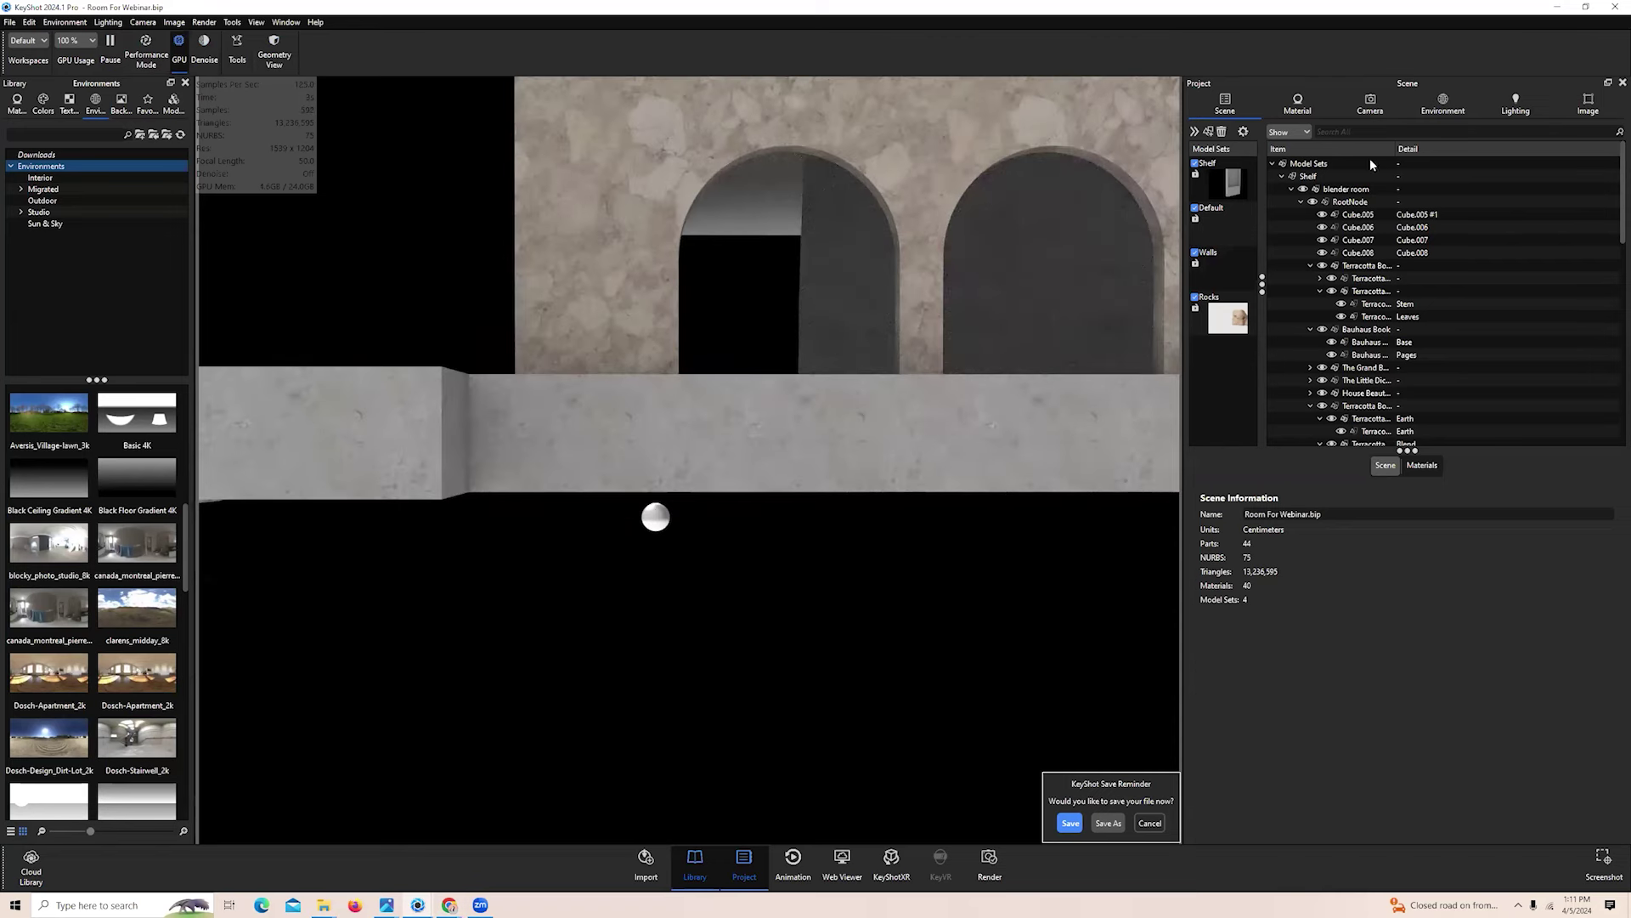
Set the environment size to 5000 cm and check how the lighting dome encloses the building and rock
click(1442, 103)
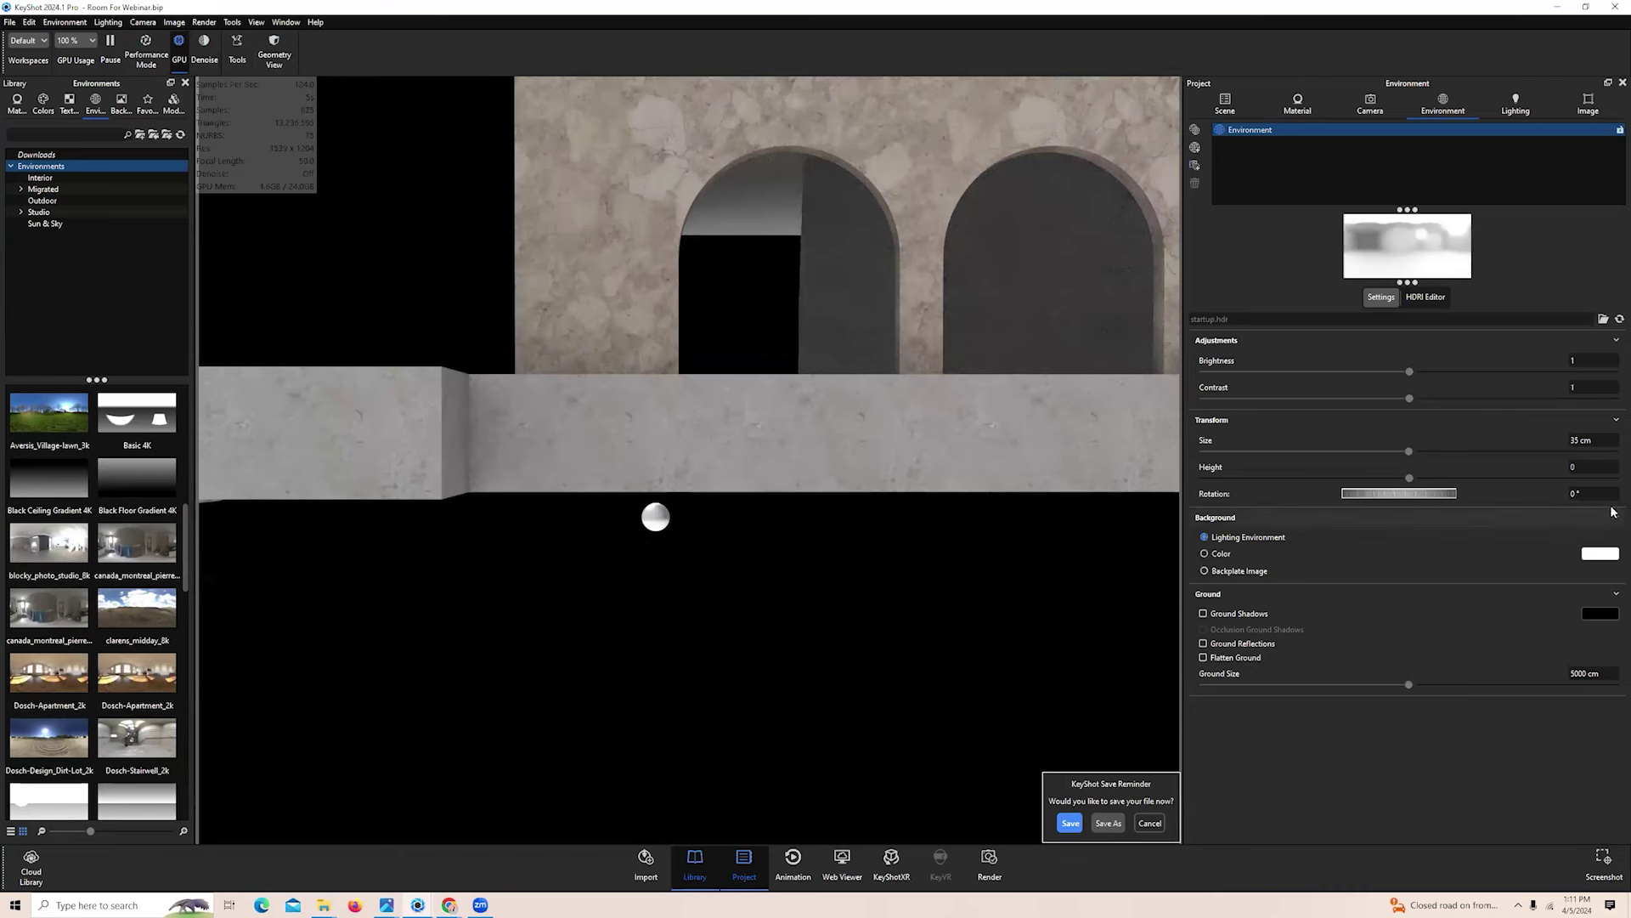
drag(730, 534, 740, 533)
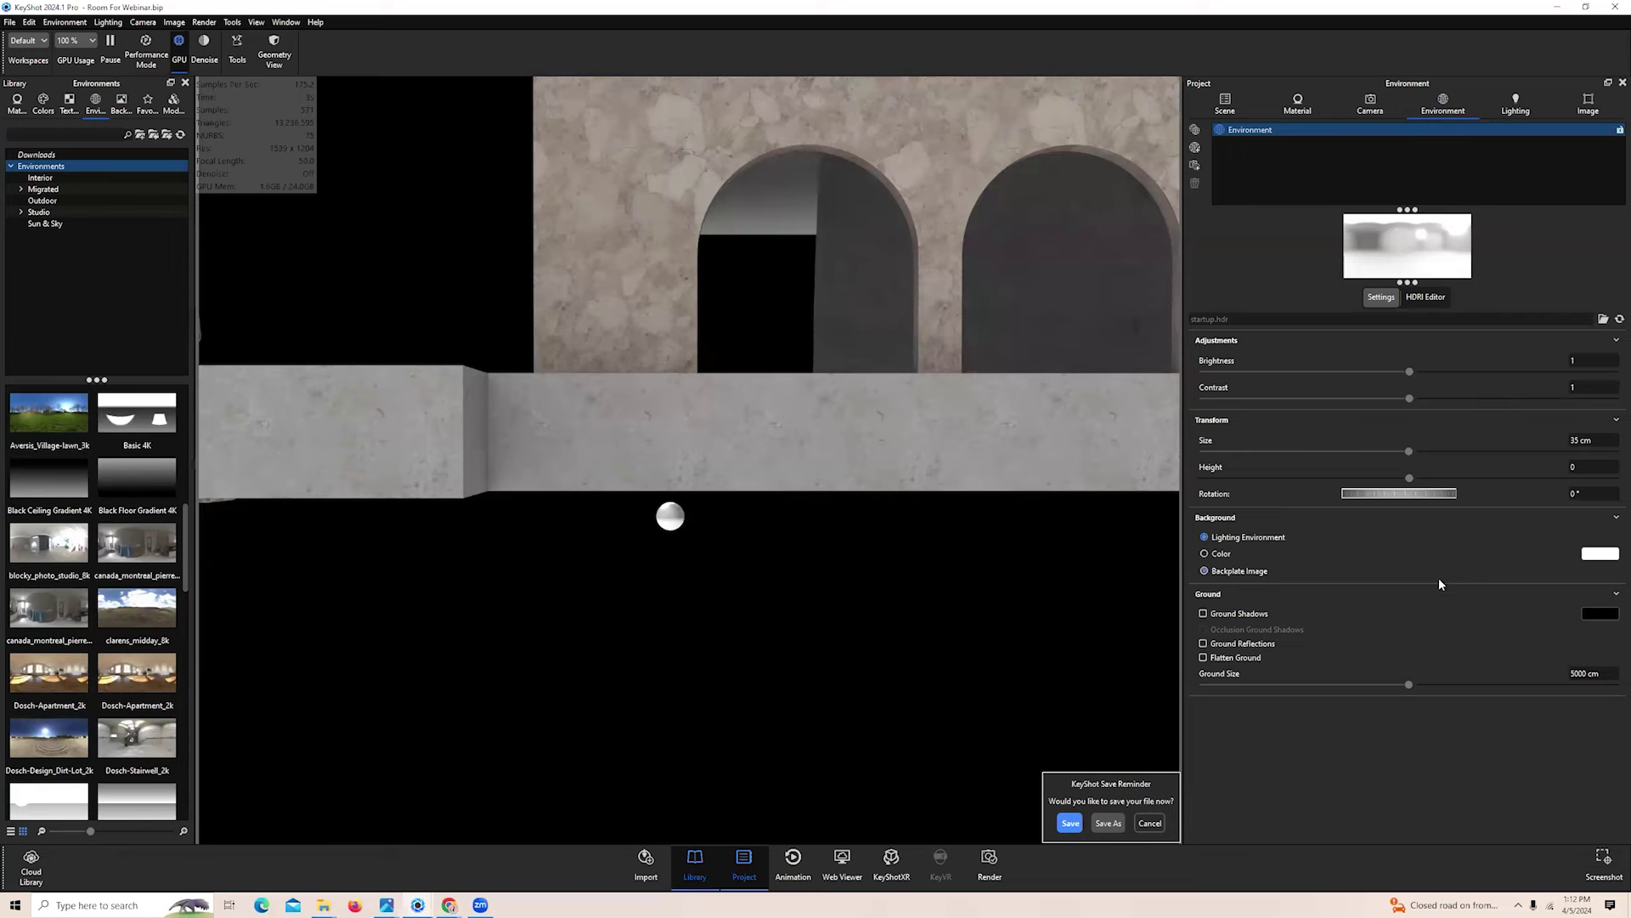
double_click(1573, 441)
text(5000)
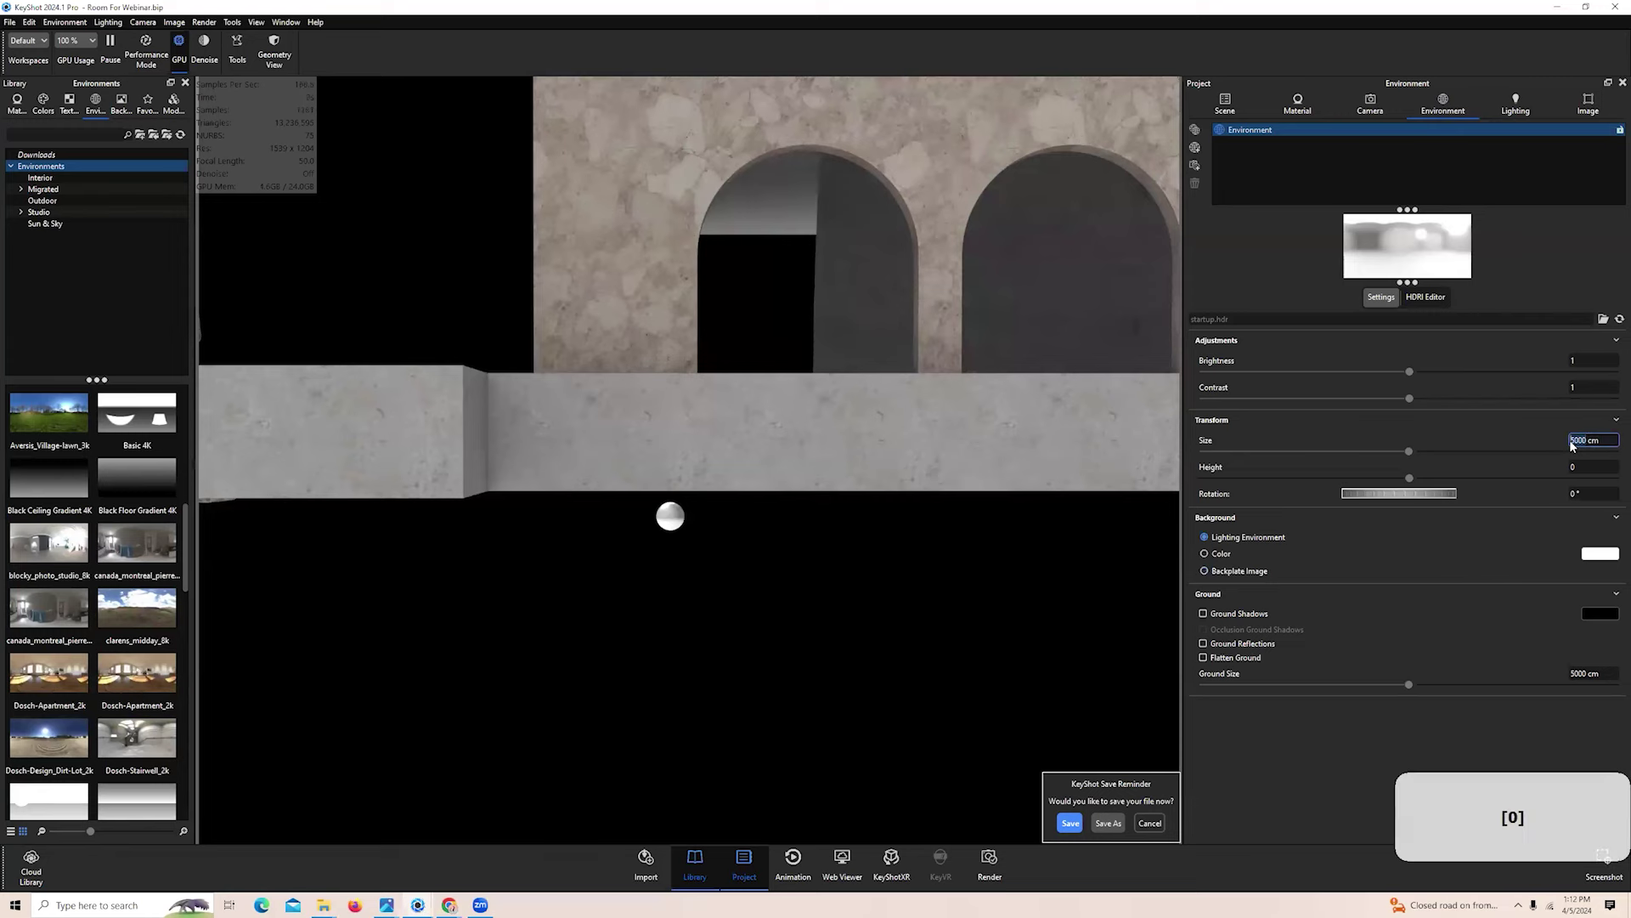
key(Return)
scroll(819, 490, down, 6)
drag(928, 525, 705, 625)
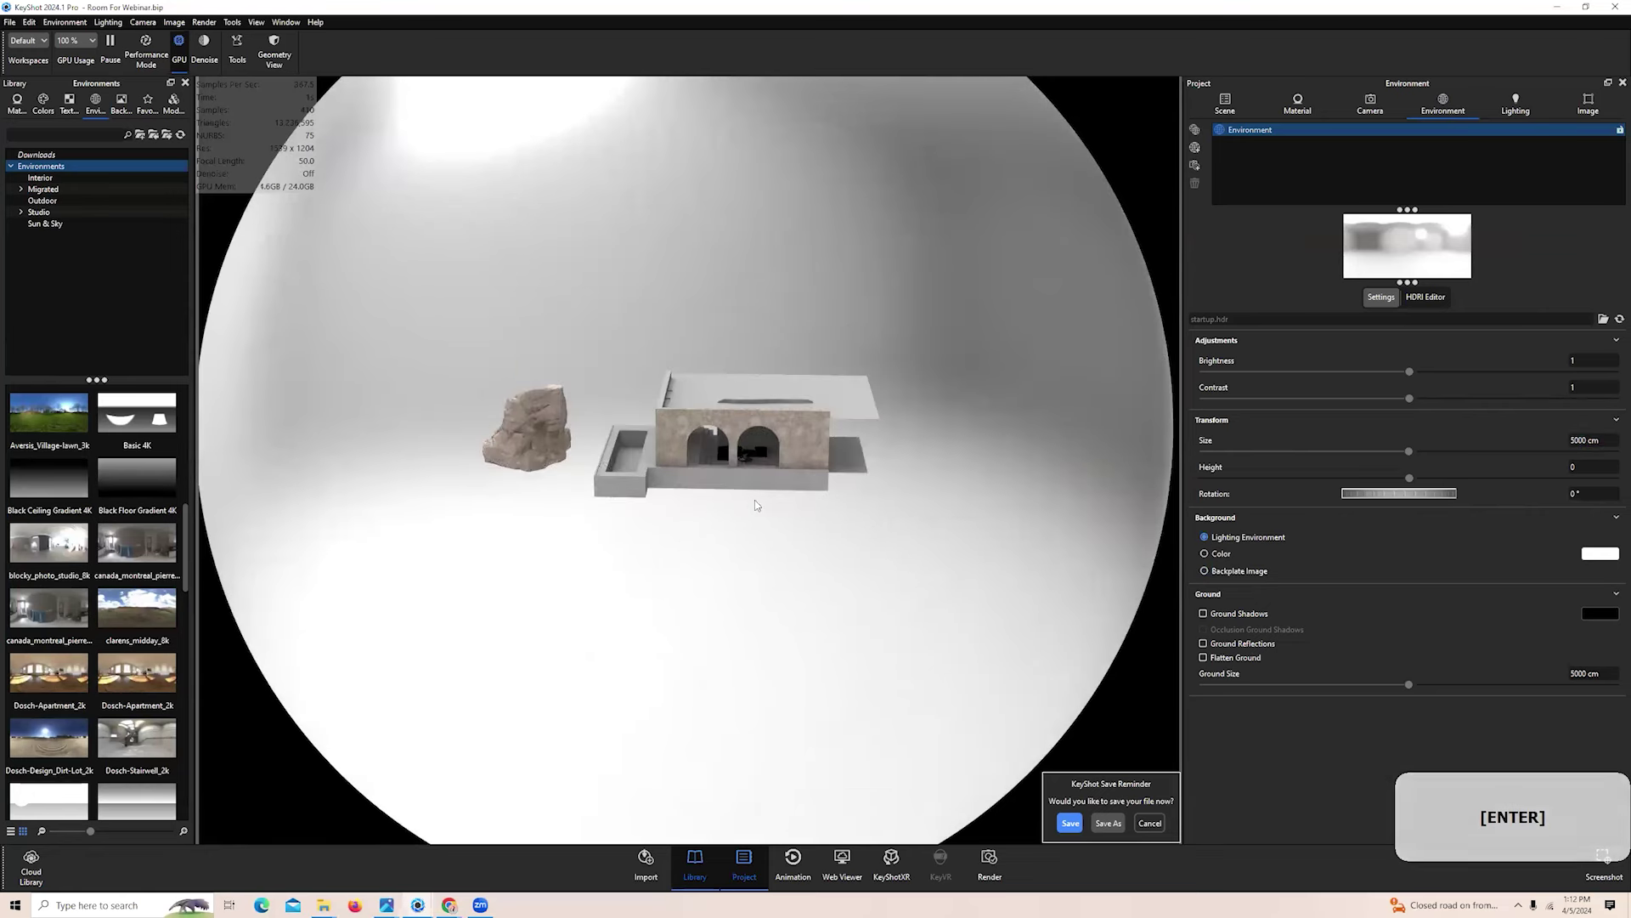
middle_drag(754, 499, 646, 510)
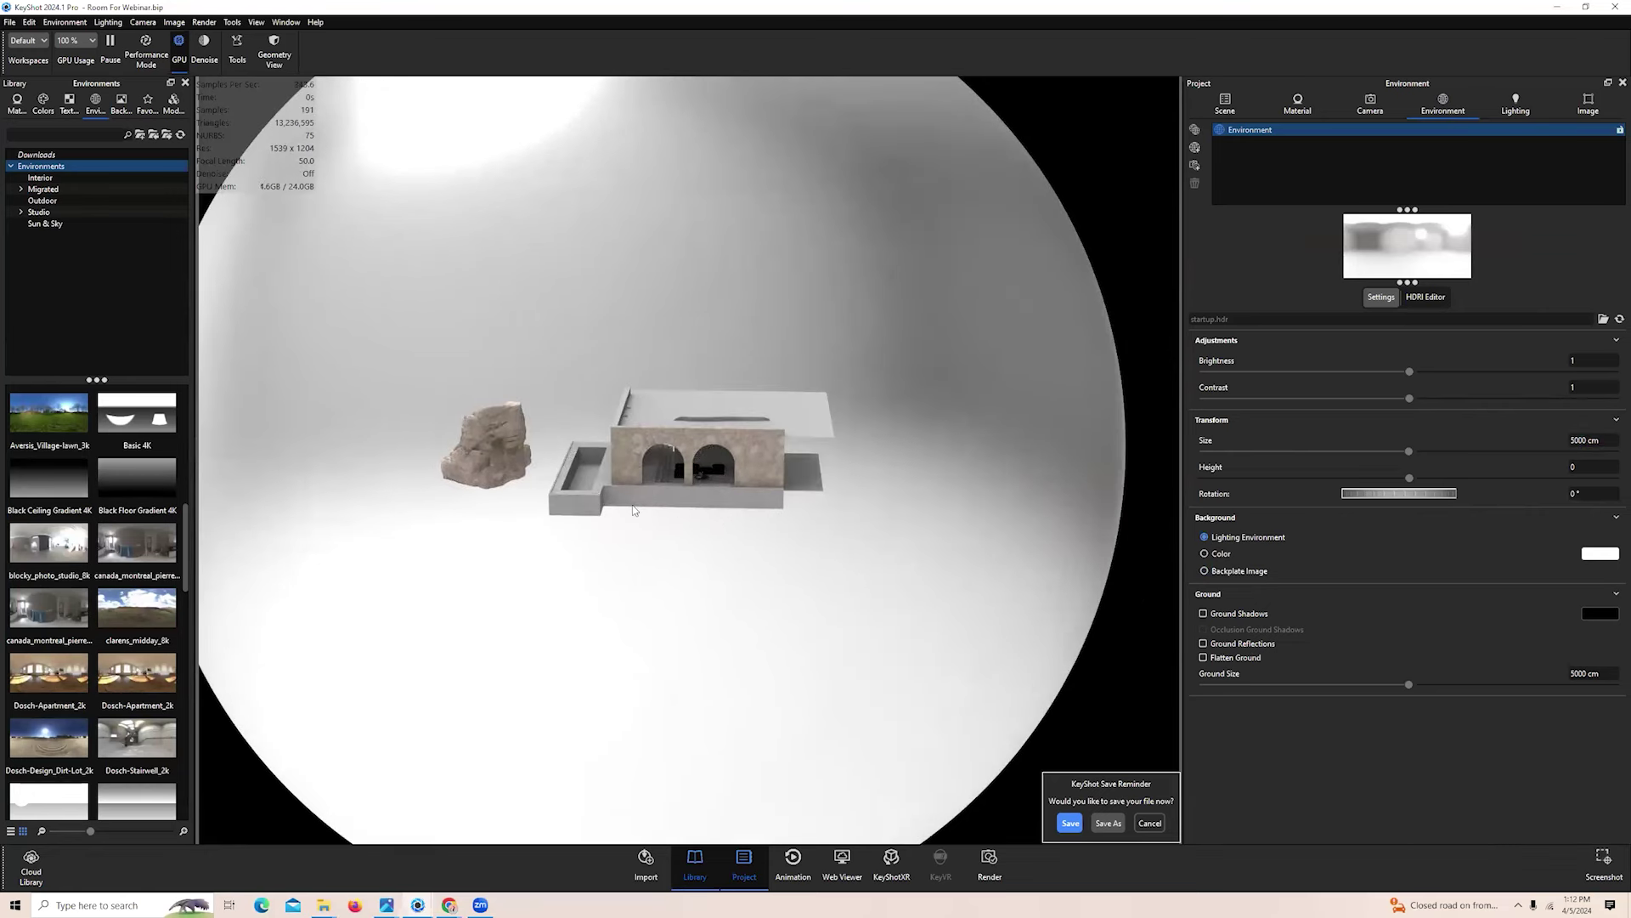
scroll(644, 516, up, 4)
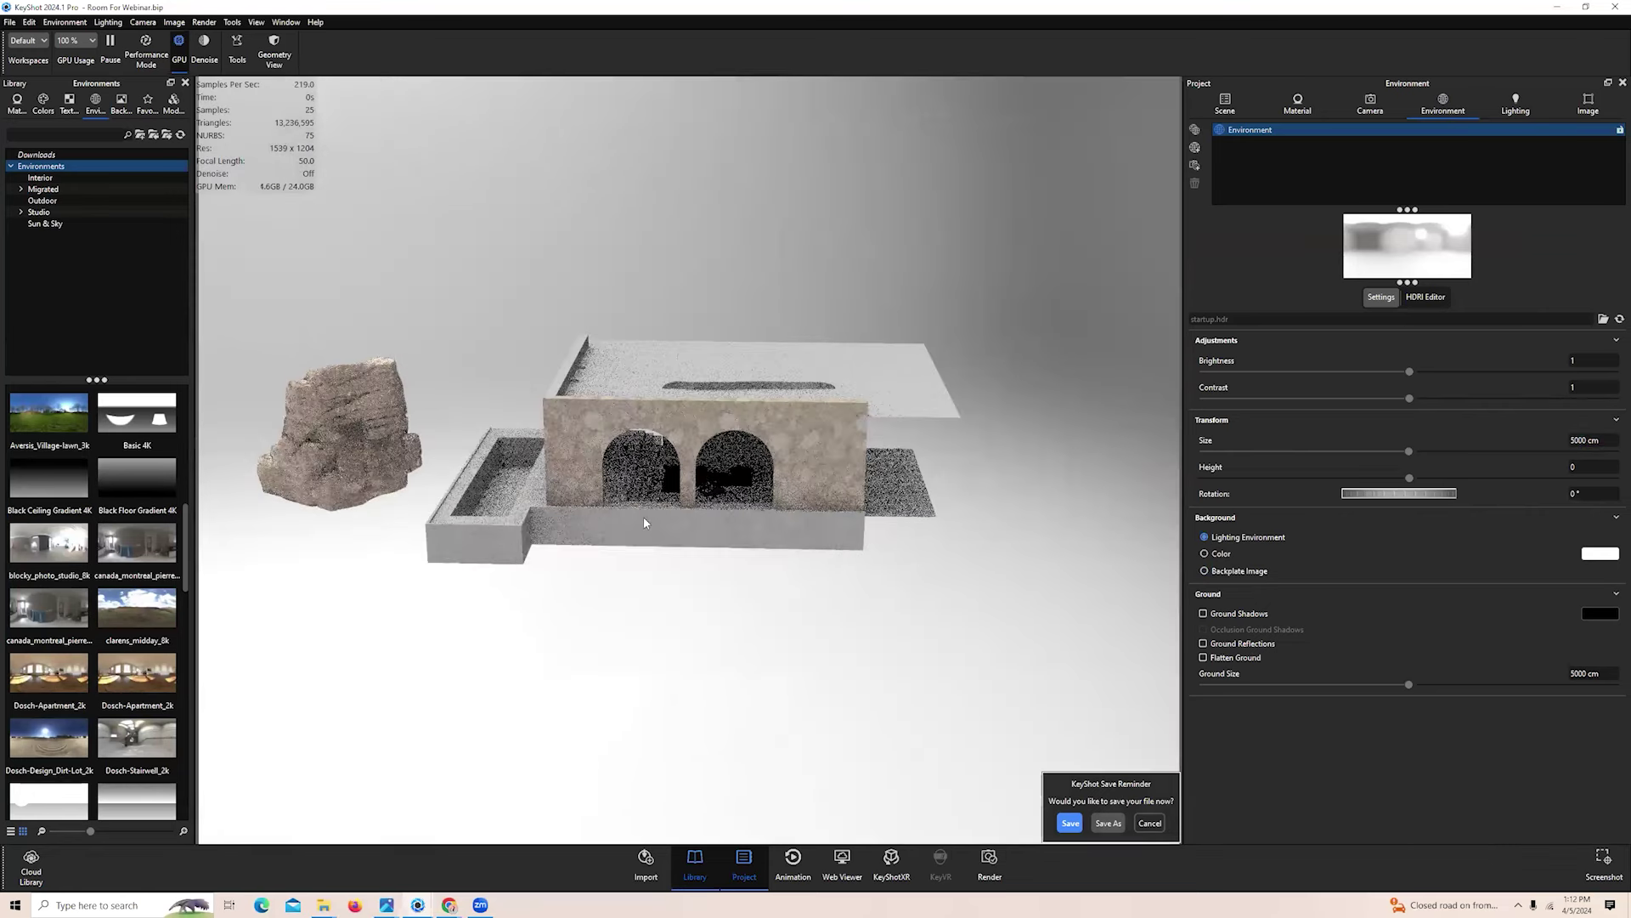
drag(644, 517, 947, 481)
Try an environment size of 25 cm and select the concrete ground part for comparison
drag(1601, 440, 1530, 440)
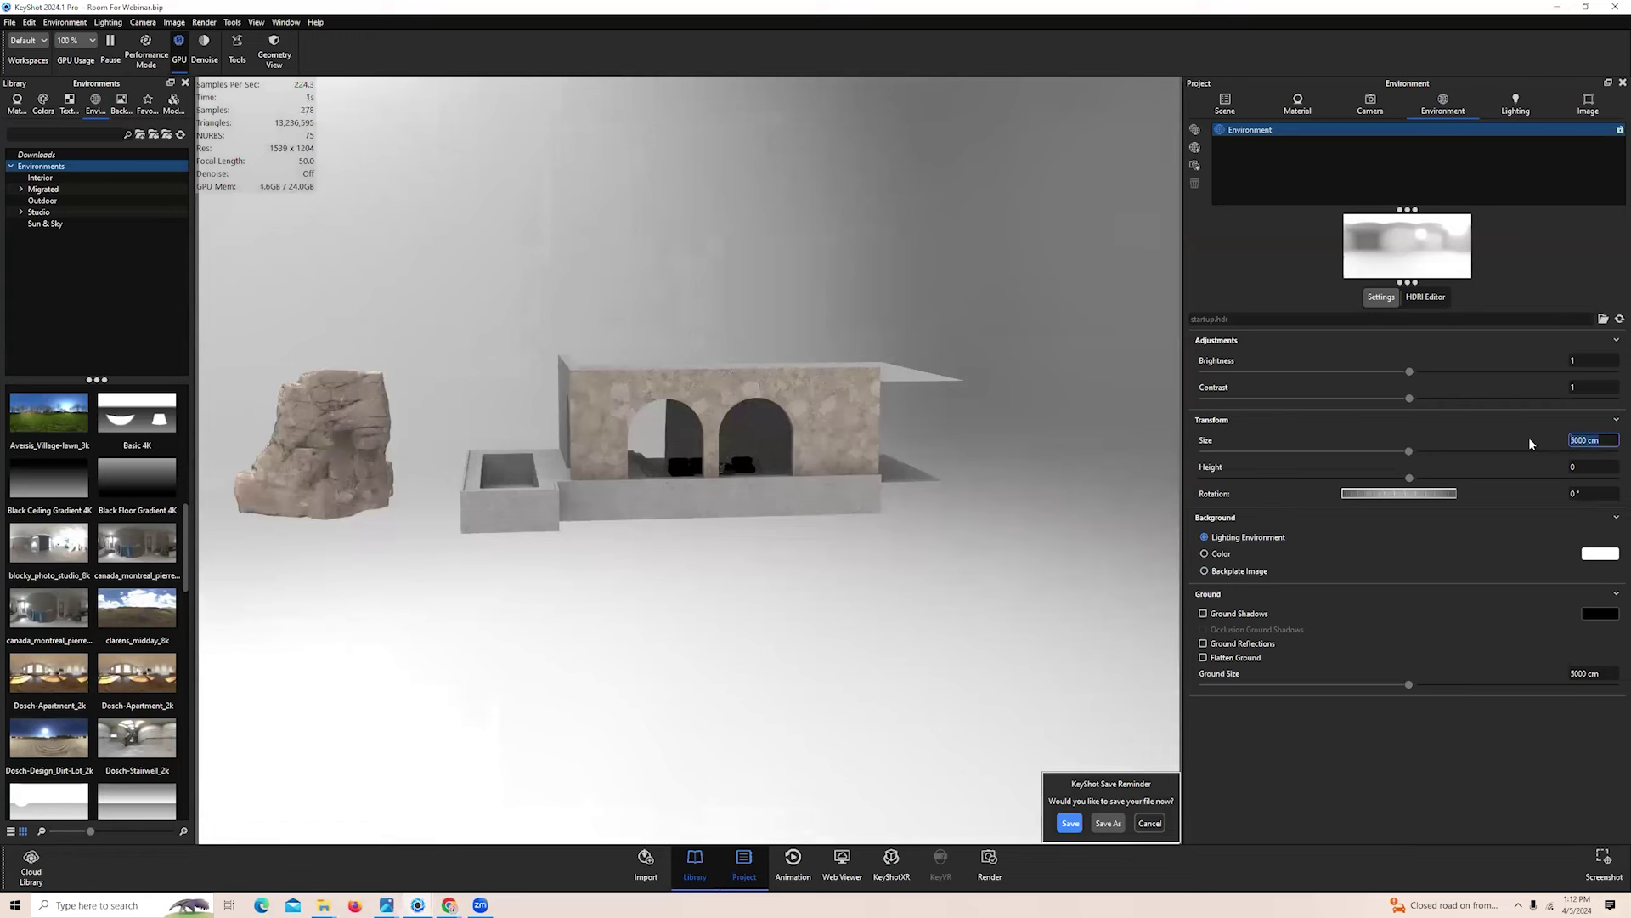
text(25)
key(Return)
drag(646, 640, 521, 470)
click(1252, 106)
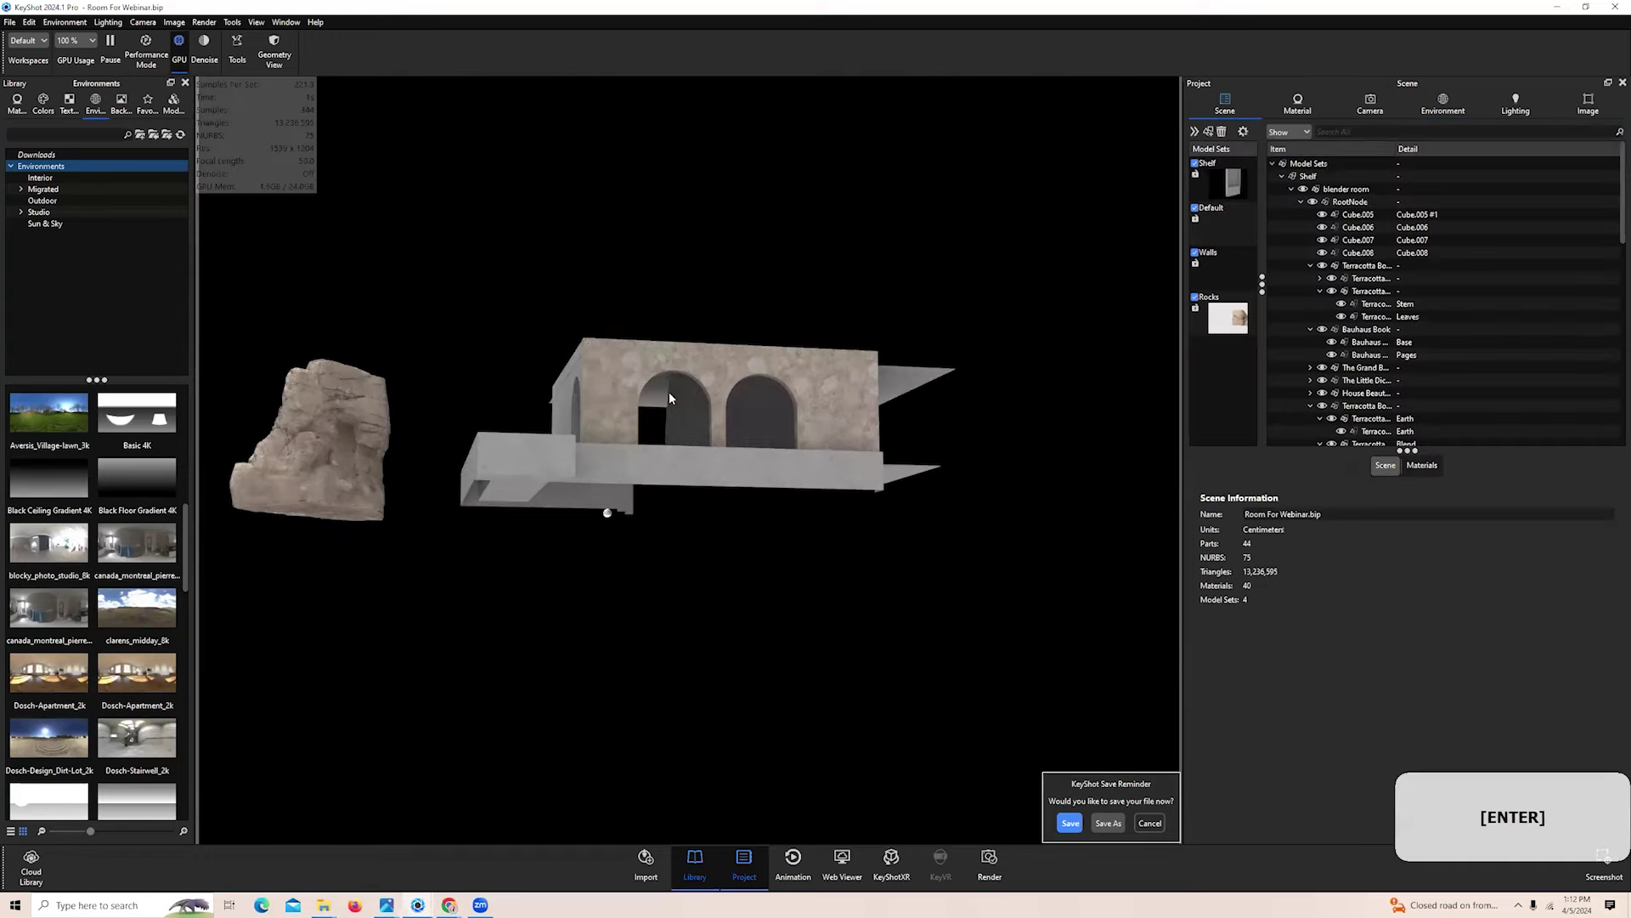
click(620, 454)
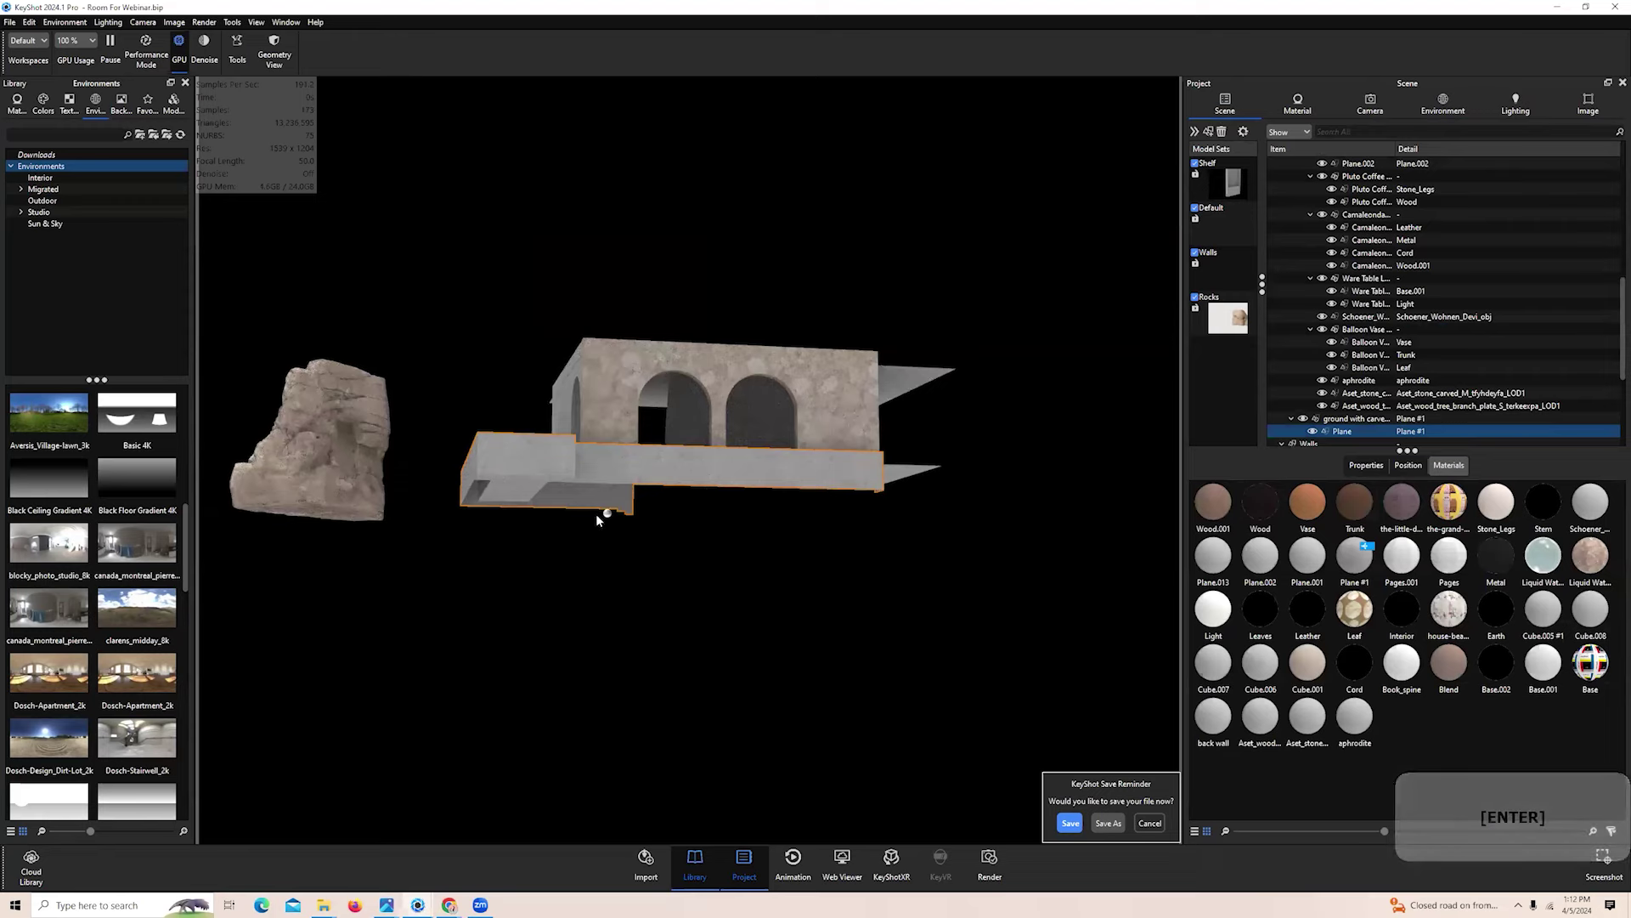
Set the environment size back to 5000 cm
click(1443, 103)
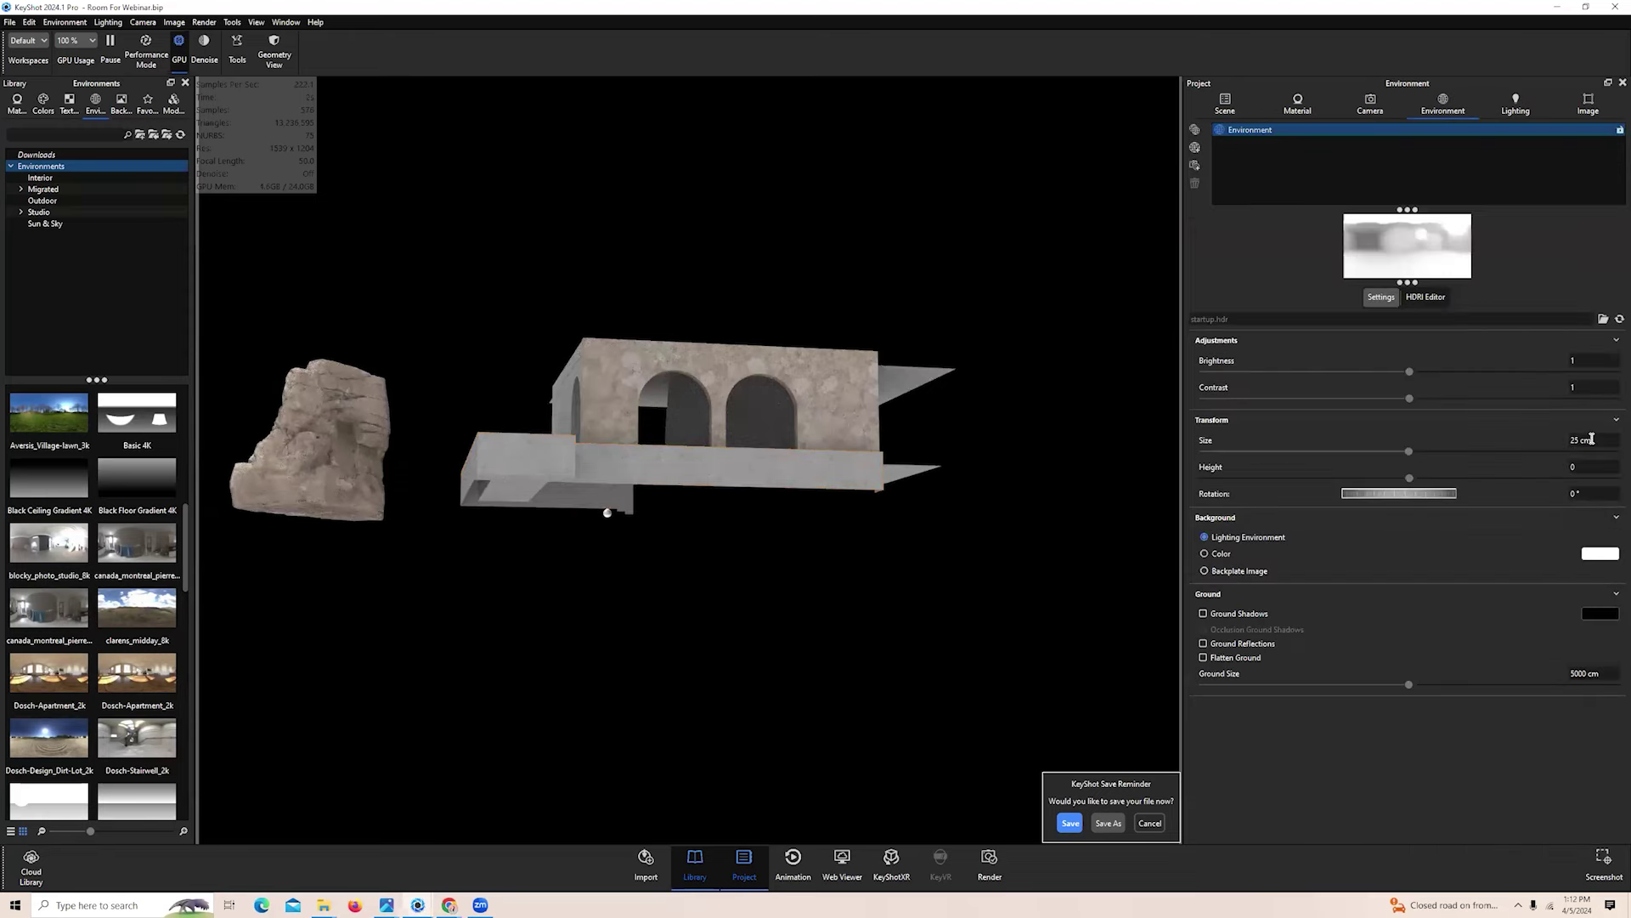
text(50)
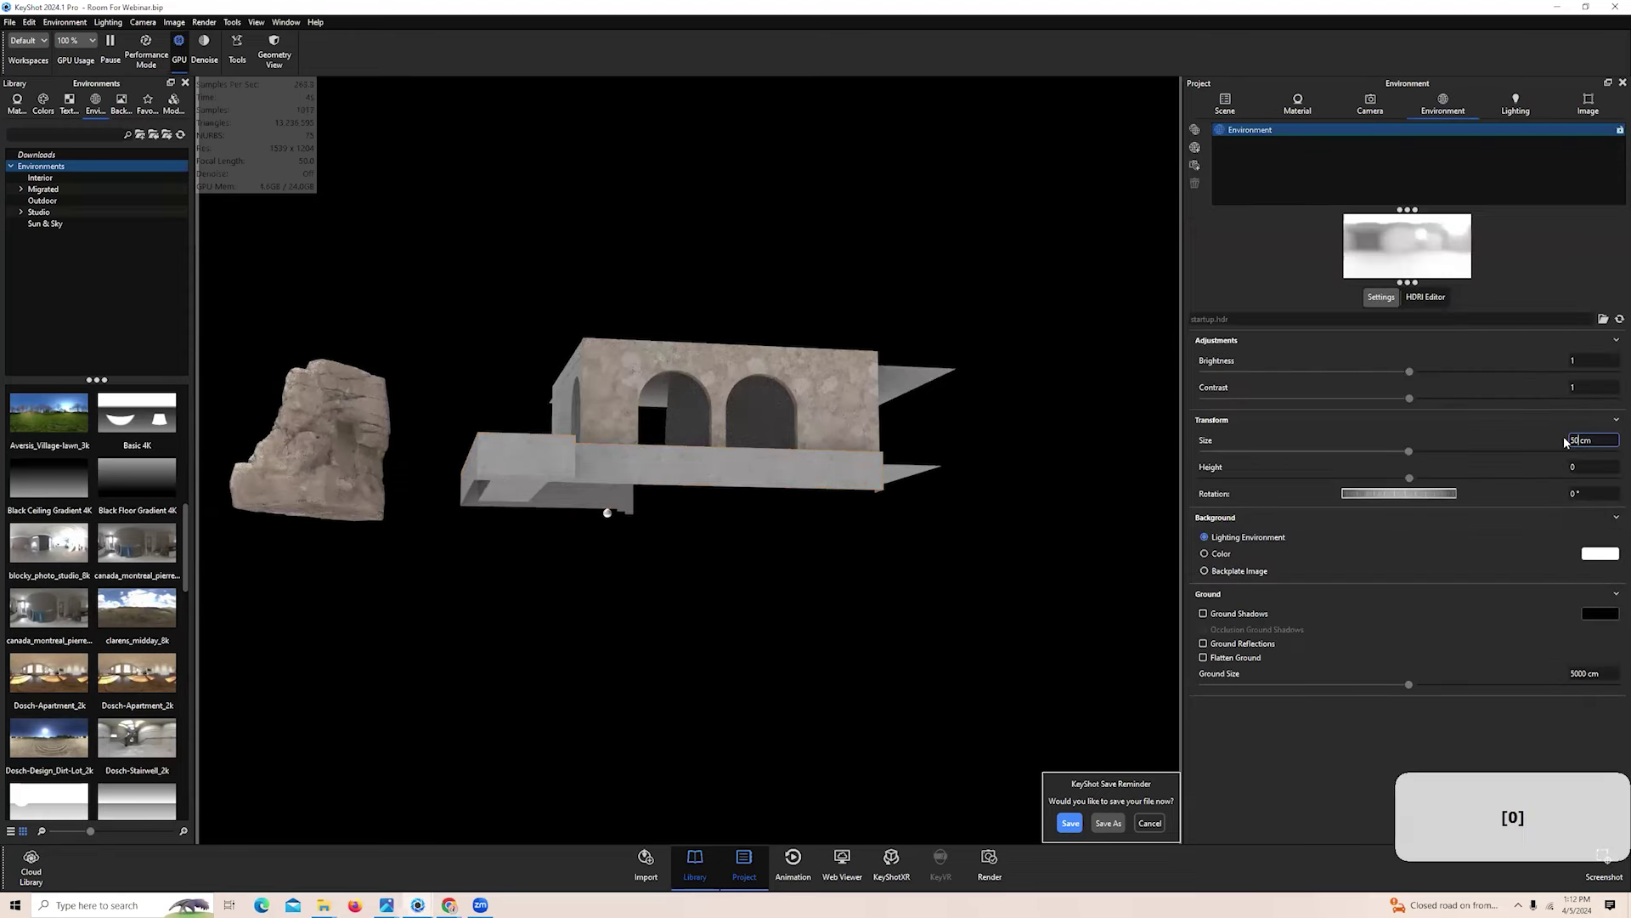
text(00)
key(Return)
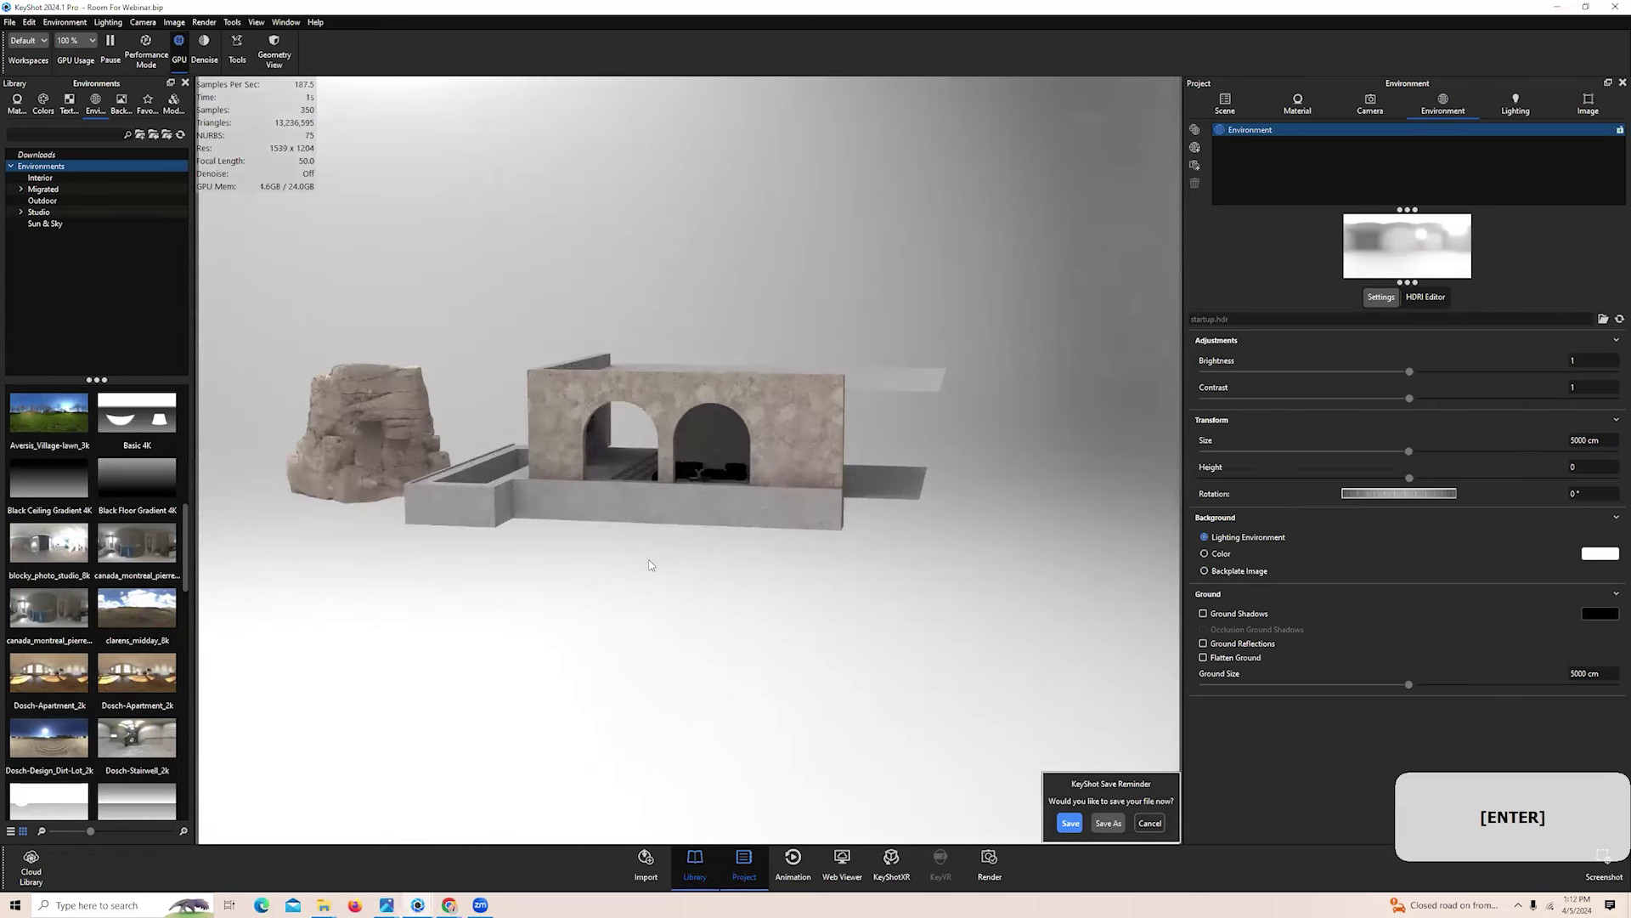
Examine the lighting inside the lounge and around the building's arched facade
drag(701, 496, 779, 523)
scroll(722, 491, up, 6)
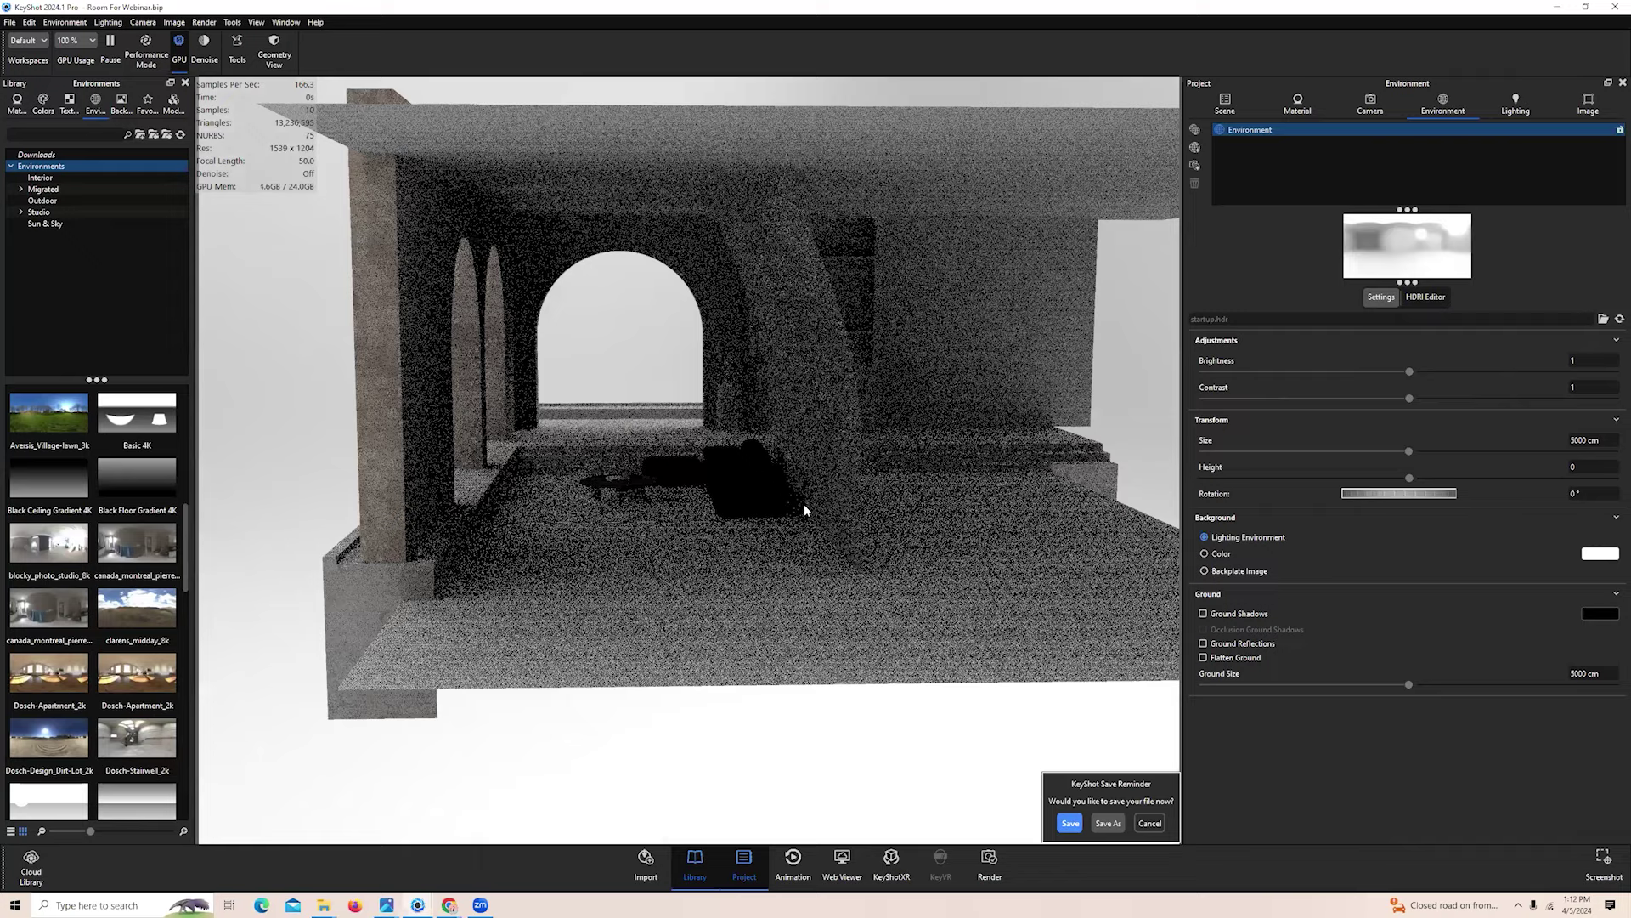
scroll(858, 512, up, 8)
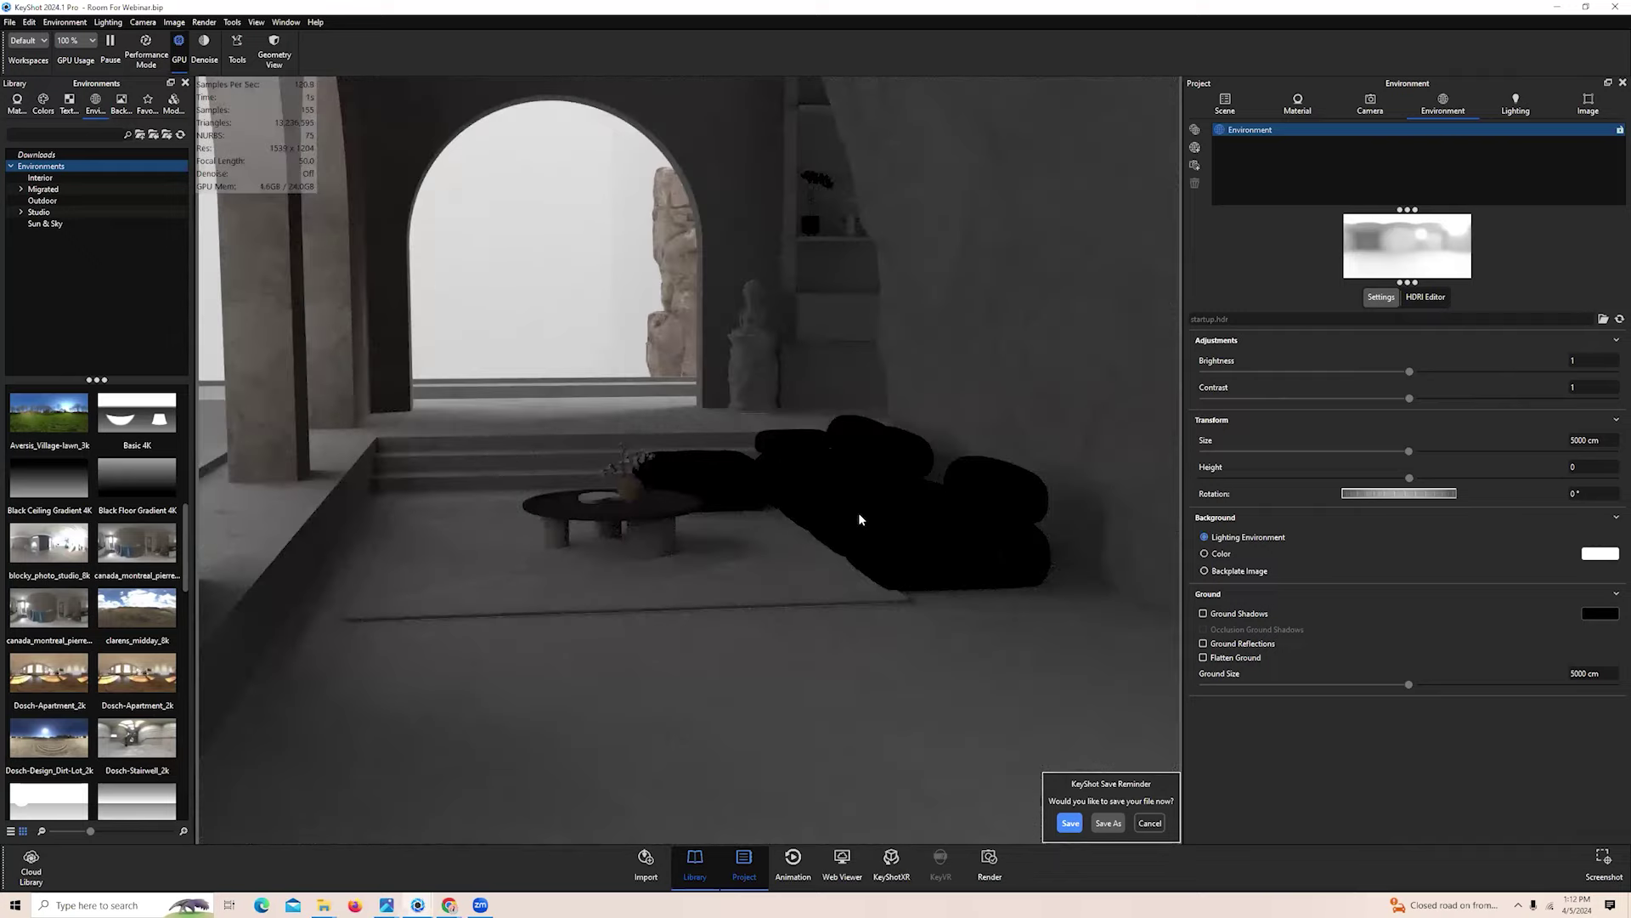
scroll(735, 560, down, 3)
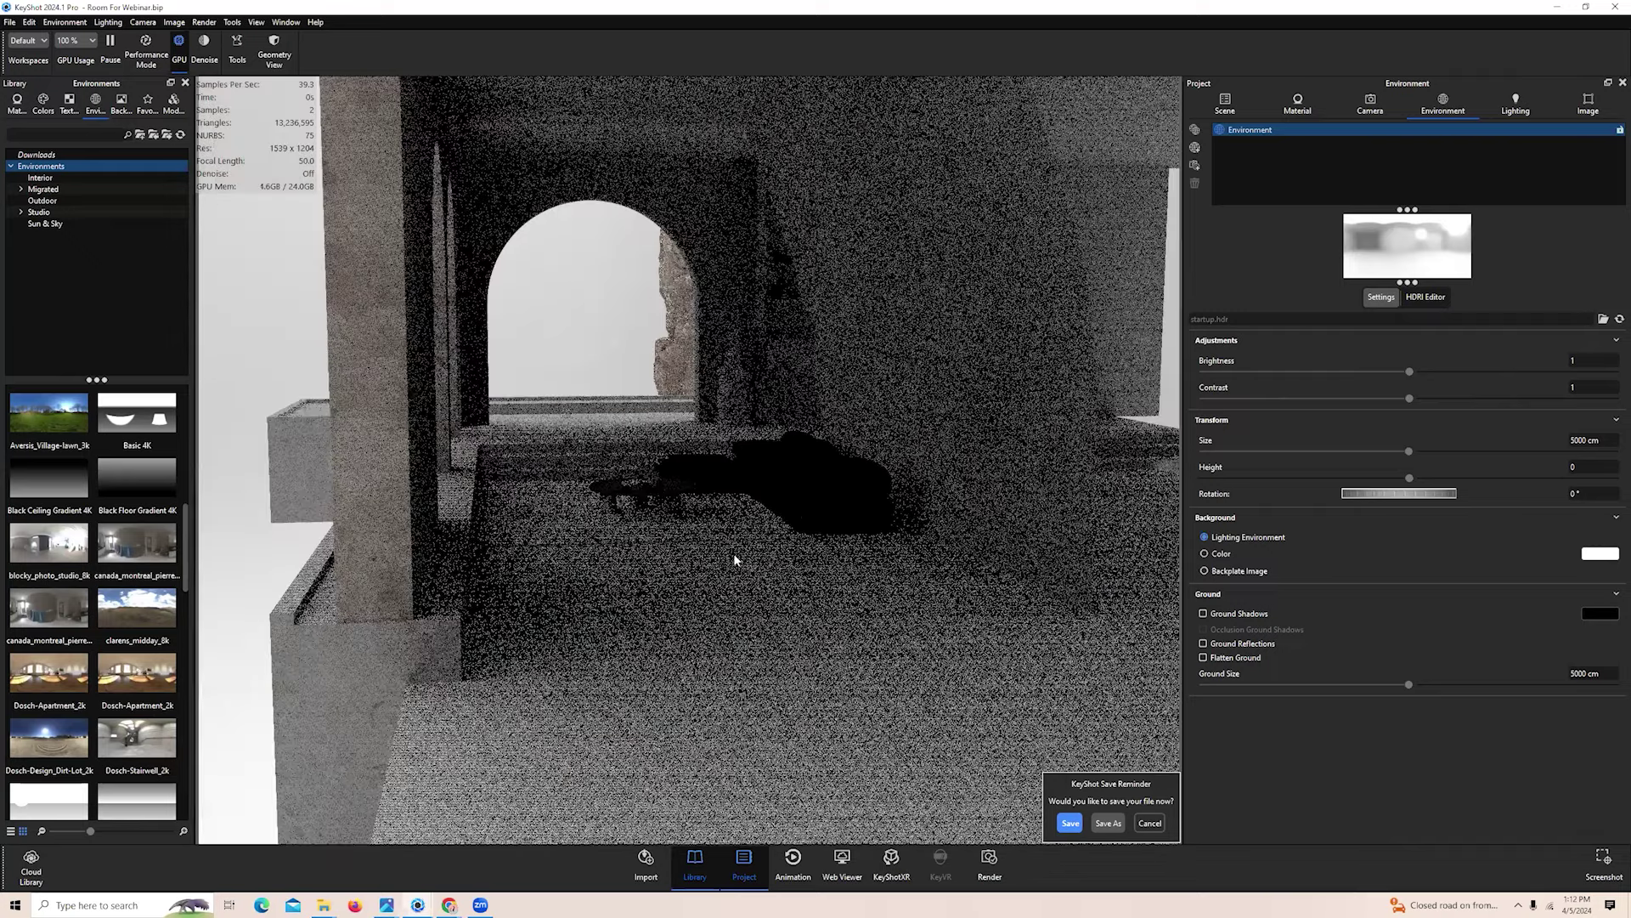
scroll(758, 530, down, 3)
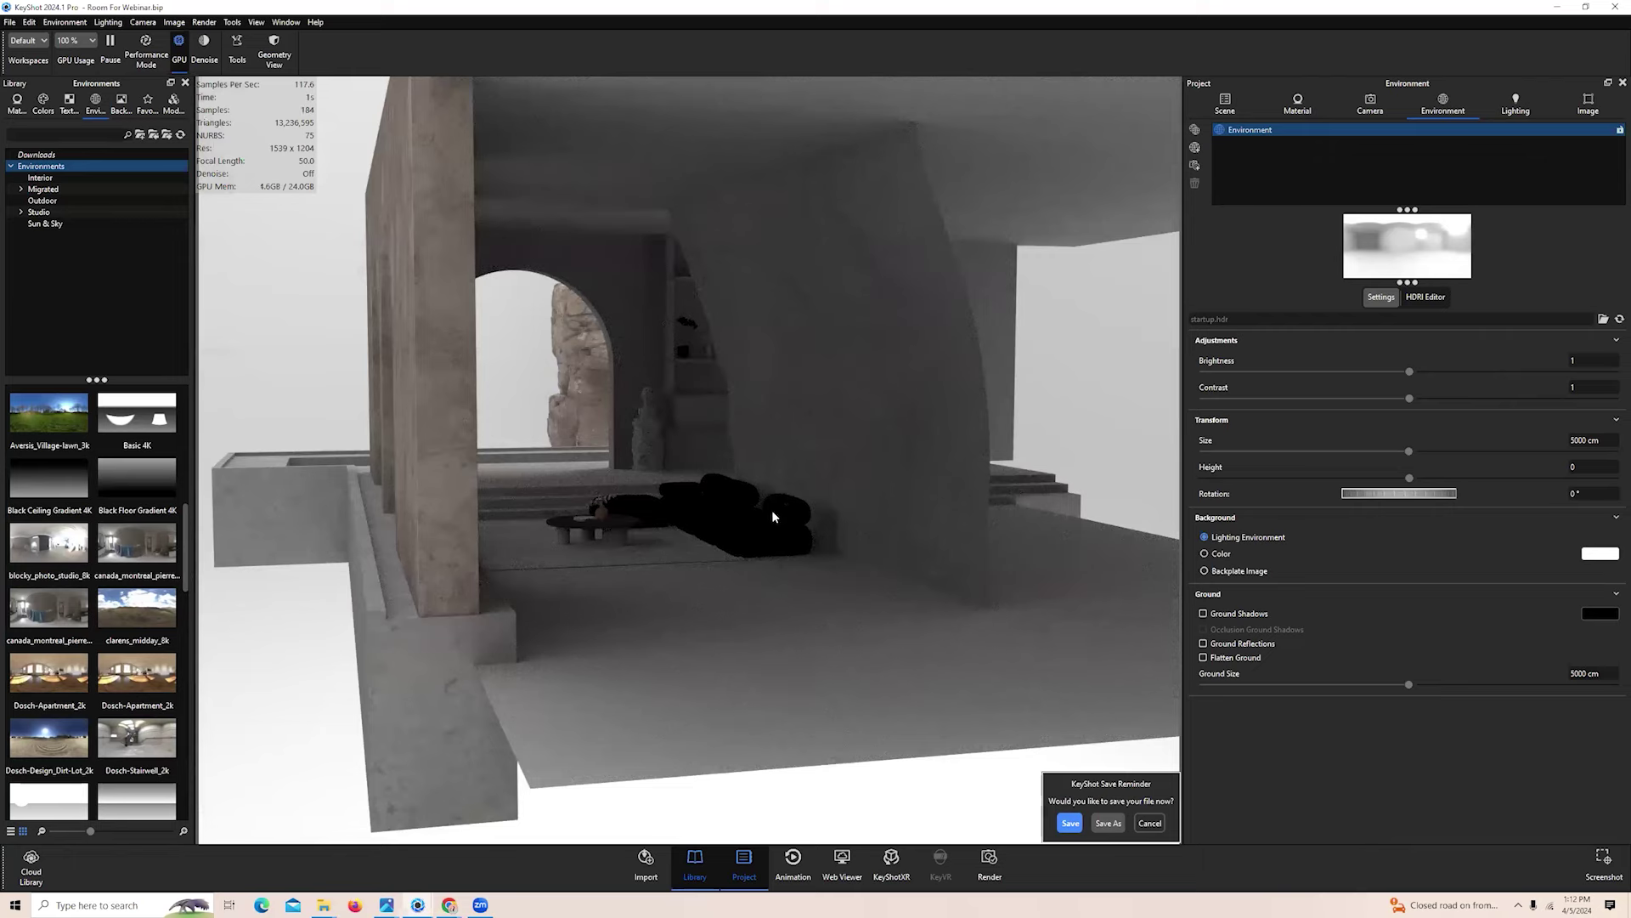
scroll(722, 497, down, 4)
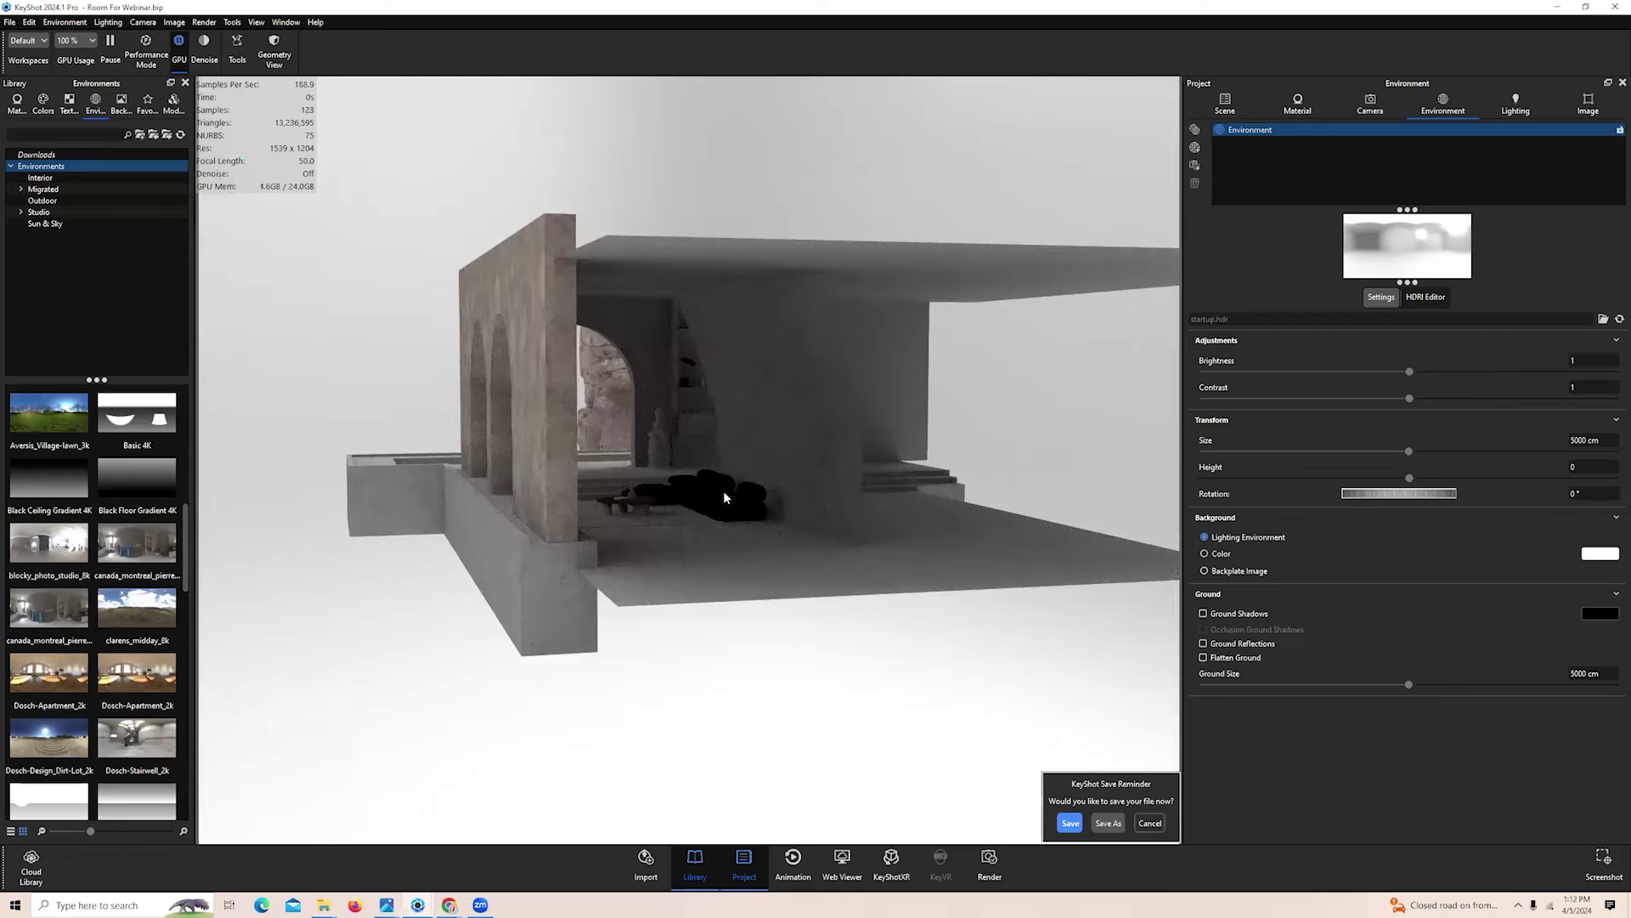
mouse_move(721, 568)
mouse_down()
mouse_move(1079, 549)
mouse_move(558, 509)
mouse_move(782, 548)
mouse_move(706, 585)
mouse_up()
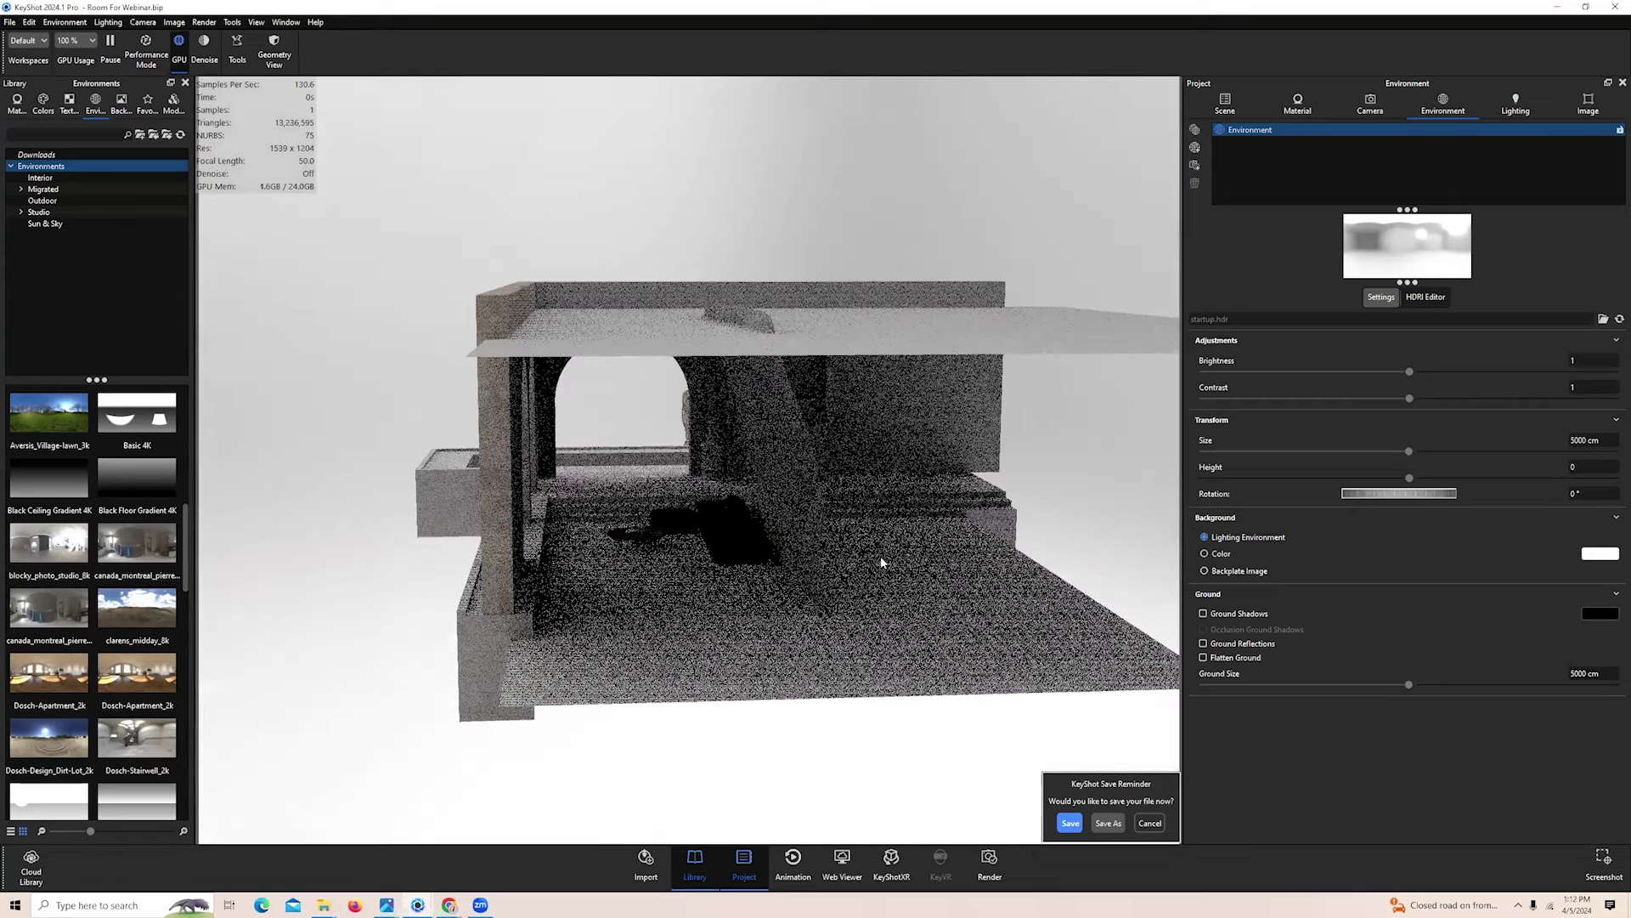
scroll(861, 553, up, 4)
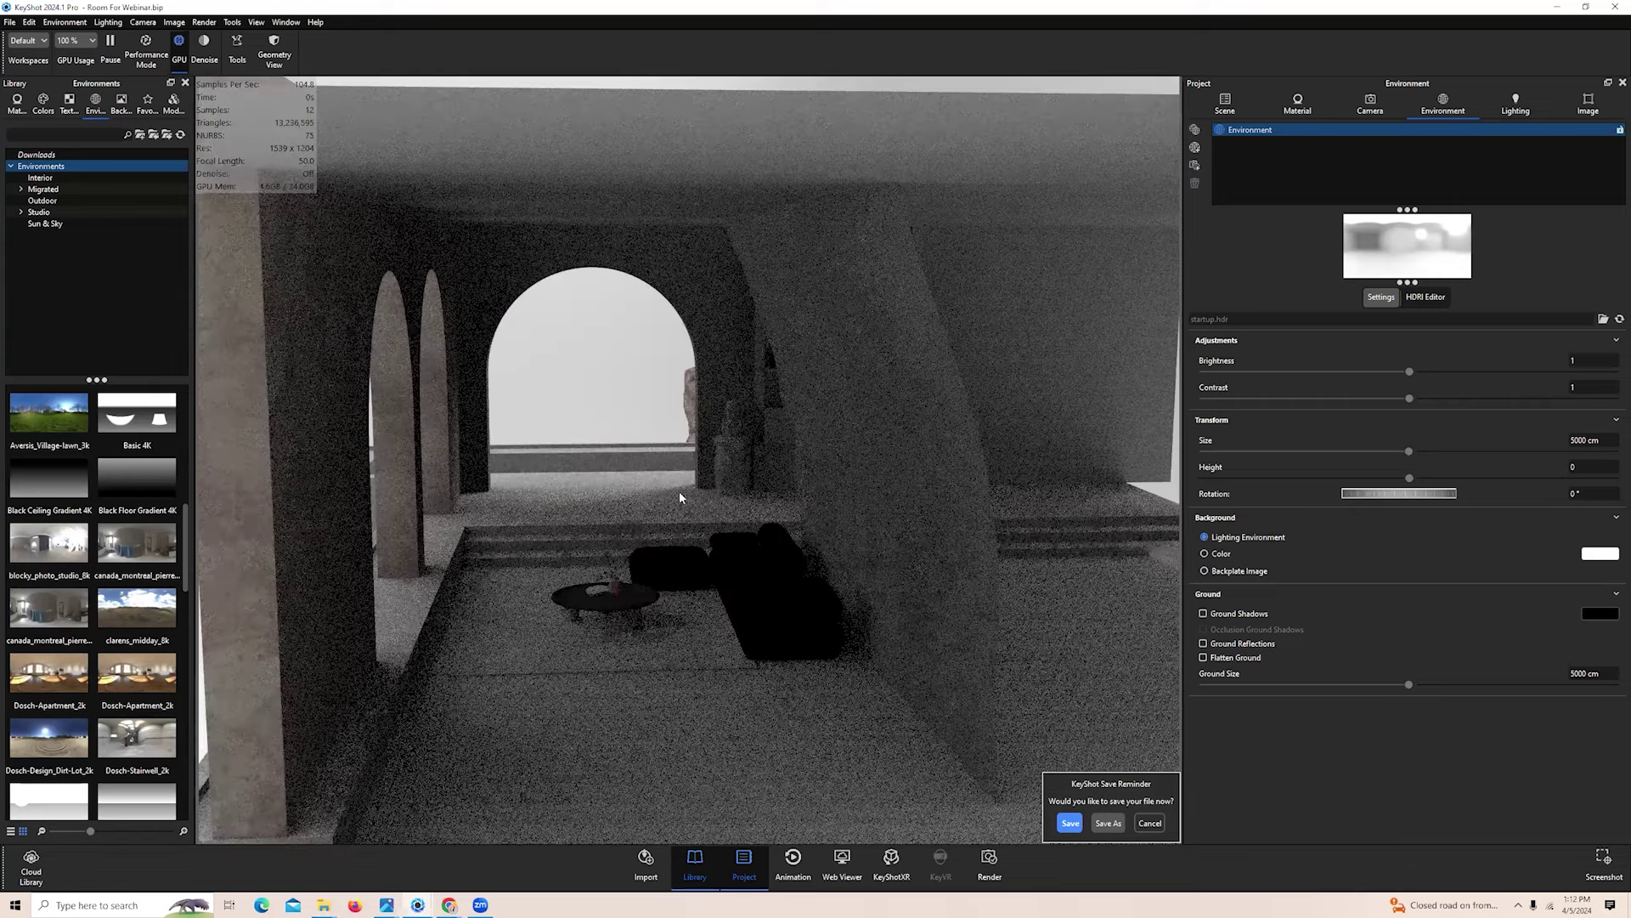
drag(680, 497, 673, 525)
scroll(705, 535, up, 3)
scroll(706, 535, down, 8)
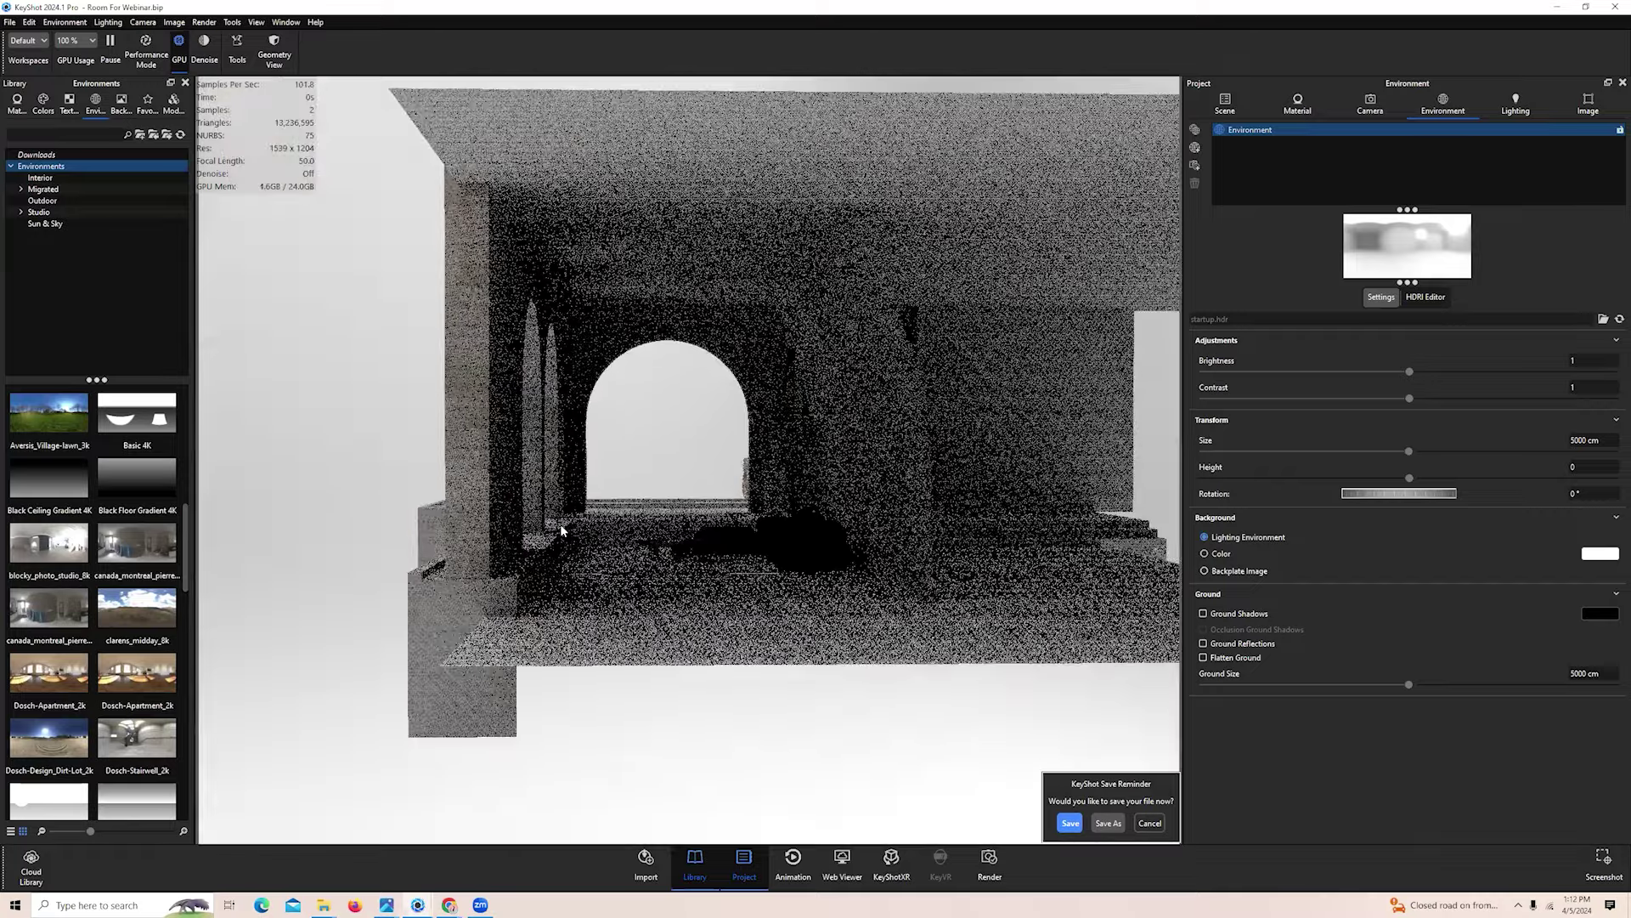
drag(481, 548, 906, 602)
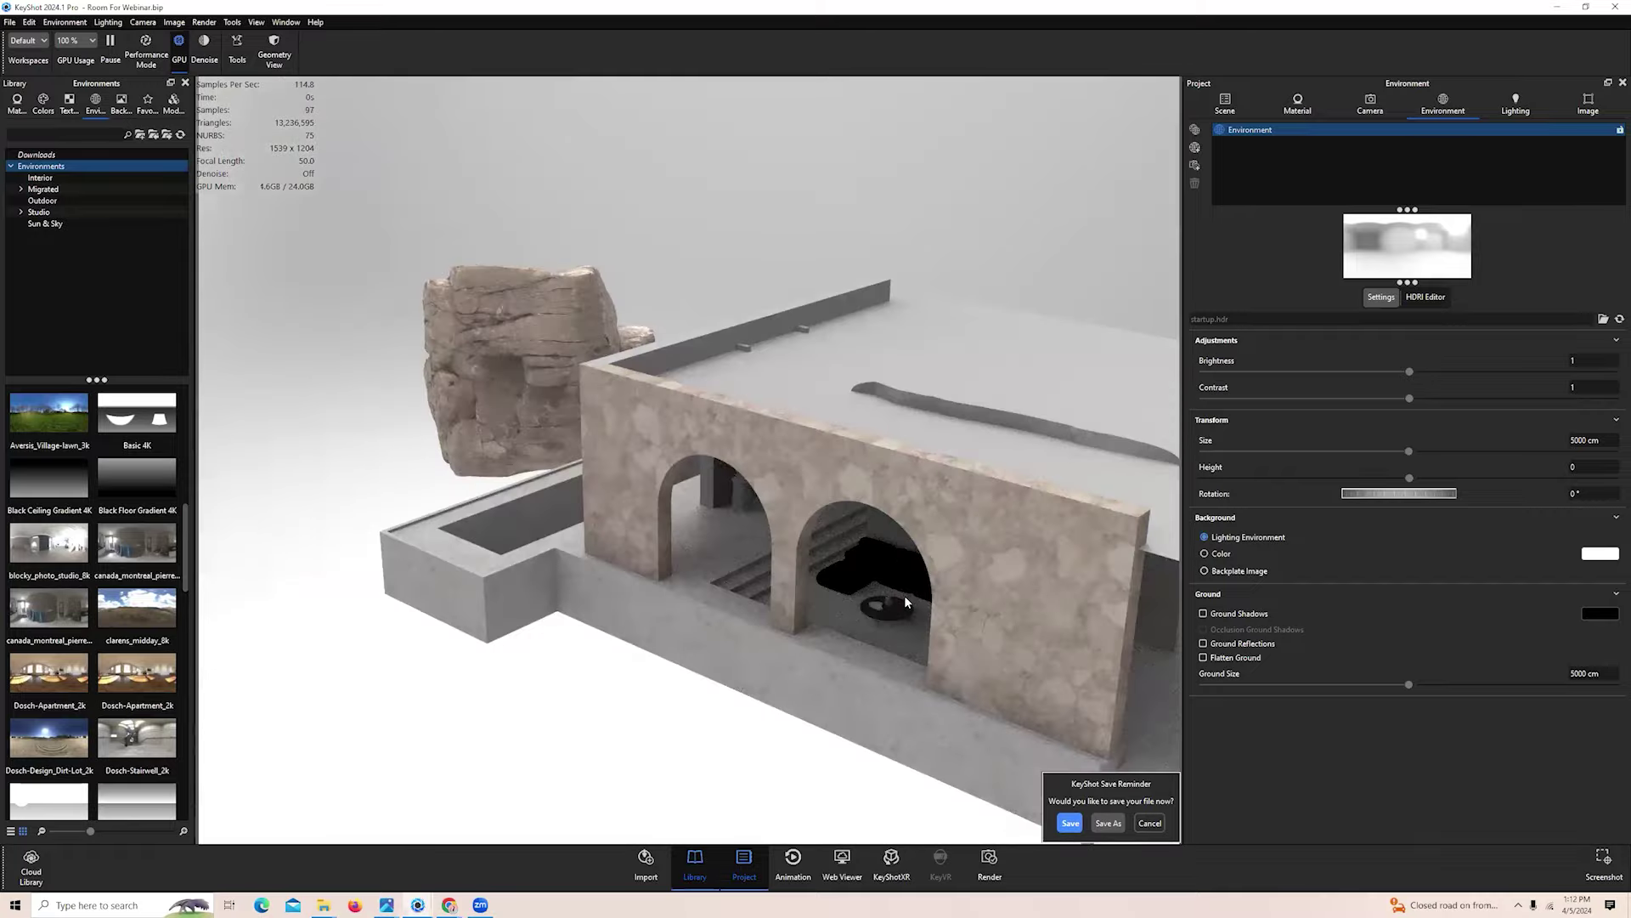
drag(809, 553, 782, 523)
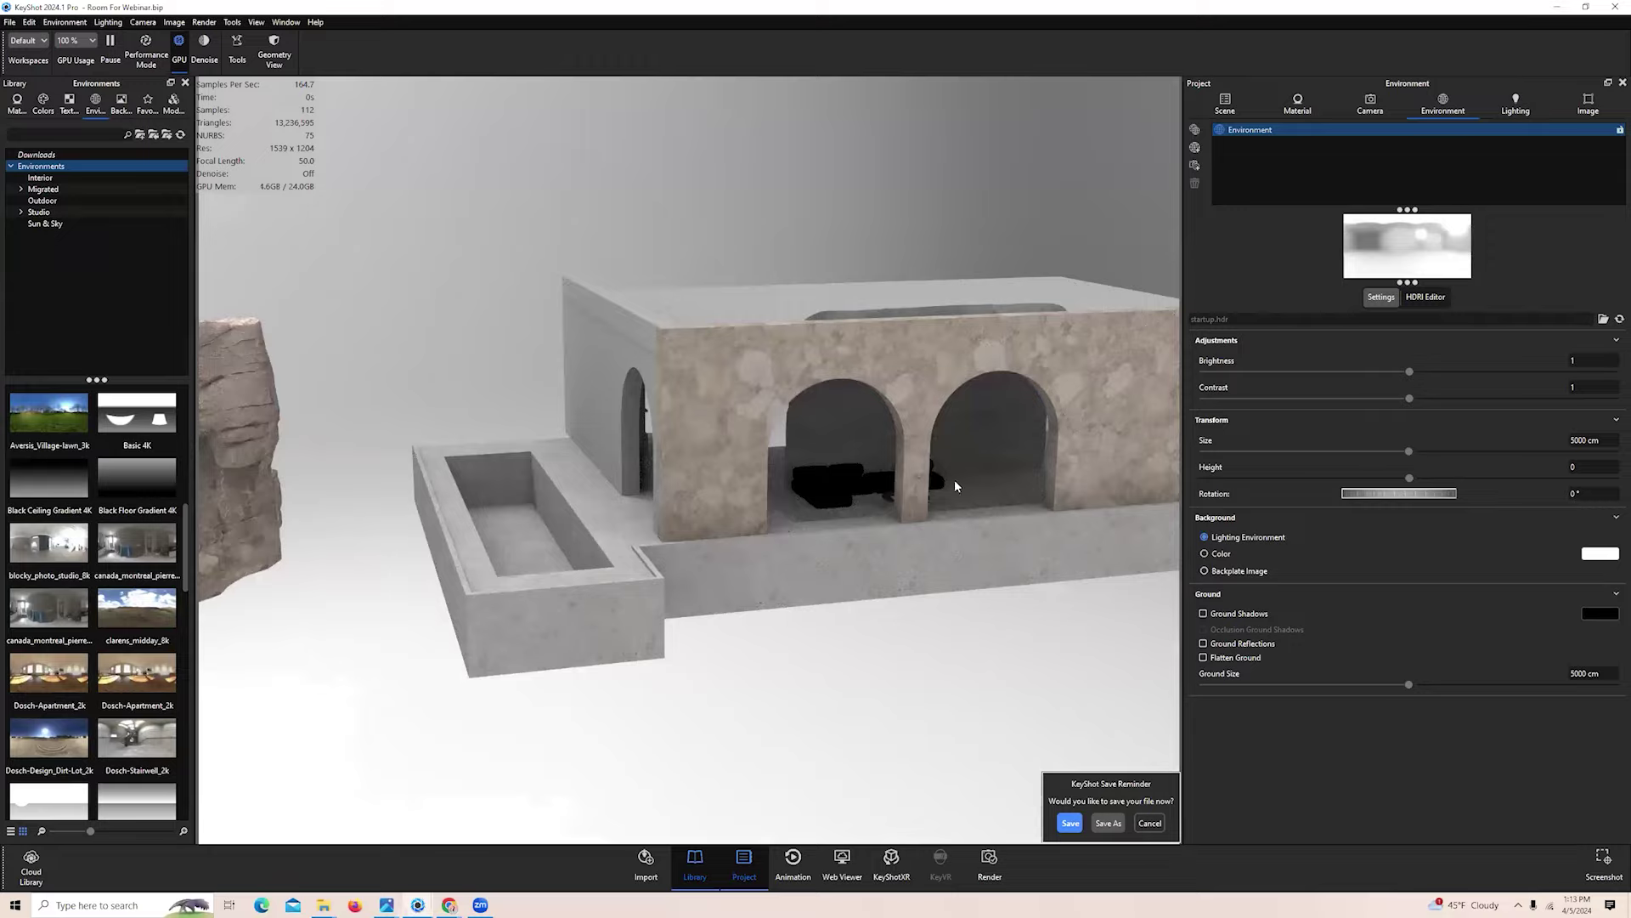
Frame the lounge interior from the room's open end, facing the large arch, and dismiss the save reminder
drag(452, 462, 593, 520)
scroll(595, 493, up, 5)
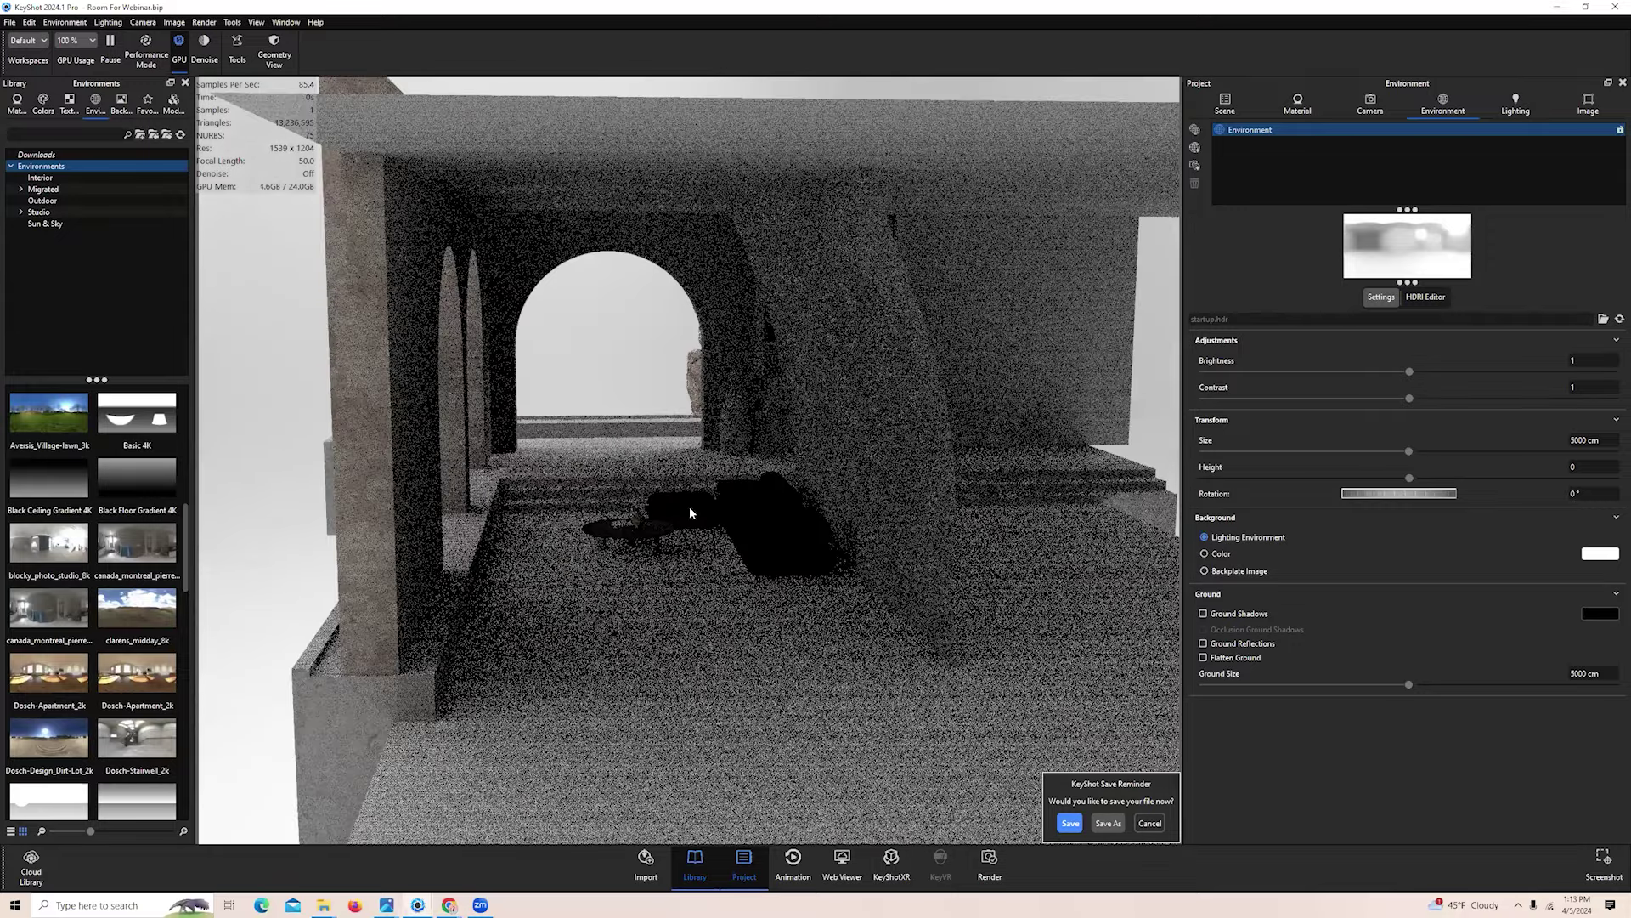
scroll(680, 506, up, 3)
scroll(697, 519, up, 4)
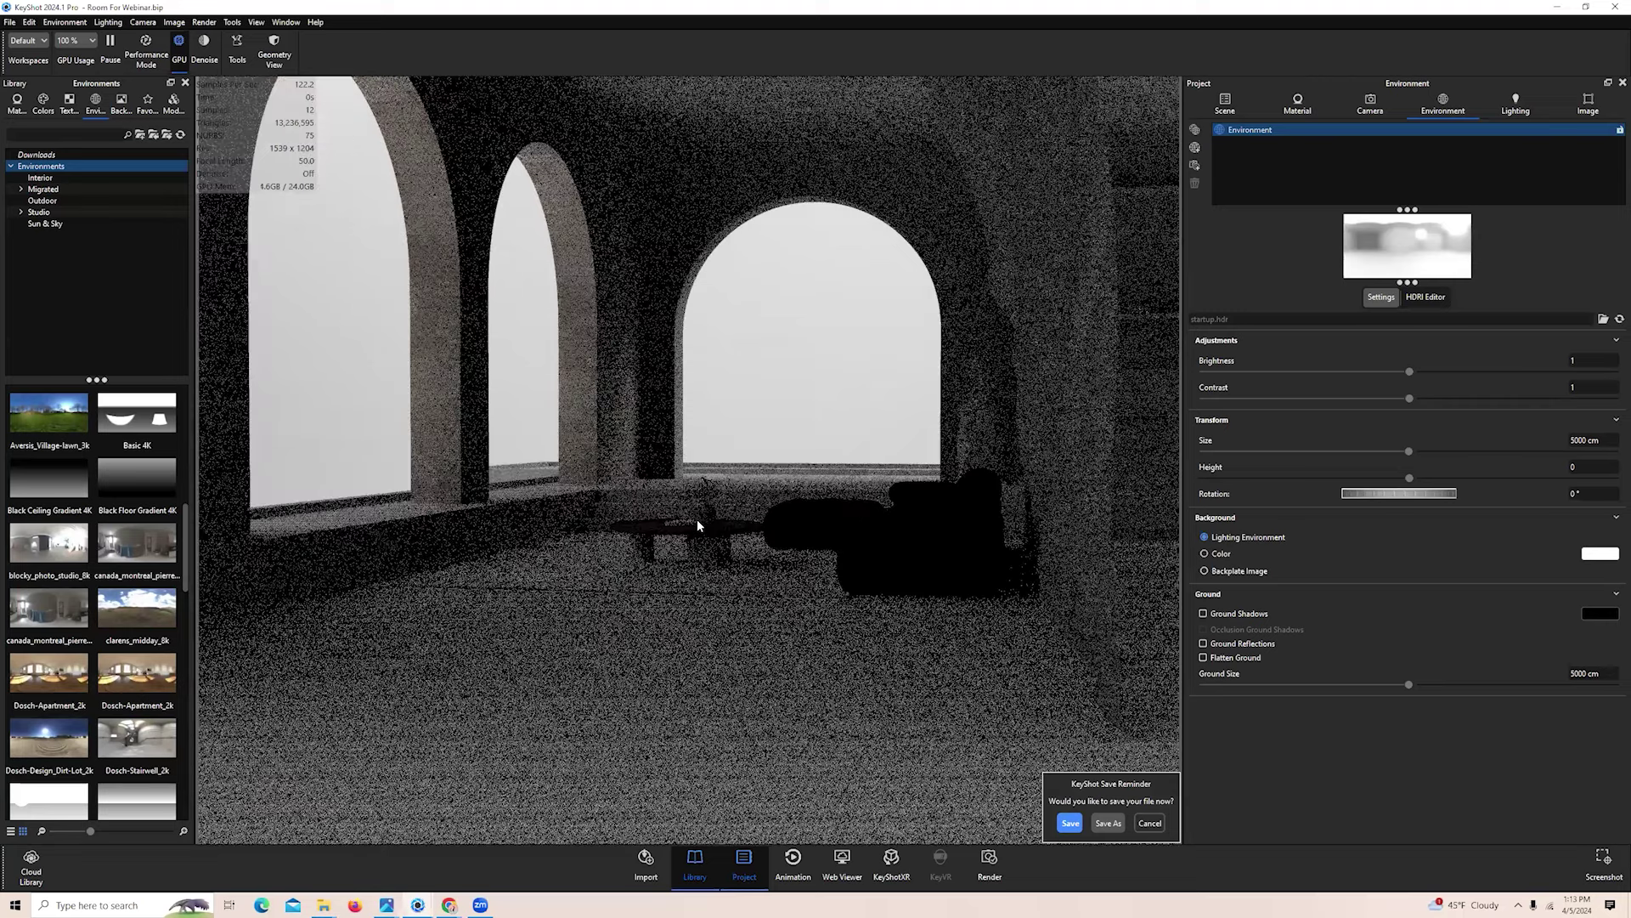
scroll(748, 538, down, 2)
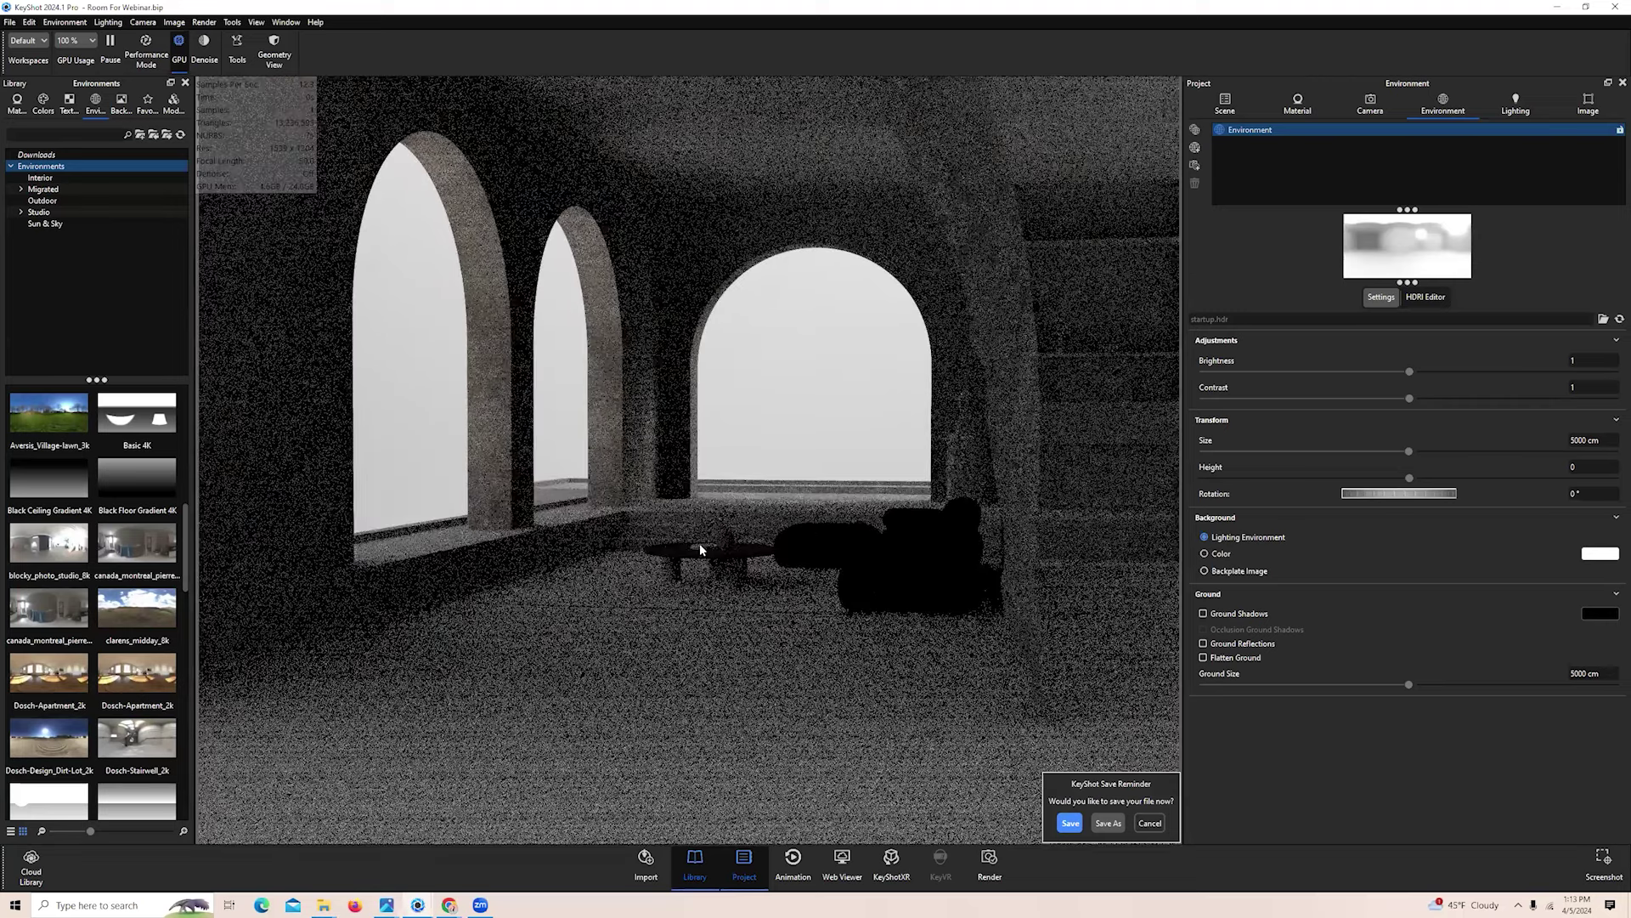
drag(702, 544, 765, 625)
click(1152, 821)
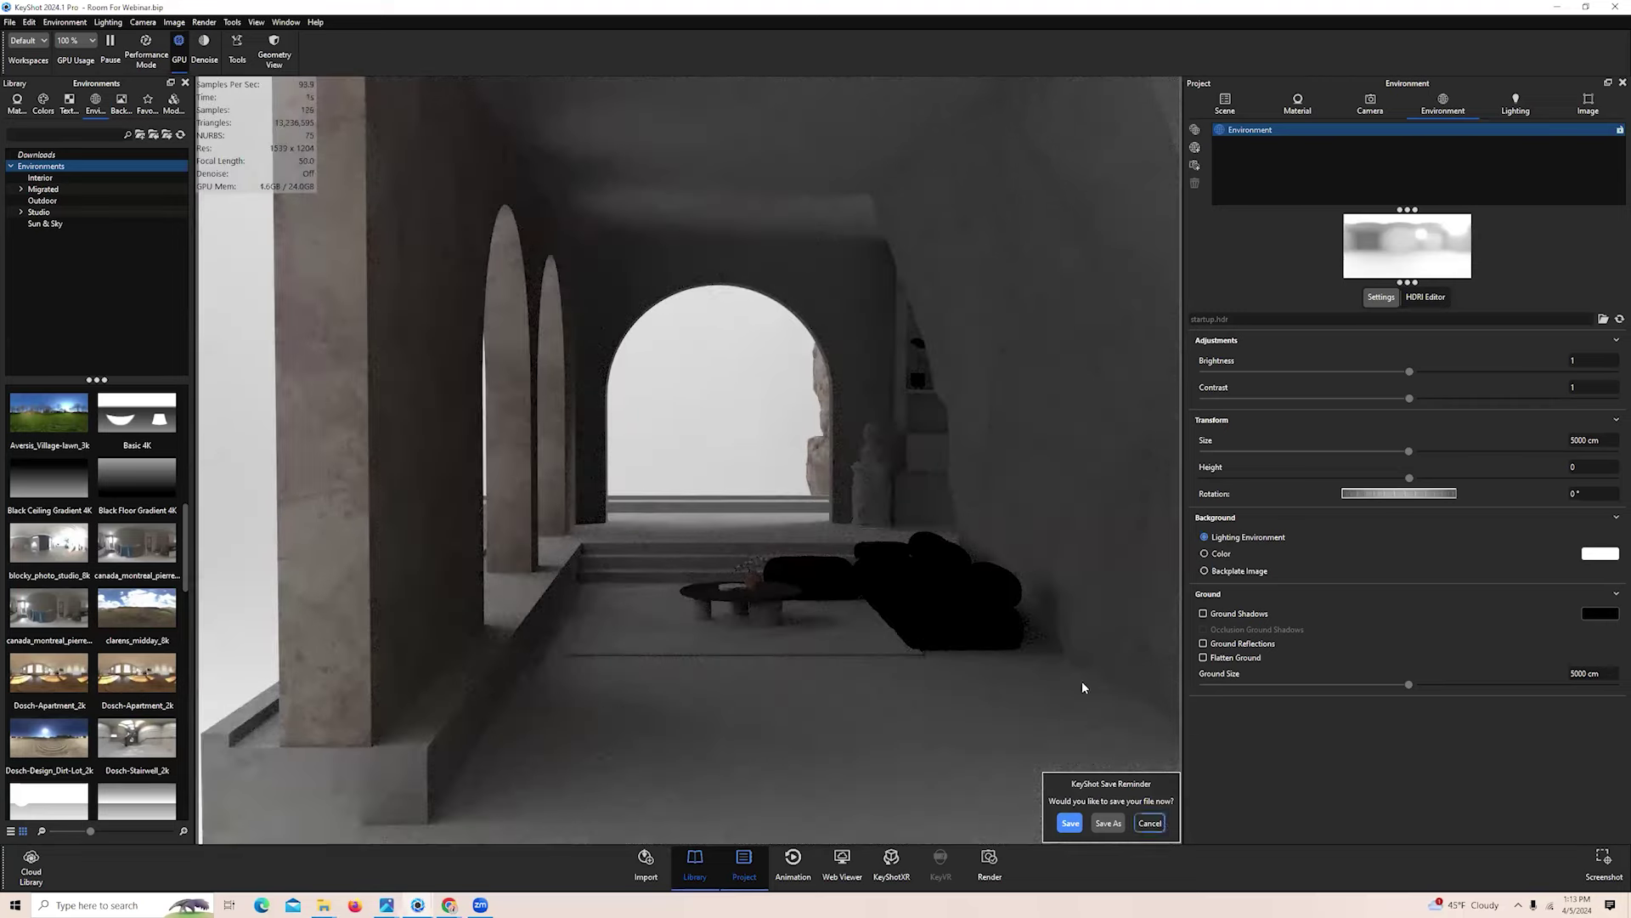
Show the free camera's position, orientation and lens settings
click(1385, 100)
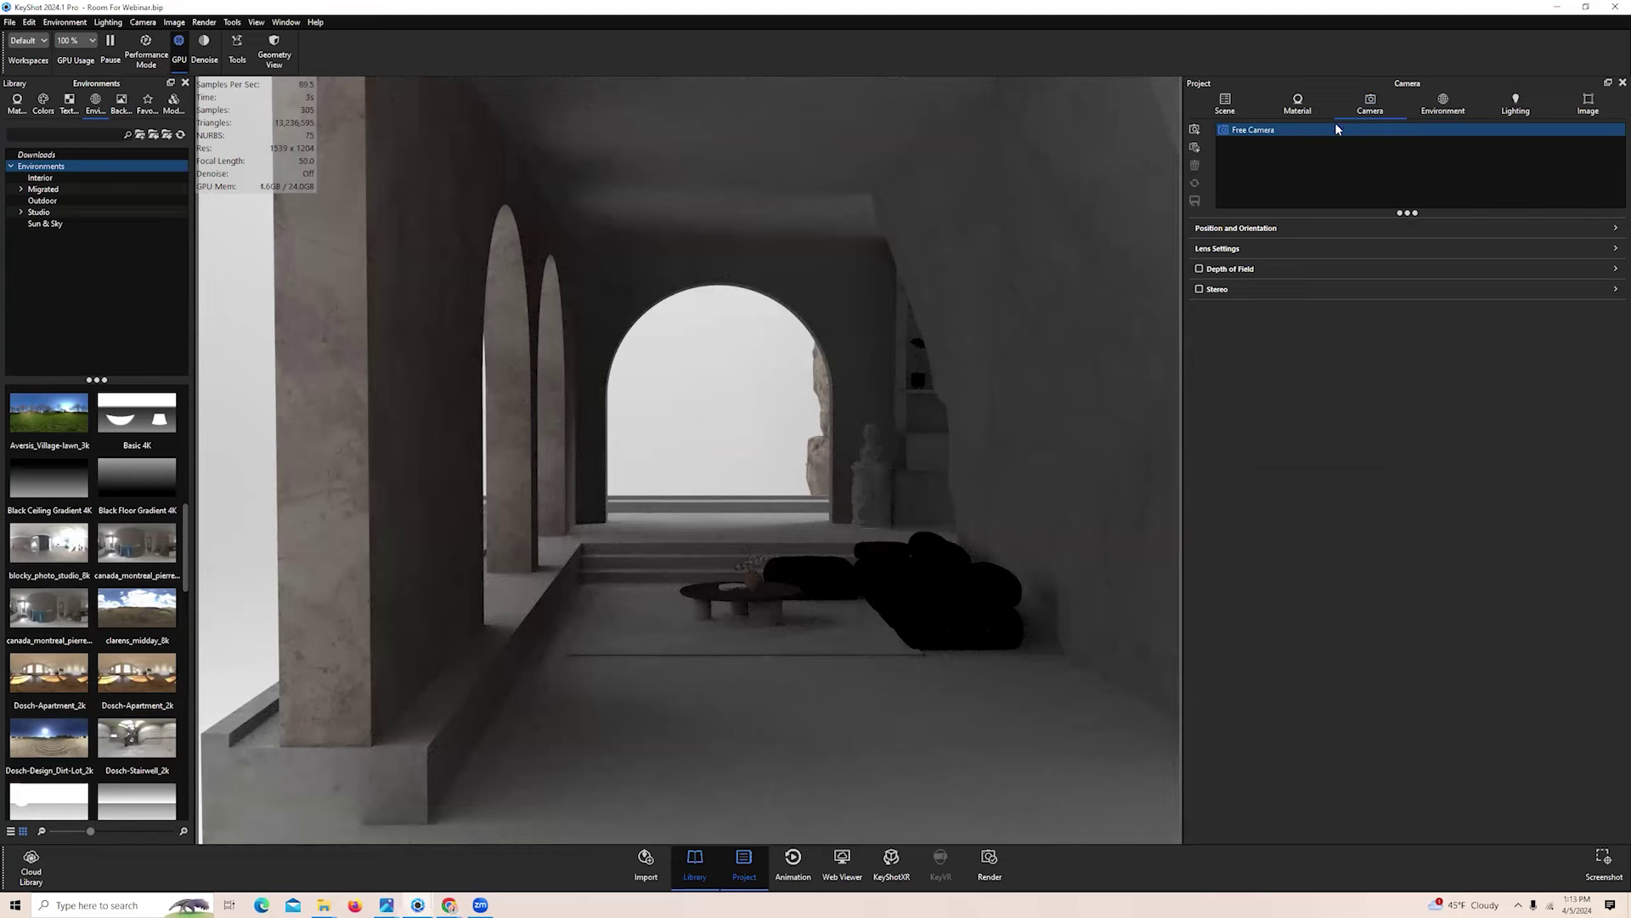
click(1444, 228)
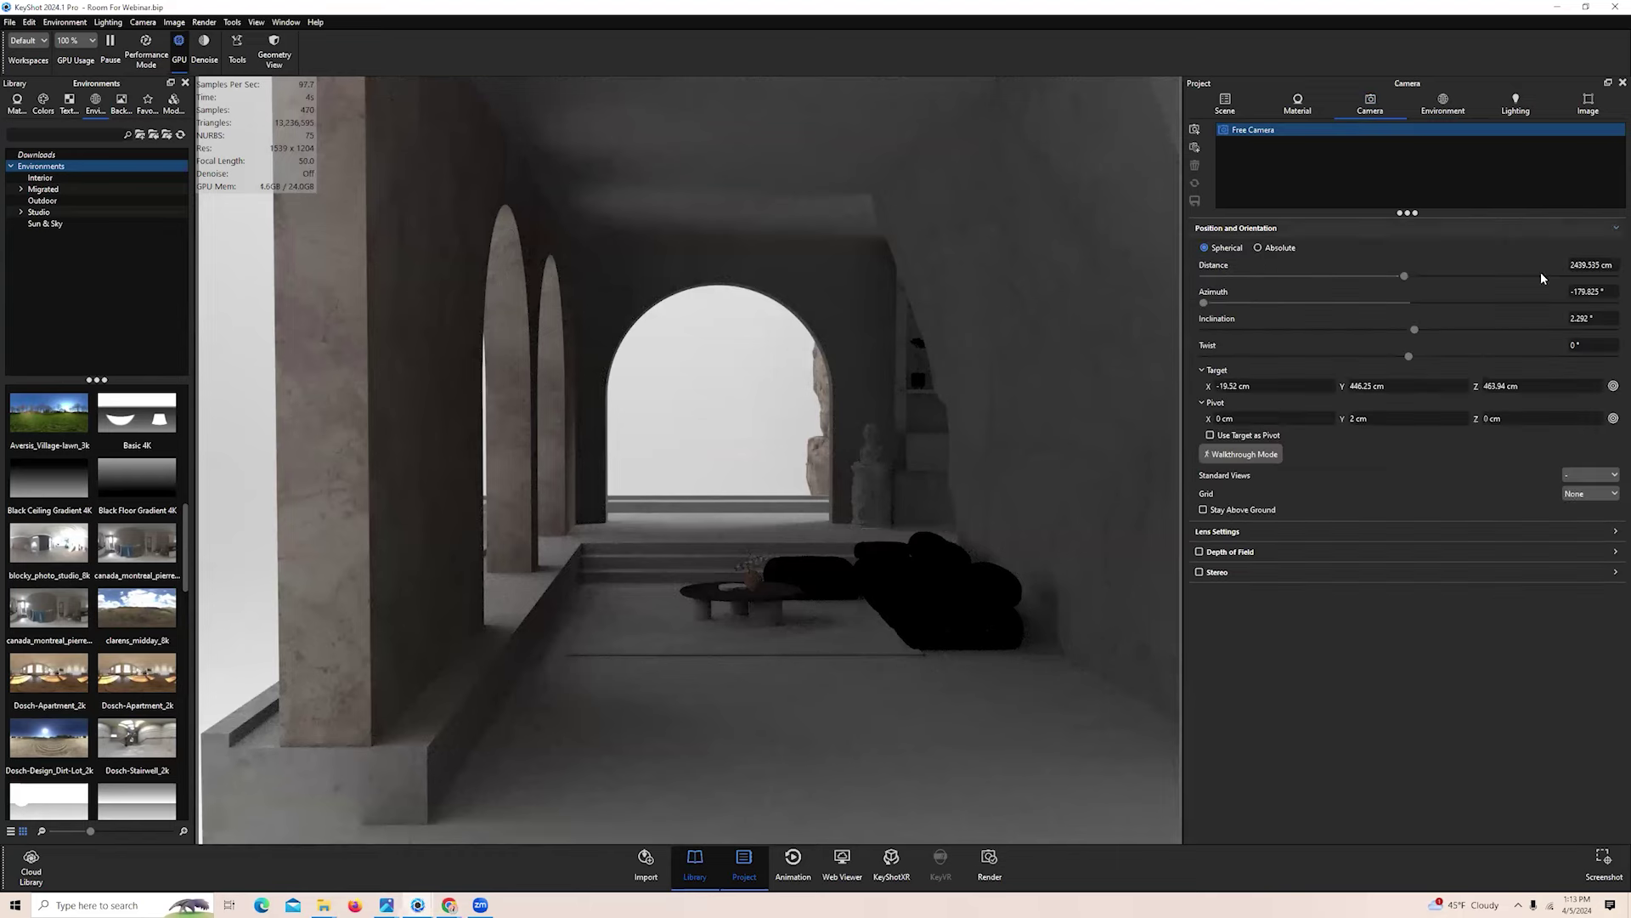
click(1577, 530)
click(1589, 229)
click(1589, 230)
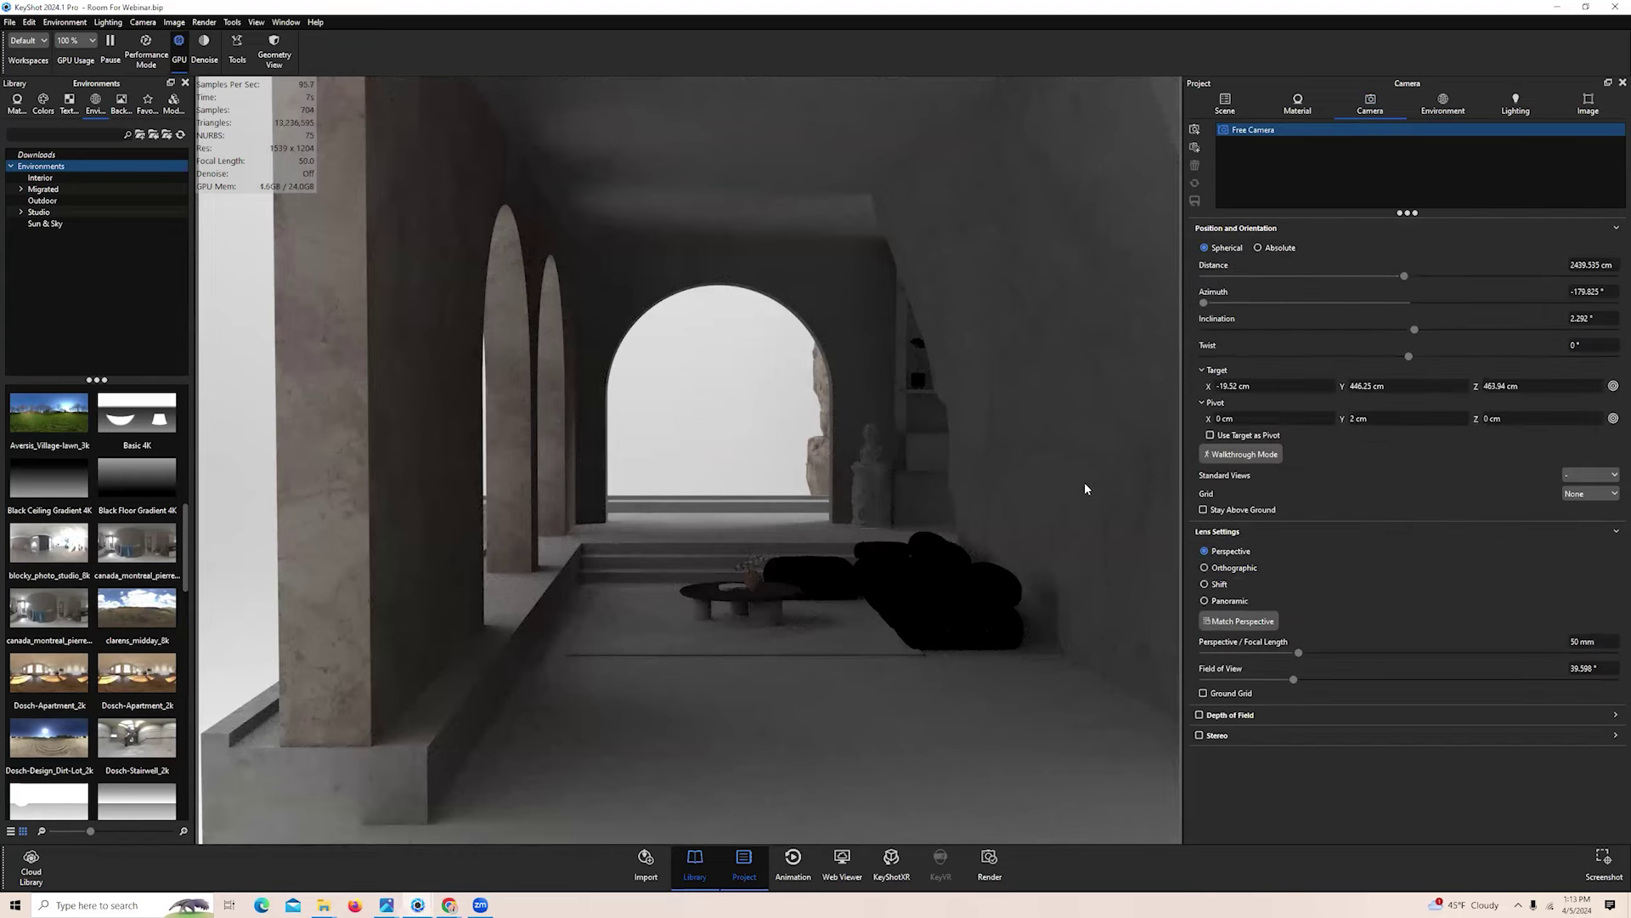
Move the camera closer to frame the arch, sofa and coffee table, and hide the heads-up display
middle_drag(941, 448, 746, 524)
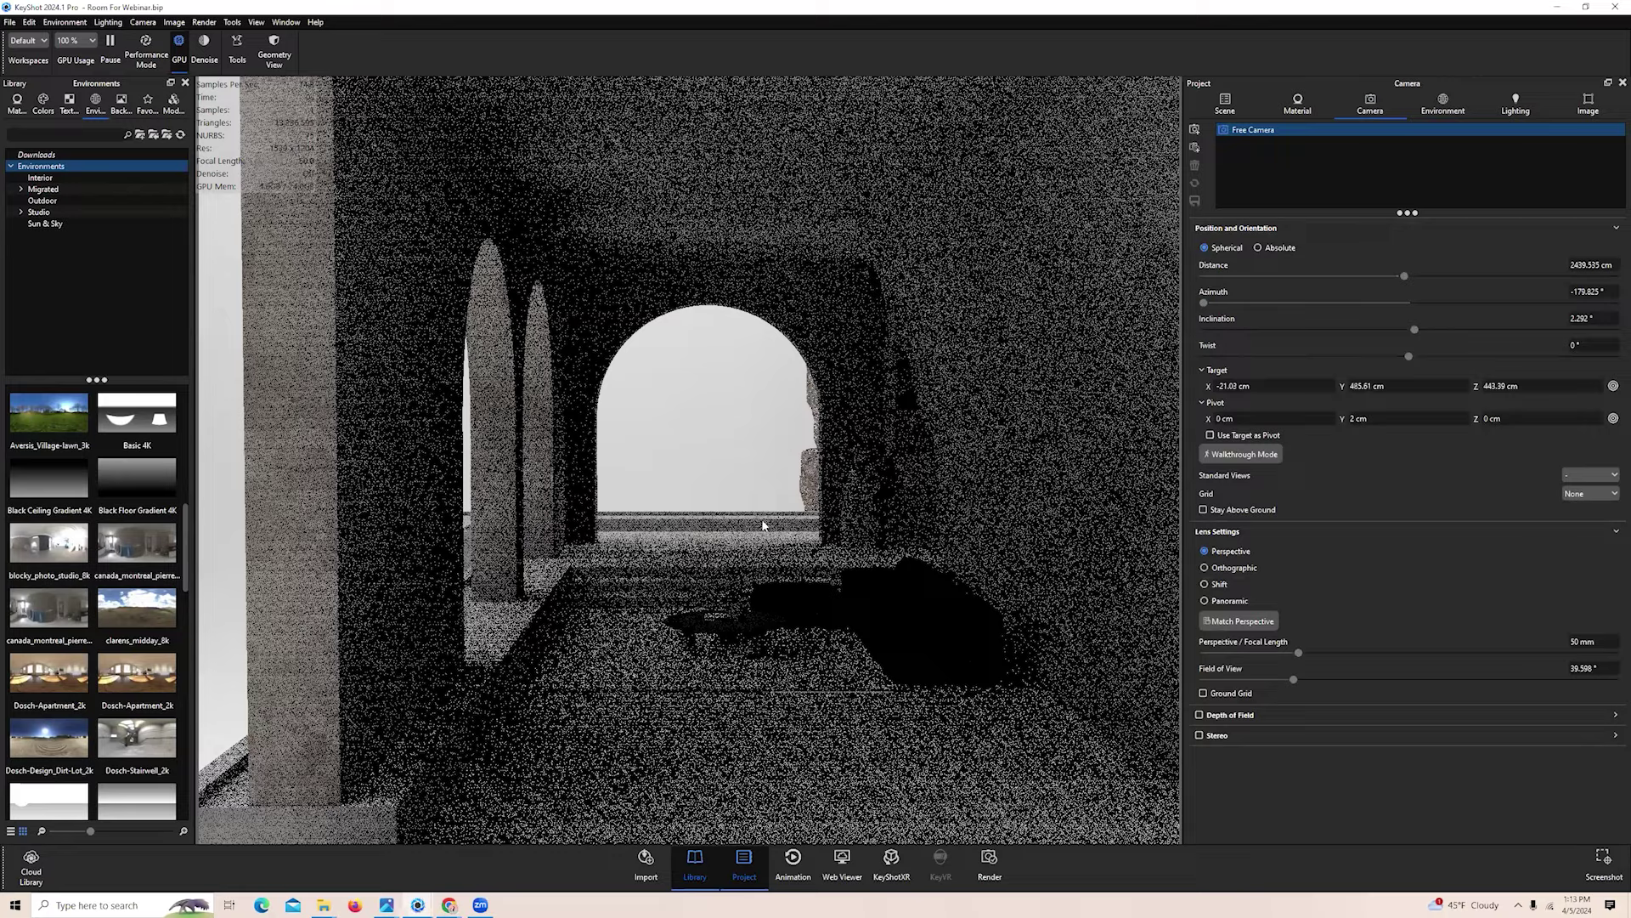
scroll(814, 554, up, 5)
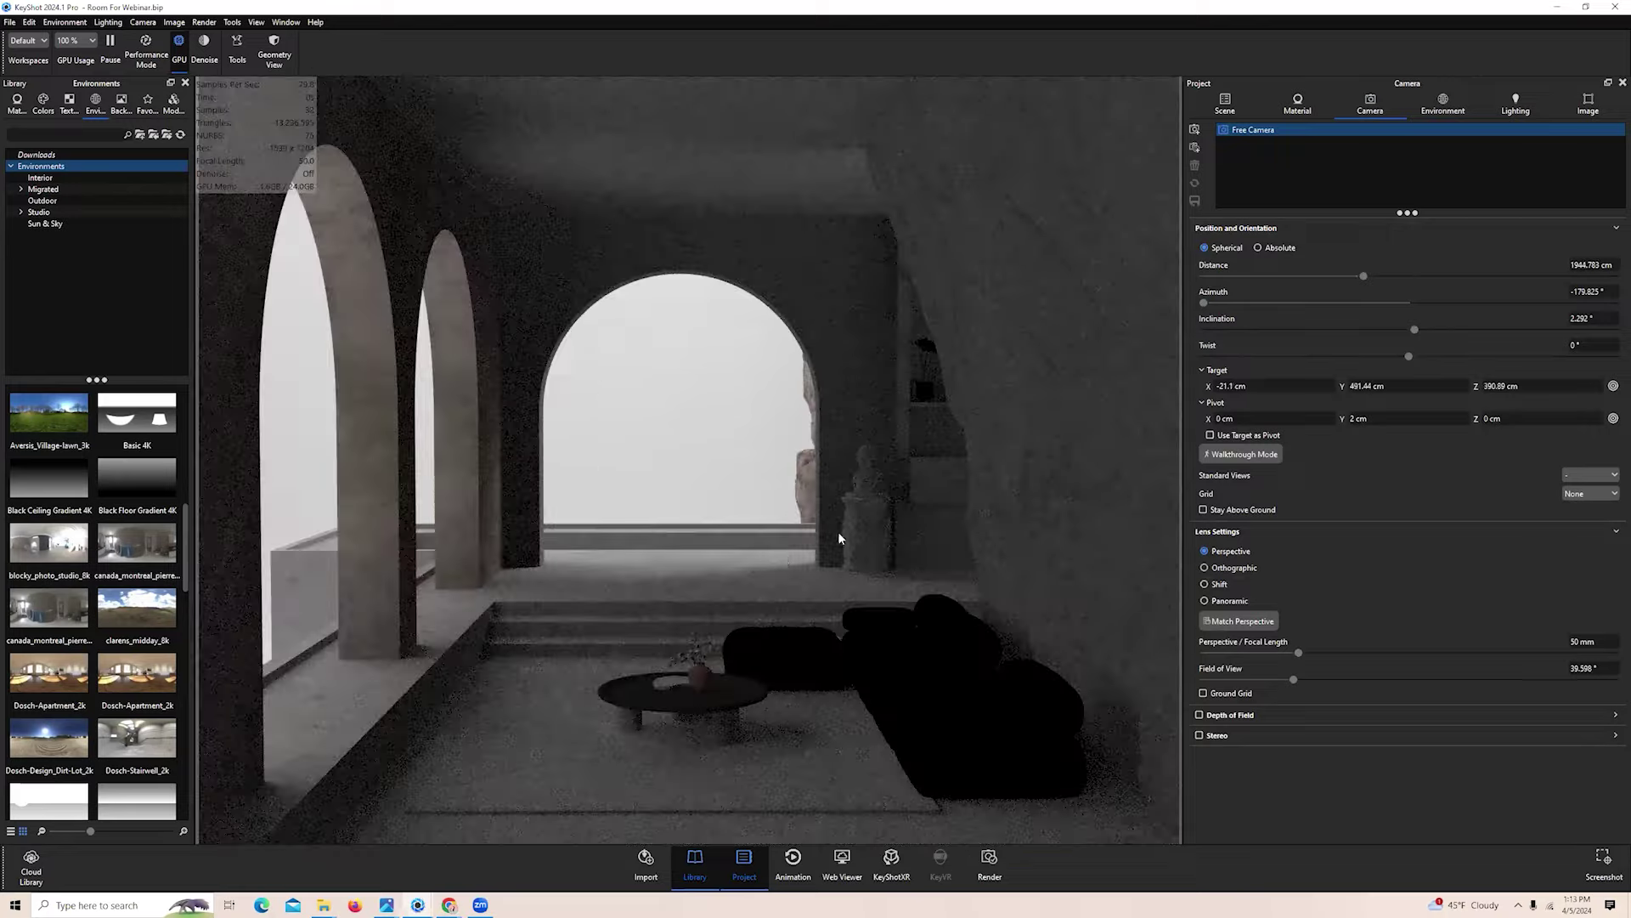
middle_drag(777, 516, 778, 482)
key(h)
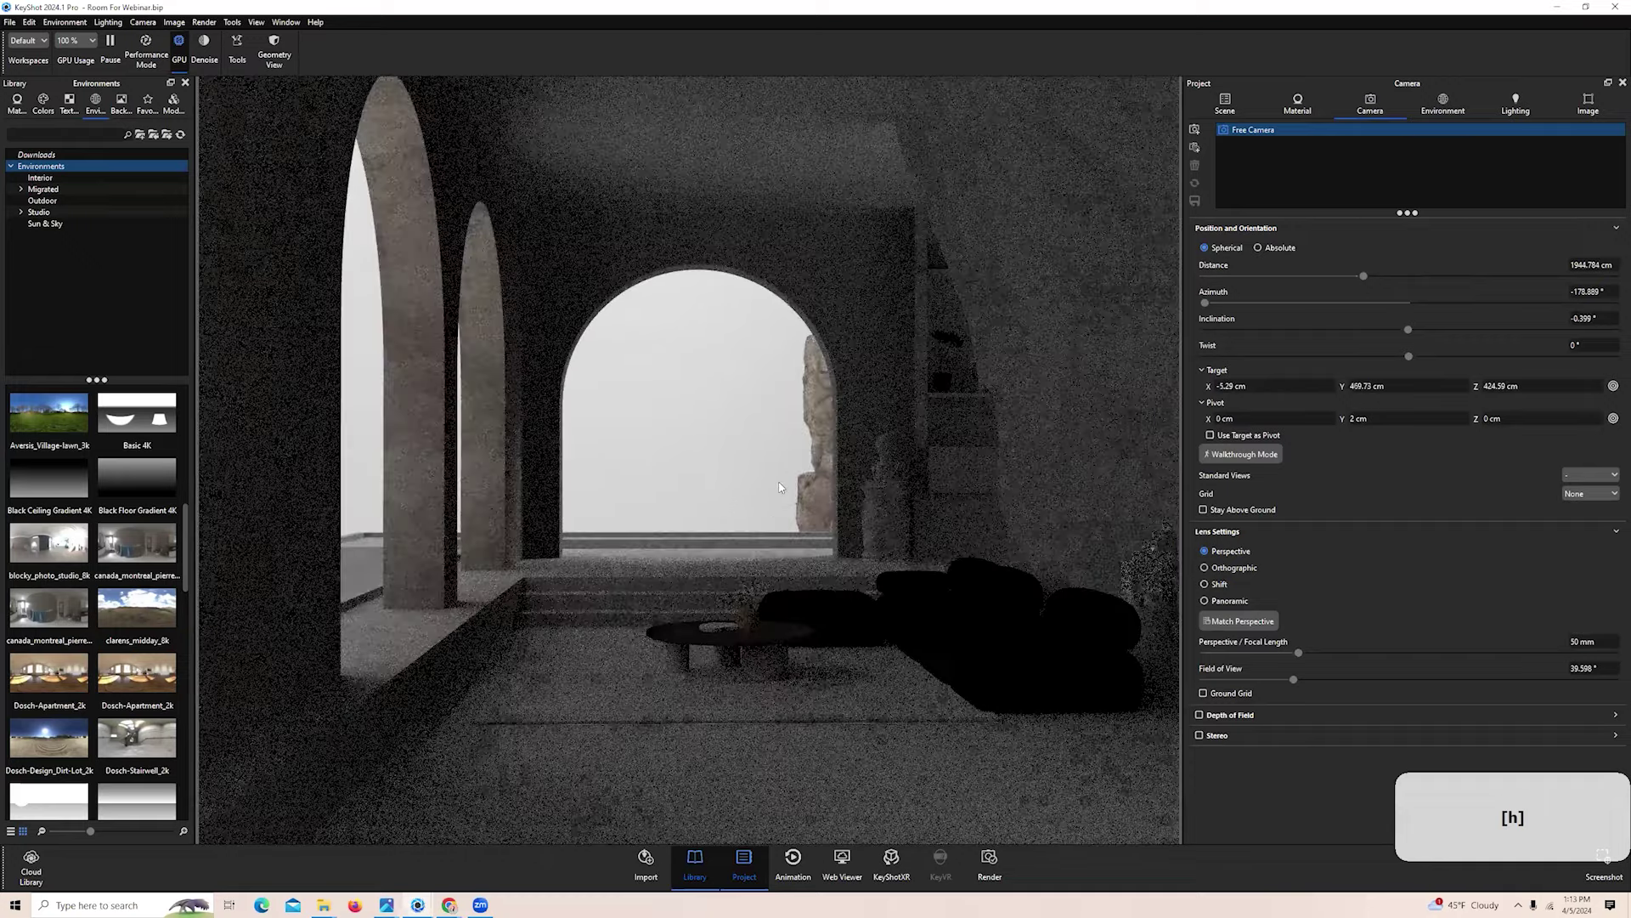
drag(700, 596, 697, 595)
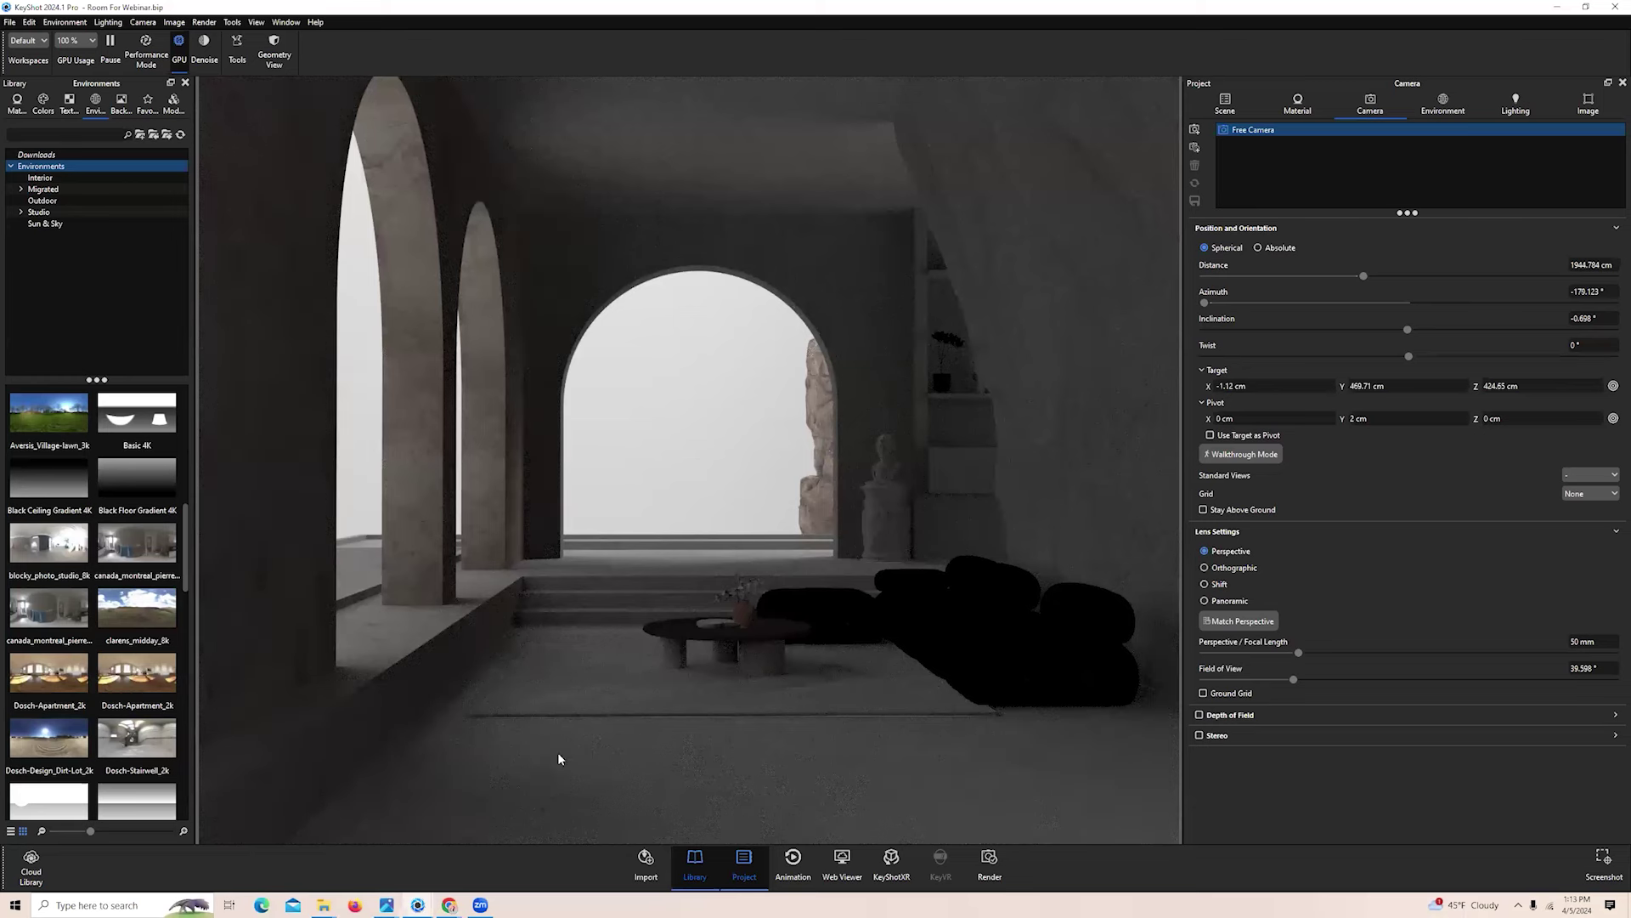
Set the free camera's azimuth to 180° so it faces straight down the room
click(1608, 291)
drag(1611, 292, 1545, 282)
text(-)
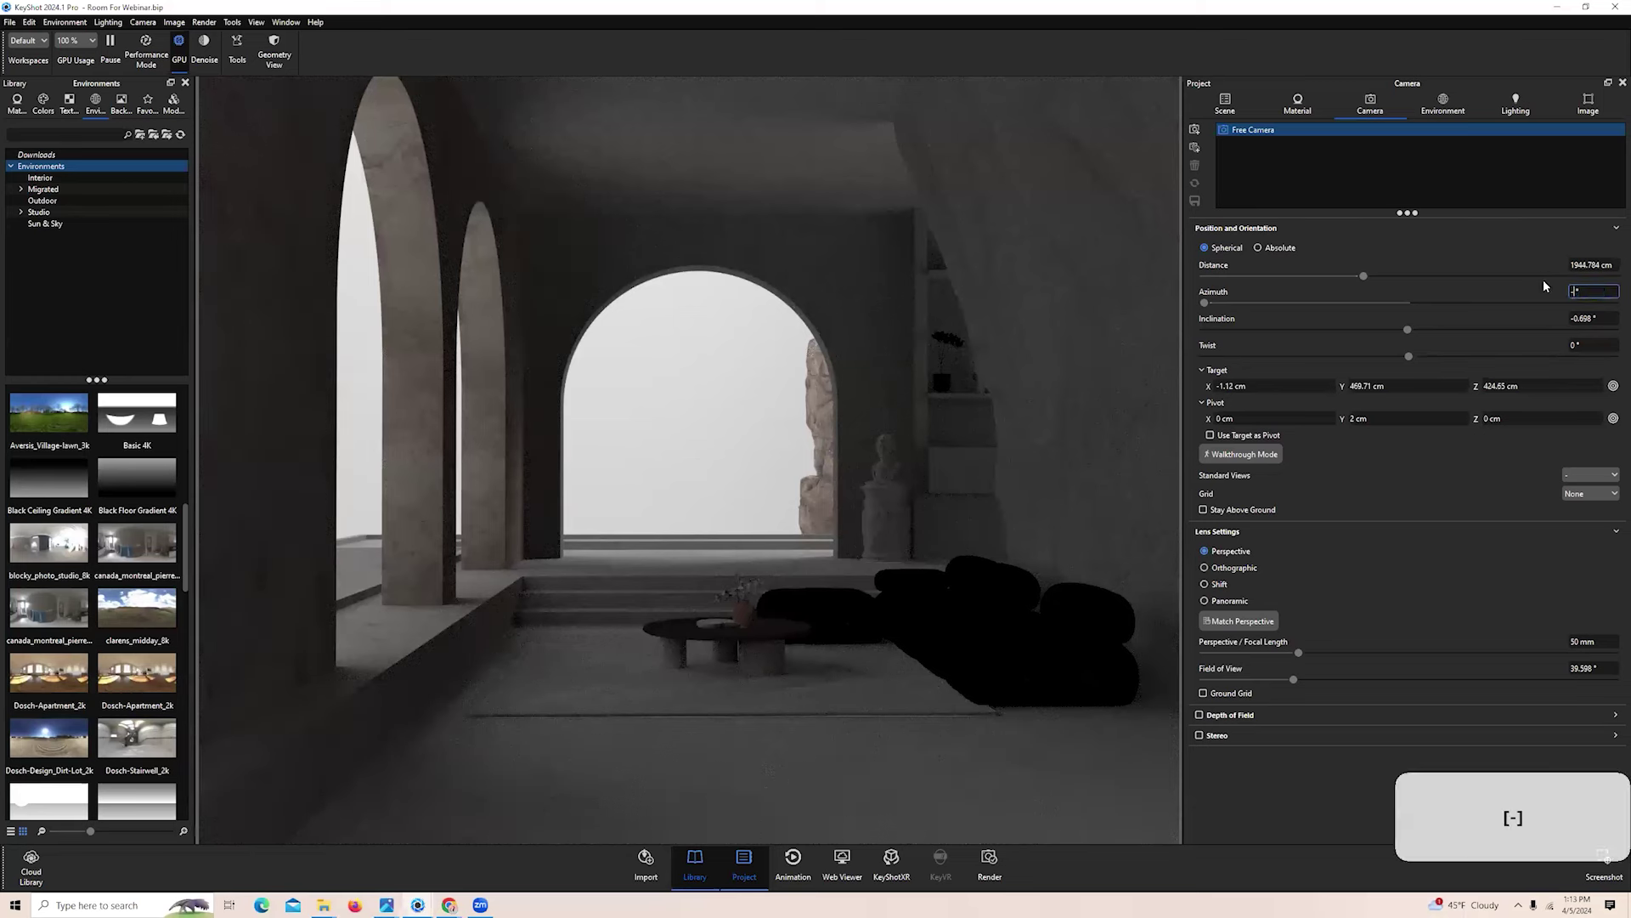
text(180)
key(Return)
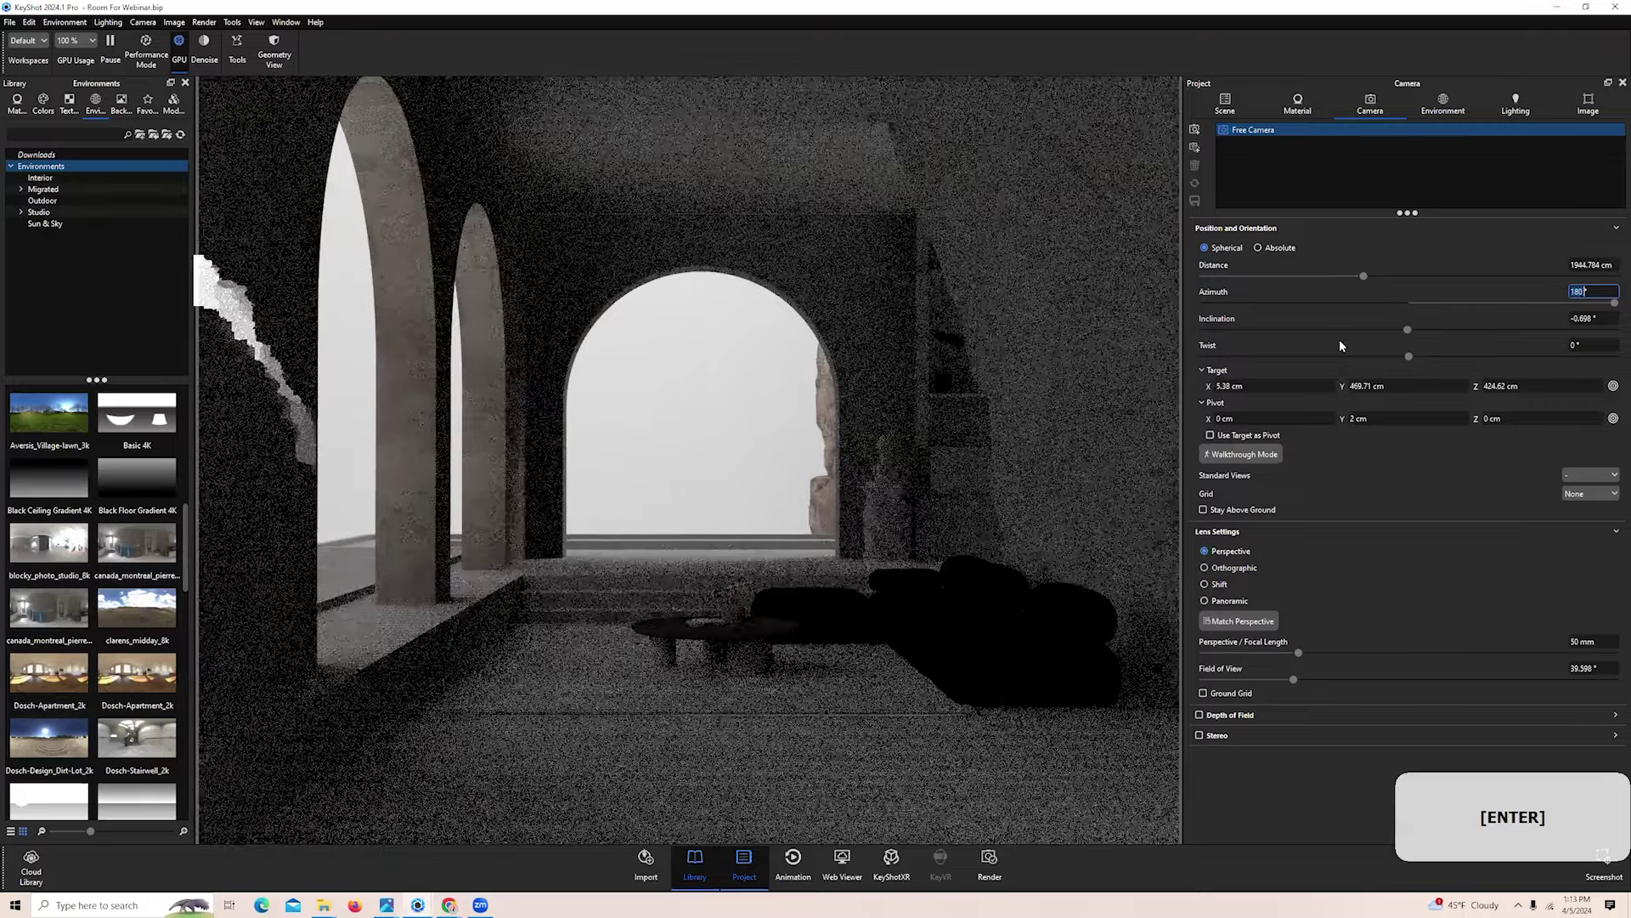
Set the free camera's distance to 1805 cm so the arch, coffee table and sofa fill the interior view
scroll(762, 521, up, 2)
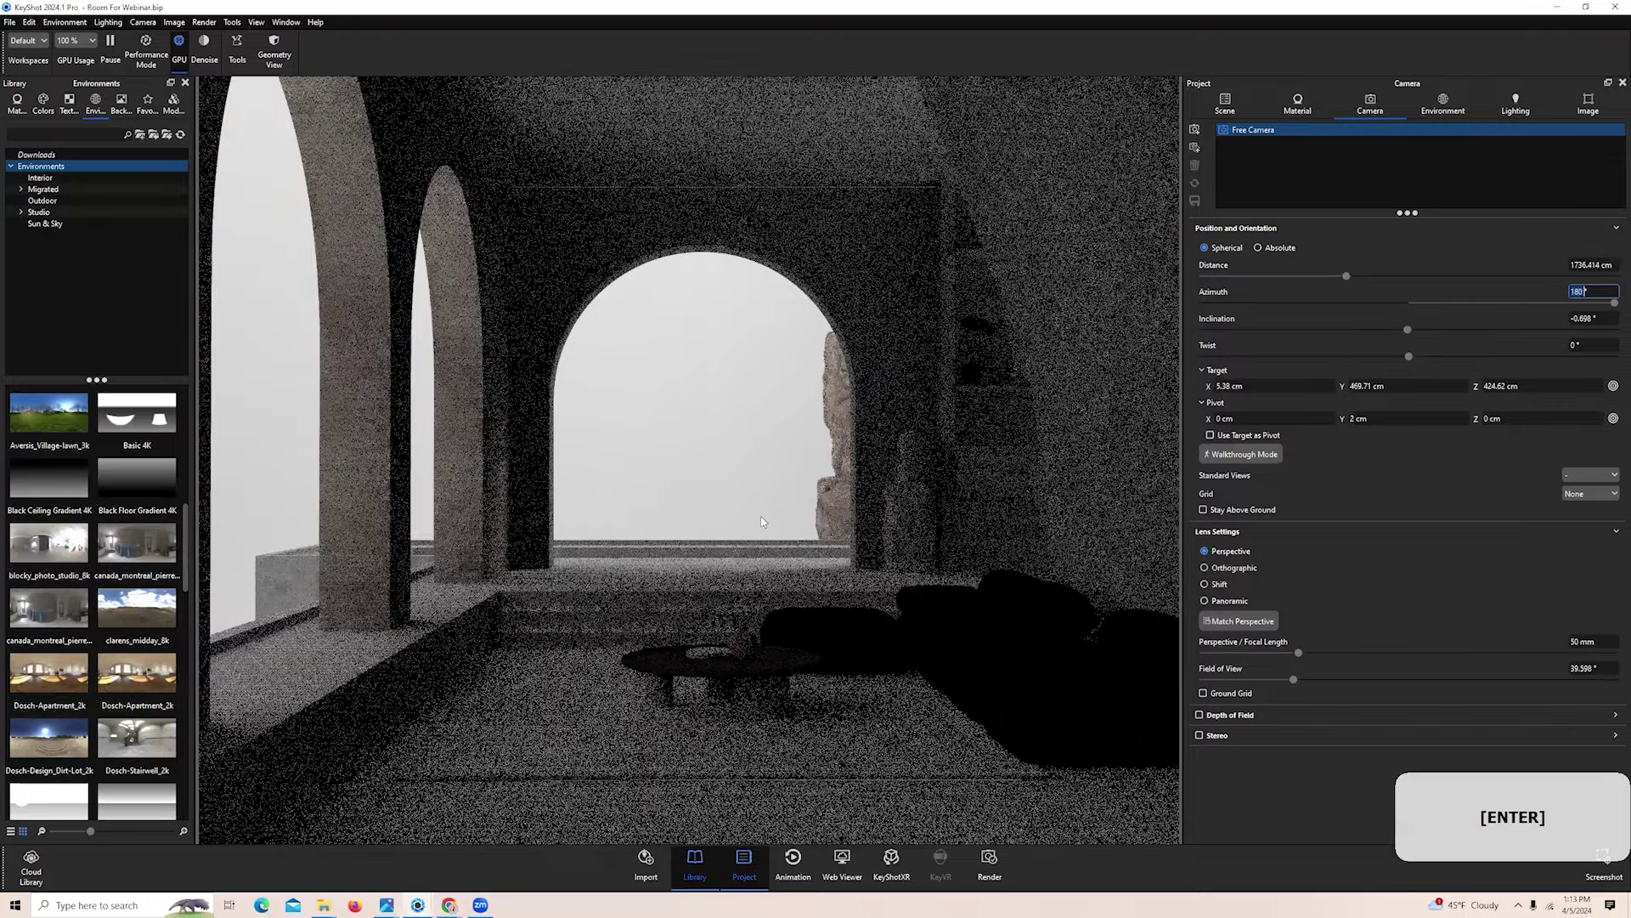
scroll(763, 521, down, 2)
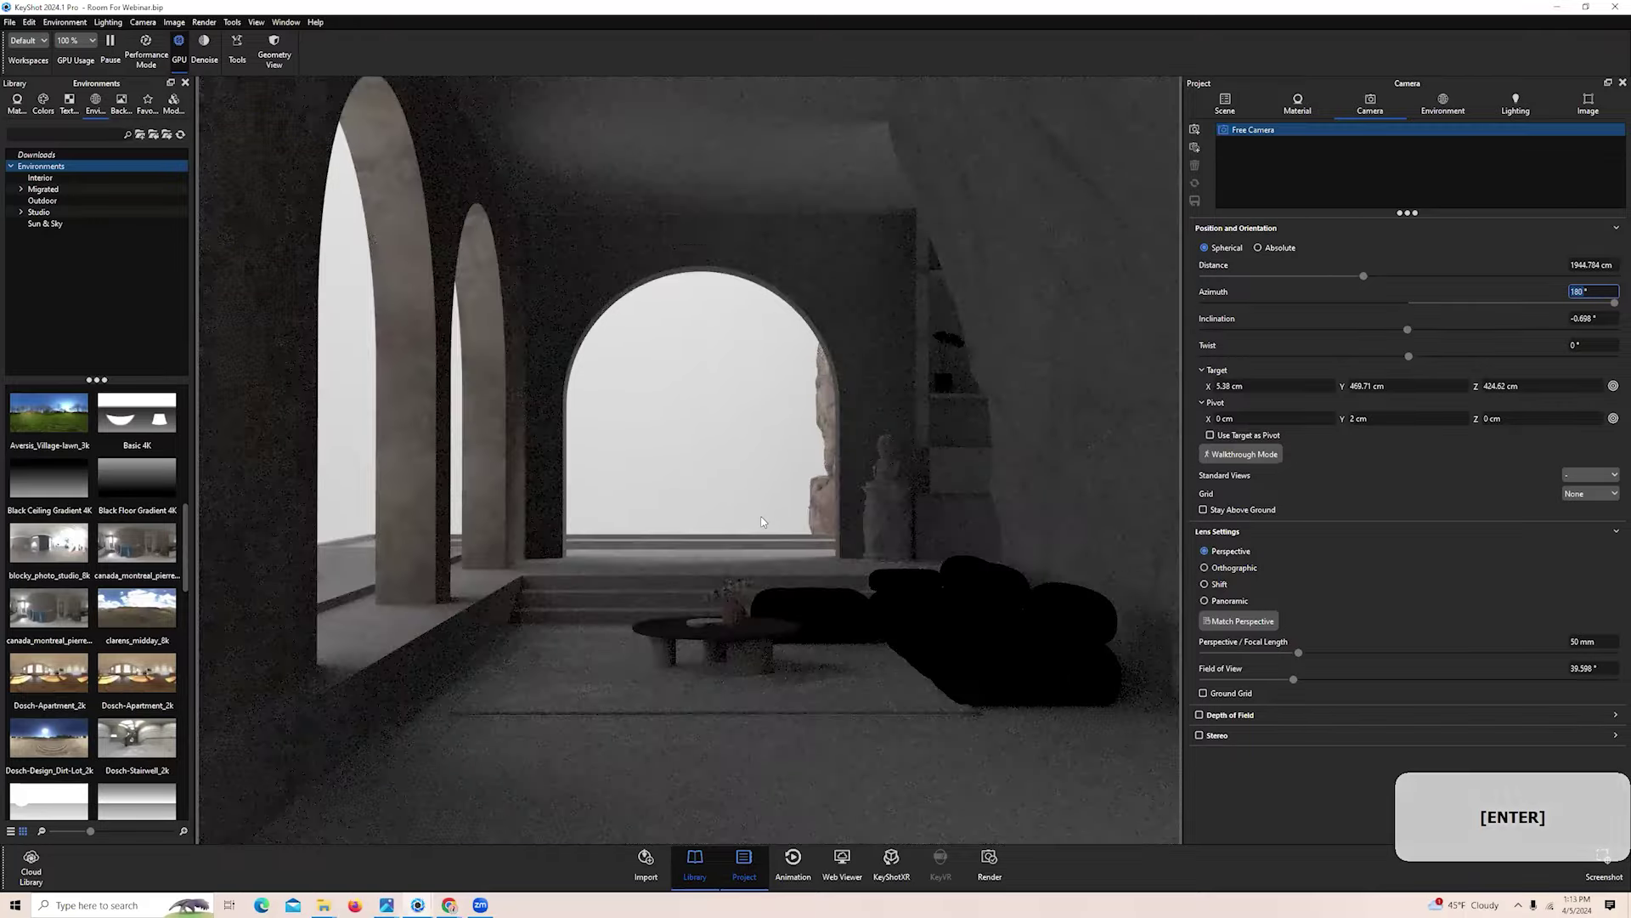
scroll(762, 522, up, 2)
scroll(763, 522, down, 1)
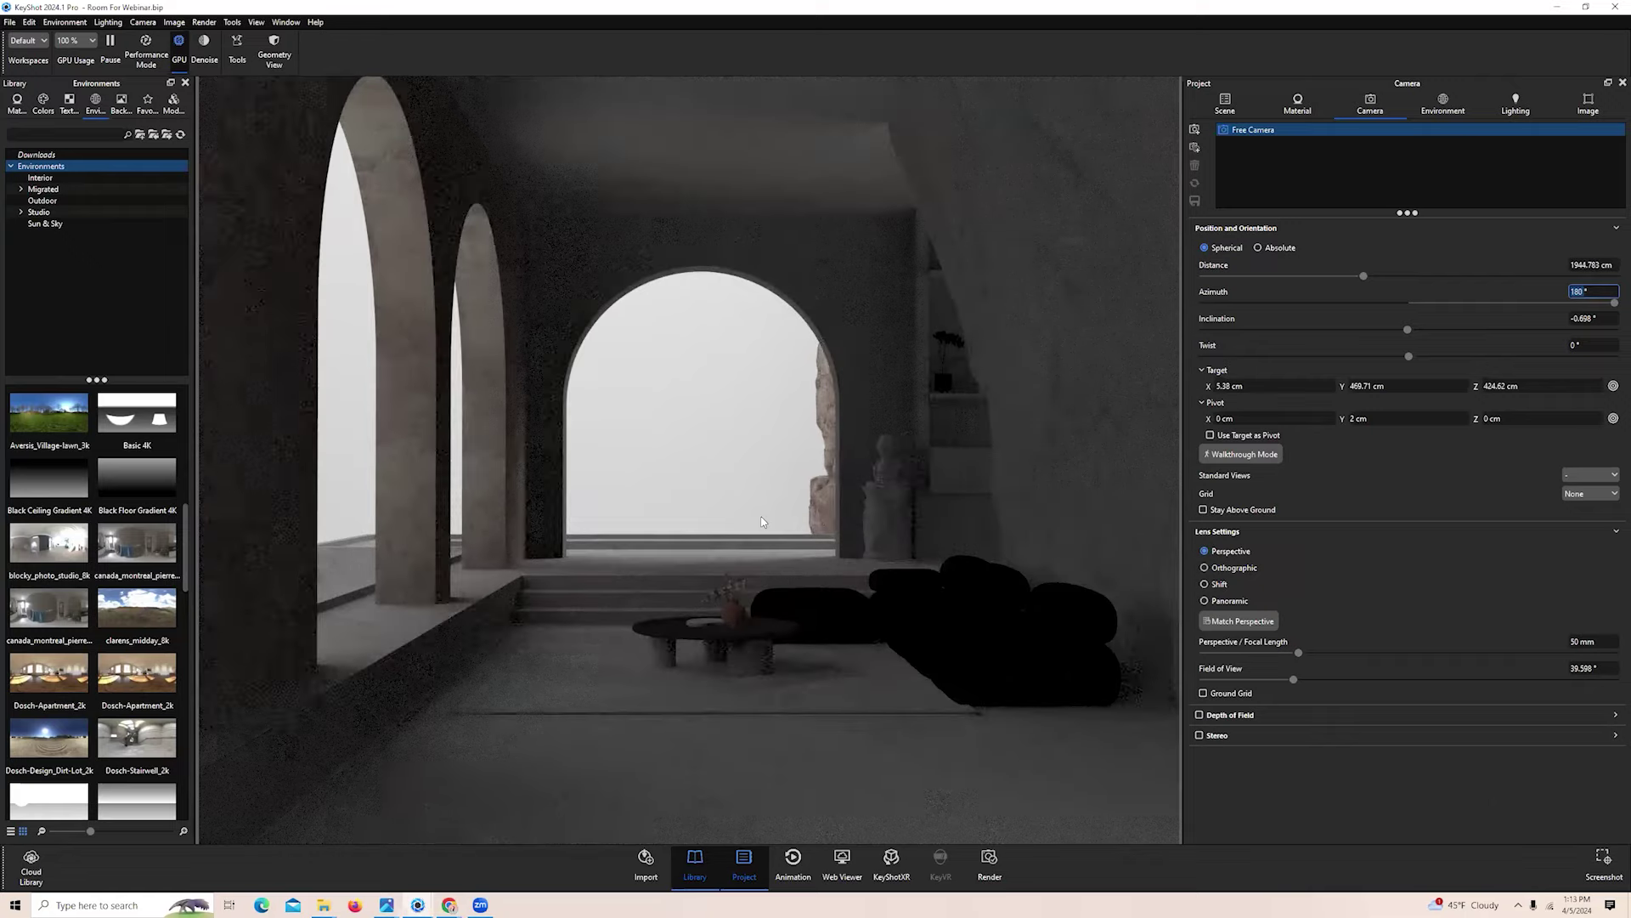
scroll(762, 521, up, 1)
scroll(732, 525, down, 2)
scroll(611, 561, down, 1)
scroll(610, 561, up, 2)
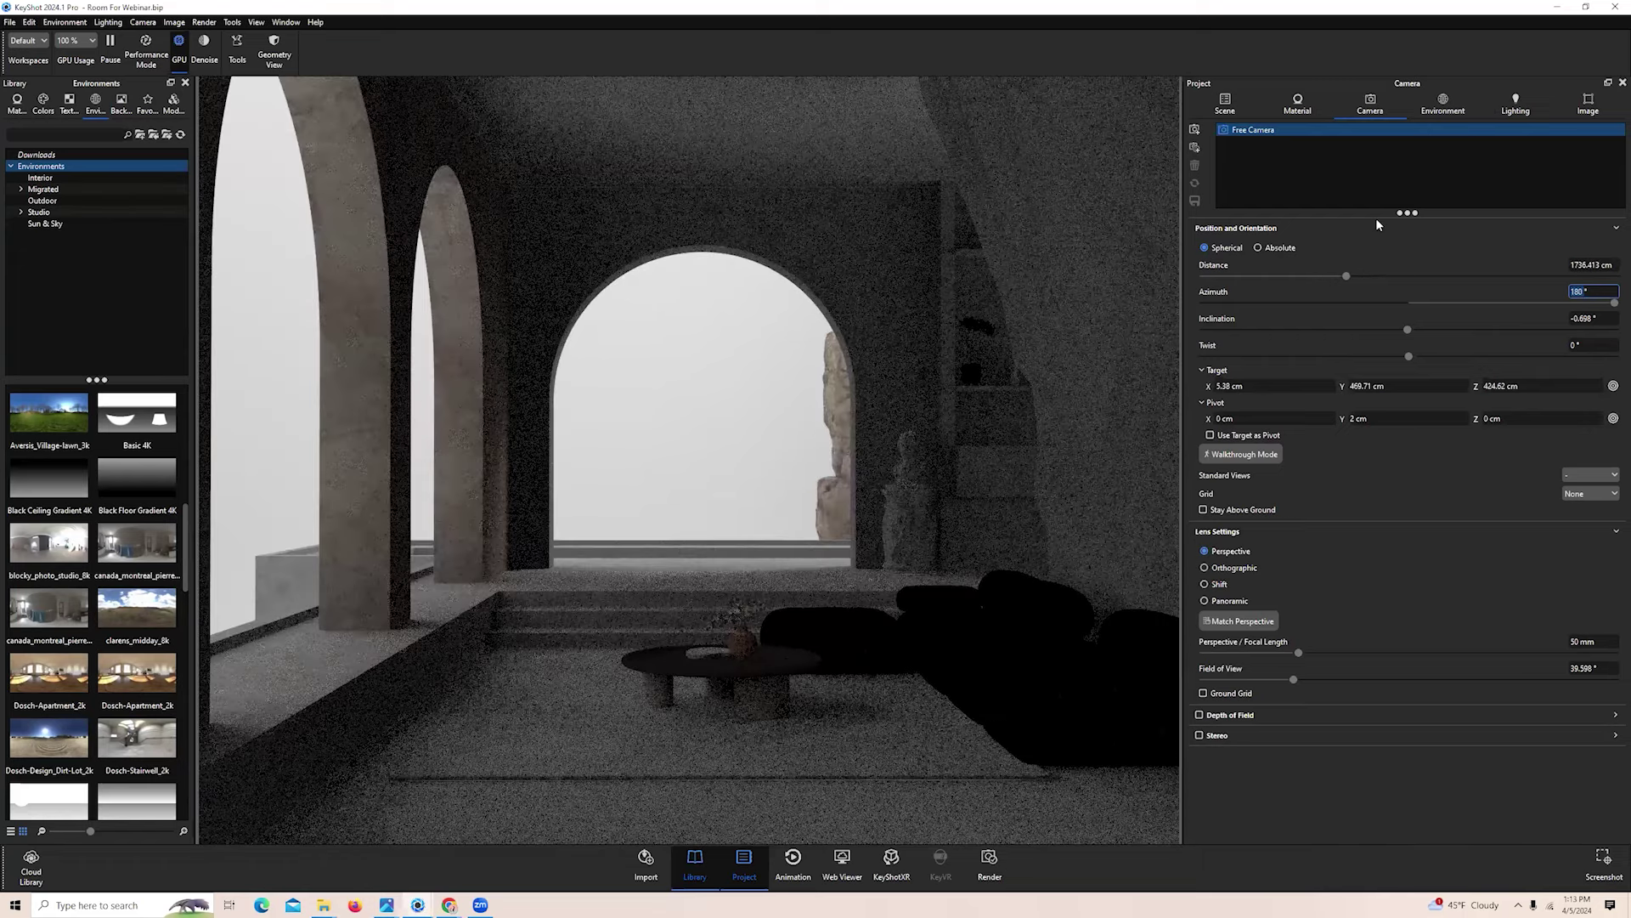
scroll(1358, 274, down, 1)
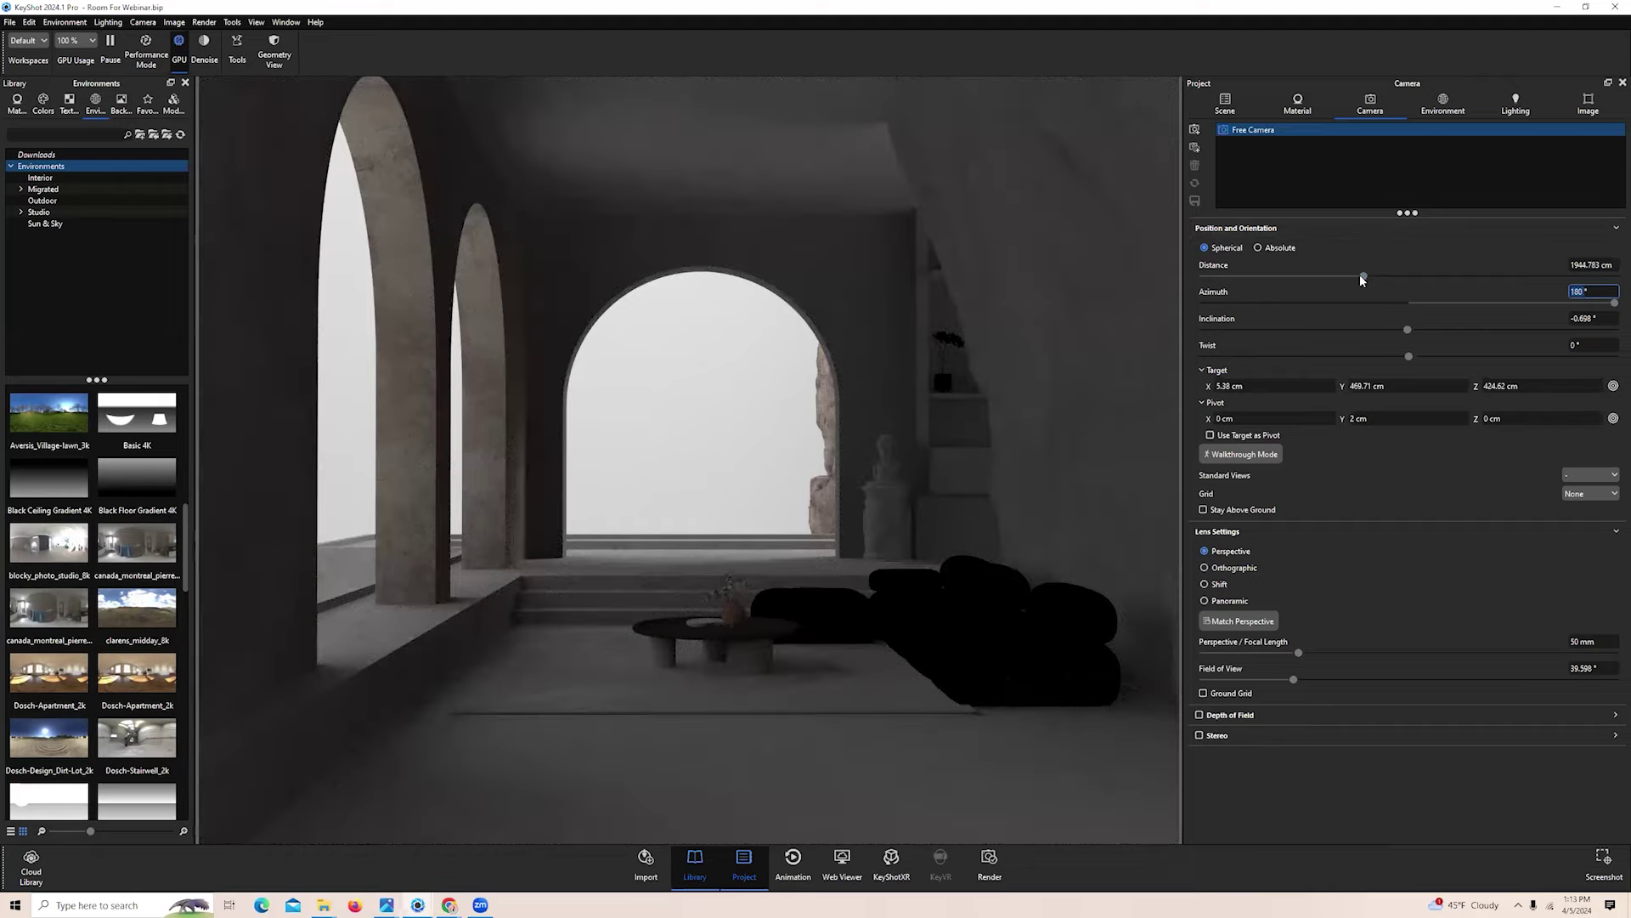
click(1361, 276)
drag(1359, 277, 1349, 278)
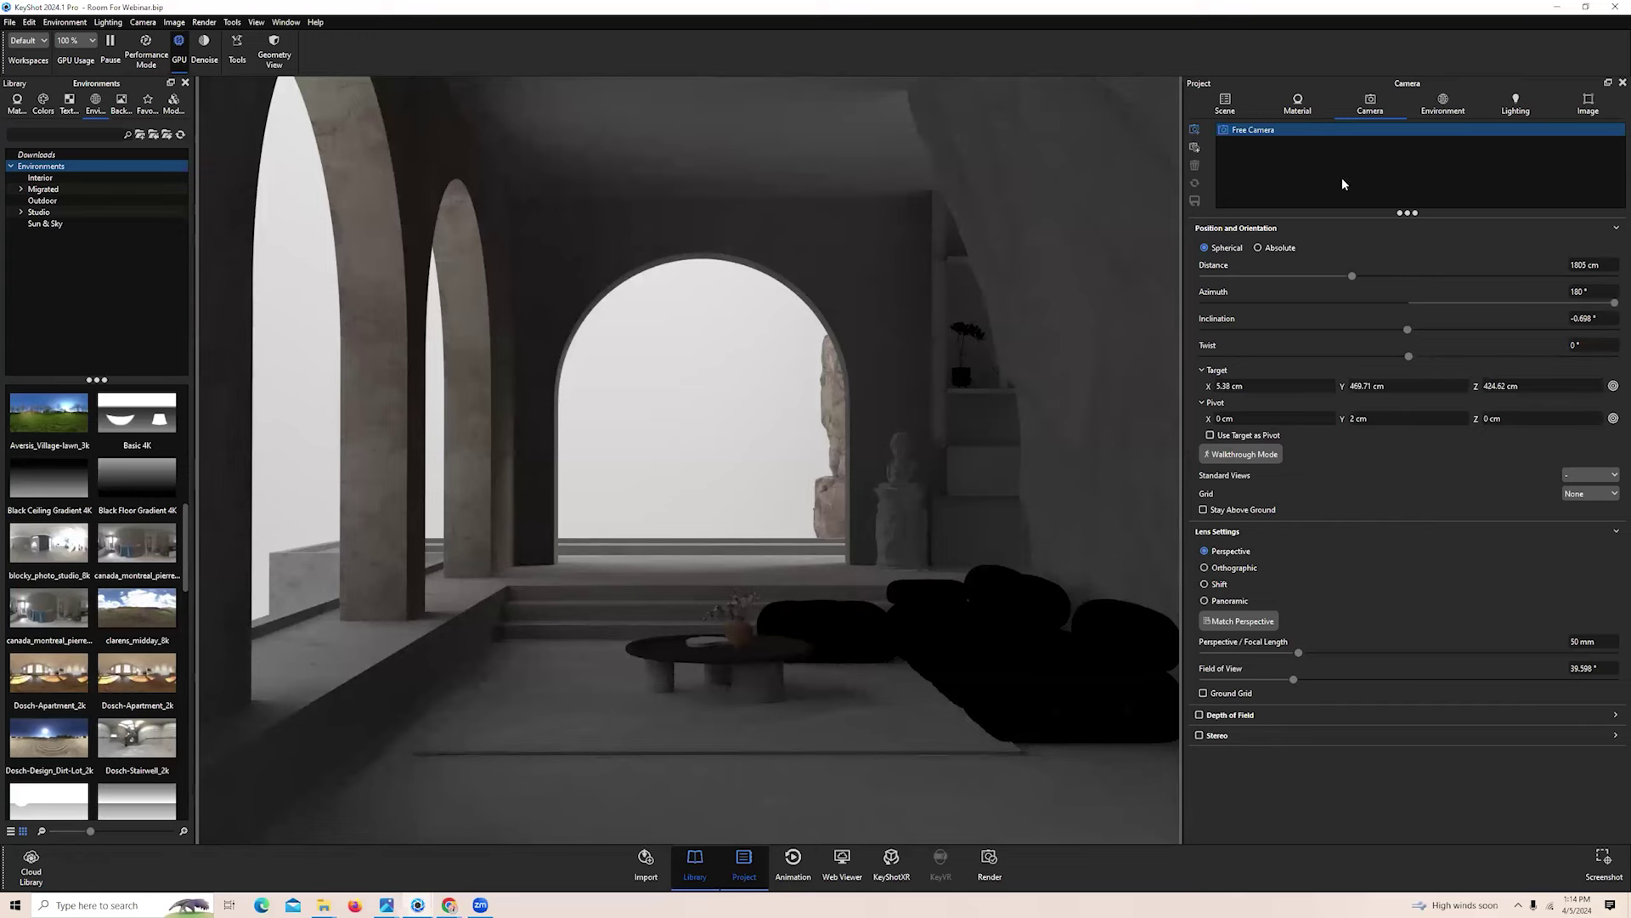
Add a new camera that stores the current interior view
click(1195, 147)
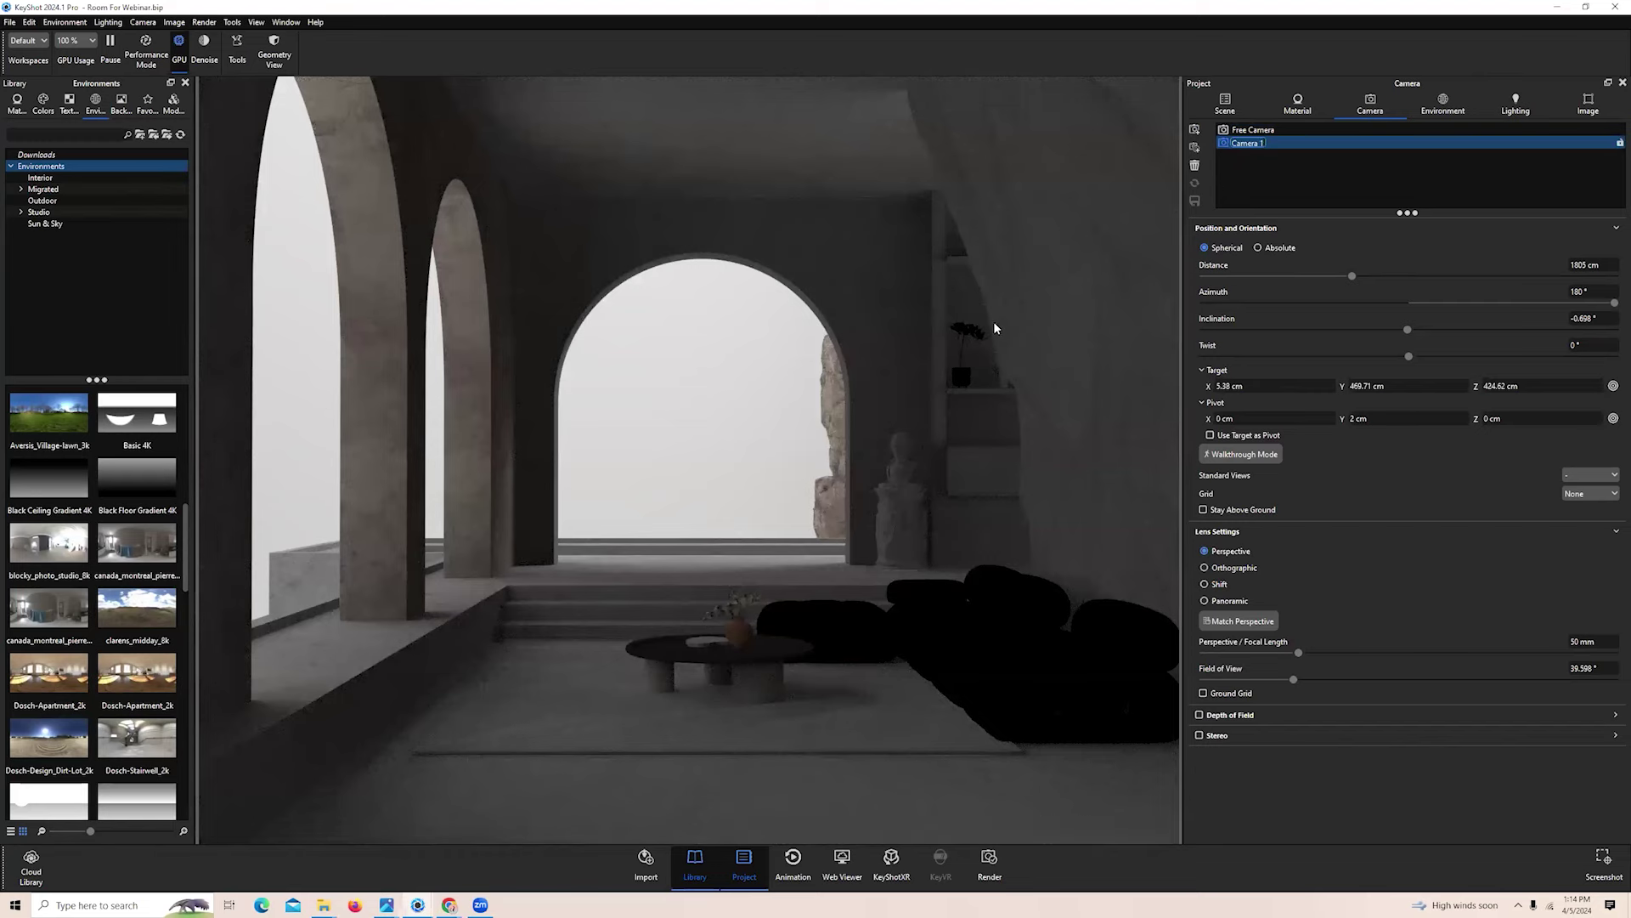
drag(881, 528, 887, 529)
click(1243, 130)
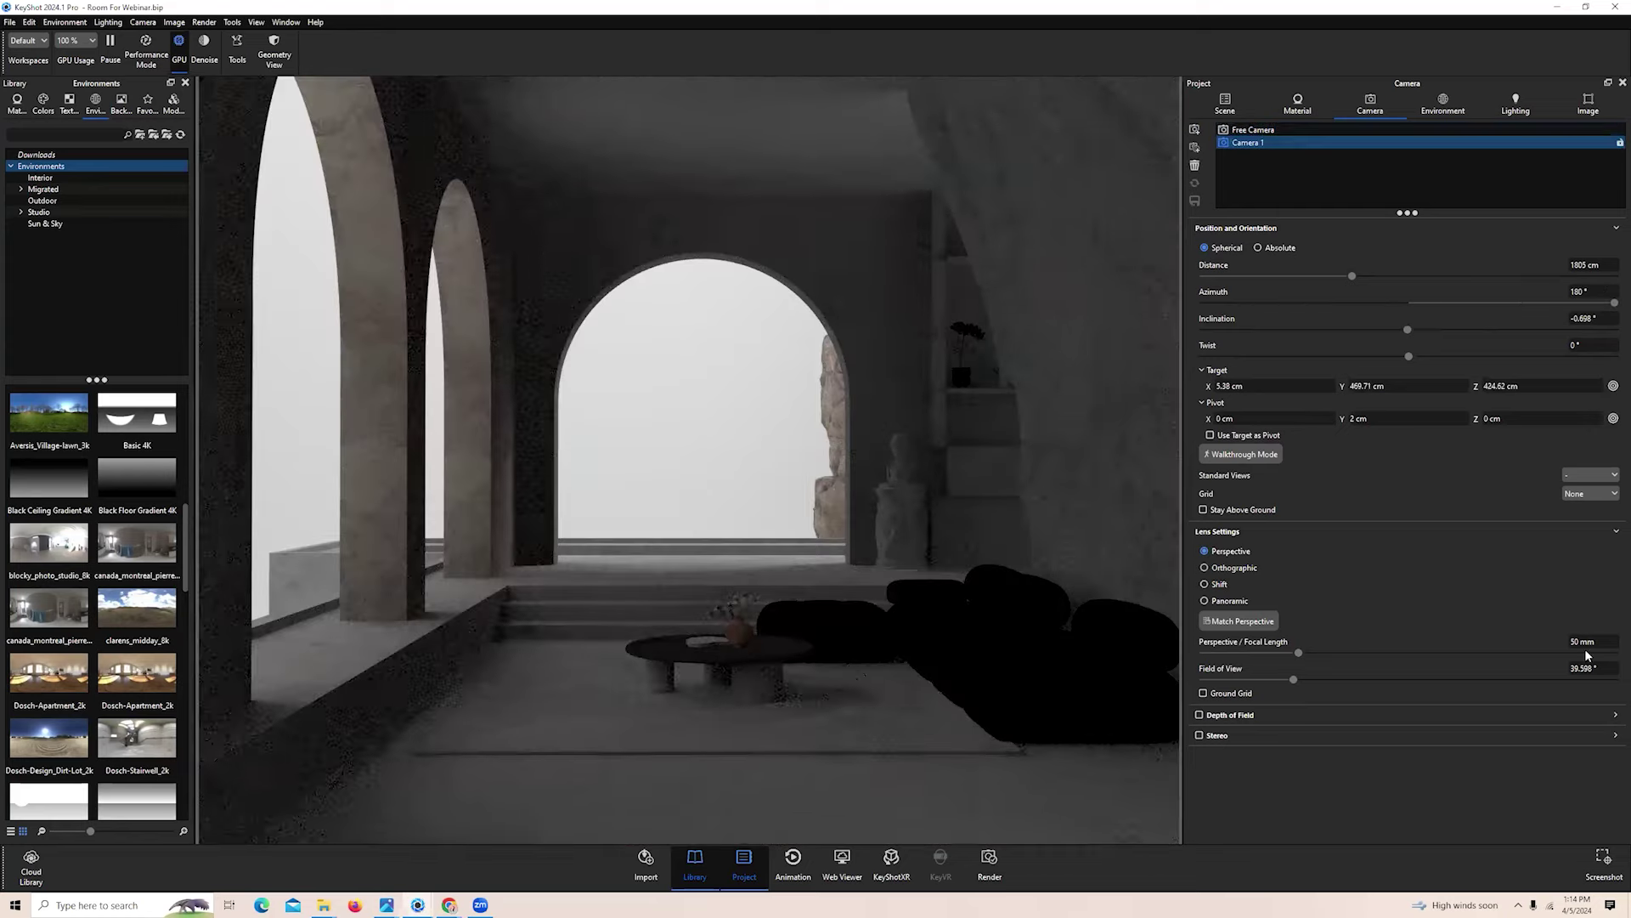
Set the new camera's focal length to 48 mm and save the camera
mouse_move(1552, 642)
mouse_down()
mouse_move(1530, 648)
mouse_move(1539, 638)
mouse_up()
click(1604, 644)
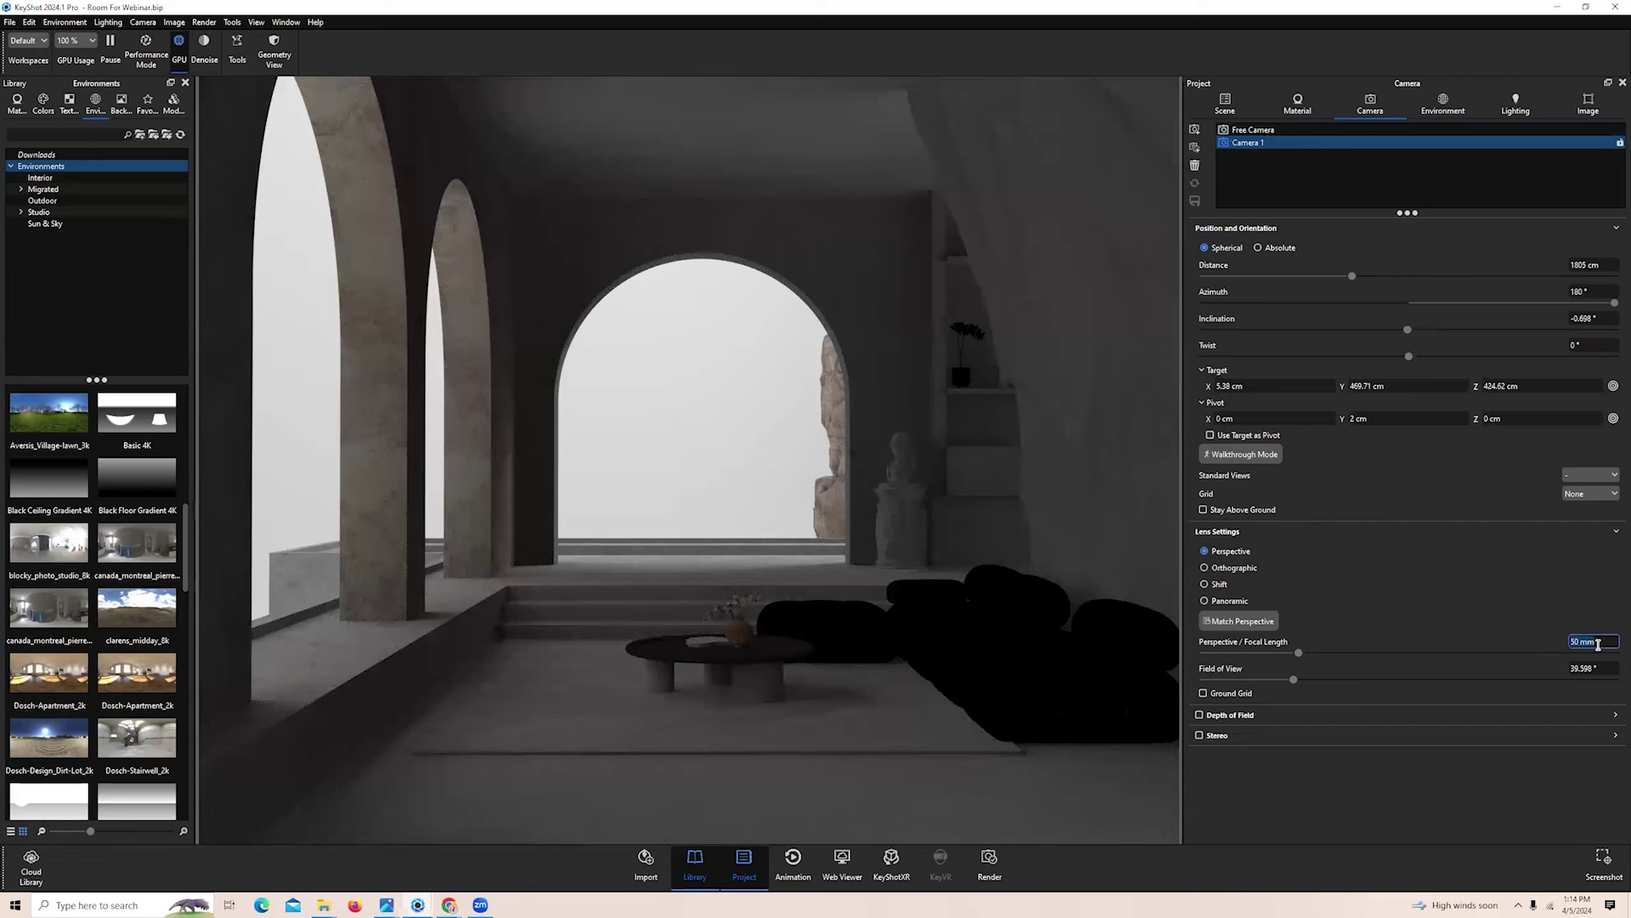
text(48)
key(Return)
key(ctrl)
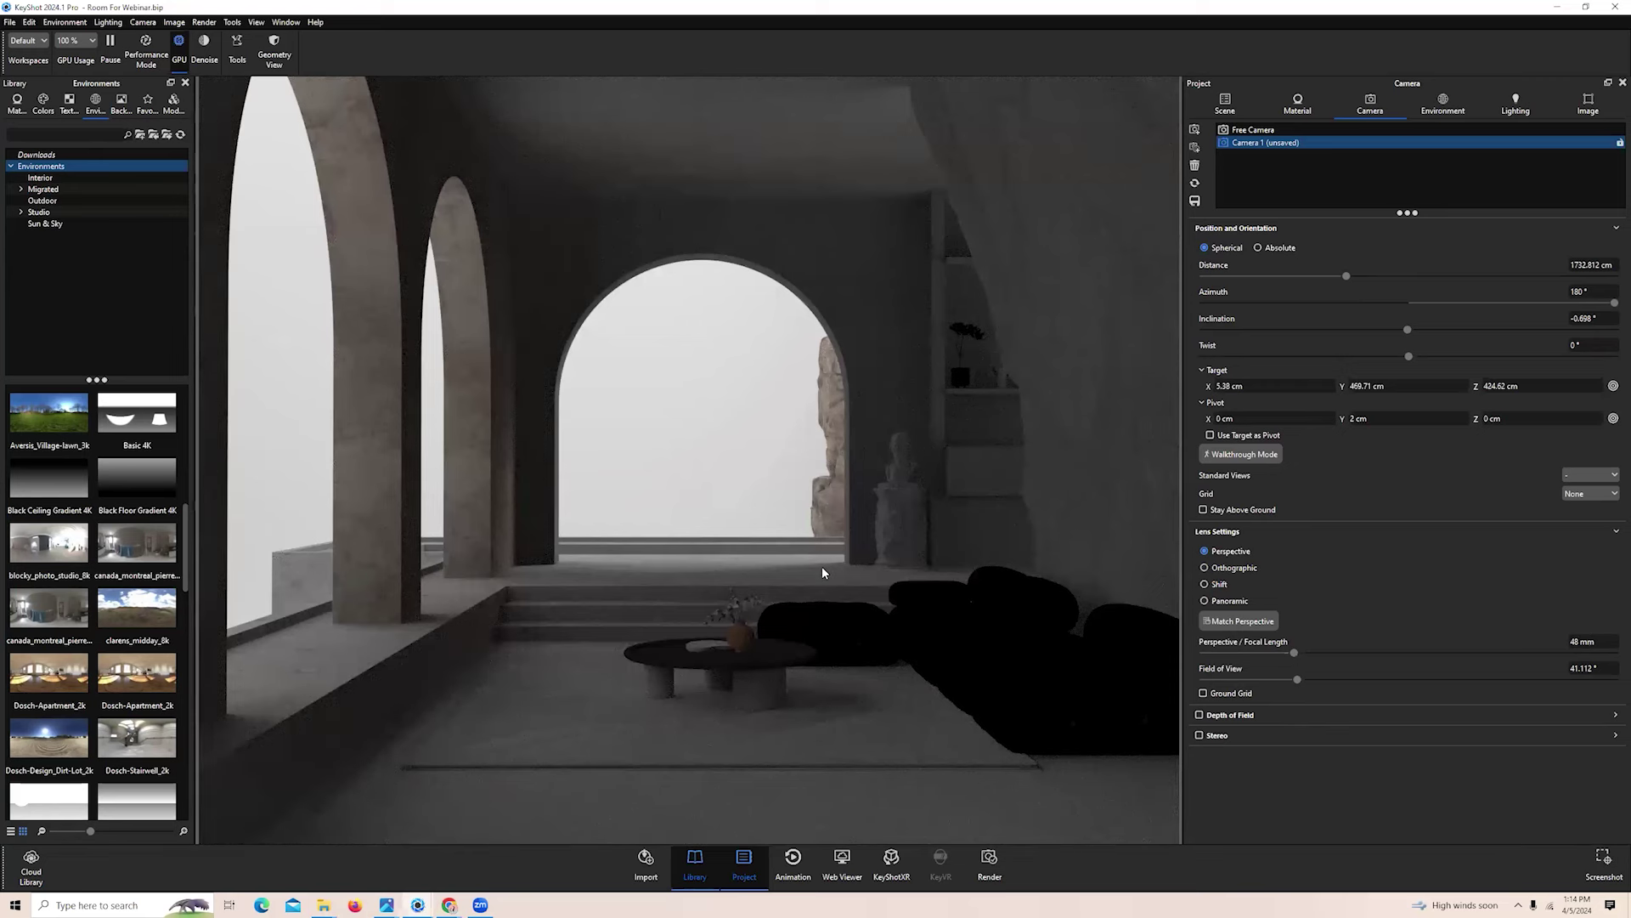
click(1194, 200)
Switch to the free camera and examine the building's exterior, roof and open end from several angles
scroll(779, 526, down, 1)
scroll(709, 501, down, 6)
click(1258, 132)
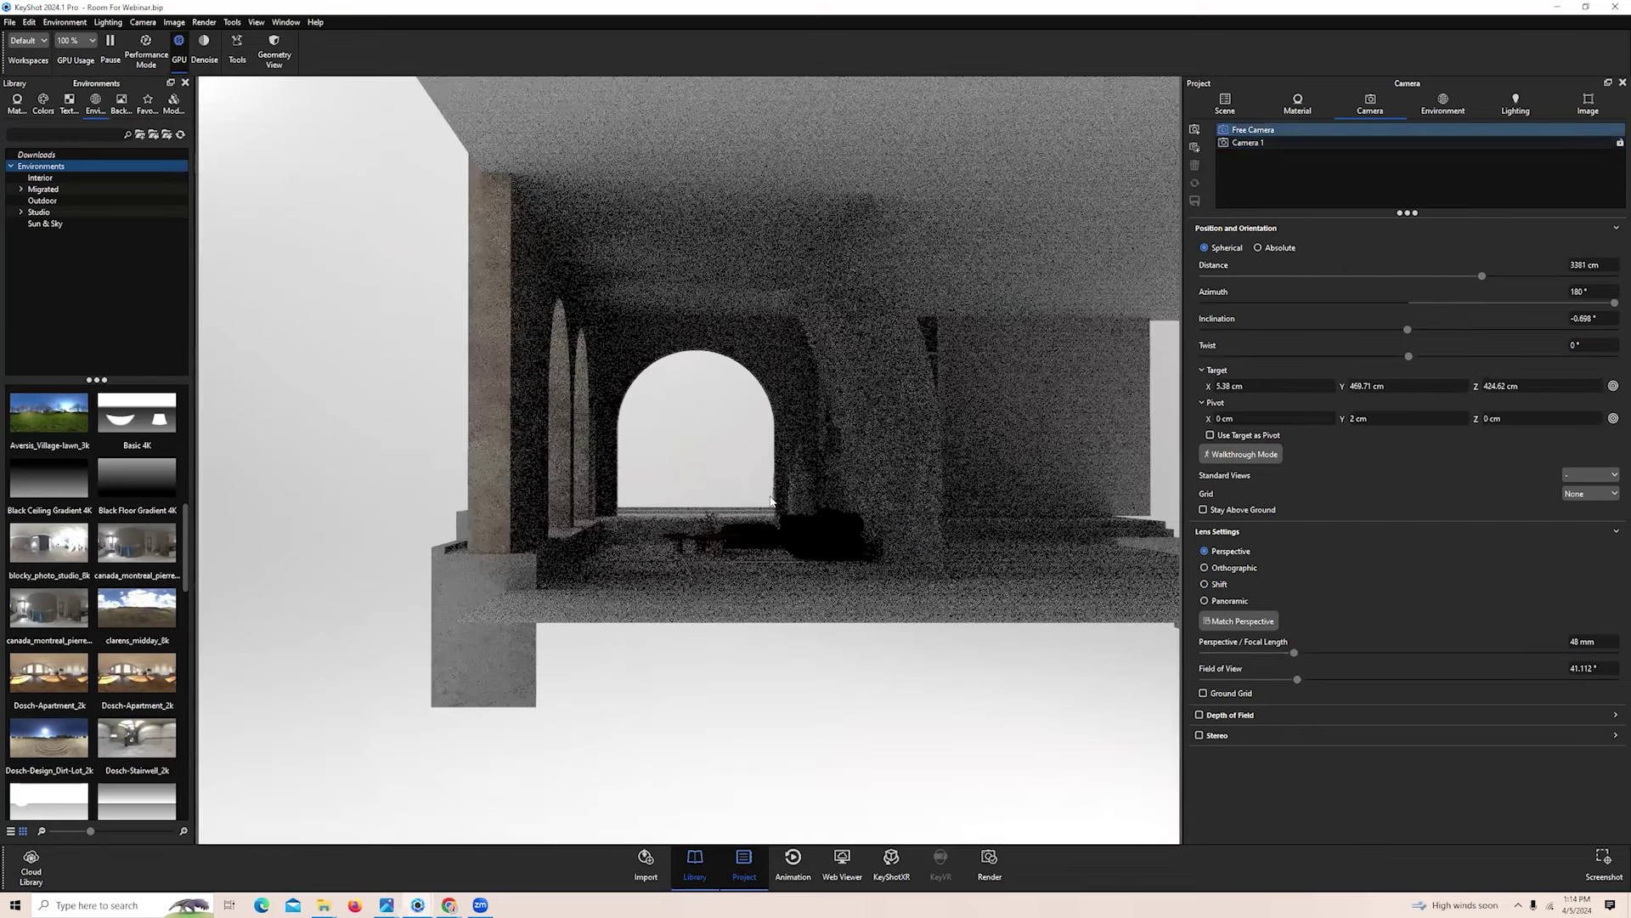
drag(858, 437, 715, 539)
scroll(714, 539, down, 1)
middle_drag(858, 539, 796, 531)
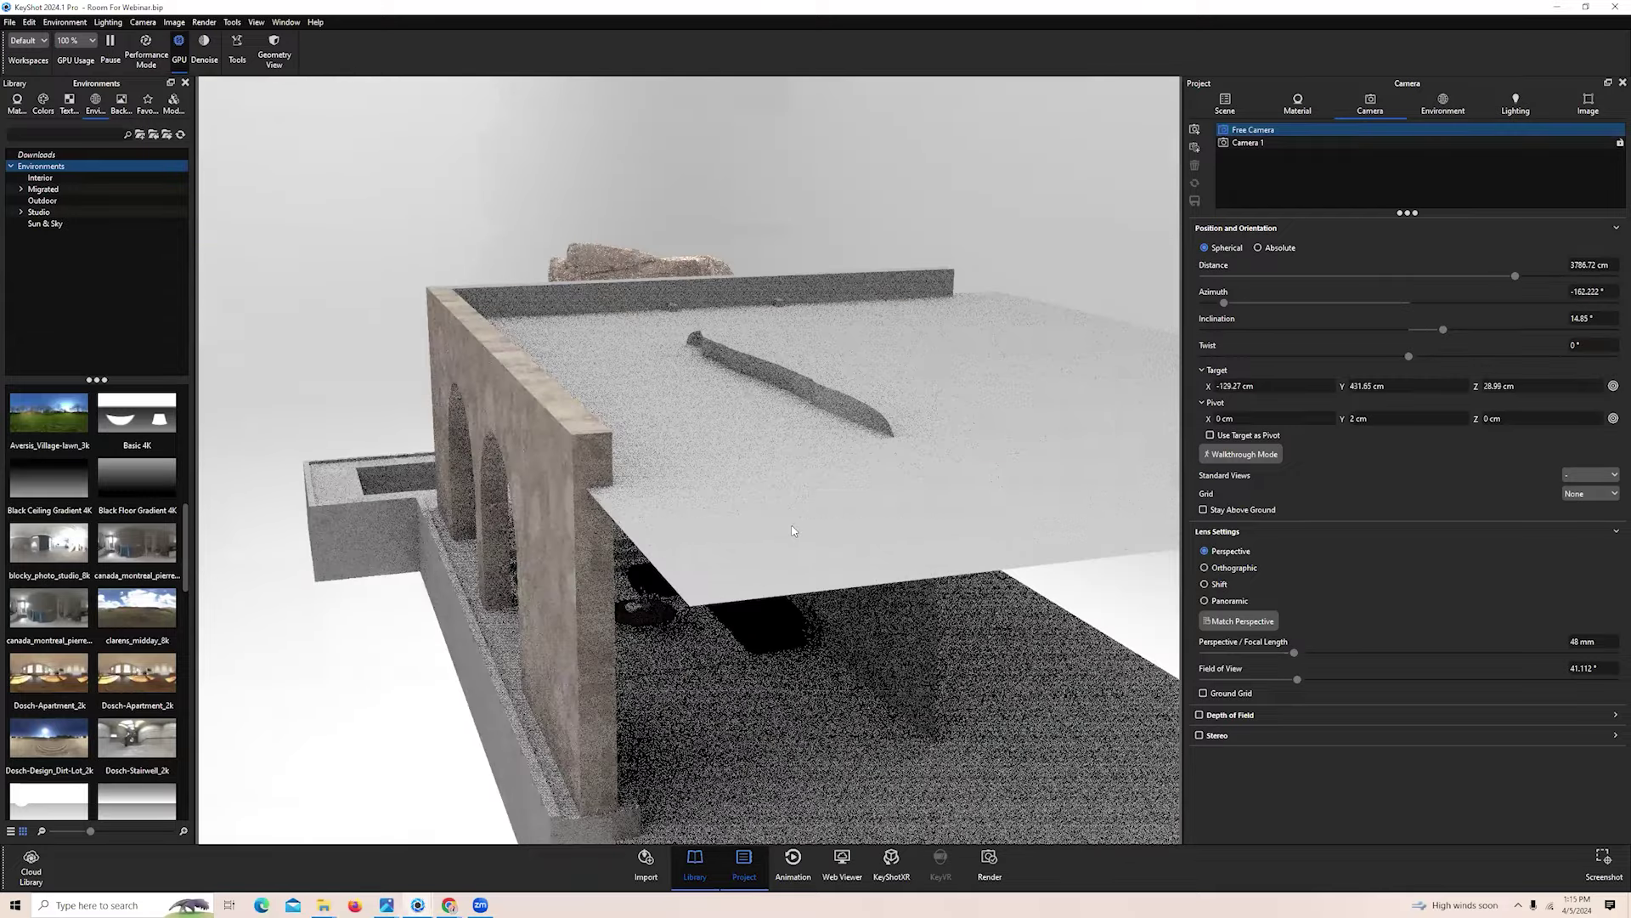
drag(763, 552, 940, 575)
scroll(795, 569, down, 2)
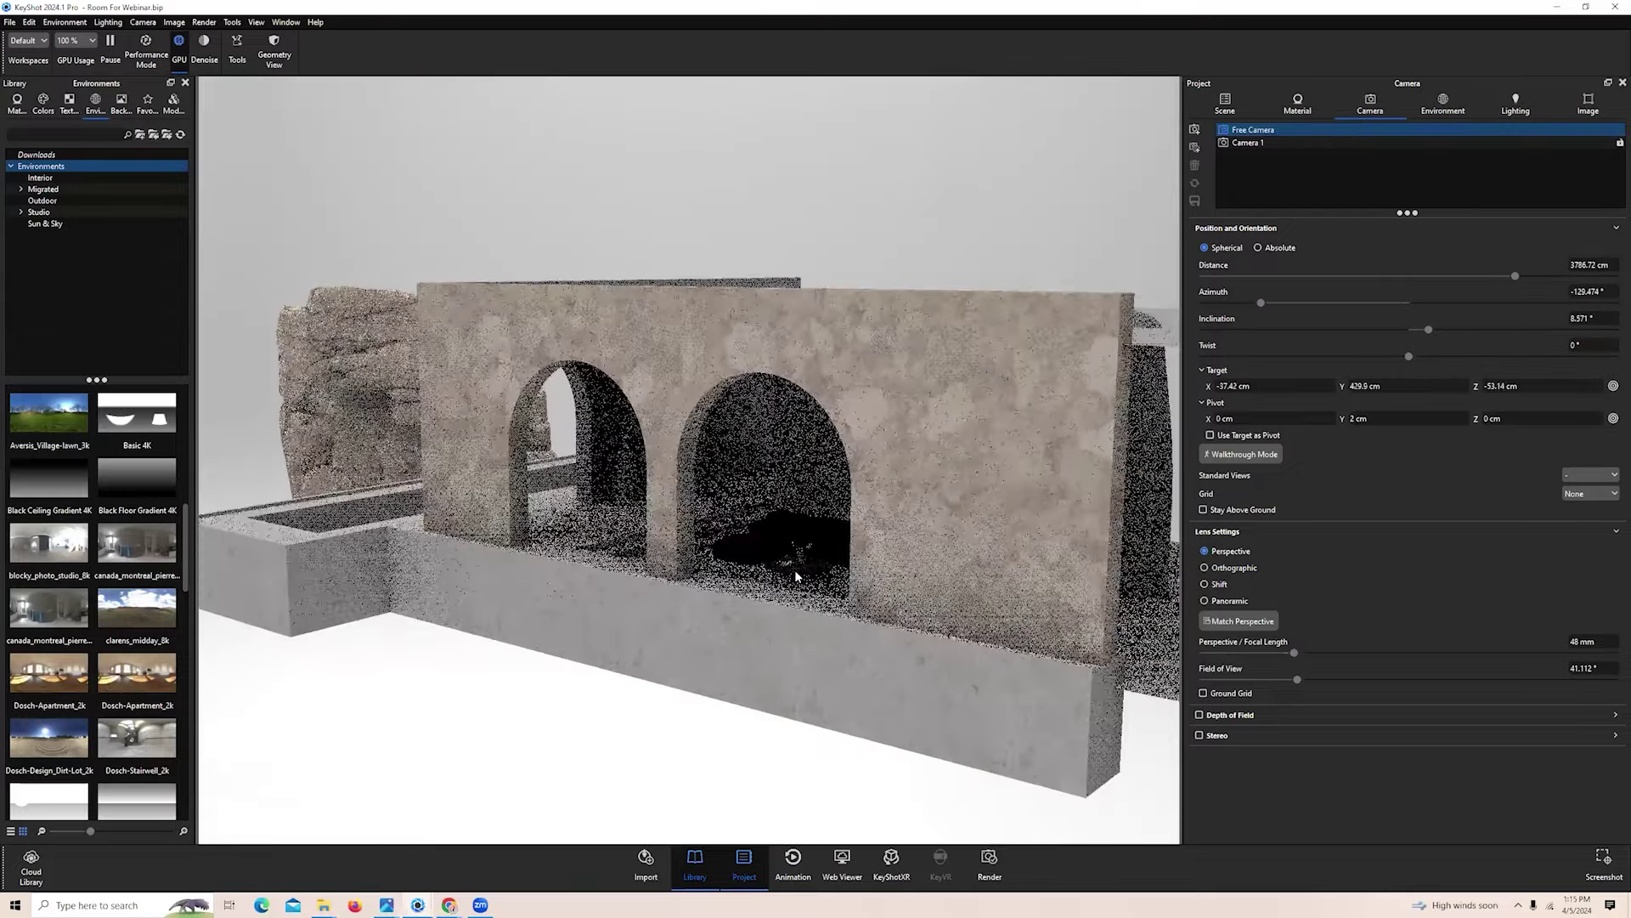
middle_drag(796, 568, 670, 583)
drag(841, 583, 816, 450)
middle_drag(875, 429, 960, 415)
drag(620, 373, 706, 282)
middle_drag(605, 548, 584, 561)
drag(548, 585, 573, 558)
scroll(608, 599, up, 2)
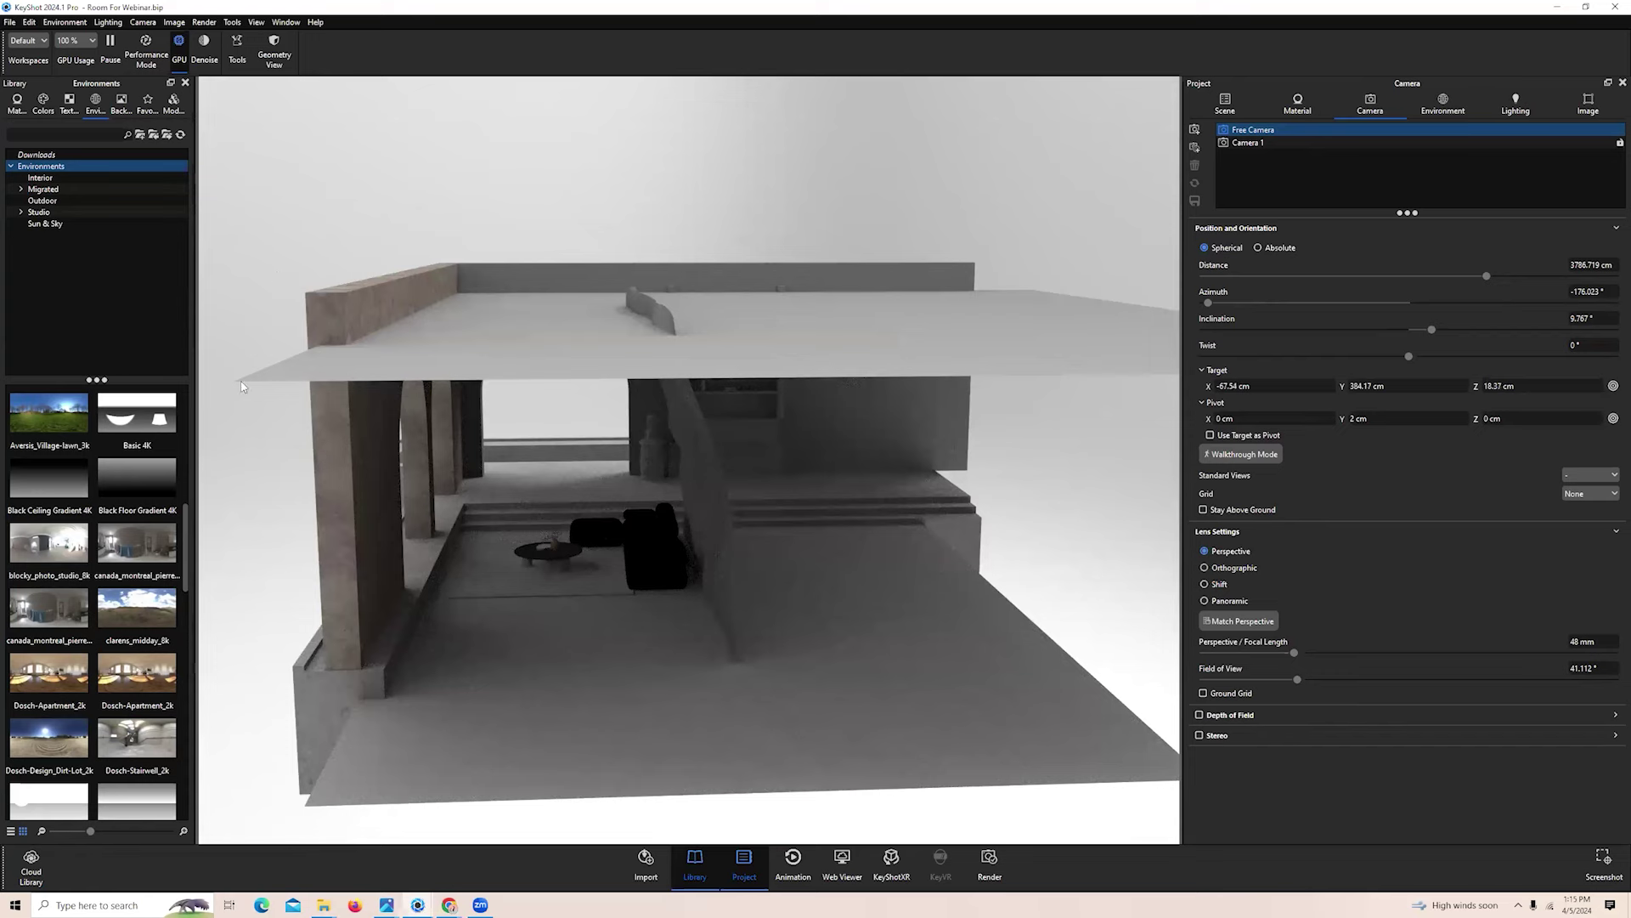
drag(241, 387, 212, 118)
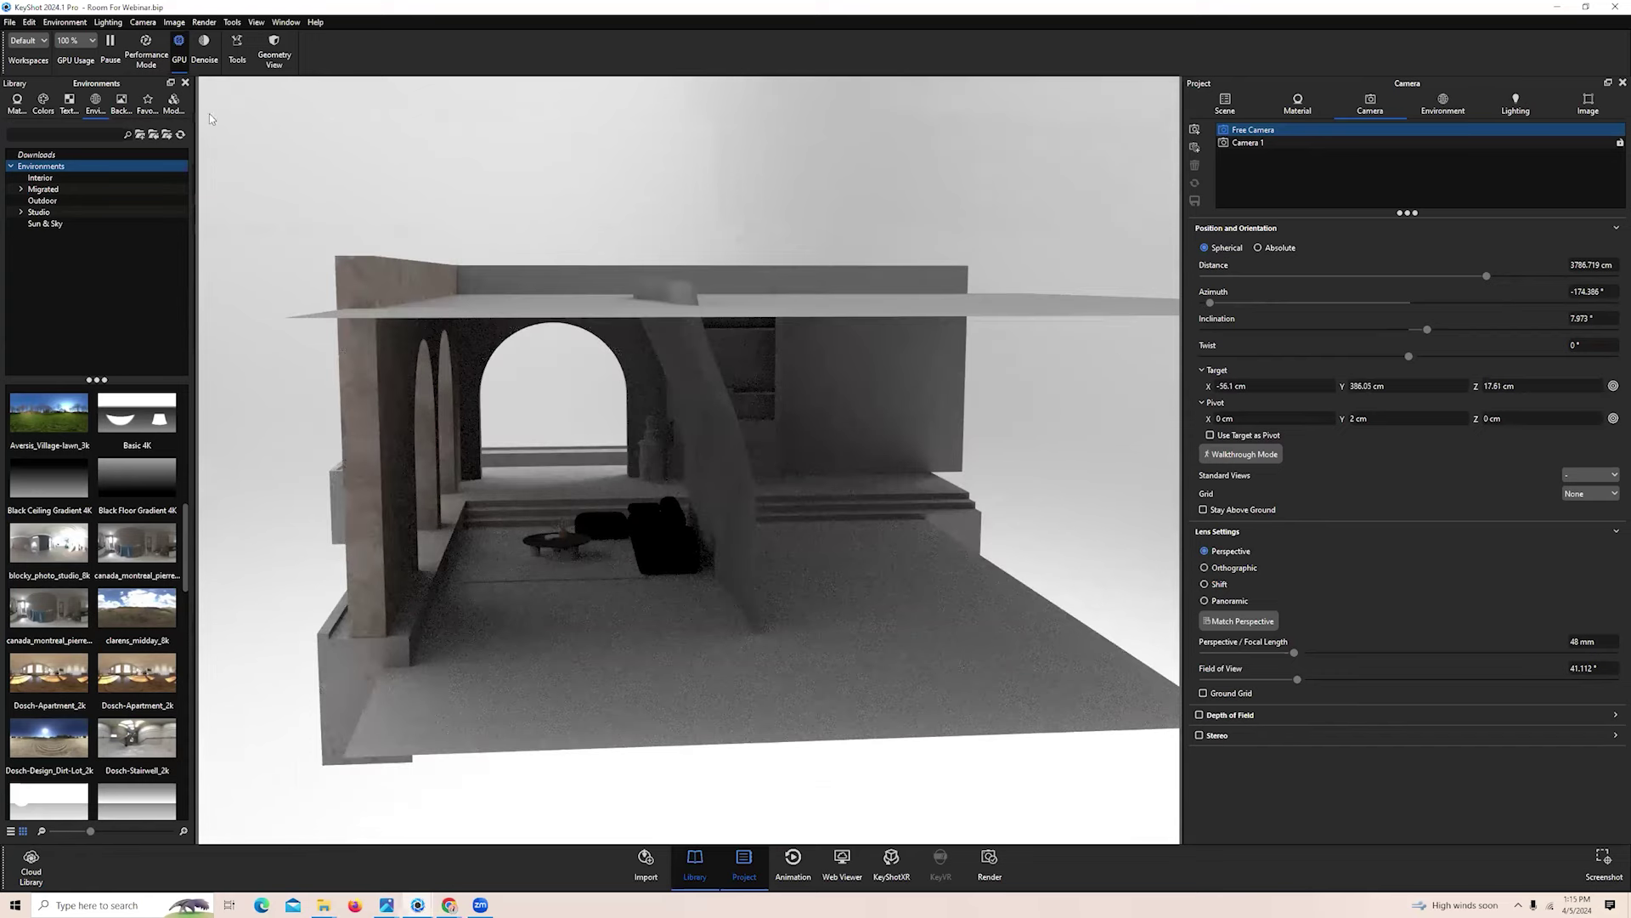
Open the Cloud Library, dismiss its changelog and search the models for "human"
click(37, 880)
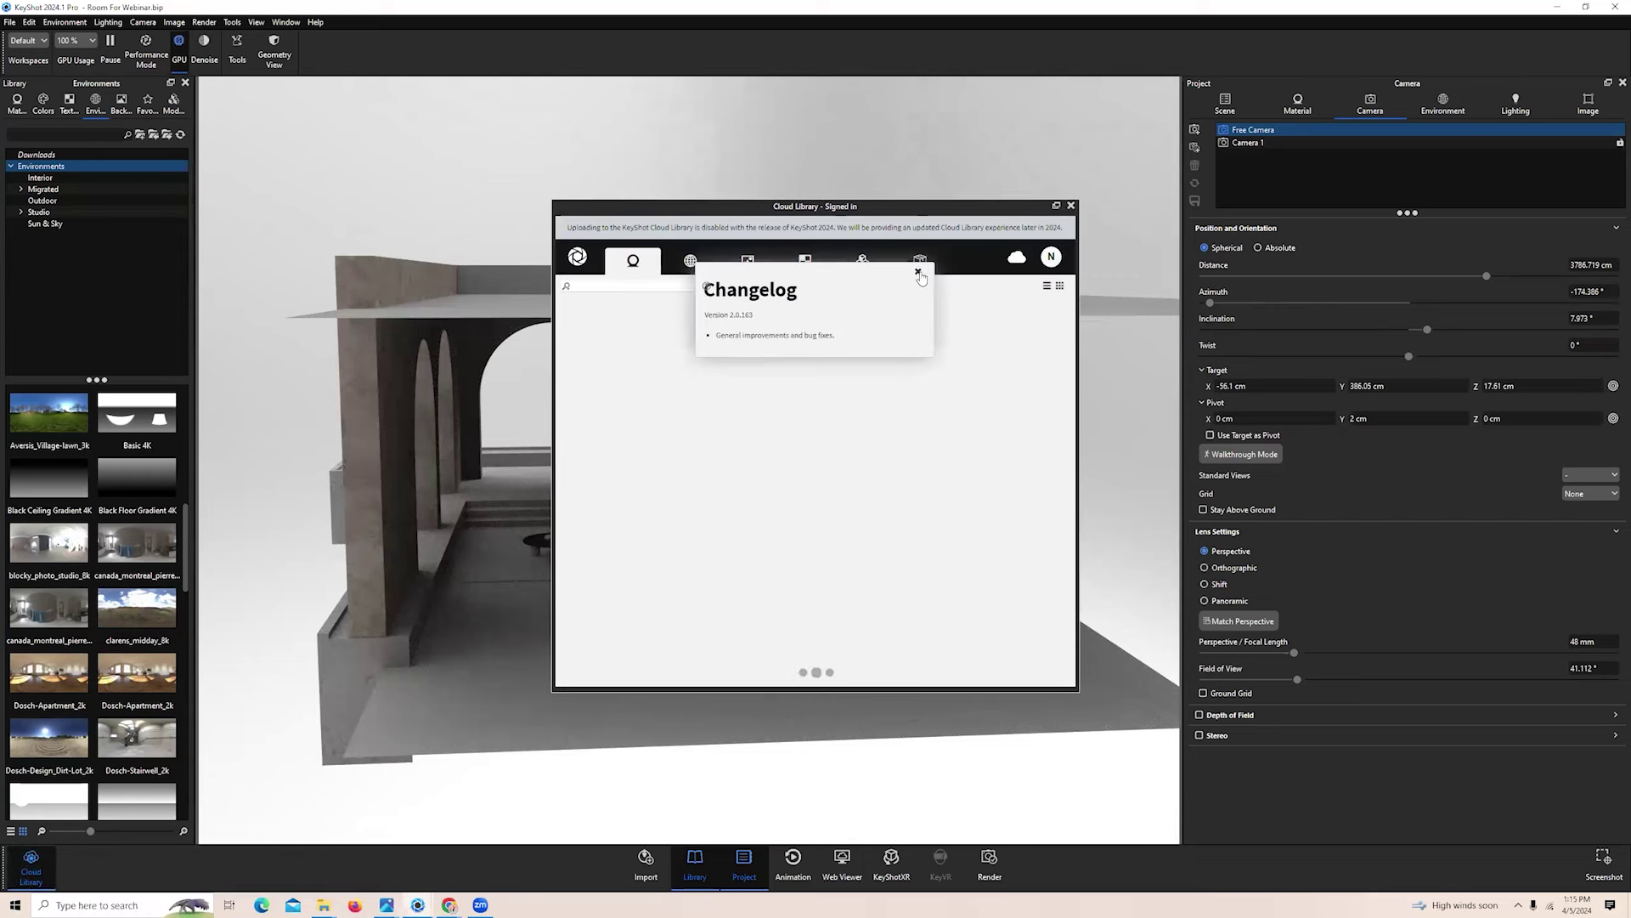
click(918, 271)
click(822, 258)
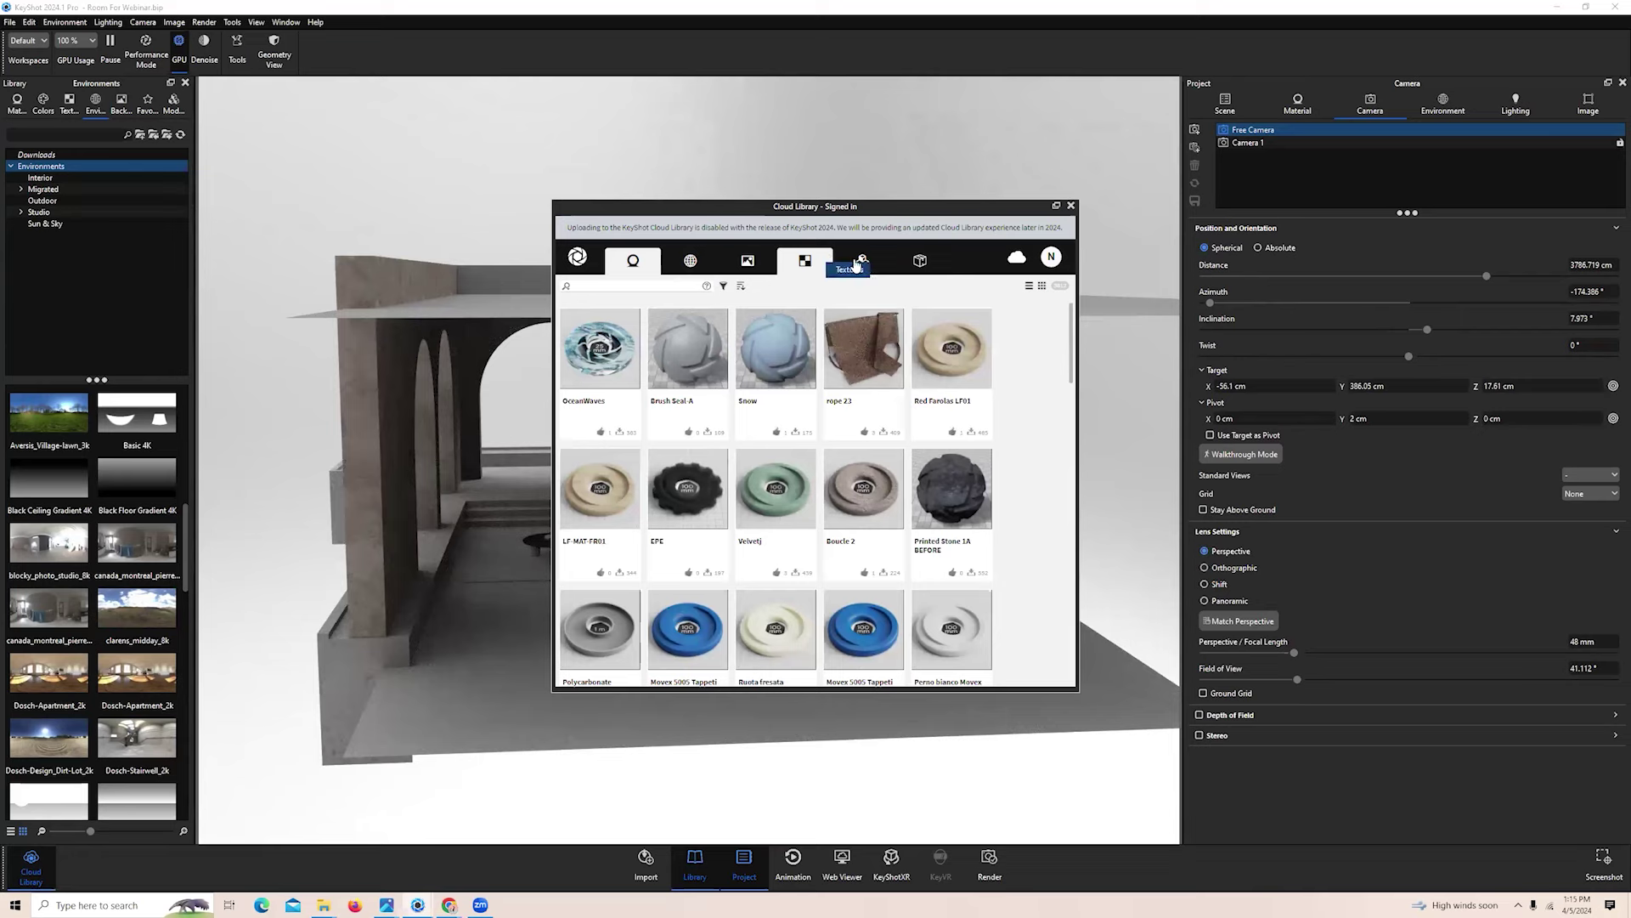
click(862, 260)
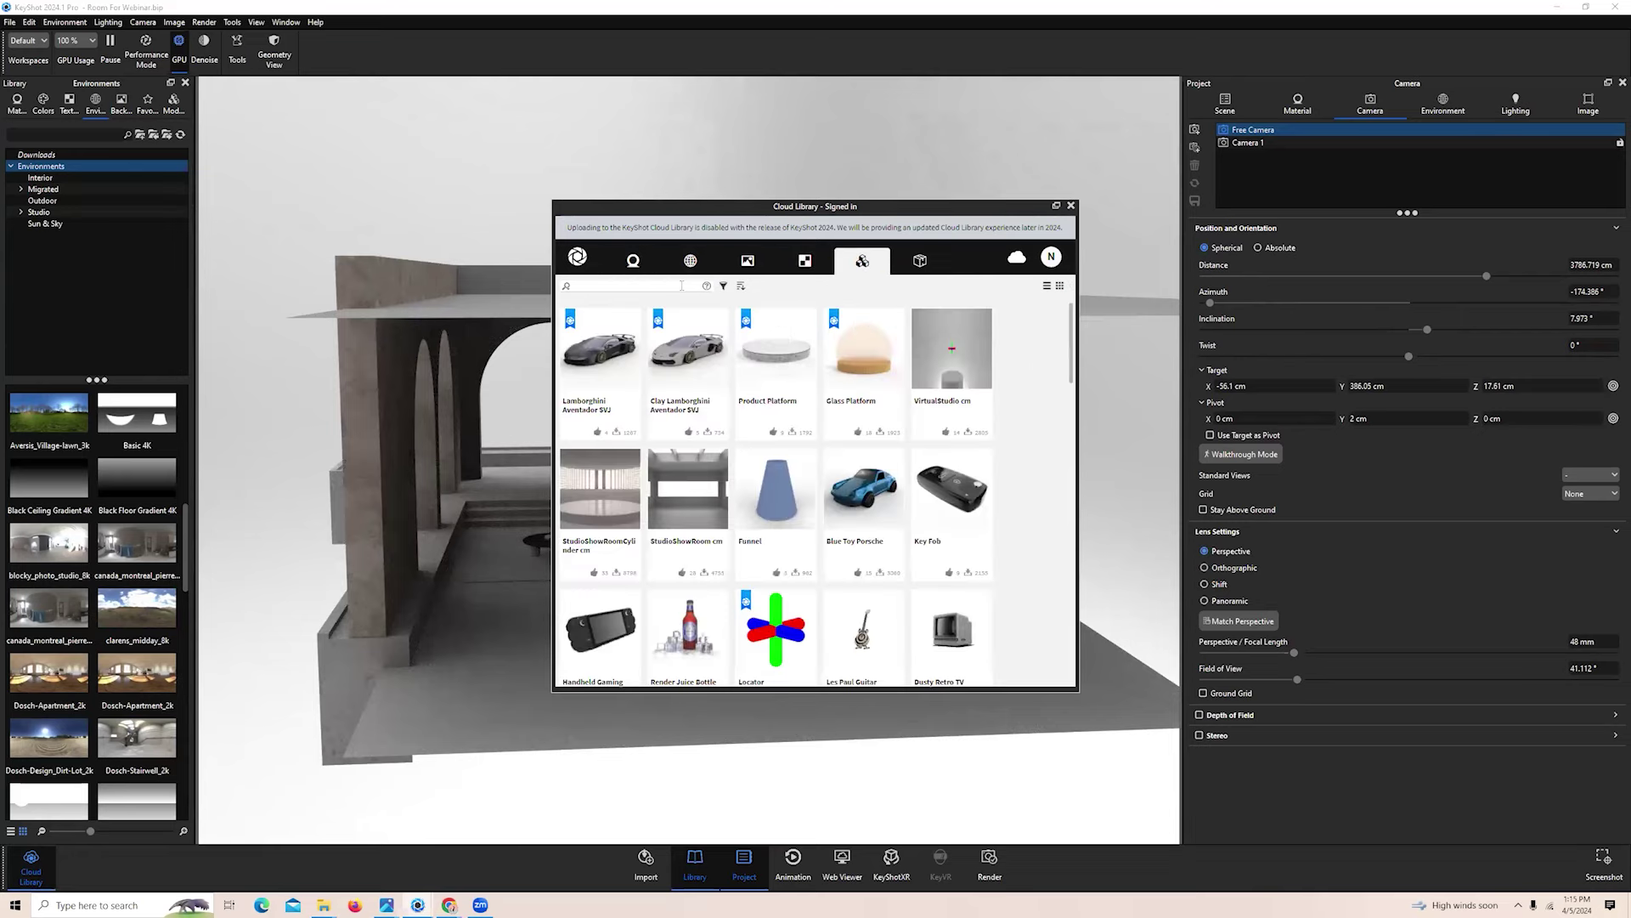
click(668, 286)
text(human)
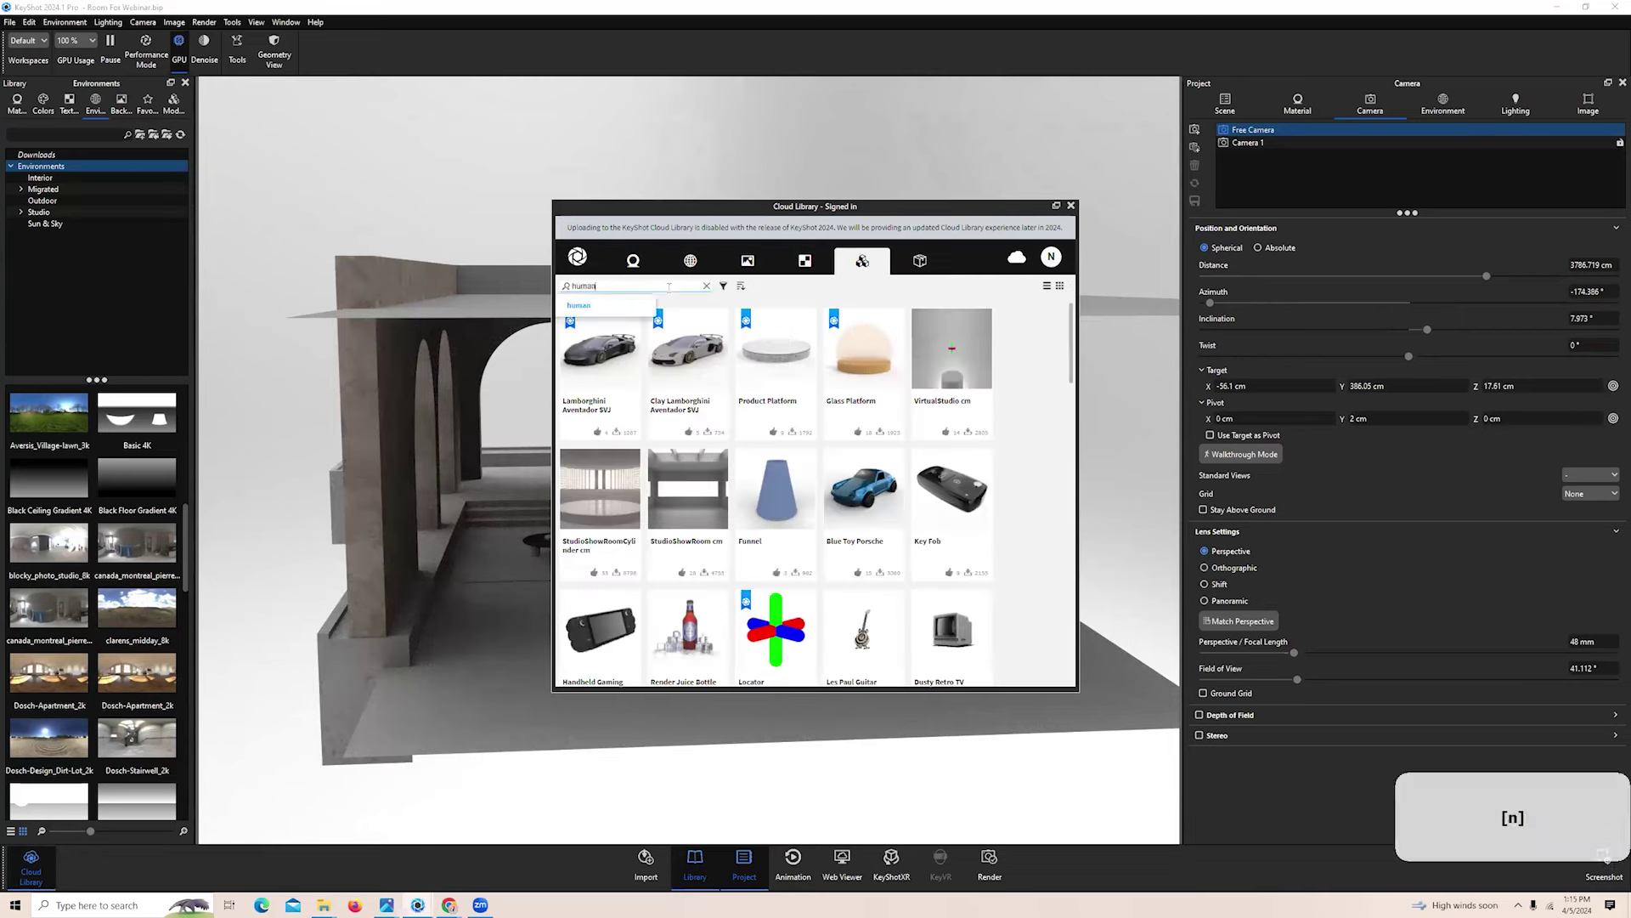
key(Return)
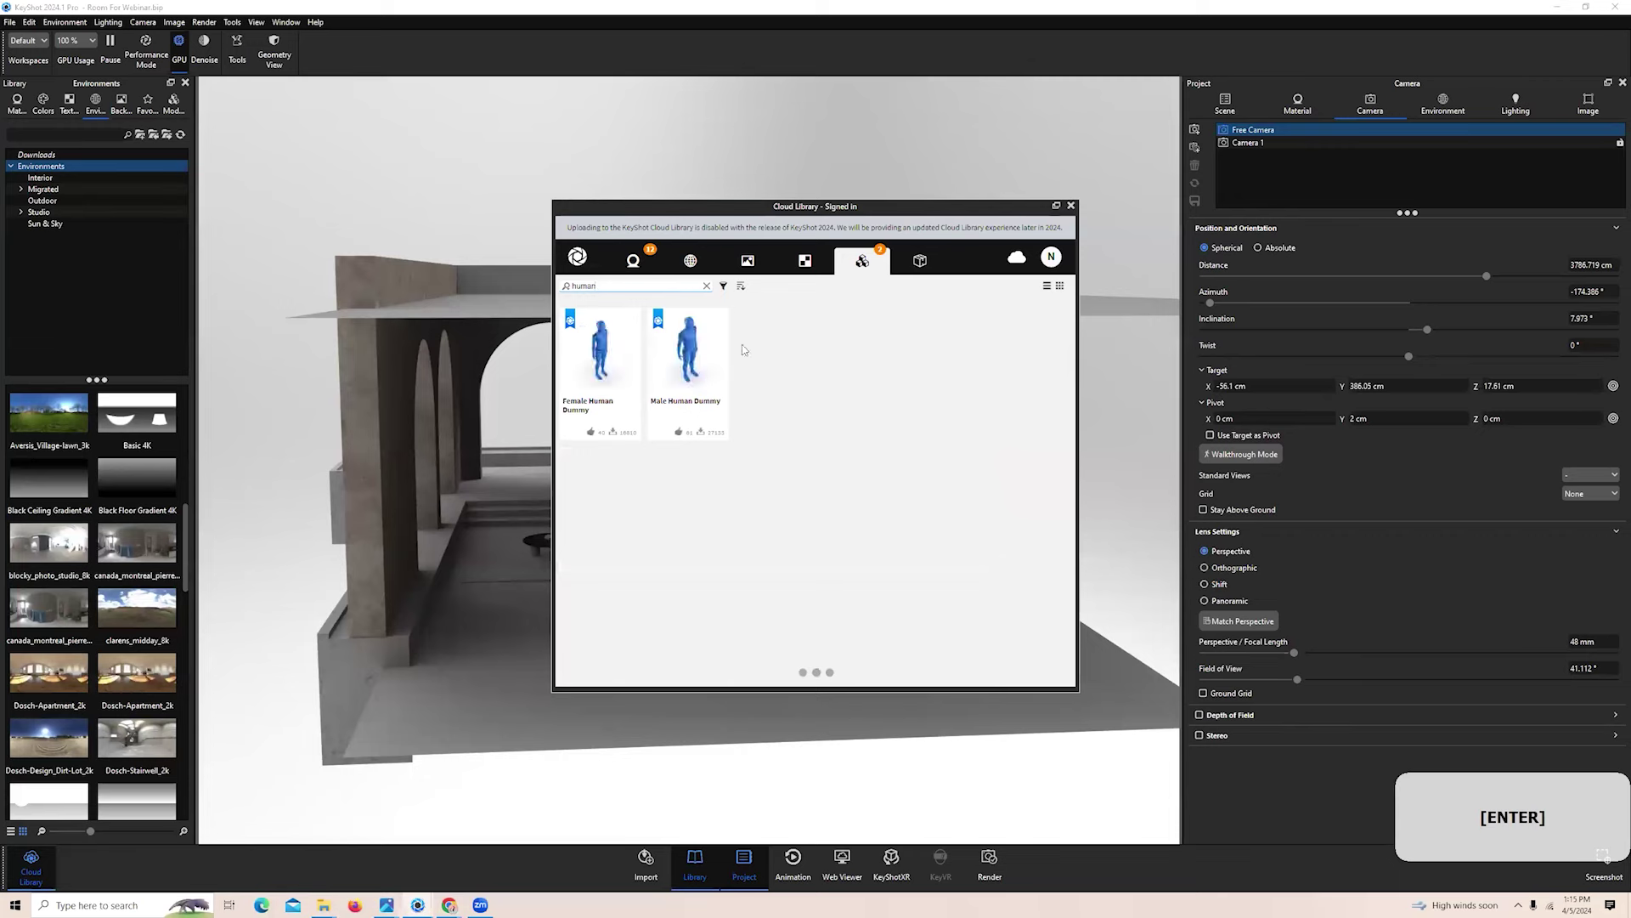
Download the Male Human Dummy, close the Cloud Library and place the model on the lounge floor near the coffee table
click(710, 434)
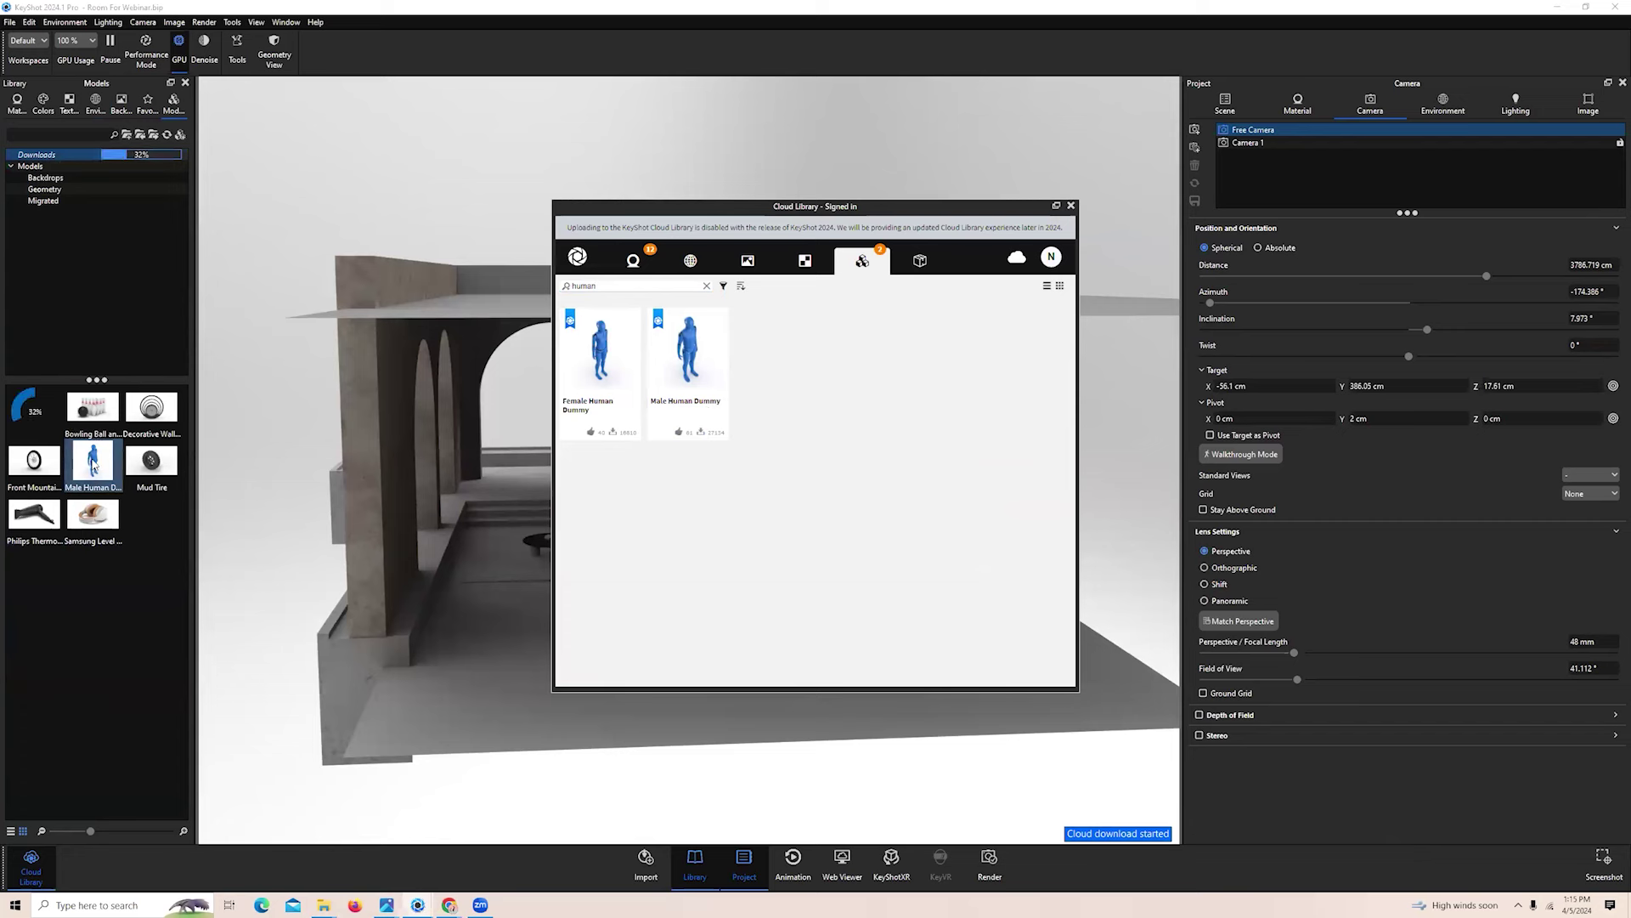
click(1070, 206)
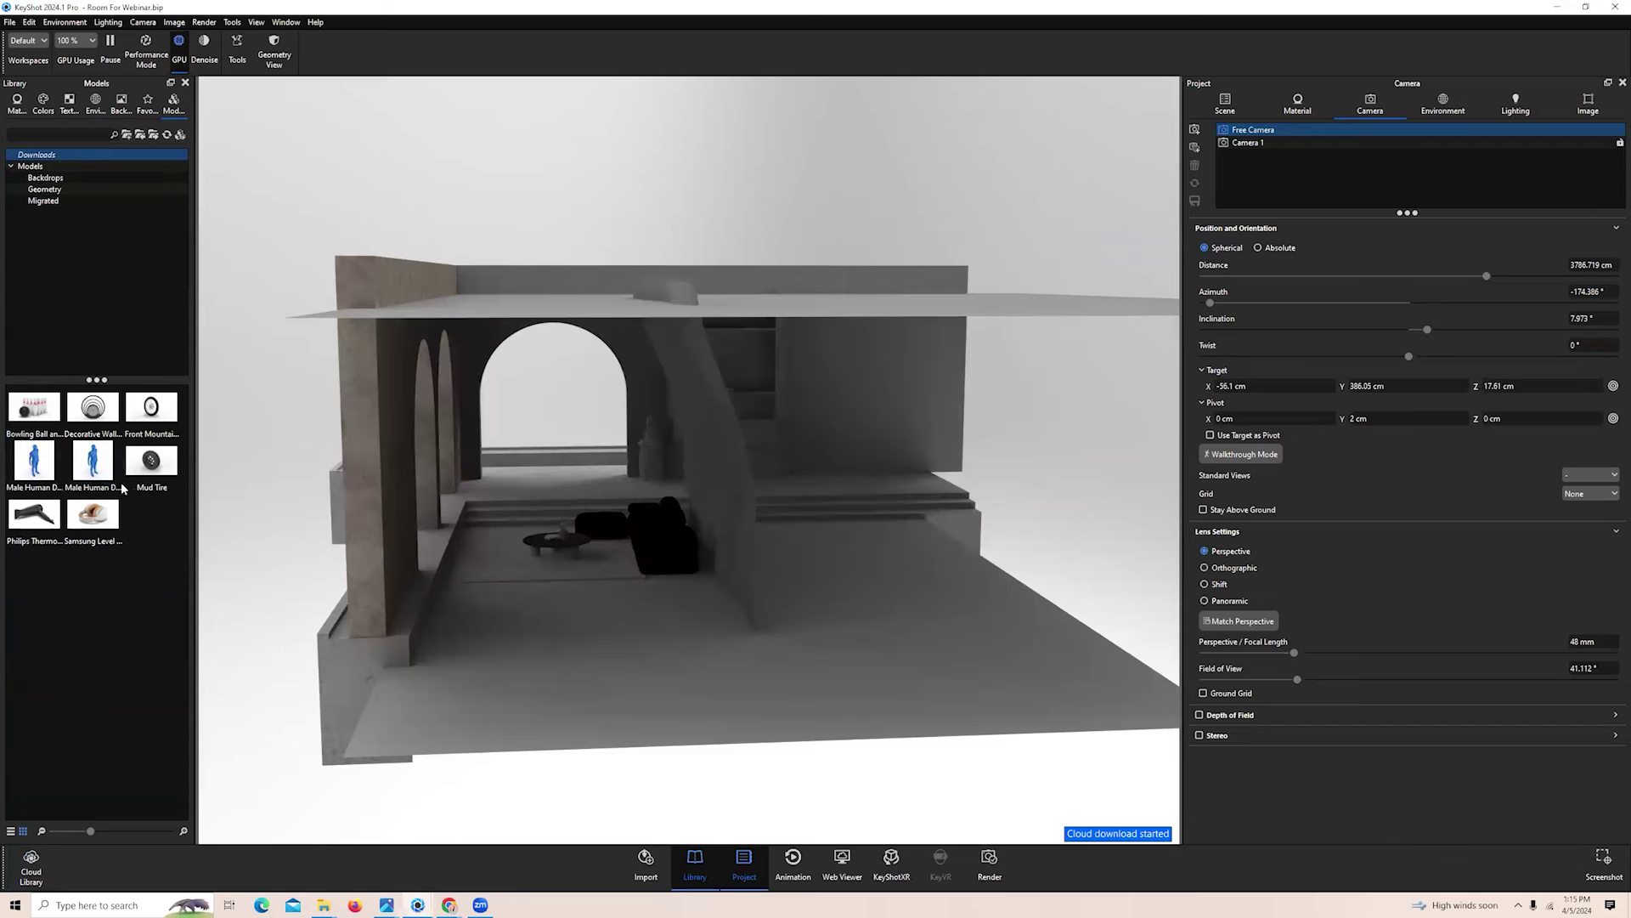
drag(103, 470, 547, 626)
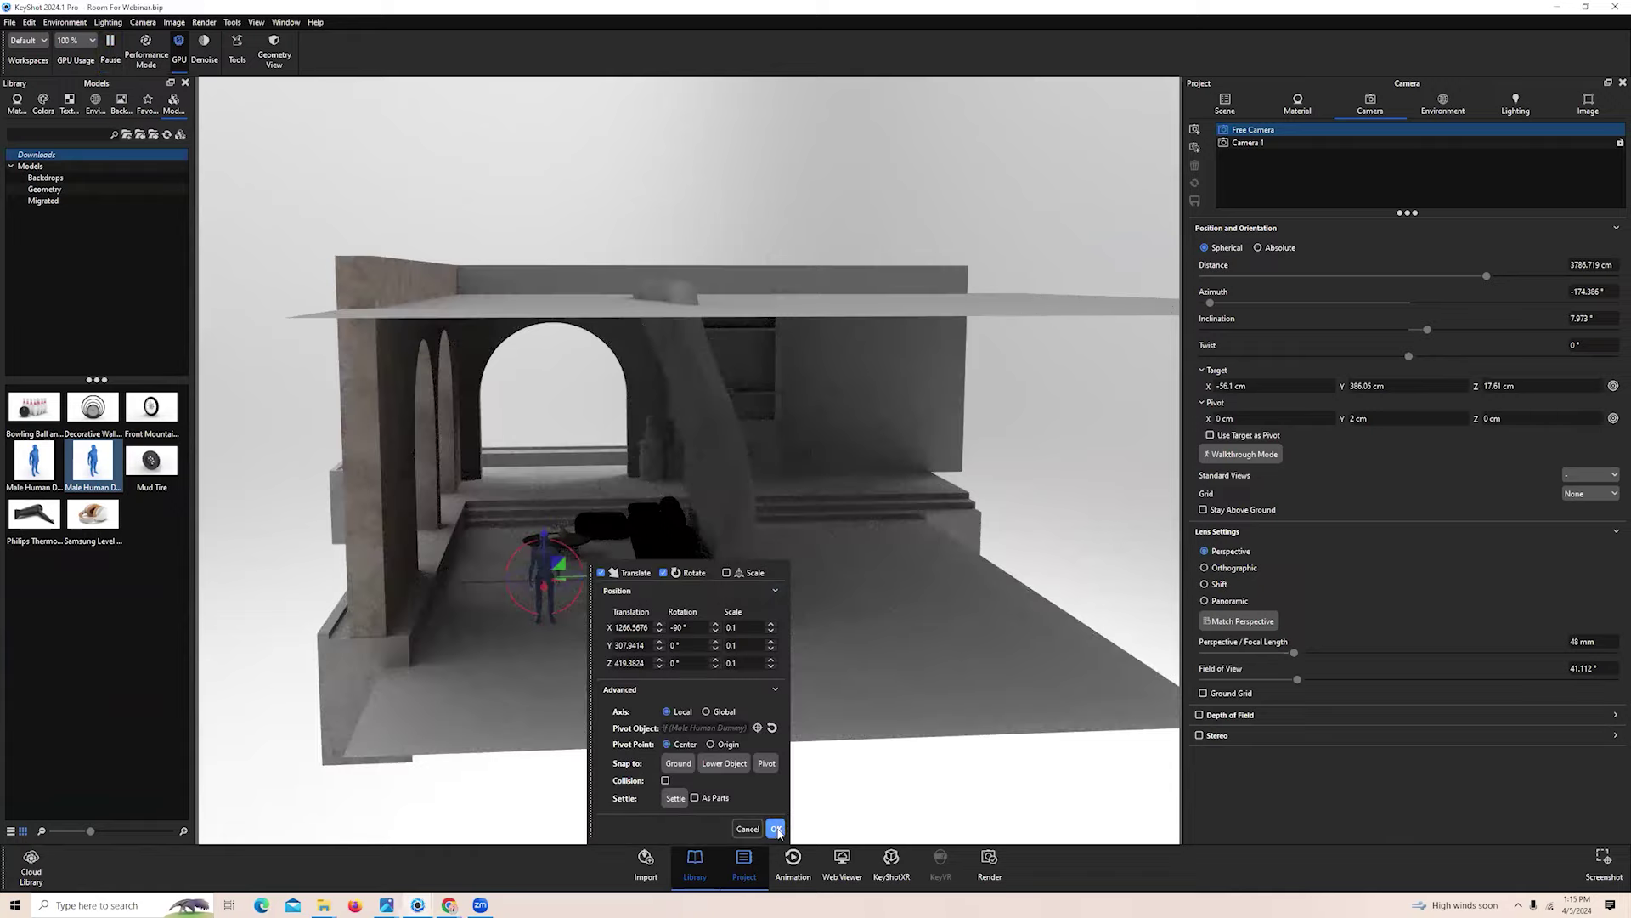
click(779, 829)
Examine the human dummy's scale against the arches and furniture from inside the room
drag(884, 585, 710, 583)
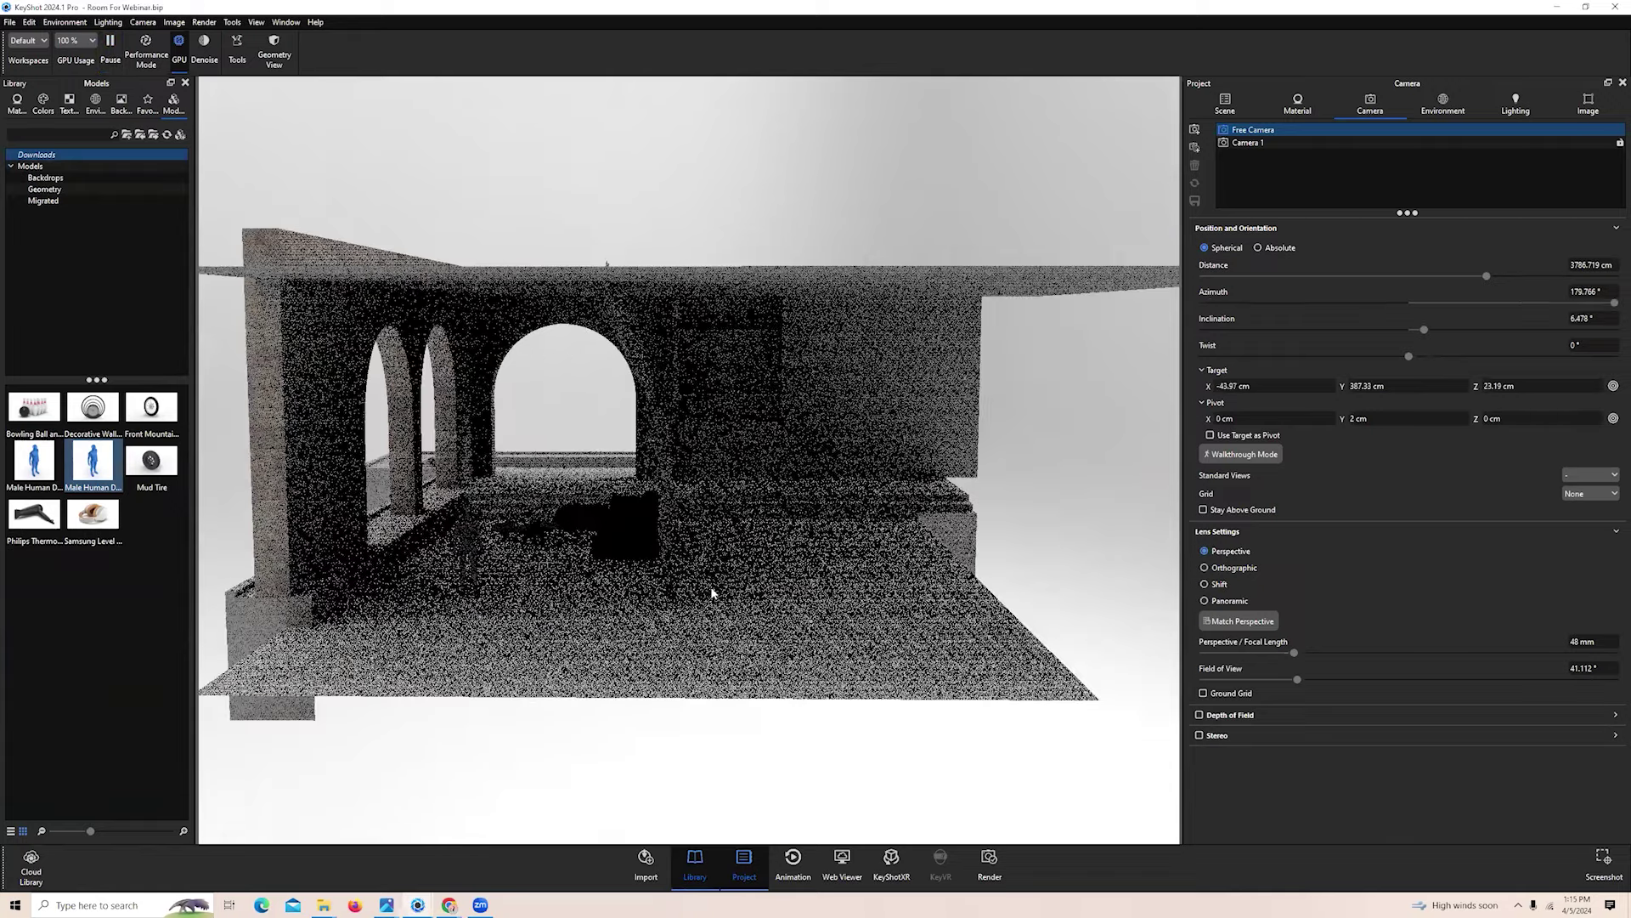
middle_drag(709, 583, 583, 593)
scroll(583, 593, up, 4)
drag(734, 549, 911, 364)
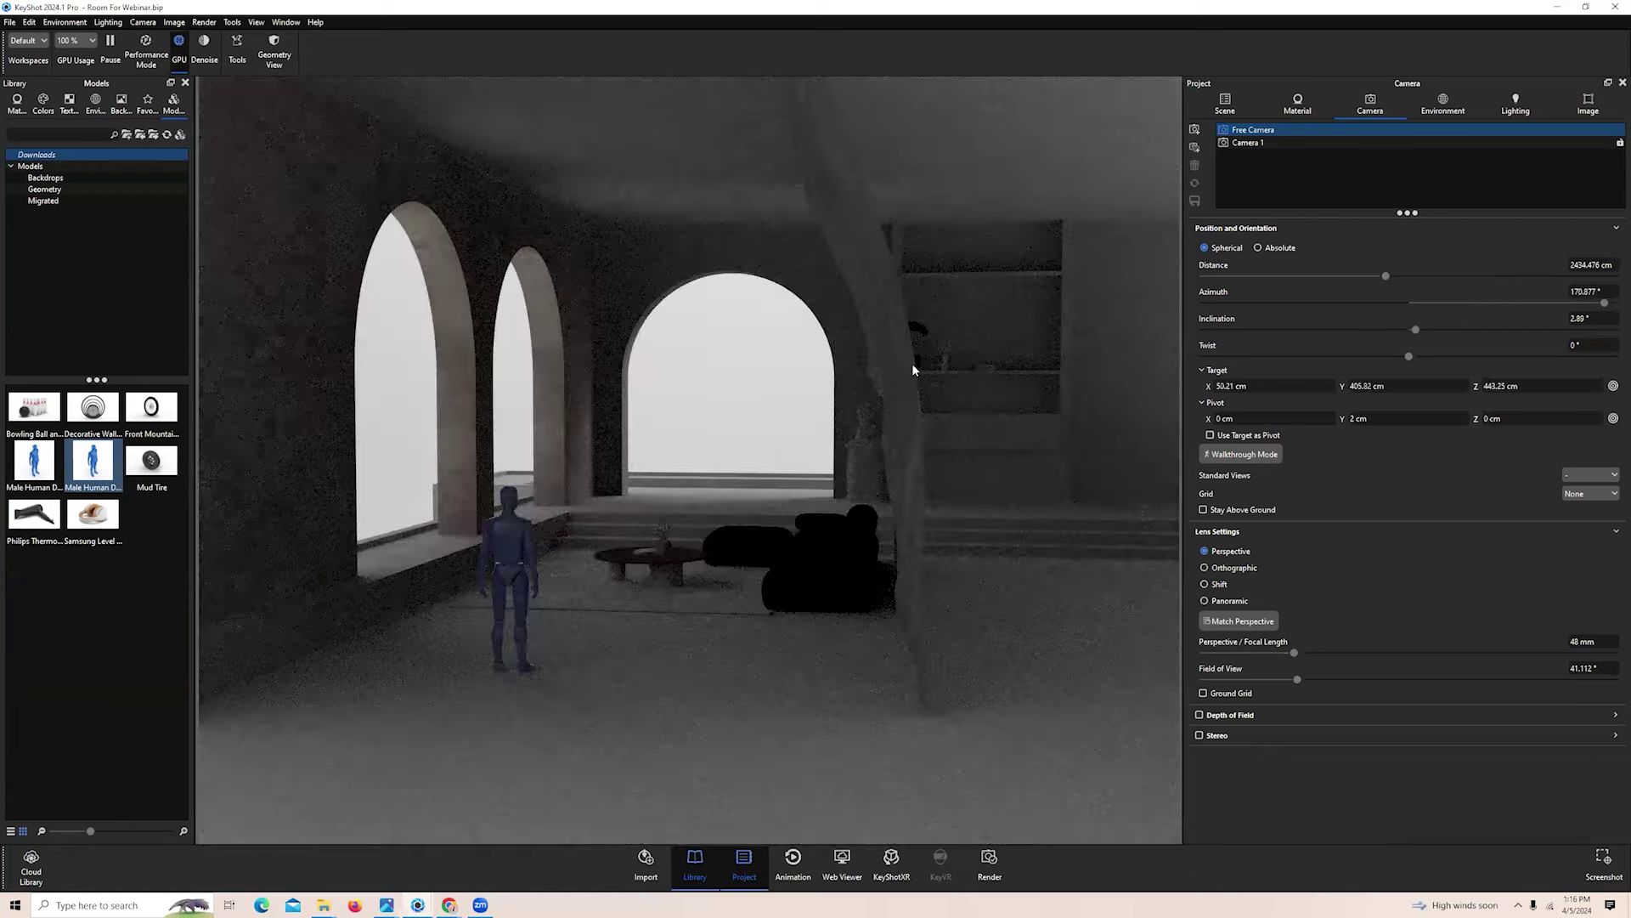
scroll(906, 332, up, 1)
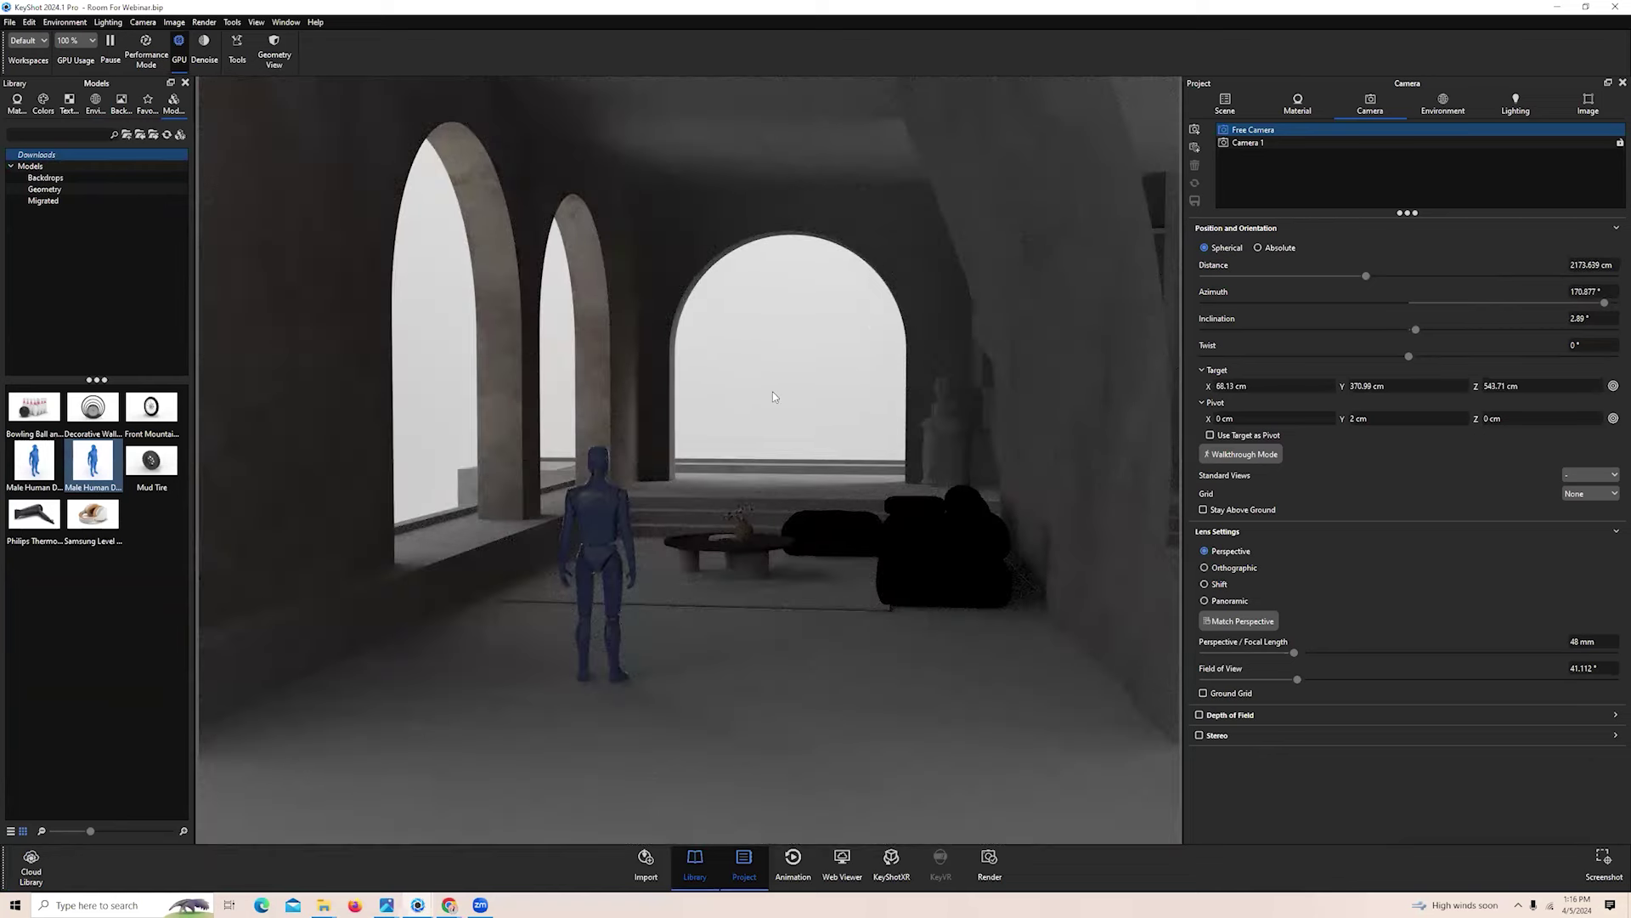
Delete the whole Male Human Dummy model from the scene
click(1227, 104)
click(600, 503)
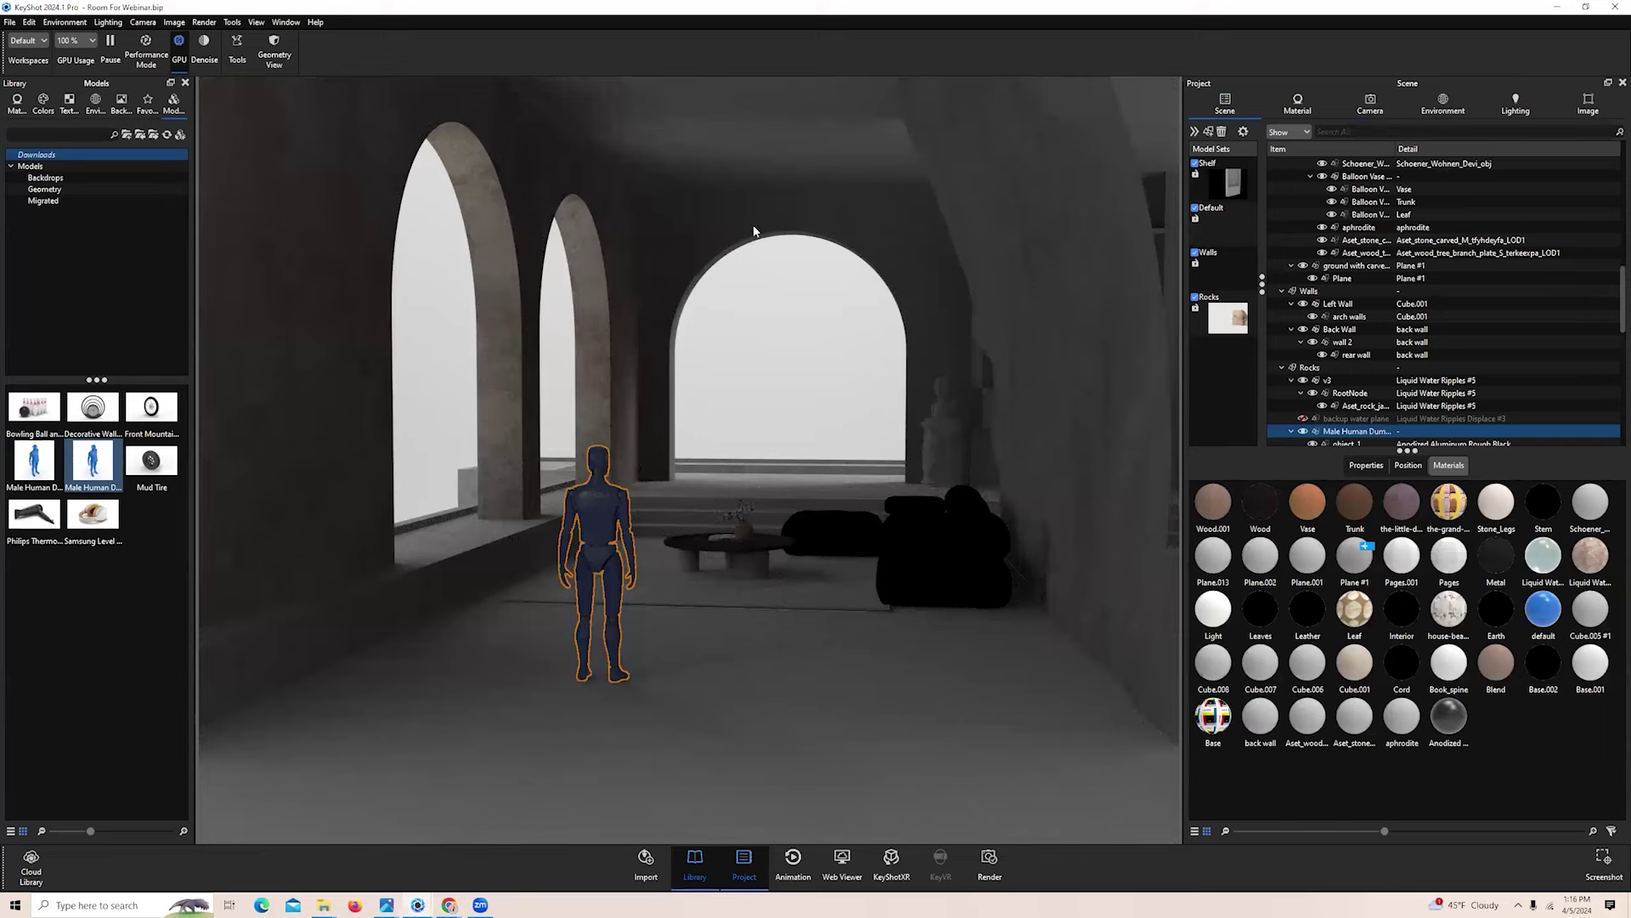
click(605, 503)
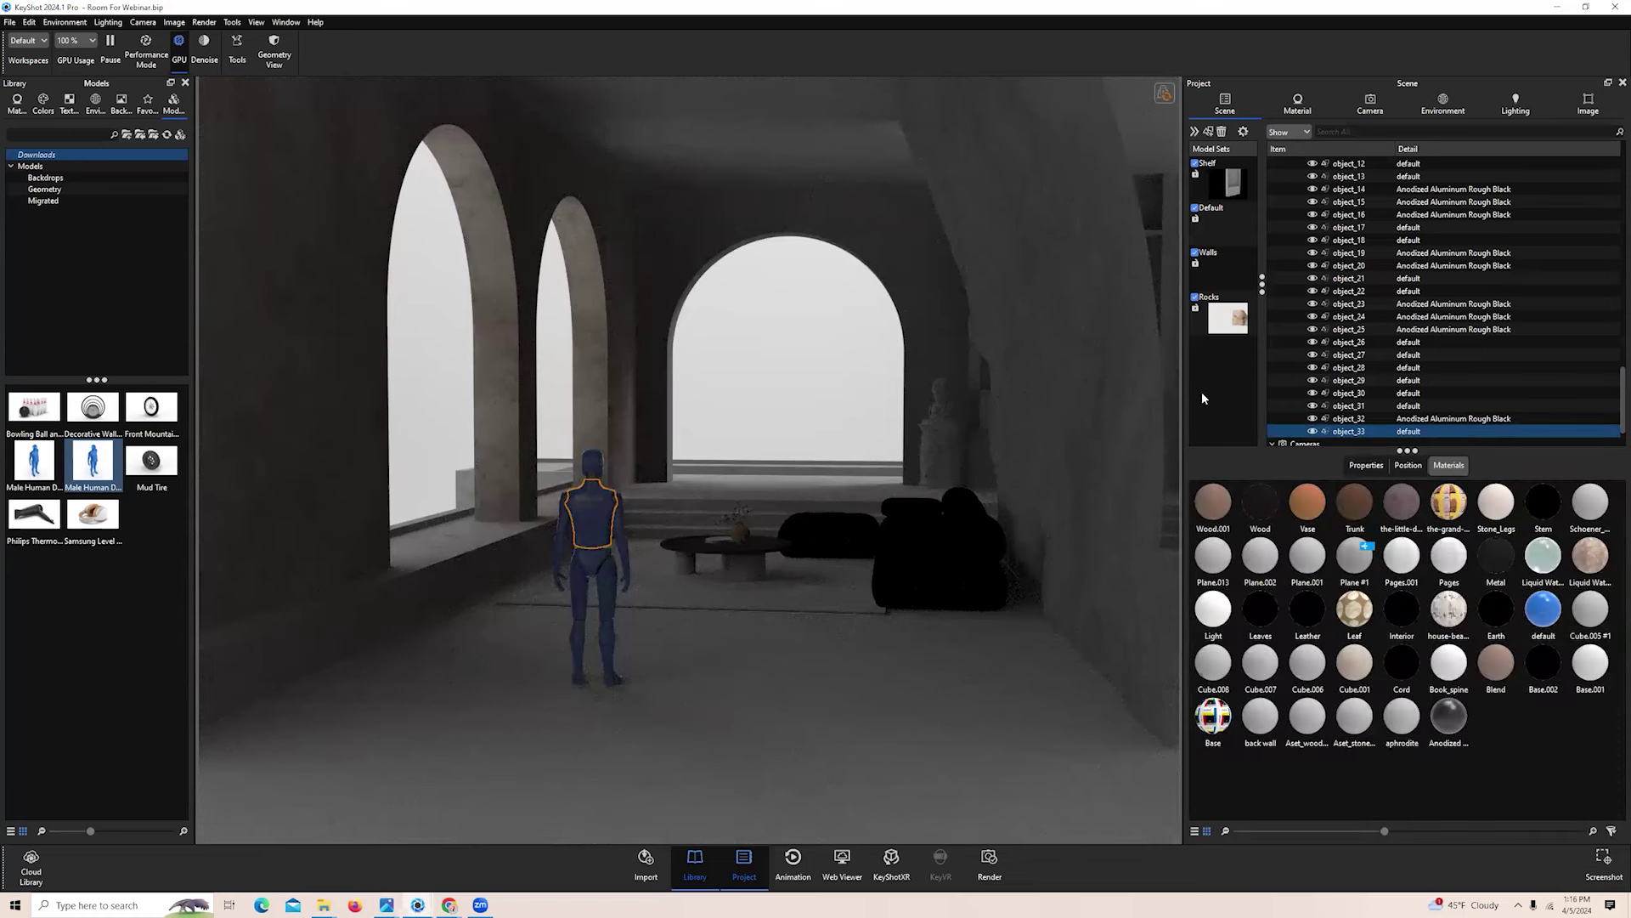
scroll(1324, 401, up, 5)
click(1351, 317)
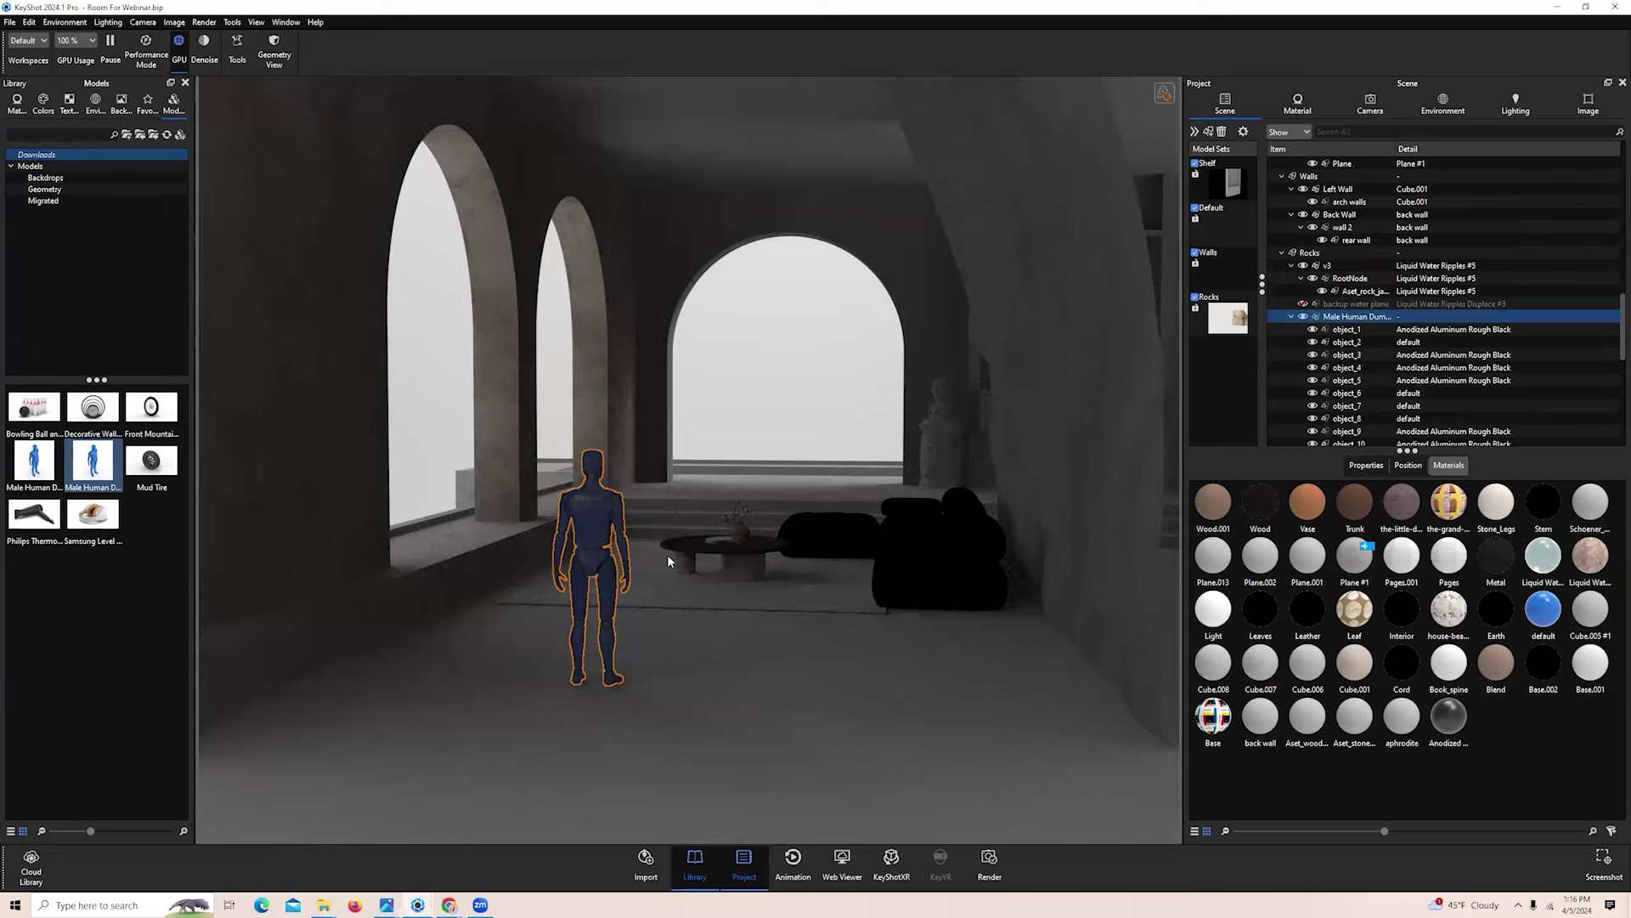
key(Delete)
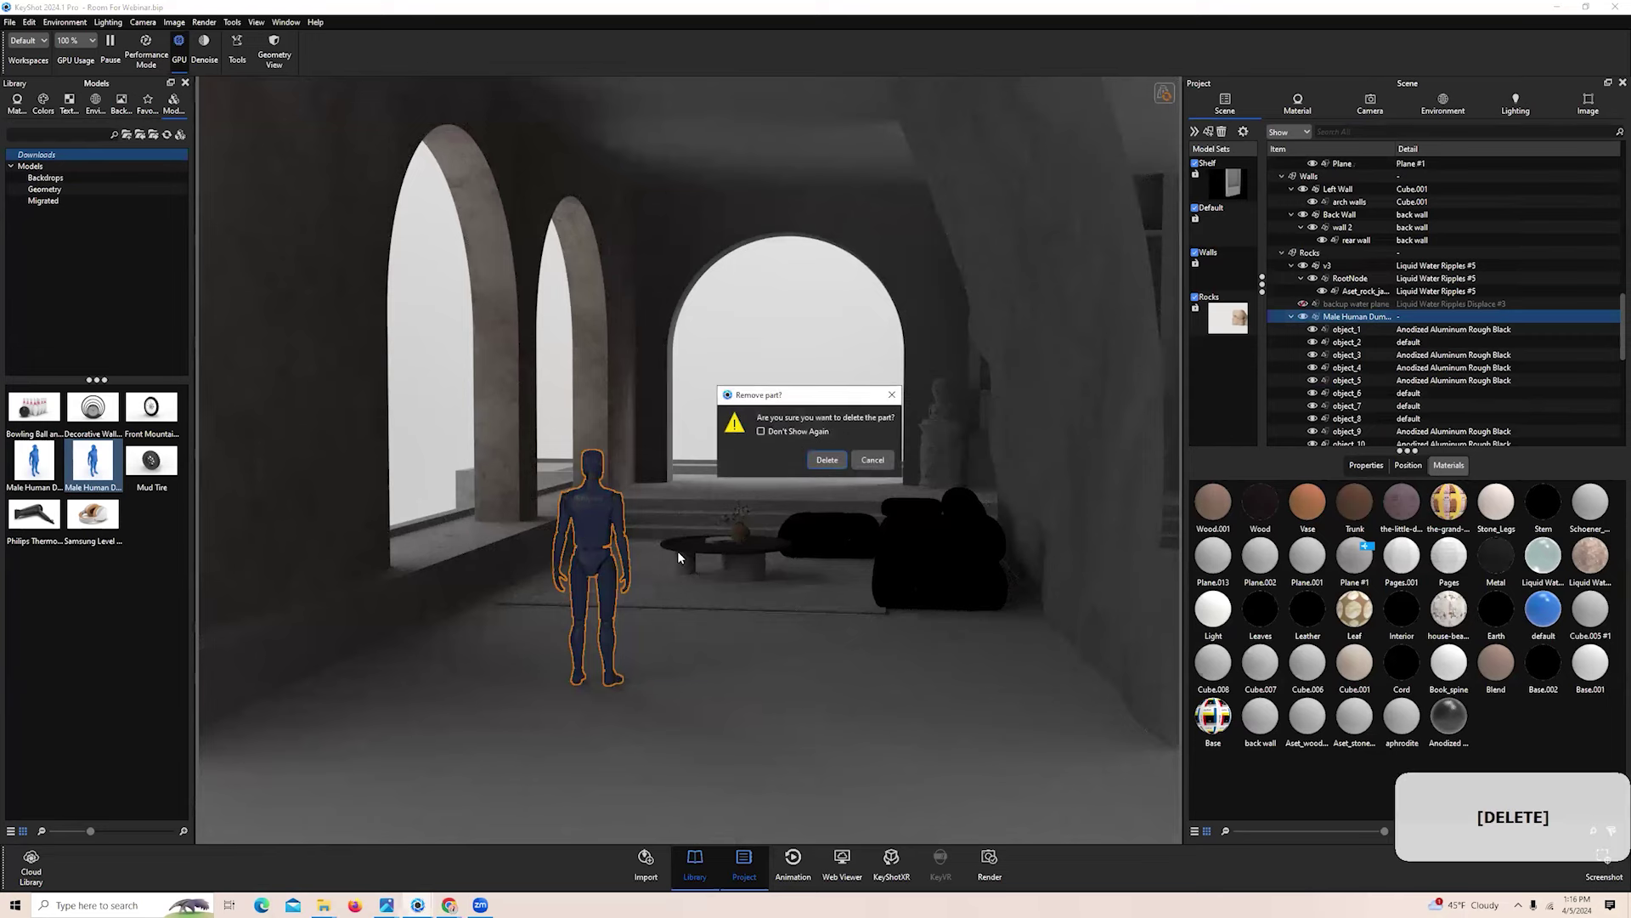
click(827, 460)
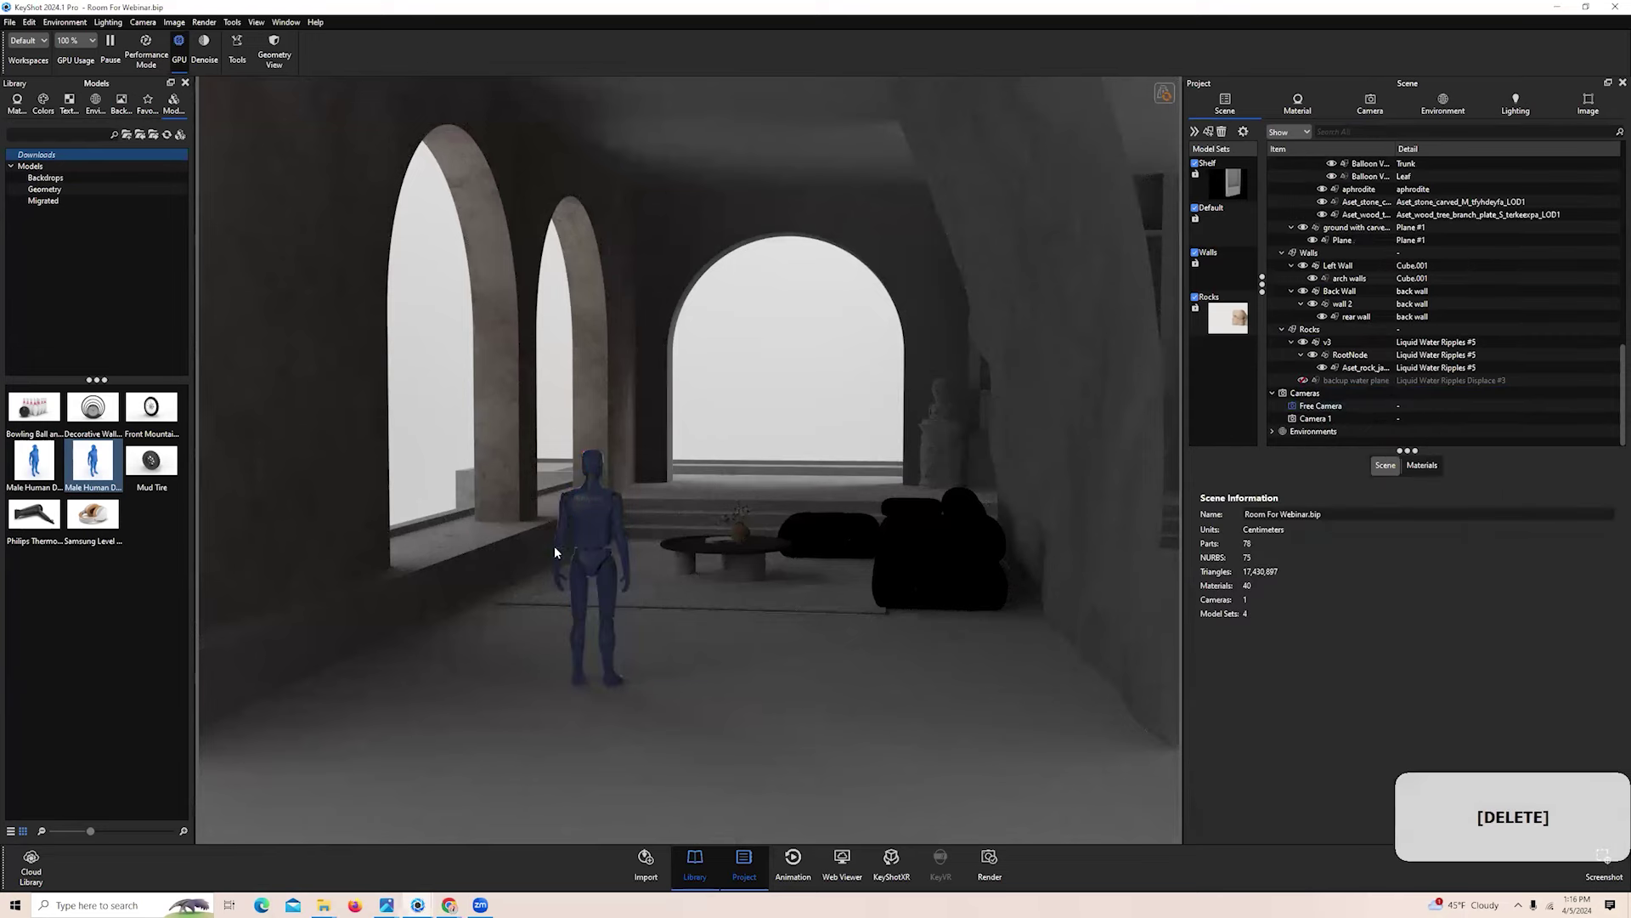
Look through the Environments library for an HDRI, viewing the whole building from outside
scroll(611, 525, down, 3)
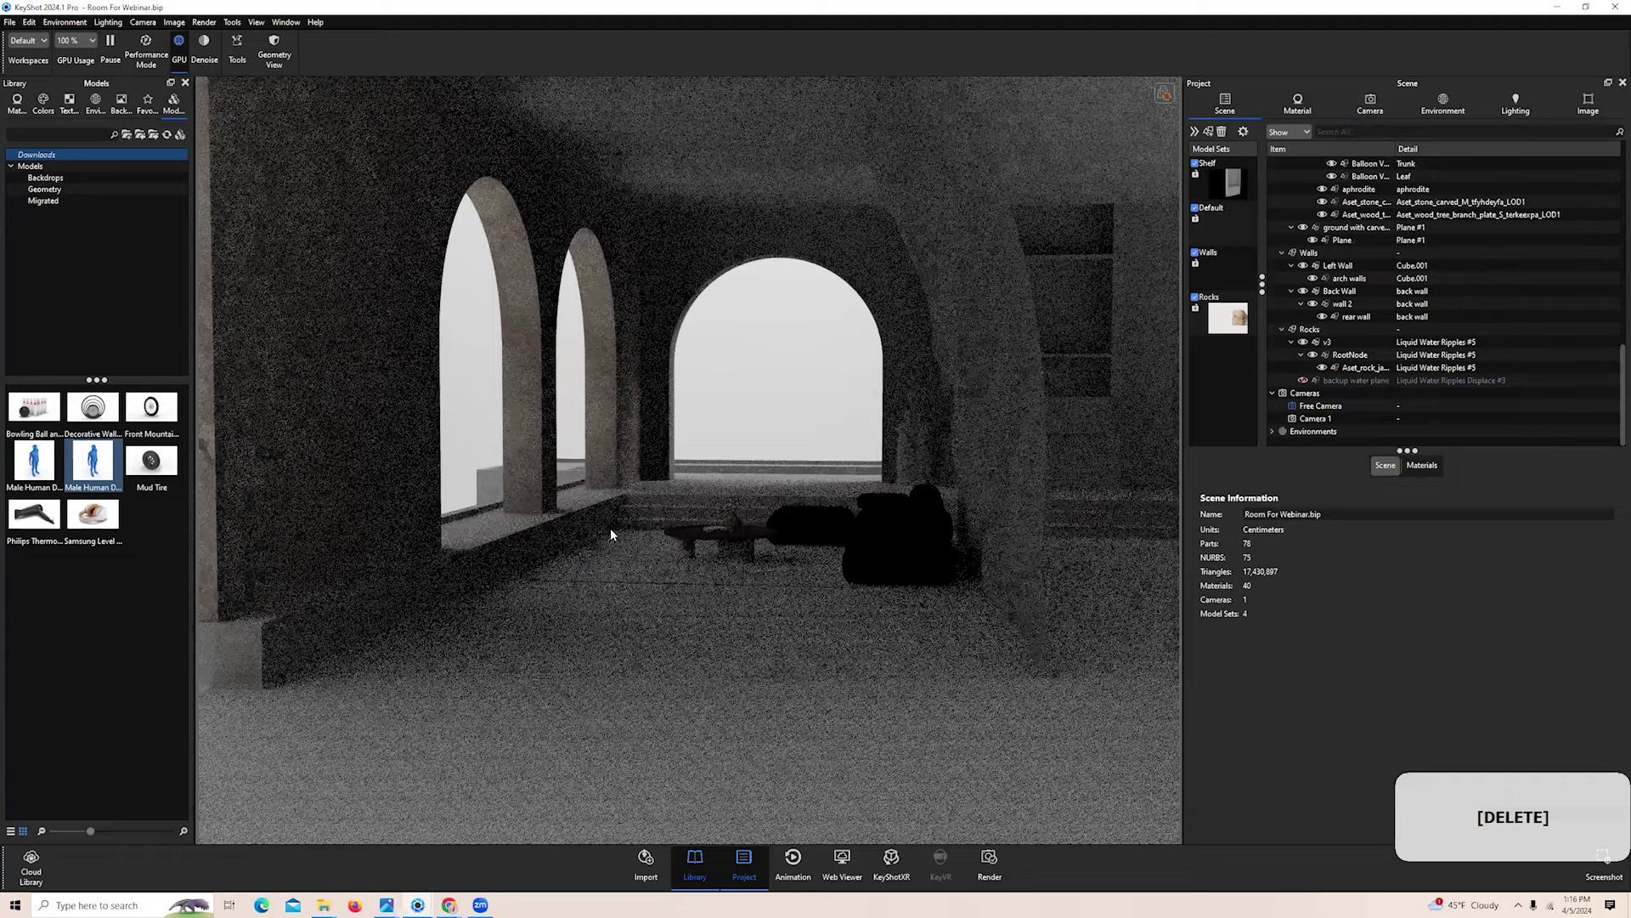
scroll(610, 533, down, 3)
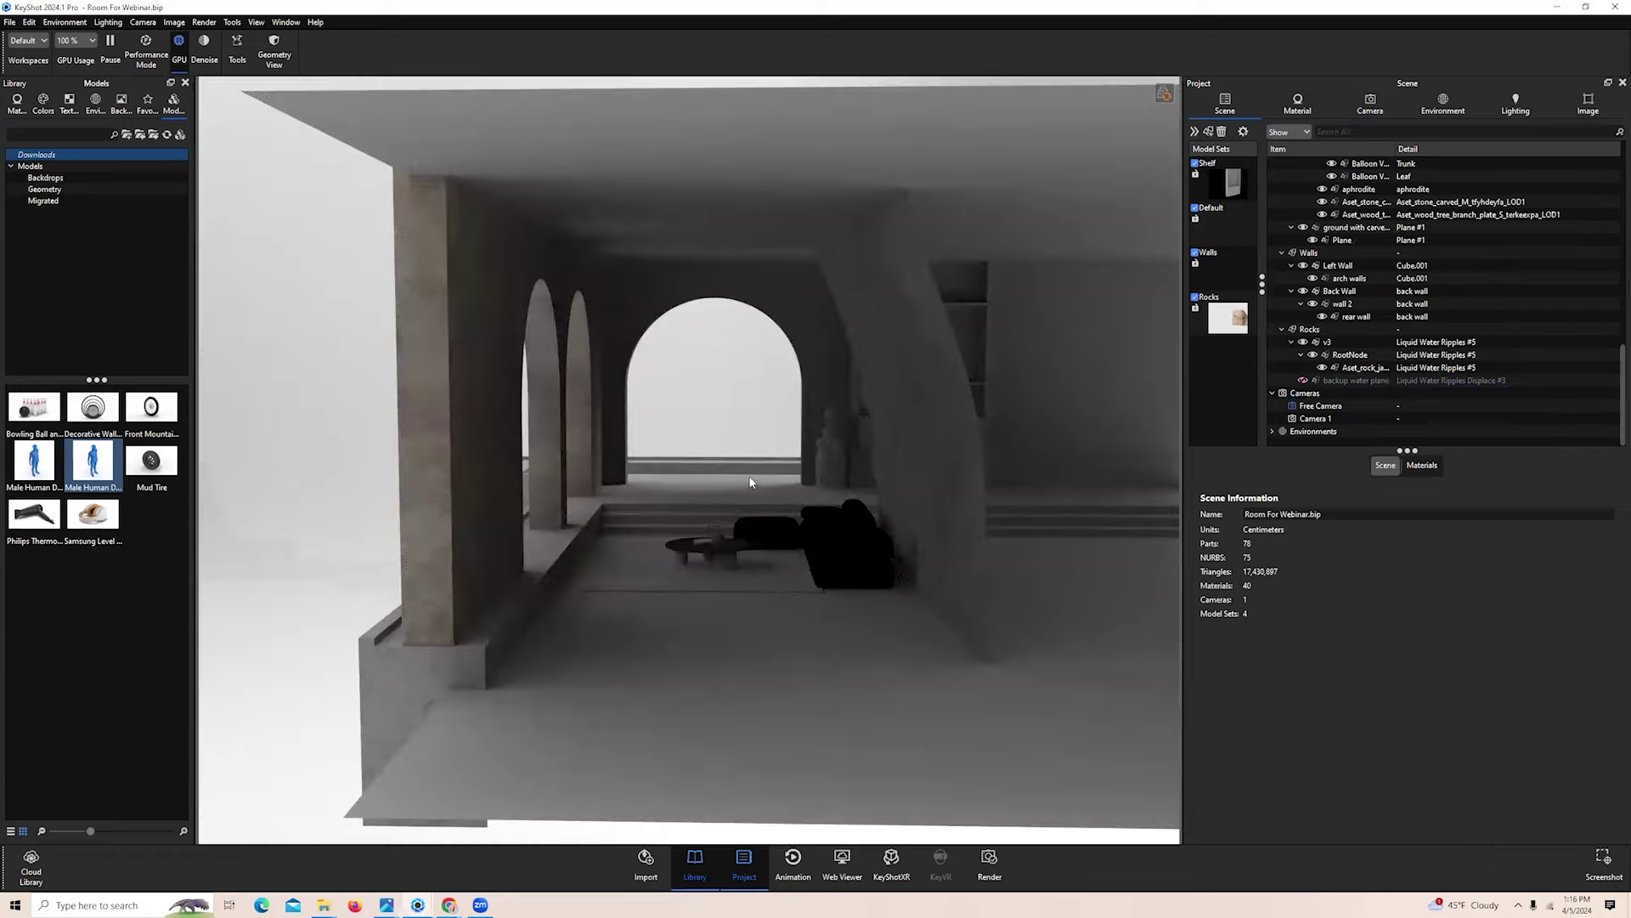
scroll(629, 532, down, 1)
click(96, 105)
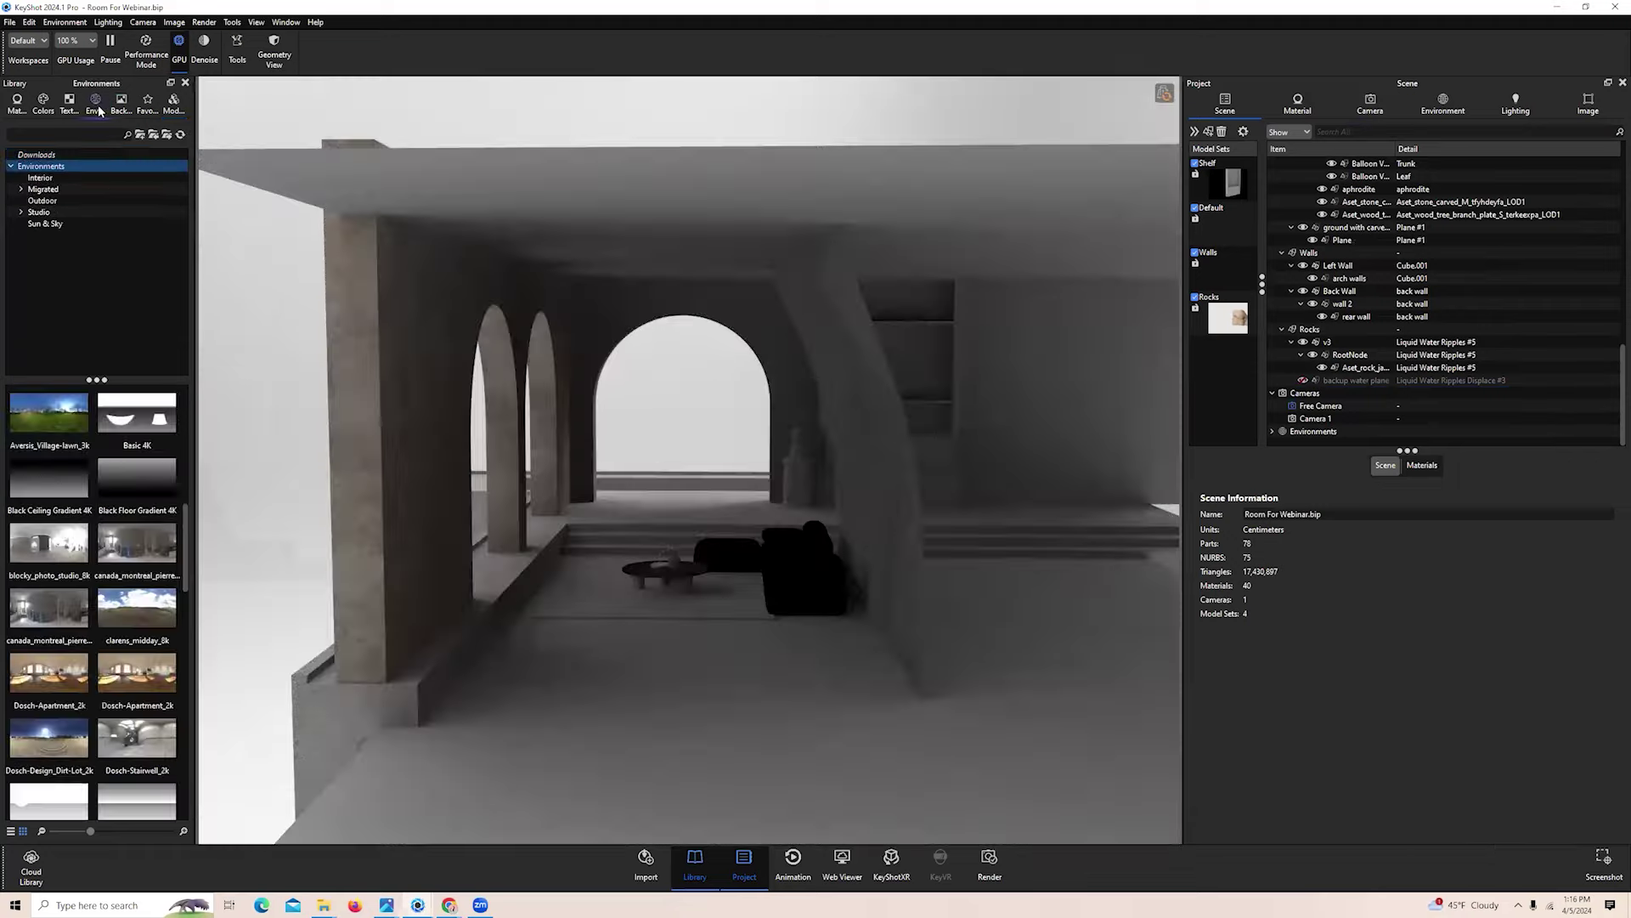
scroll(676, 502, down, 5)
drag(676, 502, 790, 523)
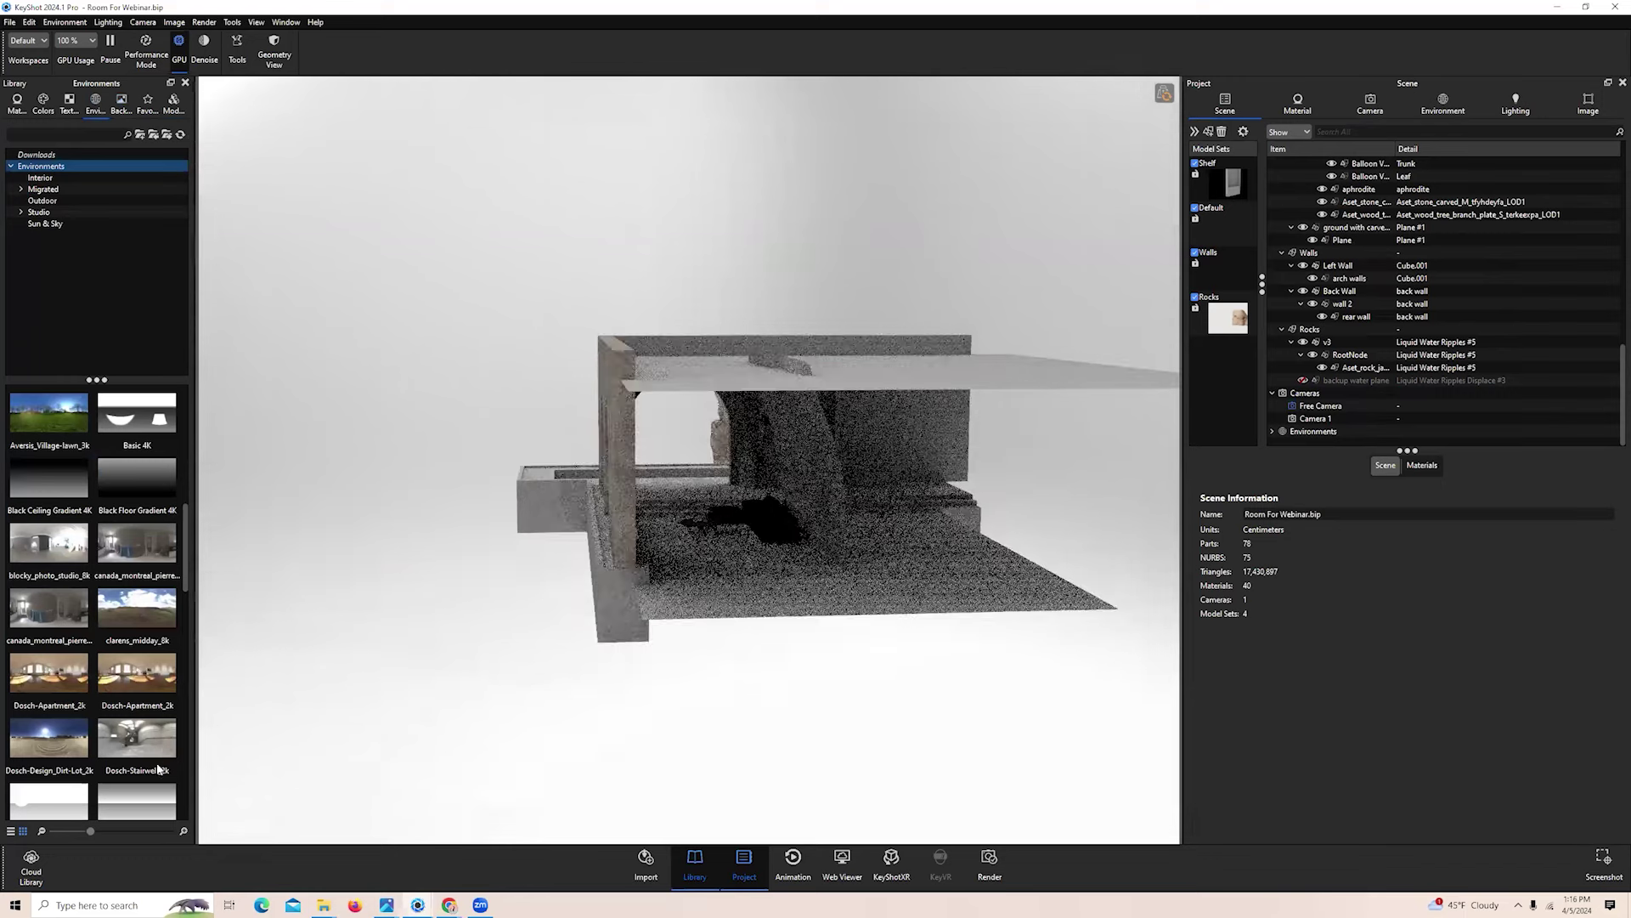
scroll(128, 748, down, 10)
mouse_move(58, 585)
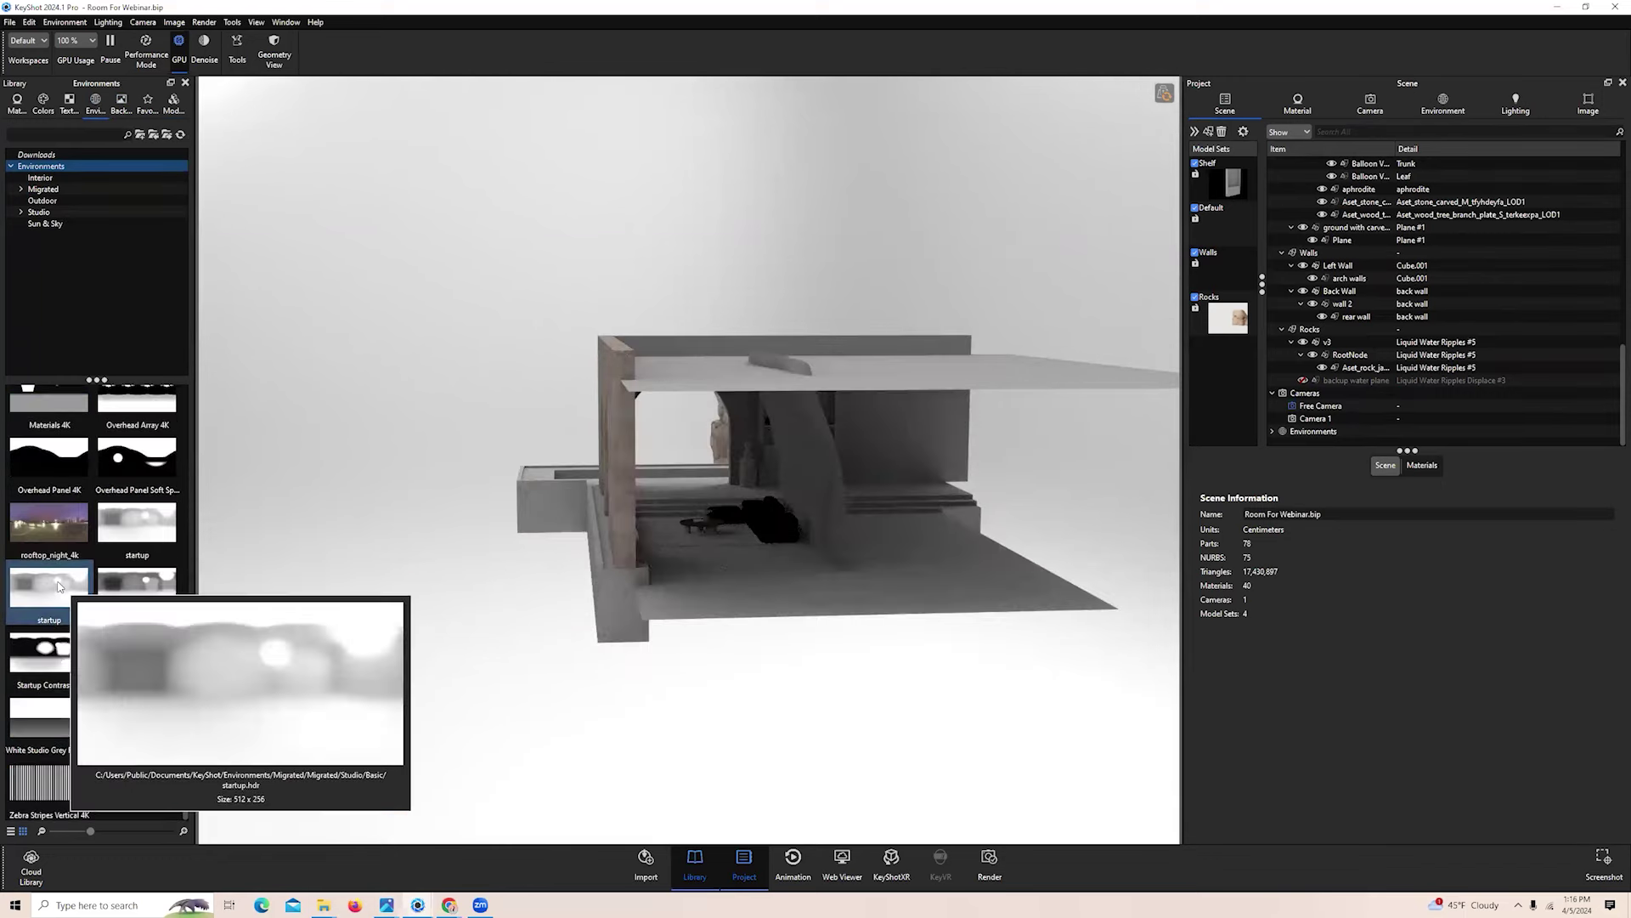
scroll(93, 595, up, 6)
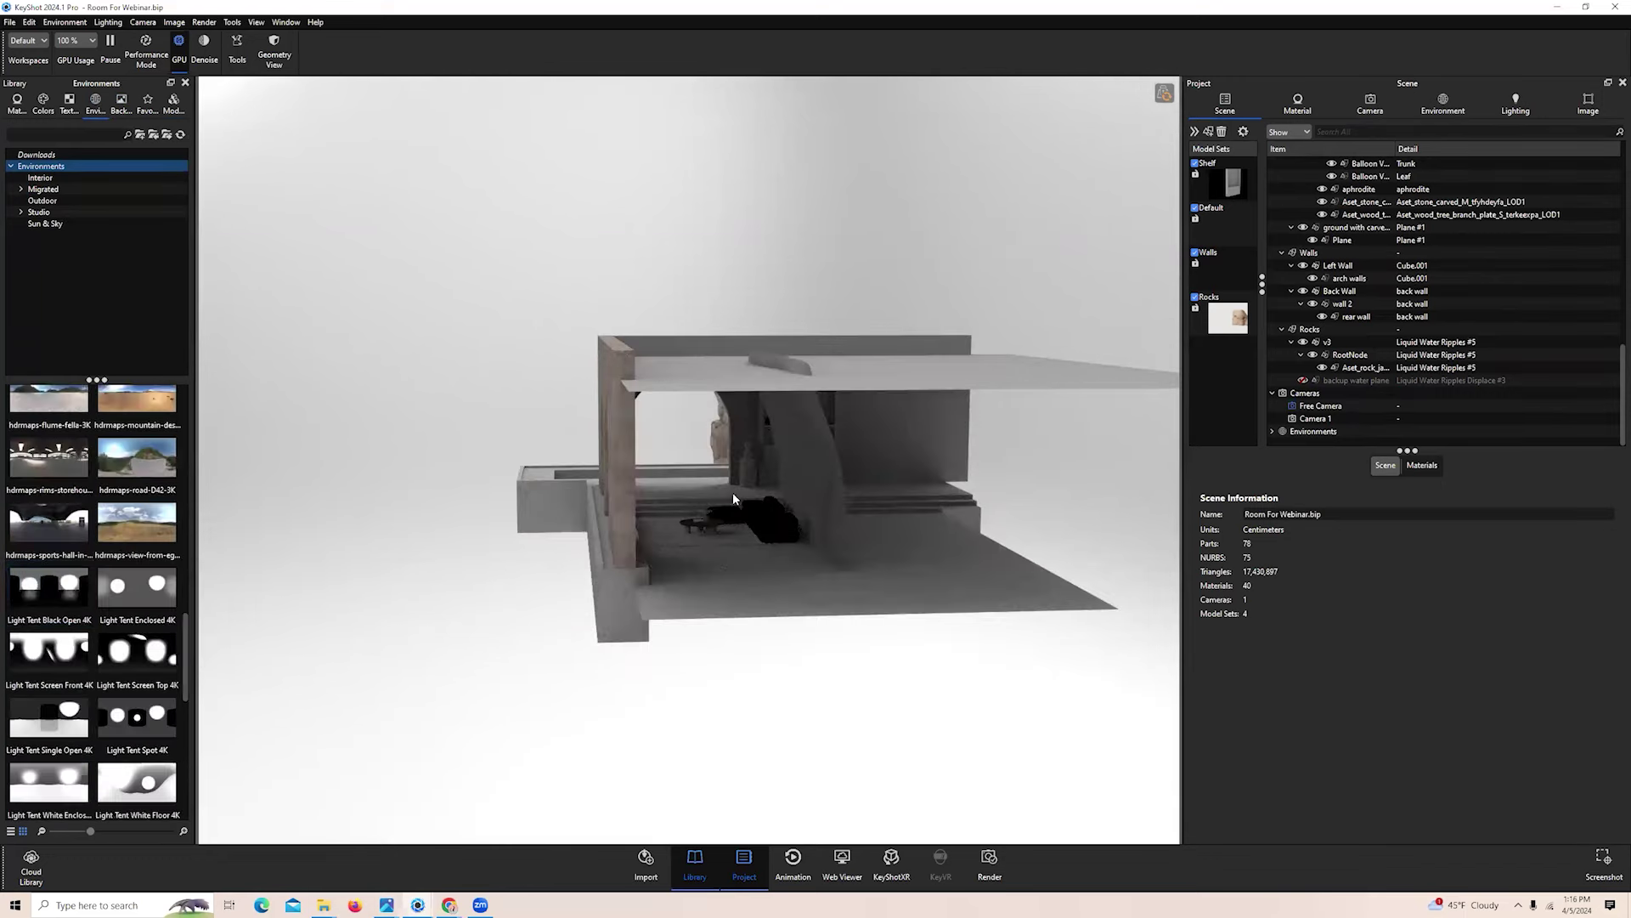
Light the scene with the hdrmaps-view-from-egg-mountain-3K outdoor environment
drag(733, 492, 615, 568)
scroll(603, 539, up, 4)
scroll(617, 574, up, 3)
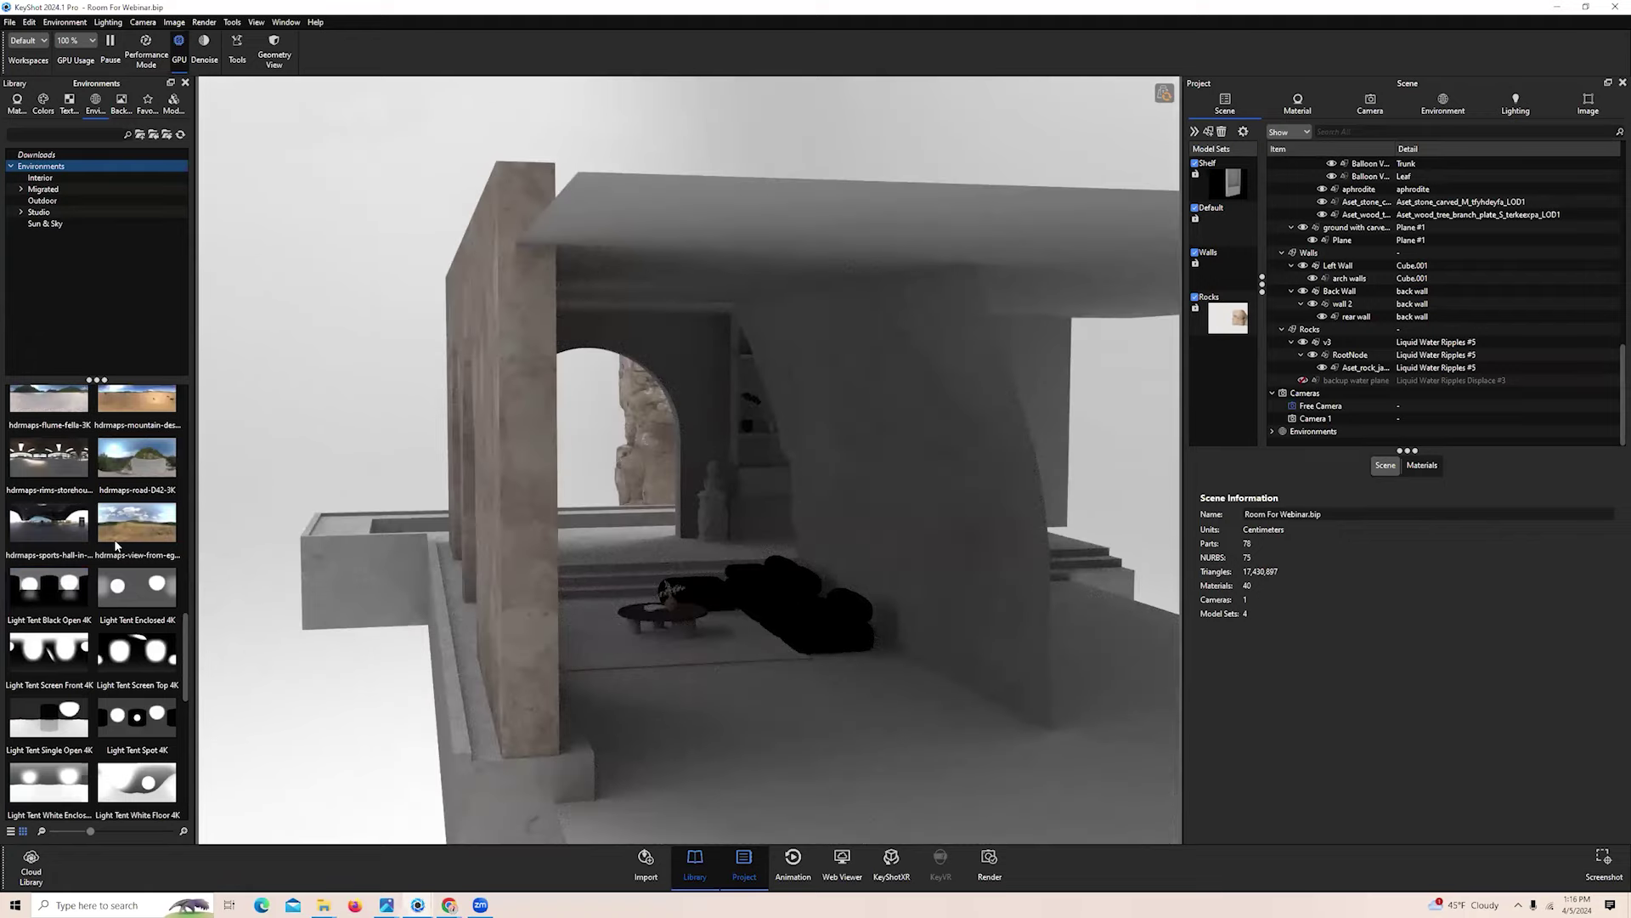
drag(527, 544, 463, 544)
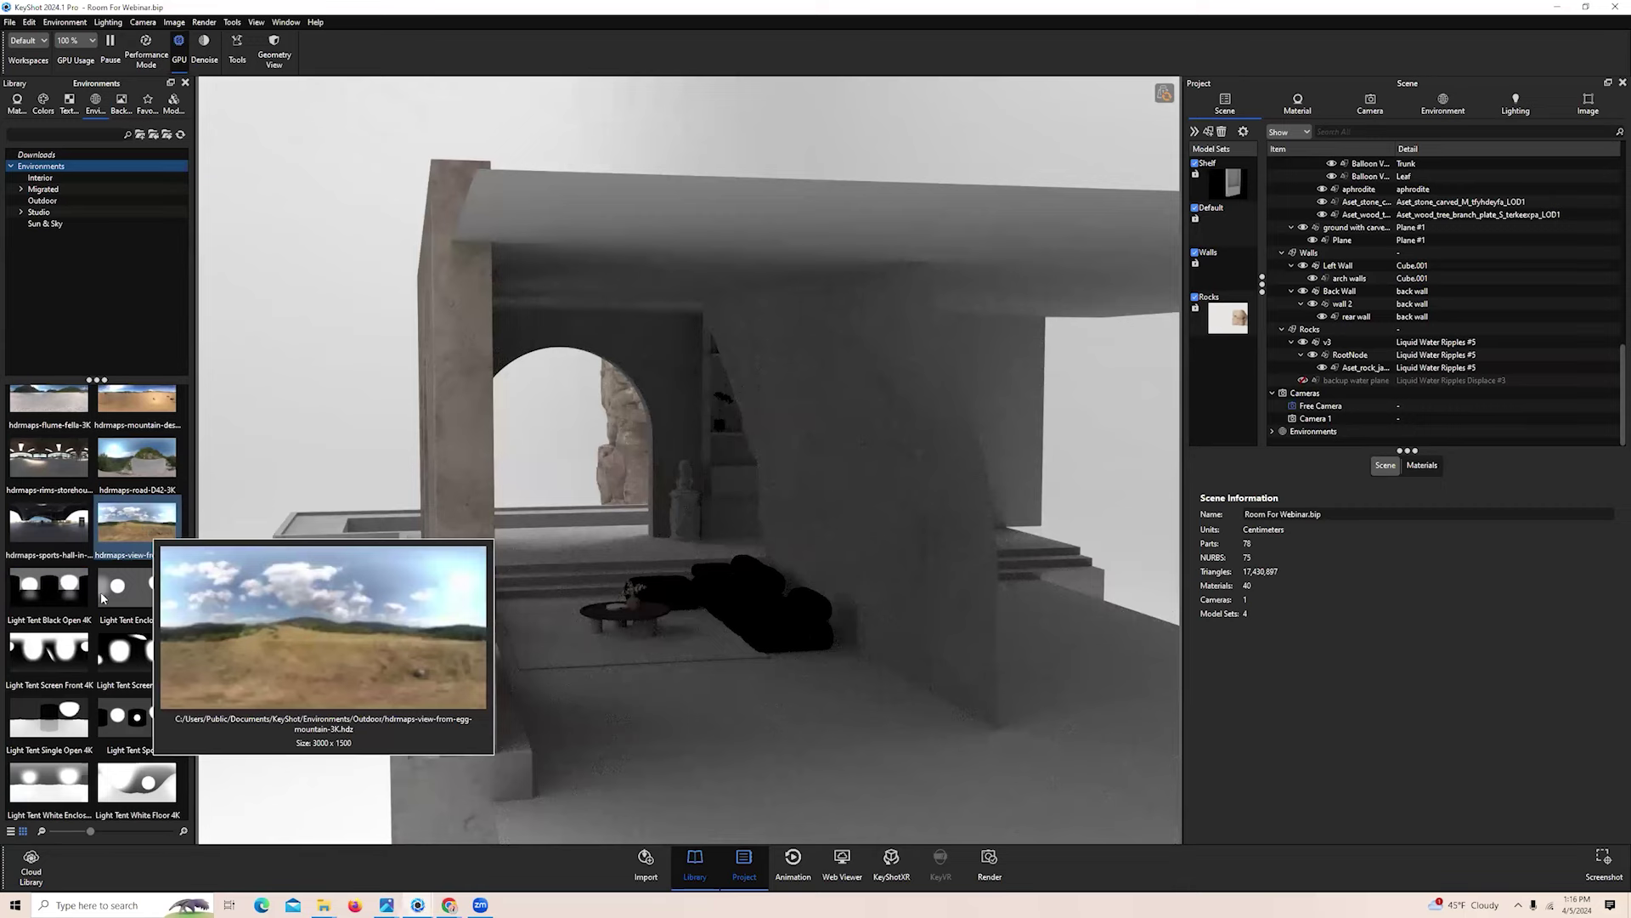
drag(136, 520, 558, 463)
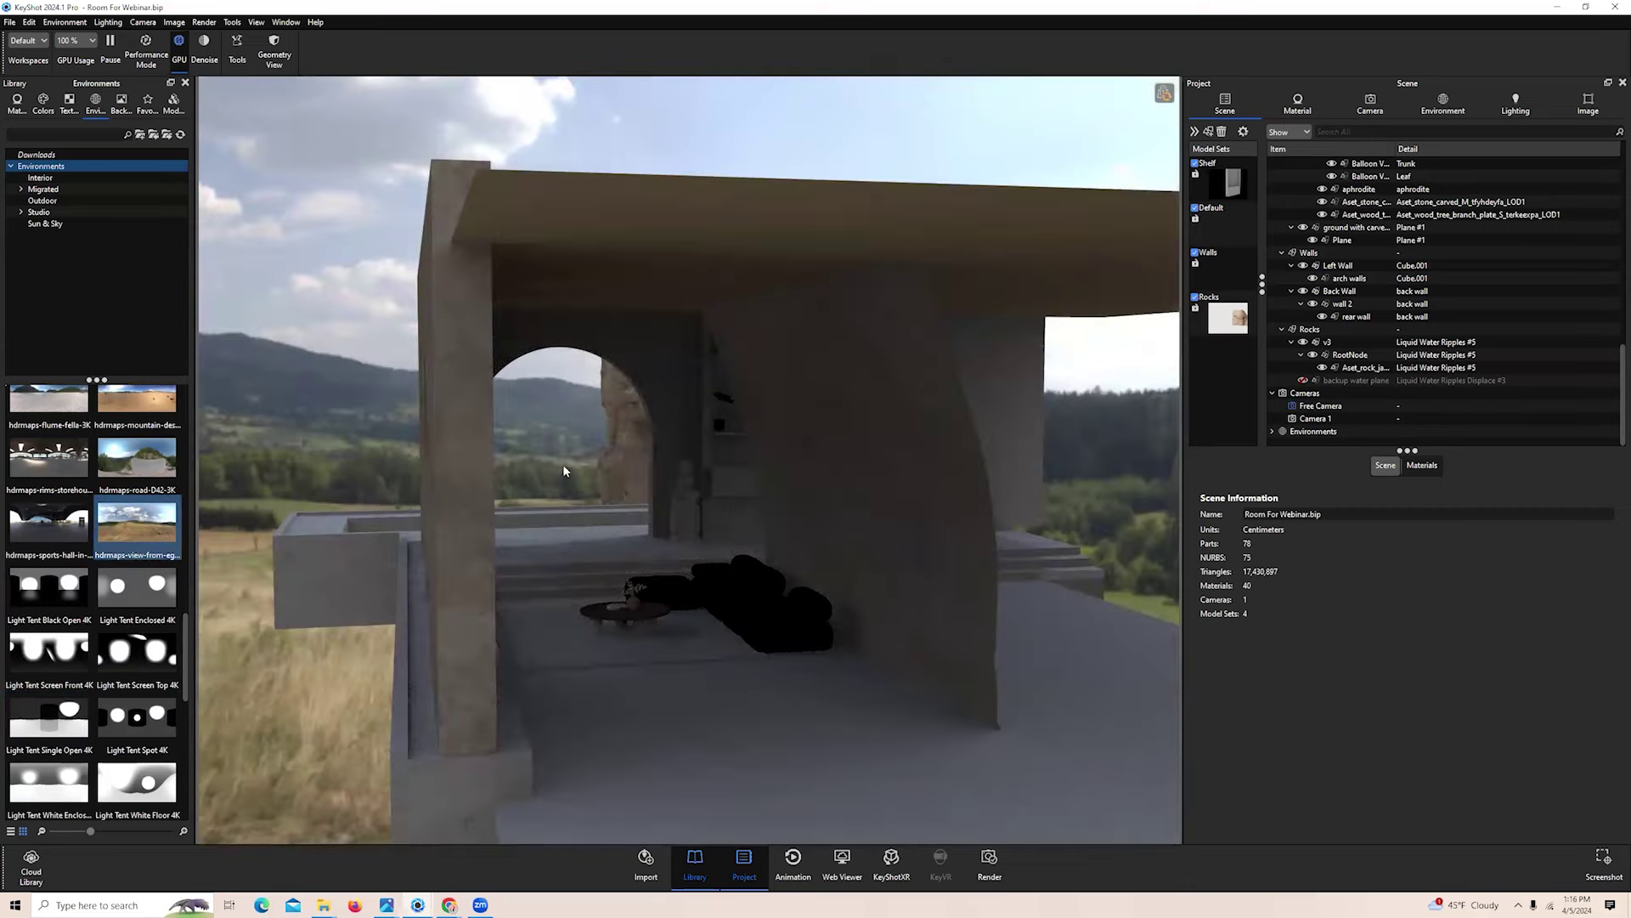
Rotate the environment around the building to about 158° and show its environment settings
scroll(578, 551, down, 3)
drag(578, 550, 213, 522)
scroll(654, 580, up, 3)
scroll(214, 521, down, 4)
drag(682, 514, 774, 523)
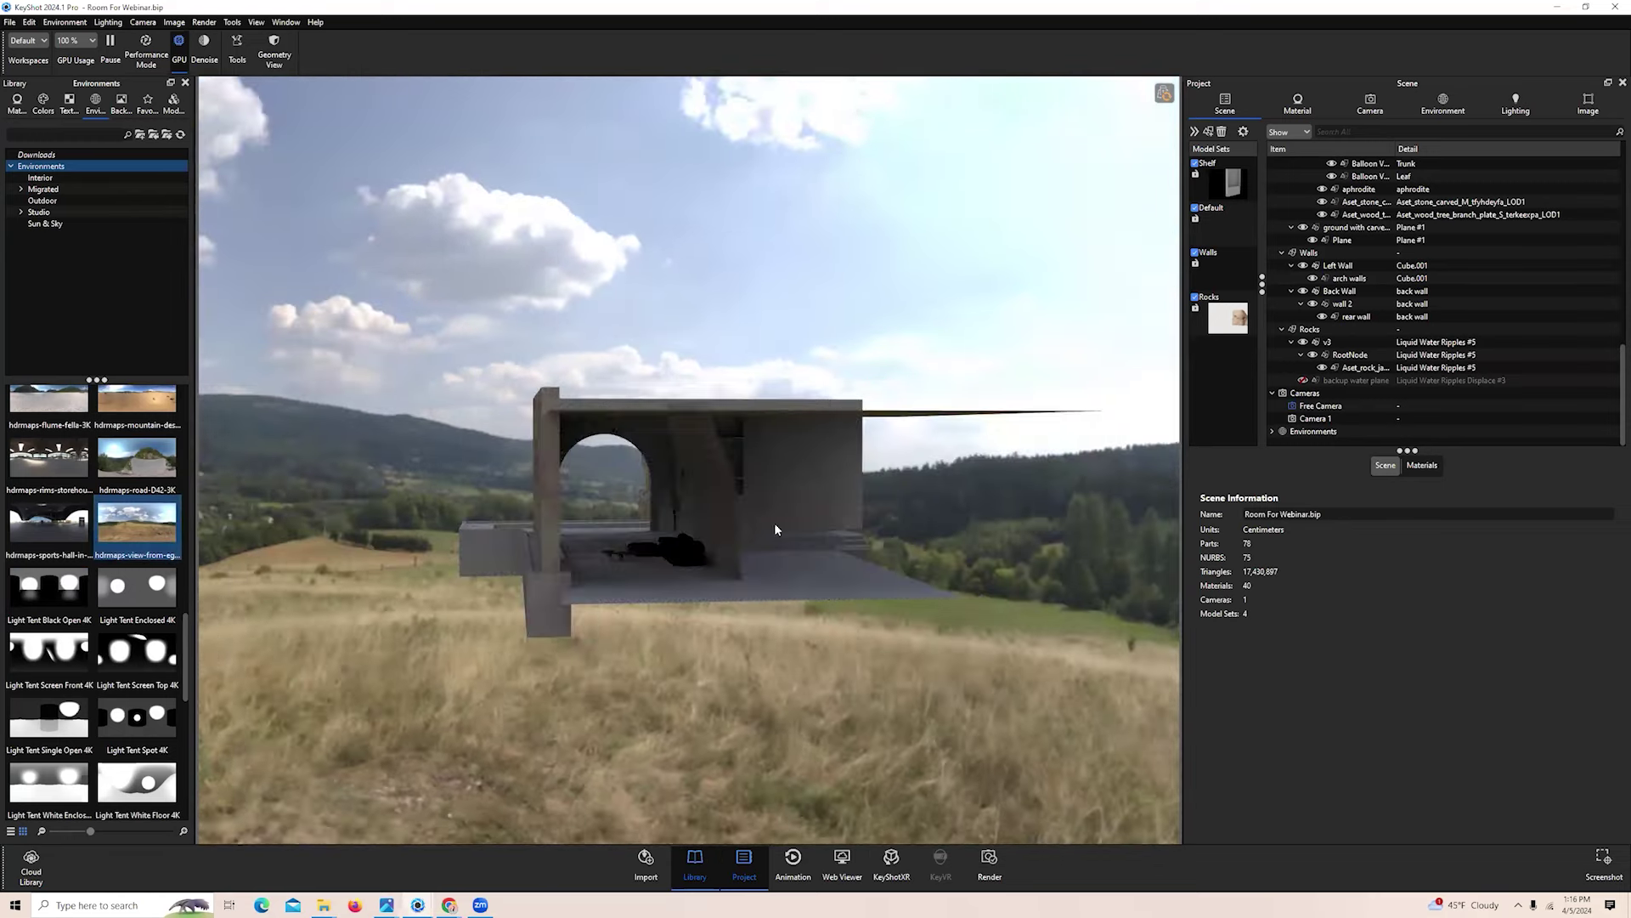
ctrl+drag(677, 498, 818, 522)
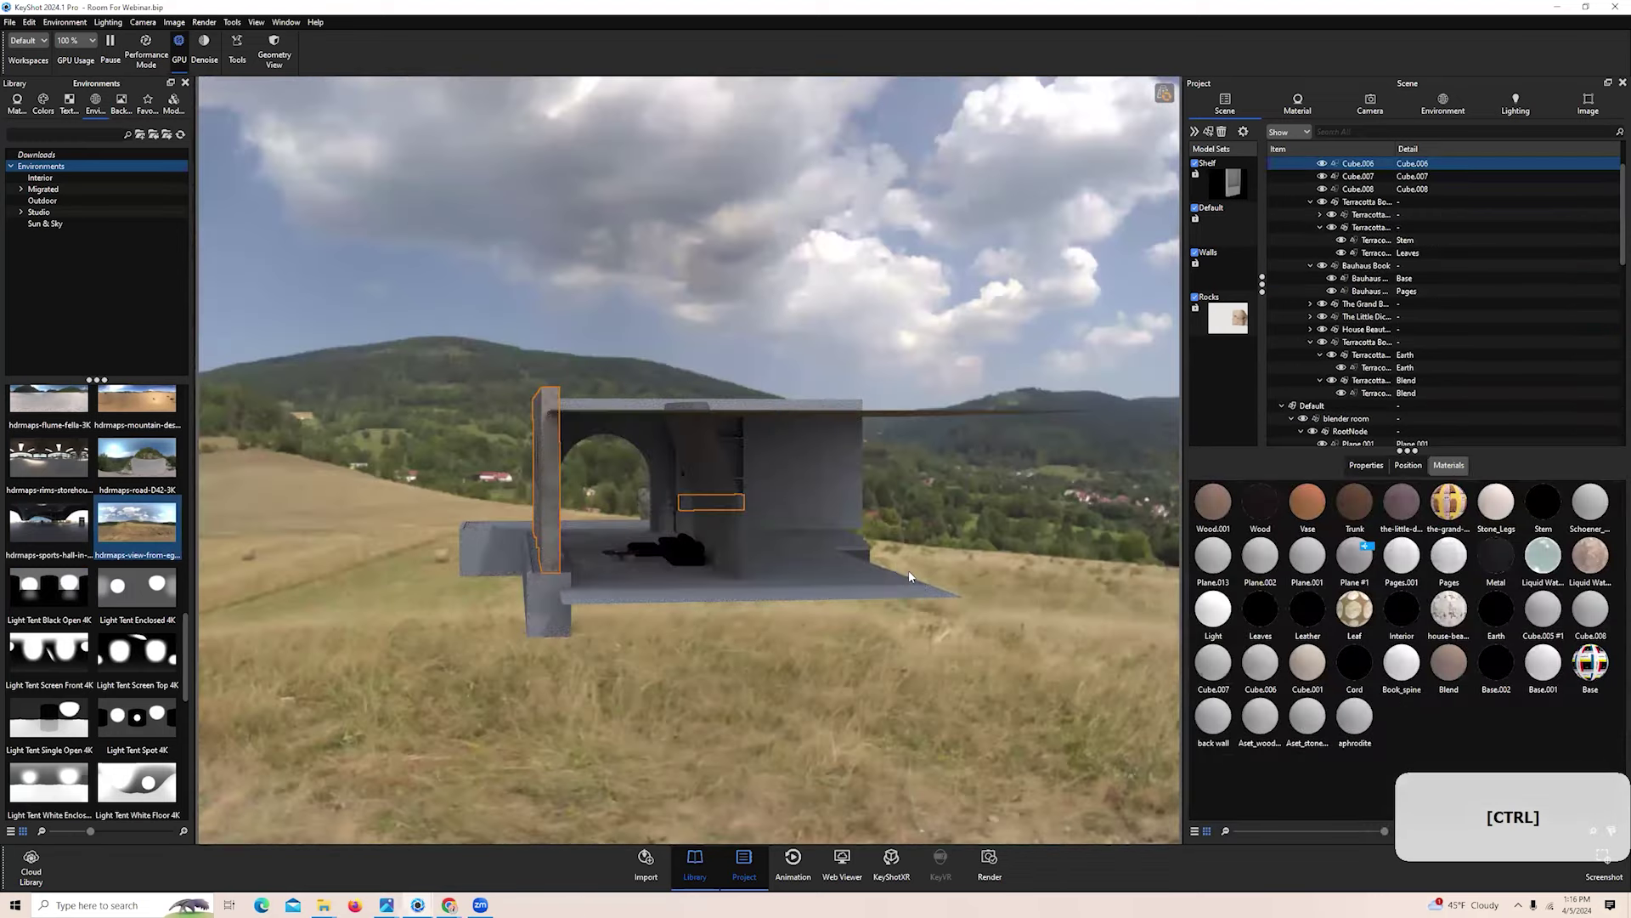
ctrl+drag(1094, 569, 553, 690)
ctrl+drag(782, 680, 884, 673)
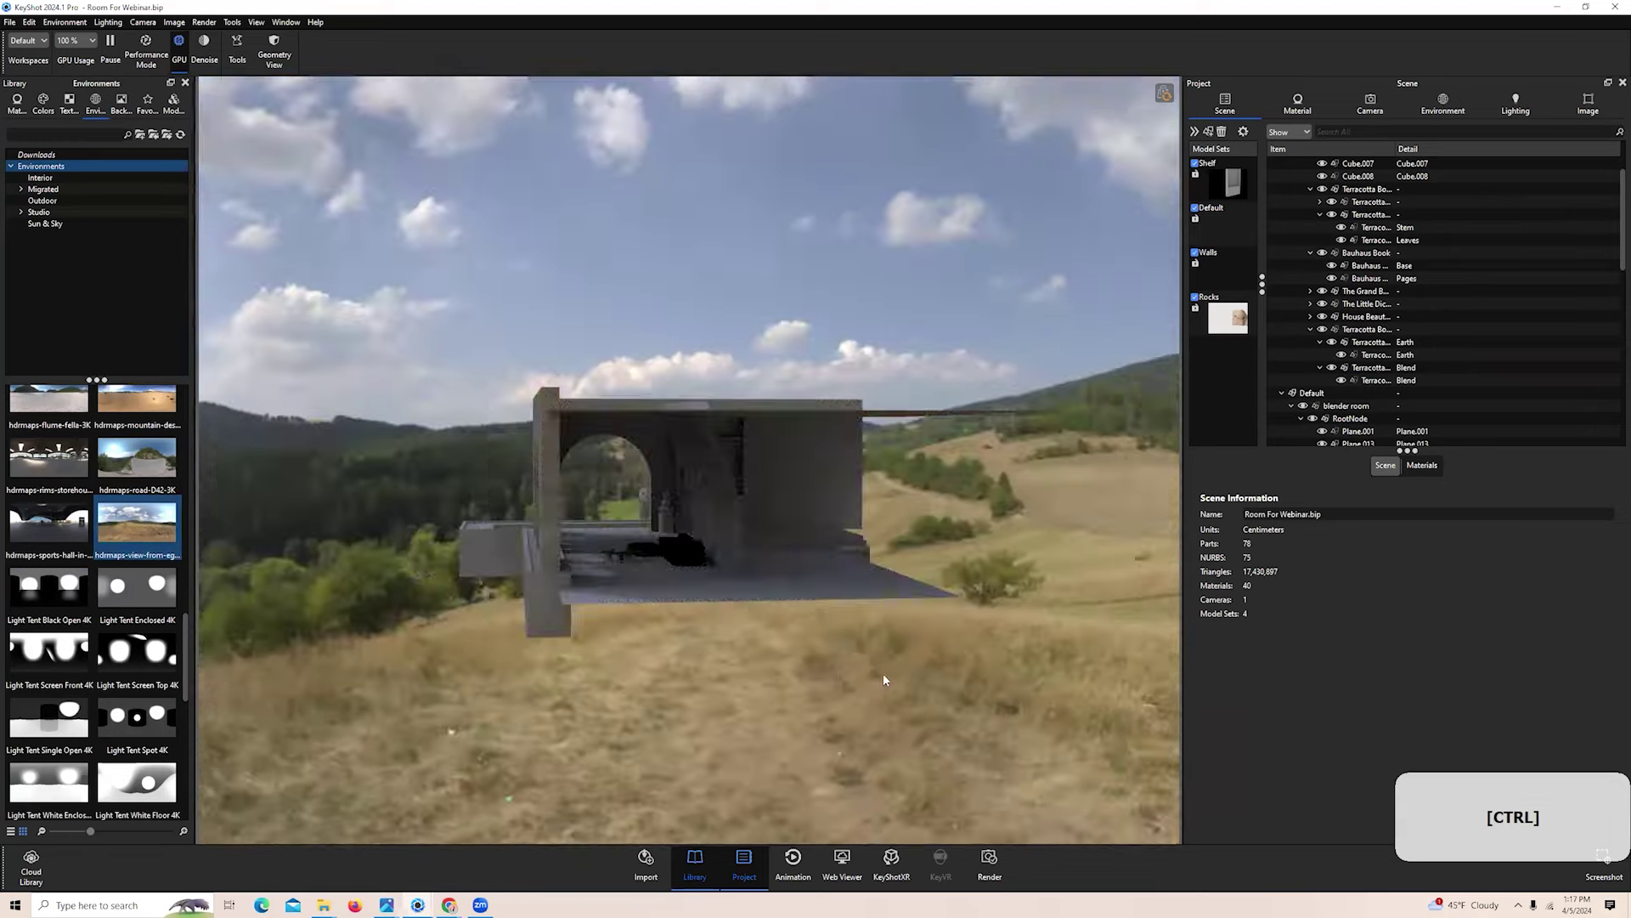
click(1443, 103)
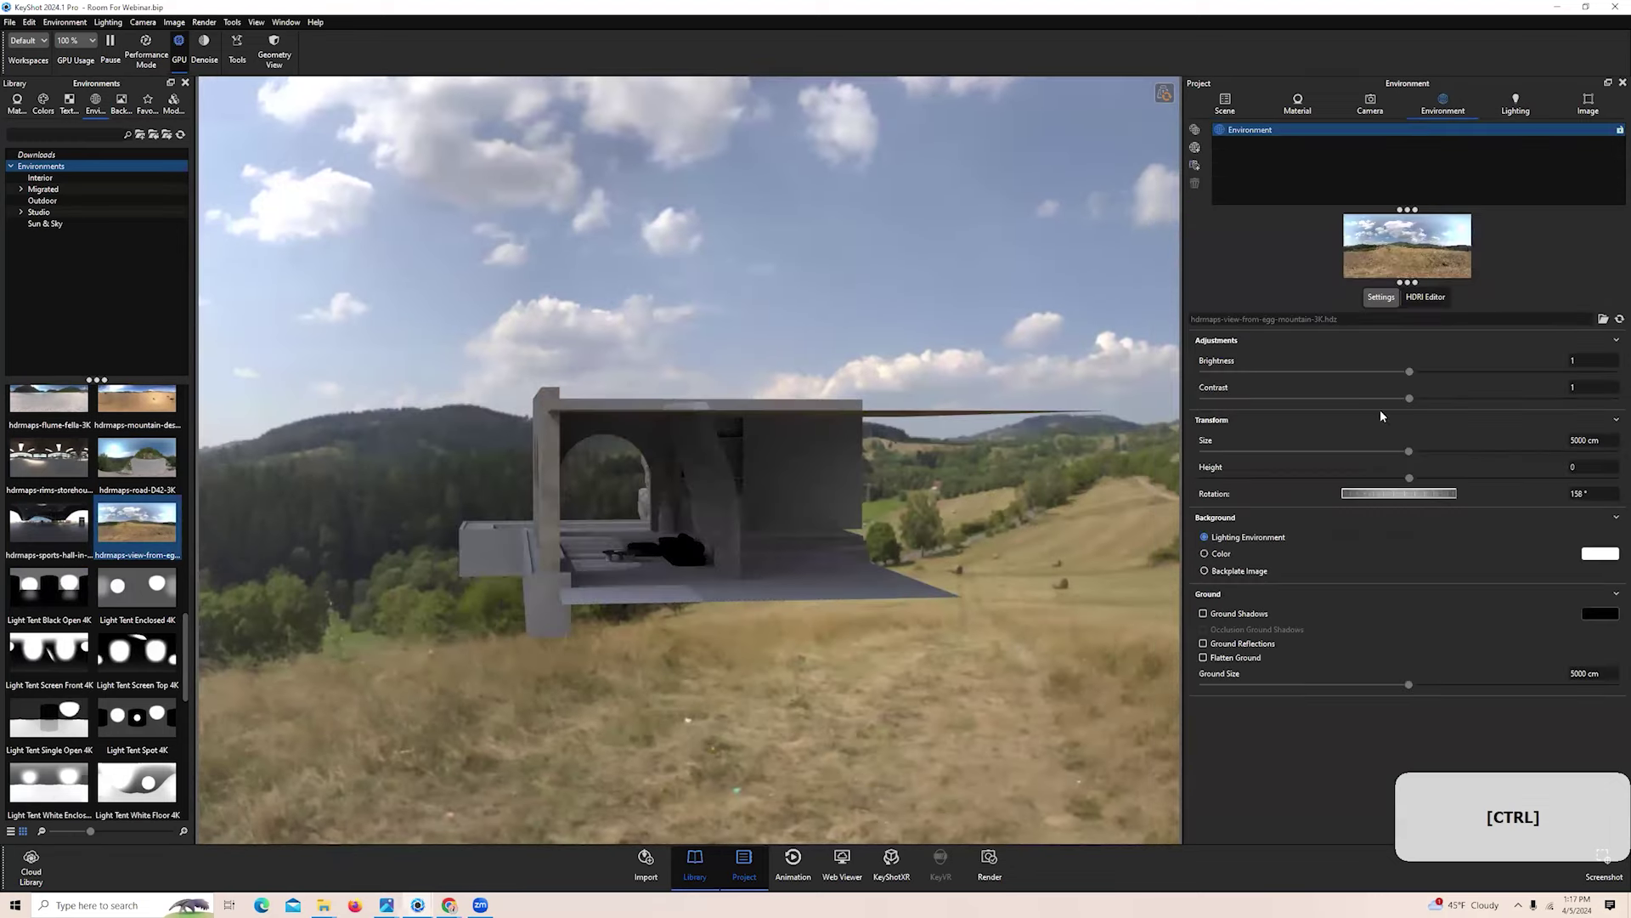
Set the environment rotation to about 124.5°, then open and close the hotkey reference
drag(1414, 499, 1368, 508)
drag(787, 656, 824, 609)
key(k)
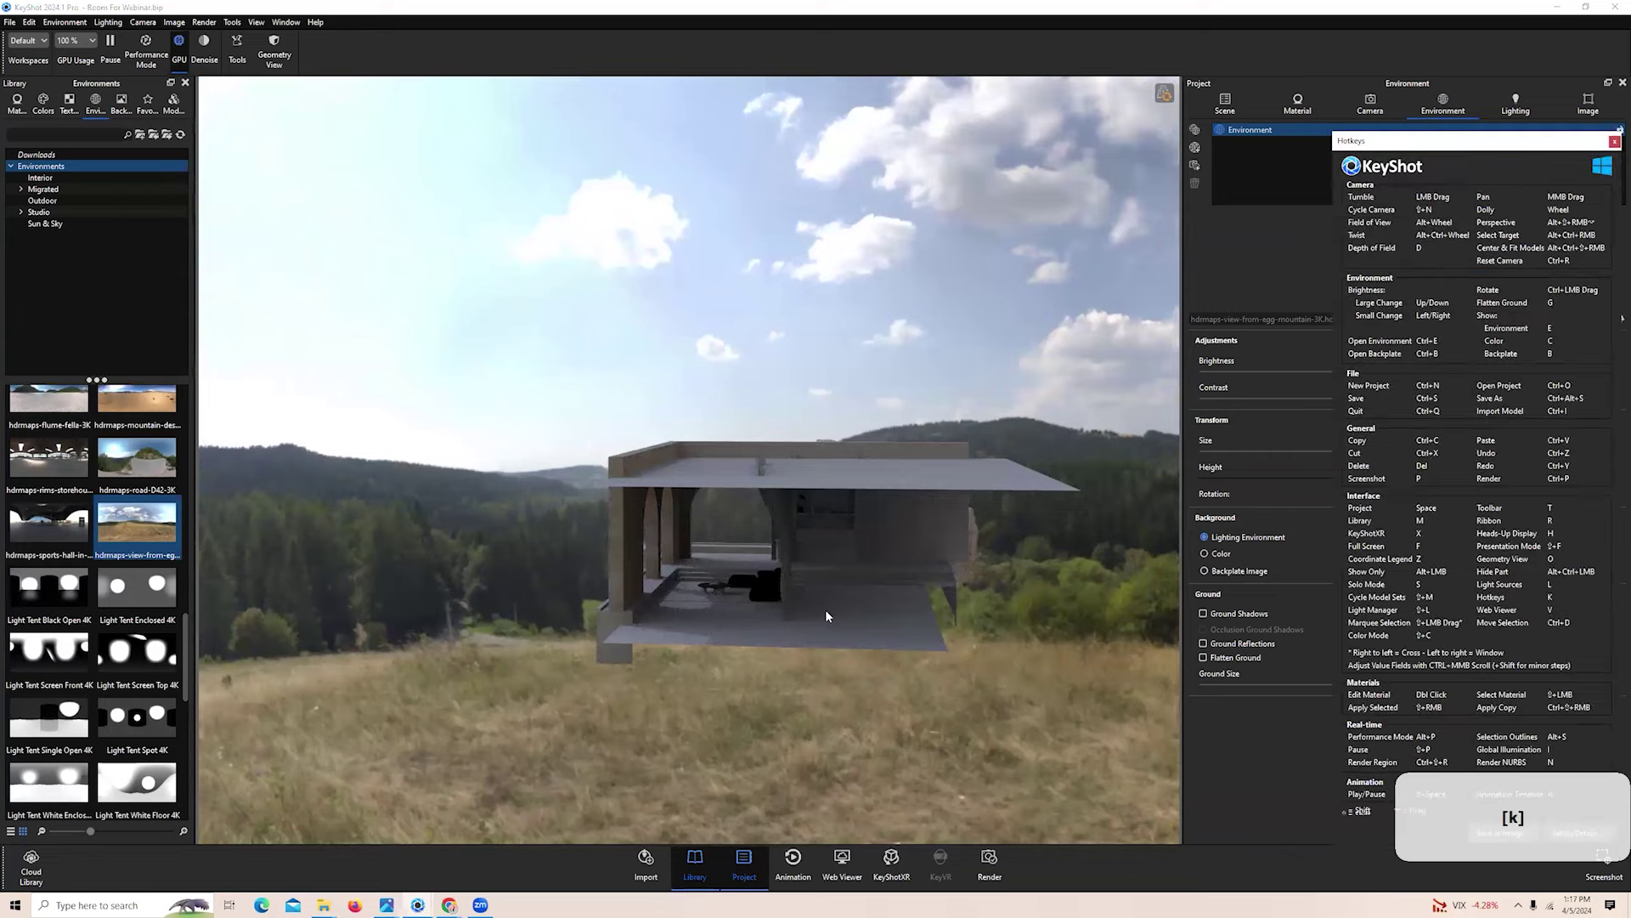
key(k)
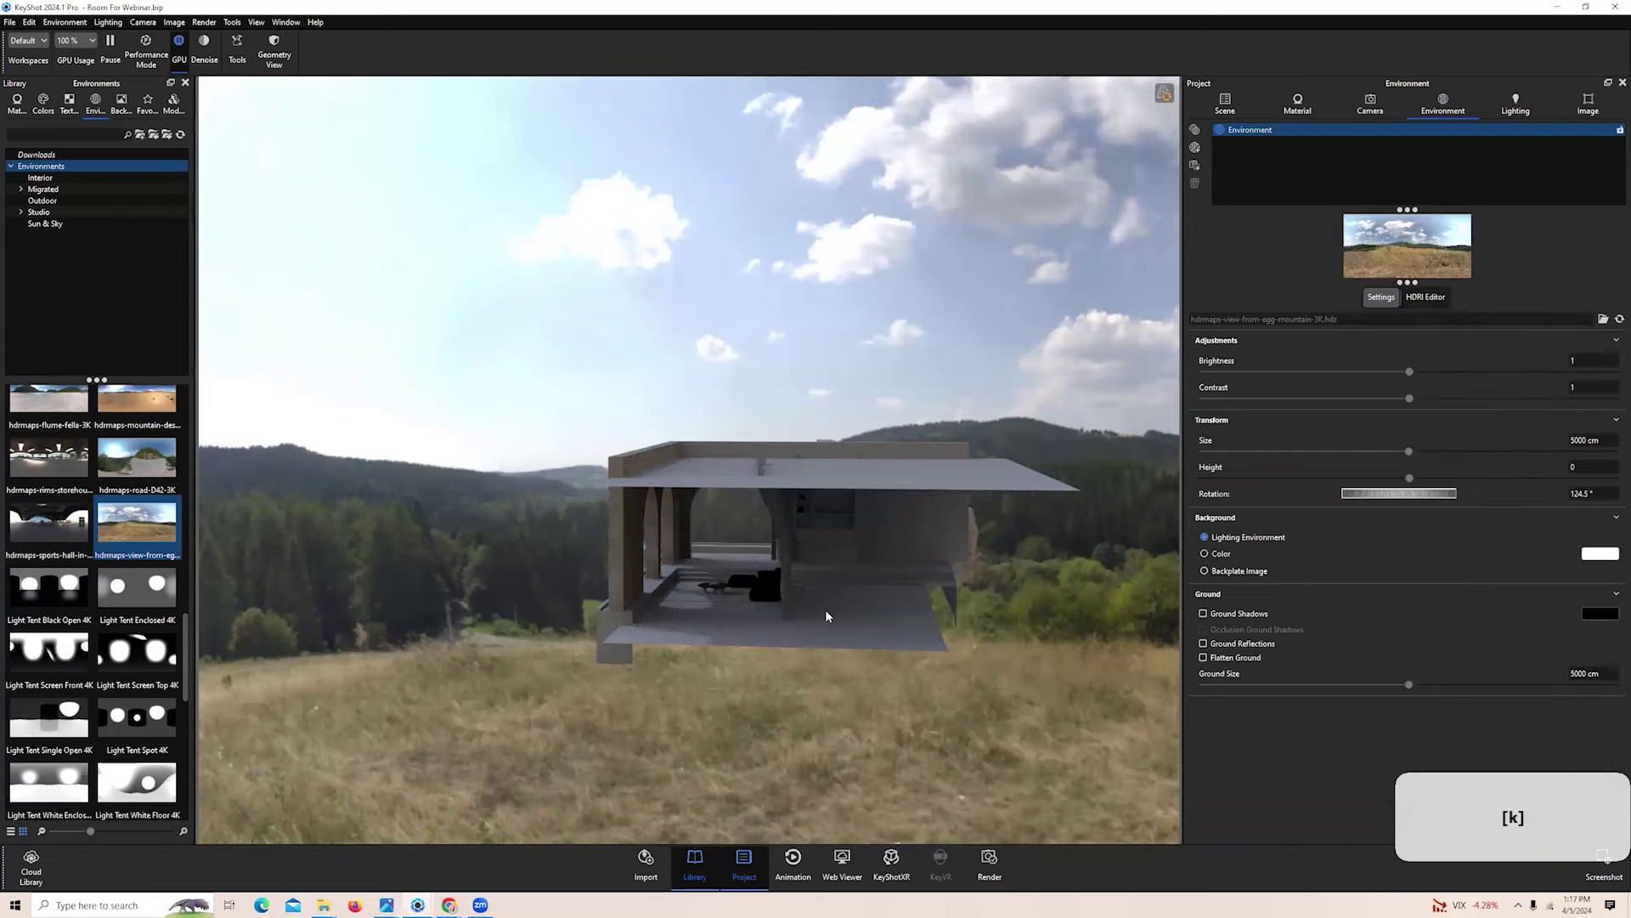
Rotate the environment again, judging how its light falls through the arches into the lounge
ctrl+drag(782, 733, 624, 612)
scroll(660, 583, up, 5)
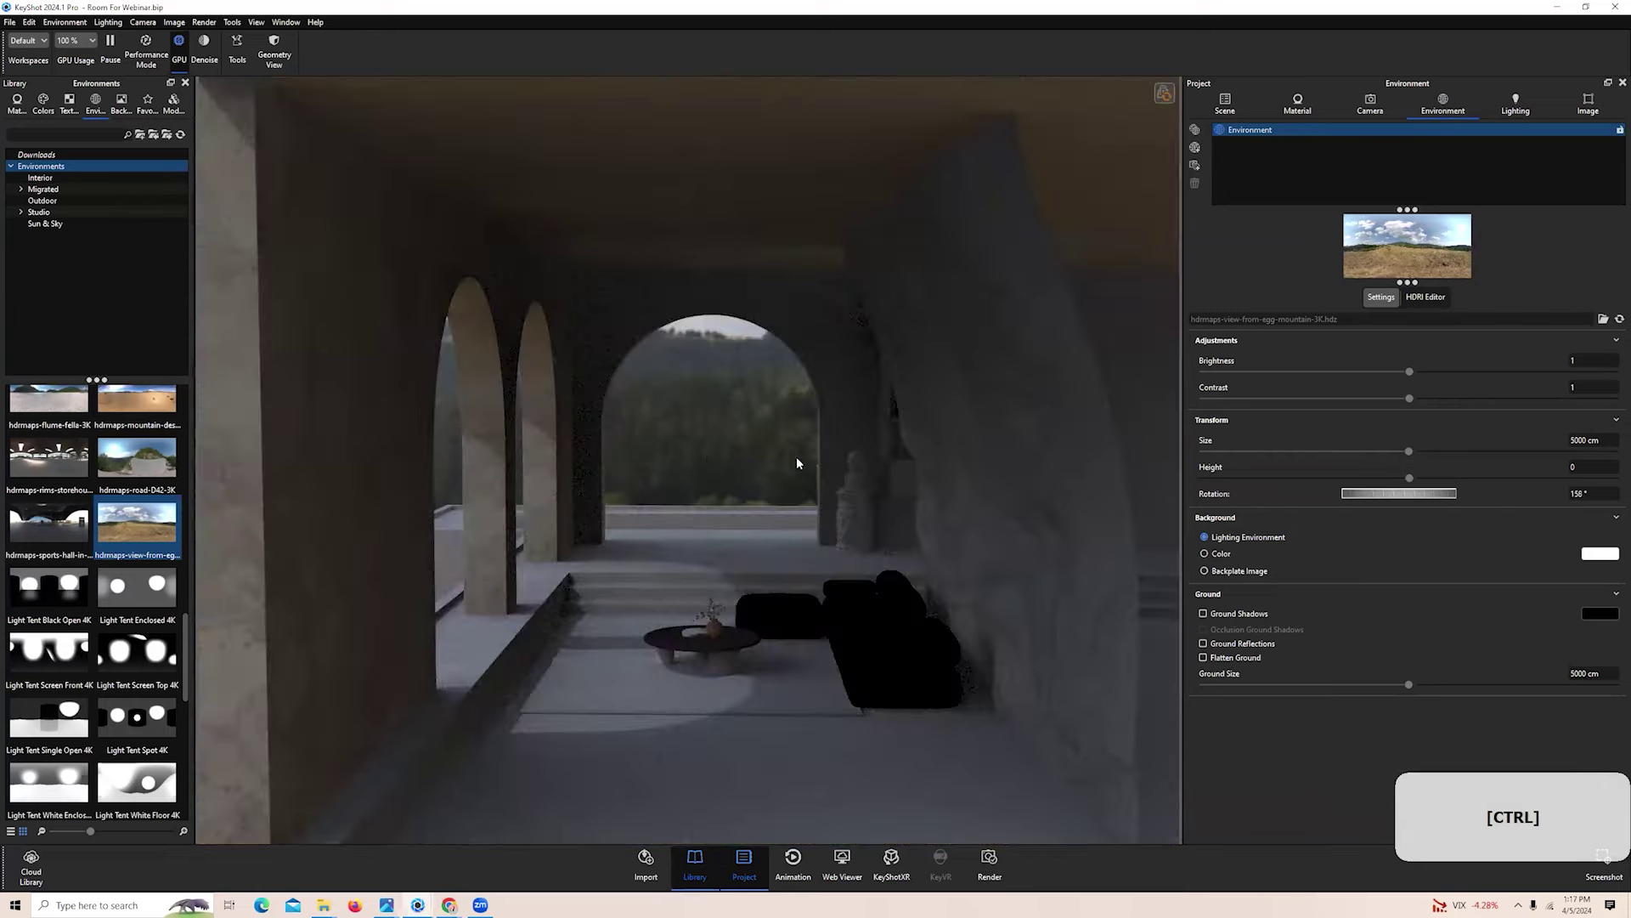
ctrl+drag(797, 457, 646, 535)
scroll(425, 502, down, 10)
Tilt the environment's background image to -17° in the HDRI Editor
click(1433, 298)
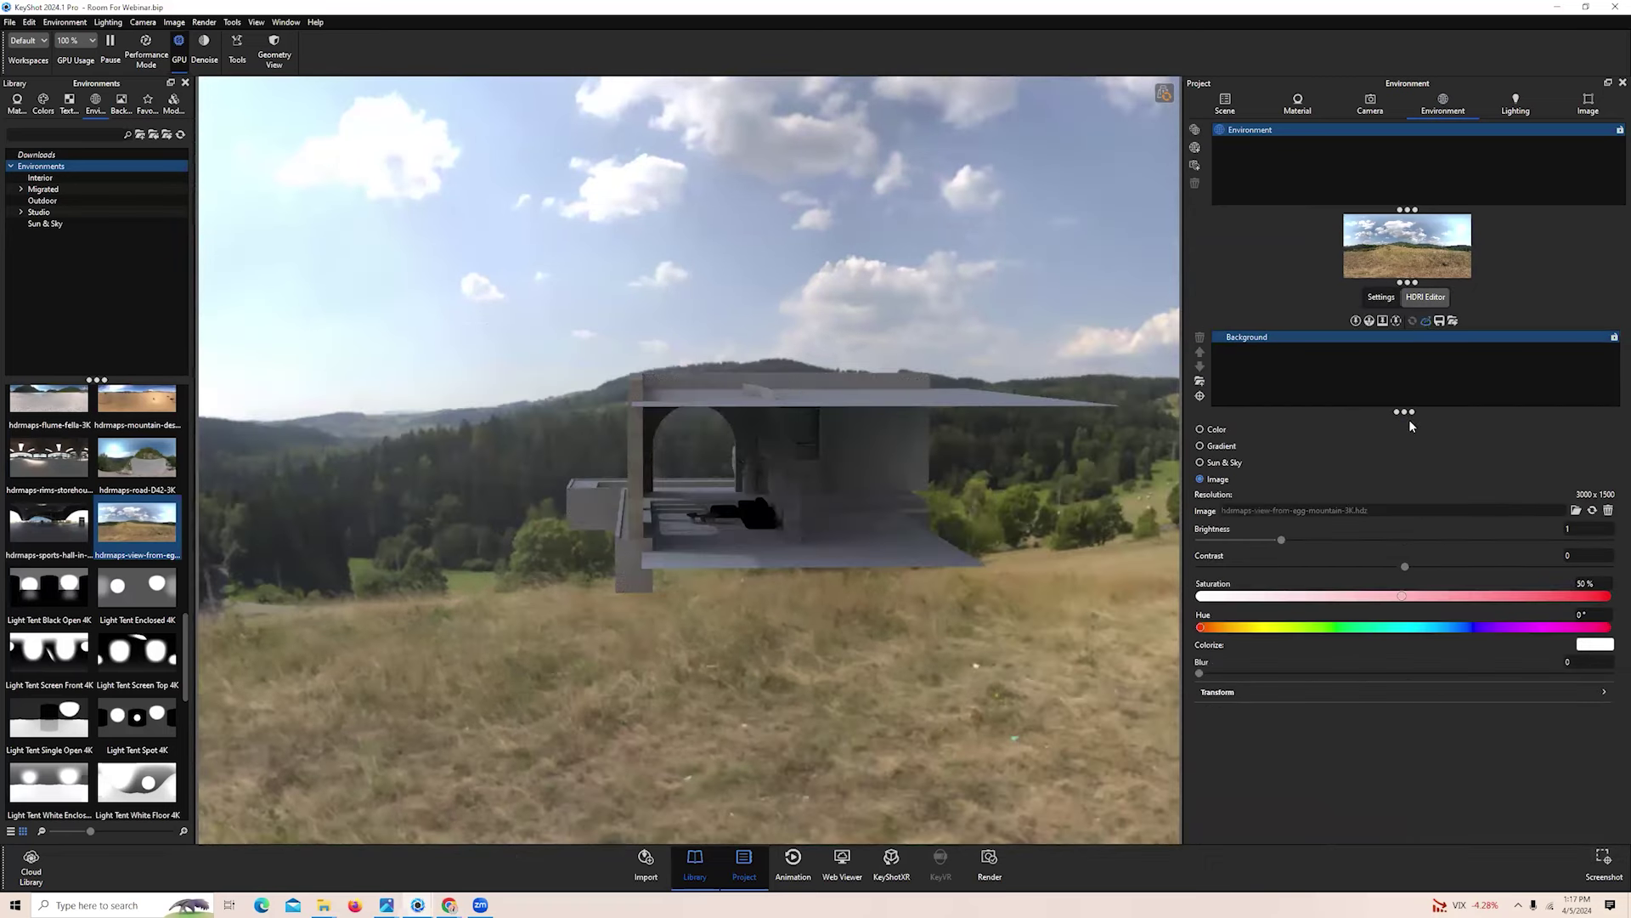
click(1322, 692)
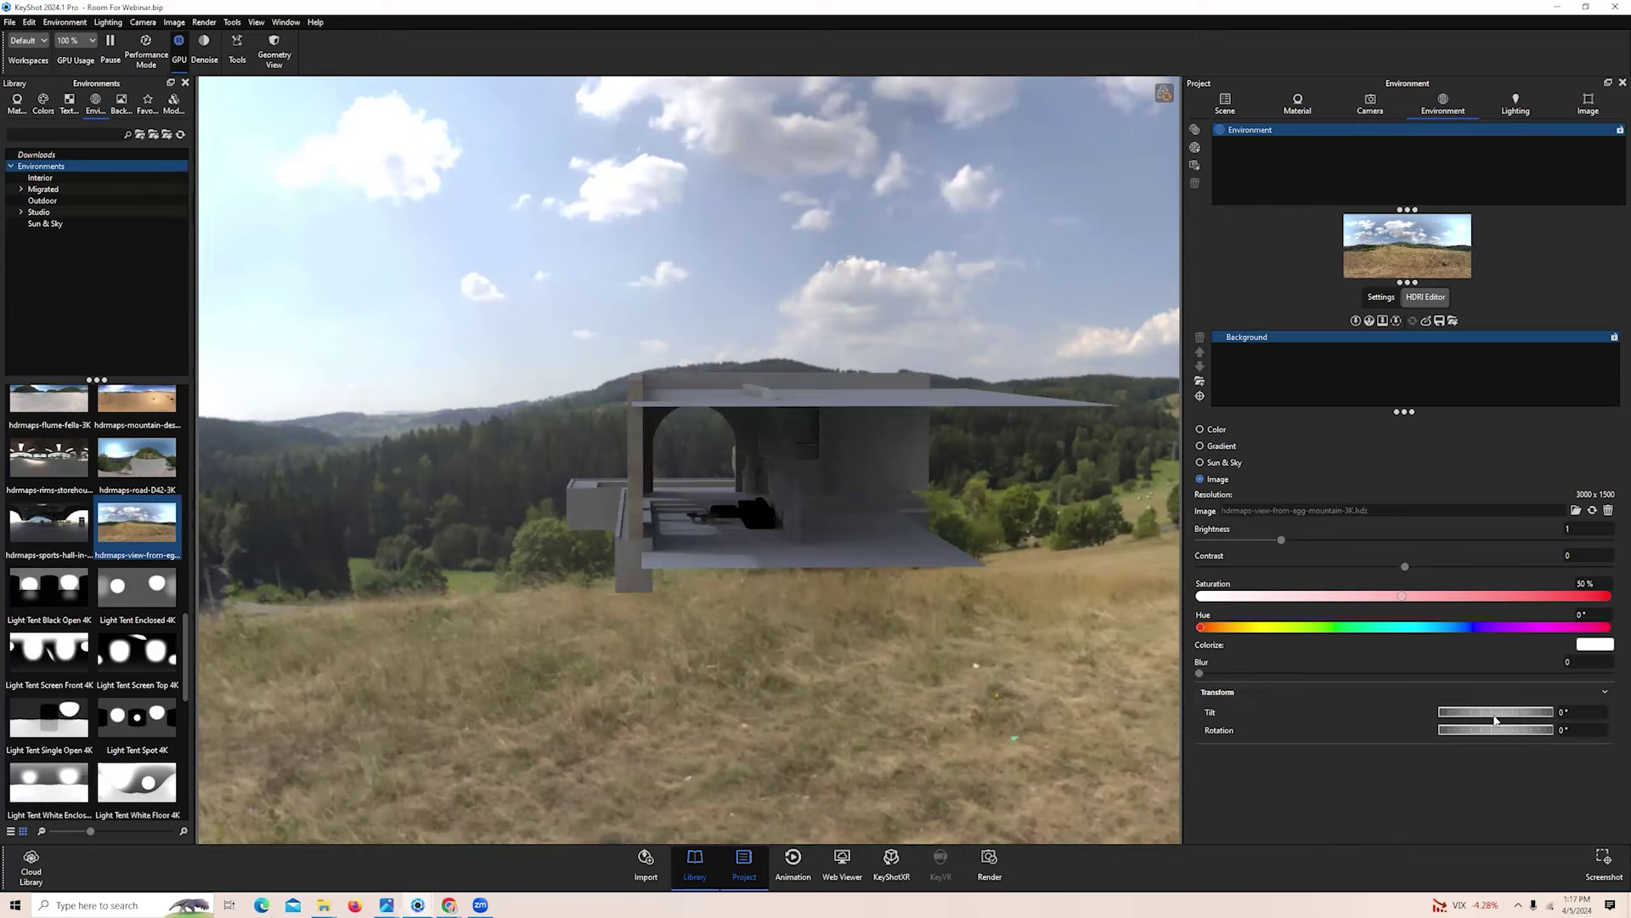
mouse_move(1518, 714)
mouse_down()
mouse_move(1474, 714)
mouse_move(1494, 714)
mouse_up()
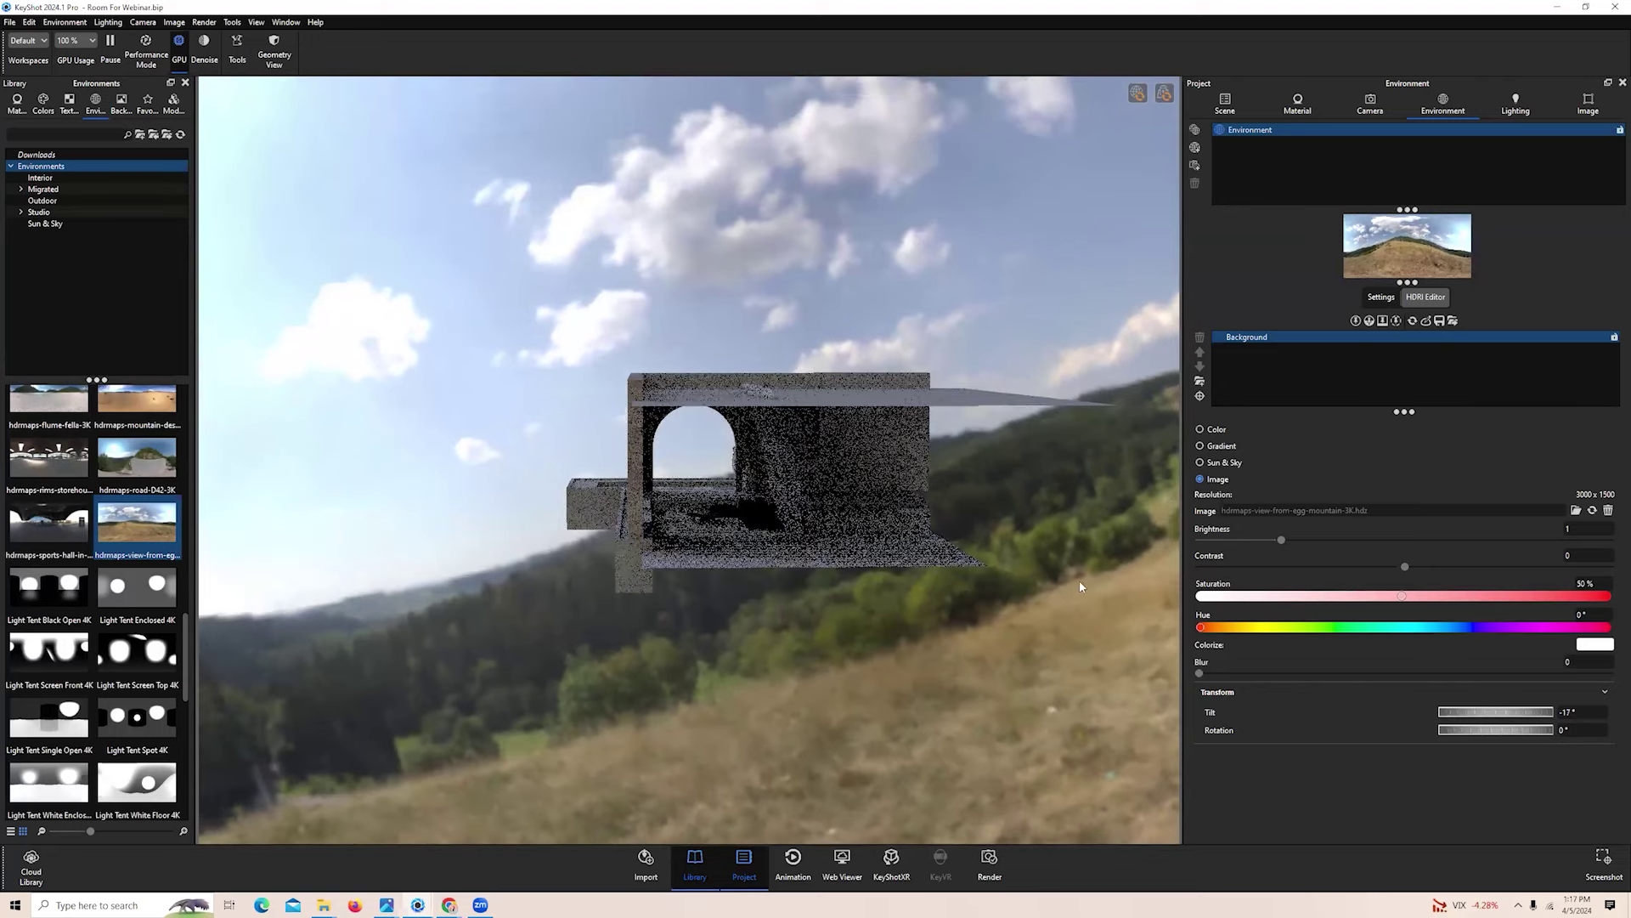
Set the background image's brightness to 1.5, judging the light from inside the lounge
drag(886, 630, 680, 687)
scroll(680, 687, up, 8)
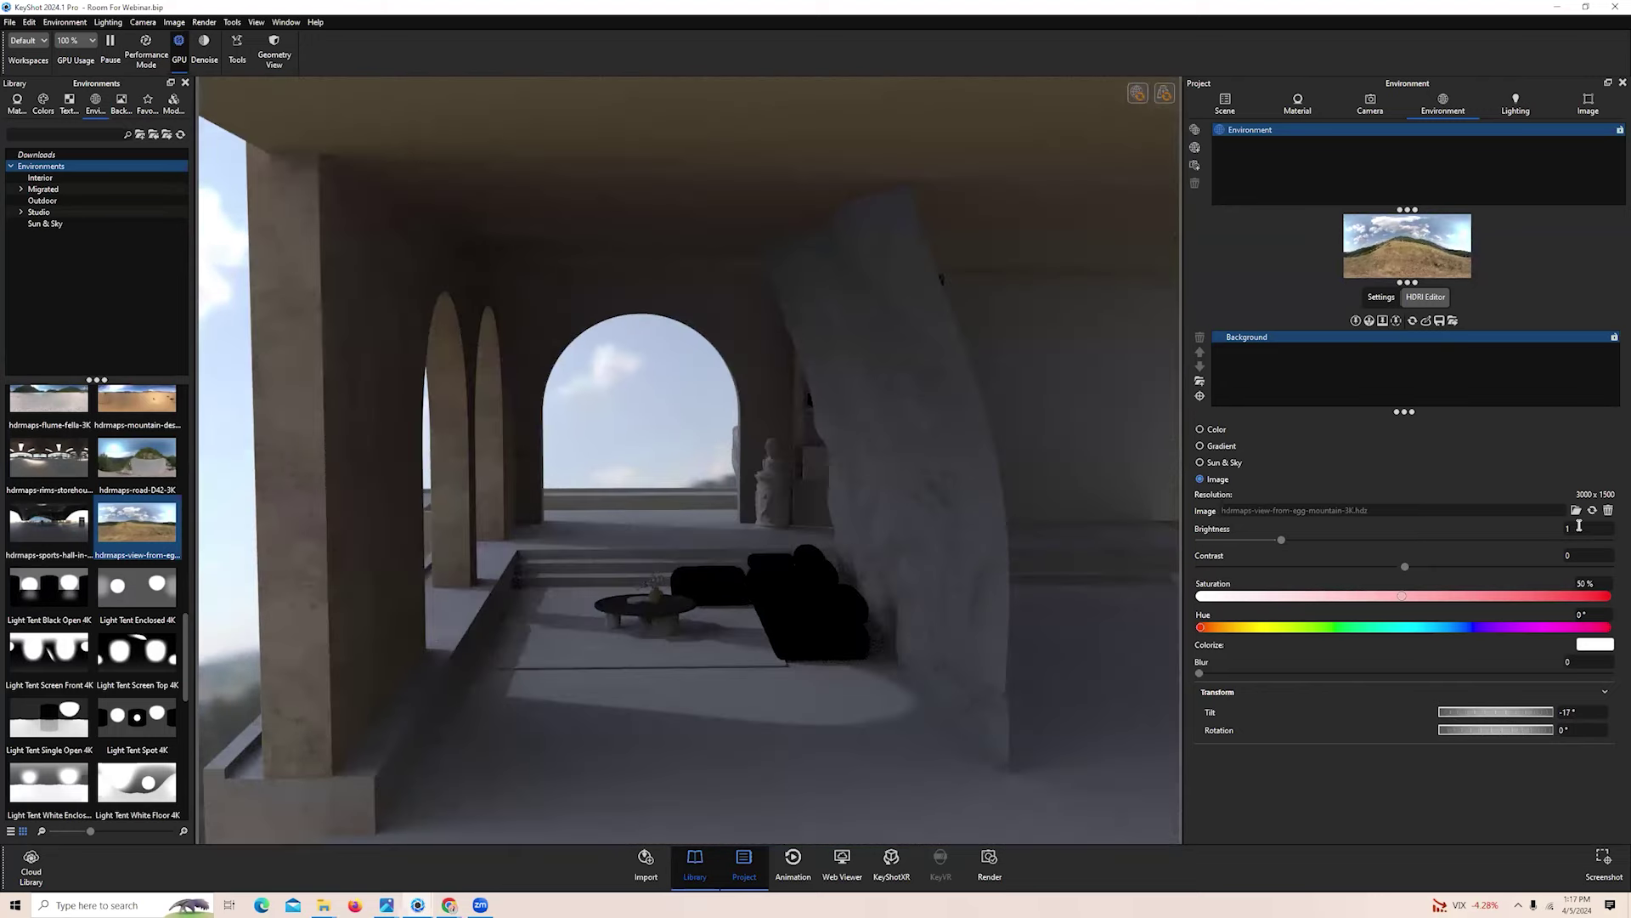
click(1579, 525)
text(.5)
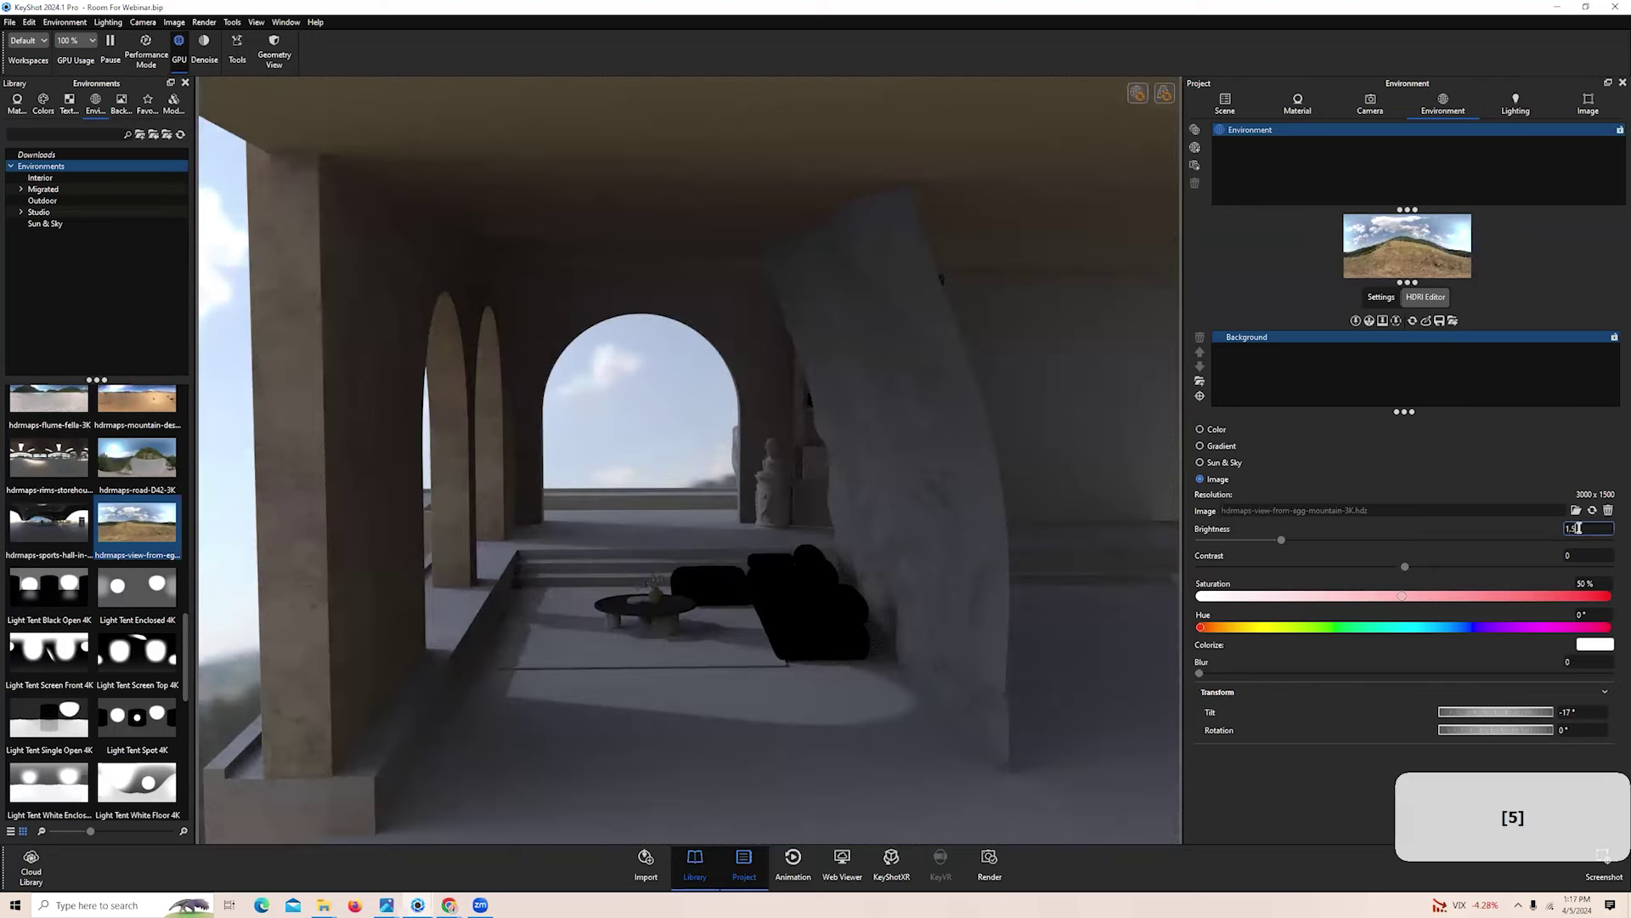
key(Return)
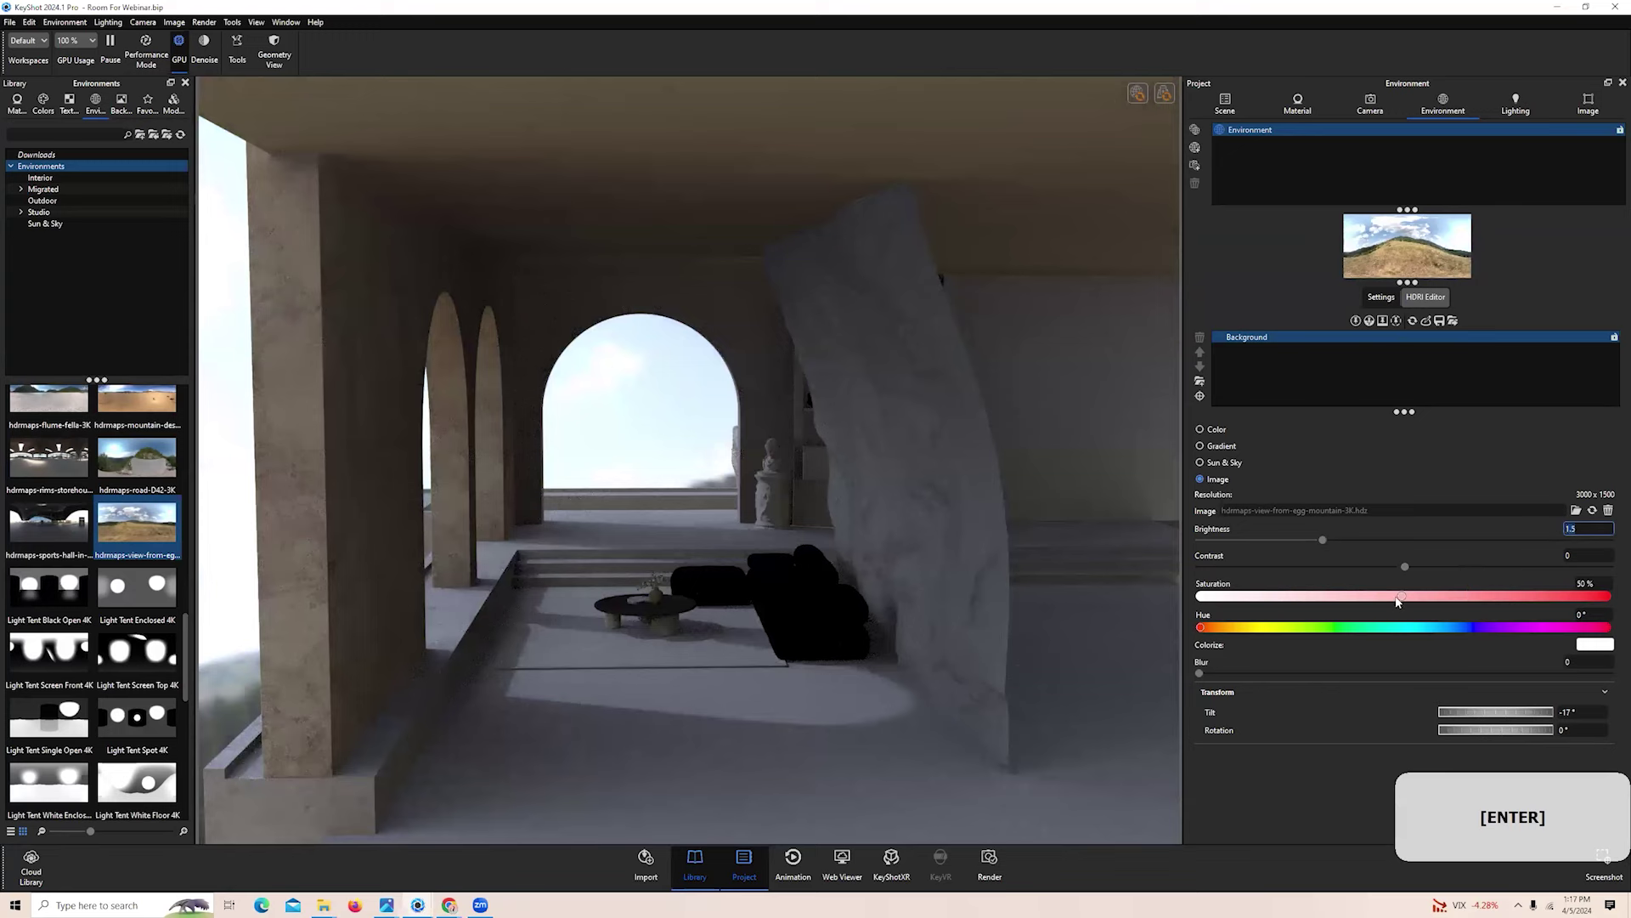
Compare the background image's saturation at about 13%, 100% and 50%, and leave it at 10%
drag(1398, 600, 1275, 605)
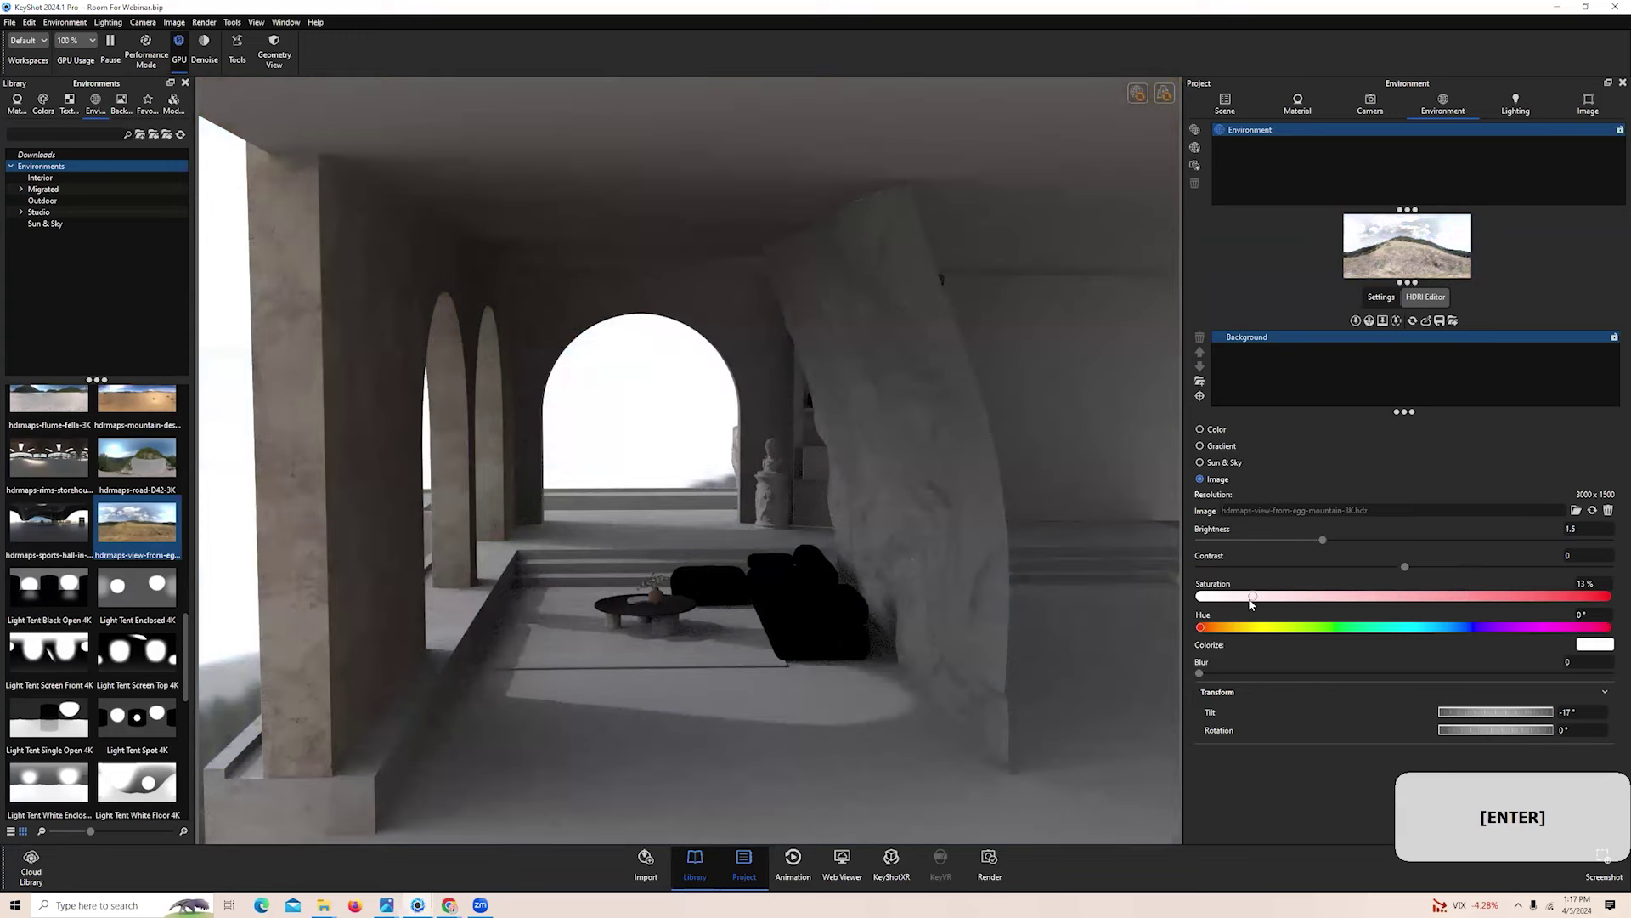
click(1584, 583)
text(100)
key(Return)
text(50)
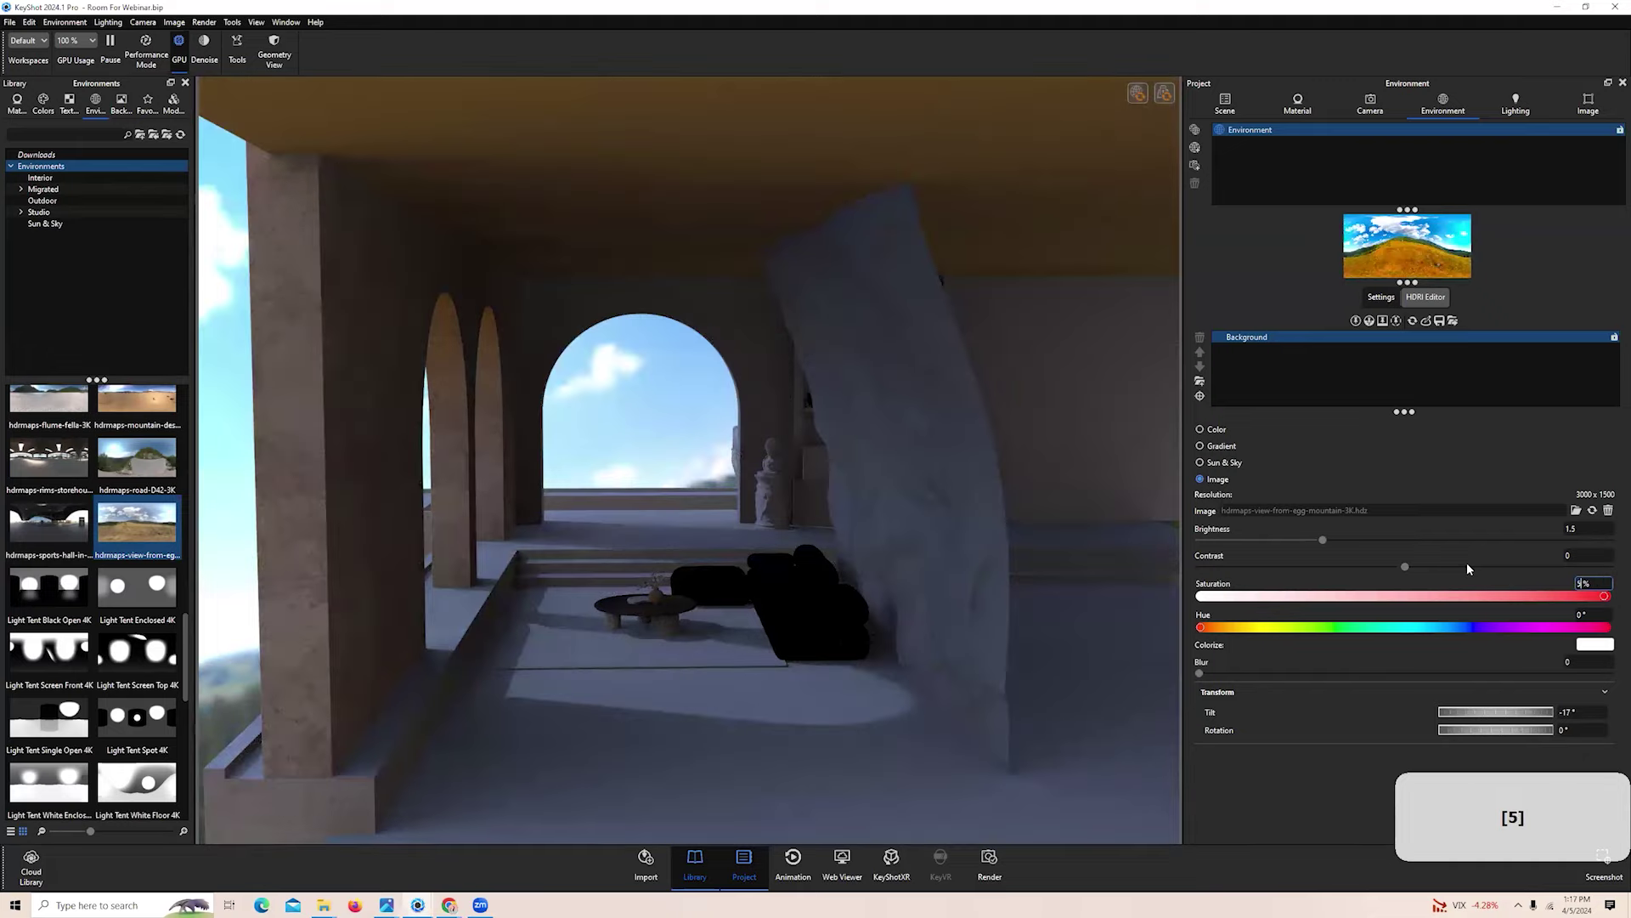
key(Return)
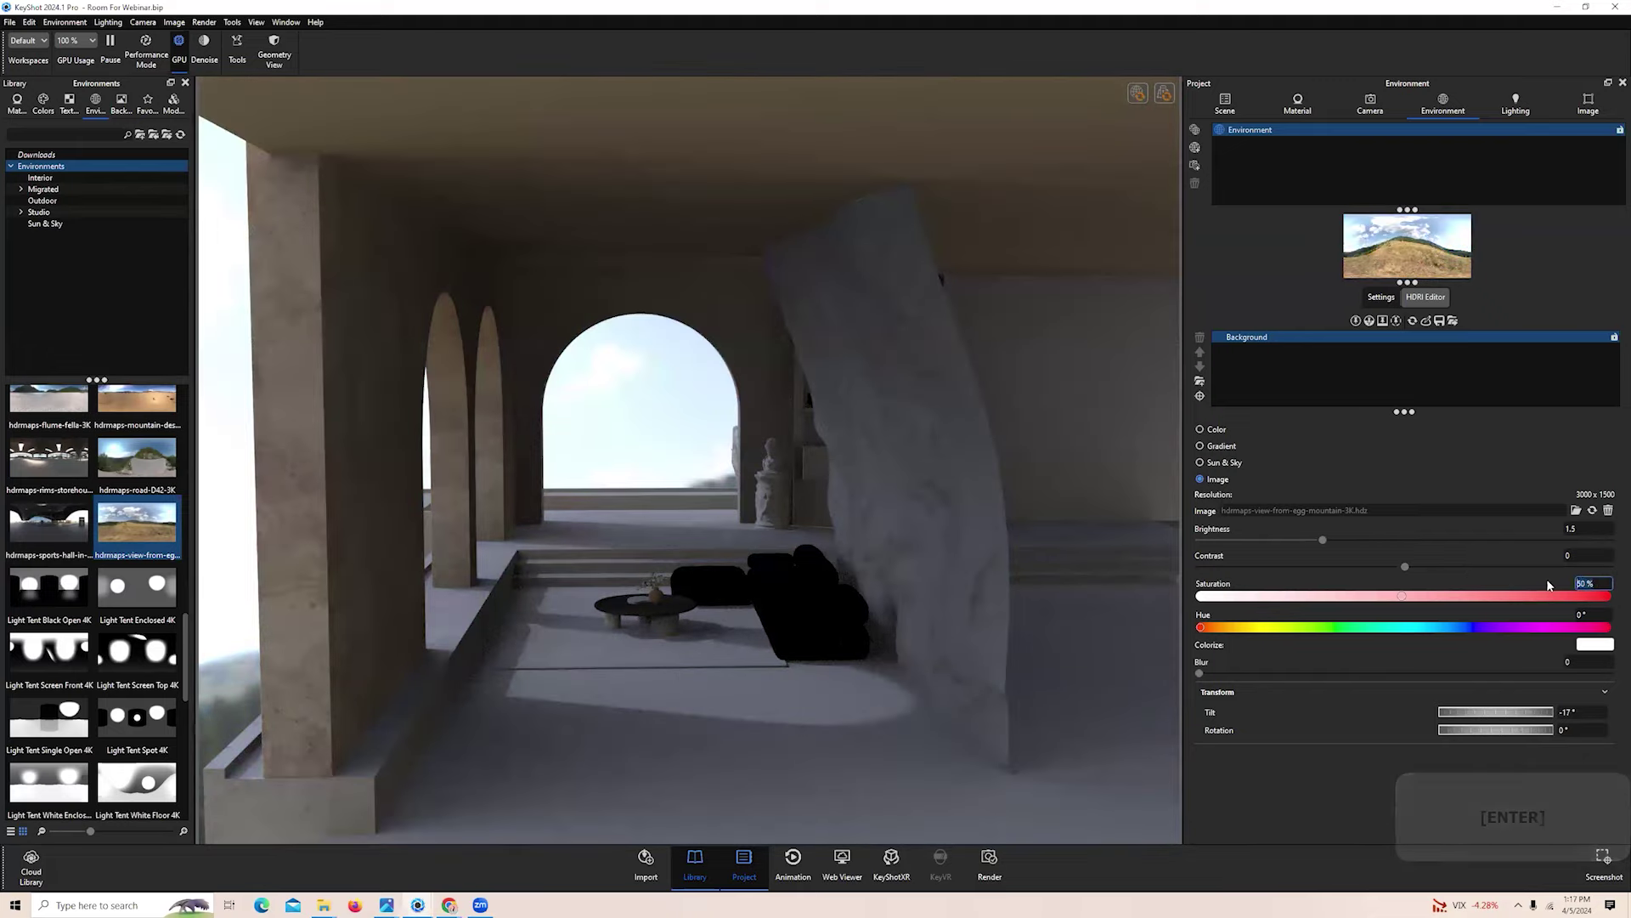
text(10)
key(Return)
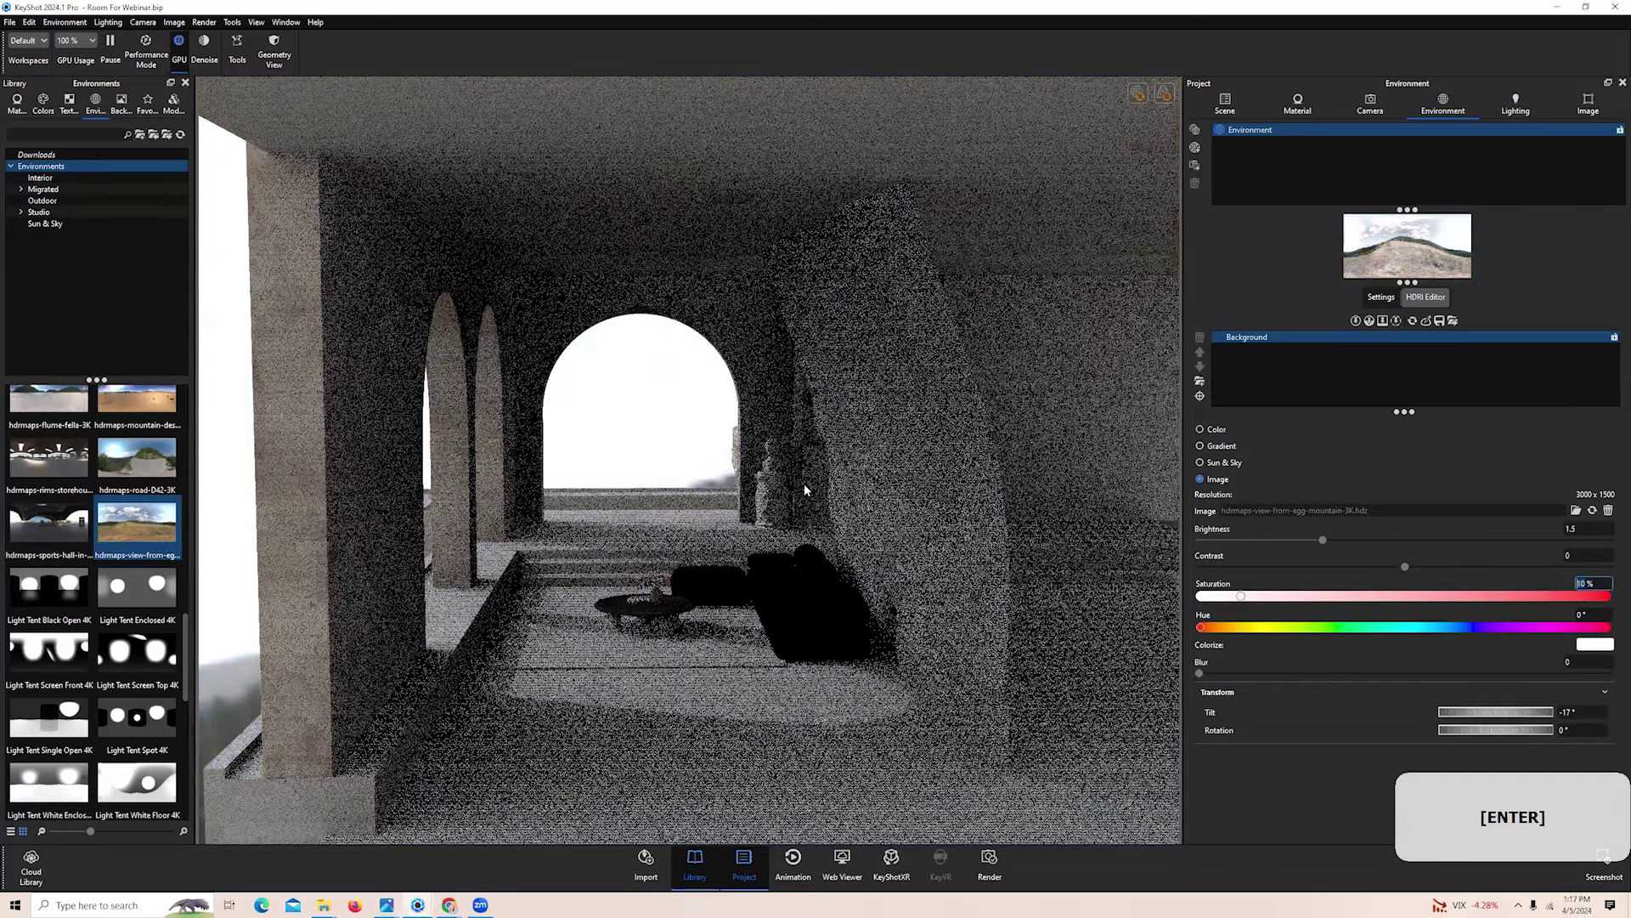
Return the view to the saved Camera 1
middle_drag(588, 561, 650, 505)
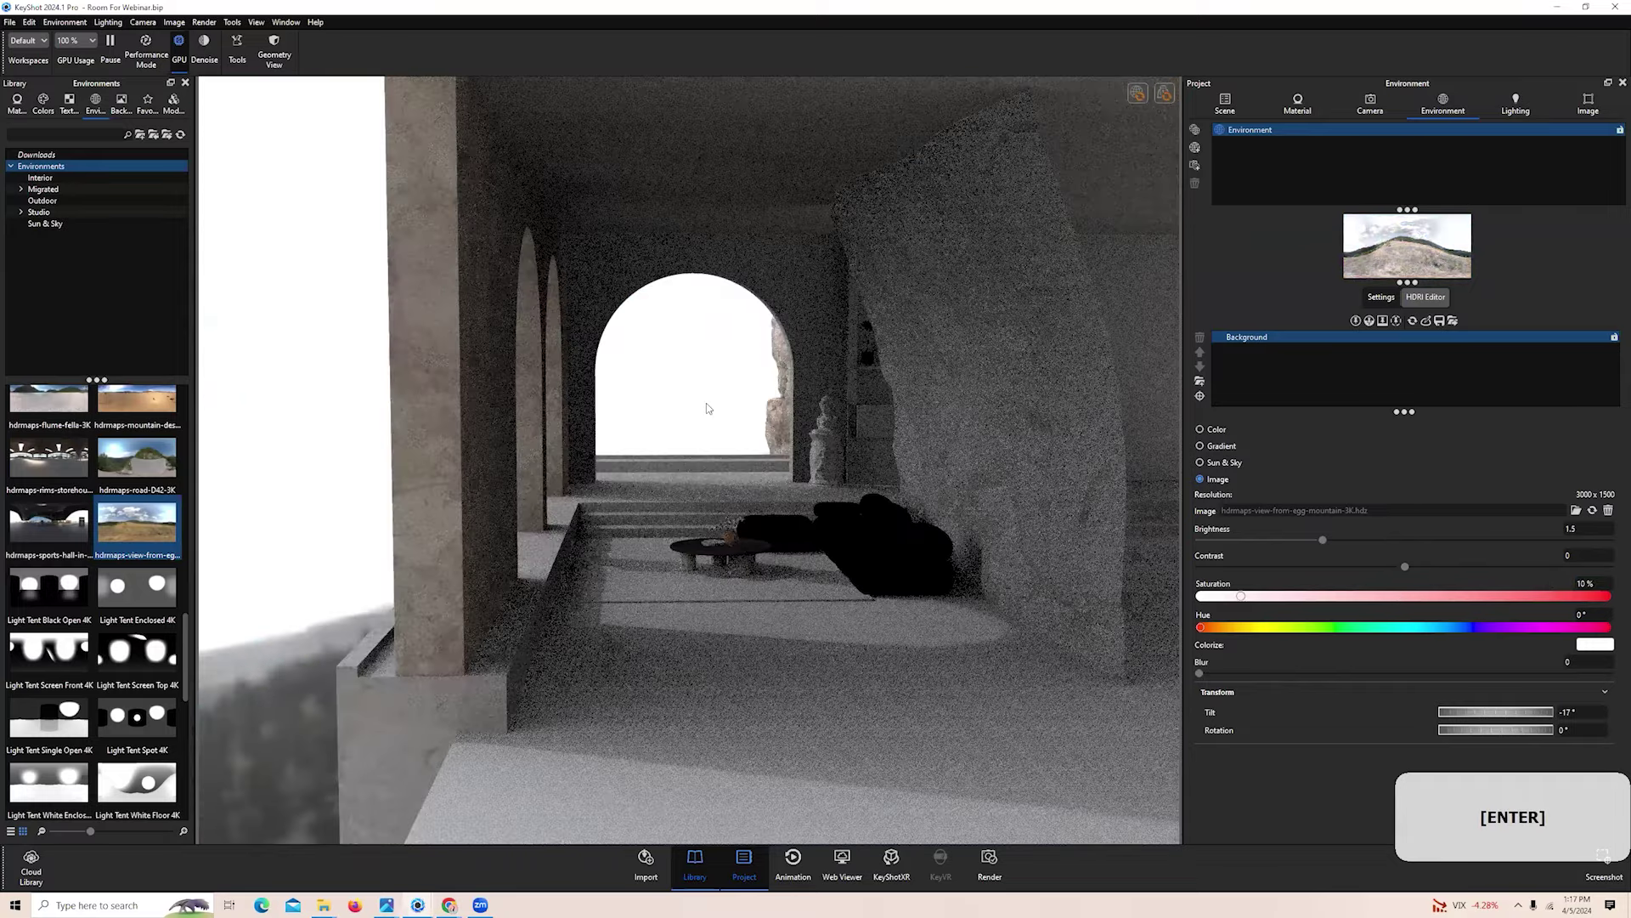
scroll(706, 403, up, 5)
click(1371, 103)
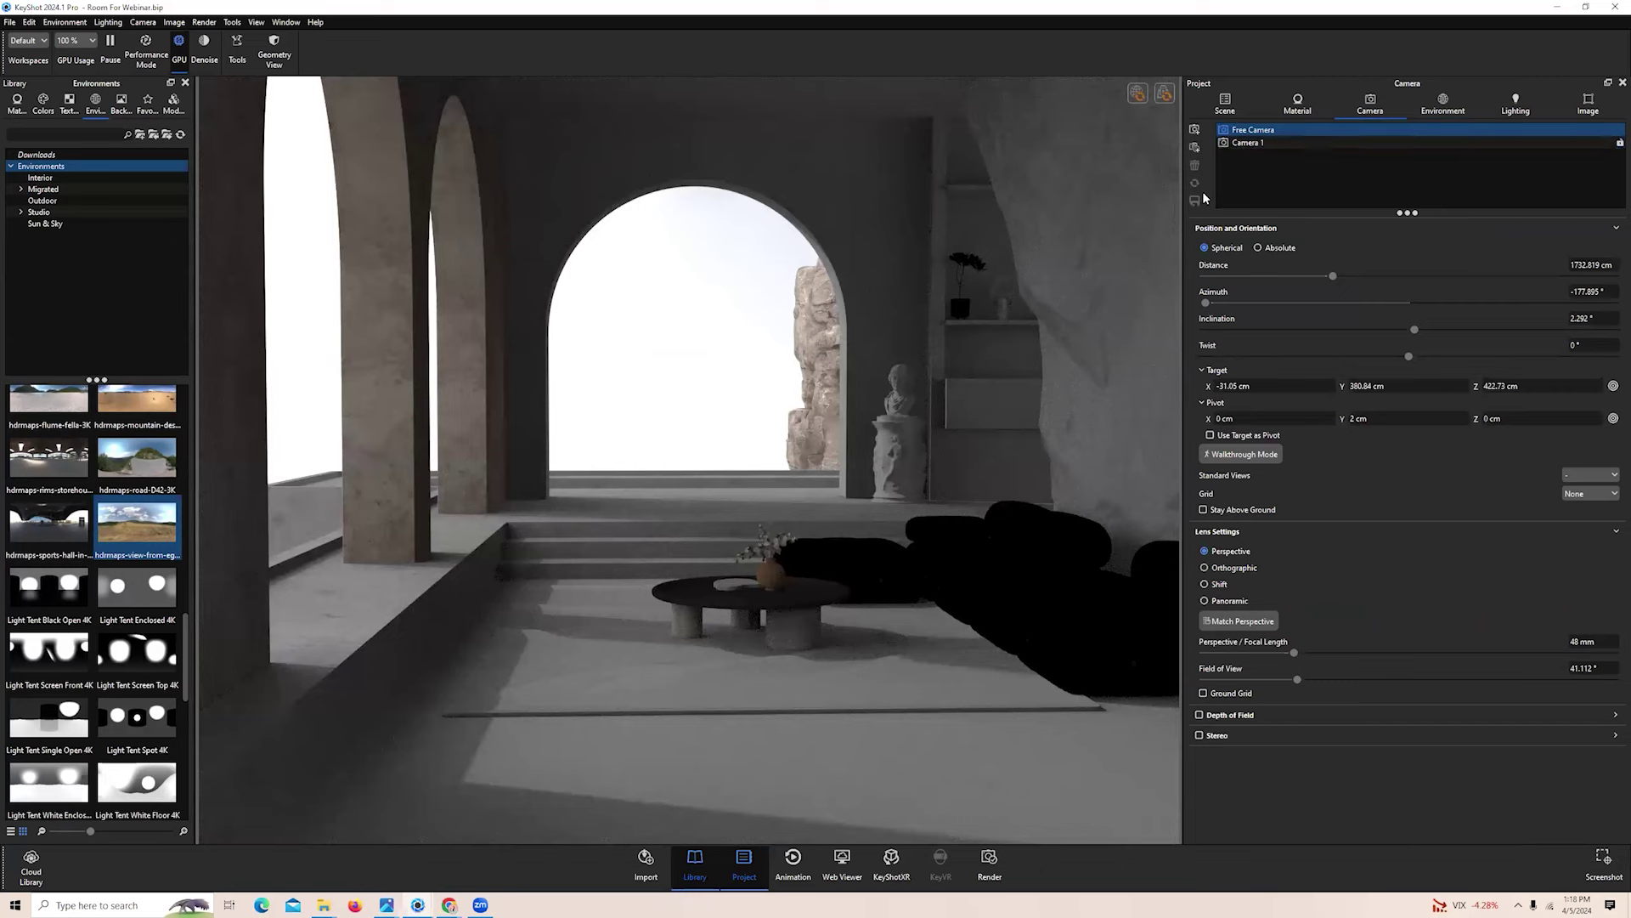
click(1247, 143)
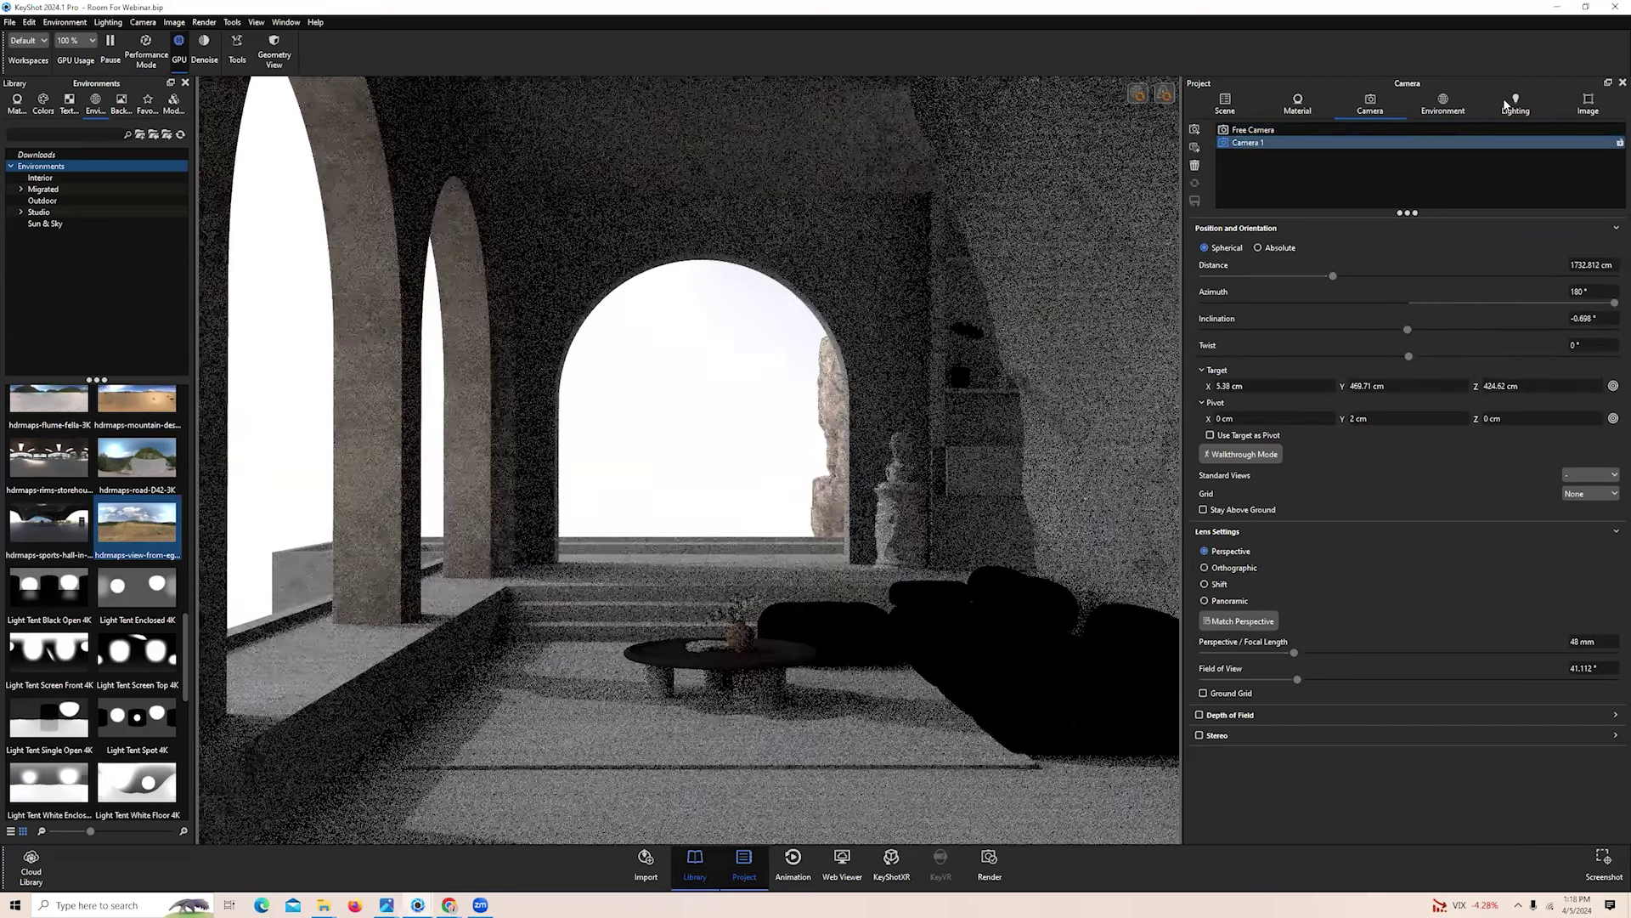
Apply the Interior lighting preset, comparing it with the Basic preset
click(1515, 104)
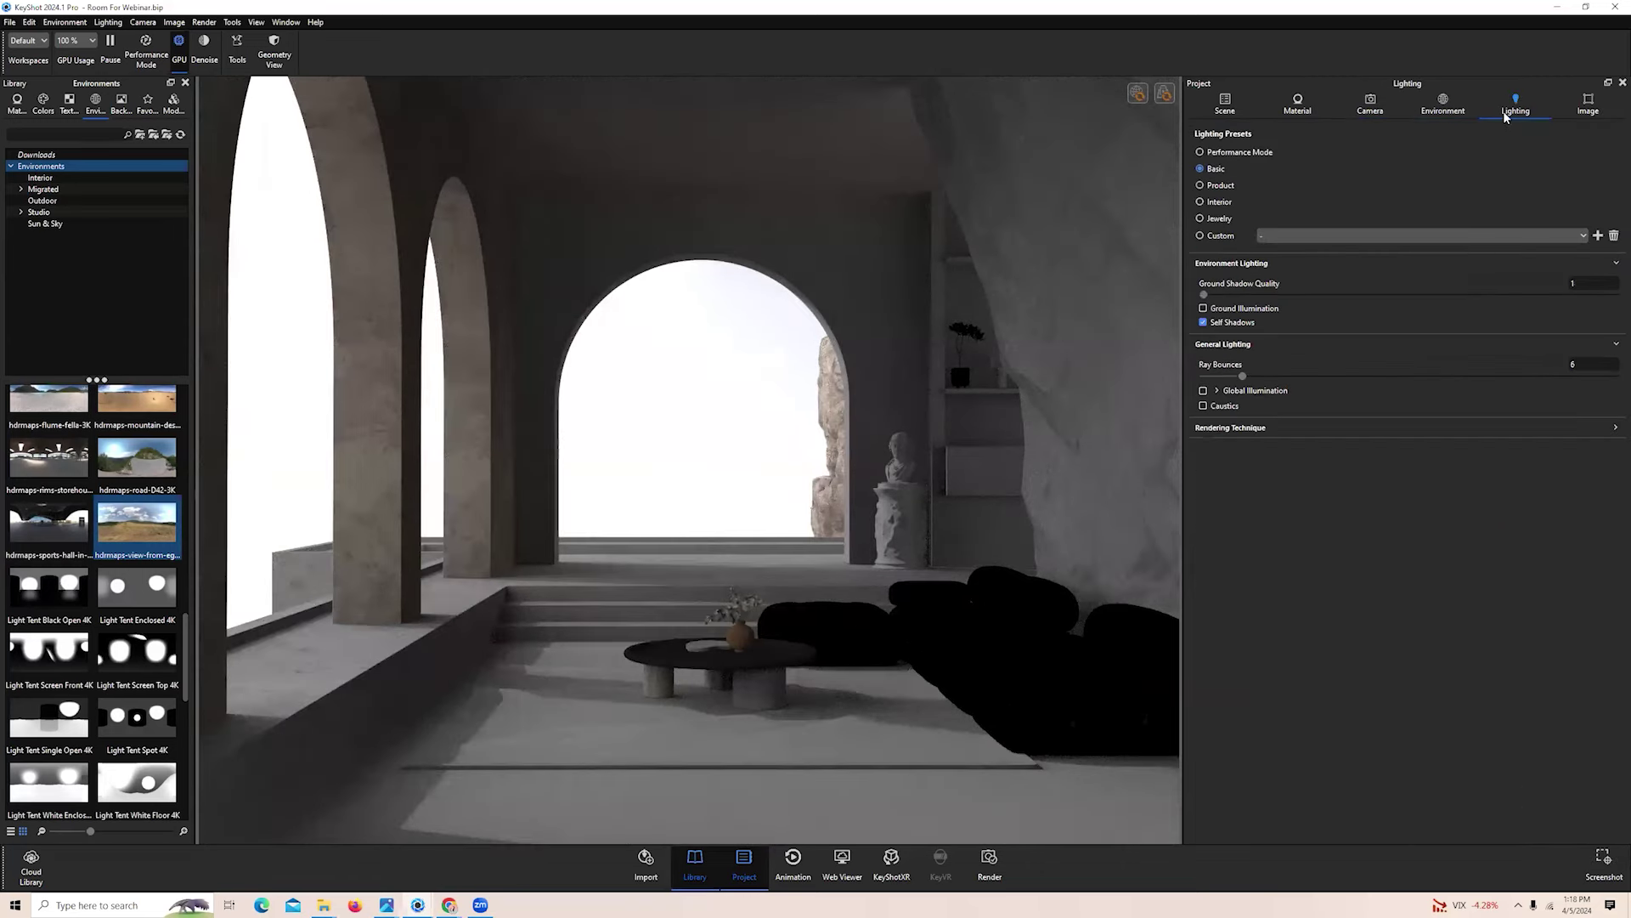
click(1220, 203)
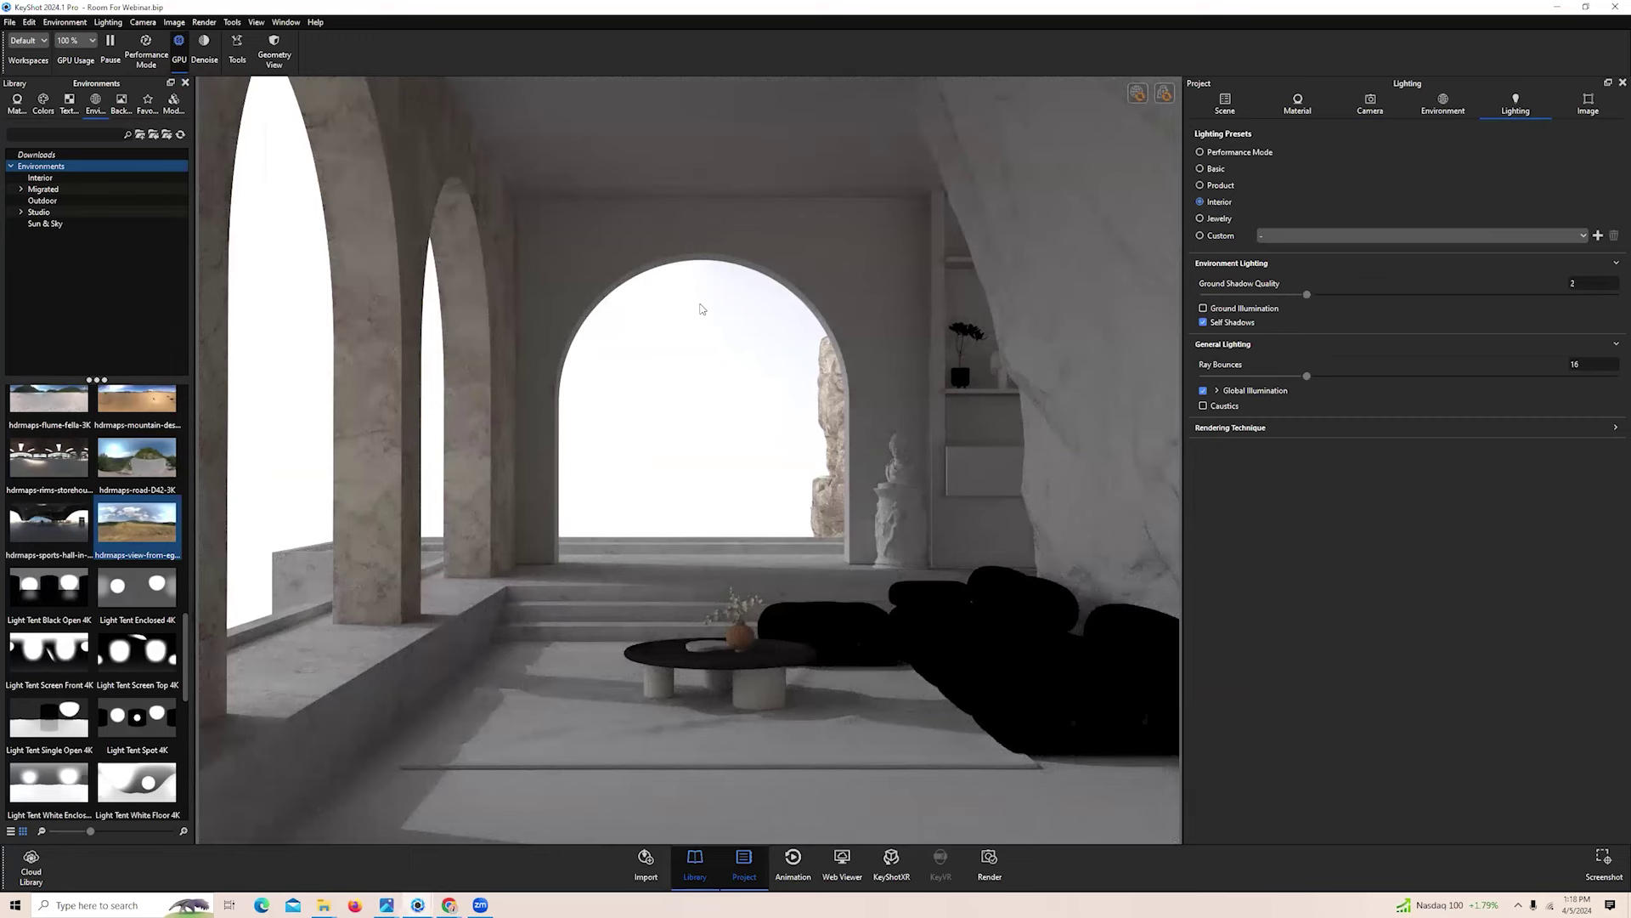
click(1206, 172)
click(1205, 202)
Switch the image style to Photographic and set its tone mapping exposure to 1 EV
click(1590, 108)
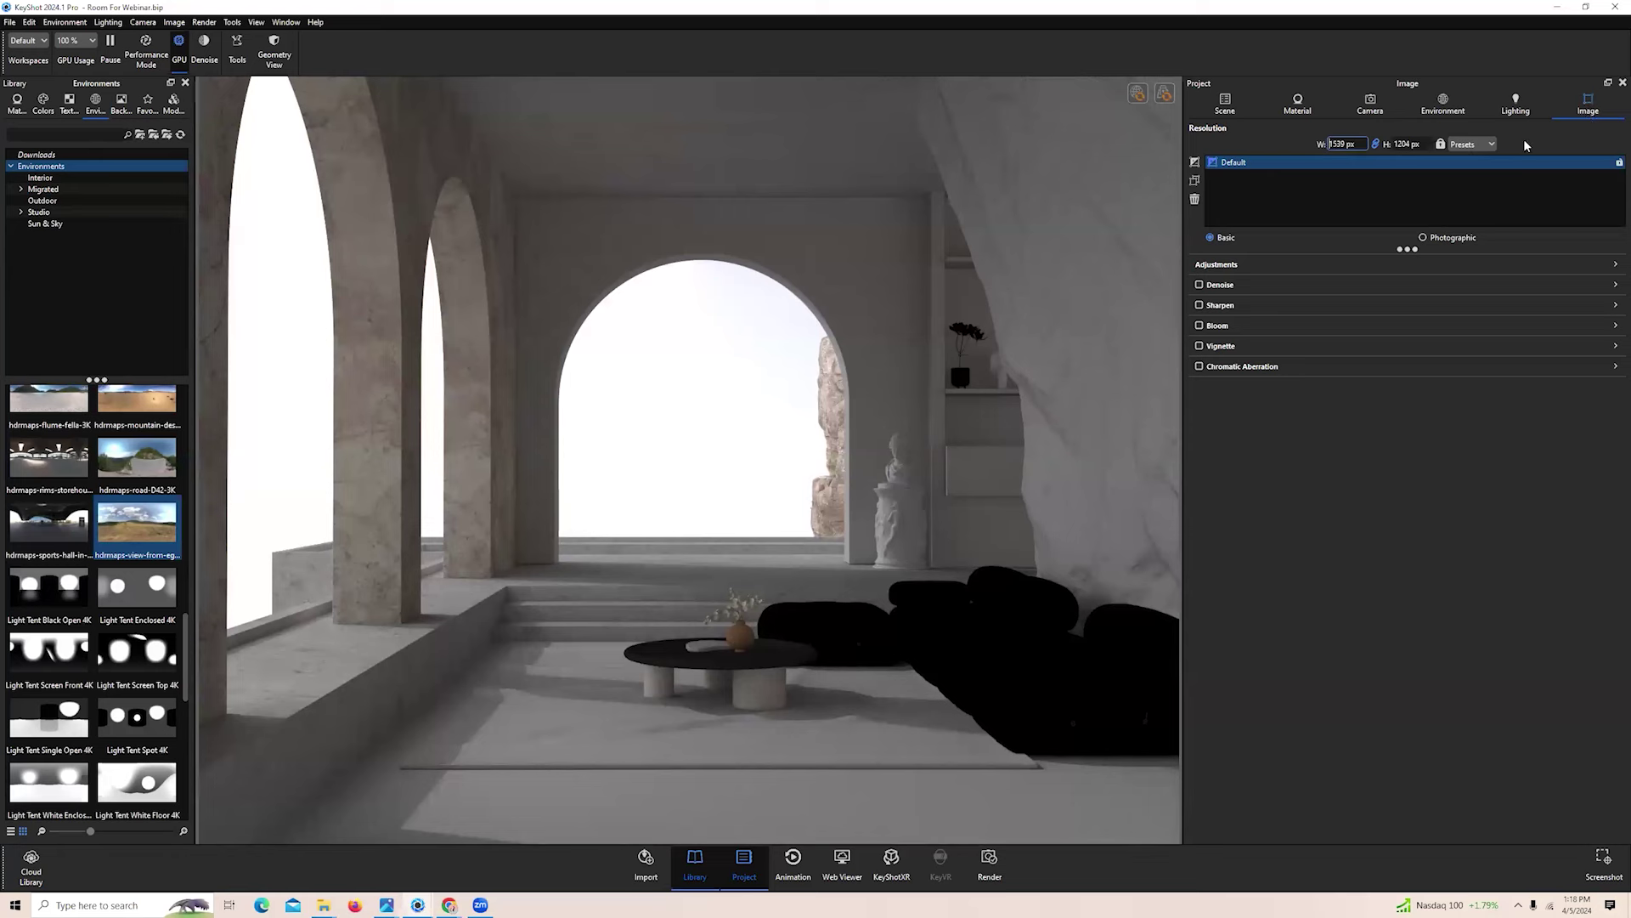
click(1447, 239)
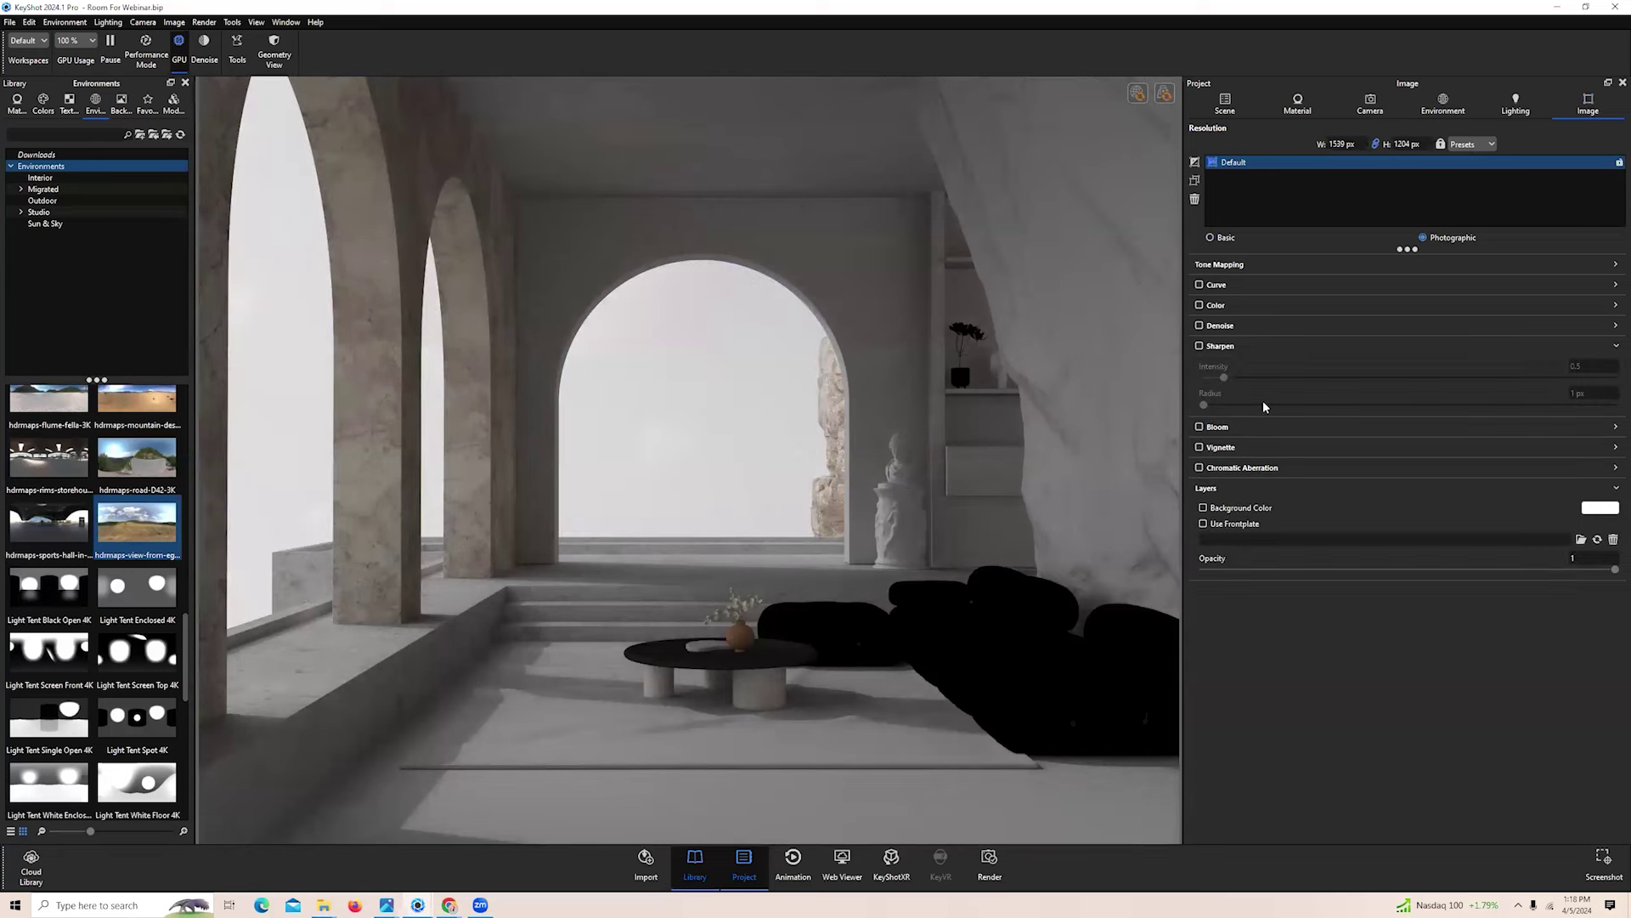
click(1477, 266)
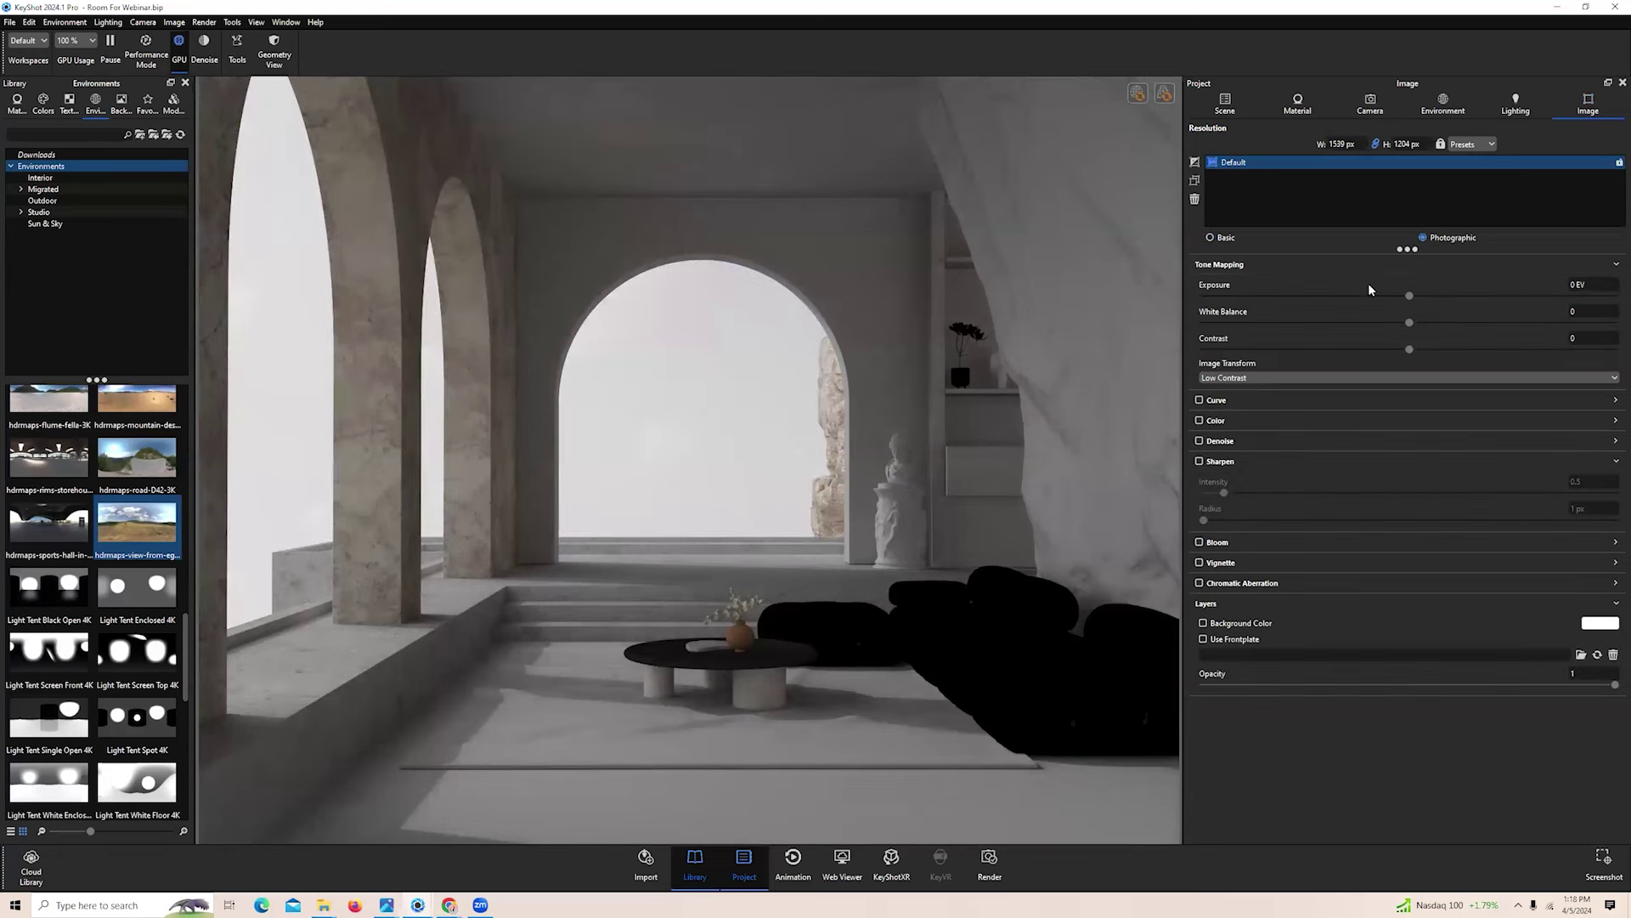
click(1598, 284)
text(1)
key(Return)
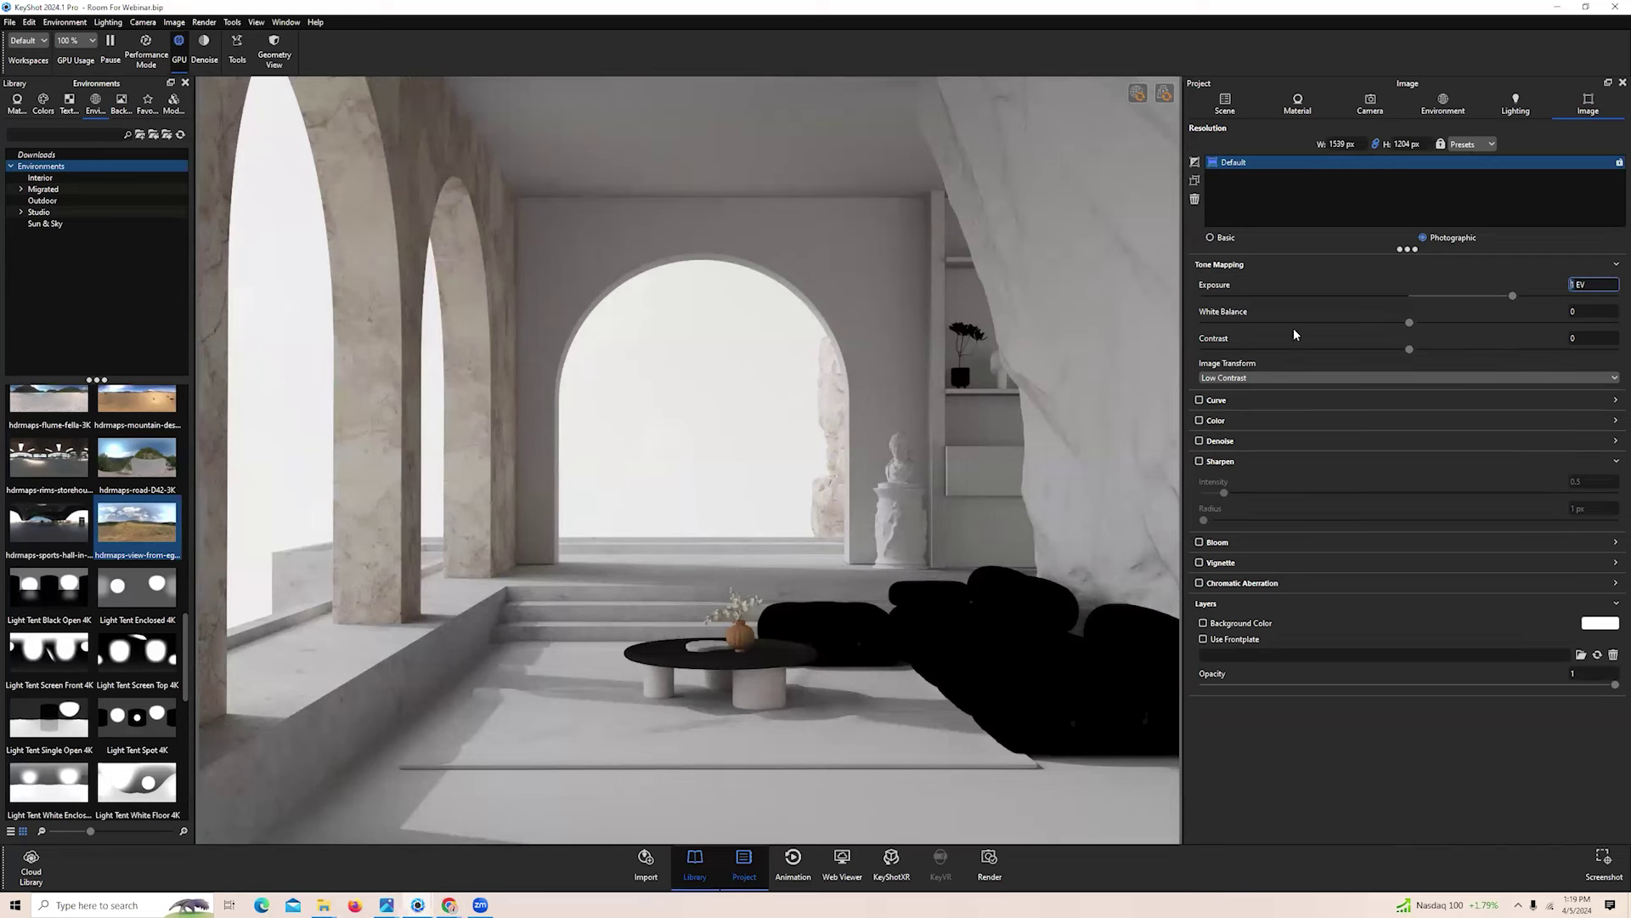
Try stronger tone mapping contrast values, including 0.2, and leave the contrast at 0.1
double_click(1595, 287)
click(1593, 340)
text(.4)
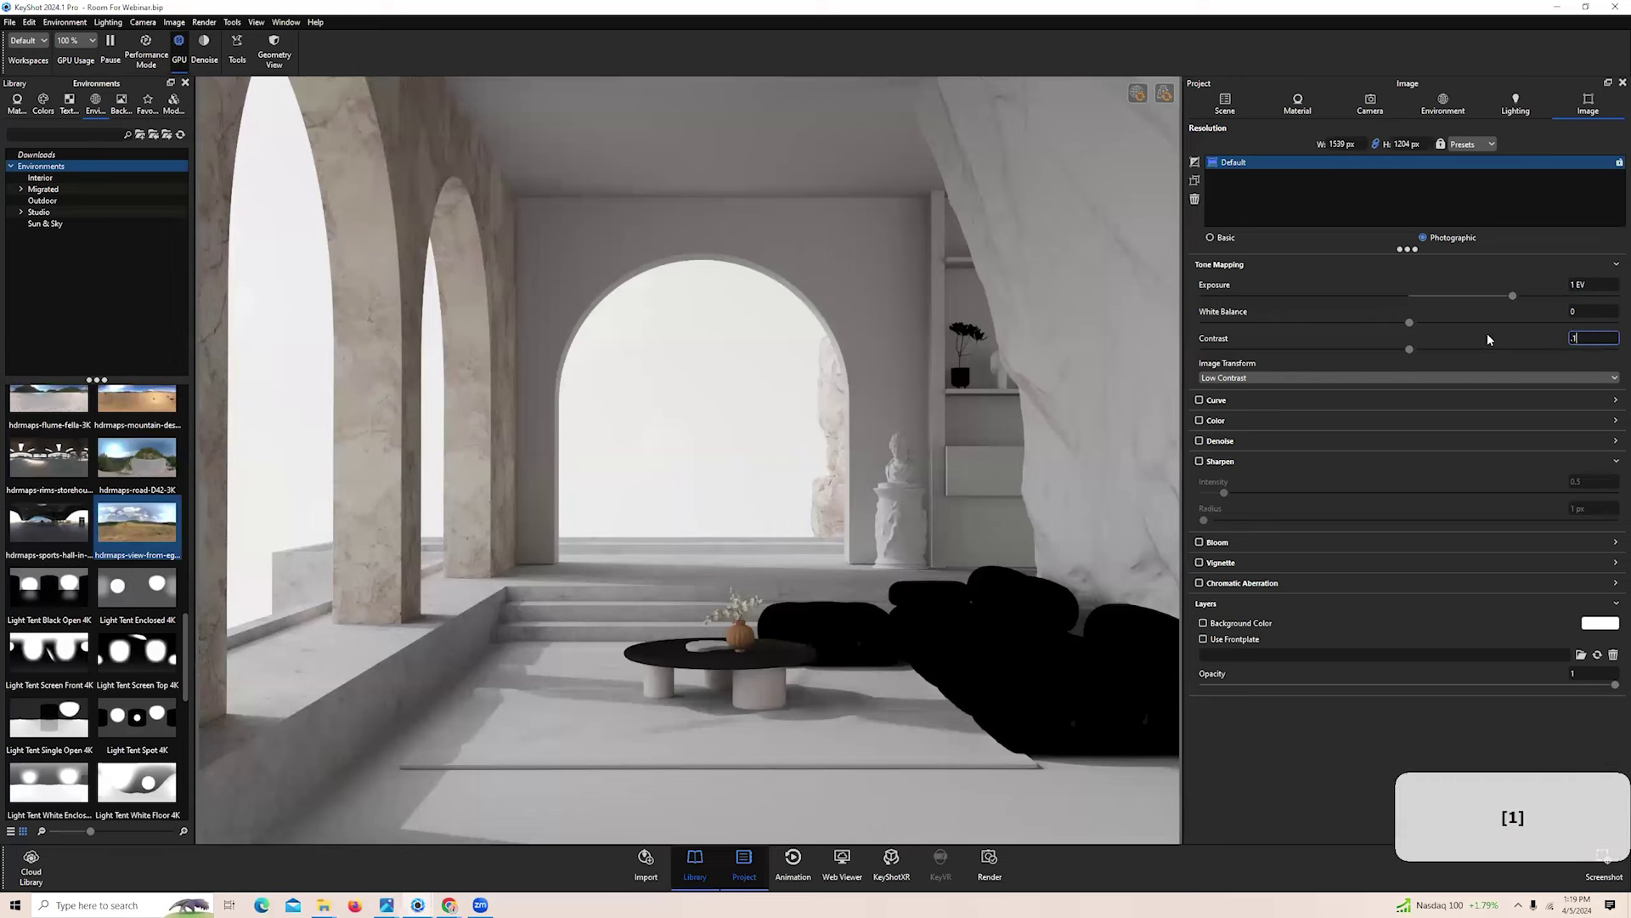
key(Return)
text(.2)
key(Return)
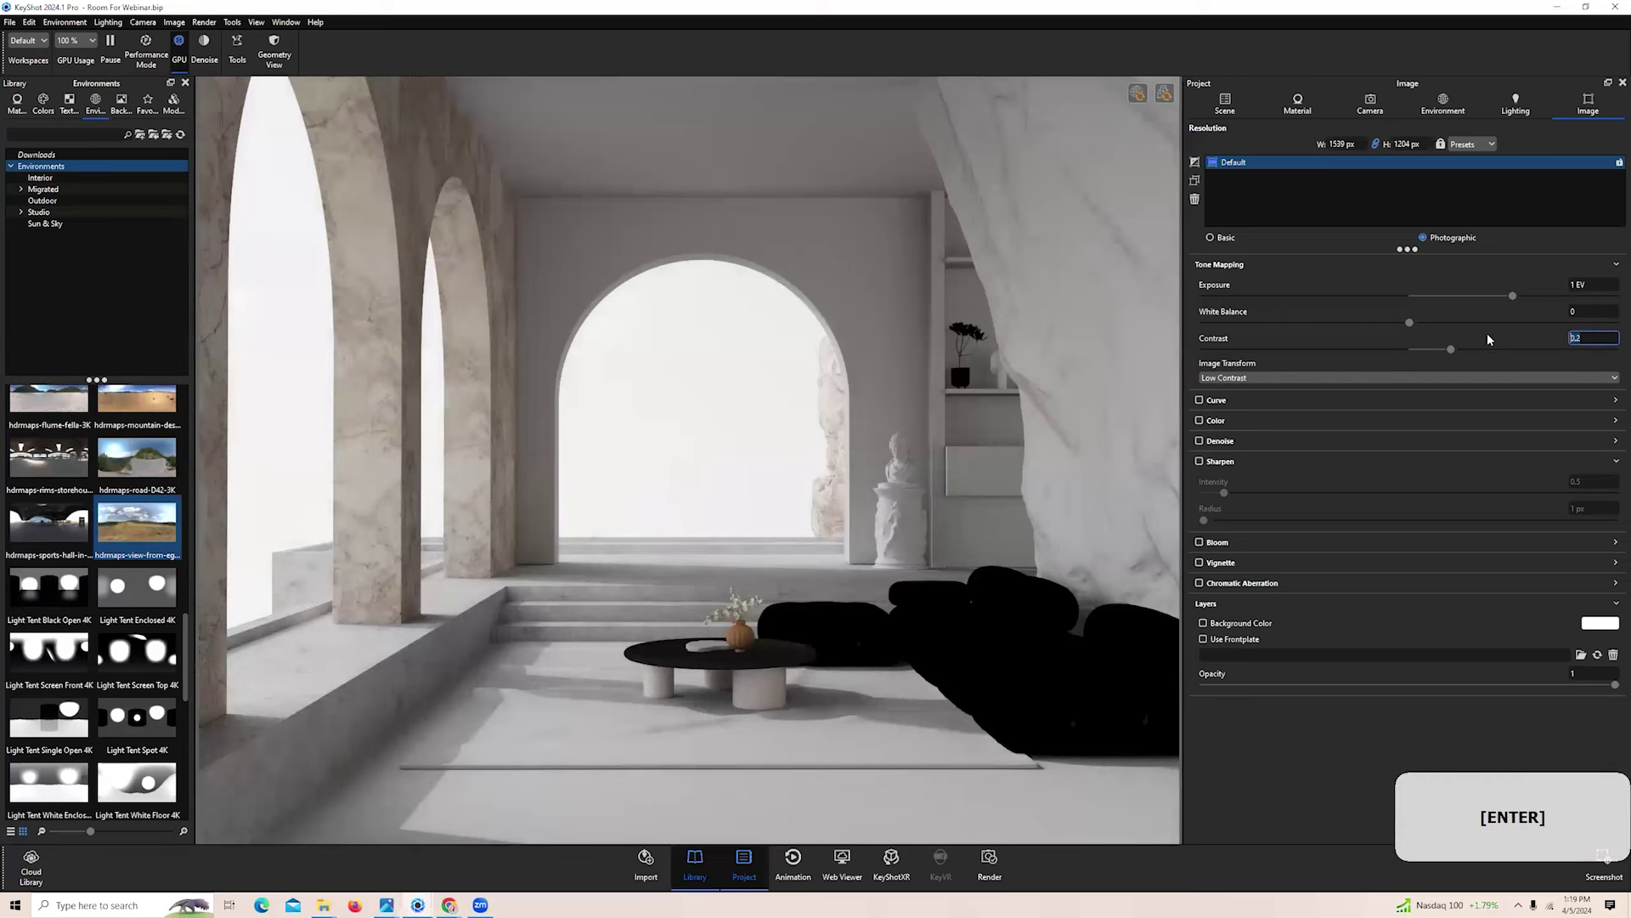
text(.1)
key(Return)
Compare the High Contrast image transform with Low Contrast, and return it to Low Contrast
click(1353, 377)
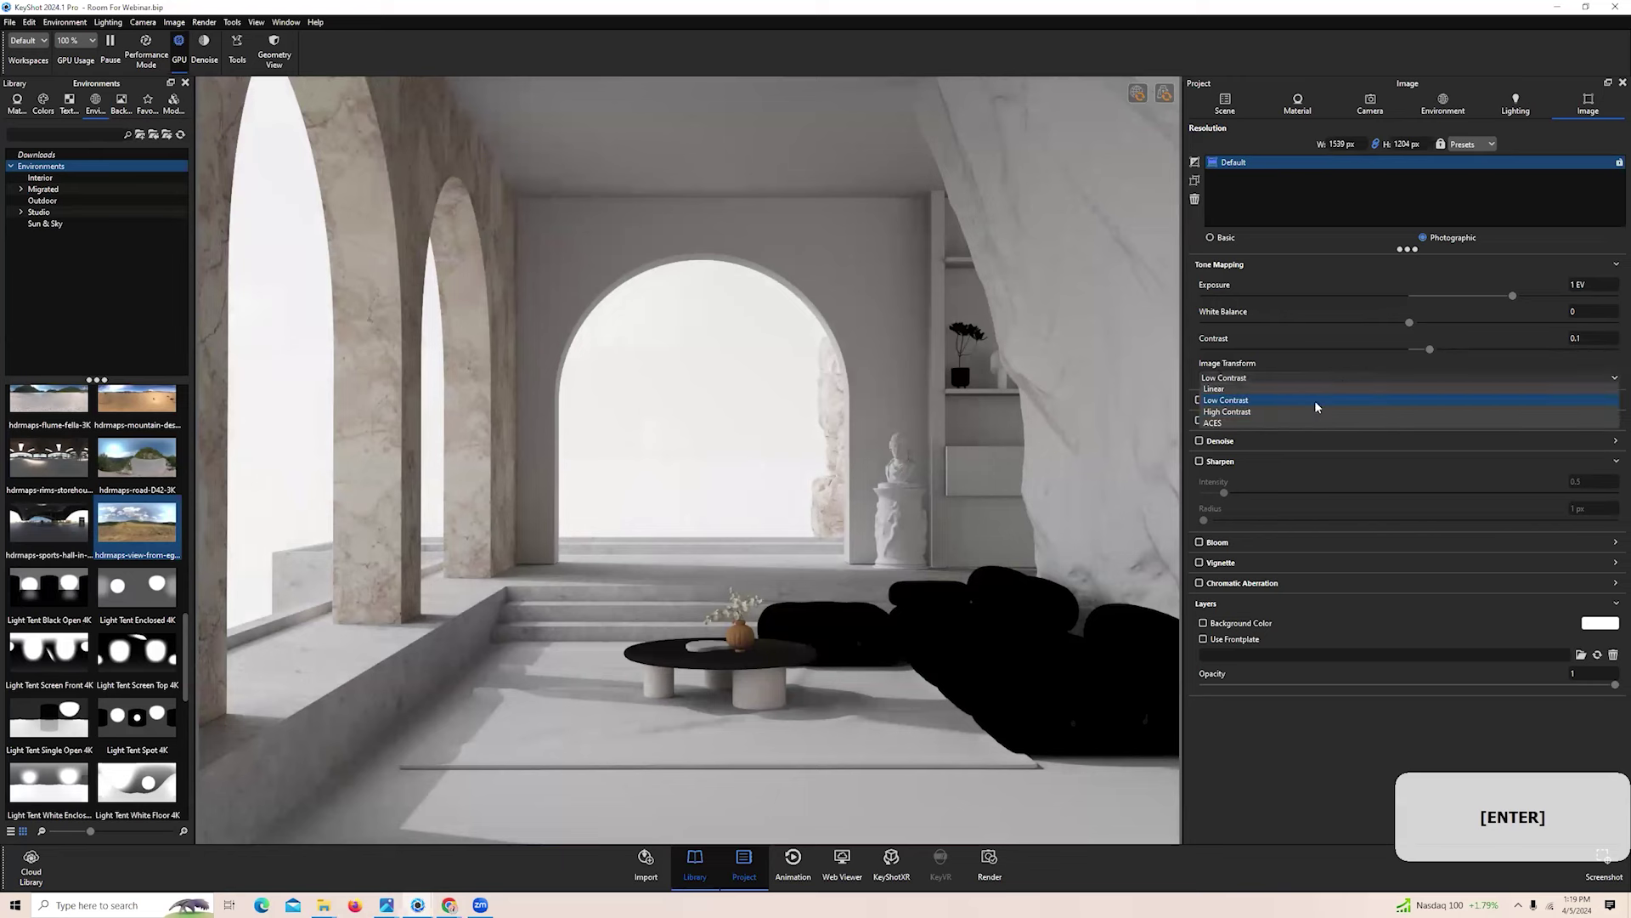
click(1263, 411)
click(1268, 376)
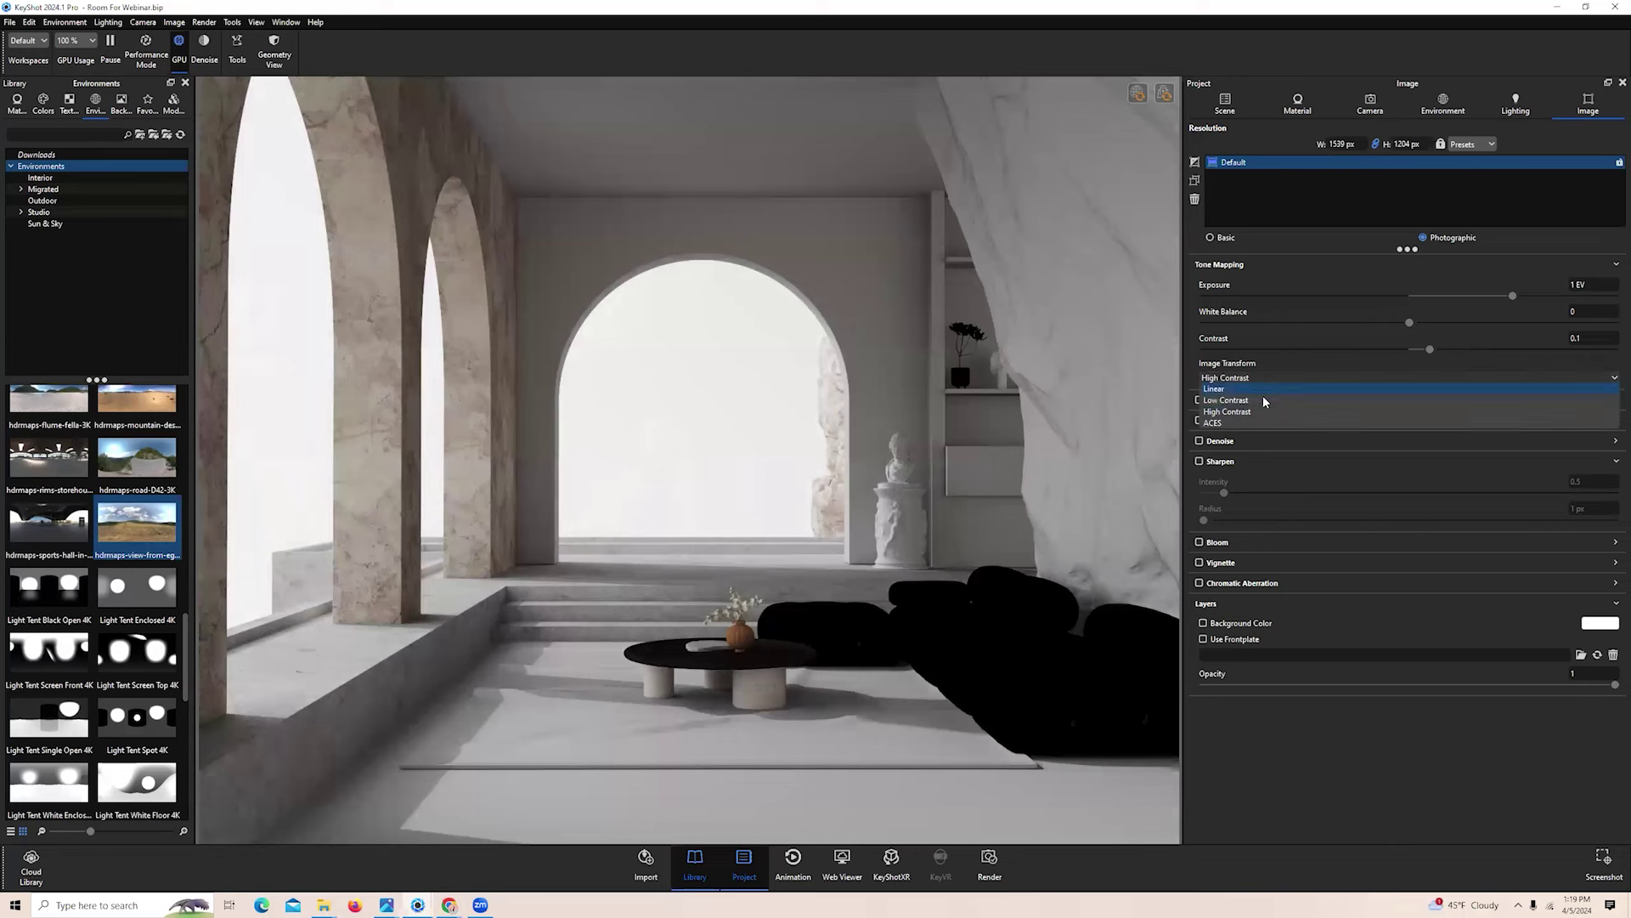
click(1265, 400)
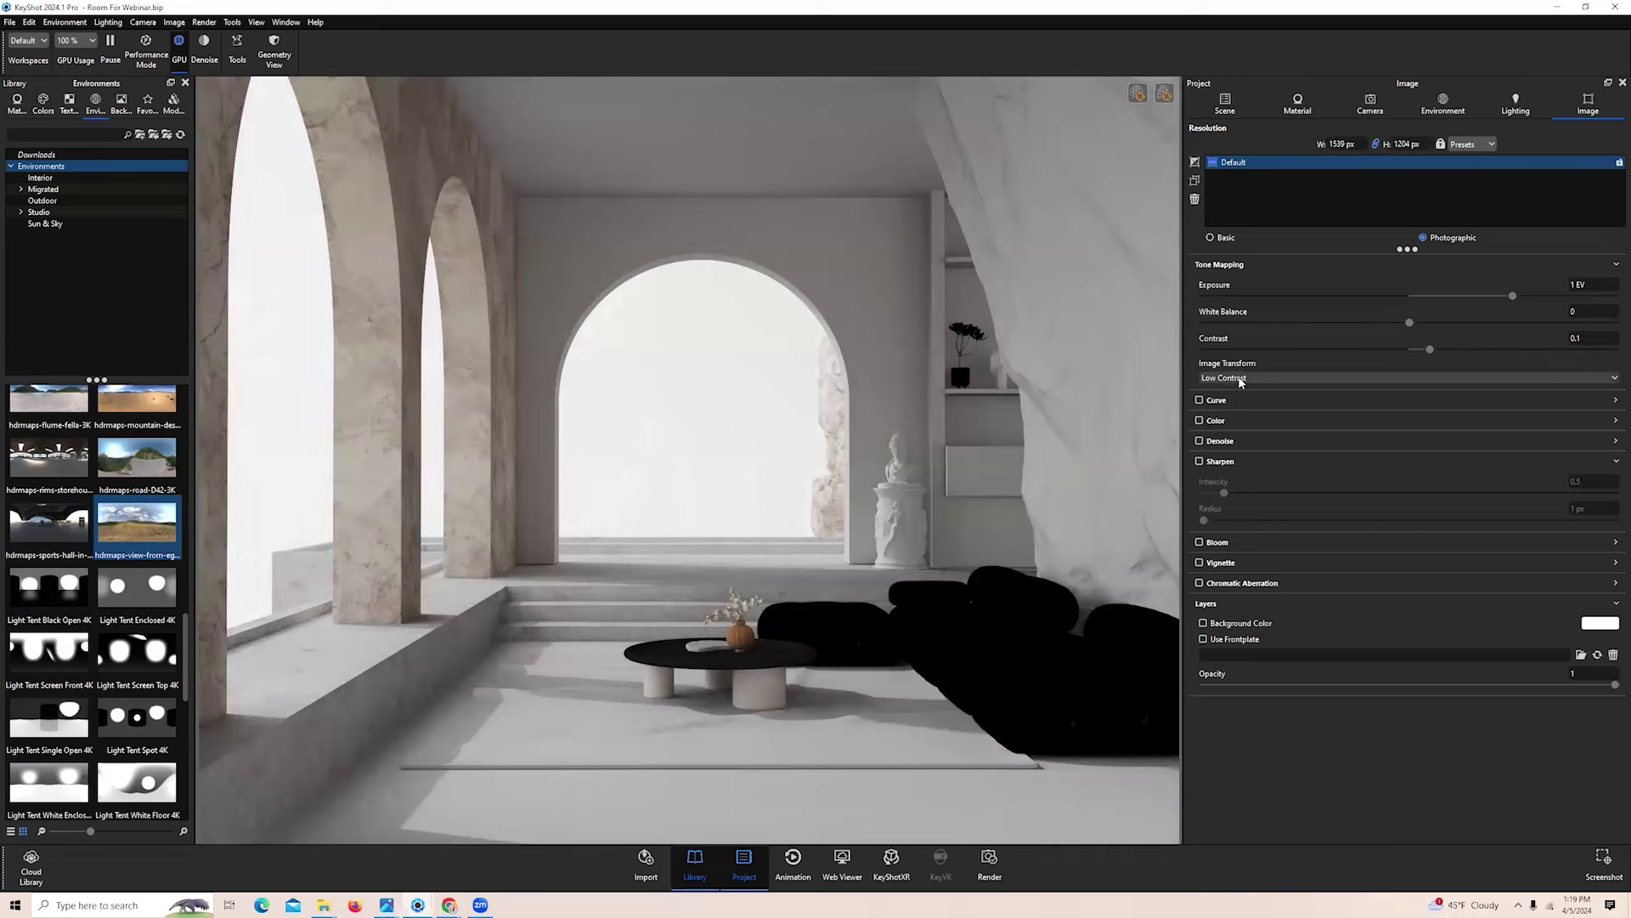
click(1241, 379)
click(1246, 377)
click(1246, 377)
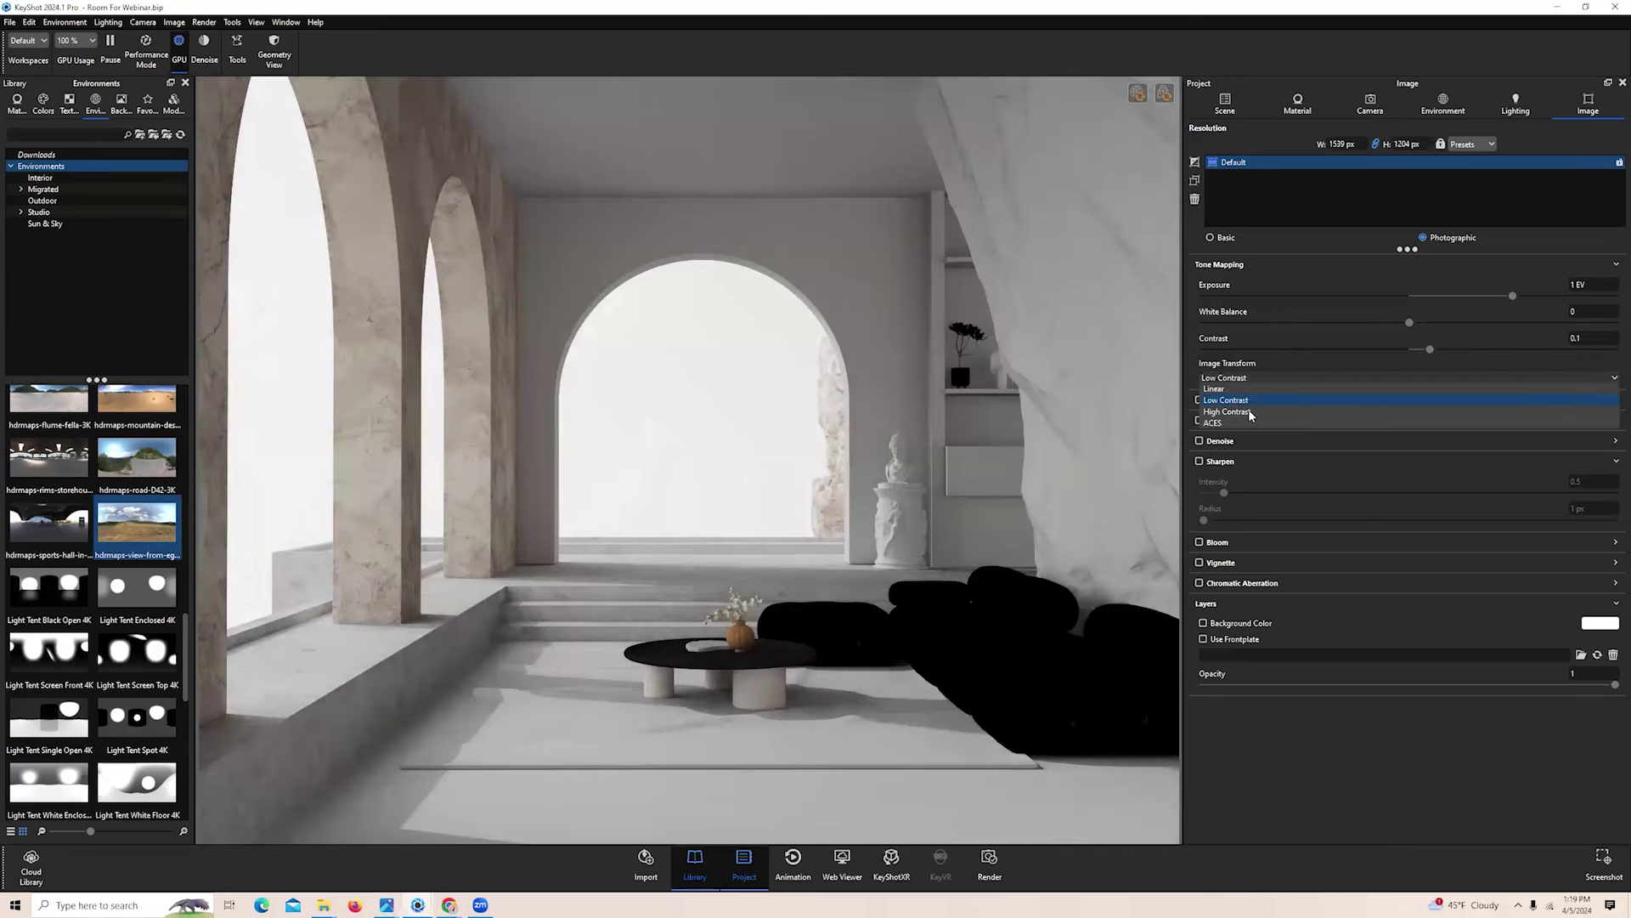
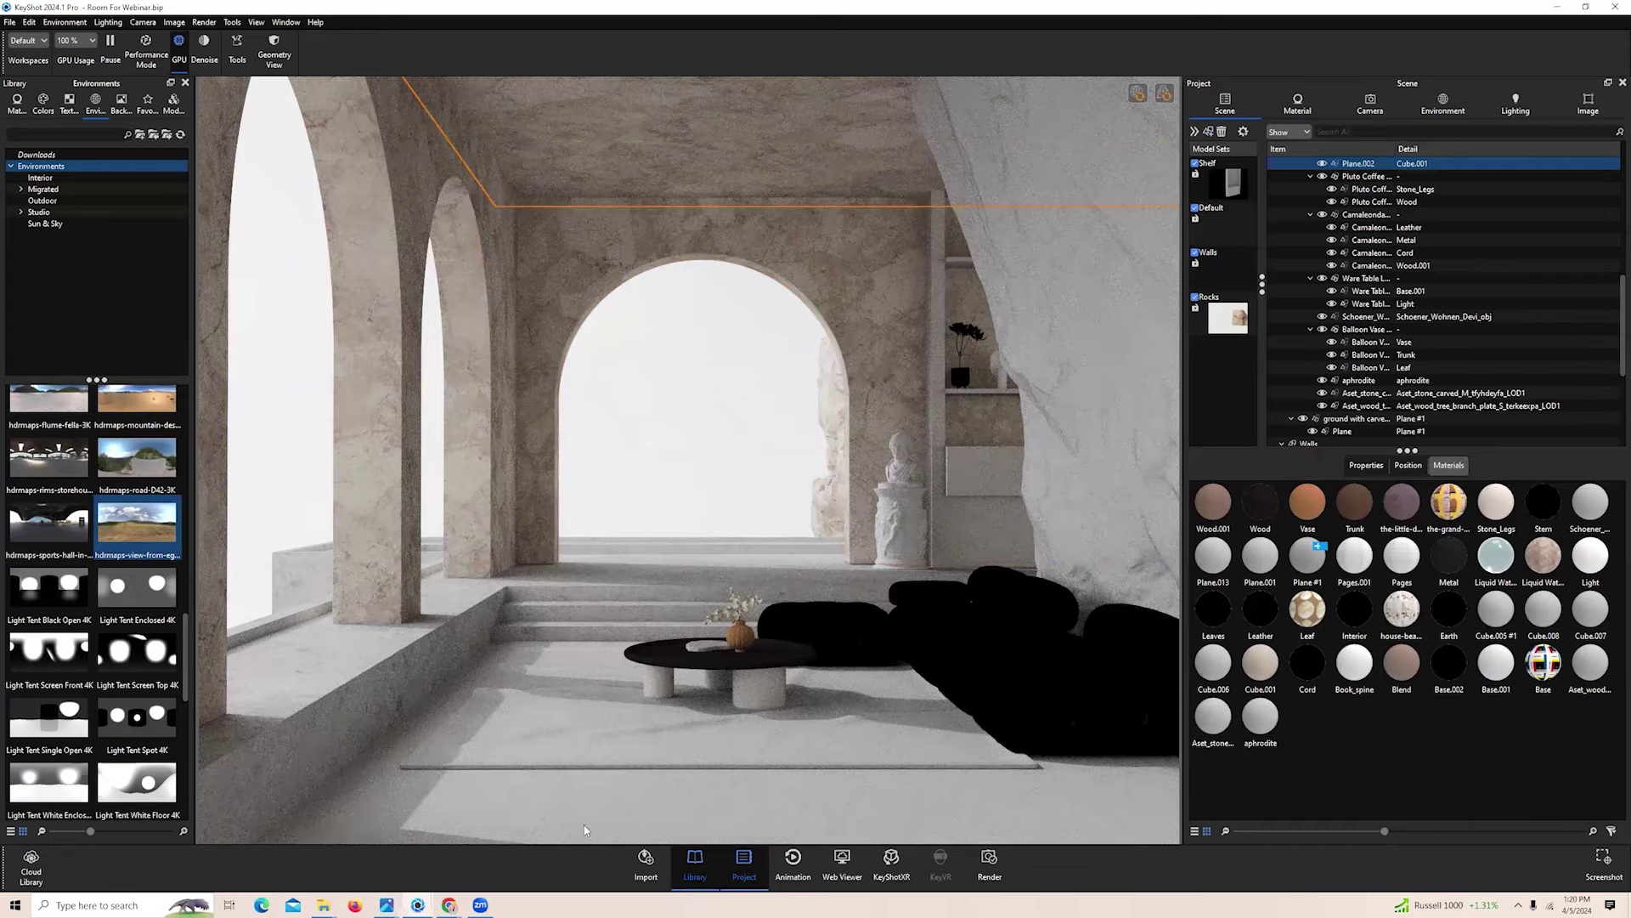
UV unwrap the floor plane with an Advanced Unwrap chart covering its whole surface, and apply the result
click(553, 815)
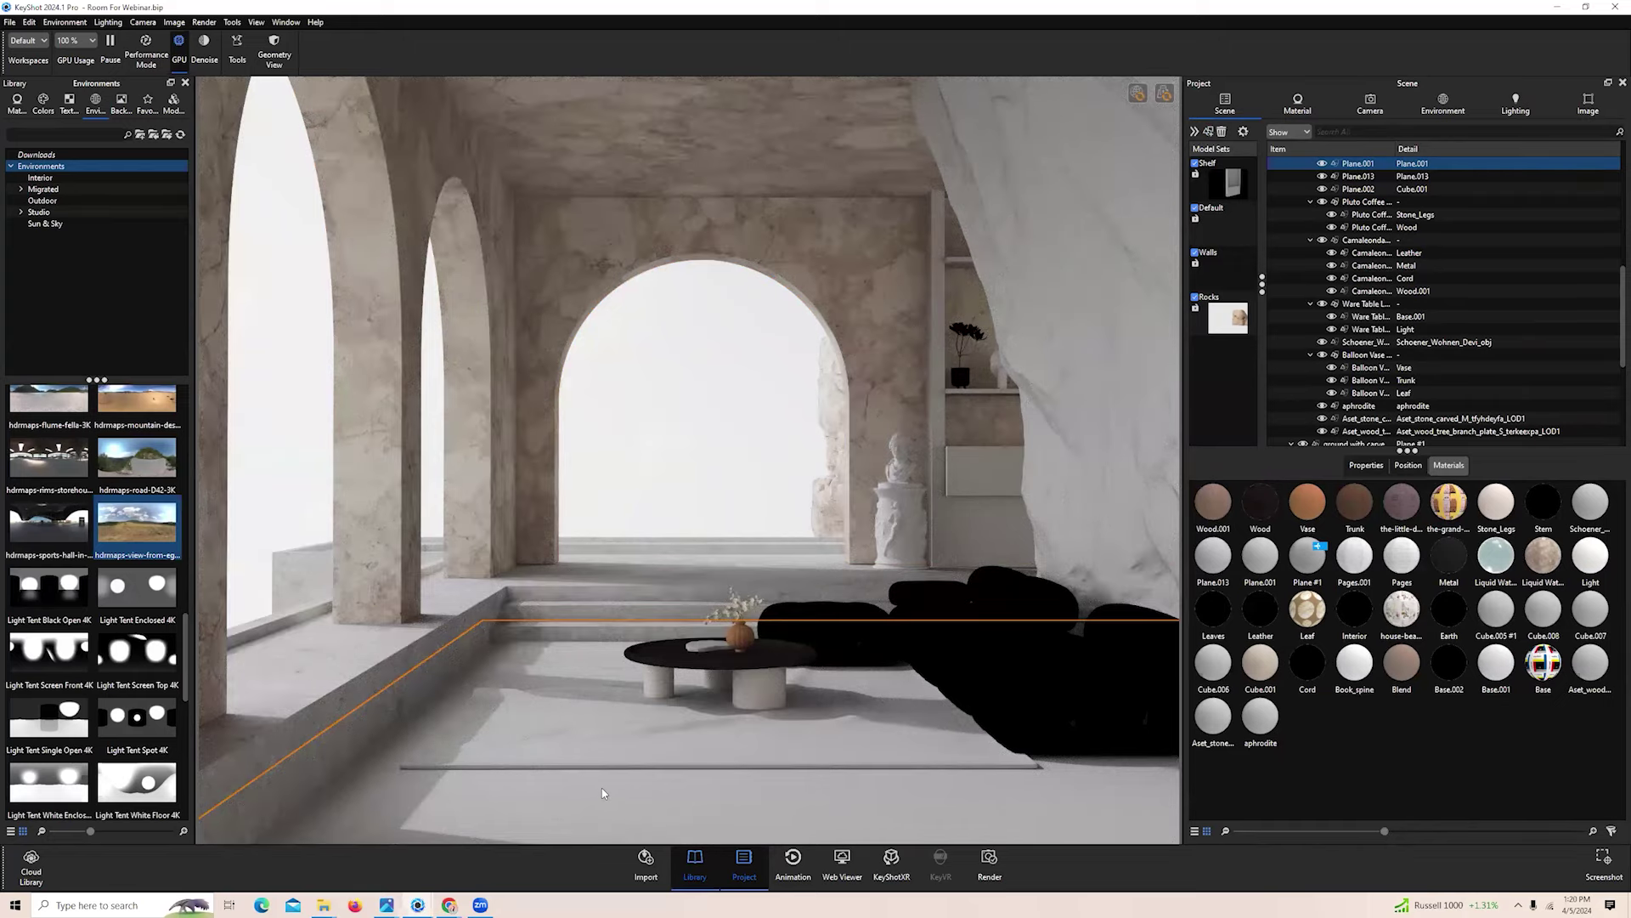
click(237, 49)
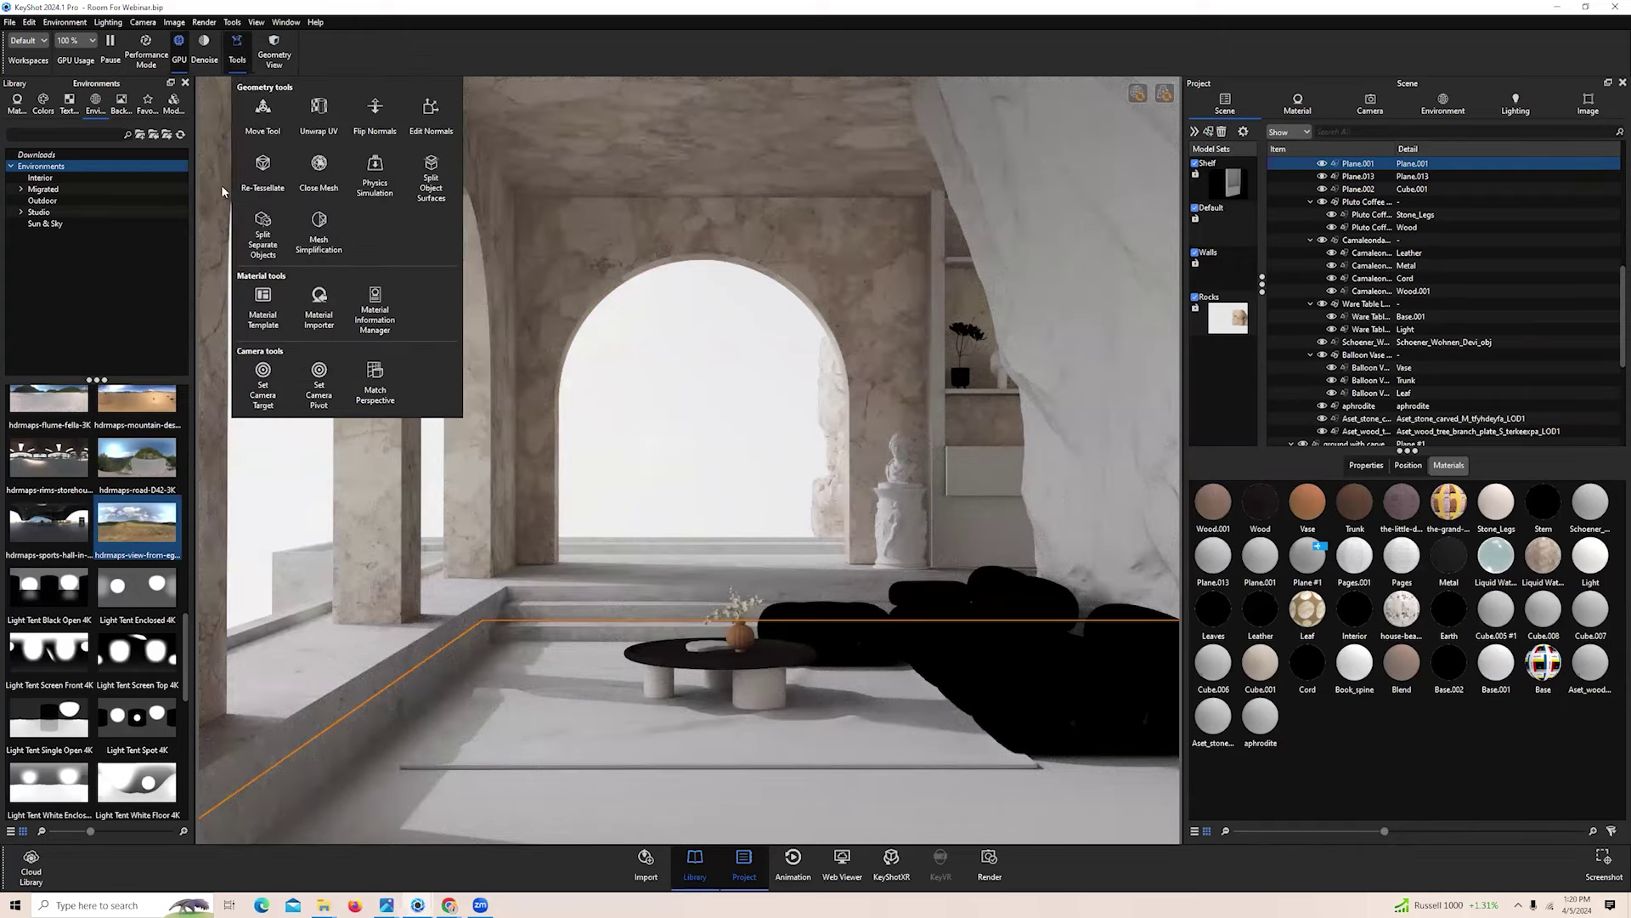
click(320, 112)
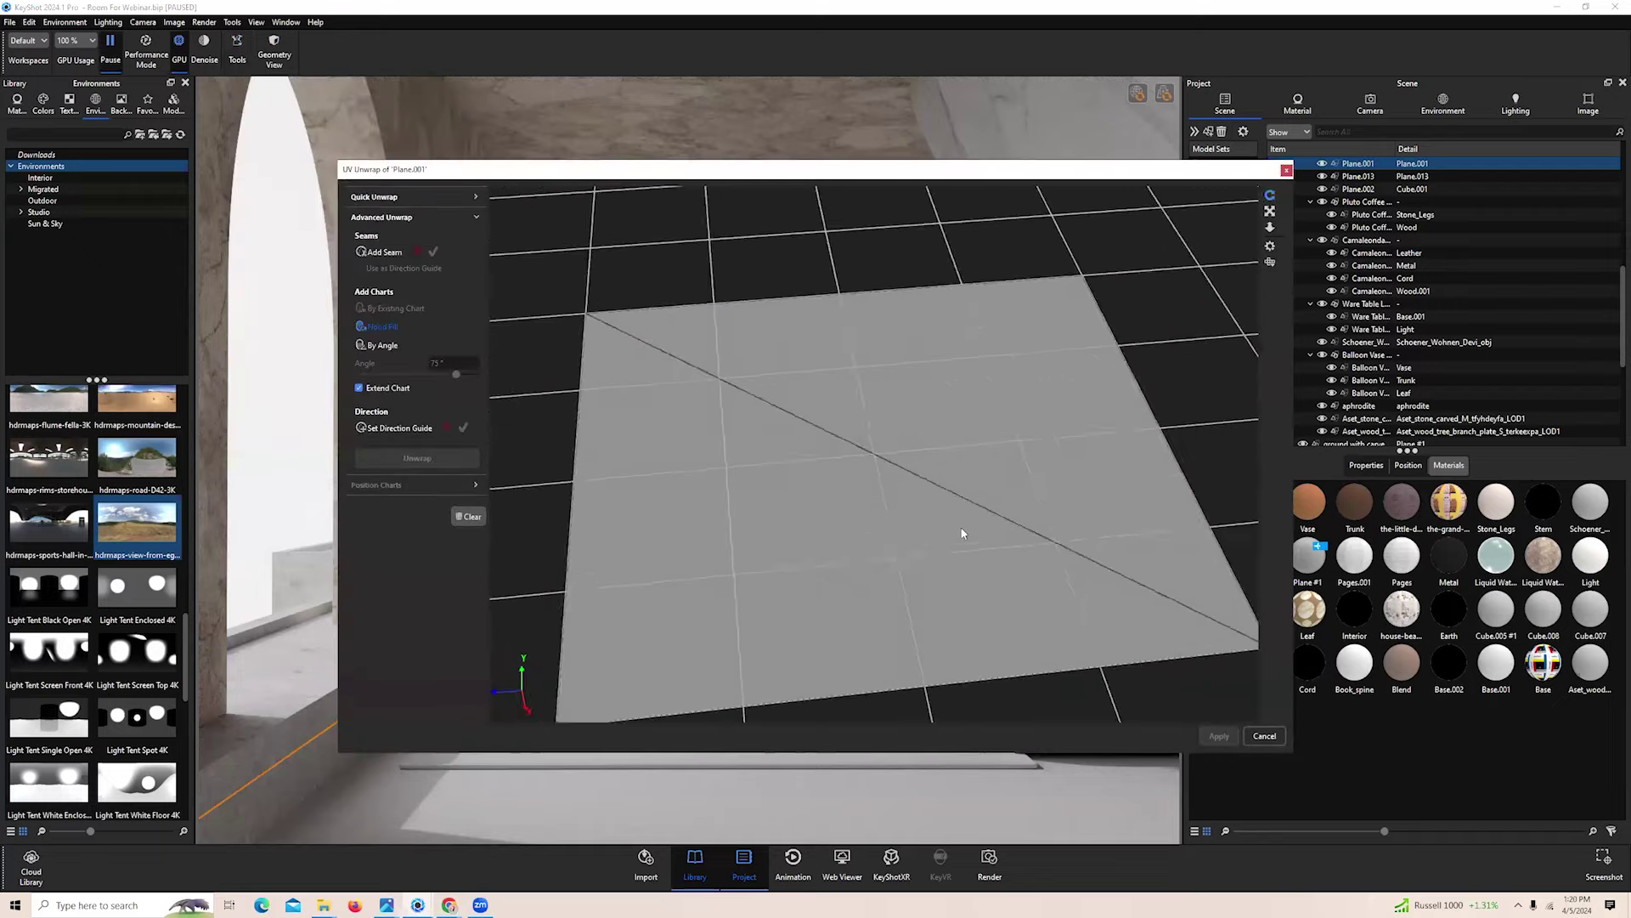
drag(962, 532, 885, 447)
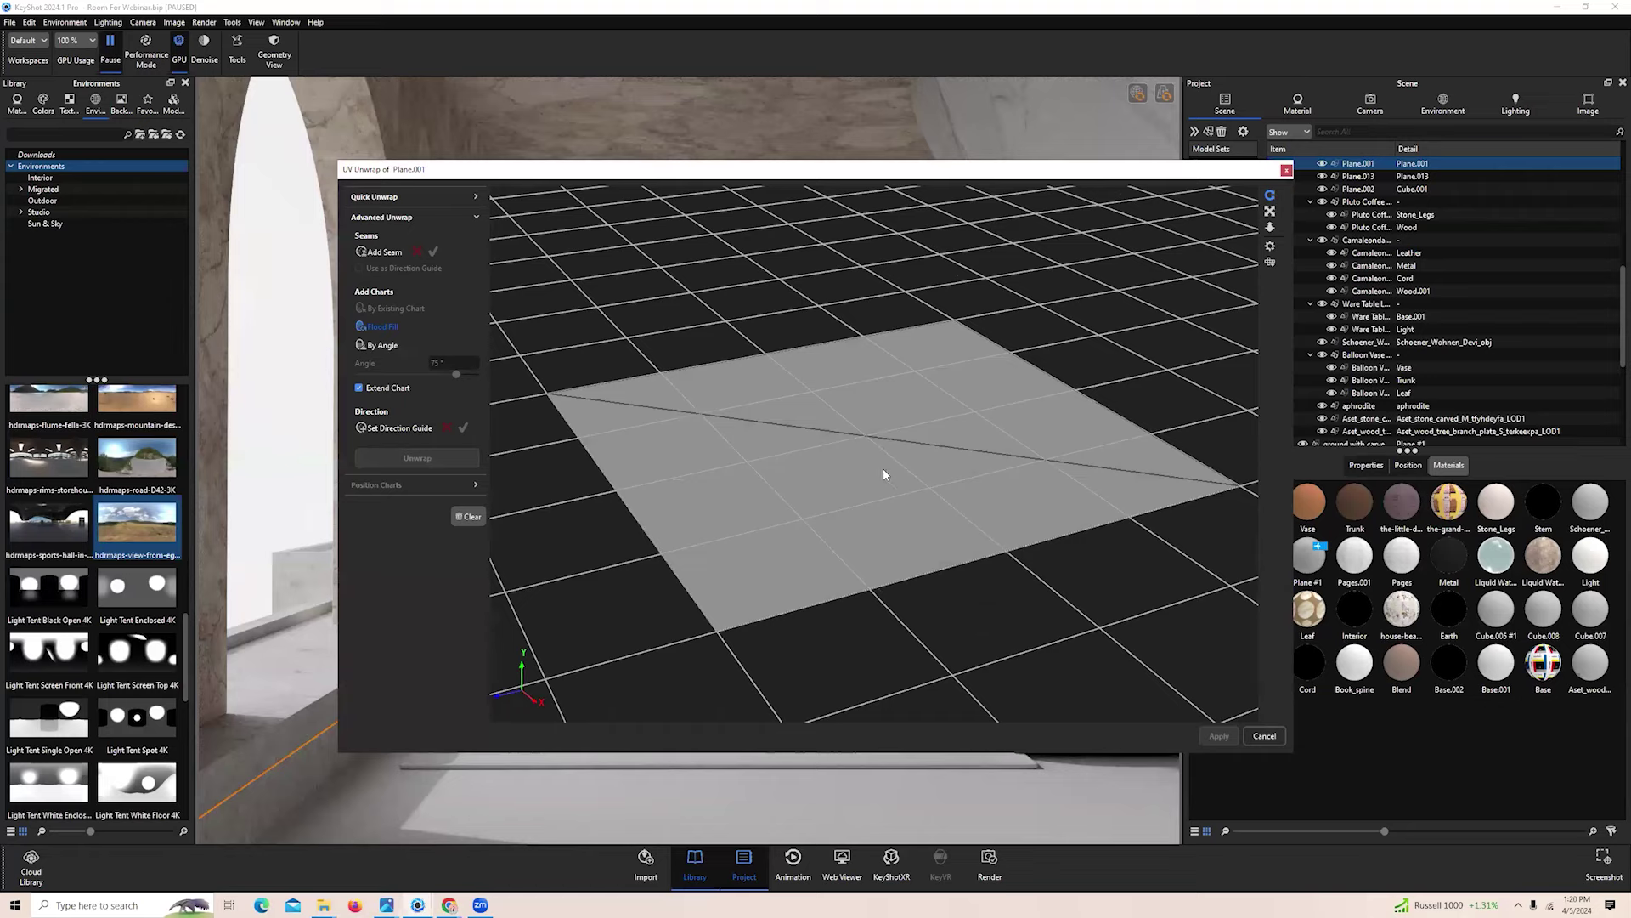
click(883, 472)
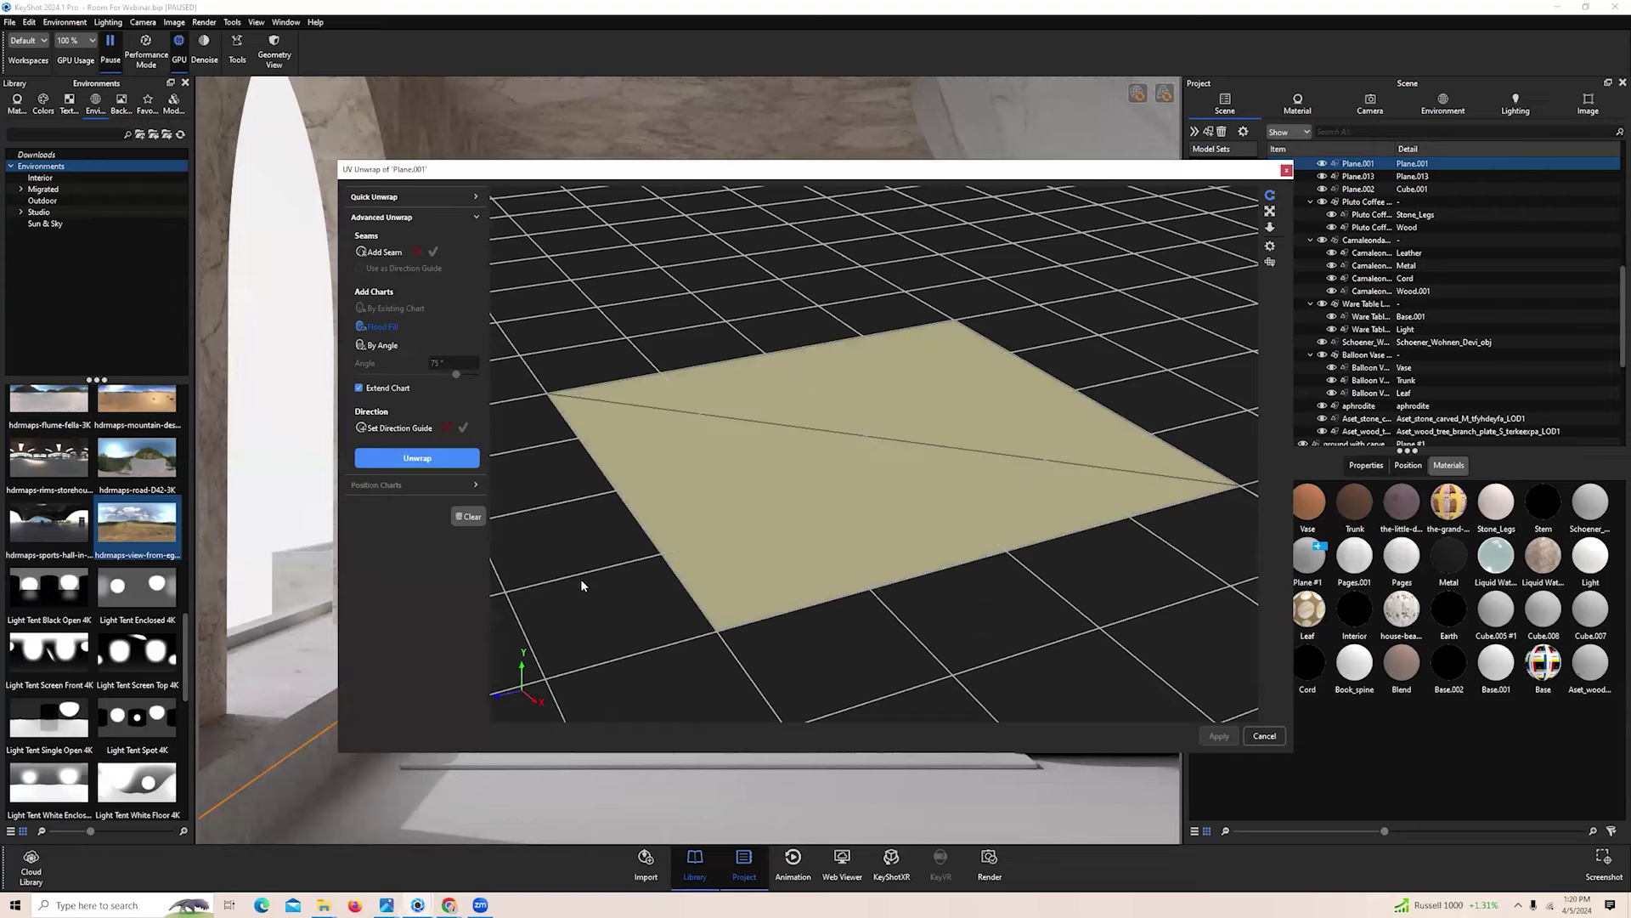
click(428, 464)
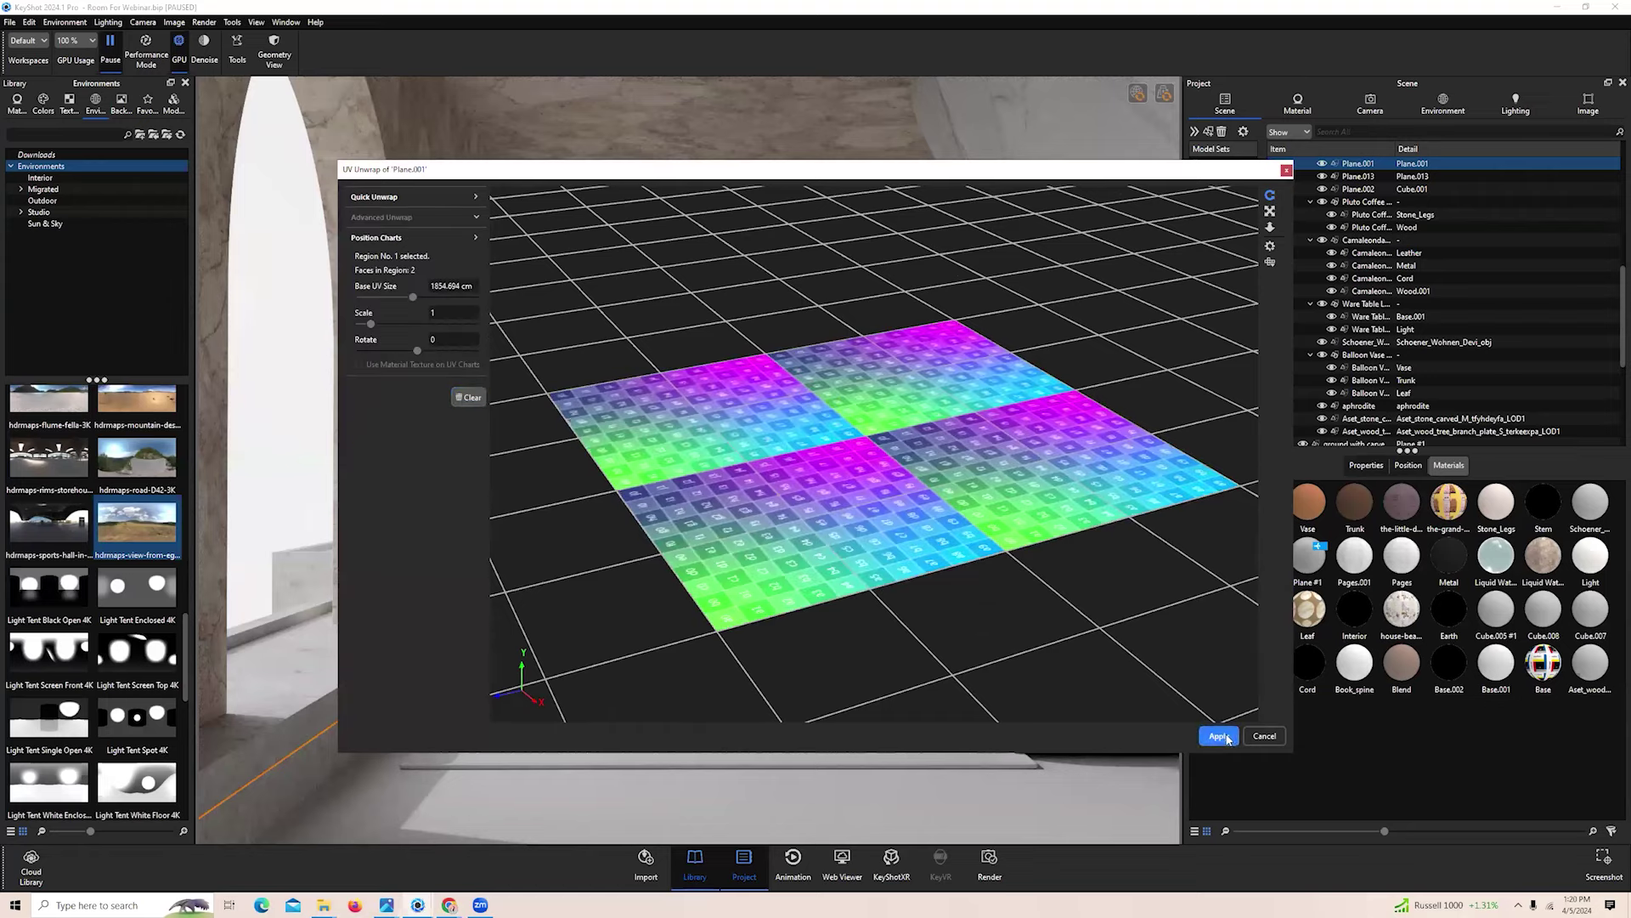
click(1218, 735)
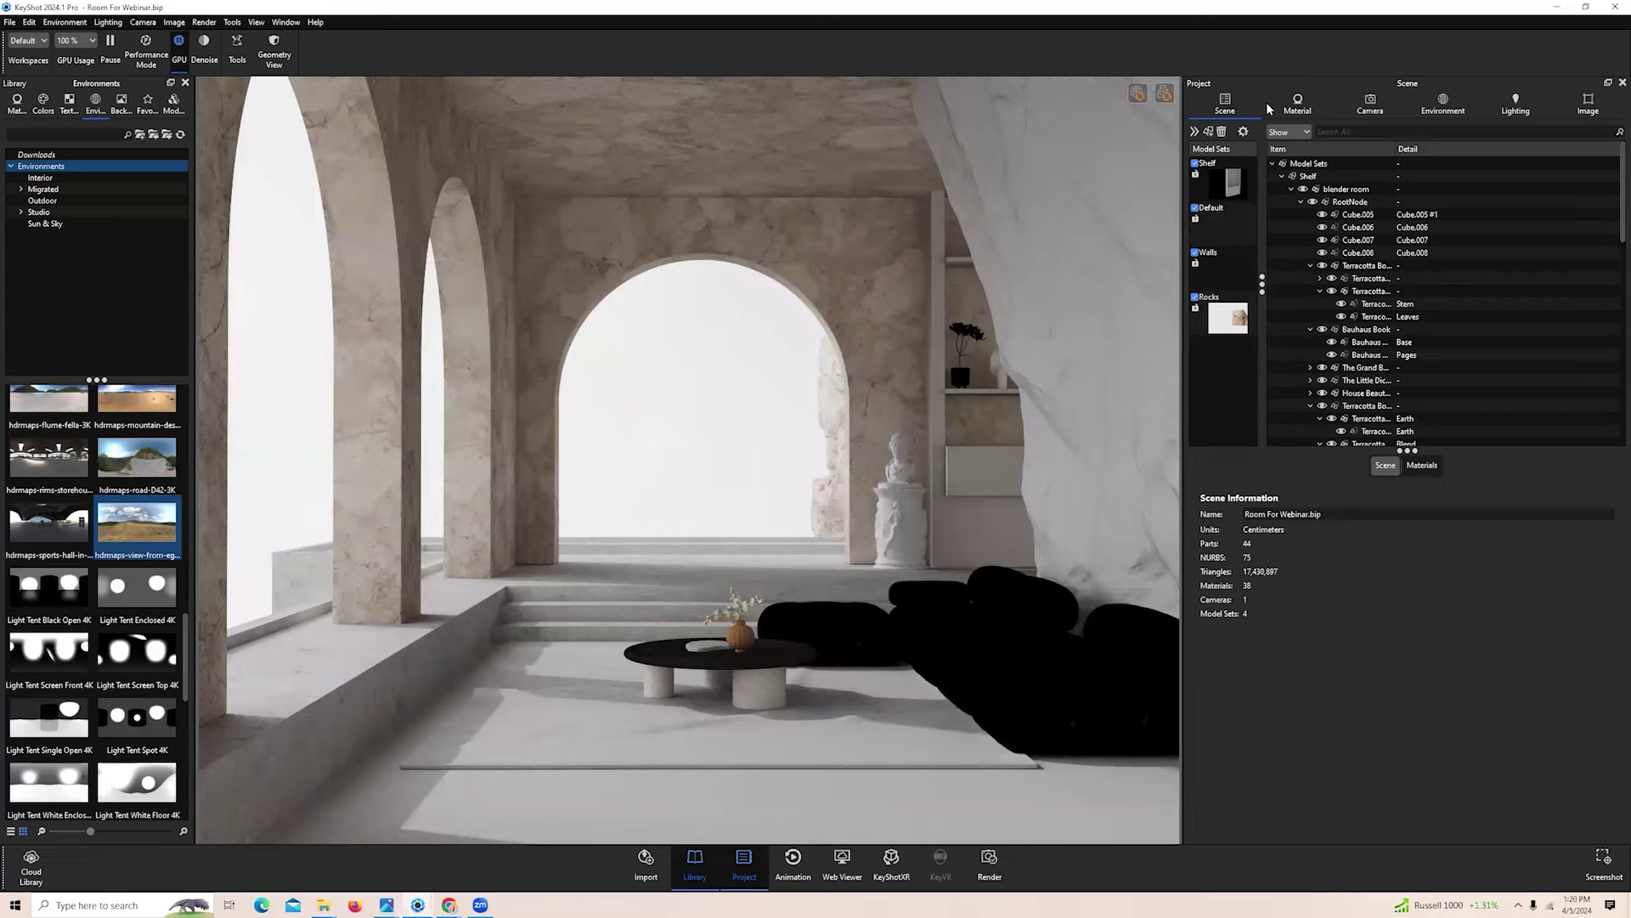
Open the floor's material graph and add the limestone_floor basecolor, height, normal and roughness images as texture maps
click(715, 818)
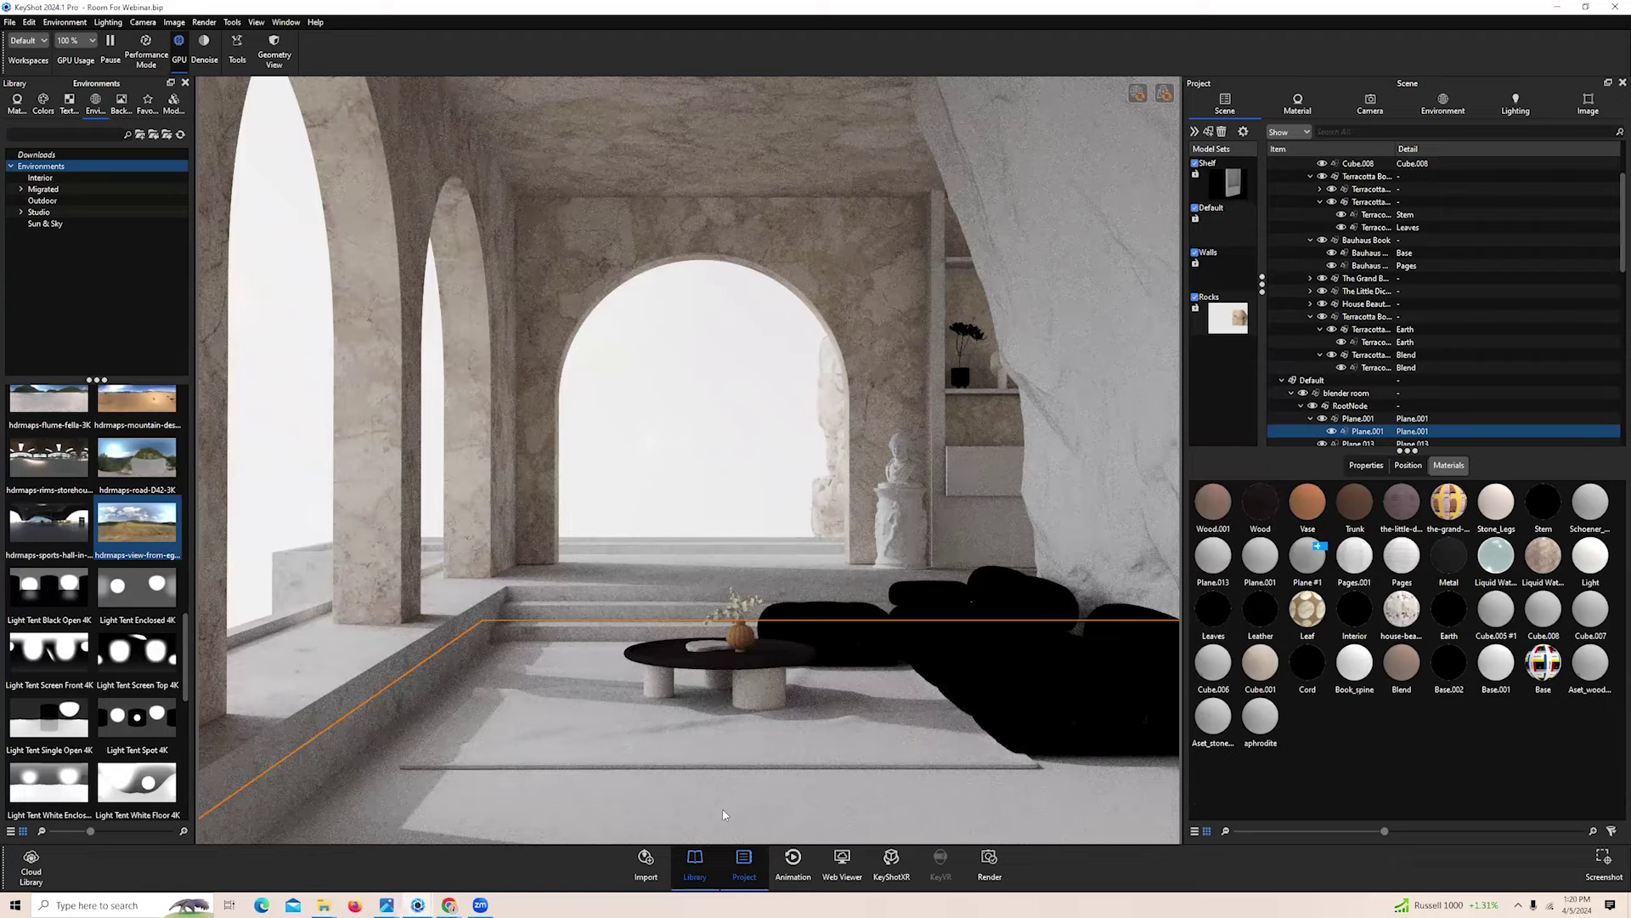
double_click(802, 747)
click(1301, 159)
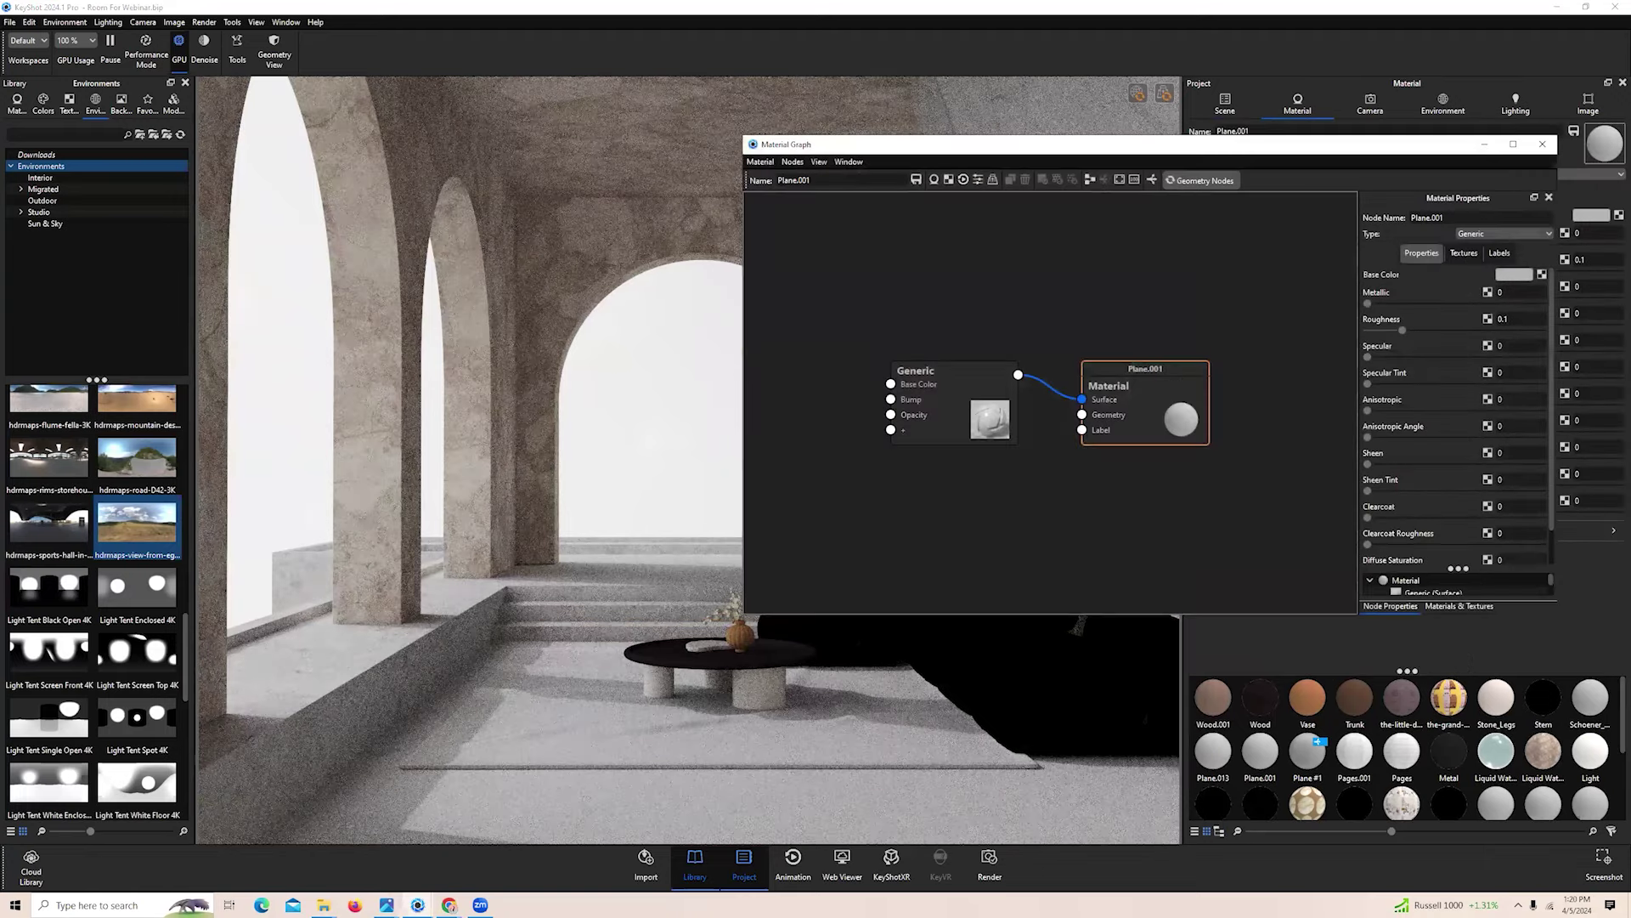
key(alt+Tab)
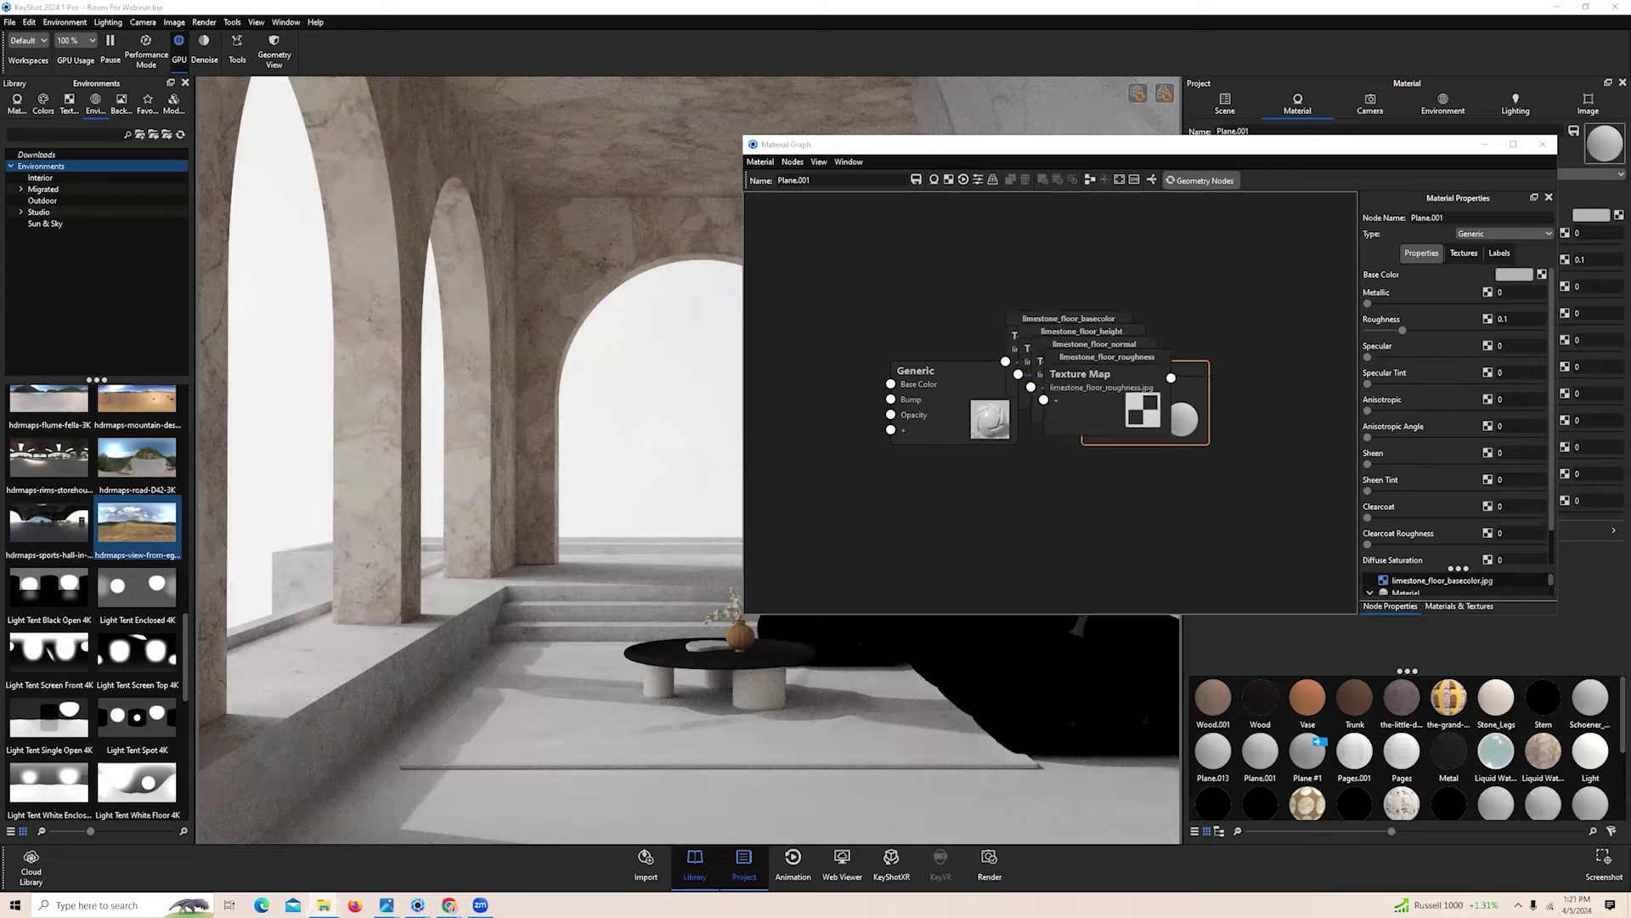
Spread the stacked limestone texture nodes apart and rearrange the Generic and Material nodes to make room between them
drag(1105, 370, 1043, 532)
drag(1104, 345, 1238, 517)
scroll(1261, 454, down, 1)
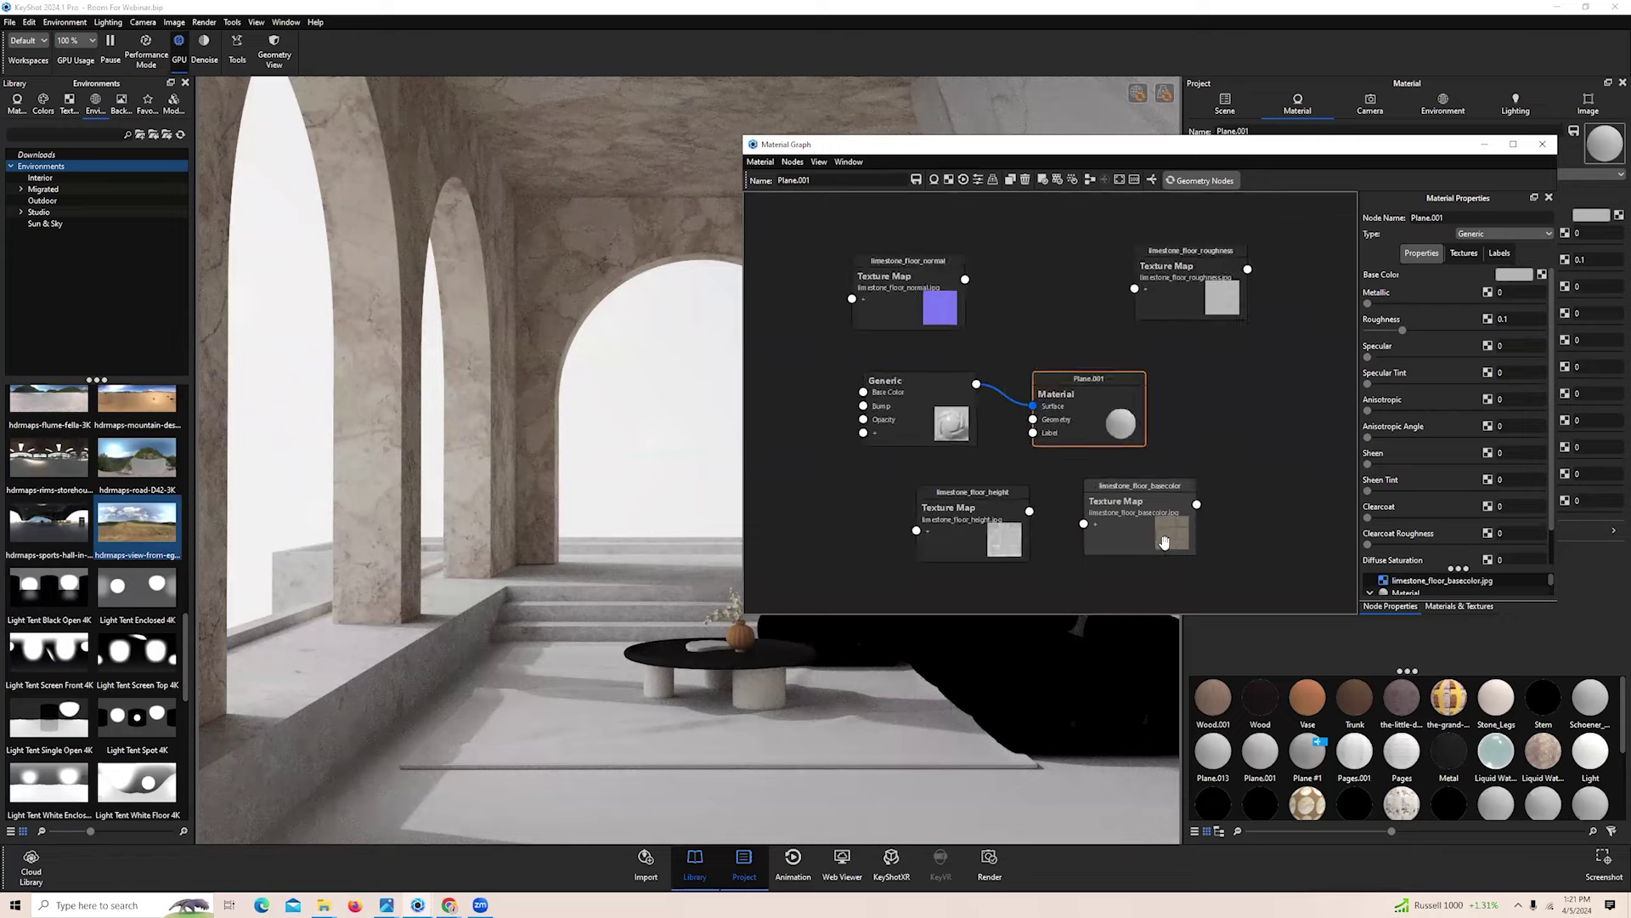
scroll(1165, 542, up, 1)
drag(1084, 396, 1169, 392)
drag(874, 410, 982, 400)
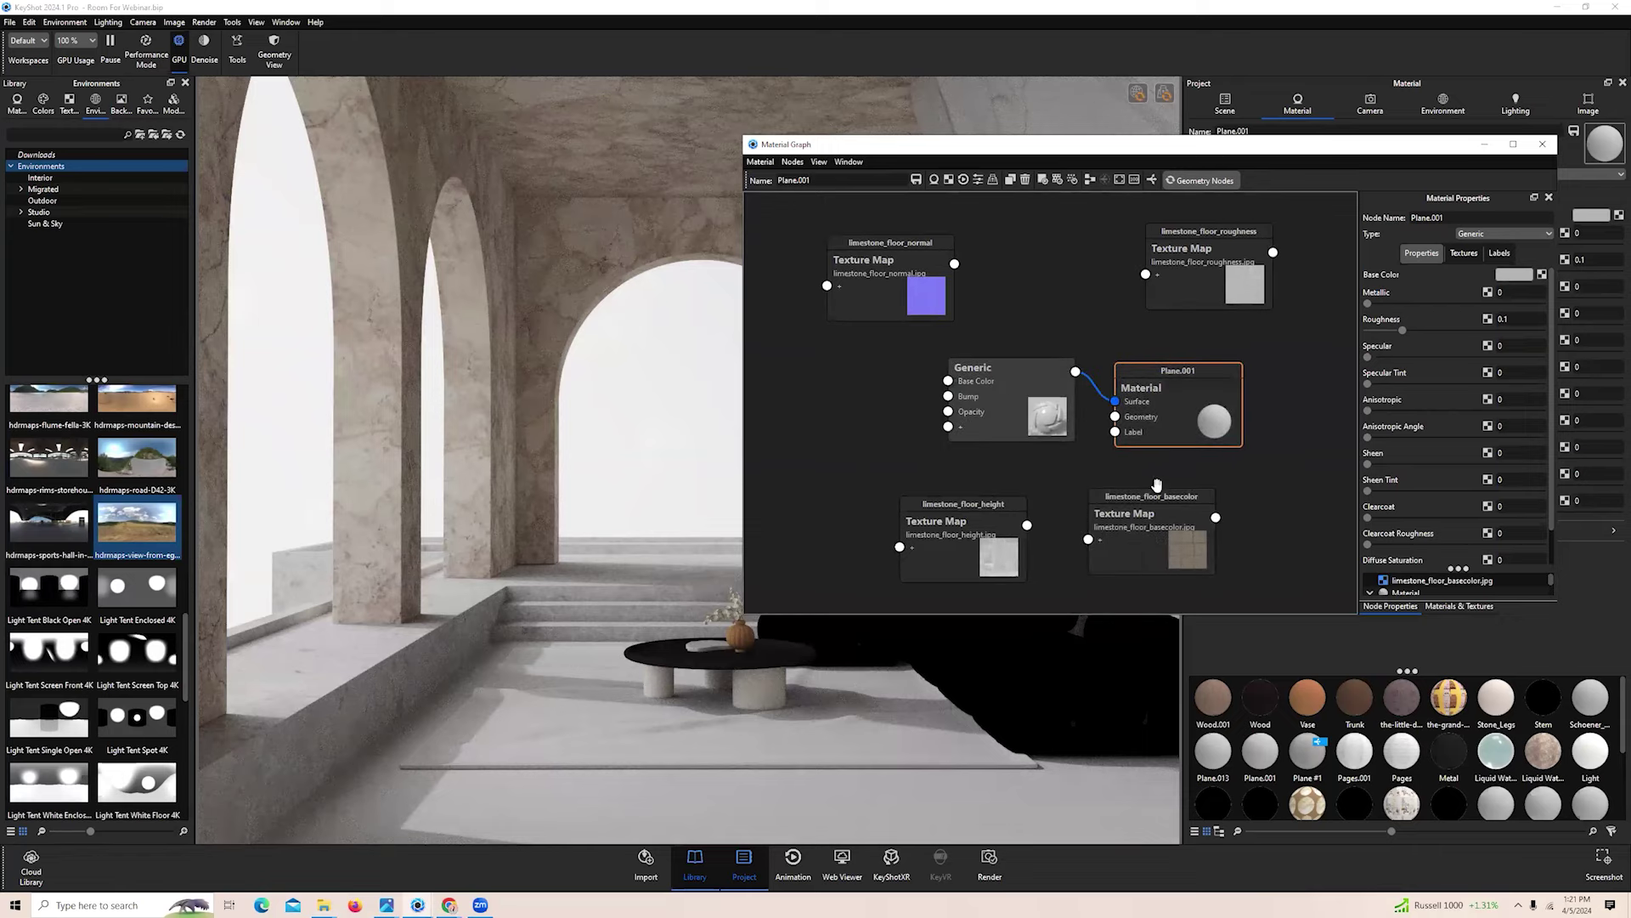
click(1201, 531)
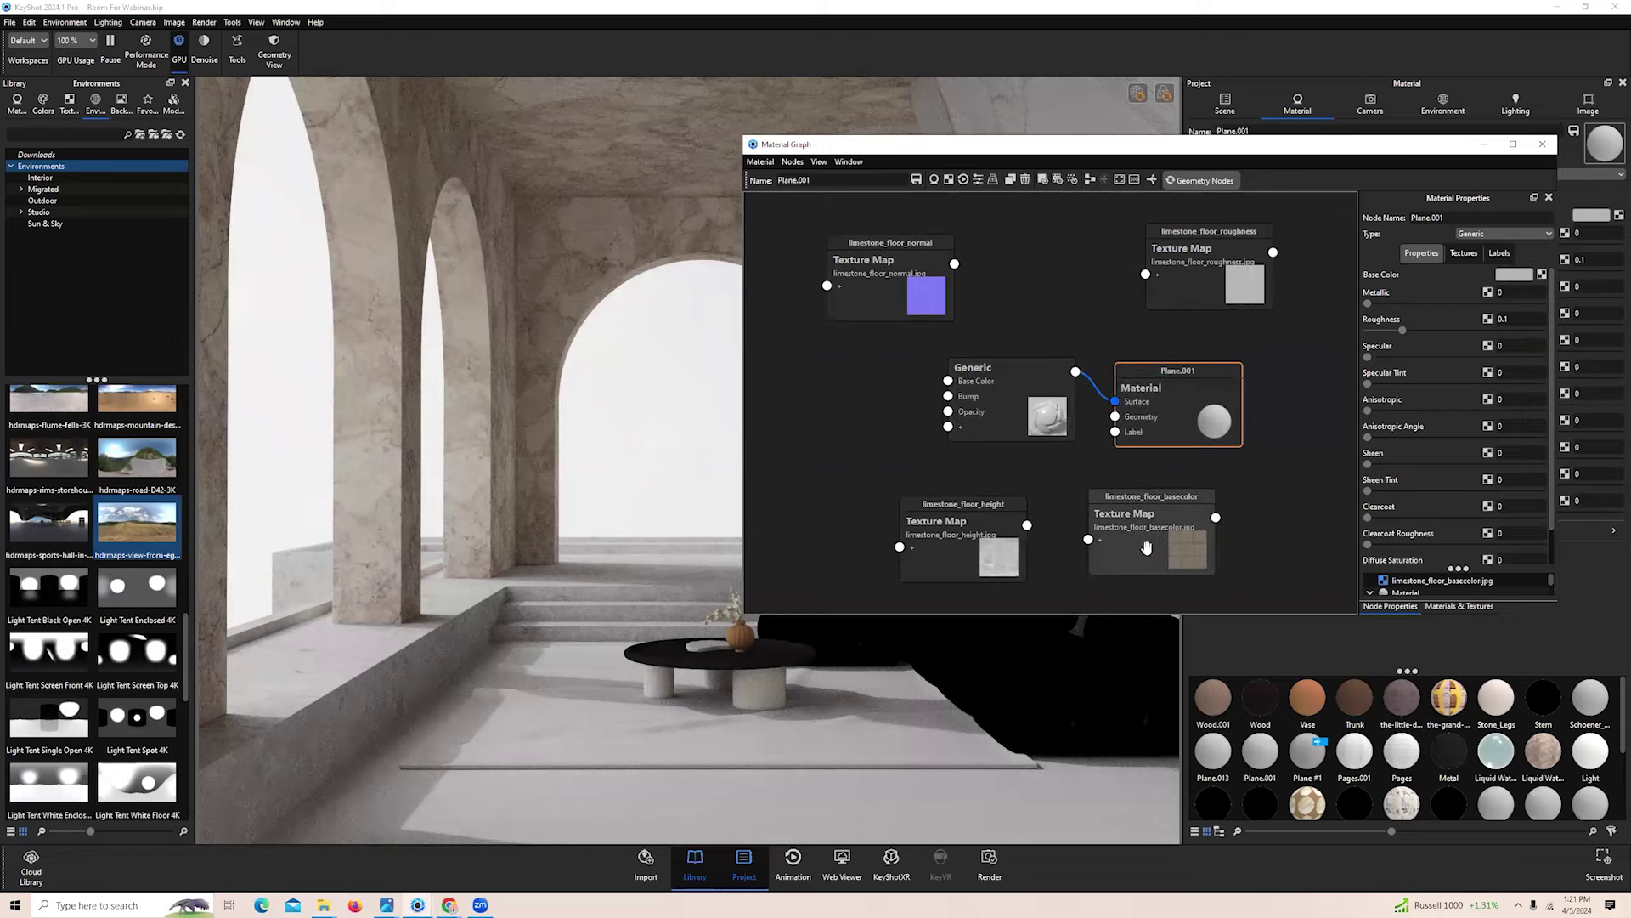
Place the limestone_floor_basecolor map beside the Generic node and connect it to the Base Color input
drag(877, 394, 836, 381)
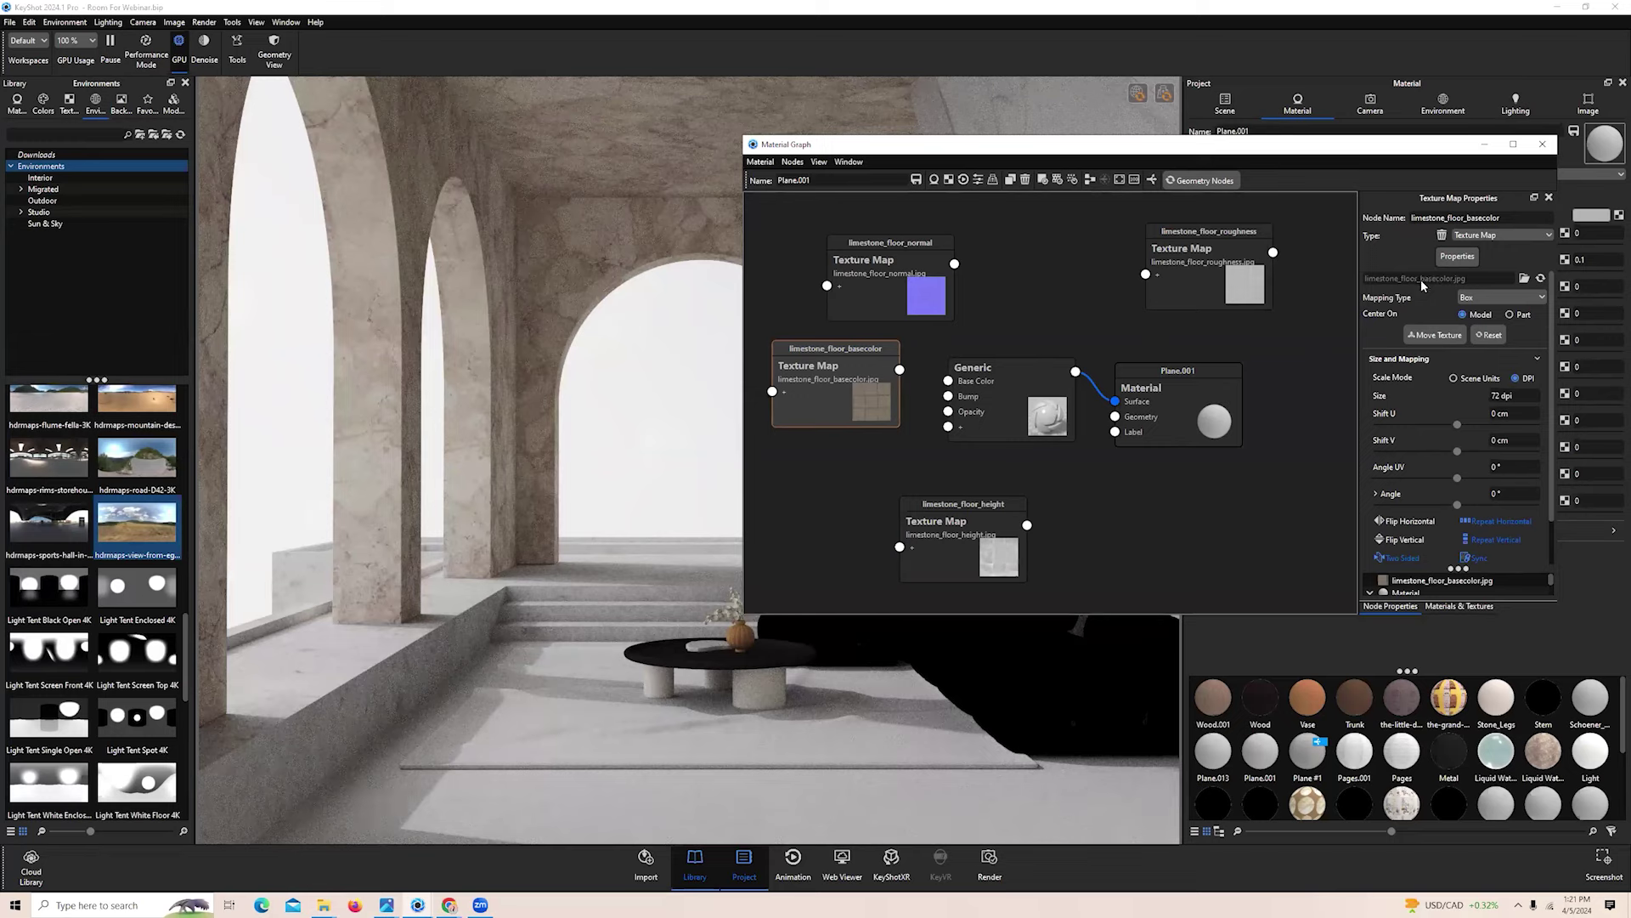
drag(1420, 281, 1446, 280)
drag(880, 377, 949, 381)
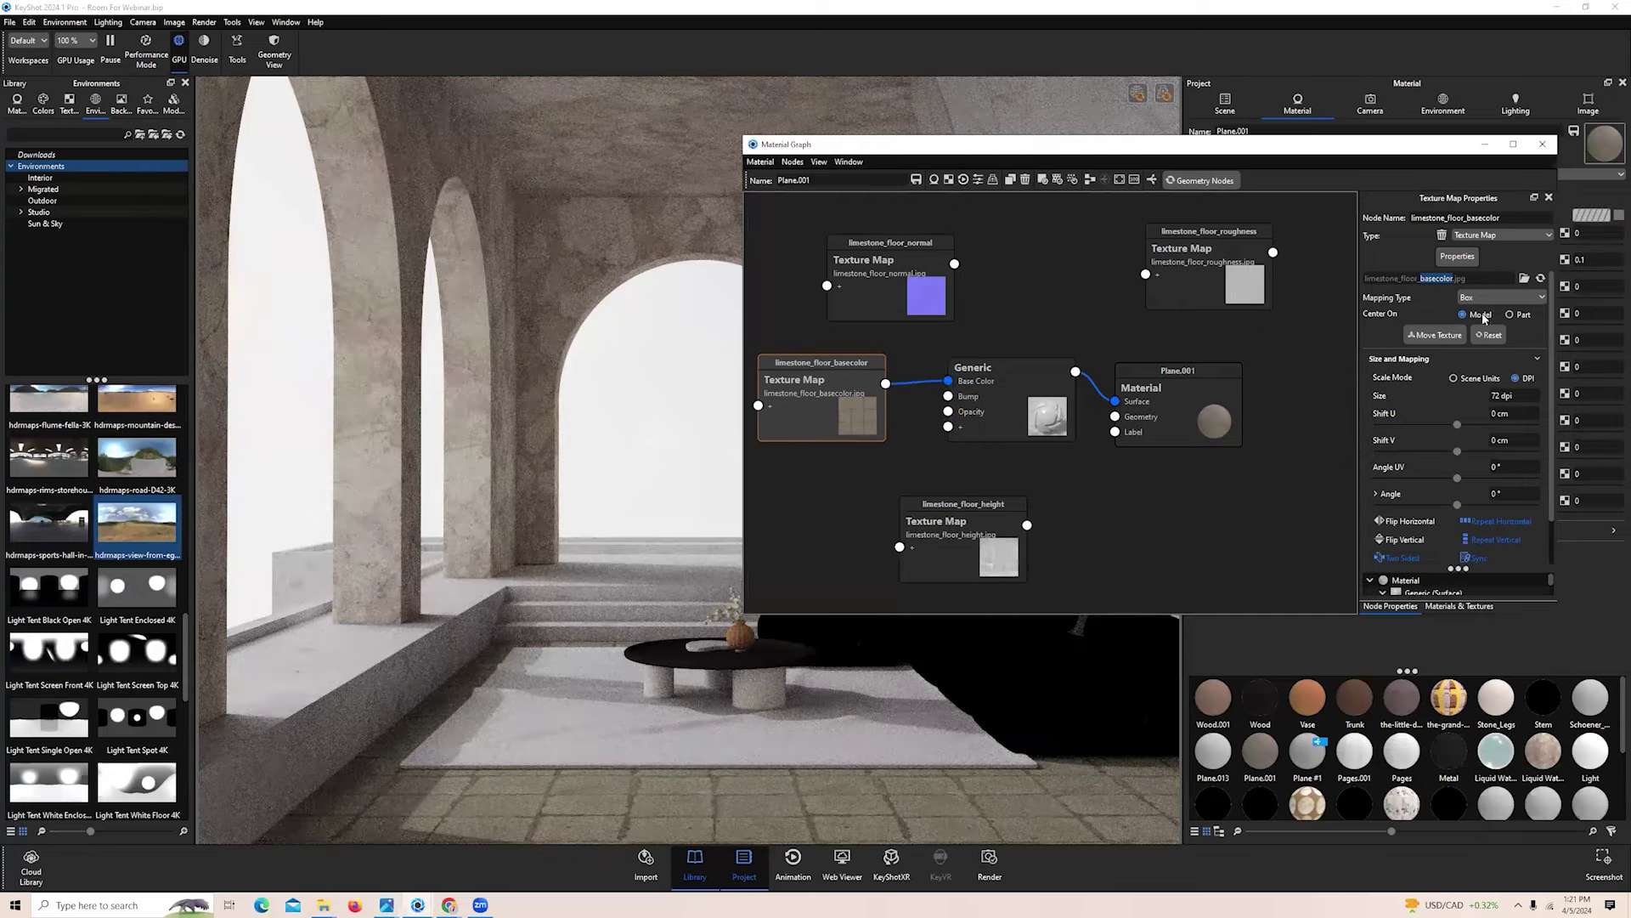
Set the basecolor map's mapping type to UV, trying the Scene Units scale mode before keeping UV
click(1502, 293)
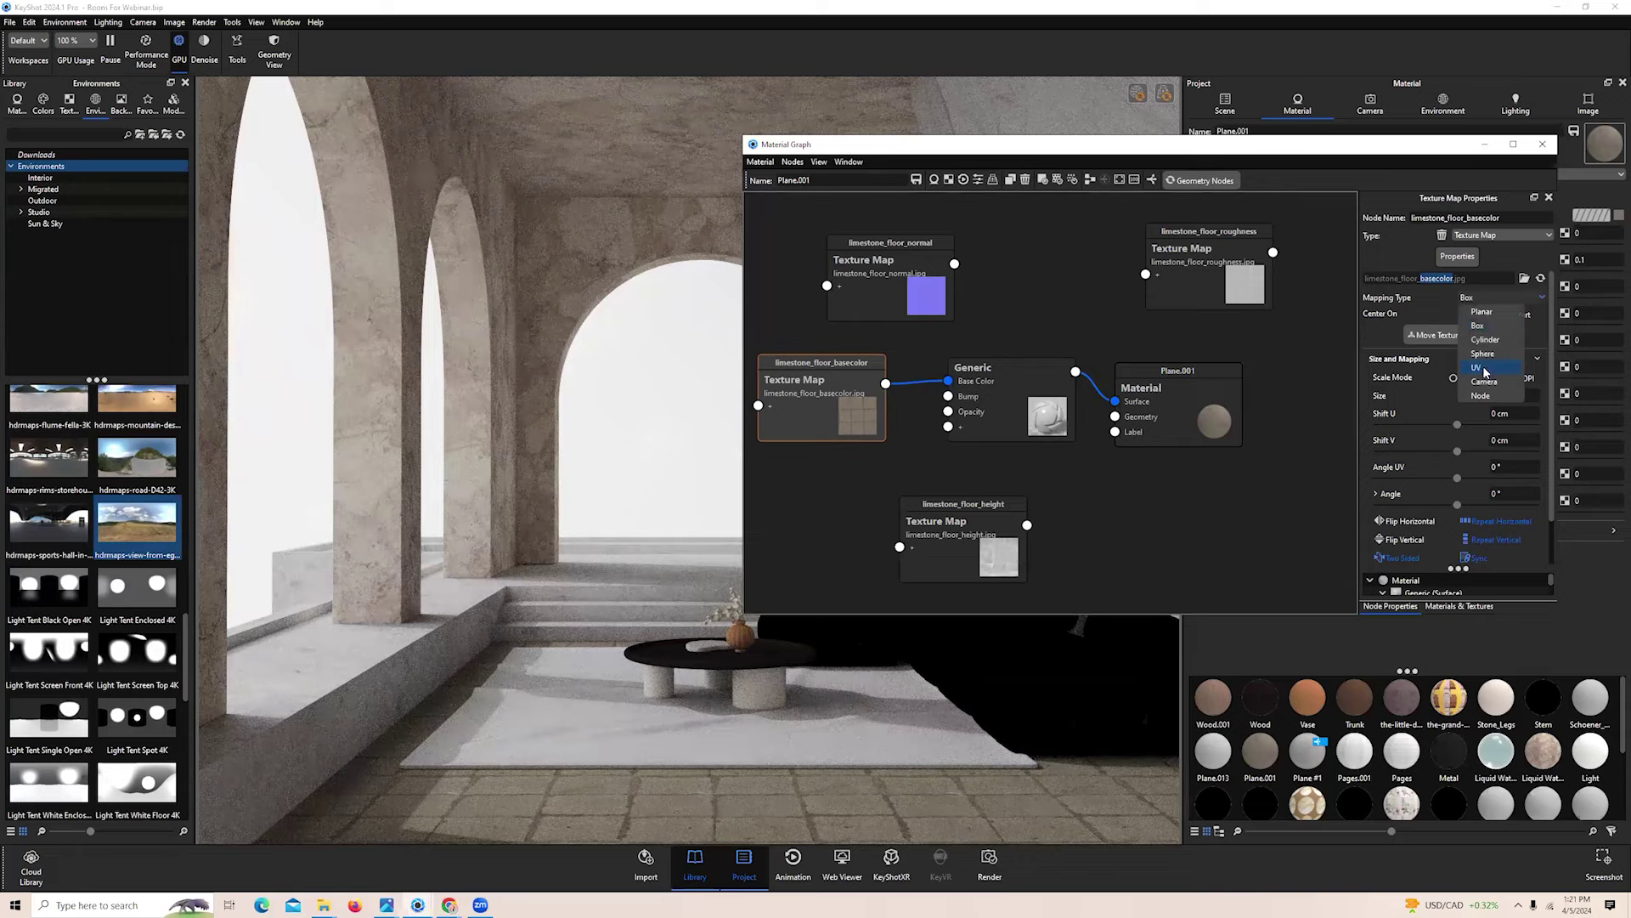
click(1481, 368)
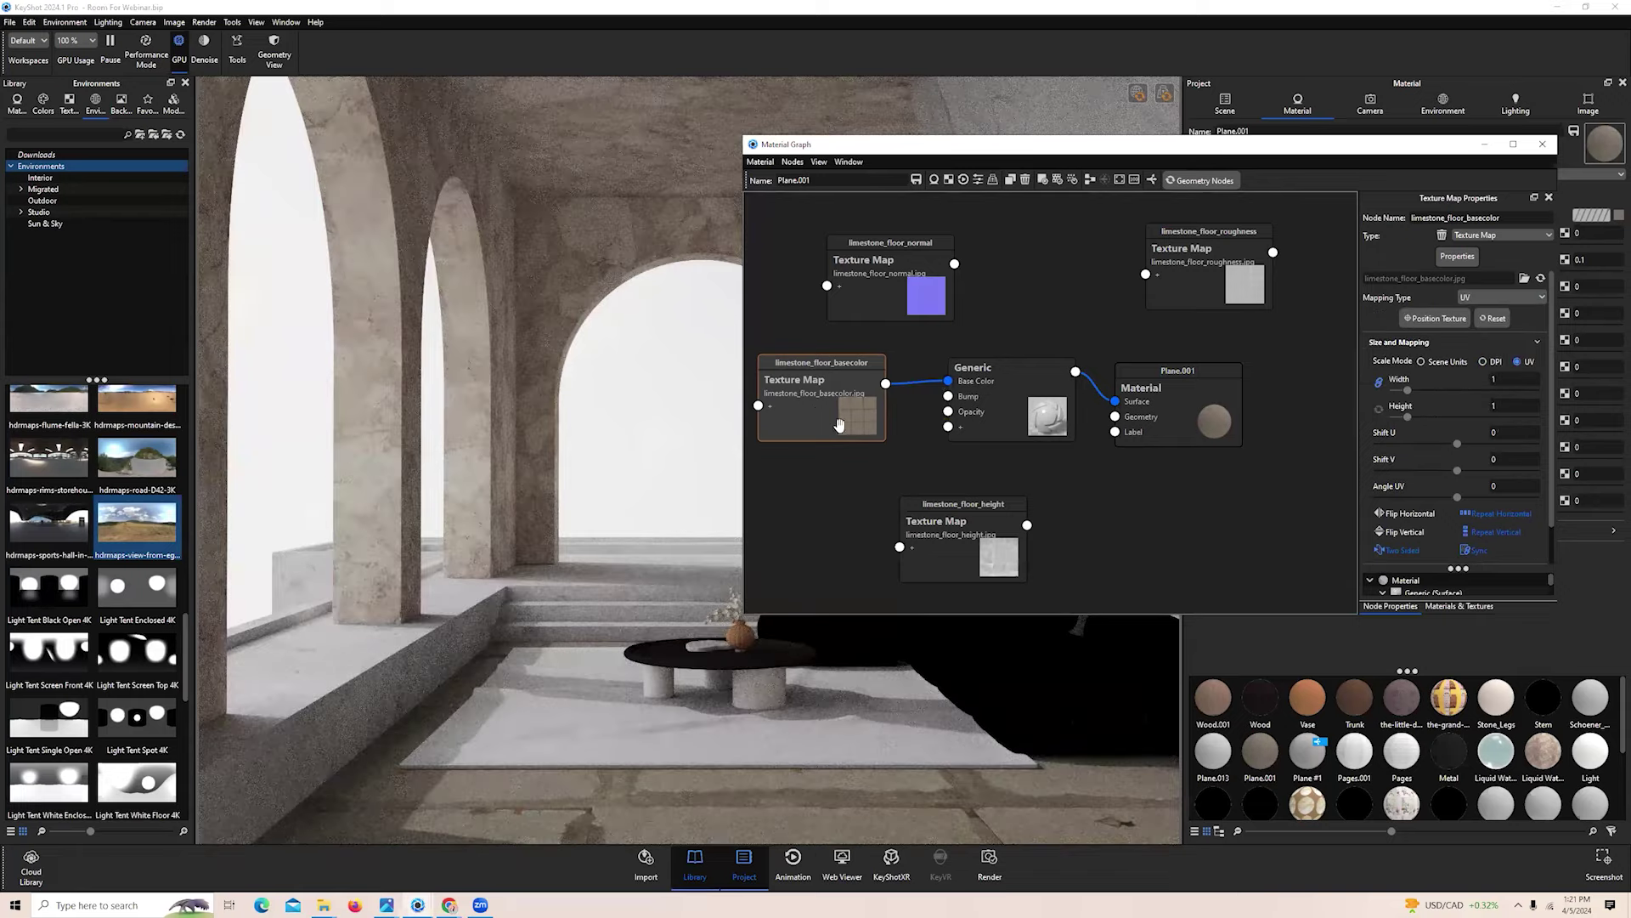
click(1421, 362)
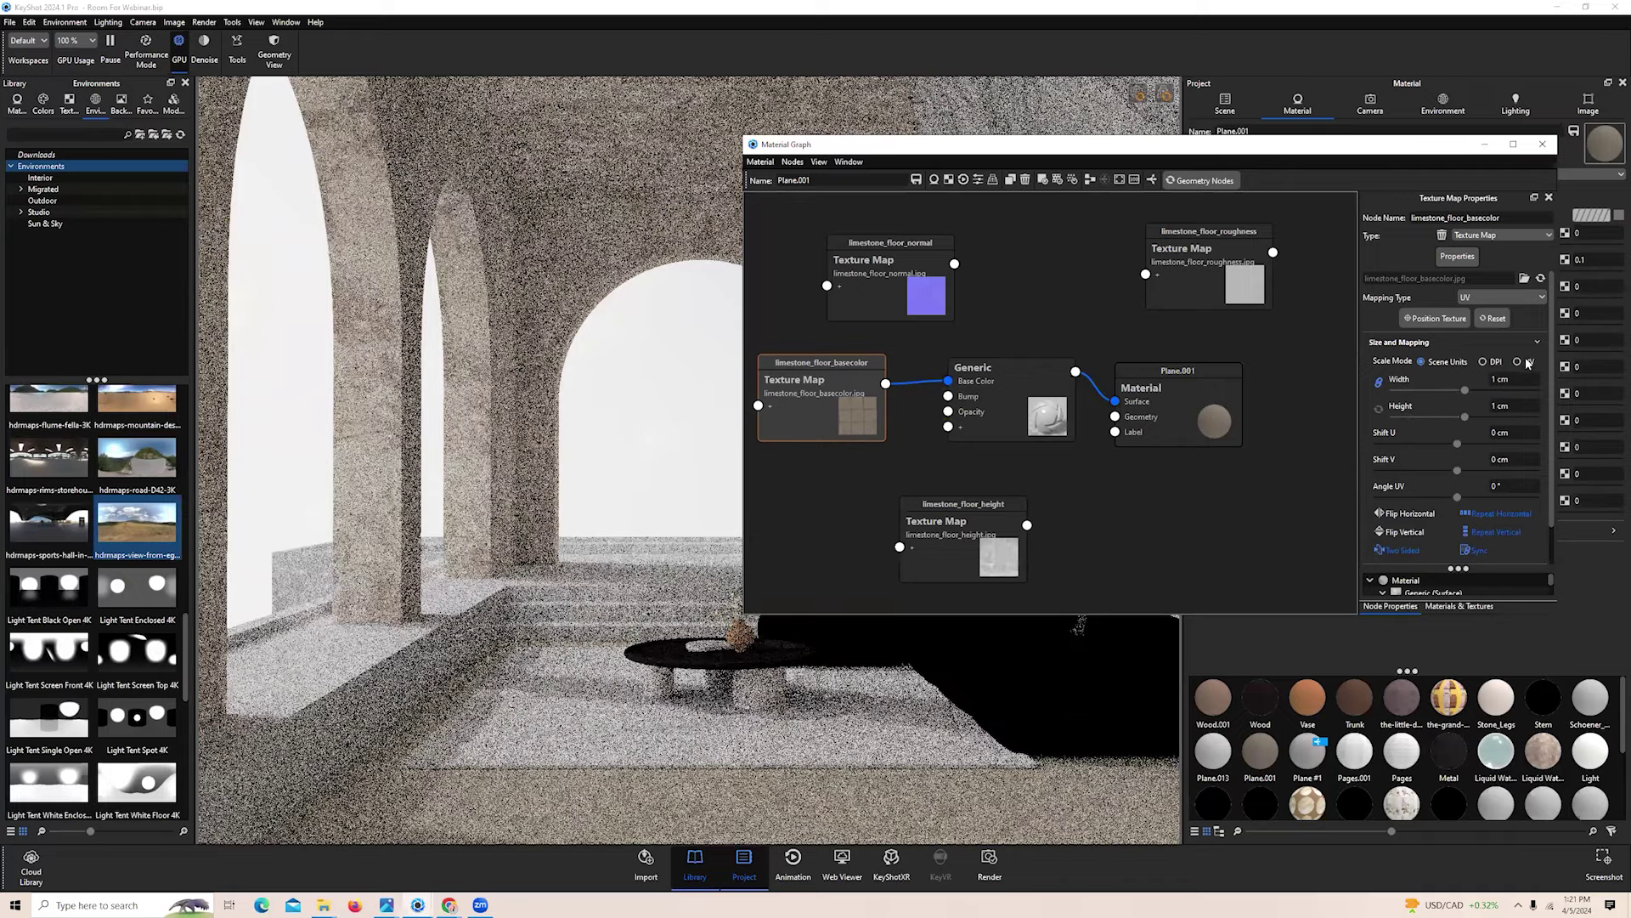
click(1525, 364)
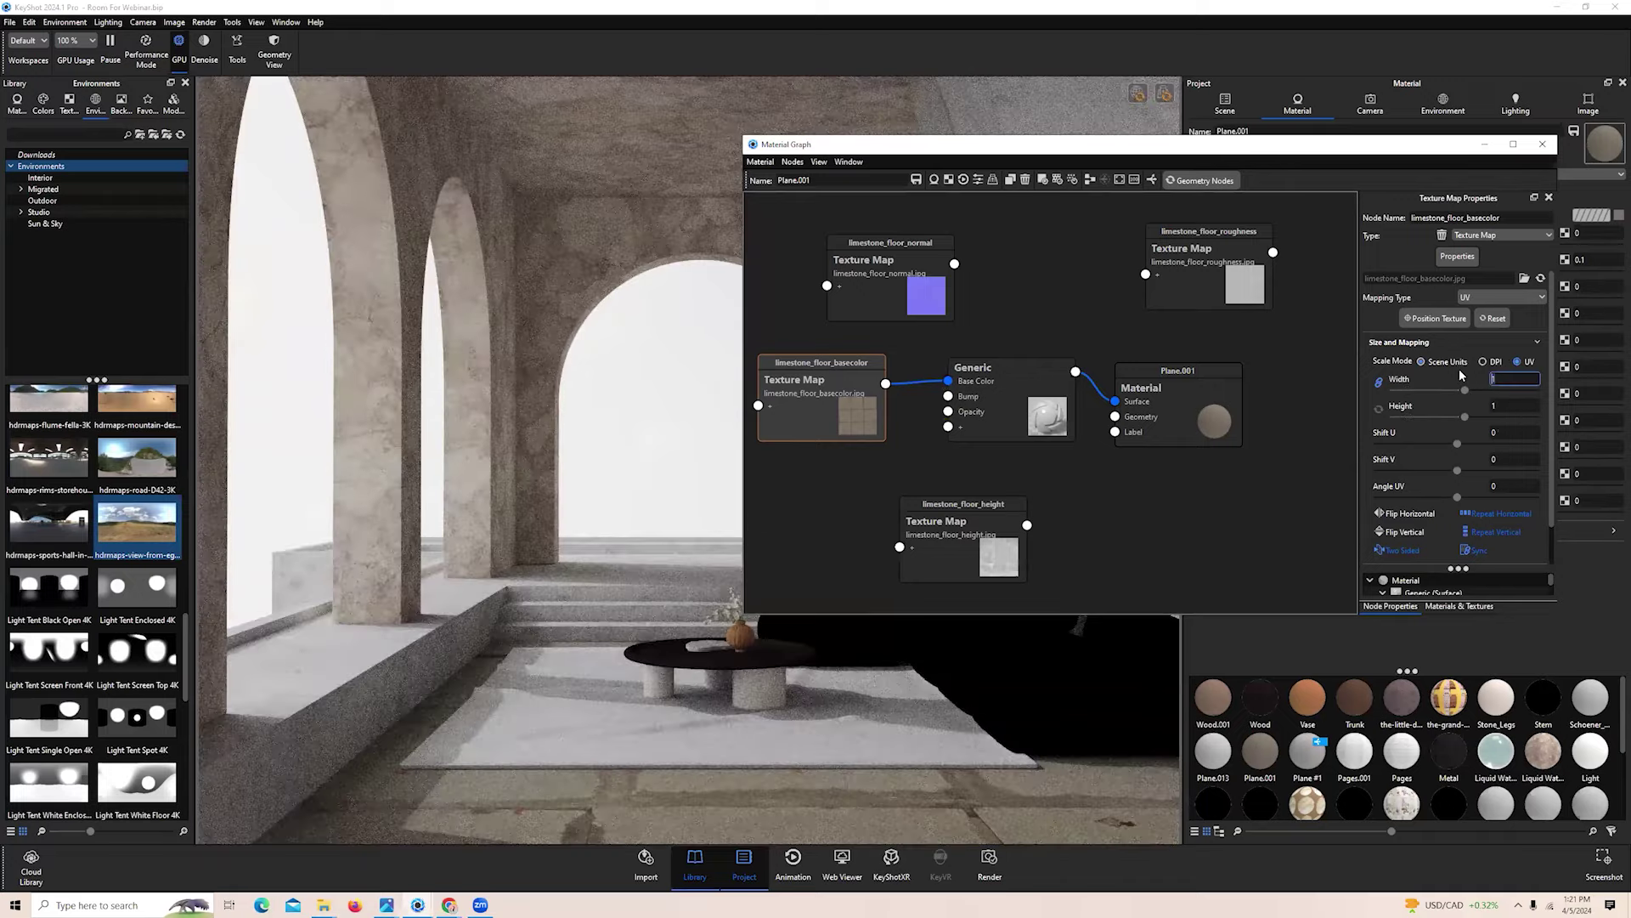
Try basecolor texture sizes of 0.5 and 0.4, and settle on 0.35 for linked width and height
text(0.5)
key(Return)
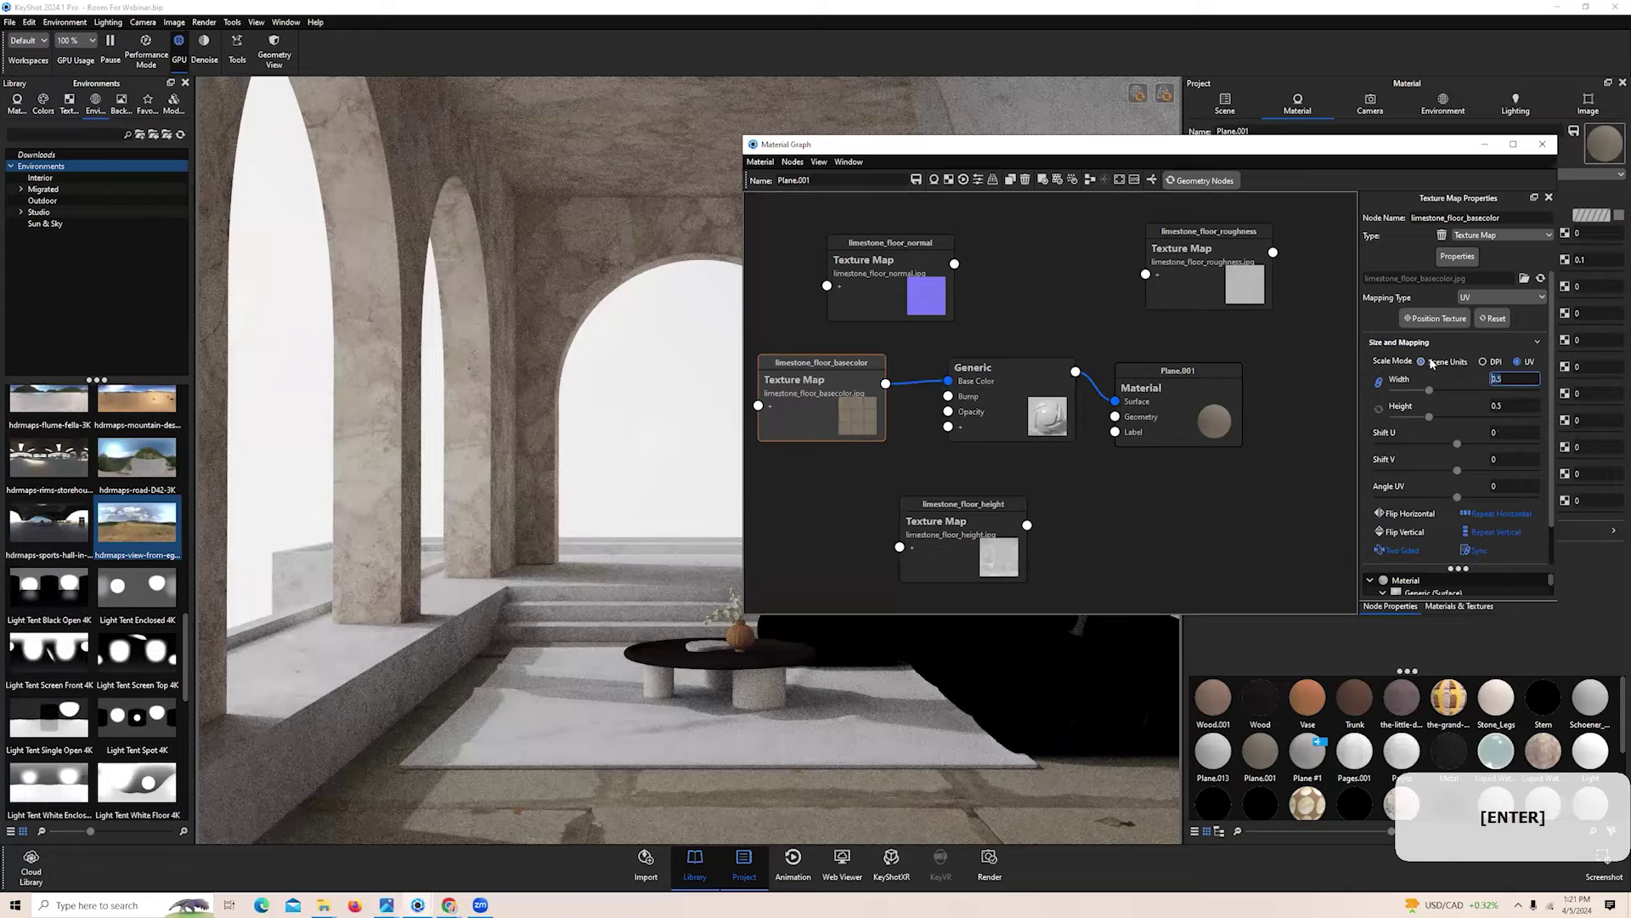
text(0.4)
key(Return)
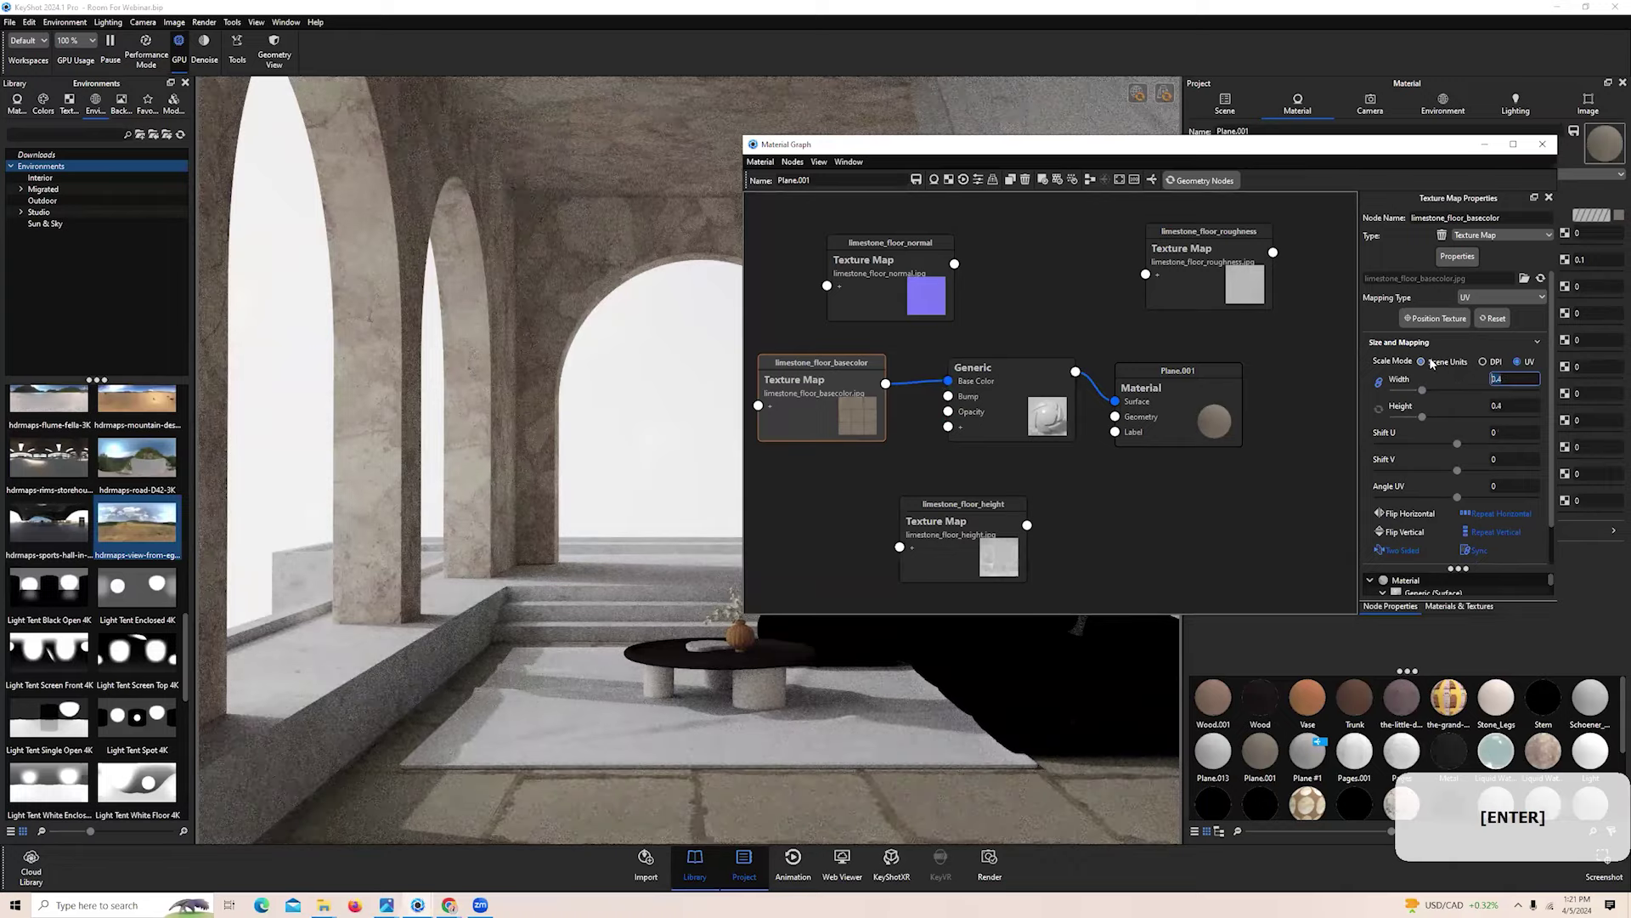
text(0.35)
key(Return)
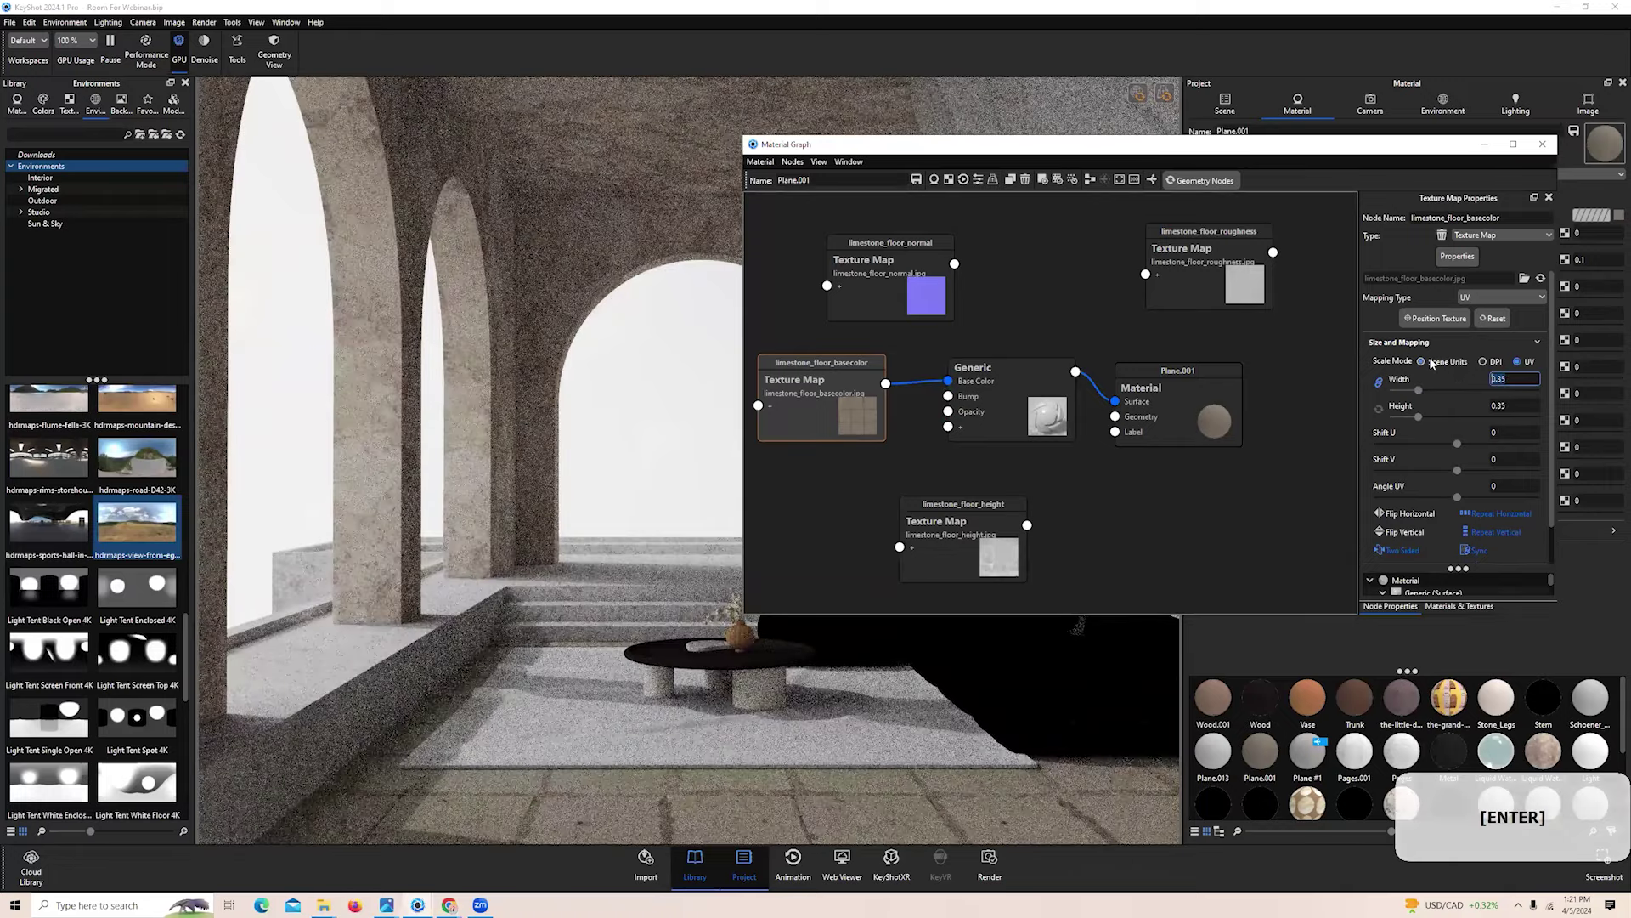
Move the limestone_floor_roughness node below the basecolor node and the height node to the far side of the graph
click(1163, 506)
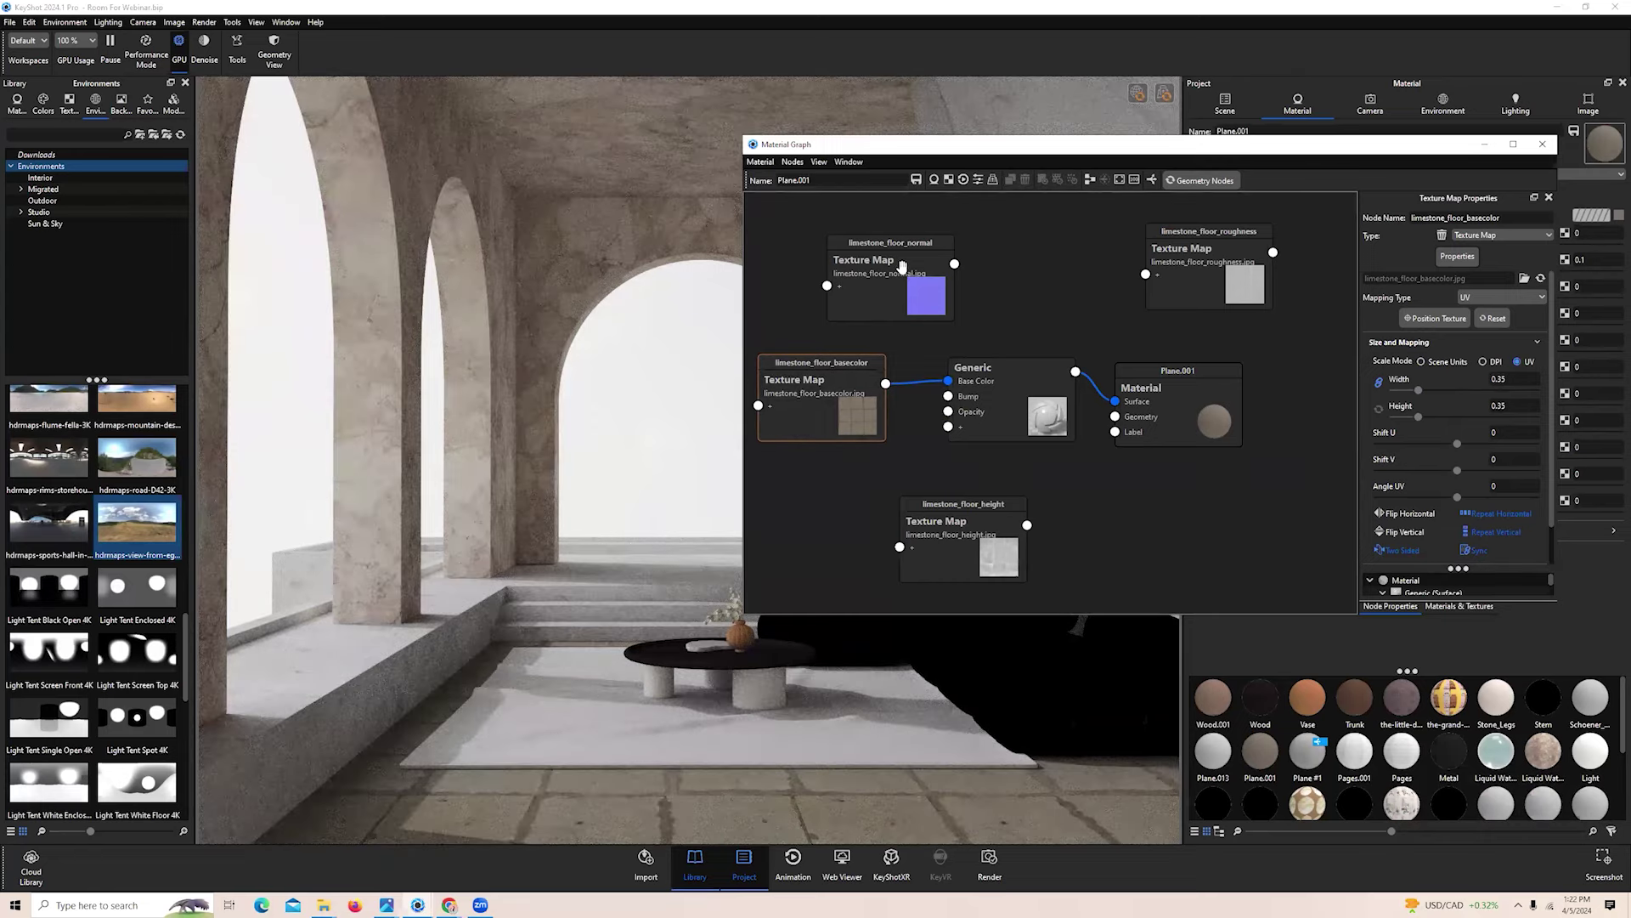
drag(1249, 266, 849, 526)
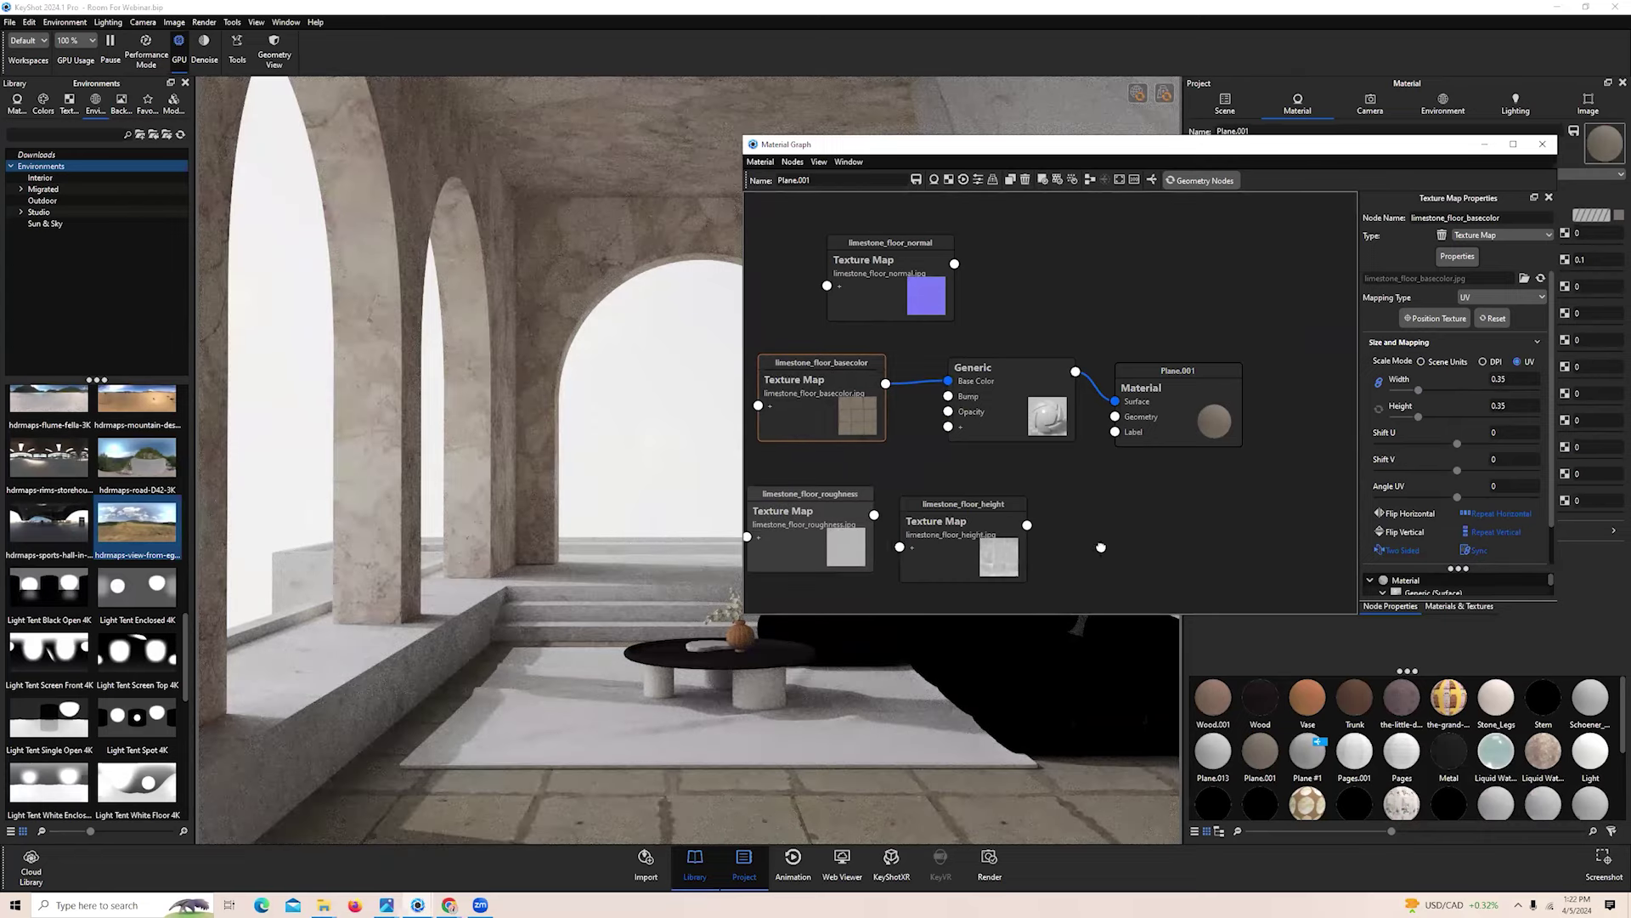
drag(1101, 547, 1203, 551)
Connect the limestone_floor_roughness map to the Generic node as its Roughness input
drag(876, 515, 953, 433)
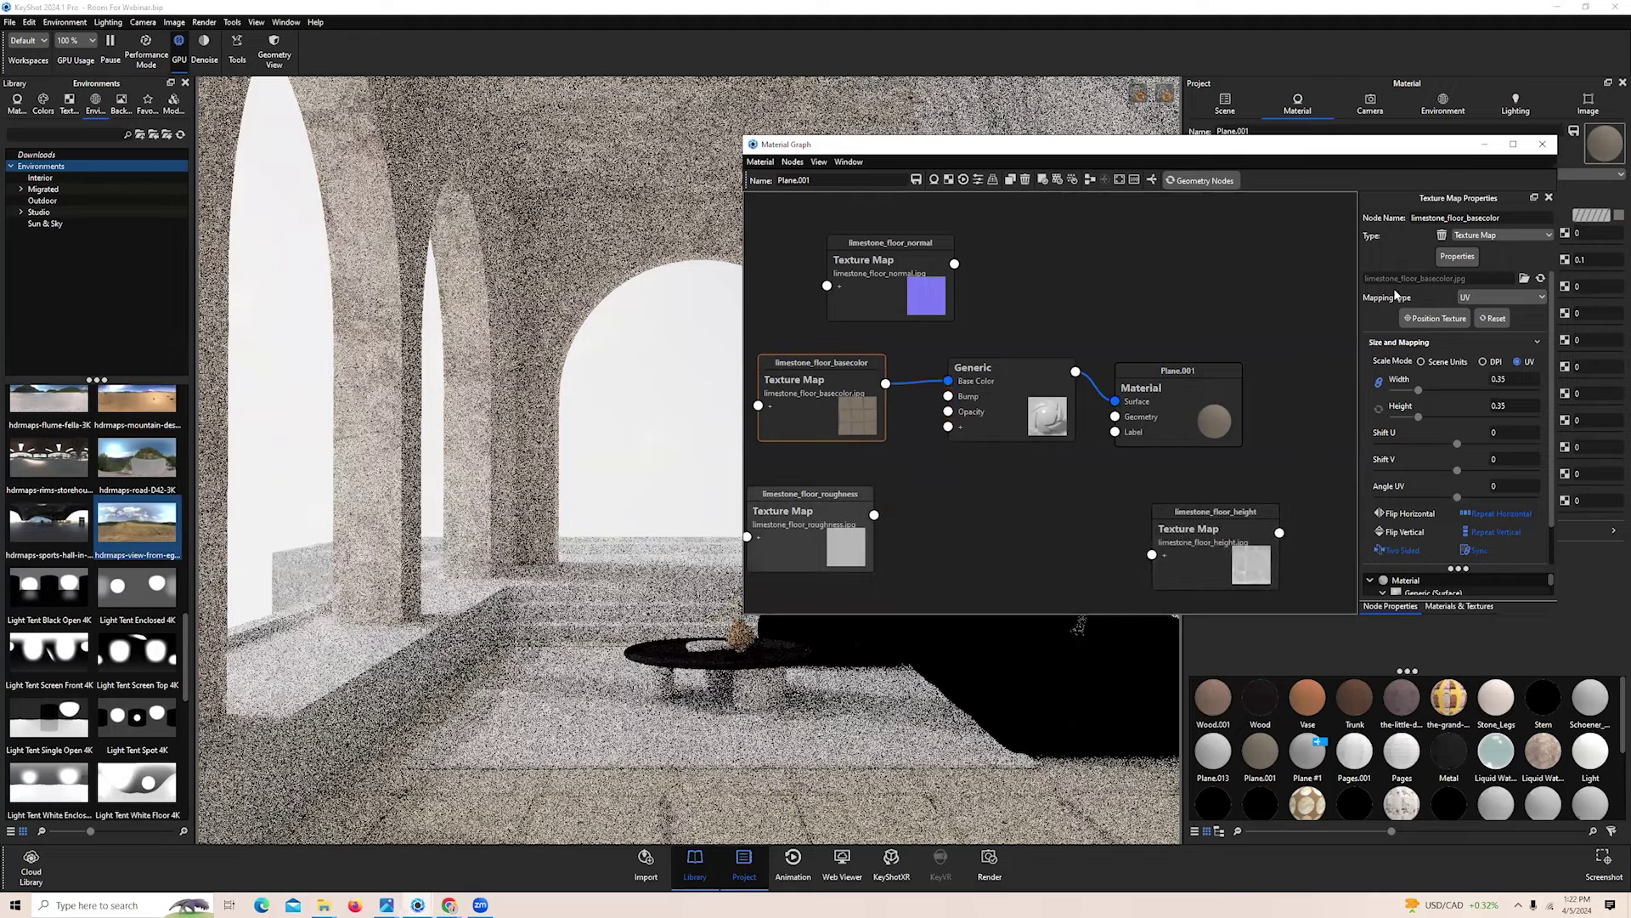
click(1511, 235)
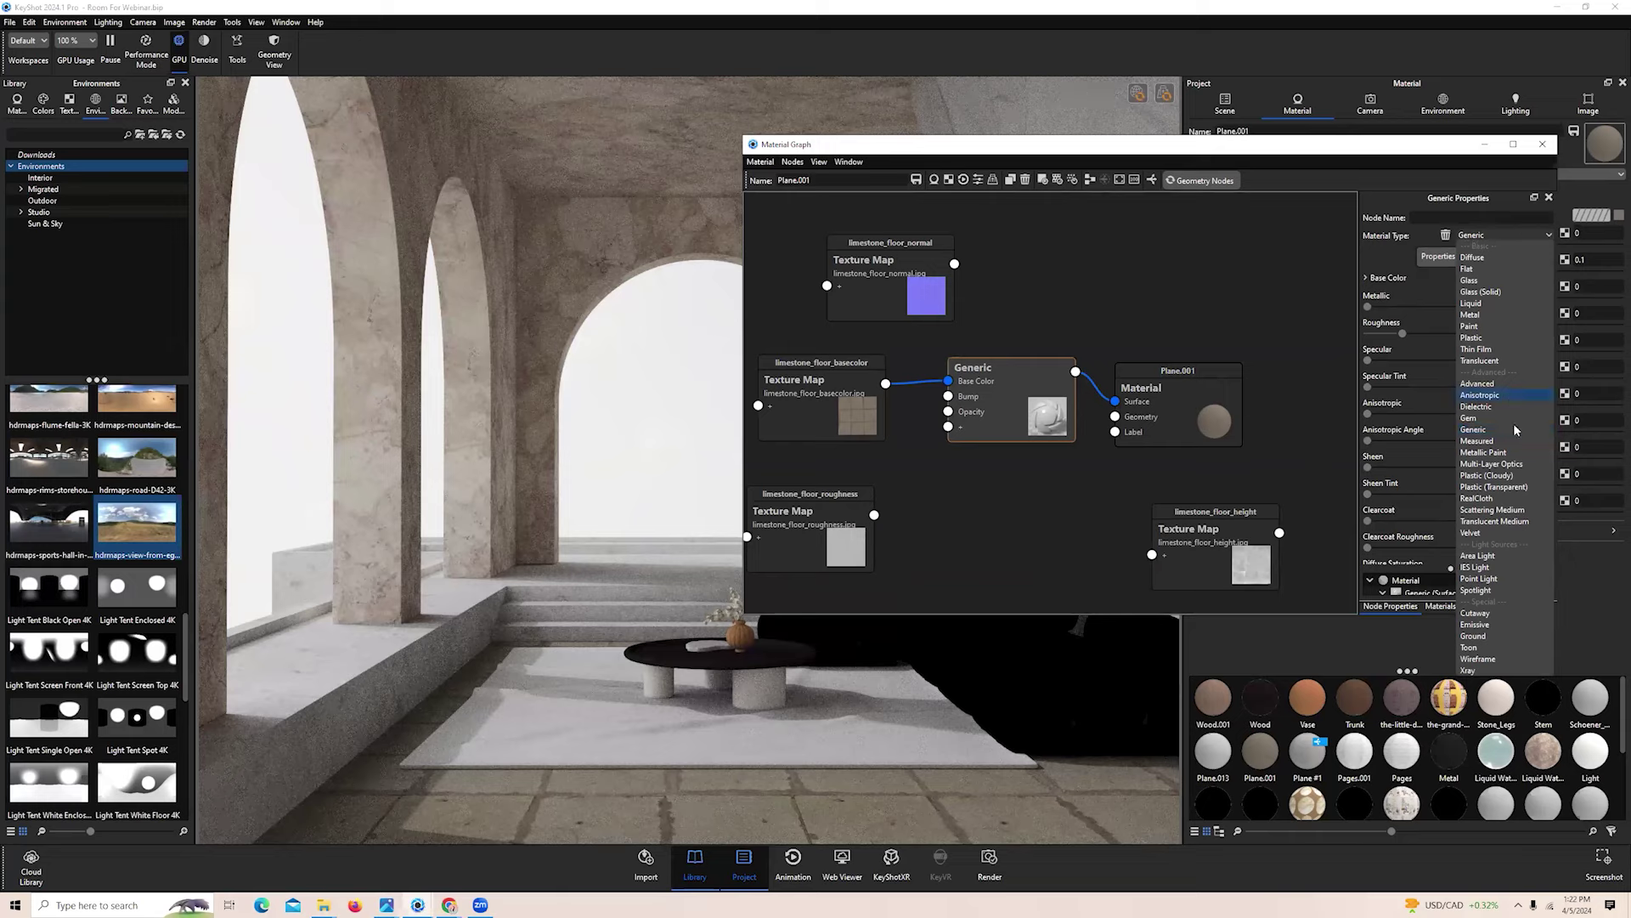
click(1077, 306)
drag(826, 542, 1068, 438)
click(1053, 448)
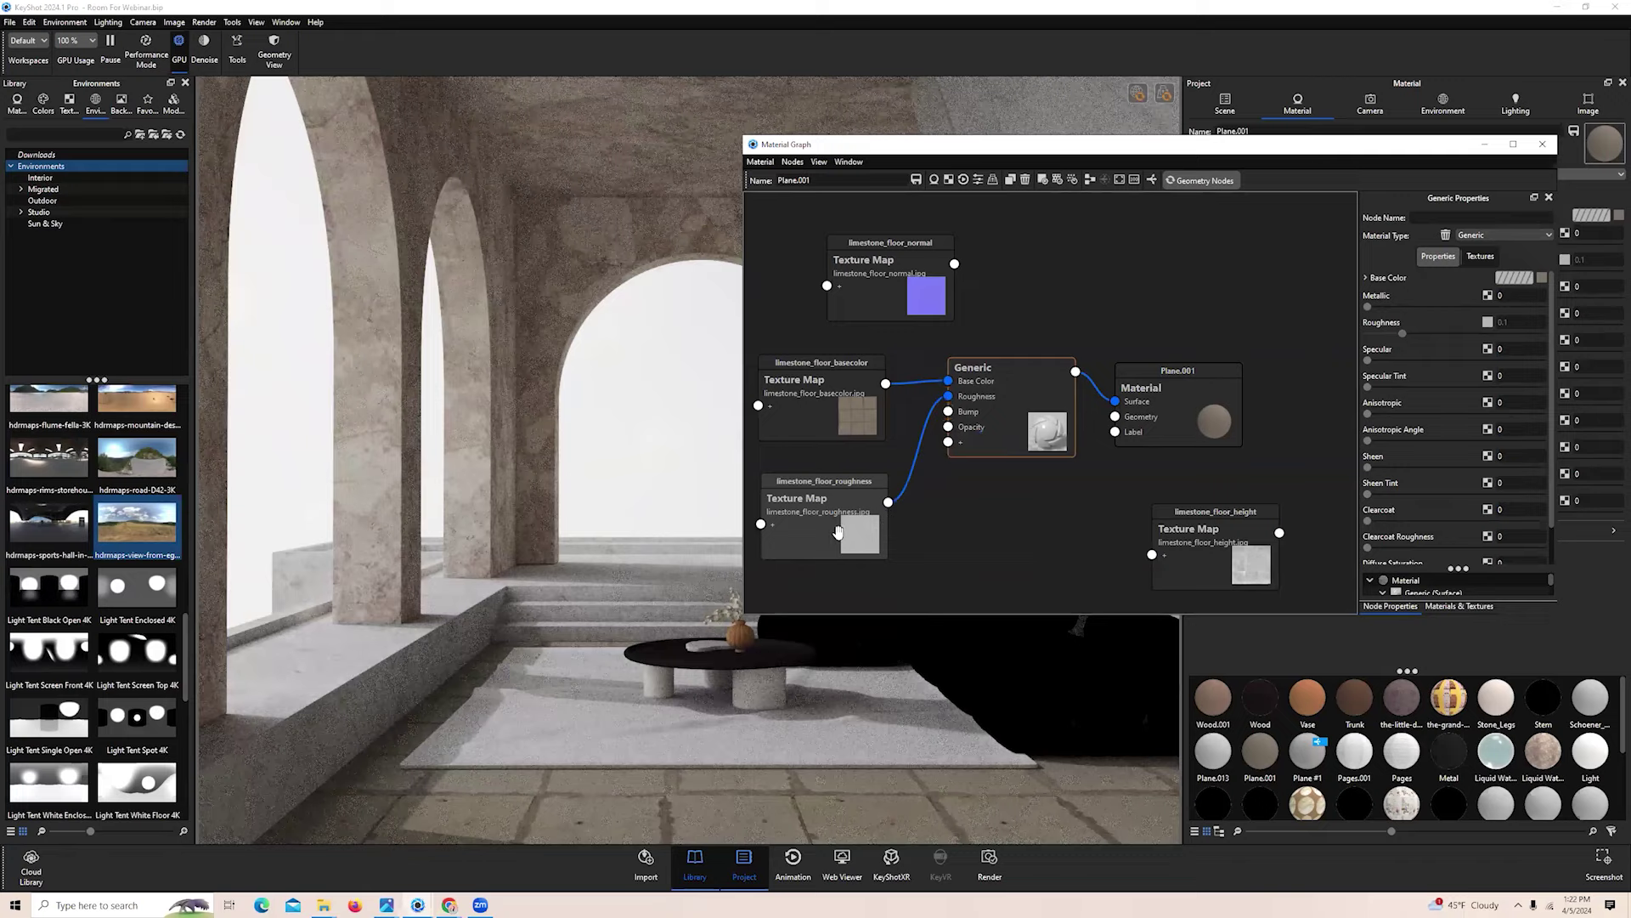
Compare the UV width and height of the limestone_floor_roughness map with those of the basecolor map
click(837, 532)
double_click(1519, 379)
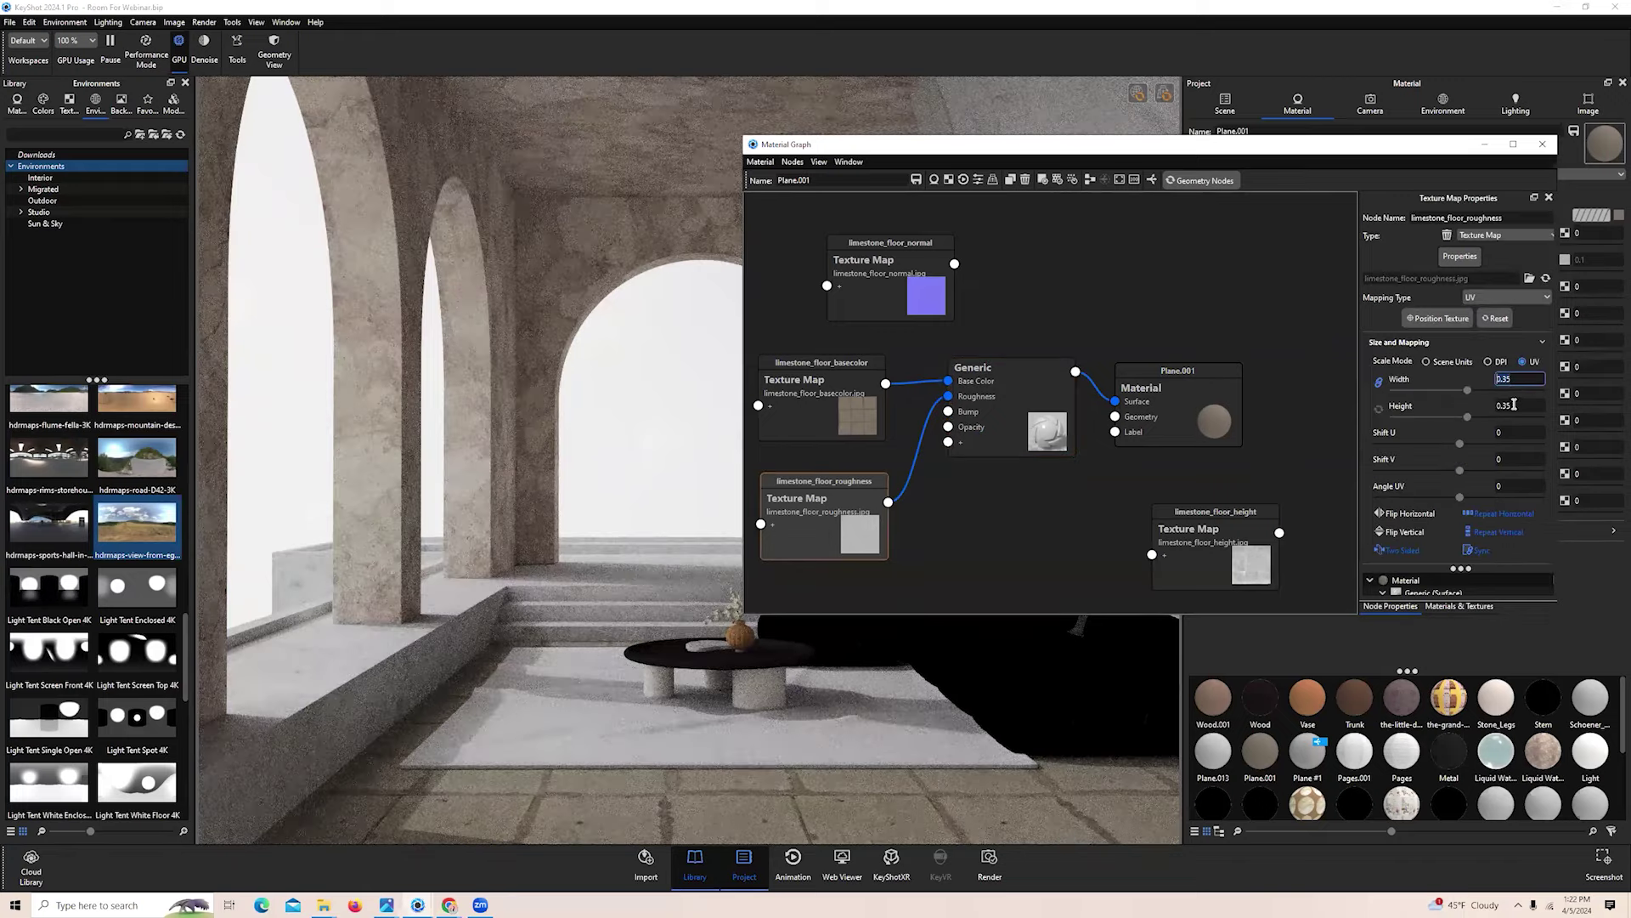
click(1514, 405)
click(816, 427)
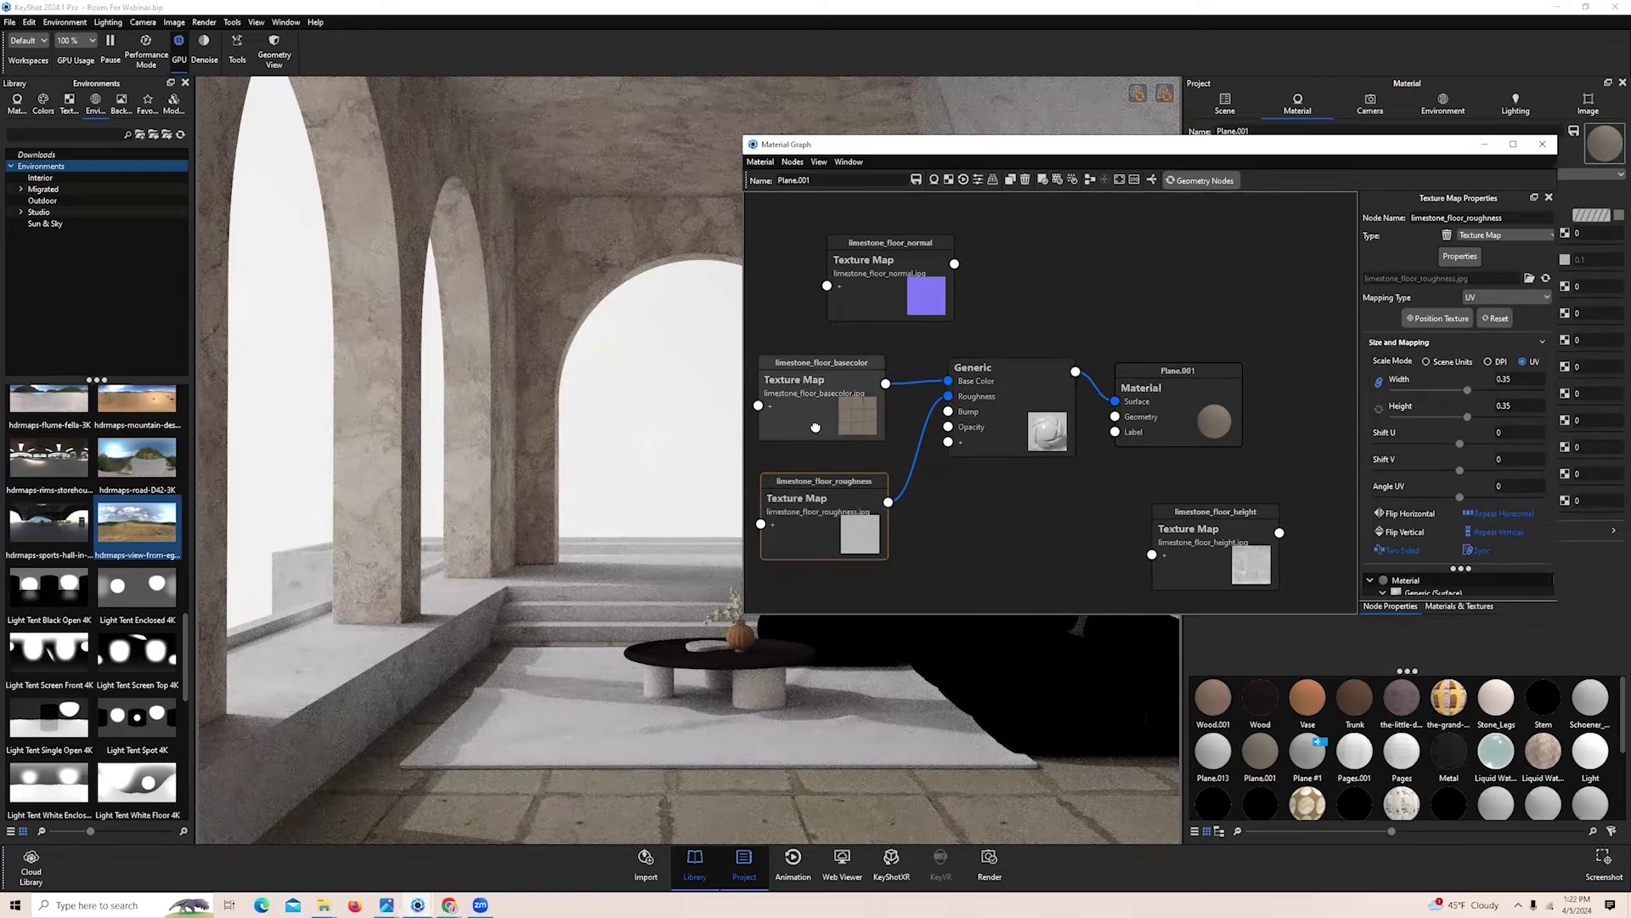
click(816, 427)
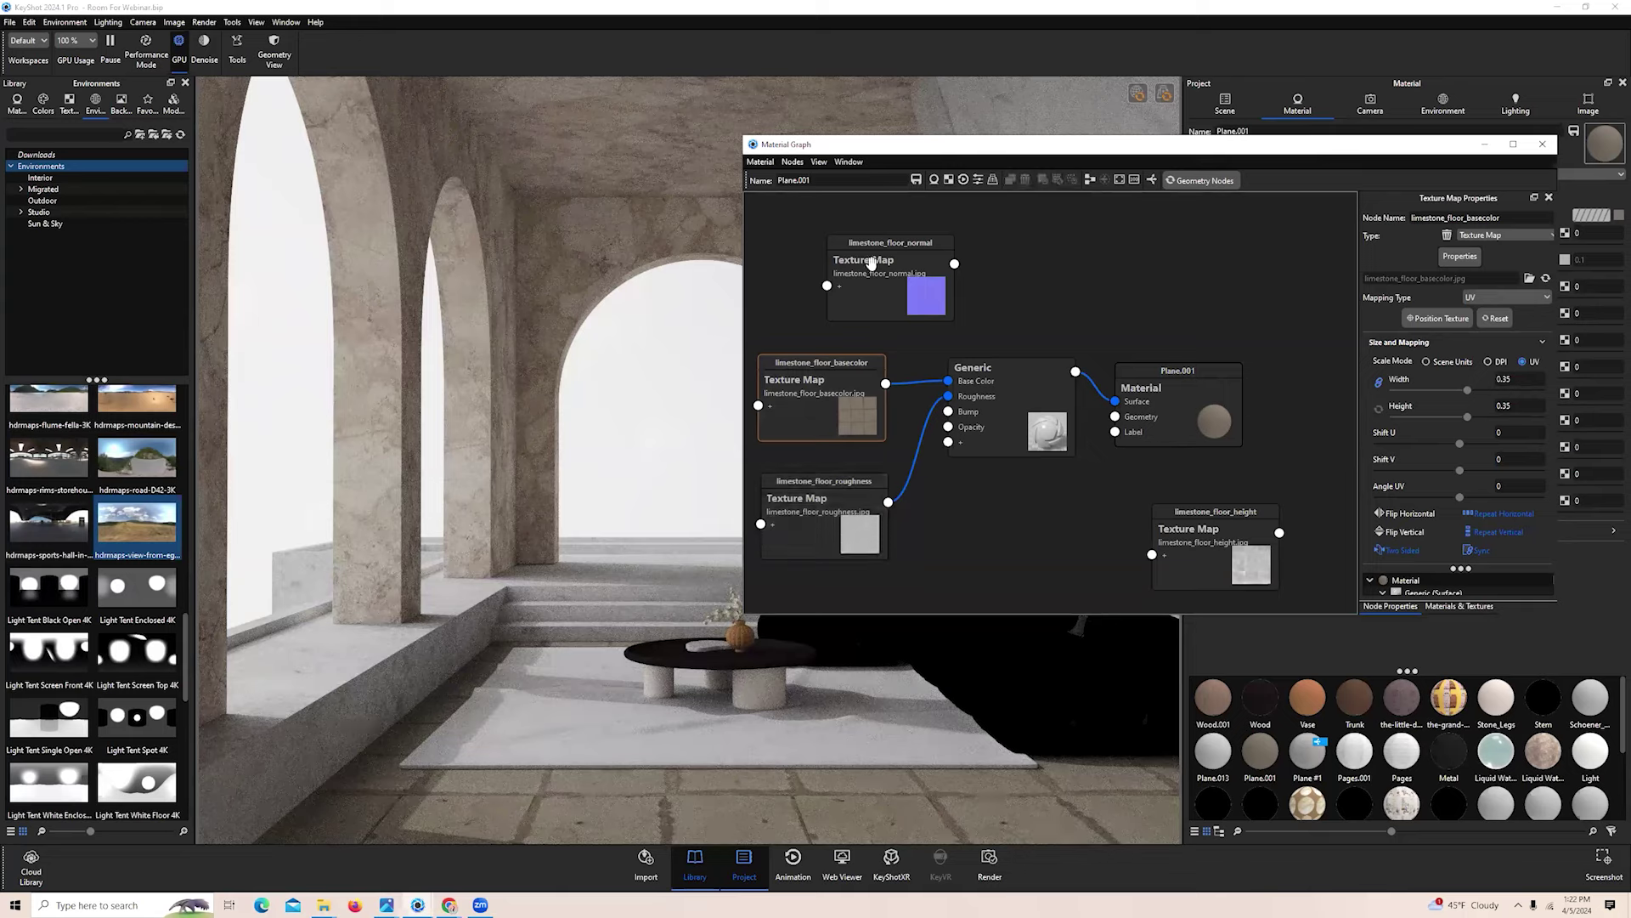
Move the limestone_floor_normal node below the roughness node and connect it to the Generic node's Bump input
drag(871, 264, 823, 596)
scroll(1016, 533, down, 1)
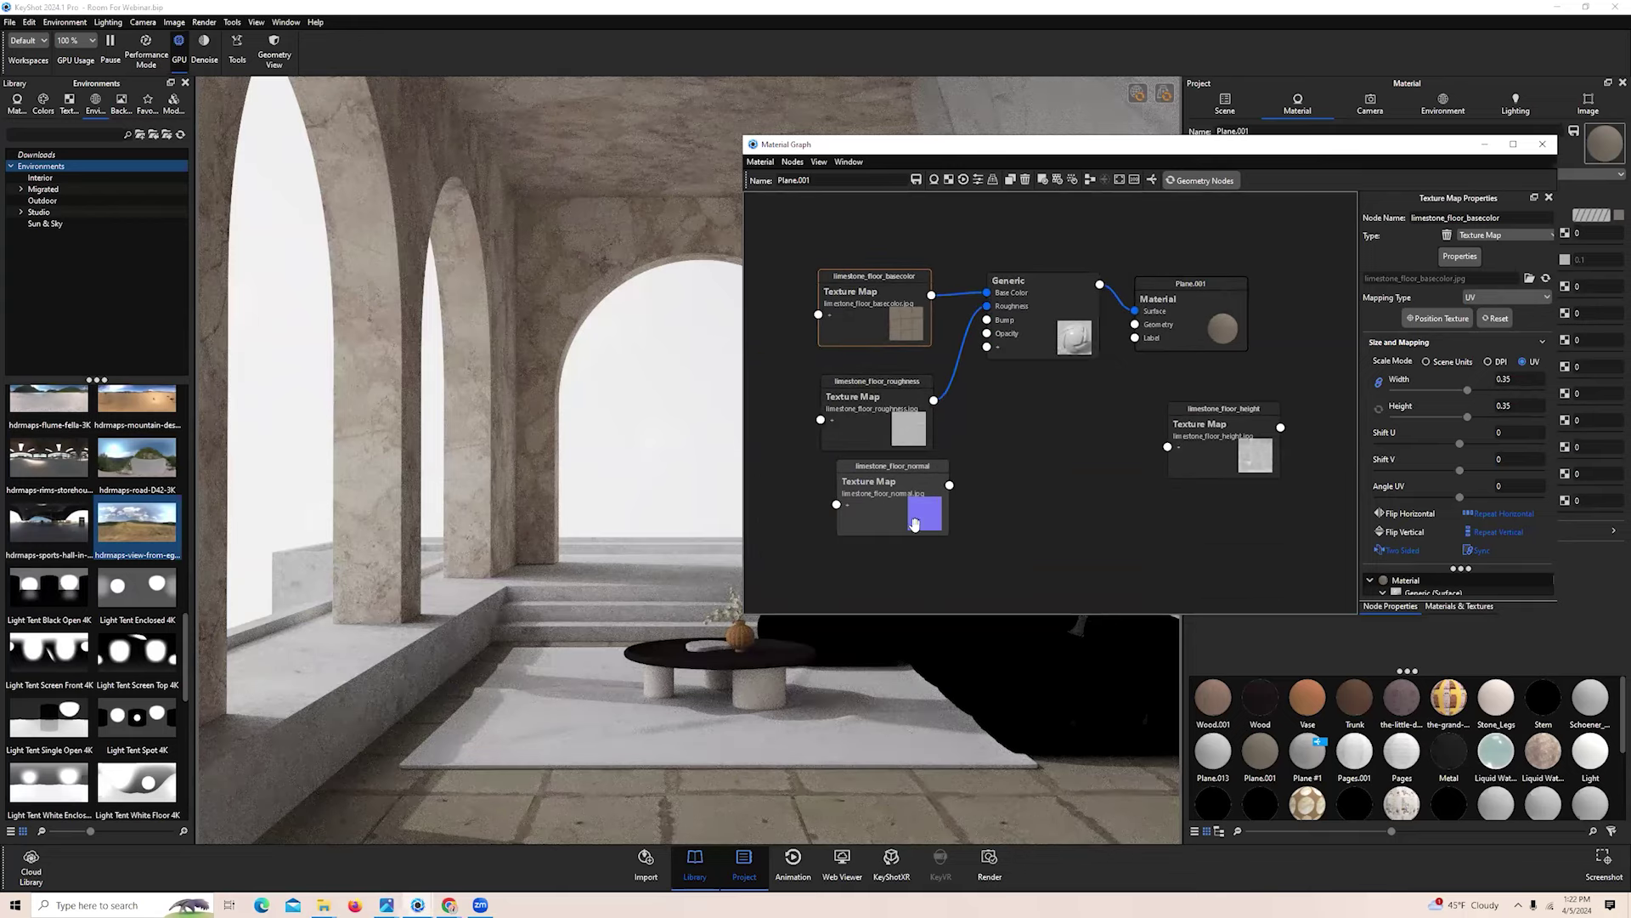
drag(914, 523, 987, 320)
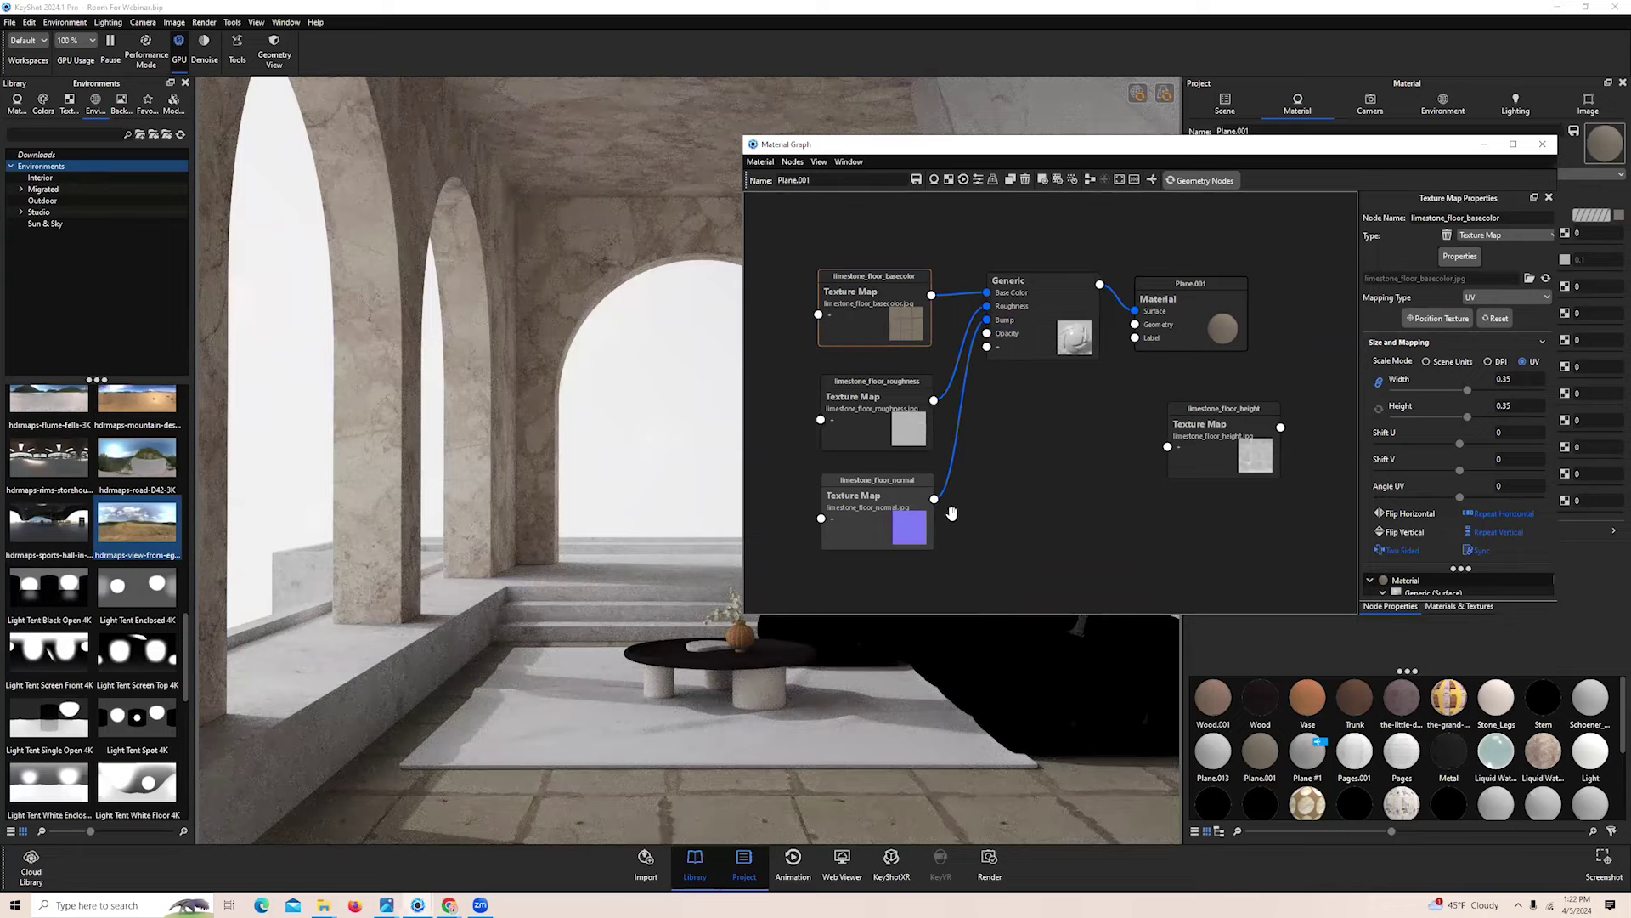
Check the mapping type and UV size of the limestone_floor_normal map
click(873, 535)
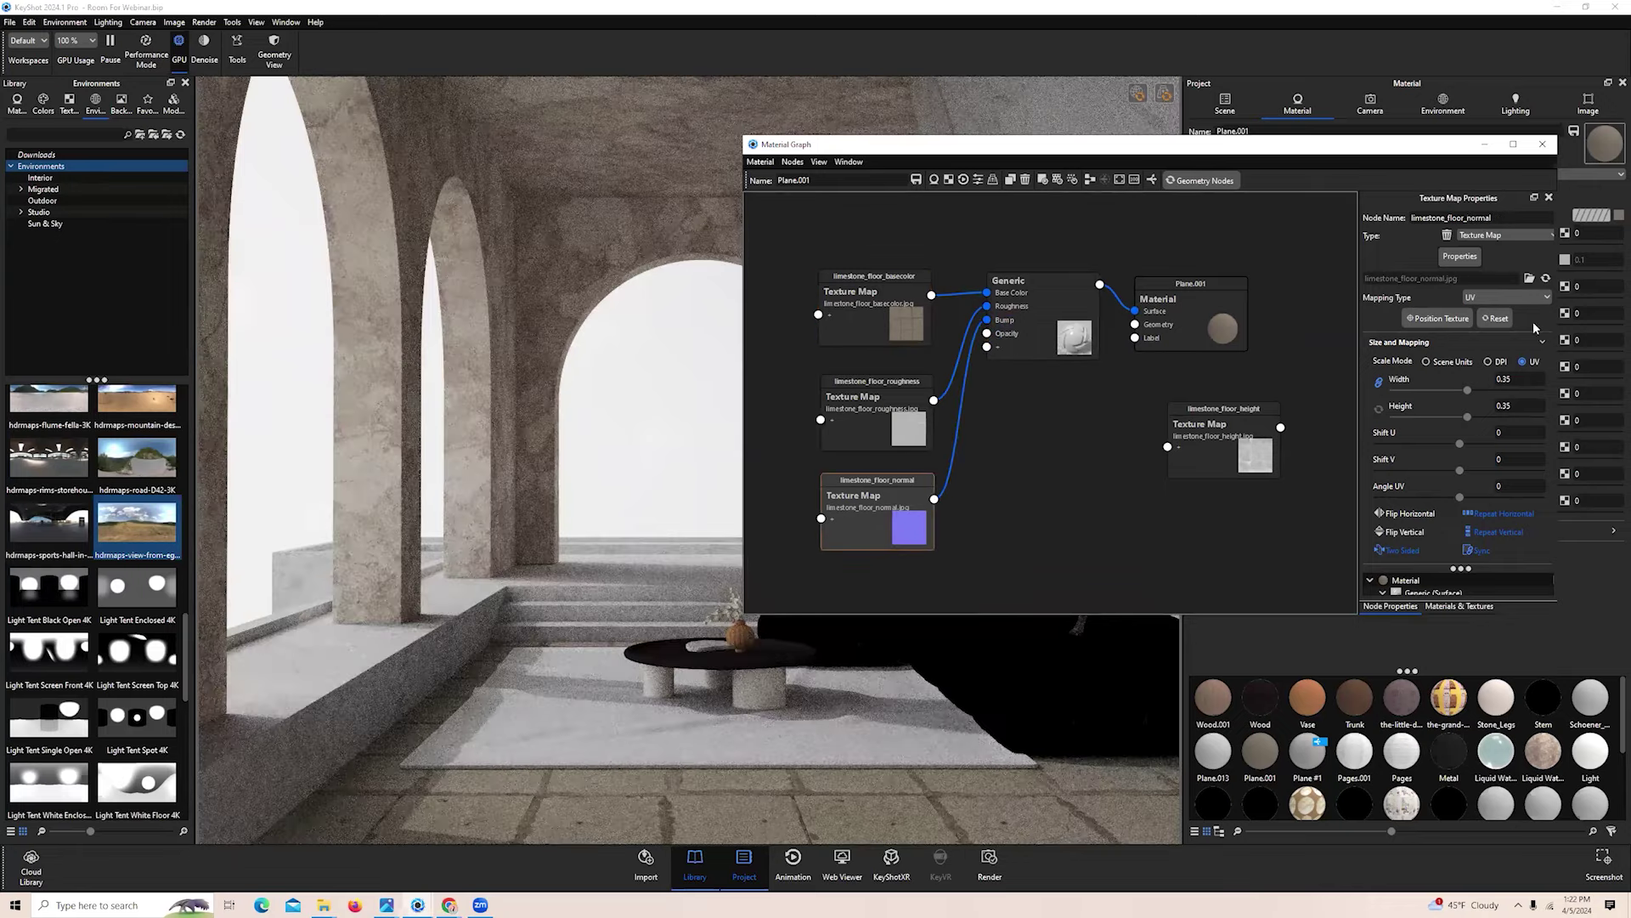
drag(1526, 379, 1481, 379)
click(996, 521)
scroll(1150, 506, down, 1)
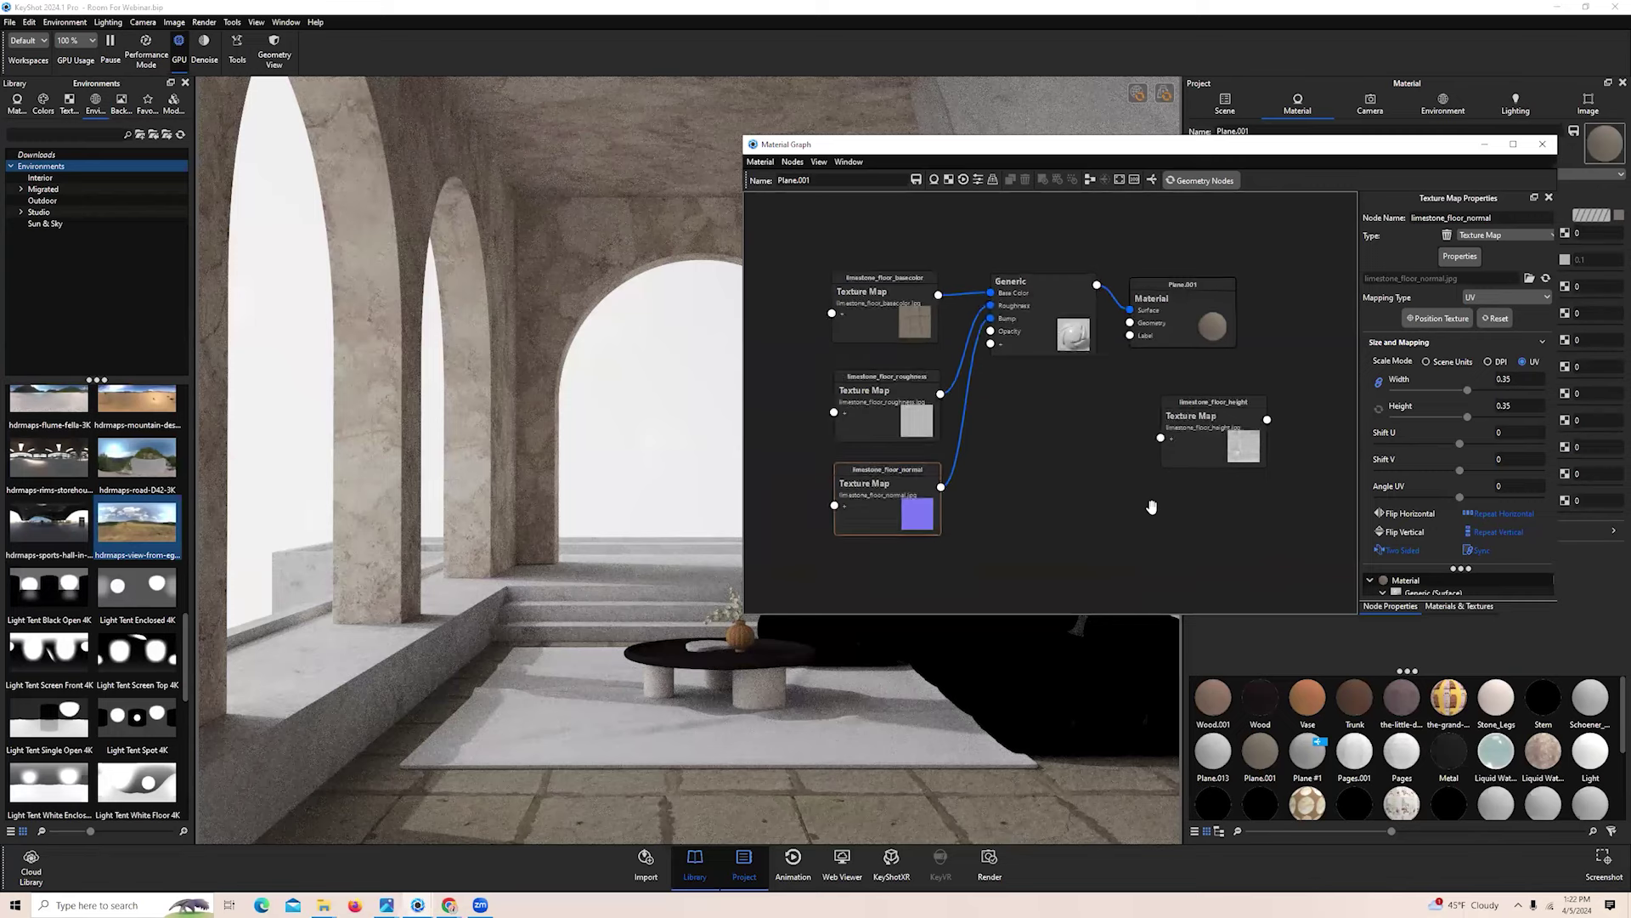
Reposition the limestone_floor_height node beside the normal node and move the Material node farther from the Generic node to make room
scroll(1149, 507, up, 2)
drag(1260, 454, 1197, 505)
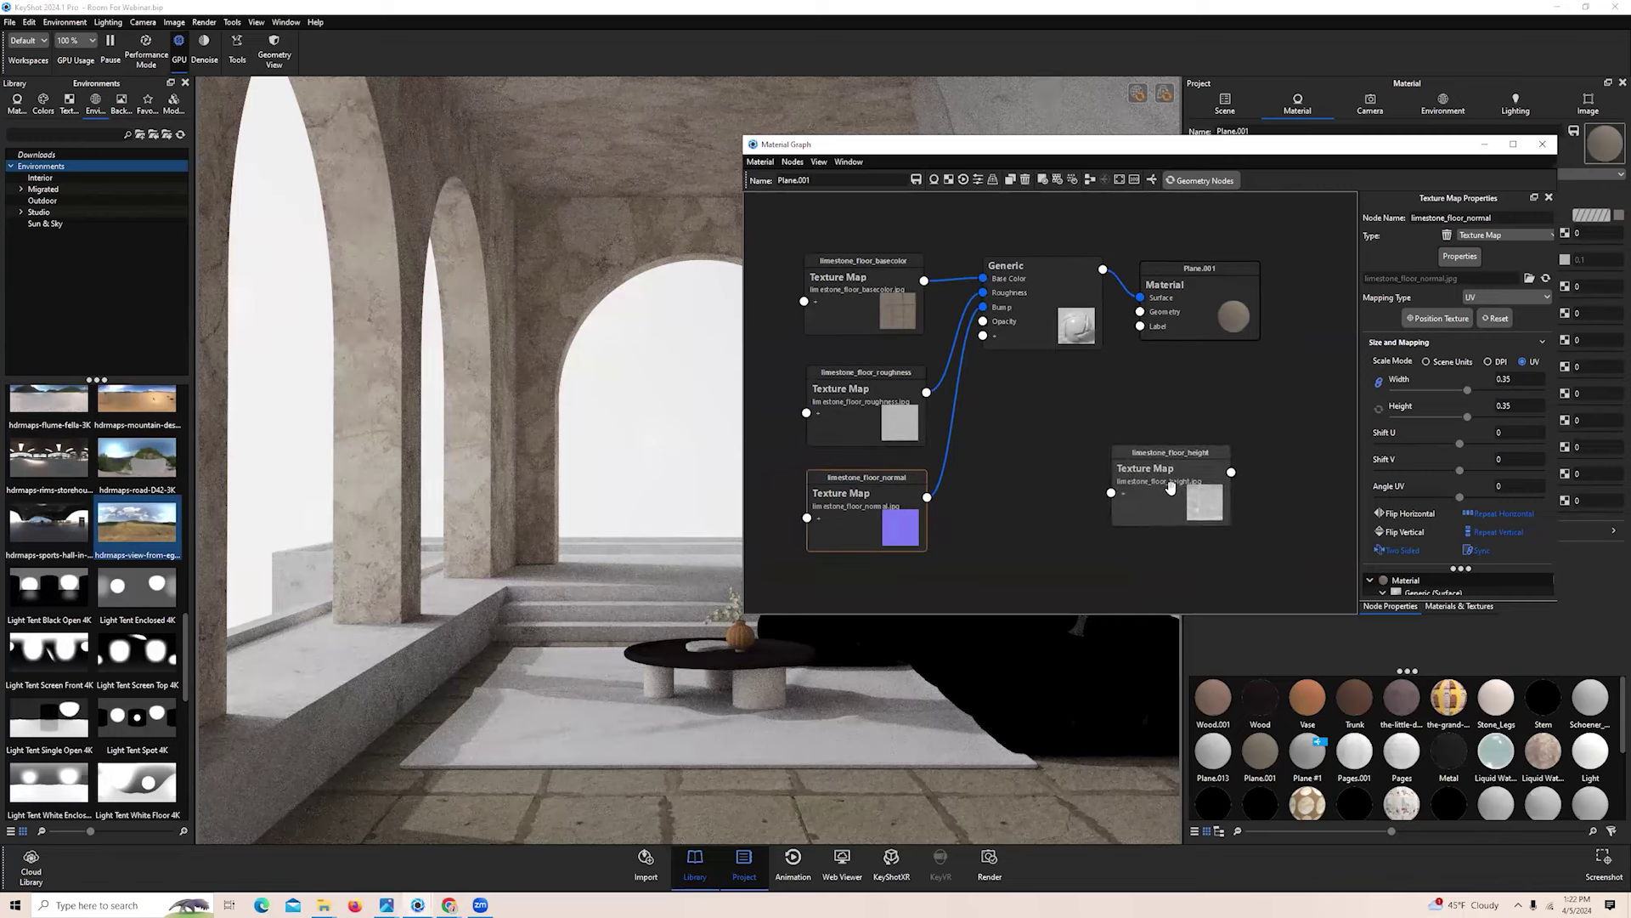
click(1055, 557)
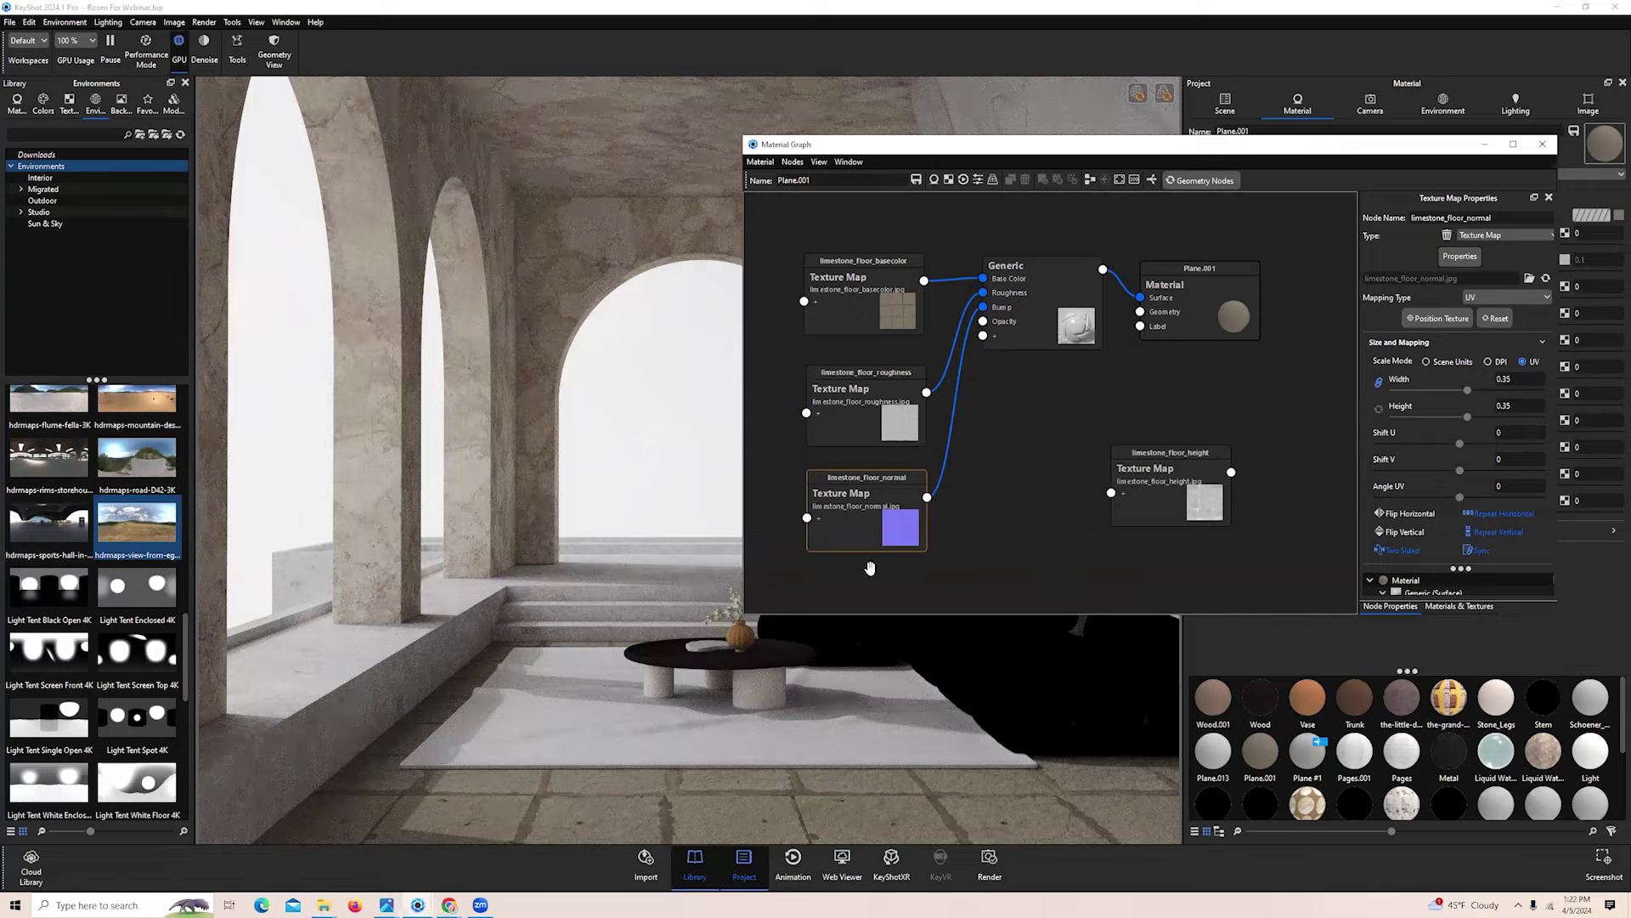
click(856, 539)
key(c)
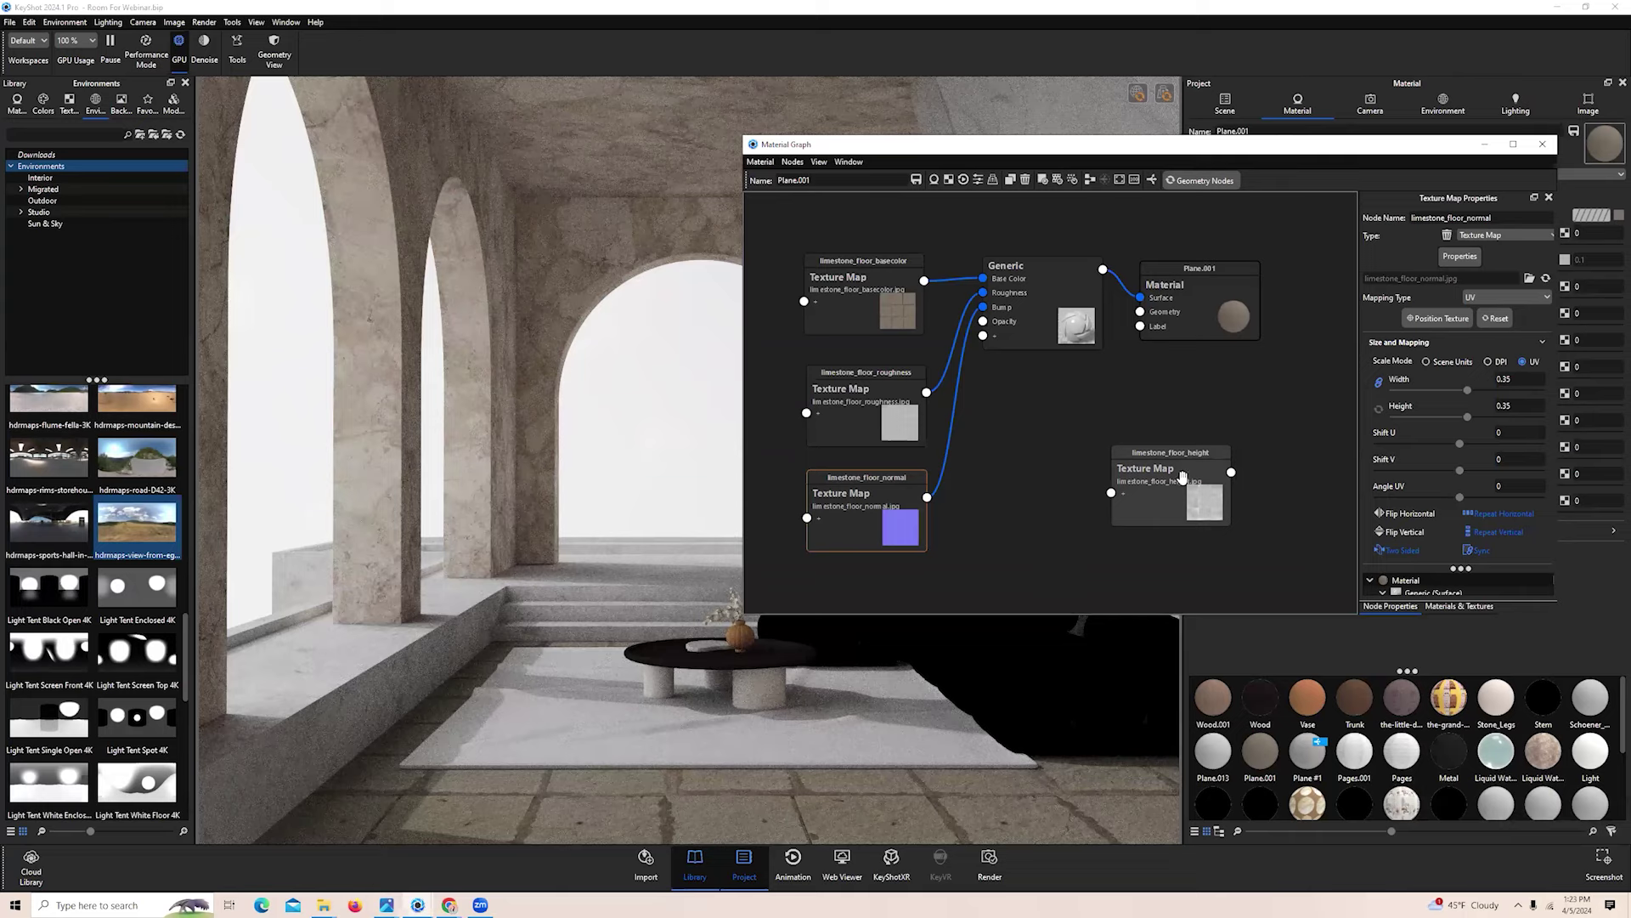
click(1187, 486)
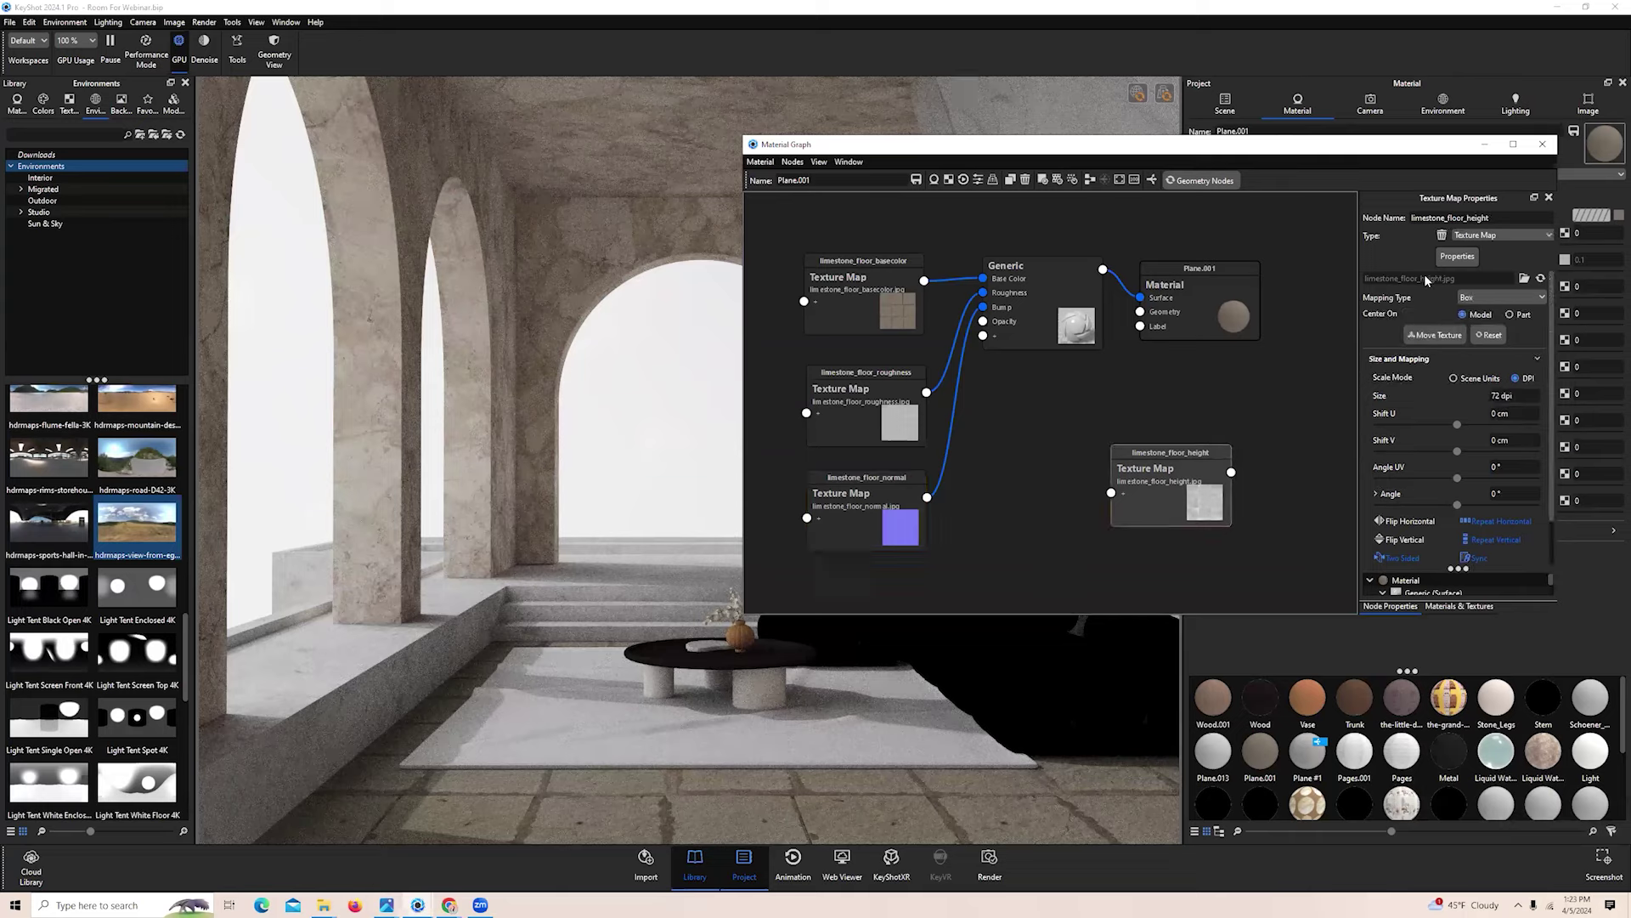
drag(1143, 489, 1123, 515)
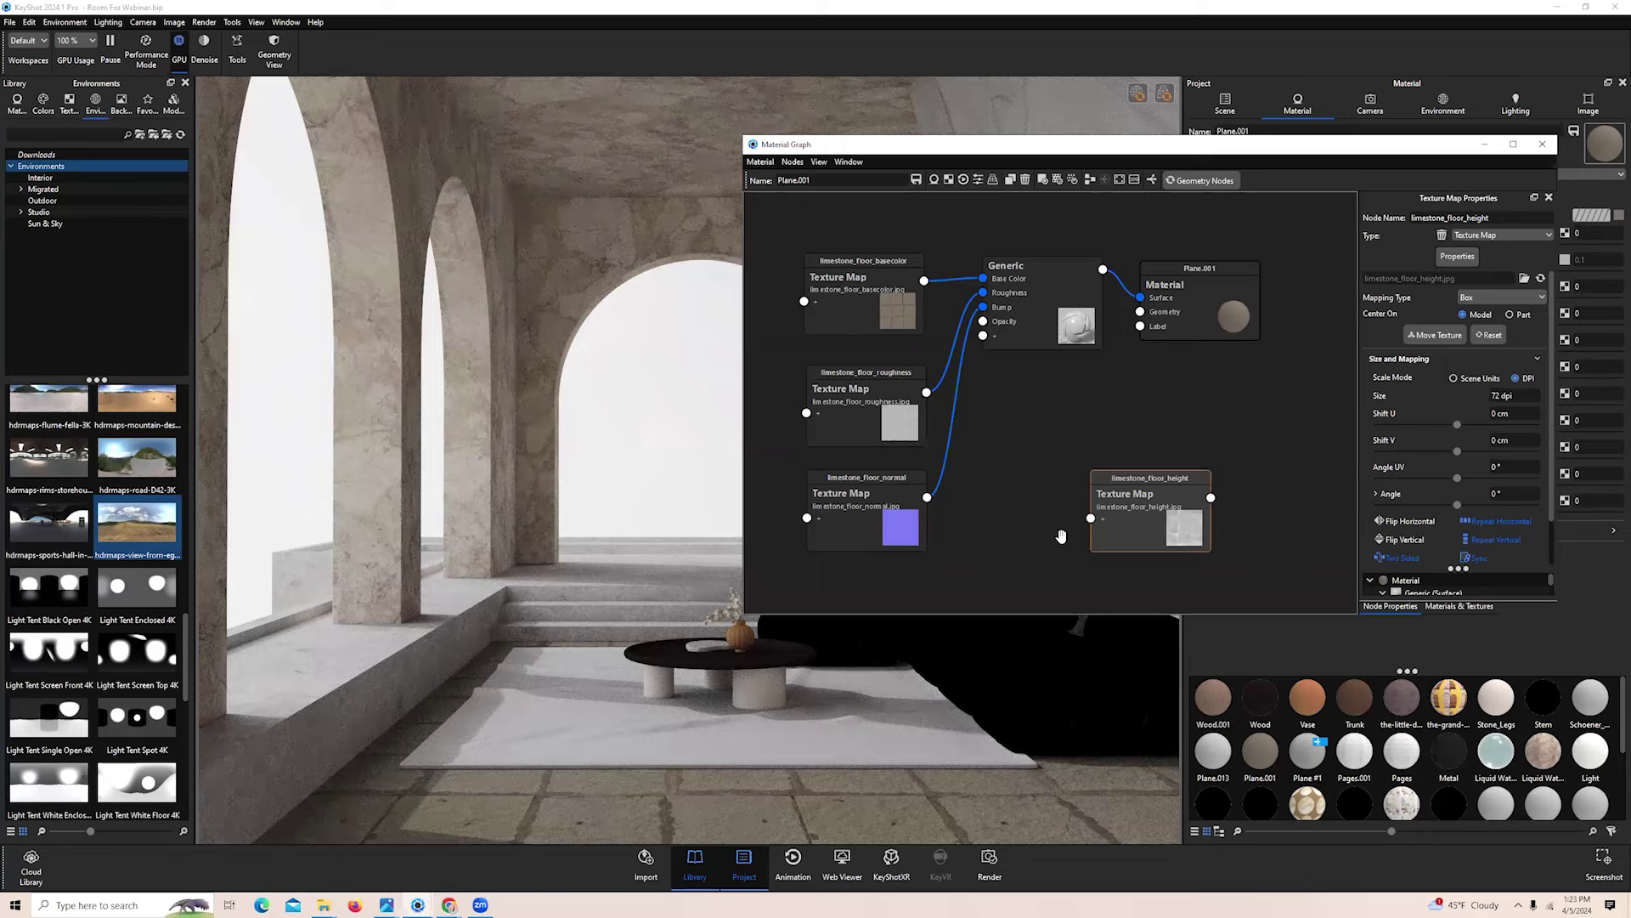
drag(1150, 515, 1135, 532)
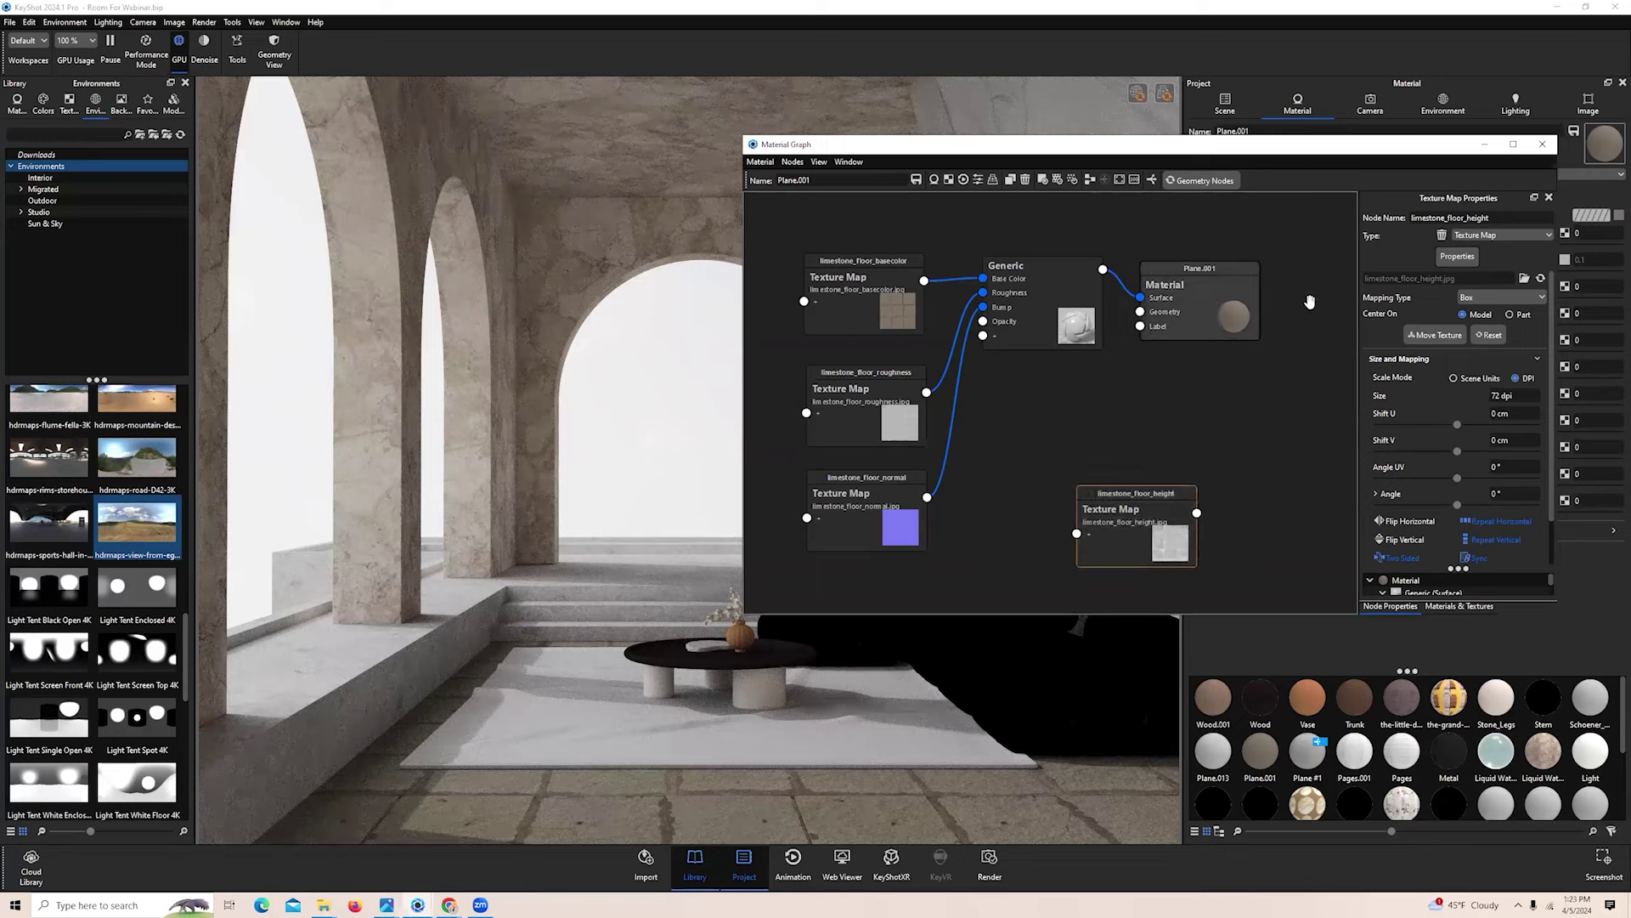
drag(1219, 312, 1311, 301)
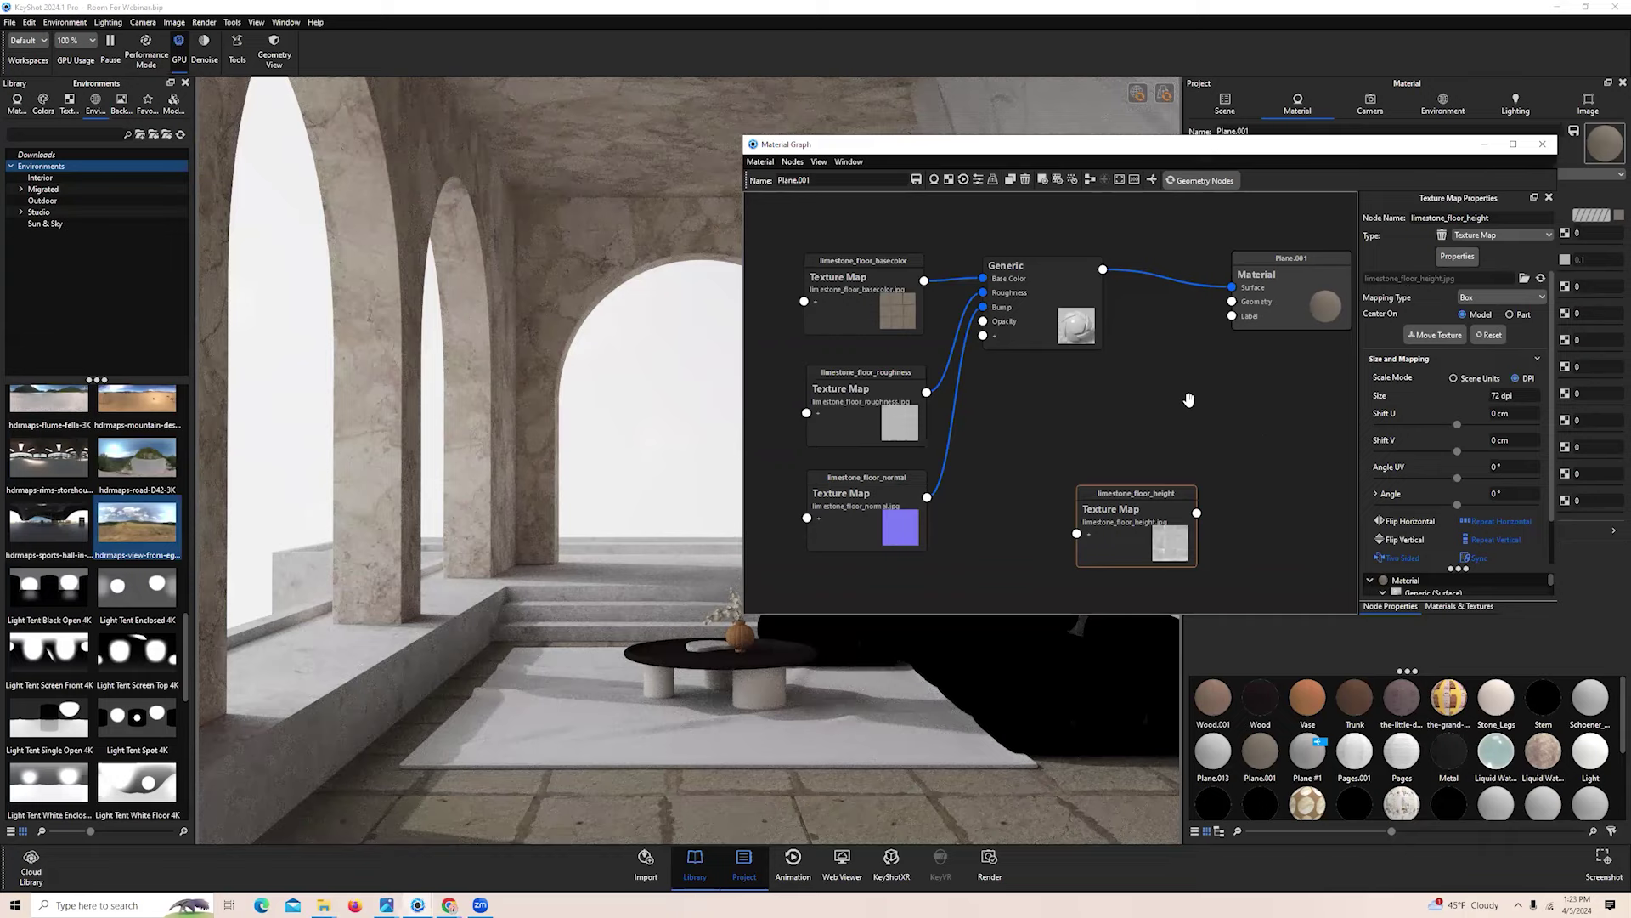
Add a Displace geometry node to the graph between the height map and the Material node, and move the height node closer
drag(1197, 512, 1188, 412)
right_click(1233, 490)
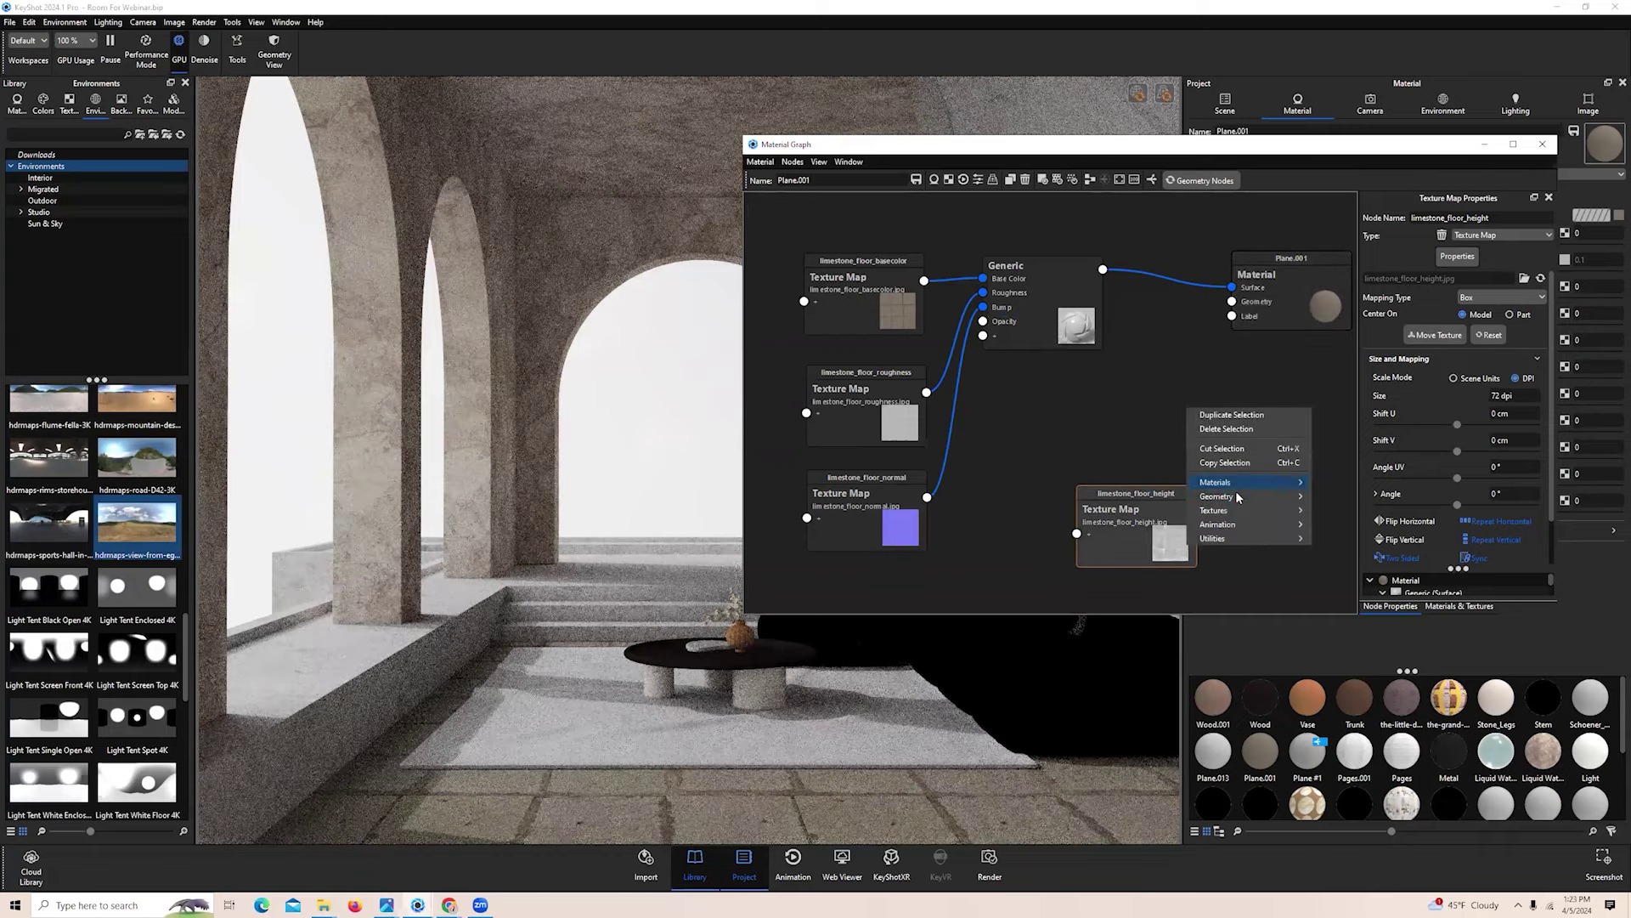
click(1369, 509)
drag(1248, 432, 1252, 431)
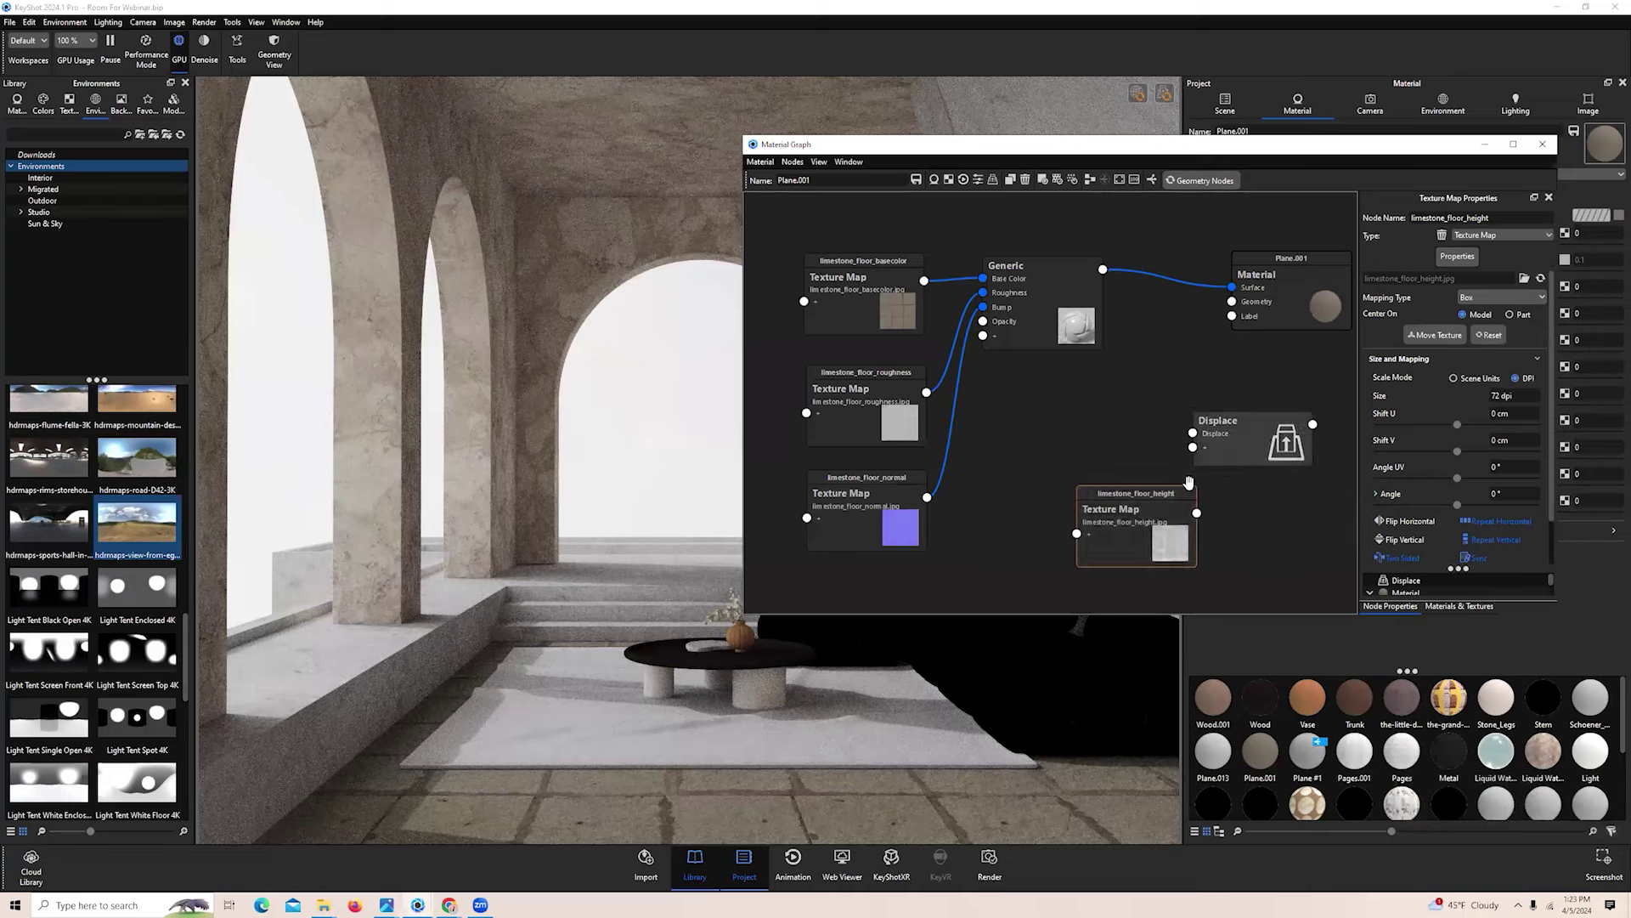
drag(1147, 508, 1115, 470)
Browse the Materials & Textures library, try adding a Granite node from the 3D Textures, and delete it
right_click(1120, 412)
right_click(1081, 405)
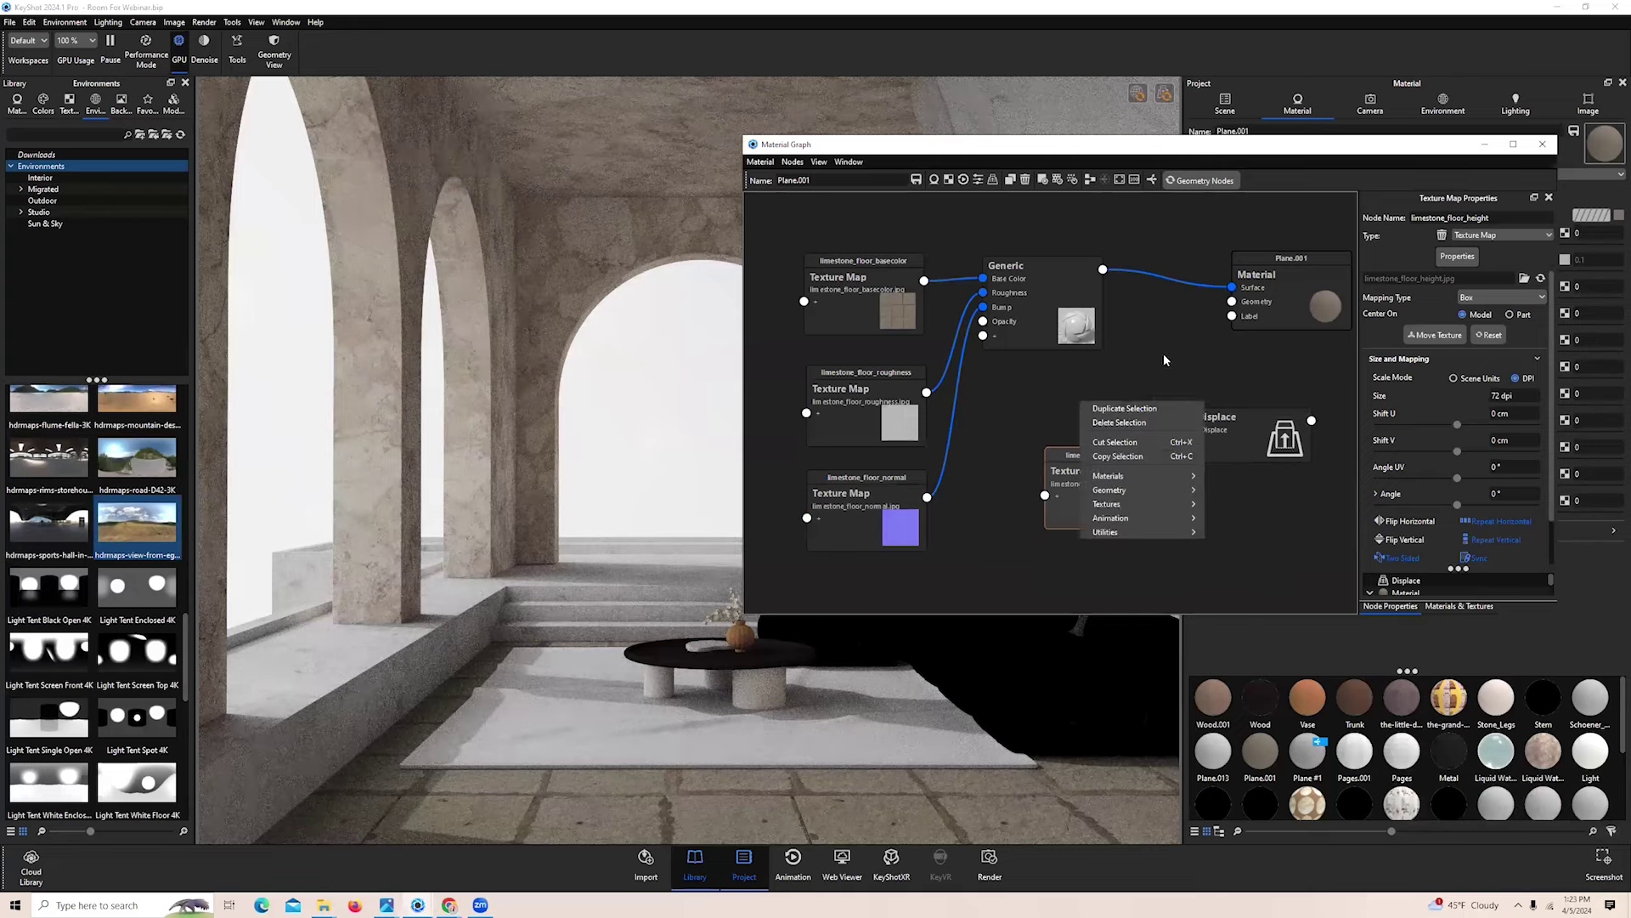
click(1178, 370)
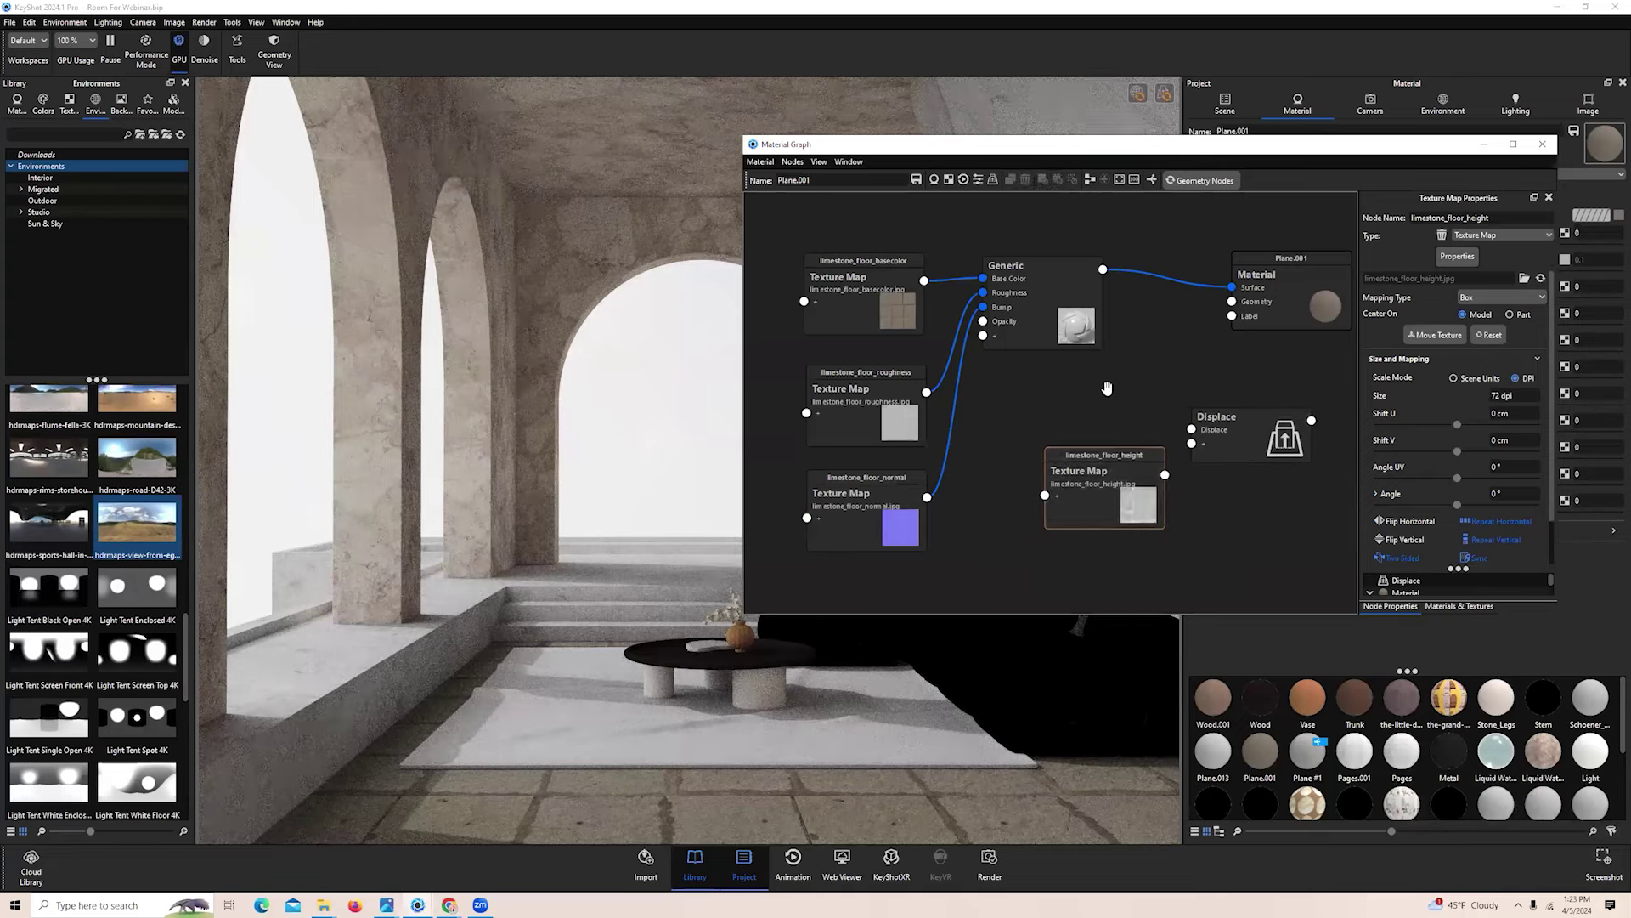
right_click(1113, 385)
click(1028, 413)
key(space)
drag(1433, 311, 1430, 440)
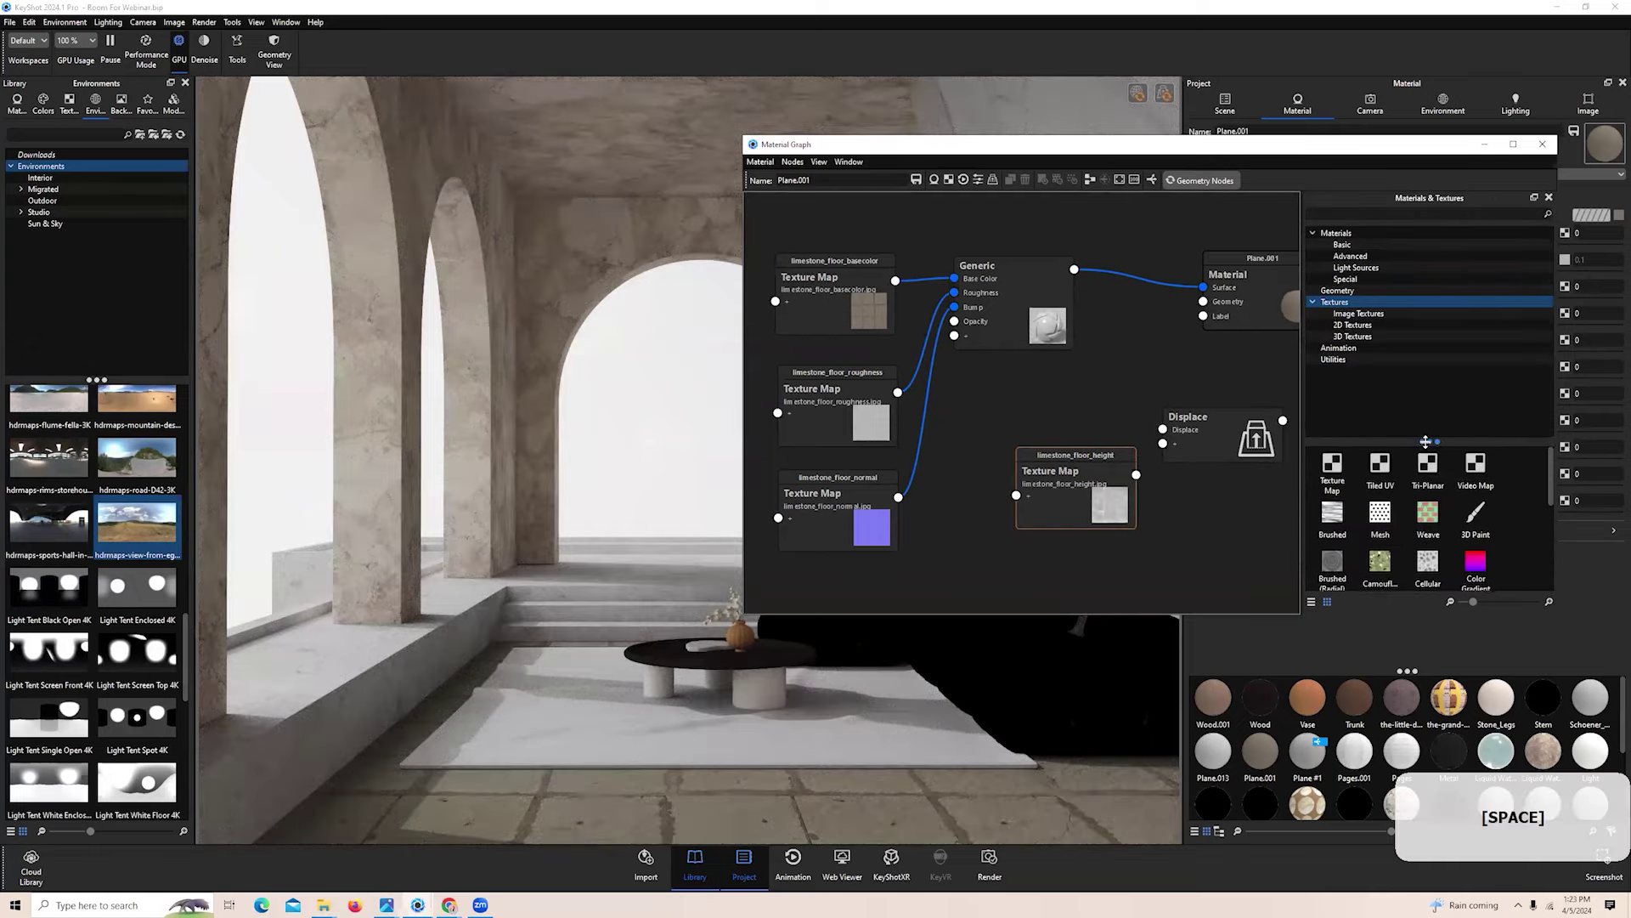
click(1371, 362)
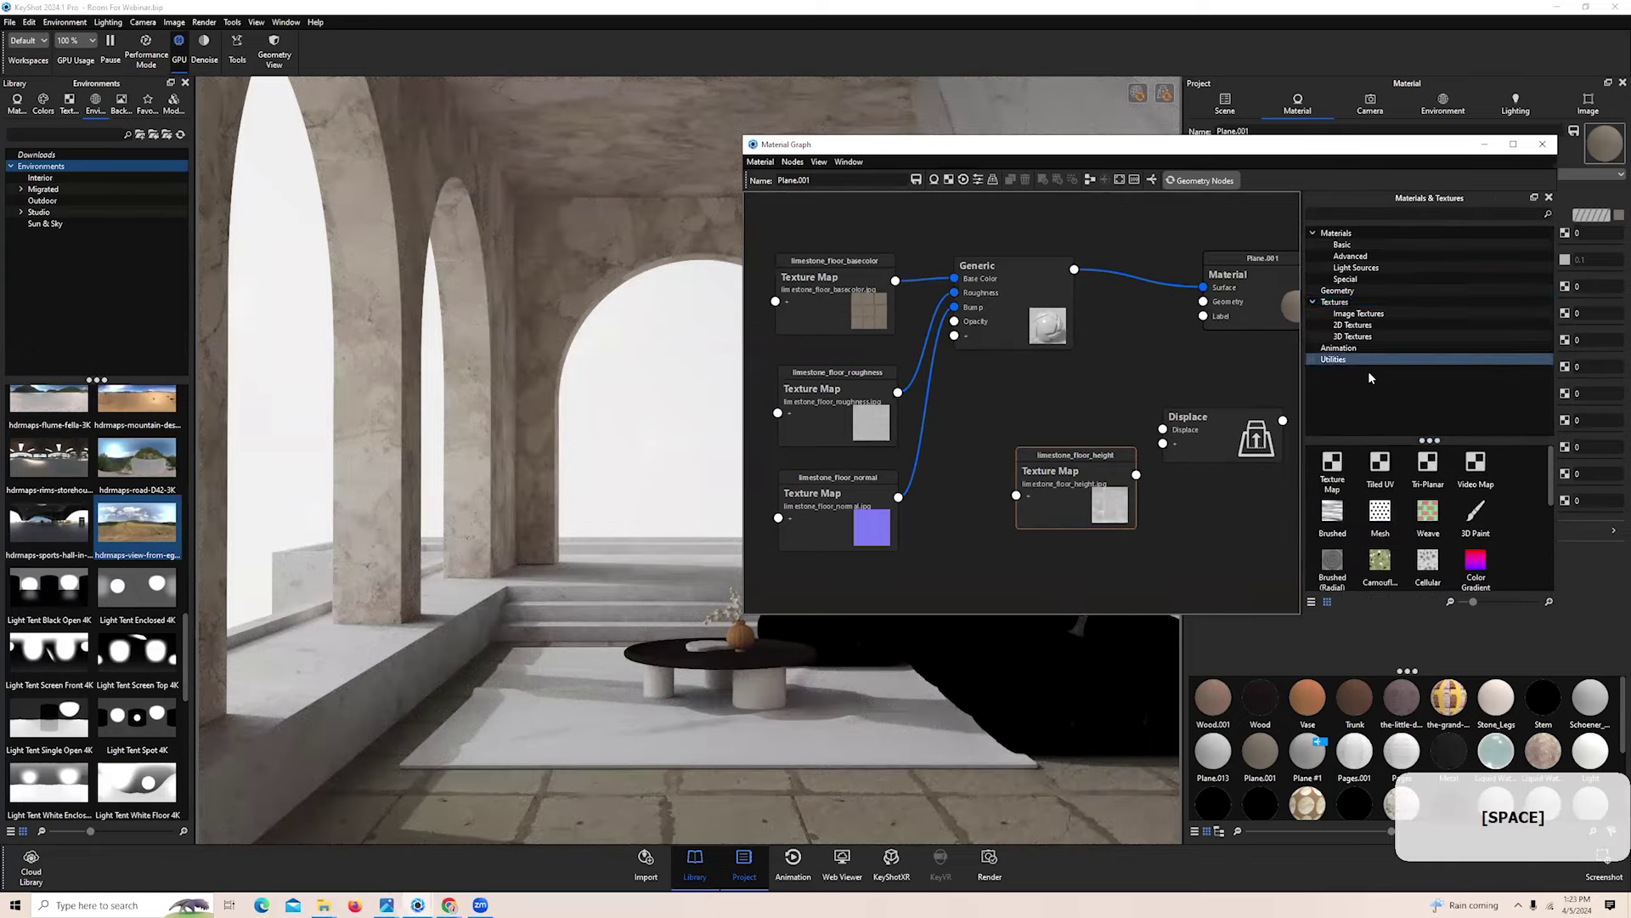
click(1378, 337)
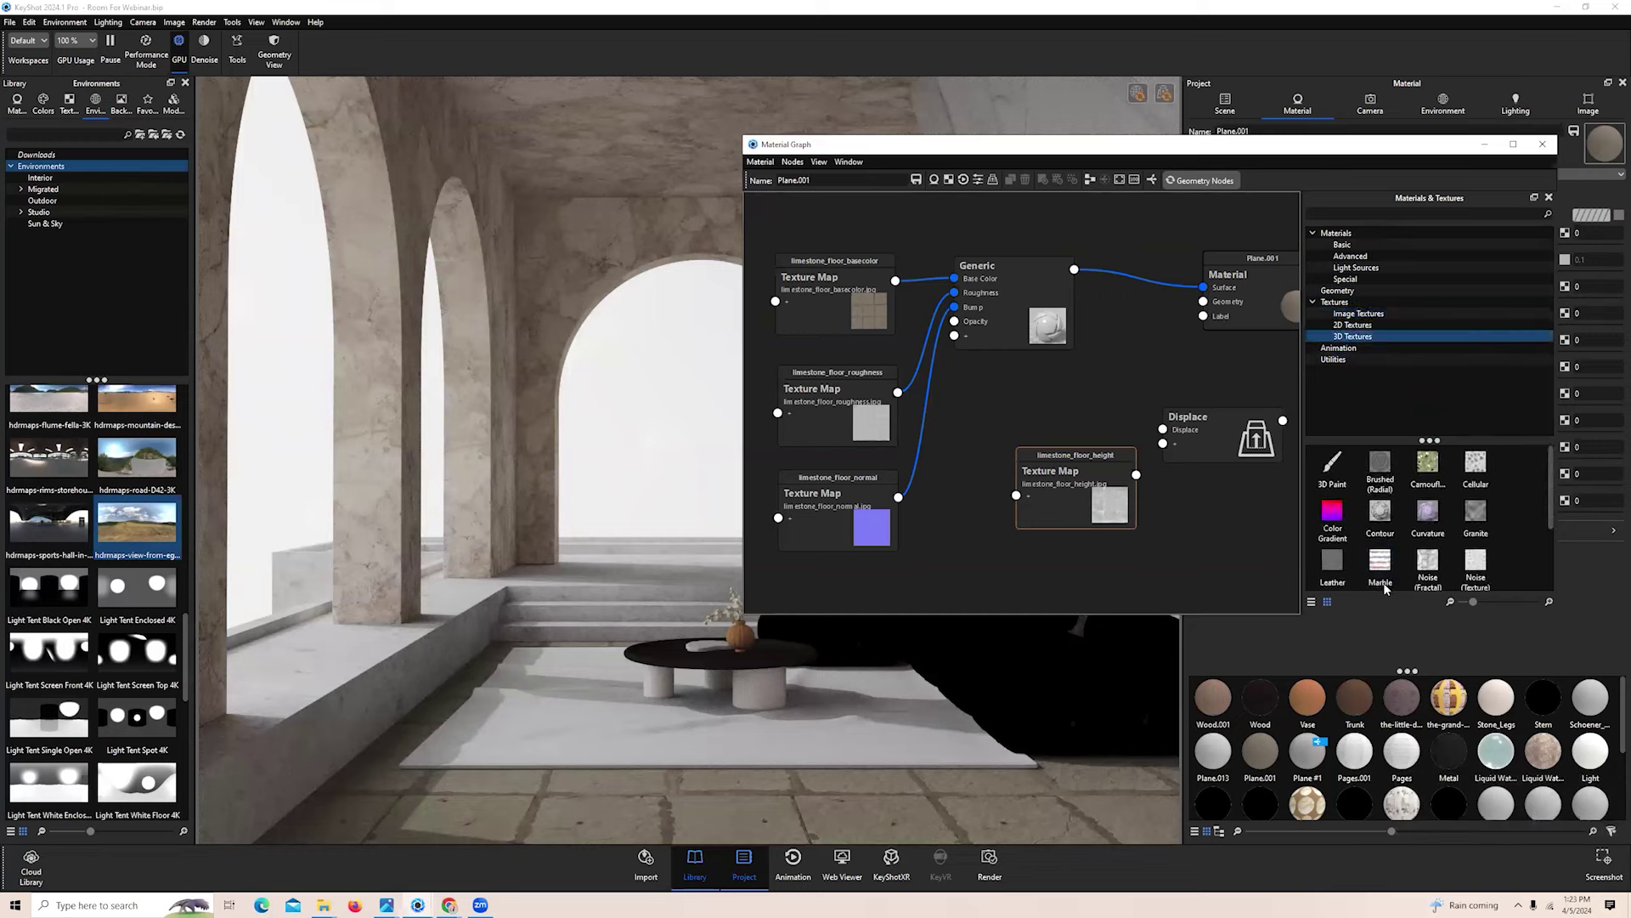
double_click(1476, 513)
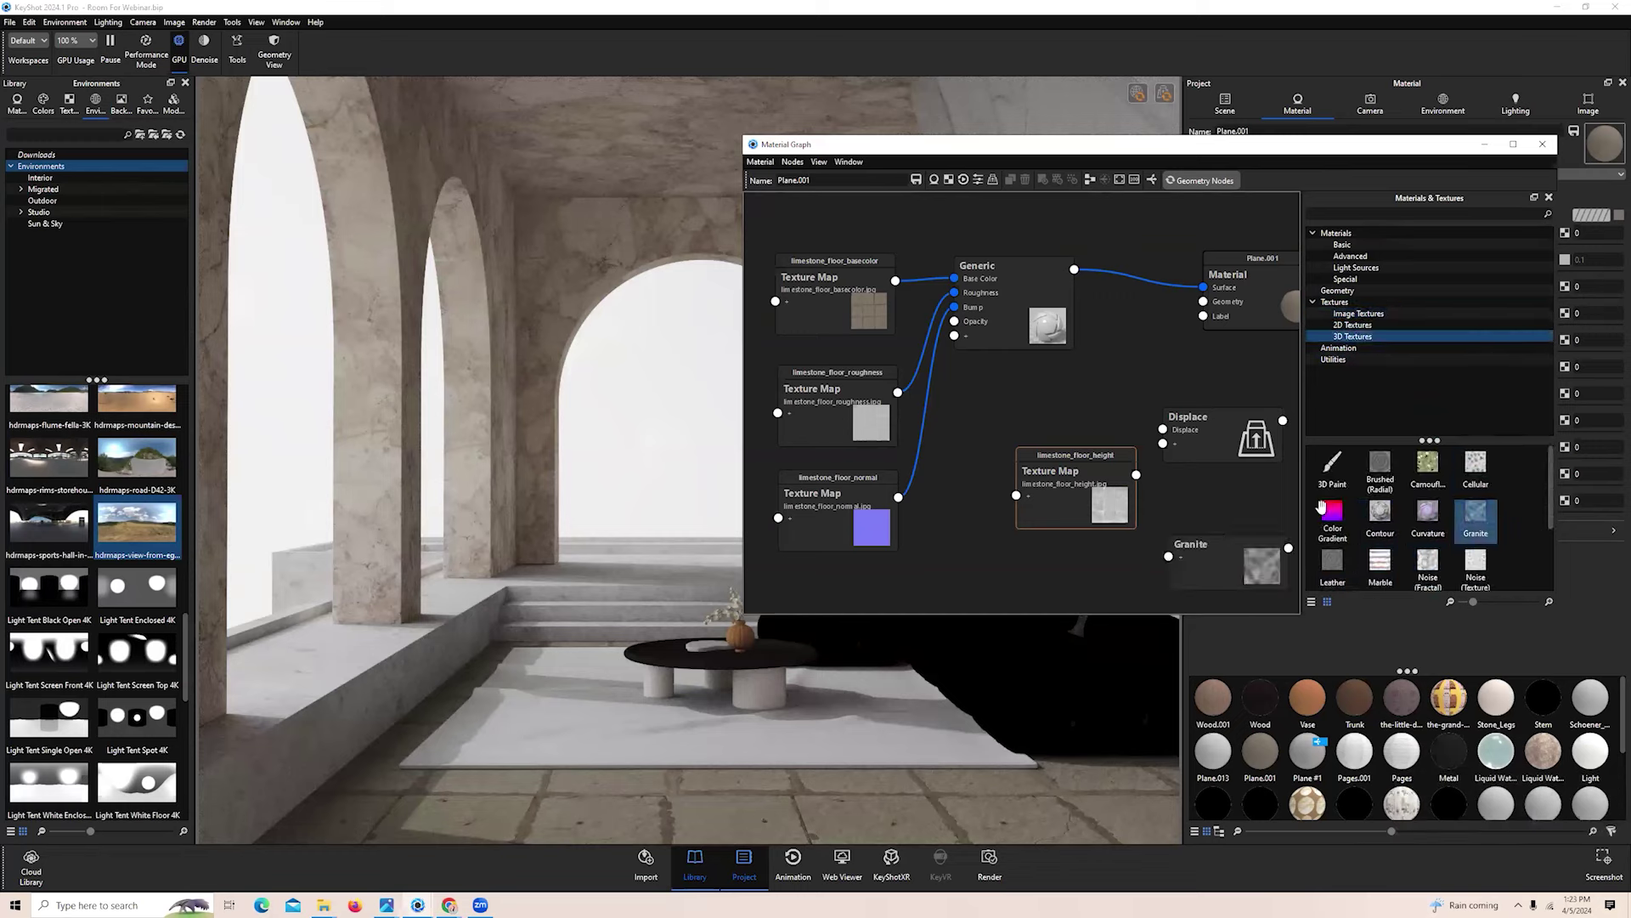
click(1266, 549)
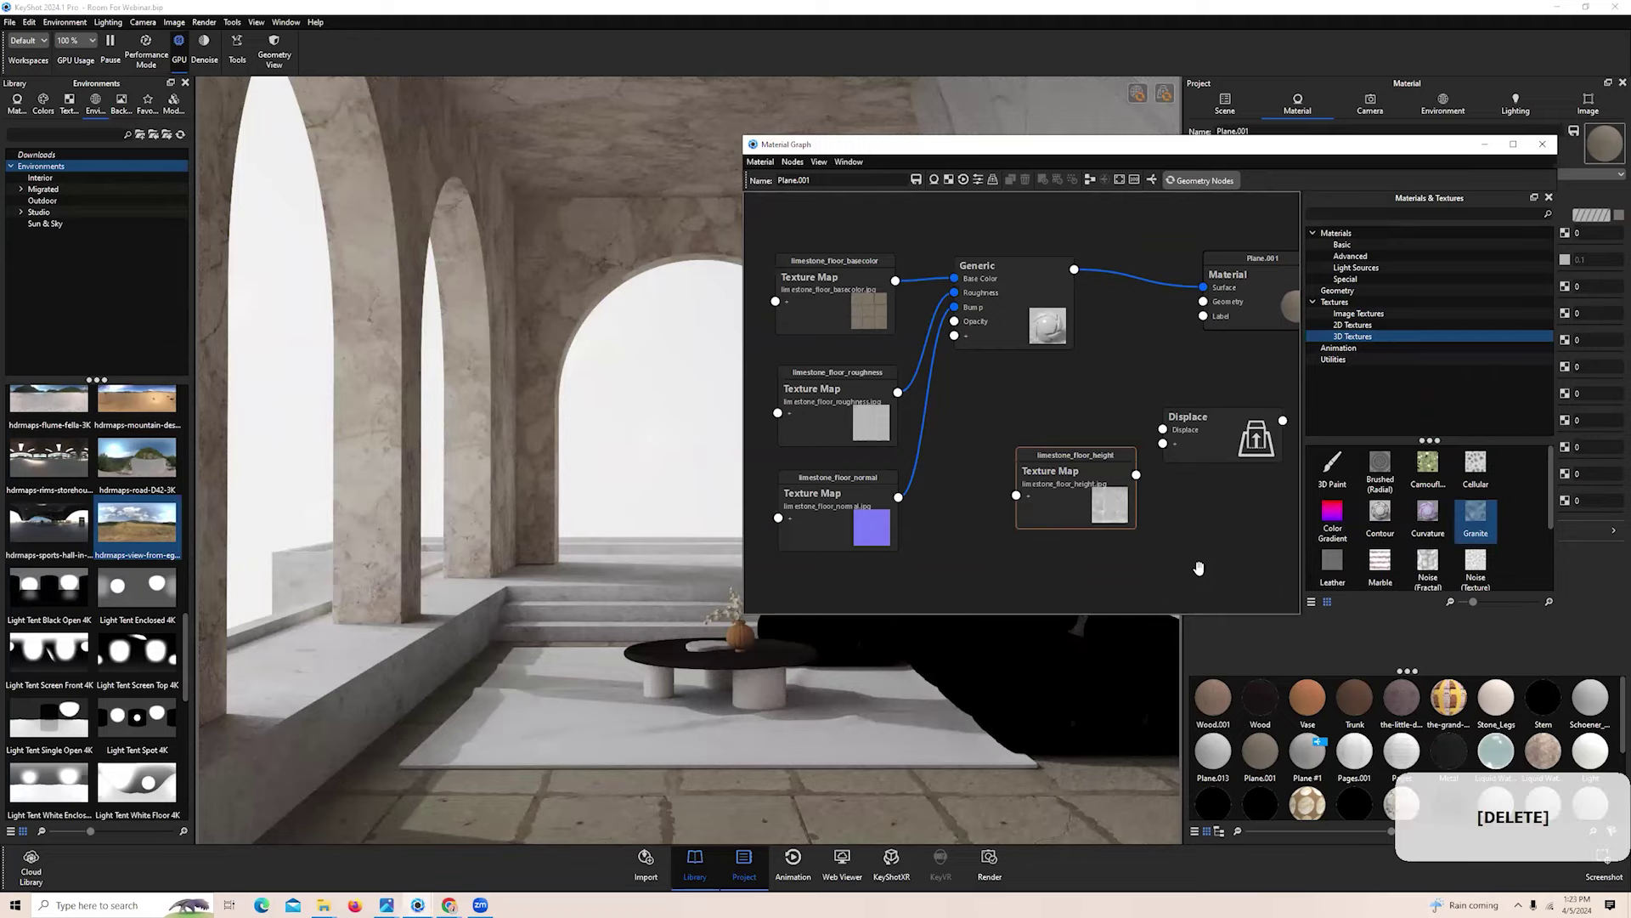
key(space)
Connect the height map to the Displace node and the Displace node to the Material's Geometry input, and tidy both nodes' positions
drag(1091, 487, 1204, 302)
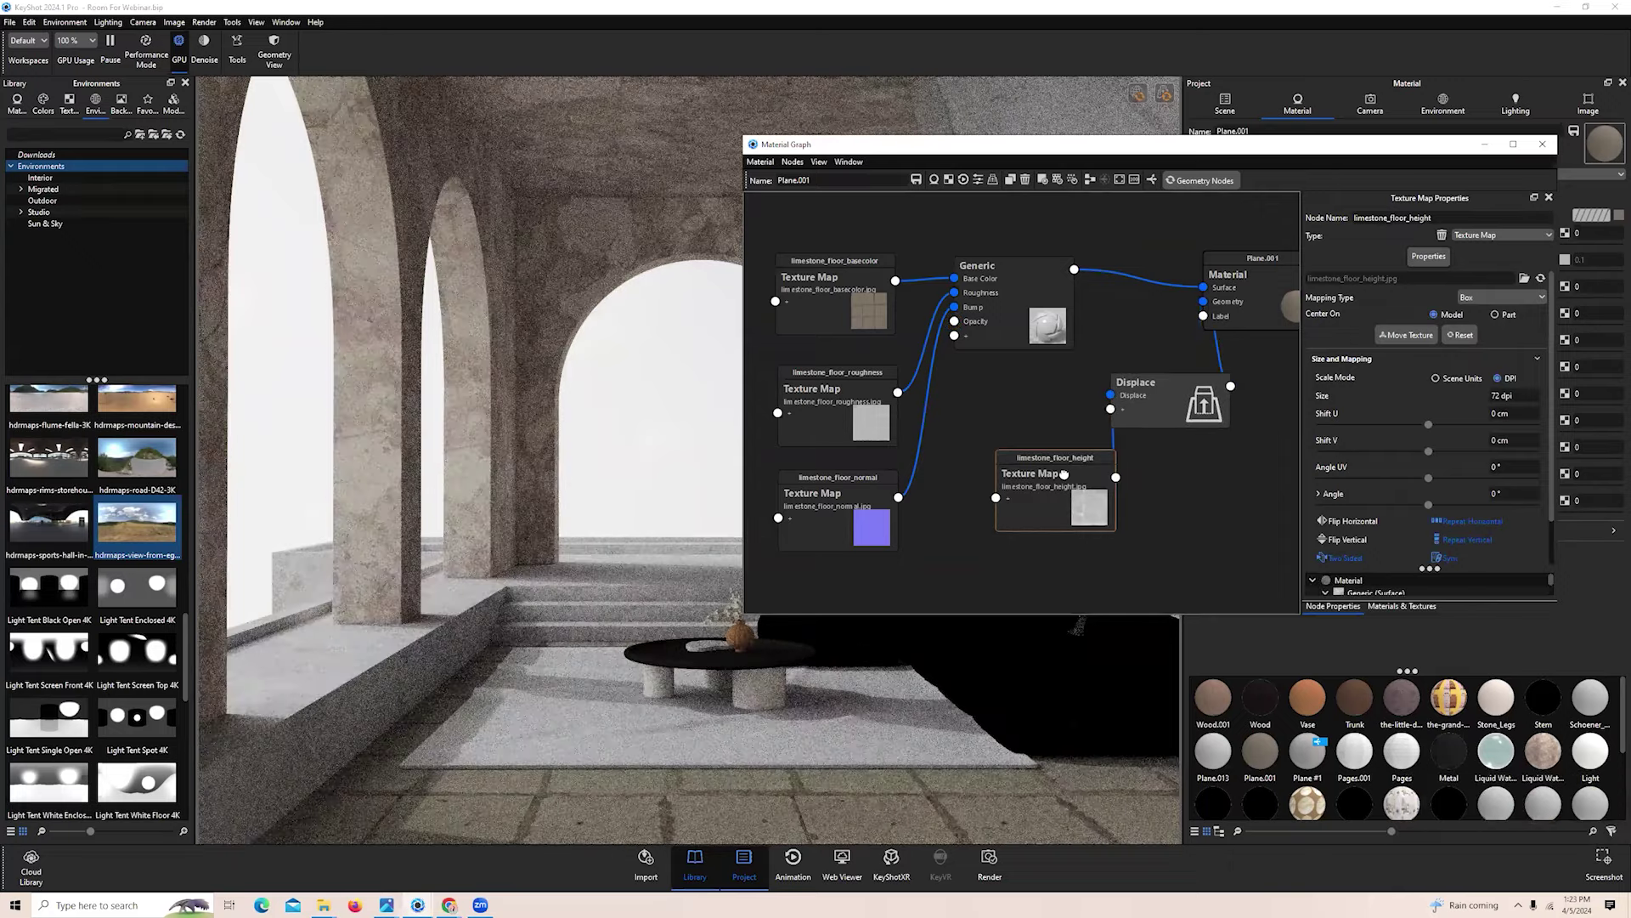
mouse_move(1059, 477)
mouse_down()
mouse_move(1045, 444)
mouse_move(1032, 472)
mouse_up()
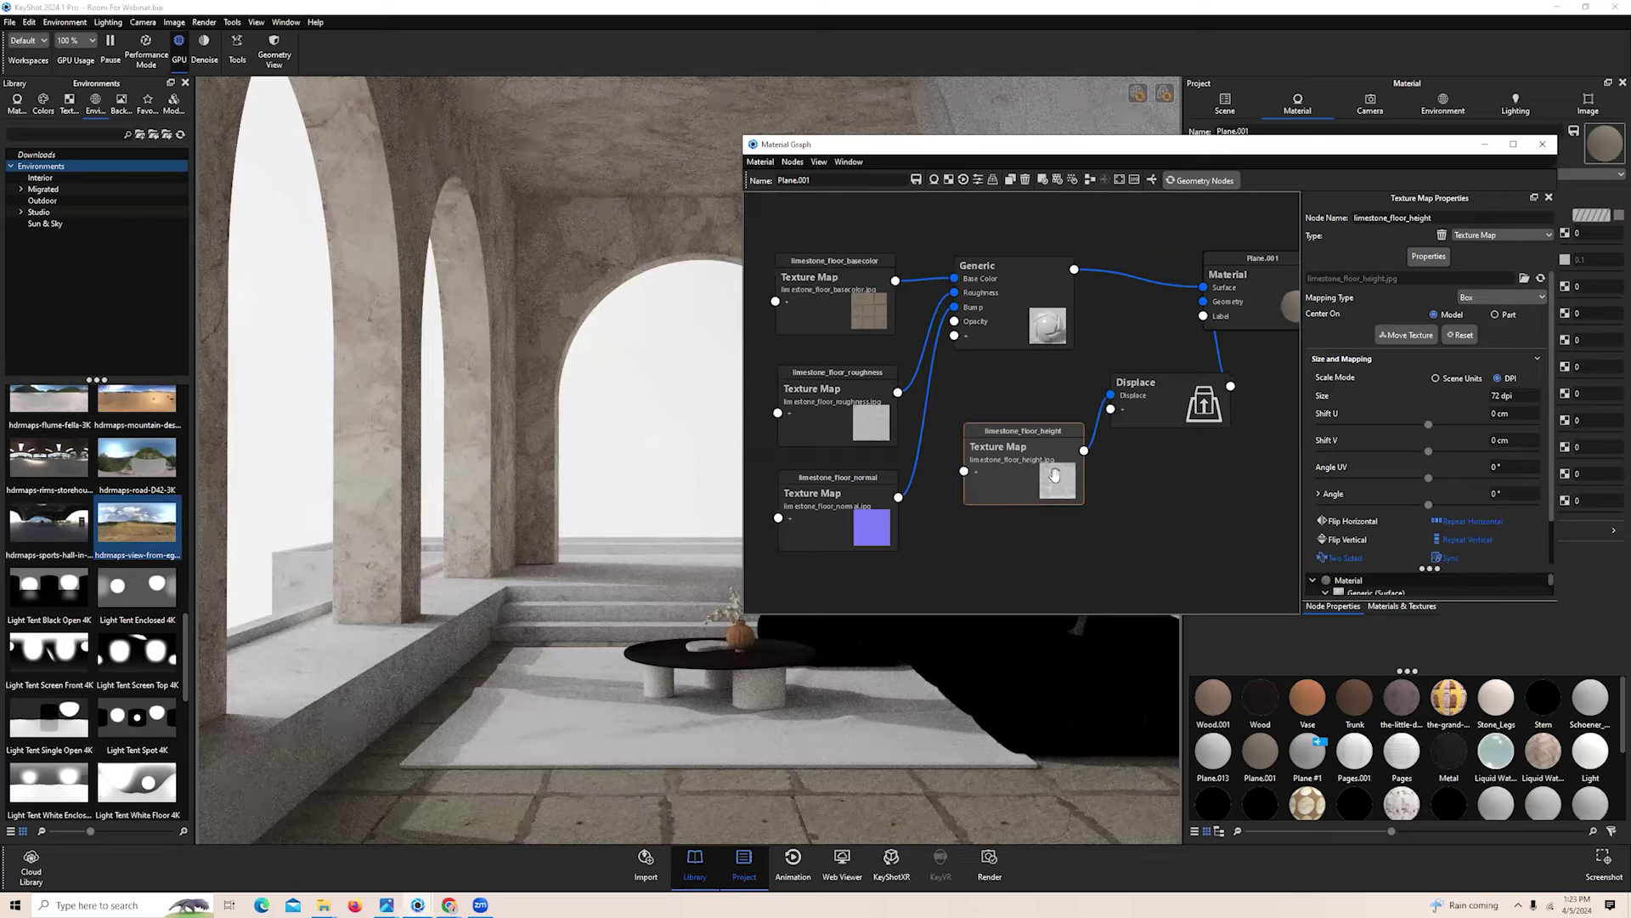
drag(1058, 474, 1056, 479)
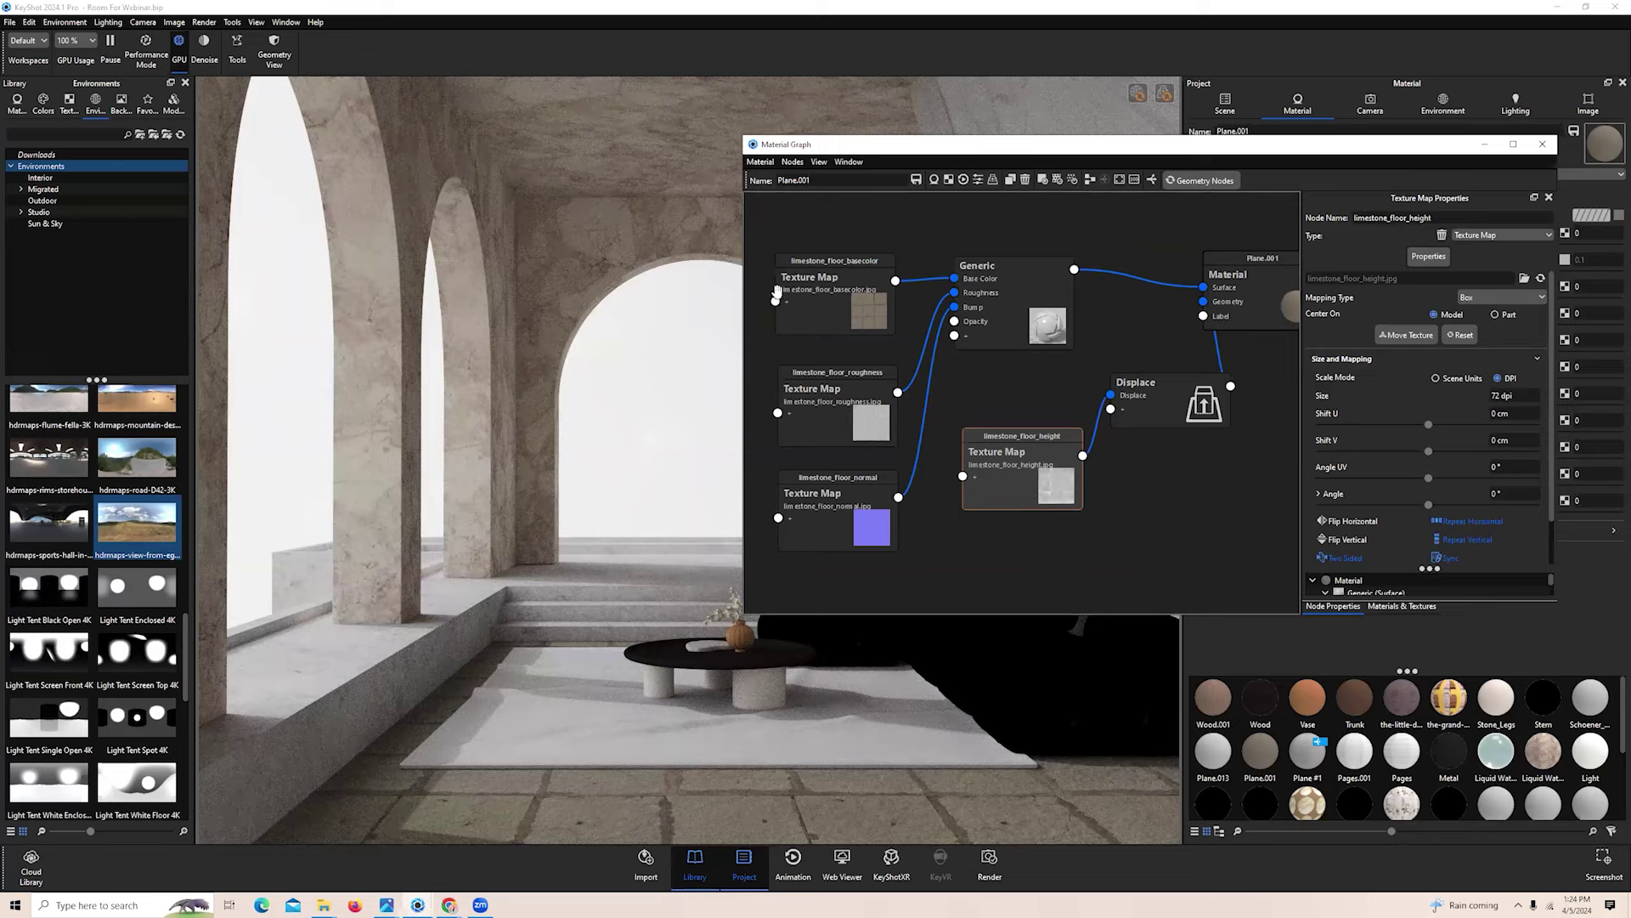
drag(1156, 384, 1162, 402)
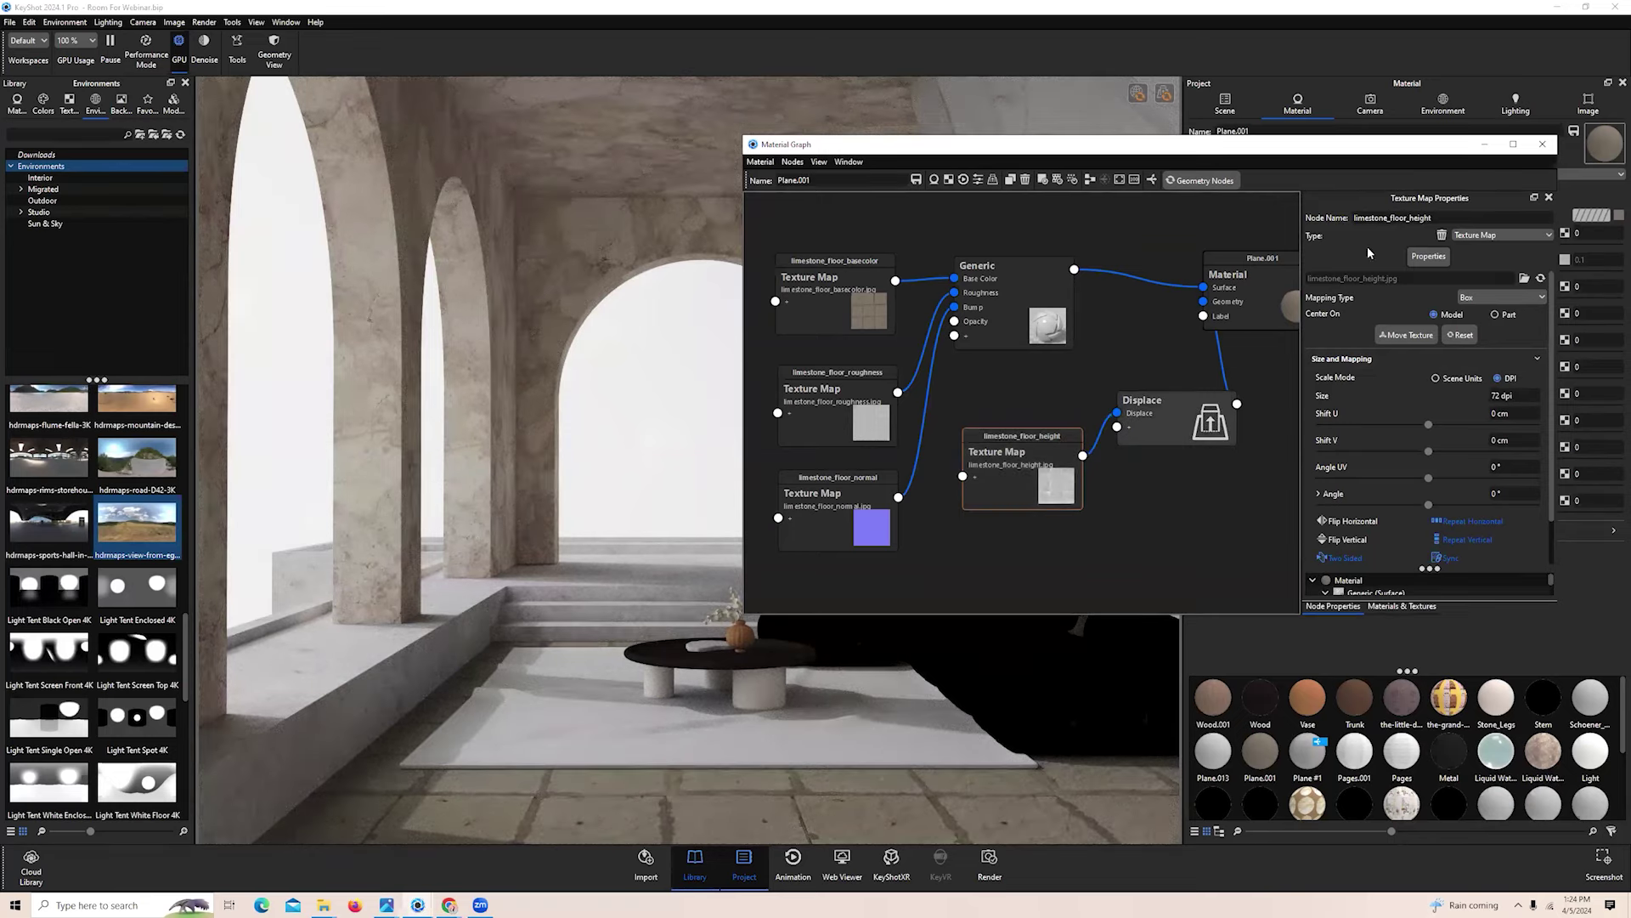
Set the limestone_floor_height map's mapping type to UV and its linked width and height to 0.35
click(1500, 297)
click(1501, 379)
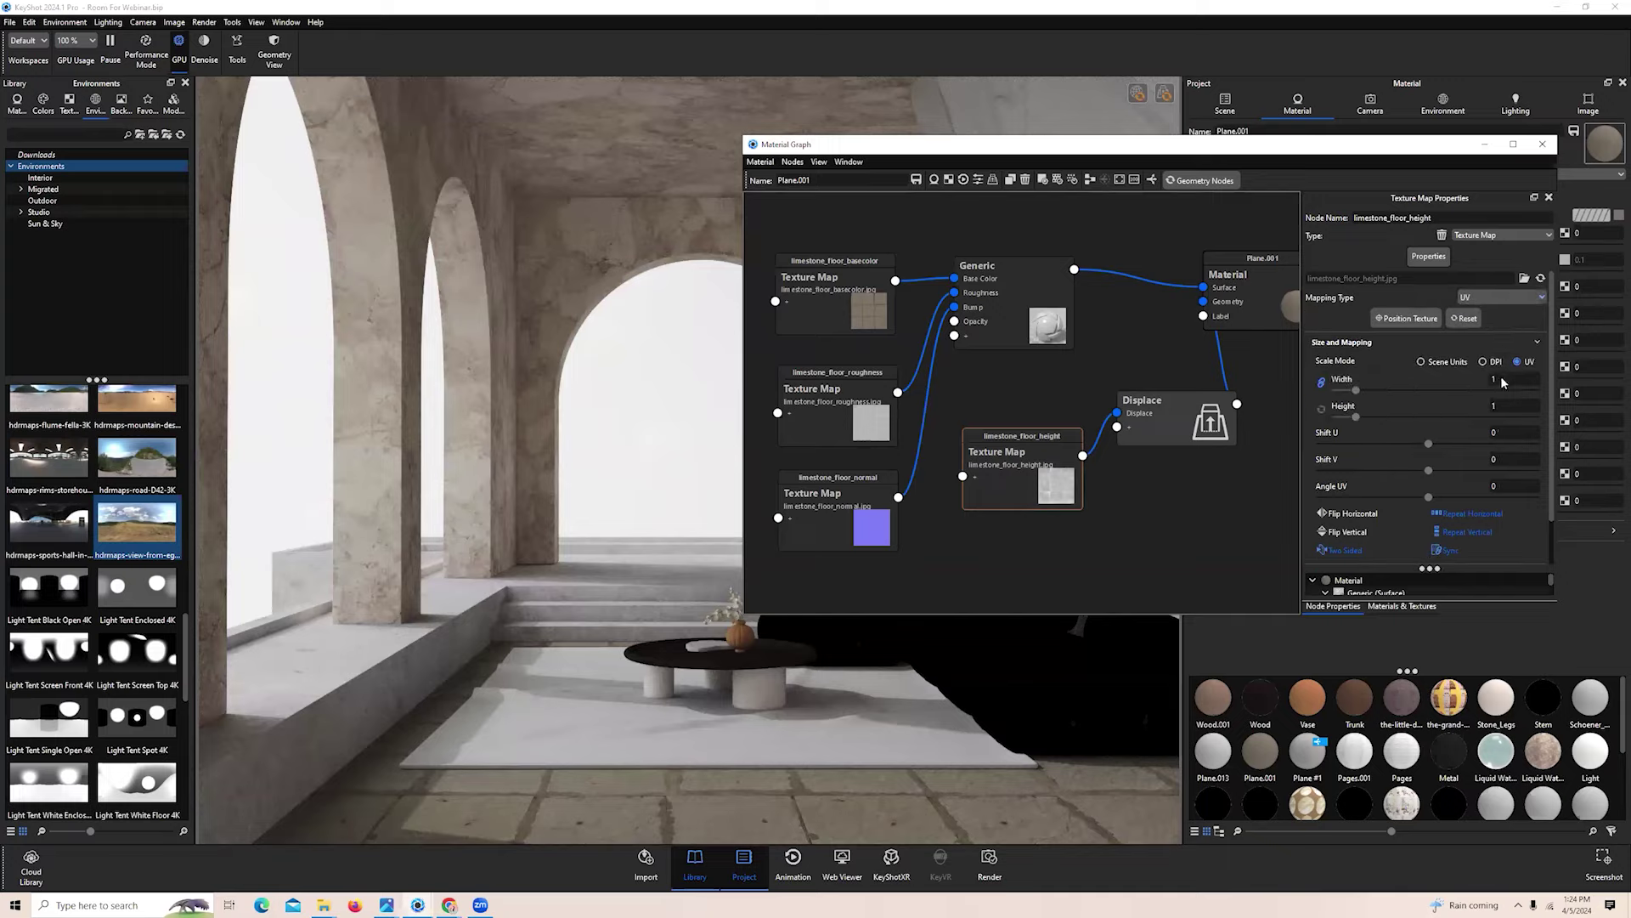
text(5)
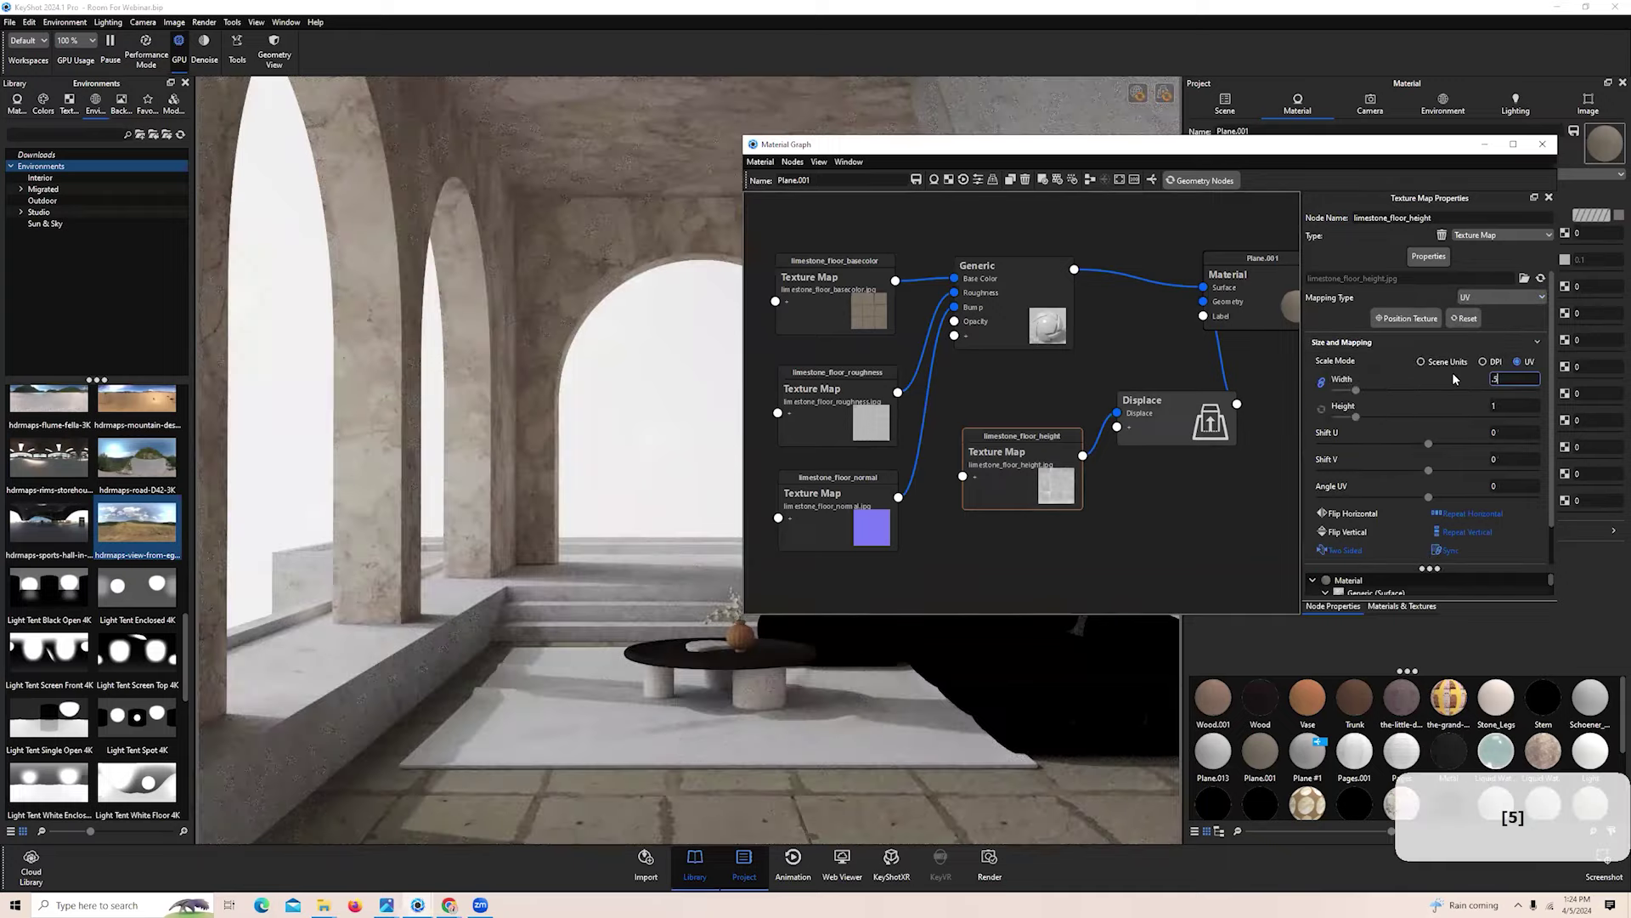
key(Return)
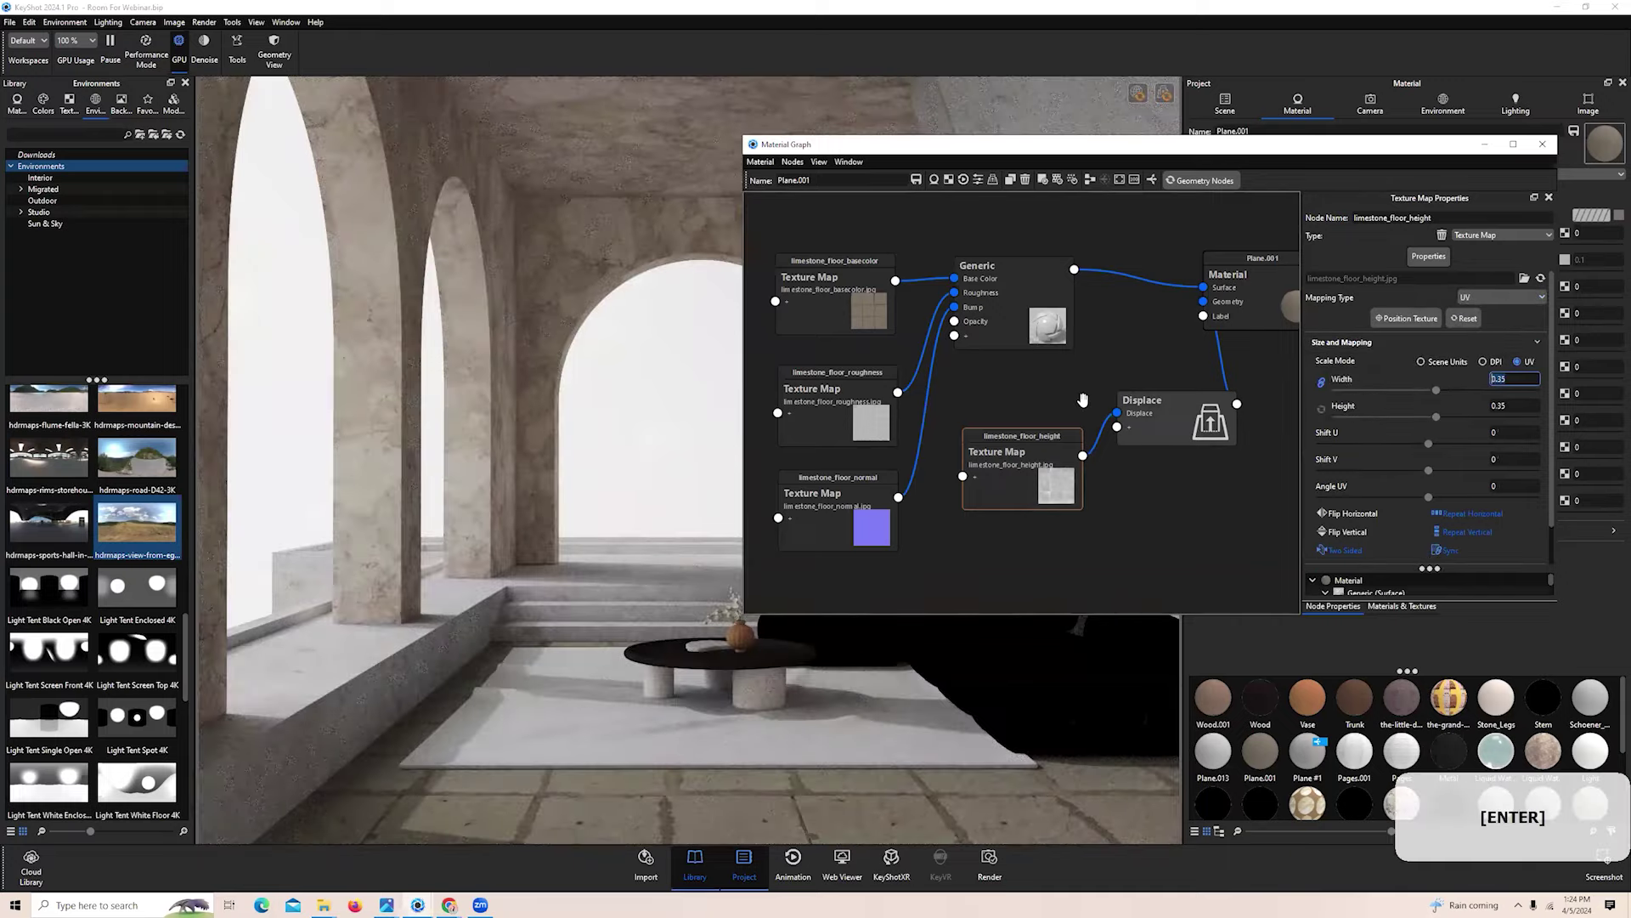
Compare the height map's size with the basecolor map's and preview the height map alone in the scene
click(851, 299)
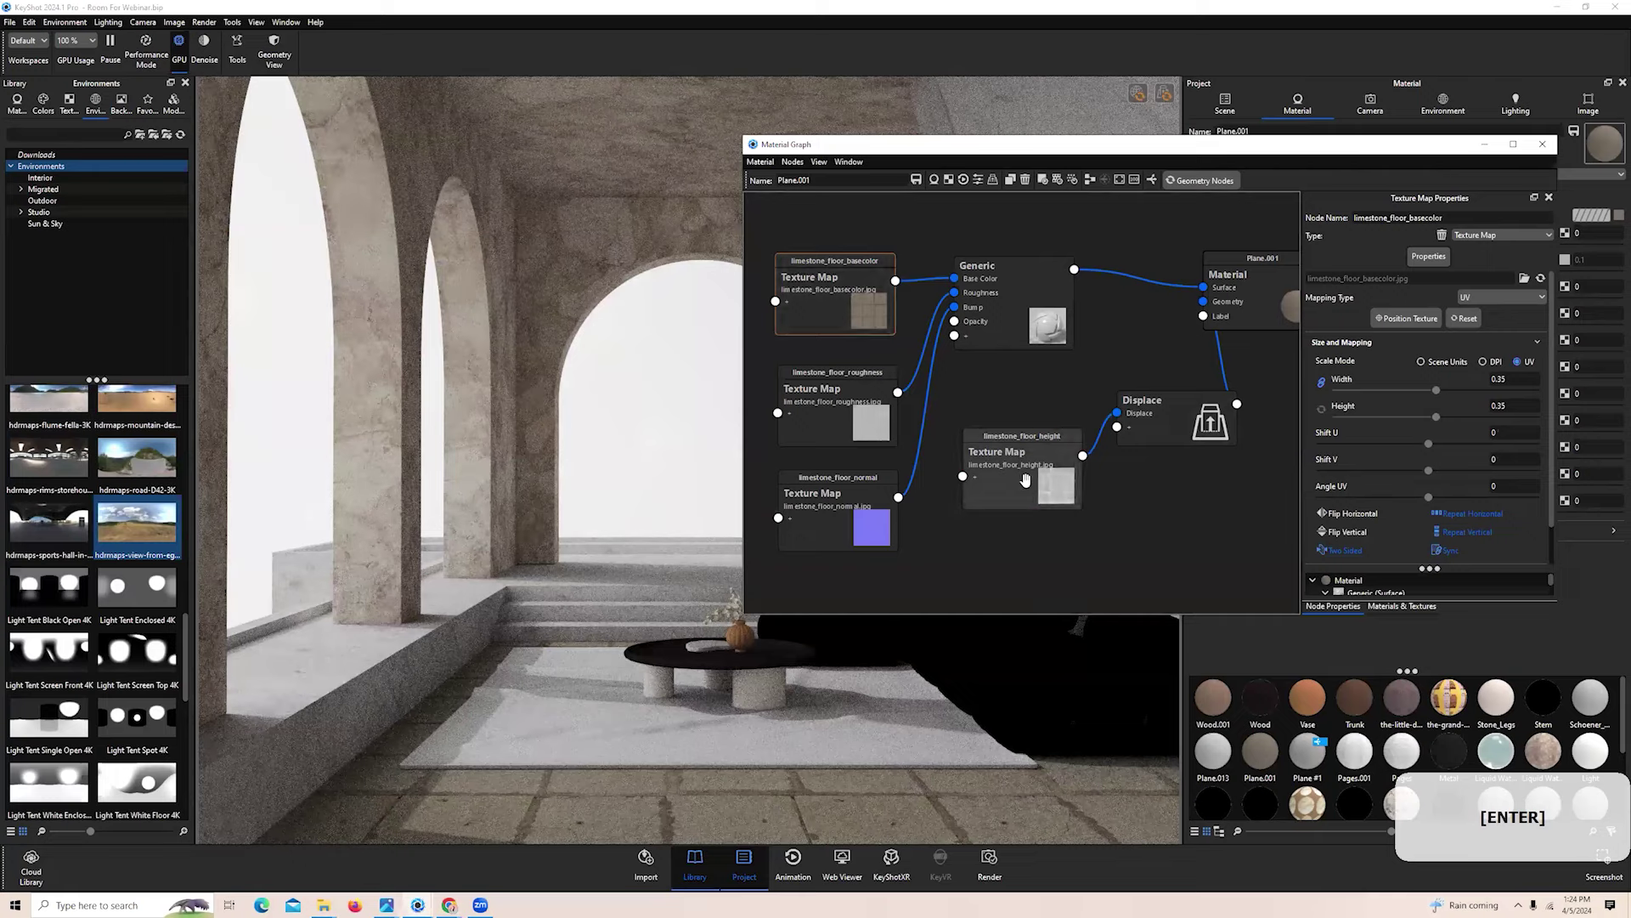
click(1028, 481)
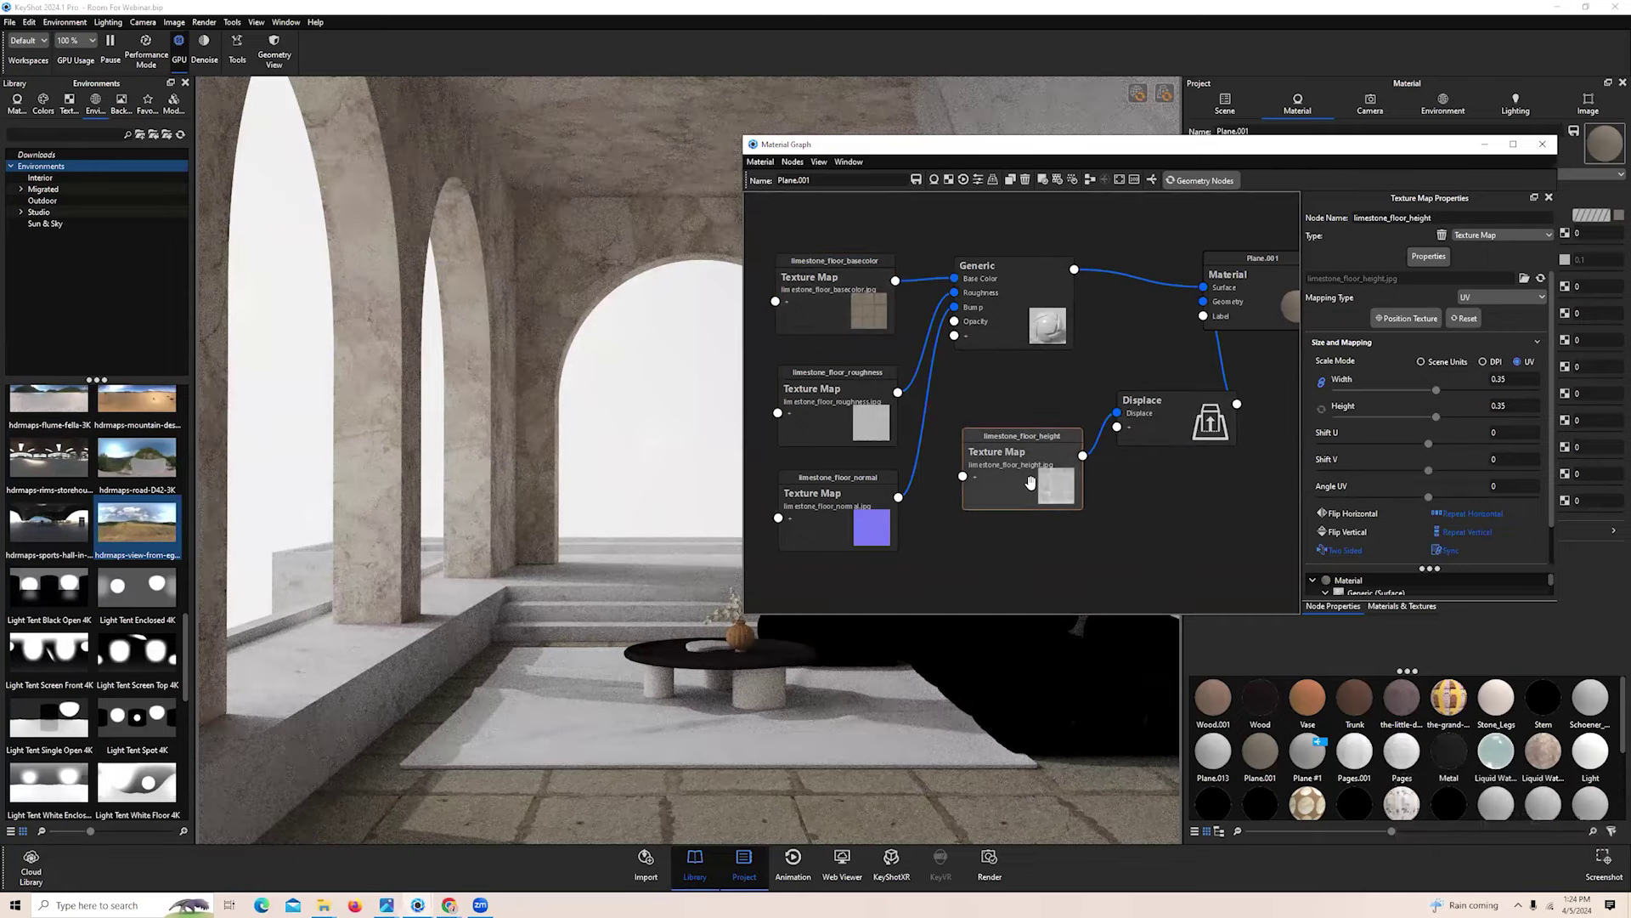
key(c)
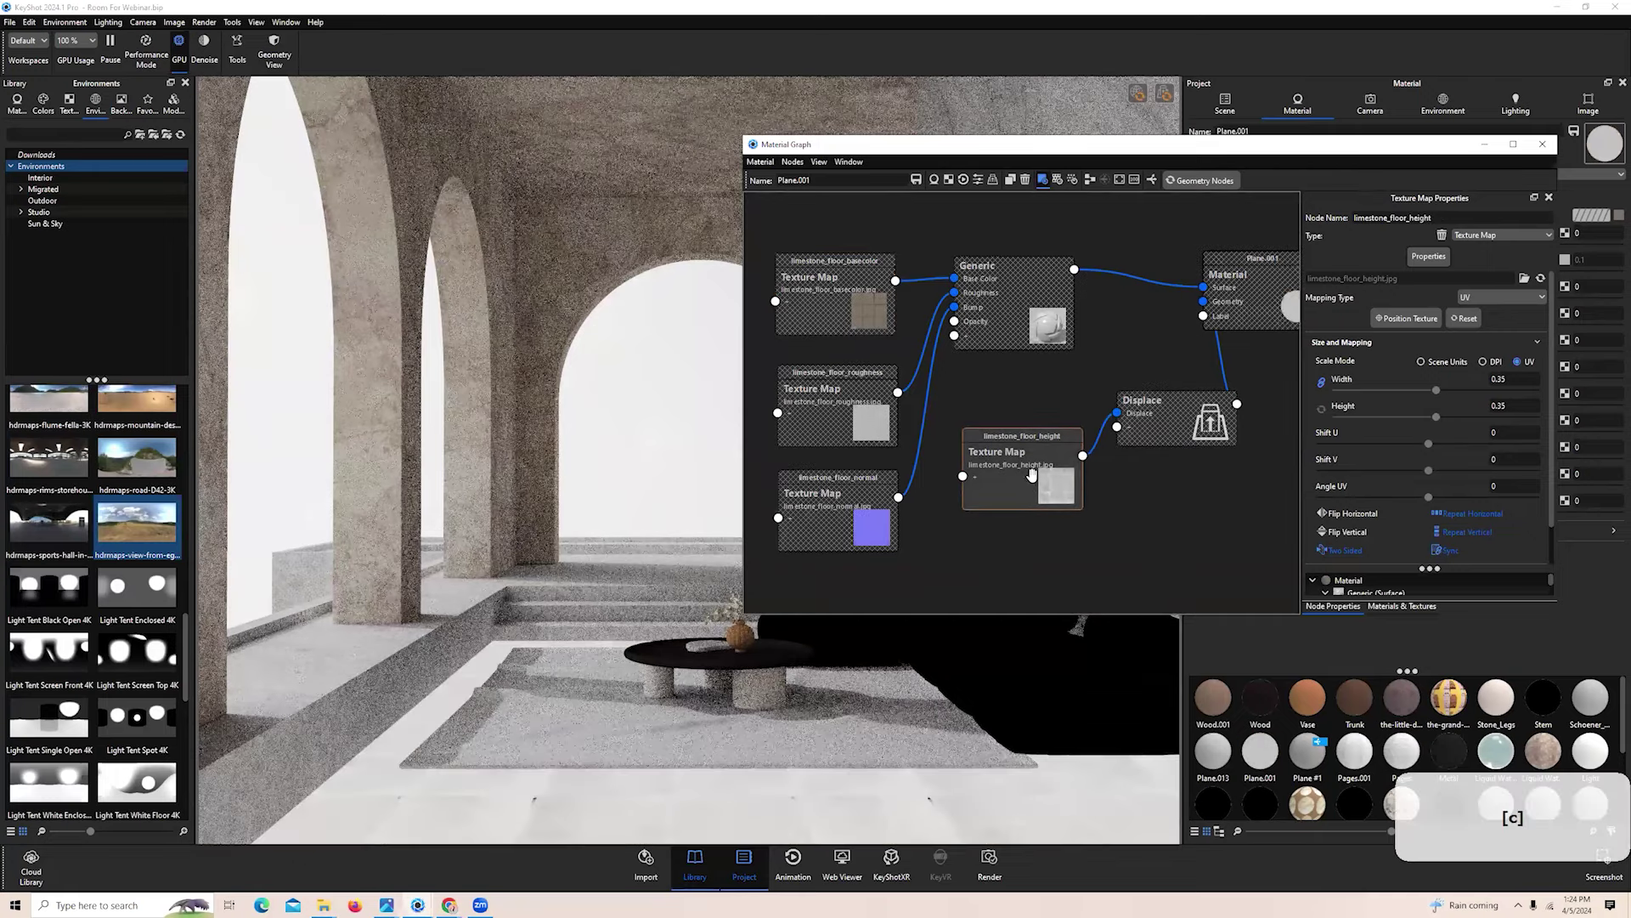
Set the Displace node's triangle size to 0.0001 cm
click(1153, 422)
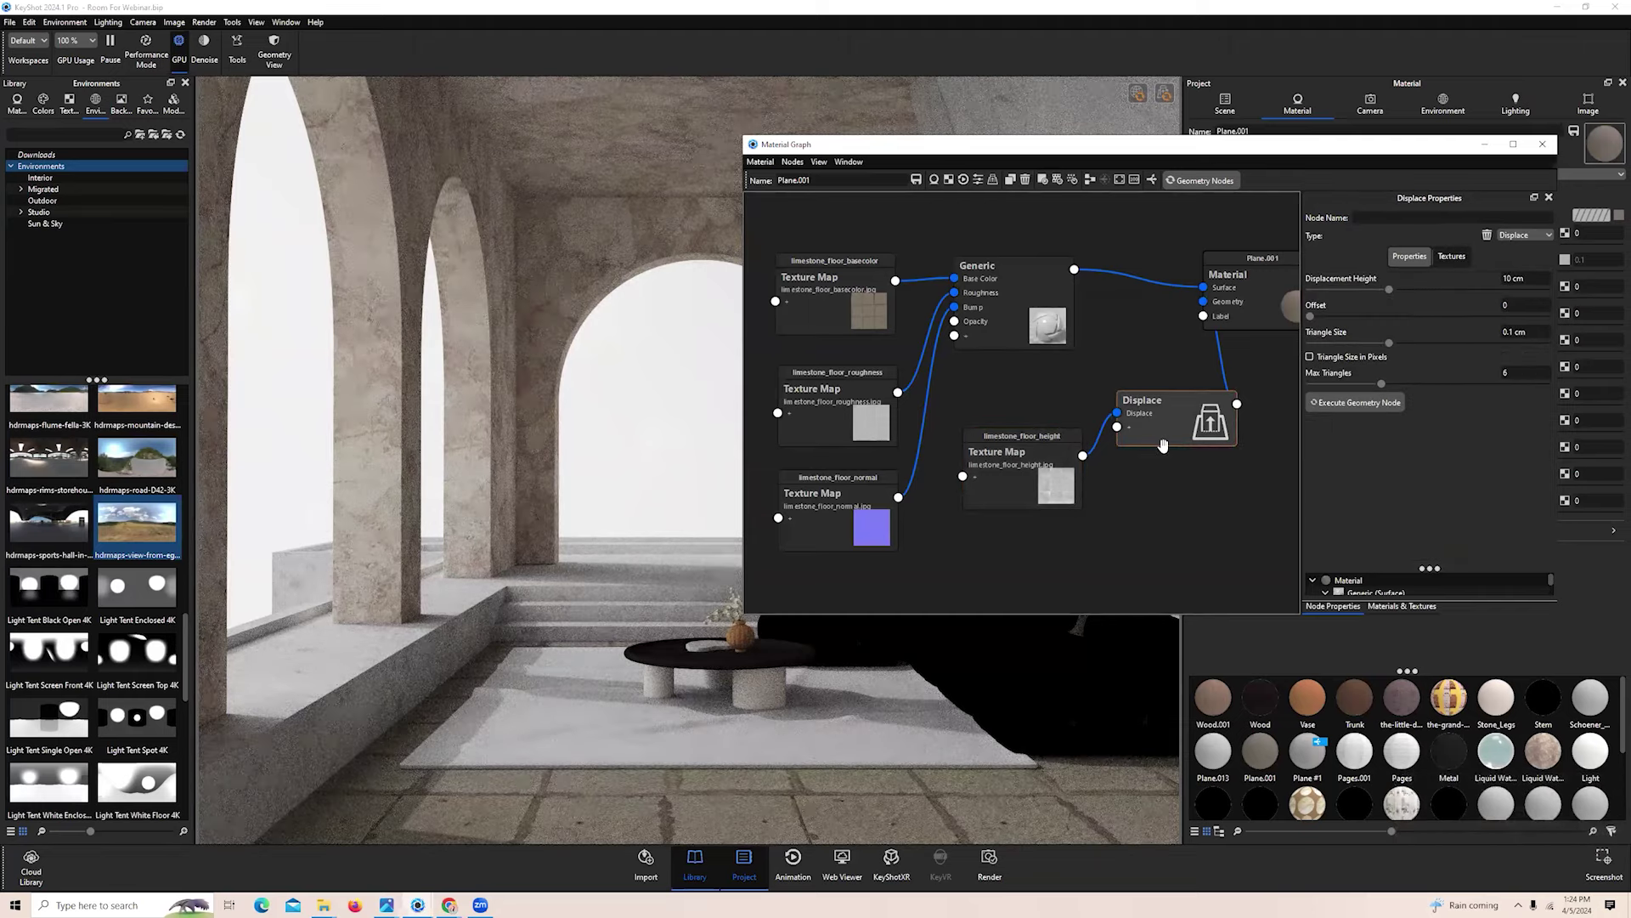
click(1532, 280)
click(1534, 332)
text(.000)
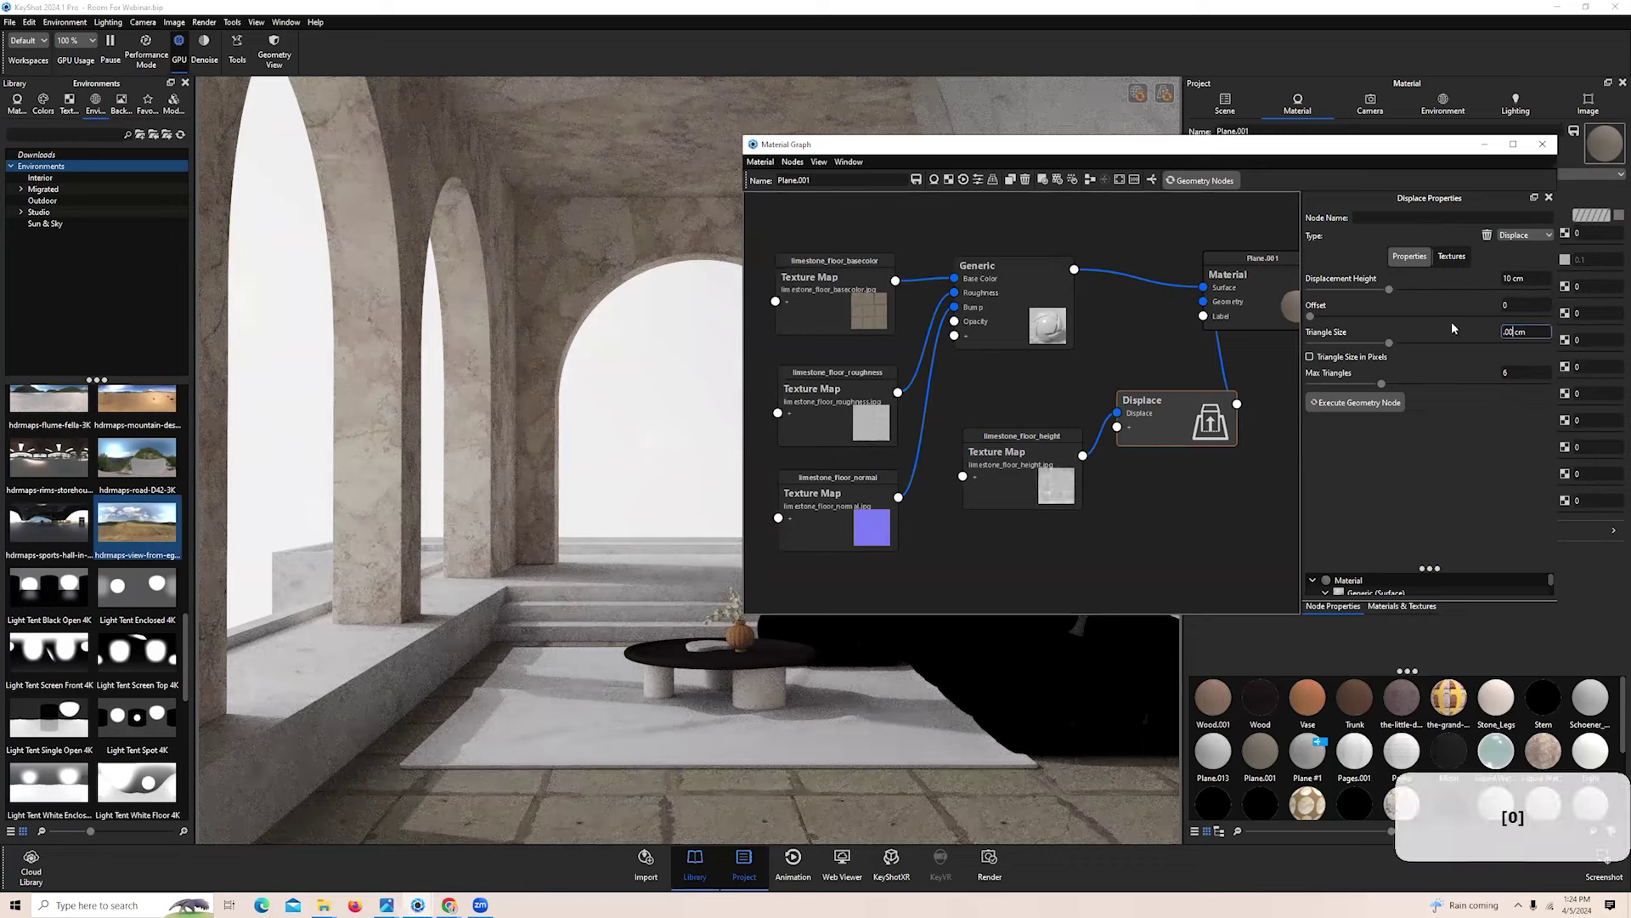
text(1)
key(Return)
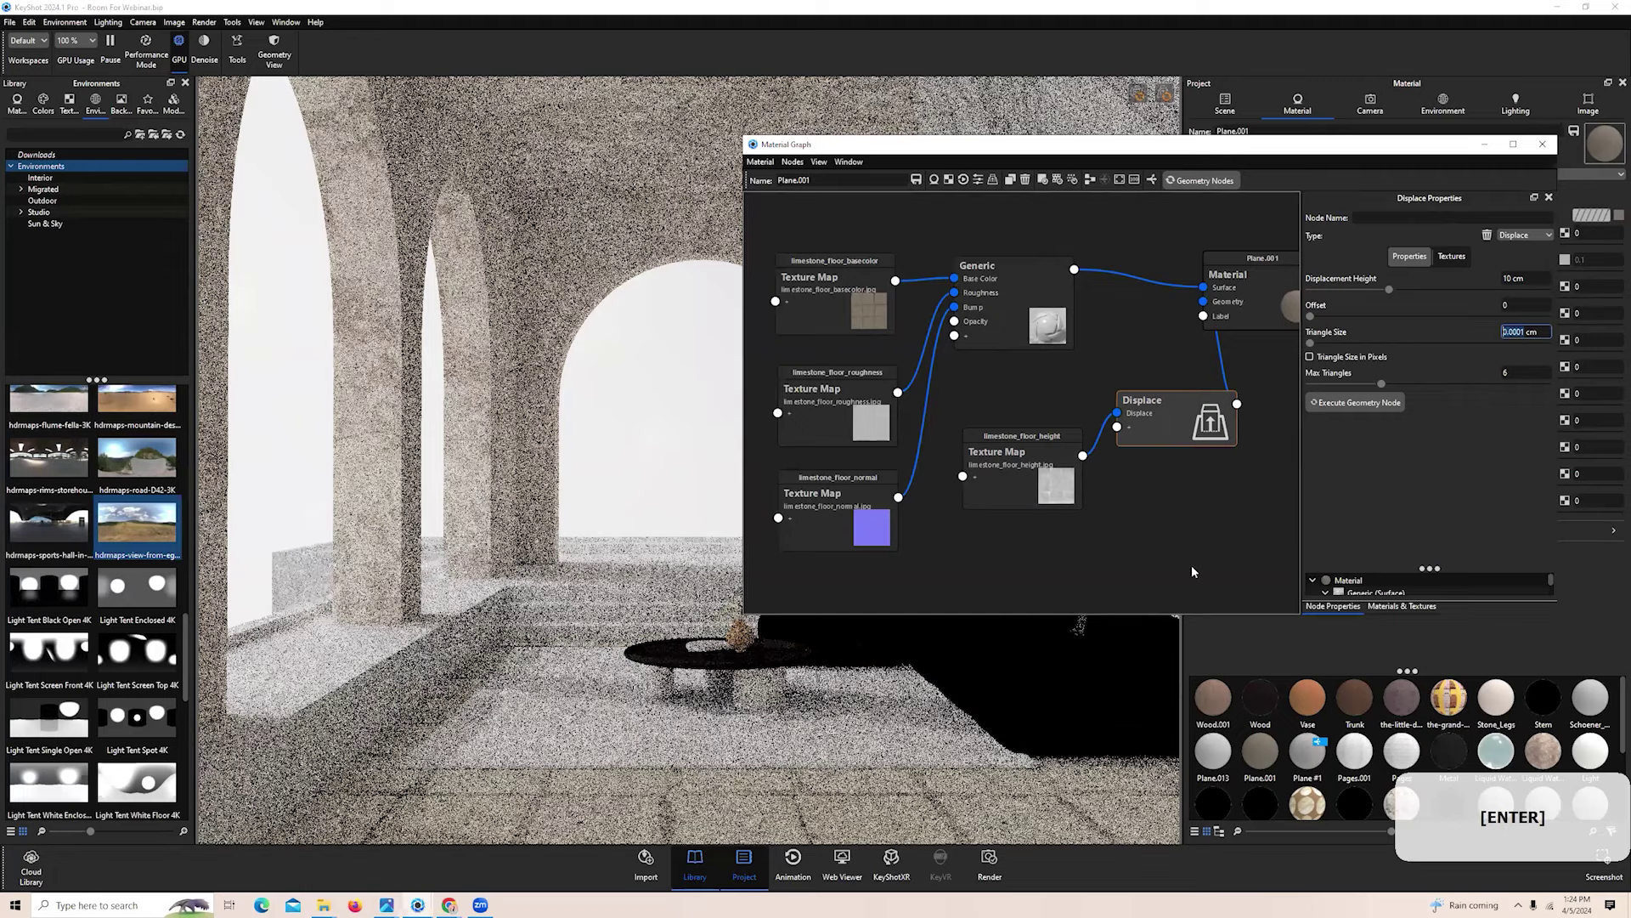
Set the Displace node's max triangles to 12 and execute the geometry node
key(Tab)
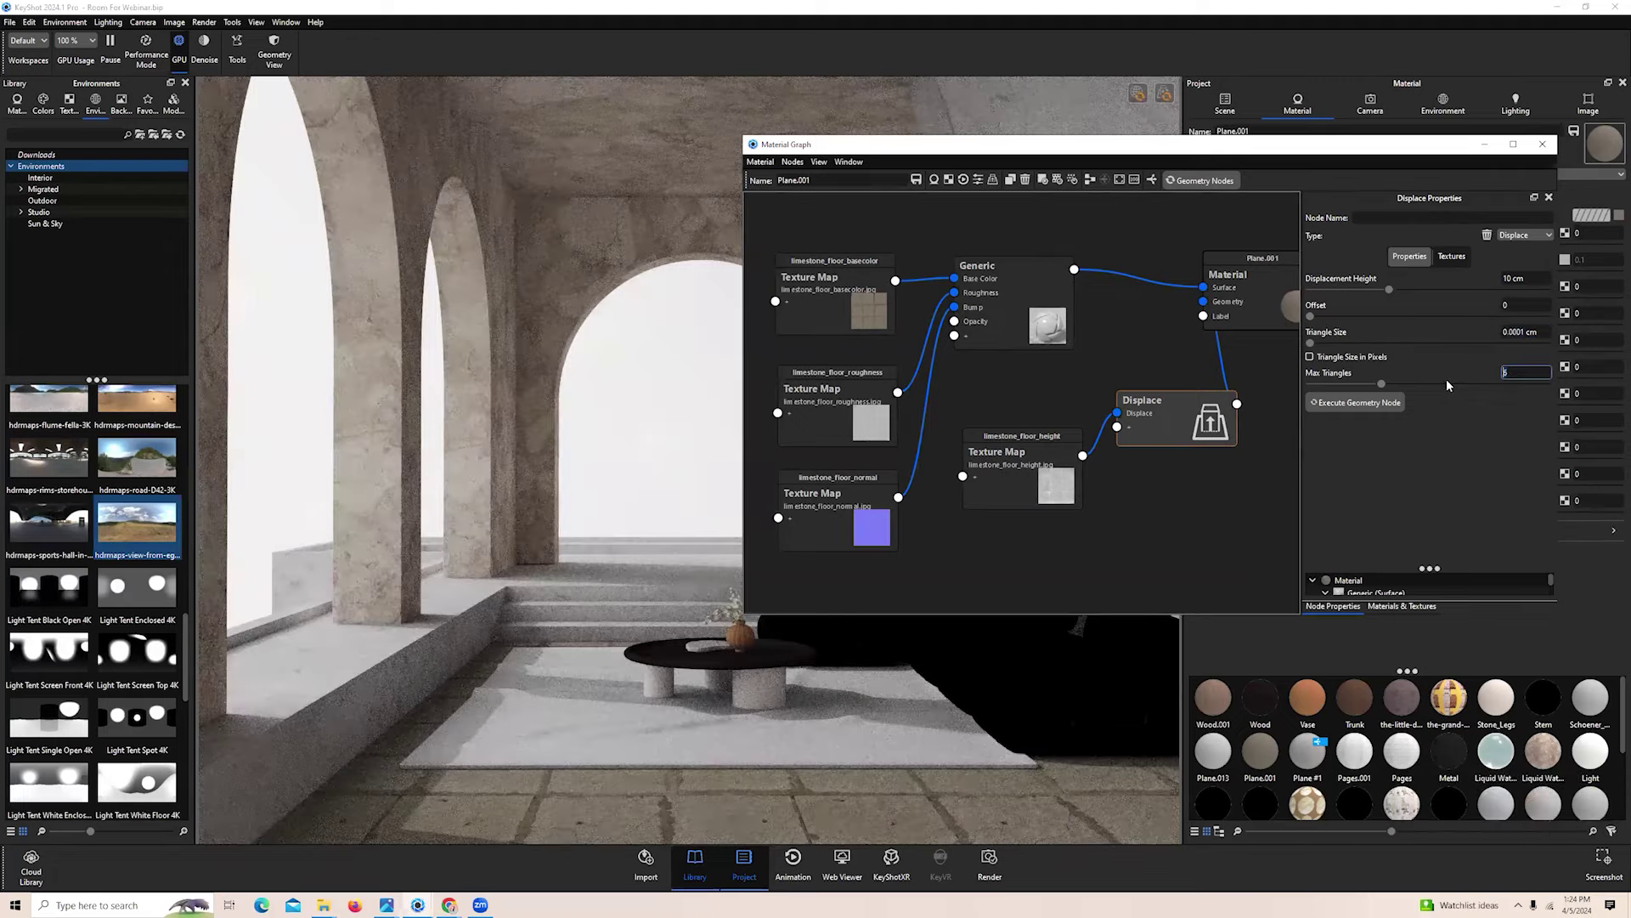
text(12)
key(Return)
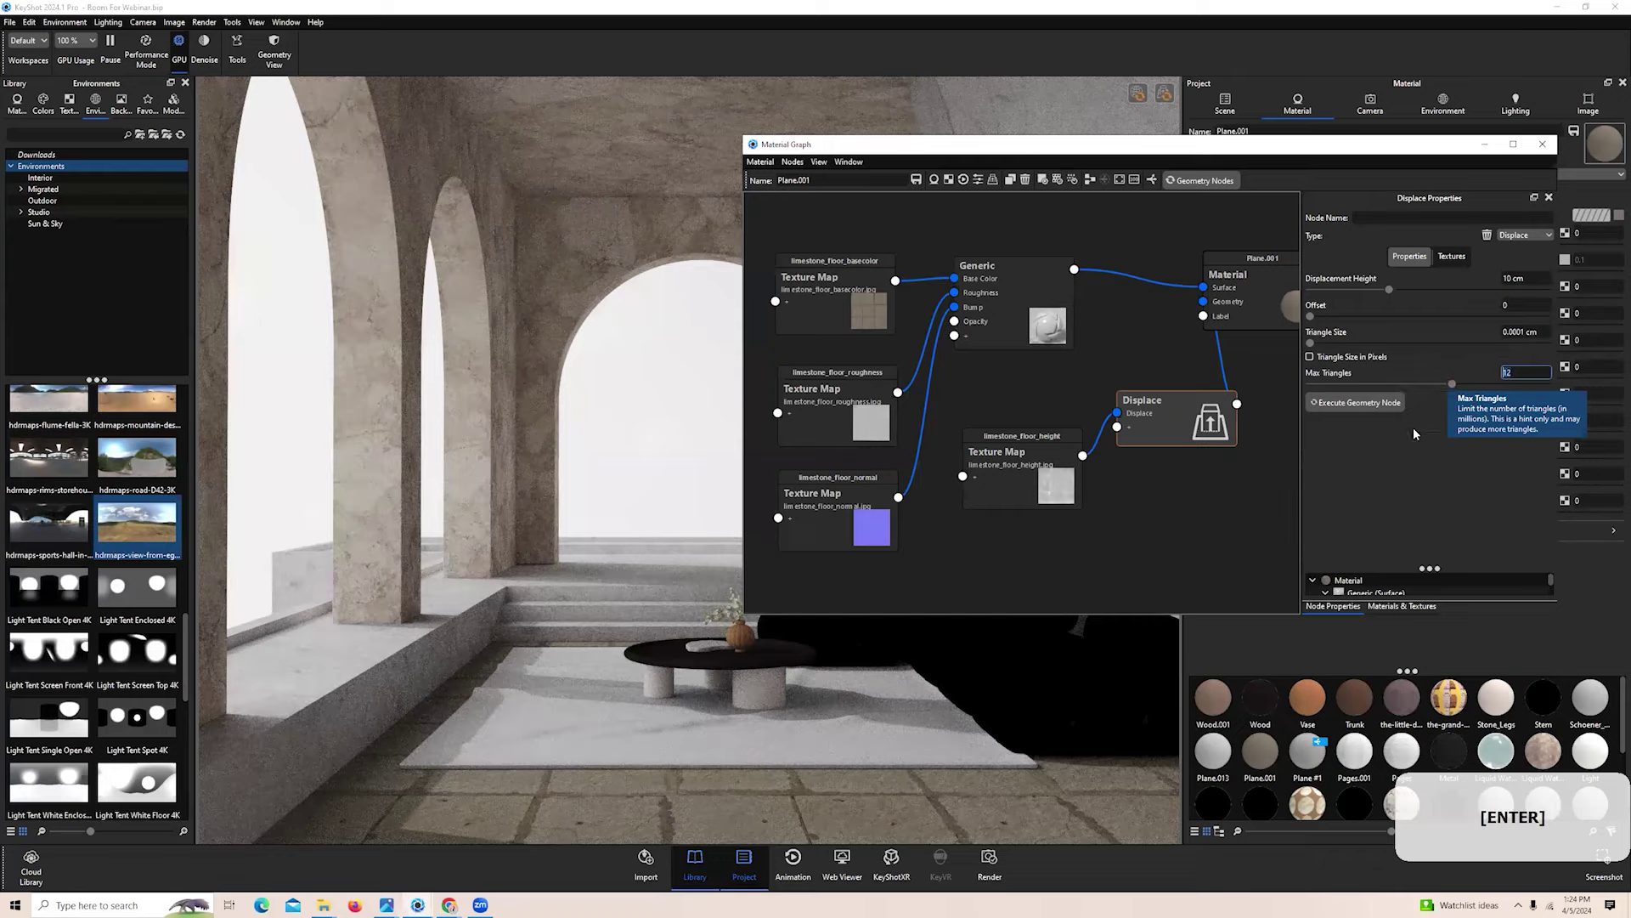
click(1356, 404)
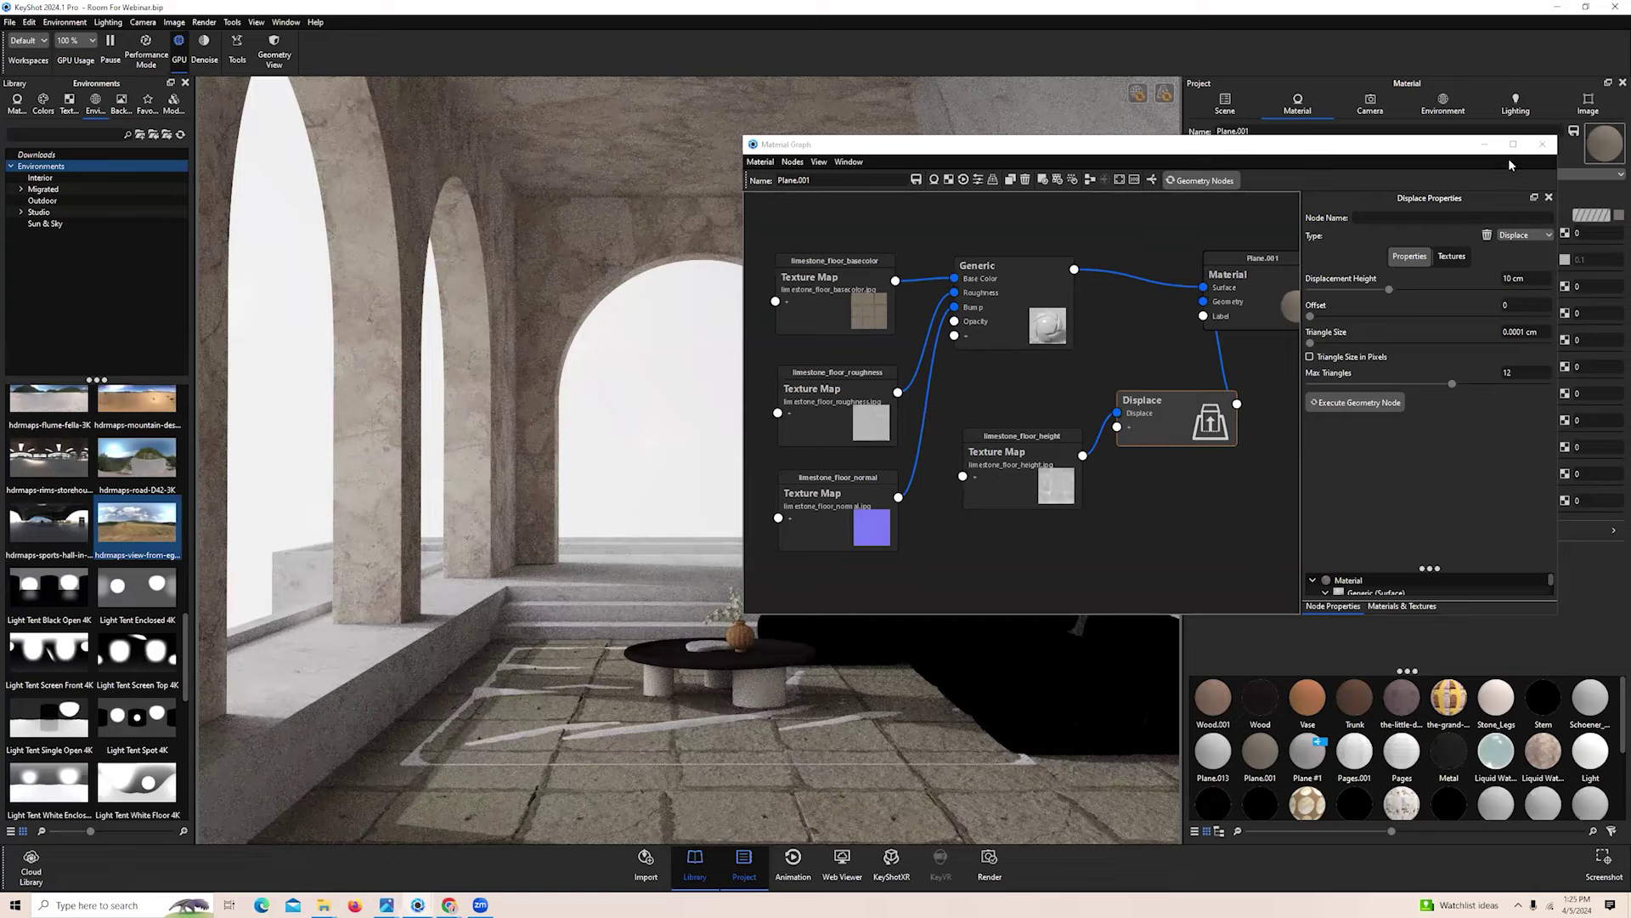
Close the material graph and activate the Move tool on the Plane.001 floor, moving its dialog clear of the view
click(1417, 181)
drag(1417, 181, 1400, 192)
click(1476, 193)
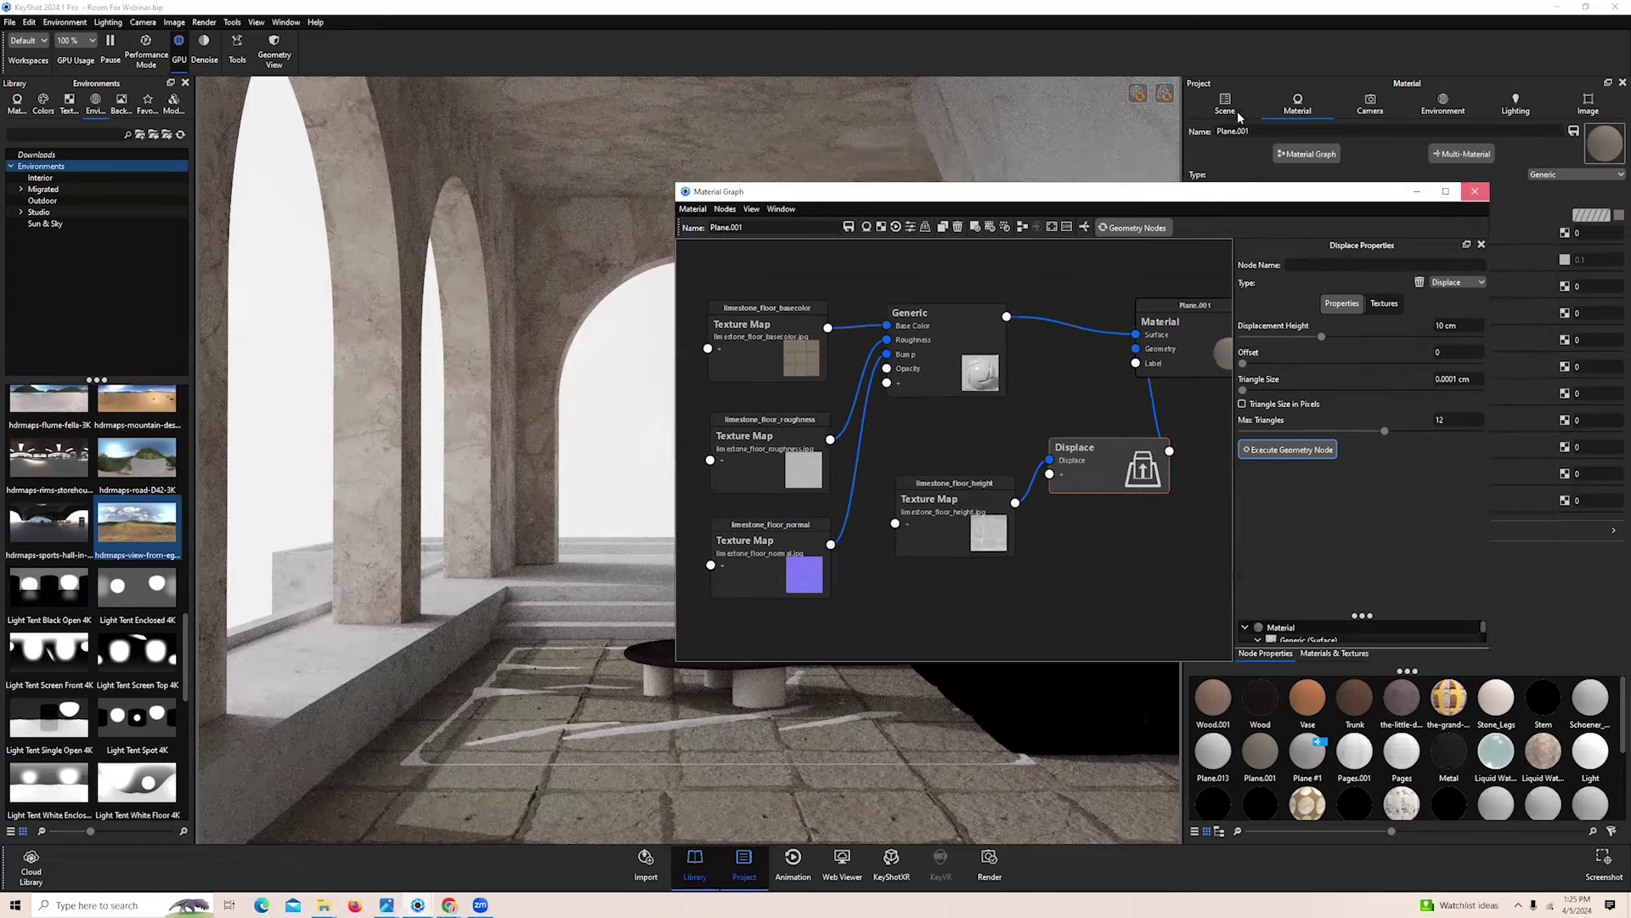
click(1238, 114)
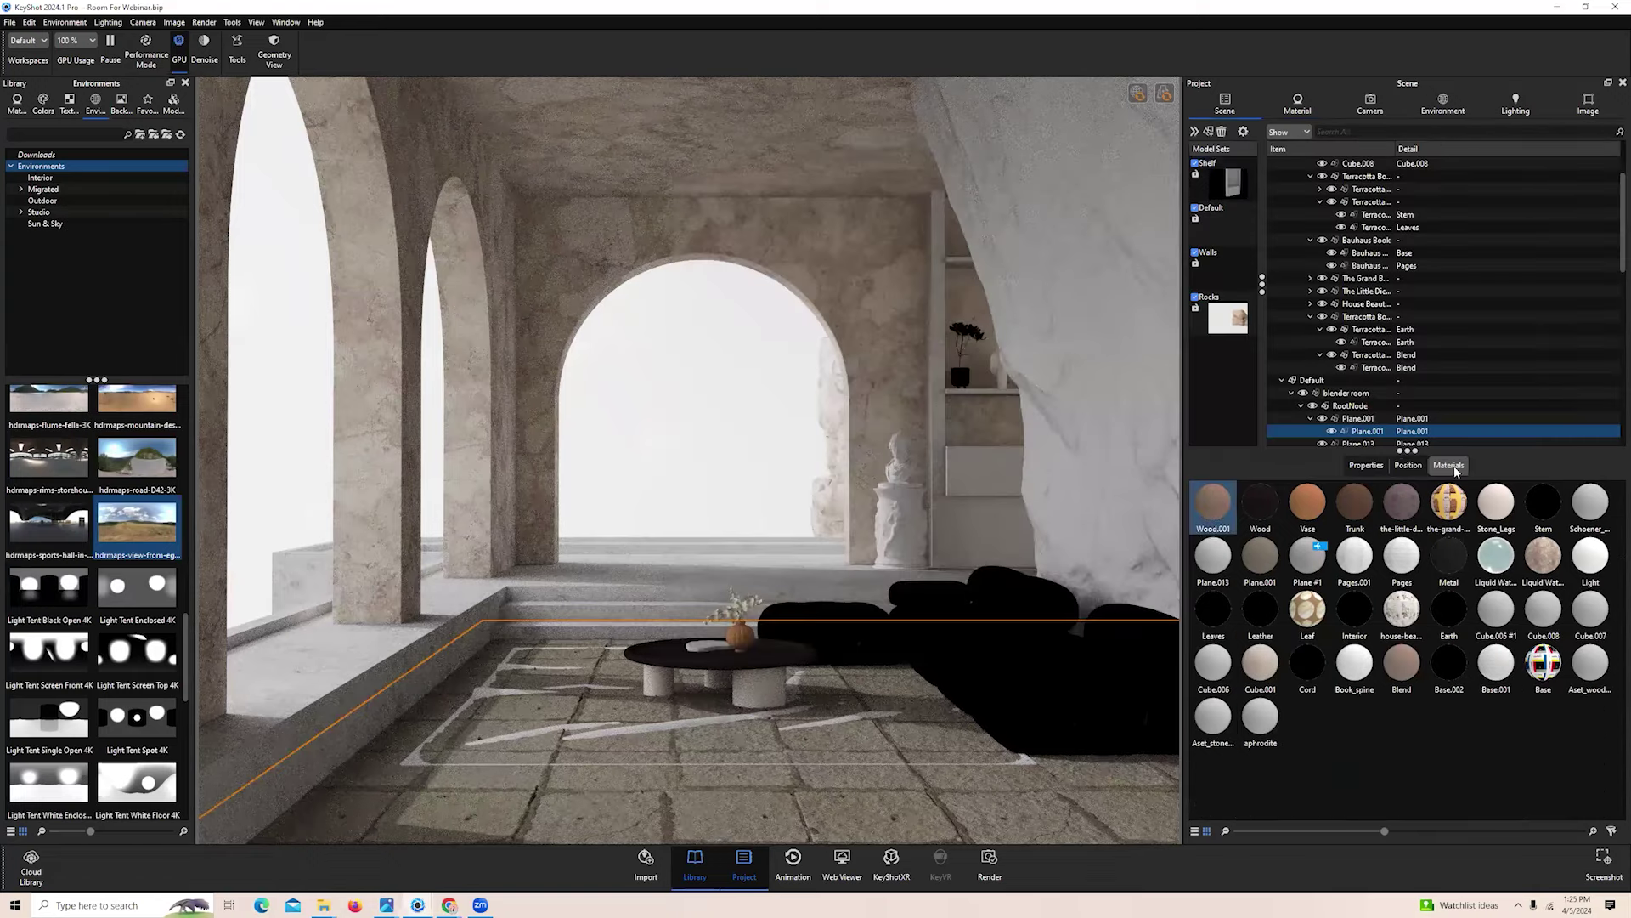
click(1408, 465)
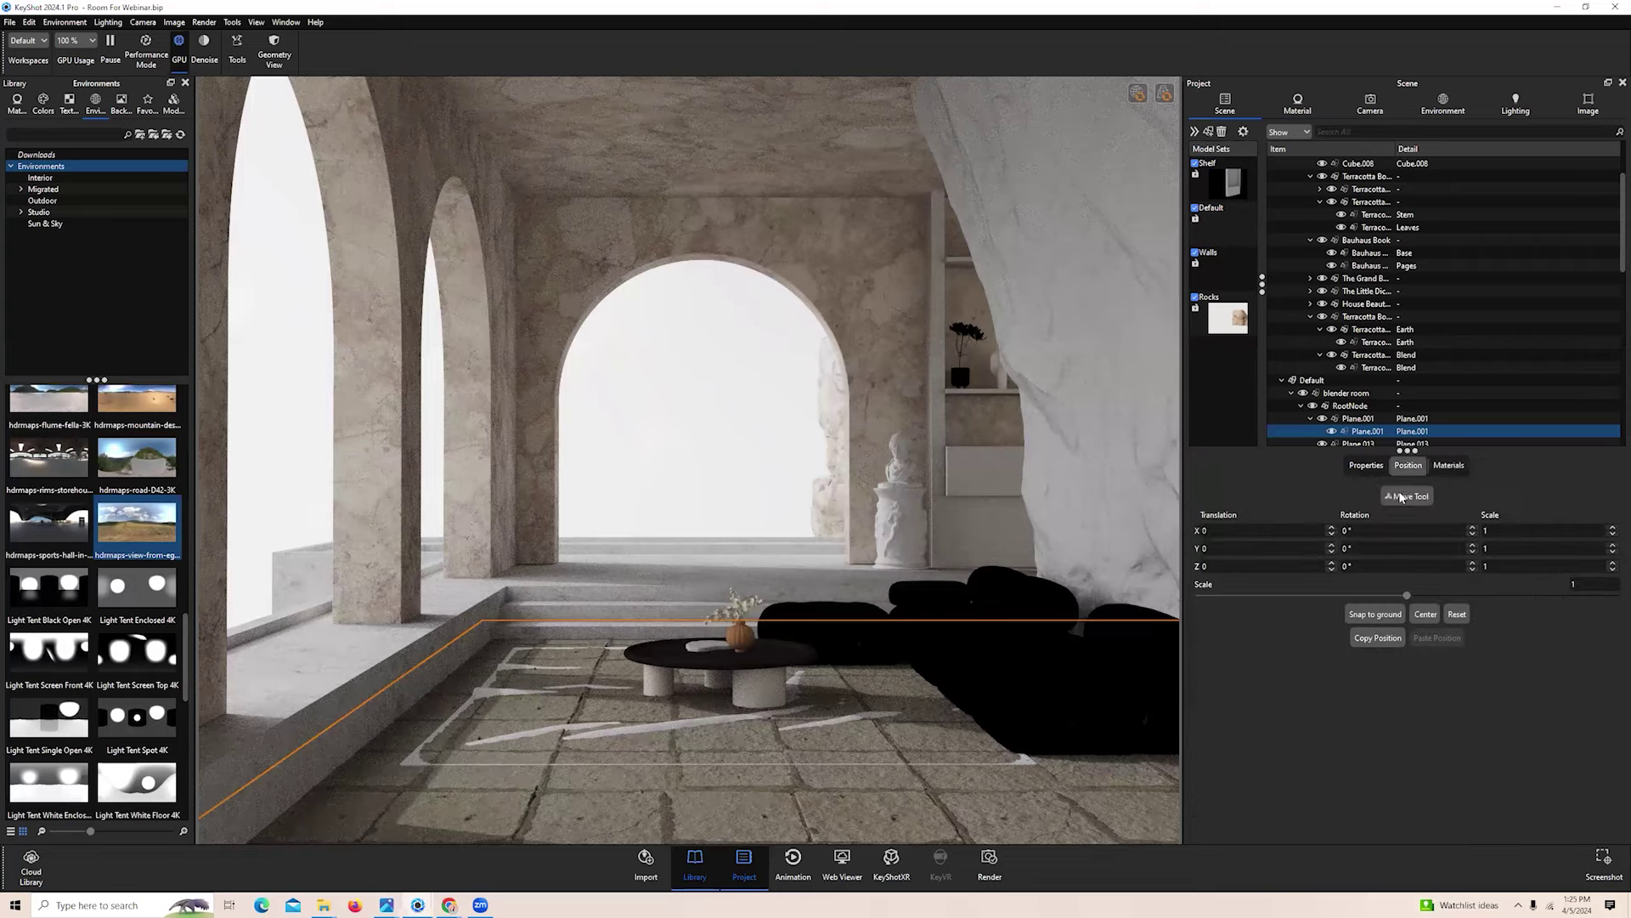
click(1407, 496)
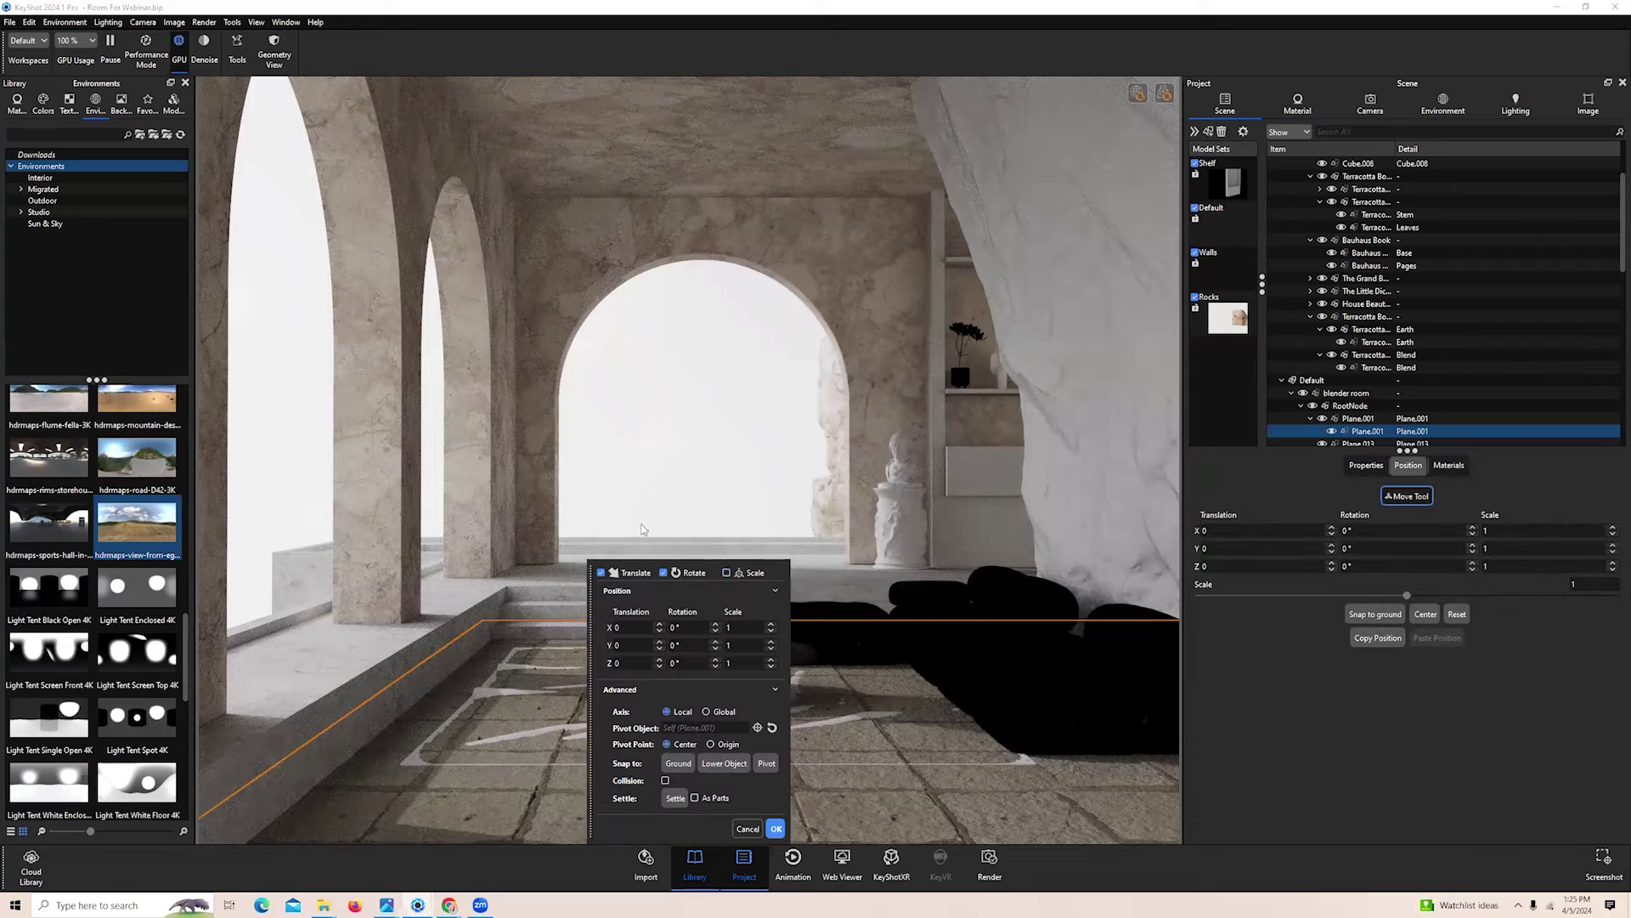
drag(772, 573, 223, 369)
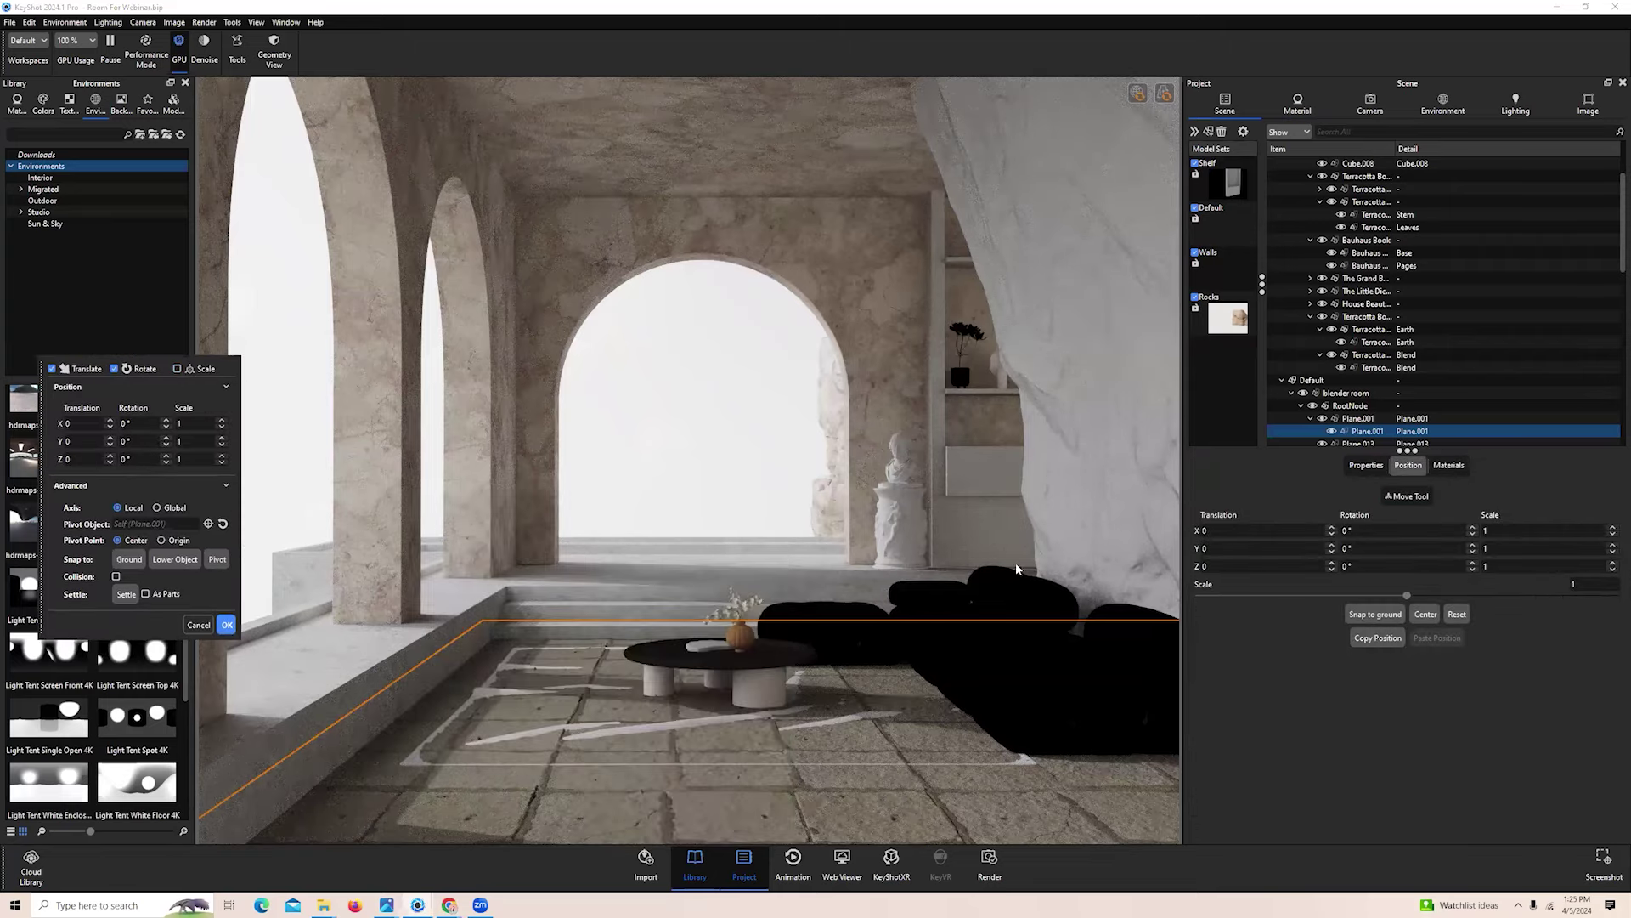
Switch to the Free Camera and lower the floor plane along Z to a translation of about -0.0257
click(1370, 97)
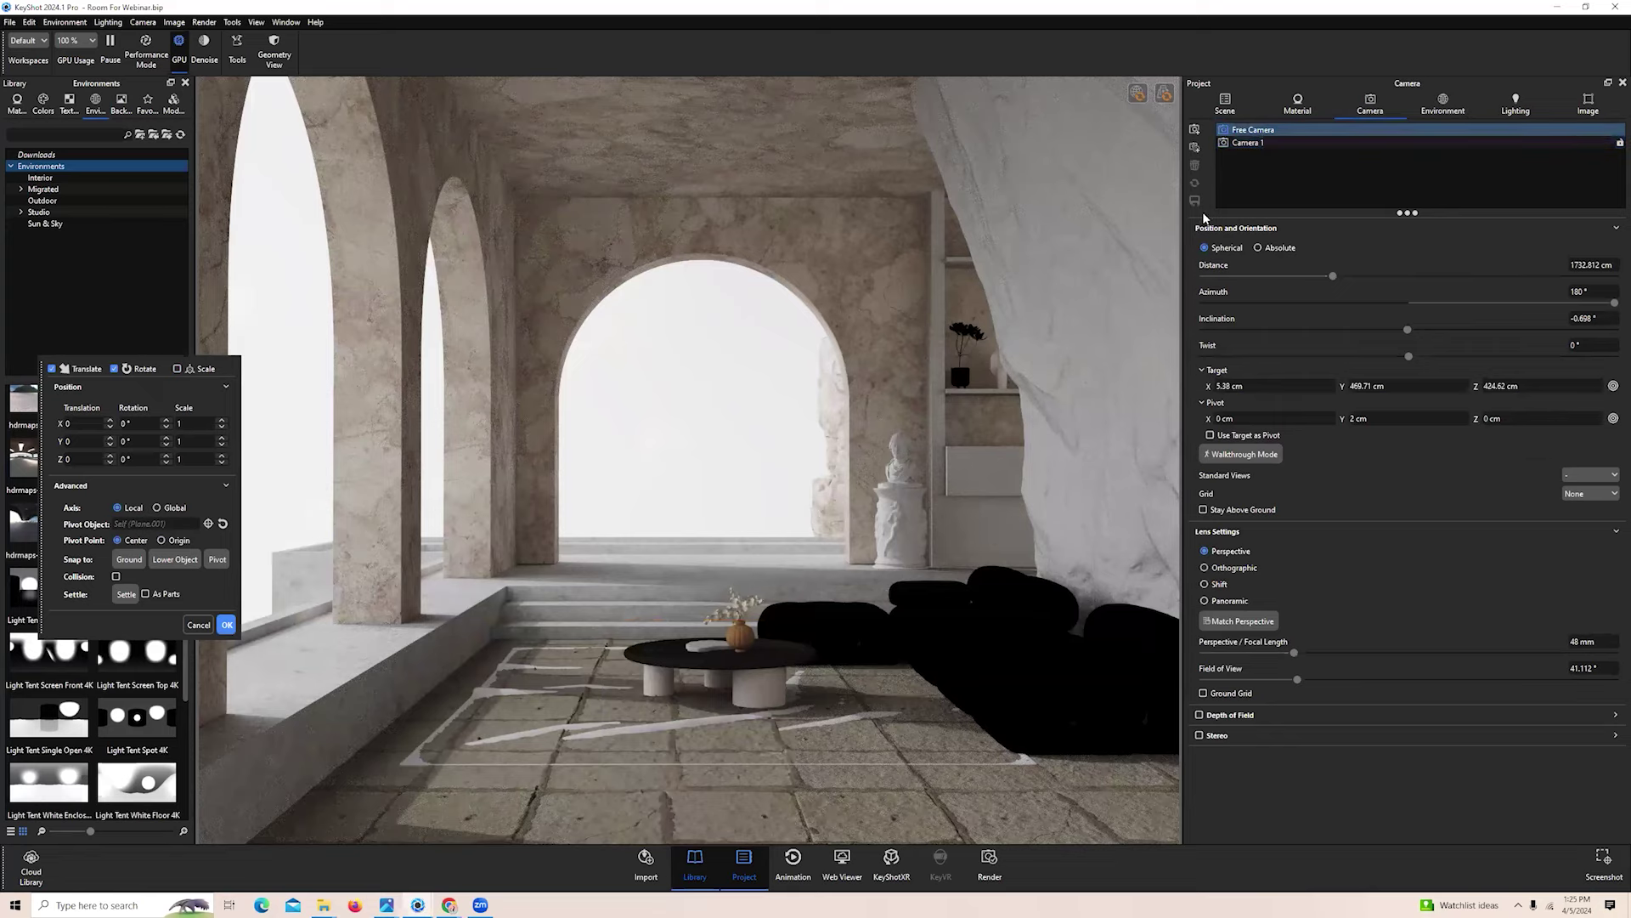
click(1228, 105)
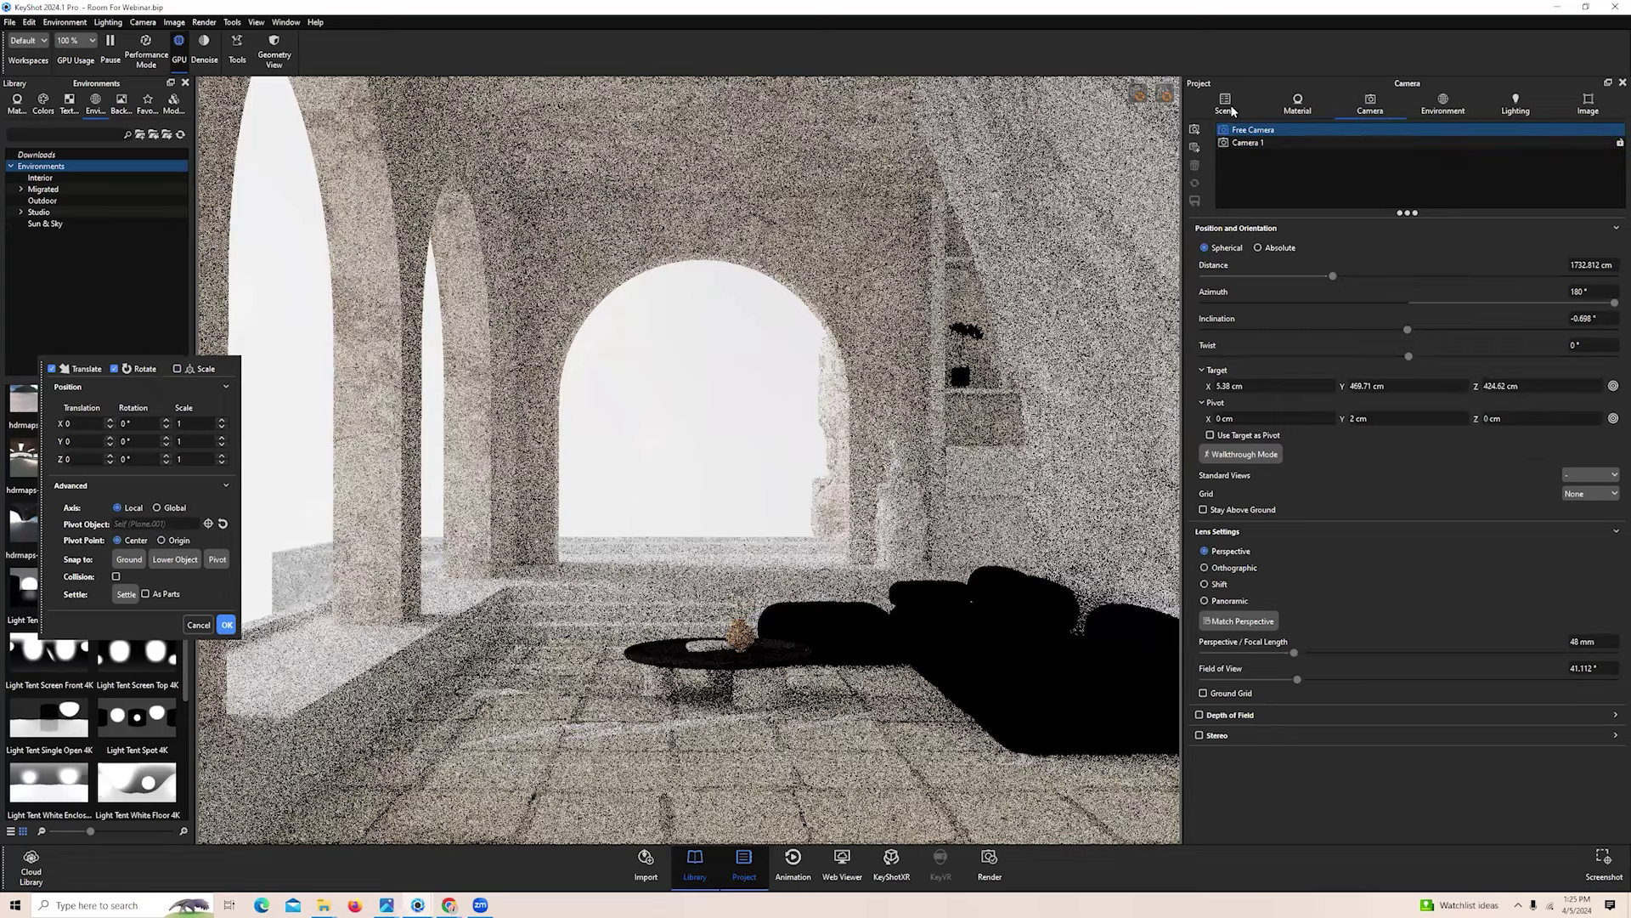
scroll(952, 719, down, 5)
click(888, 602)
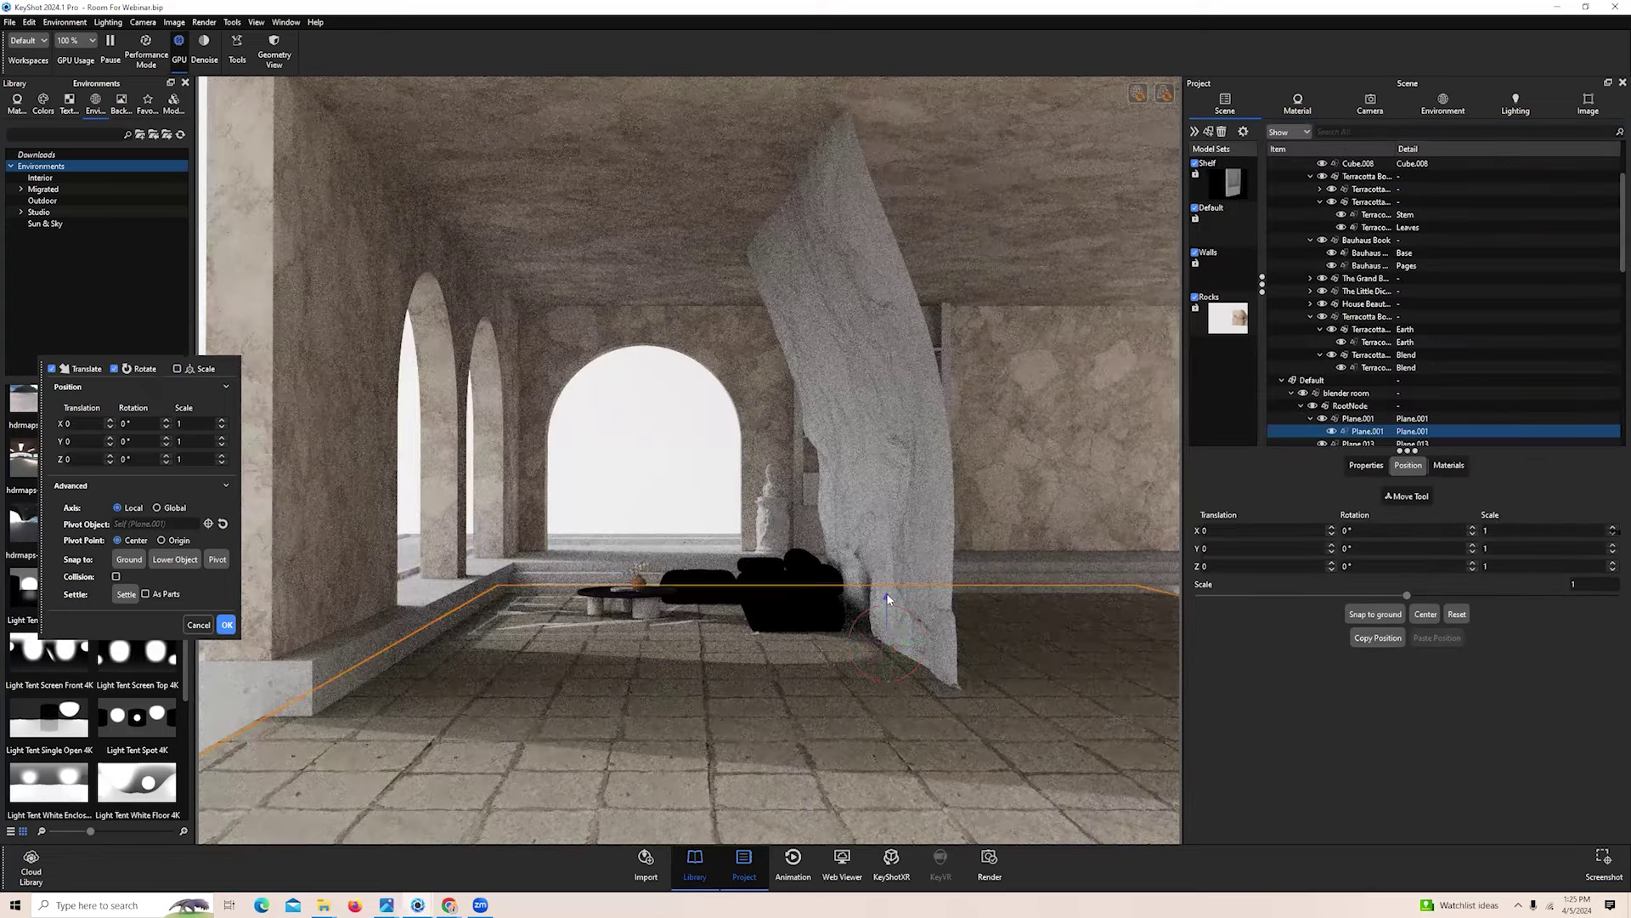
drag(885, 593, 550, 726)
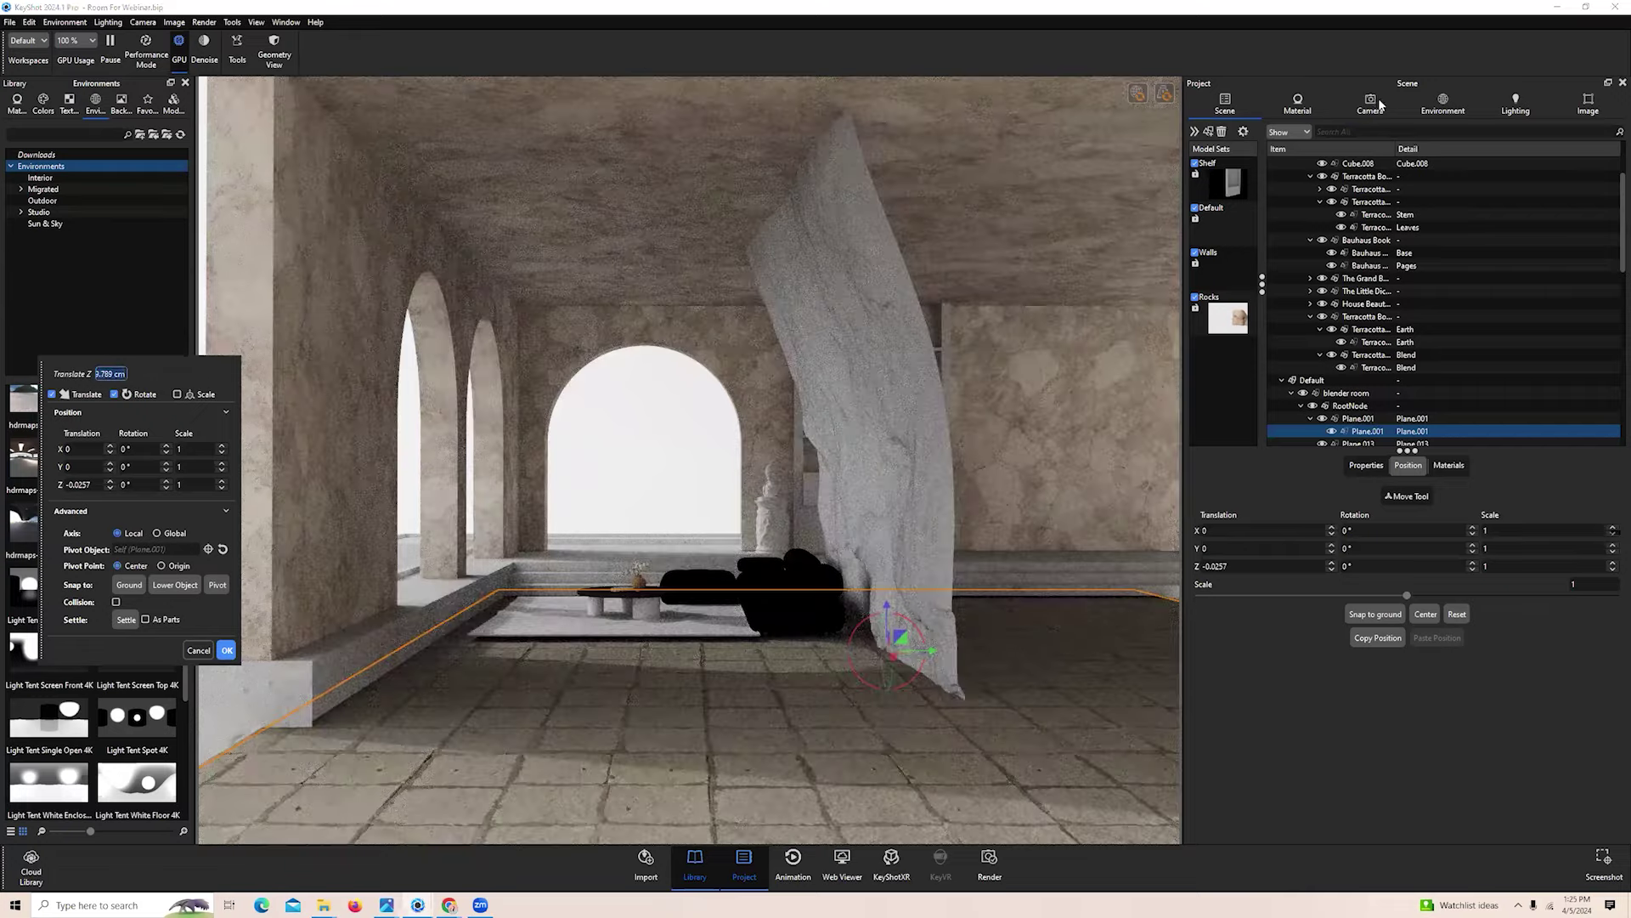
Switch to Camera 1, try floor offsets of -1, -3 and -2.5 cm along Z, and accept -2.75 cm
click(1370, 102)
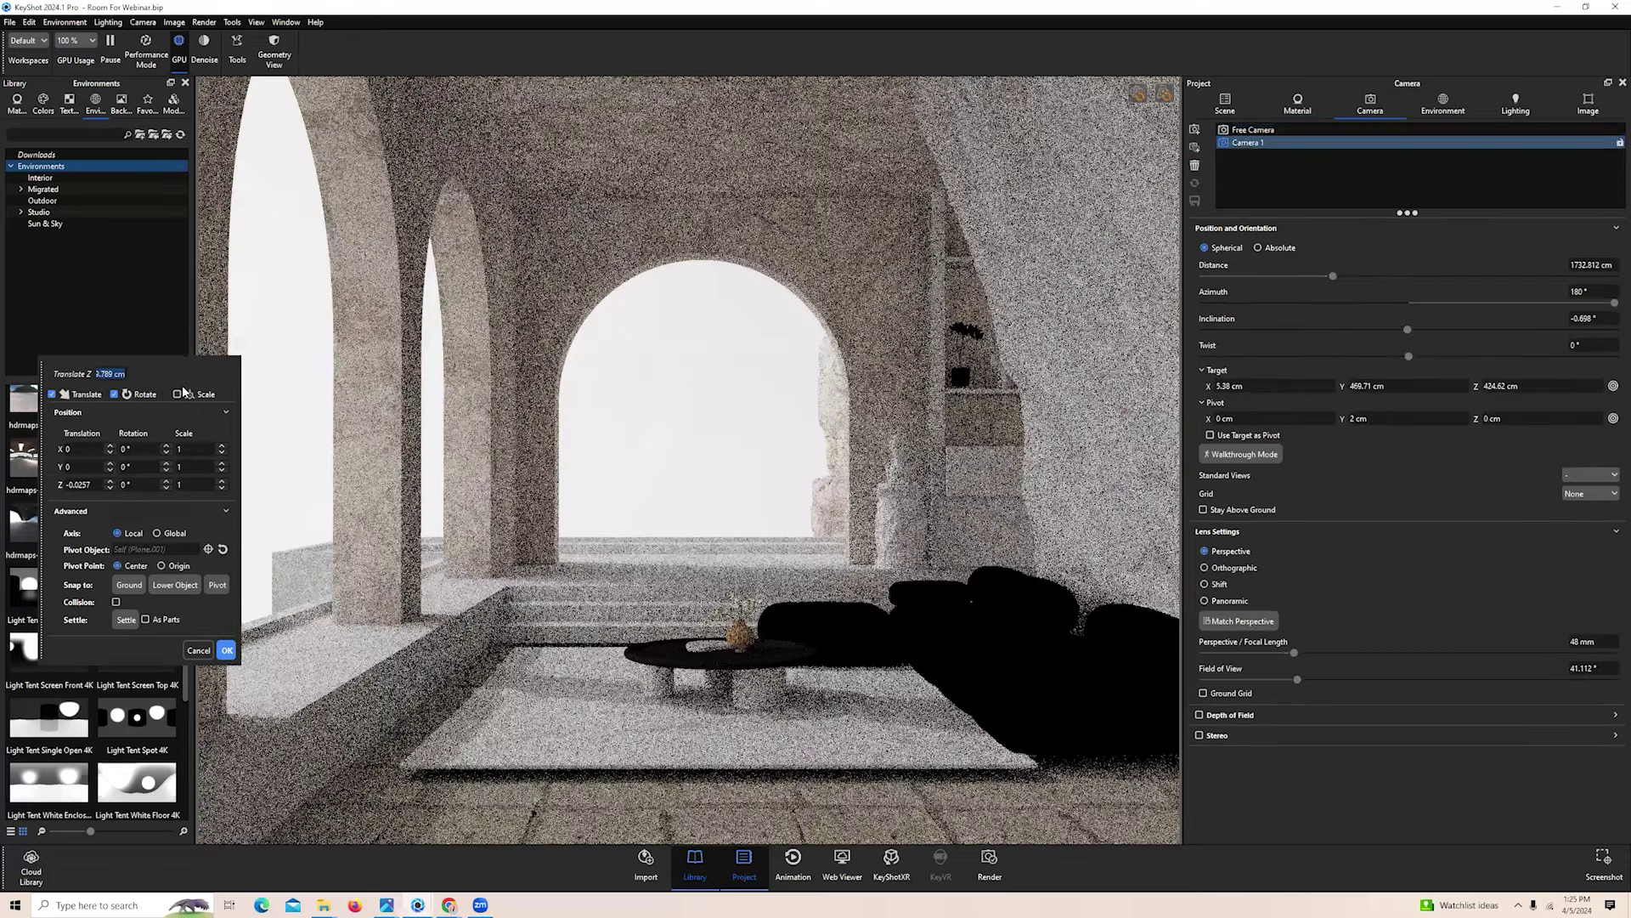
text(-1)
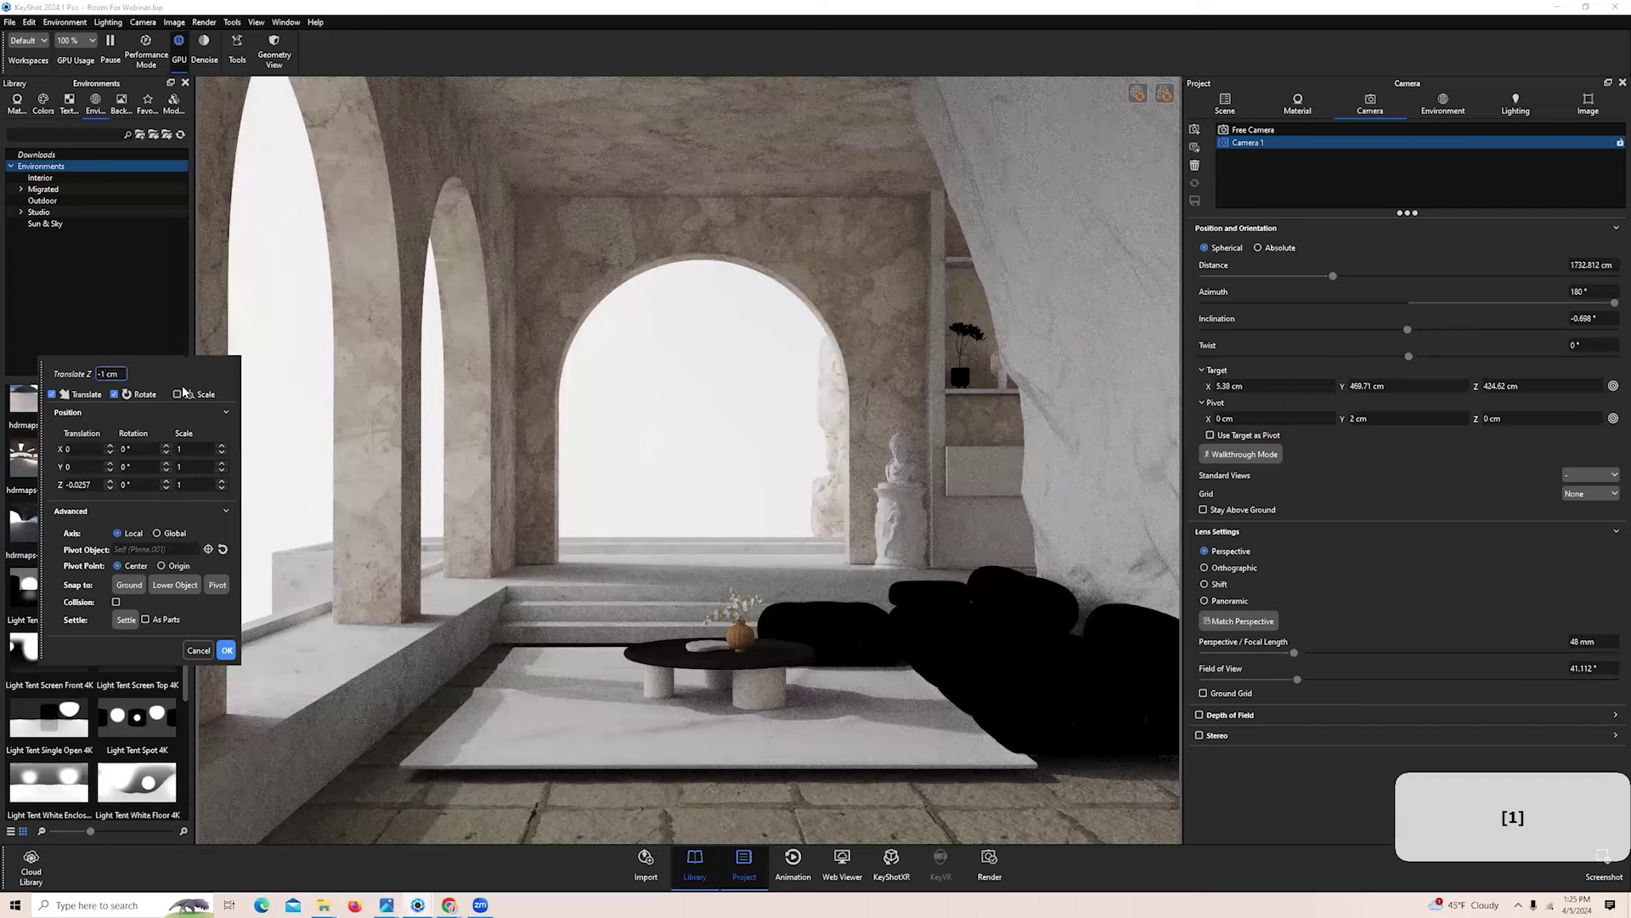
key(Return)
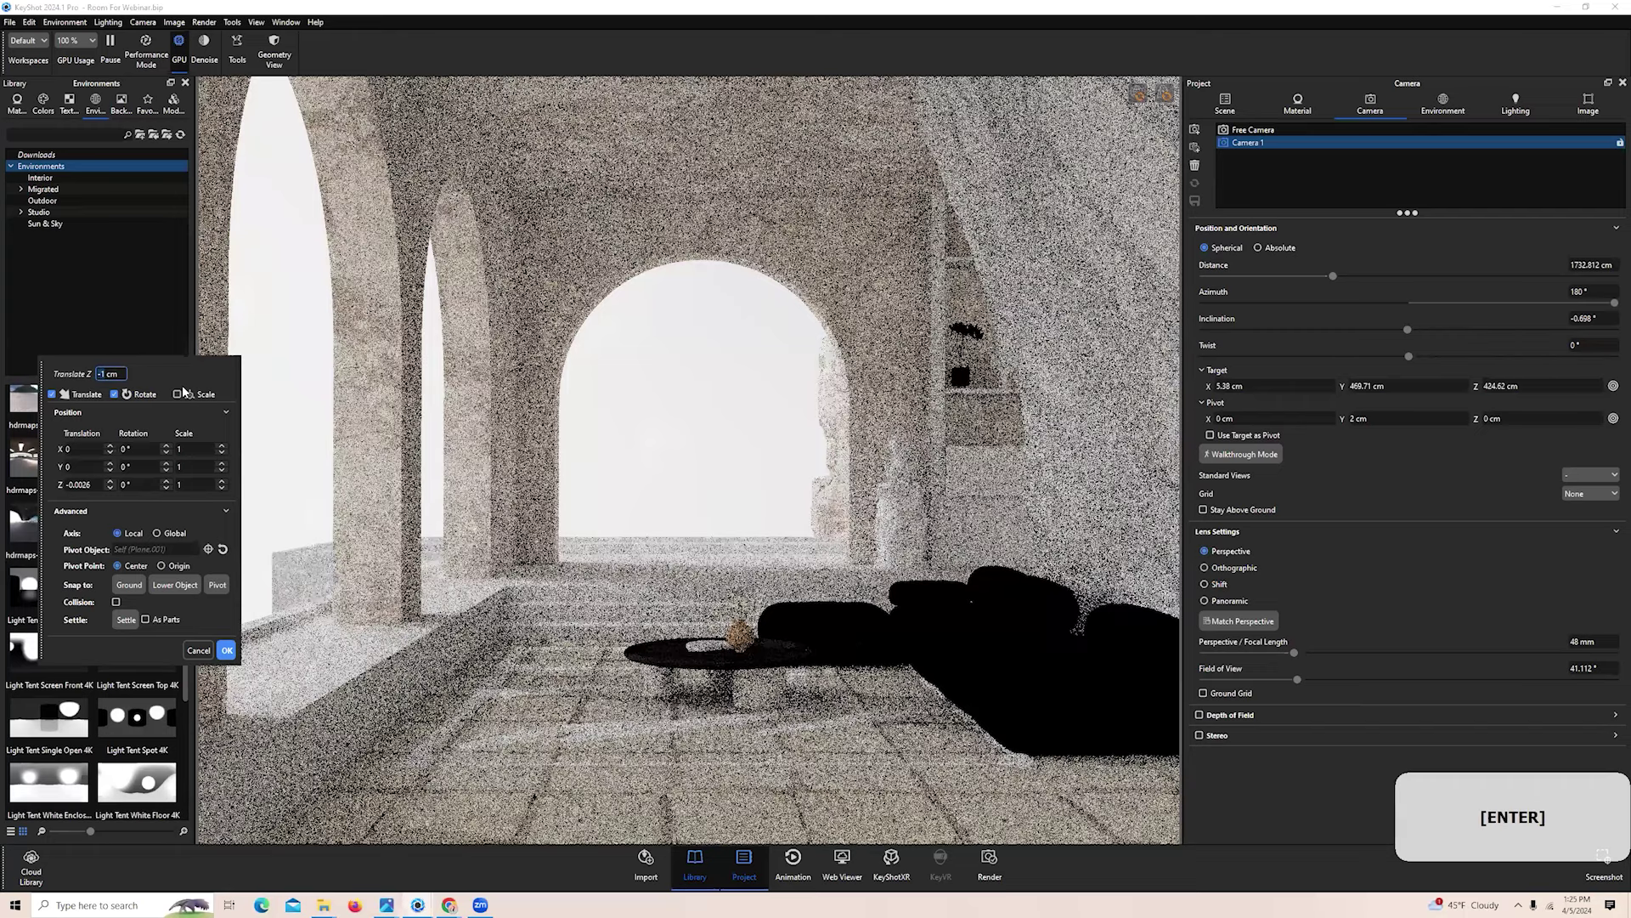
text(-2)
key(Return)
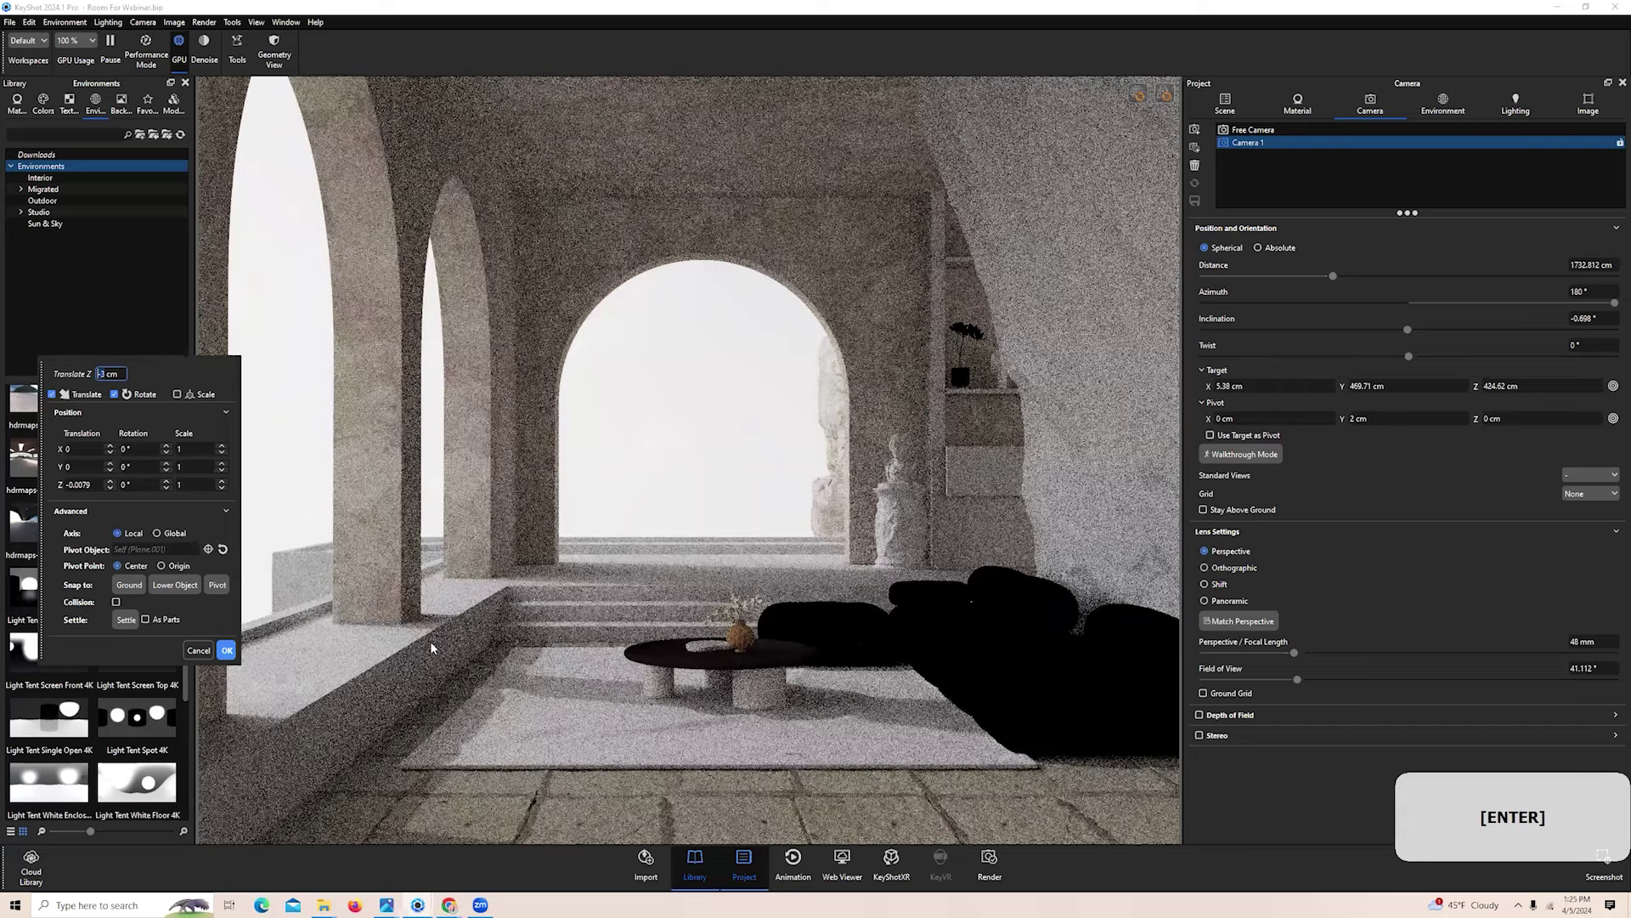
text(-2.5)
key(Return)
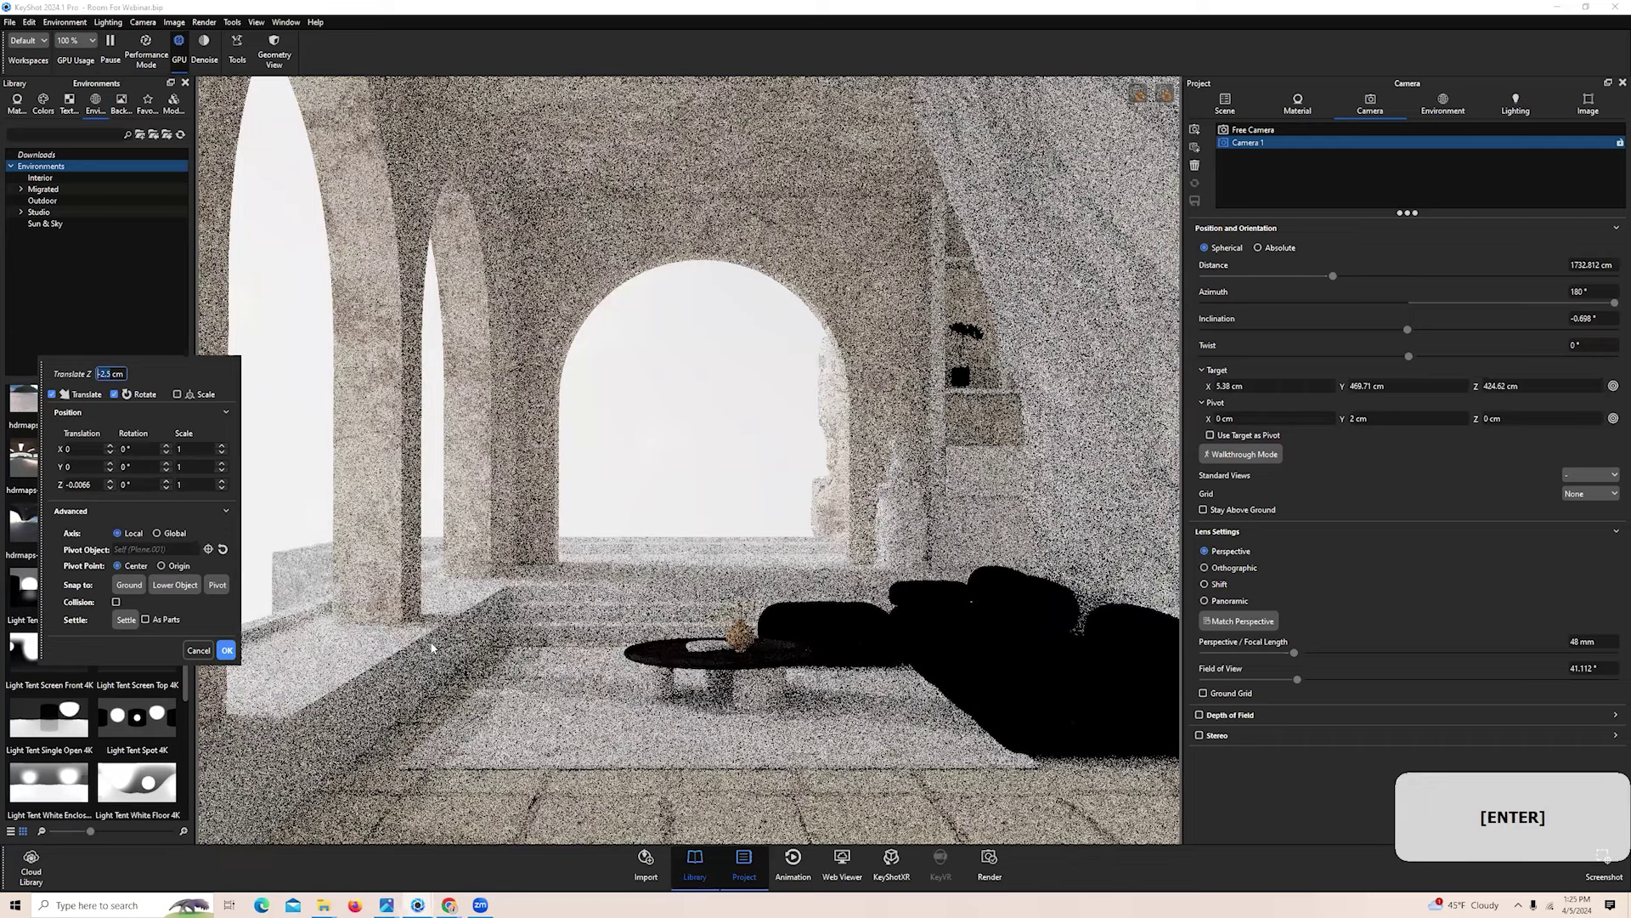
text(-2.75)
key(Return)
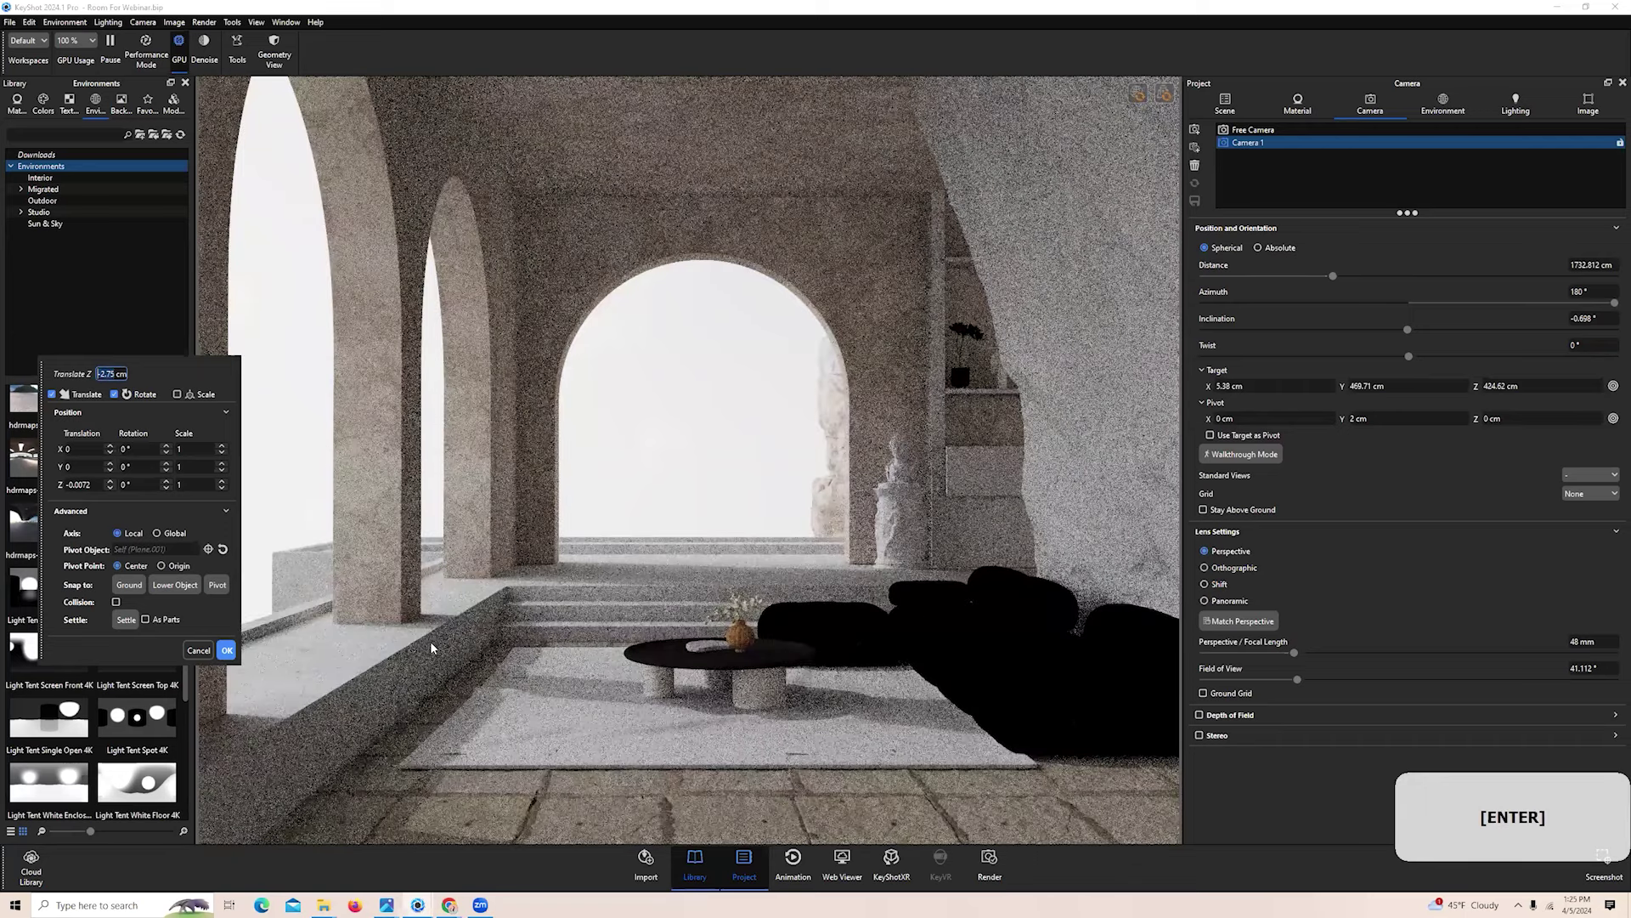
click(227, 650)
click(1226, 104)
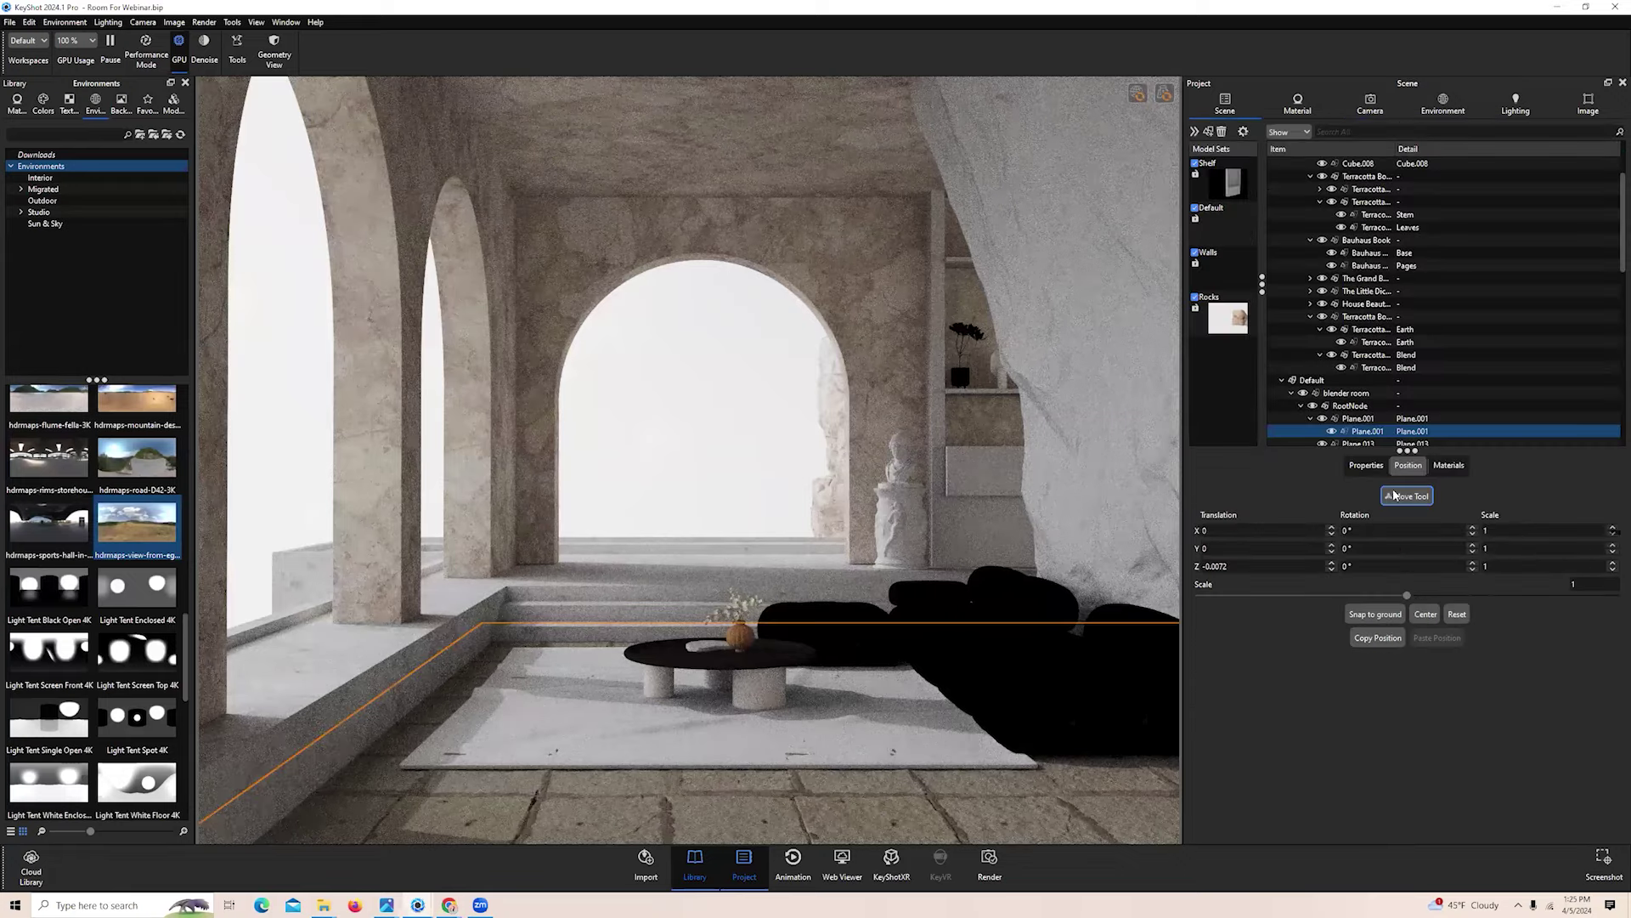
scroll(808, 528, down, 2)
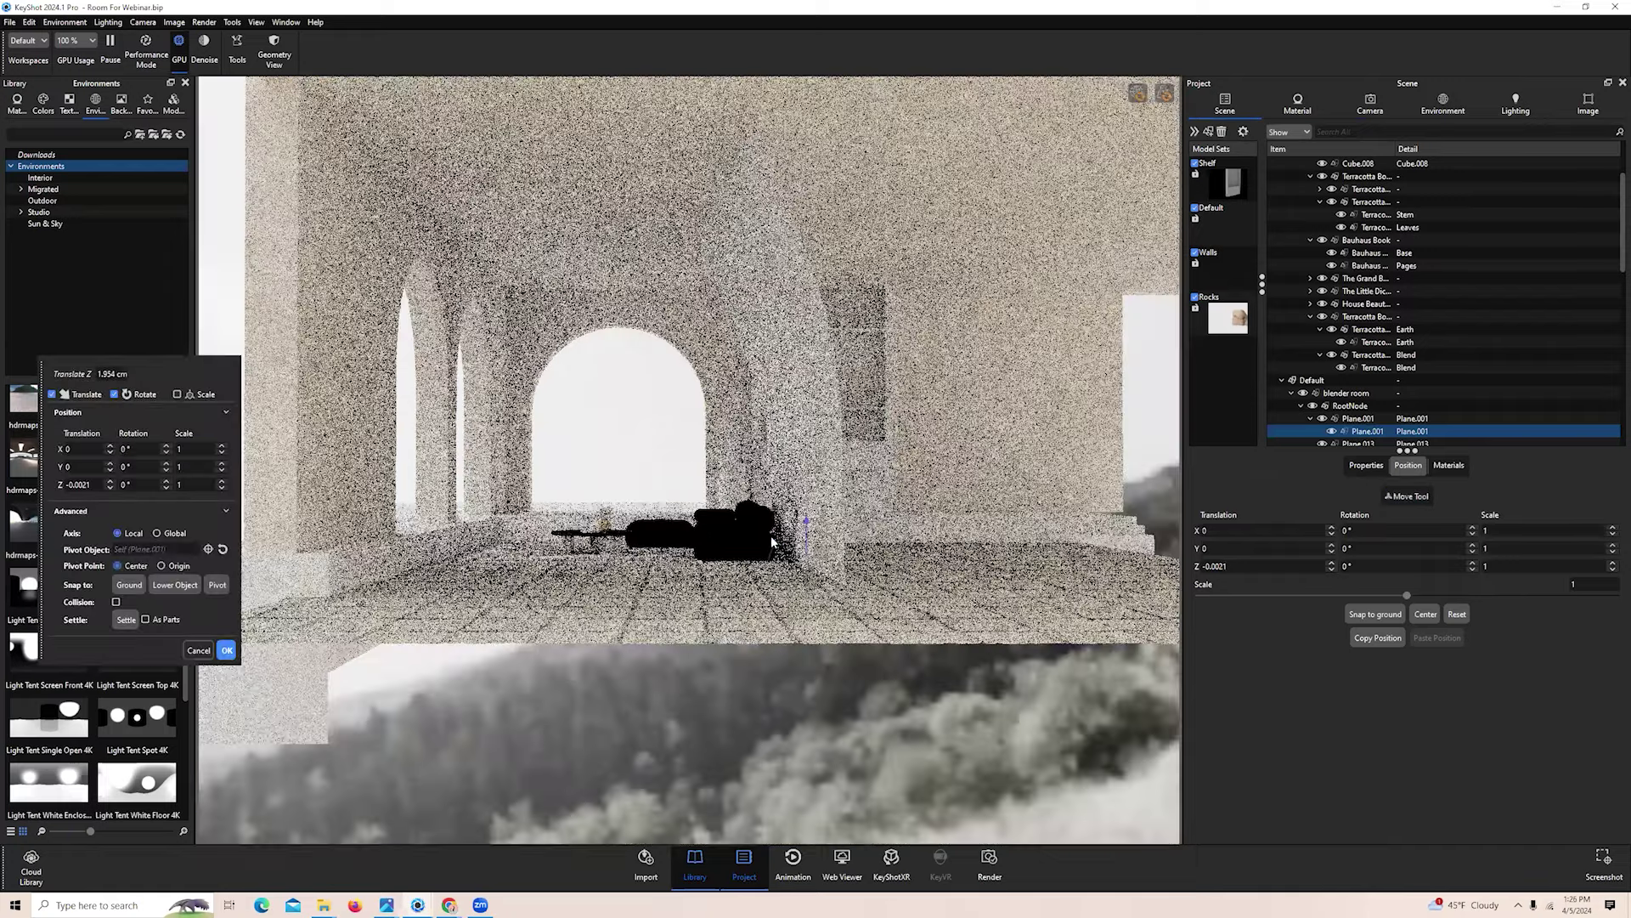
key(Escape)
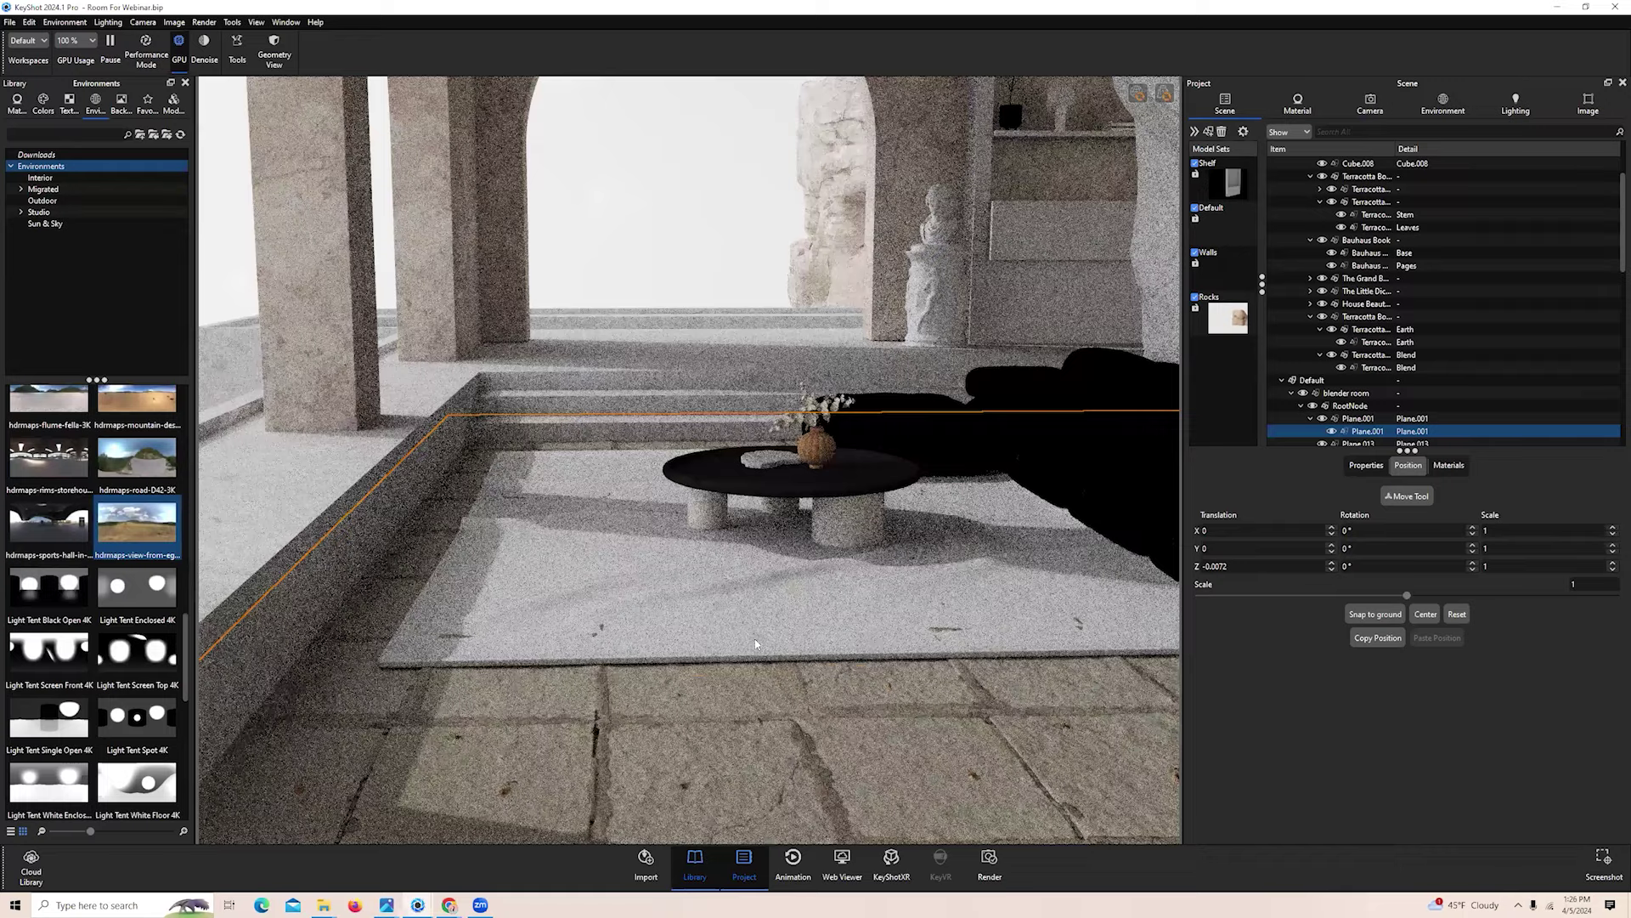
Raise the Schoener_Wohnen_Devi rug slightly along Z, to a translation of about 0.455, and accept the move
scroll(659, 534, down, 5)
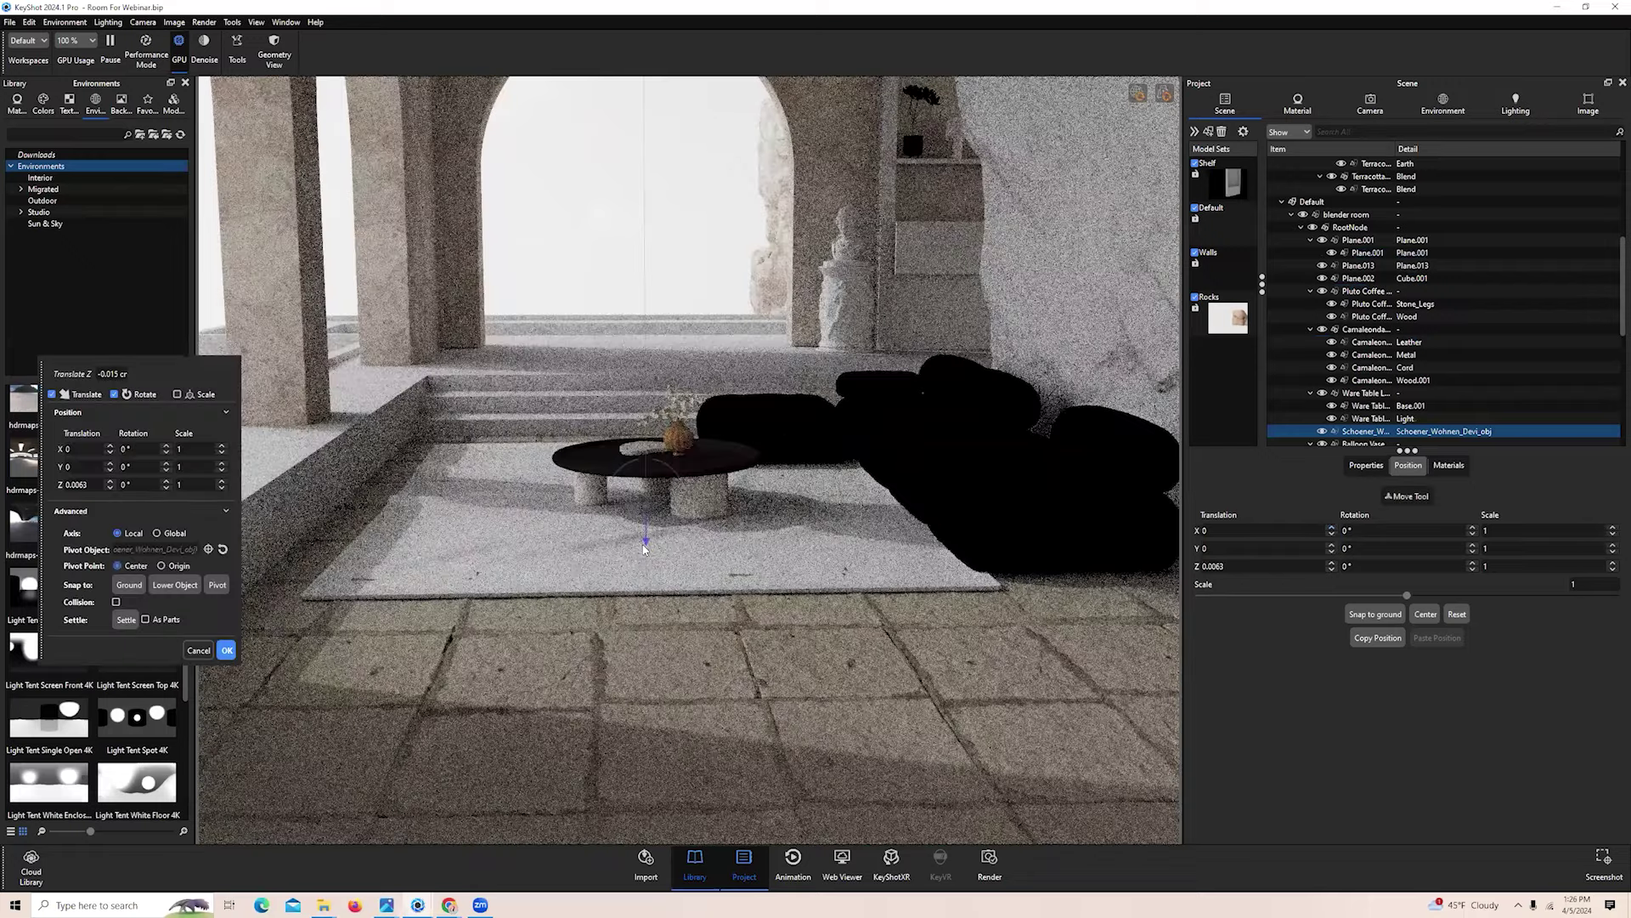
drag(643, 548, 641, 548)
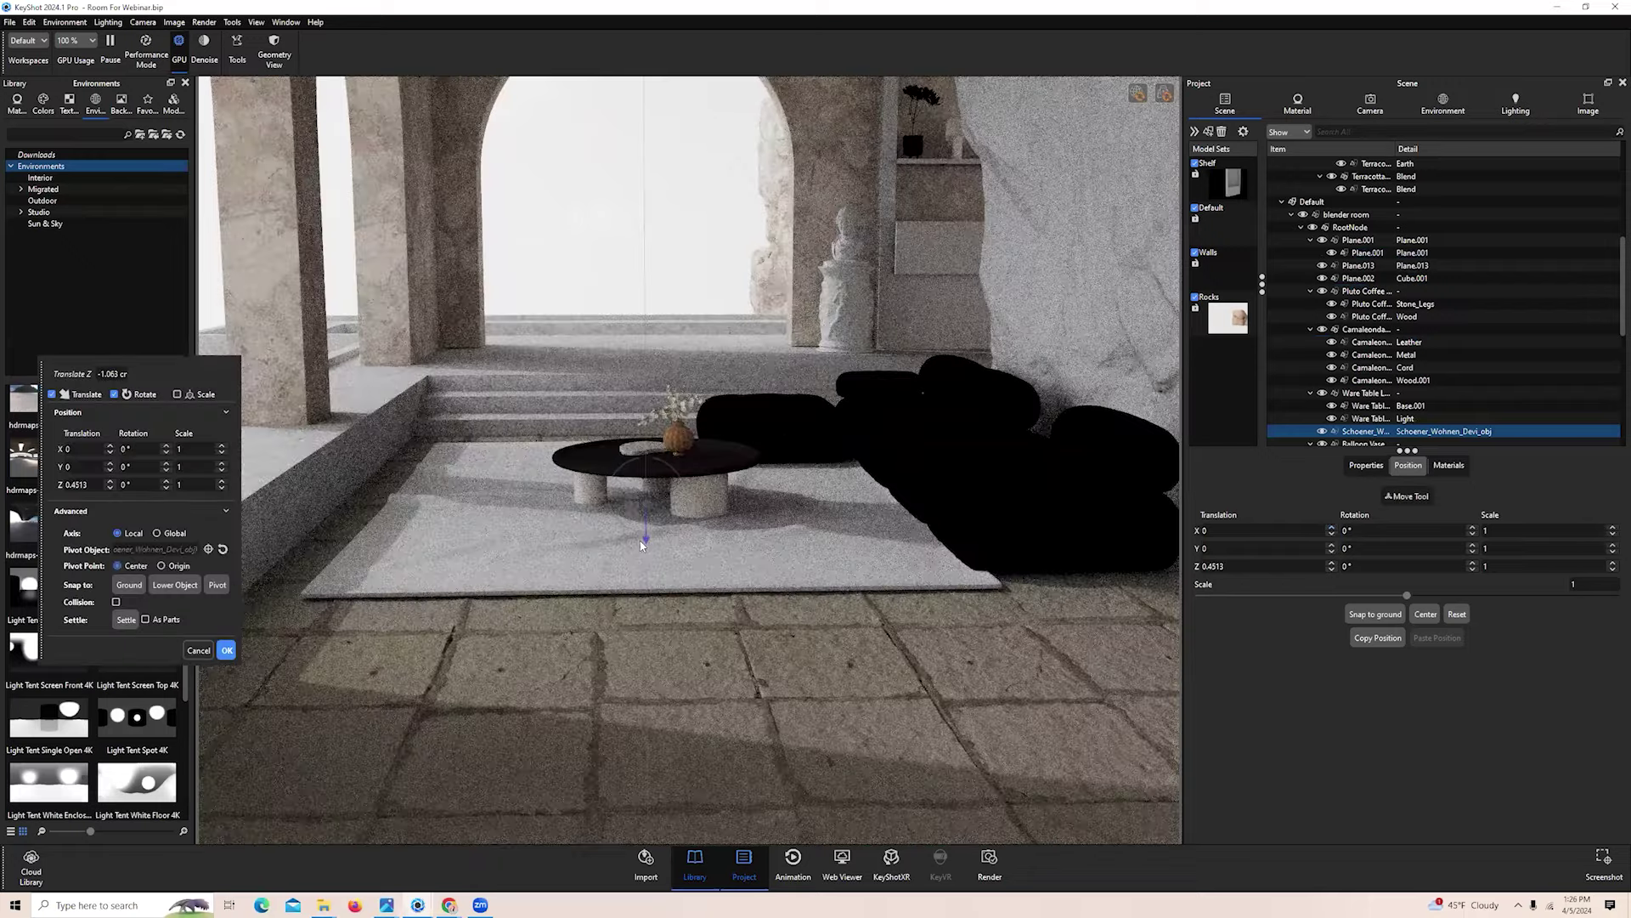
click(229, 656)
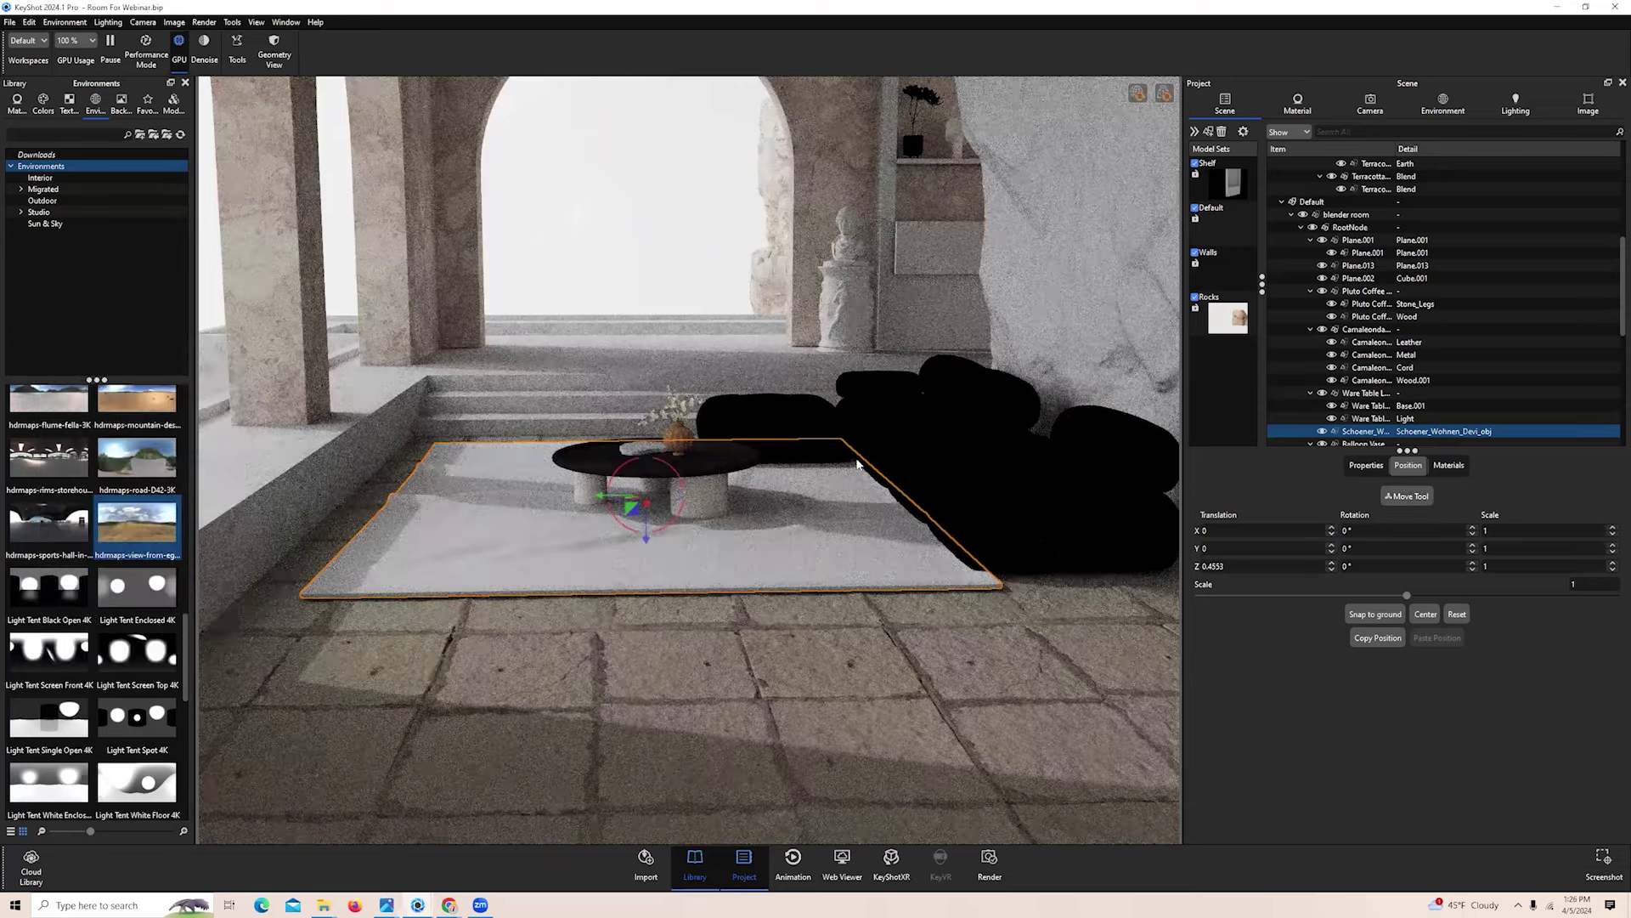
Reopen the floor's material graph and rearrange the Generic, limestone_floor_height and Displace nodes with more space between them
middle_drag(636, 656, 548, 803)
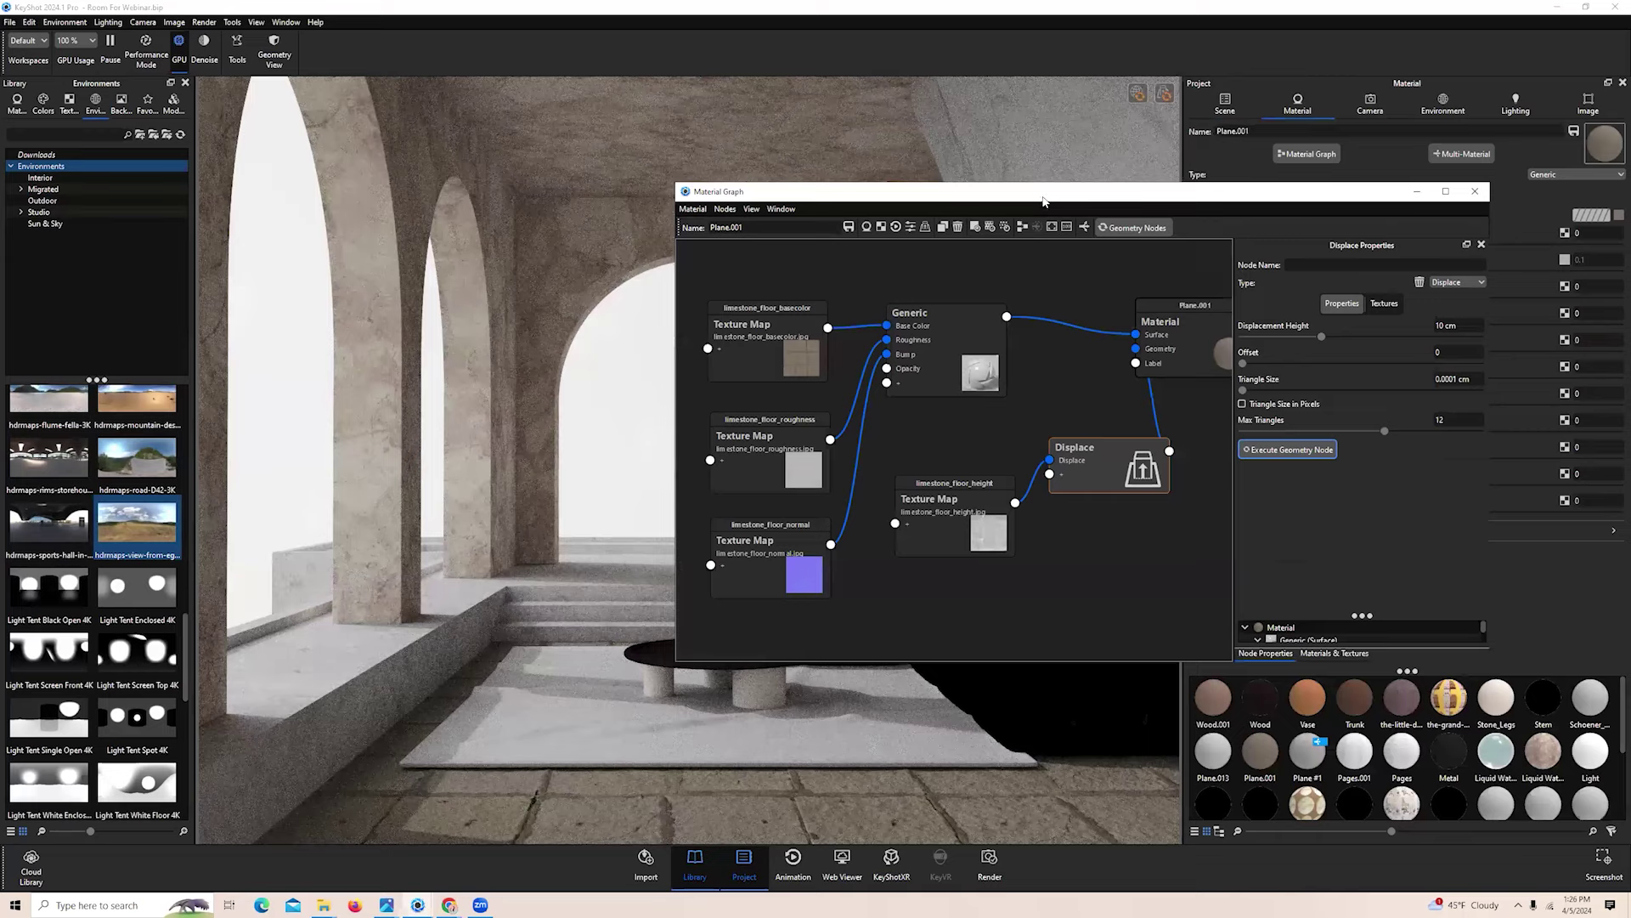
drag(1040, 197, 1271, 175)
scroll(1260, 377, down, 2)
drag(1321, 350, 1361, 350)
drag(1277, 457, 1320, 459)
drag(1161, 353, 1251, 368)
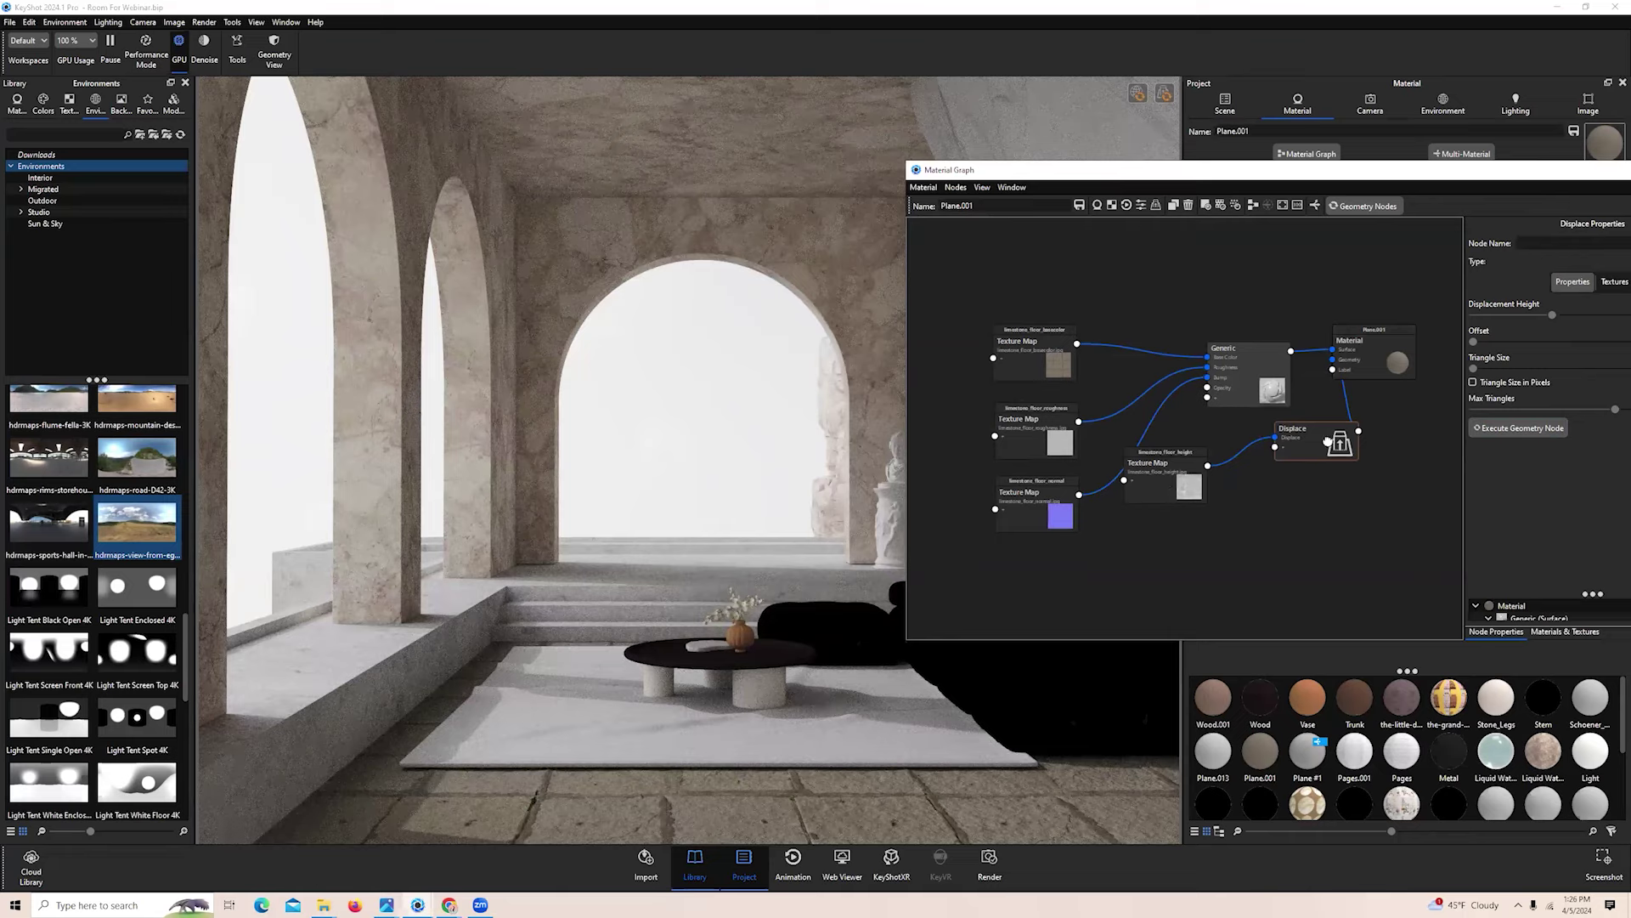
drag(1327, 441, 1305, 476)
drag(1176, 490, 1178, 517)
drag(1313, 478, 1303, 488)
drag(1260, 361, 1272, 358)
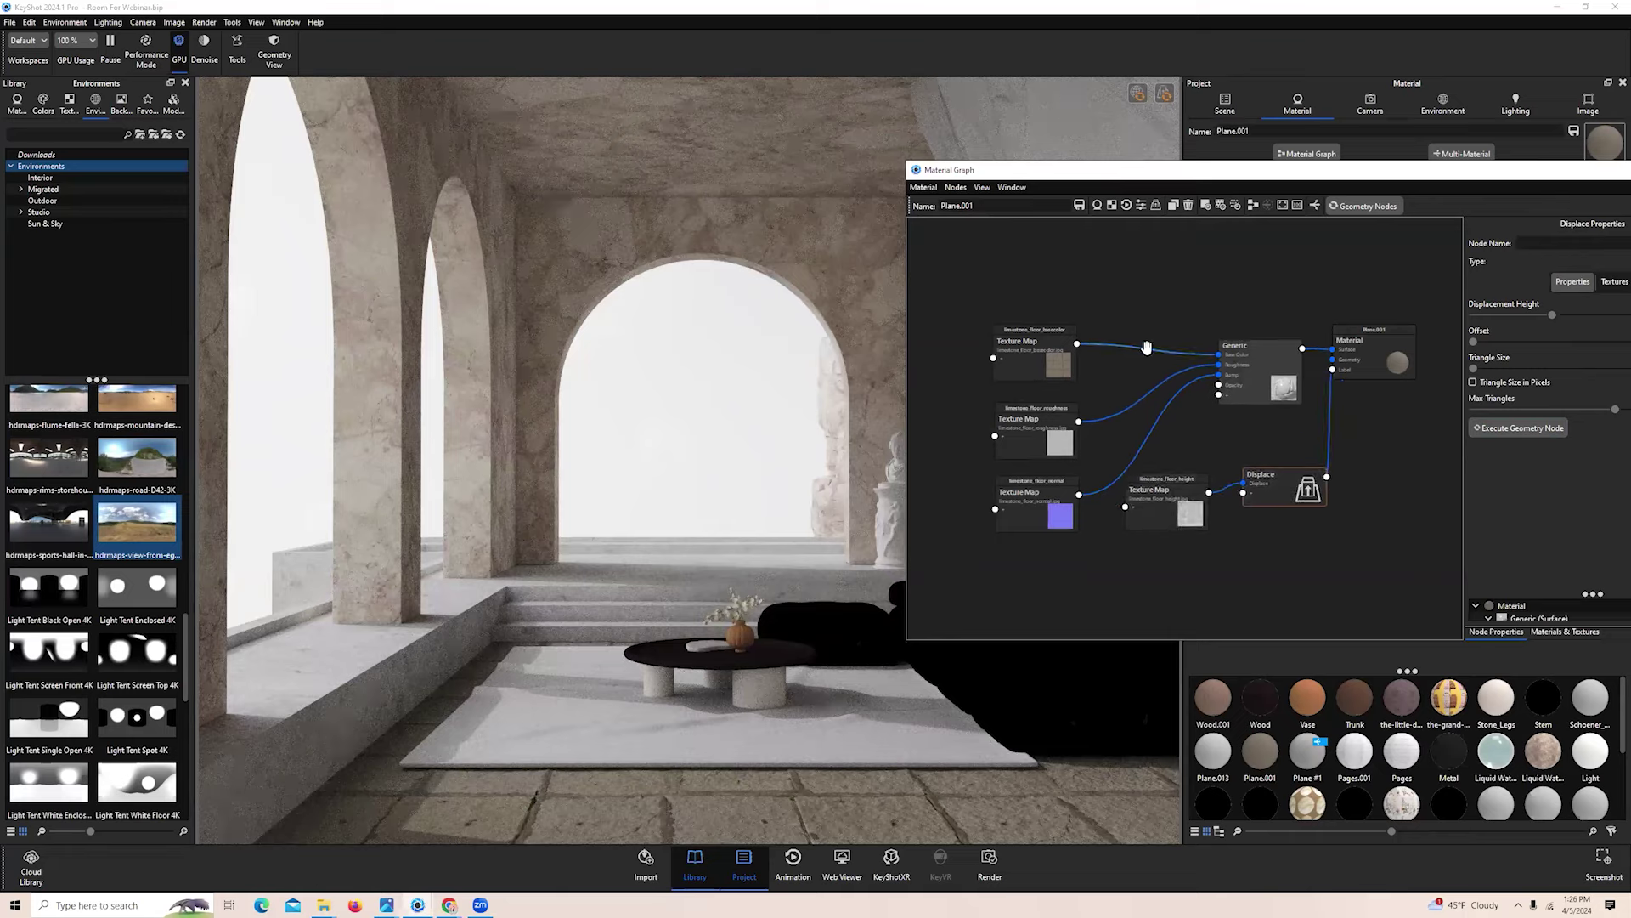
Insert a Color Adjust node between the basecolor map and the Generic node's Base Color input, and space out the nodes
right_click(1148, 350)
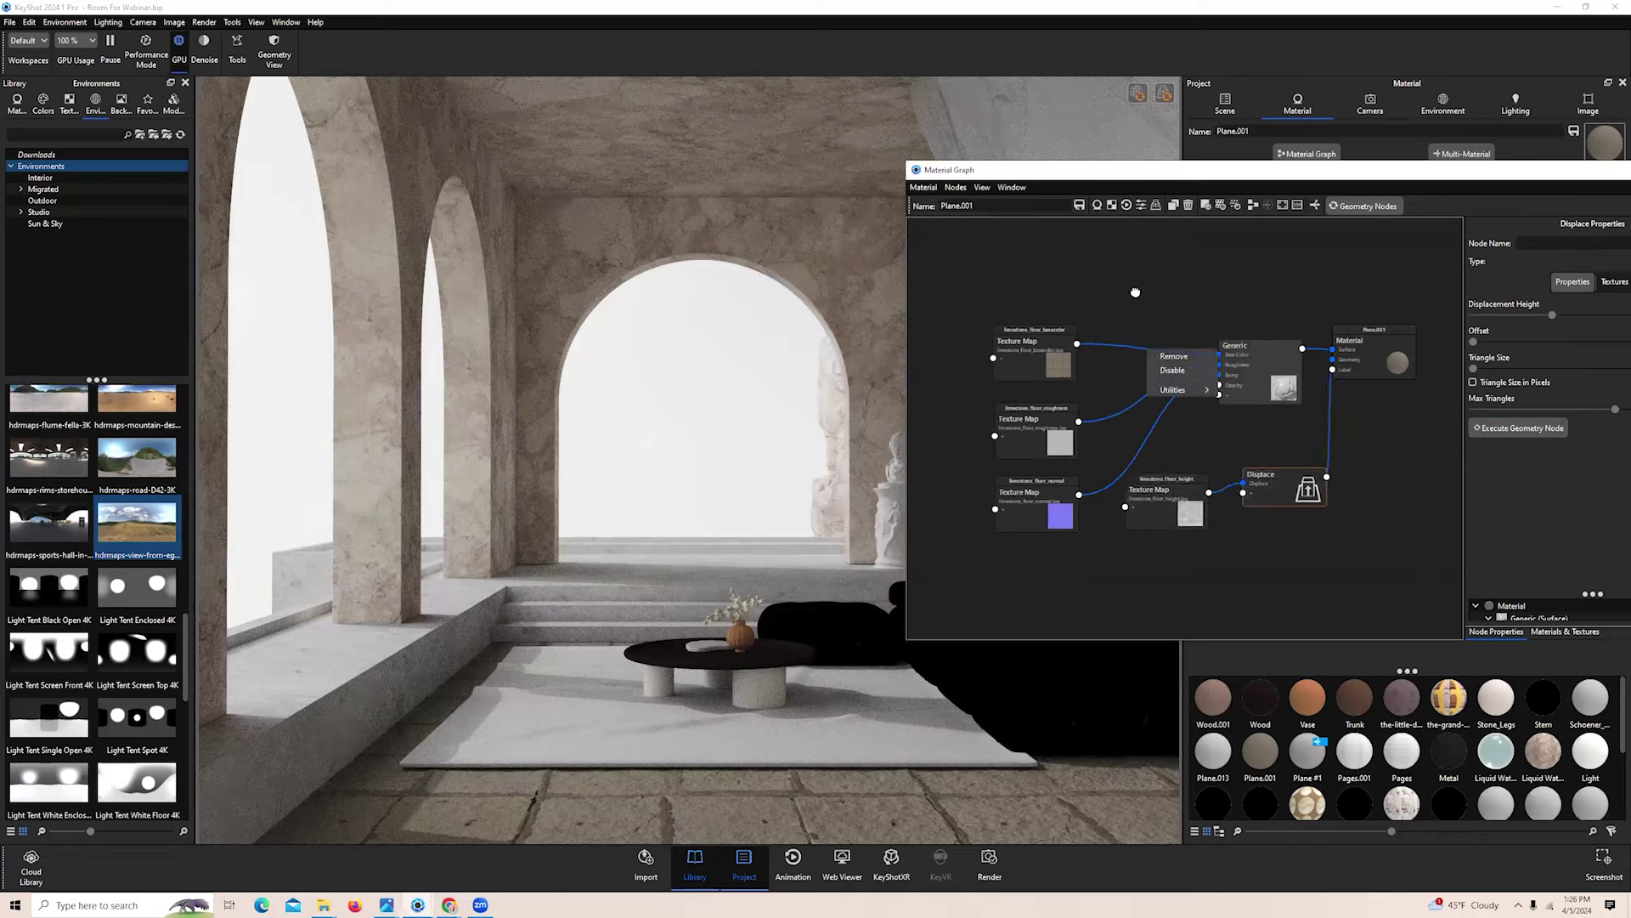
click(1135, 292)
drag(1189, 170, 1070, 160)
scroll(1065, 374, up, 5)
right_click(939, 286)
click(1043, 328)
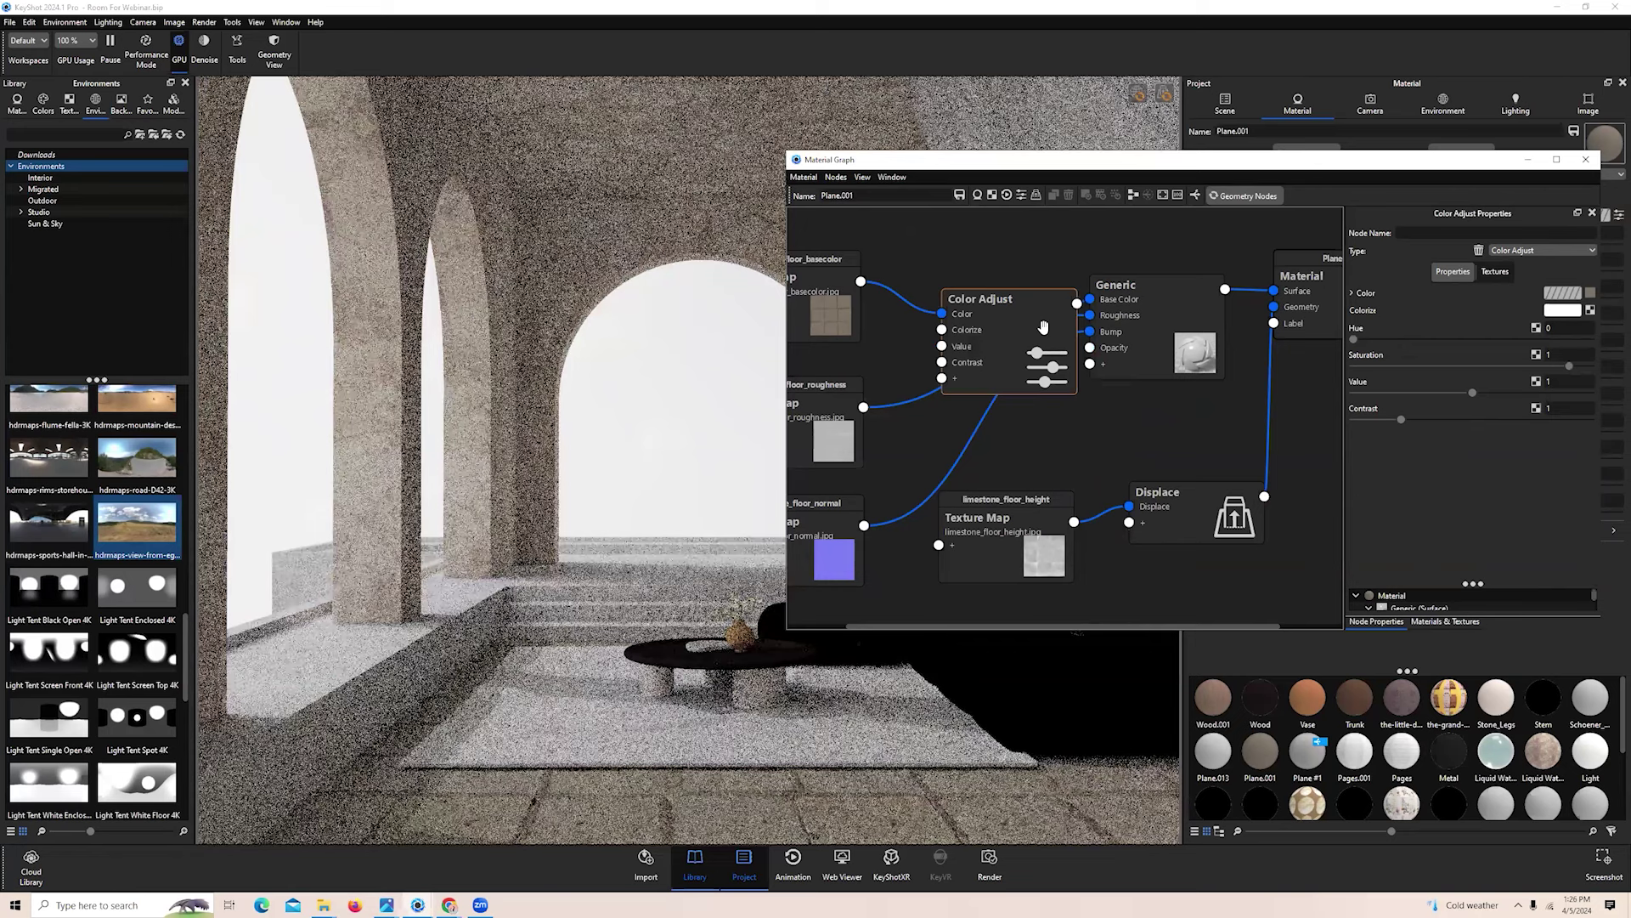
scroll(1190, 398, down, 2)
drag(1188, 389, 1235, 409)
drag(1039, 349, 1030, 290)
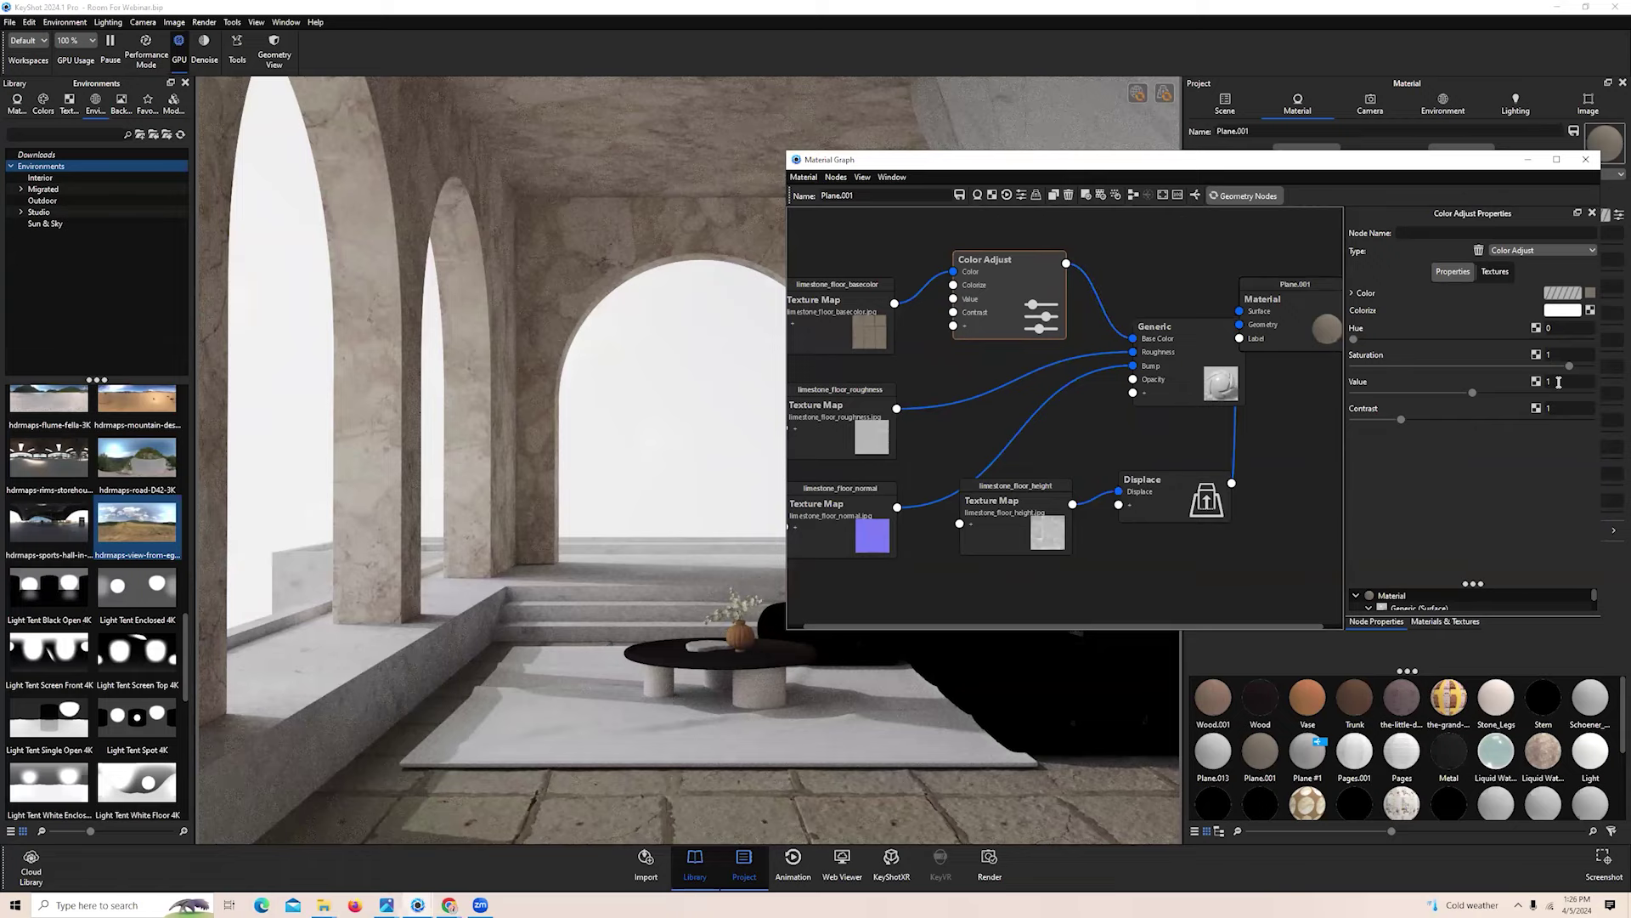
Set the Color Adjust node's saturation to about 0.7 and its value to 1.5
drag(1569, 365, 1565, 367)
click(1570, 381)
text(.5)
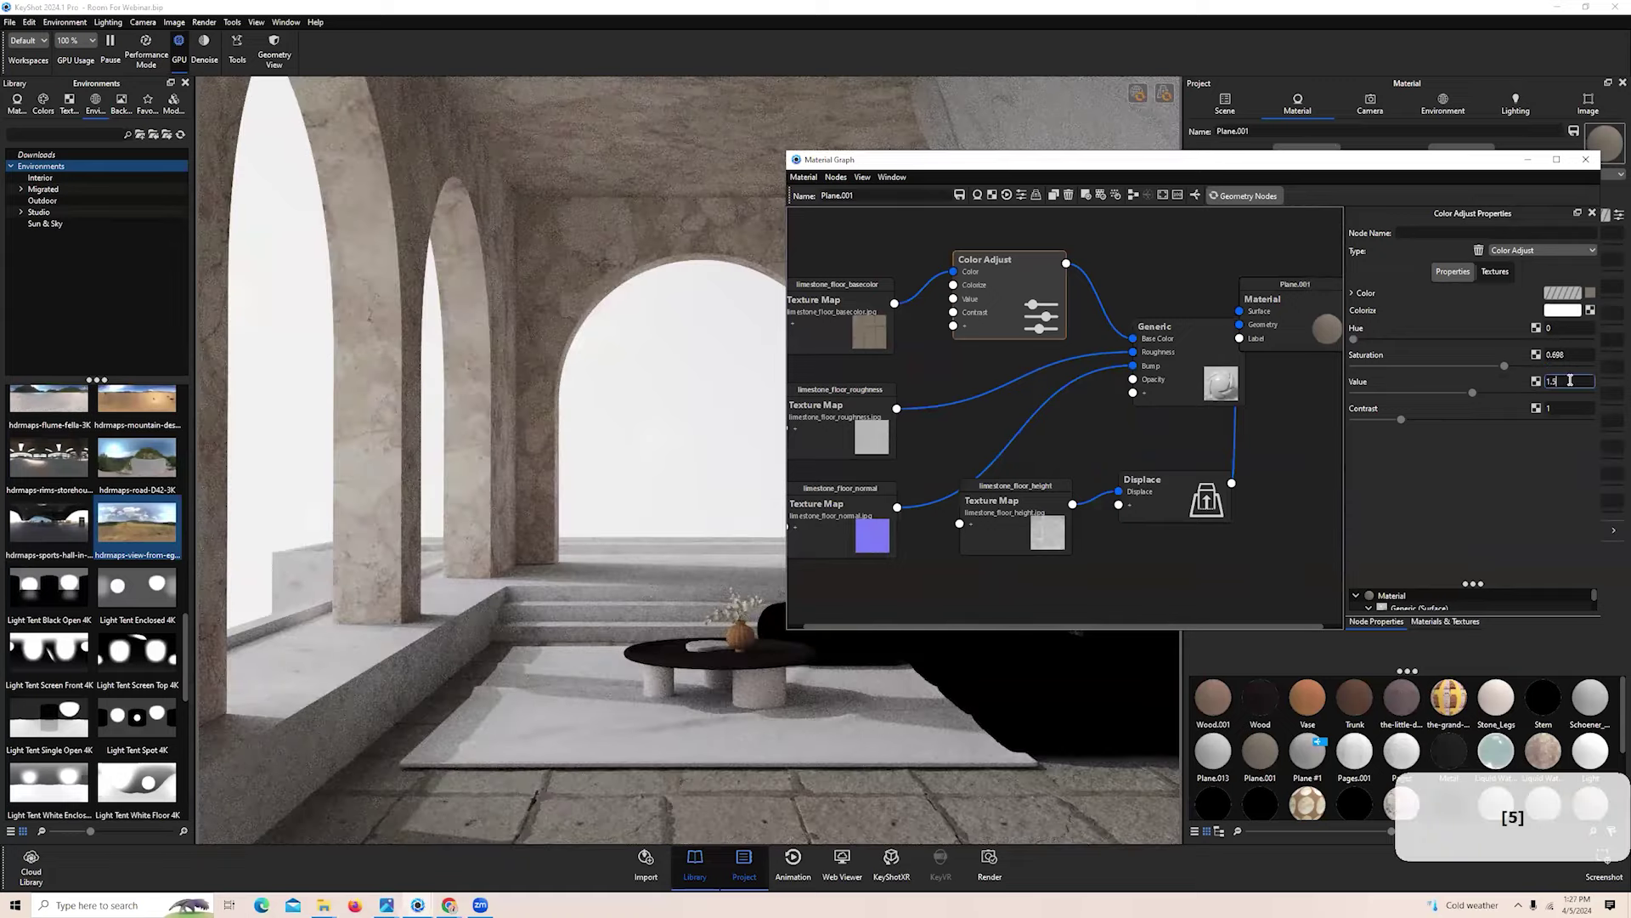
key(Return)
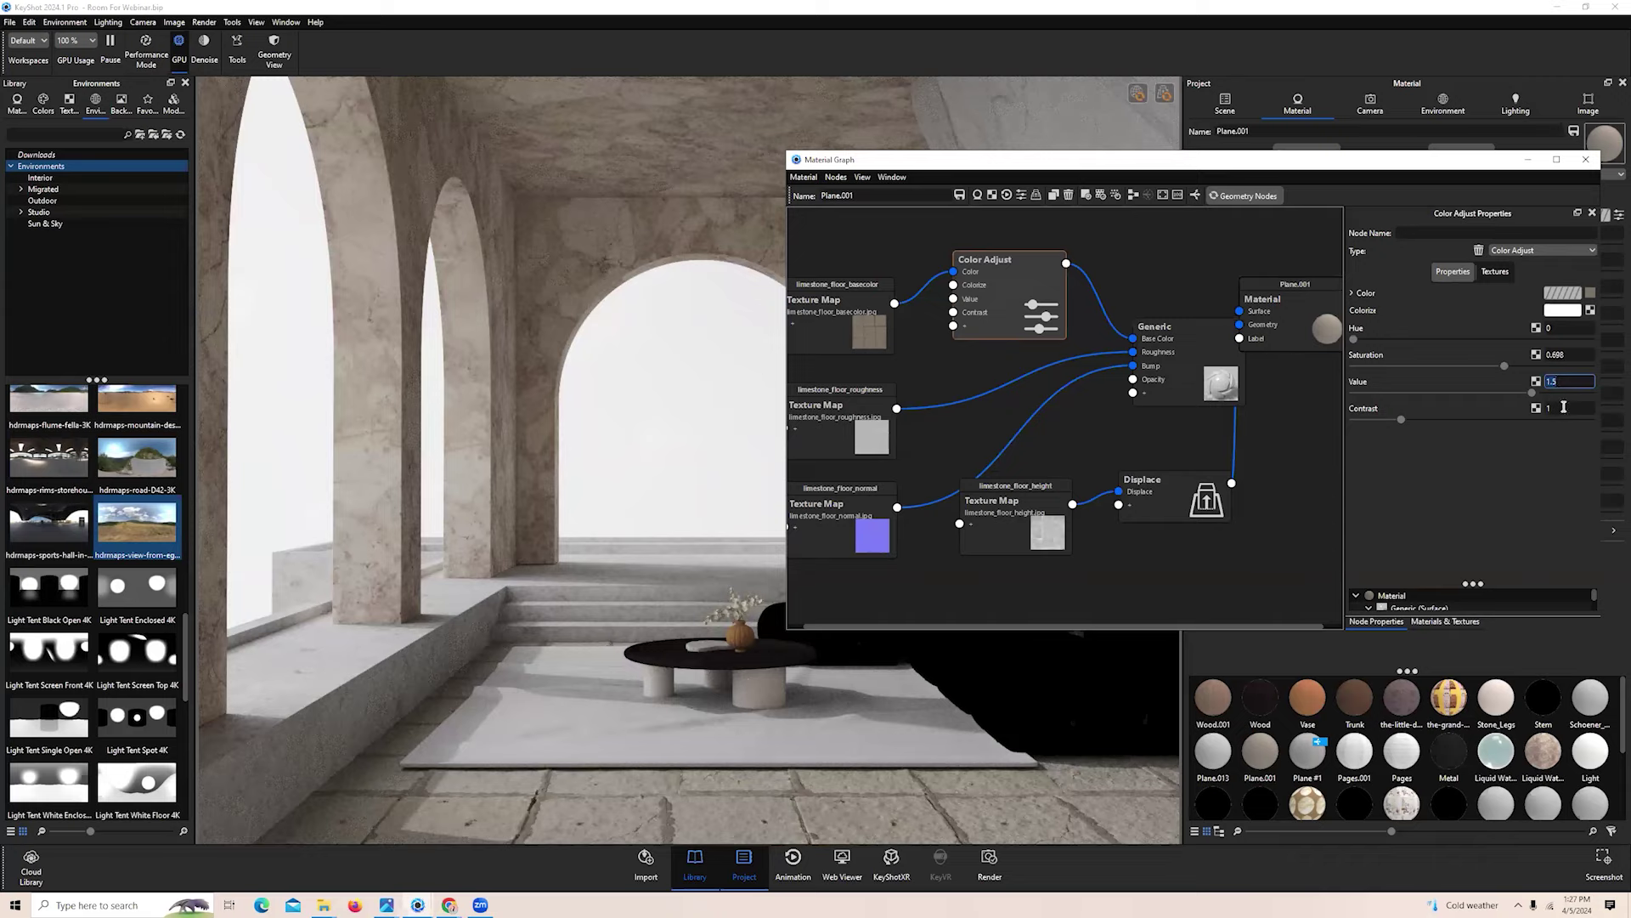
Set the Color Adjust node's contrast to 0.6, reposition the node slightly and close the floor's material graph
drag(1564, 407, 1495, 409)
text(0.6)
key(Return)
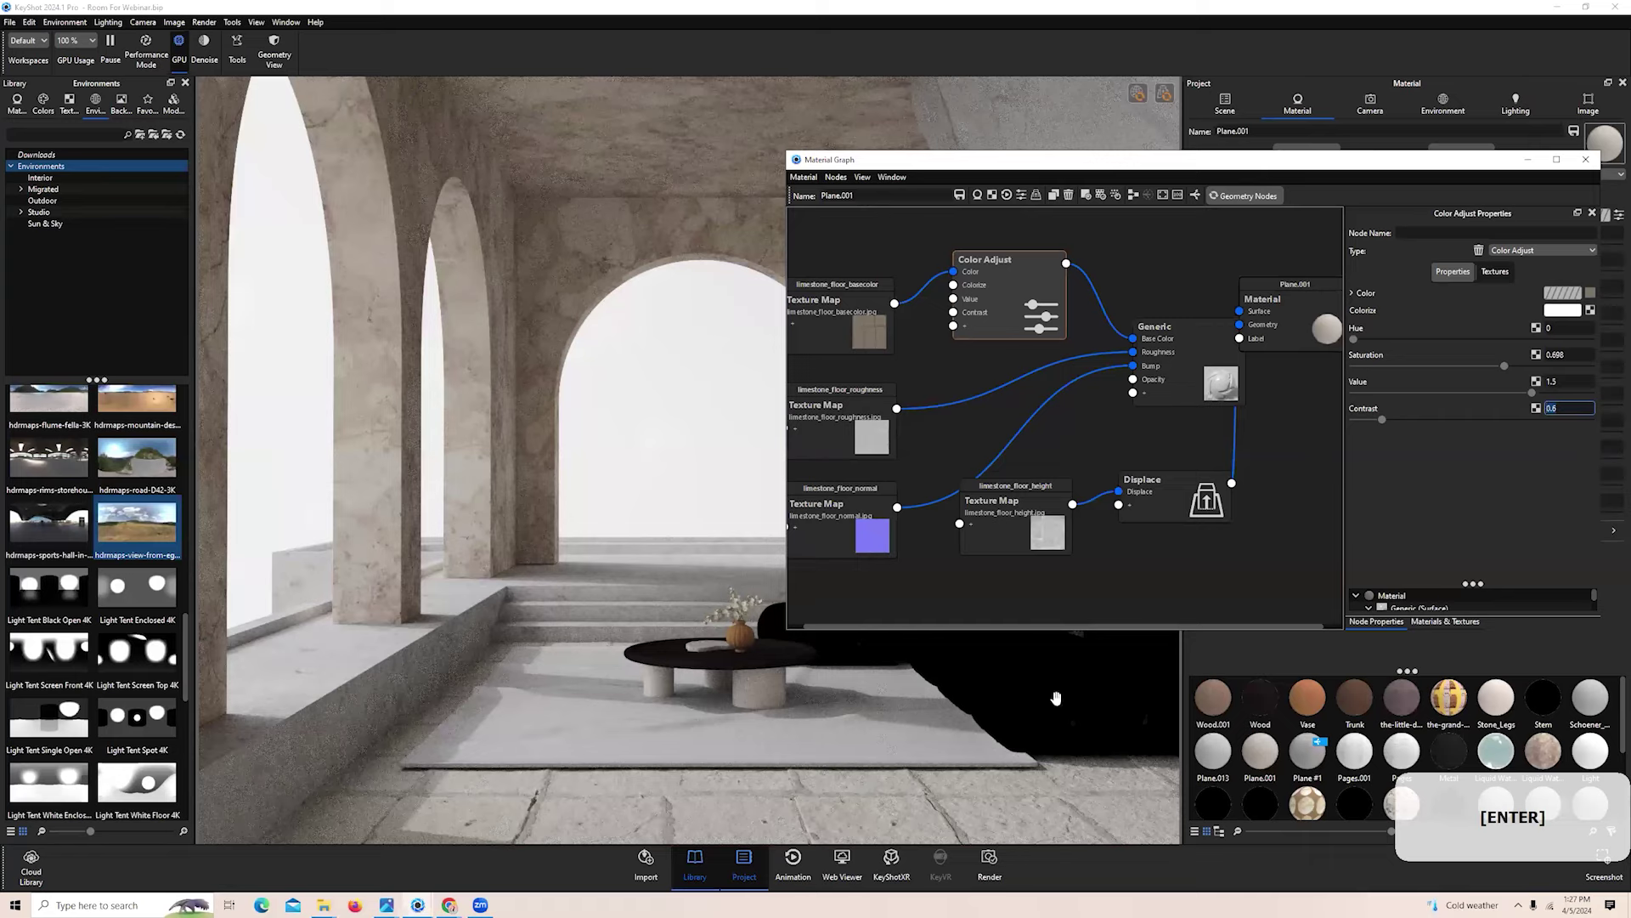
drag(980, 337, 983, 350)
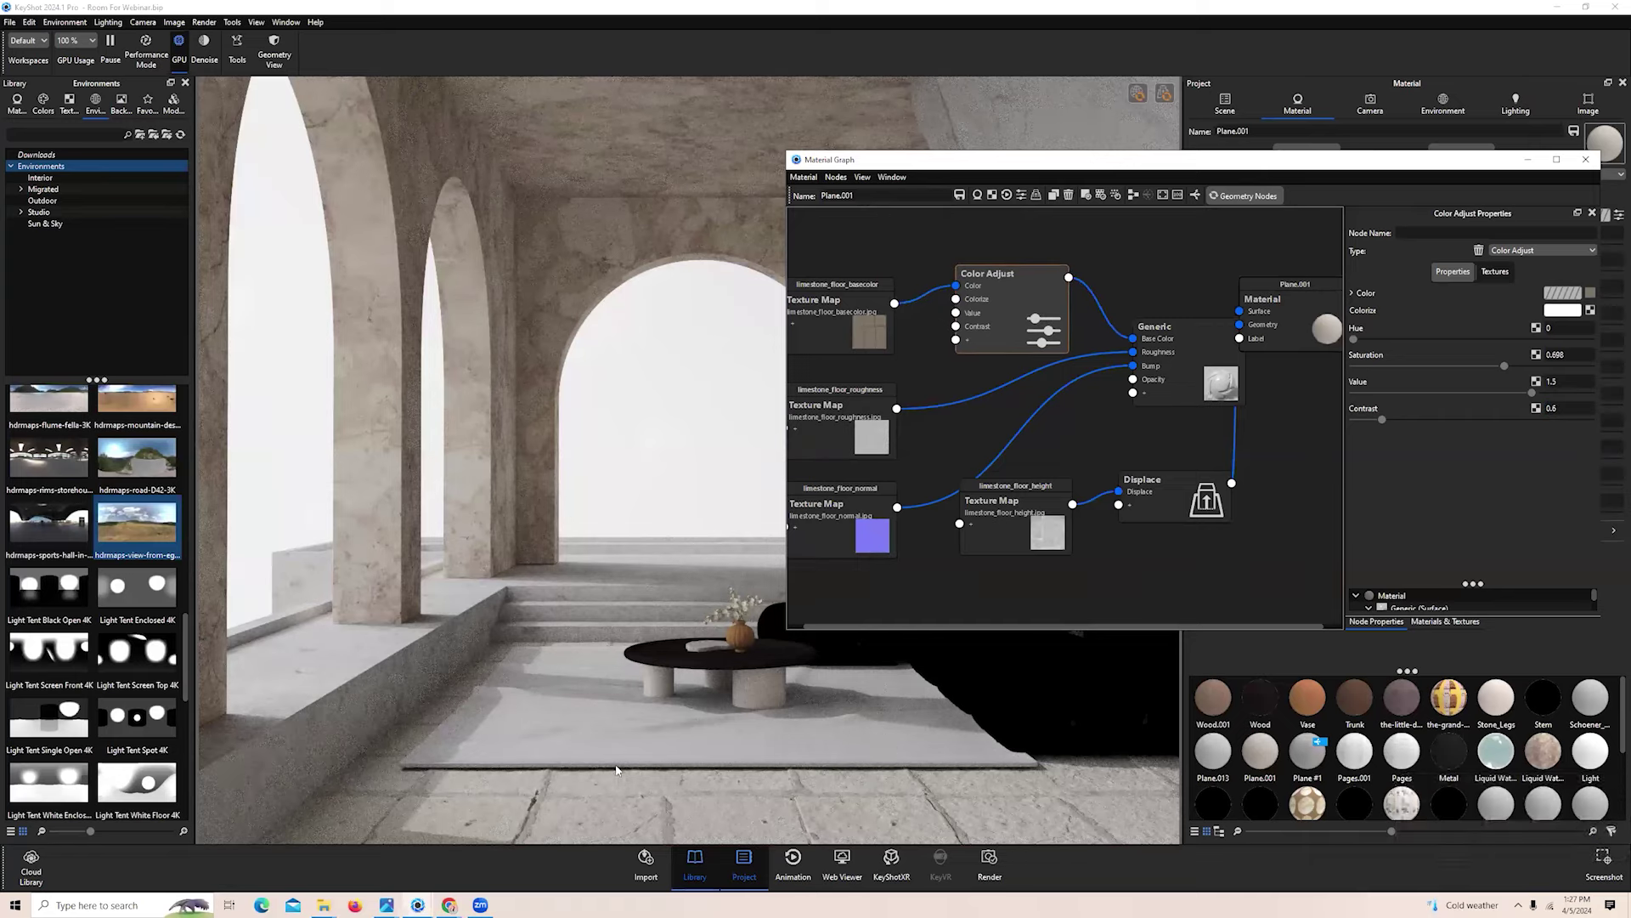
drag(1015, 311, 1005, 314)
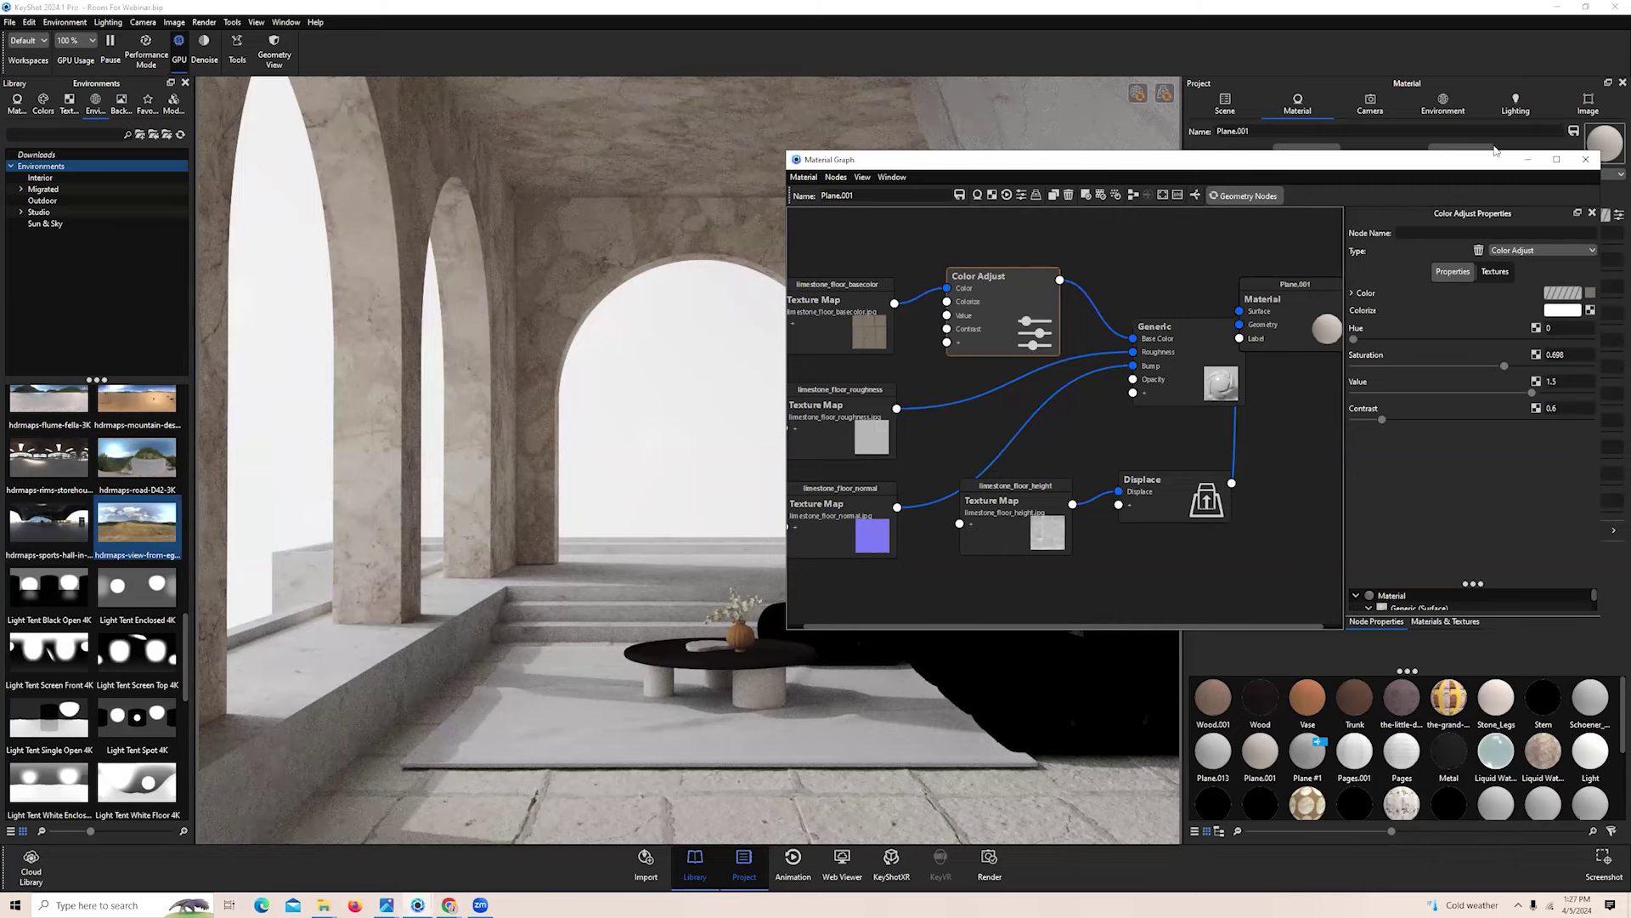
drag(1441, 164, 1331, 170)
click(1478, 166)
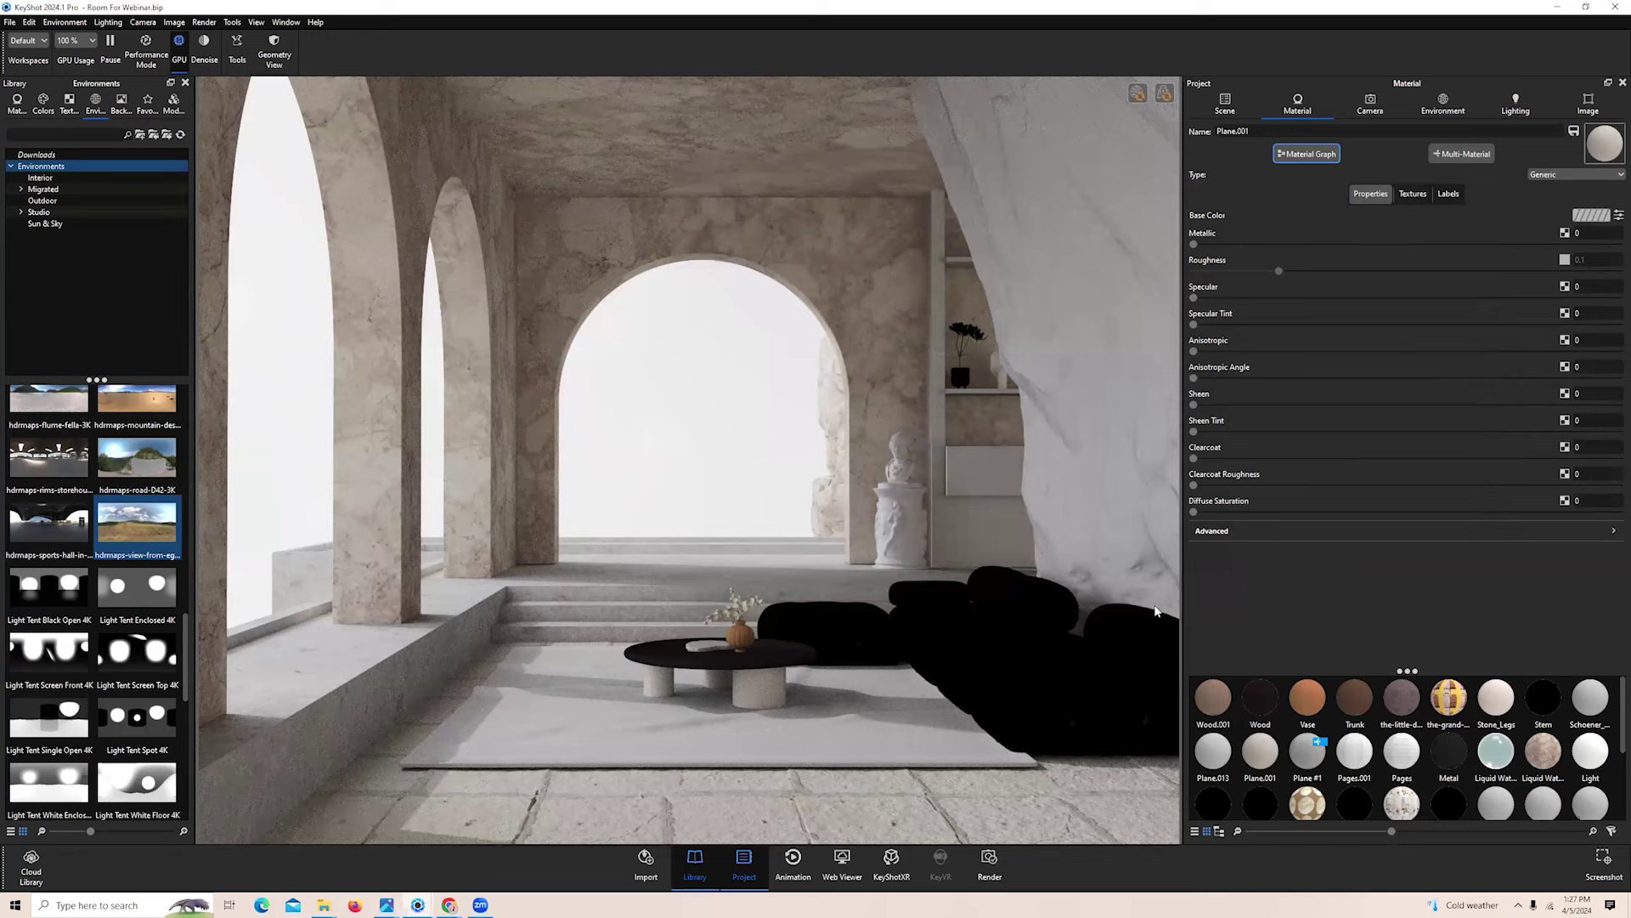
Open the black sofa's Leather material graph, delete its two Texture Map nodes and close the graph
click(1081, 743)
click(1022, 690)
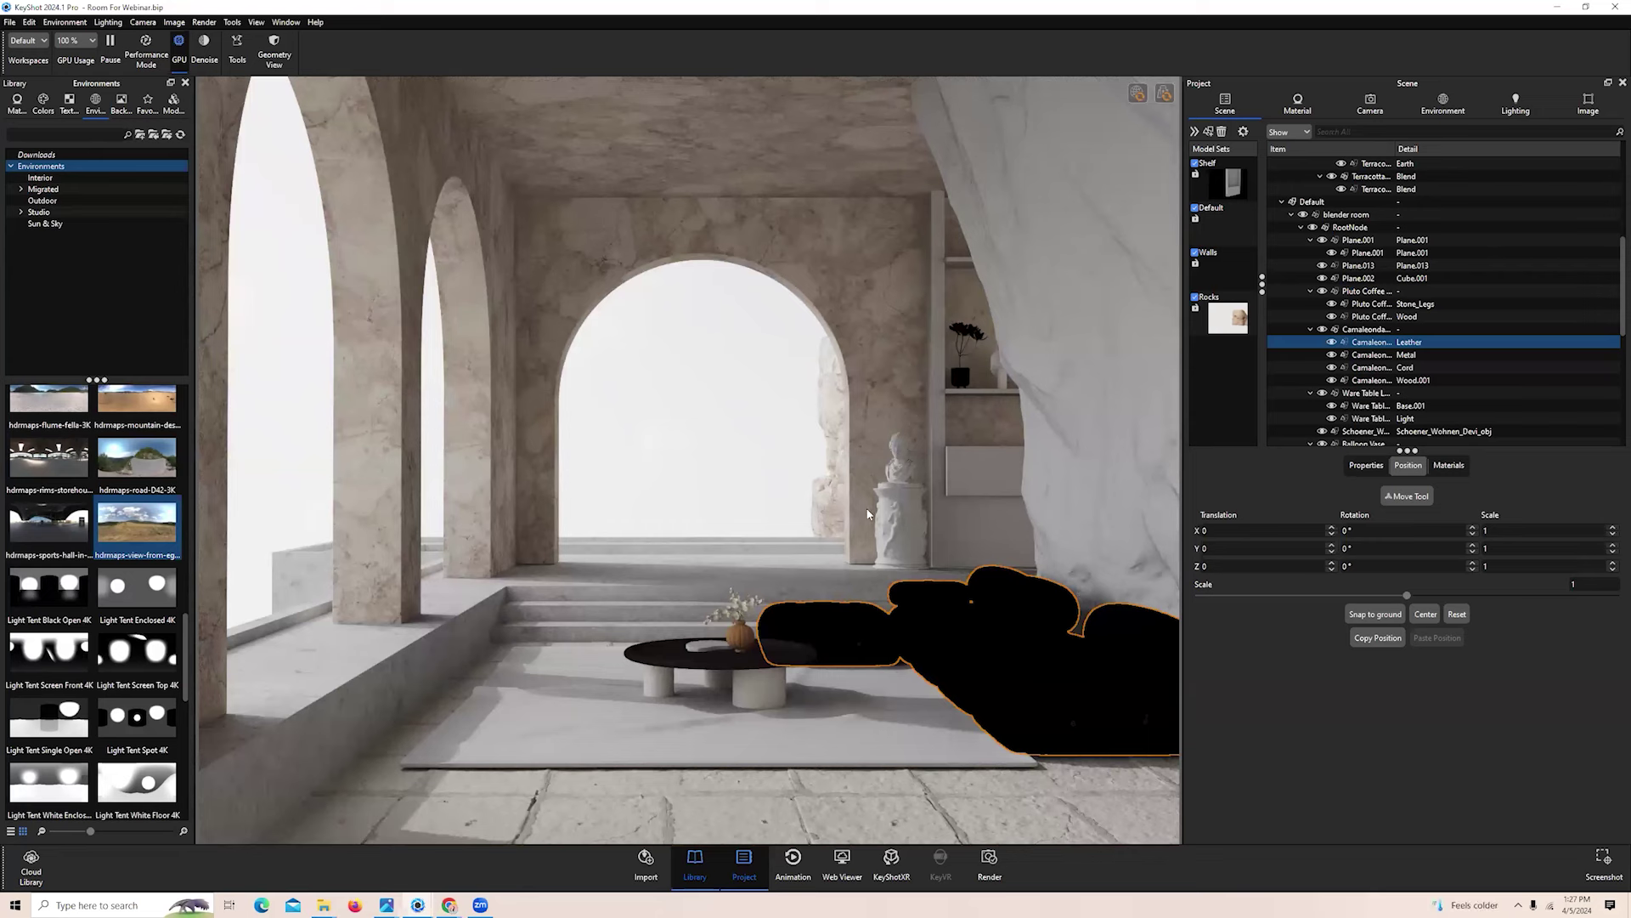
double_click(1036, 646)
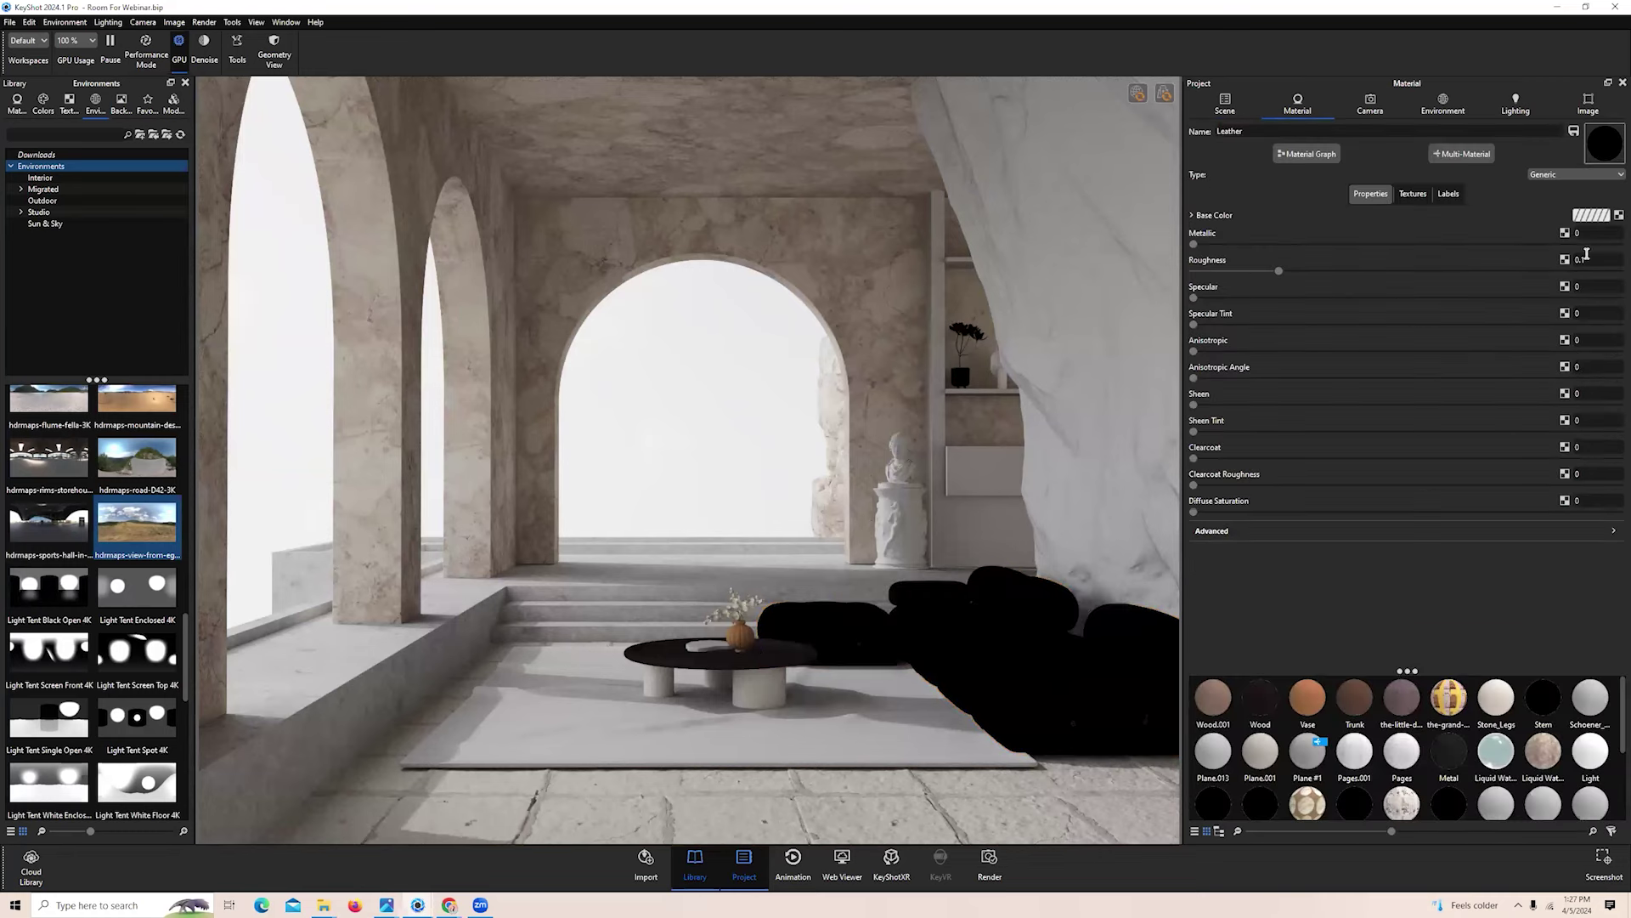
click(1298, 155)
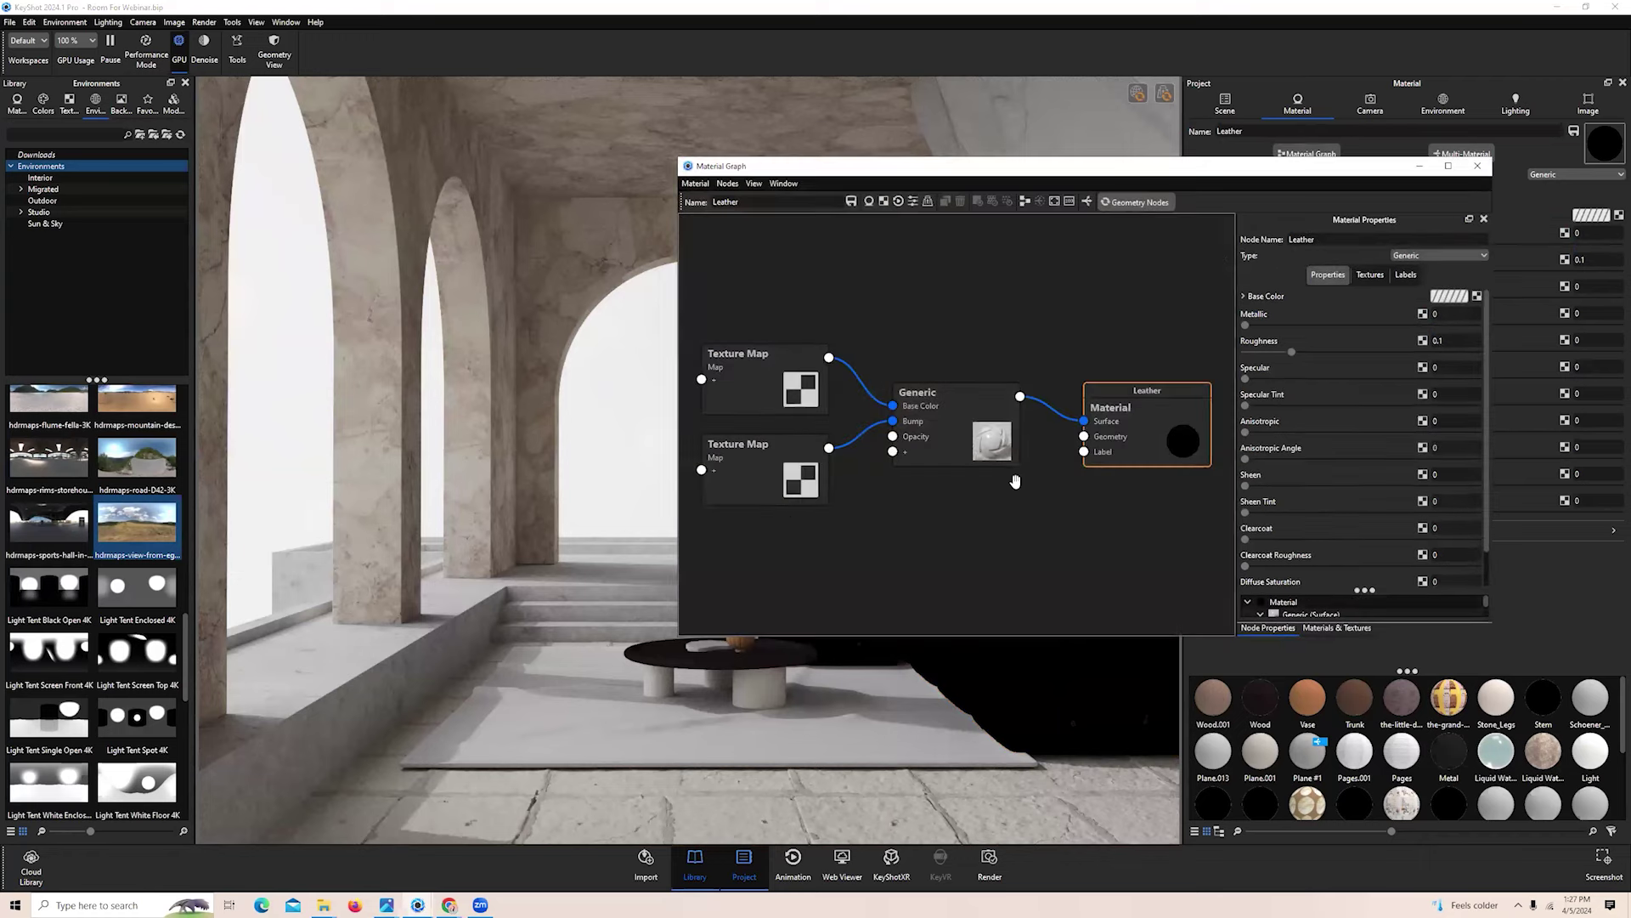
drag(1074, 158, 1427, 191)
shift+drag(1003, 340, 1156, 541)
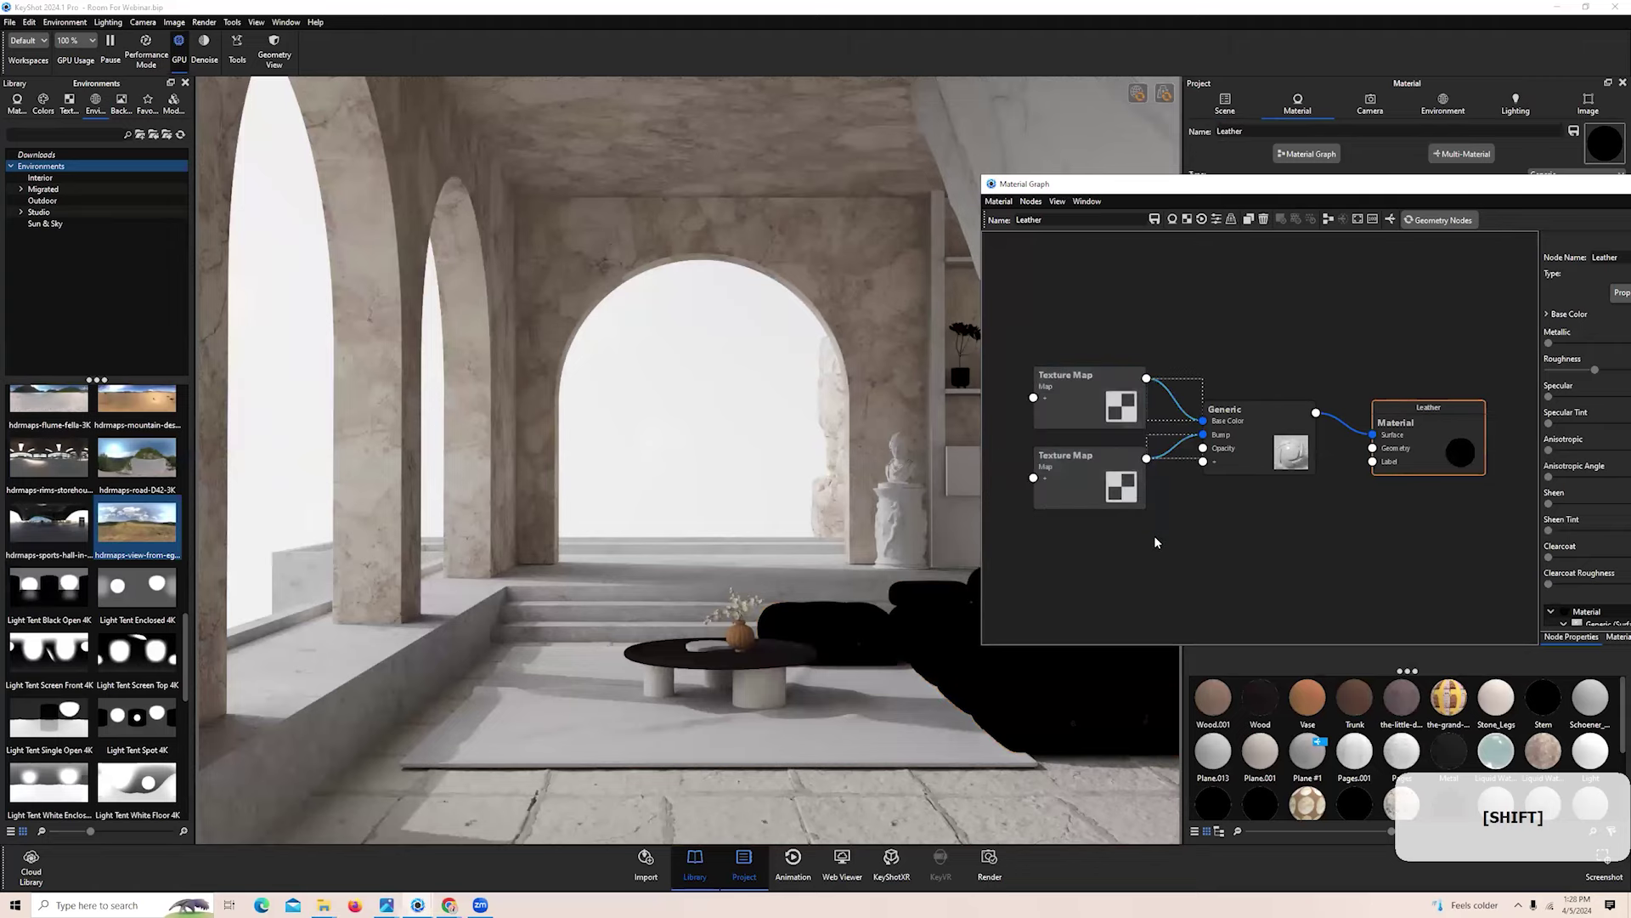
key(Delete)
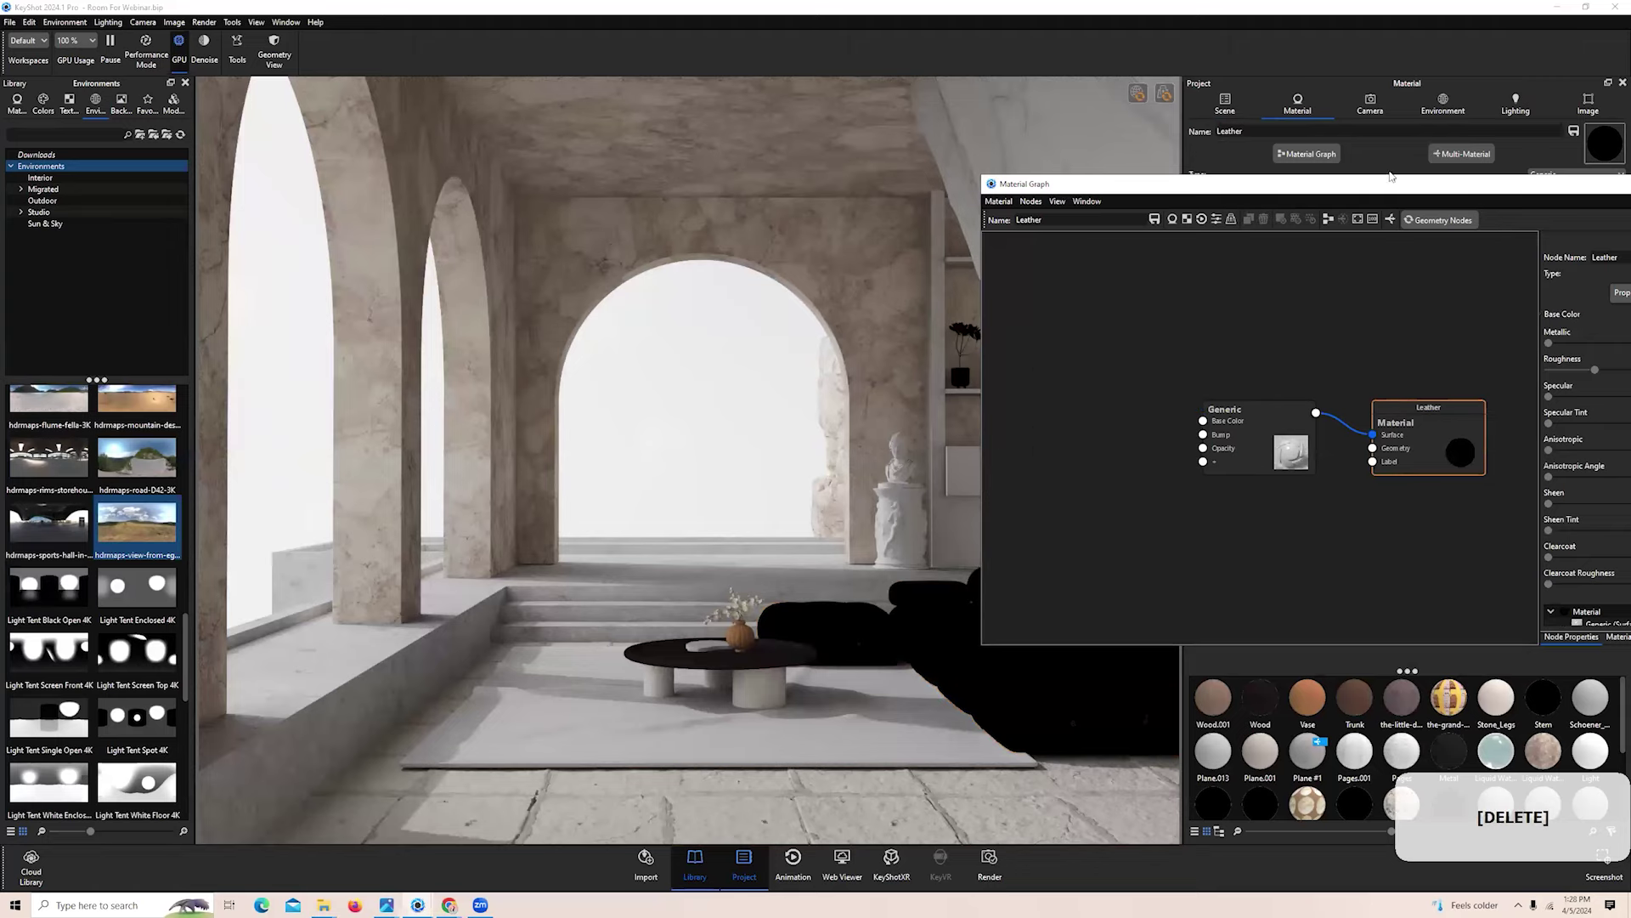
drag(1392, 182, 432, 178)
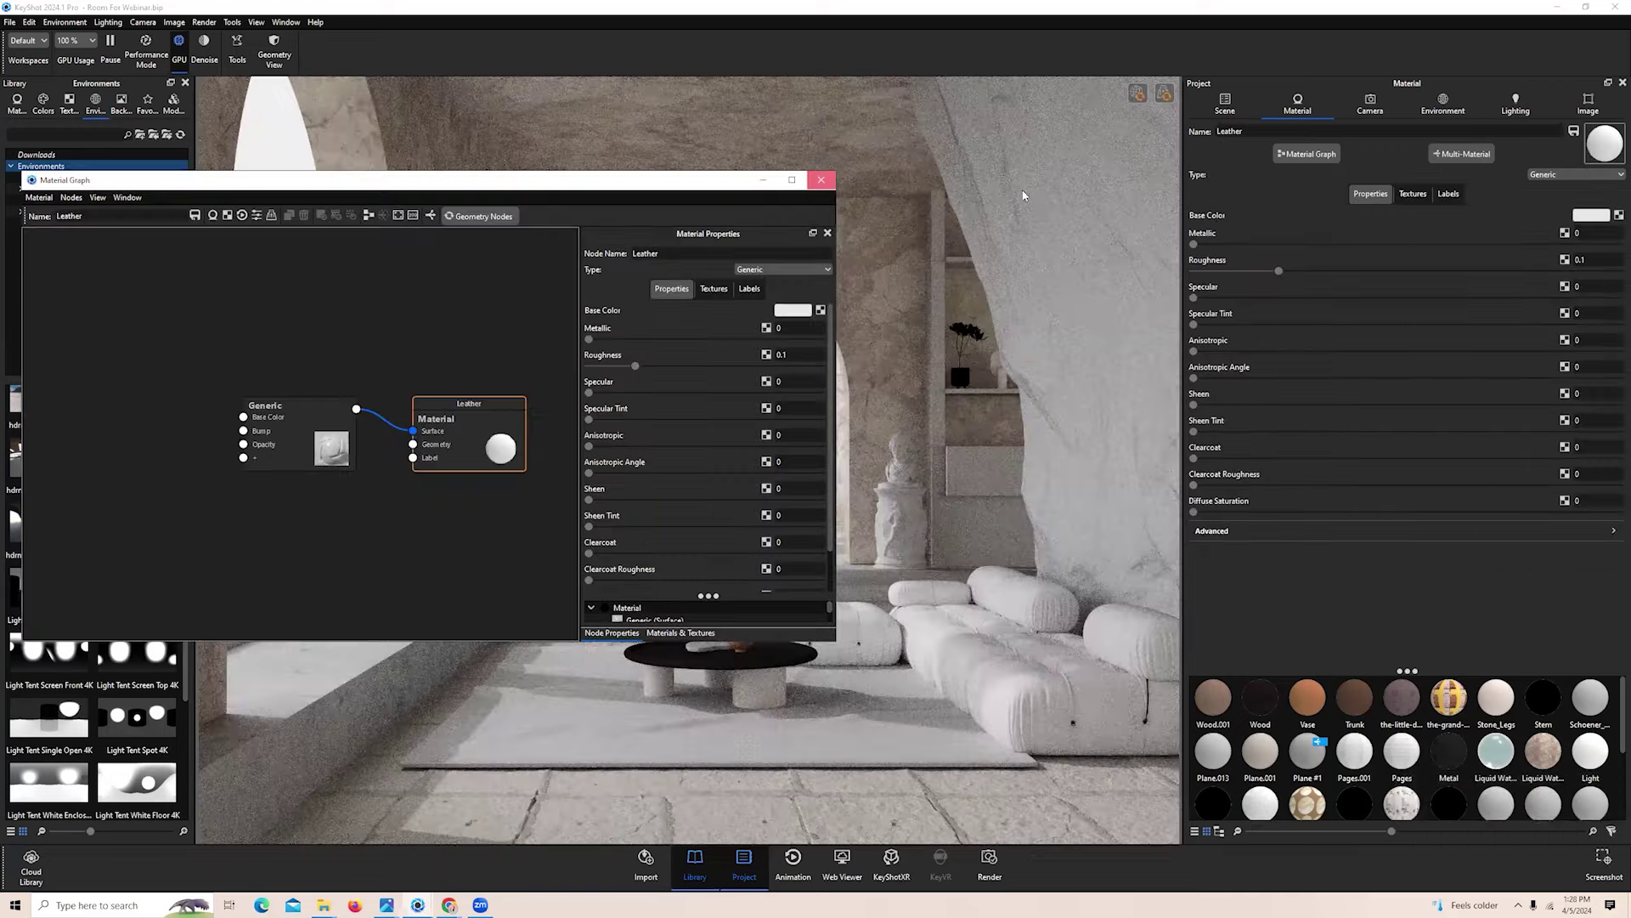
click(821, 180)
Change the sofa's Leather material type to Plastic, try a pink diffuse color and undo the color change
click(1226, 104)
click(1298, 104)
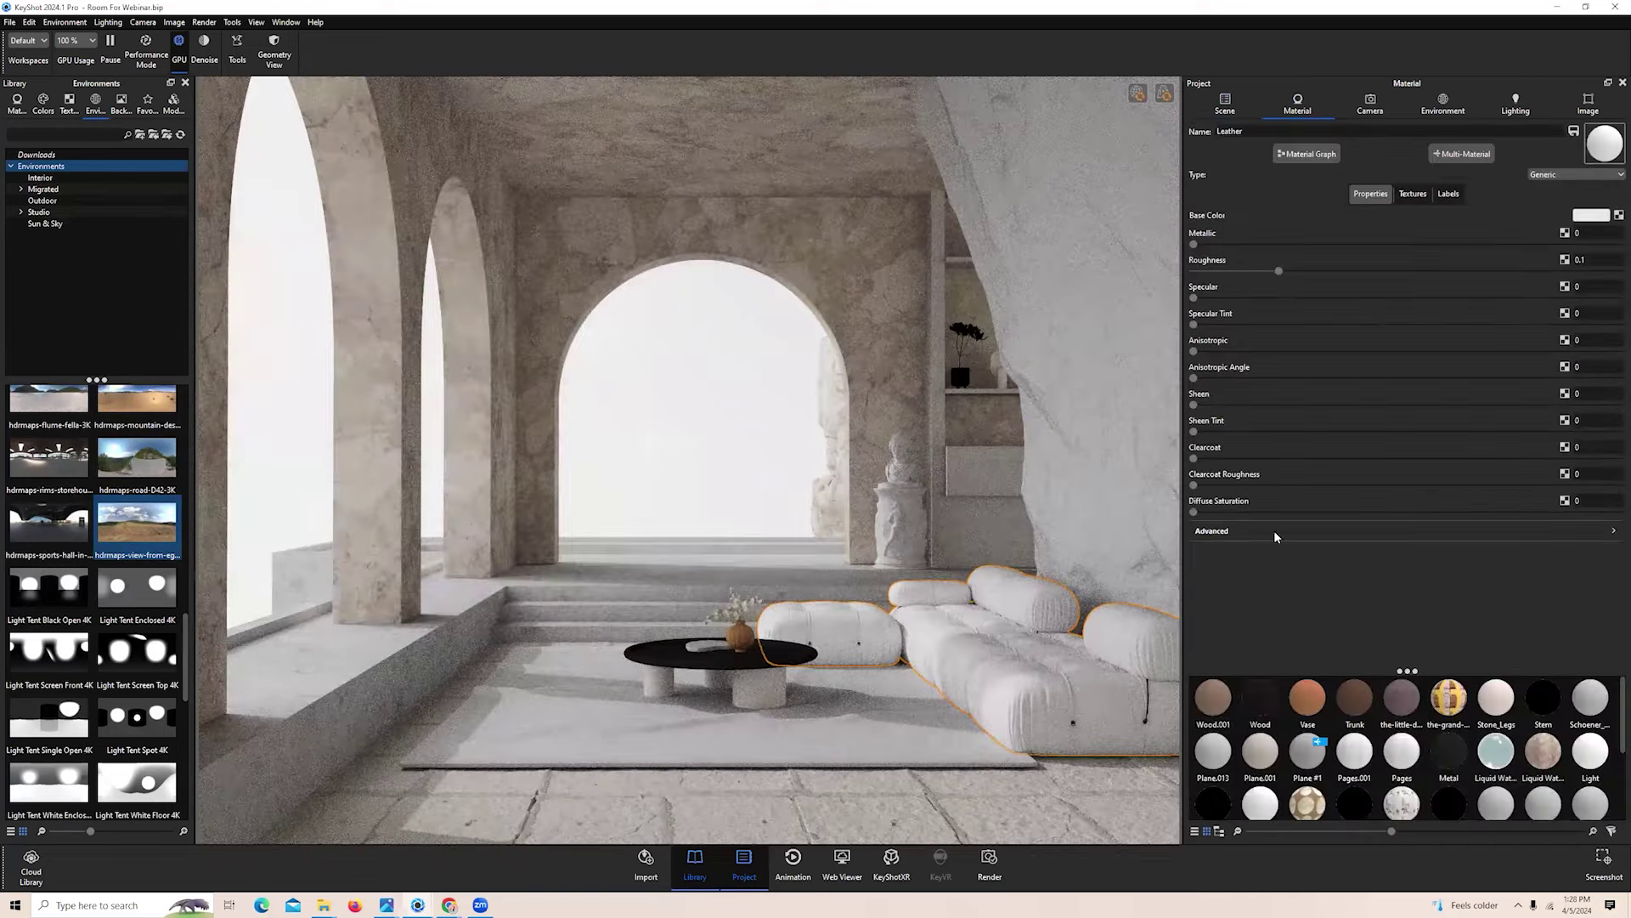
click(1564, 175)
click(1312, 329)
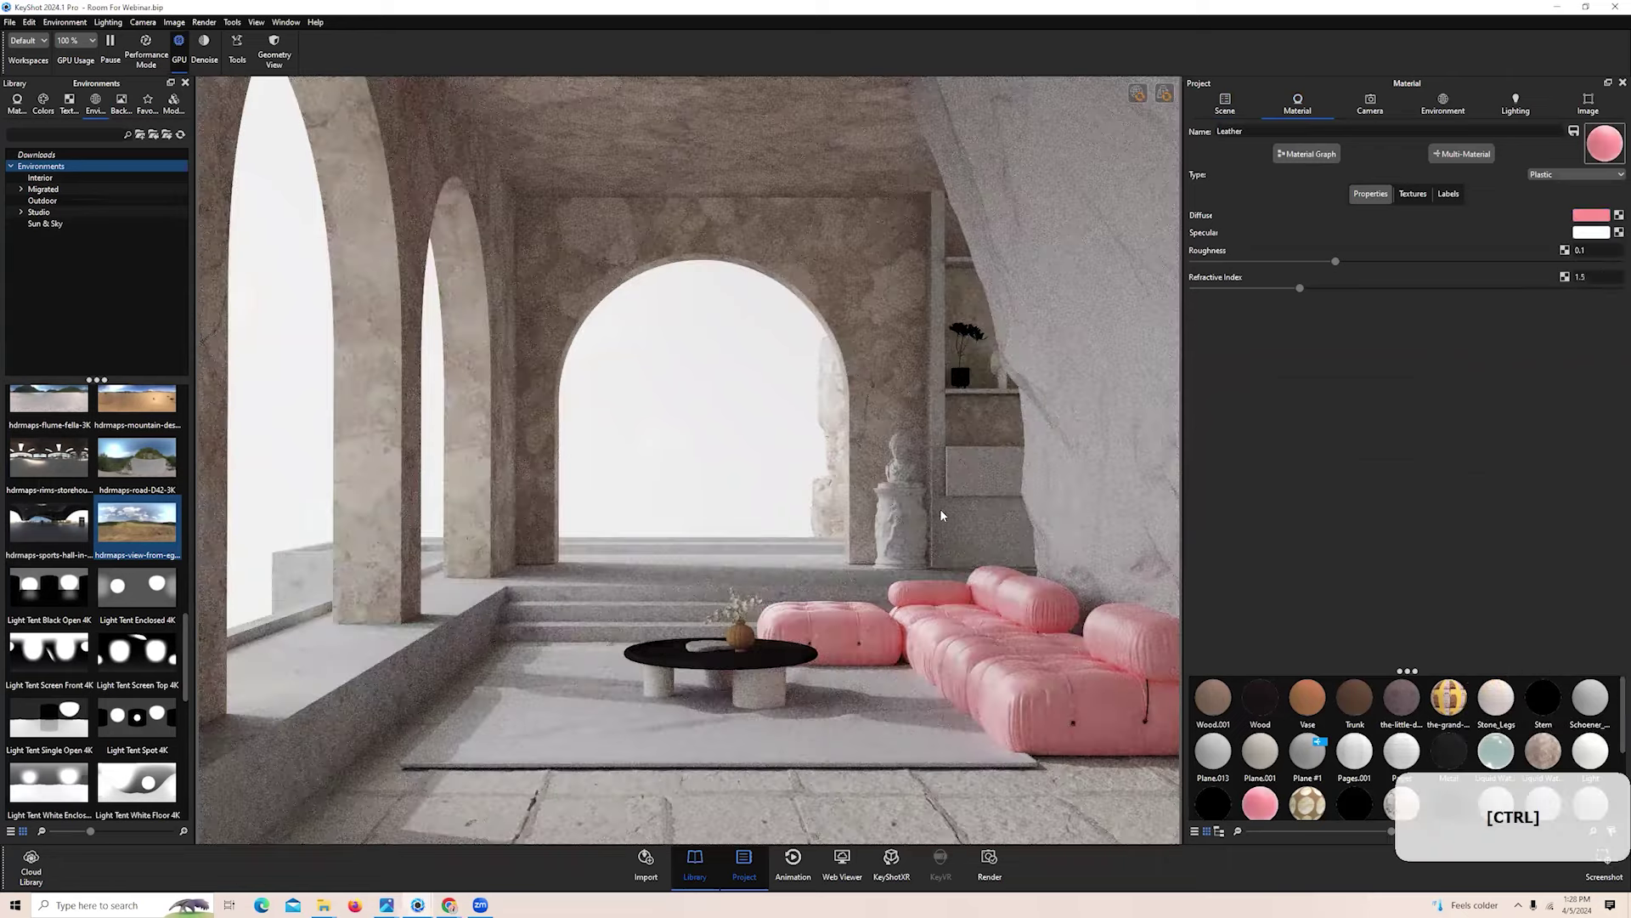
key(ctrl+z)
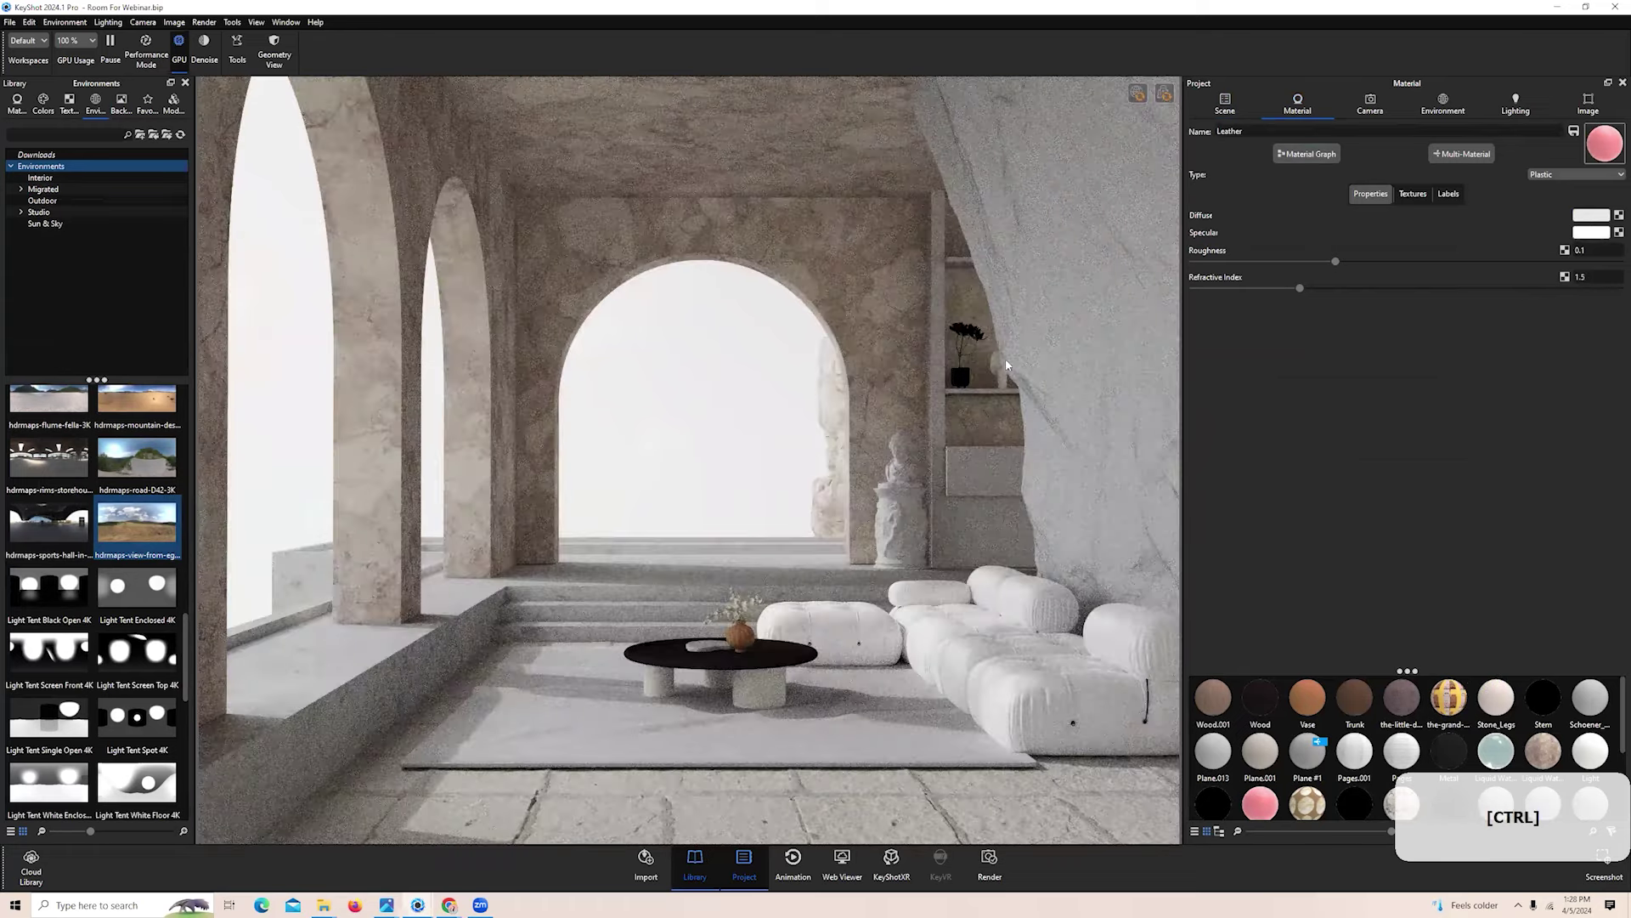
Switch to the Free Camera and center and fit the view on the black plant pot on the shelf
click(1226, 104)
click(961, 382)
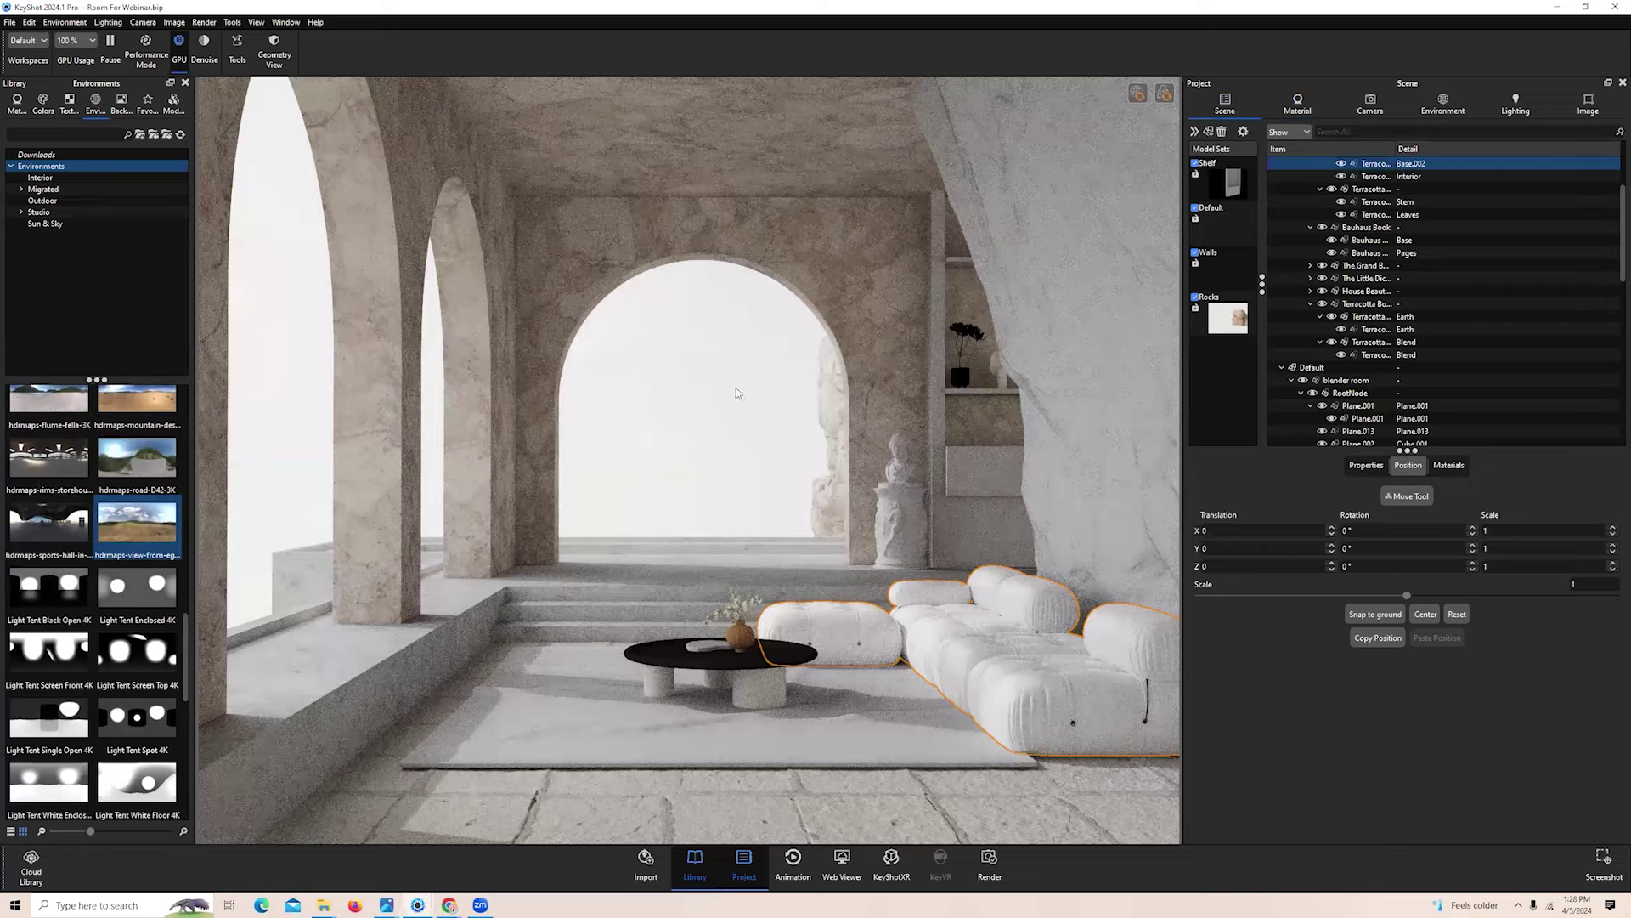
click(1370, 104)
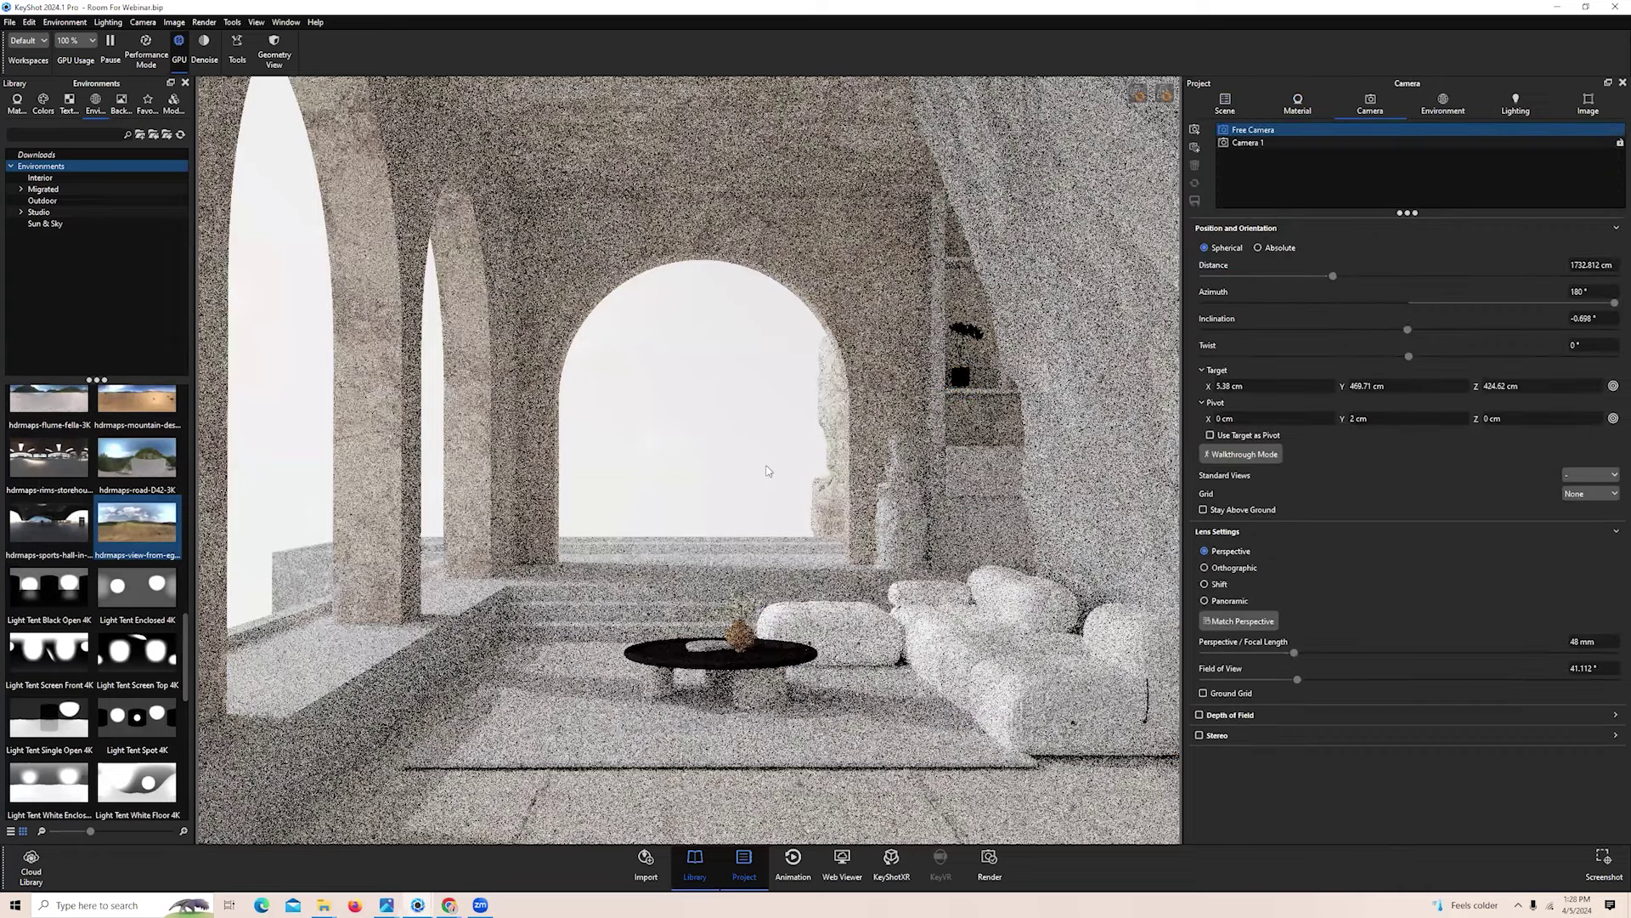
scroll(799, 488, up, 5)
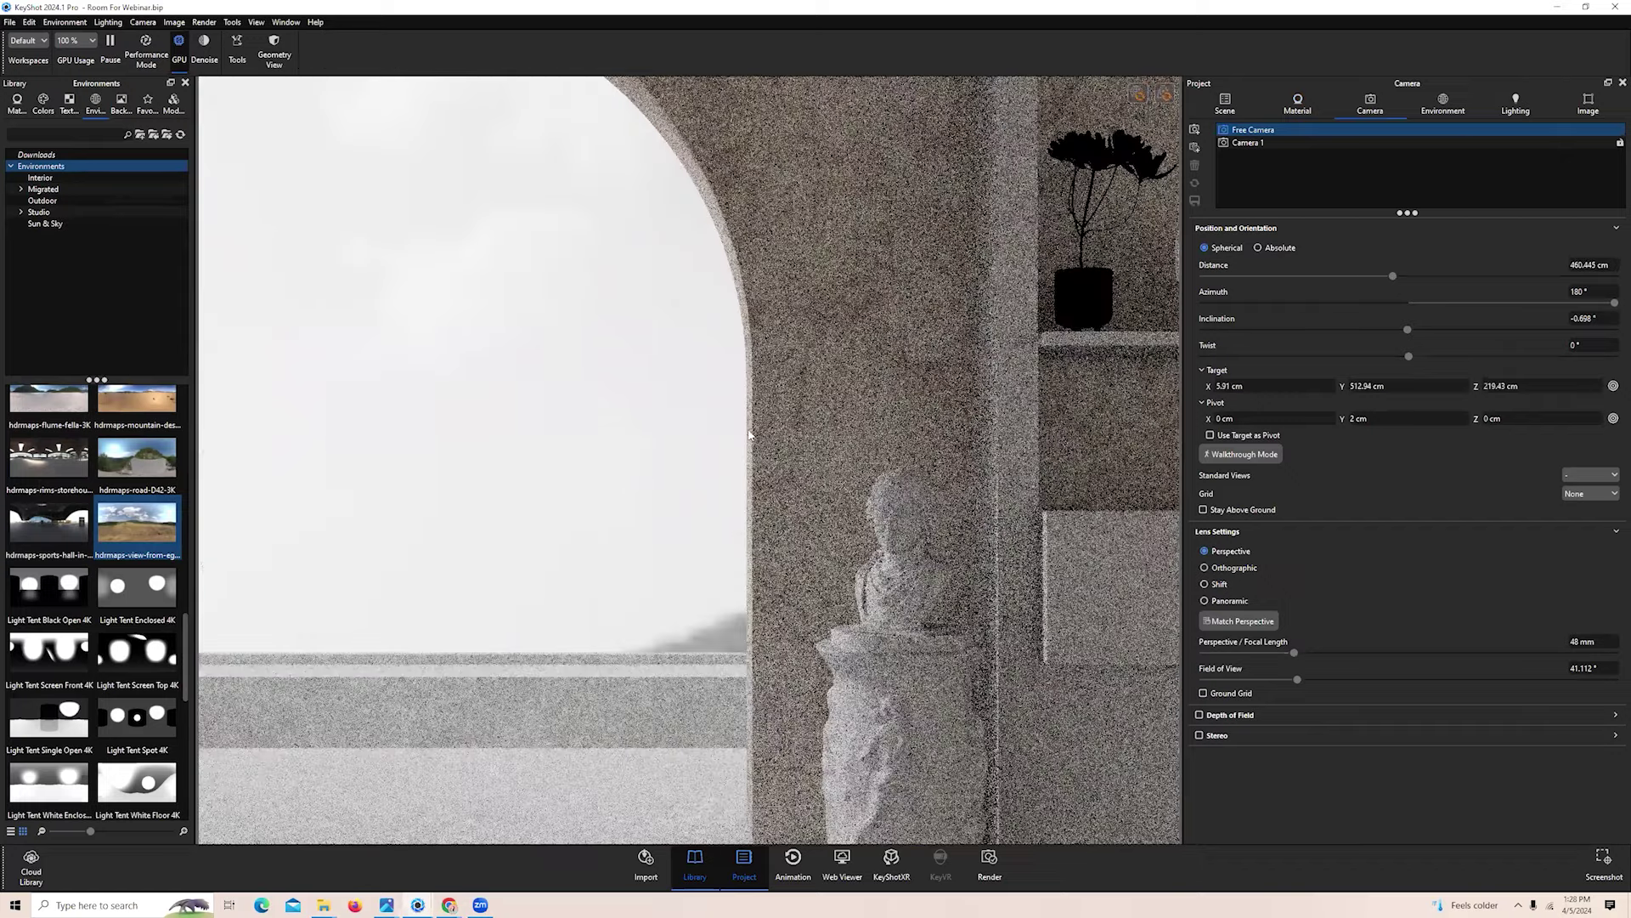
drag(882, 468, 830, 481)
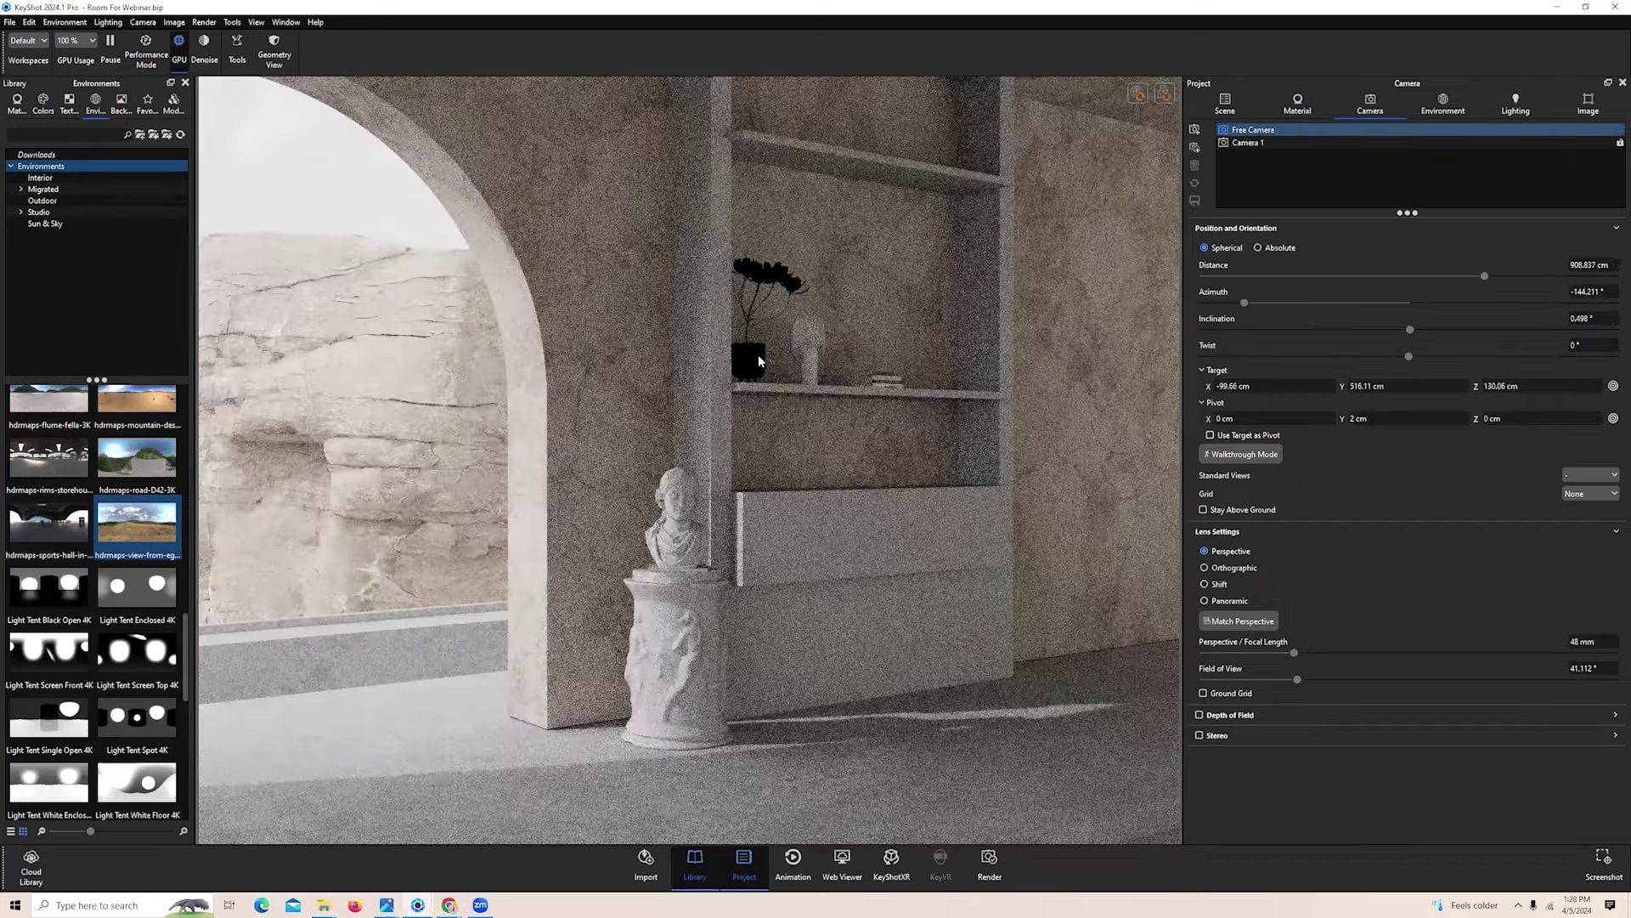
click(758, 354)
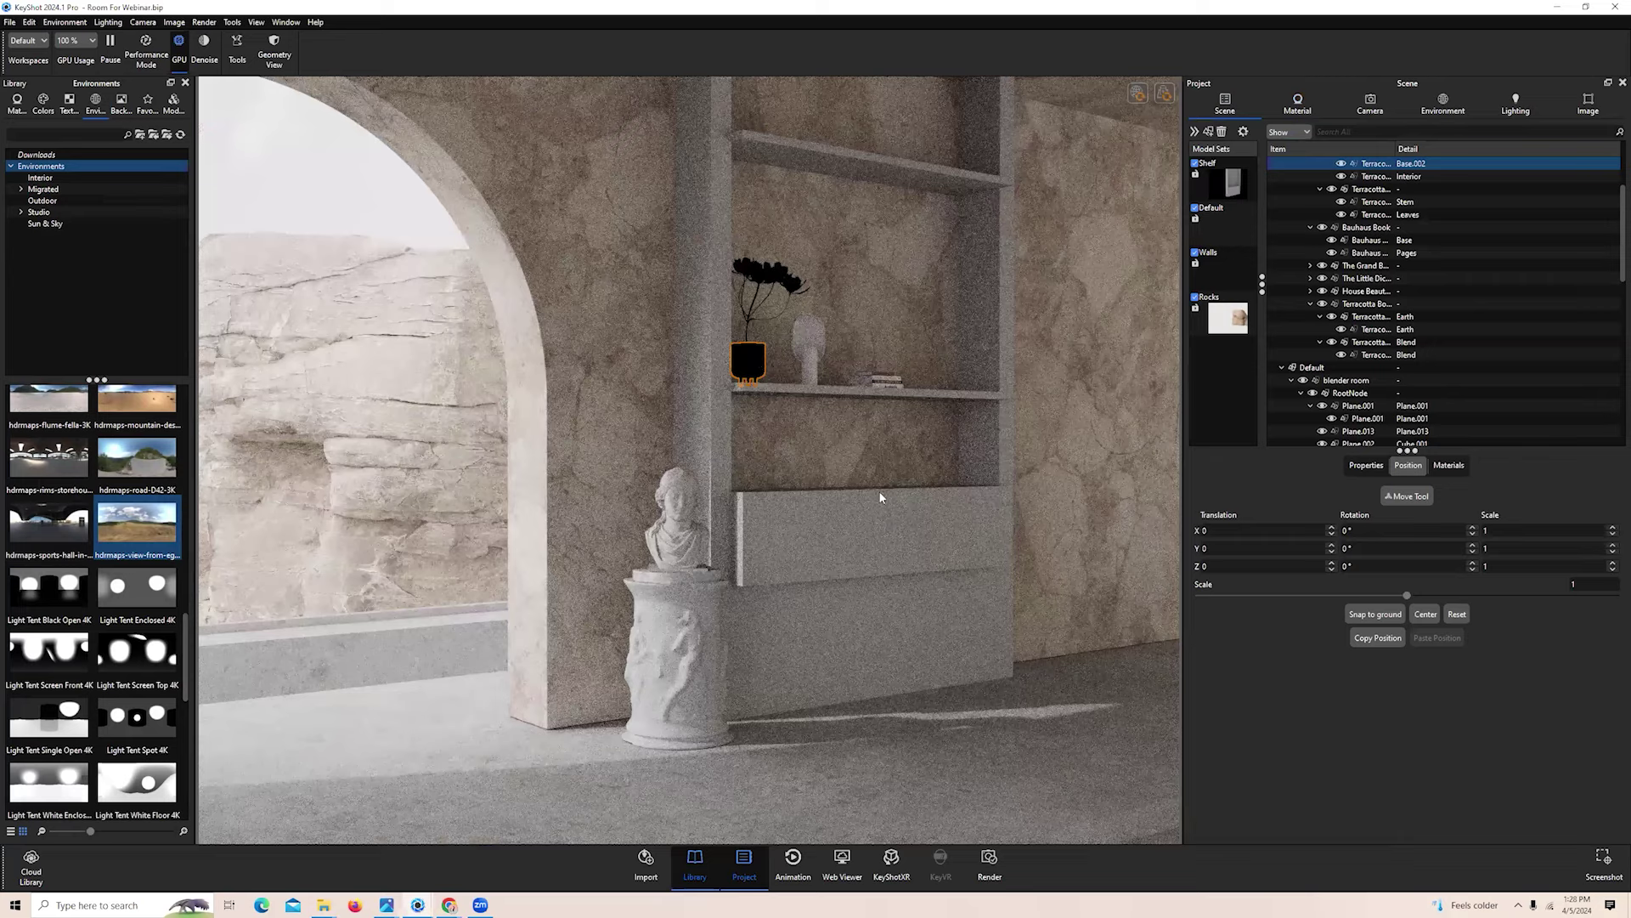
right_click(758, 355)
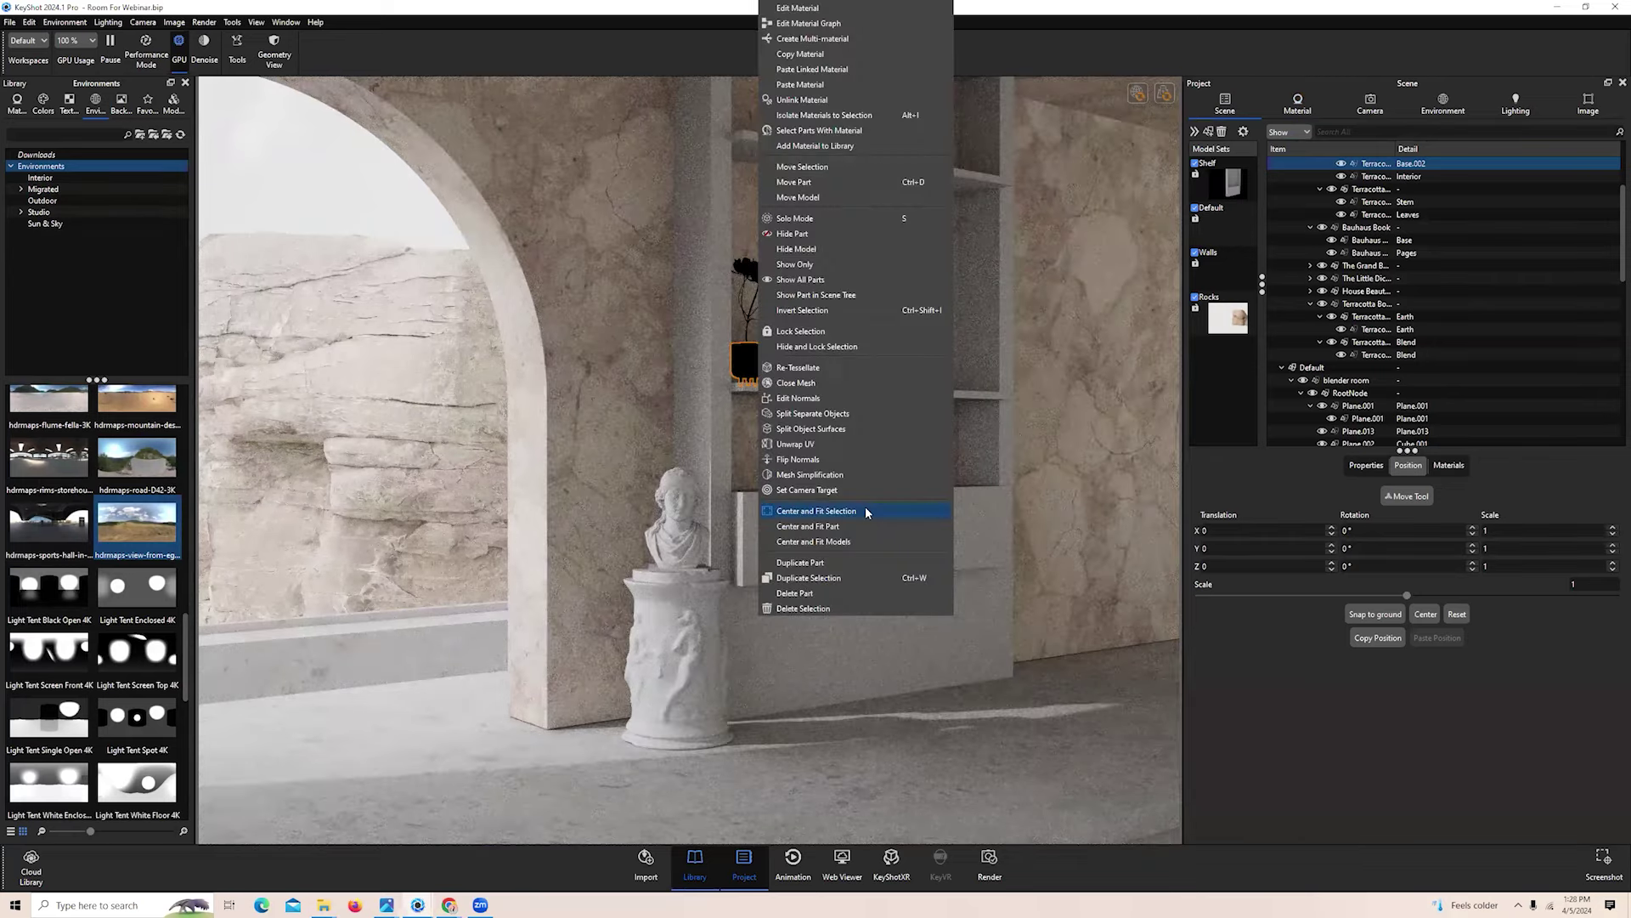
key(Return)
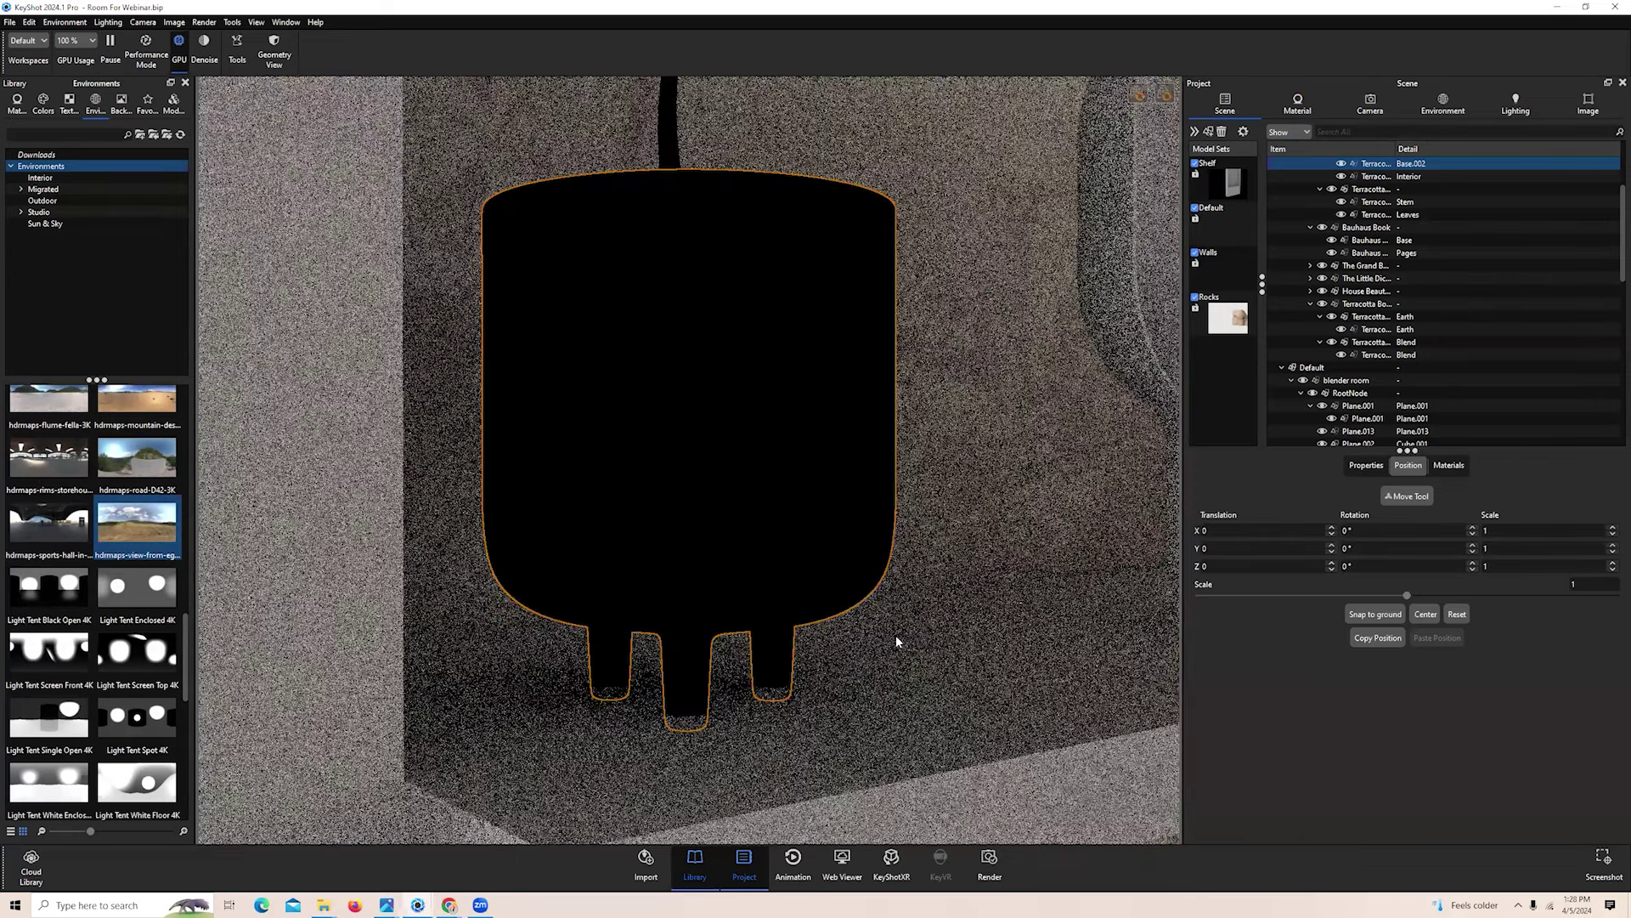
Set the black pot as the camera target and frame it close up with its stem and the neighboring lamp
scroll(678, 459, down, 10)
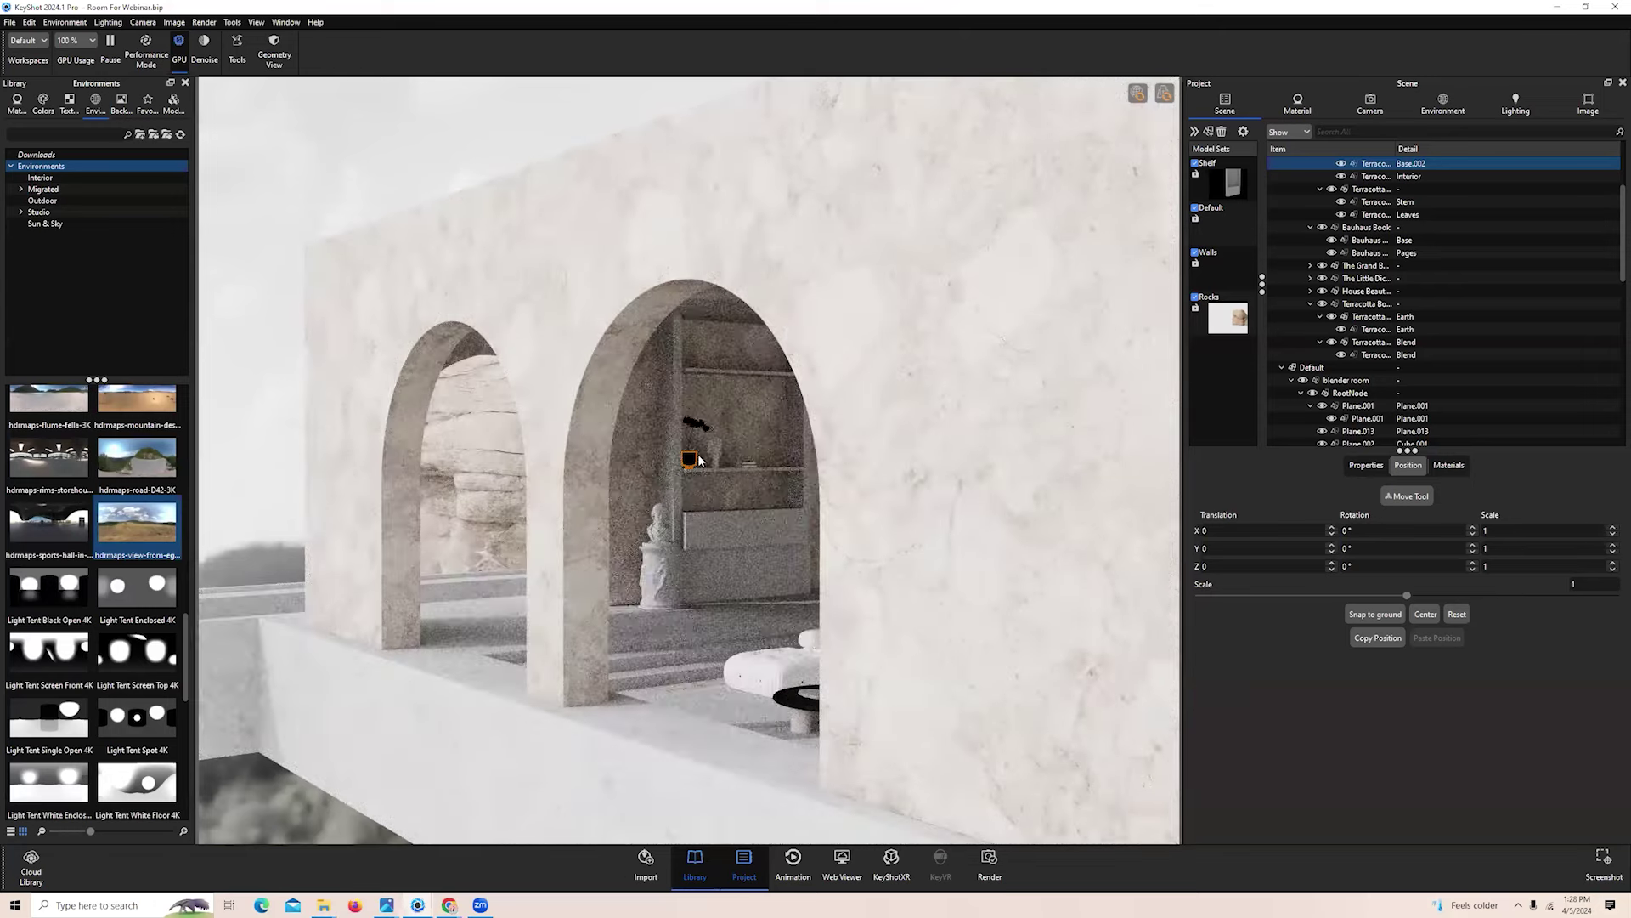
click(698, 458)
click(692, 459)
right_click(691, 462)
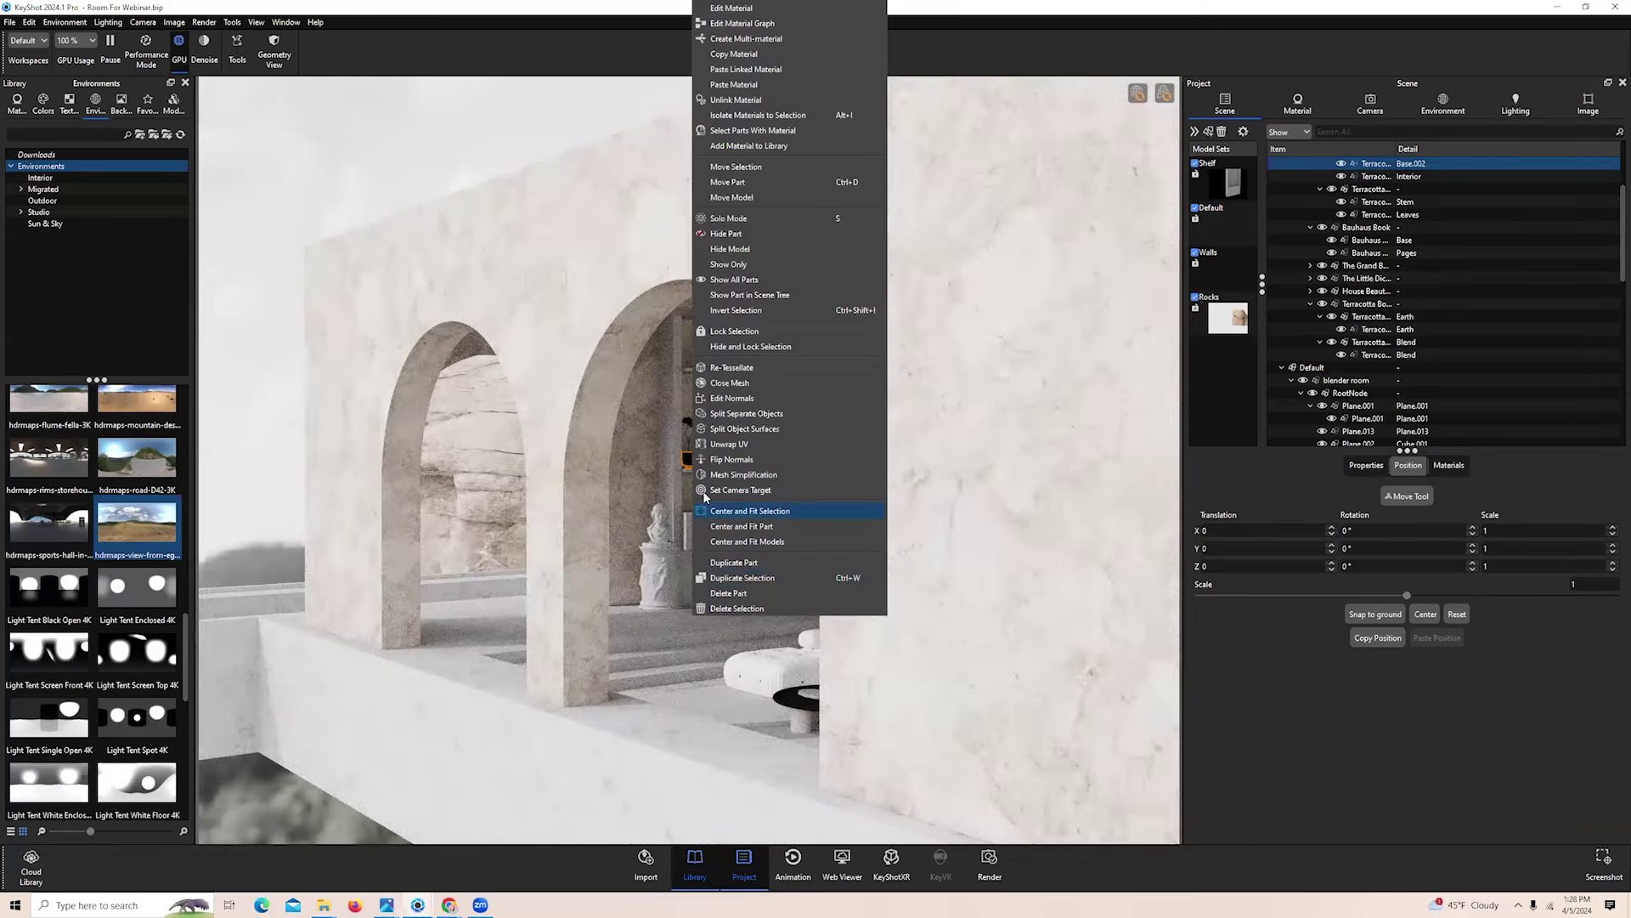
key(Return)
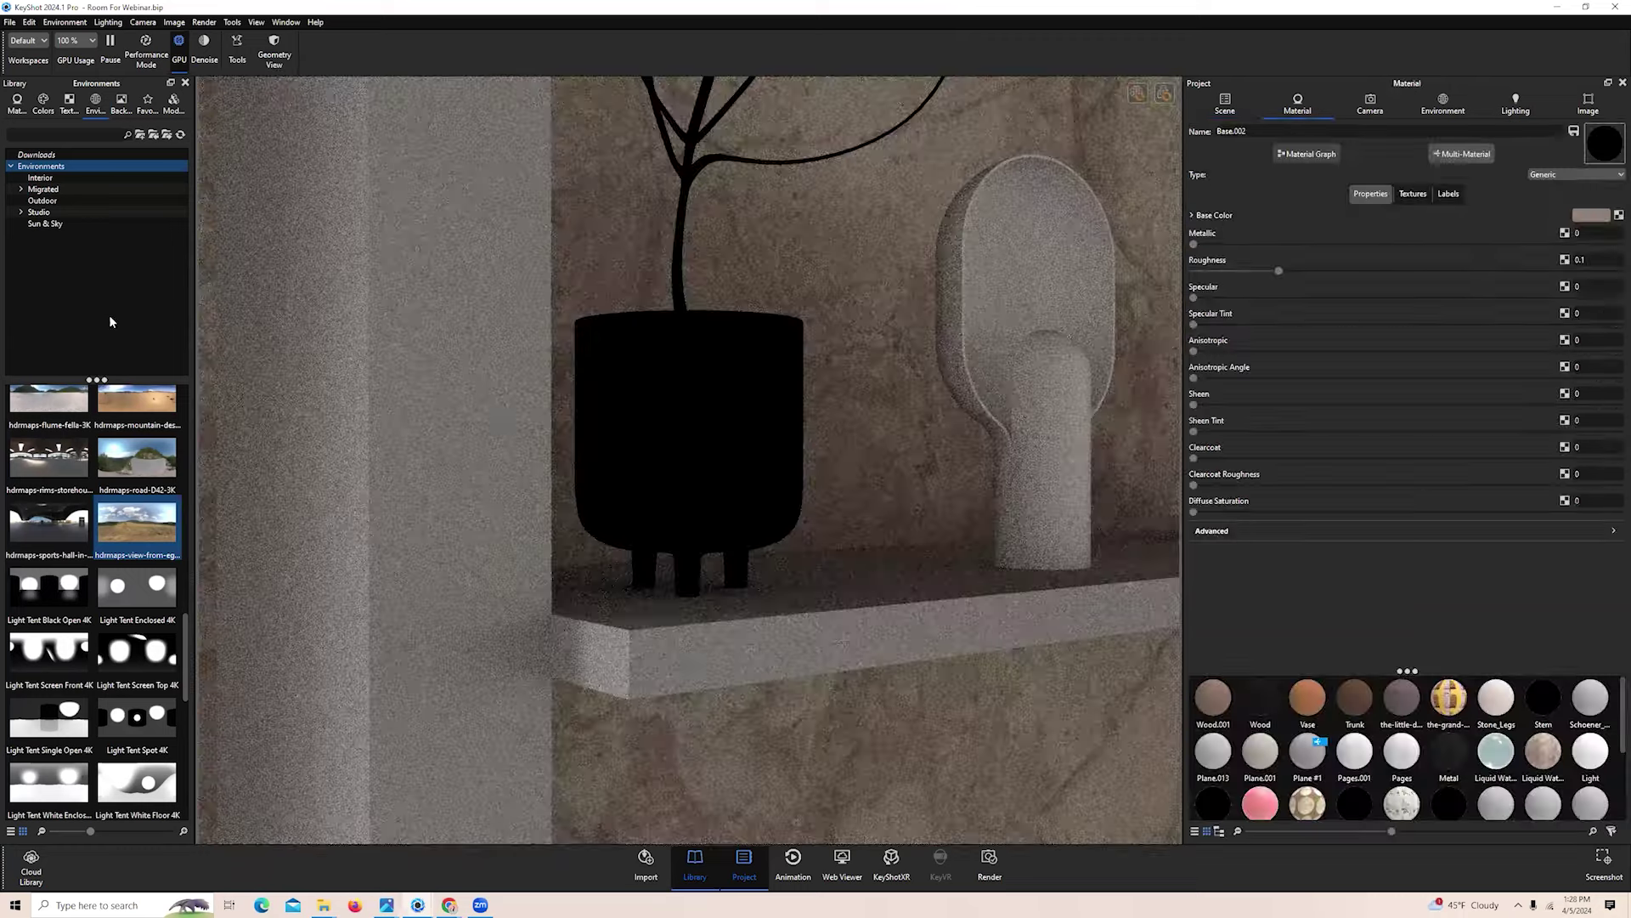
Delete the Texture Map nodes from the plant's Base.002, Stem and Leaves materials and close the material graph
shift+drag(97, 314, 154, 510)
key(Delete)
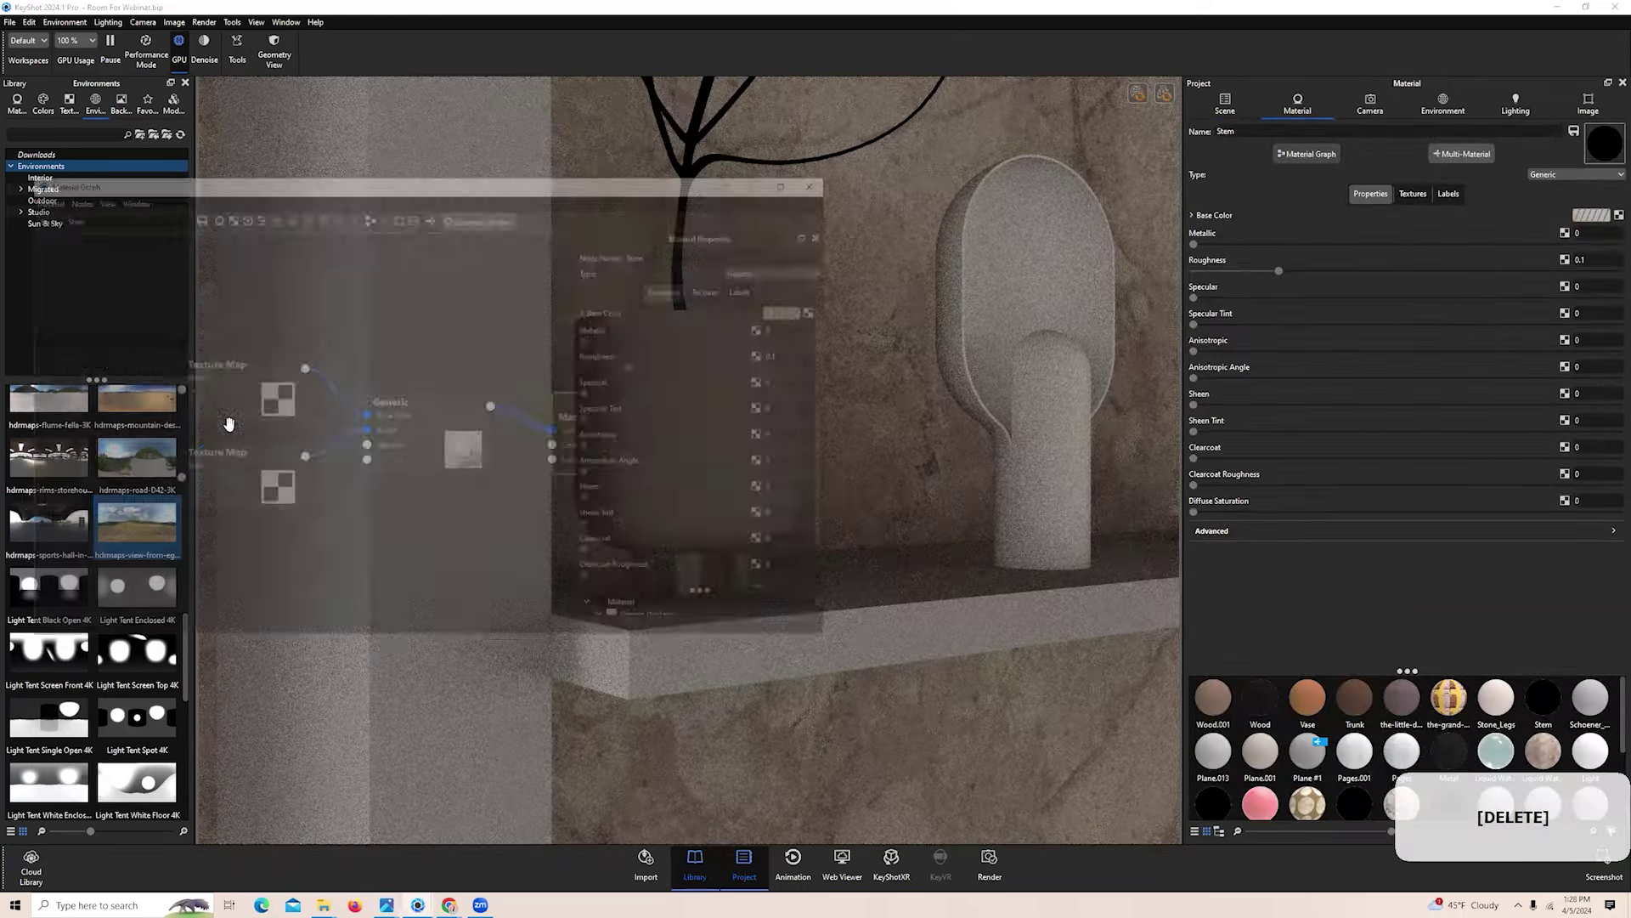
shift+drag(86, 310, 150, 520)
key(Delete)
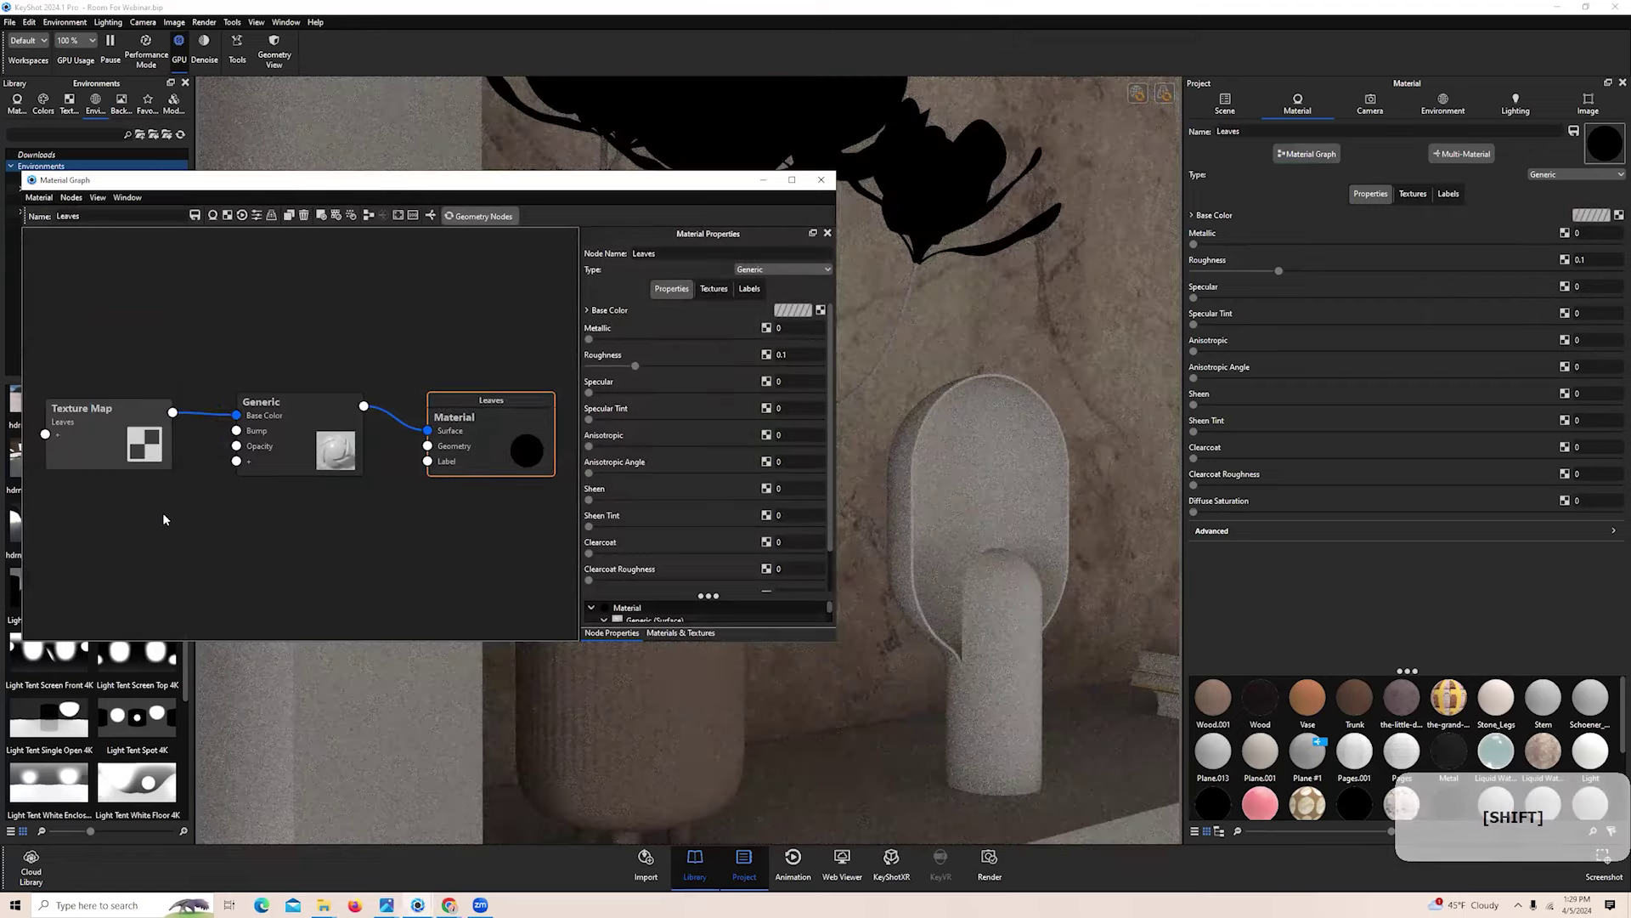
key(Delete)
click(813, 181)
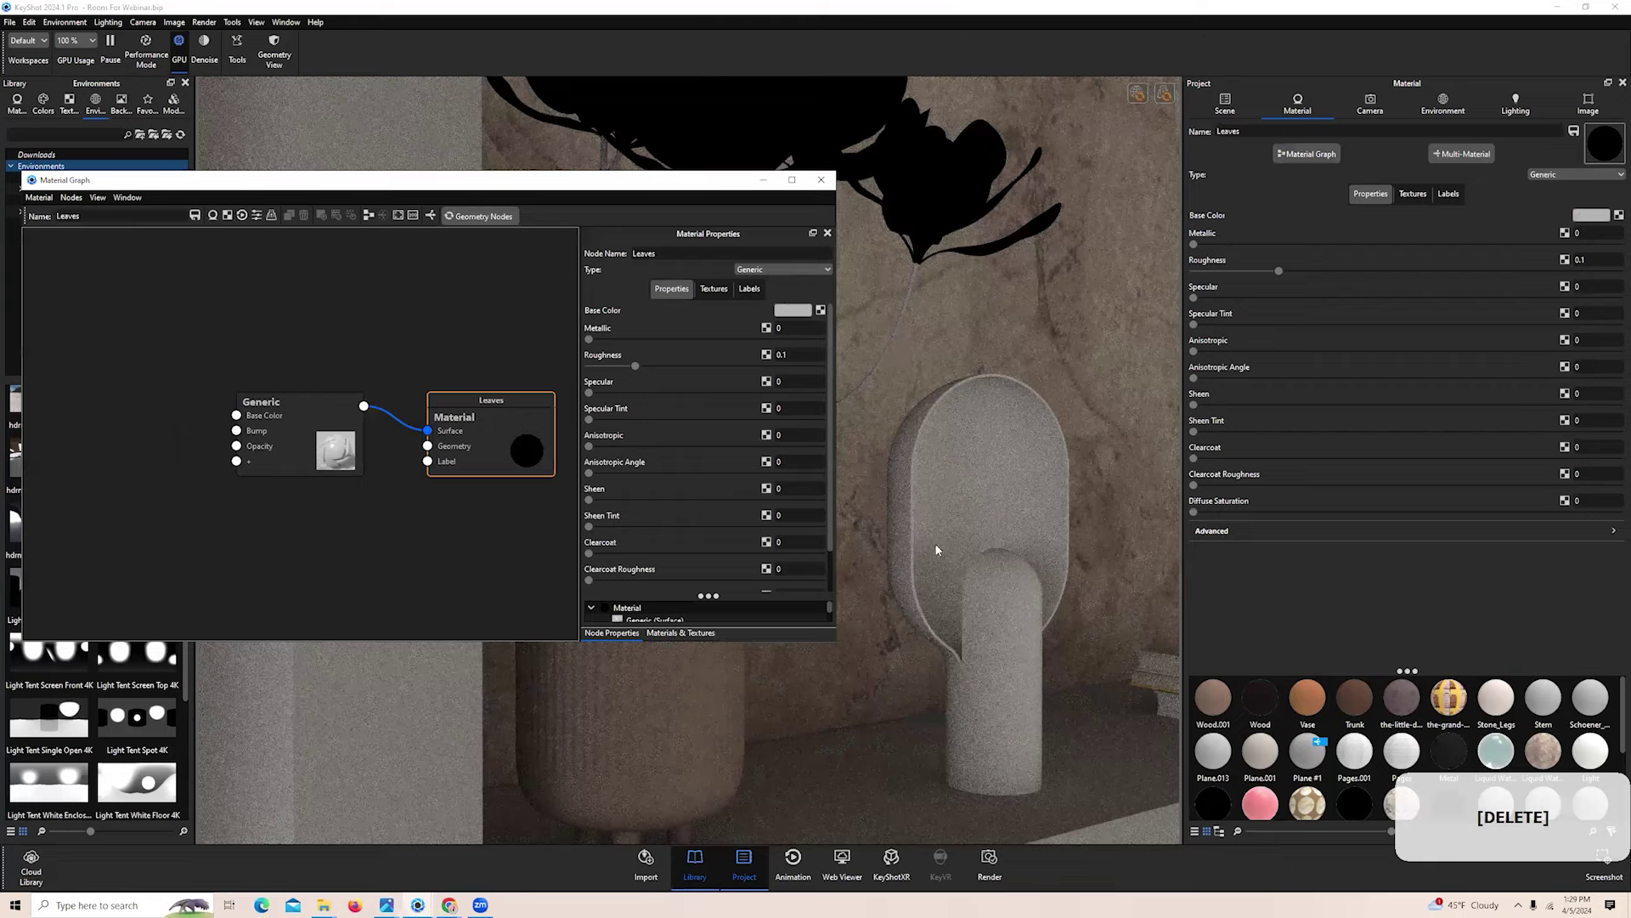
Reframe the scene on the shelf wall and the bust, and hide the Model Sets list beside the scene tree
scroll(622, 544, down, 5)
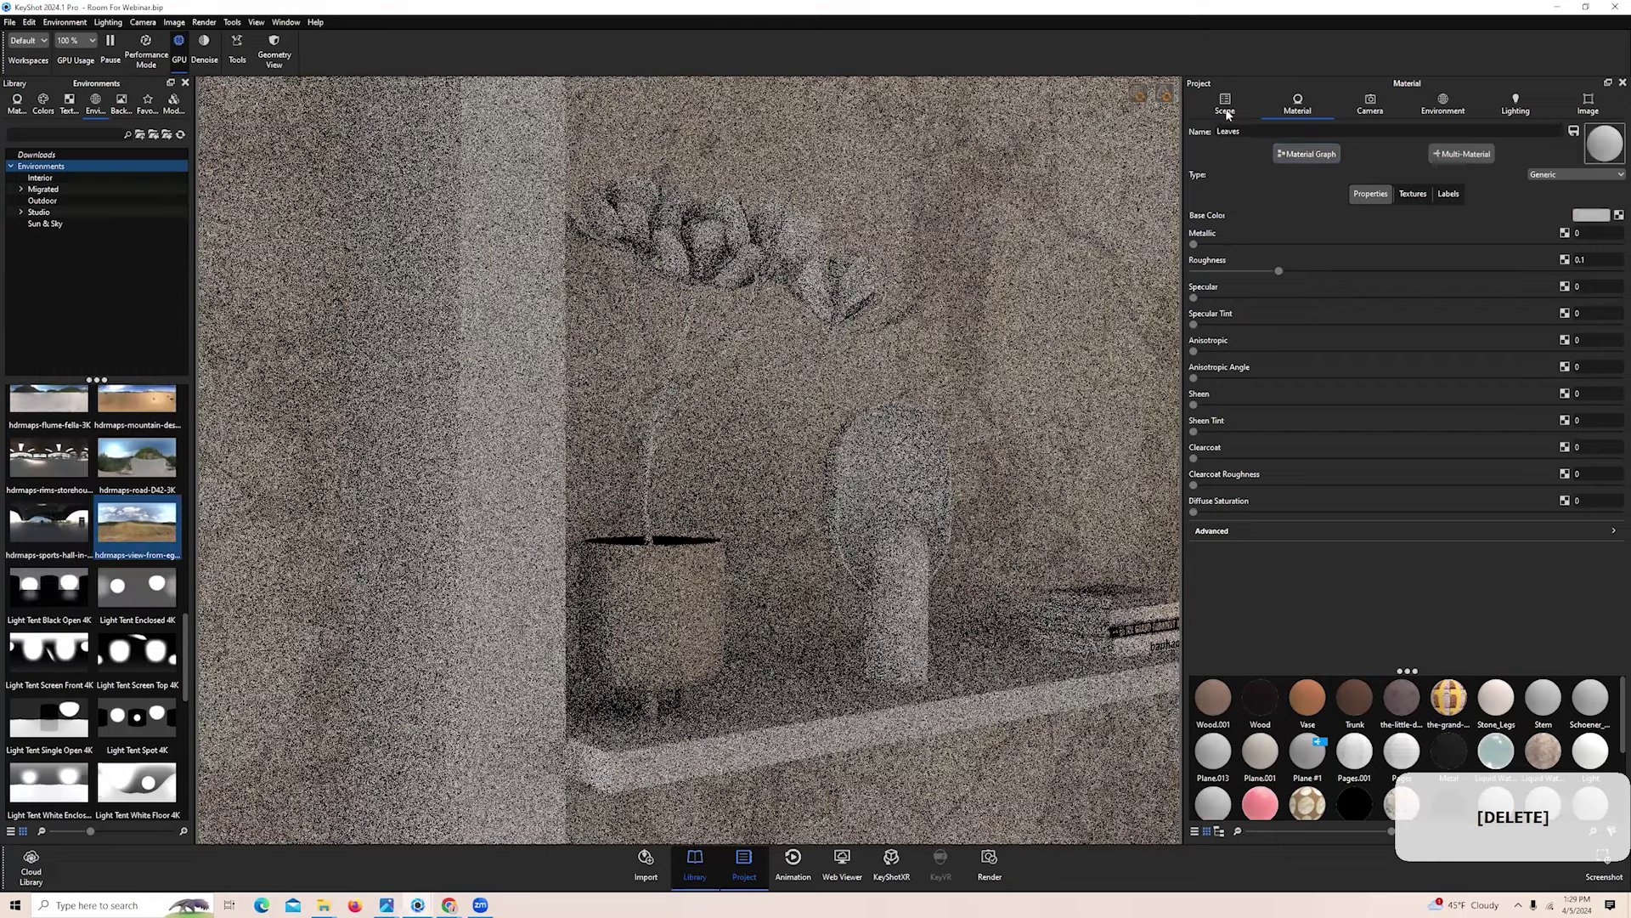
click(1226, 106)
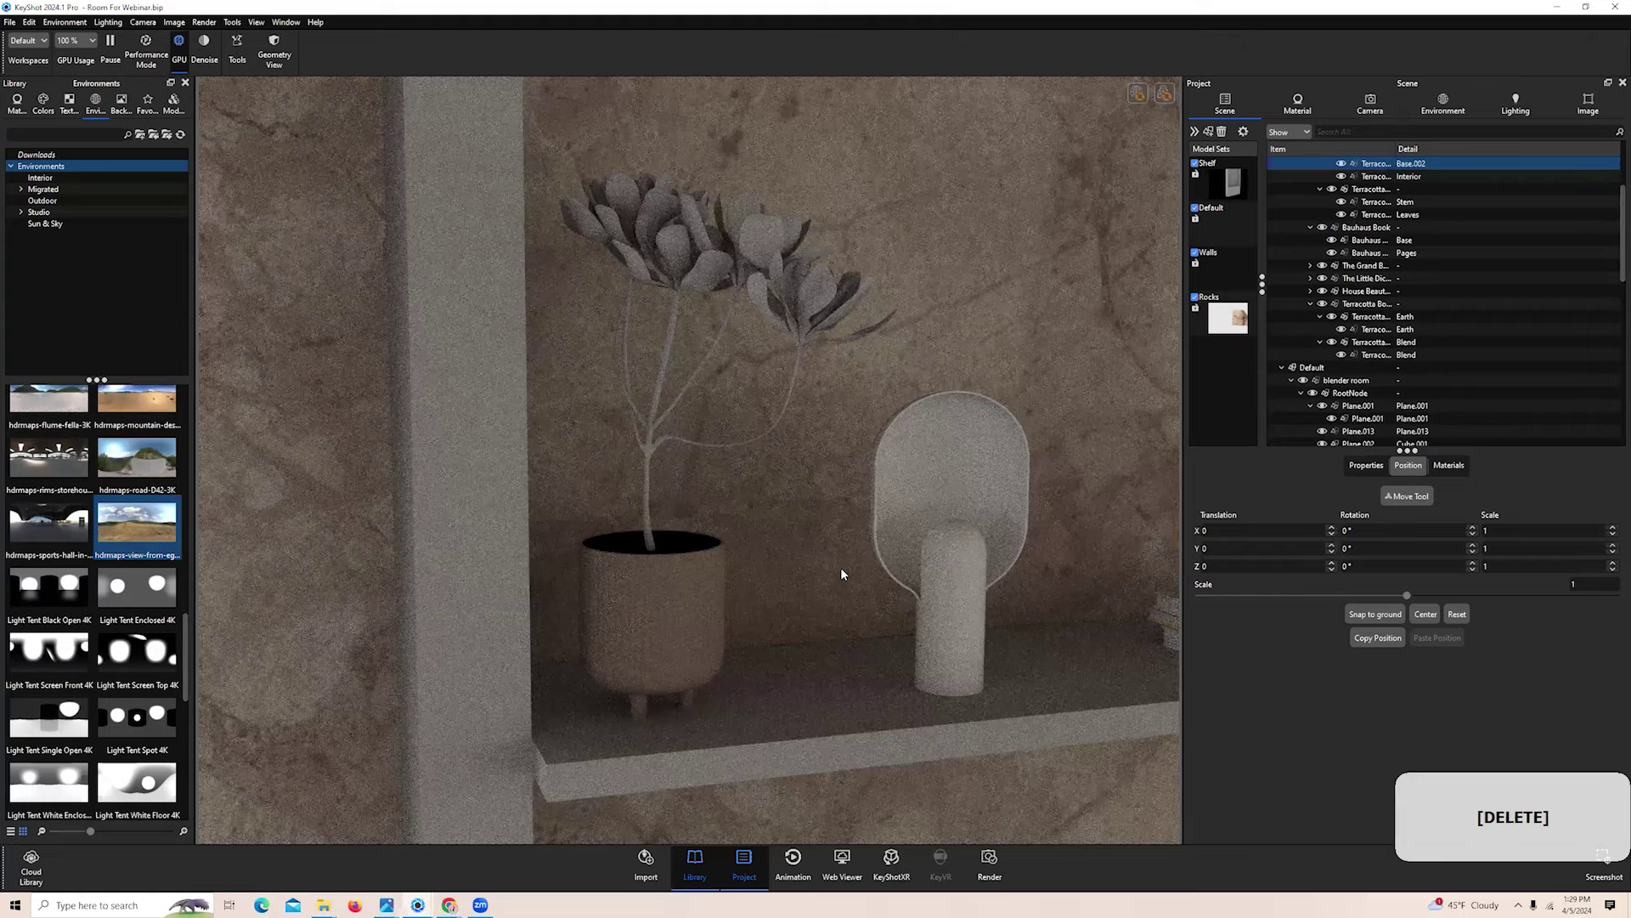
scroll(758, 469, down, 5)
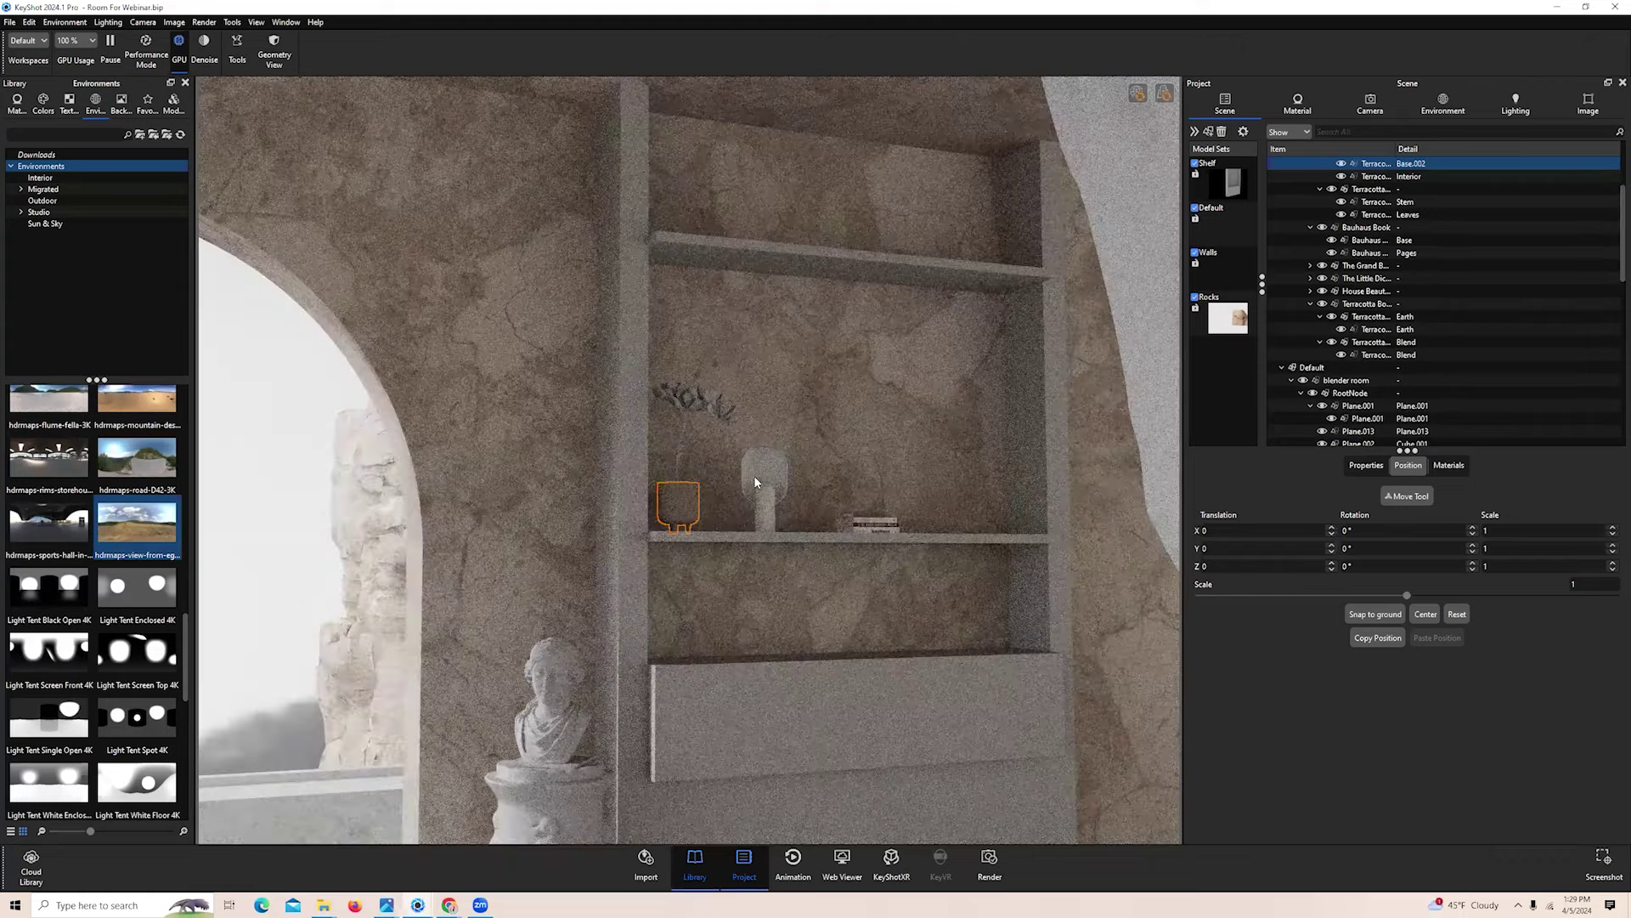
middle_drag(836, 525, 809, 446)
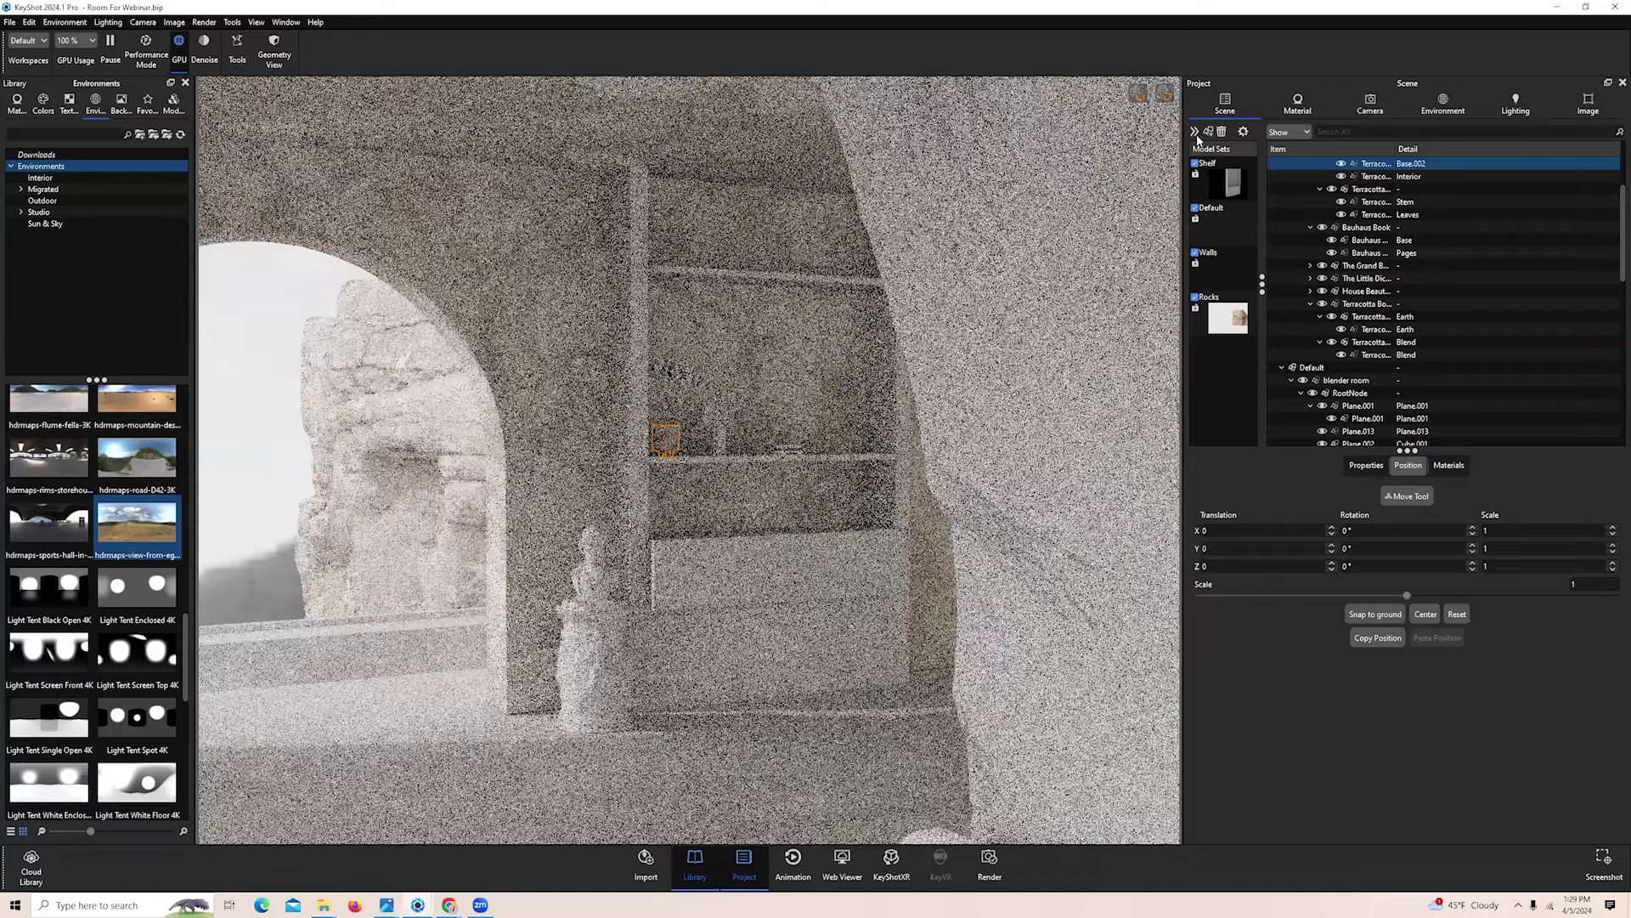
click(1196, 134)
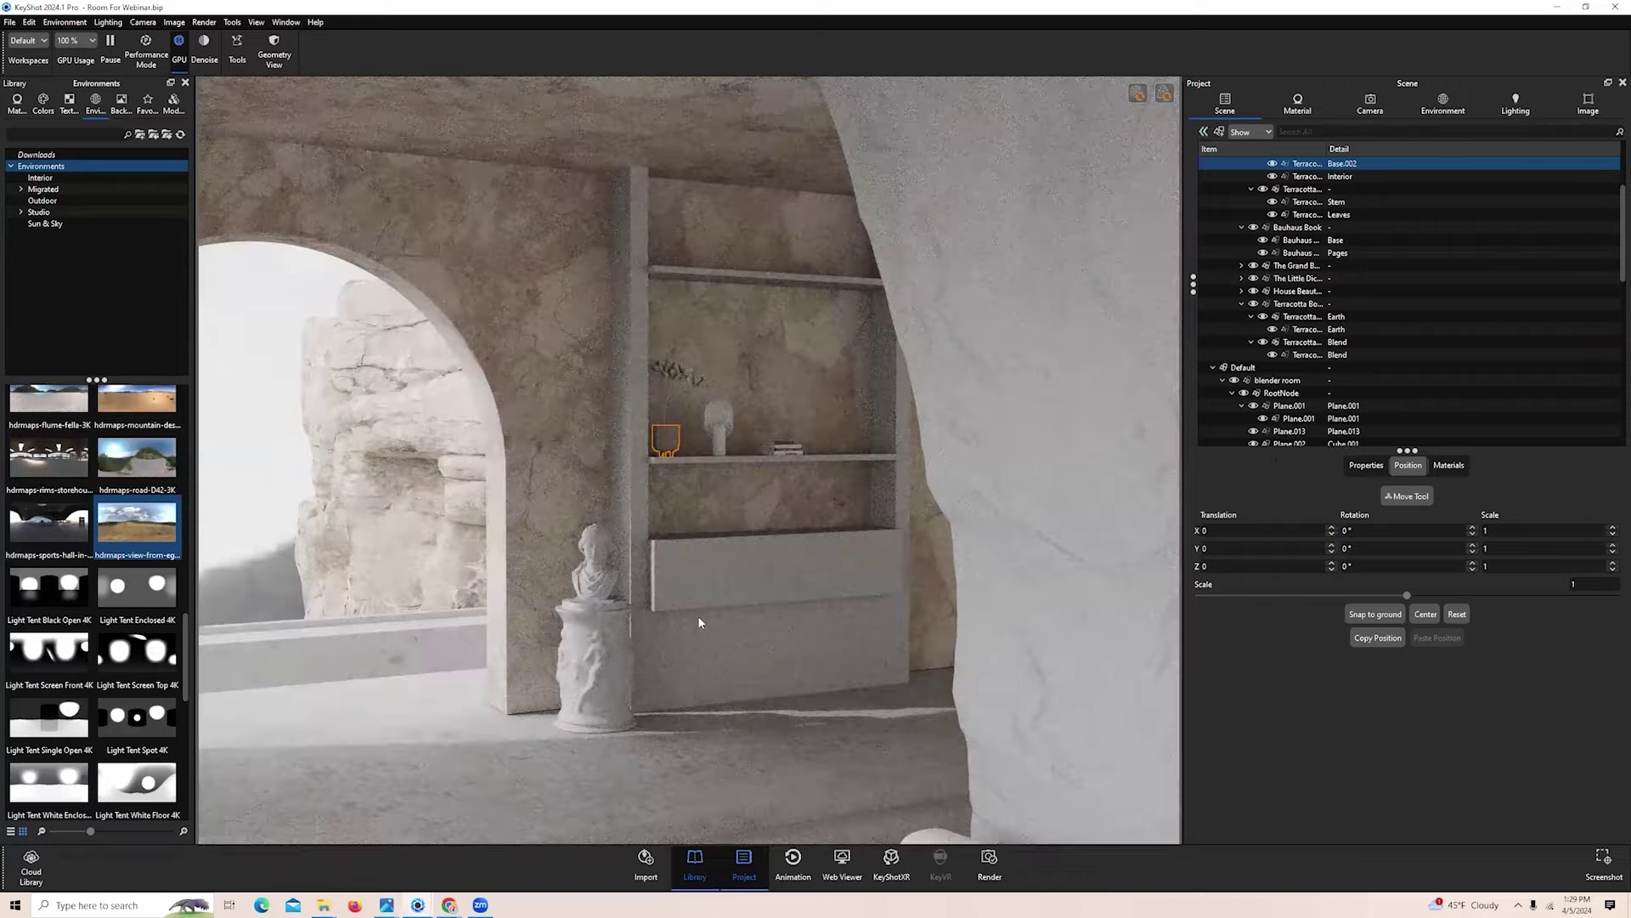
click(1203, 134)
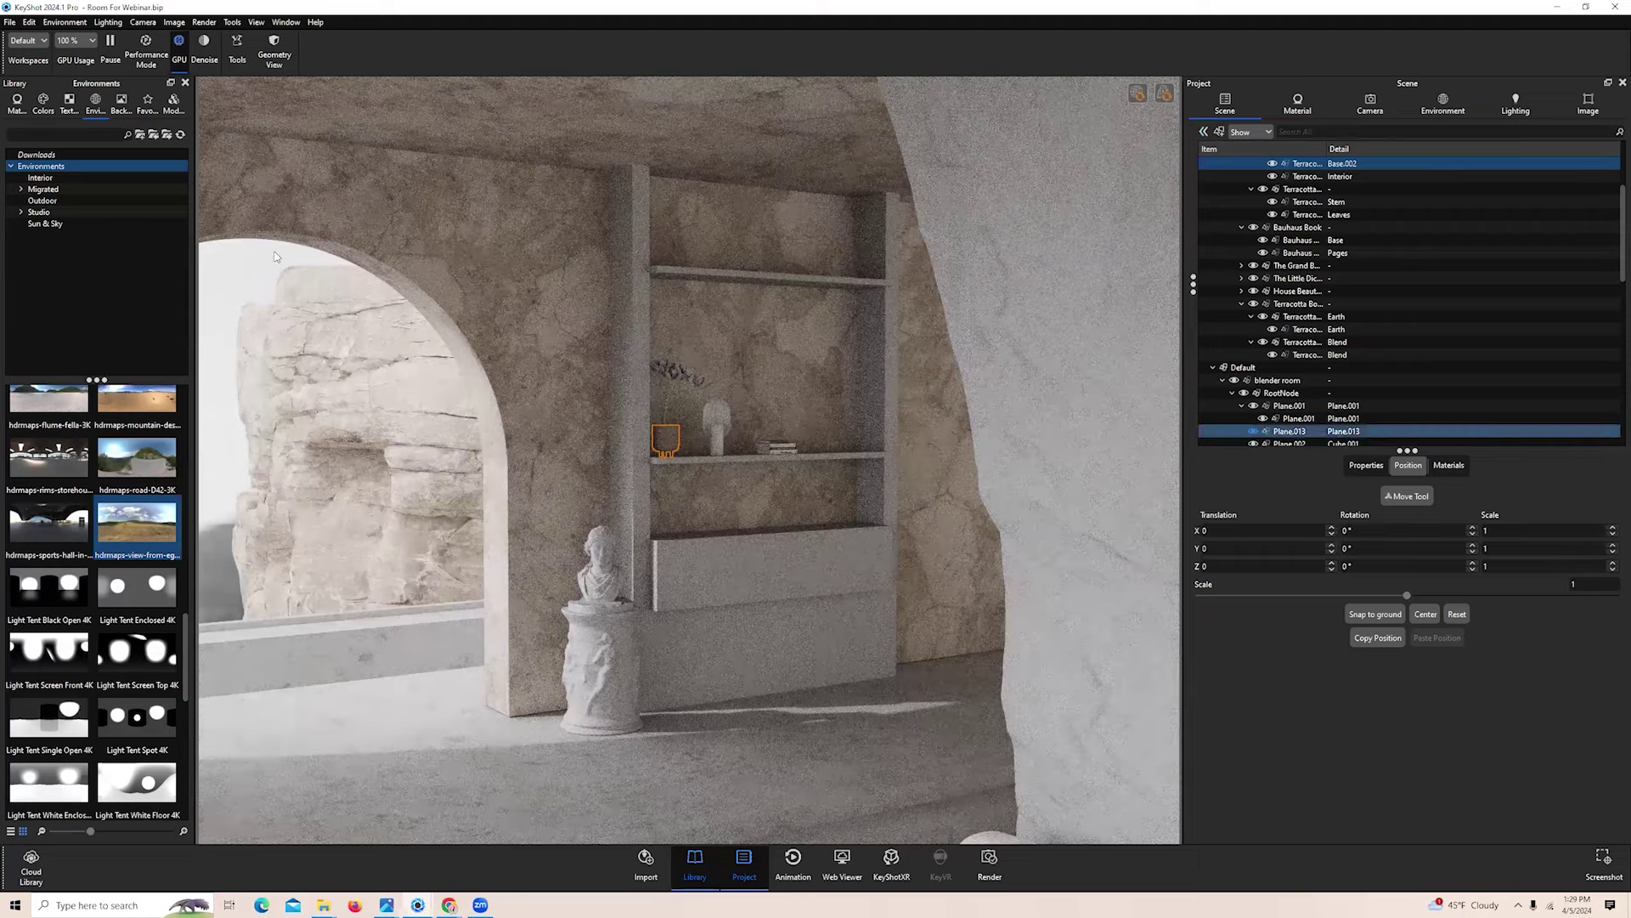
Switch the interface to the Startup workspace and check which other workspaces are available
click(45, 42)
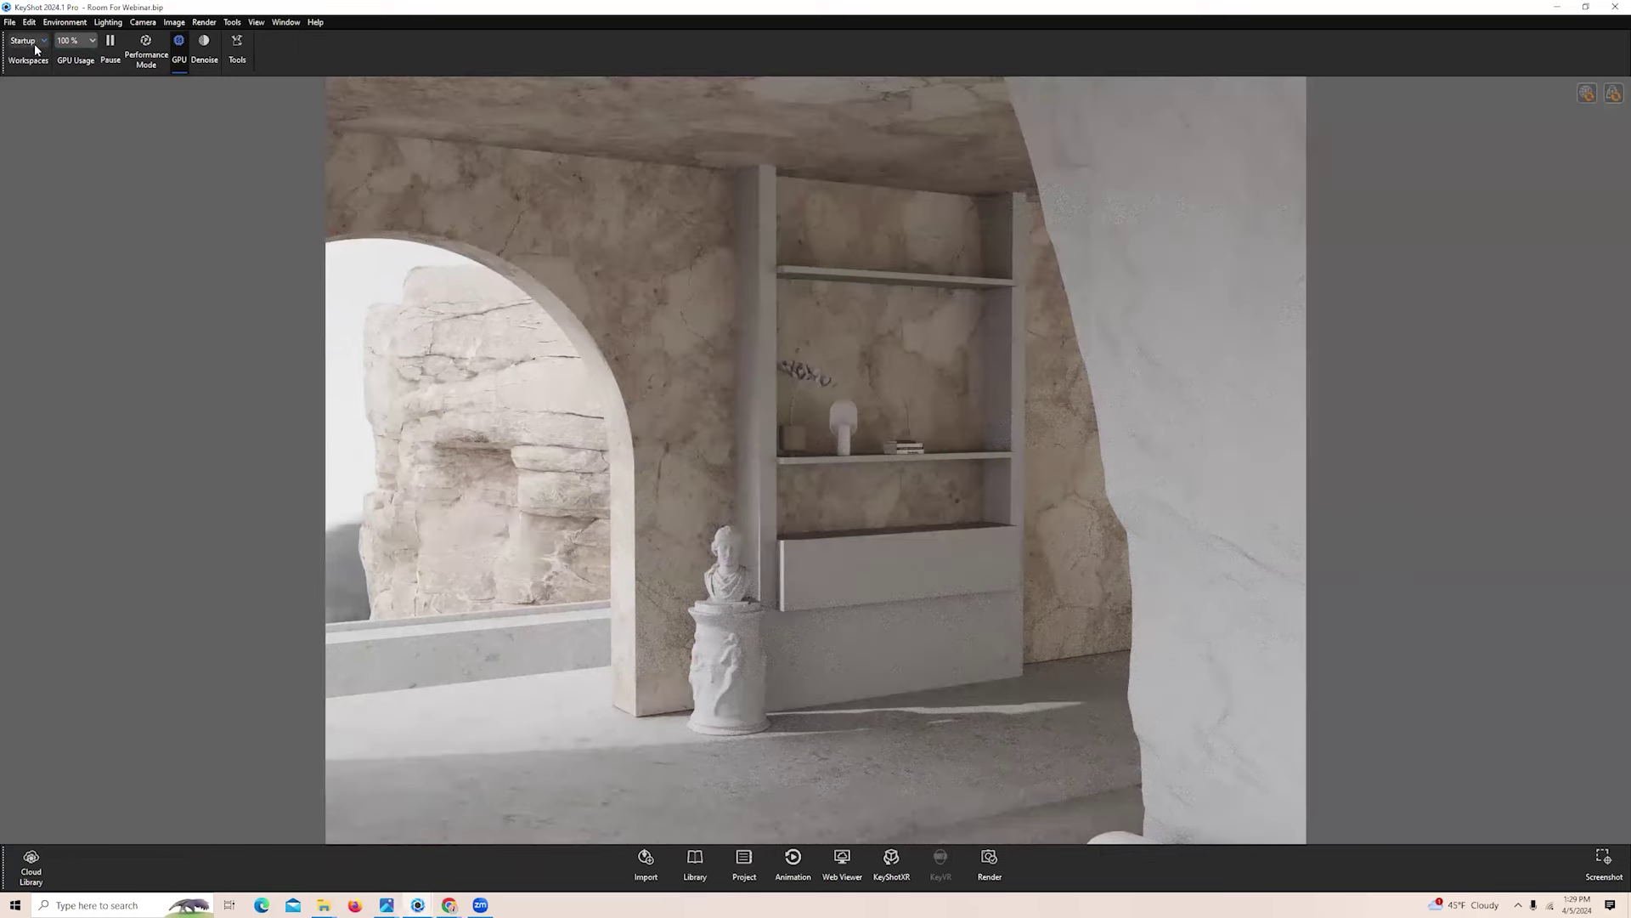
click(35, 44)
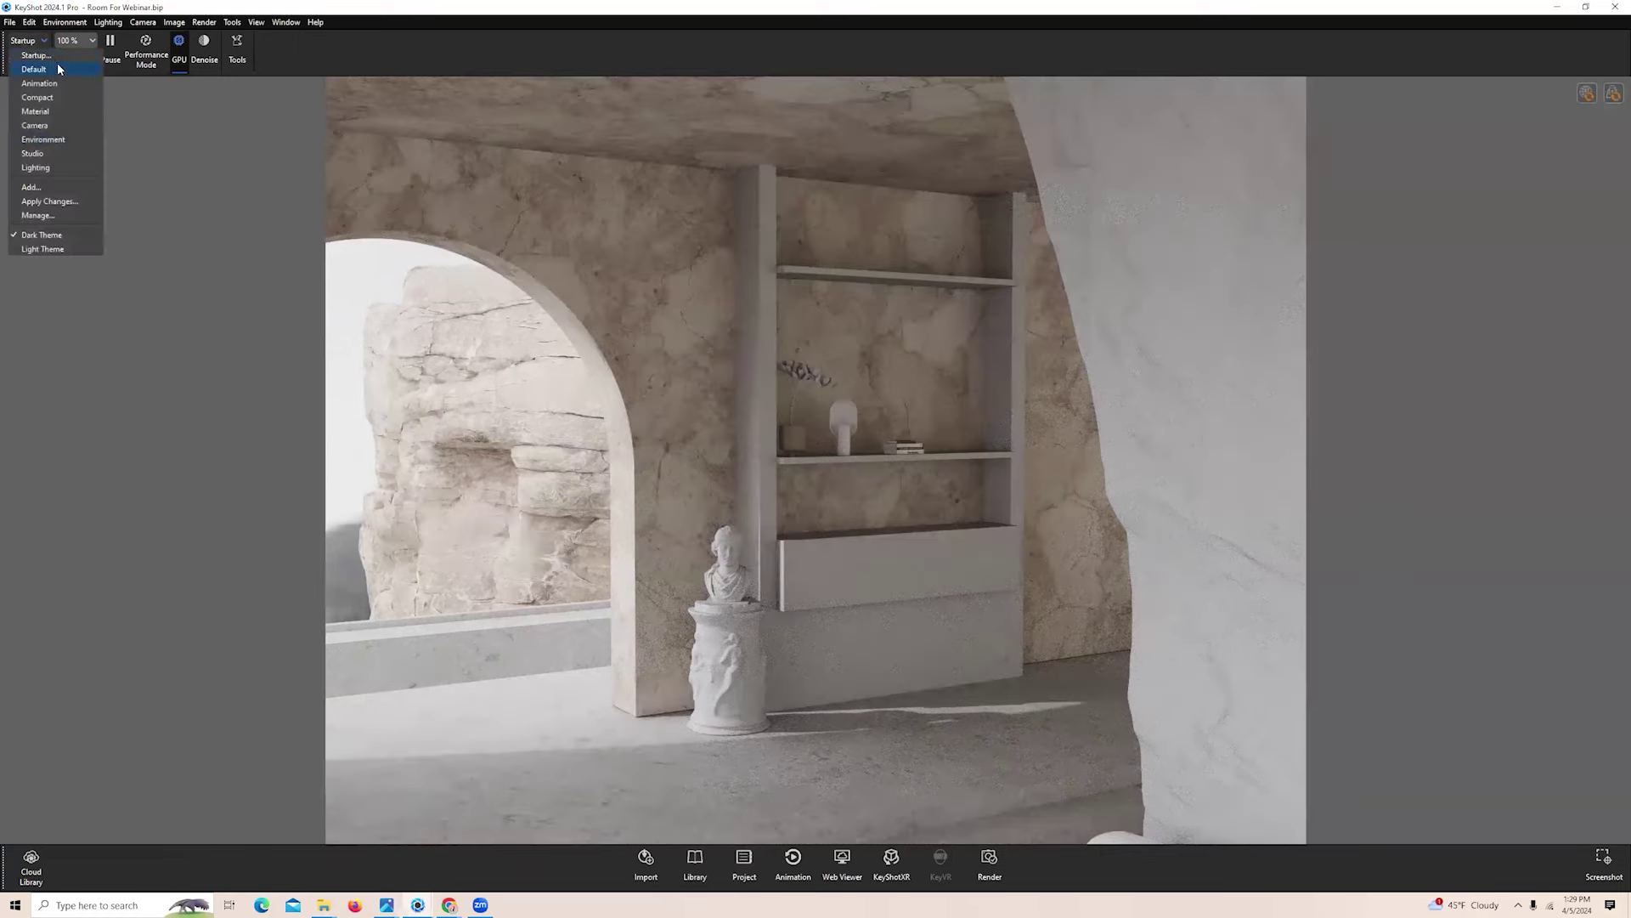
click(1352, 427)
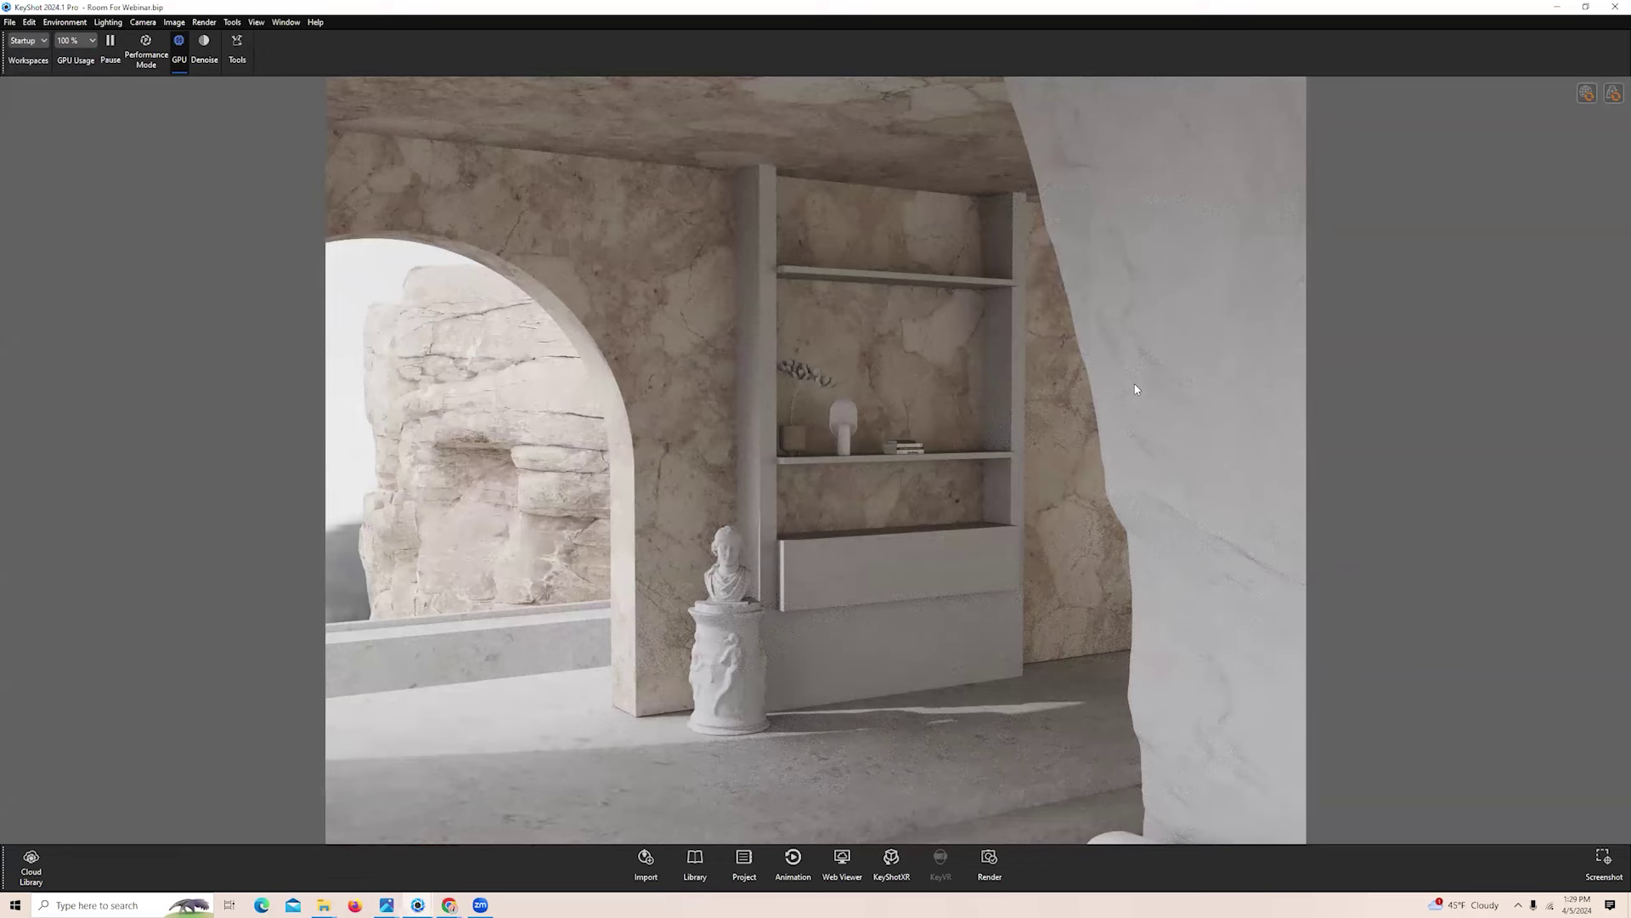
Switch the interface to the Default workspace, then show the Model Sets list beside the scene tree in a widened Project panel
click(34, 41)
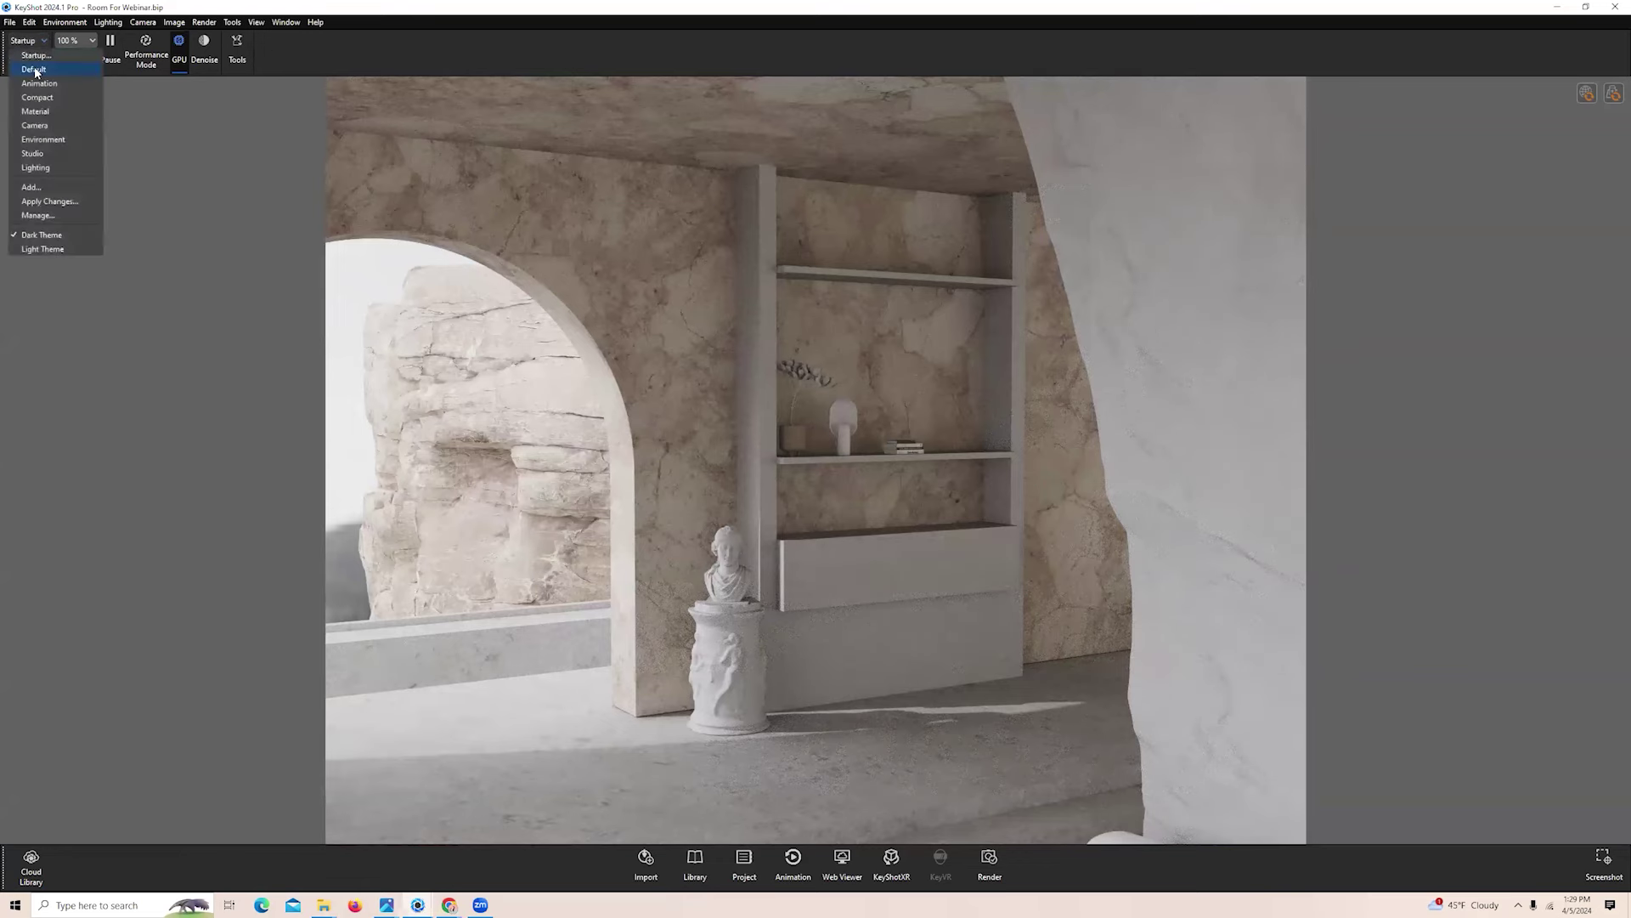
click(39, 68)
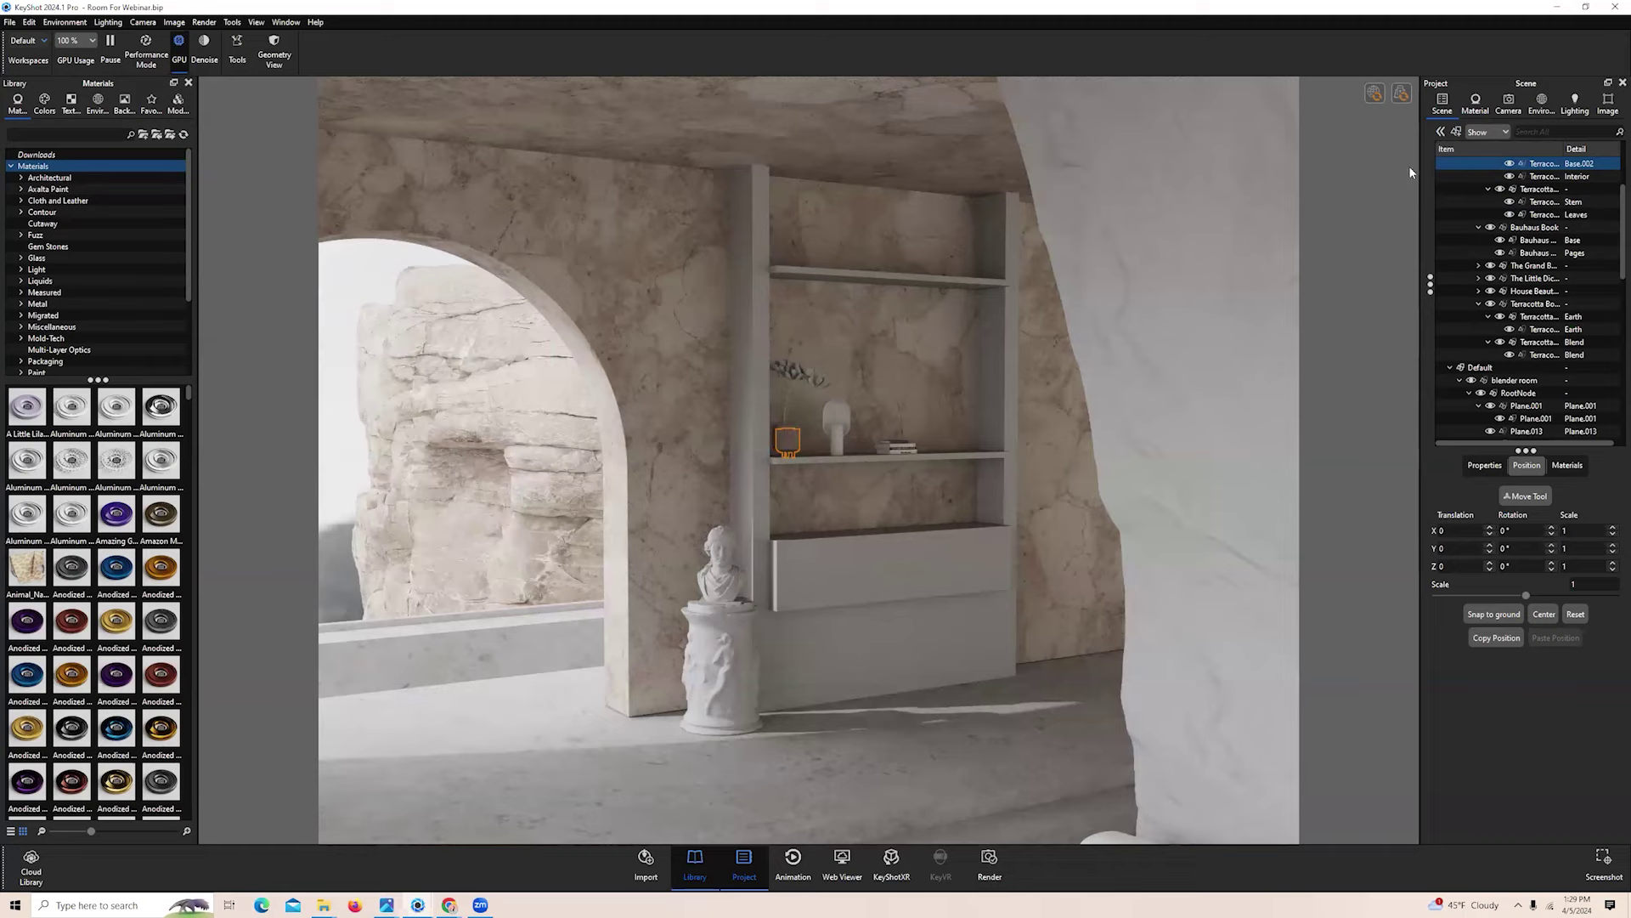
drag(995, 555, 654, 556)
scroll(949, 496, down, 3)
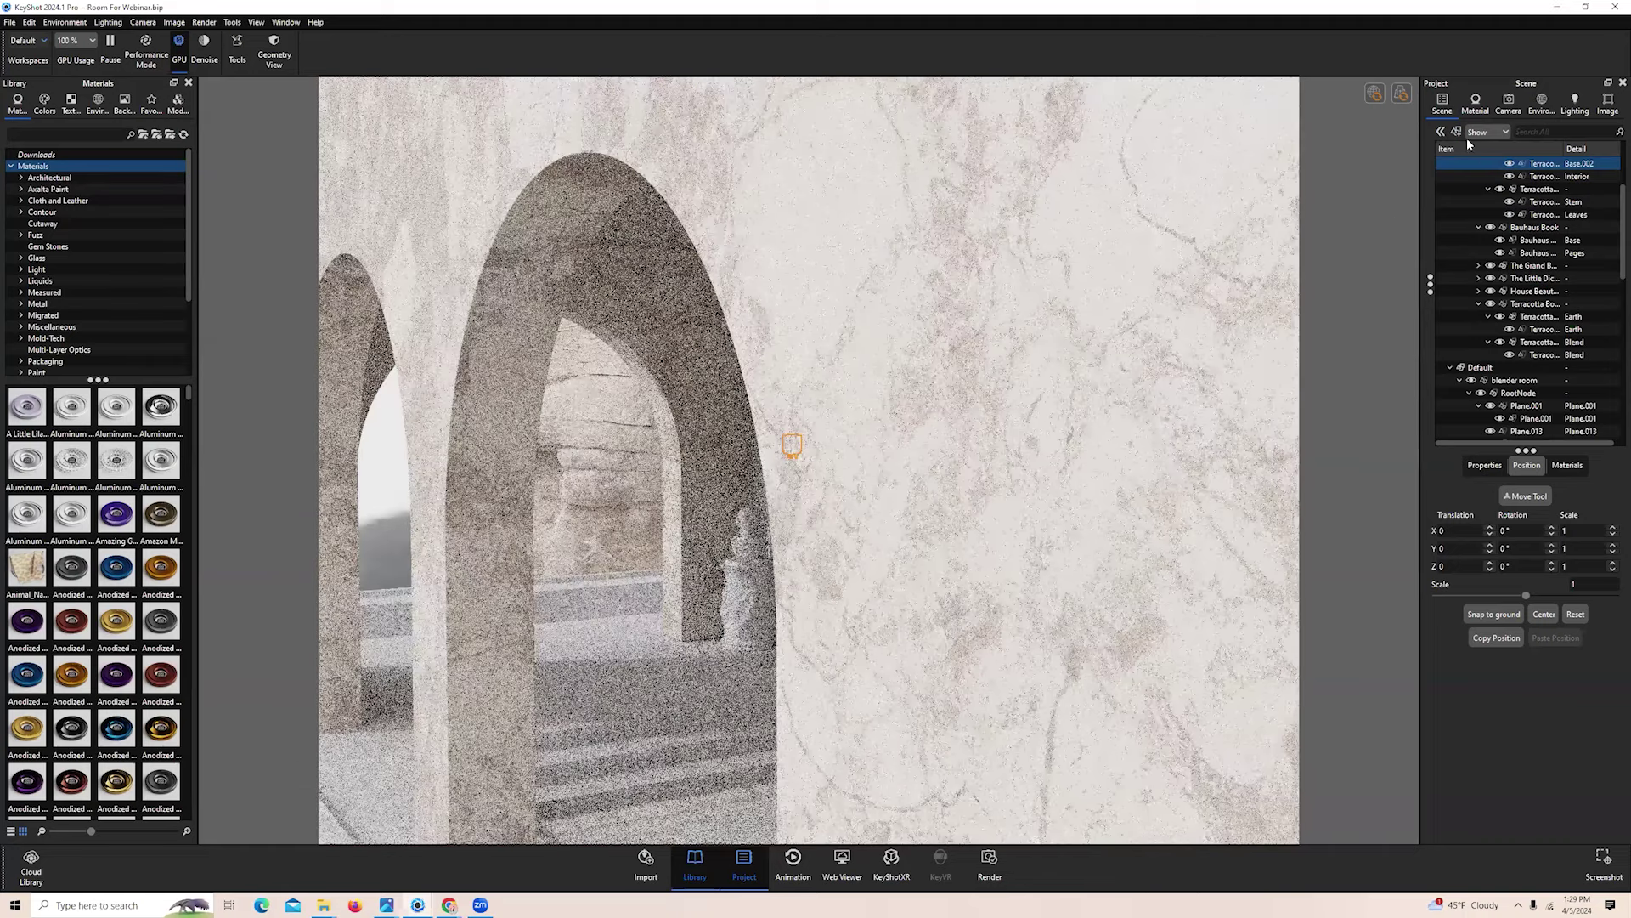
scroll(1443, 134, up, 4)
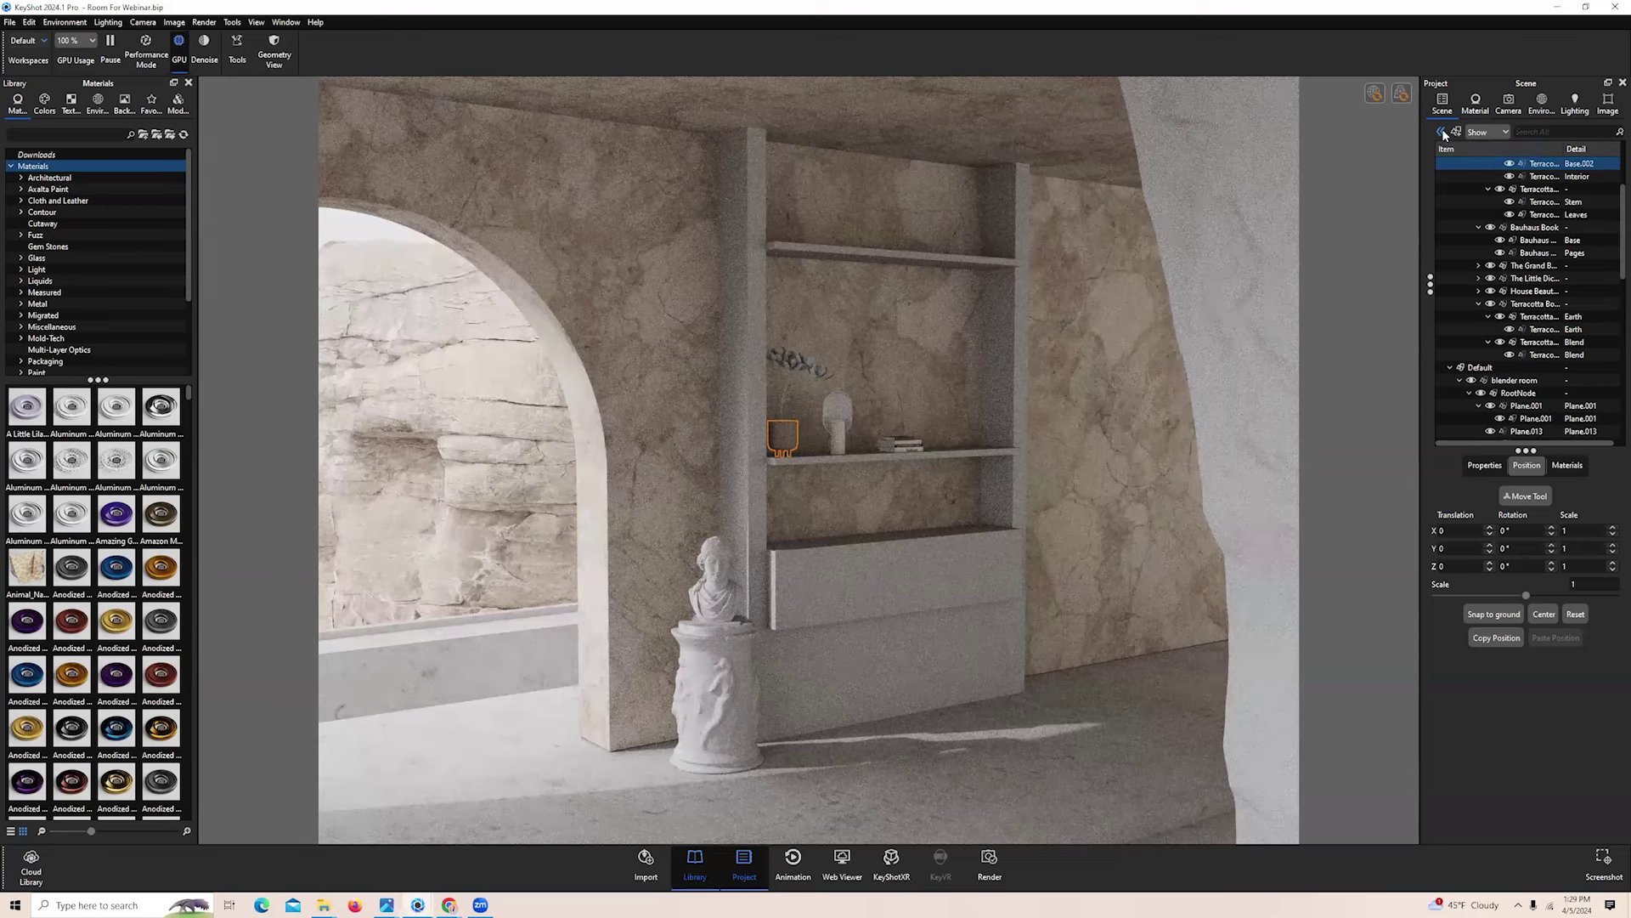
click(1443, 133)
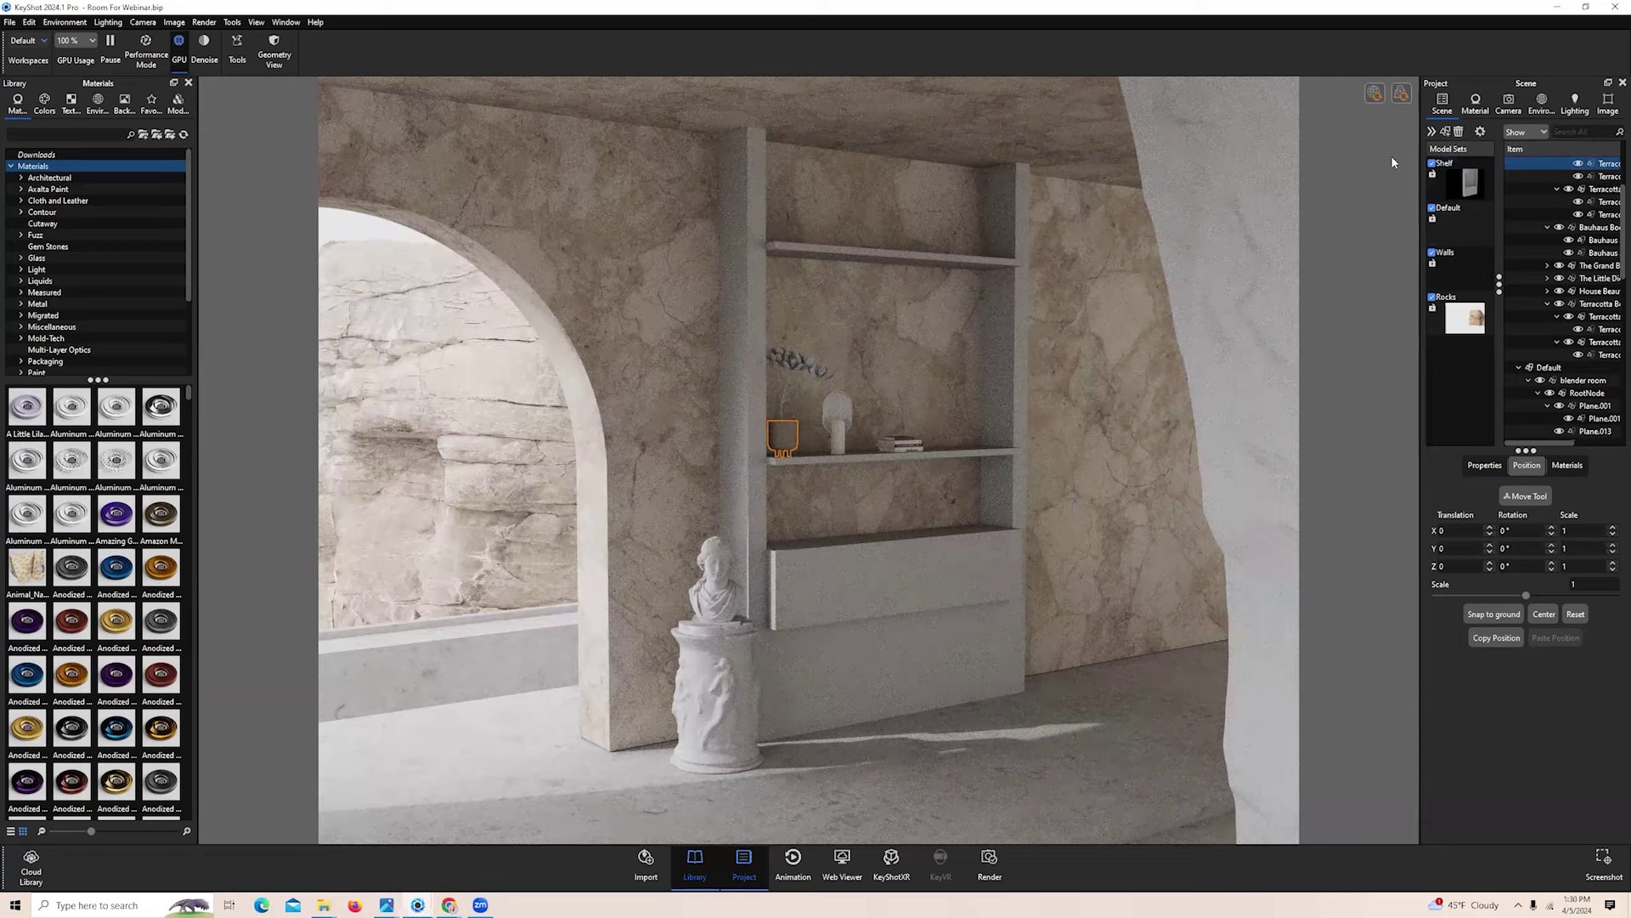
mouse_move(1432, 168)
drag(1420, 263, 1331, 276)
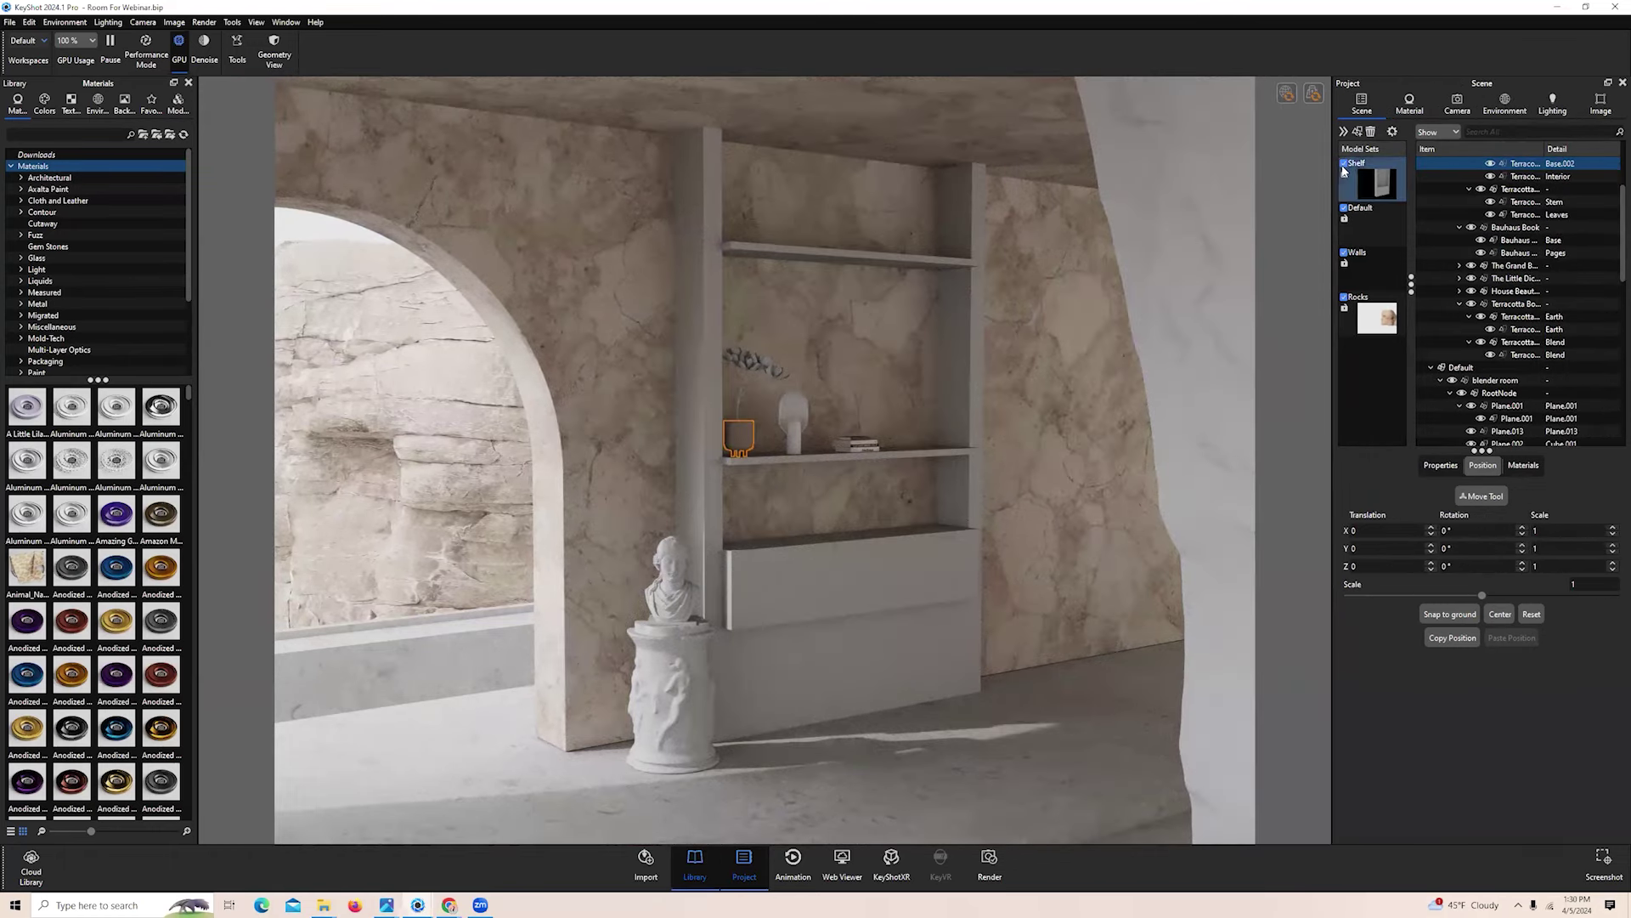
Toggle the Shelf model set's visibility off and on and examine which parts it contains in the scene tree
click(1344, 170)
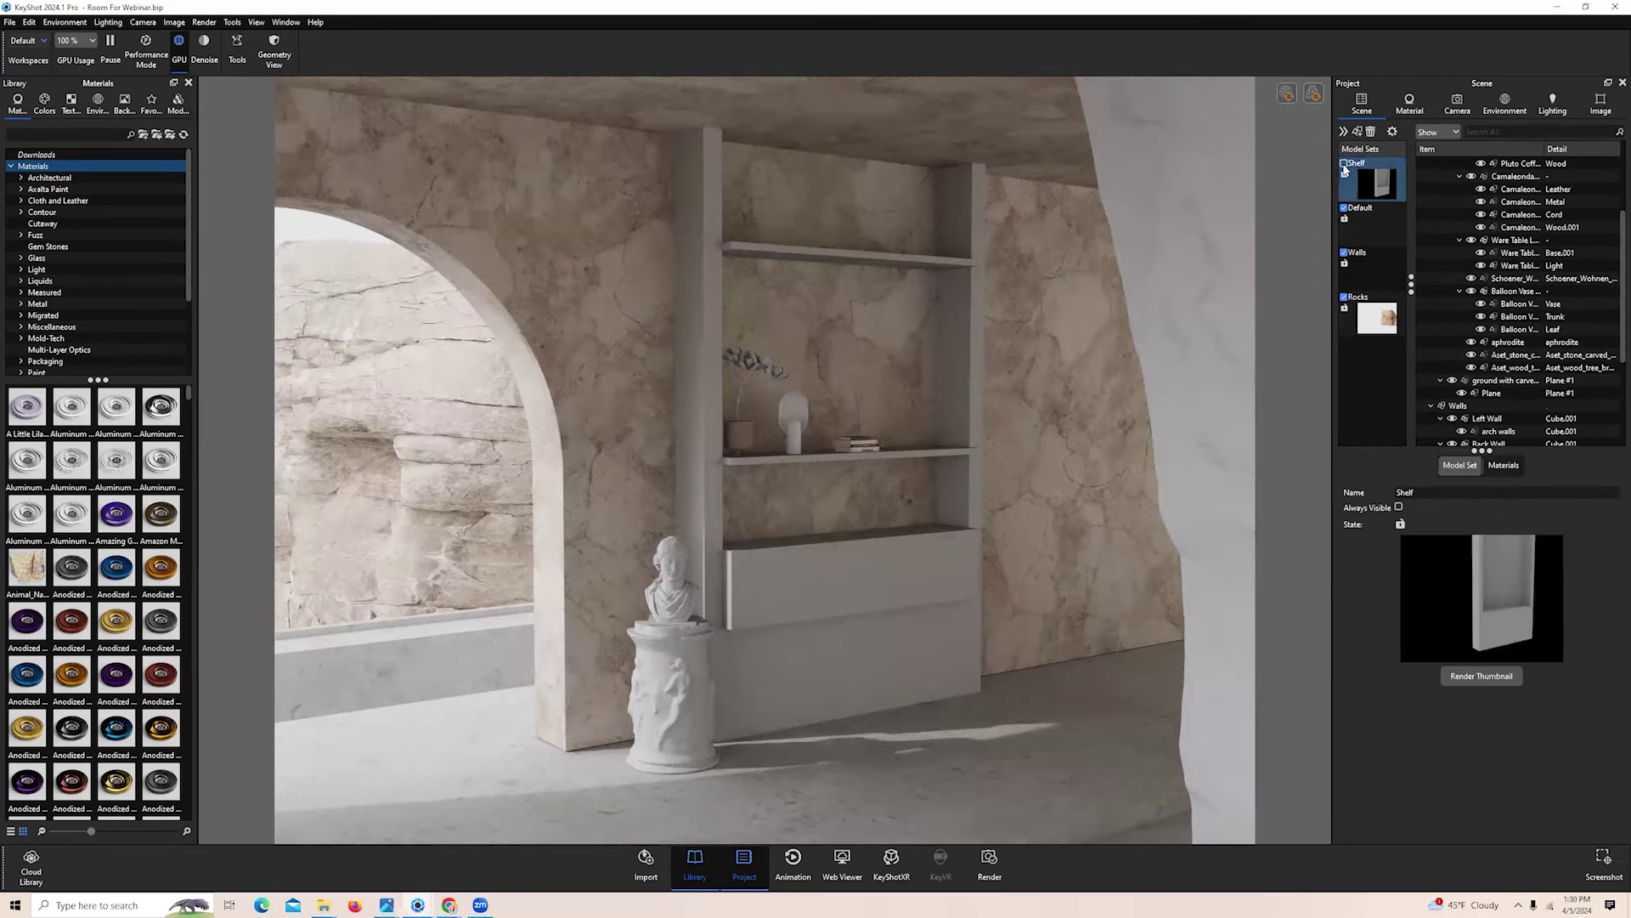
mouse_move(1344, 168)
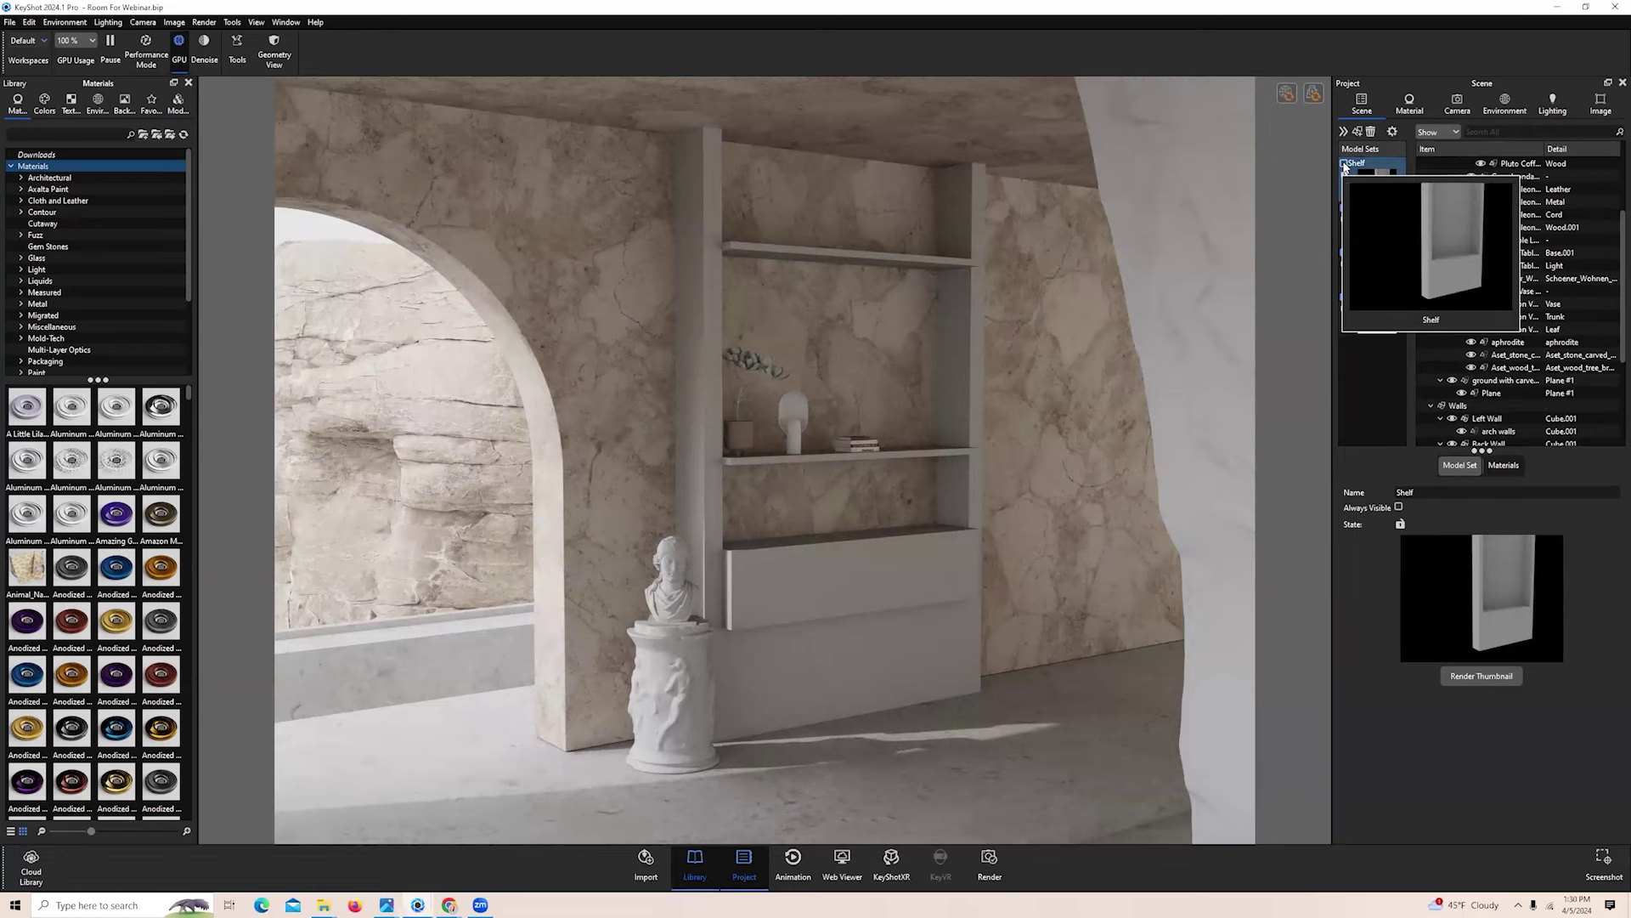
click(1344, 164)
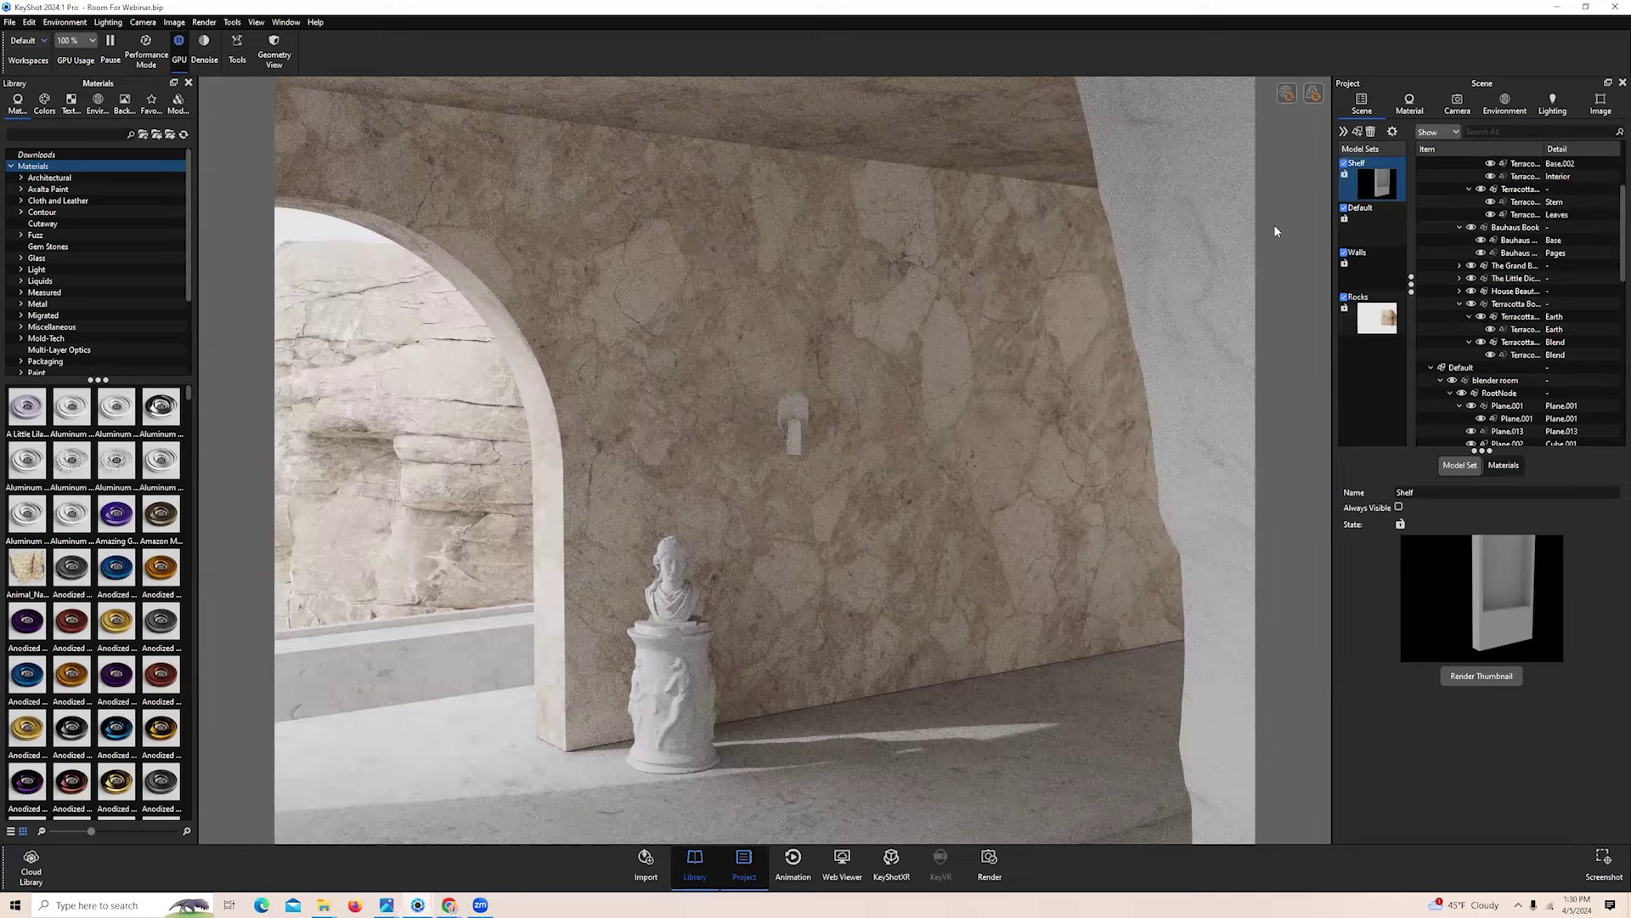
click(1345, 164)
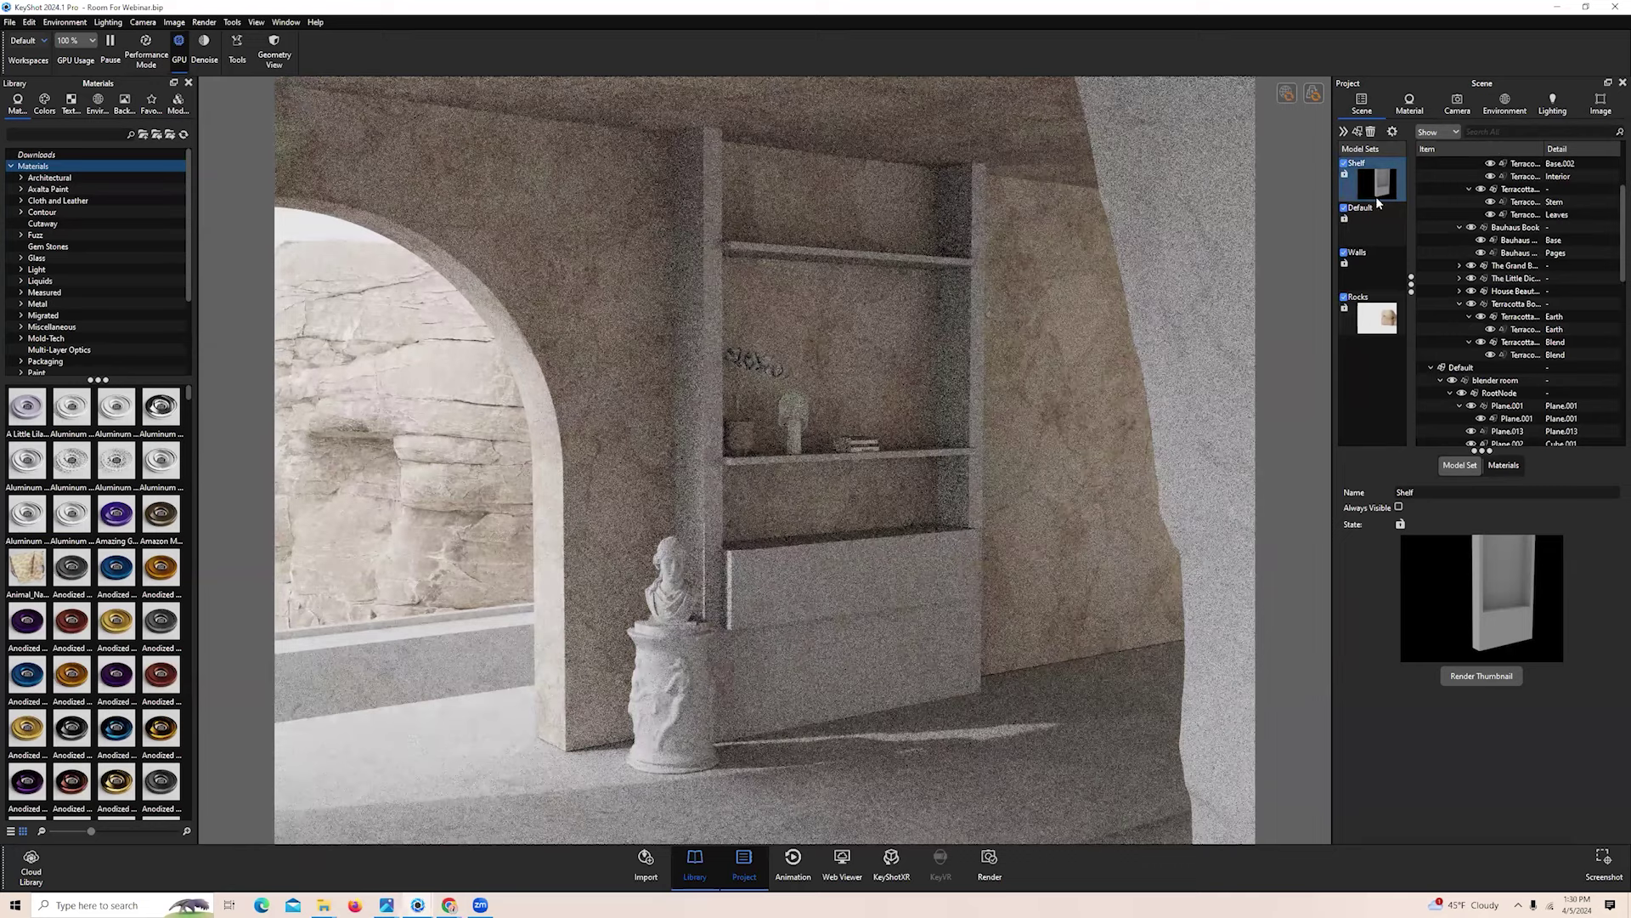
scroll(1528, 293, up, 4)
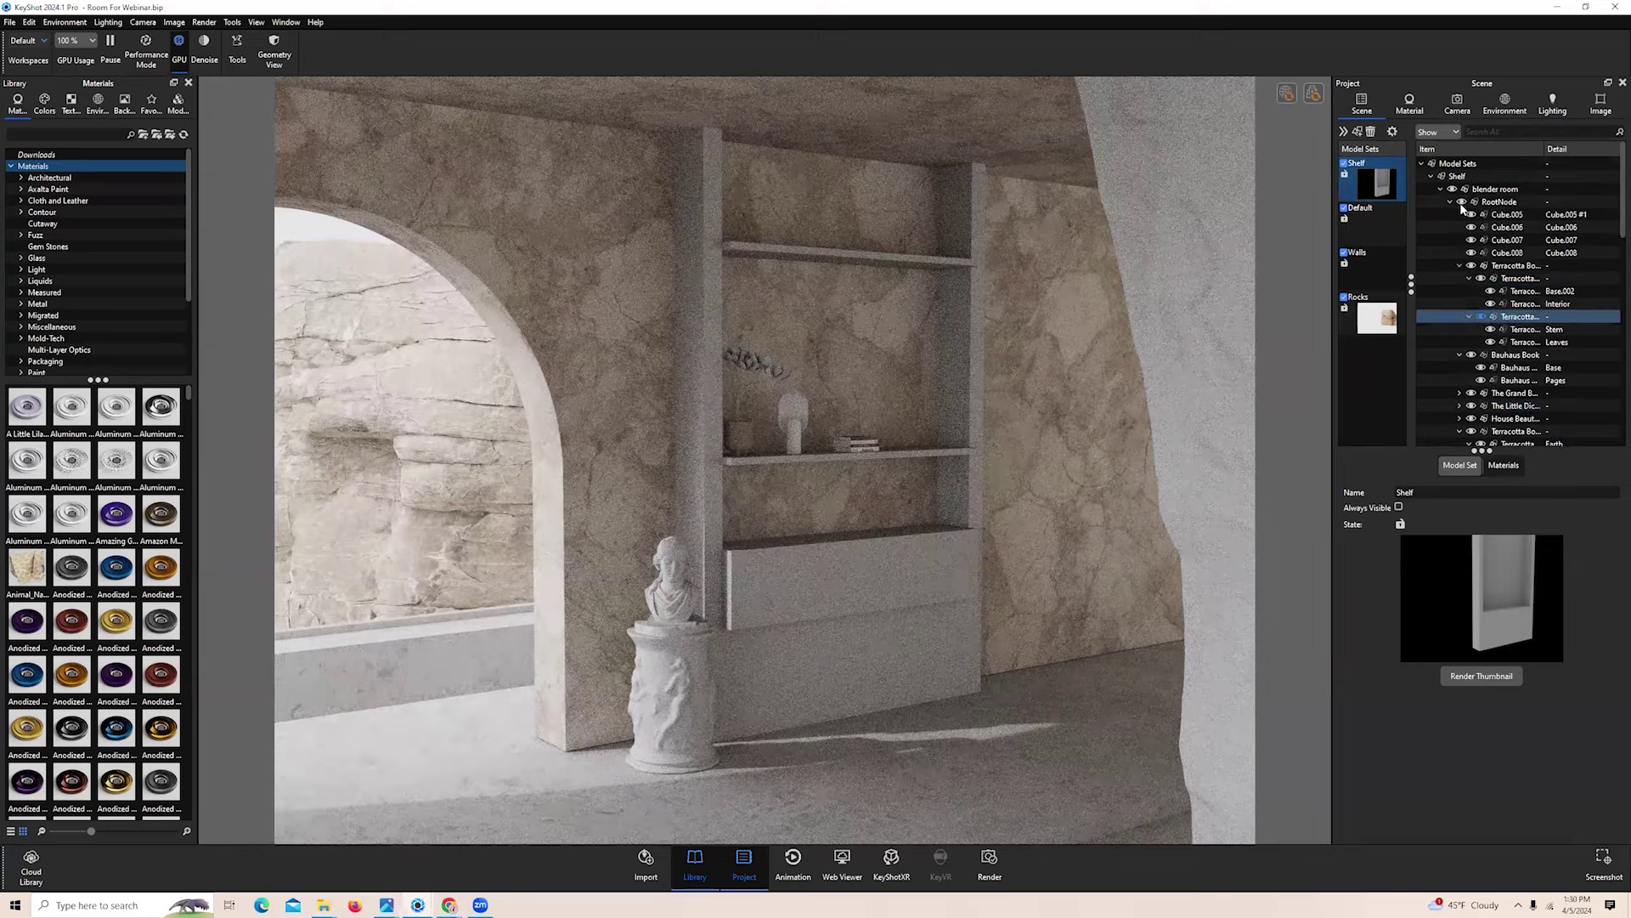
click(1462, 205)
scroll(1520, 336, down, 14)
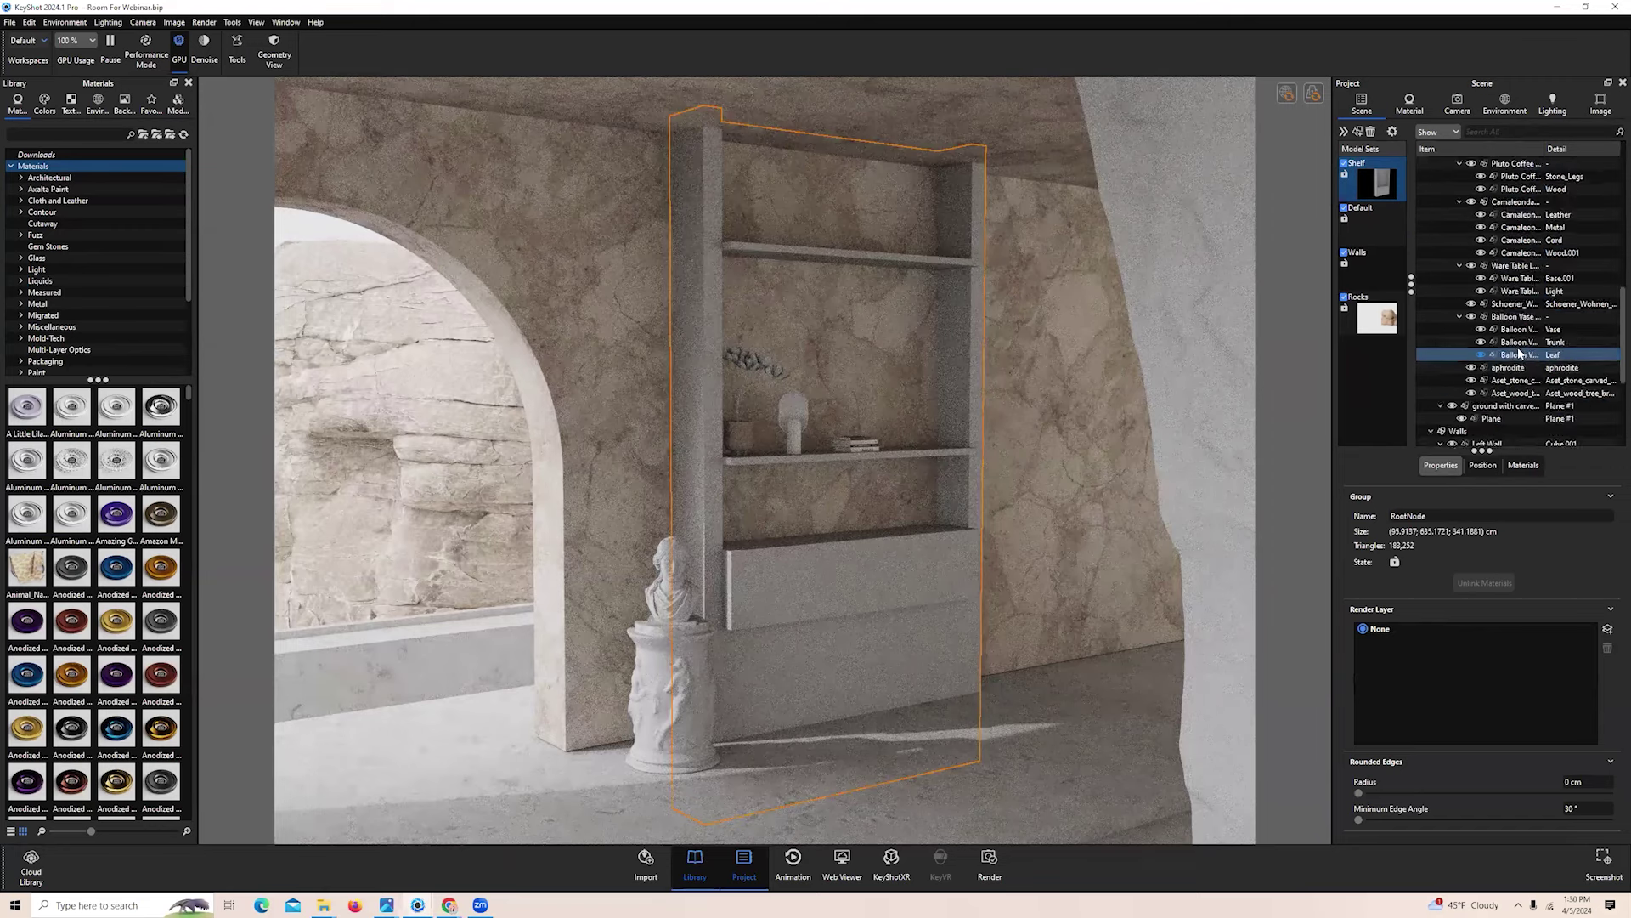
scroll(1519, 350, up, 14)
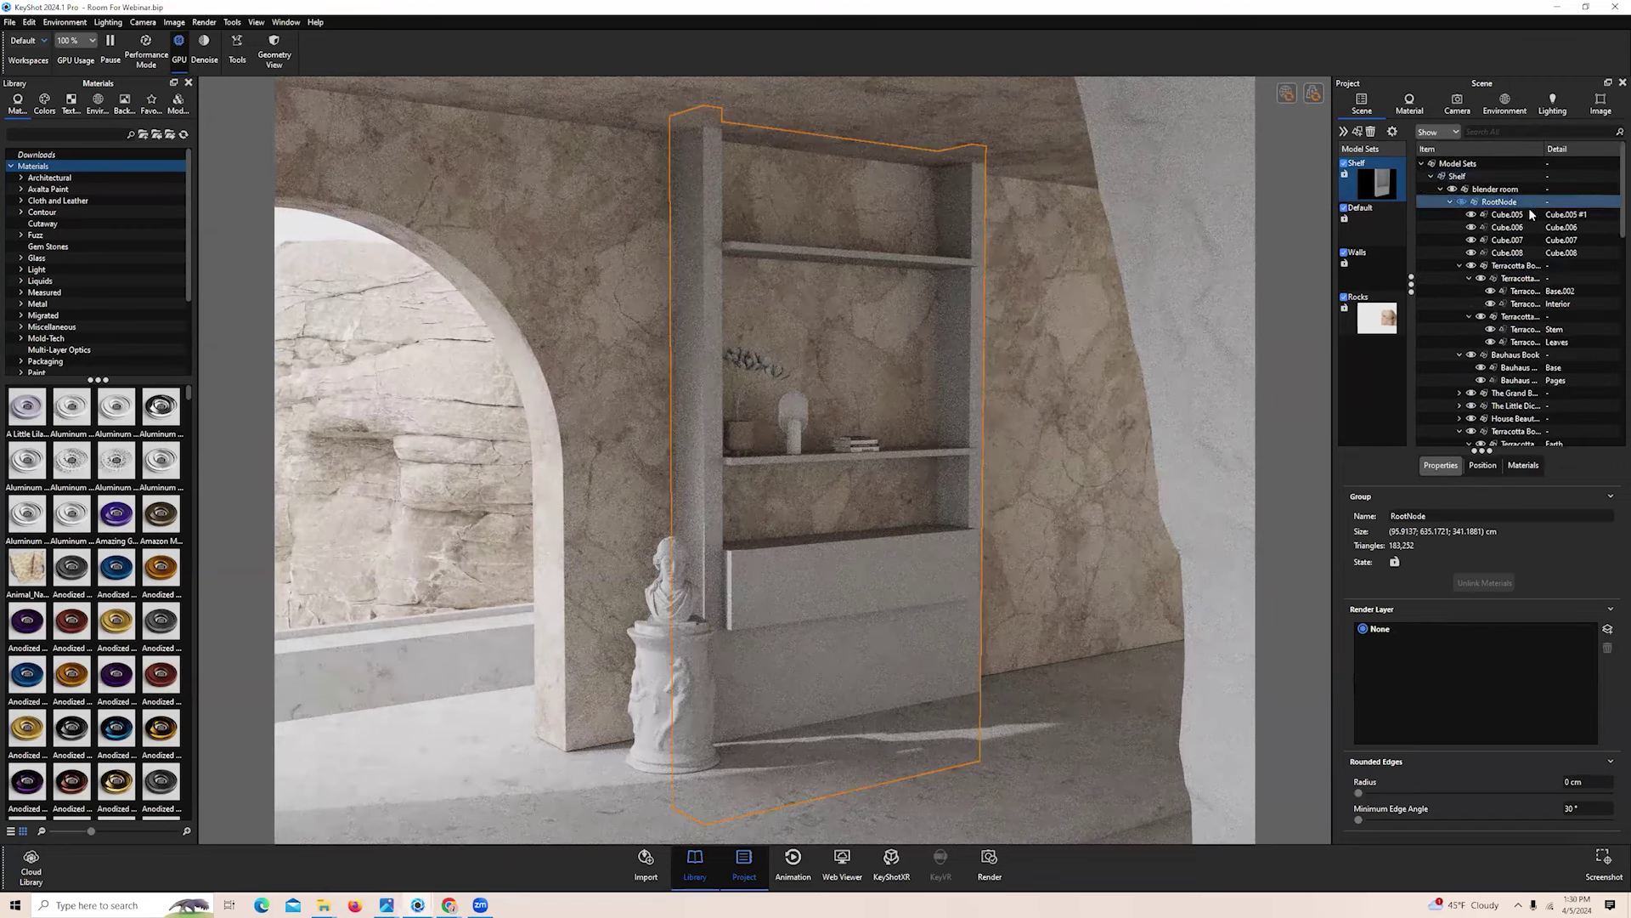
click(1368, 225)
click(1376, 177)
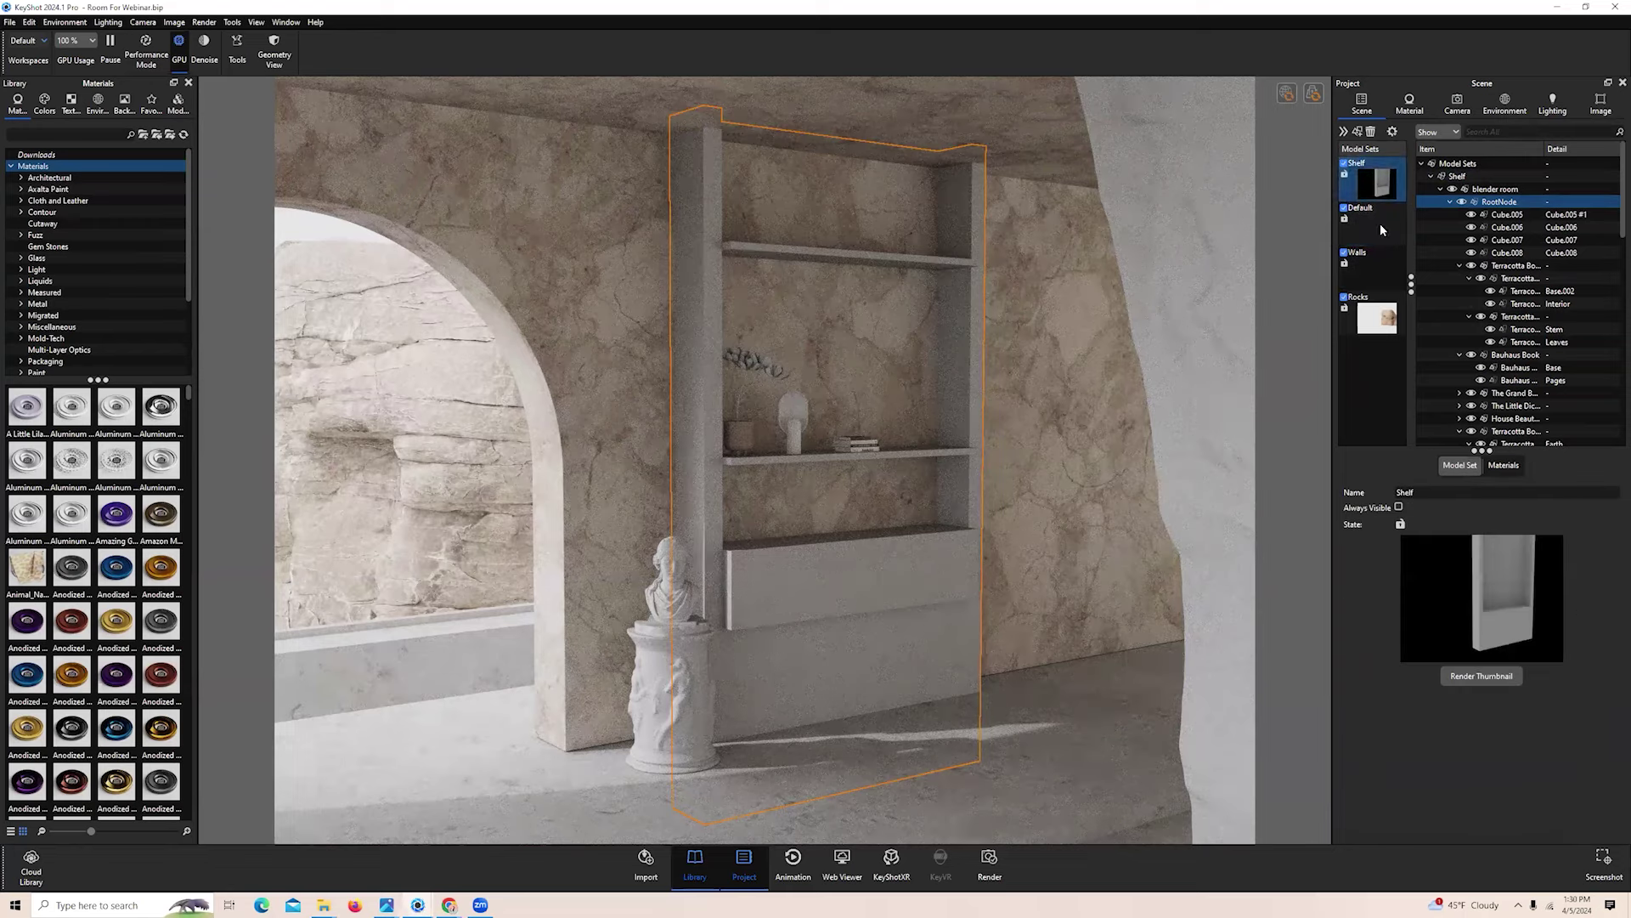
Copy the Ware Table Lamp's Base.001 and Light parts from the Default model set to the Shelf model set
click(1344, 164)
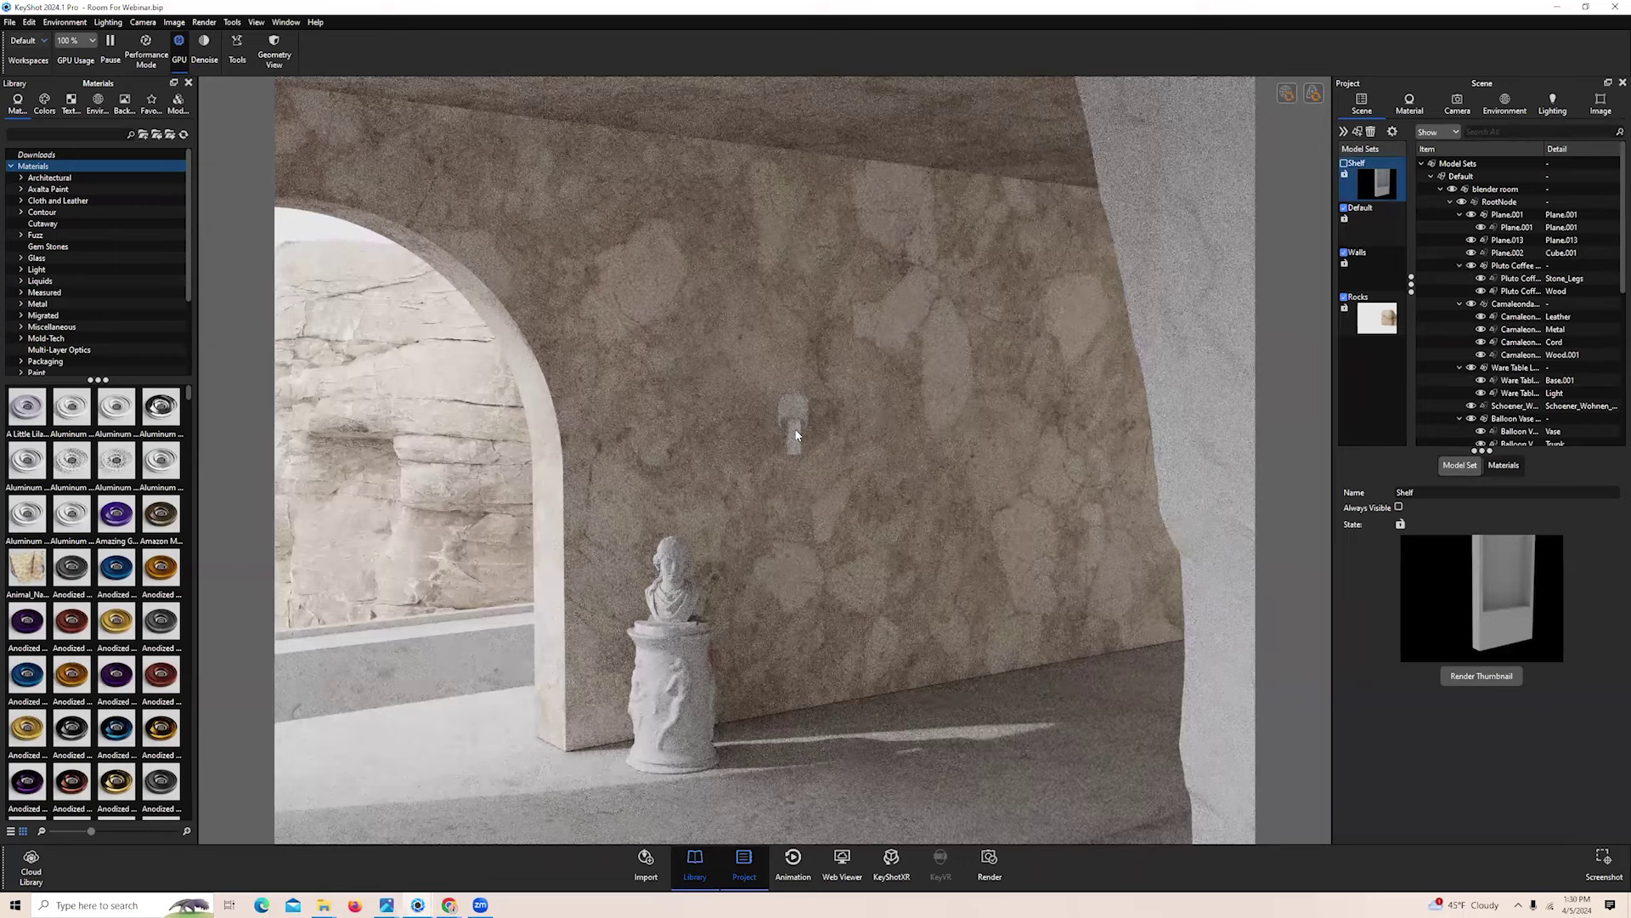
click(796, 434)
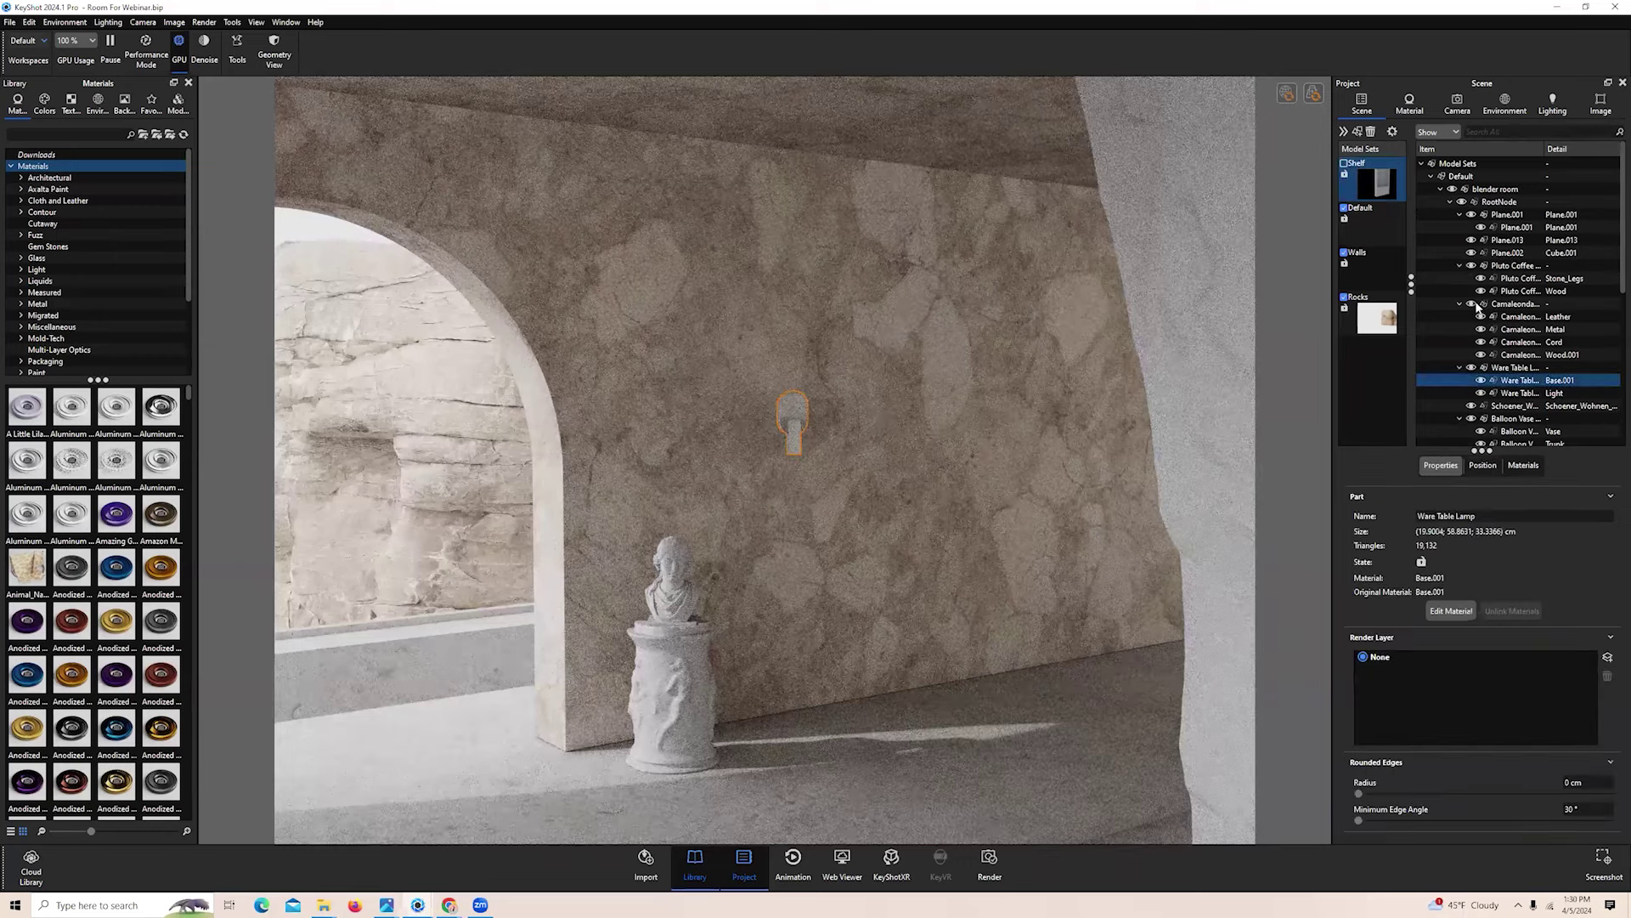
click(1343, 164)
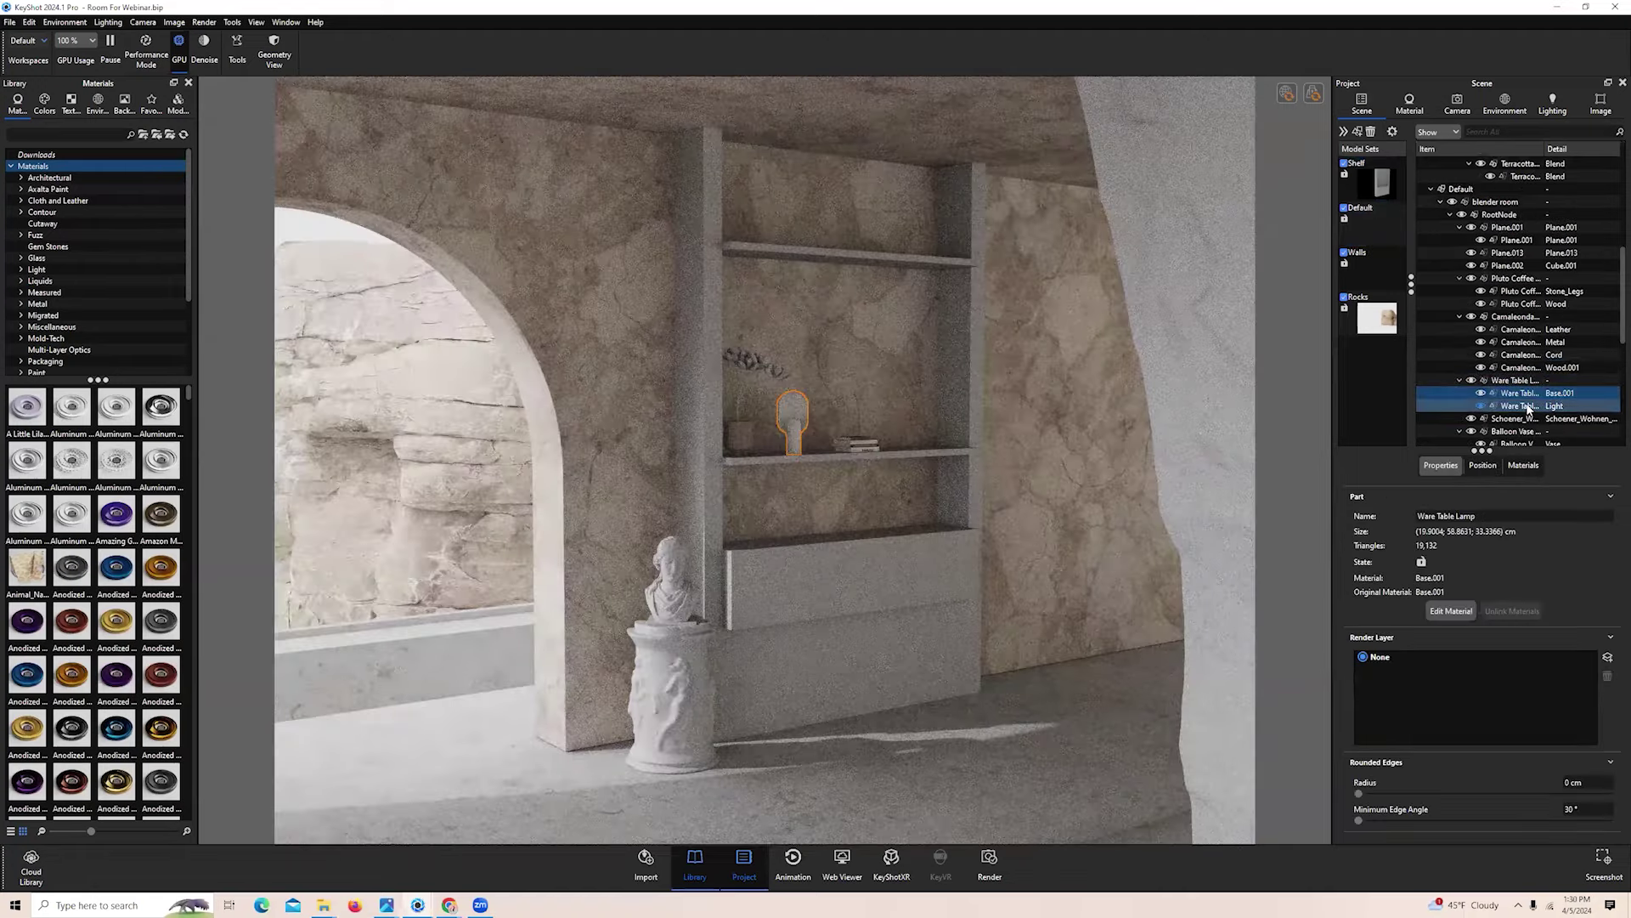
ctrl+click(1527, 406)
right_click(1527, 394)
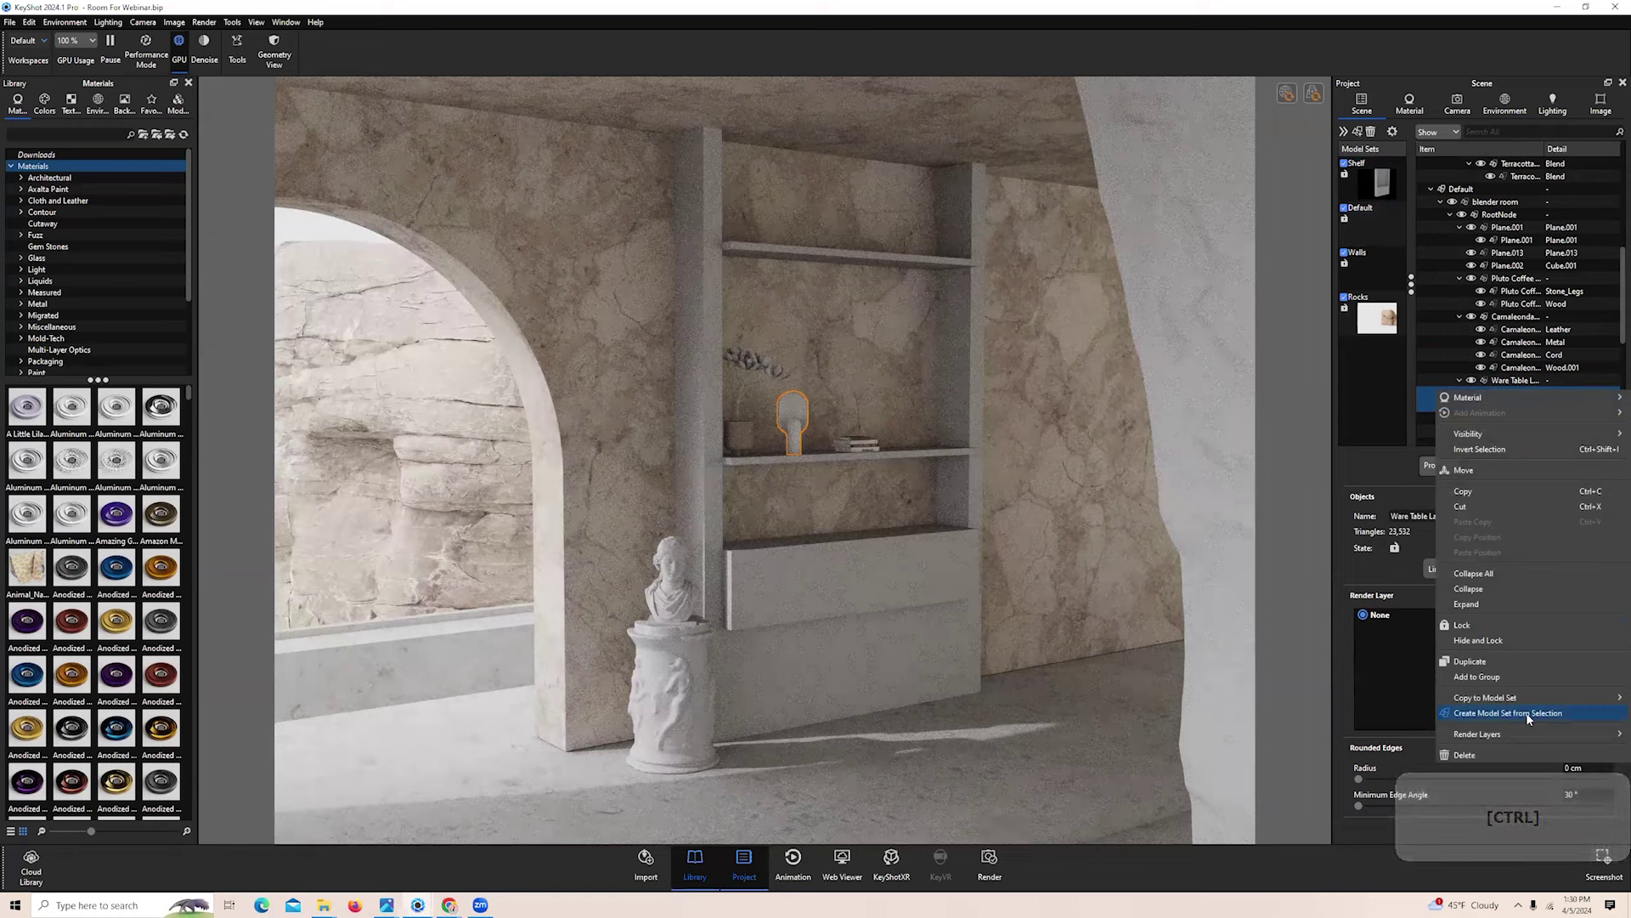
mouse_move(1494, 704)
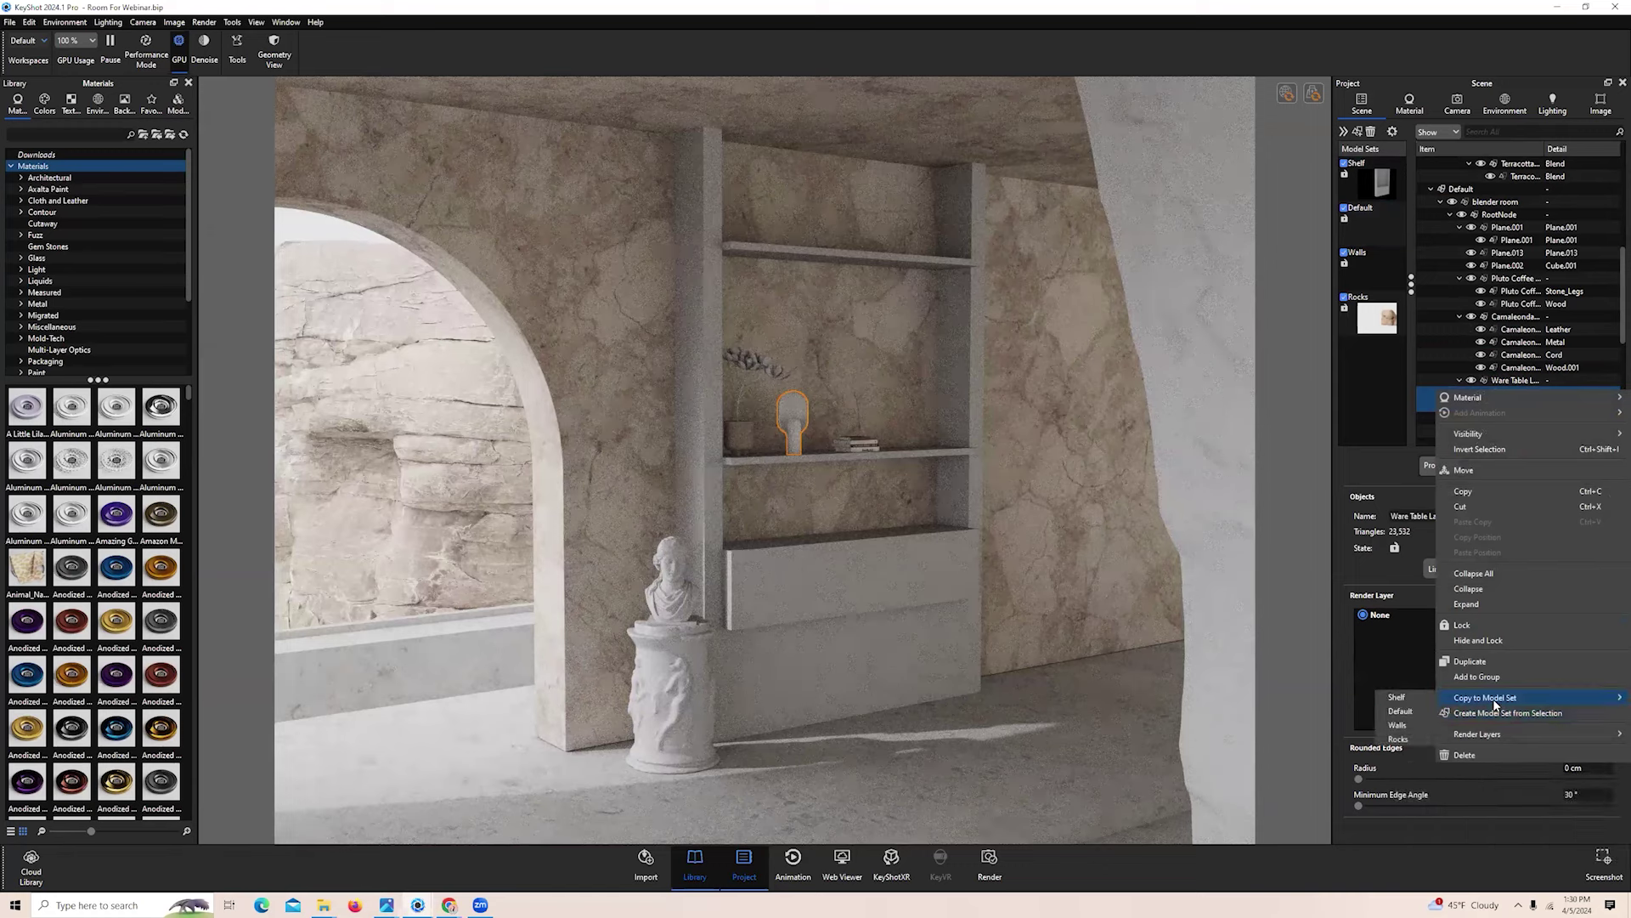
click(1400, 699)
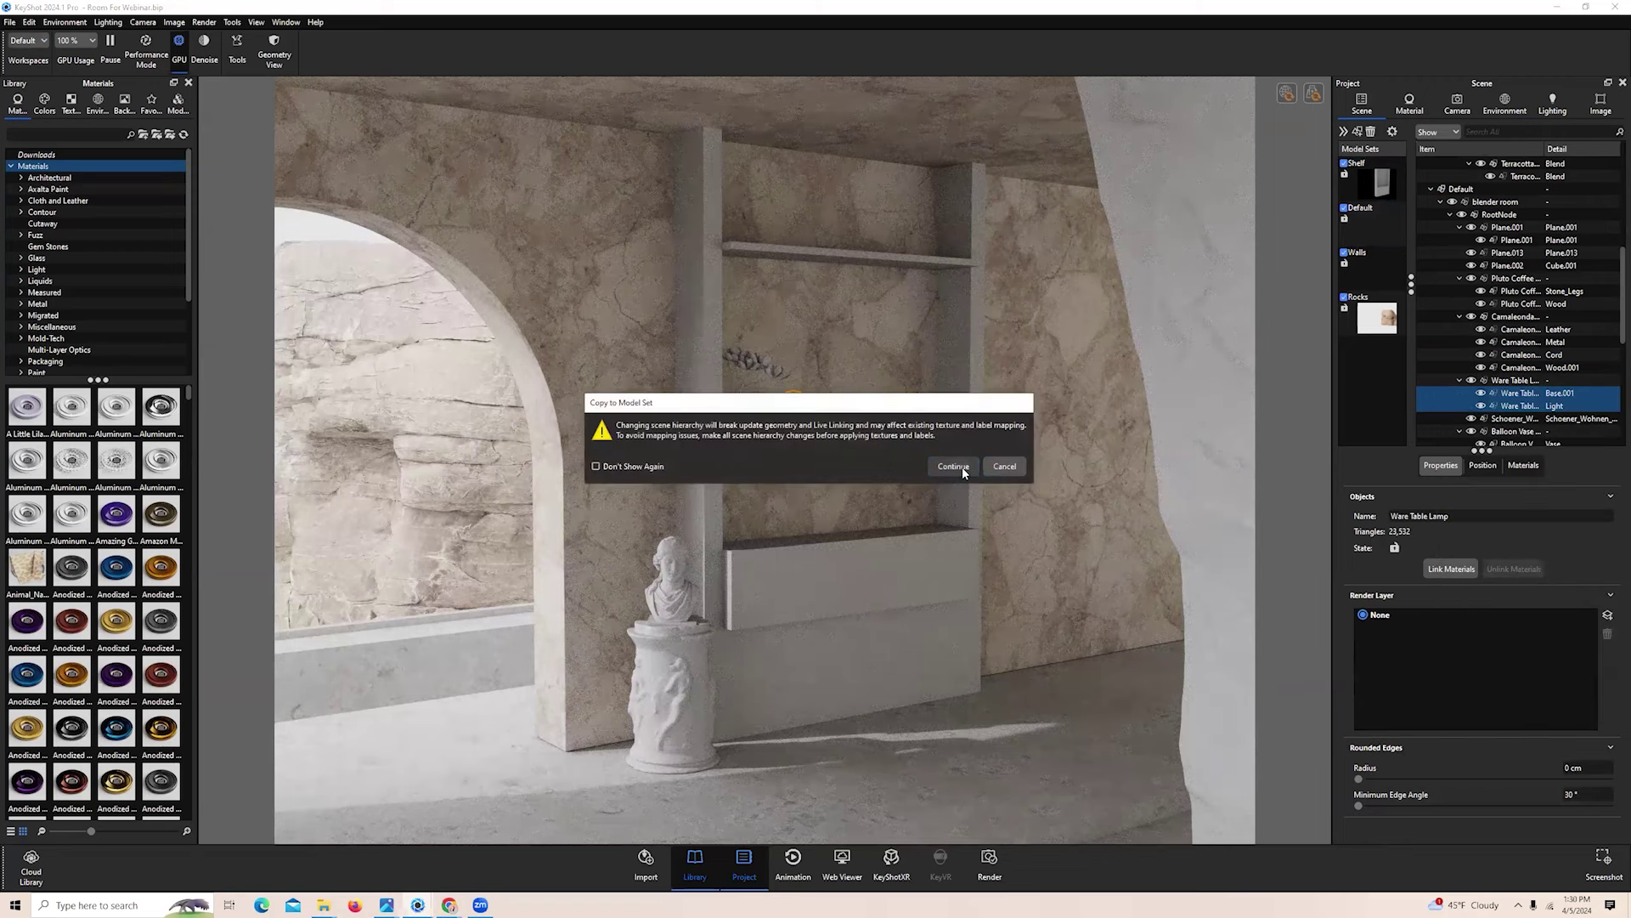
click(953, 467)
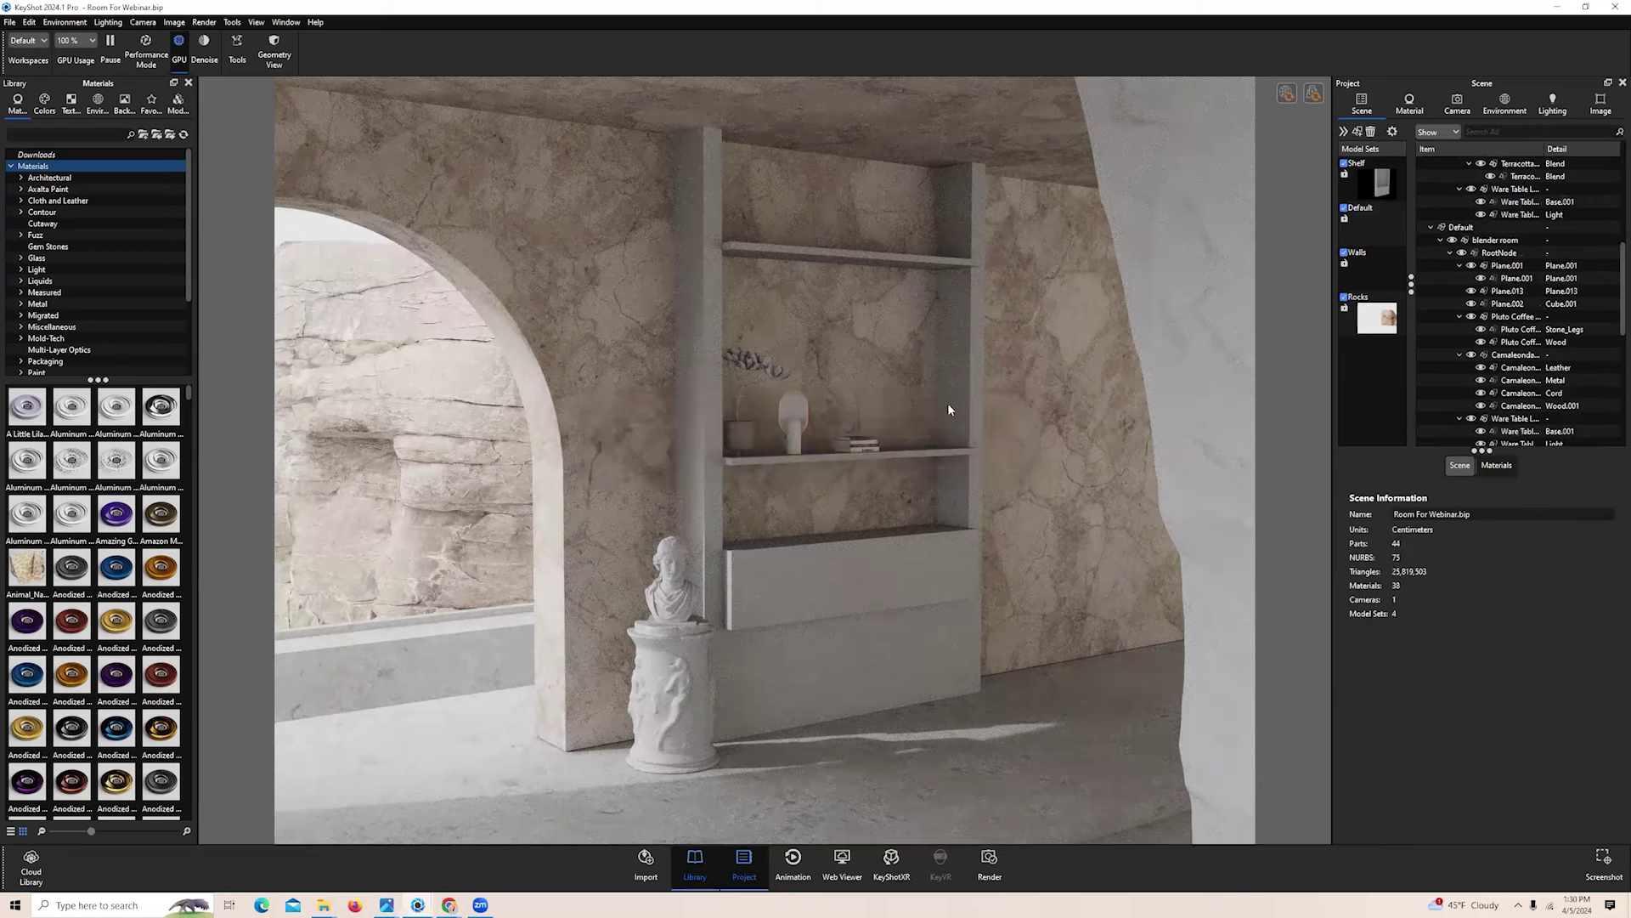
Delete the original lamp's Base.001 part from the Default model set with the Shelf set hidden, and show the Shelf set again
click(1345, 164)
scroll(801, 457, up, 3)
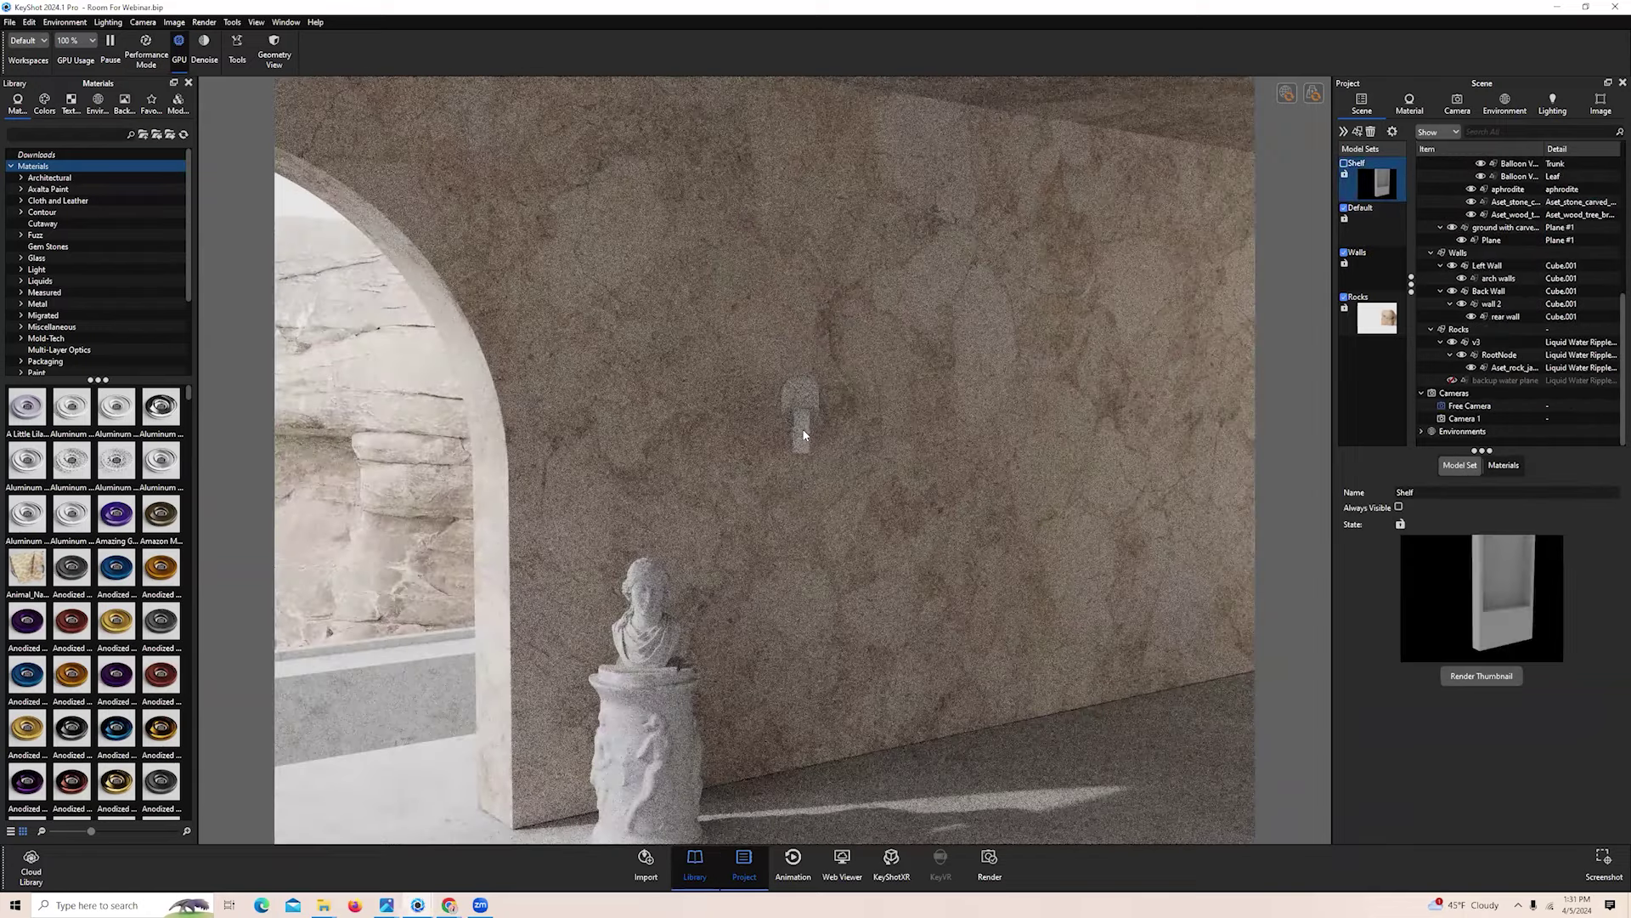
click(804, 439)
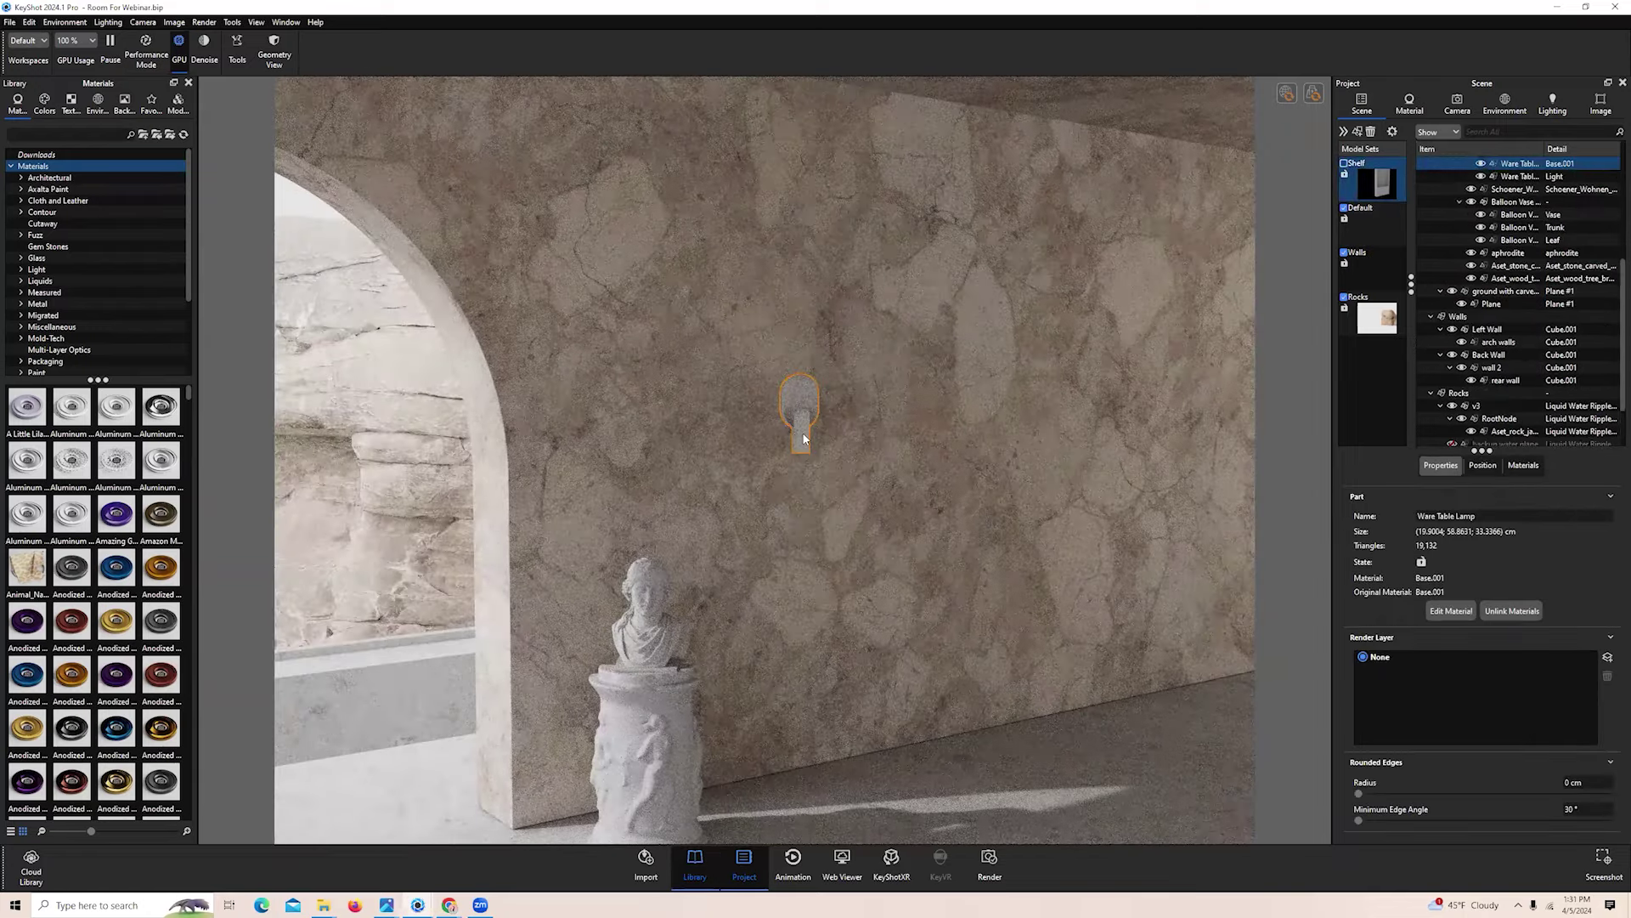
scroll(1475, 318, up, 4)
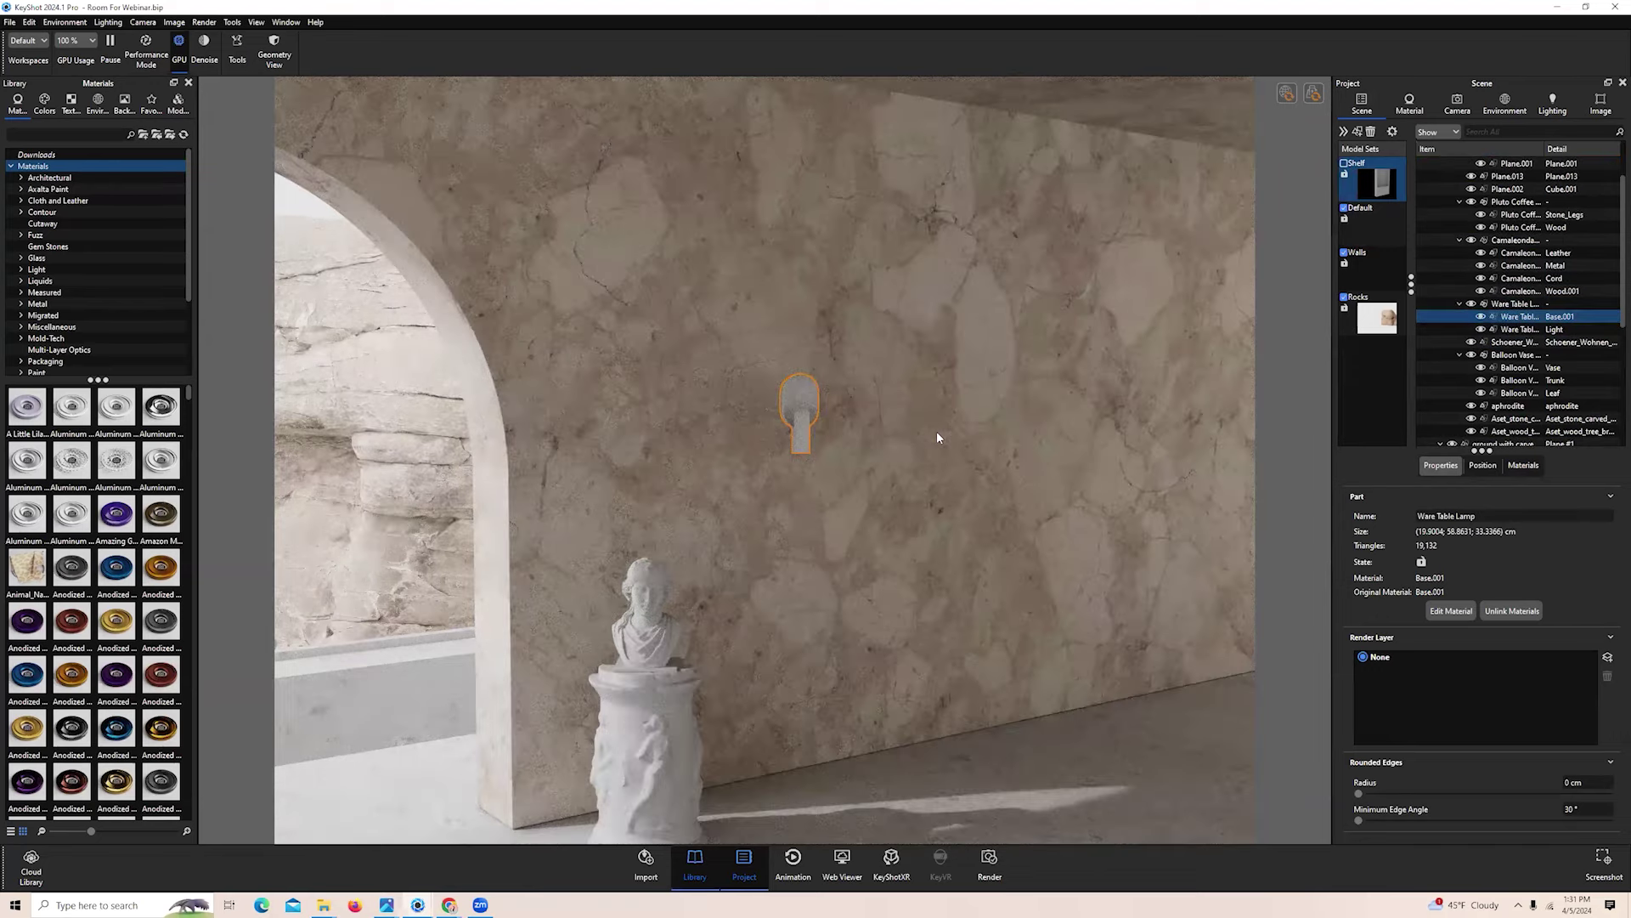
key(Delete)
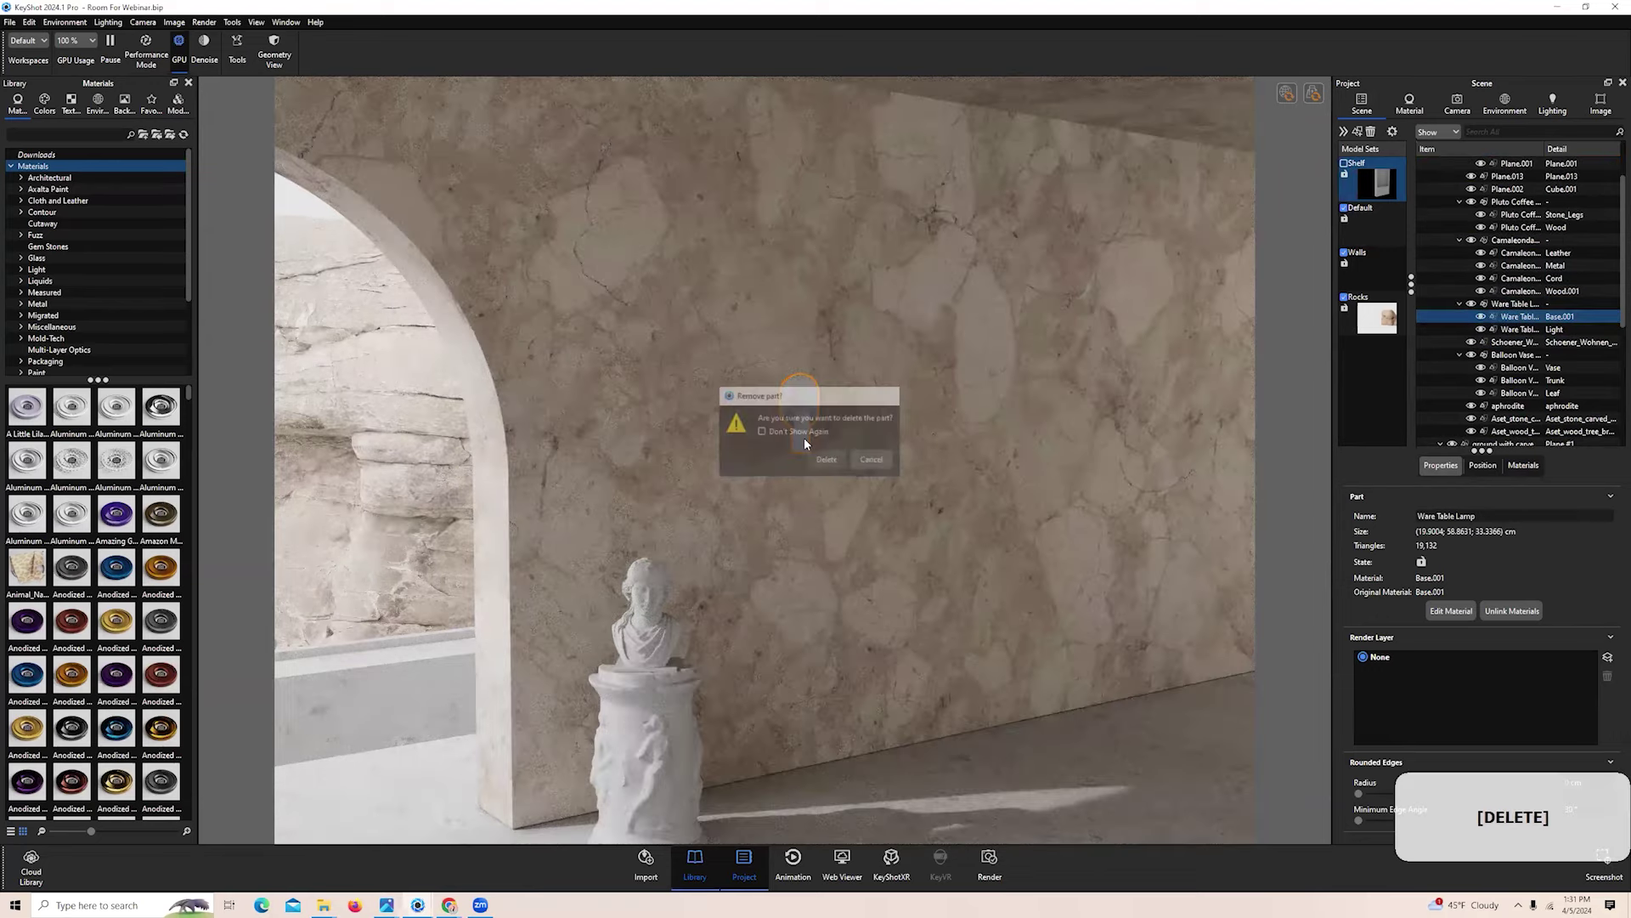
click(825, 460)
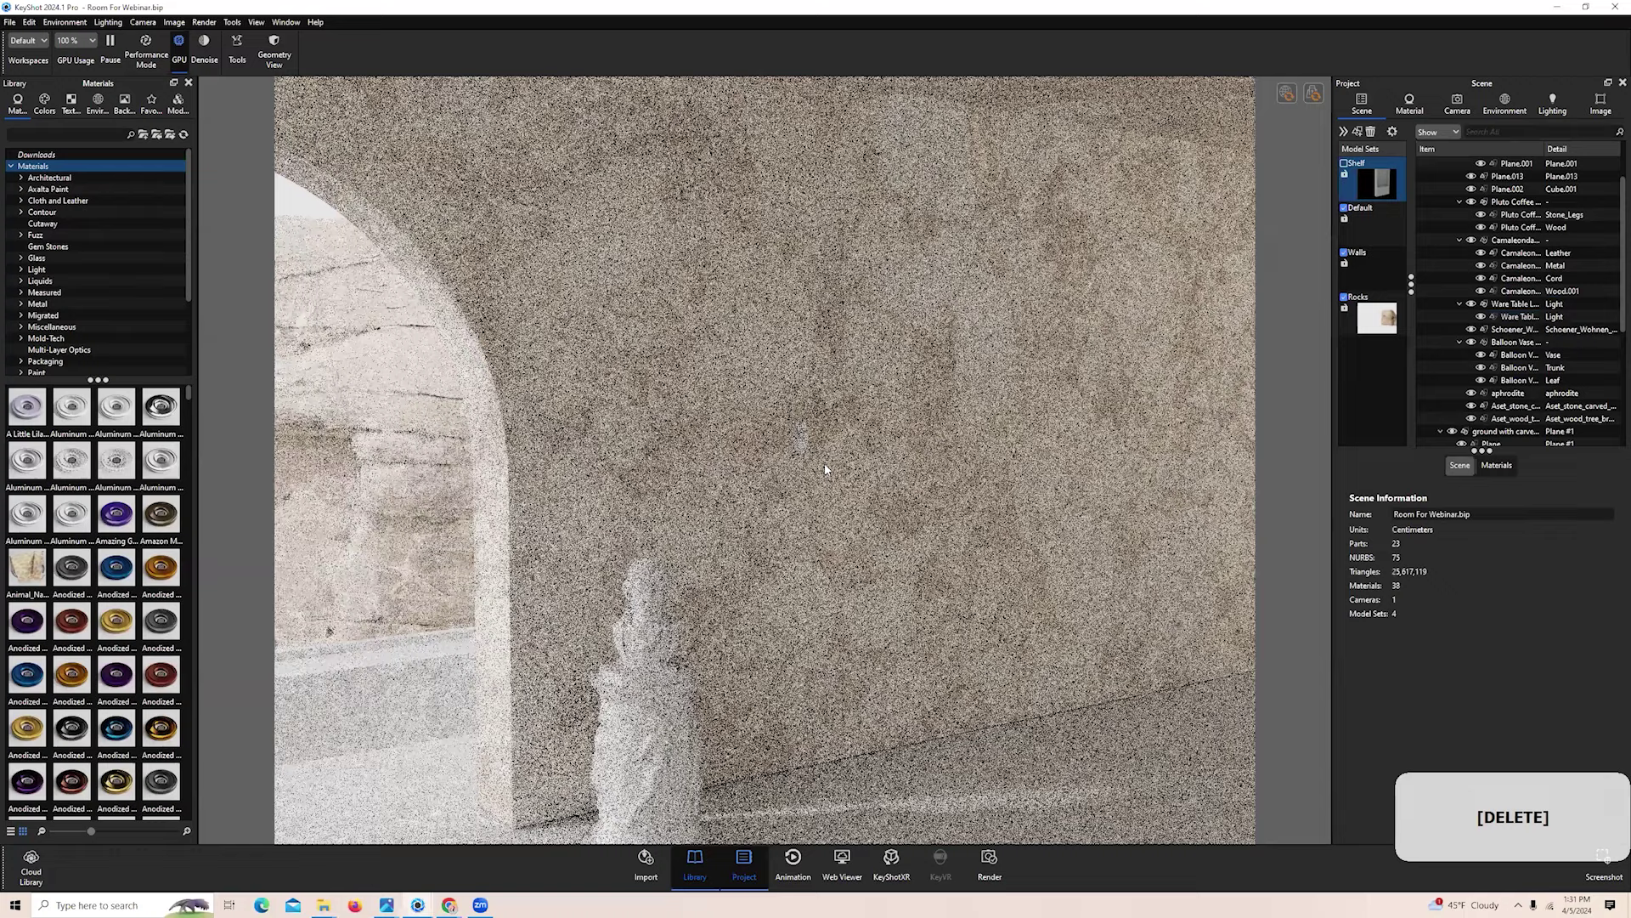
click(1345, 167)
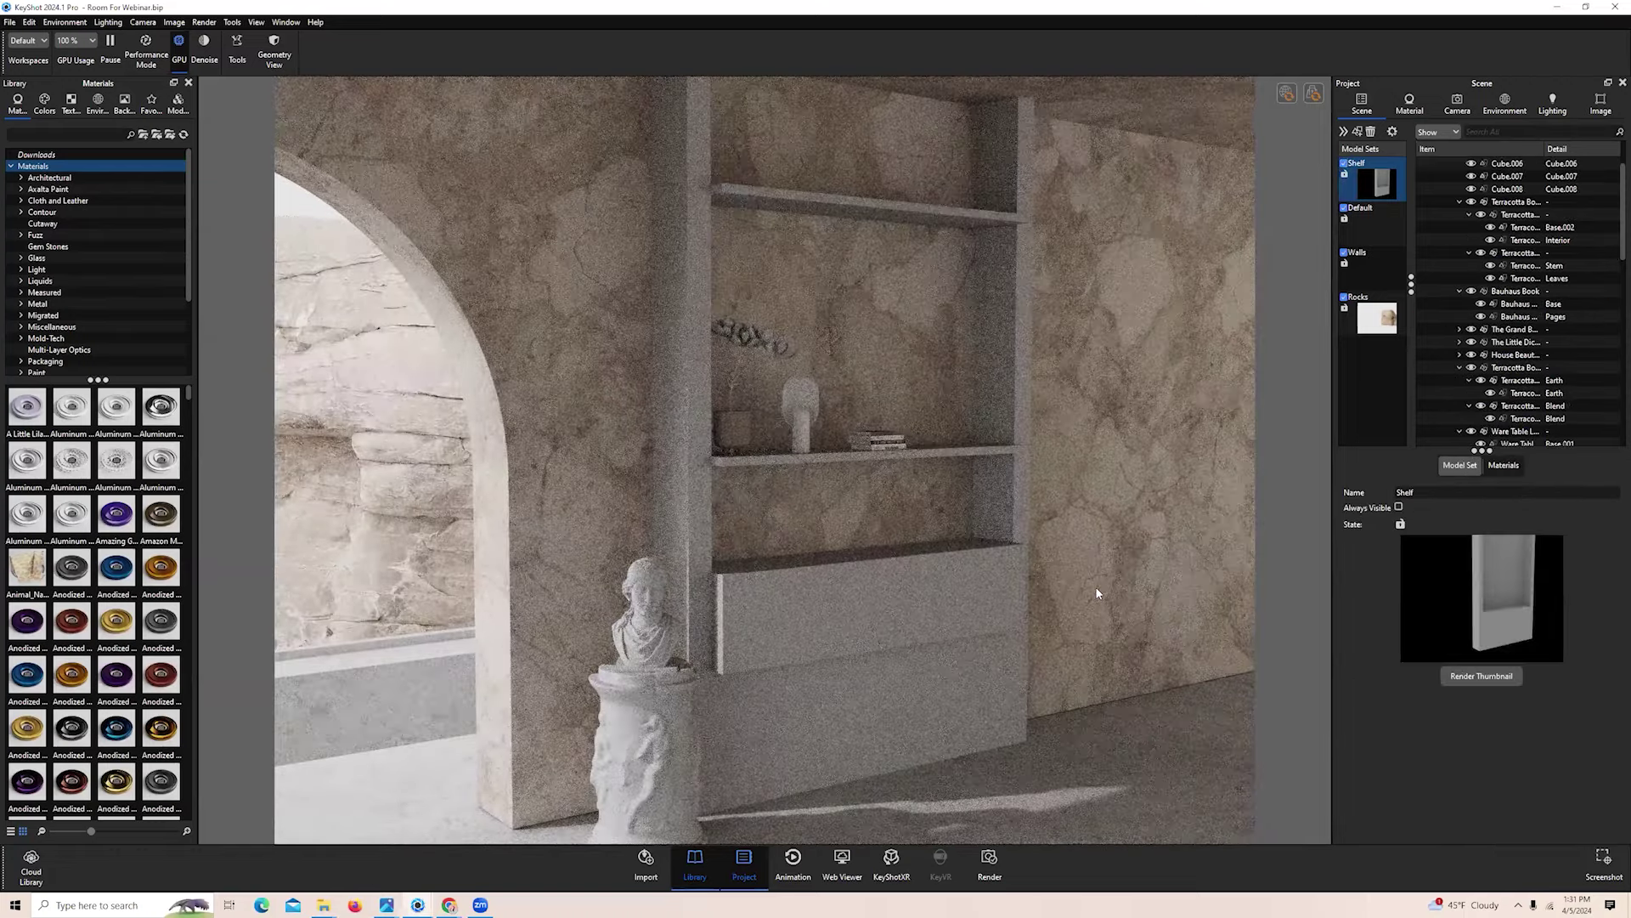
Return the view to the wide front shot of the whole lounge with the sofa, coffee table and tiled floor
scroll(1097, 593, down, 3)
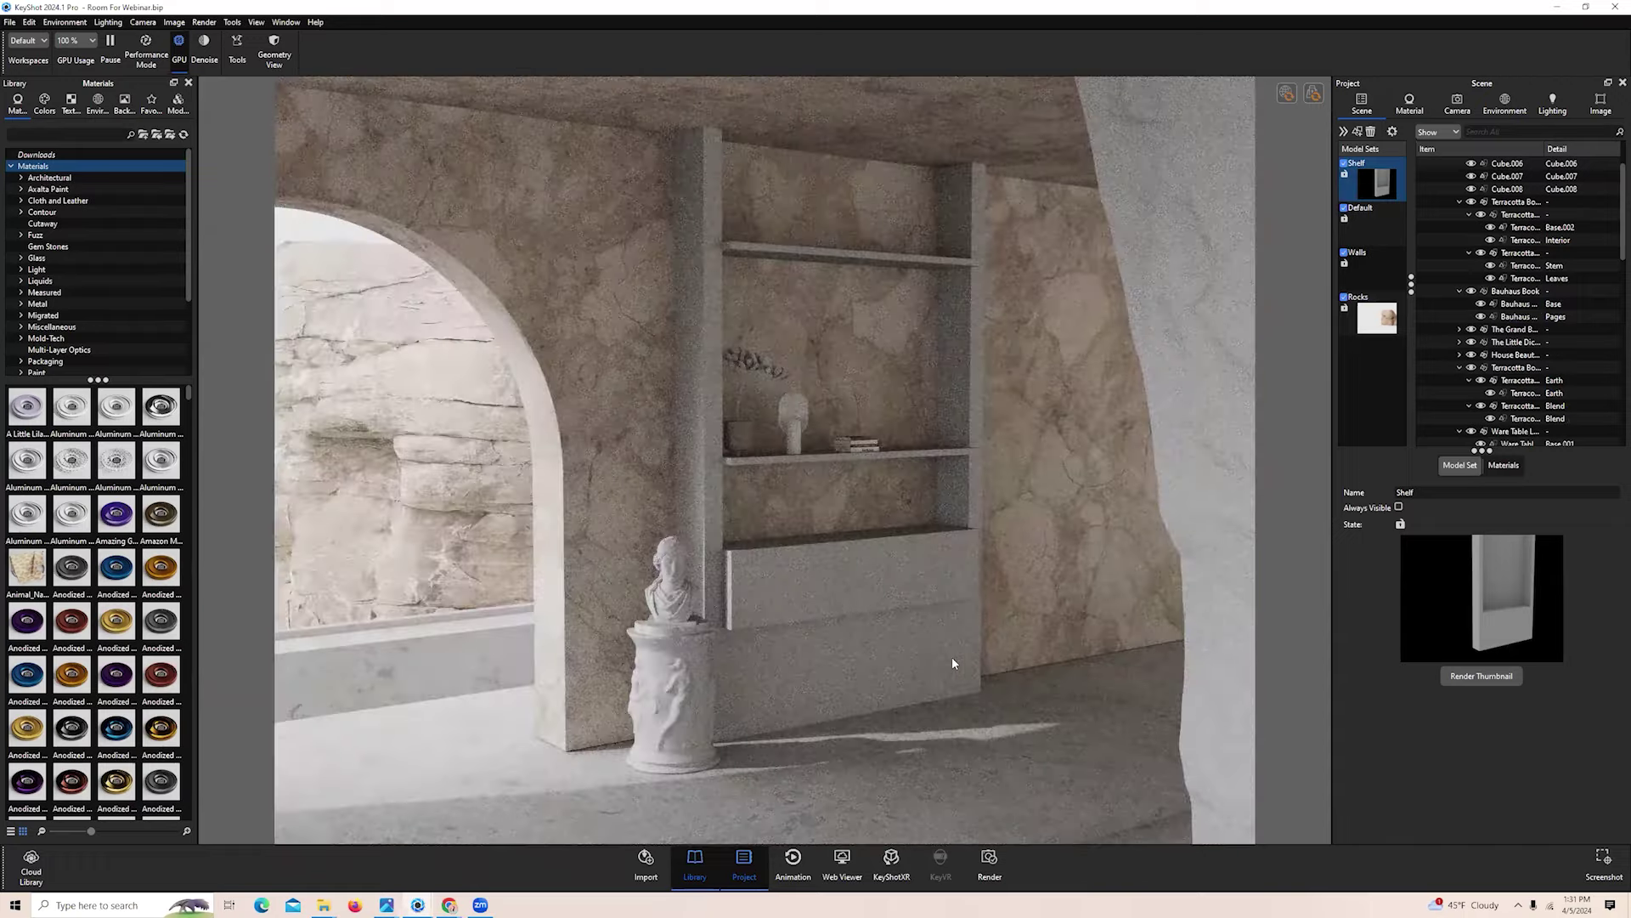
scroll(953, 658, down, 5)
drag(967, 622, 766, 625)
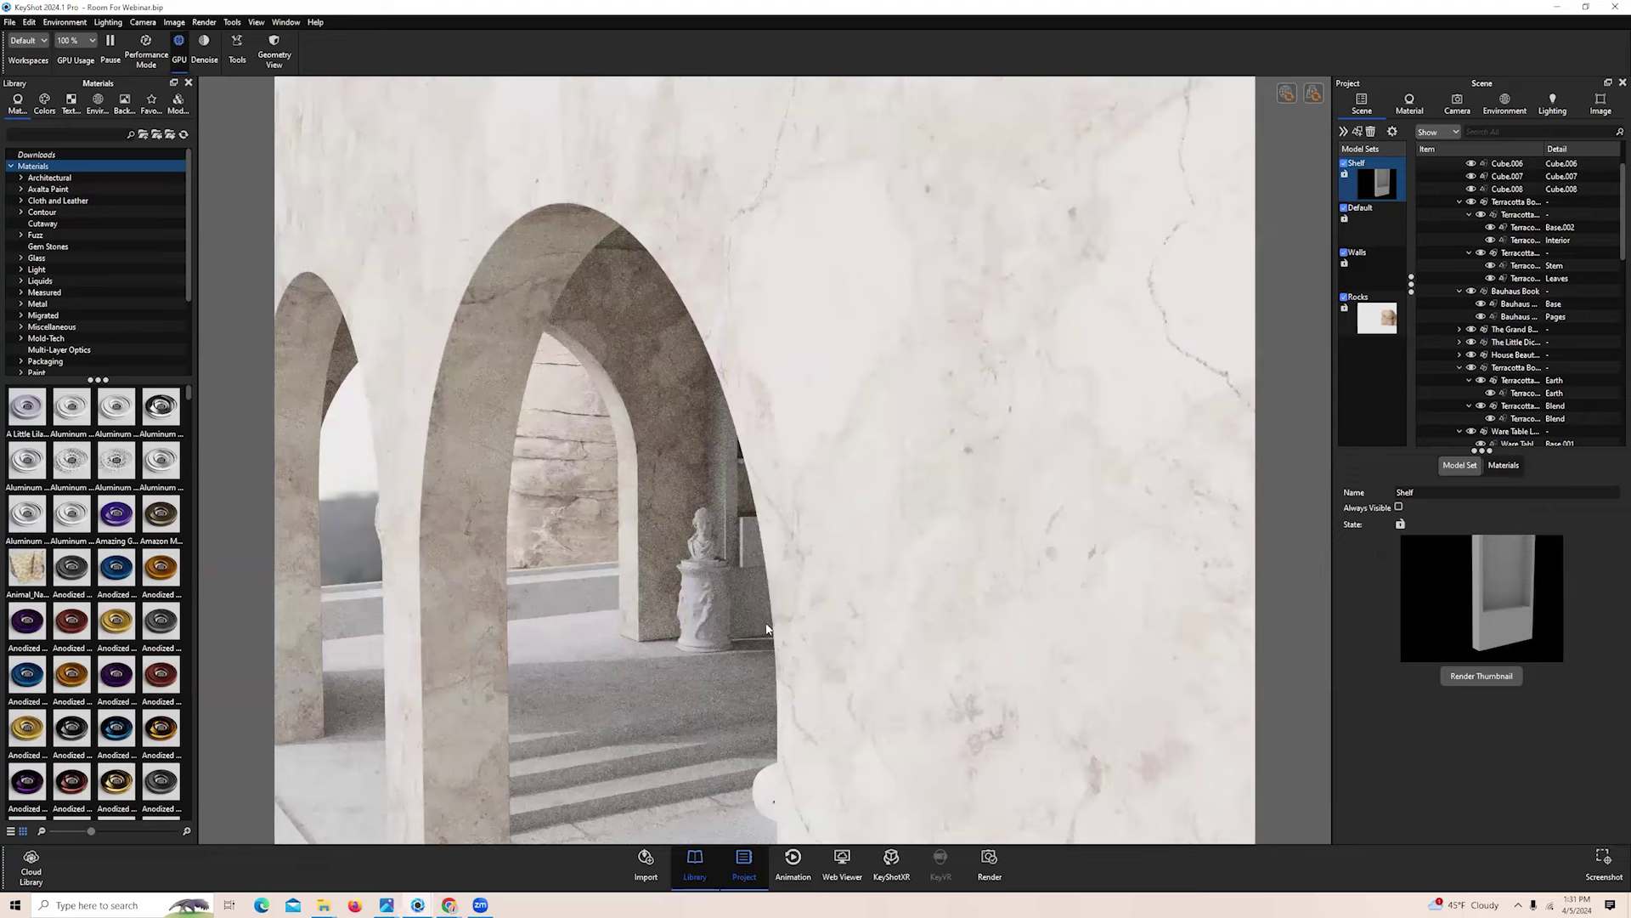
drag(1109, 430, 1188, 391)
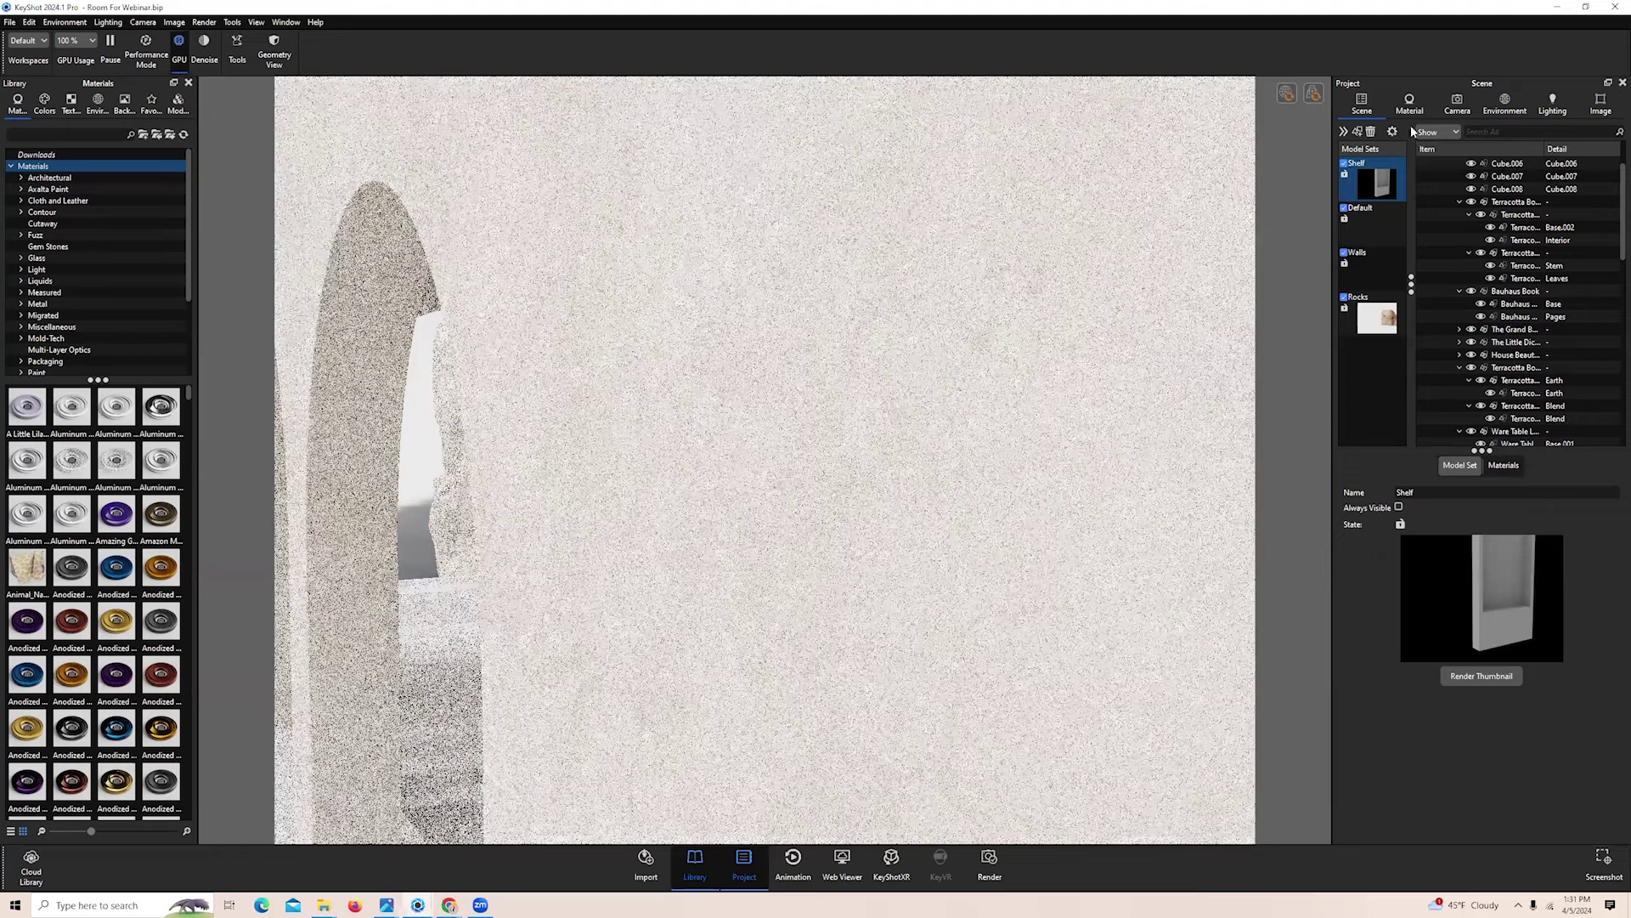
key(ctrl+z)
key(ctrl+z)
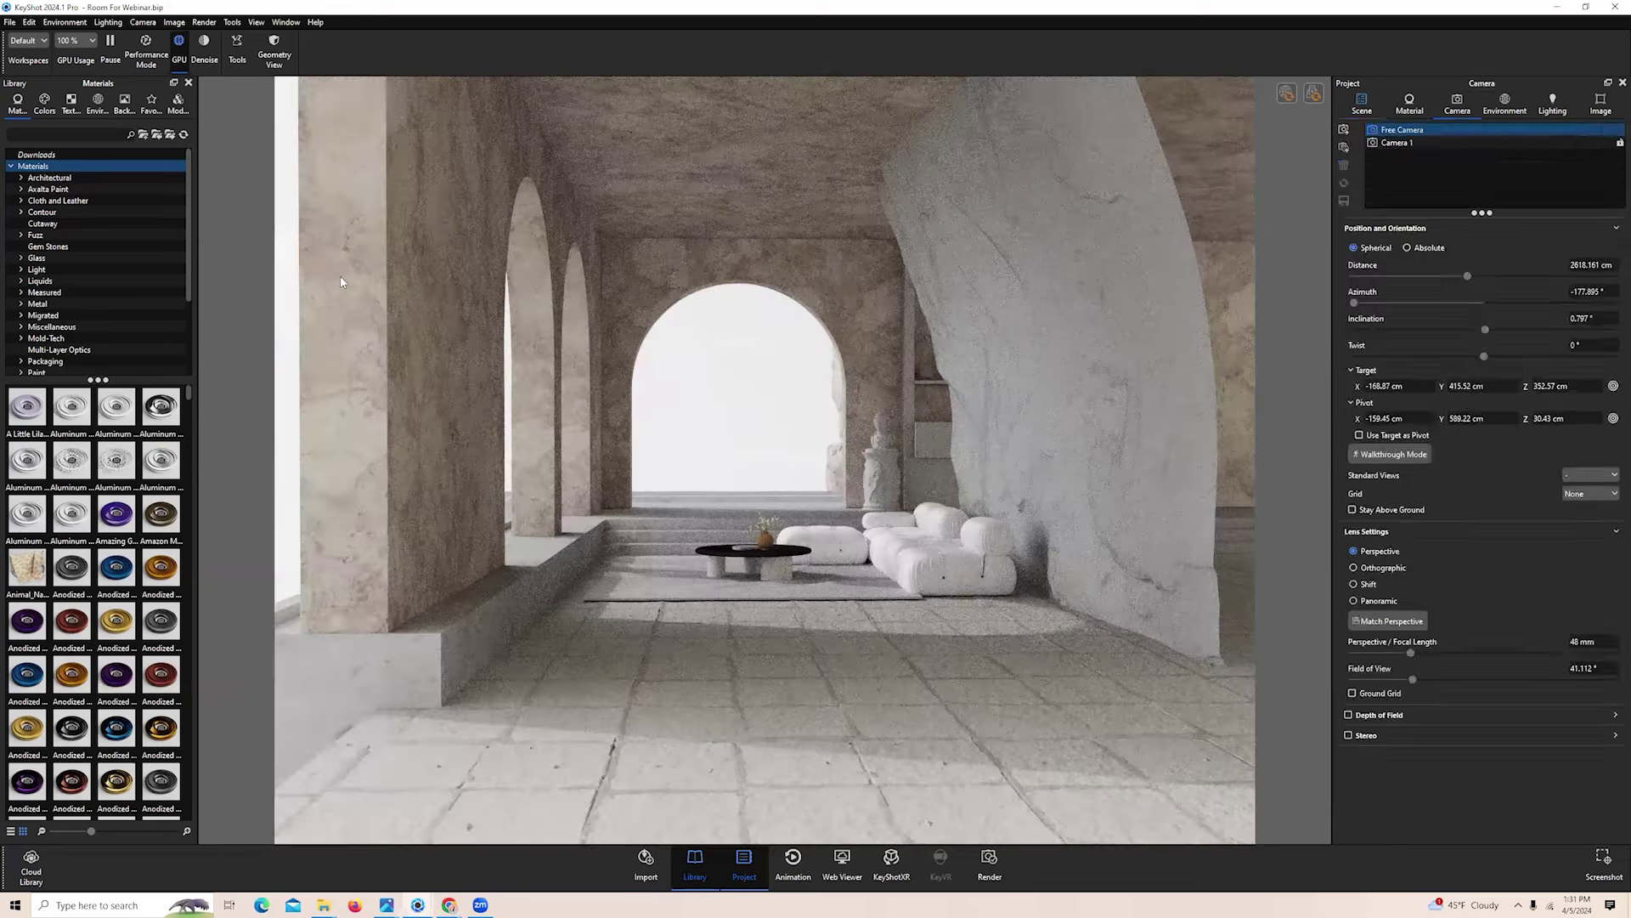
Add a Plane to the scene and move it out of the room to the area beside the large rock, at about X -1335
click(29, 22)
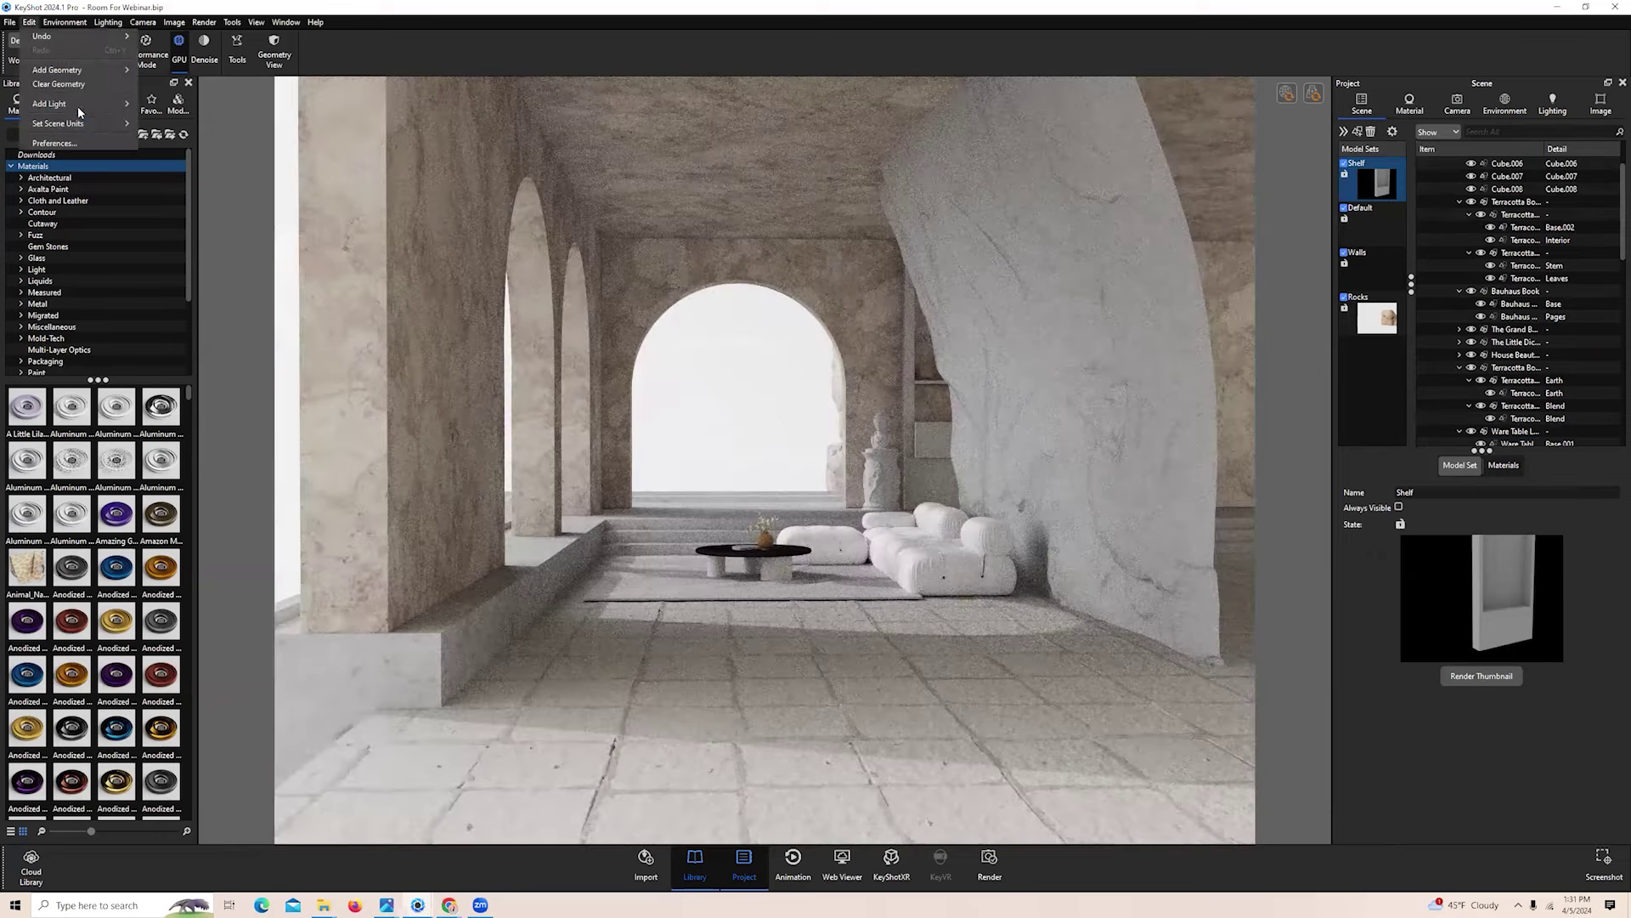
mouse_move(85, 74)
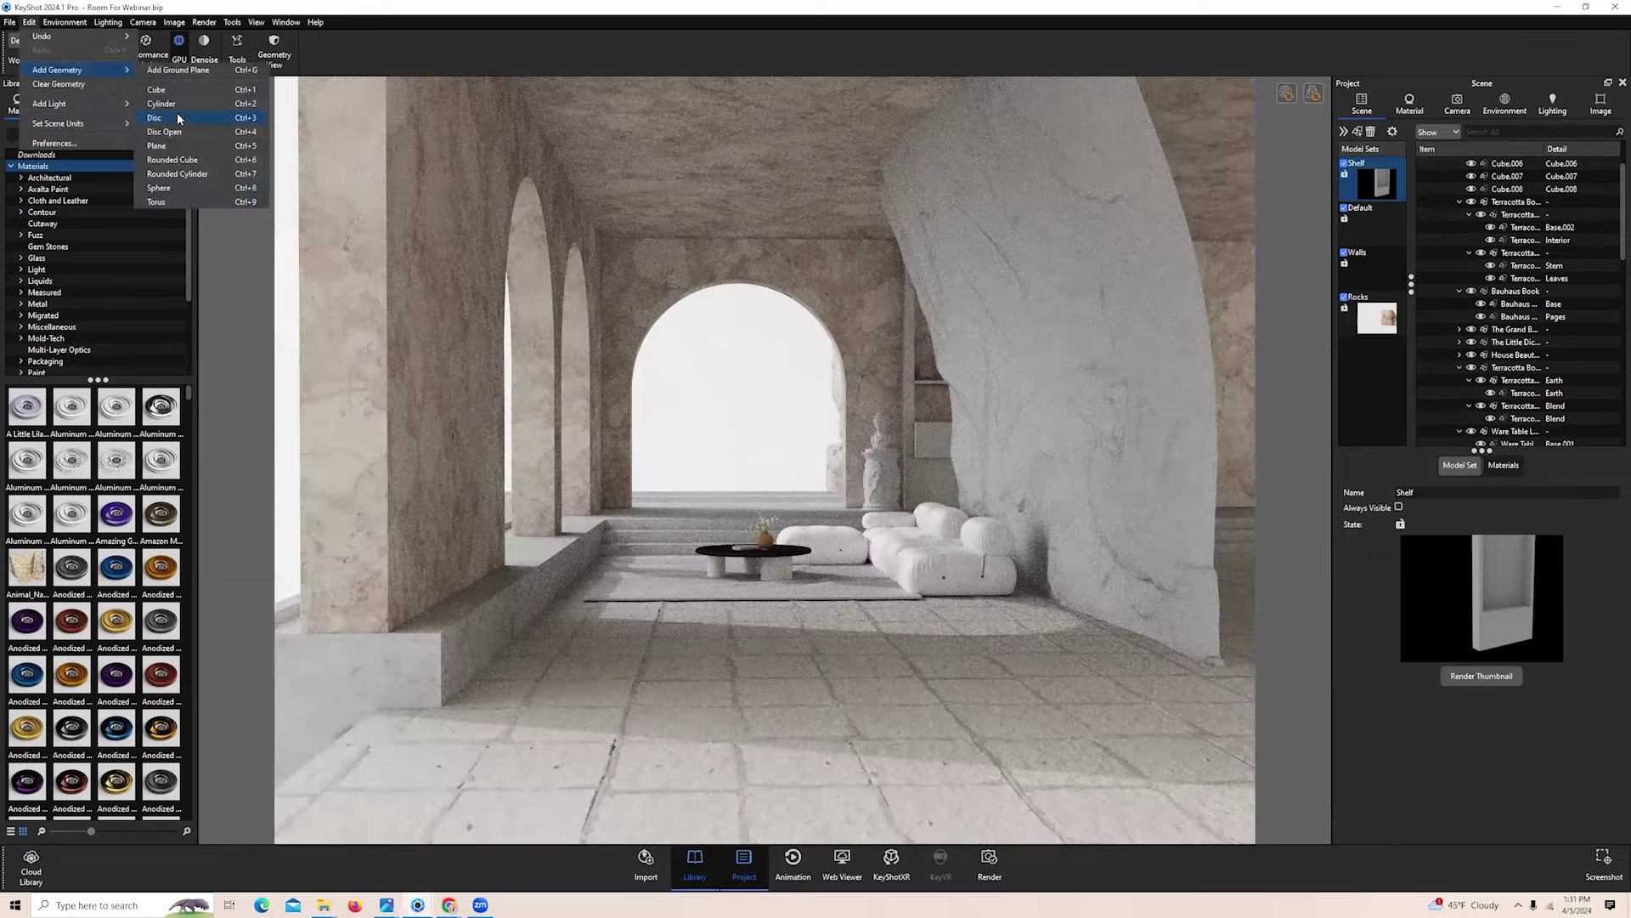
click(175, 145)
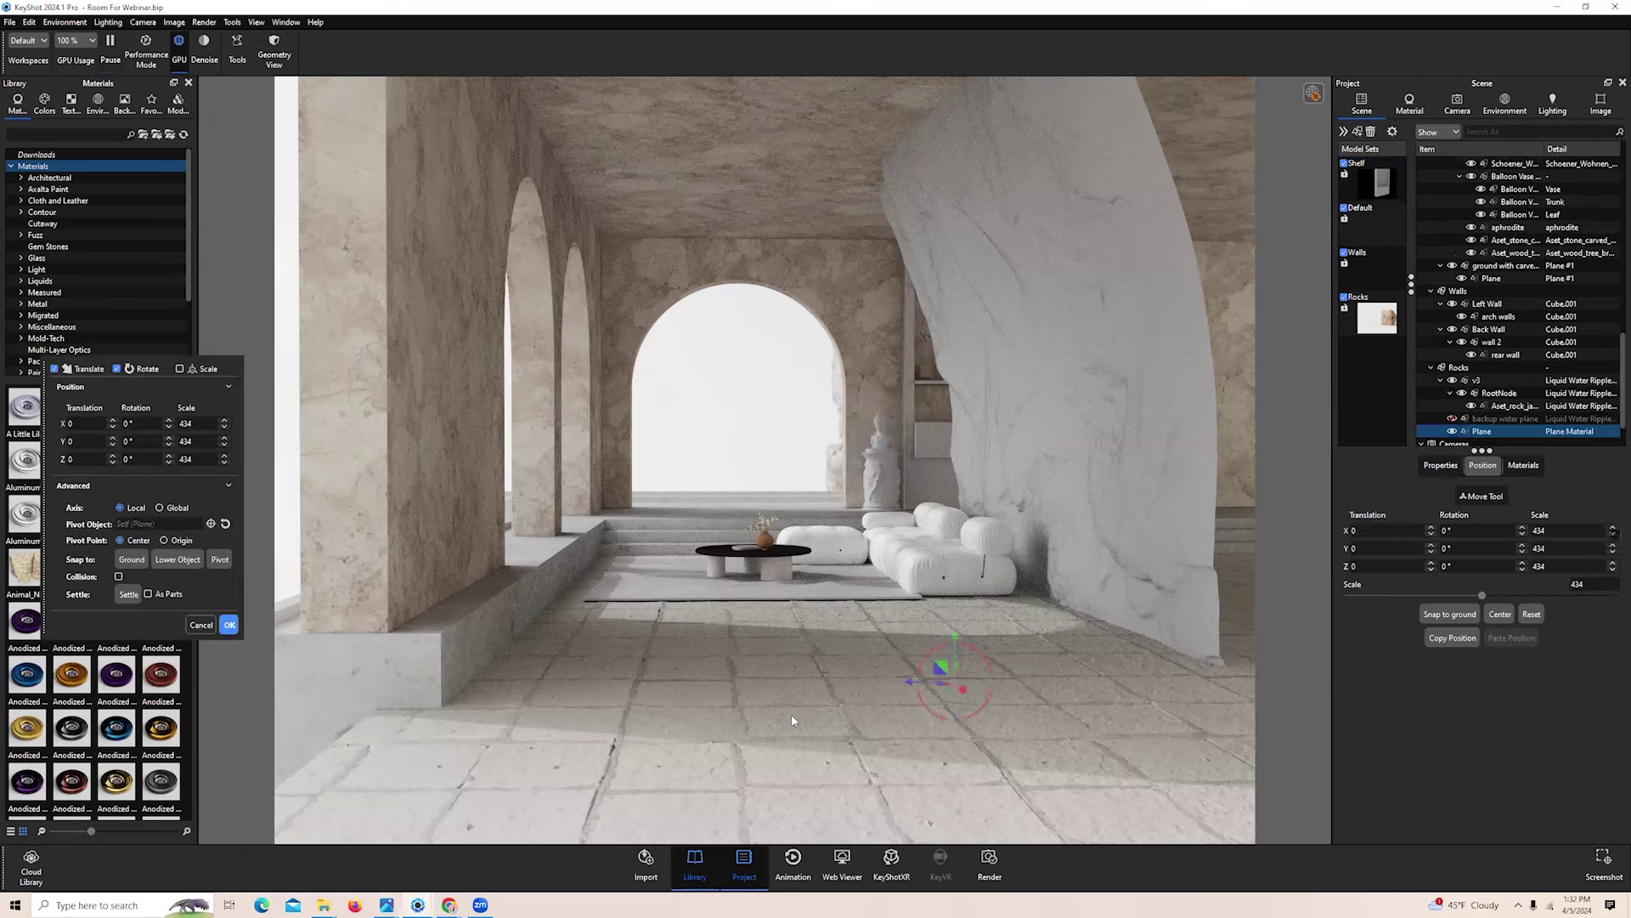
scroll(999, 523, down, 5)
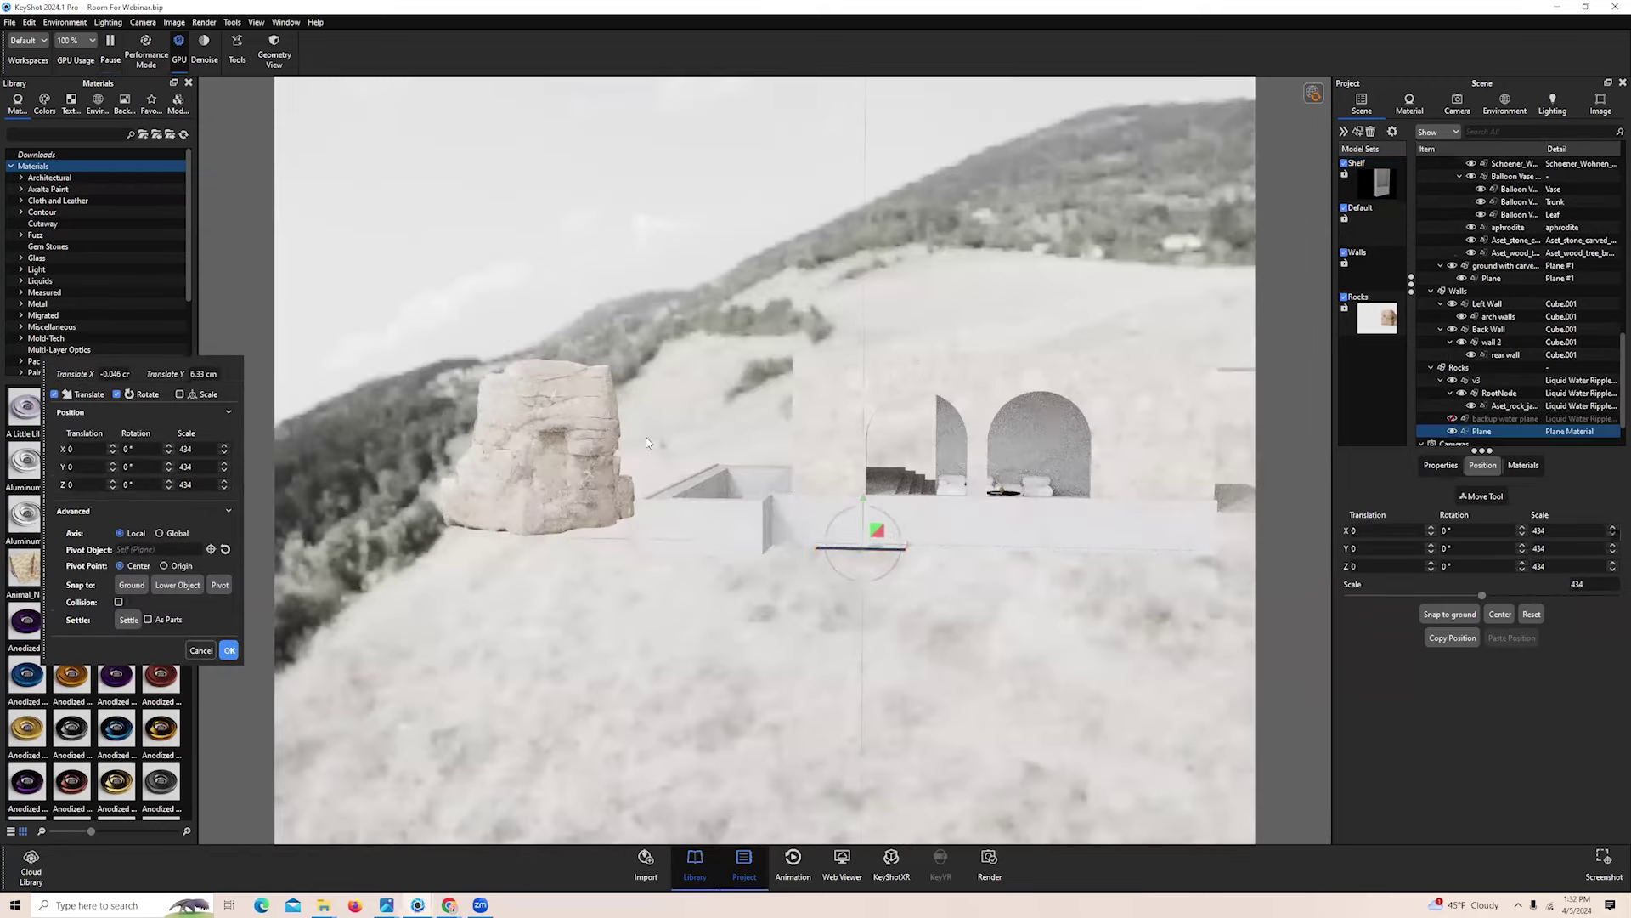
drag(878, 539, 616, 597)
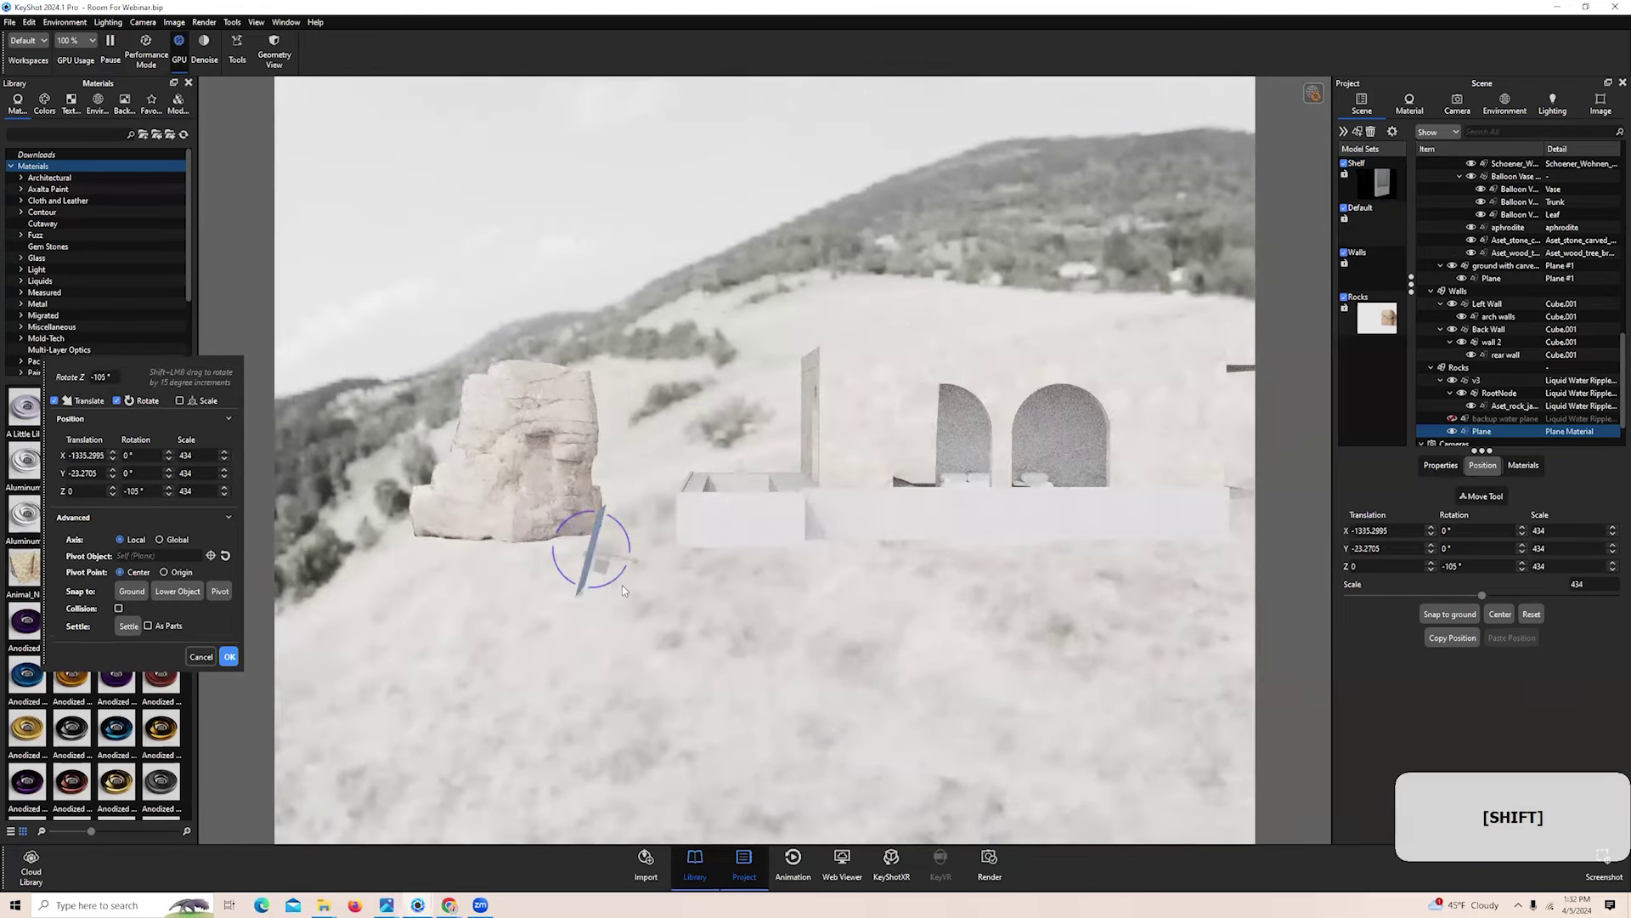
Rotate the plane to -90° about Z so it stands upright and move it to about Y 491 and Z 886
drag(457, 552, 571, 488)
drag(824, 646, 790, 731)
scroll(779, 532, up, 5)
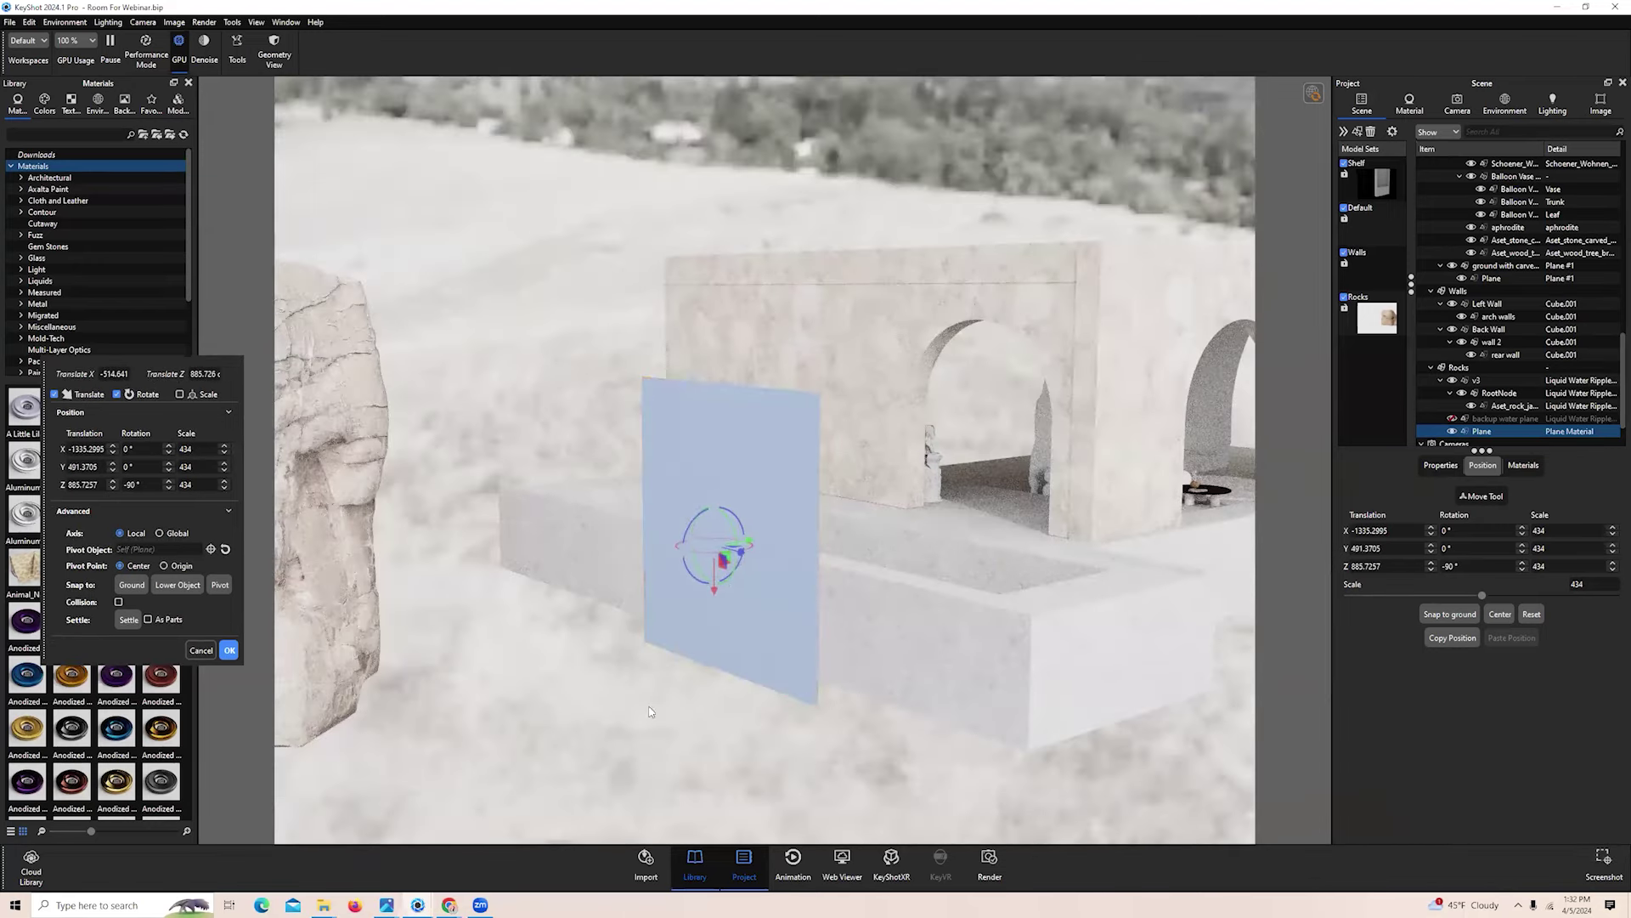
Enlarge the upright plane and set its overall scale to 2000
scroll(692, 524, up, 5)
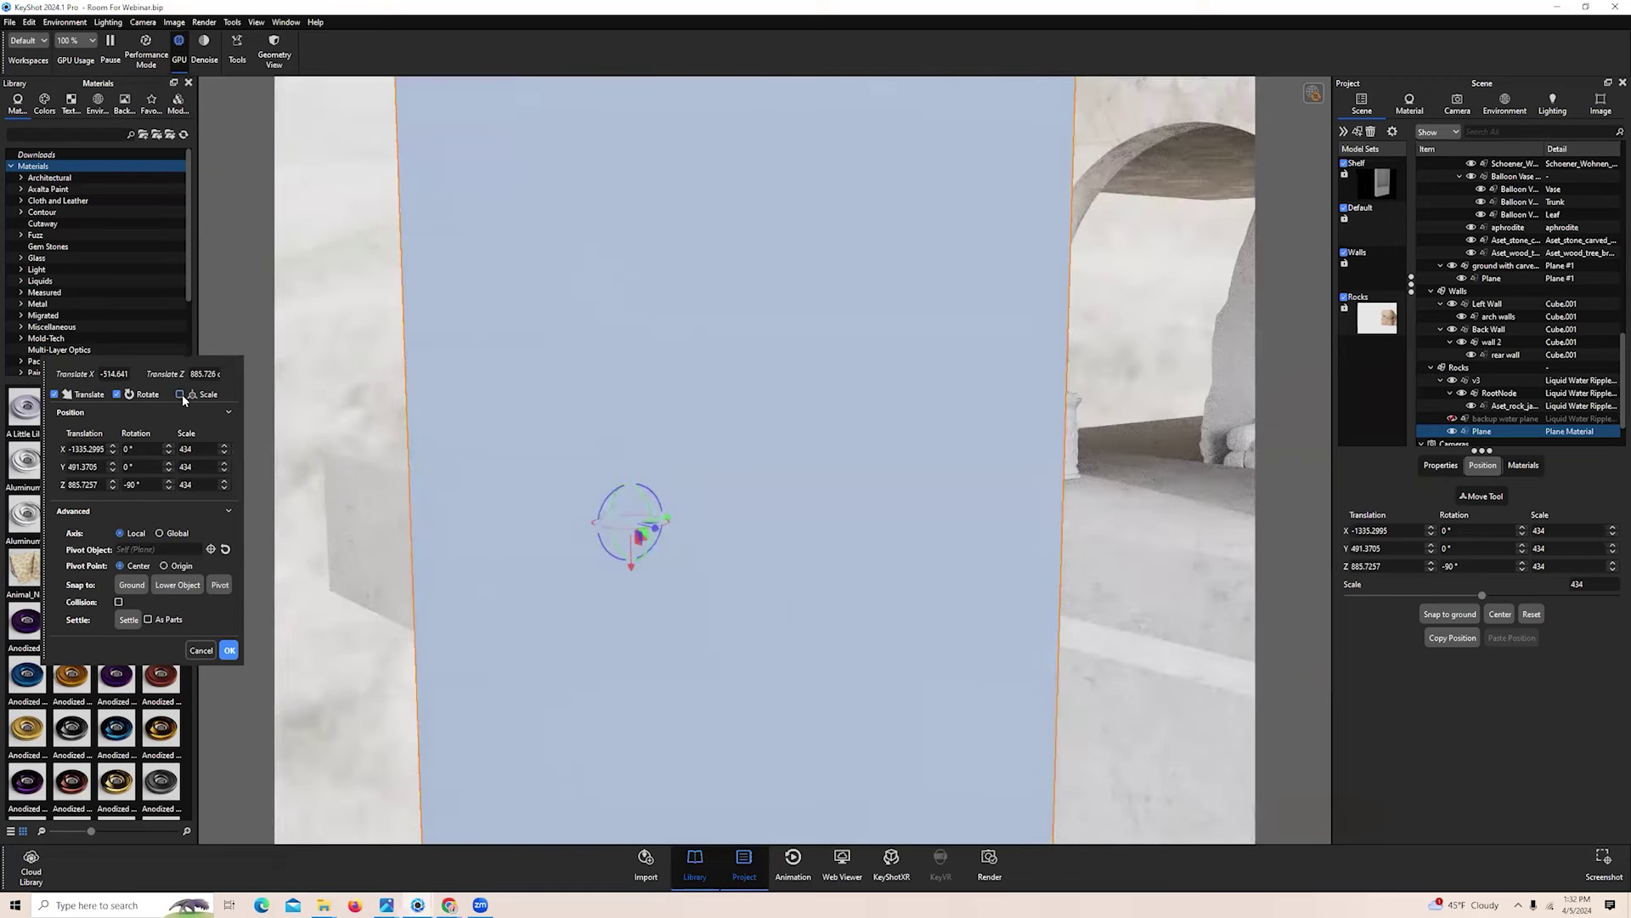
click(180, 394)
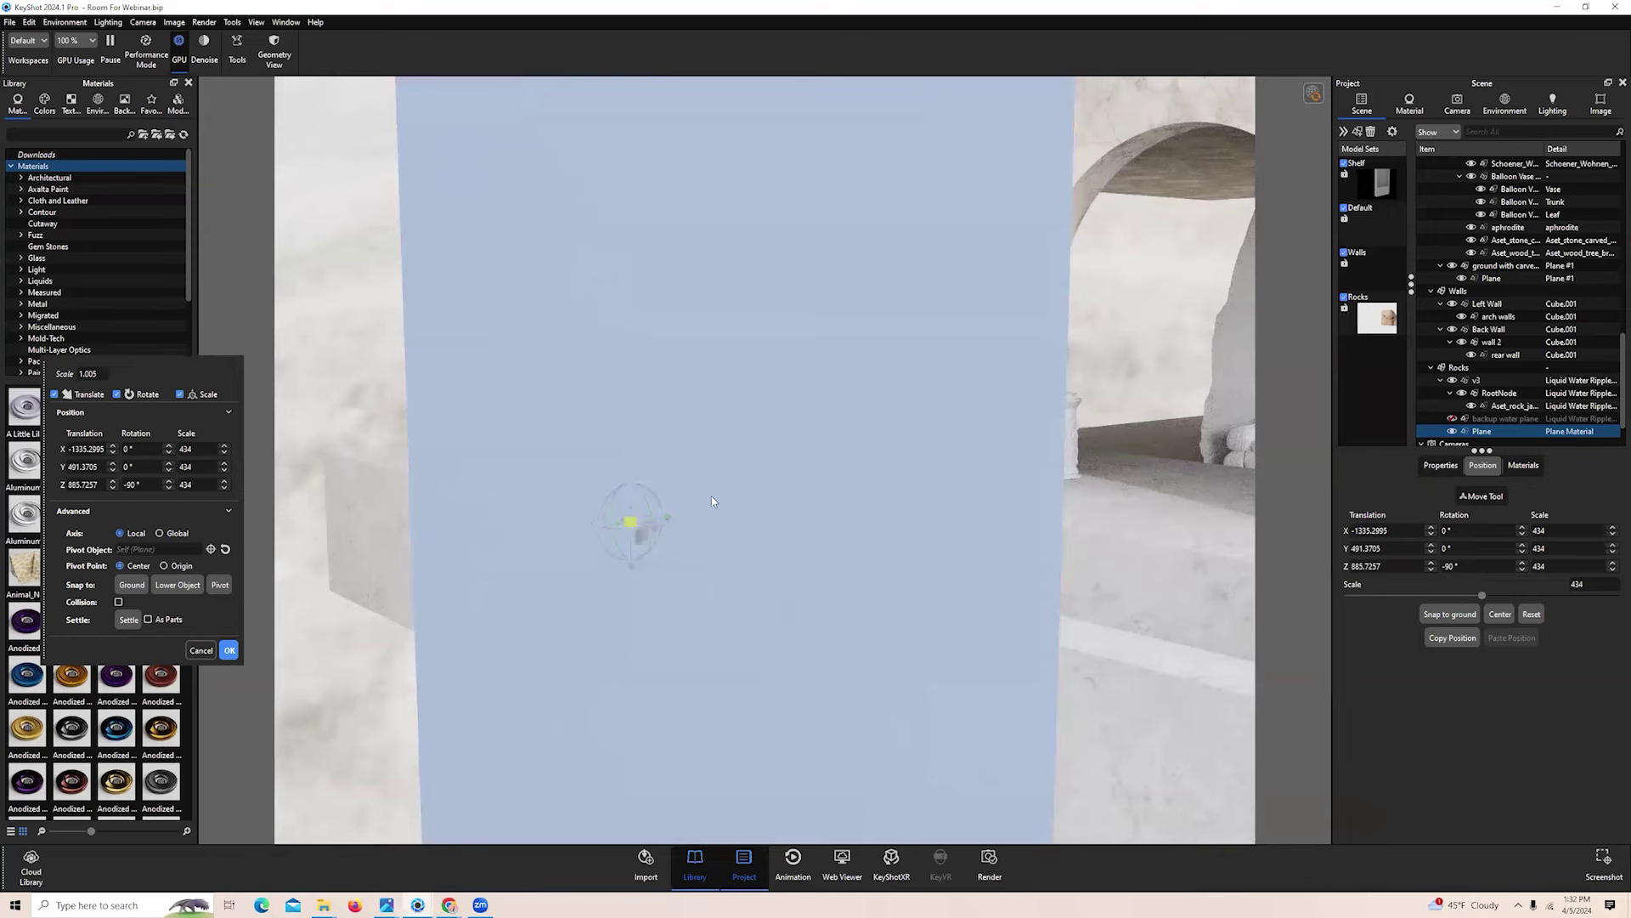
drag(712, 497, 942, 437)
scroll(859, 644, down, 10)
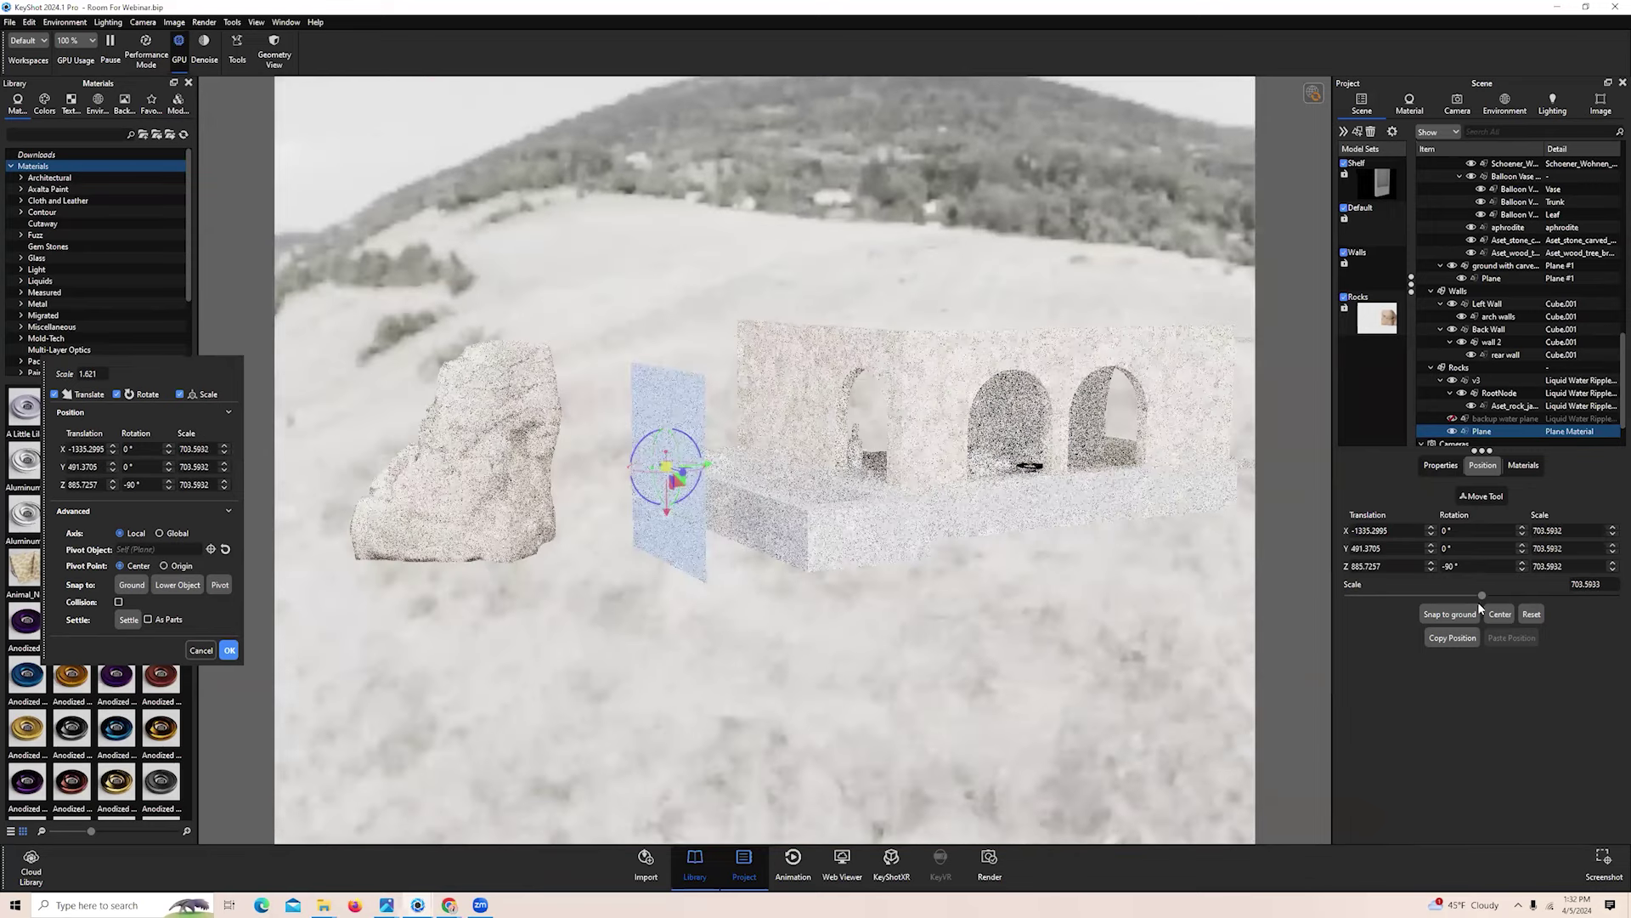
click(1453, 580)
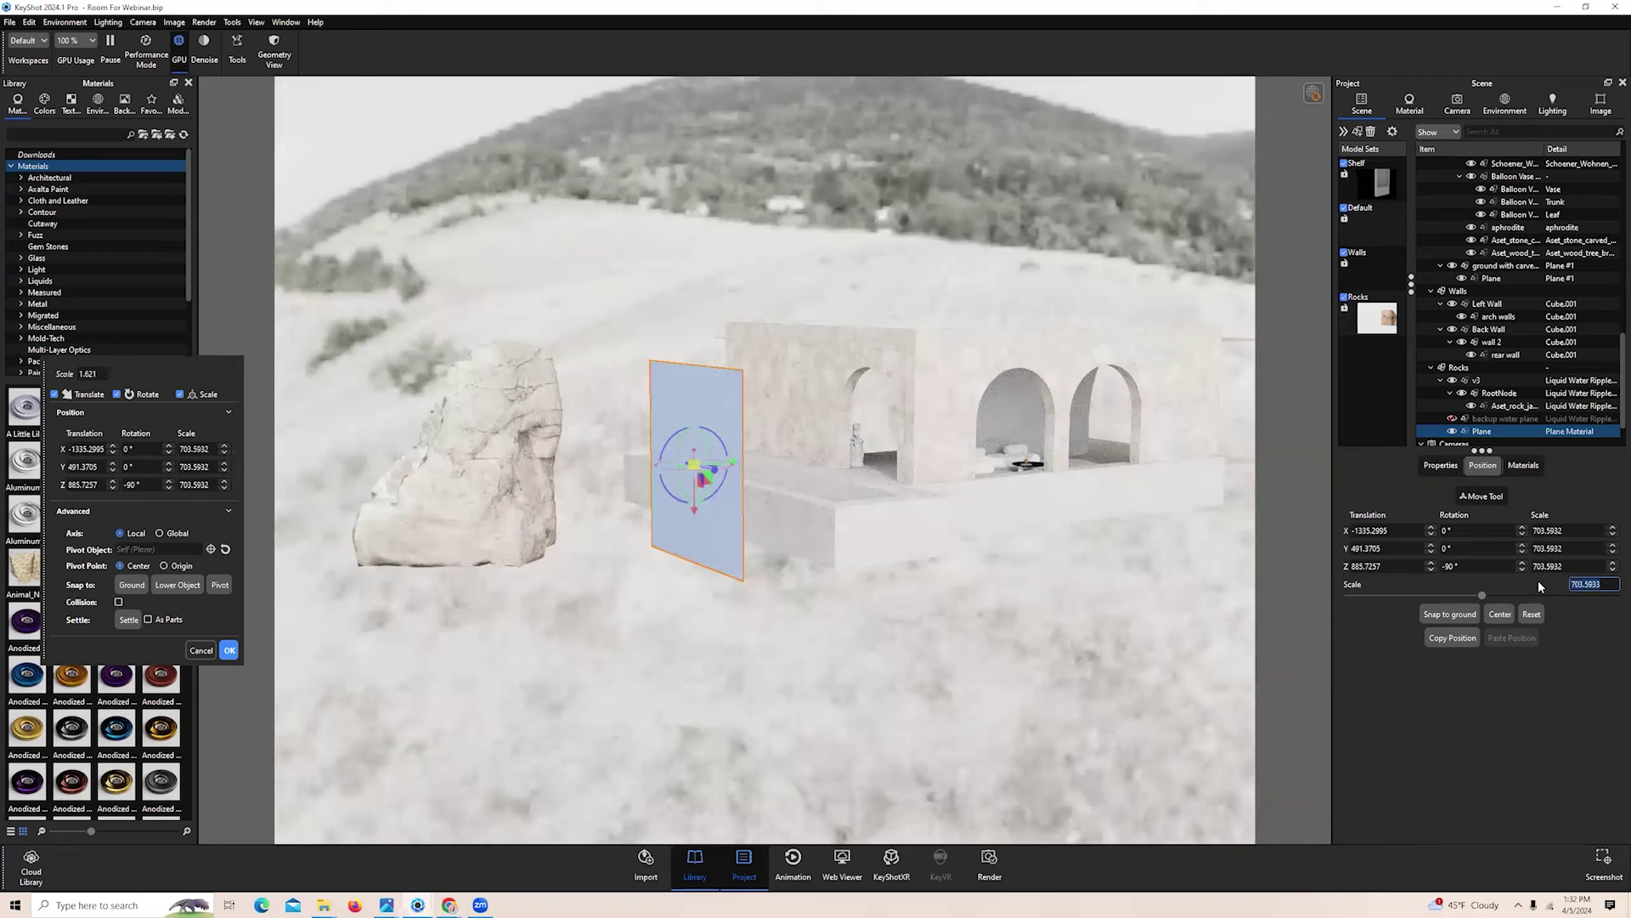
text(1999.9999)
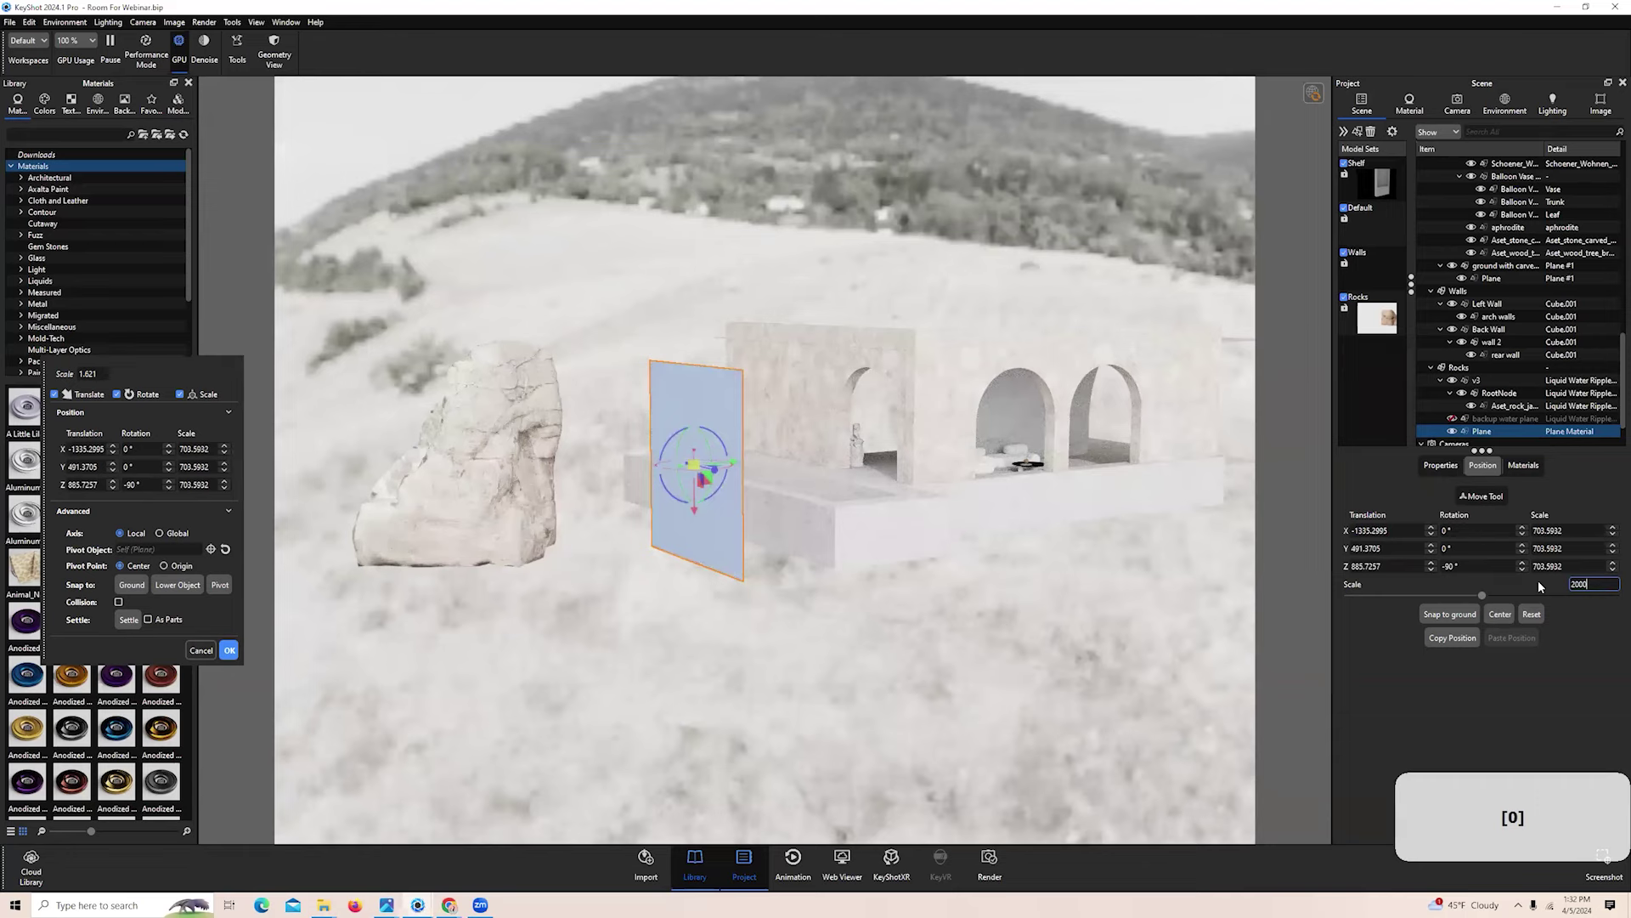
key(Return)
Move the plane farther behind the rock to about X -2952 and line it up with the rear arch at about Z 797
scroll(626, 581, down, 2)
drag(626, 615, 957, 584)
middle_drag(957, 584, 1074, 576)
drag(738, 526, 497, 433)
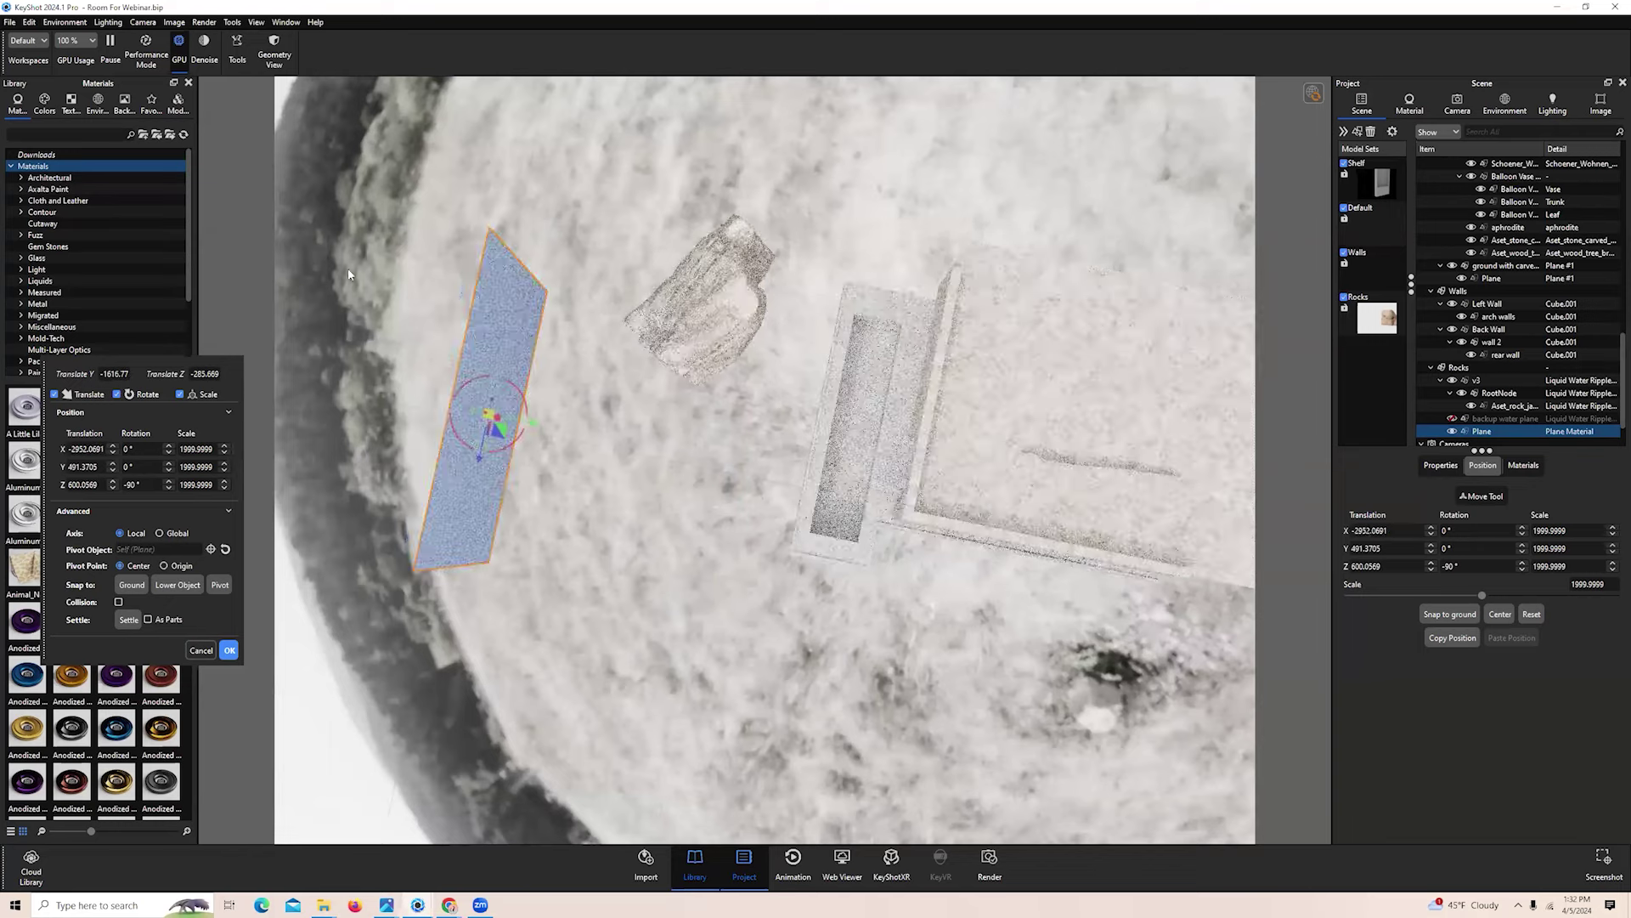
drag(224, 236, 636, 508)
middle_drag(843, 437, 809, 434)
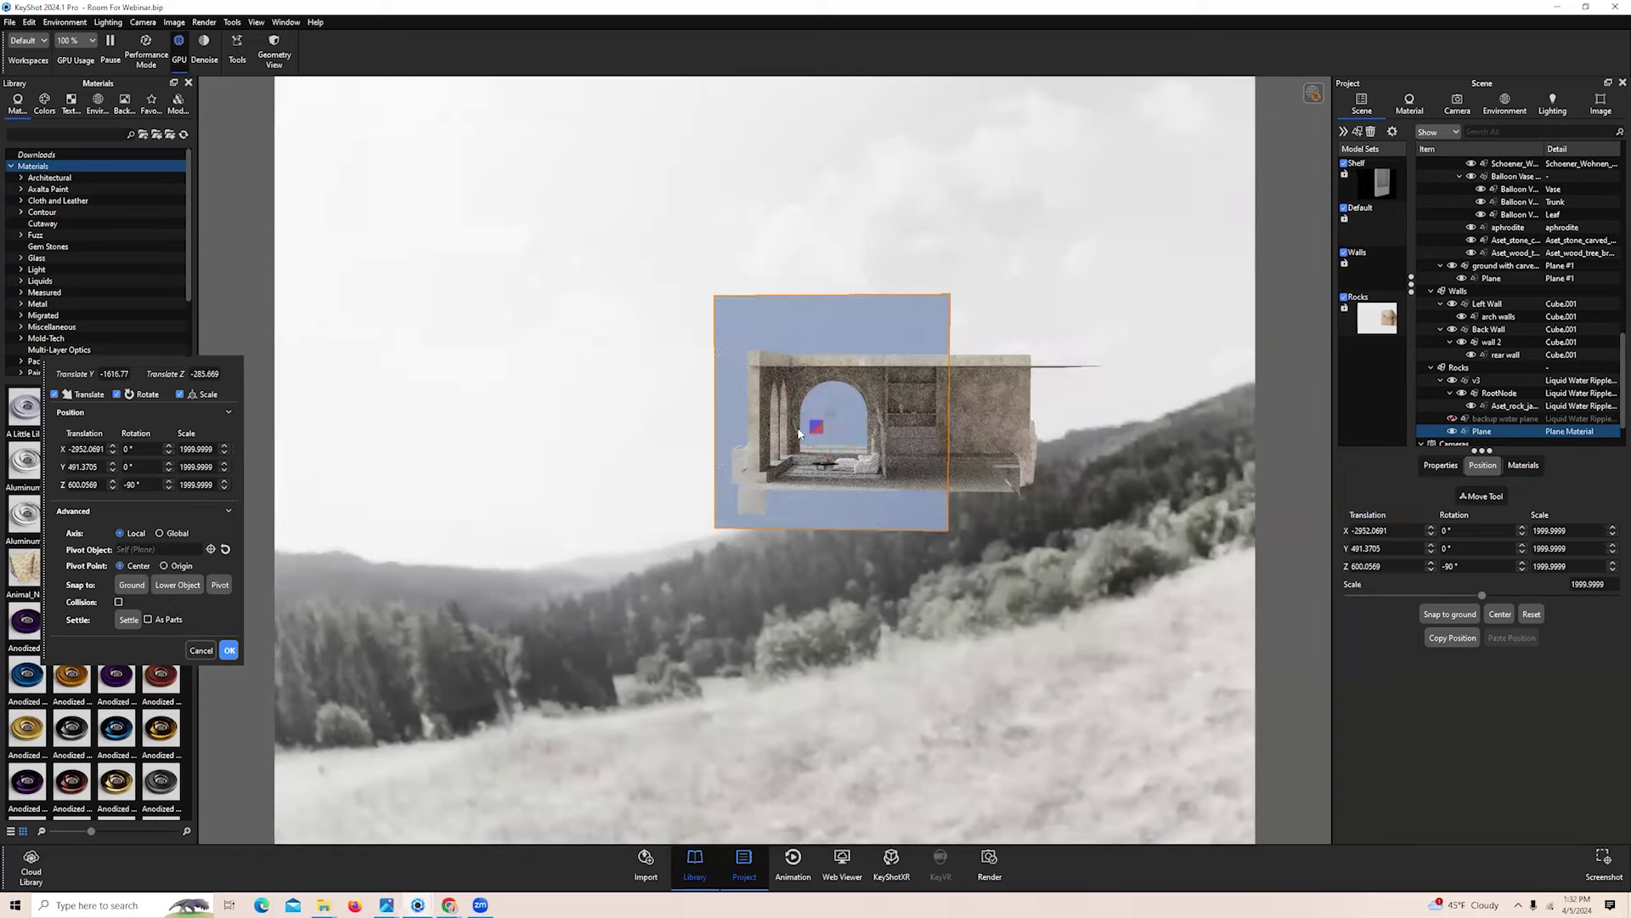
drag(809, 434, 785, 435)
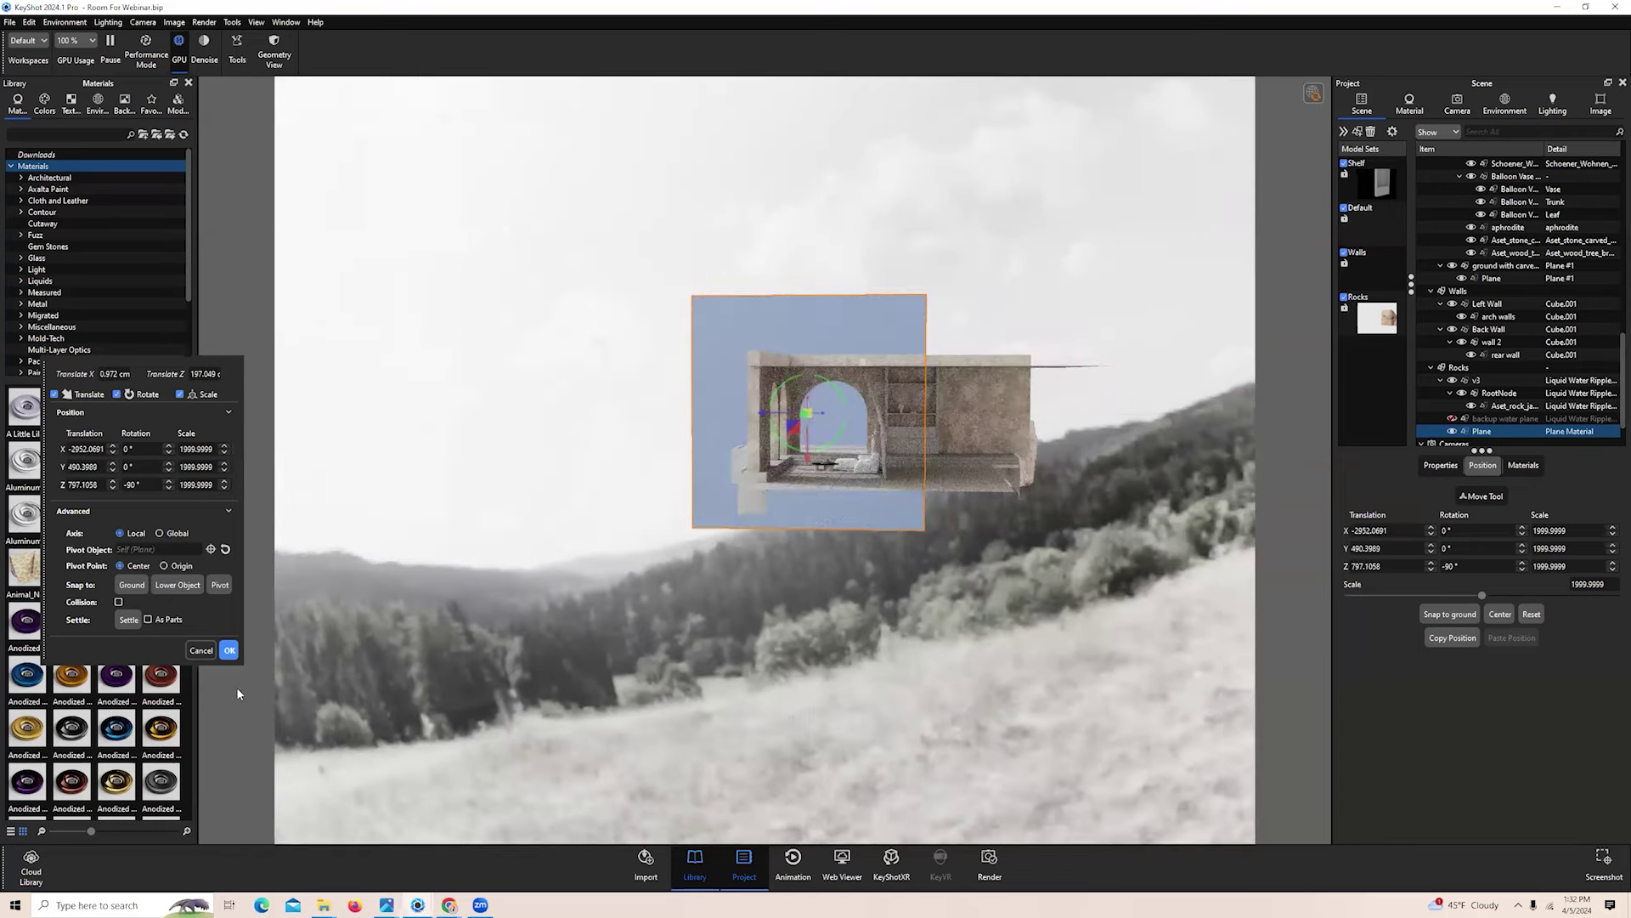
click(228, 650)
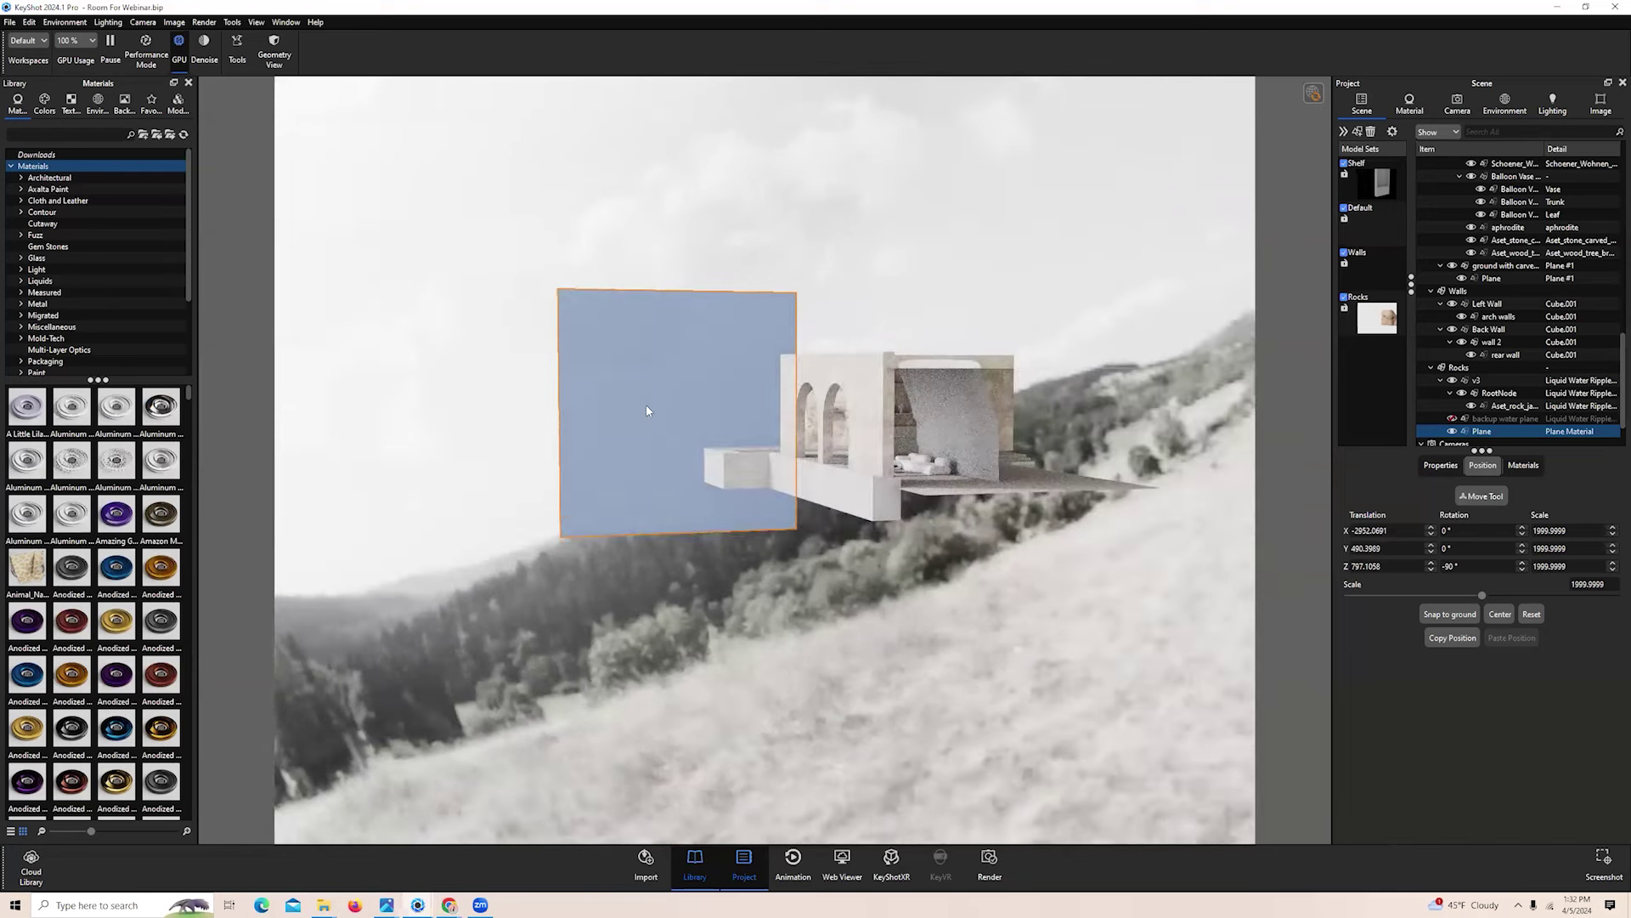
Change the backdrop plane's material type to Emissive
double_click(648, 412)
click(1612, 176)
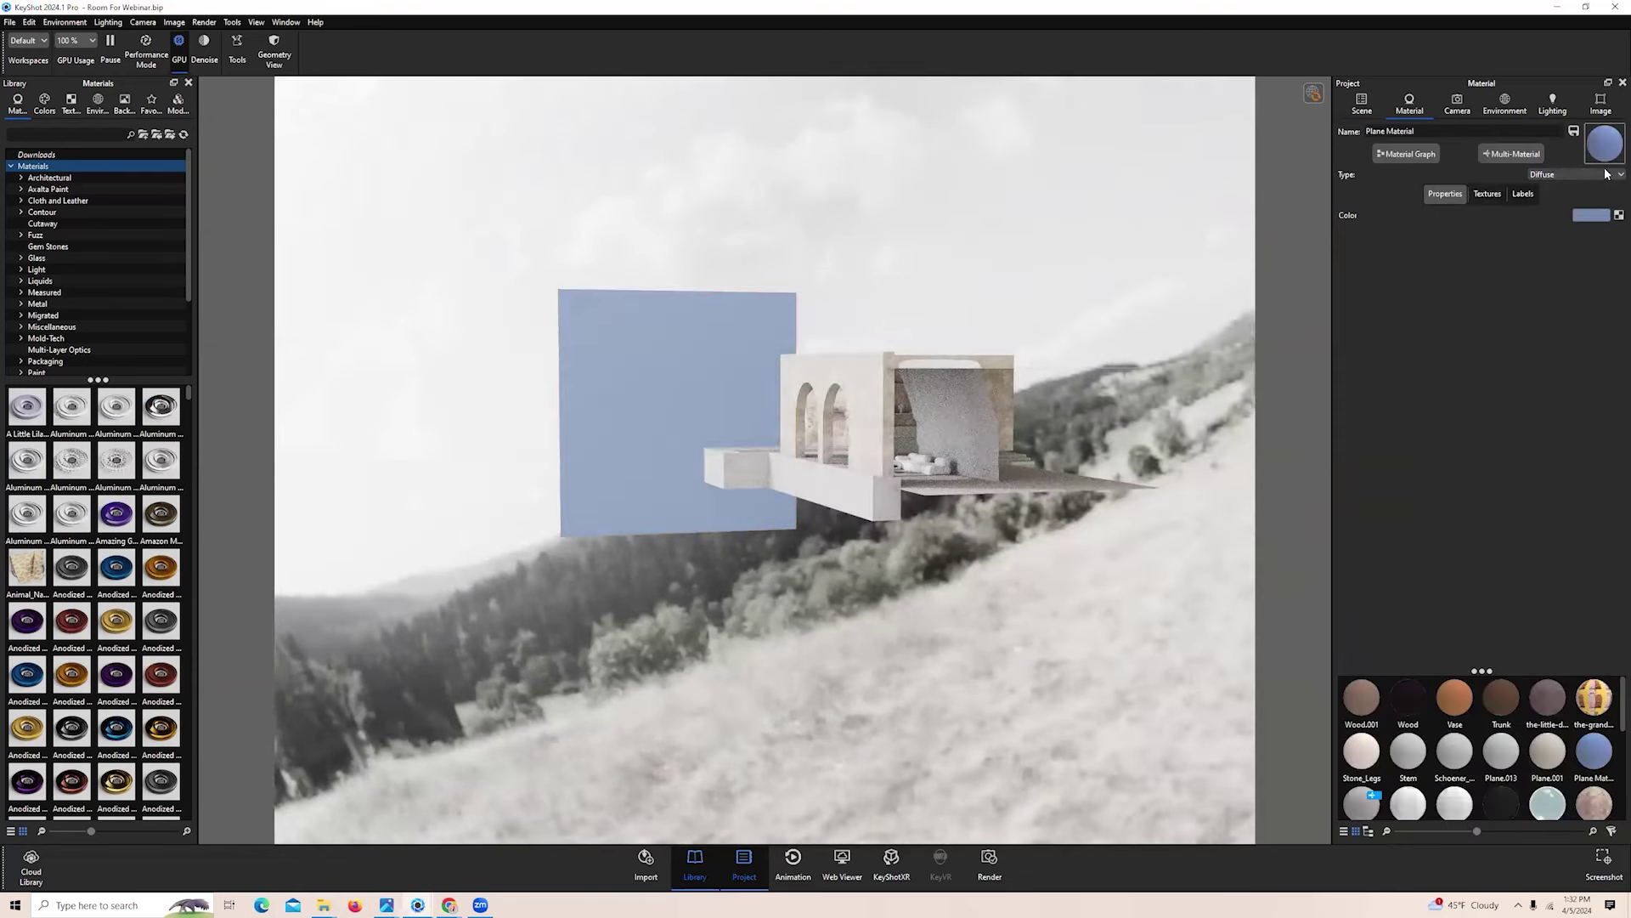
click(1569, 563)
Bring backplate edit.jpg into the plane's material graph as a texture map, connect it to the Emissive Color, and arrange the nodes
click(1408, 156)
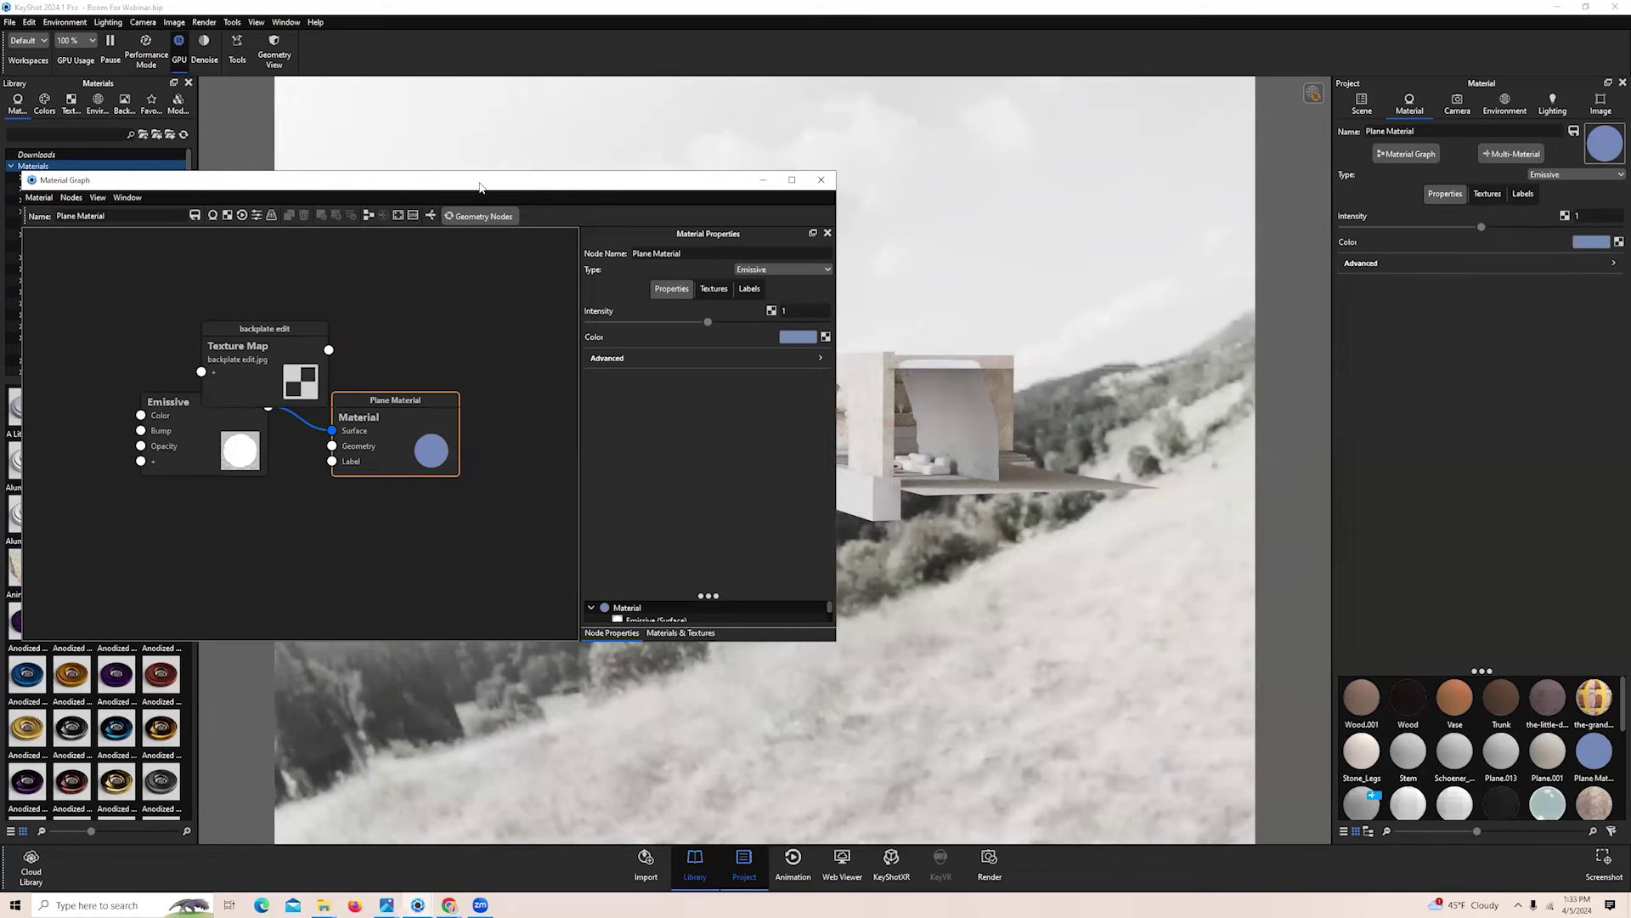
drag(487, 186, 1206, 192)
drag(1005, 364, 849, 380)
drag(1105, 447, 1172, 440)
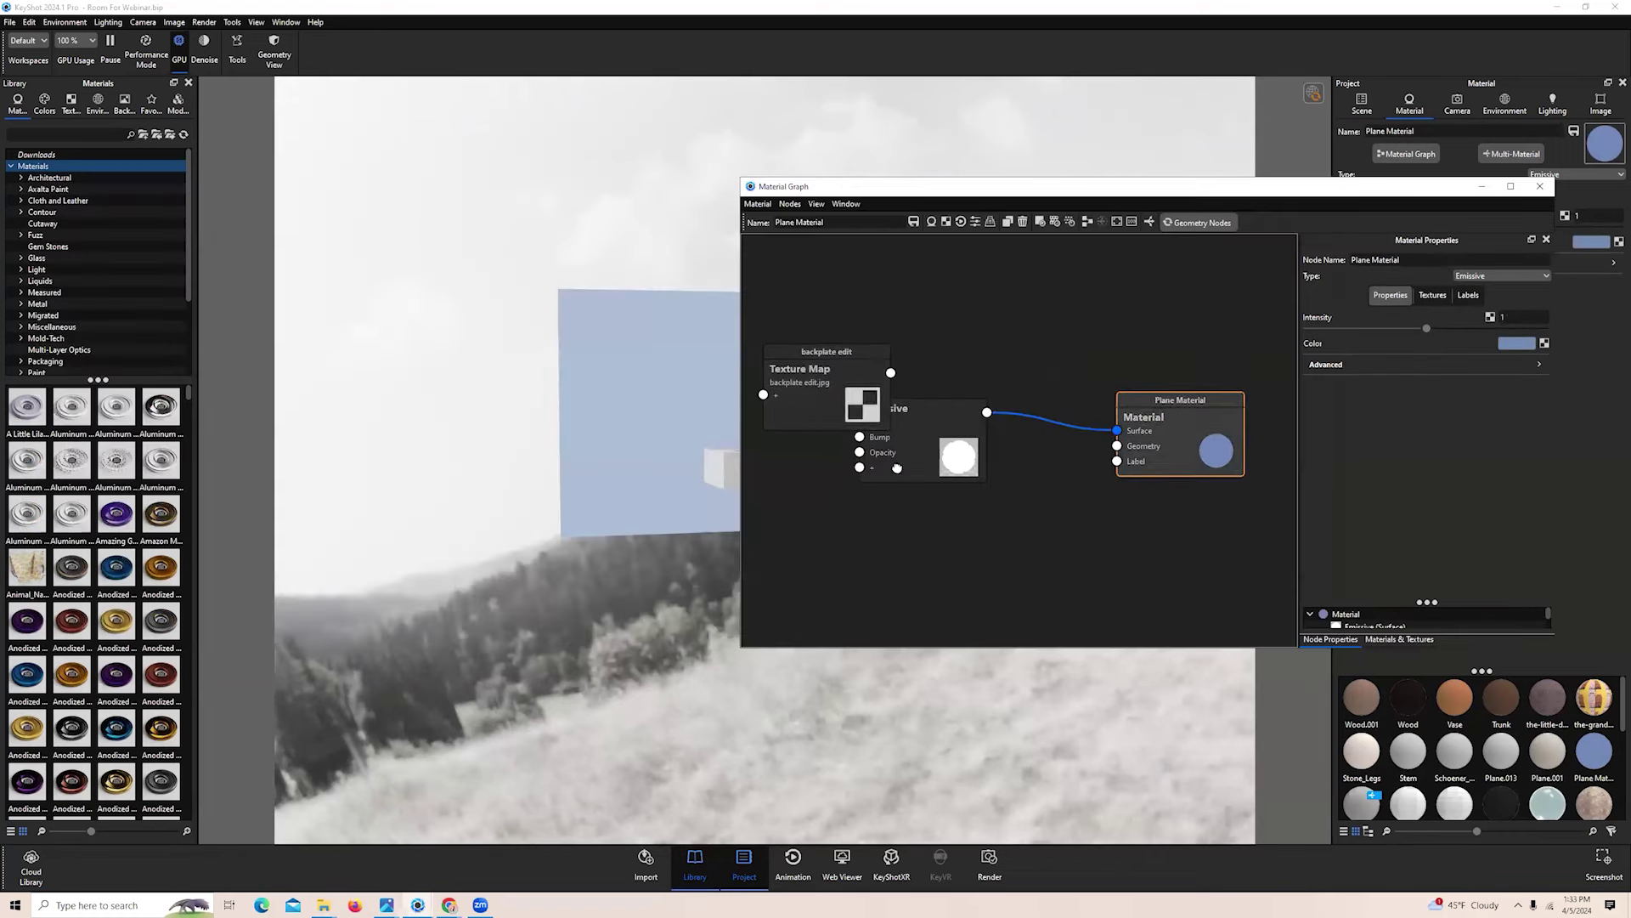
drag(921, 406, 1014, 399)
drag(890, 372, 952, 416)
drag(827, 353, 840, 380)
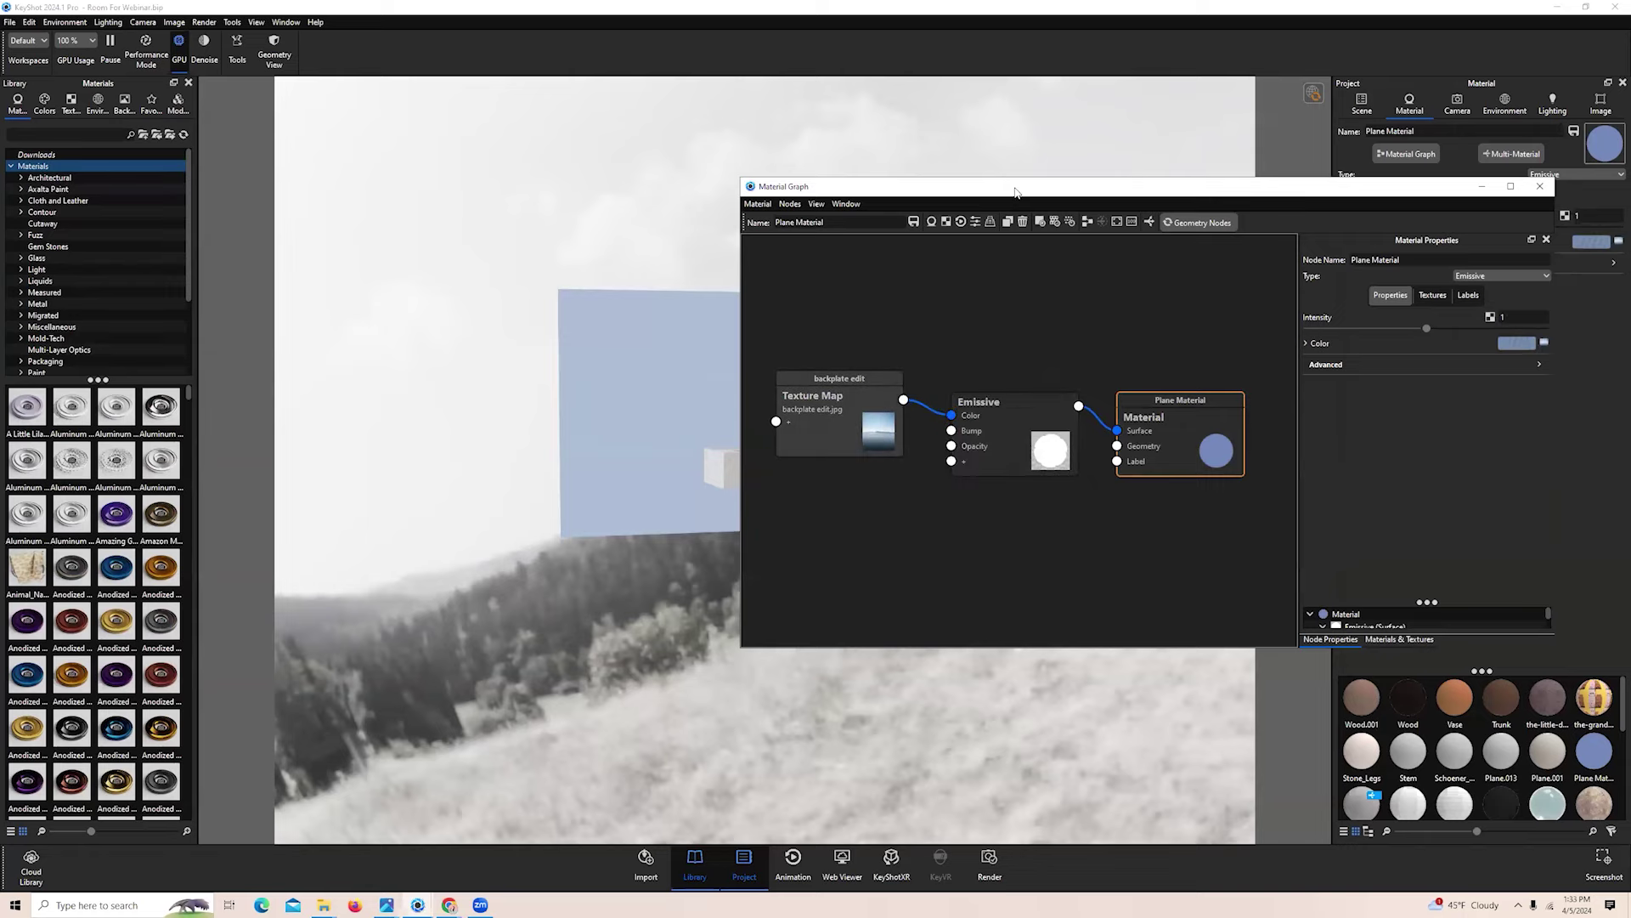
Rotate the backplate edit texture 90° on the plane with Move Texture so the horizon lies level, and accept the placement
drag(1011, 191, 1160, 178)
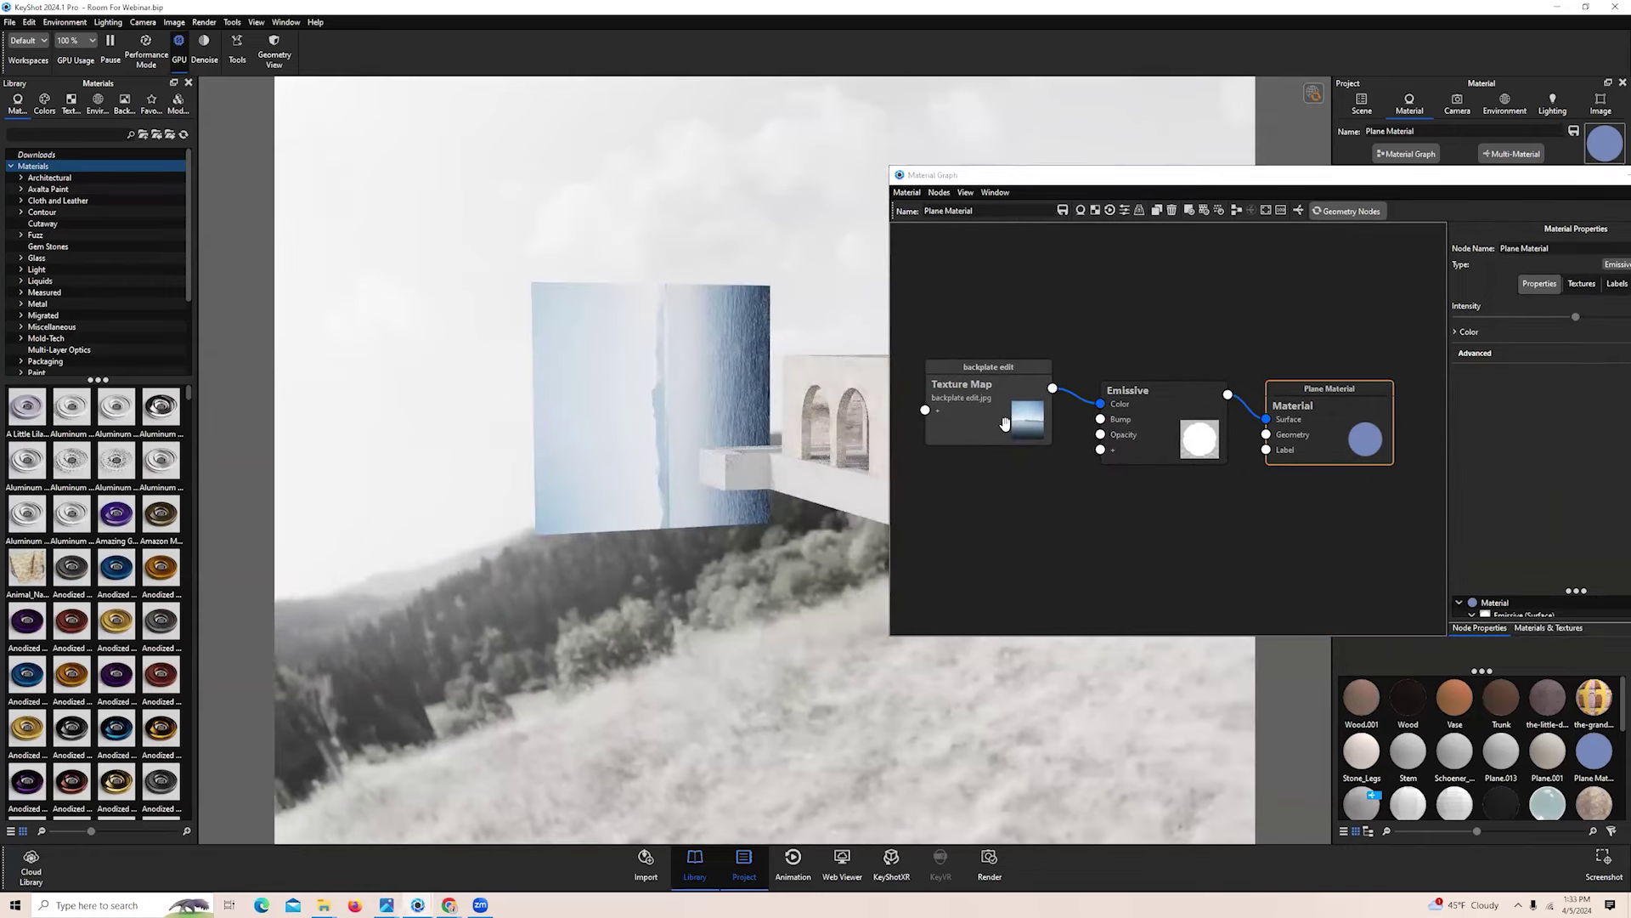
click(994, 421)
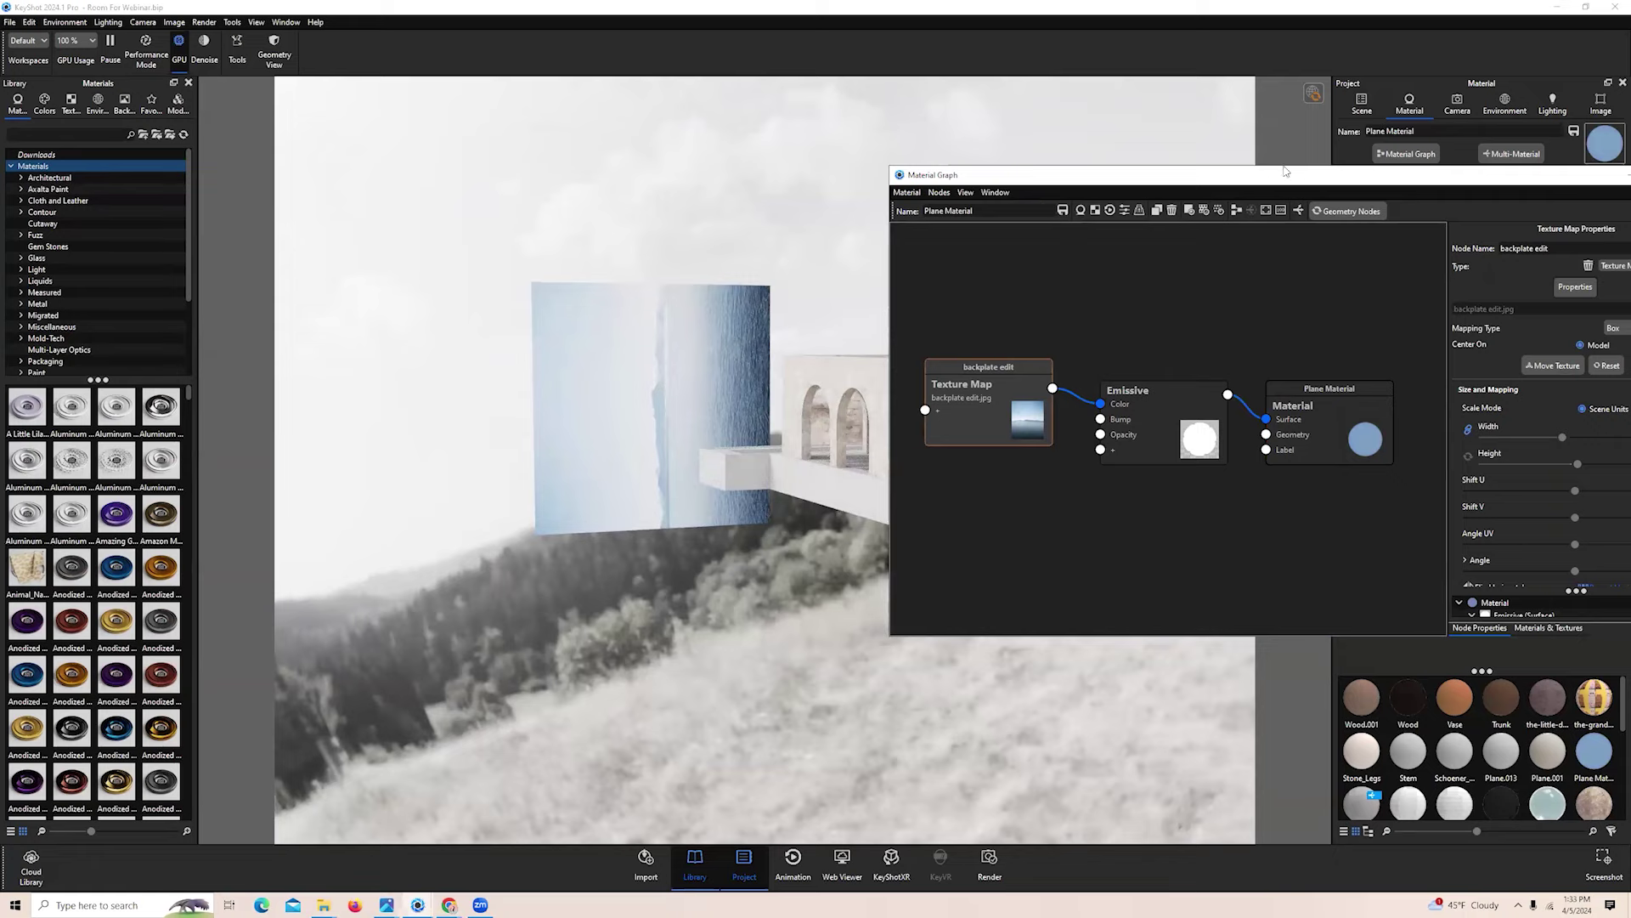
drag(1303, 175, 1179, 111)
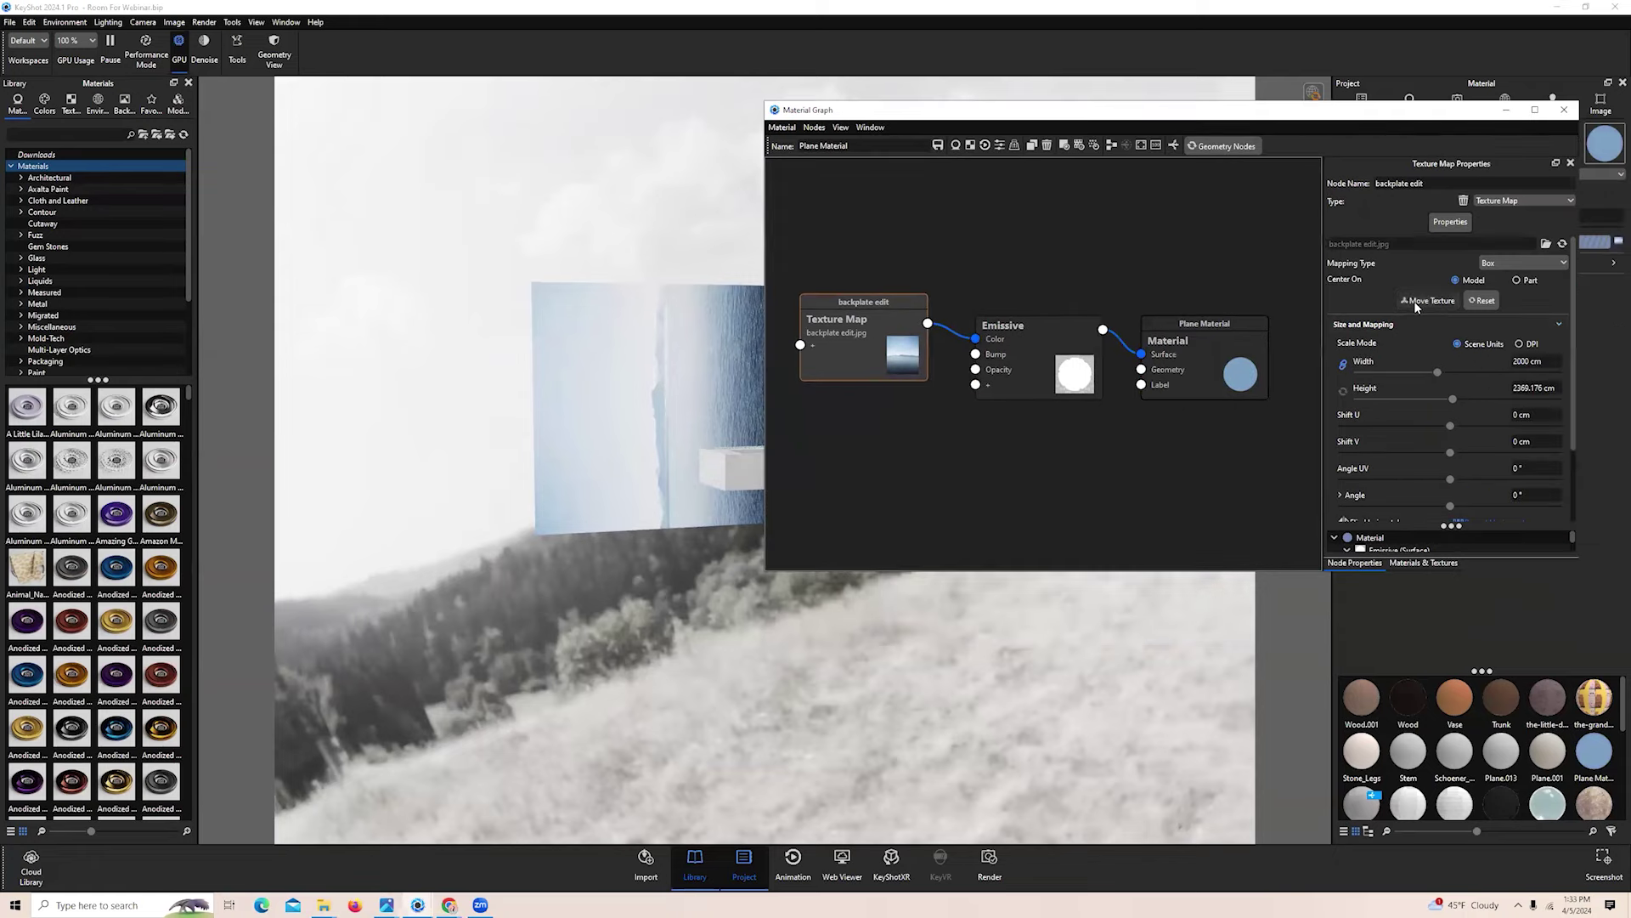
click(1414, 301)
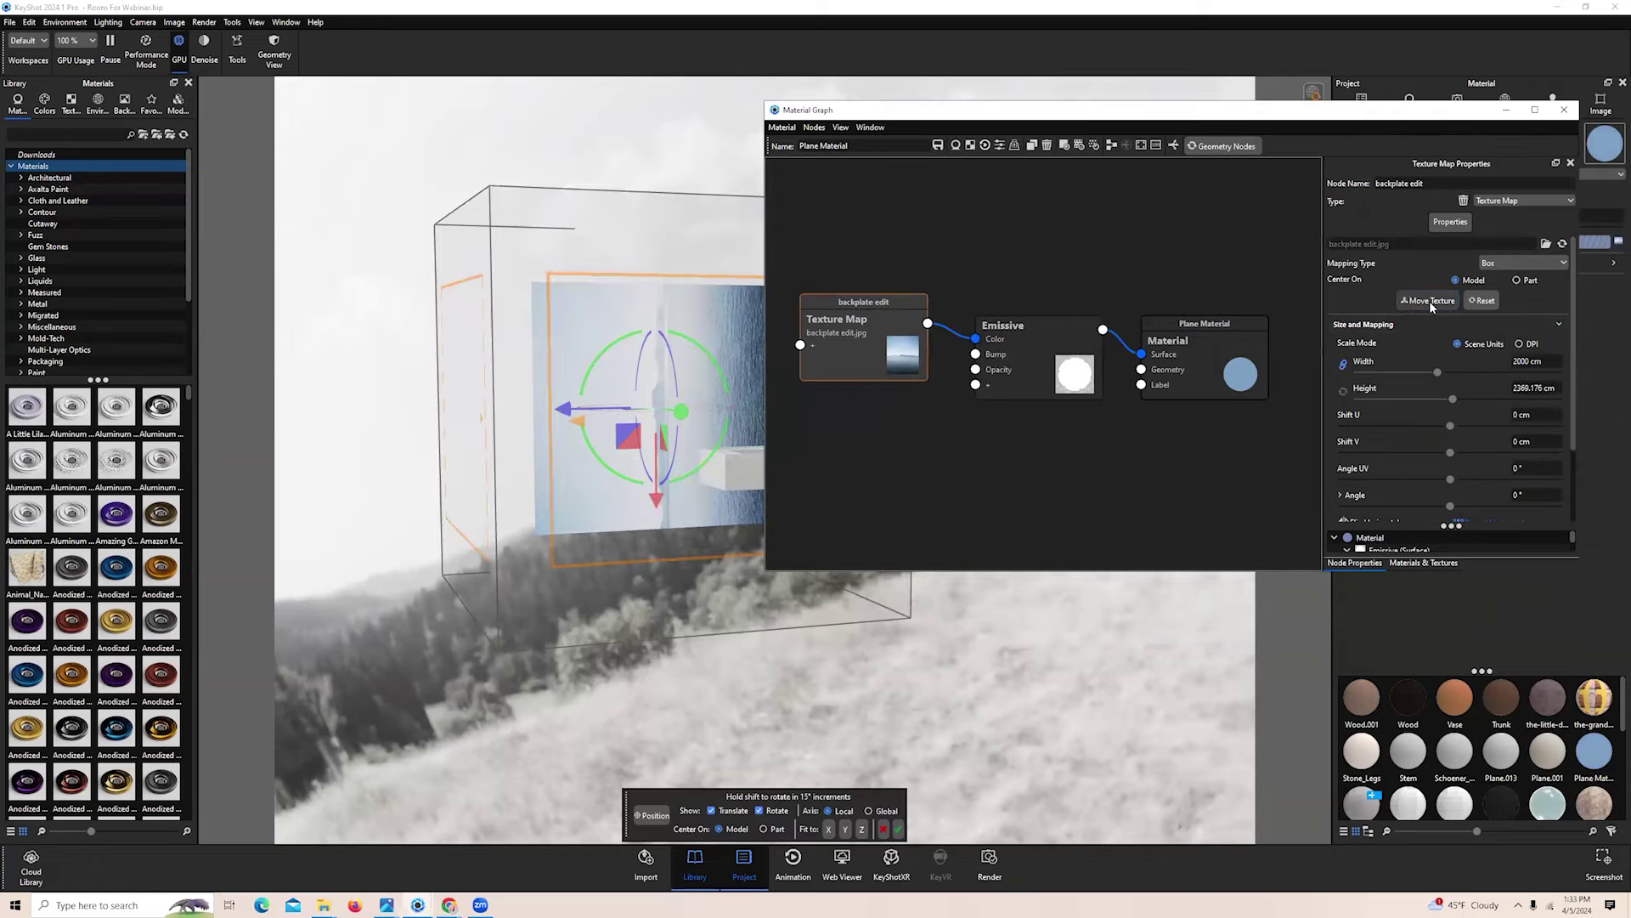
click(1429, 301)
click(1429, 301)
shift+drag(723, 379, 730, 466)
click(898, 828)
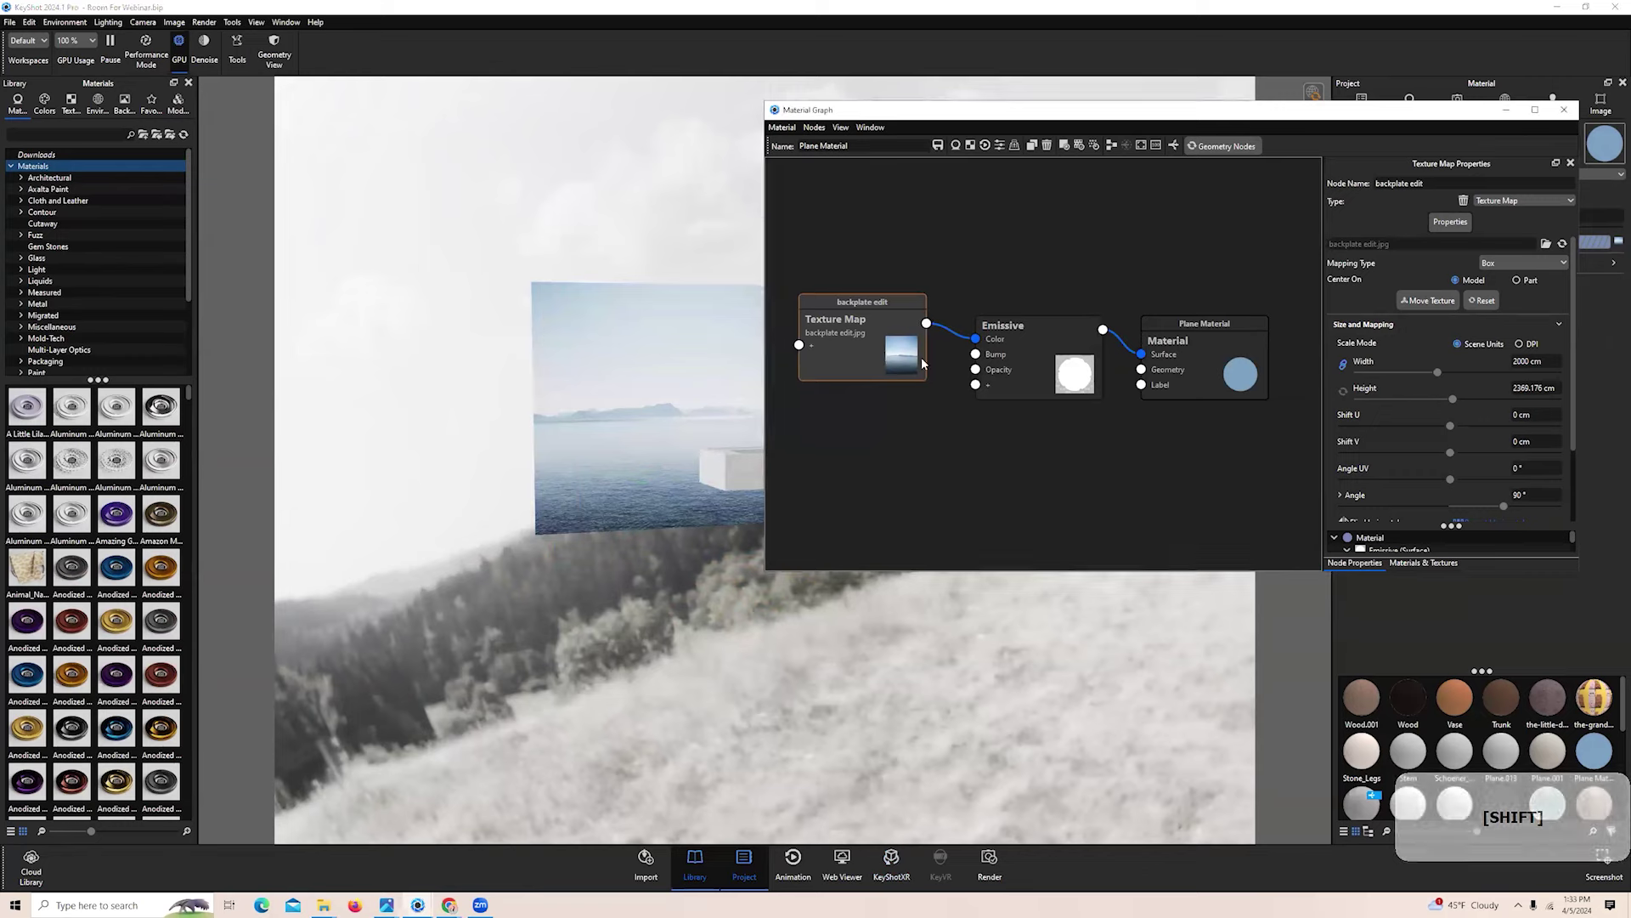
Set the Emissive node's intensity to 1.2 in the plane's material
click(1028, 370)
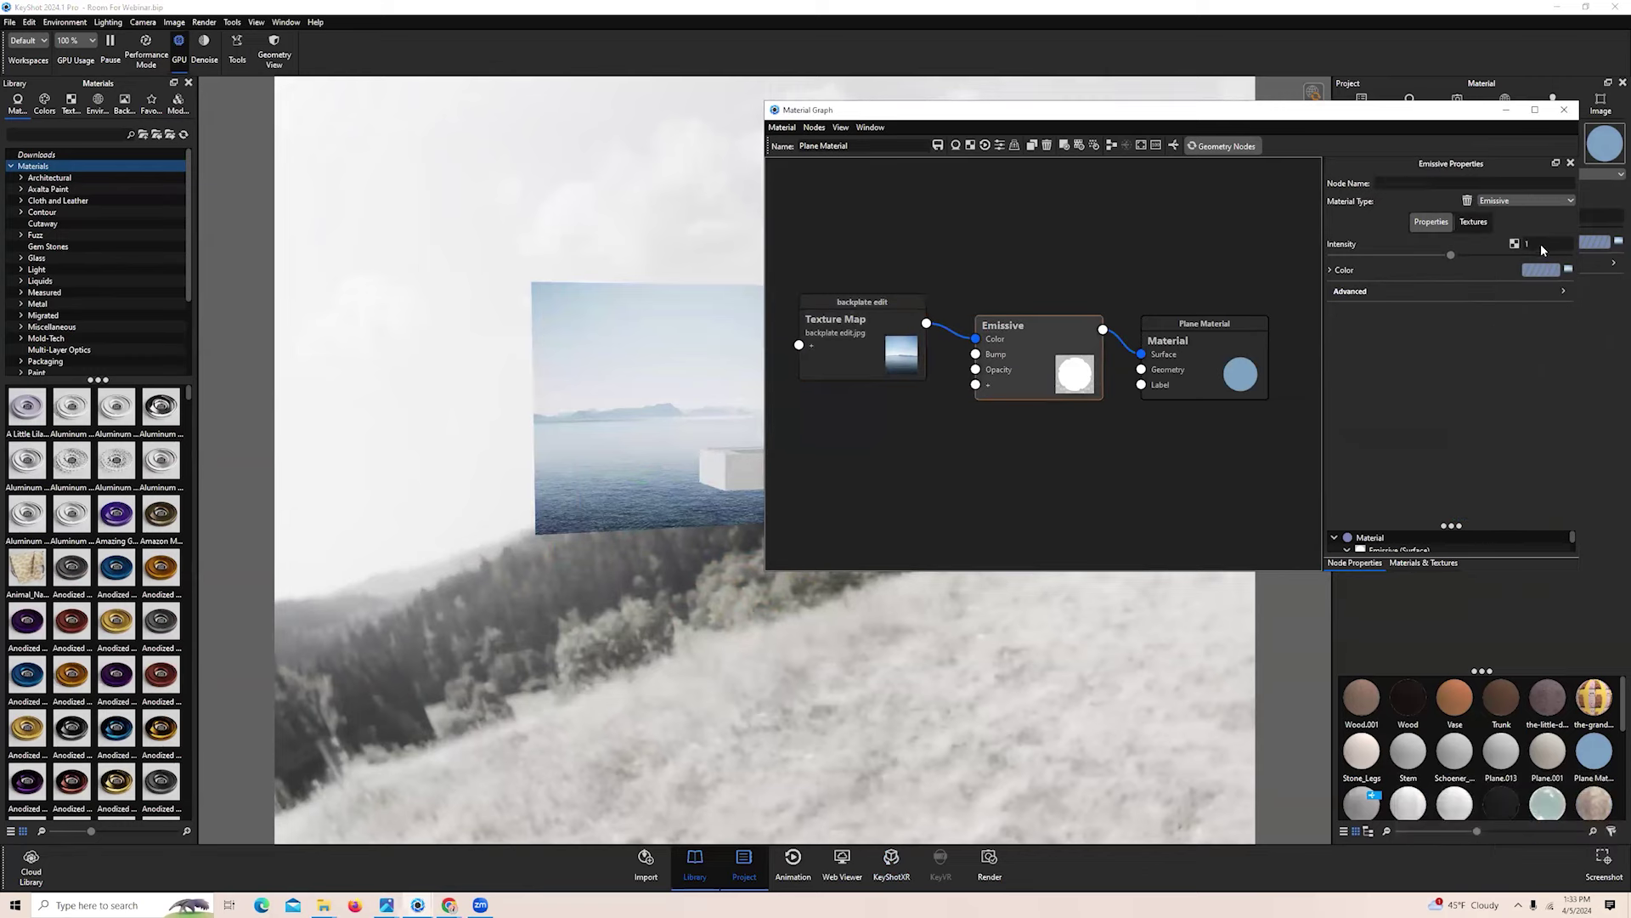
text(.2)
key(Return)
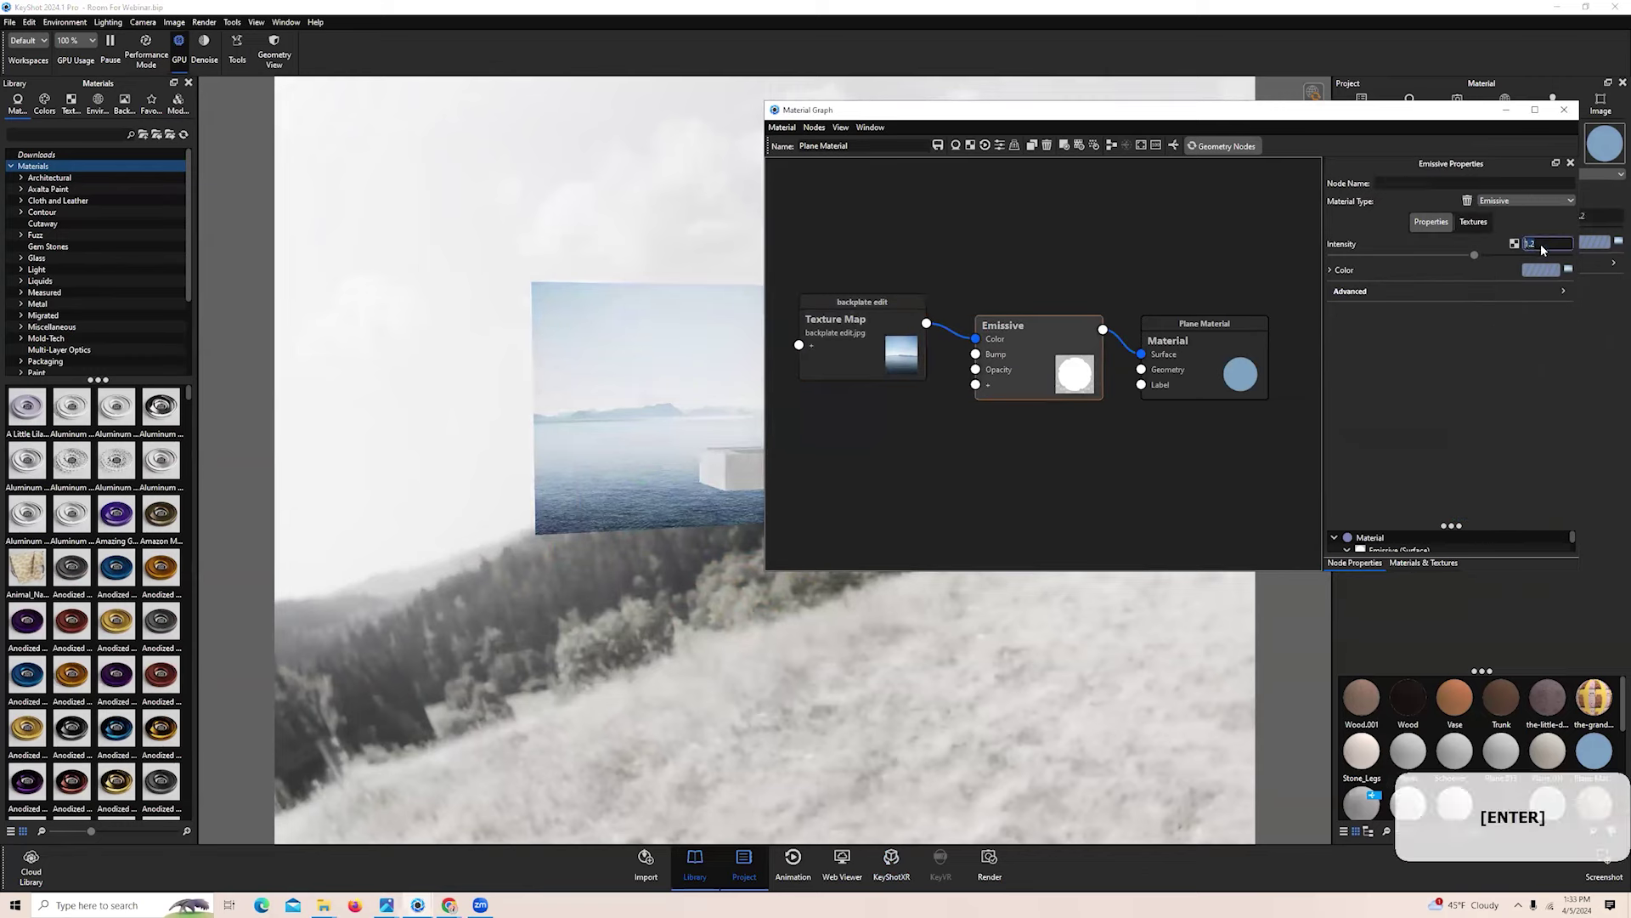
Switch to Camera 1 and set the backdrop plane's scale to 3000
drag(1287, 121, 332, 308)
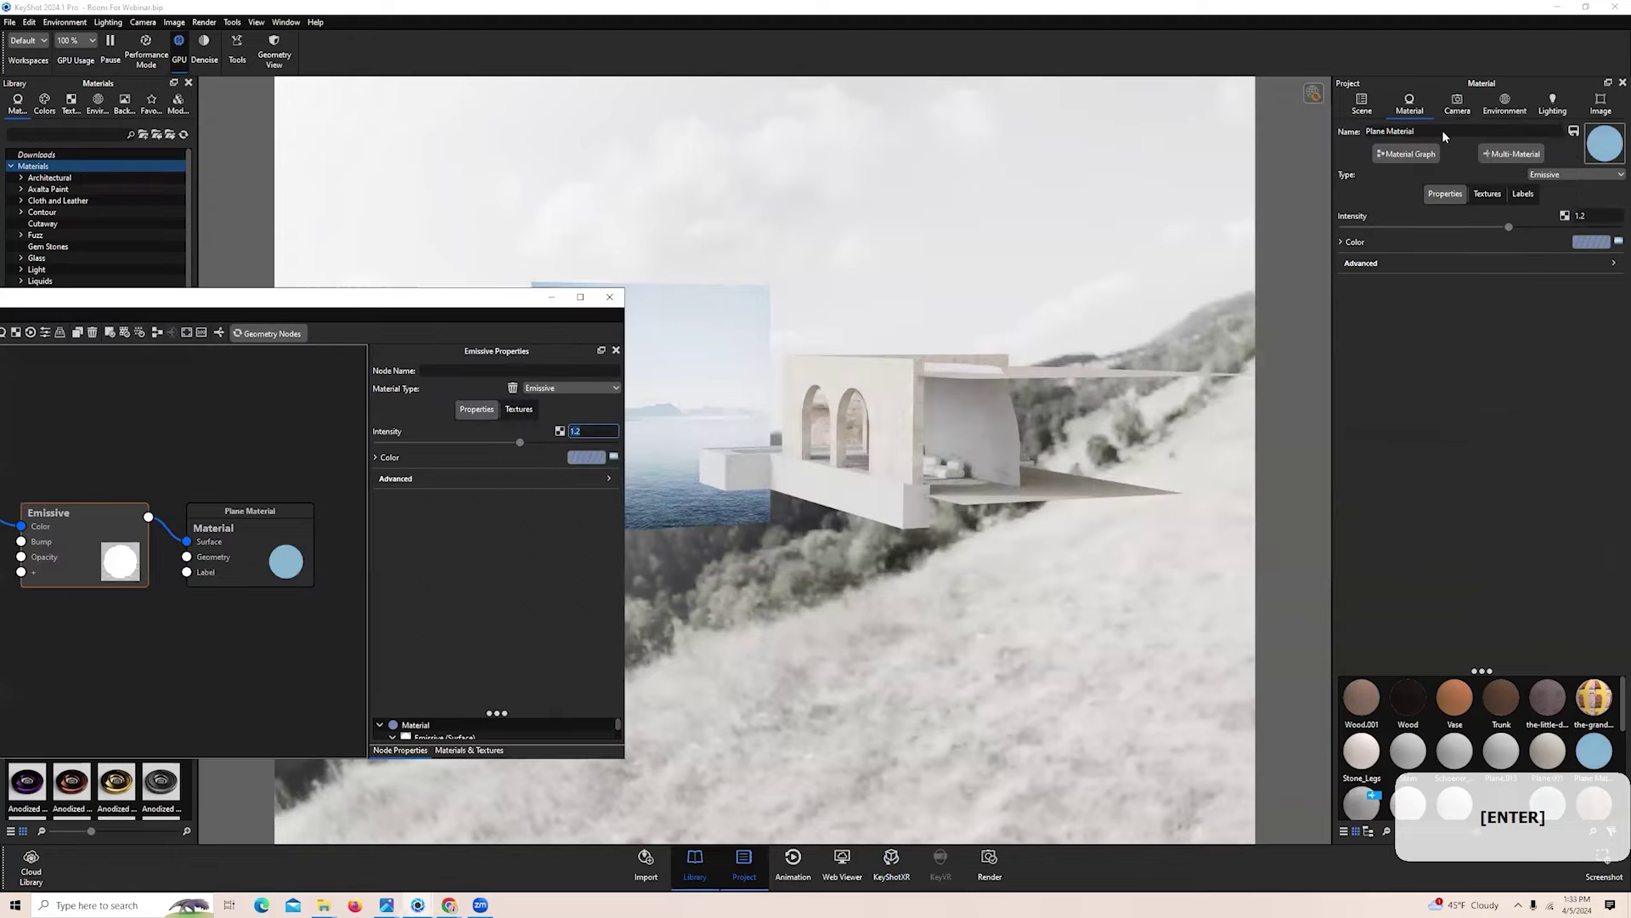
click(1457, 104)
click(1394, 143)
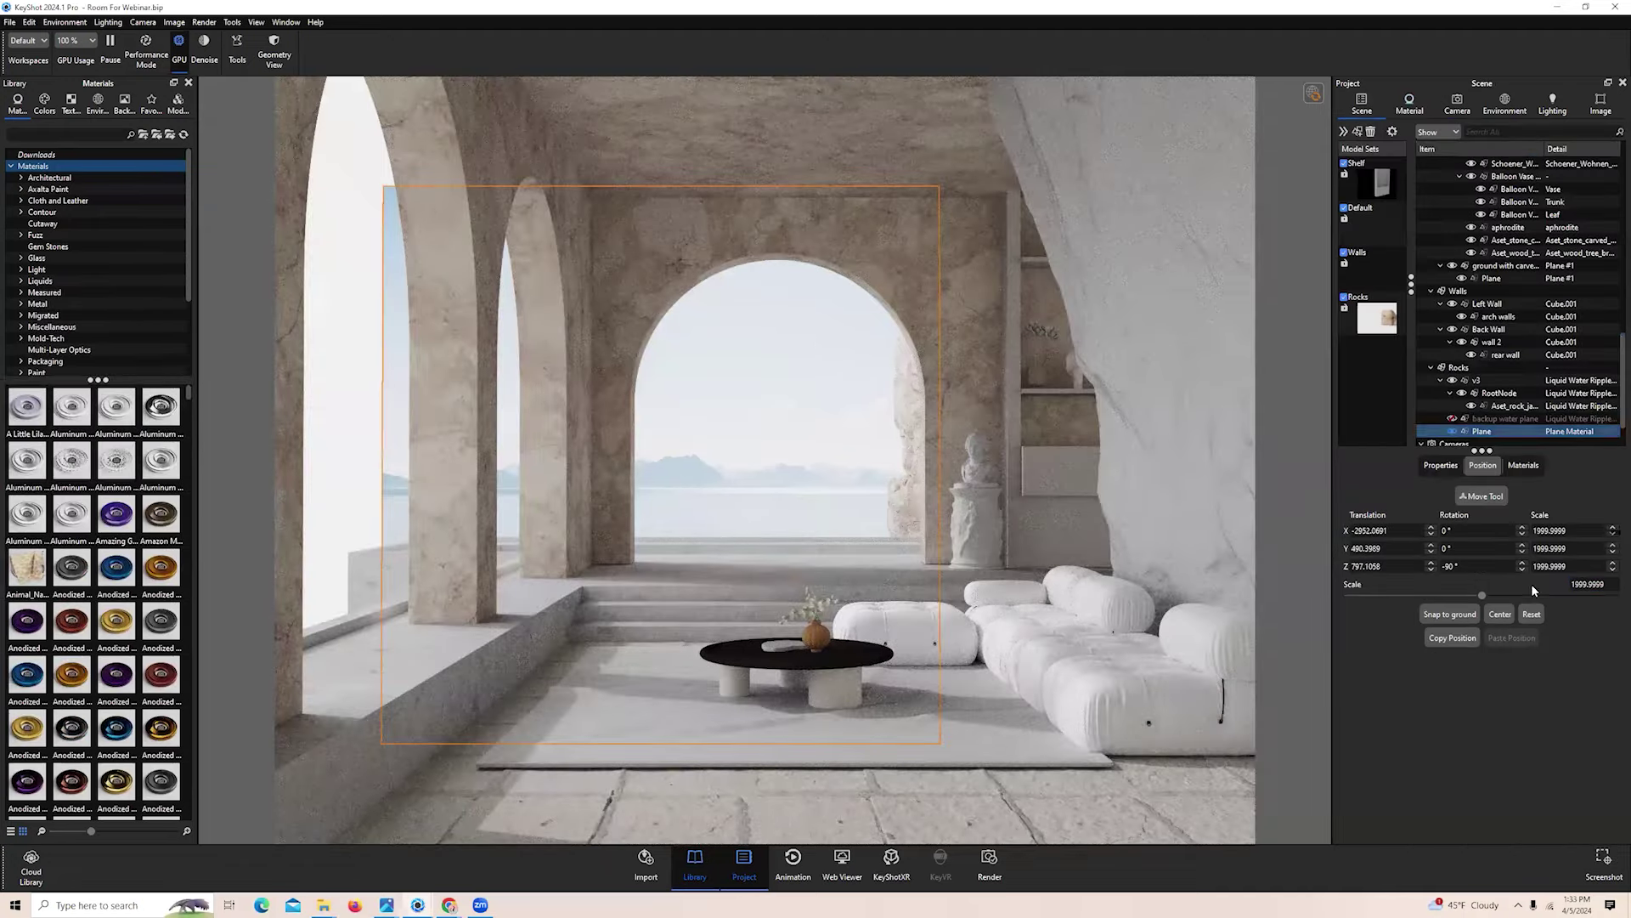
drag(1609, 584, 1493, 583)
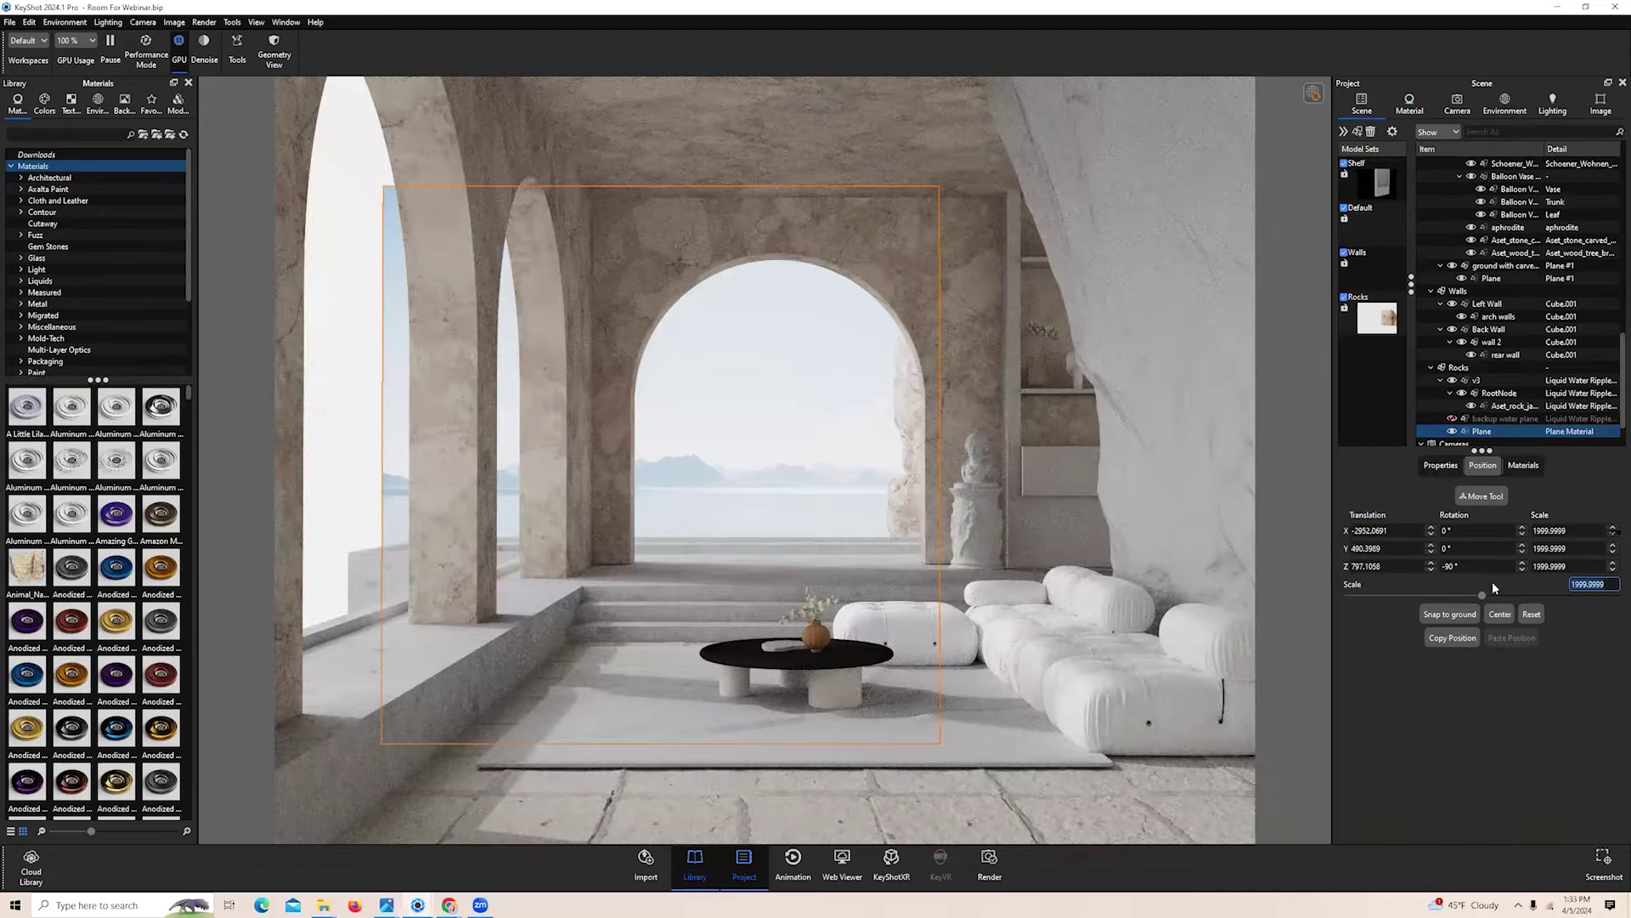
text(3000)
key(Return)
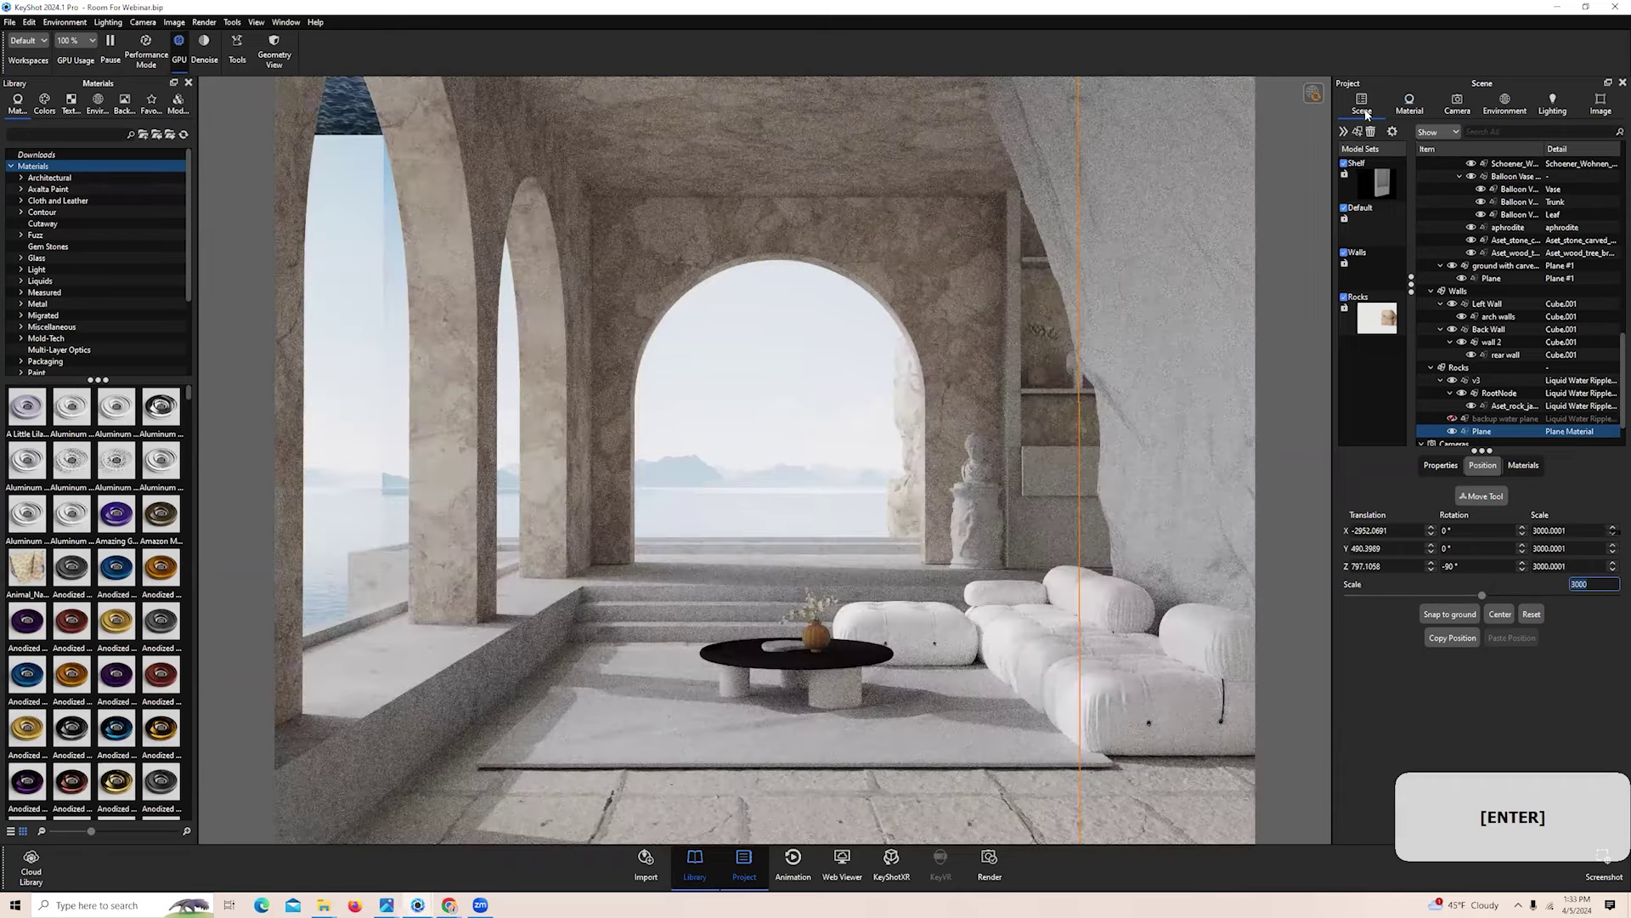
In the plane's material graph, try the backplate texture without vertical repeat, restore it, and turn off Repeat Horizontal
double_click(780, 430)
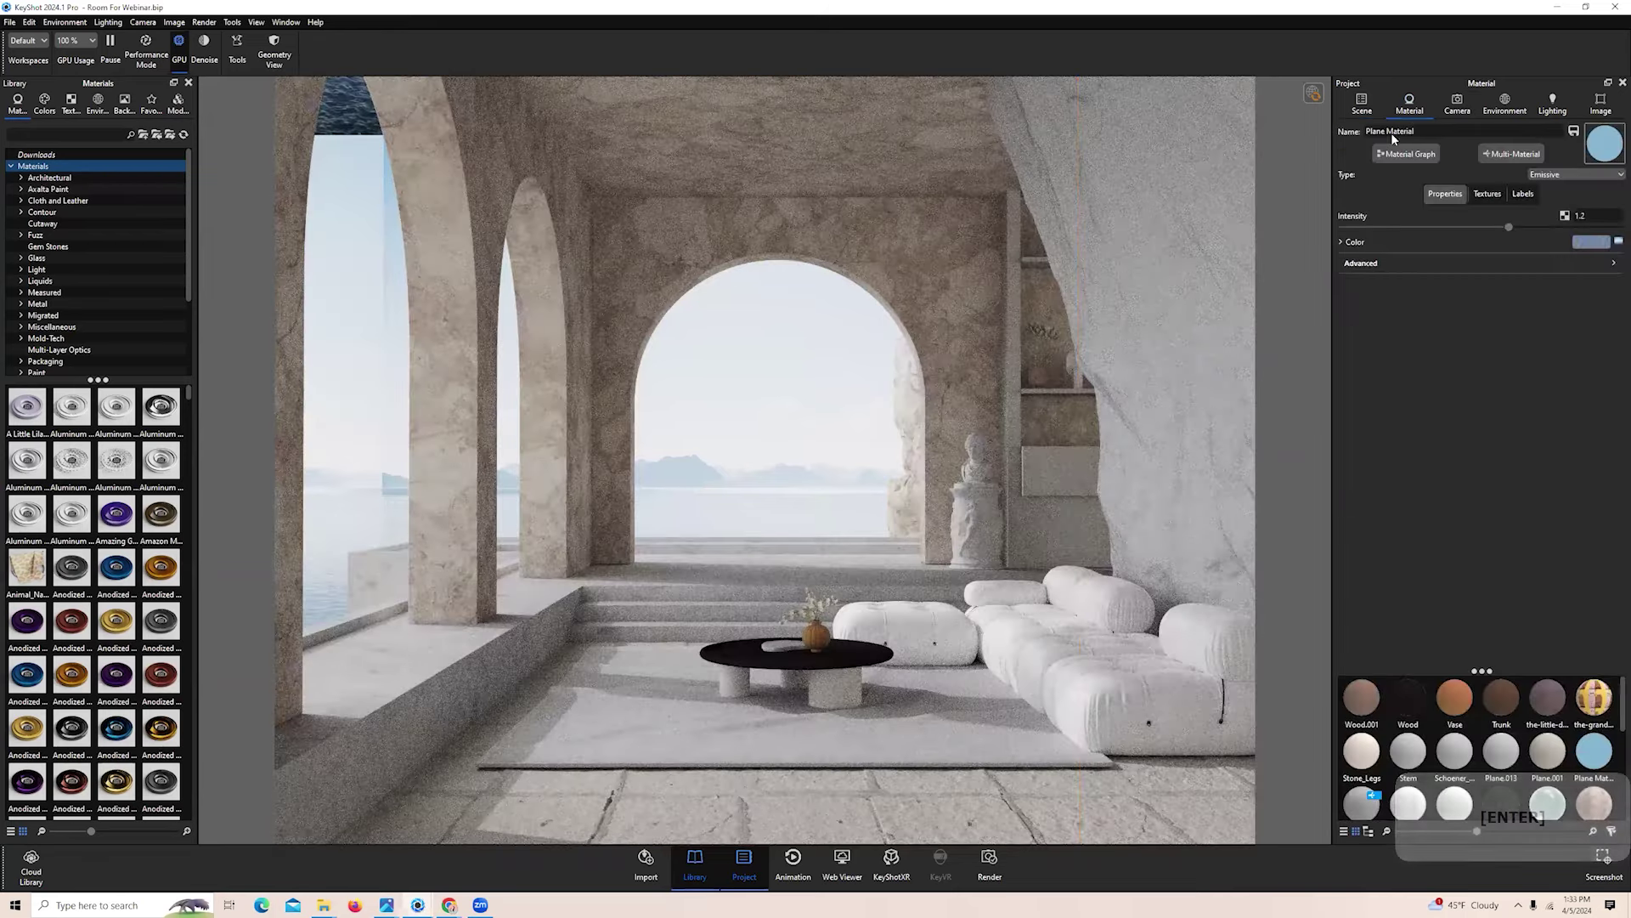
click(1361, 264)
click(1406, 154)
double_click(71, 552)
scroll(682, 662, down, 3)
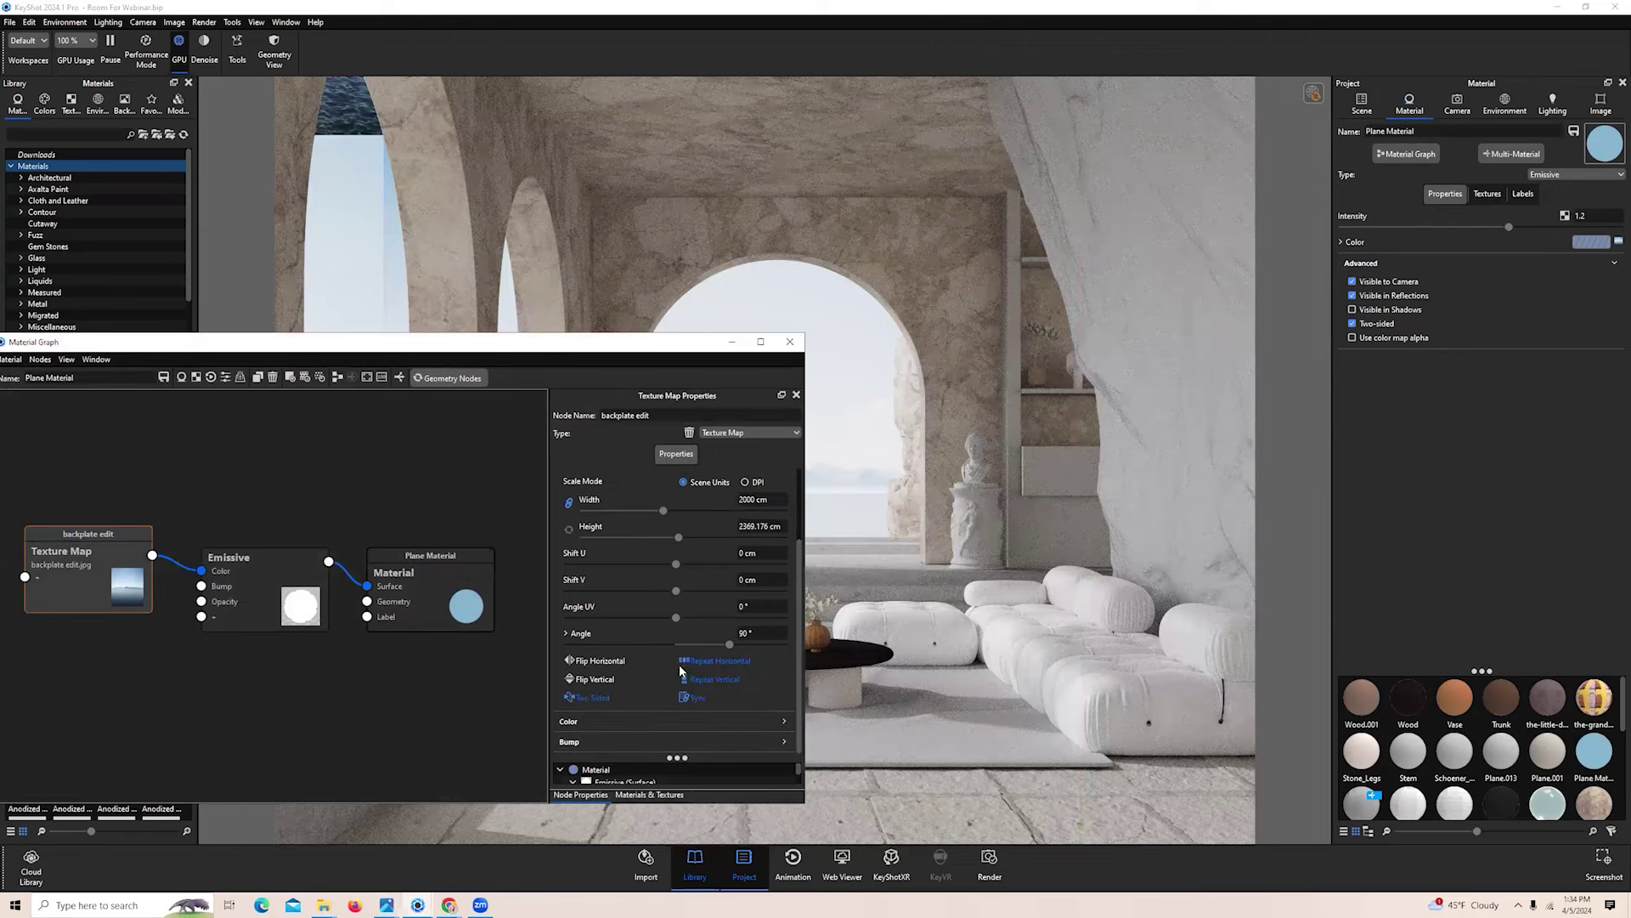
click(685, 661)
click(684, 679)
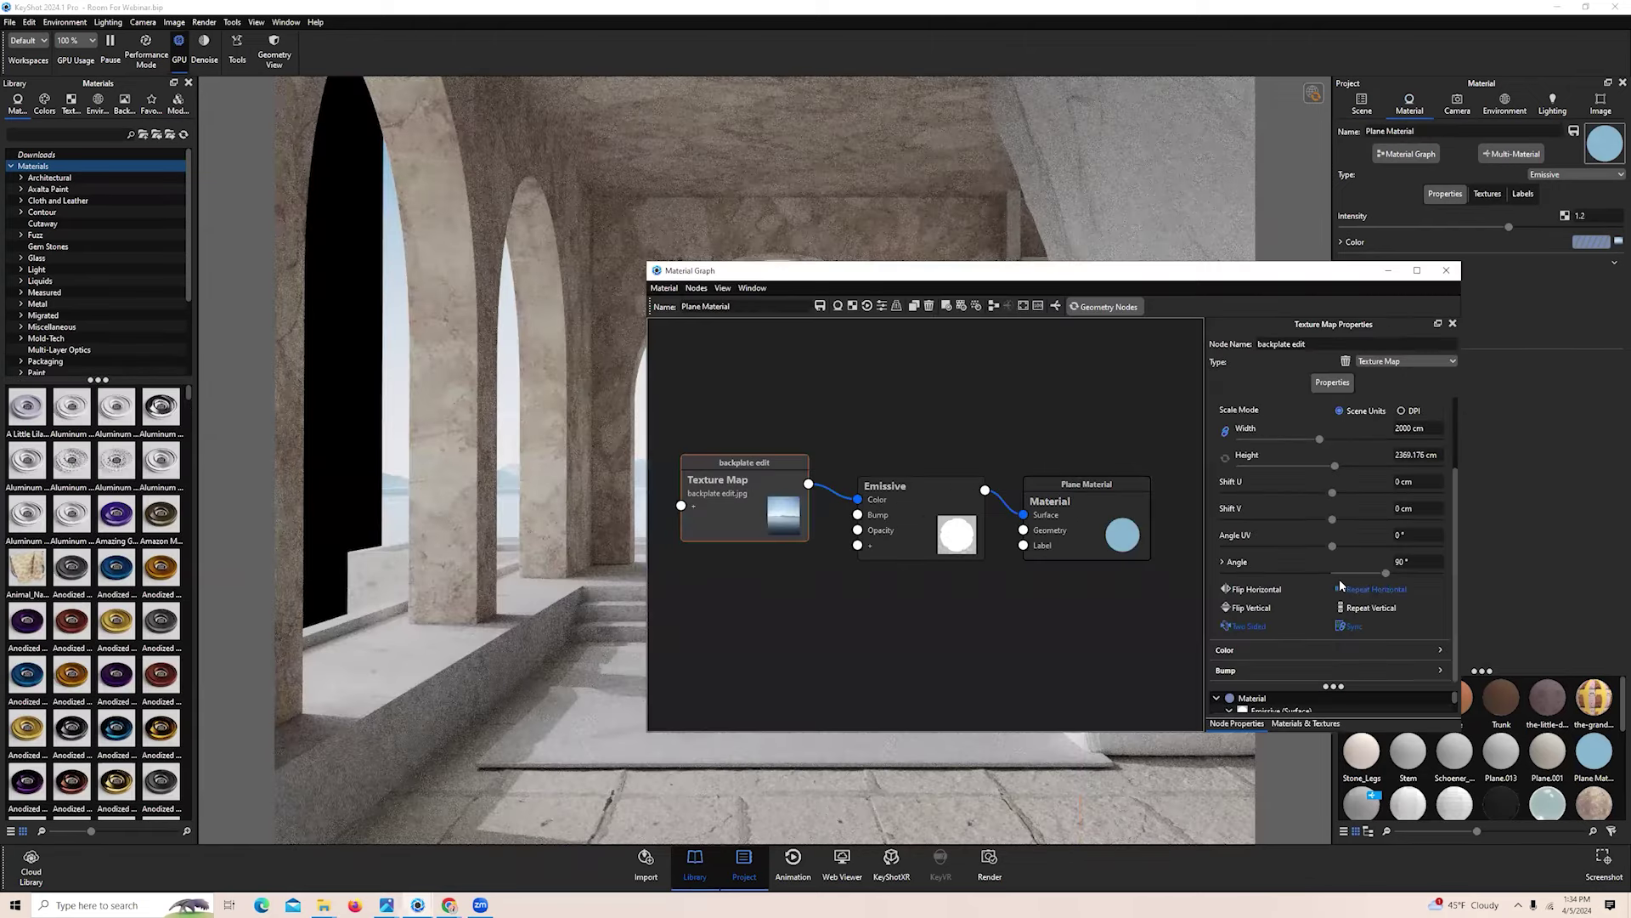
click(1341, 609)
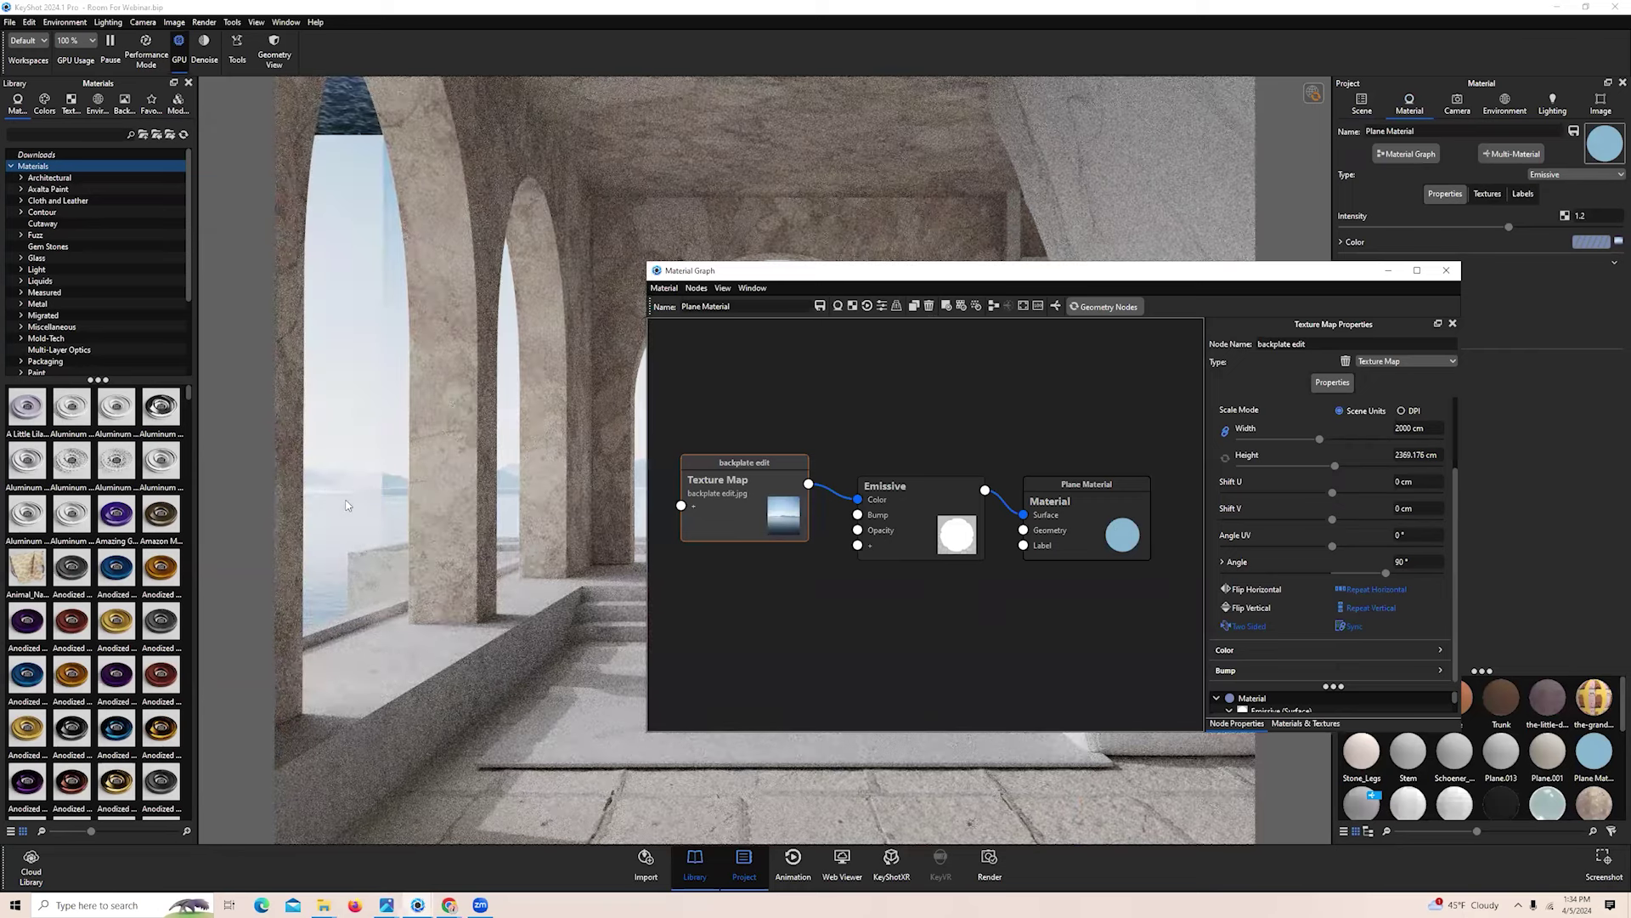
click(1340, 589)
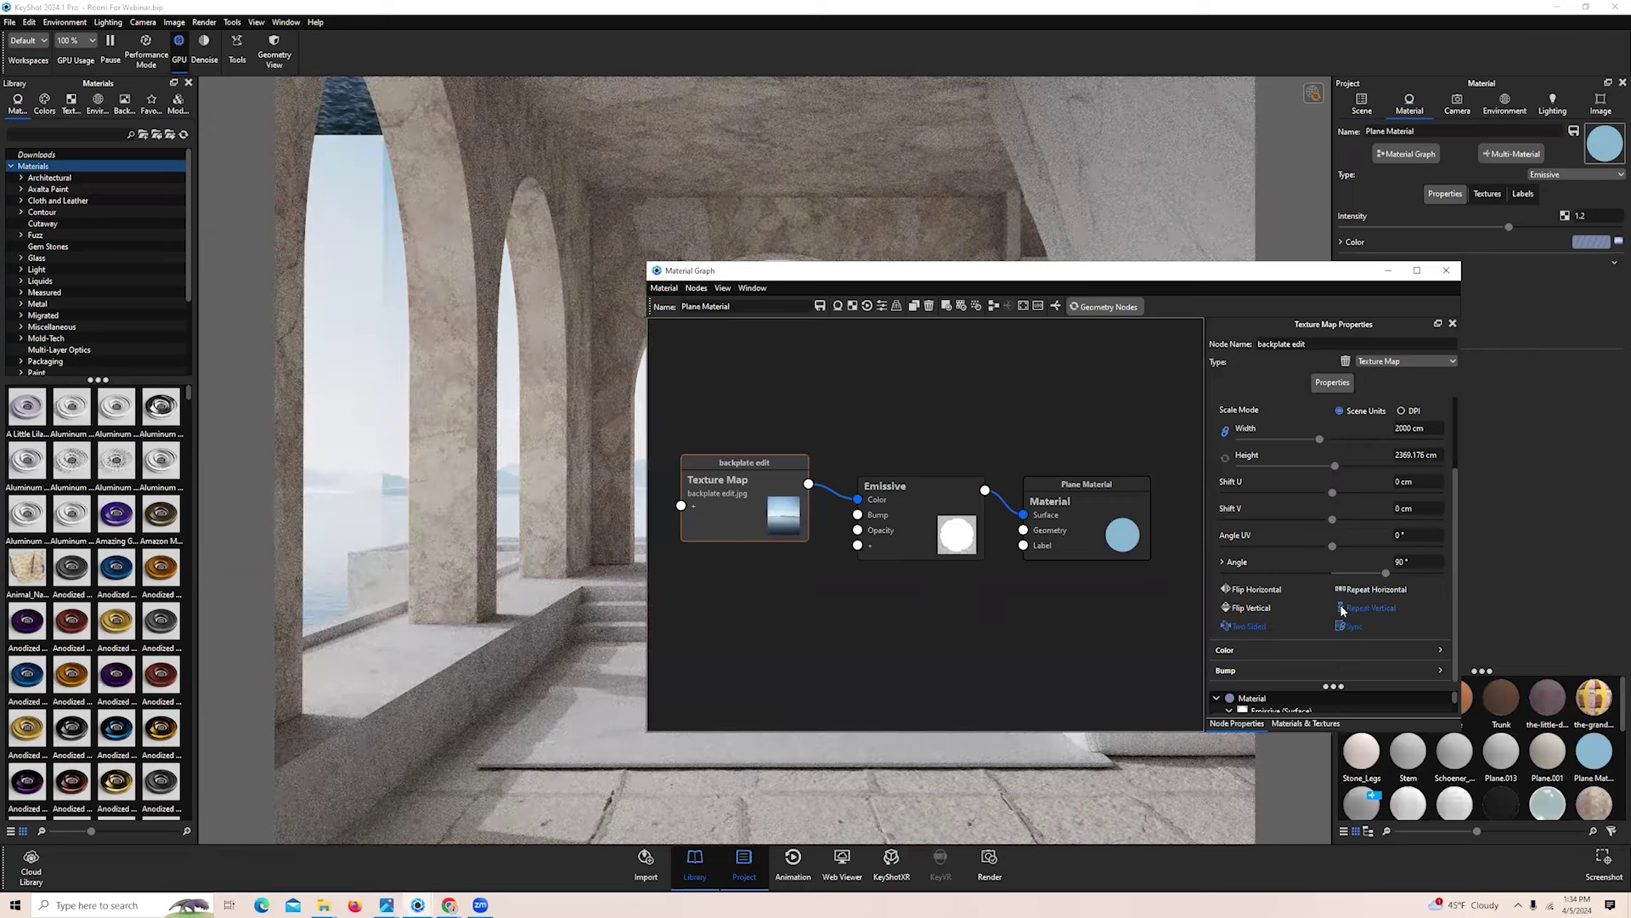
Turn off the backplate texture's vertical repeat and use Move Texture to position it behind the arches at 2595 cm width, accepting the placement
click(1342, 608)
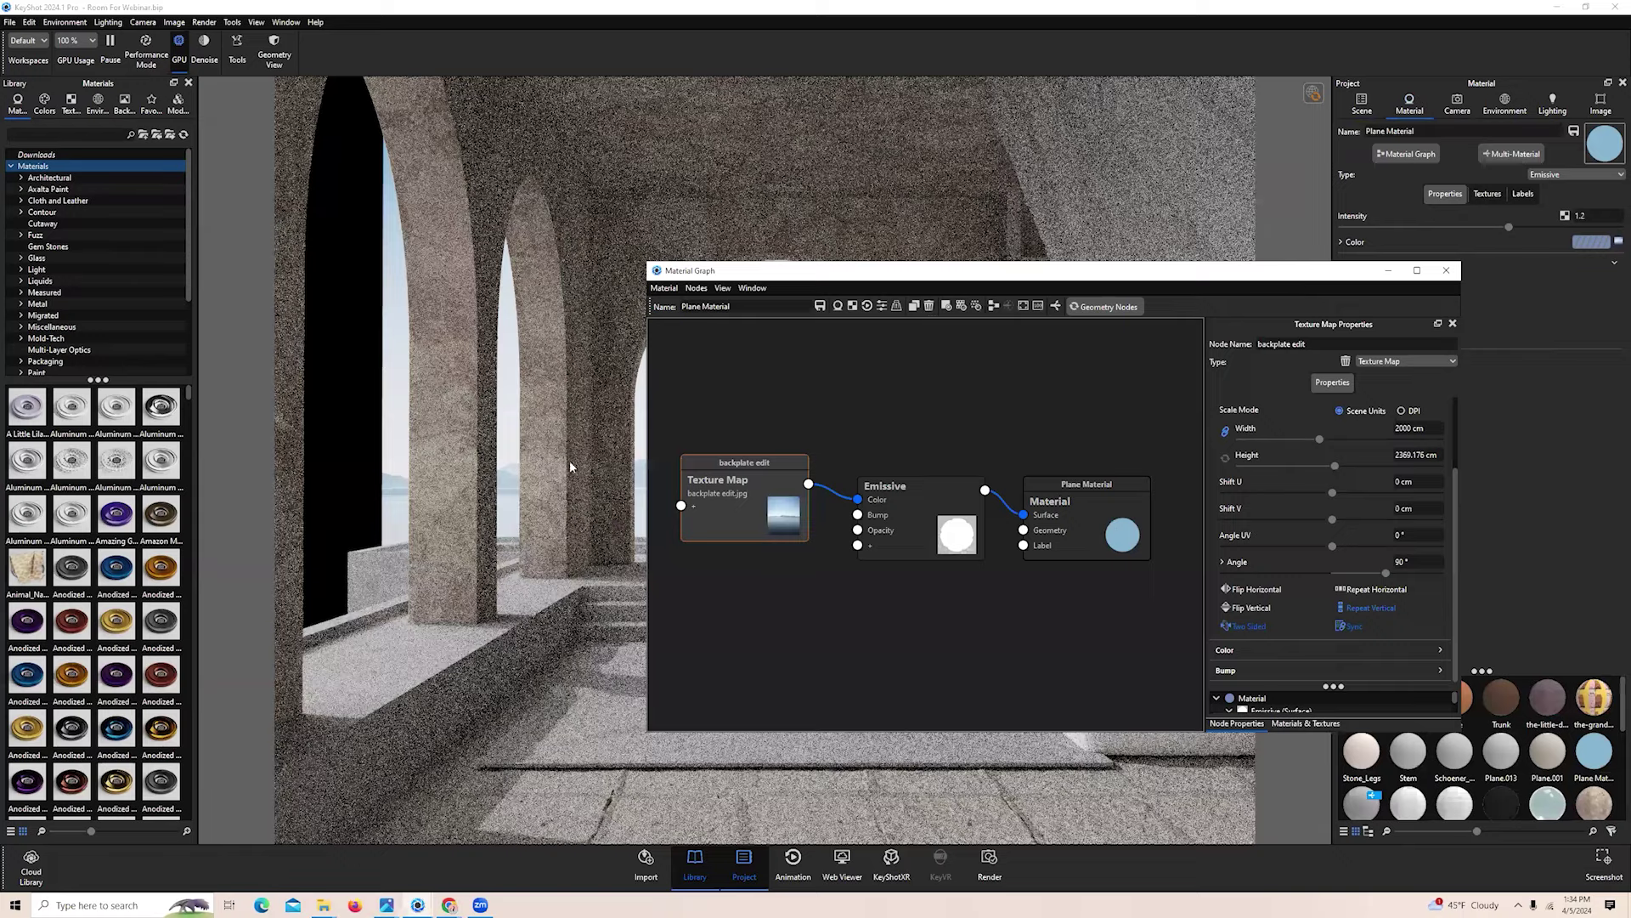
drag(1142, 273, 1278, 178)
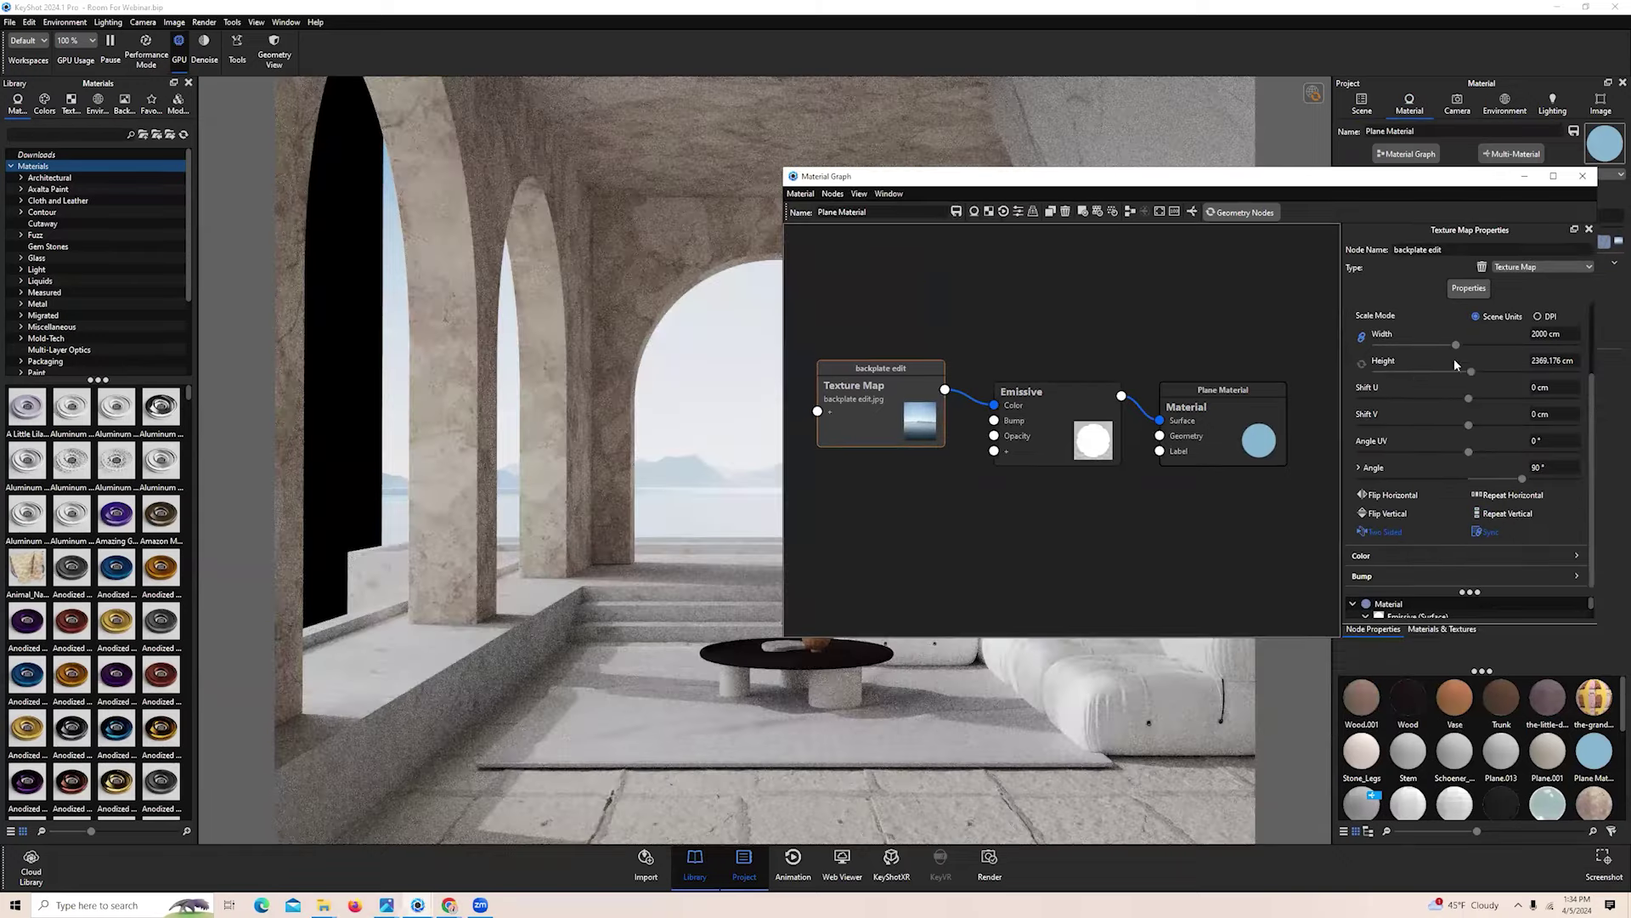
scroll(1462, 442, up, 2)
click(1446, 367)
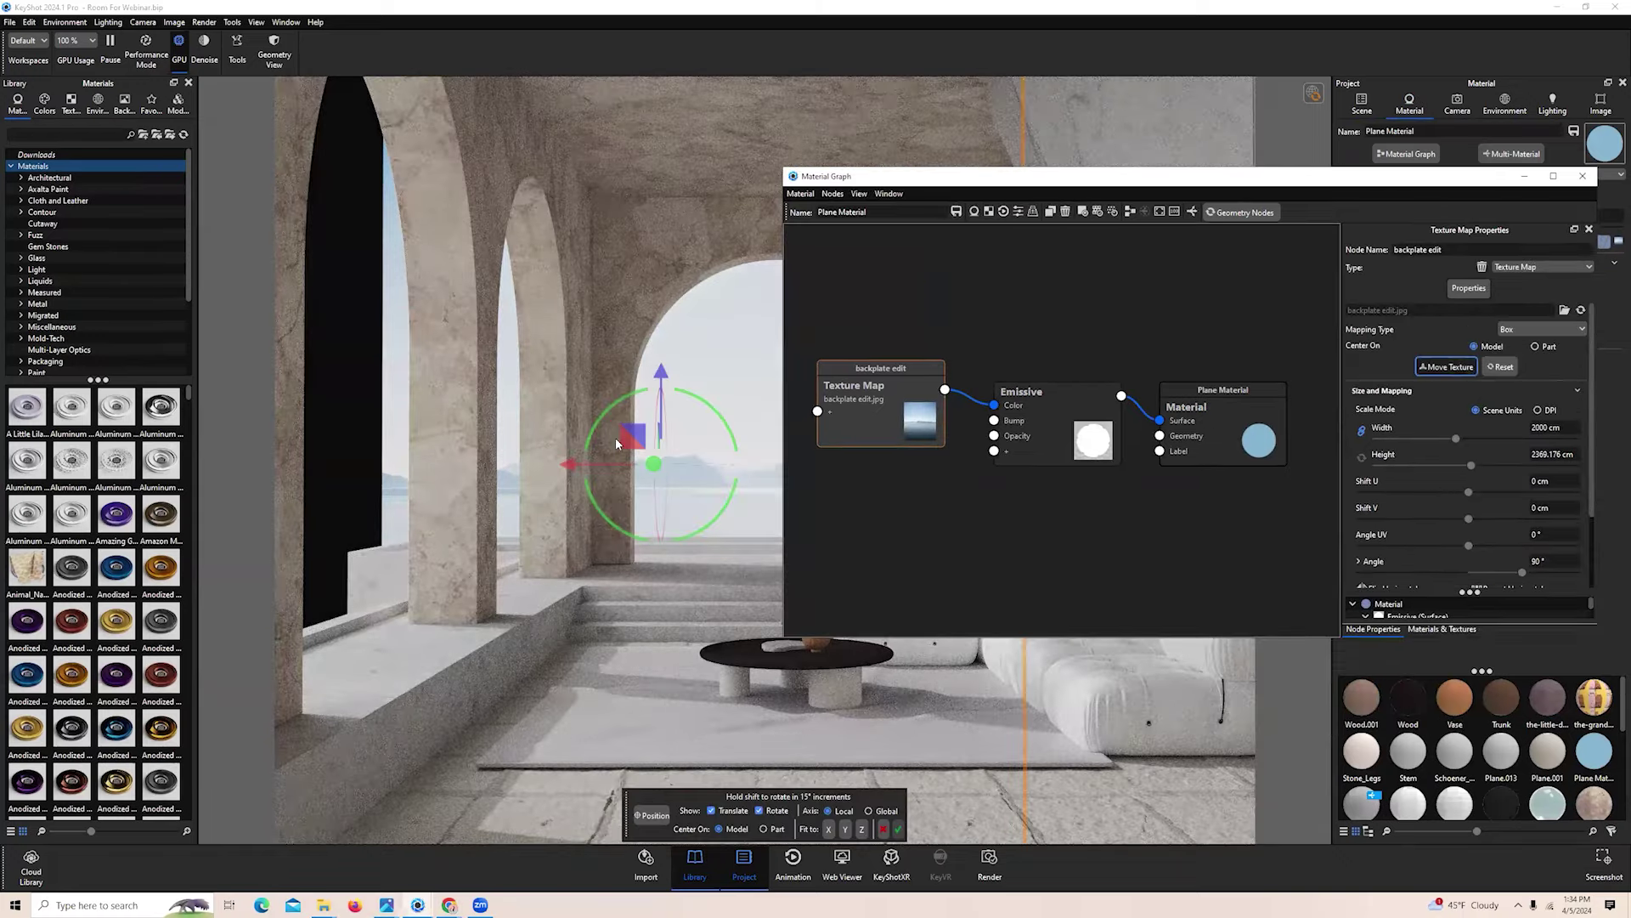
drag(624, 434, 502, 444)
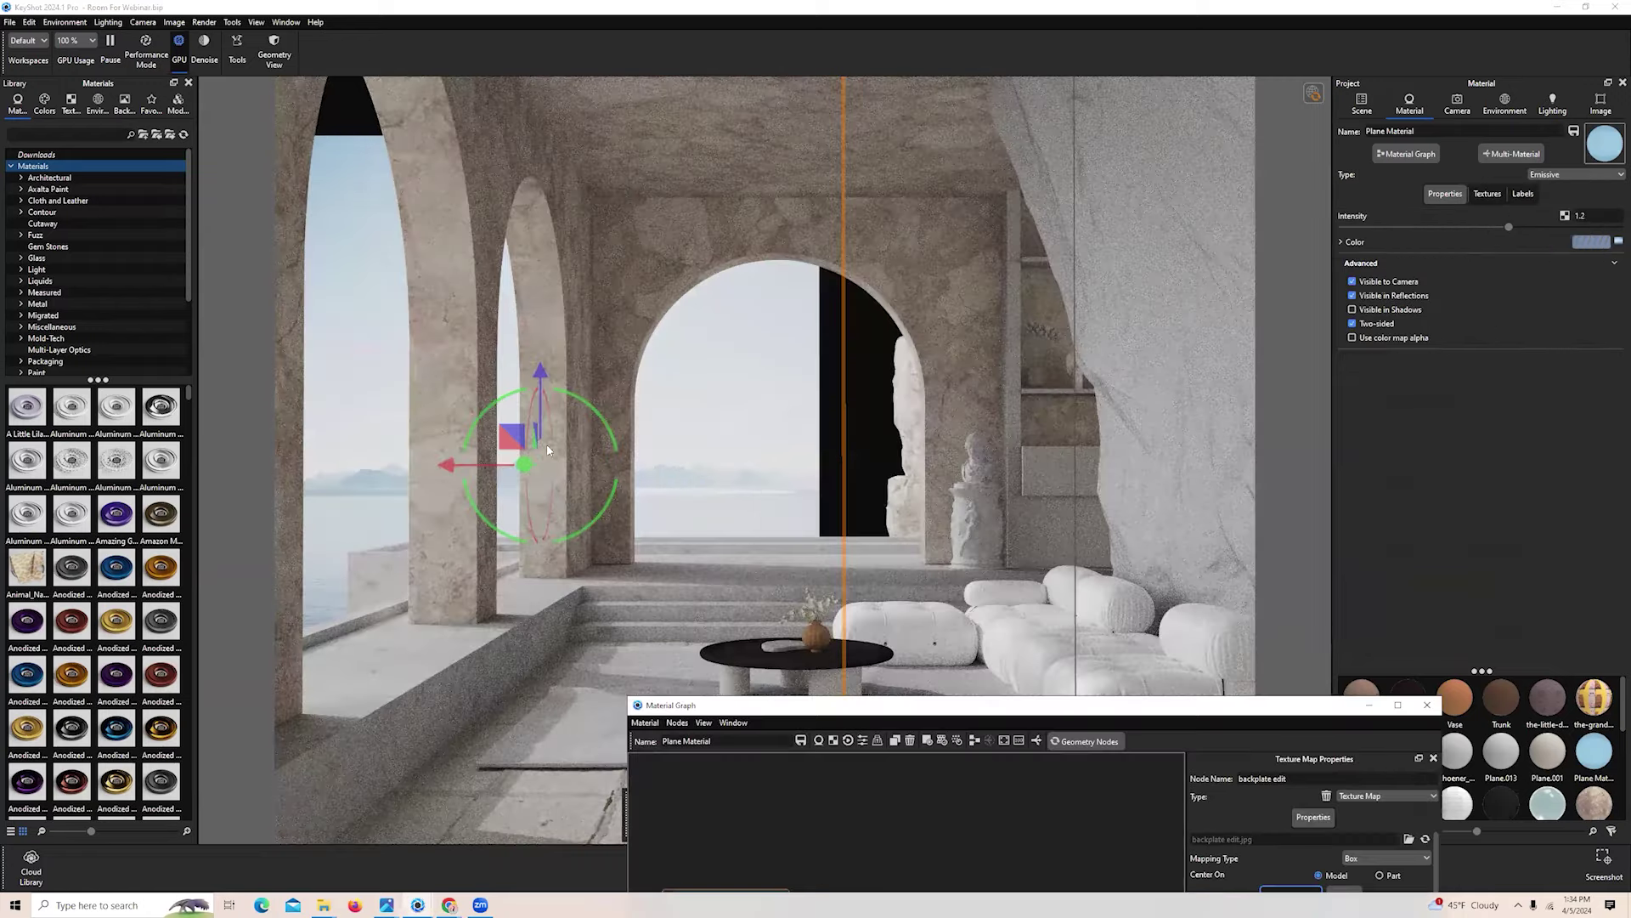
drag(526, 440, 565, 443)
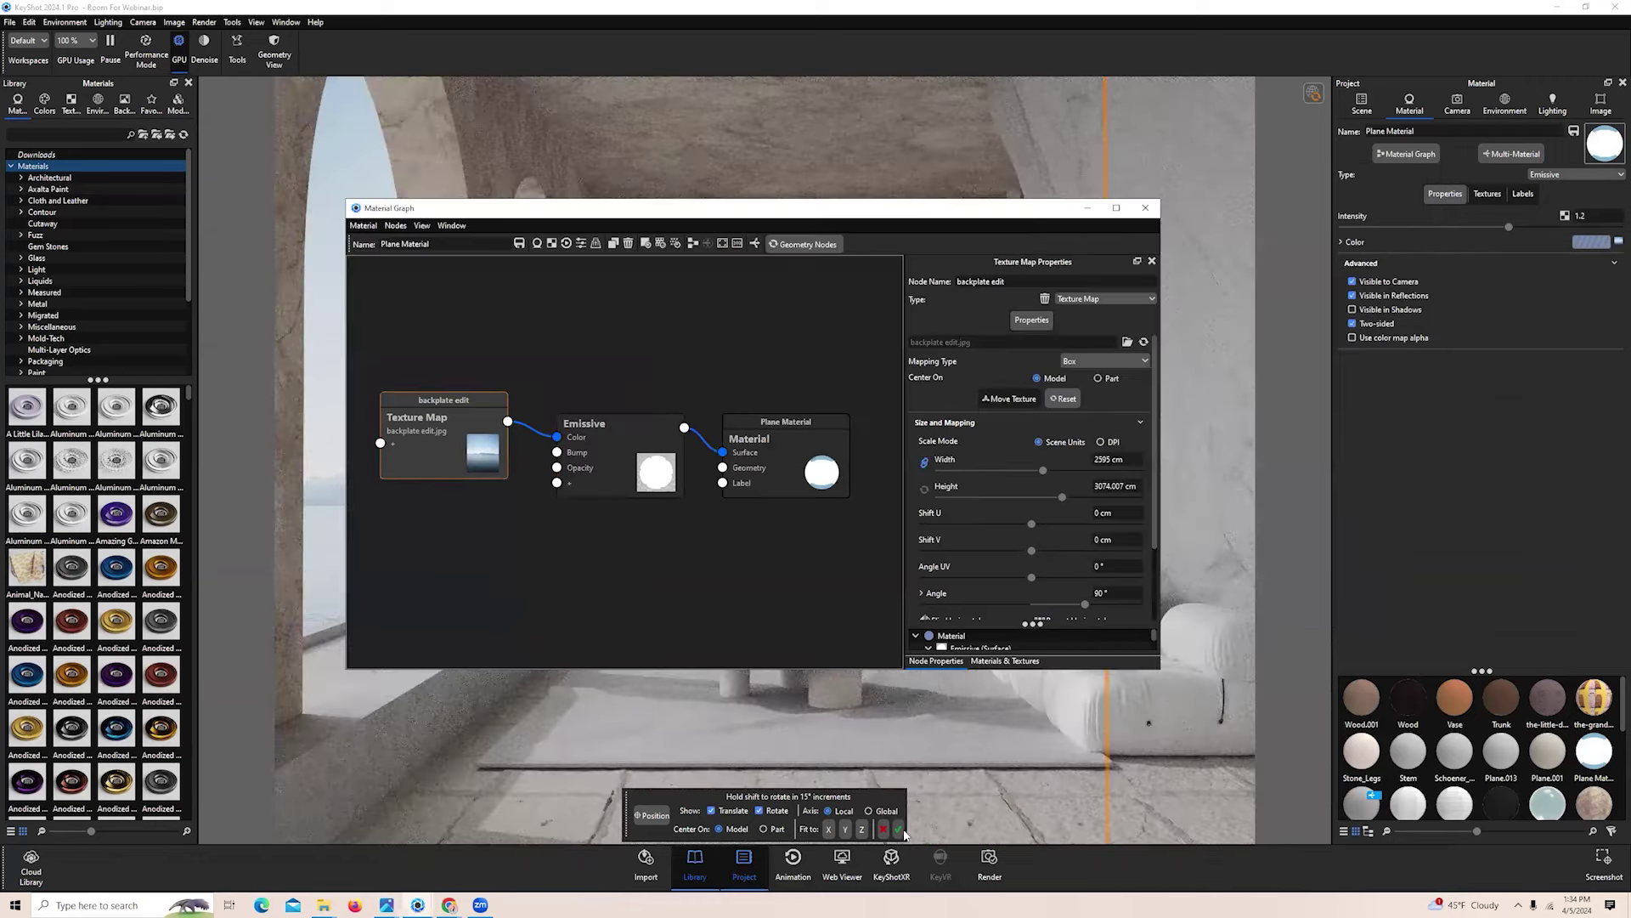
click(901, 830)
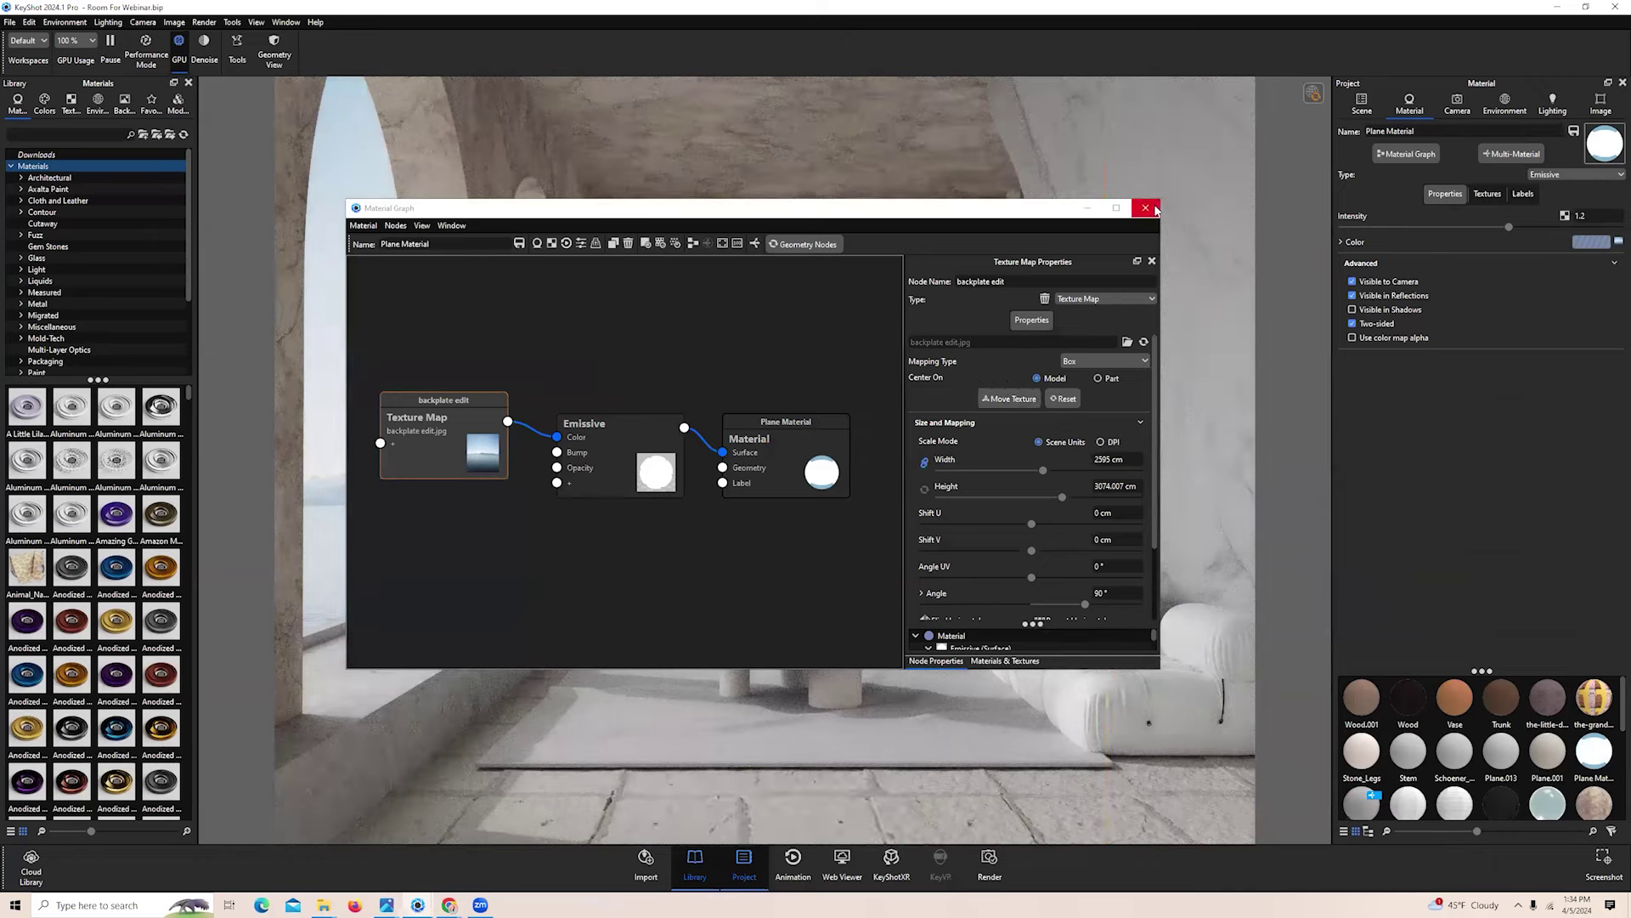
Insert a Color Adjust utility node between the backplate Texture Map and the Emissive node's color input
click(1155, 210)
scroll(643, 611, down, 1)
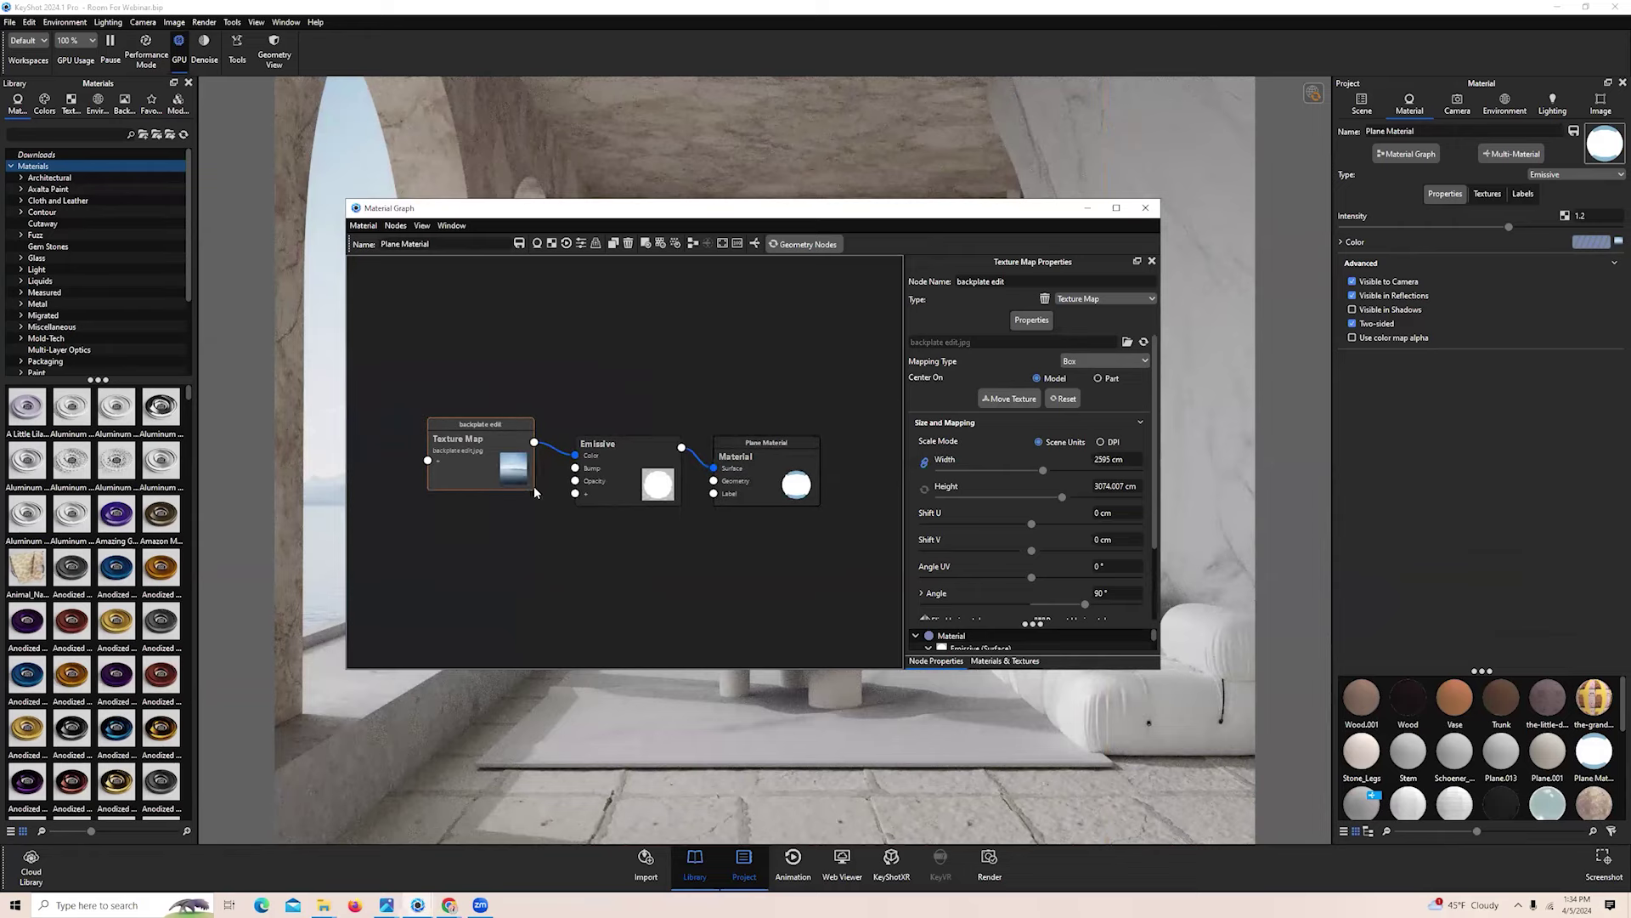
click(642, 482)
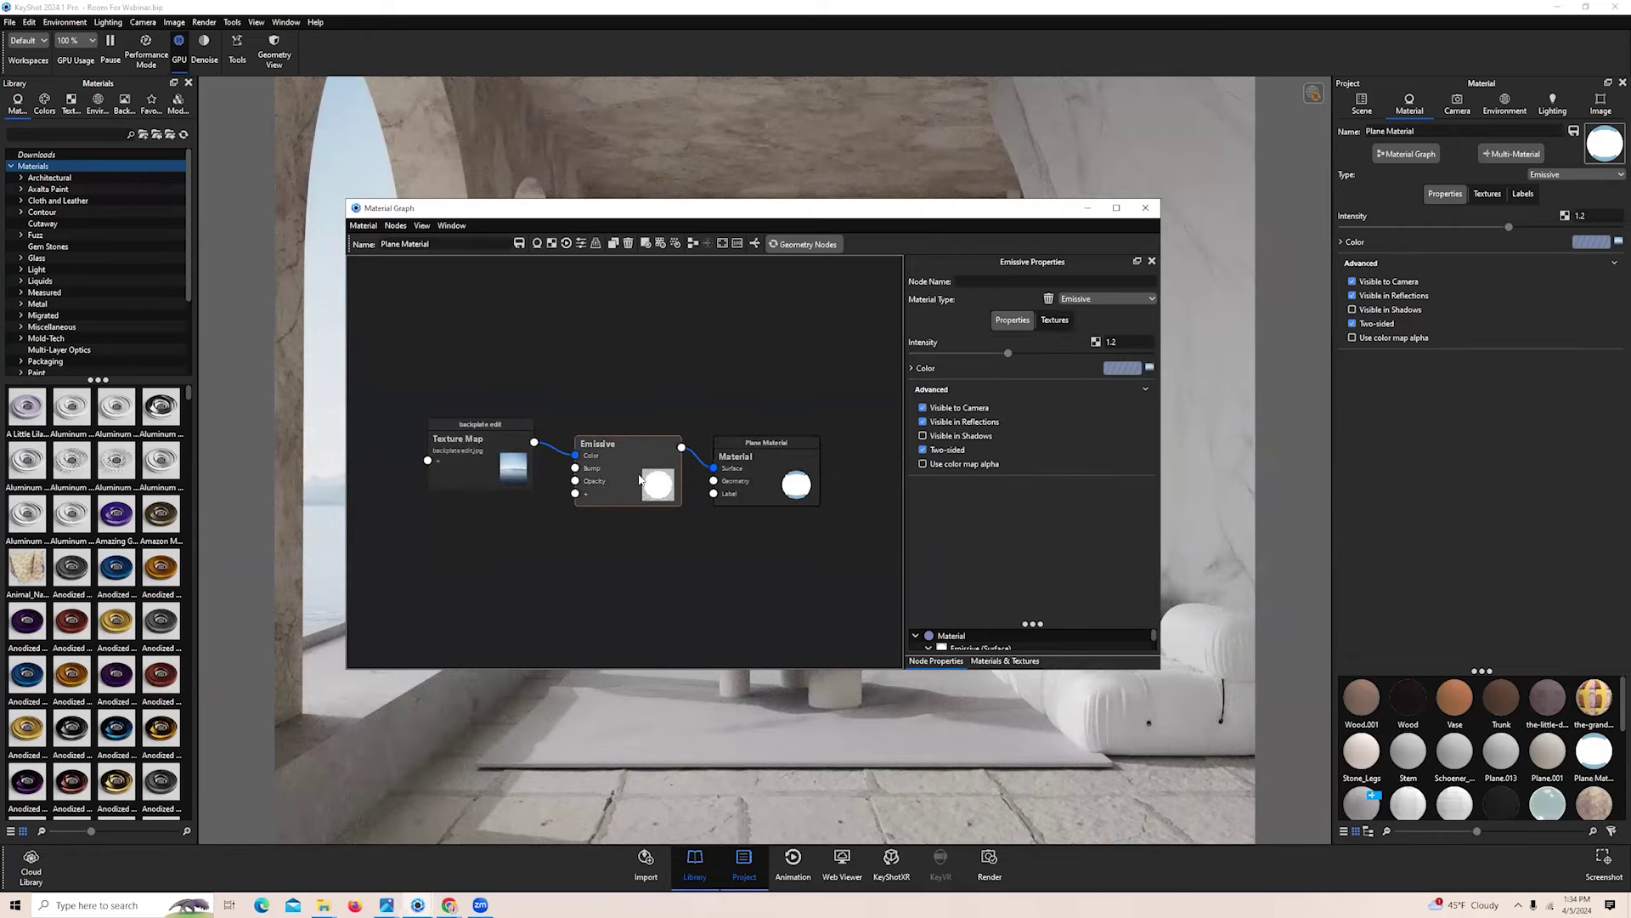
drag(511, 437, 445, 463)
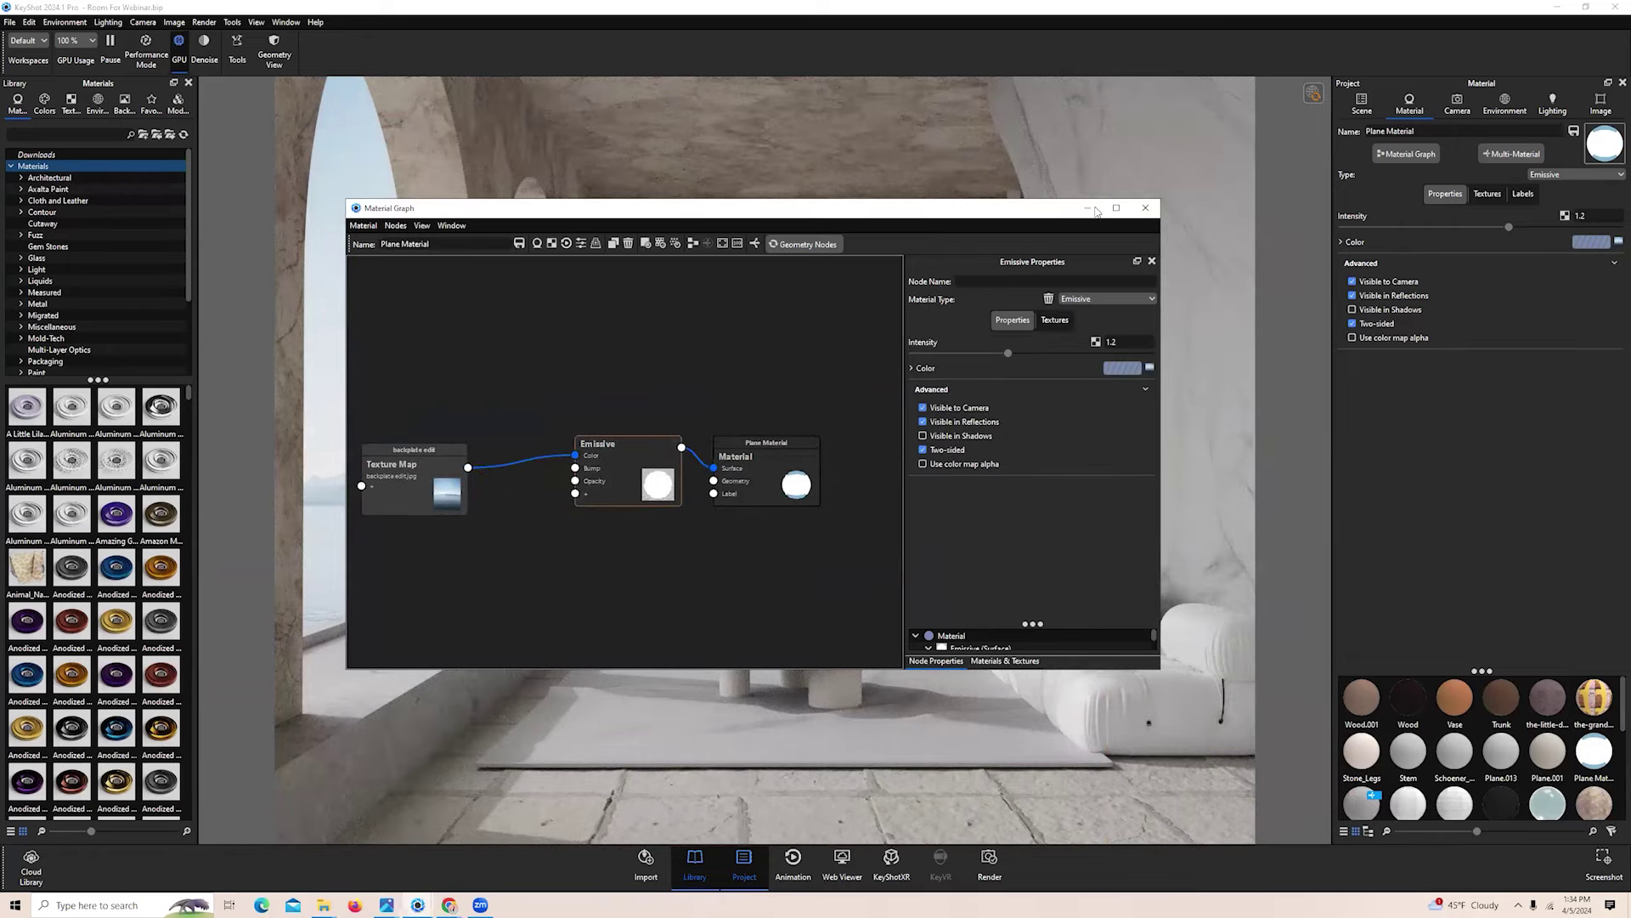
drag(1096, 211, 1592, 207)
right_click(1012, 458)
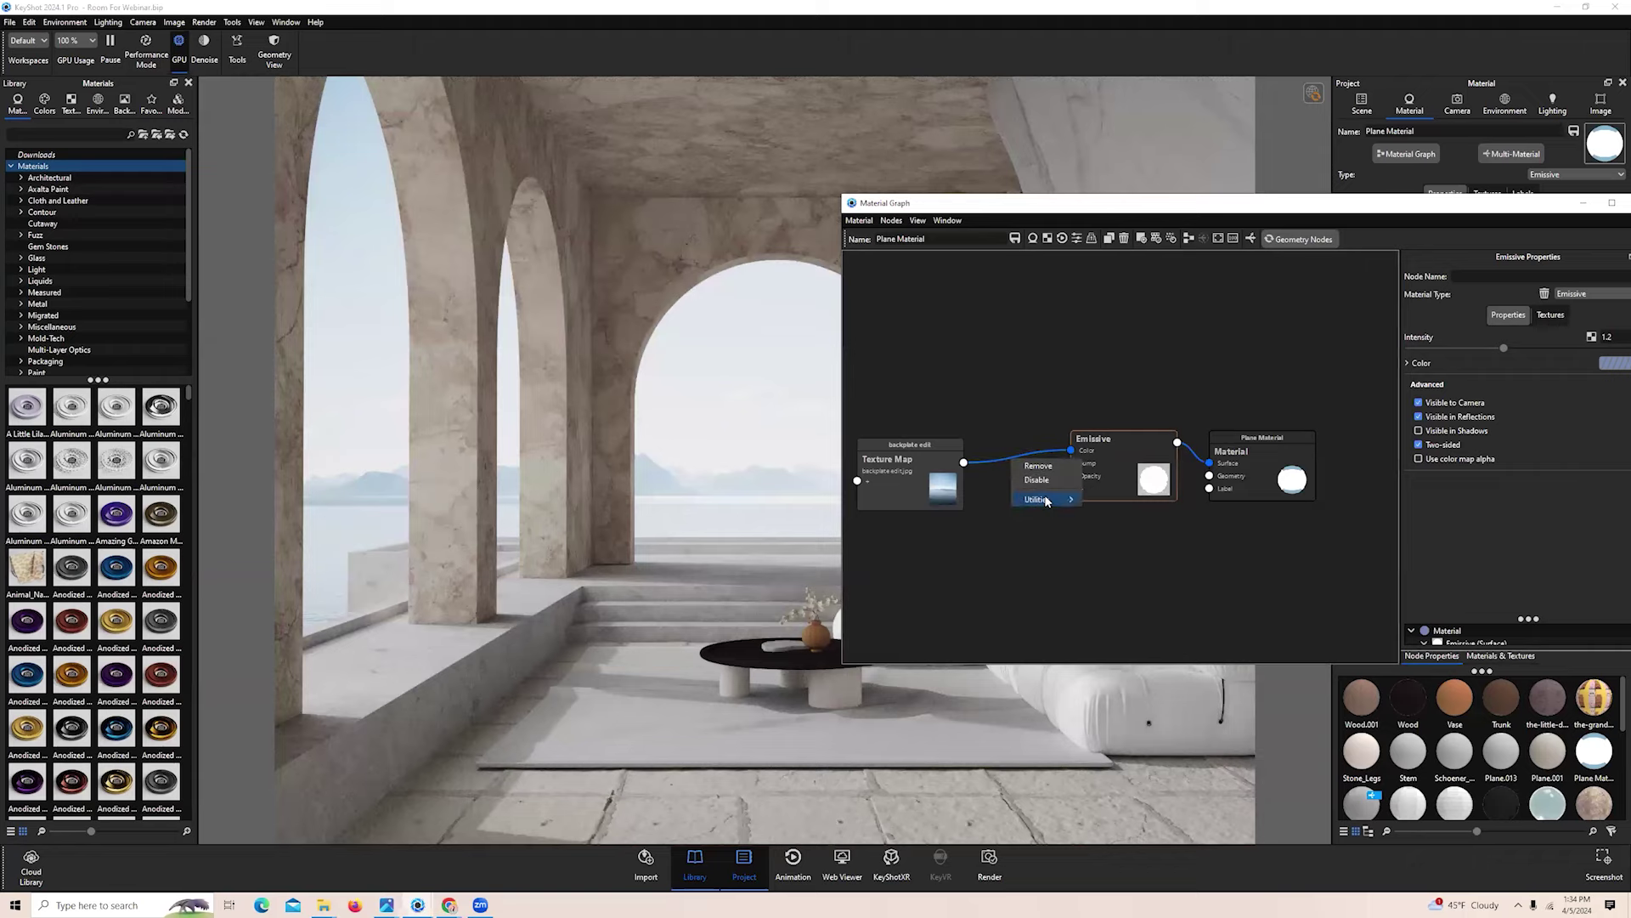
mouse_move(1047, 501)
click(1125, 504)
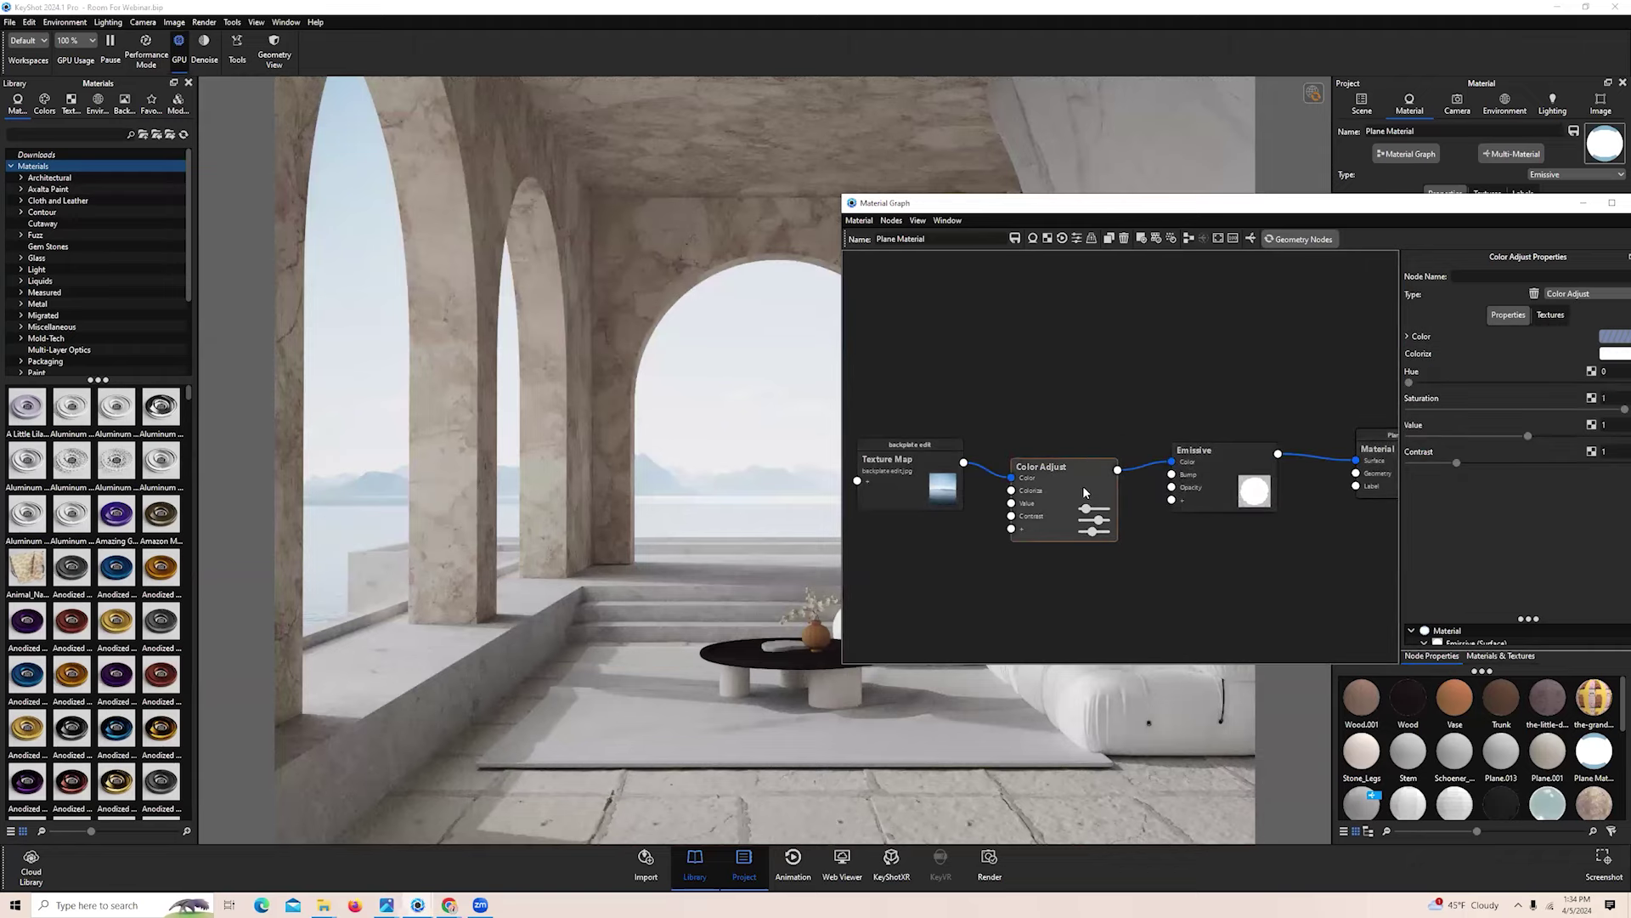
Set the Color Adjust node's saturation to 0.8
drag(1317, 204, 1176, 192)
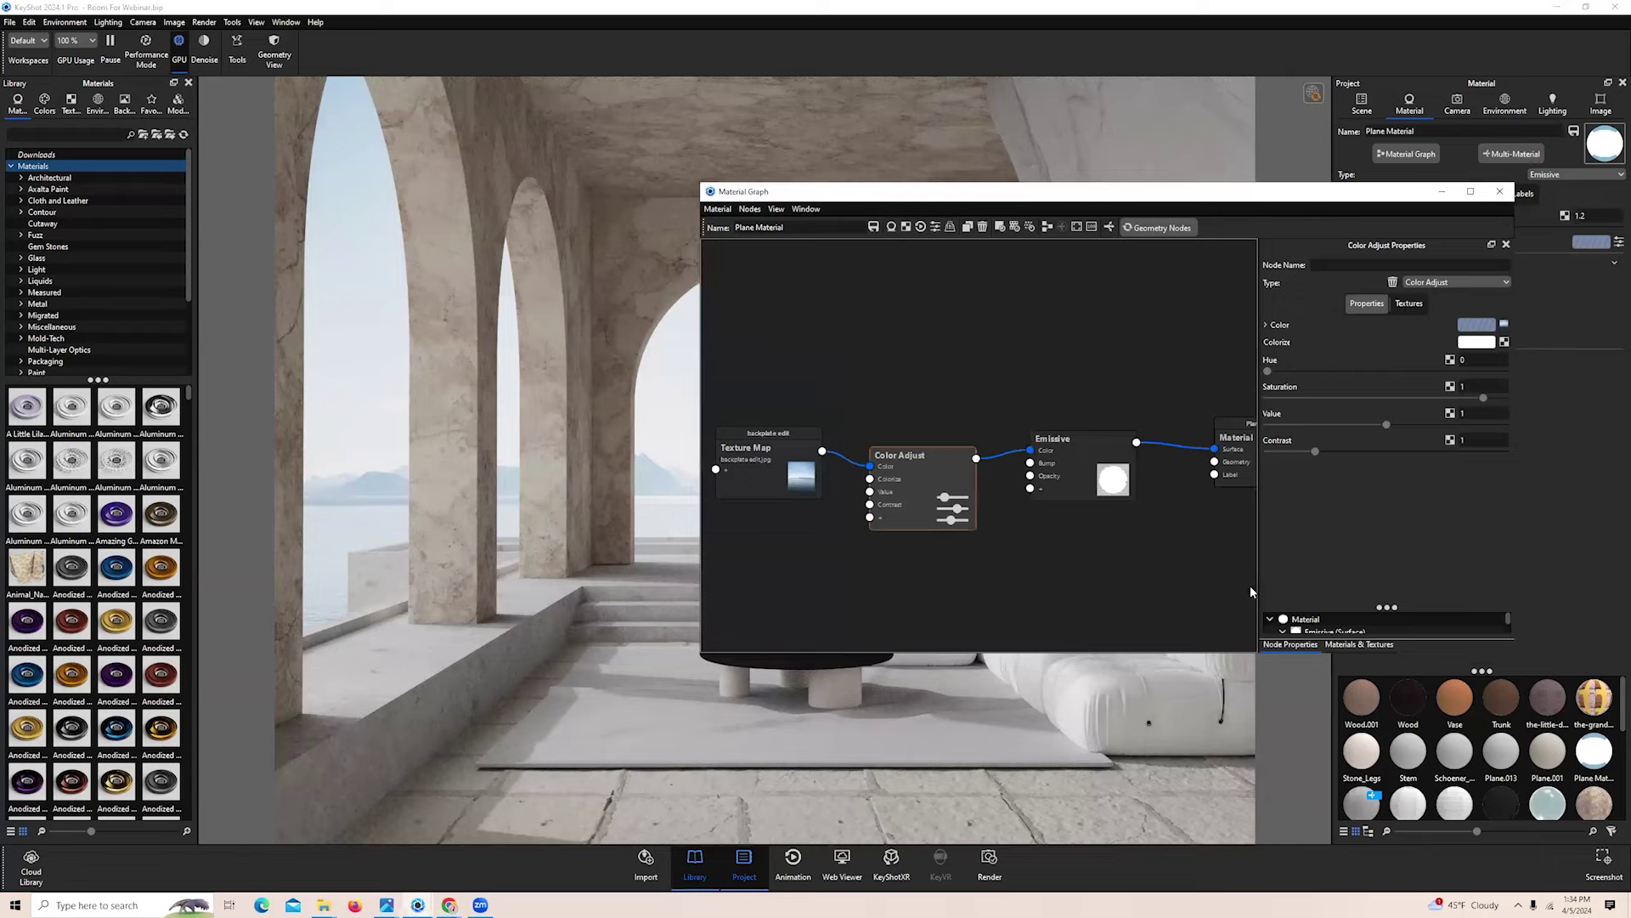
double_click(1461, 387)
text(.9)
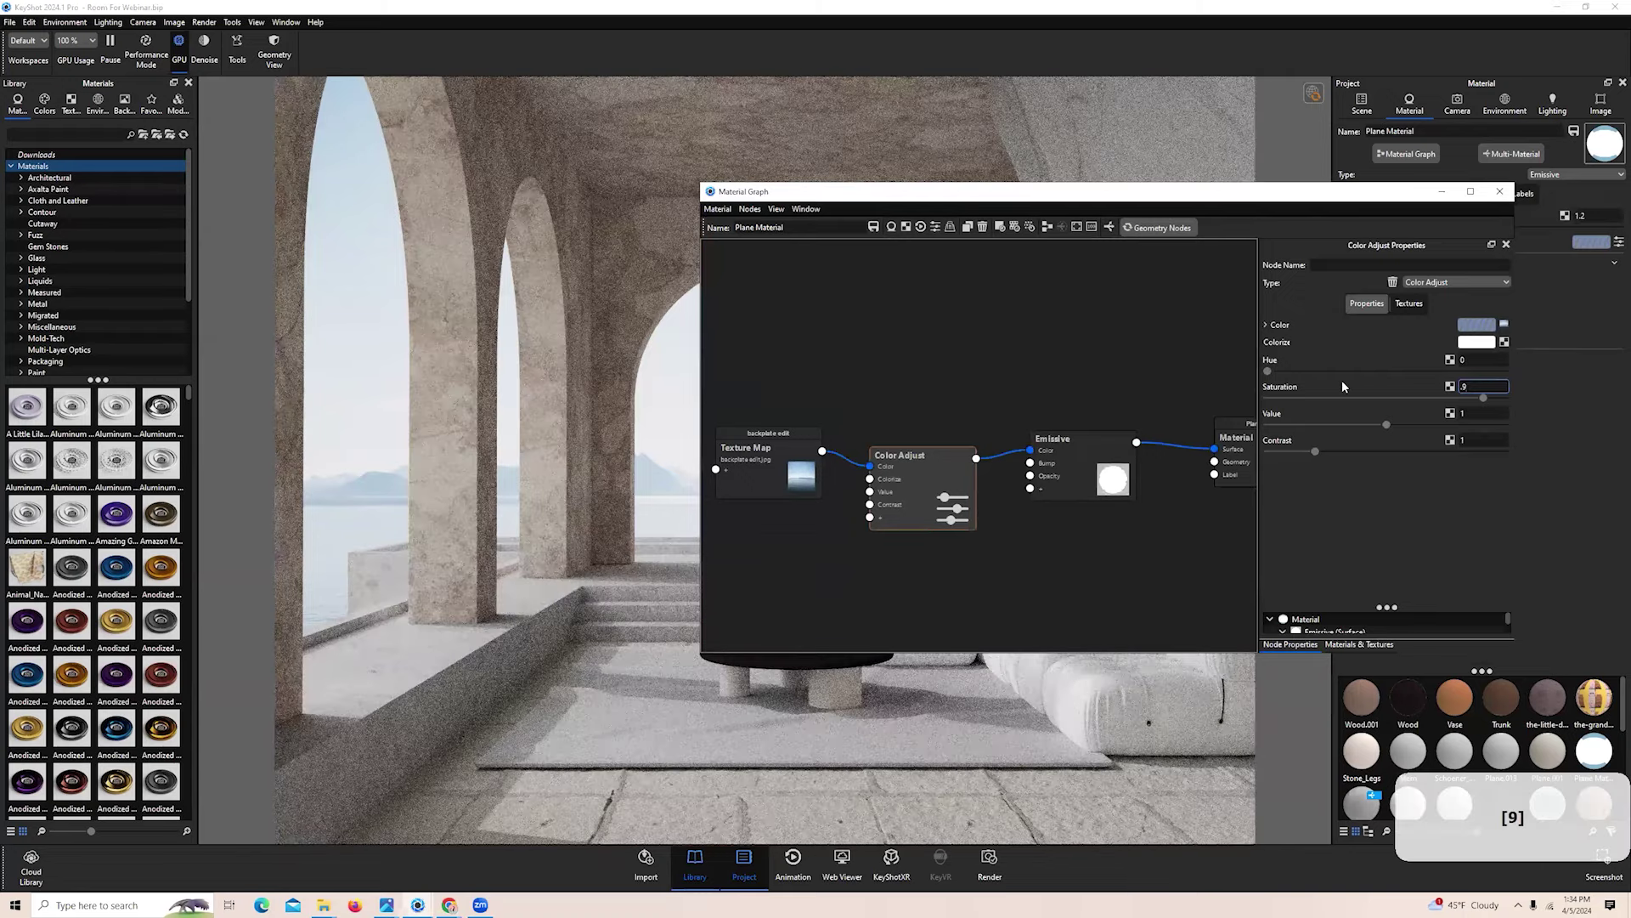
key(BackSpace)
text(8)
key(Return)
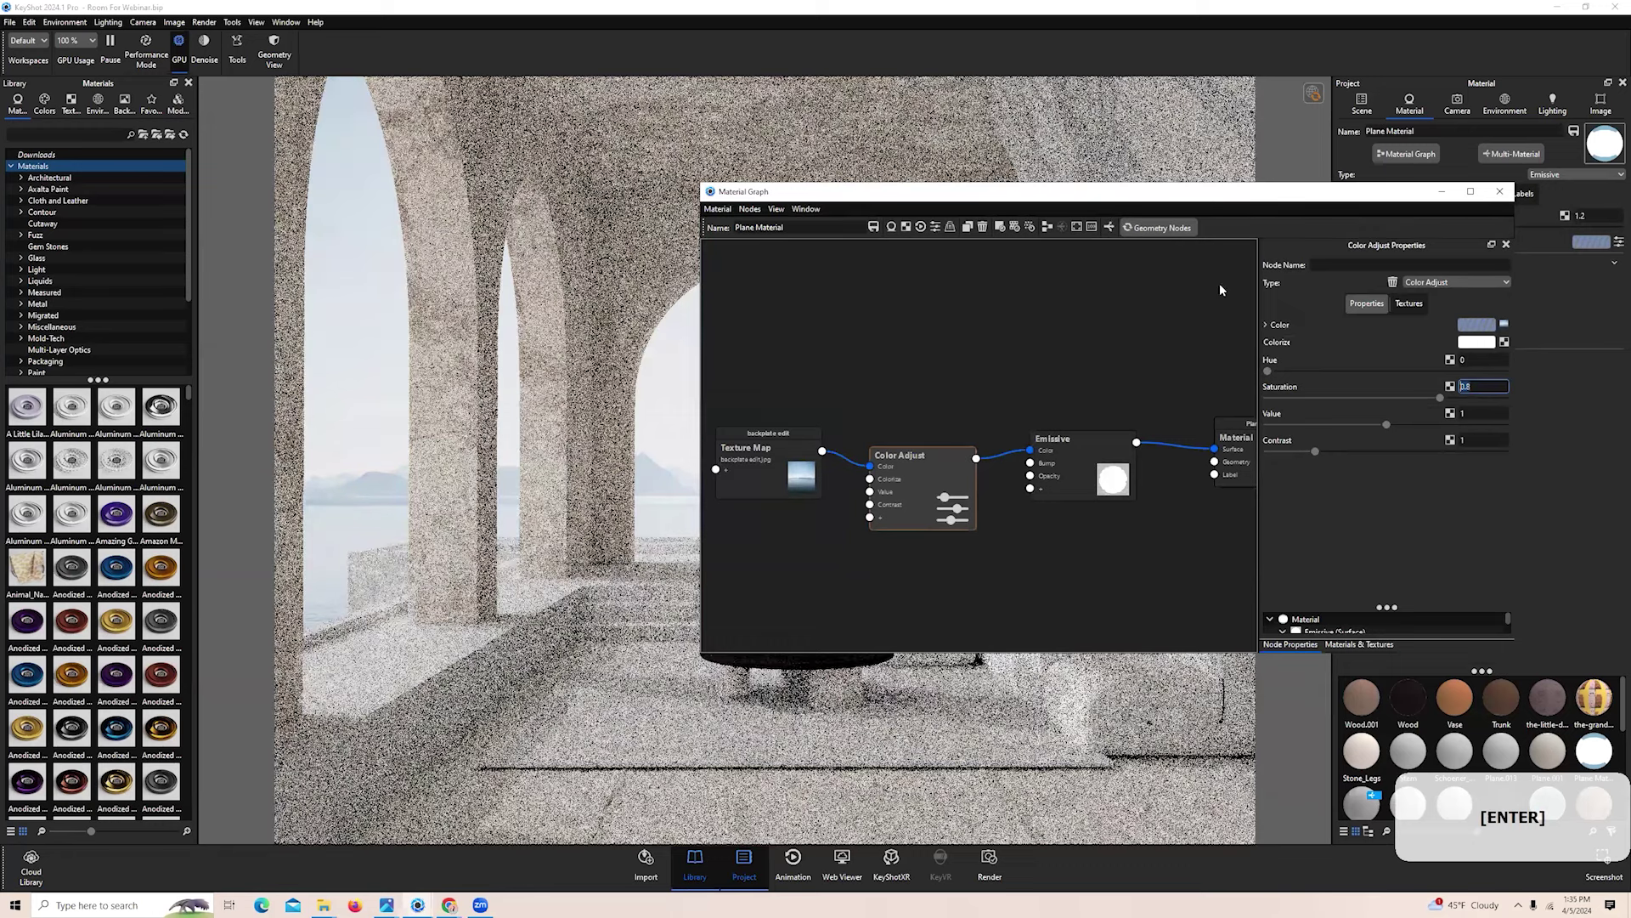
Examine the desaturated sea view through the arches with the Material Graph moved aside, and close the graph
drag(1089, 191, 1179, 205)
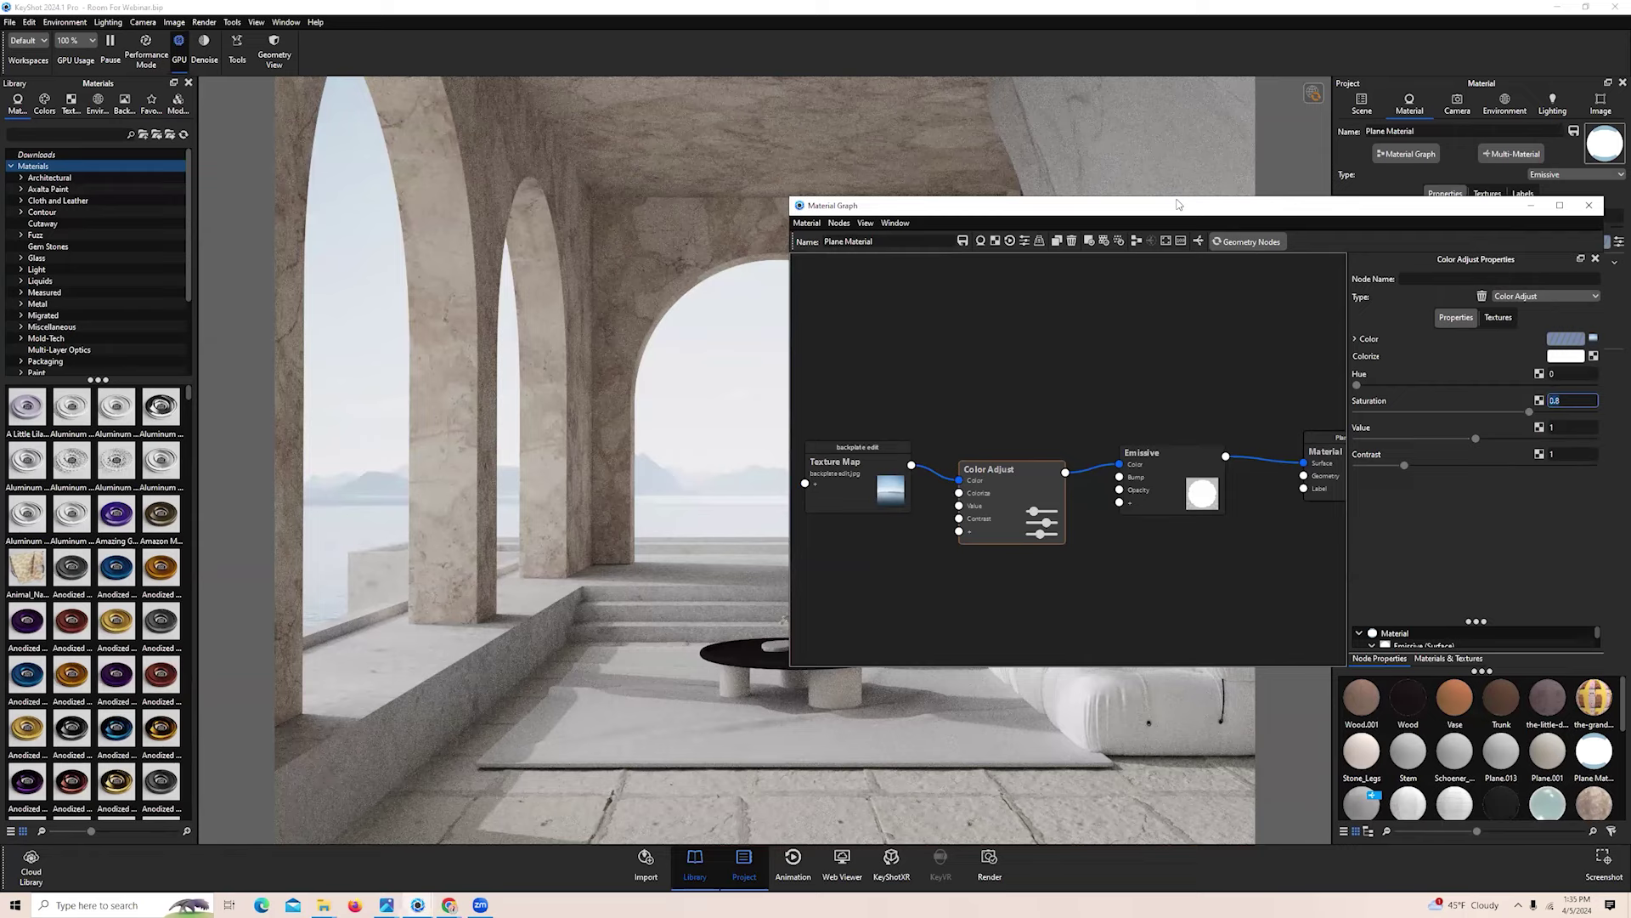
drag(1178, 204, 1053, 240)
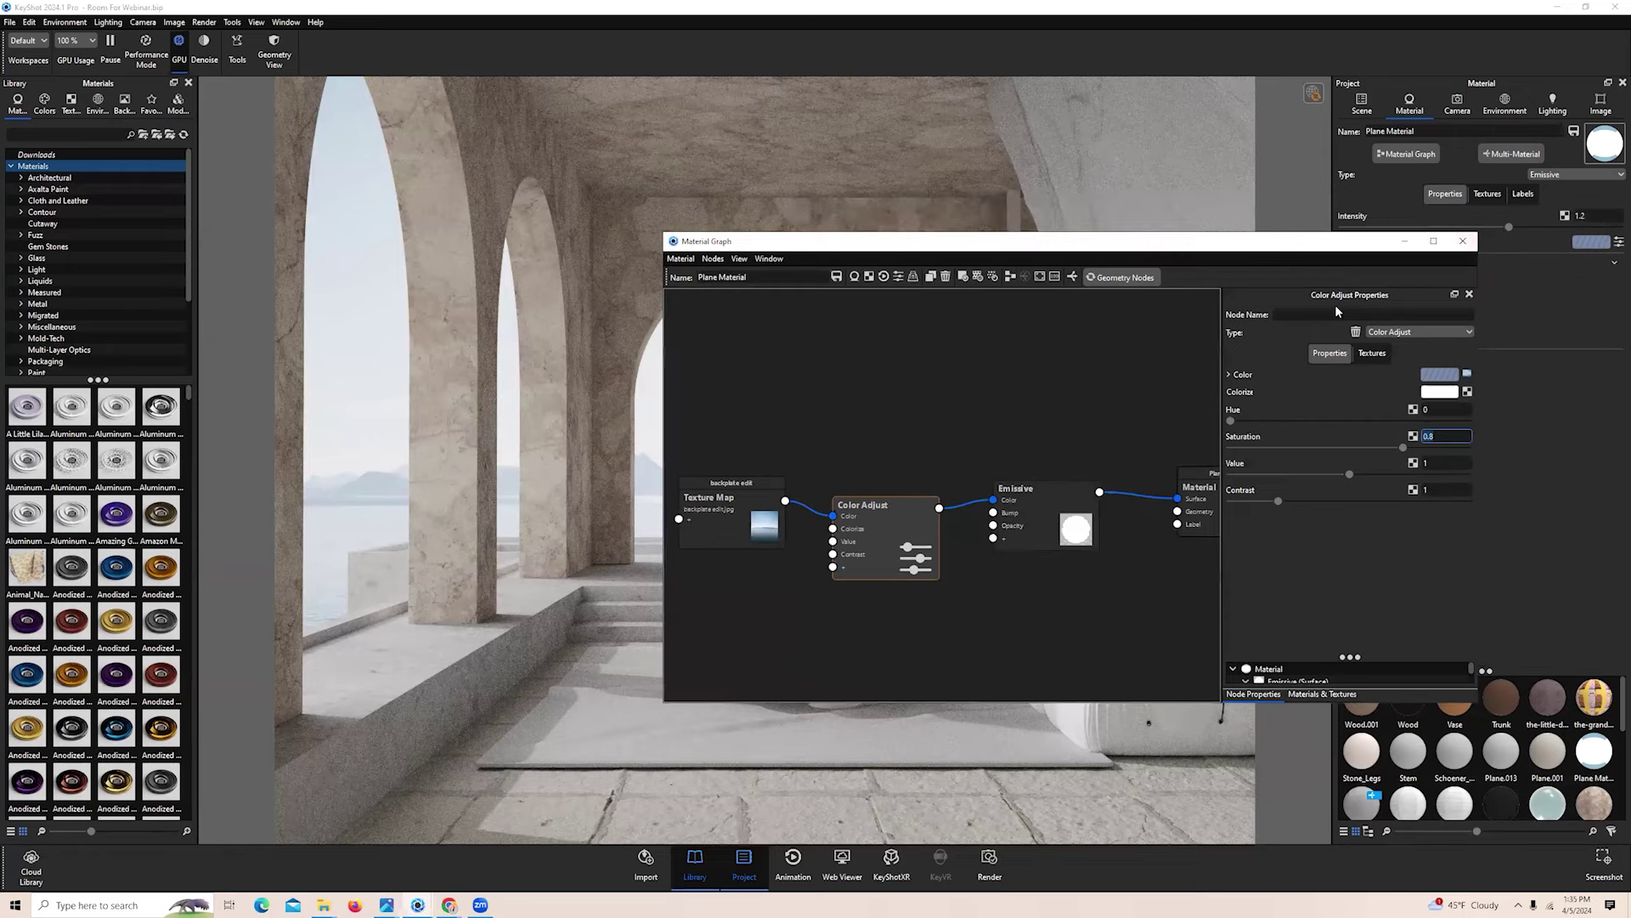
drag(1340, 251, 894, 699)
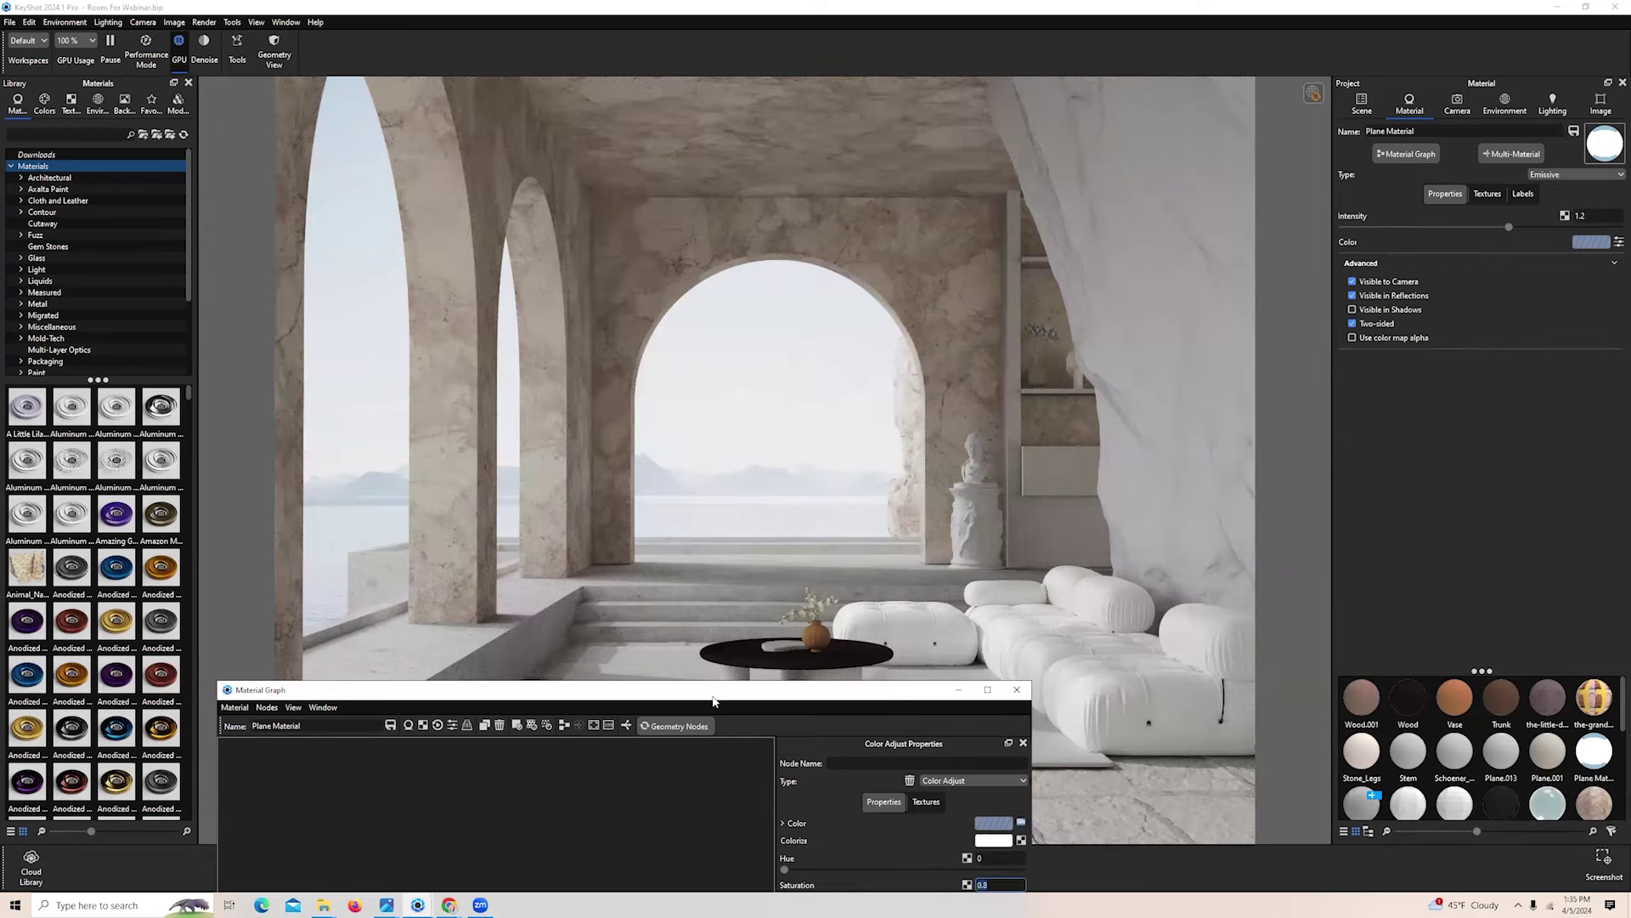
drag(714, 701, 1051, 340)
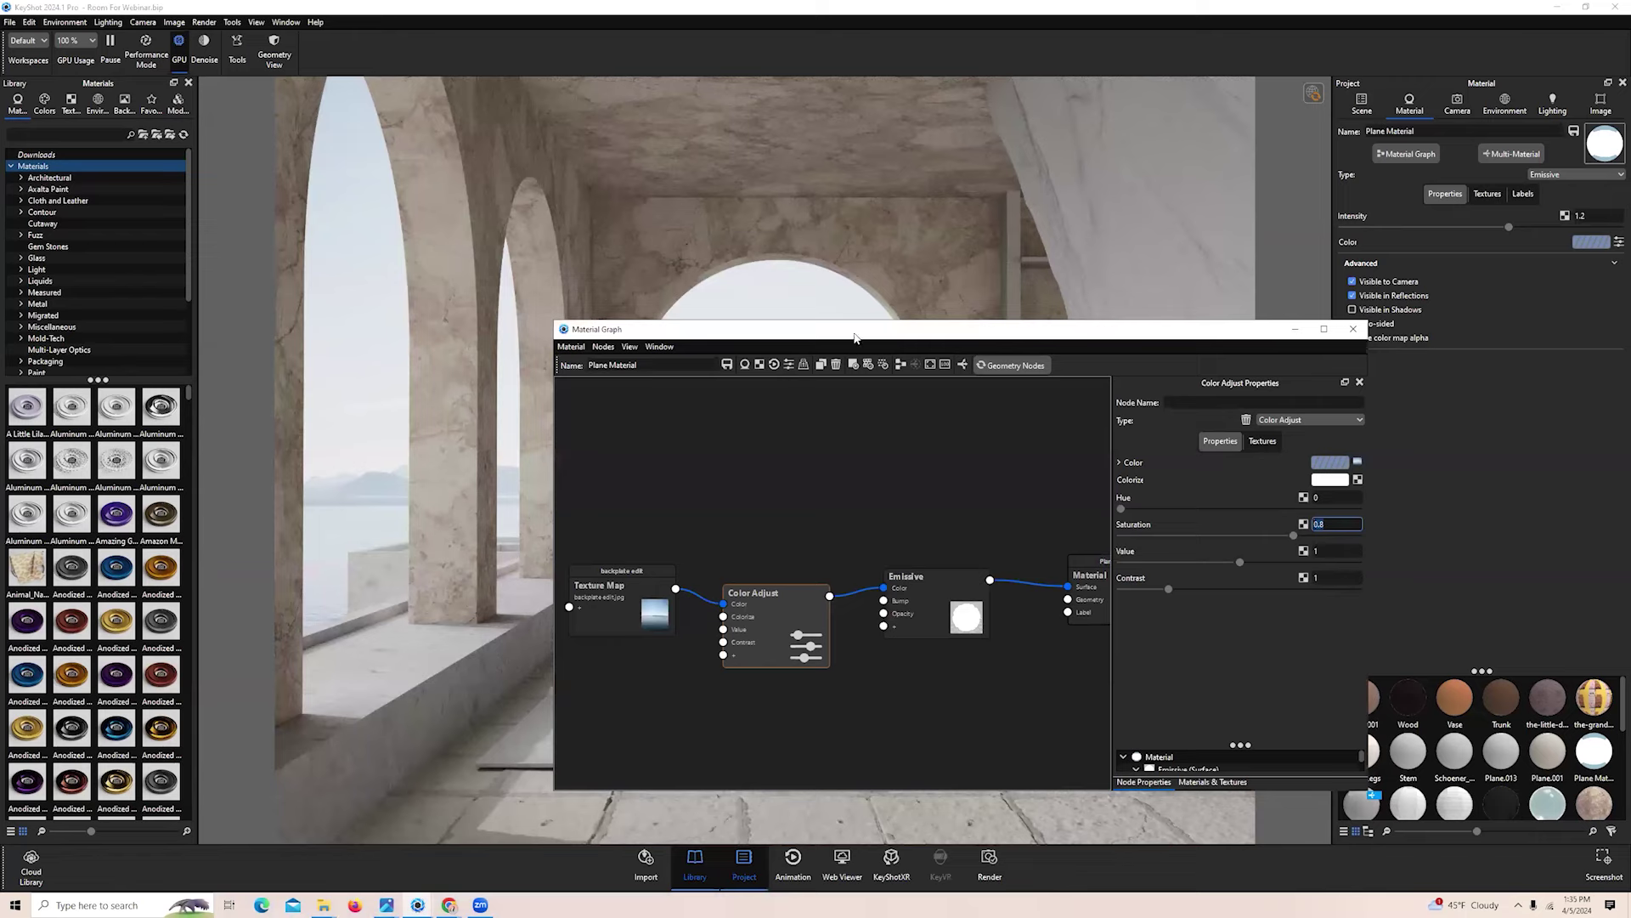
drag(1158, 329, 1472, 265)
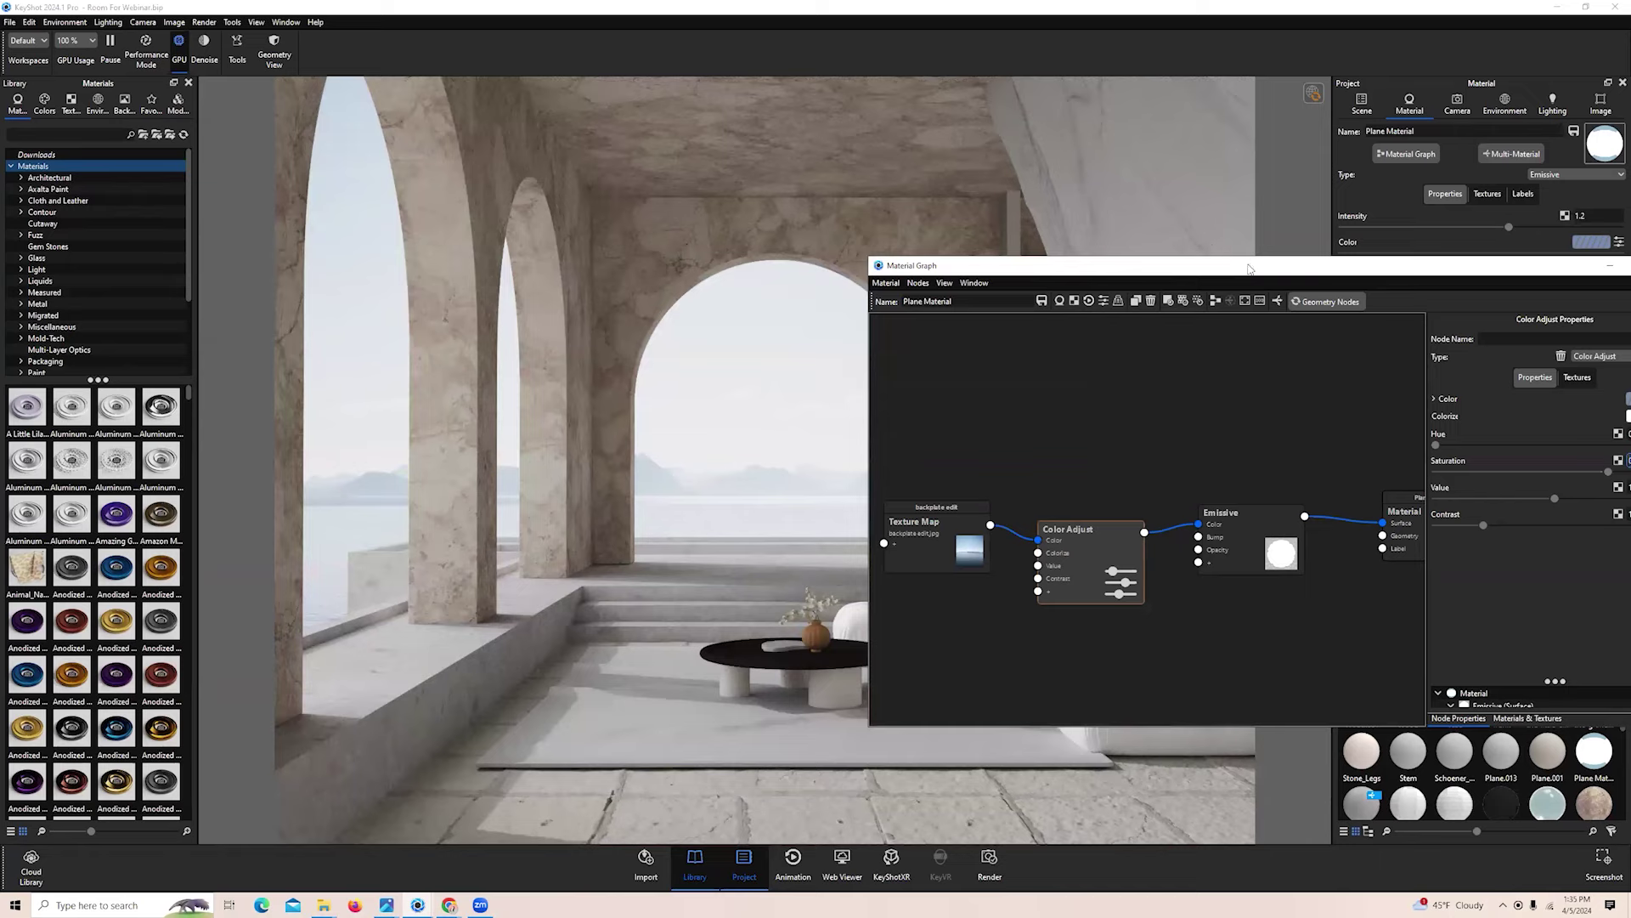
drag(1254, 266, 954, 197)
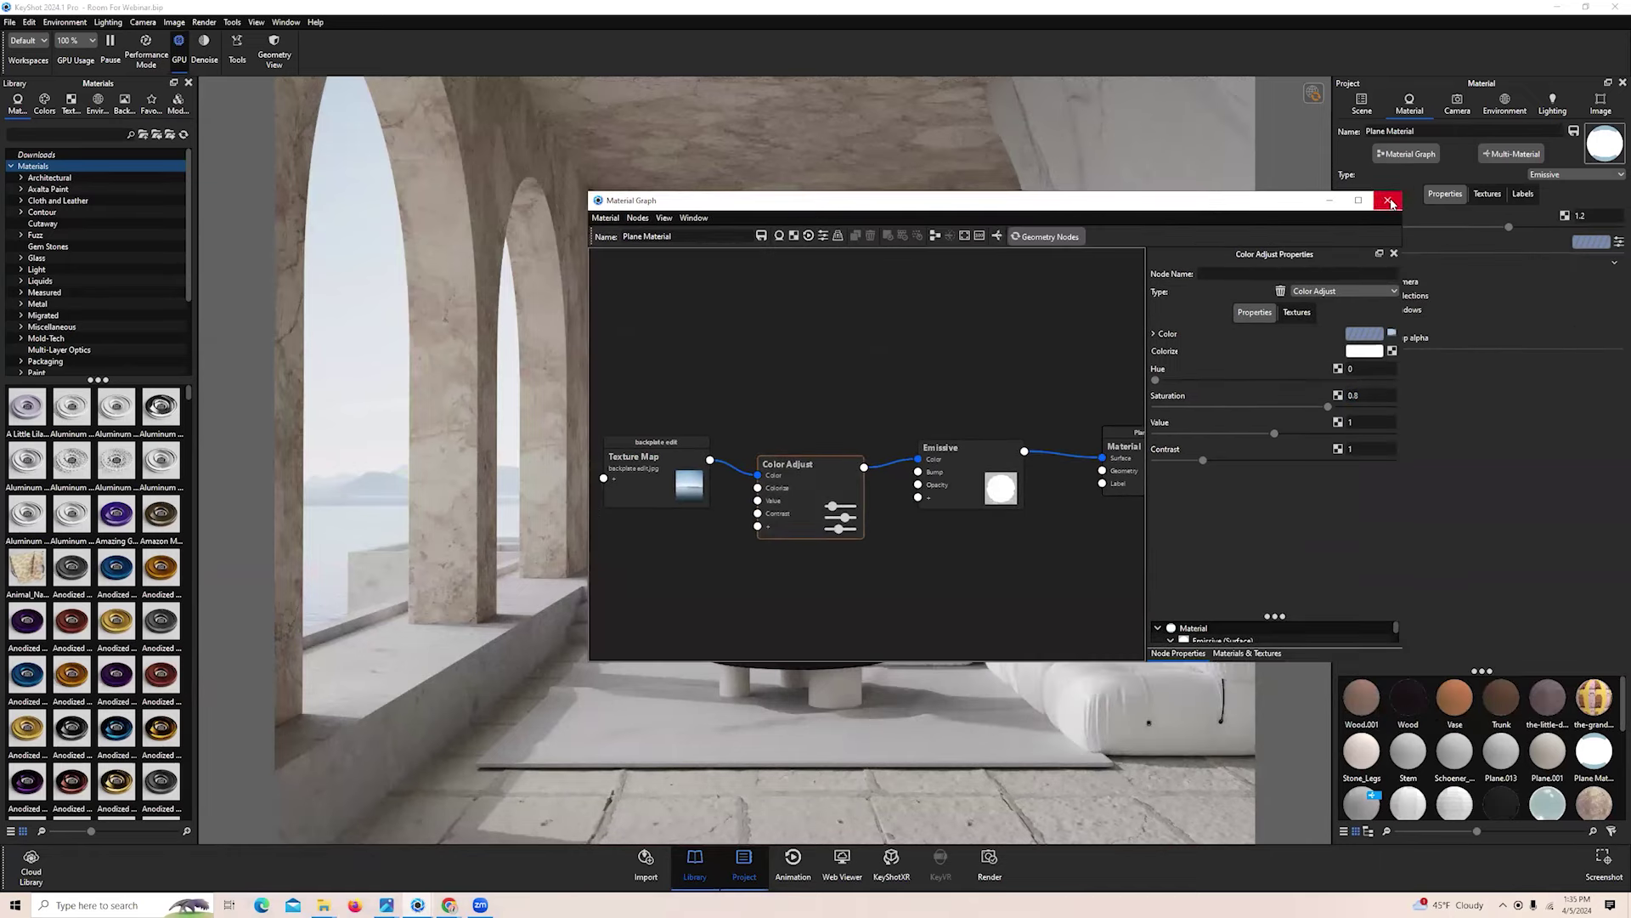
click(1389, 202)
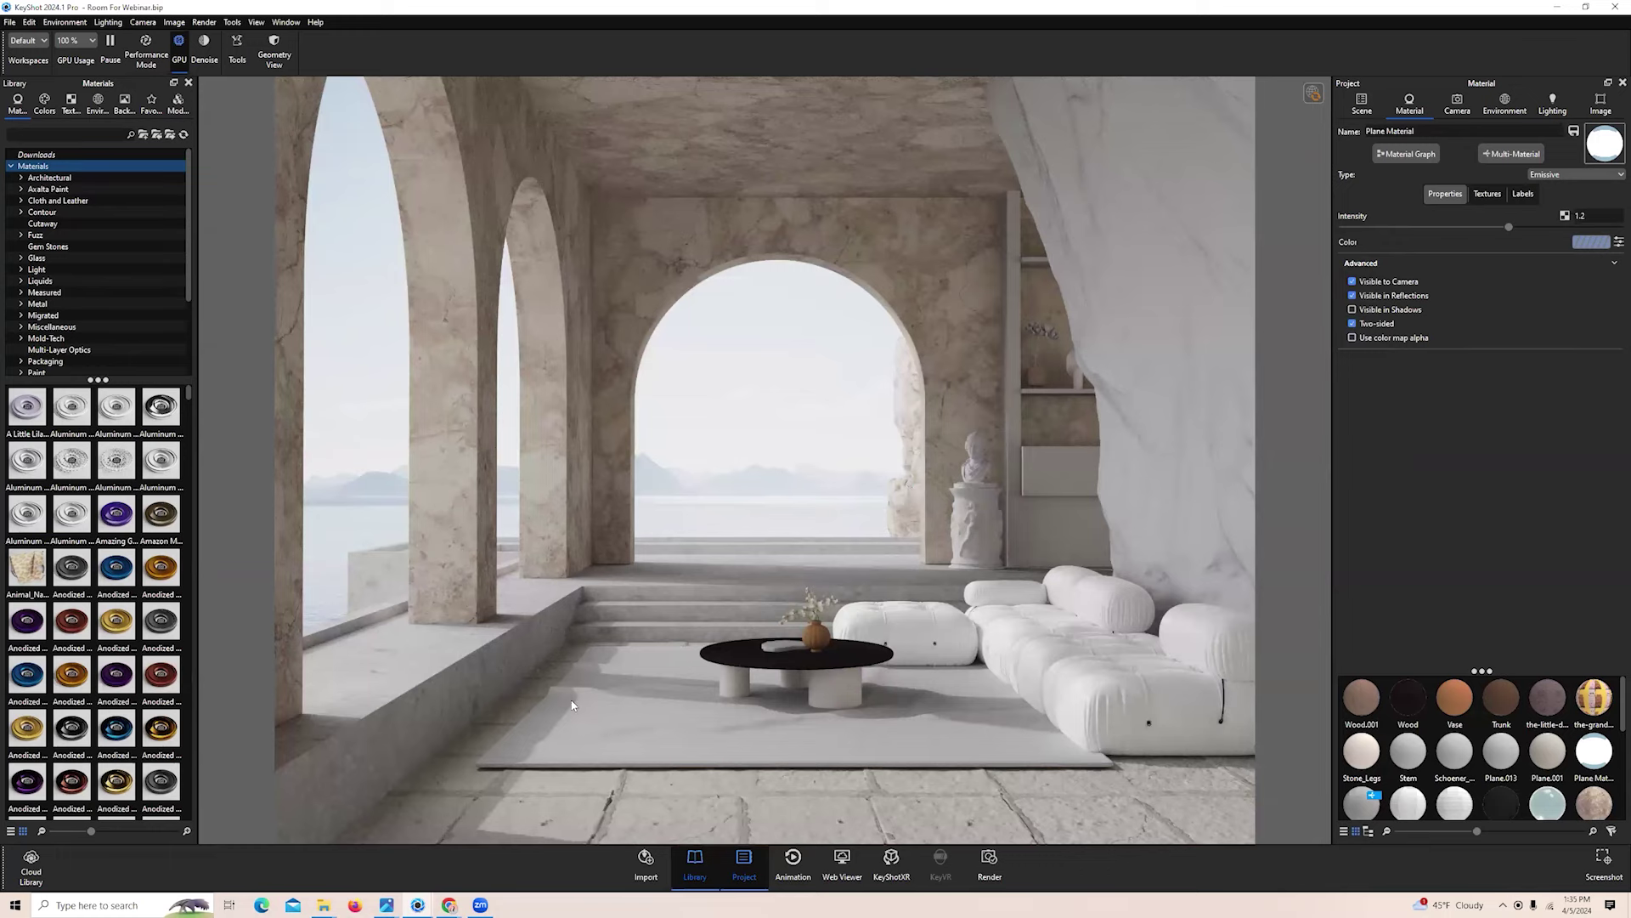
Change the base color of the curved rock wall's Plane.013 material to a warm beige sampled from the rendered scene with the eyedropper
double_click(1123, 328)
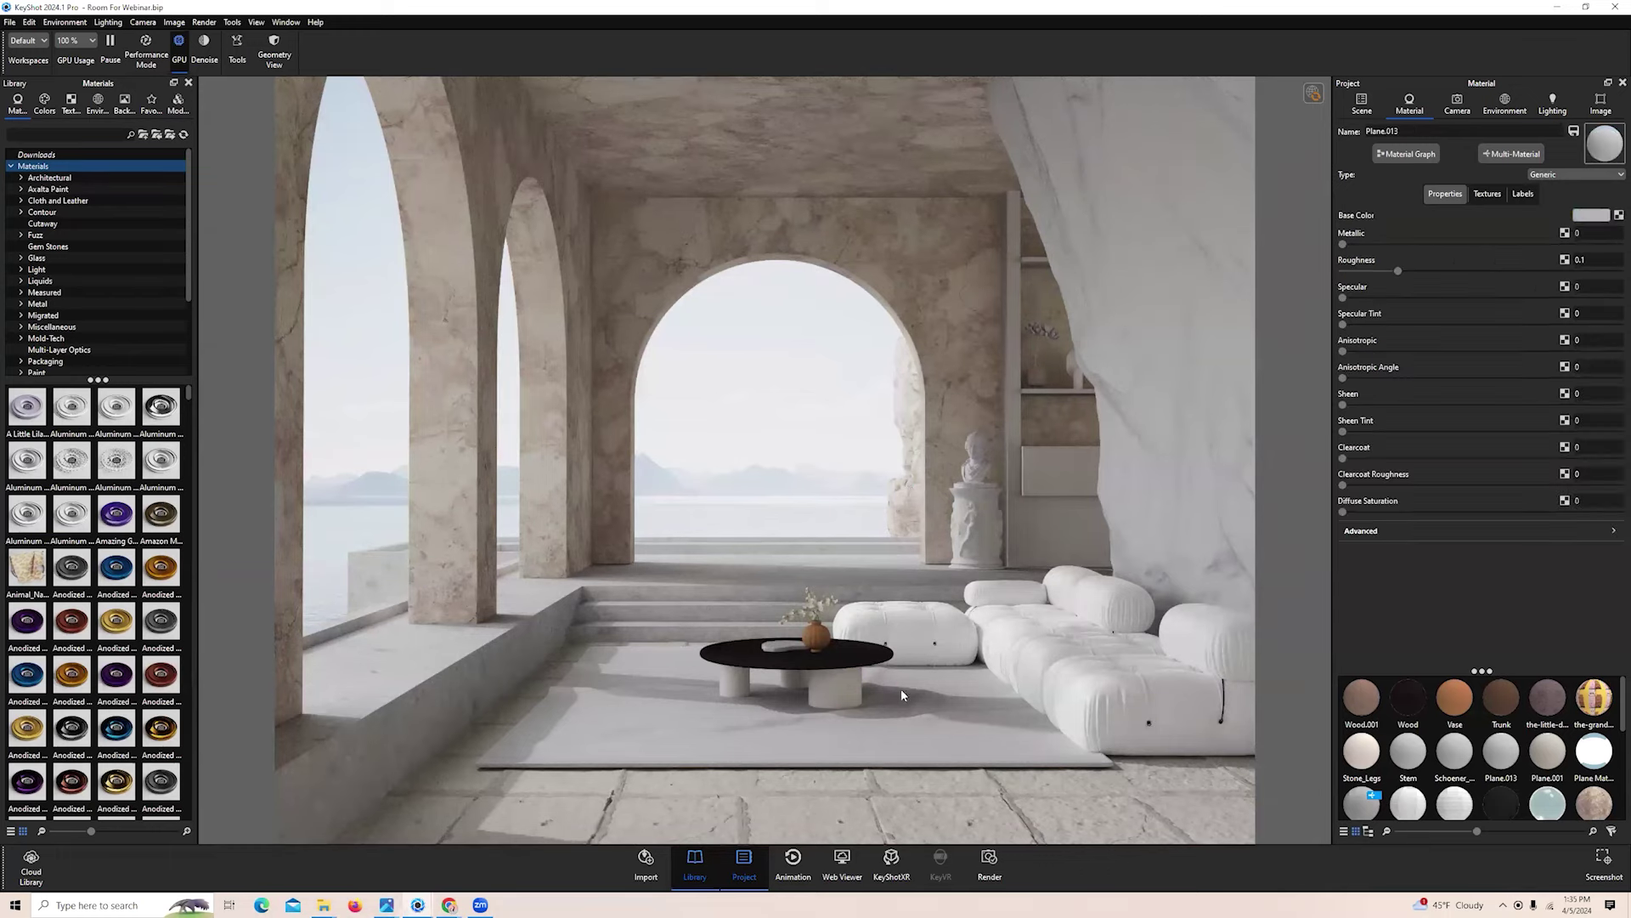
double_click(1054, 604)
click(1580, 216)
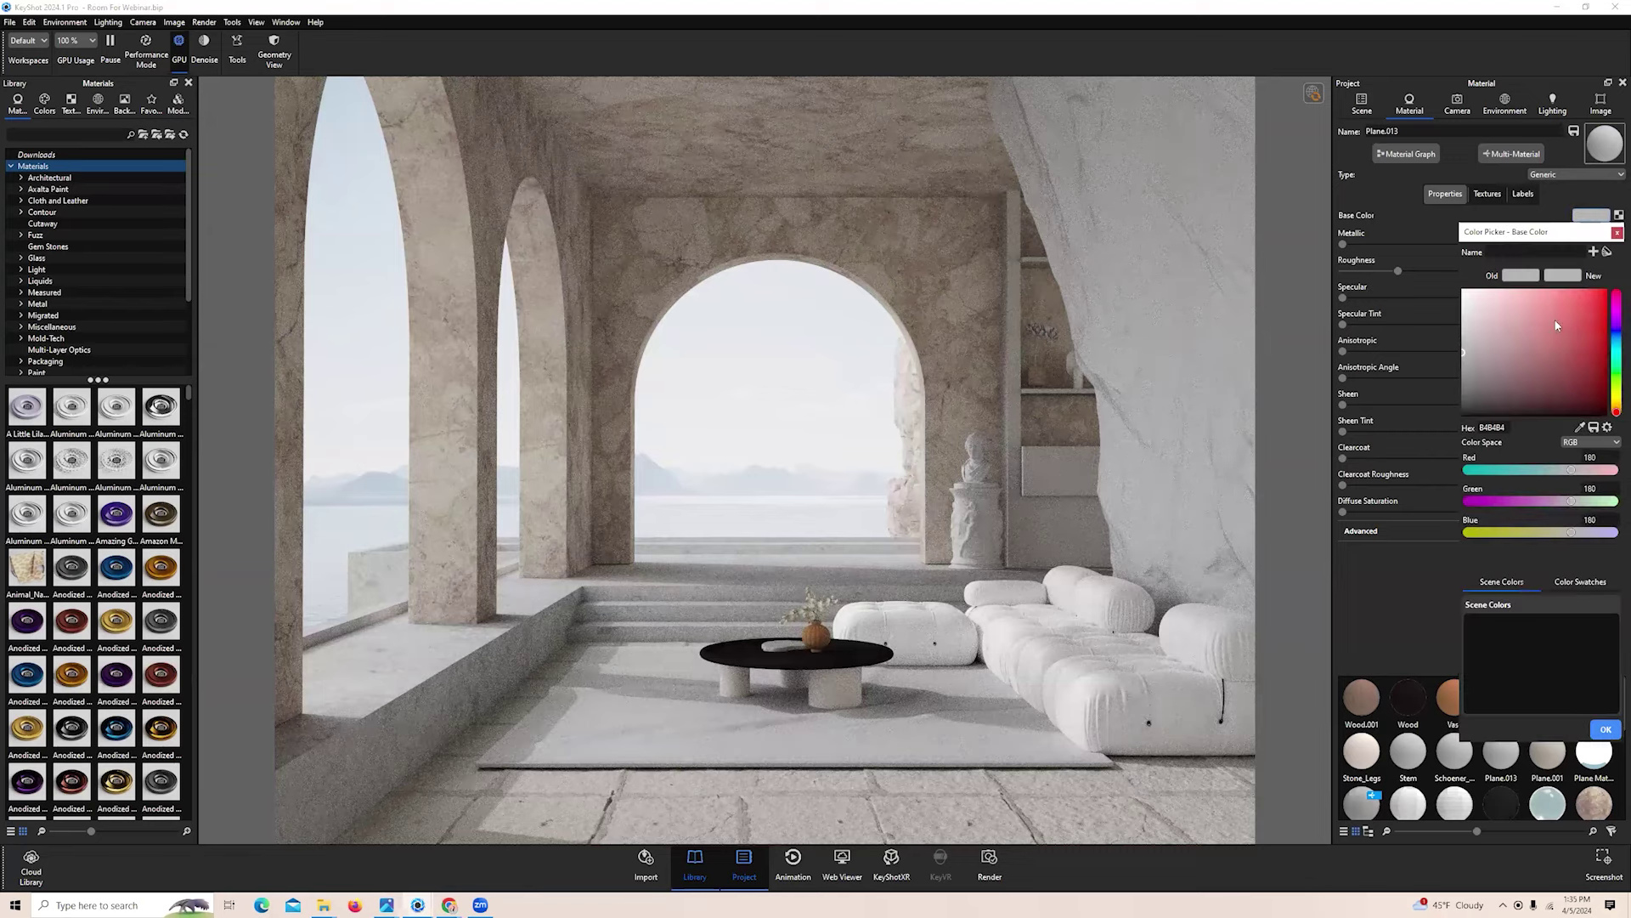
click(1580, 427)
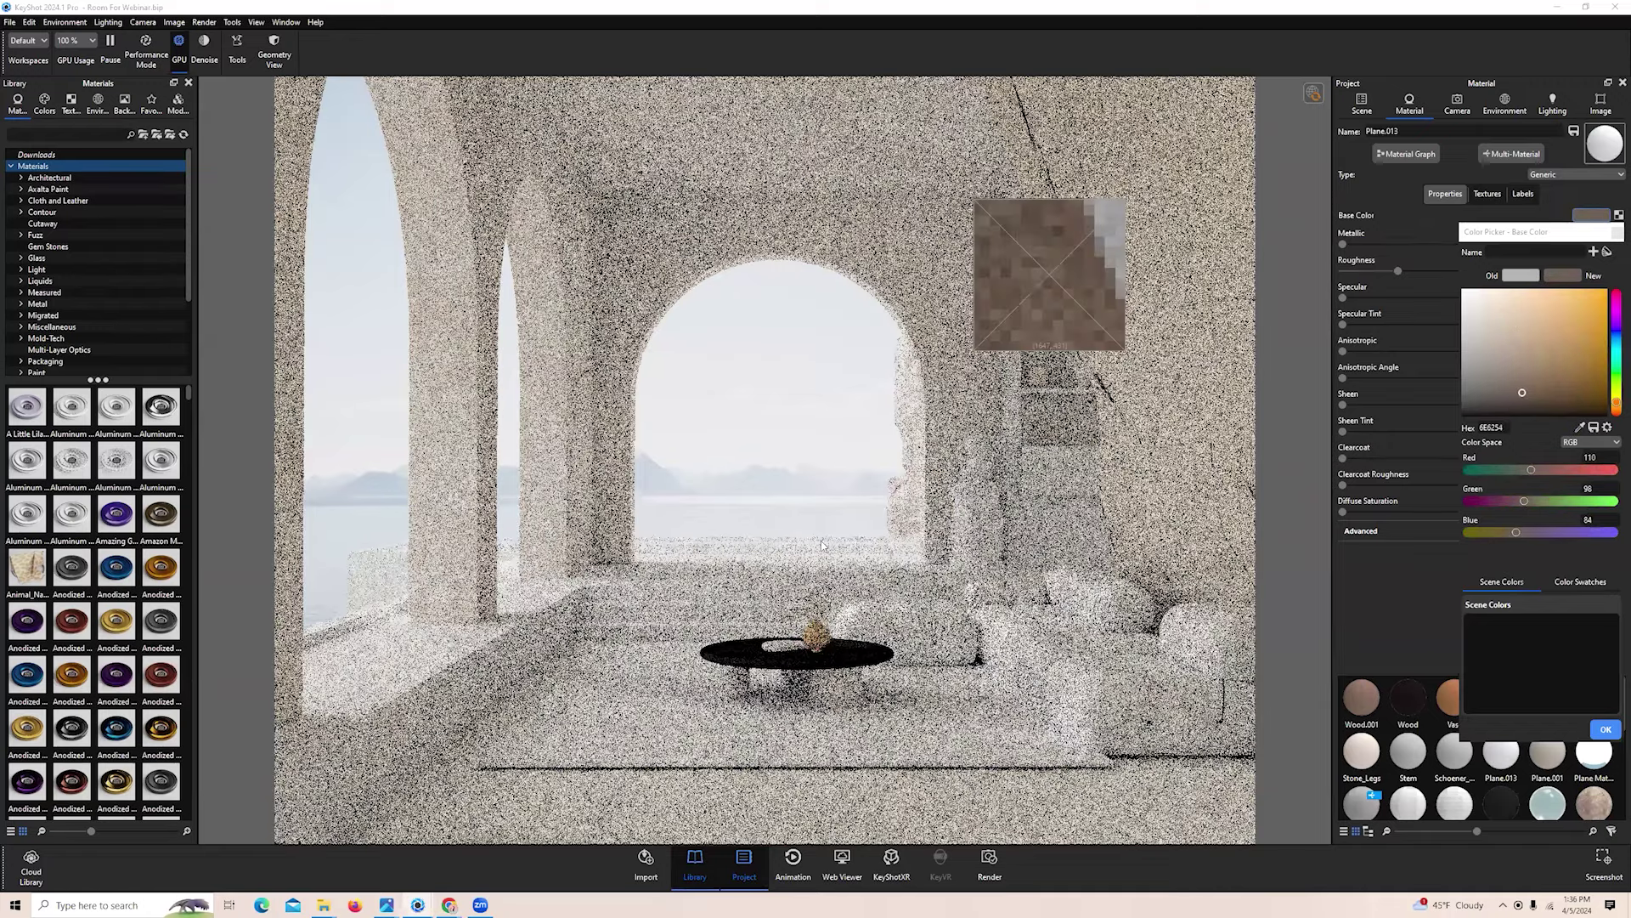
click(858, 540)
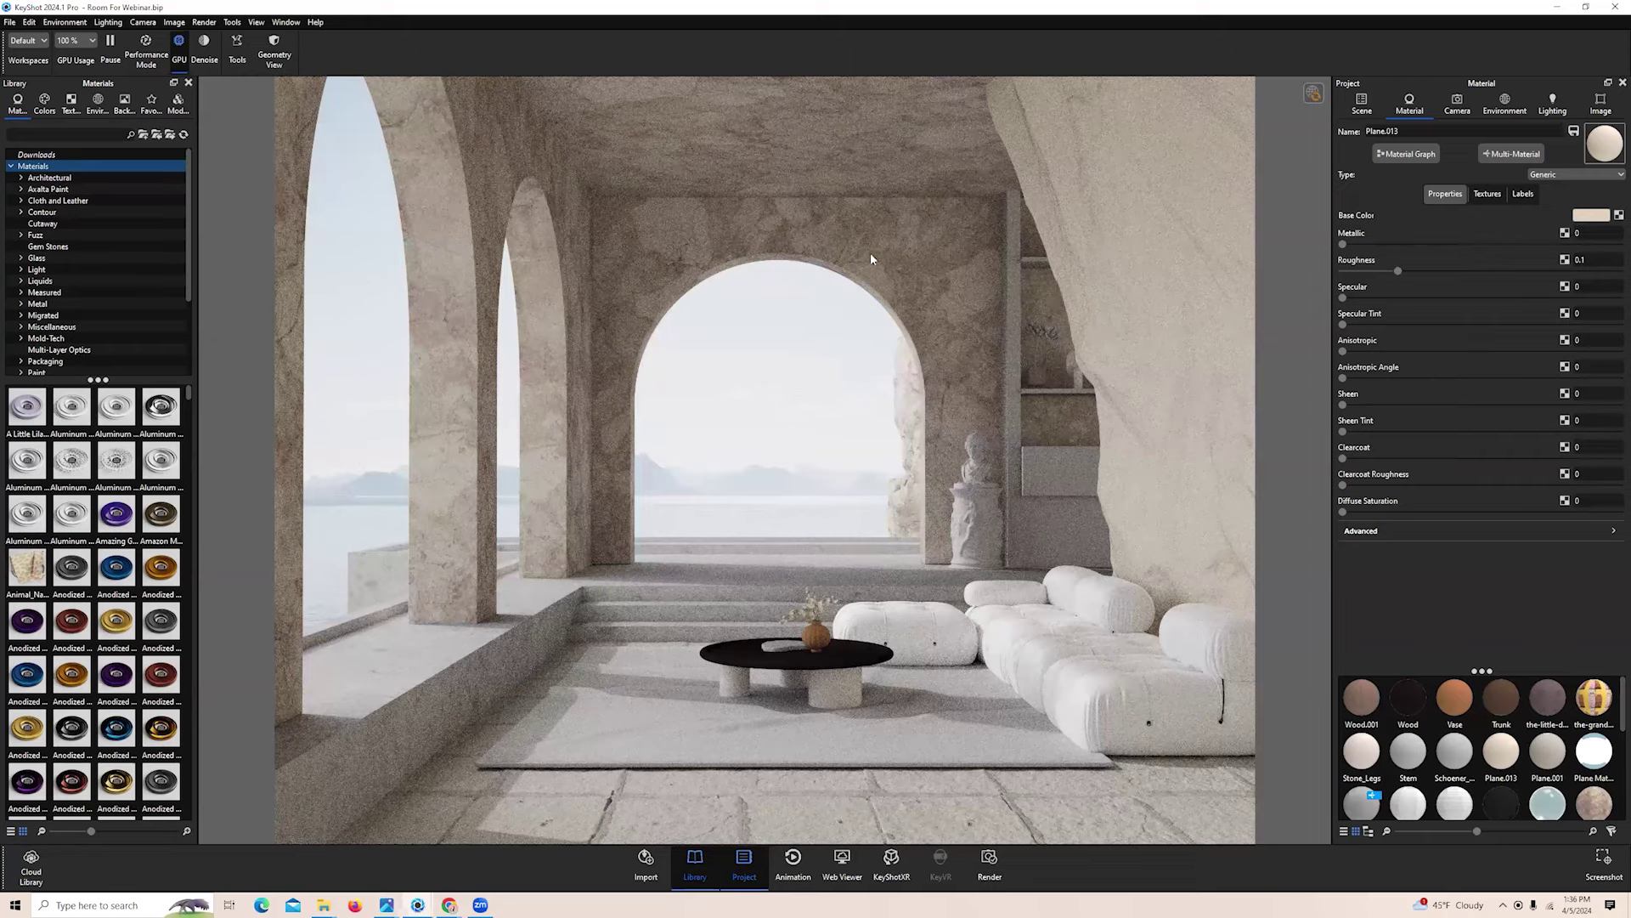
click(1579, 262)
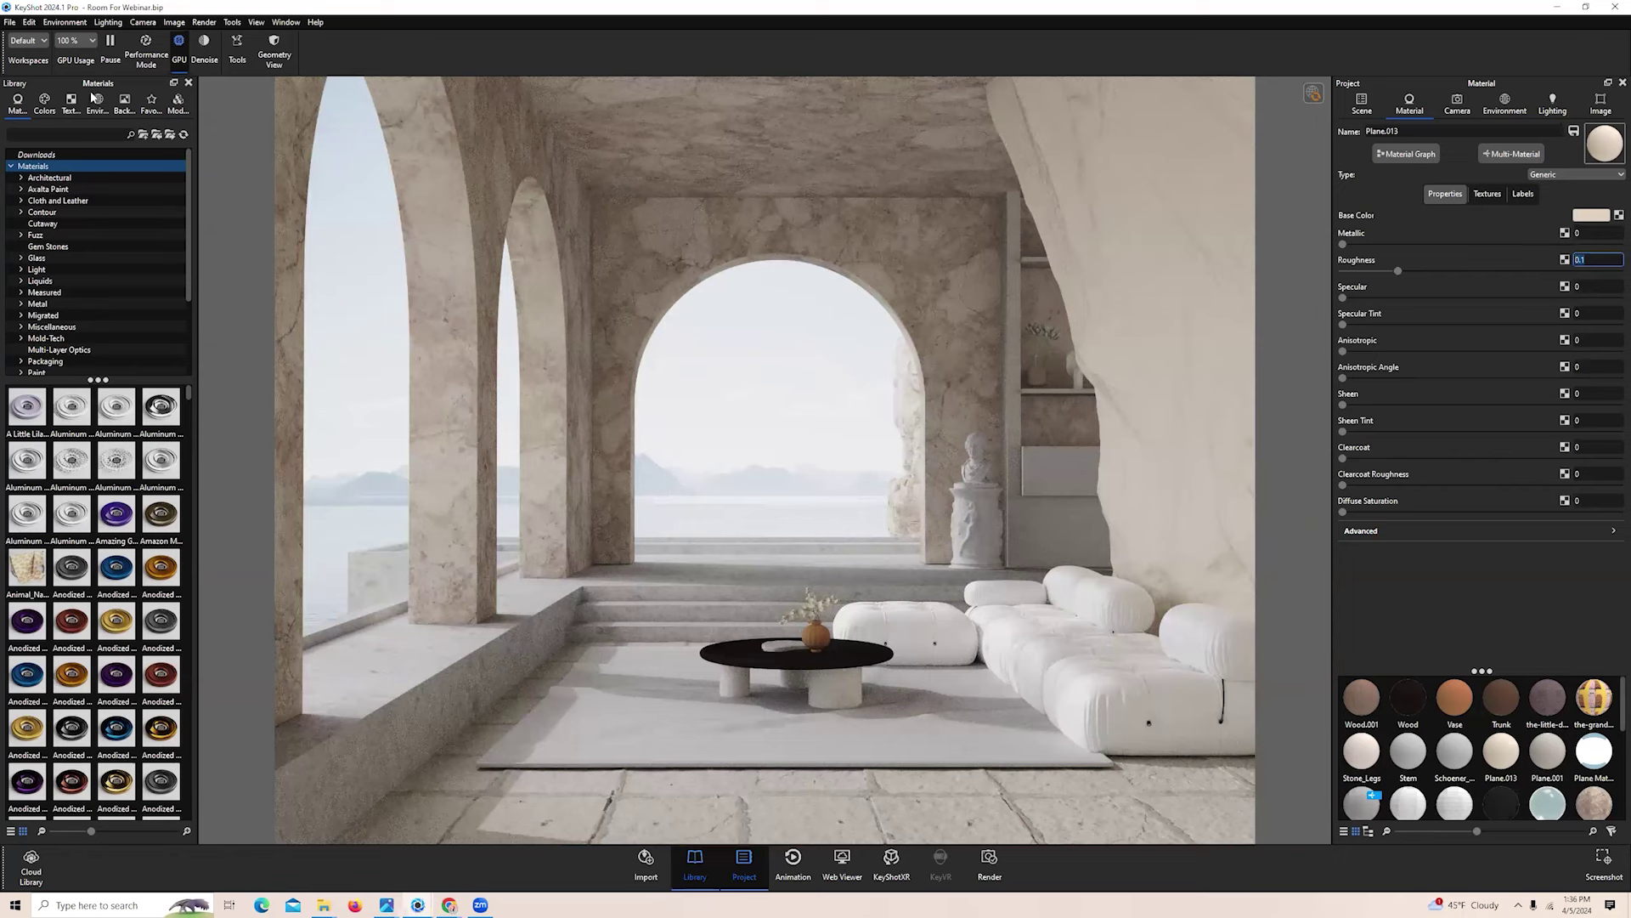
Add a spotlight to the scene and accept its default position
click(28, 22)
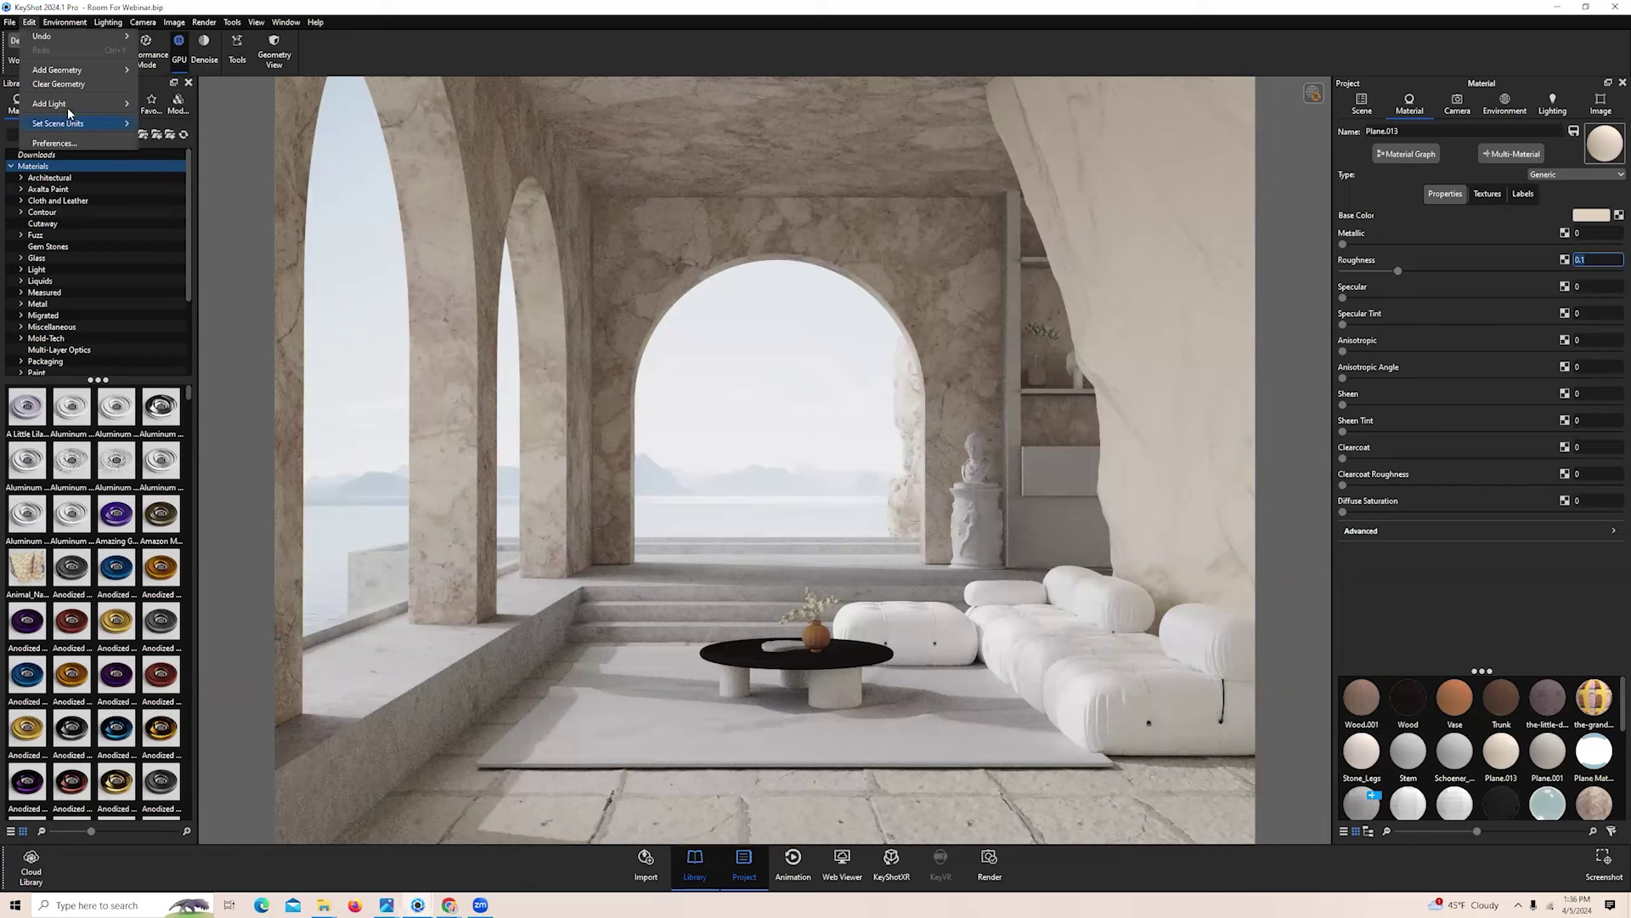
mouse_move(70, 111)
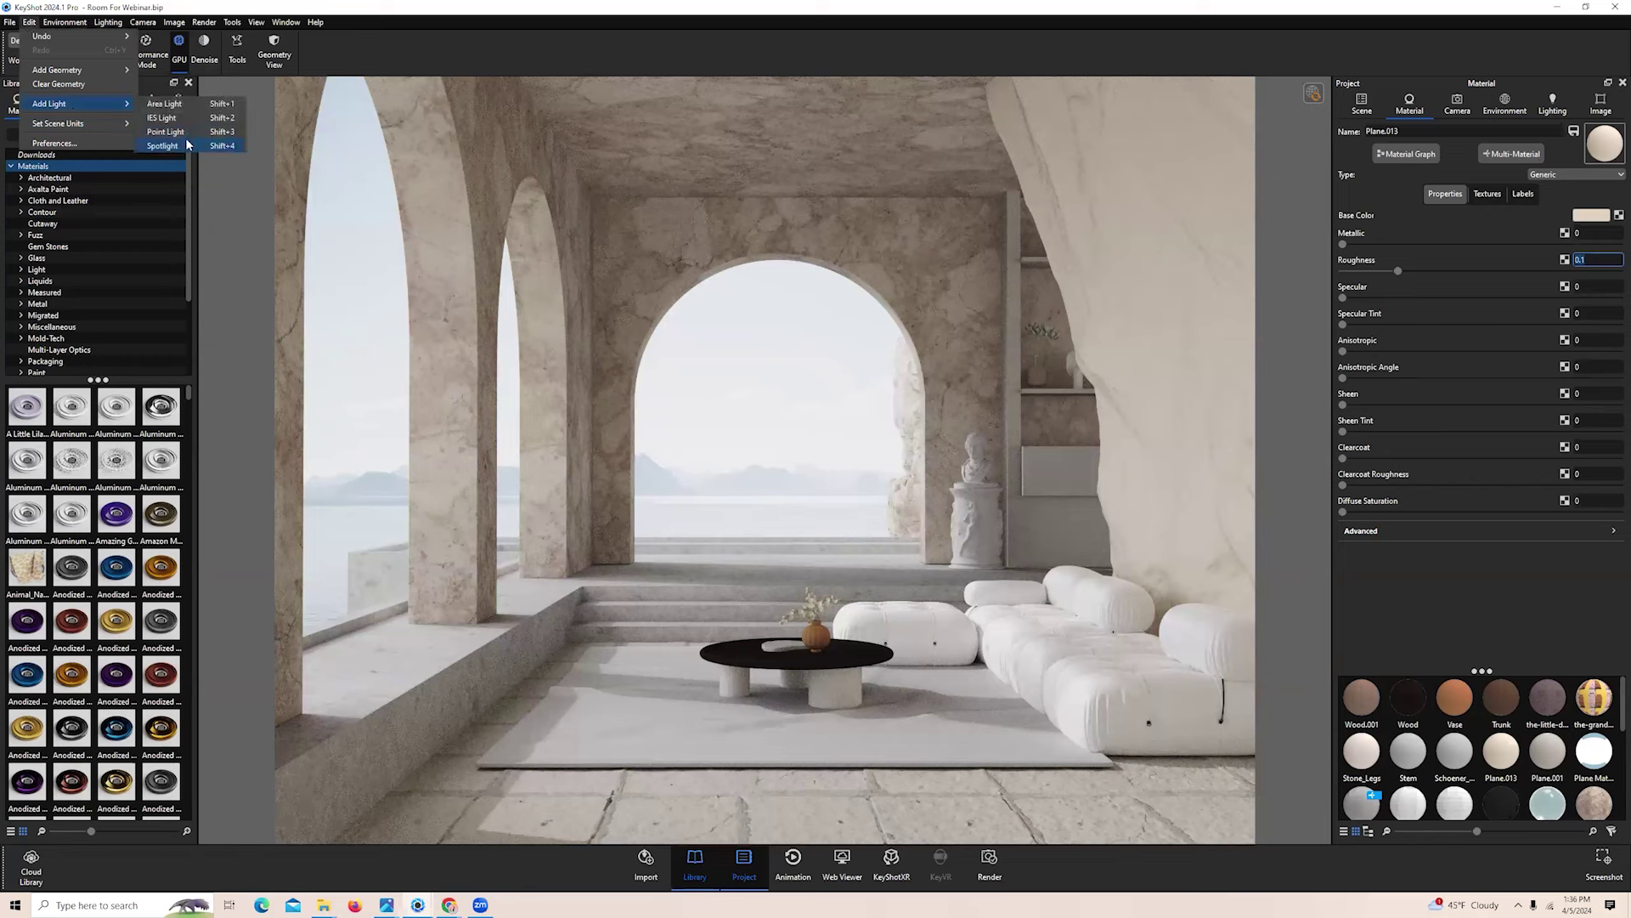
click(166, 145)
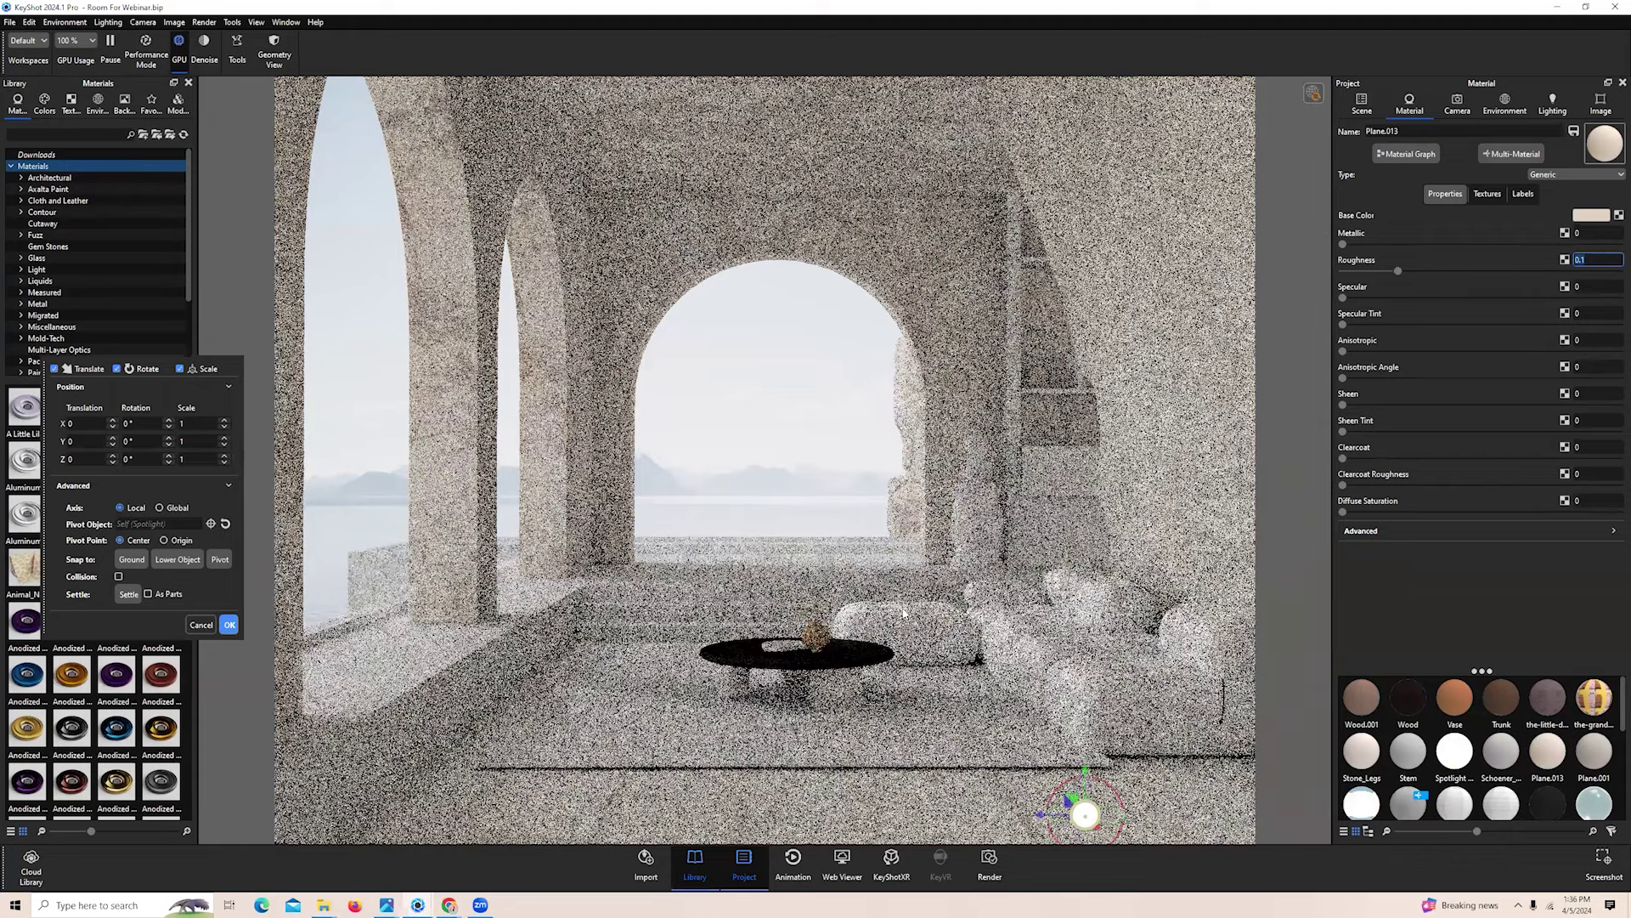
scroll(889, 669, down, 10)
click(230, 625)
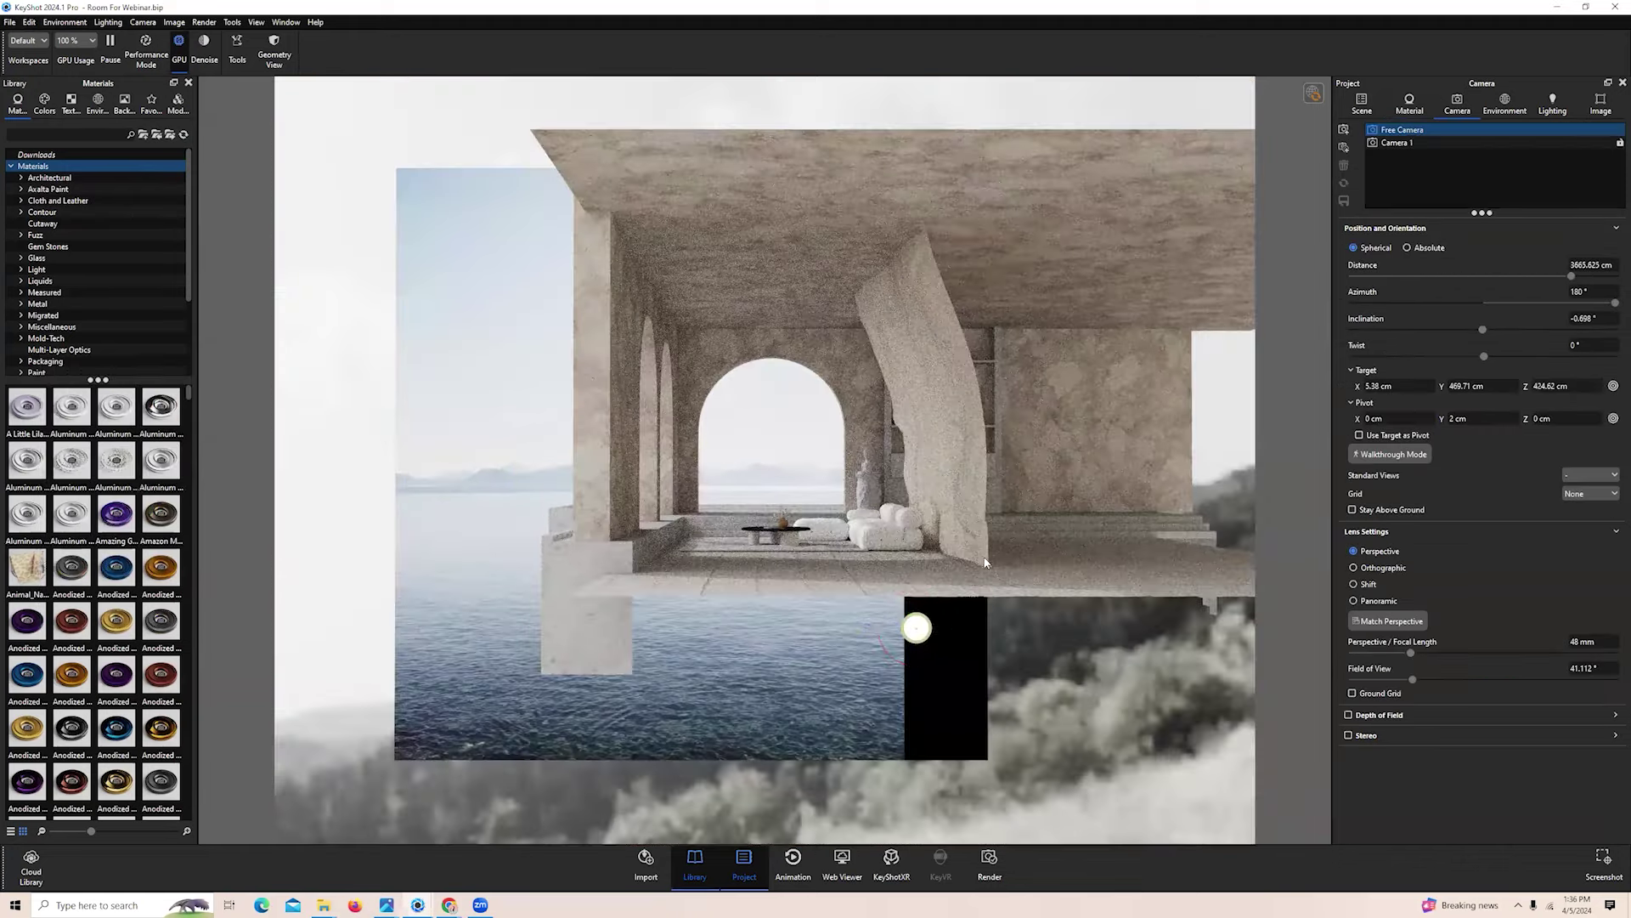
Return to Camera 1 and show the Geometry View in place of the Library
scroll(1013, 584, up, 2)
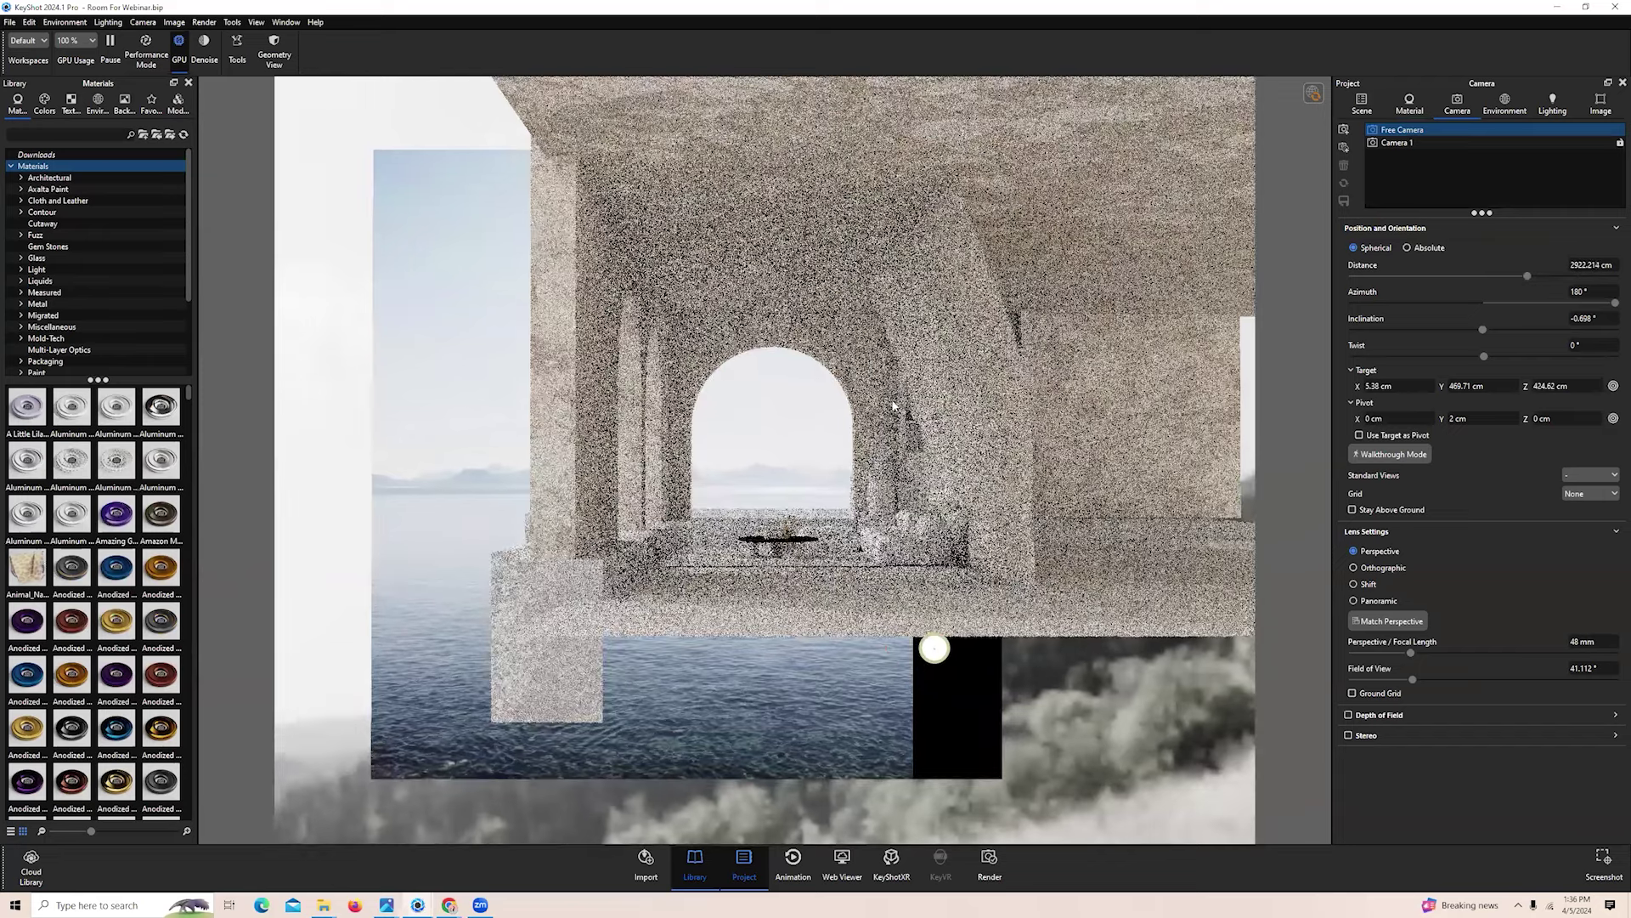
scroll(654, 464, up, 1)
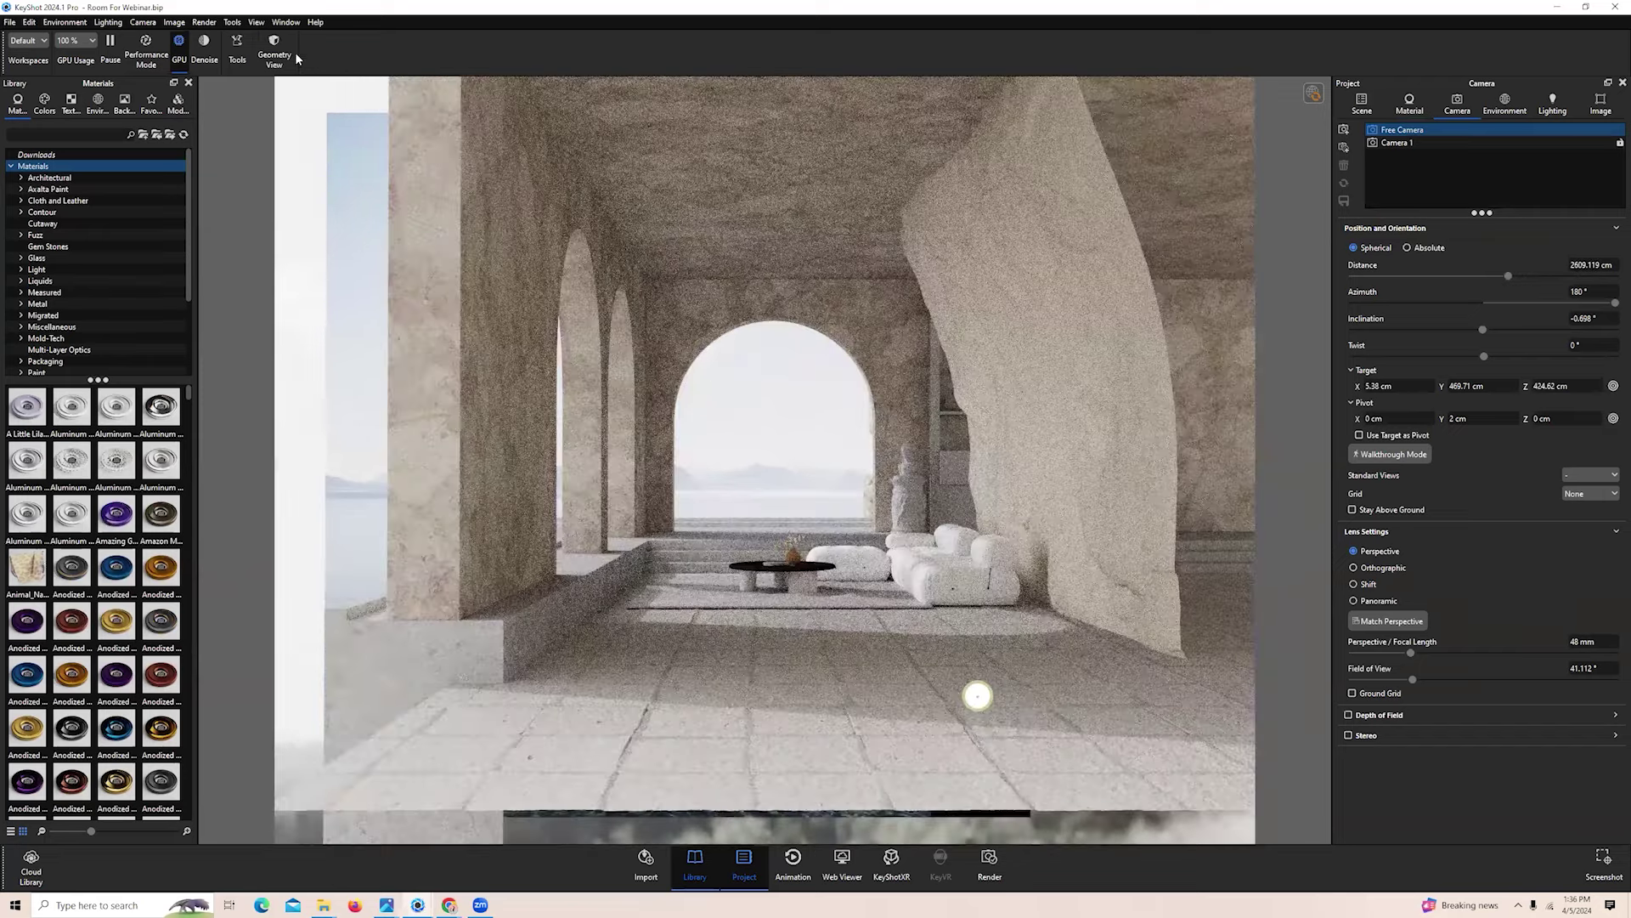
click(1383, 143)
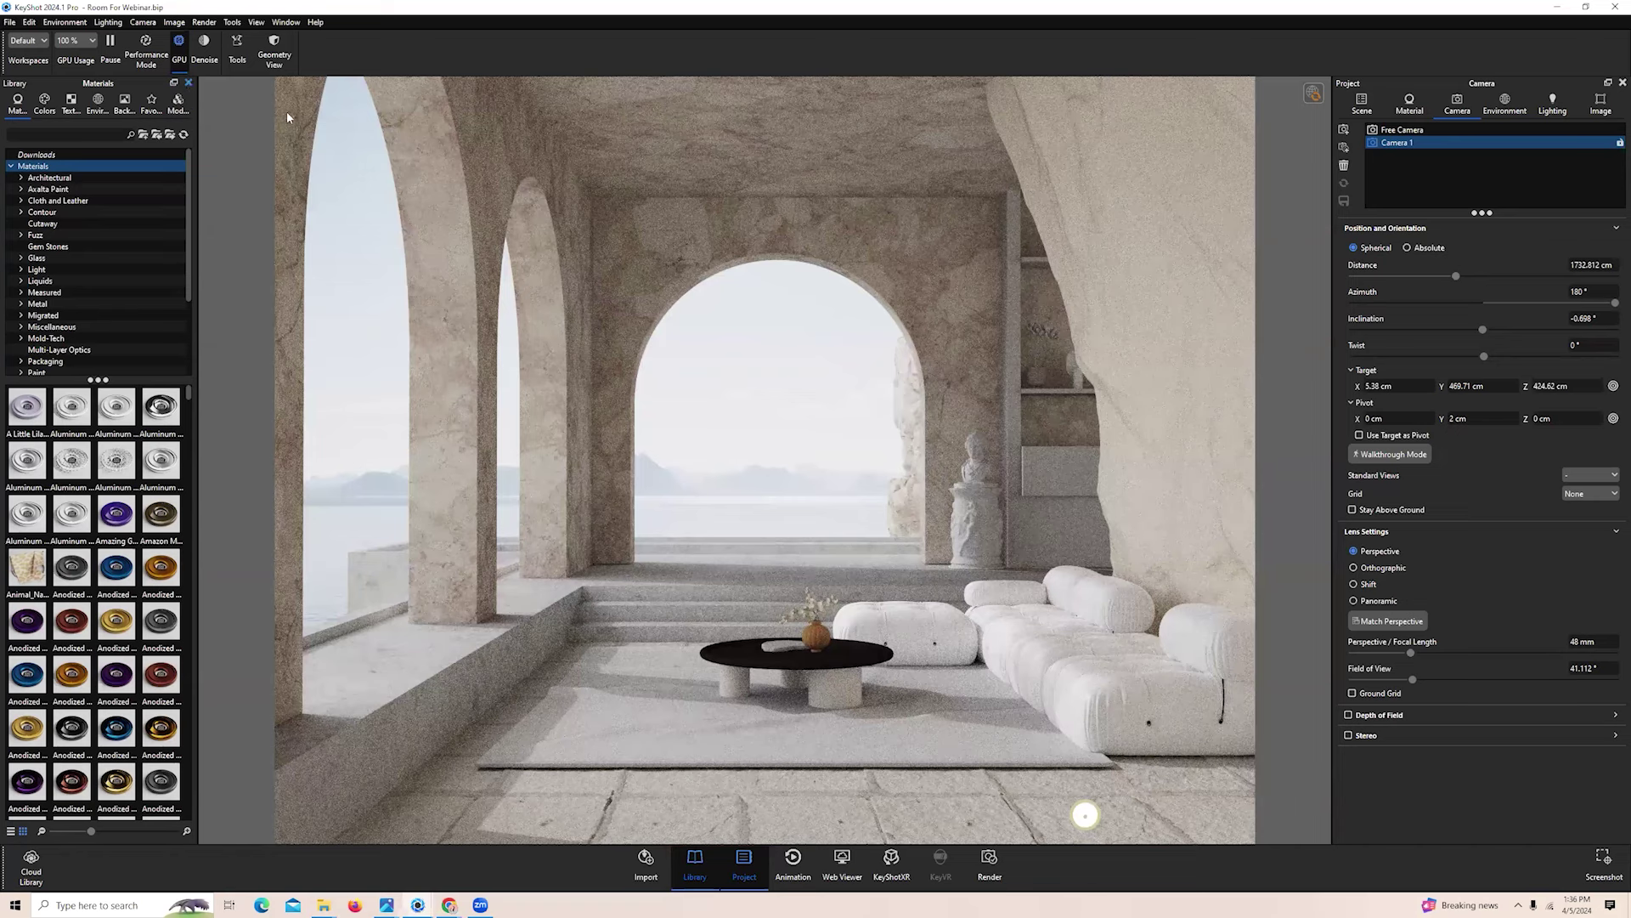
click(188, 82)
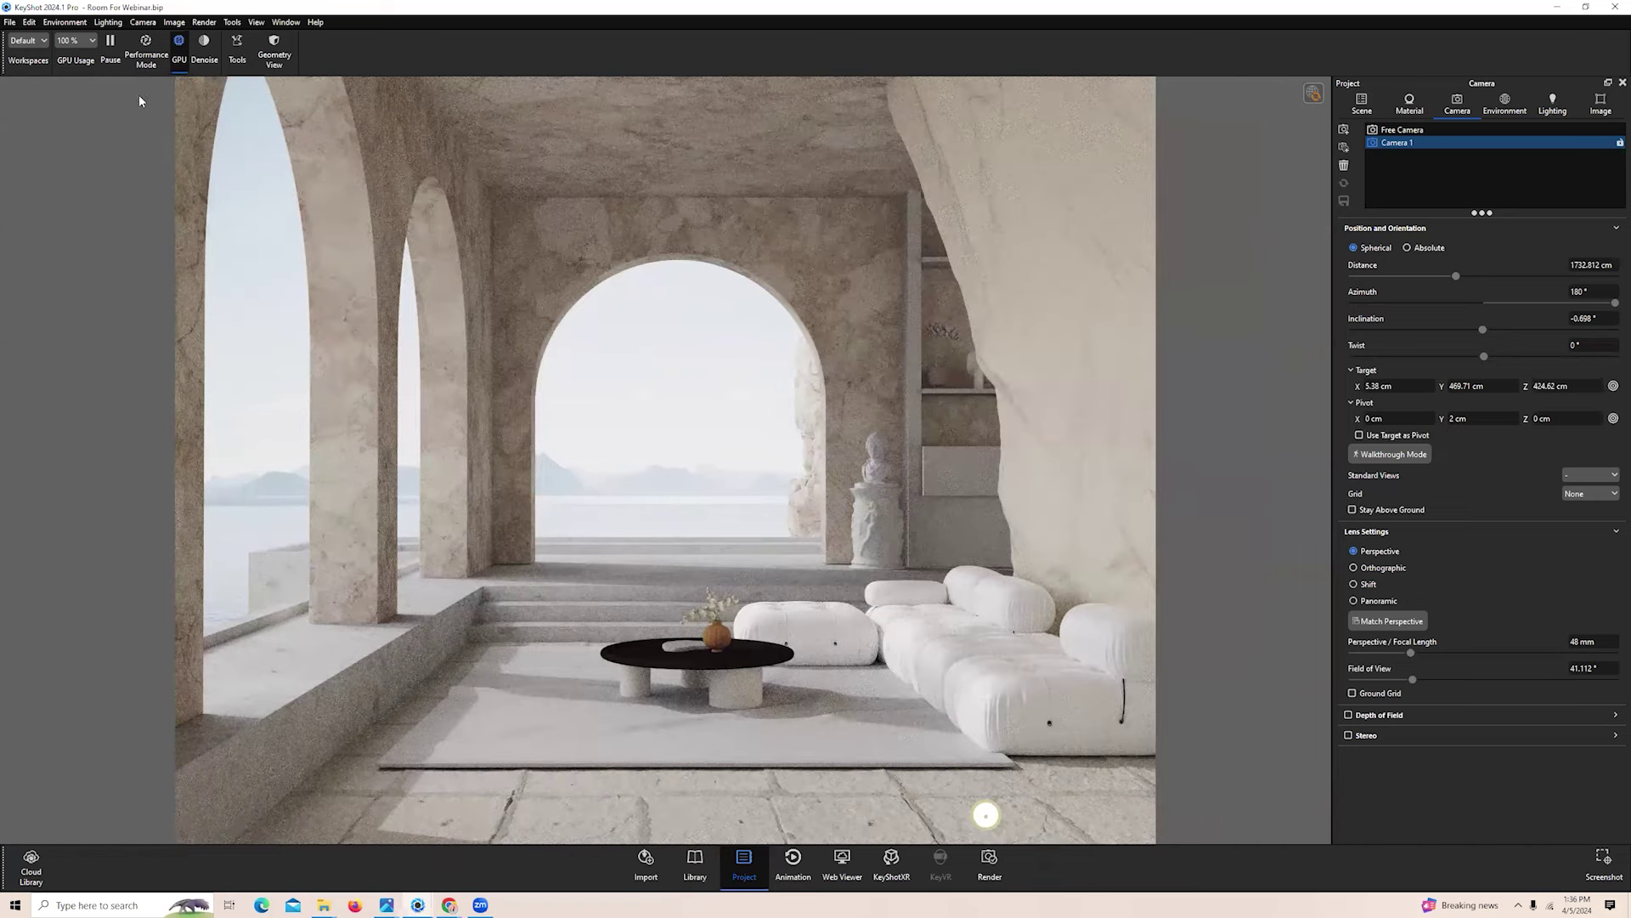
click(287, 58)
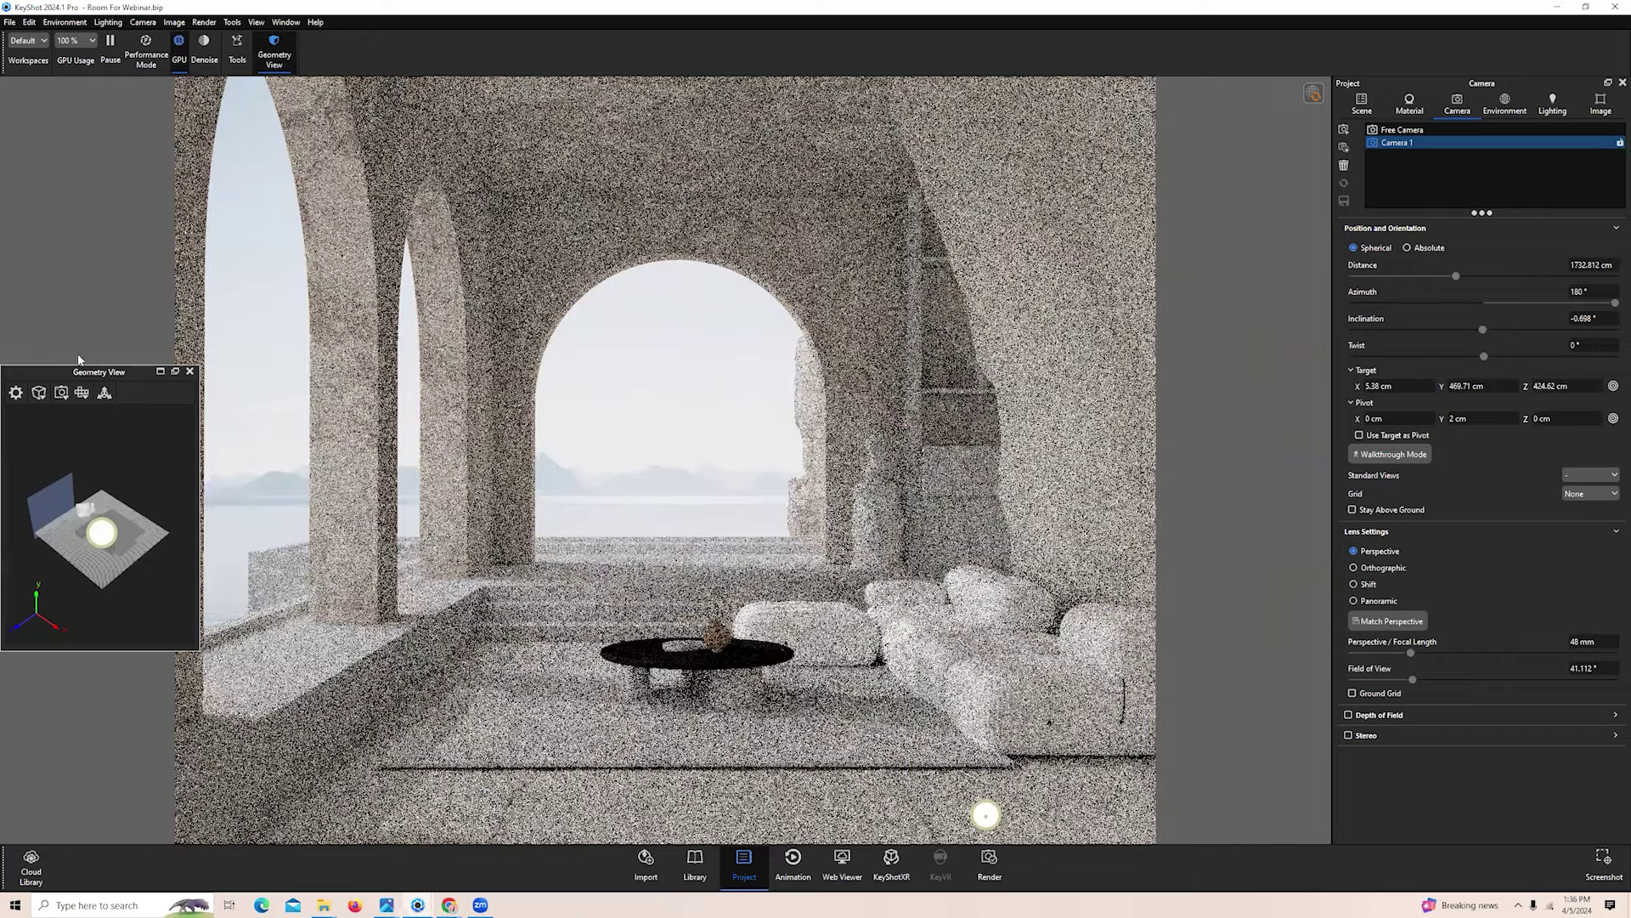
Dock the Geometry View beside the rendered scene and widen its pane to about two-fifths of the viewing area
drag(122, 373, 17, 336)
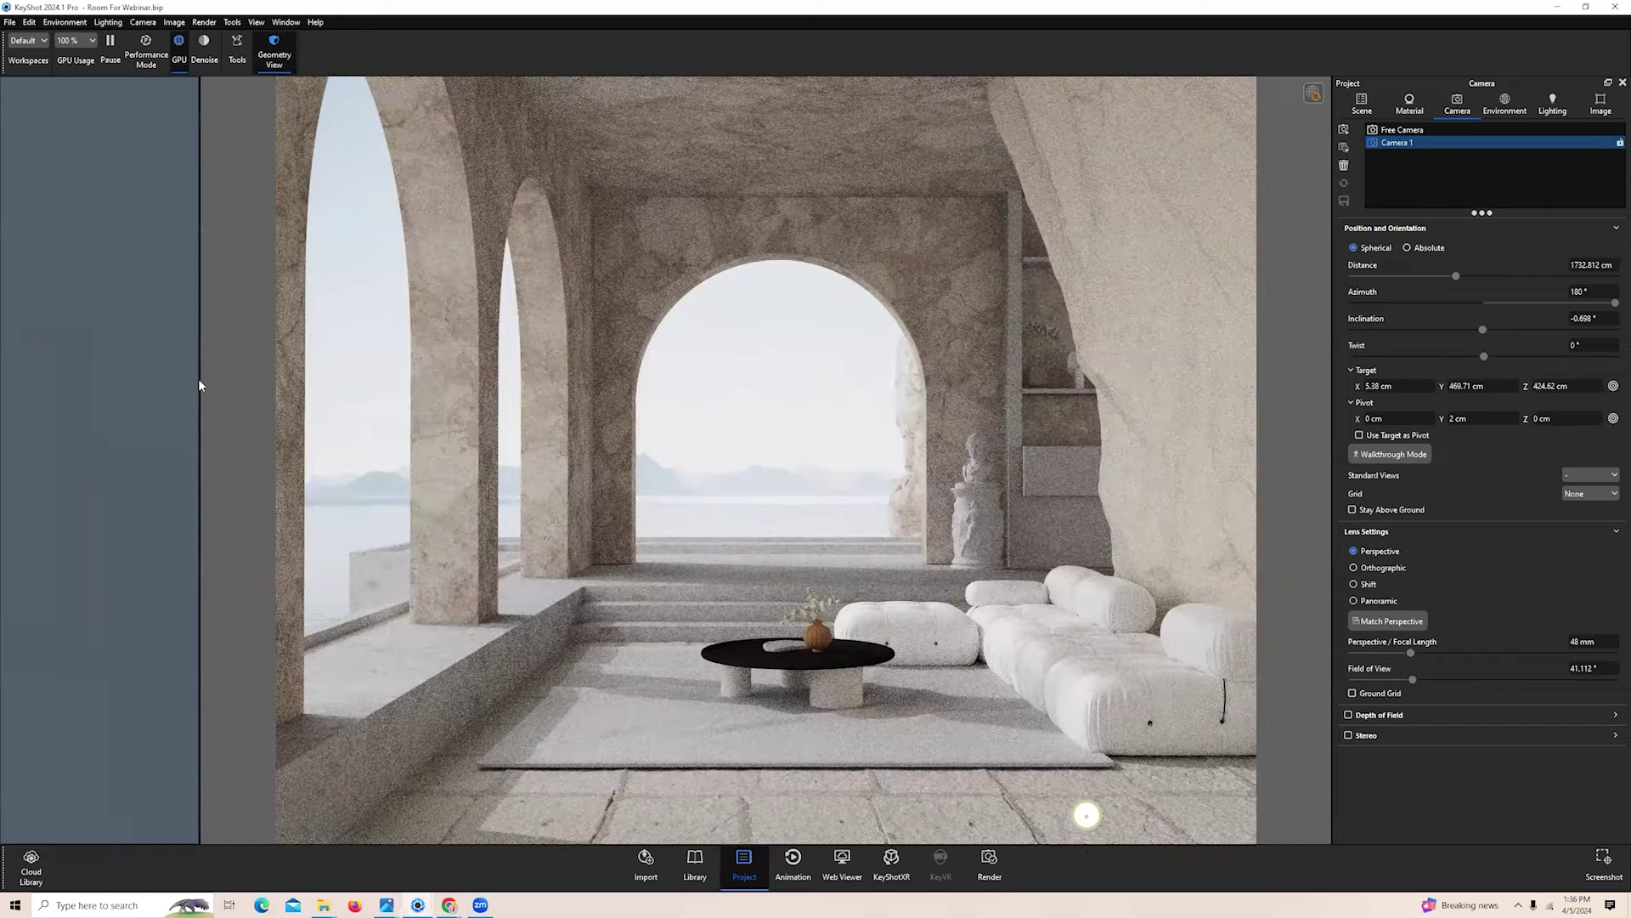
drag(195, 382, 878, 438)
drag(877, 484, 519, 499)
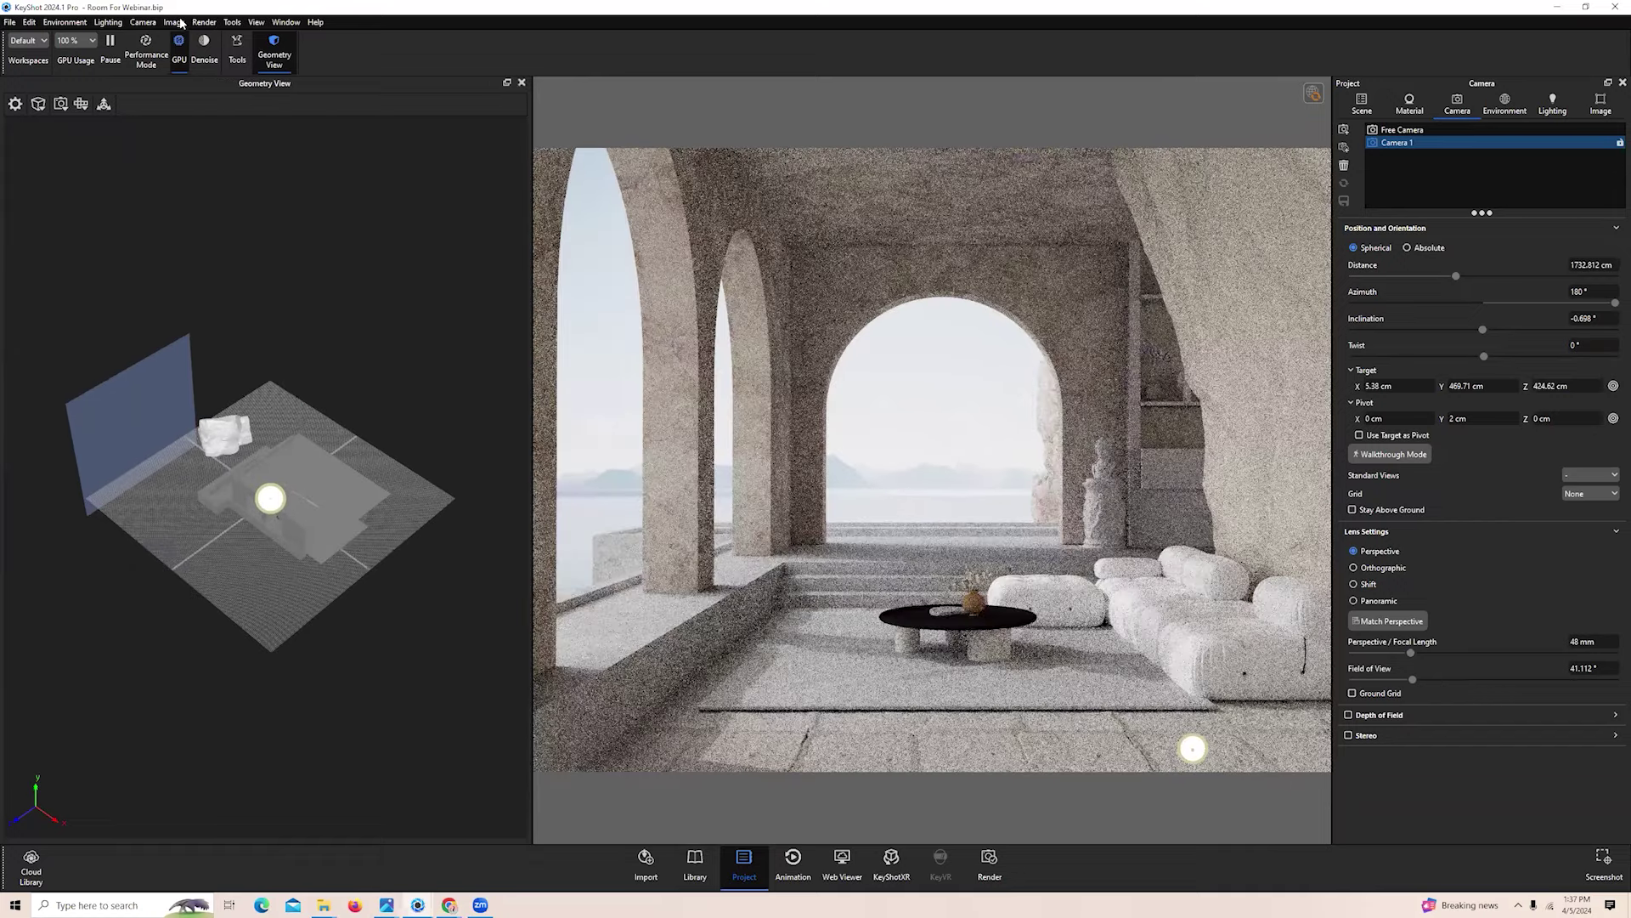
Try to resize the Geometry View pane with Lock Resolution enabled, and unlock the resolution again
click(174, 22)
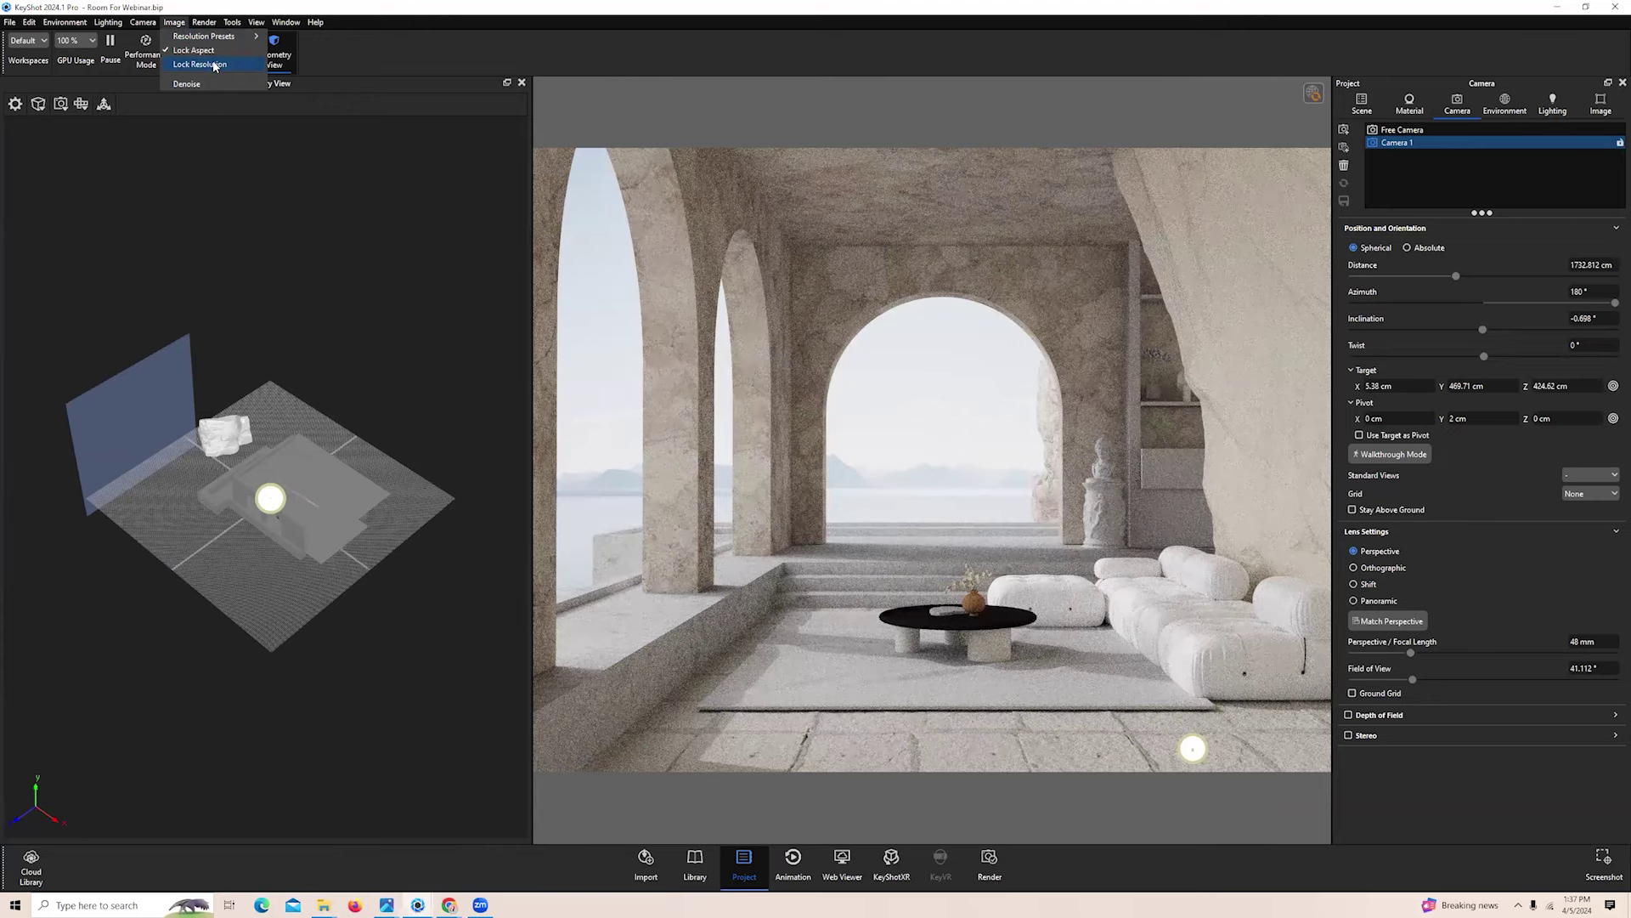
click(511, 459)
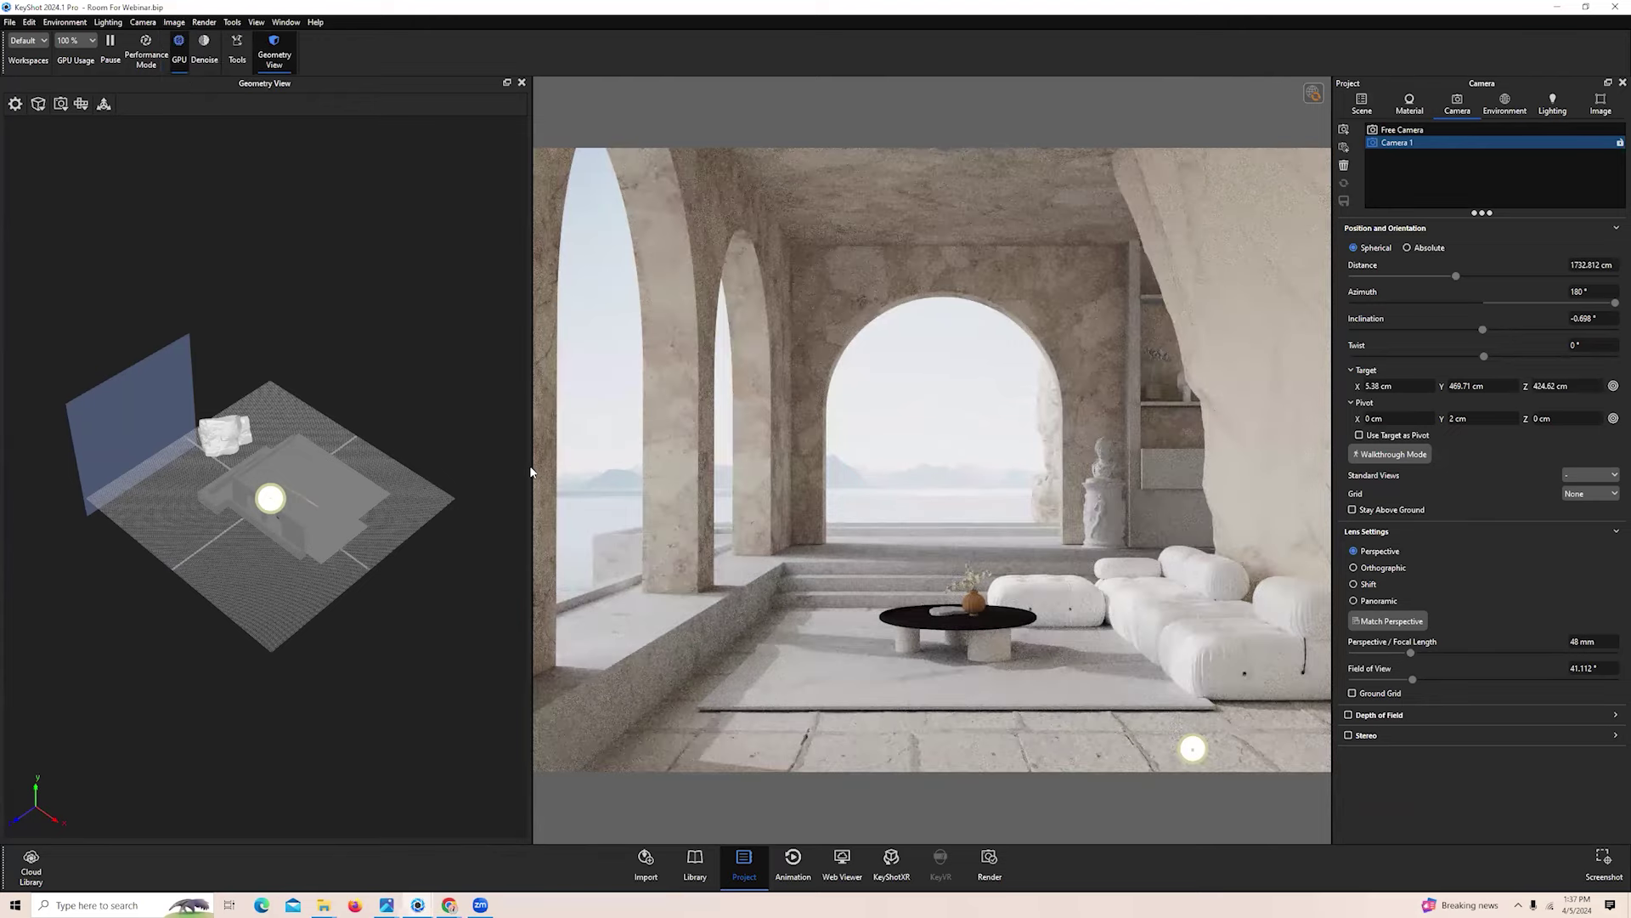
drag(533, 469, 829, 449)
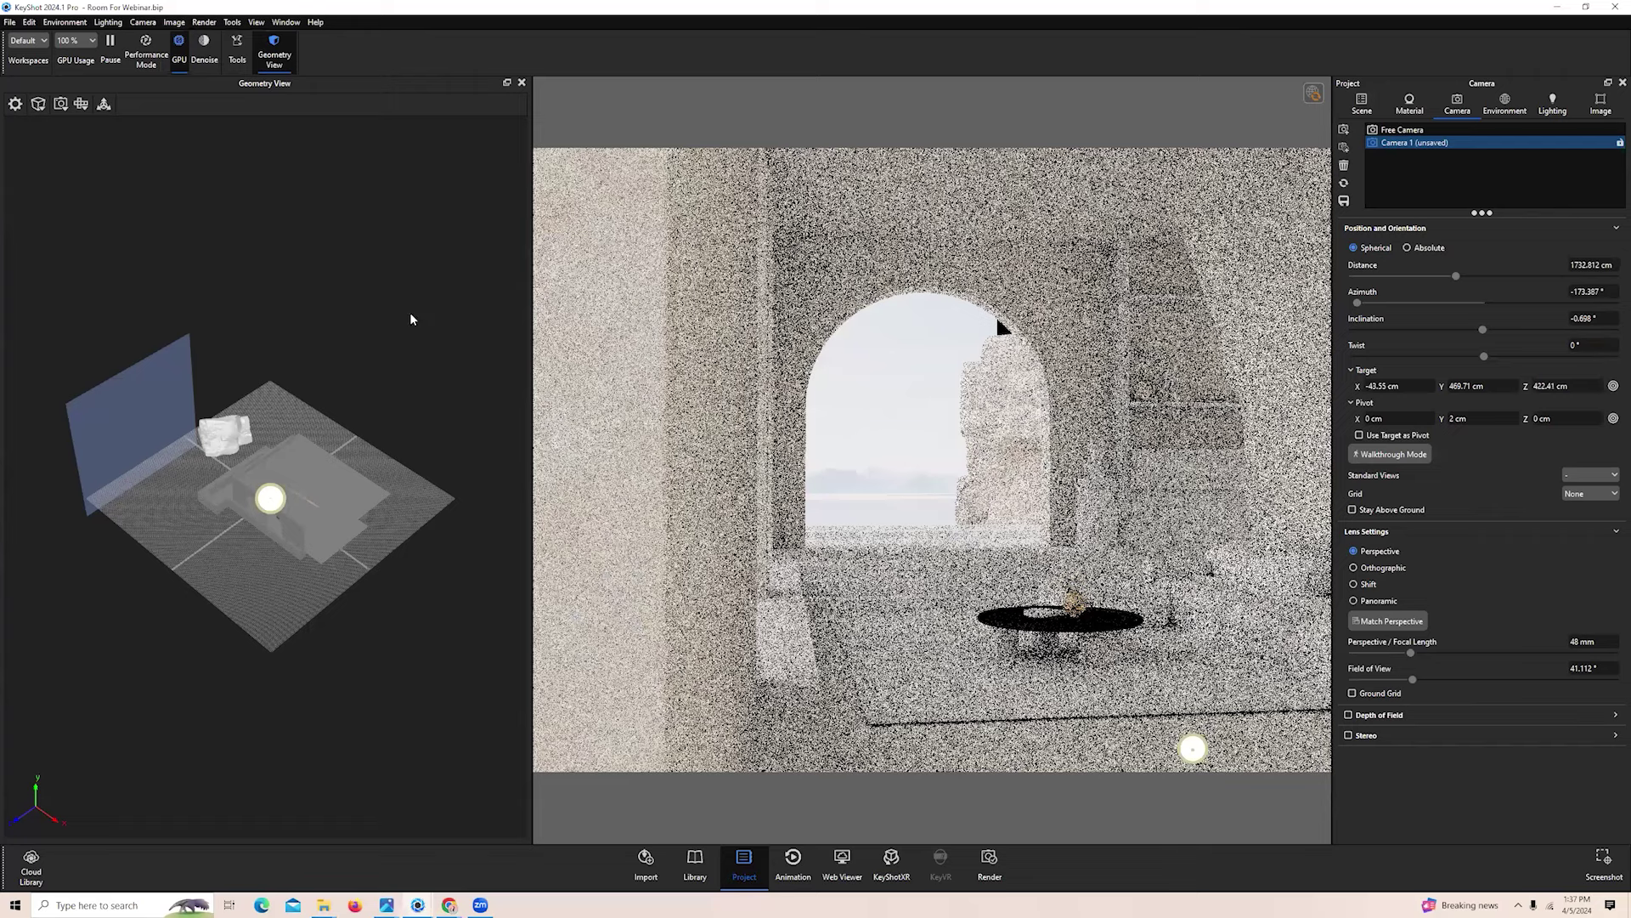
click(174, 22)
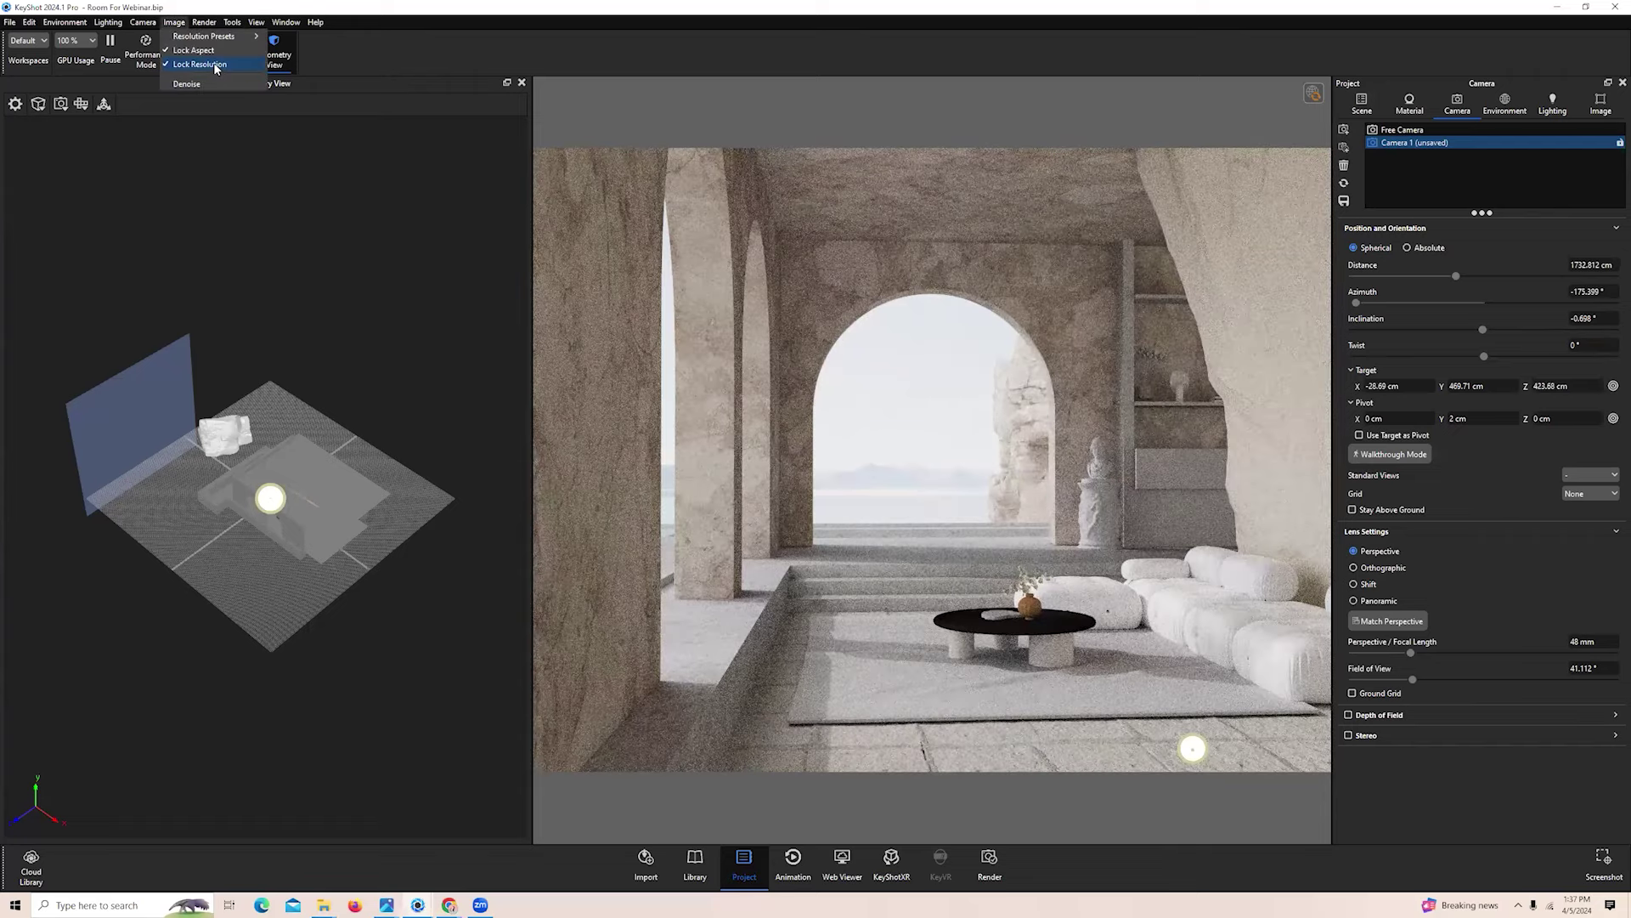
click(531, 221)
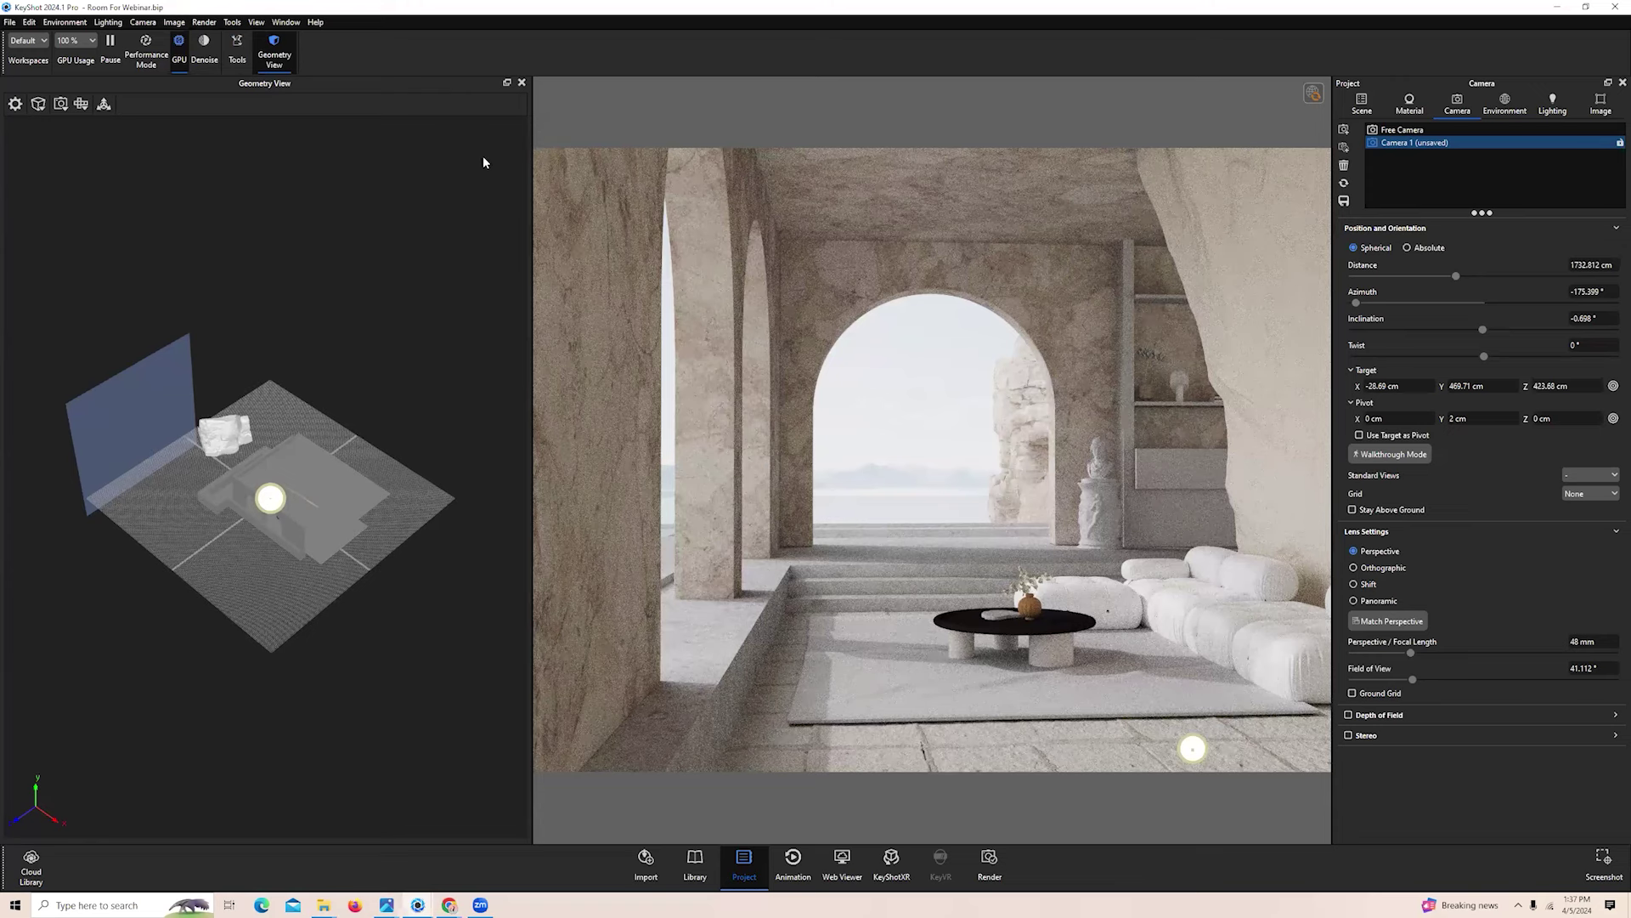
Orbit the Geometry View to a lower, more distant angle on the room and backplate, and narrow its pane slightly
scroll(328, 408, down, 2)
drag(376, 432, 523, 543)
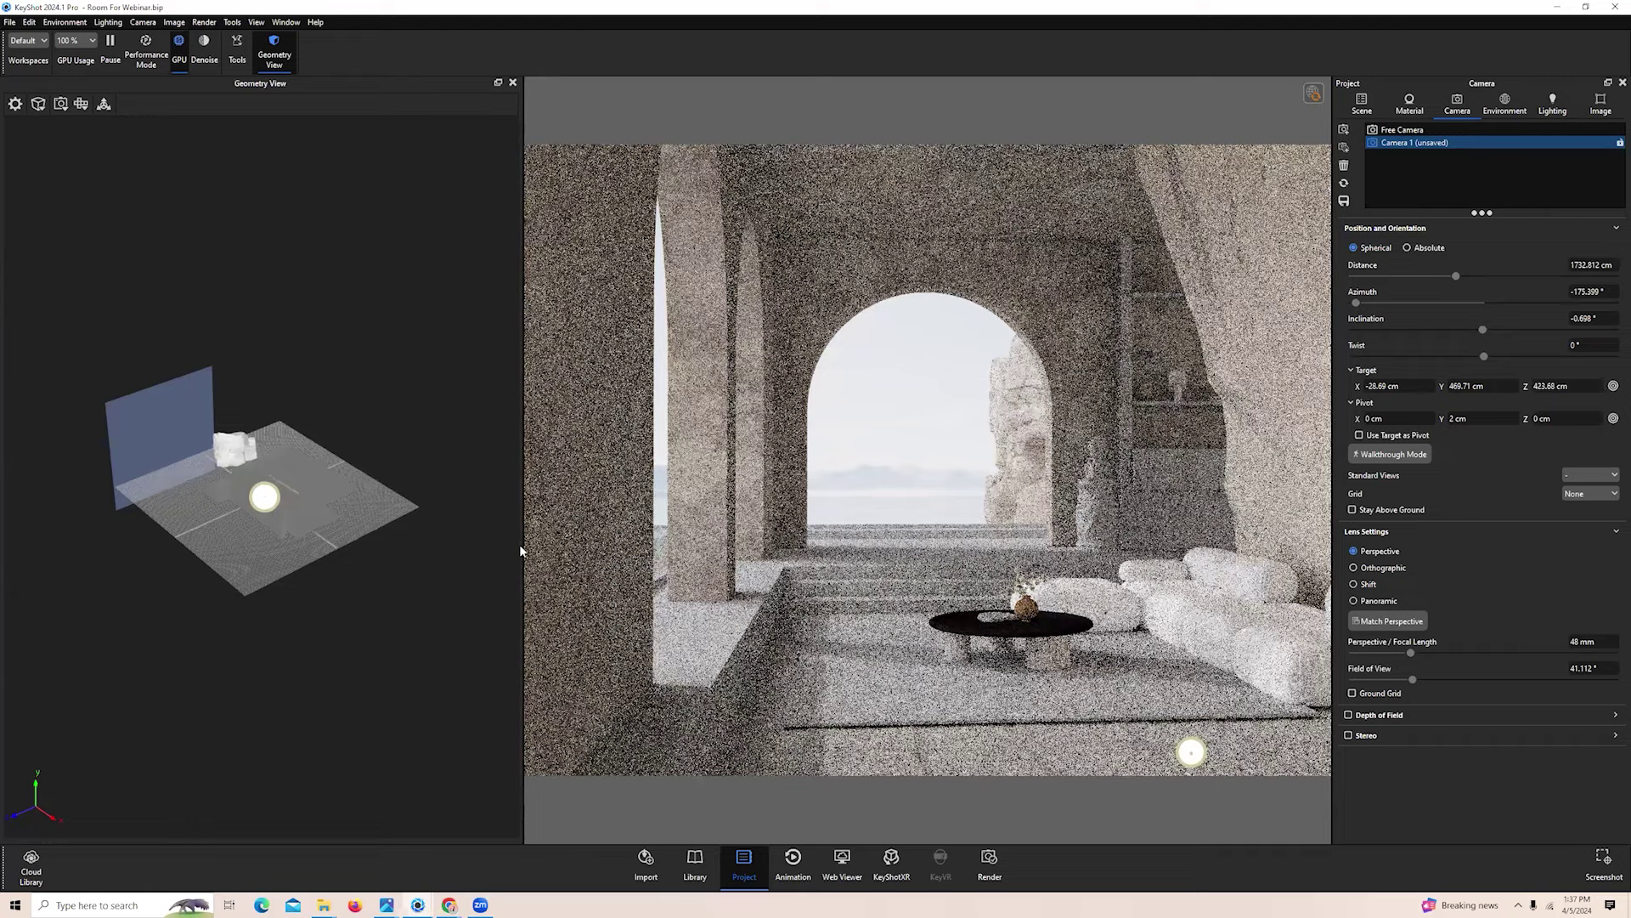
drag(520, 550, 481, 551)
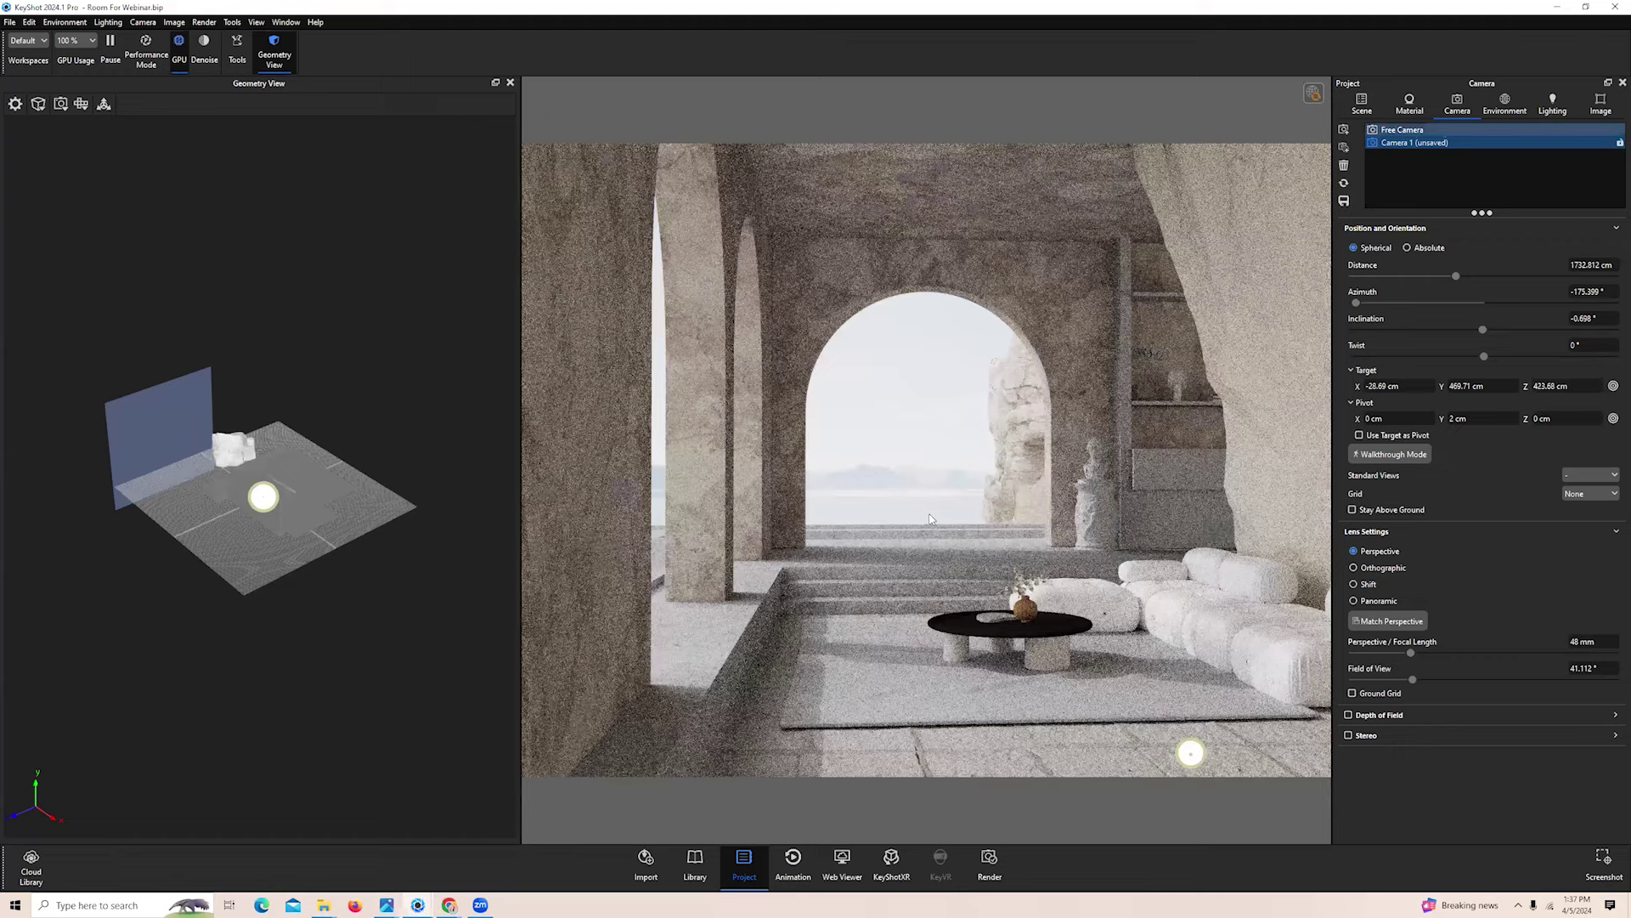
Restore the saved Camera 1 view and return to the scene tree
click(1398, 143)
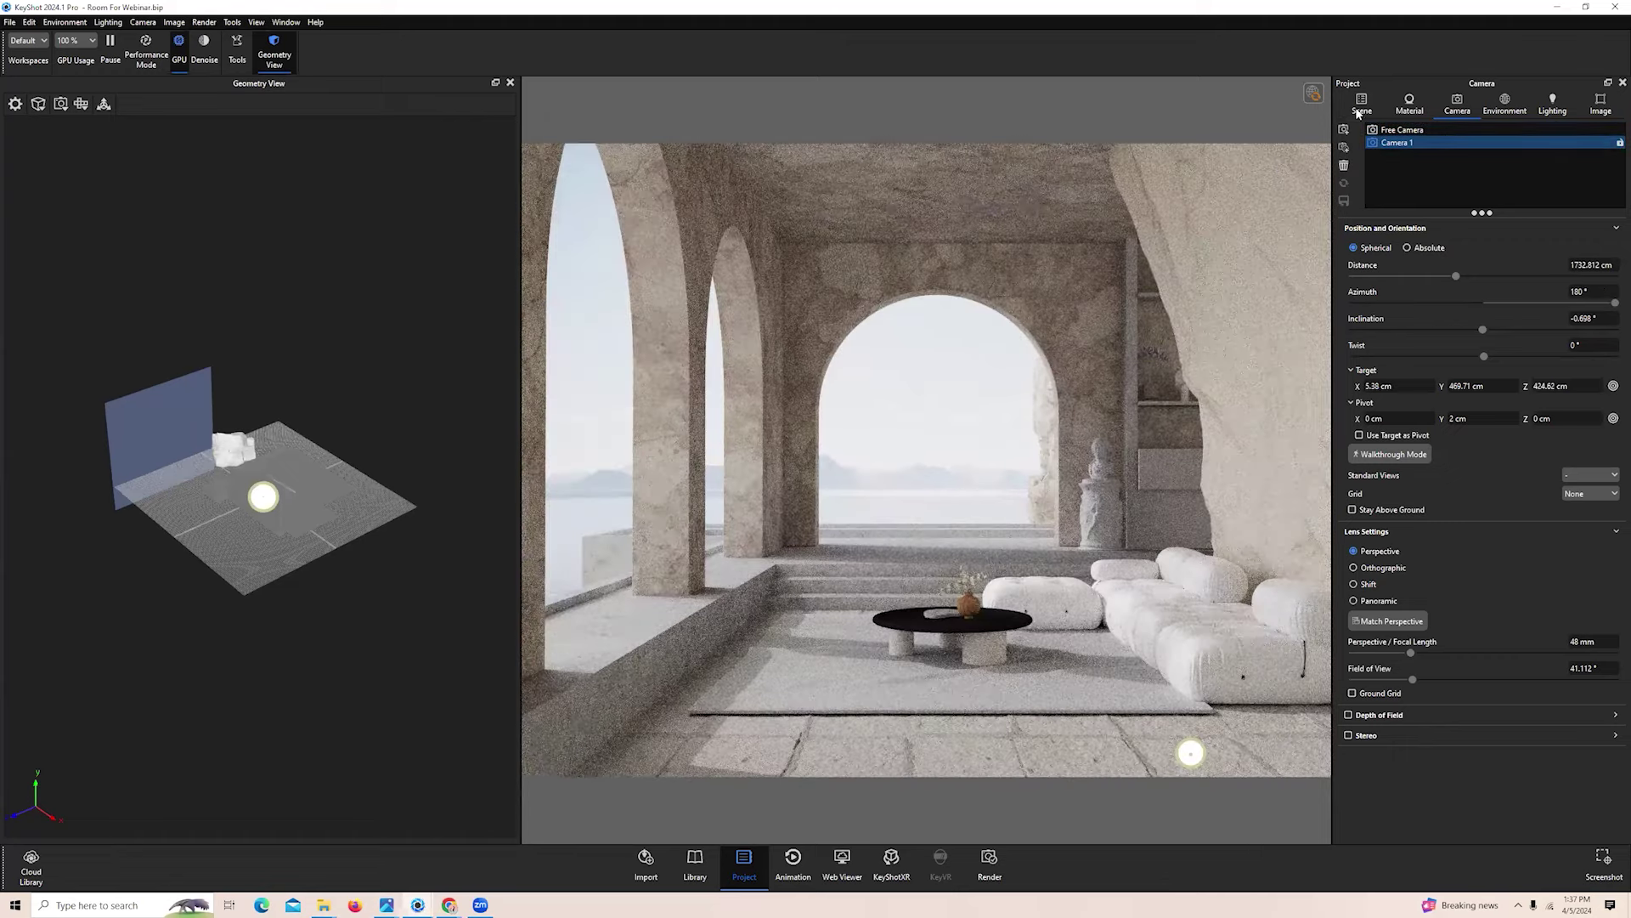
click(1362, 103)
scroll(297, 610, up, 4)
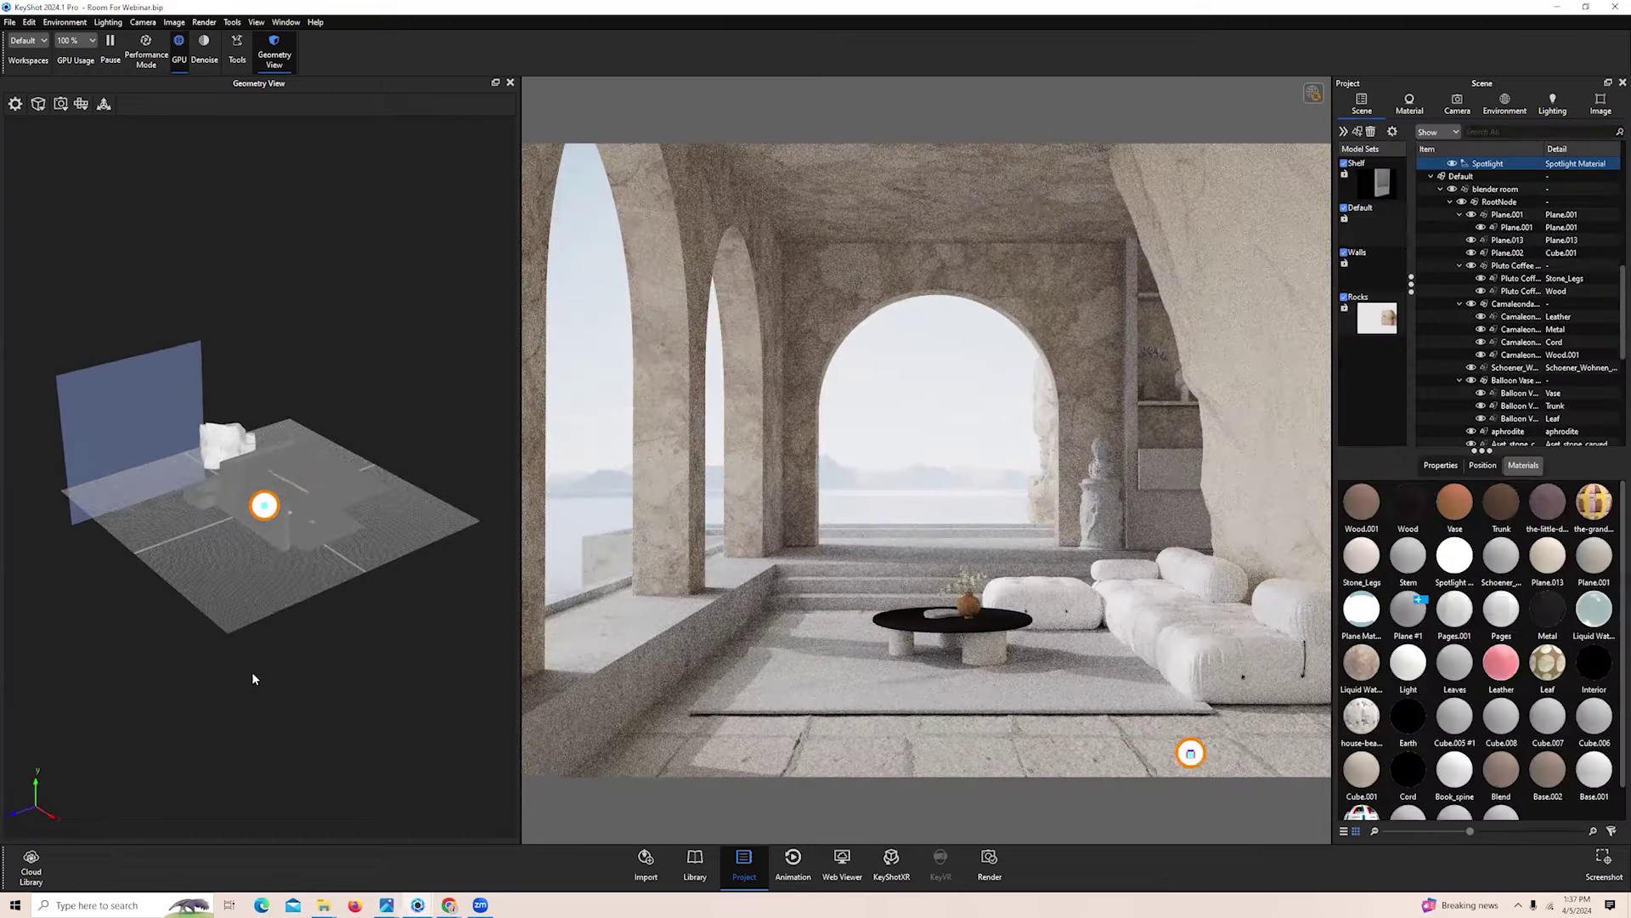
Set the lighting environment's brightness to 0.1
drag(311, 668, 288, 473)
scroll(269, 651, up, 1)
mouse_move(270, 651)
mouse_down()
mouse_move(354, 685)
mouse_move(270, 604)
mouse_move(233, 689)
mouse_move(255, 663)
mouse_up()
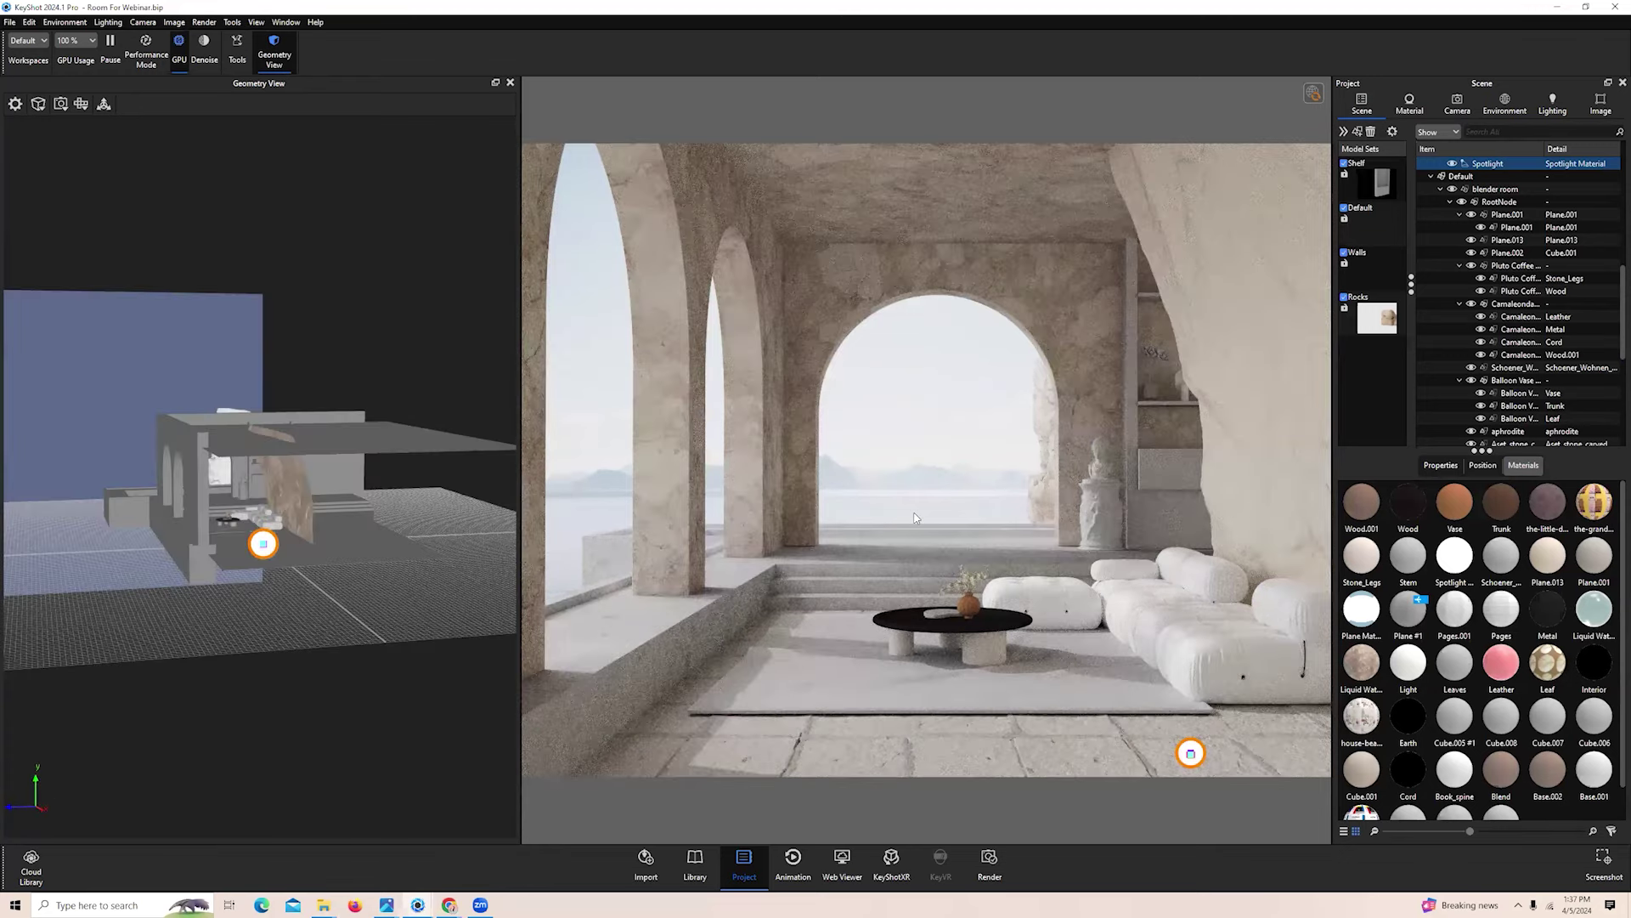
drag(303, 605, 298, 633)
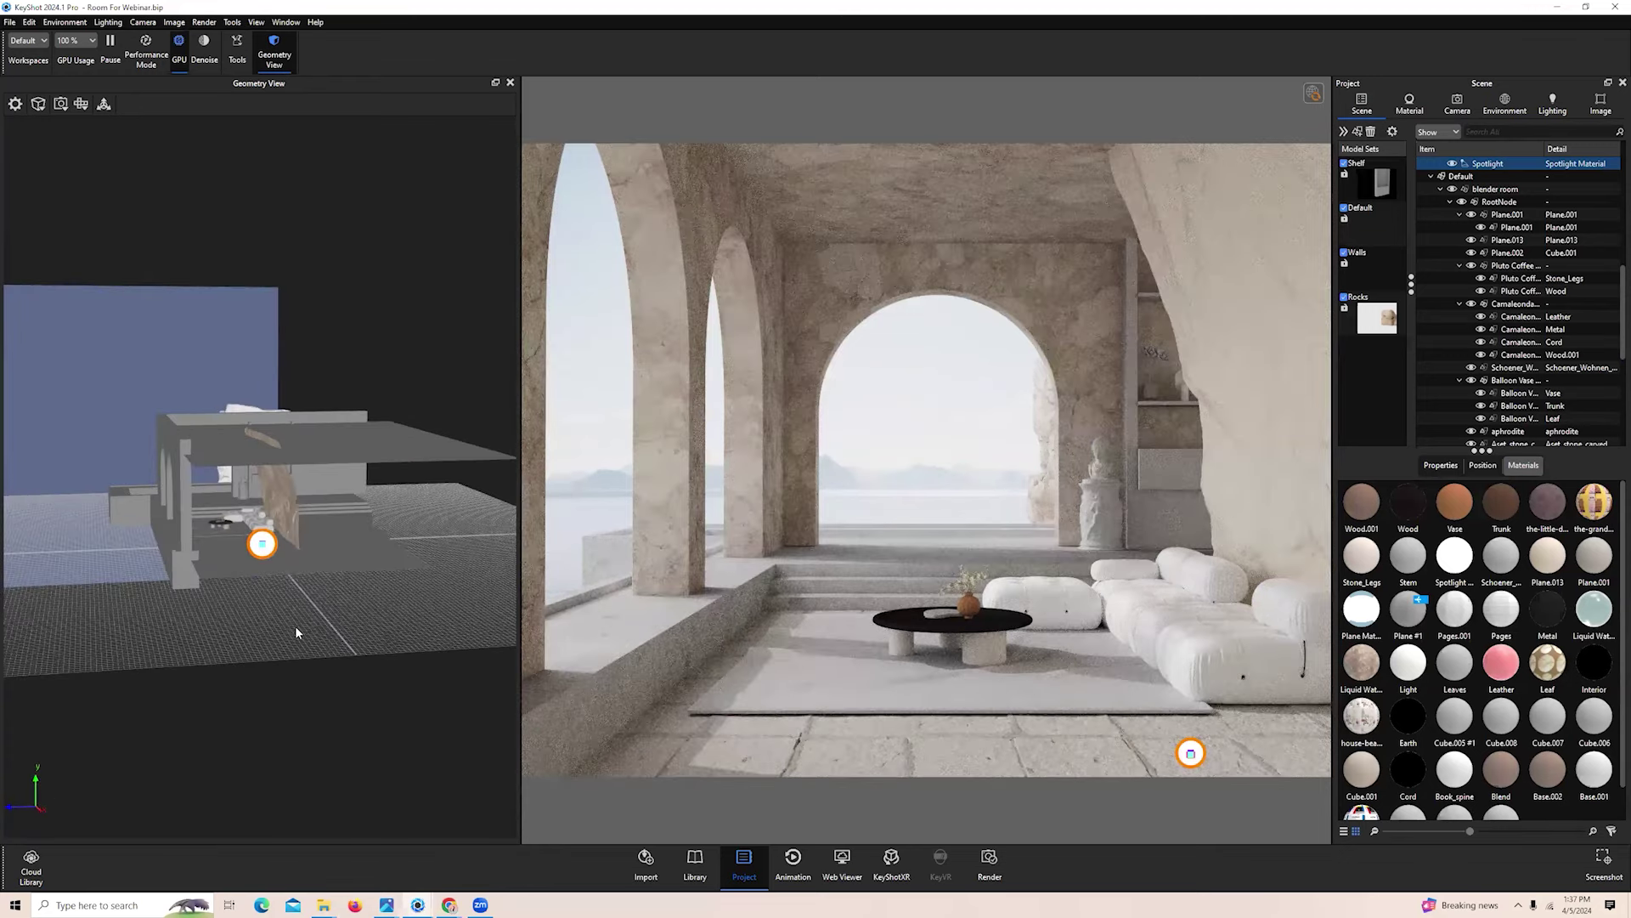
click(1504, 104)
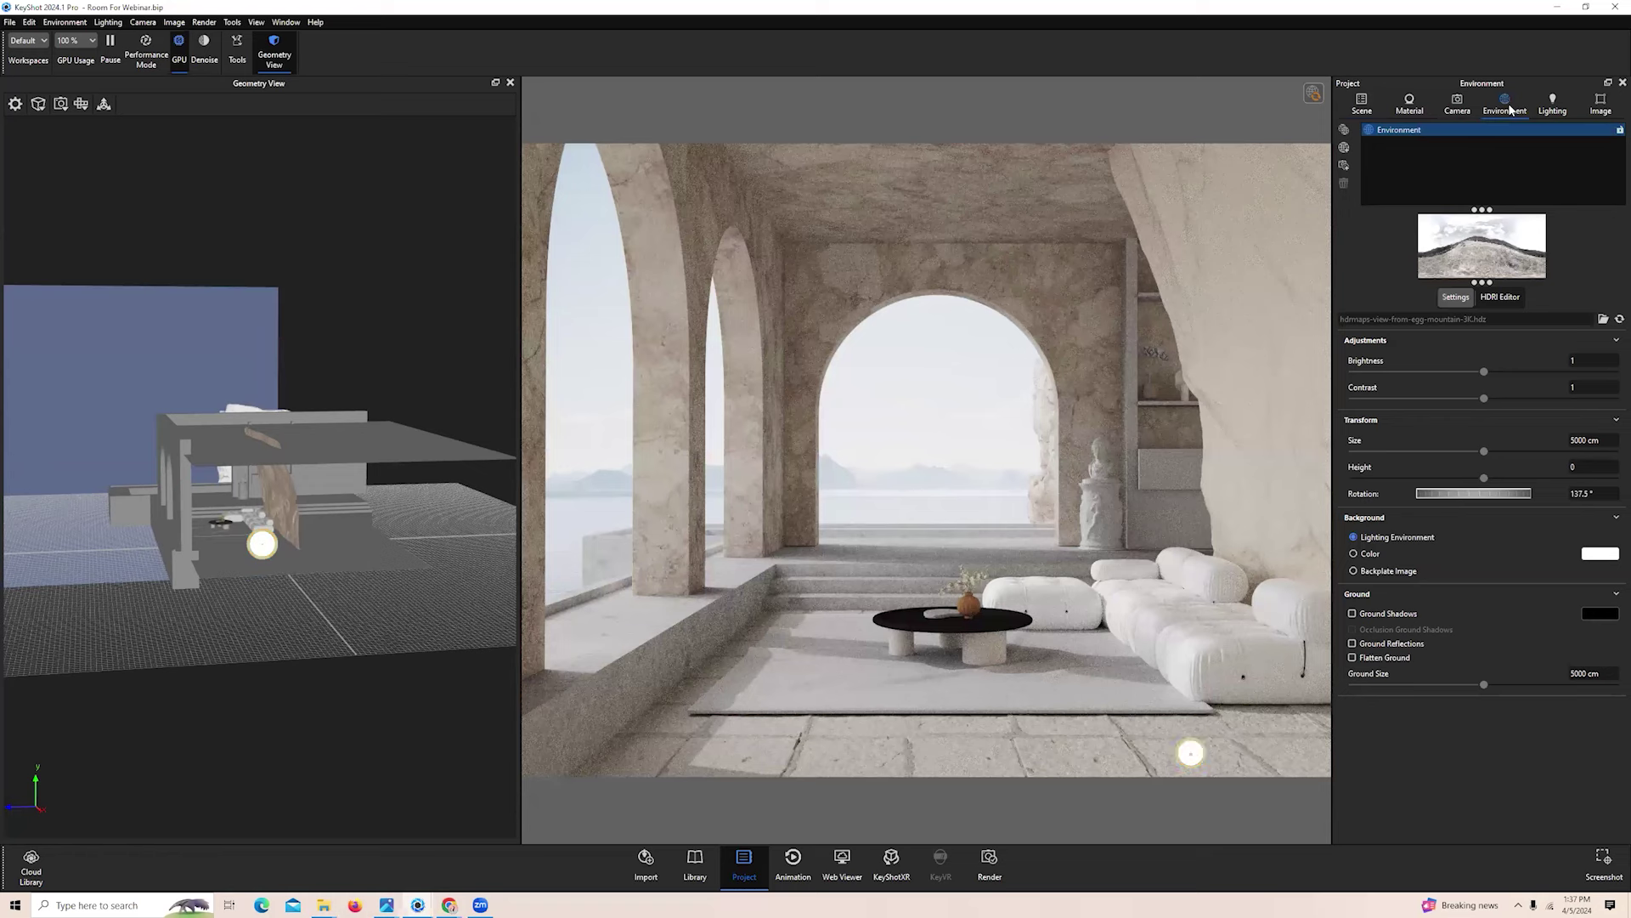
click(1585, 362)
text(0.1)
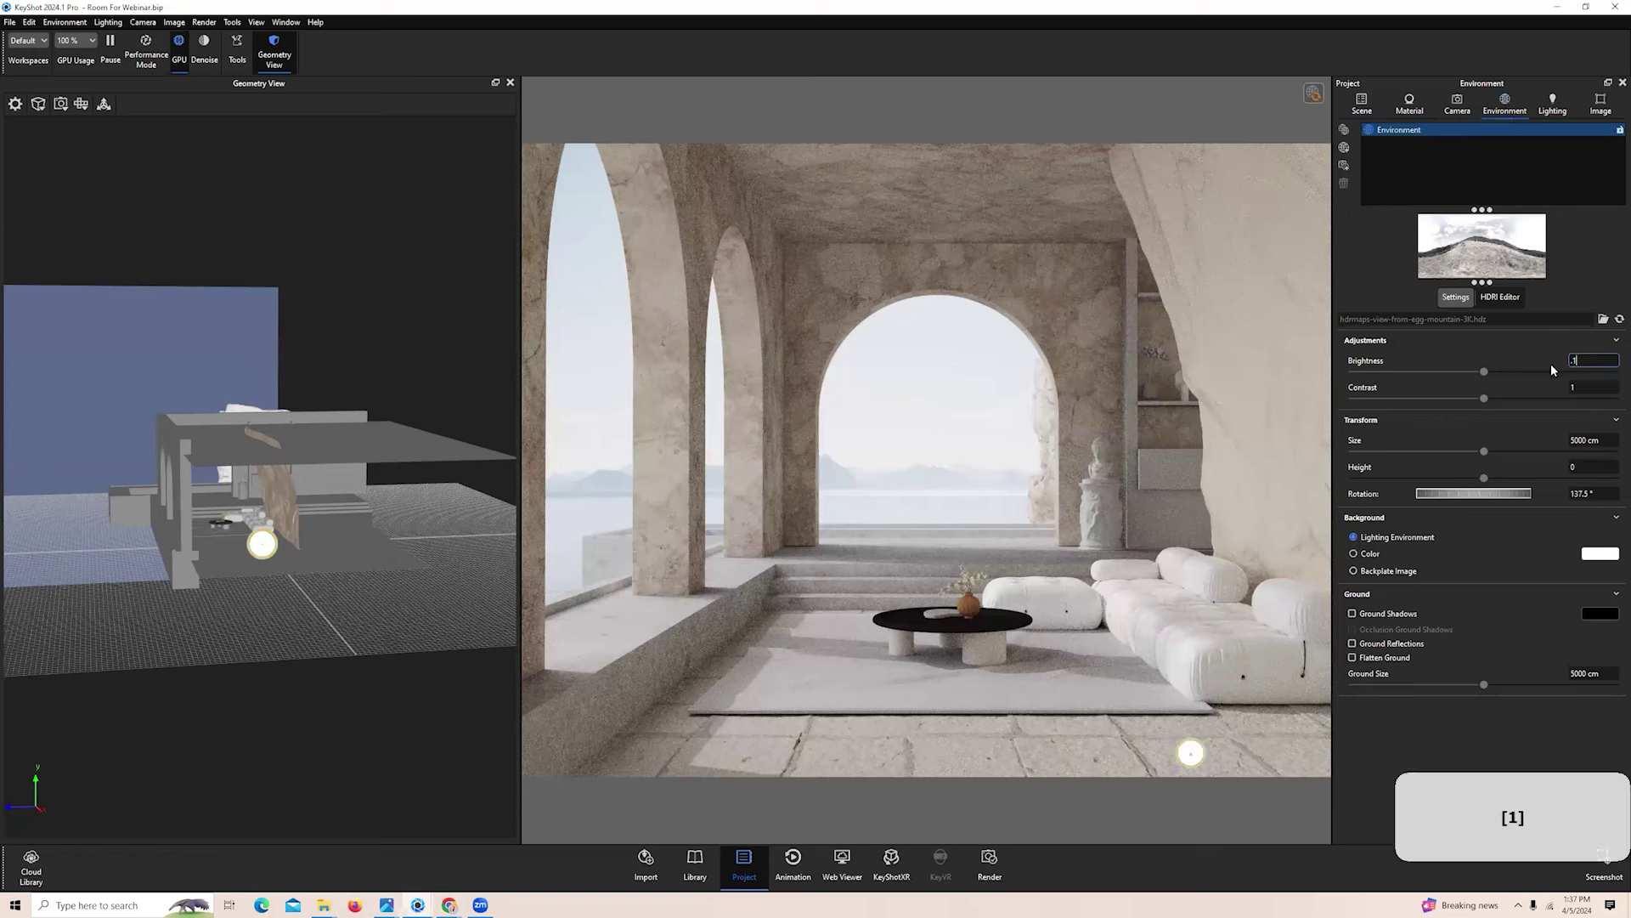
key(Return)
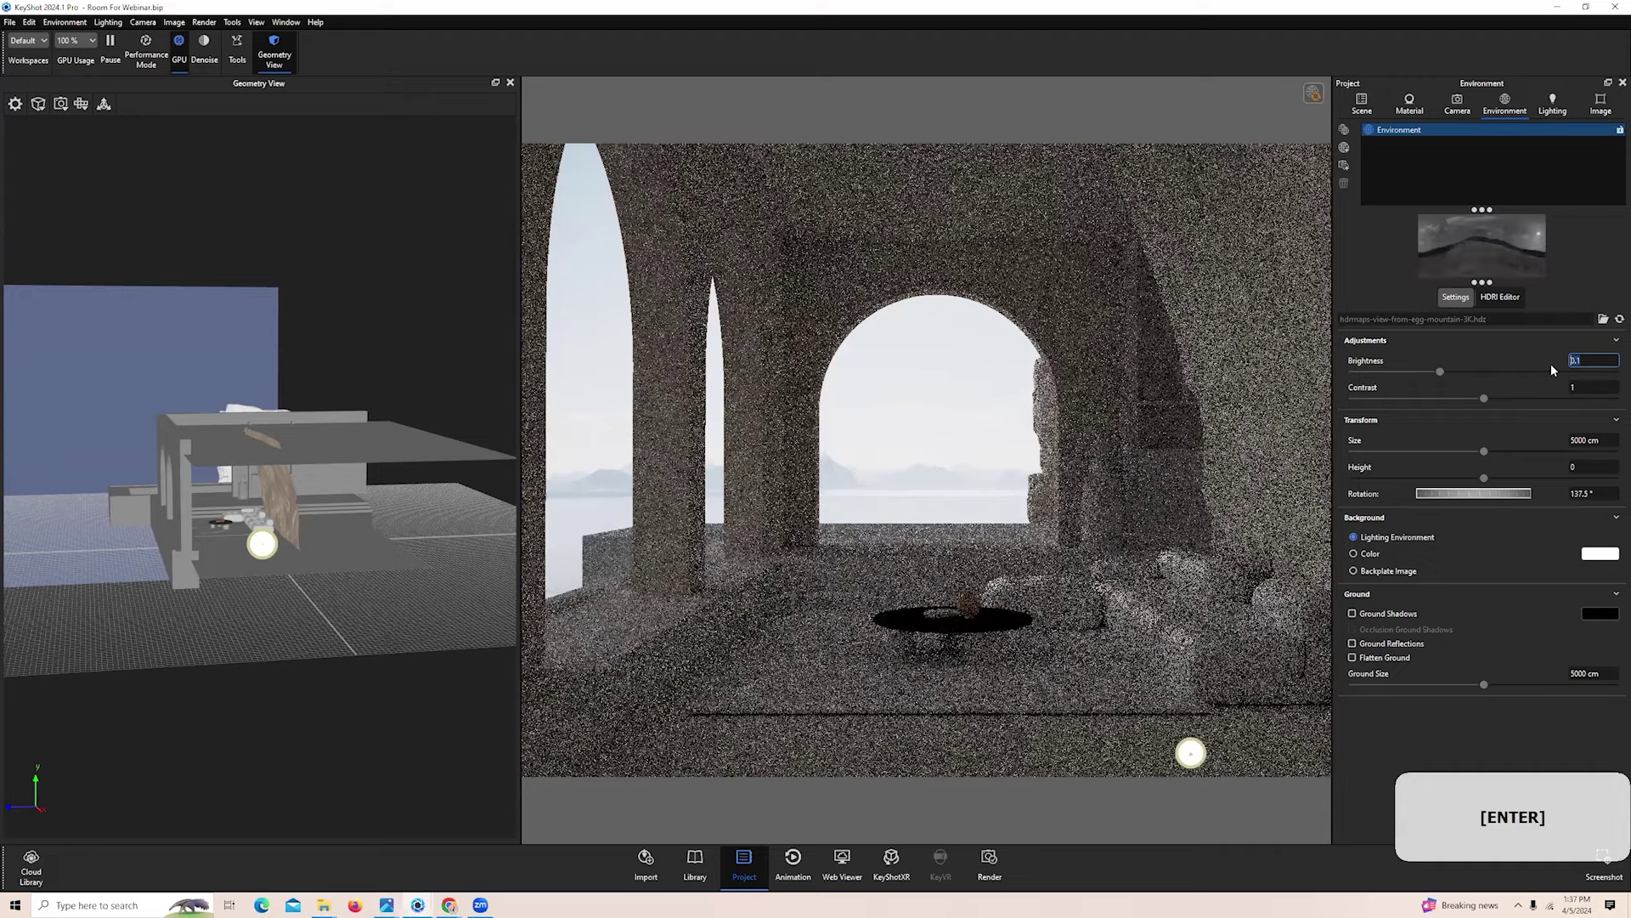
Start moving the spotlight and place it inside the room near the rear arch, at about Y 574.5 and Z 372
drag(300, 653, 329, 627)
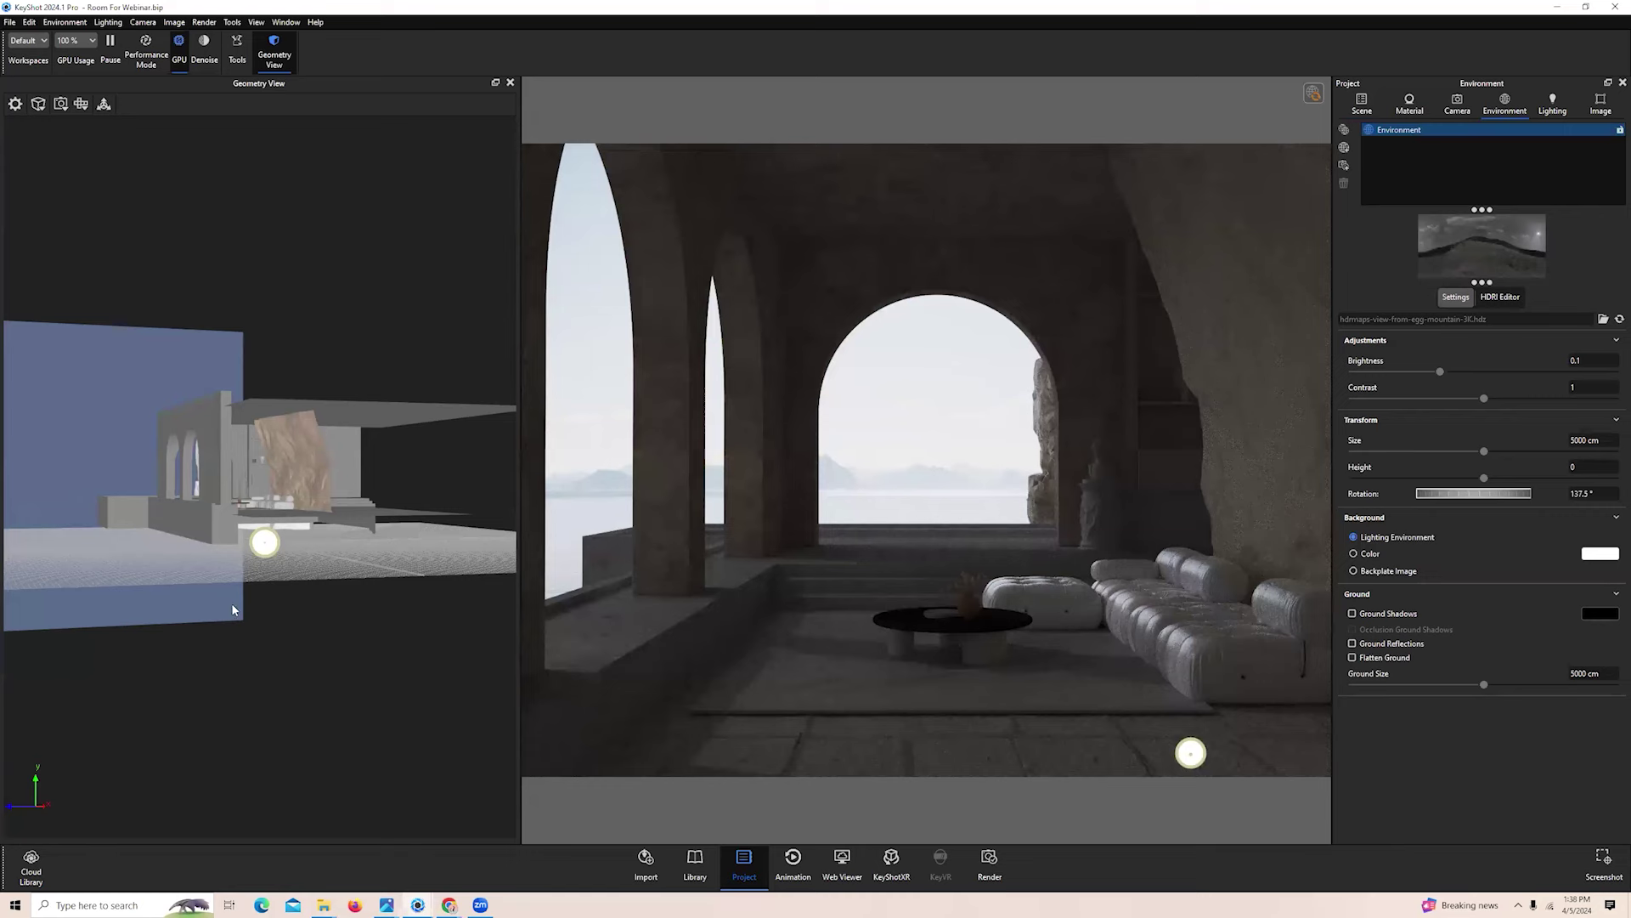
click(1361, 104)
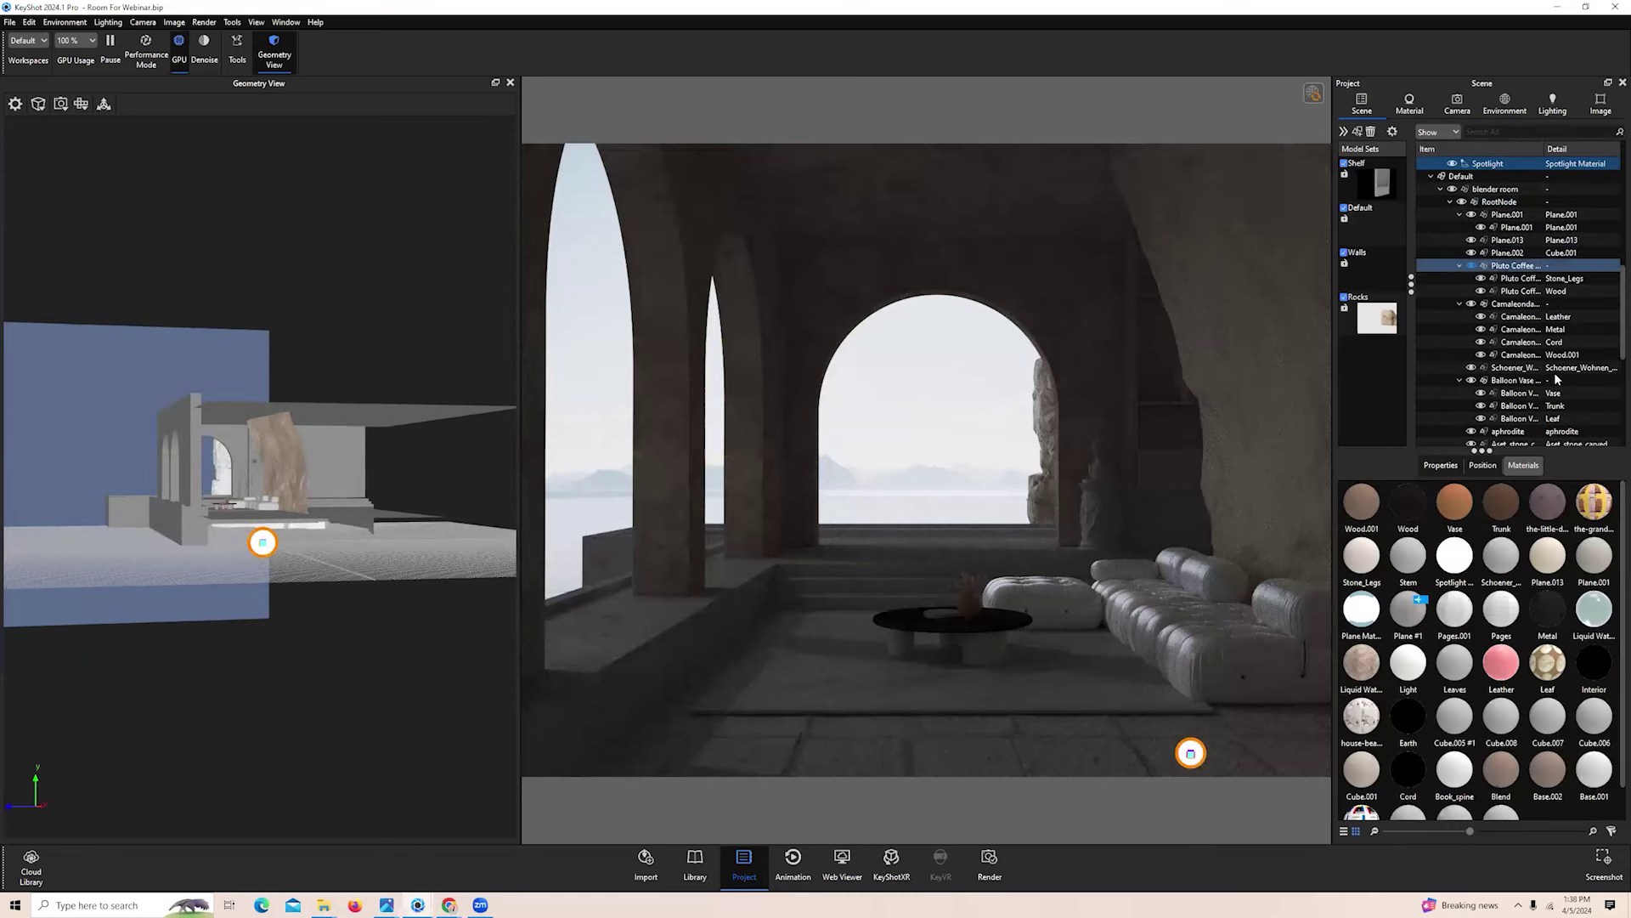
scroll(1553, 372, up, 2)
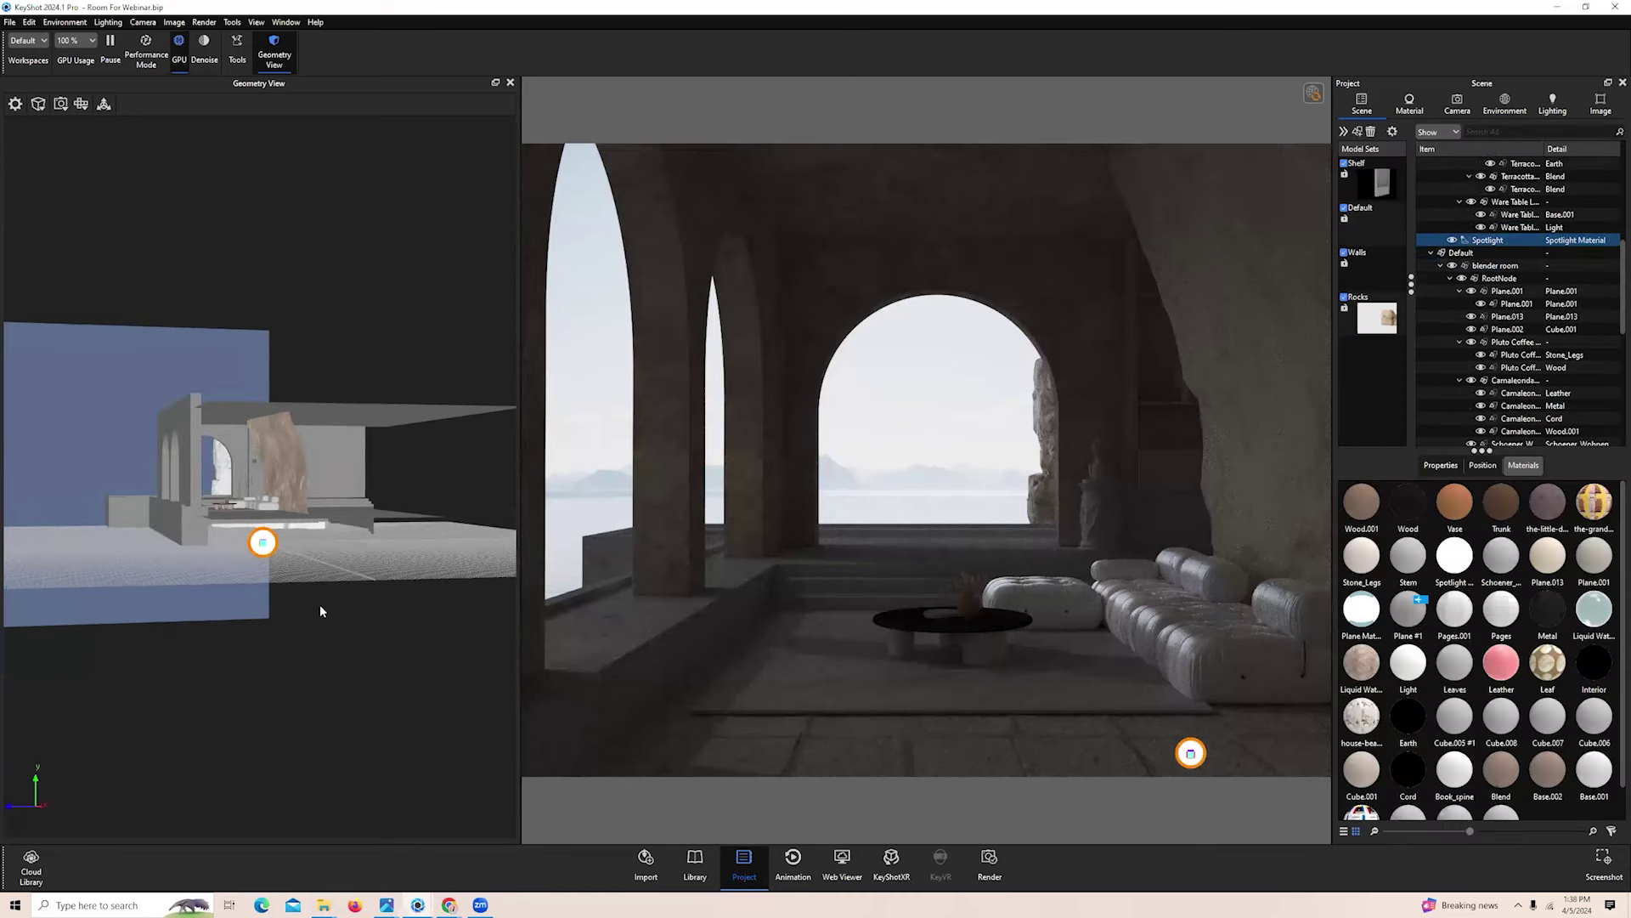
scroll(303, 651, up, 2)
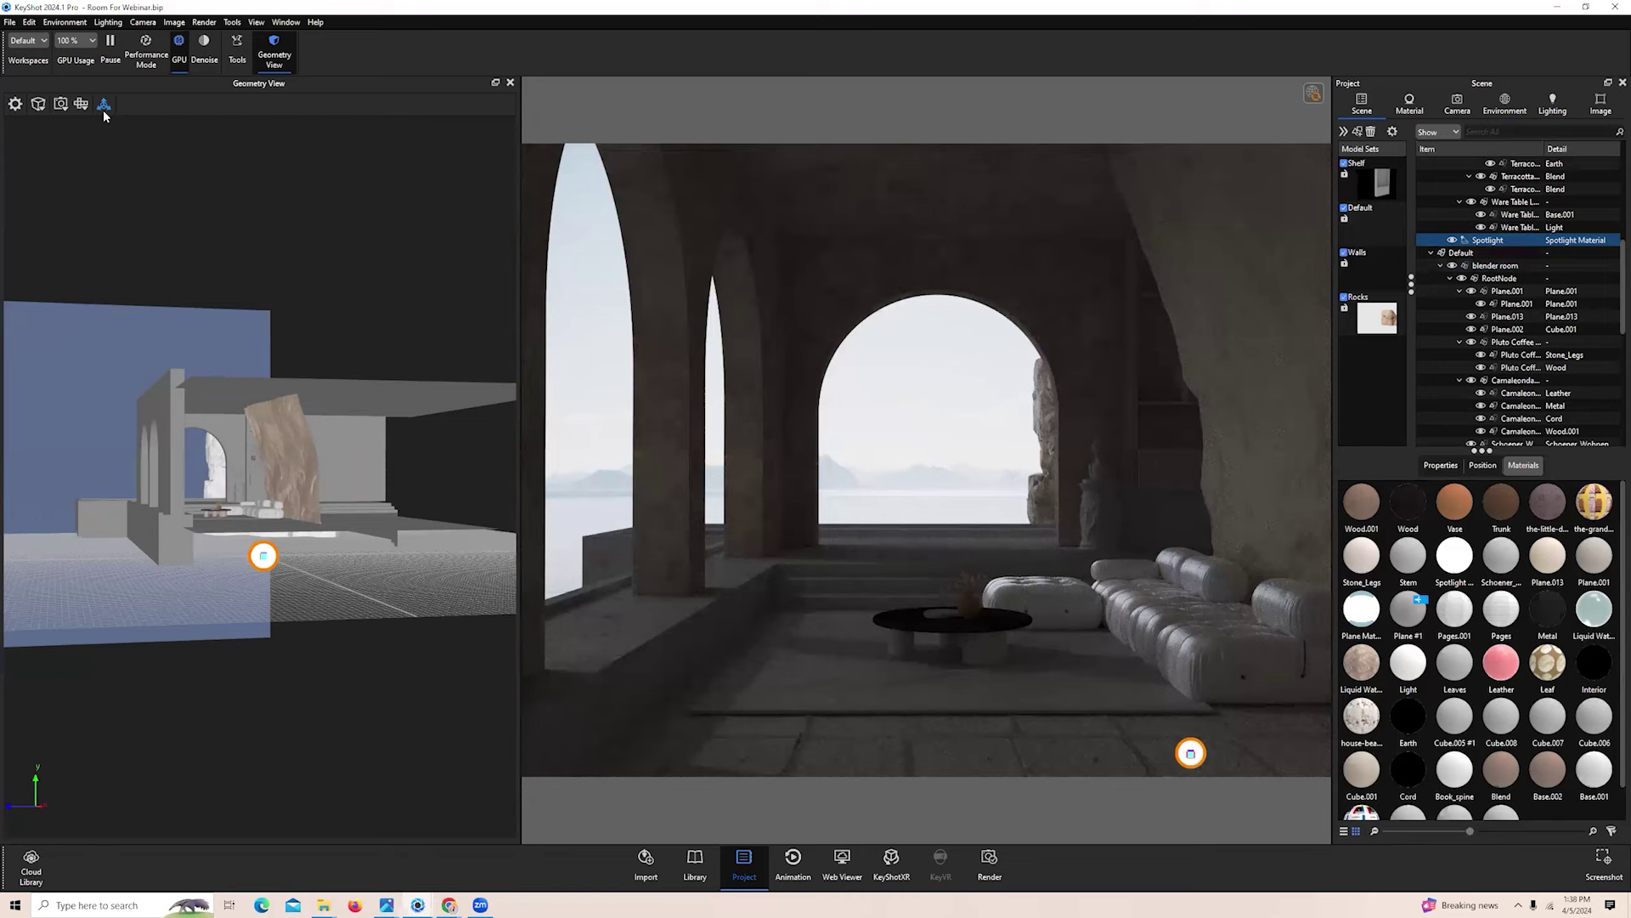
click(103, 106)
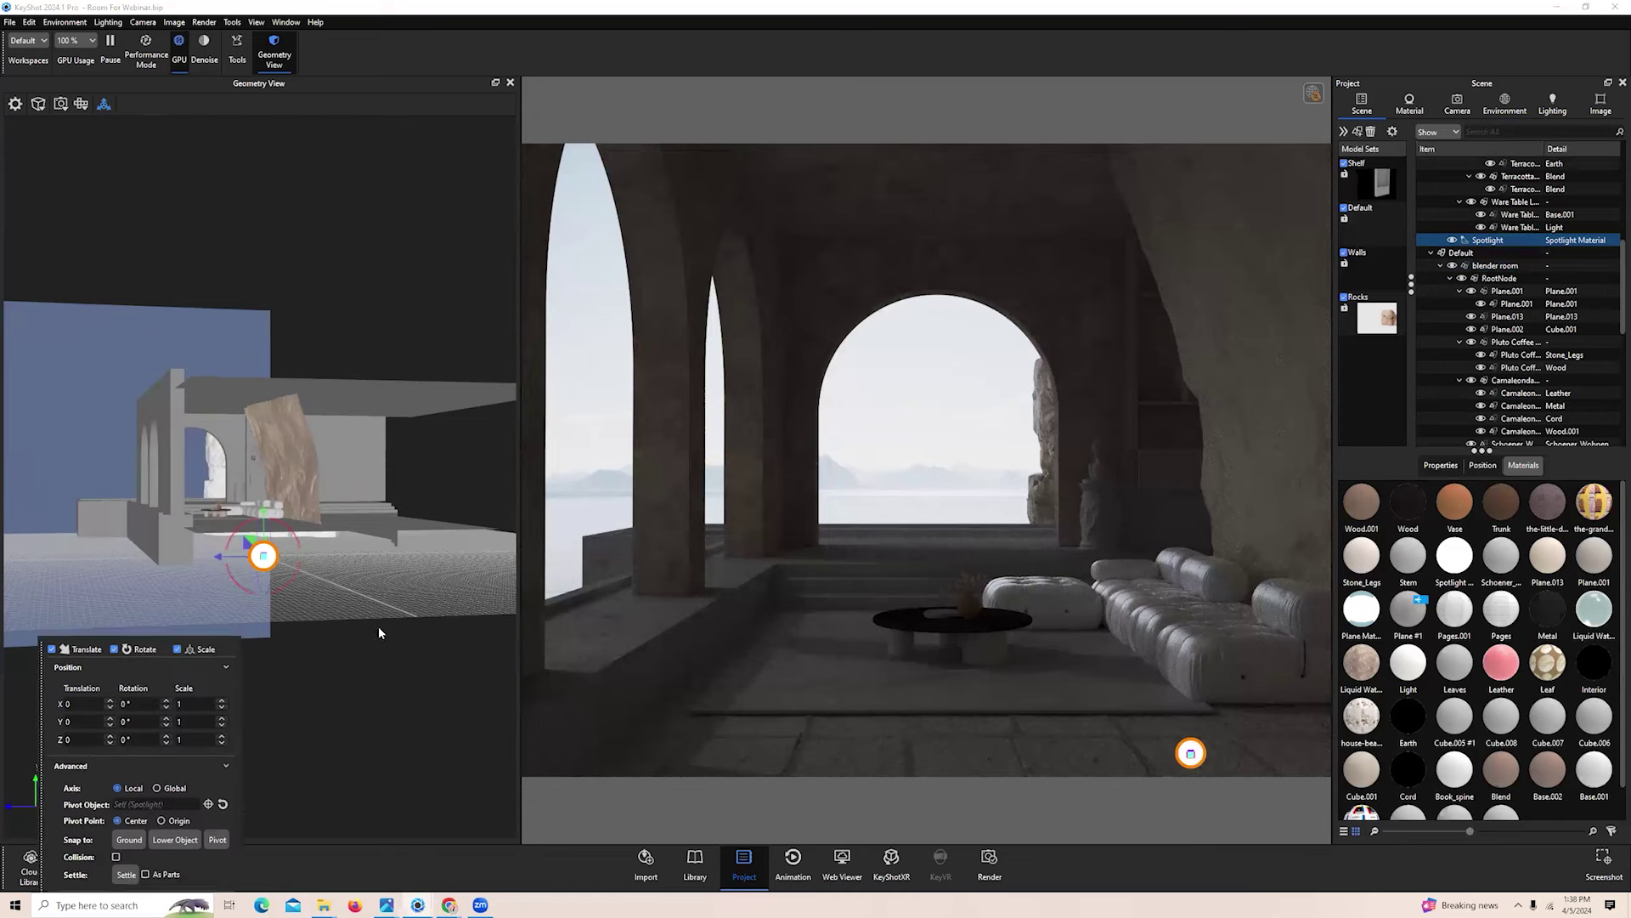
scroll(356, 679, up, 3)
drag(354, 683, 402, 585)
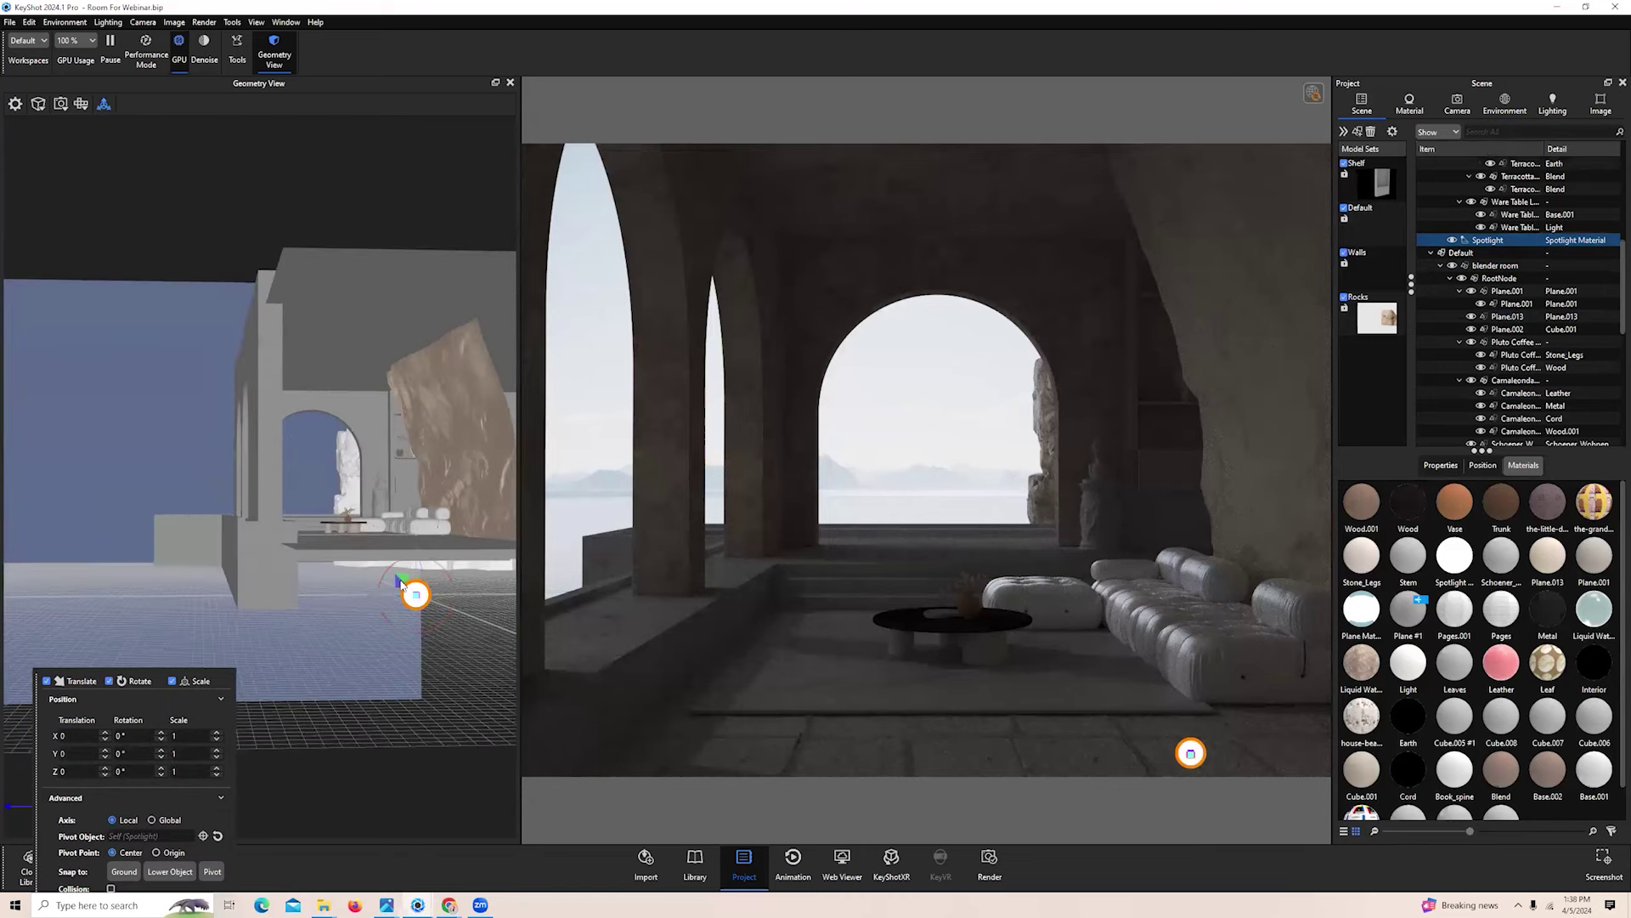
drag(347, 434, 312, 440)
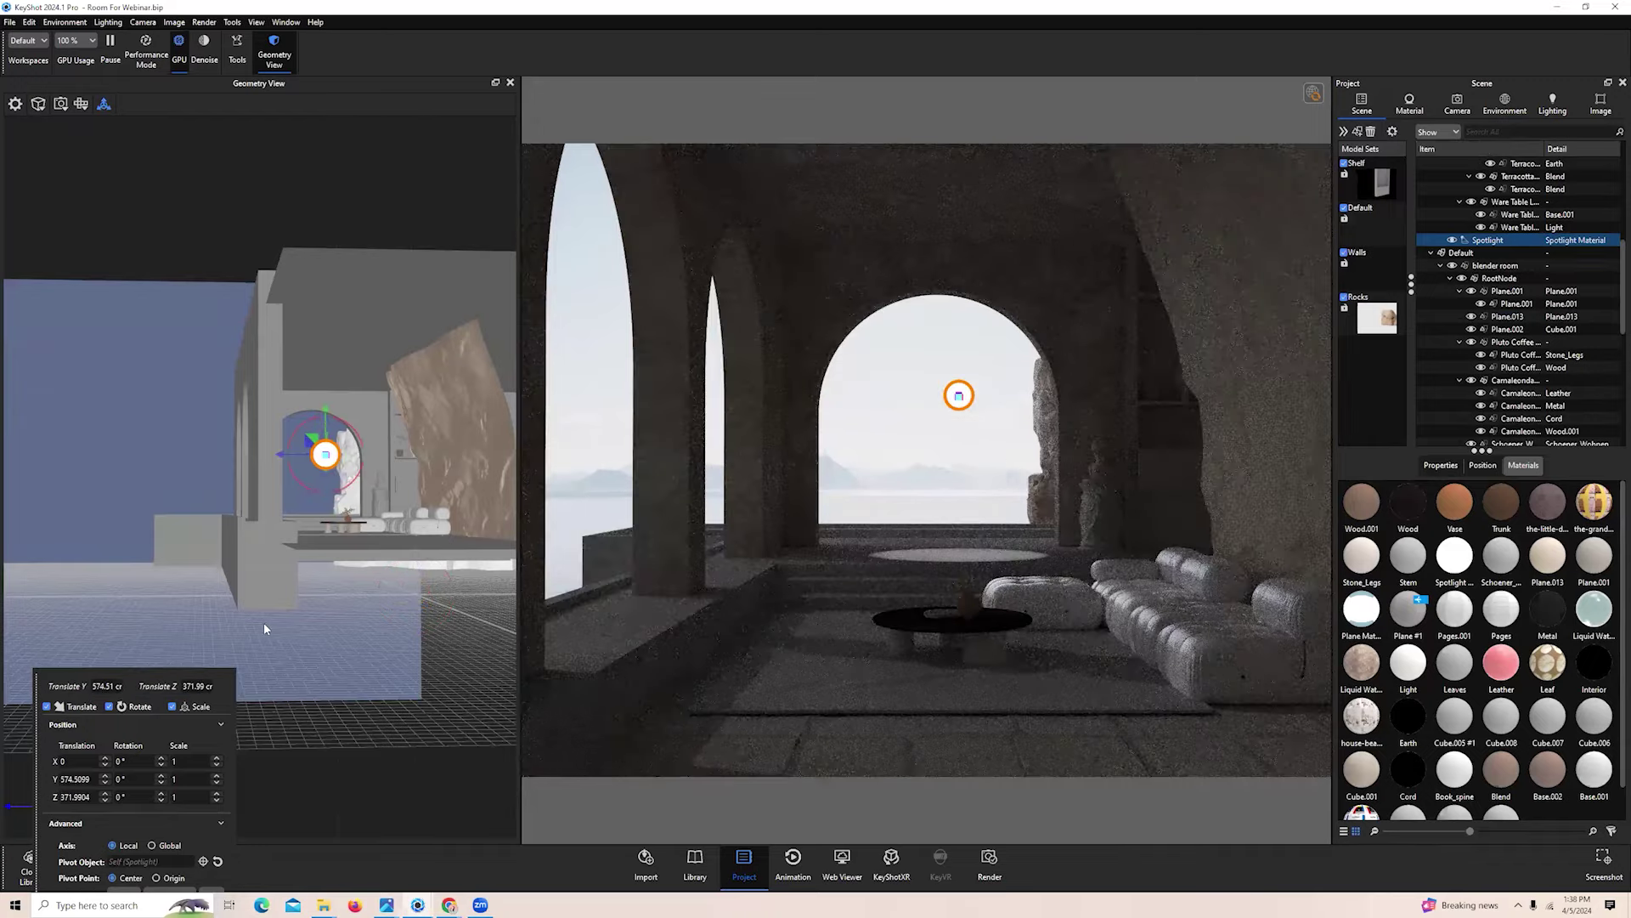
Rotate the spotlight to 90° about X and shift it toward the side arches, to about Y 551 and Z 641
drag(263, 627, 292, 439)
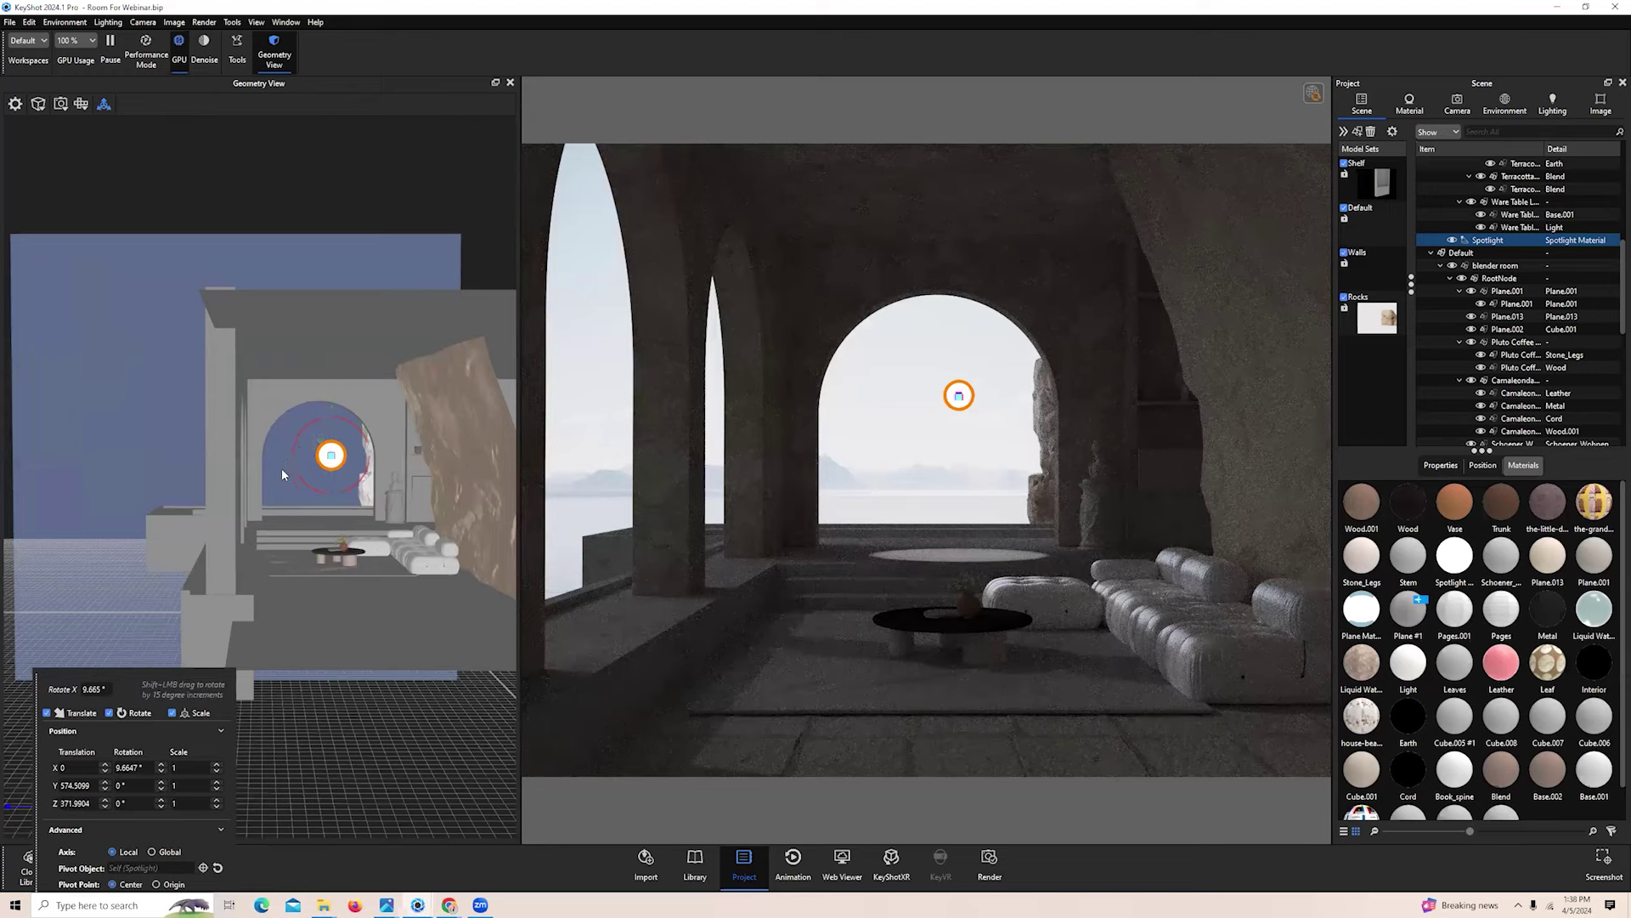
shift+drag(282, 427, 281, 429)
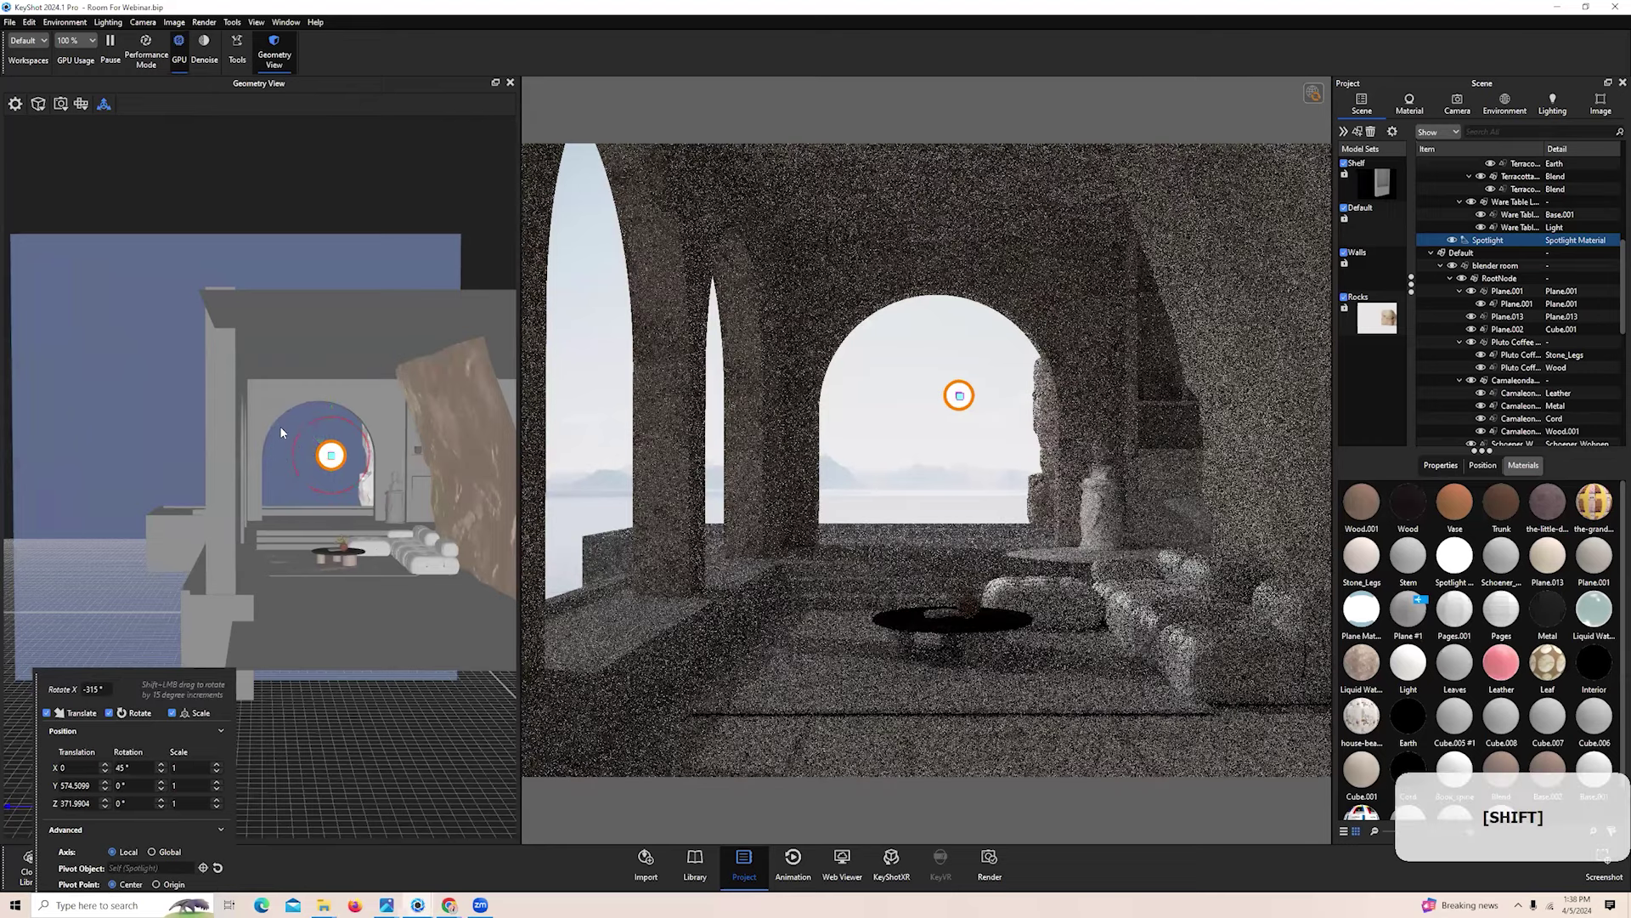
shift+drag(300, 517, 242, 539)
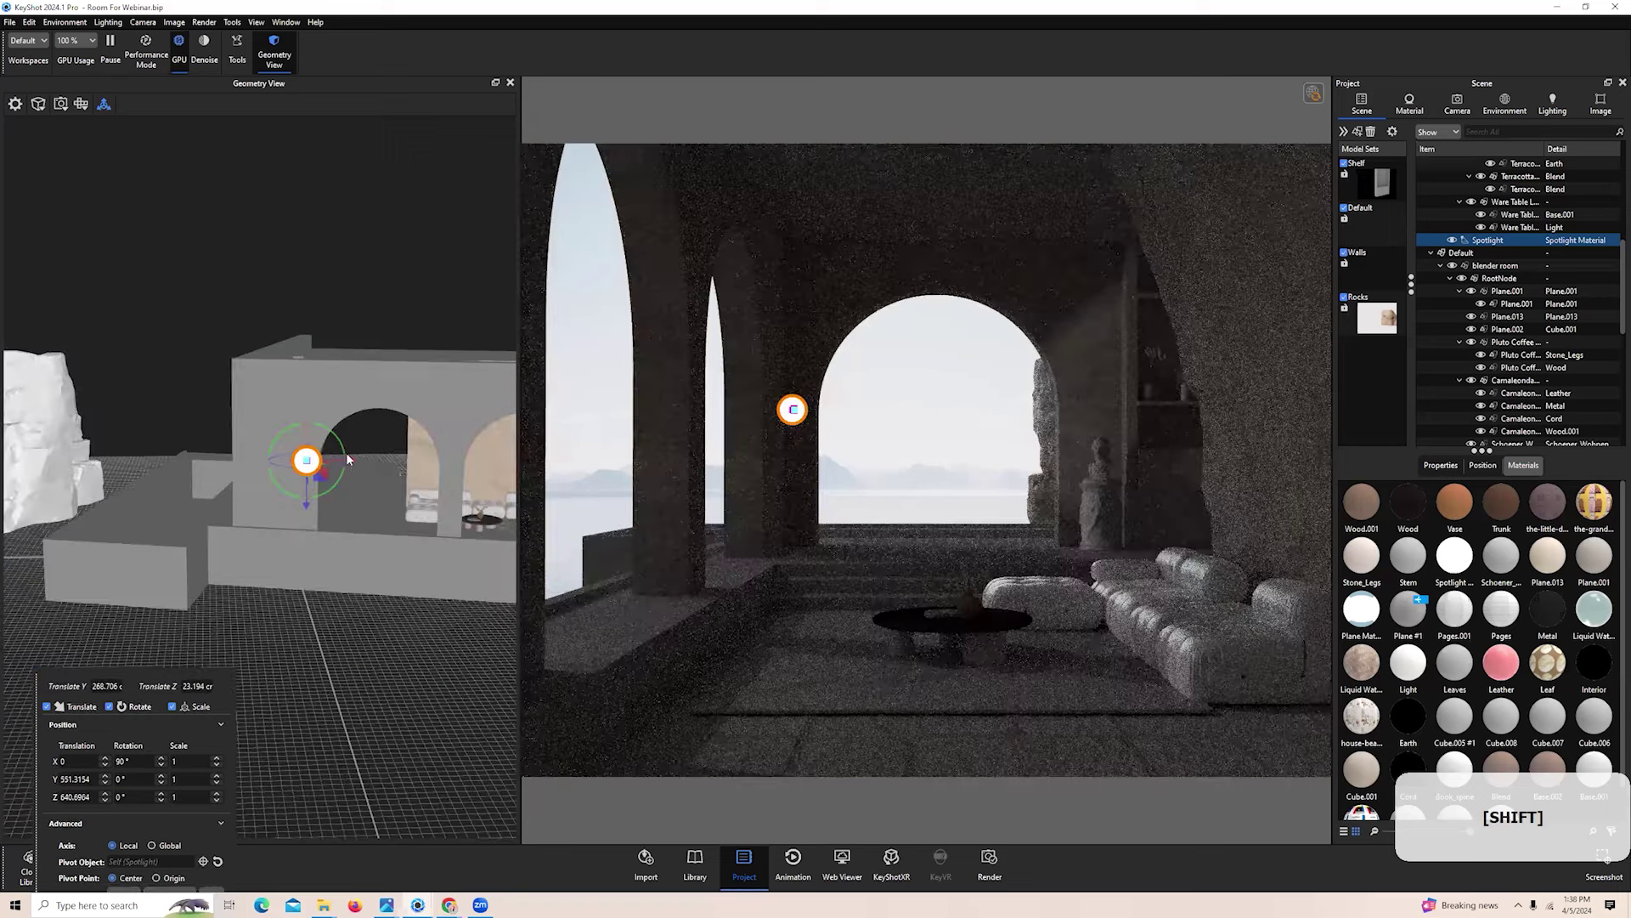
Move the spotlight along its X axis to about X 497, between the side arches
drag(429, 476, 485, 477)
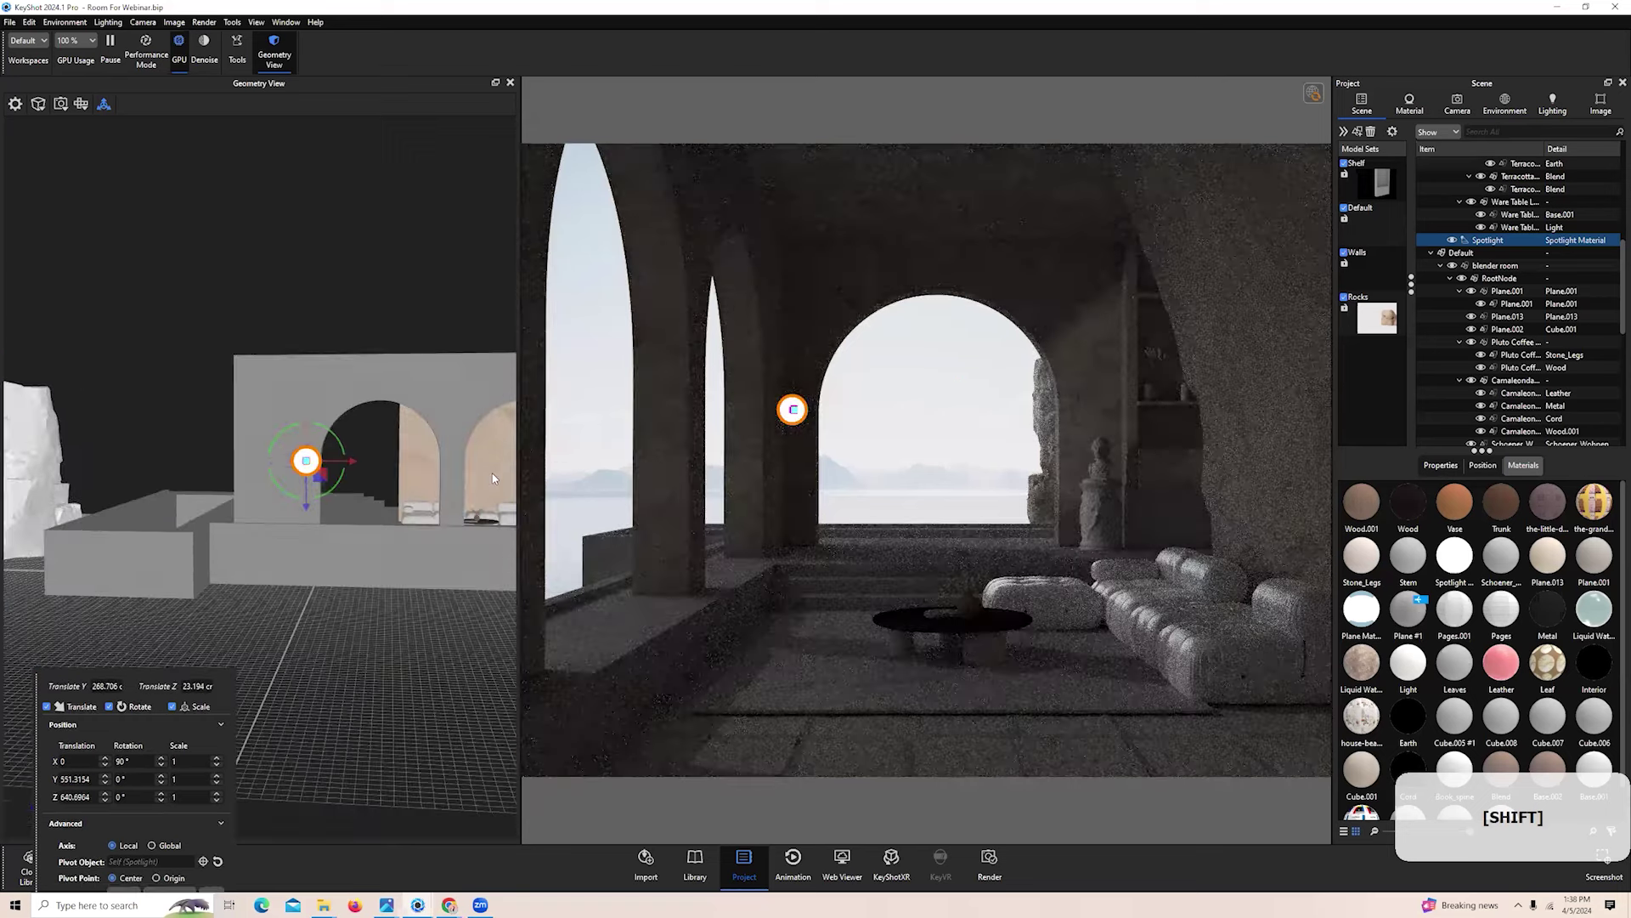
drag(353, 461, 497, 461)
drag(340, 544, 136, 510)
Tilt the spotlight to a 75° rotation about X so it aims into the room
scroll(276, 459, up, 5)
scroll(274, 453, up, 2)
shift+drag(271, 454, 278, 457)
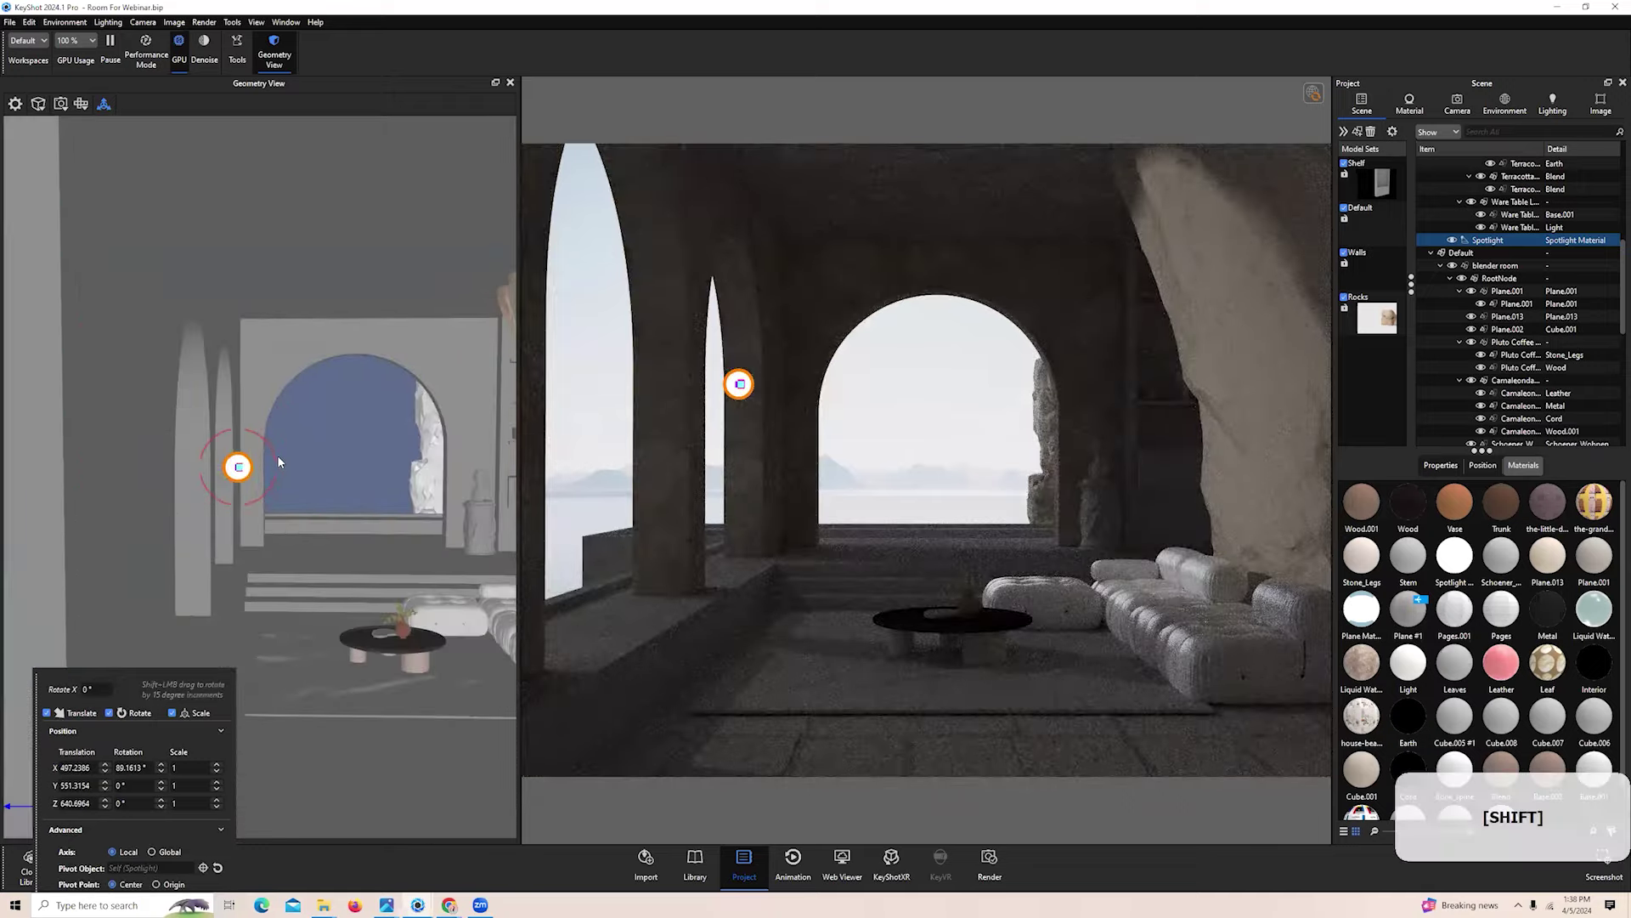
shift+drag(182, 558, 277, 722)
Move the spotlight outside the building beyond the side arches, to about X 874, Y 718 and Z 1264, and accept the transform
middle_drag(162, 561, 161, 324)
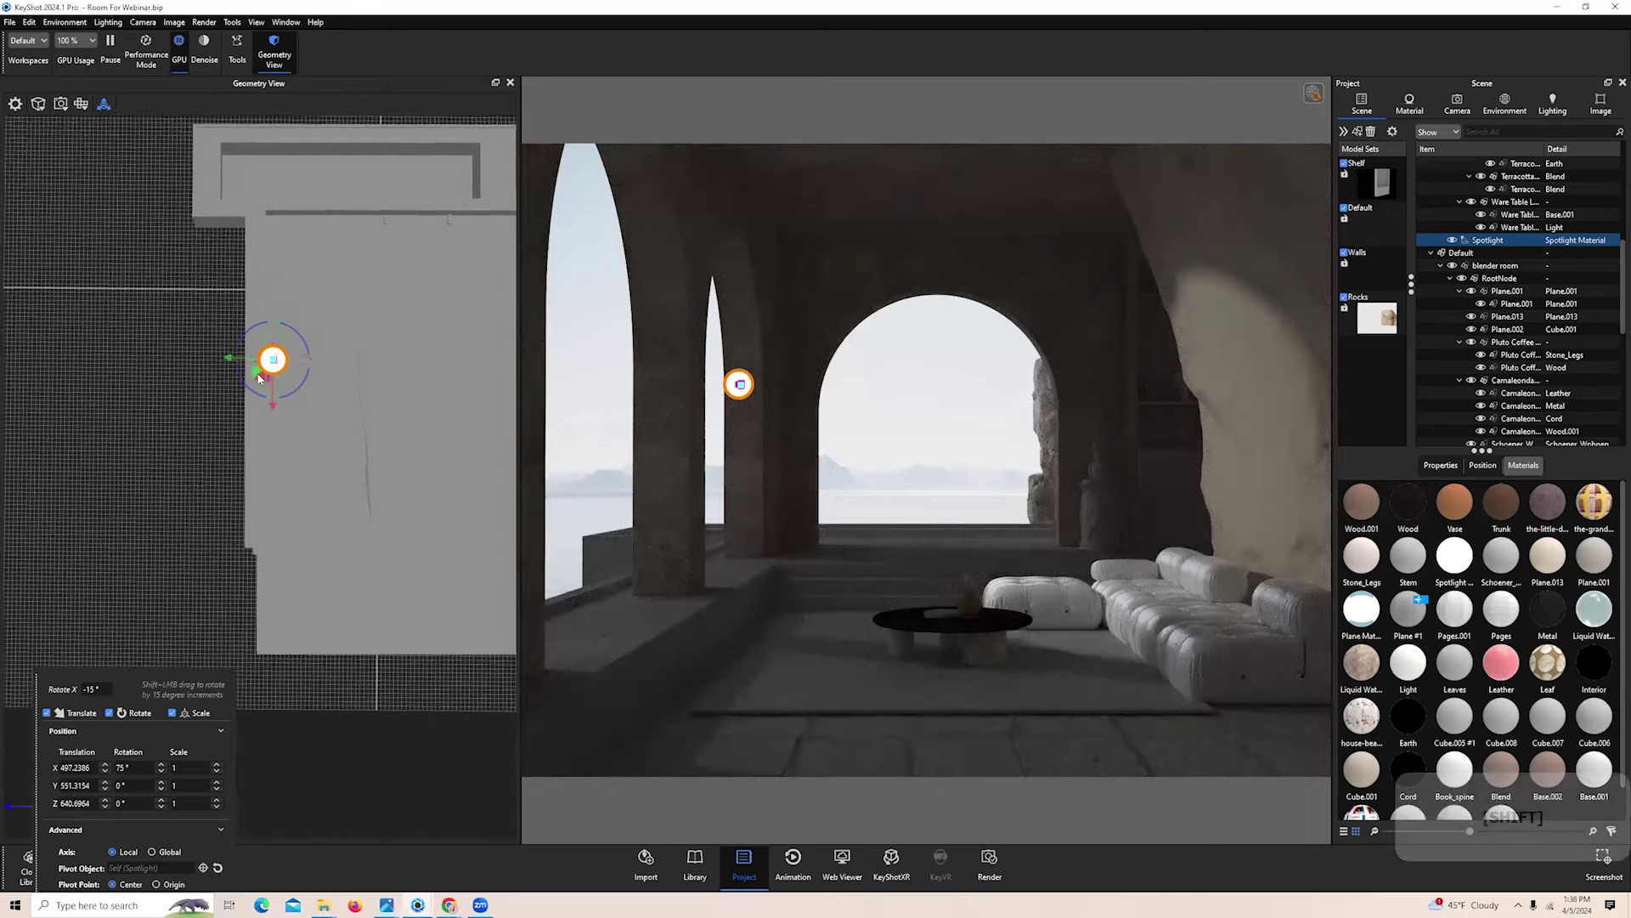
drag(259, 378, 129, 552)
drag(248, 564, 213, 382)
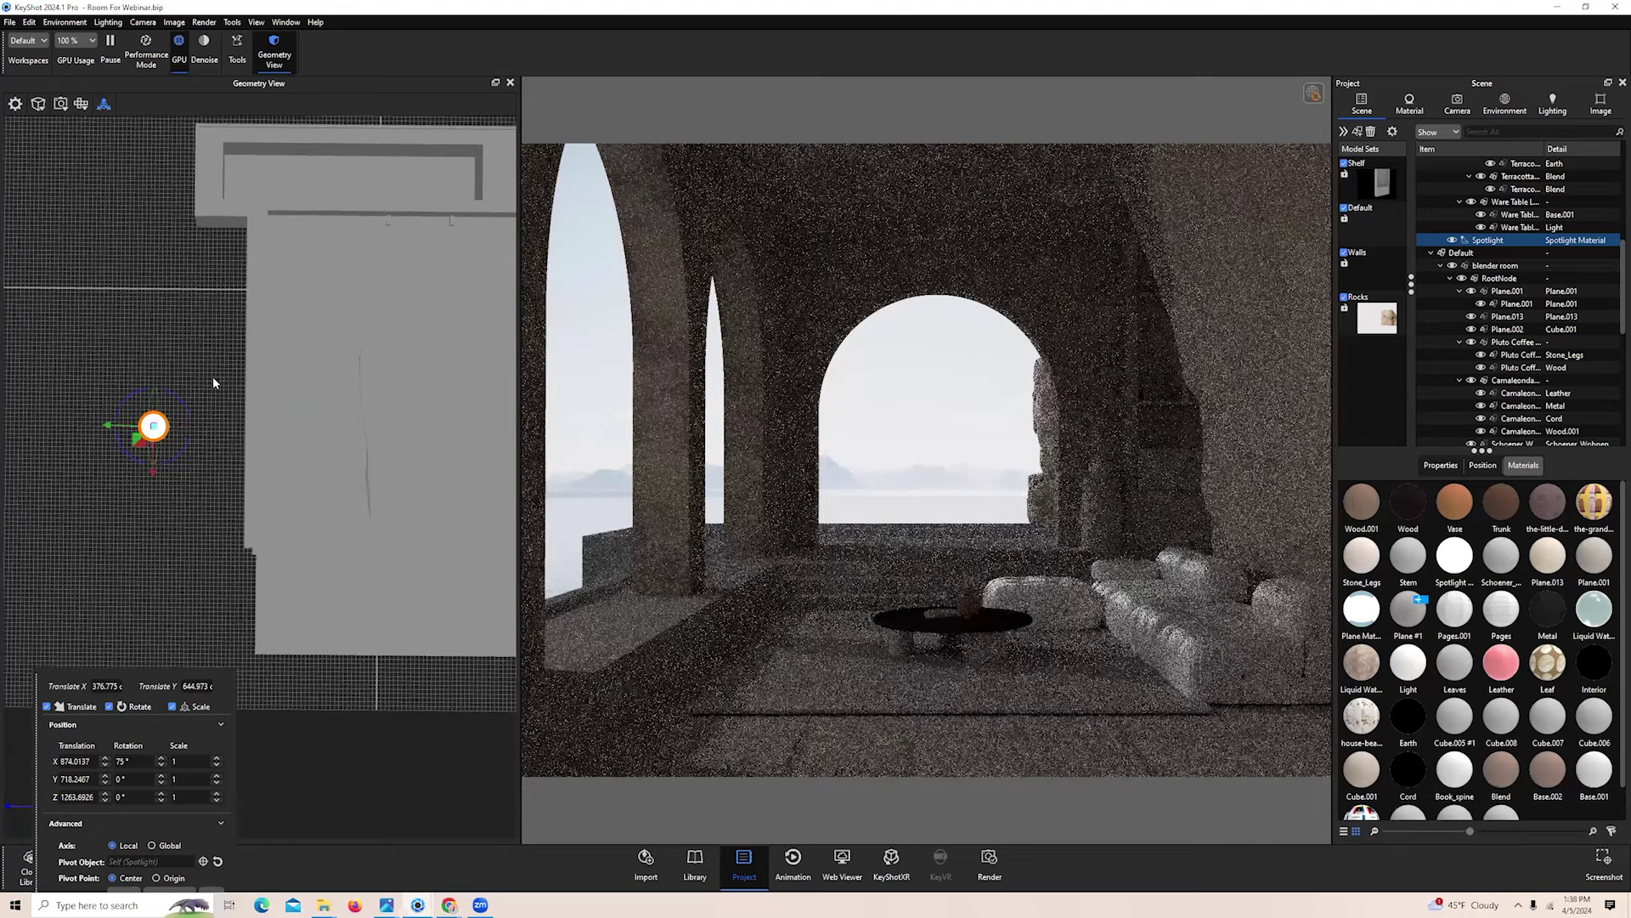
drag(201, 254, 205, 553)
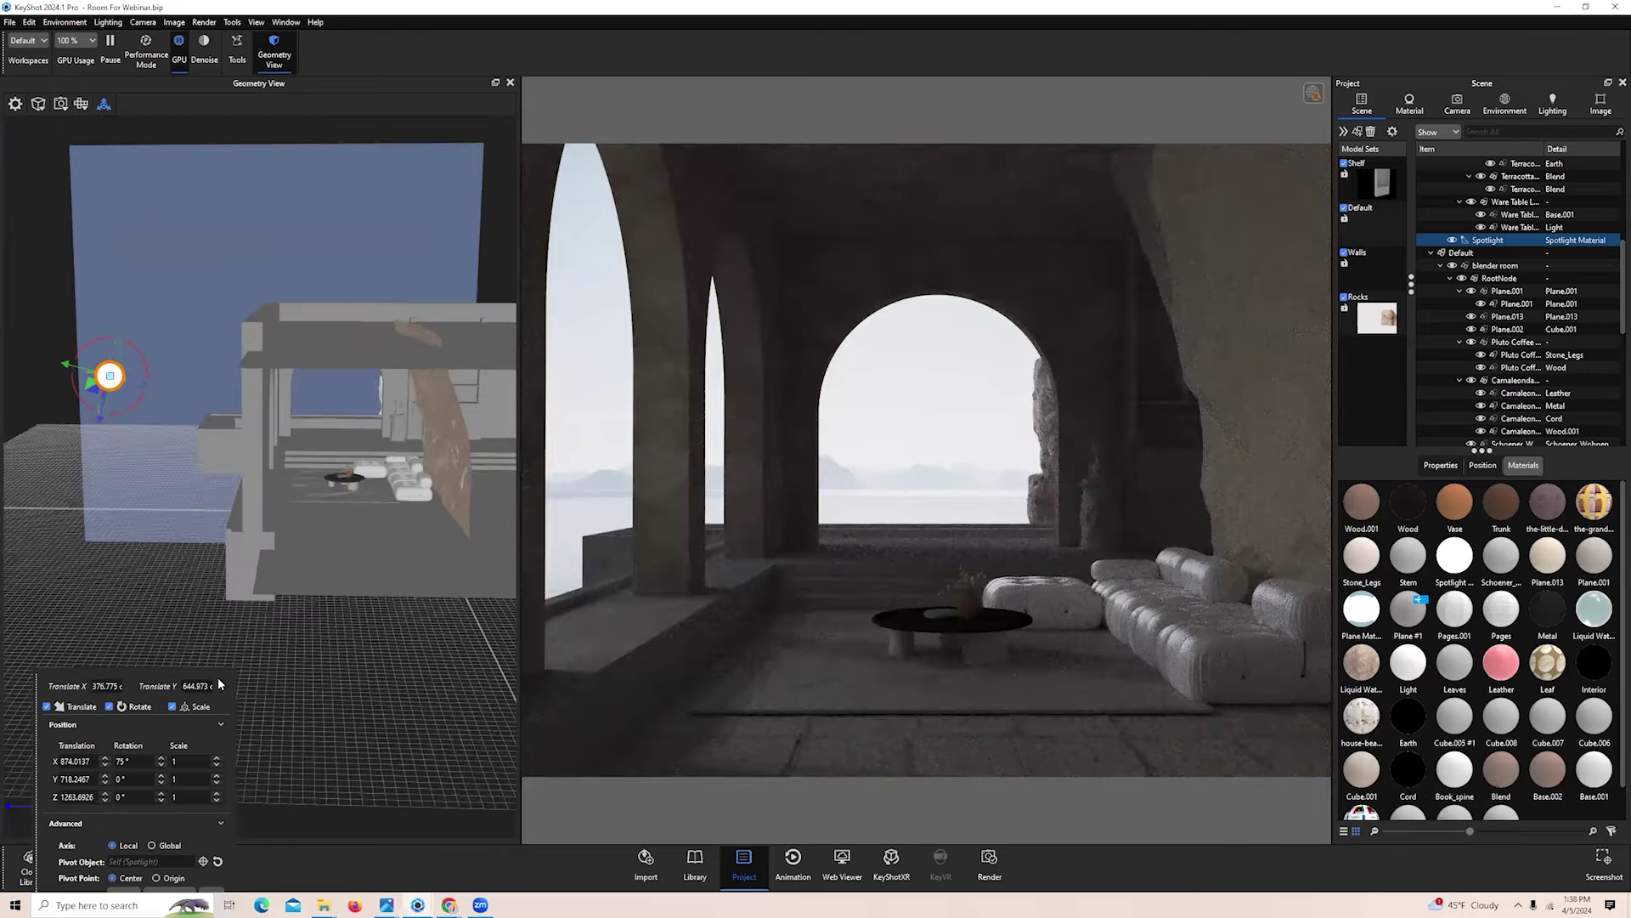
drag(217, 698, 188, 429)
click(193, 690)
Reactivate the Move tool for the spotlight and set the vase on the coffee table as its pivot object
scroll(181, 400, up, 3)
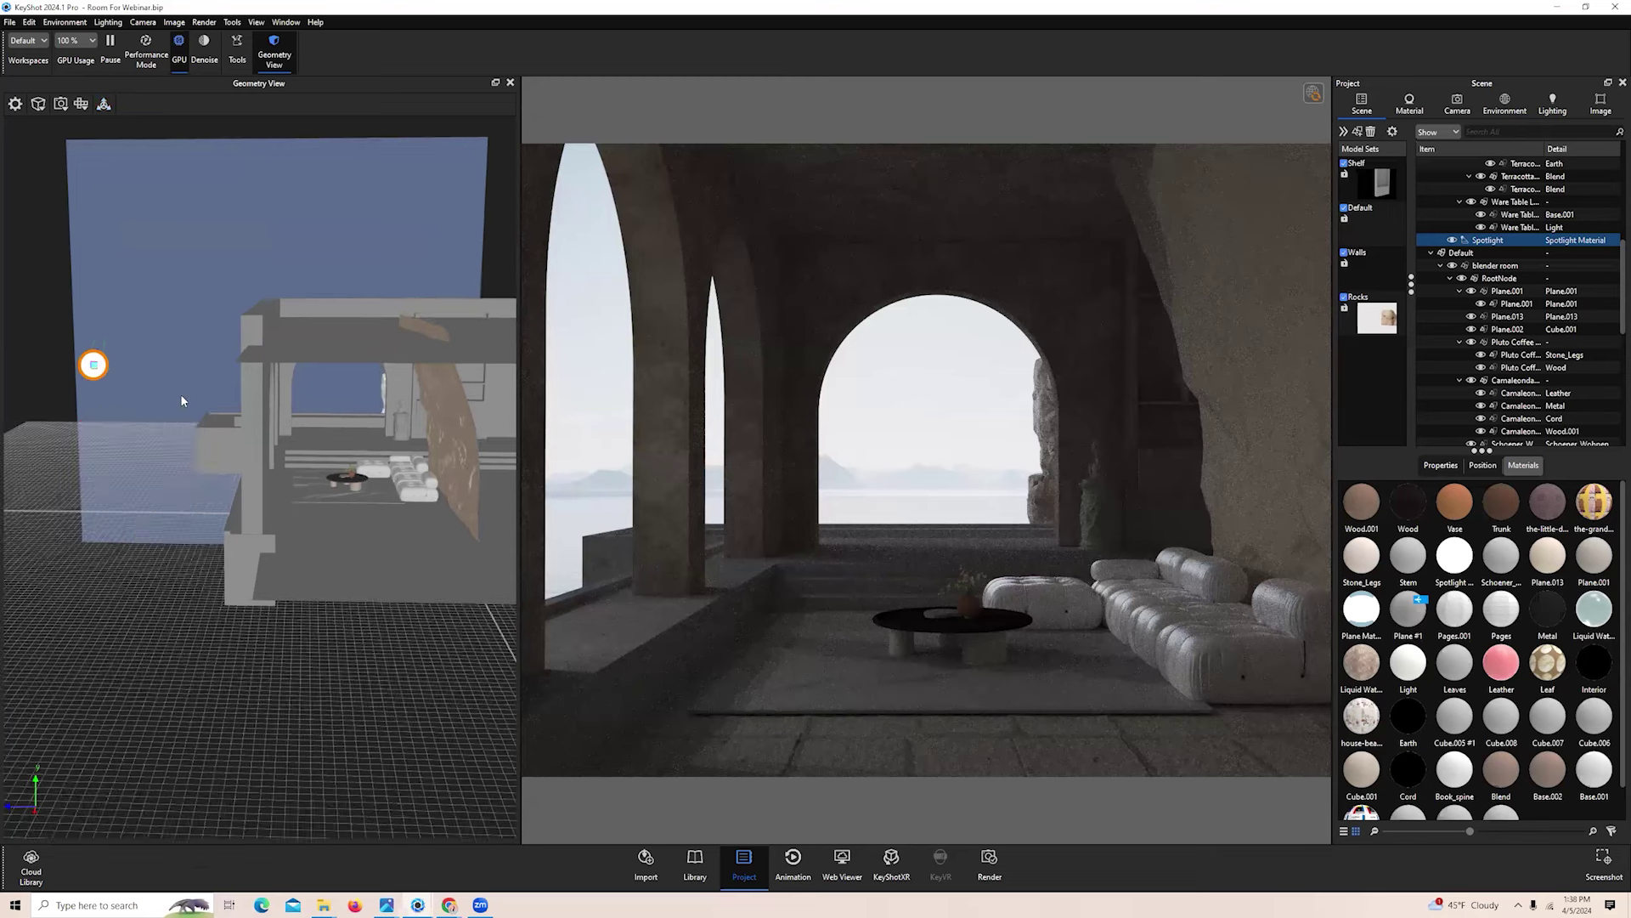
click(105, 104)
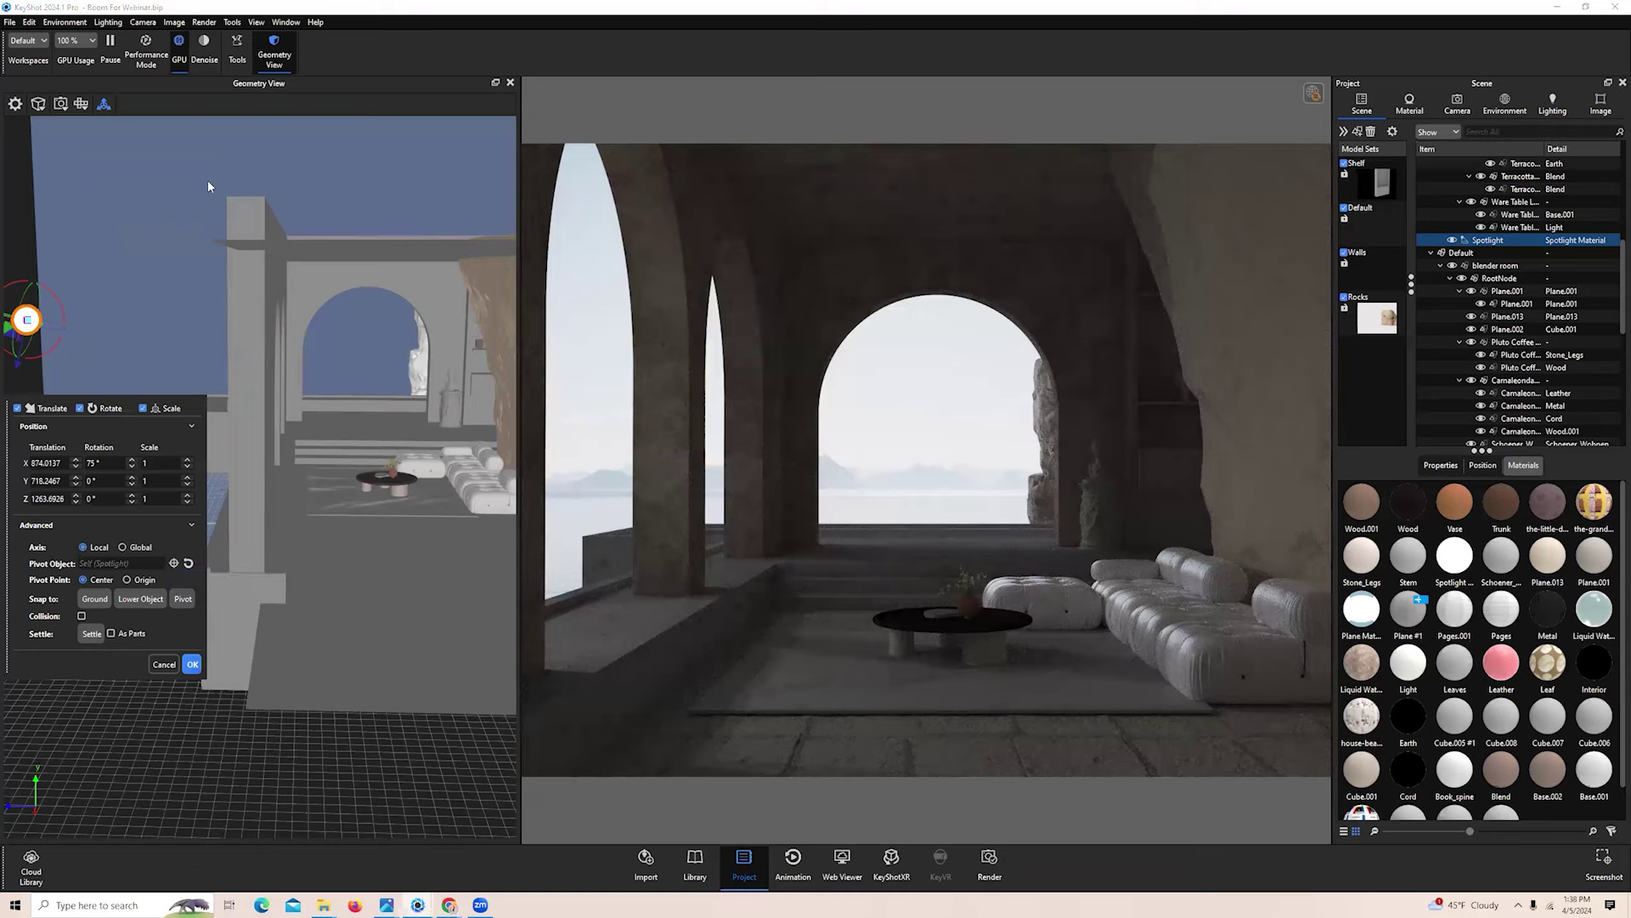
click(103, 106)
click(103, 107)
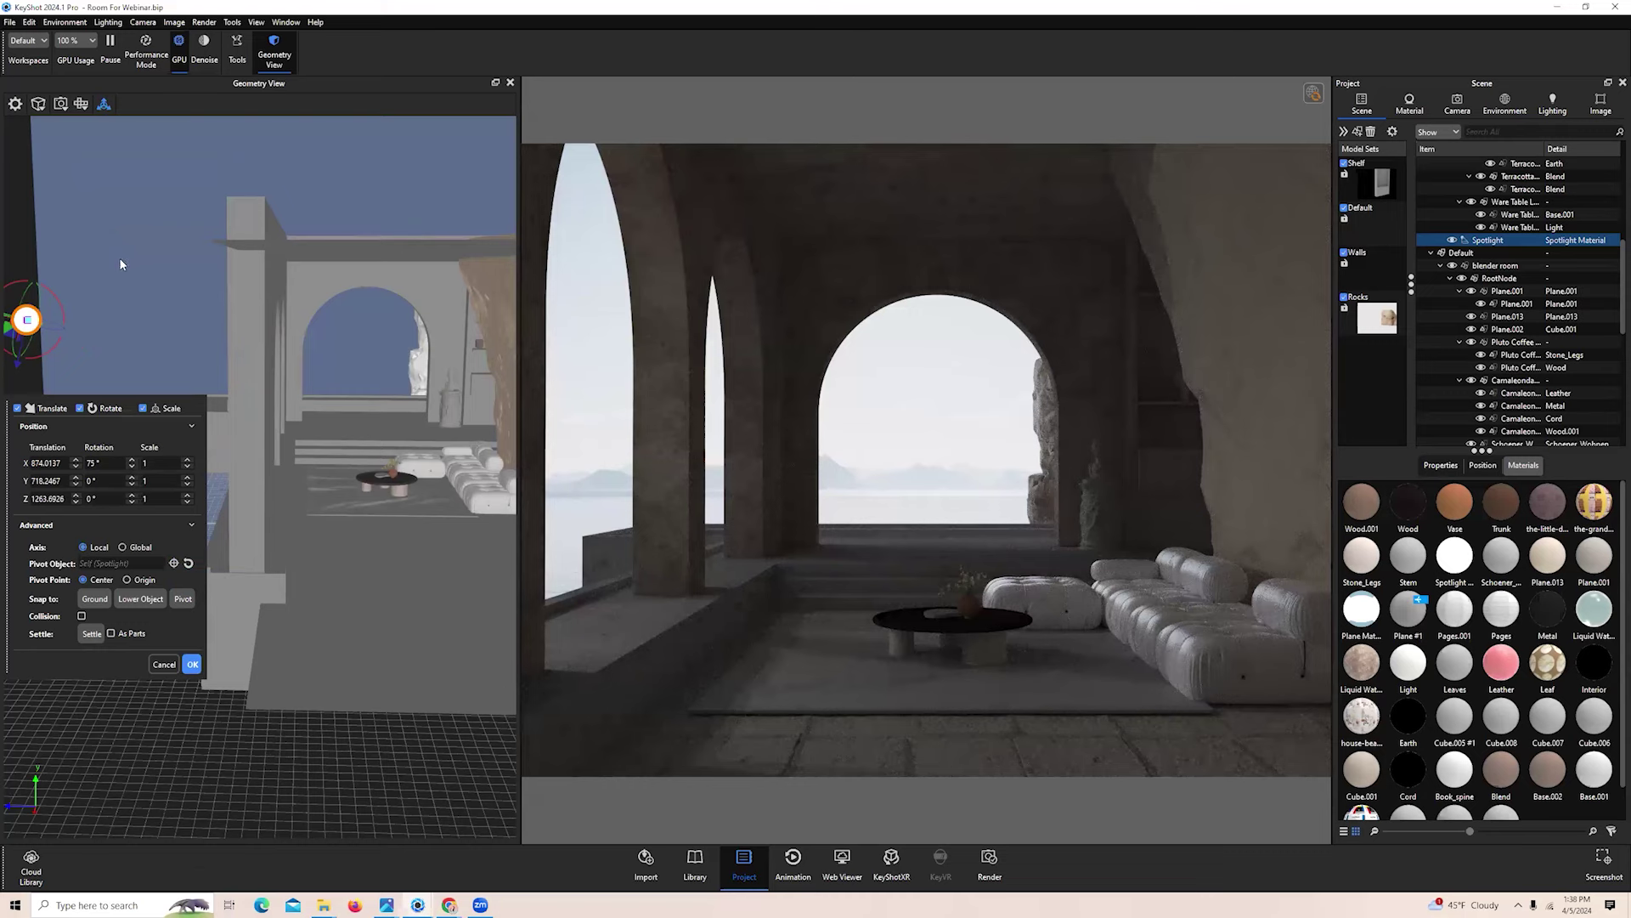
click(173, 564)
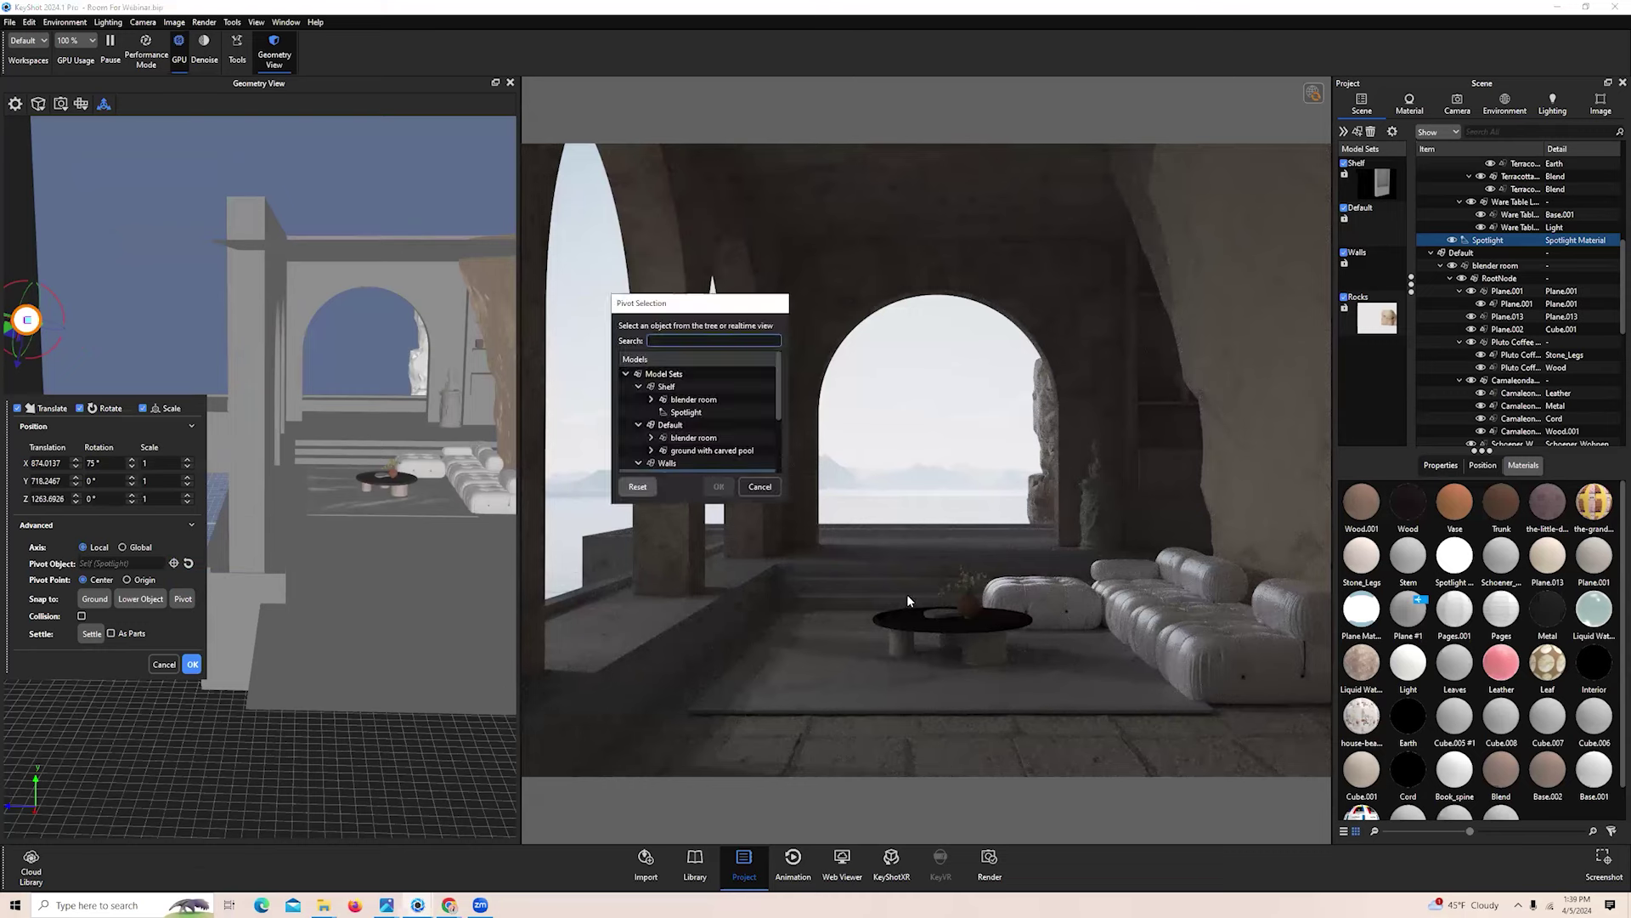
click(394, 476)
key(Return)
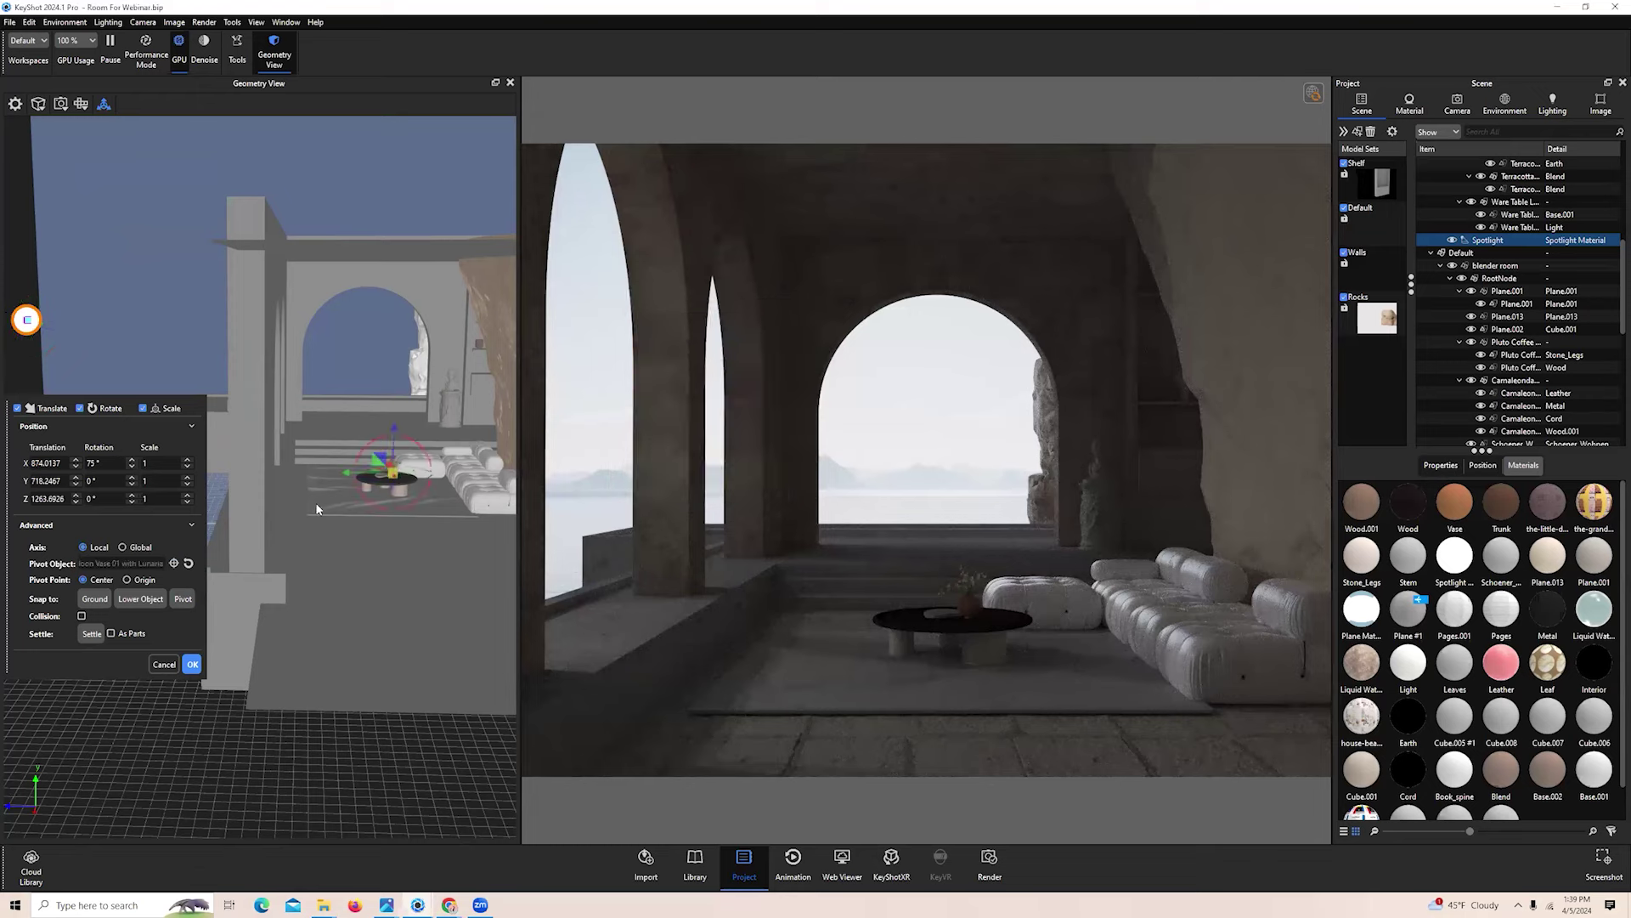
Rotate the spotlight around the vase pivot by about 4.09° about Z
drag(184, 402, 158, 650)
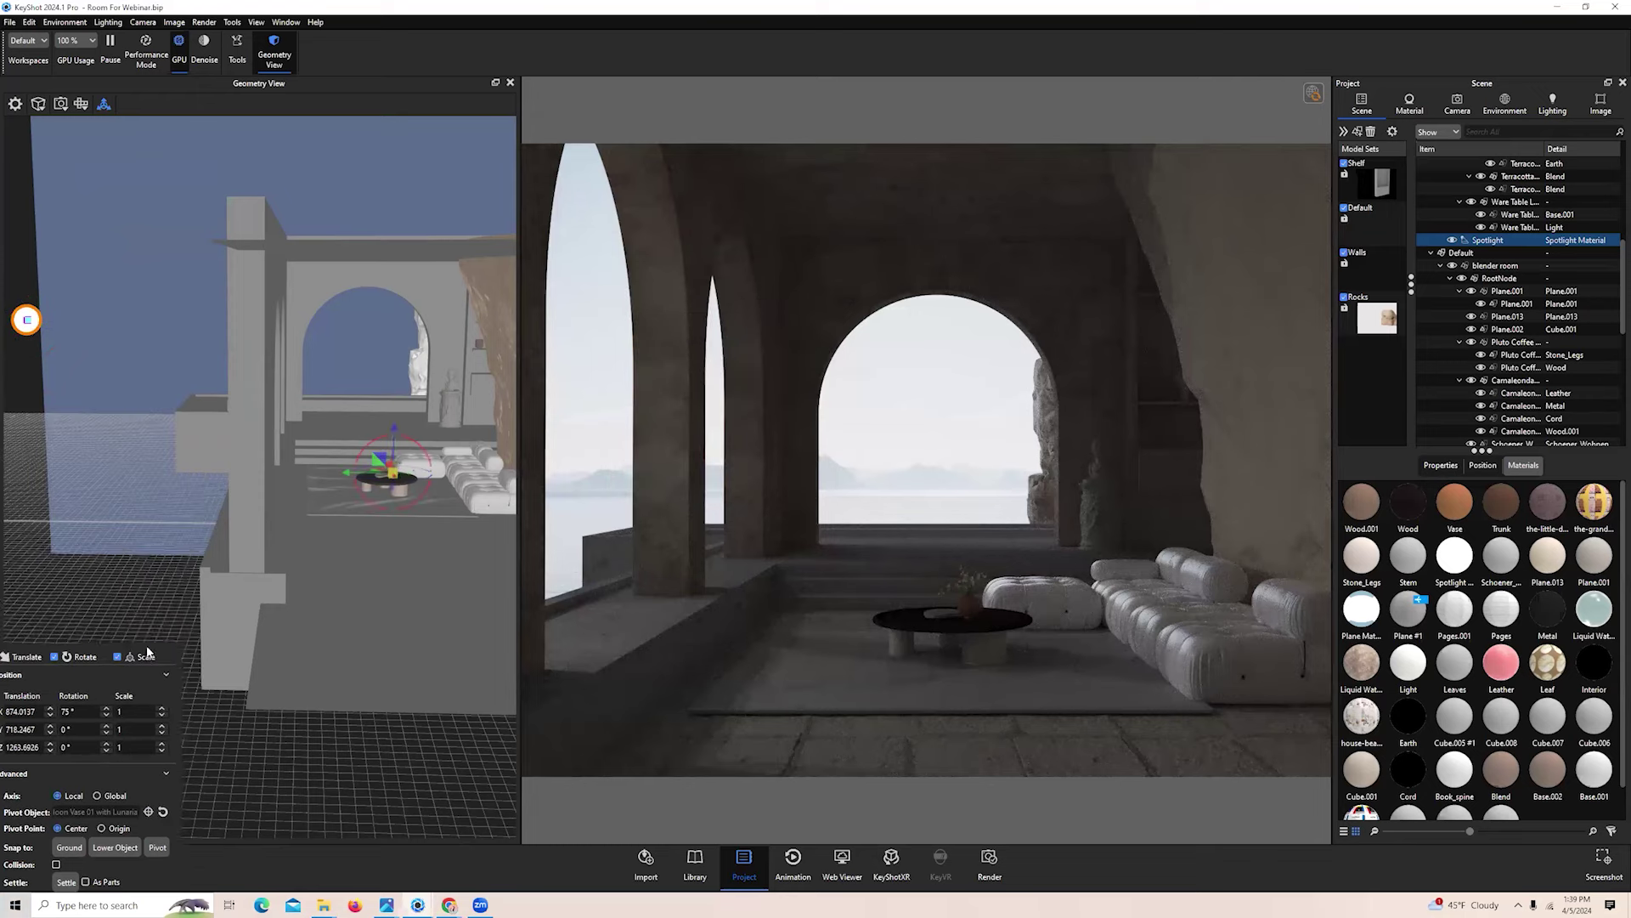
scroll(195, 561, up, 5)
scroll(212, 512, down, 4)
mouse_move(211, 512)
mouse_down()
mouse_move(226, 400)
mouse_move(430, 521)
mouse_move(426, 562)
mouse_move(194, 542)
mouse_move(226, 503)
mouse_move(200, 569)
mouse_move(219, 480)
mouse_move(197, 537)
mouse_move(224, 524)
mouse_up()
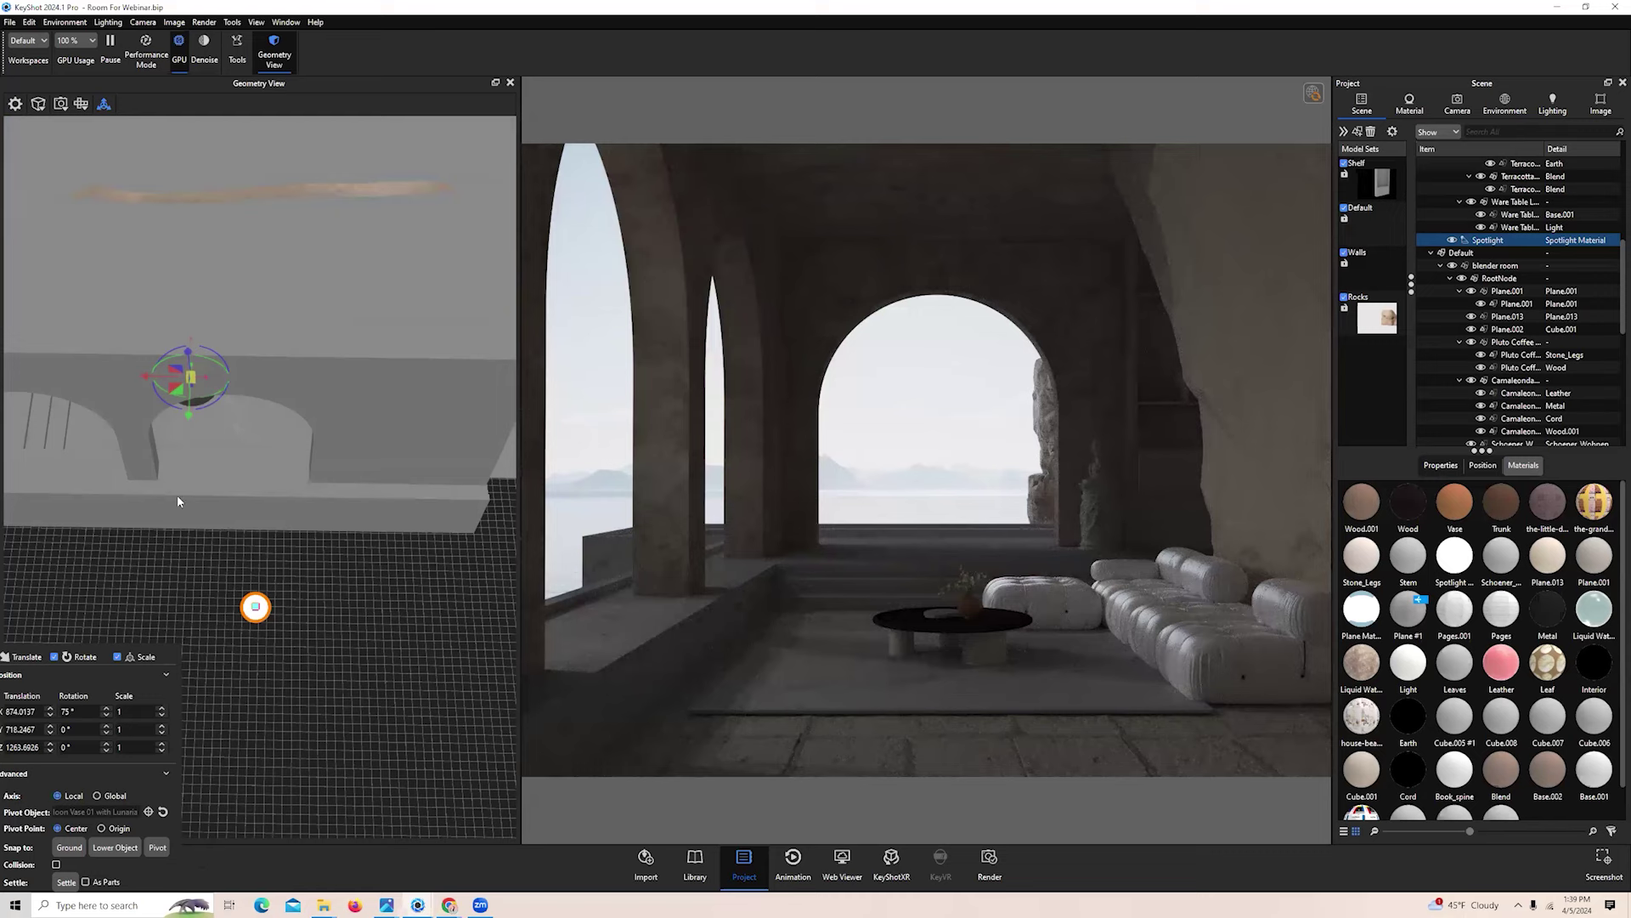
mouse_move(219, 543)
mouse_down()
mouse_move(213, 396)
mouse_move(235, 394)
mouse_move(218, 430)
mouse_move(247, 422)
mouse_move(248, 436)
mouse_up()
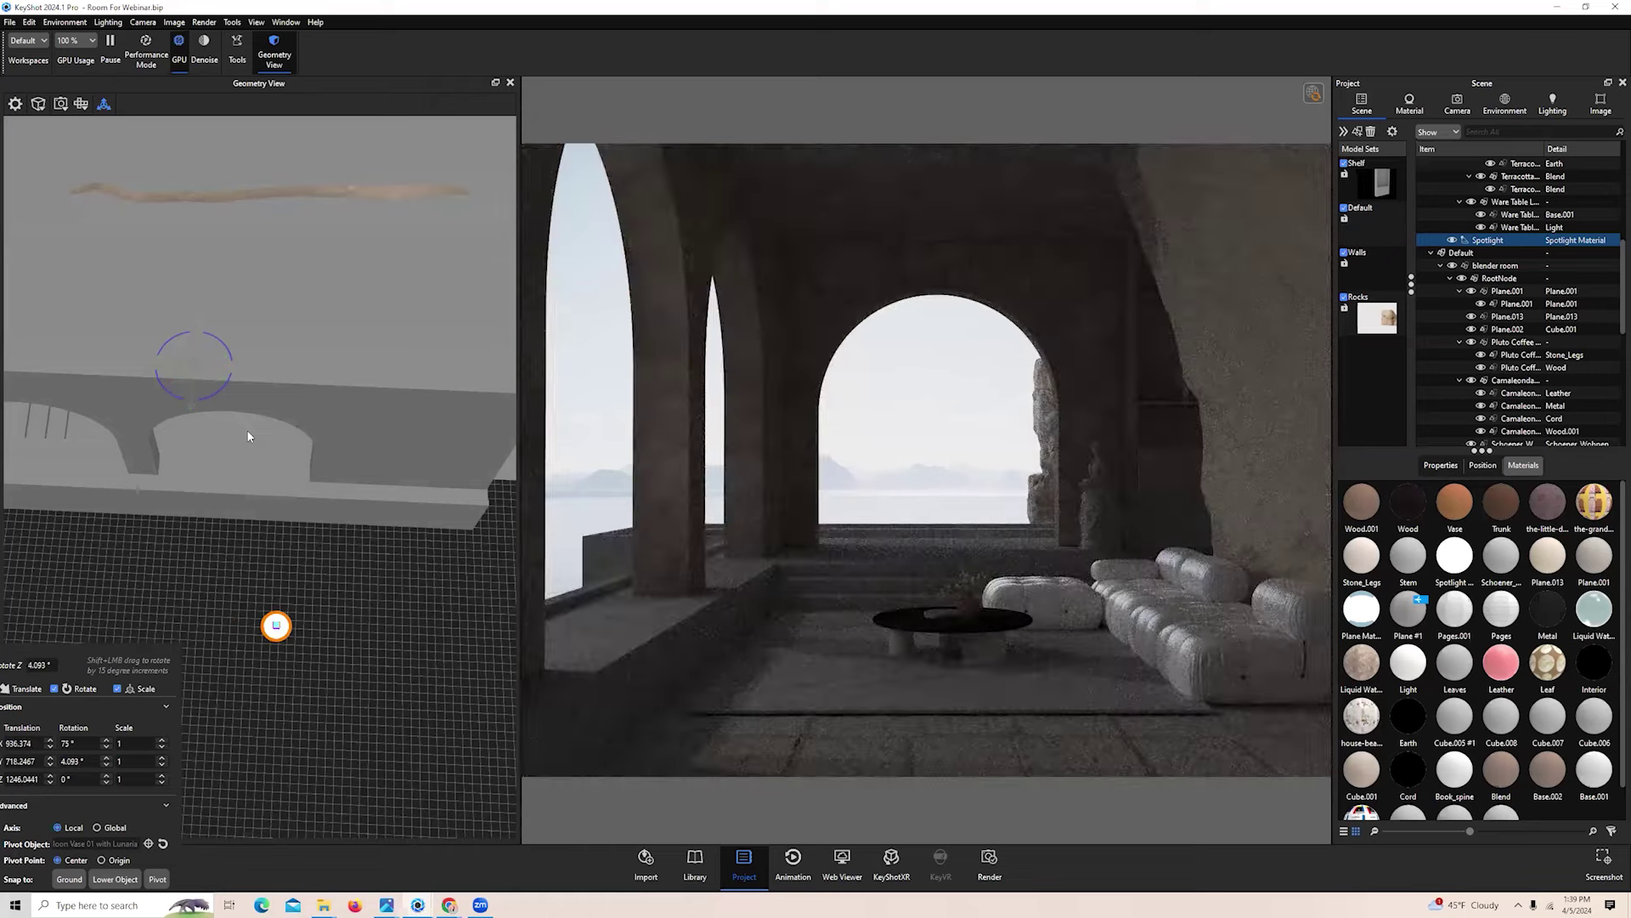
Apply the spotlight's rotation, reset its pivot object to itself and finish the move
drag(170, 659, 220, 457)
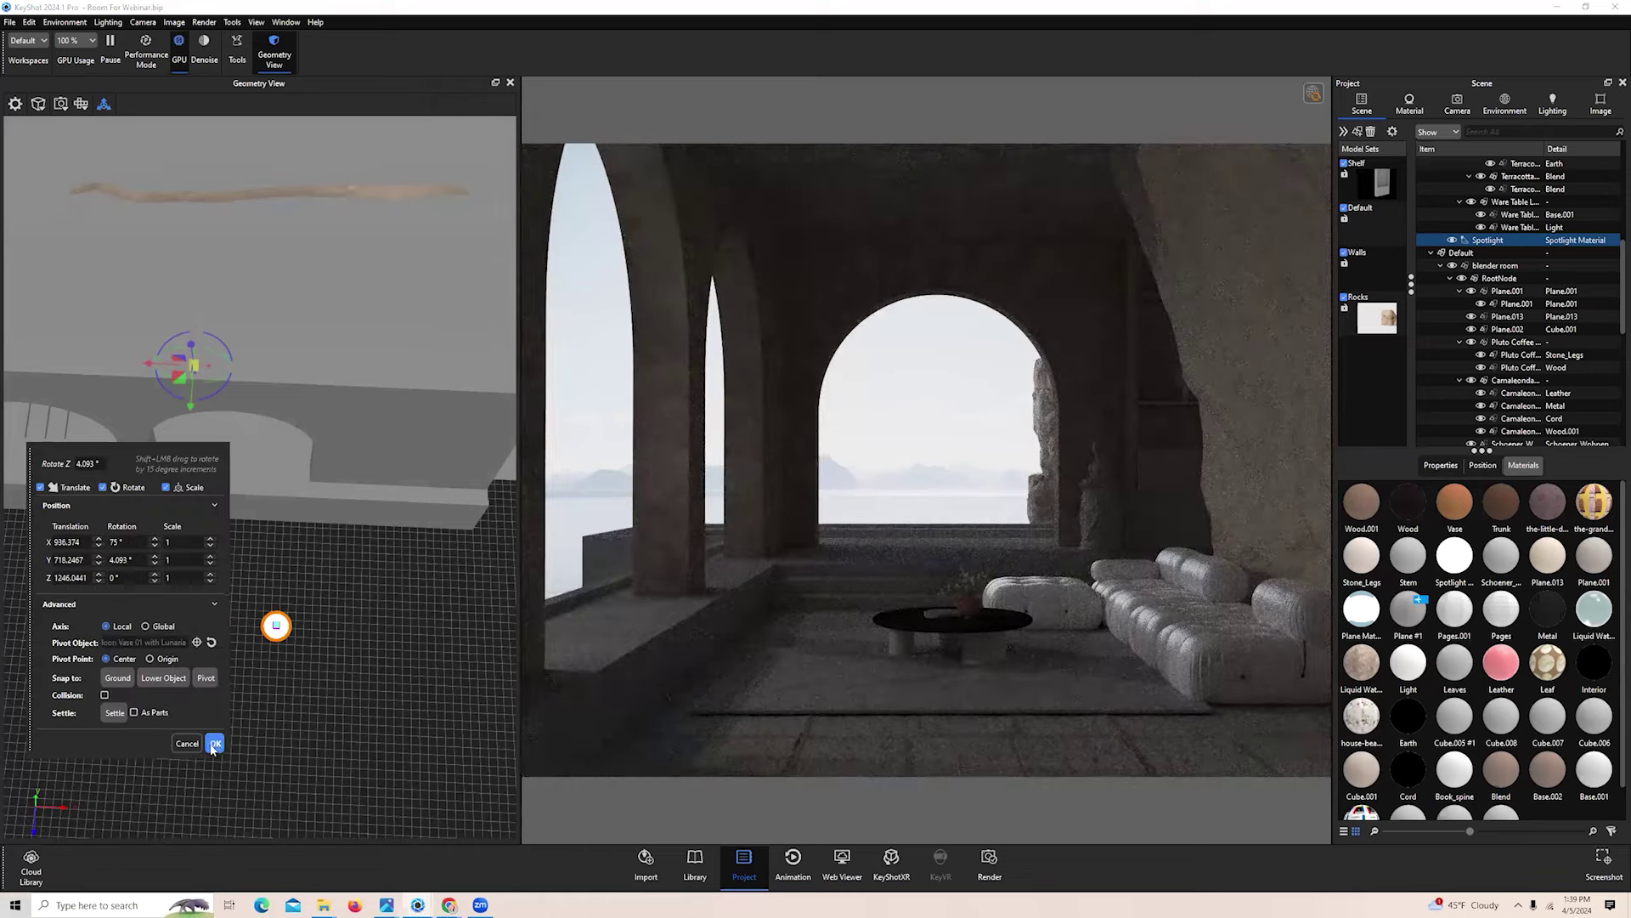
click(214, 743)
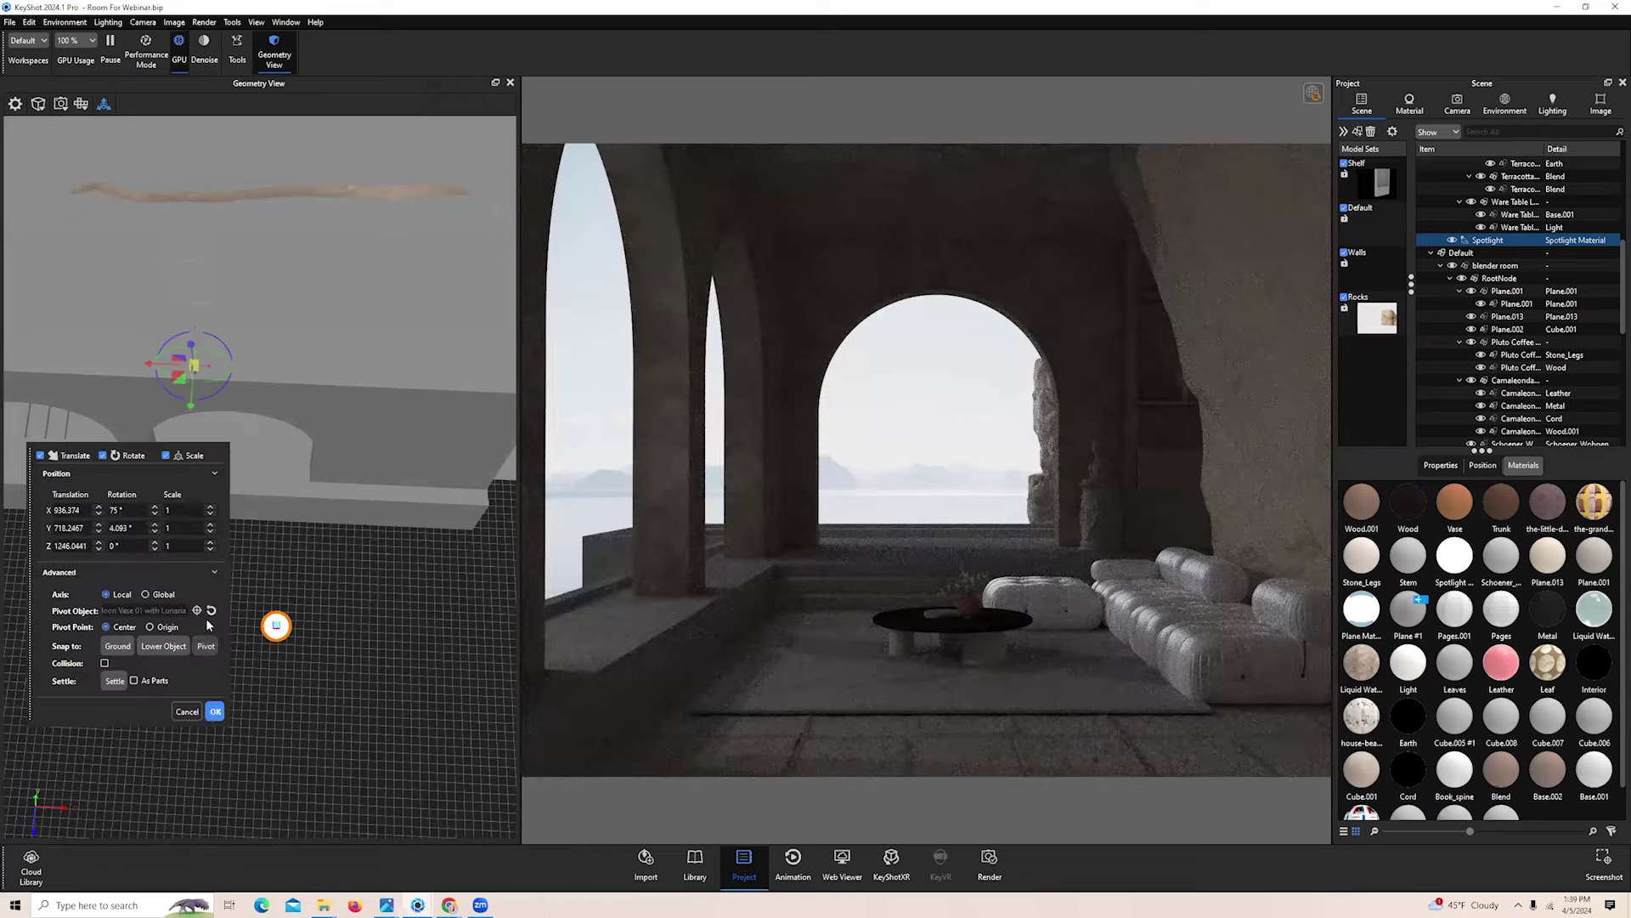
click(211, 611)
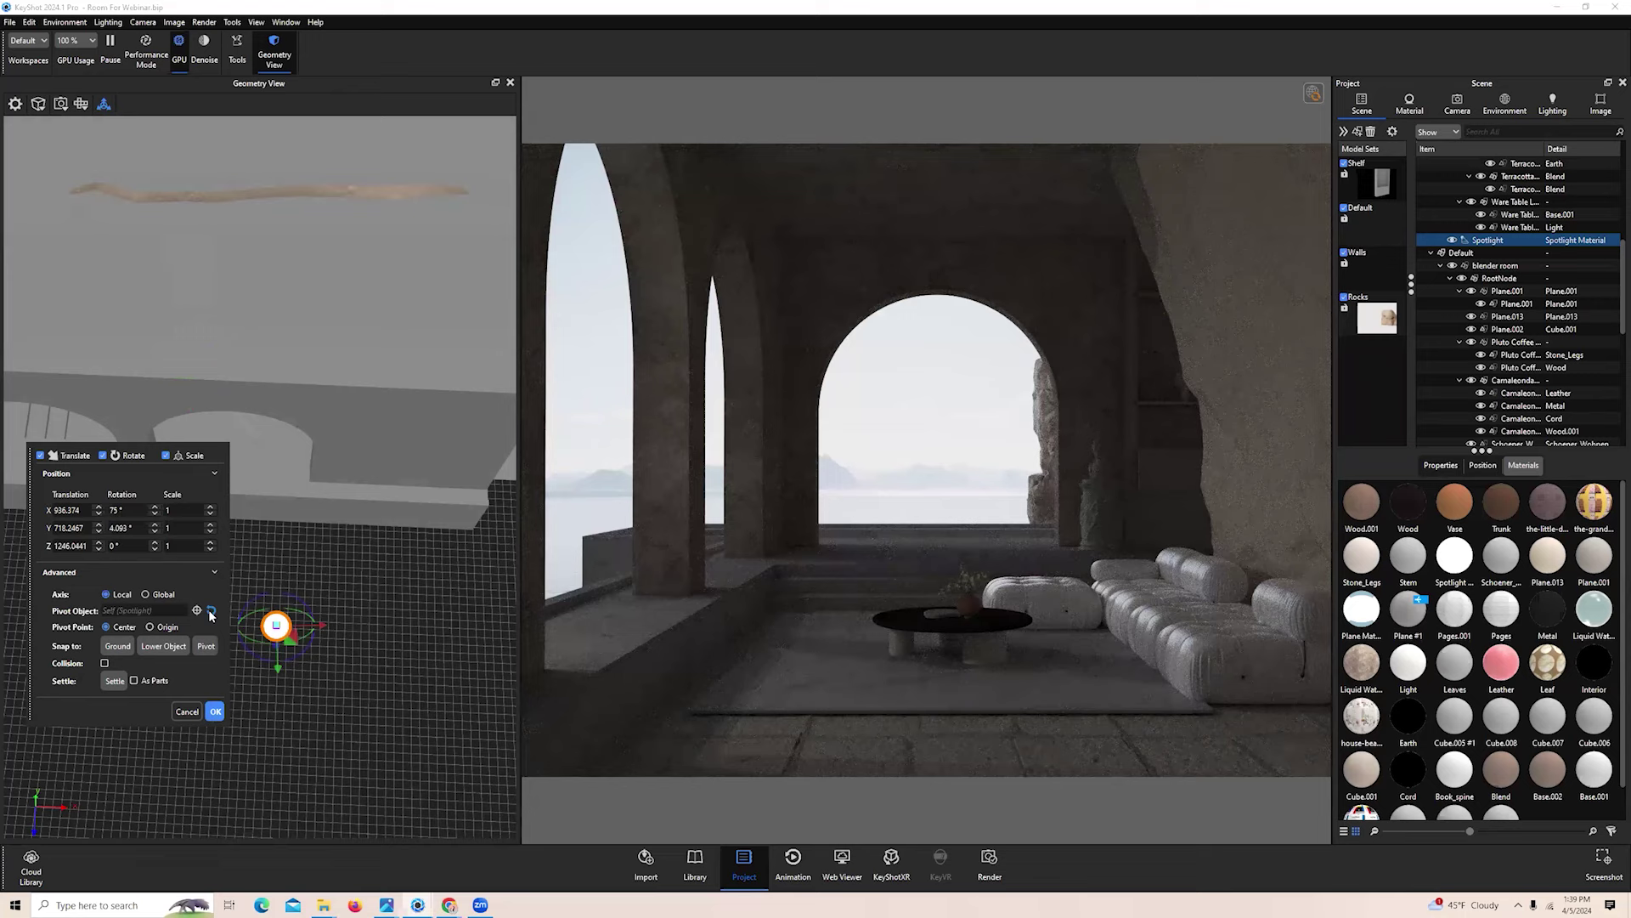
click(214, 717)
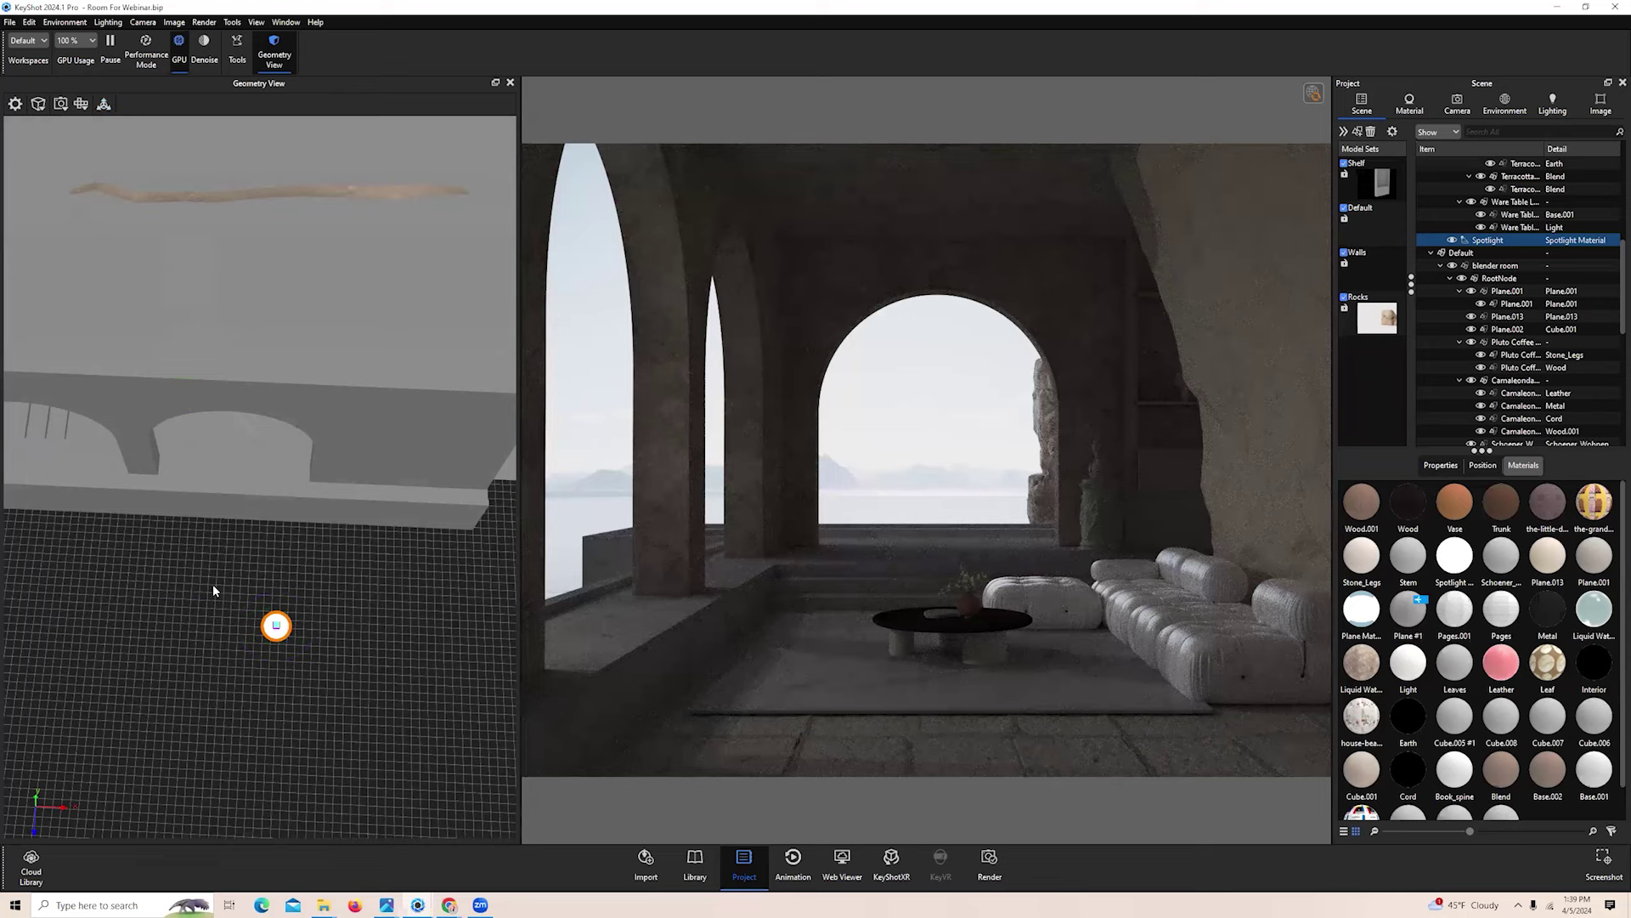
Open the spotlight's material and set its power first to 30000 W and finally to 3000 W
drag(215, 589, 8, 242)
double_click(1518, 240)
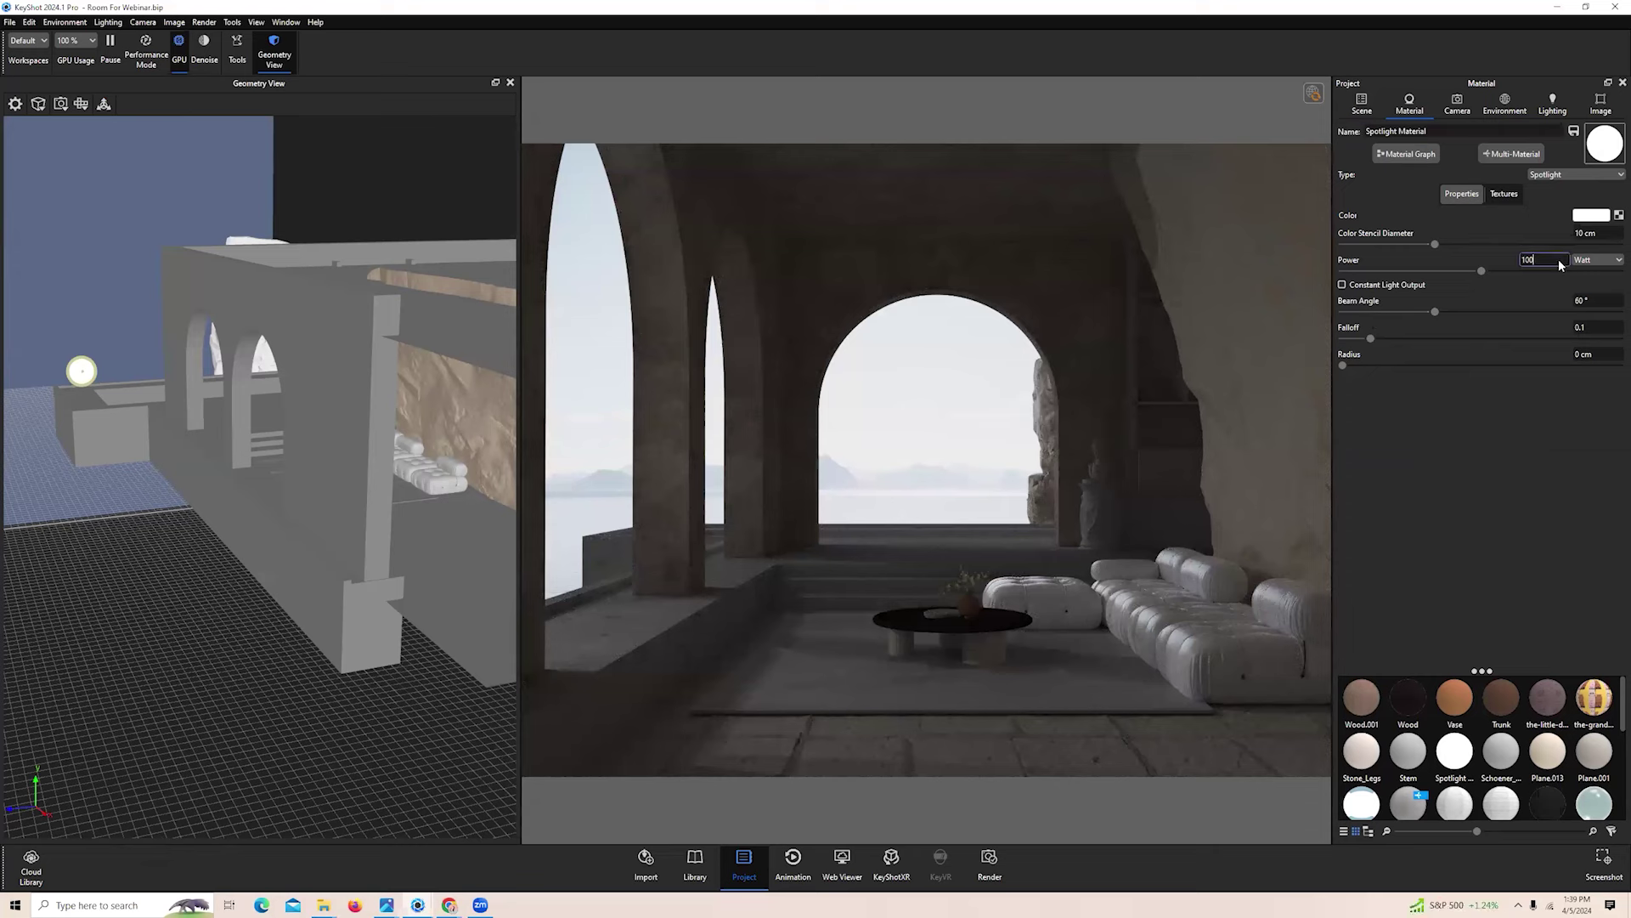
key(BackSpace)
key(BackSpace)
key(BackSpace)
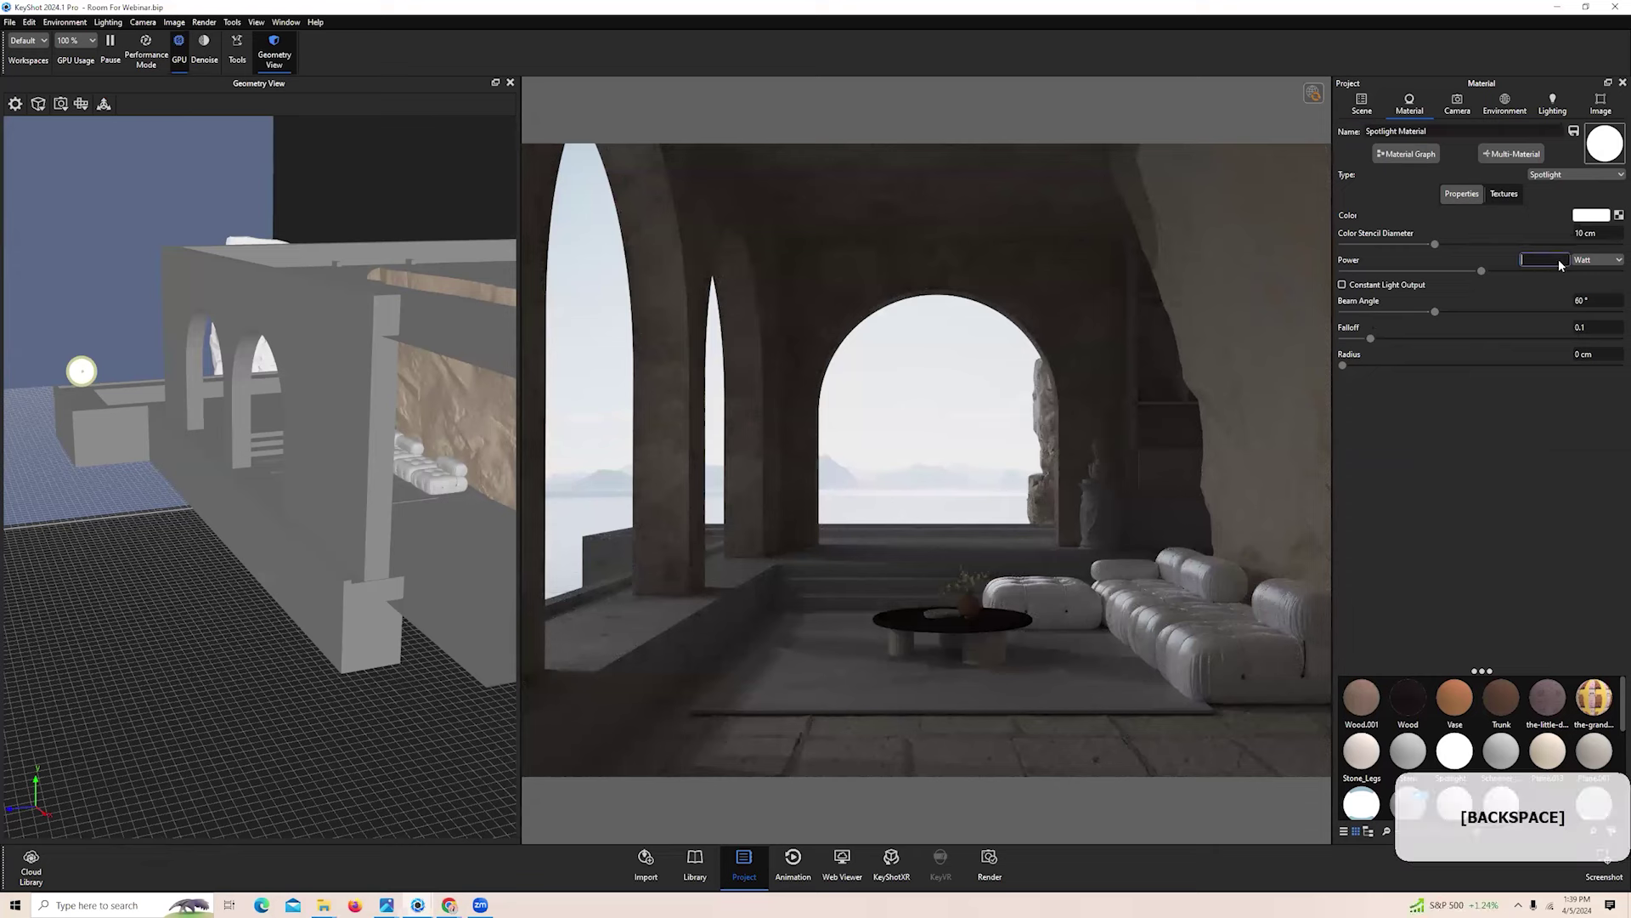
text(30000)
key(Return)
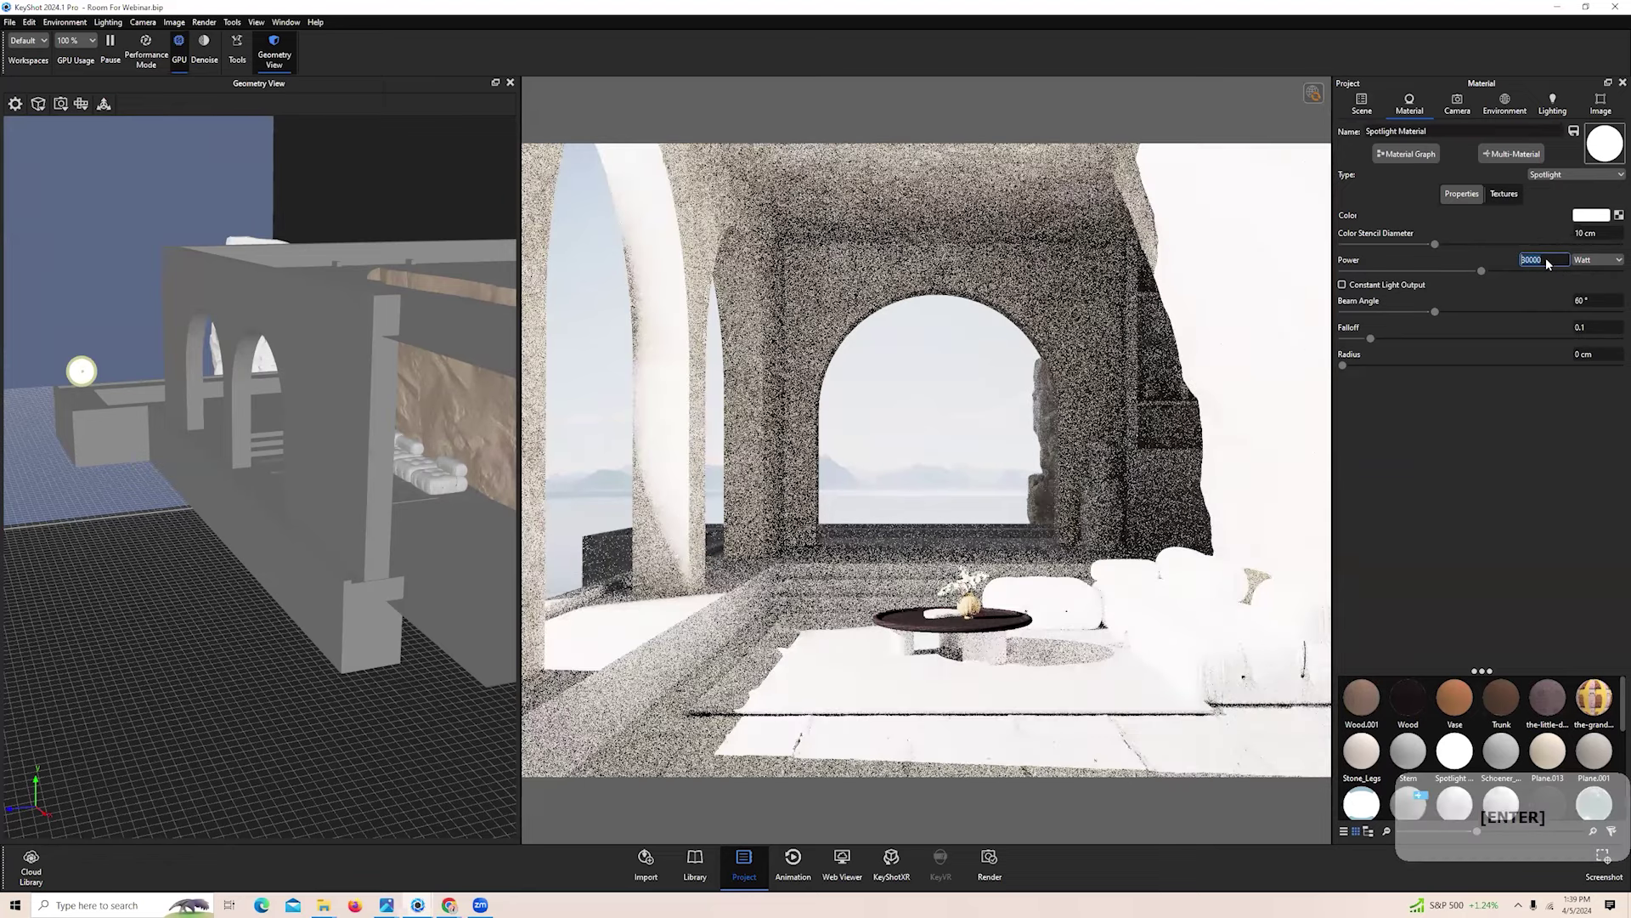
key(BackSpace)
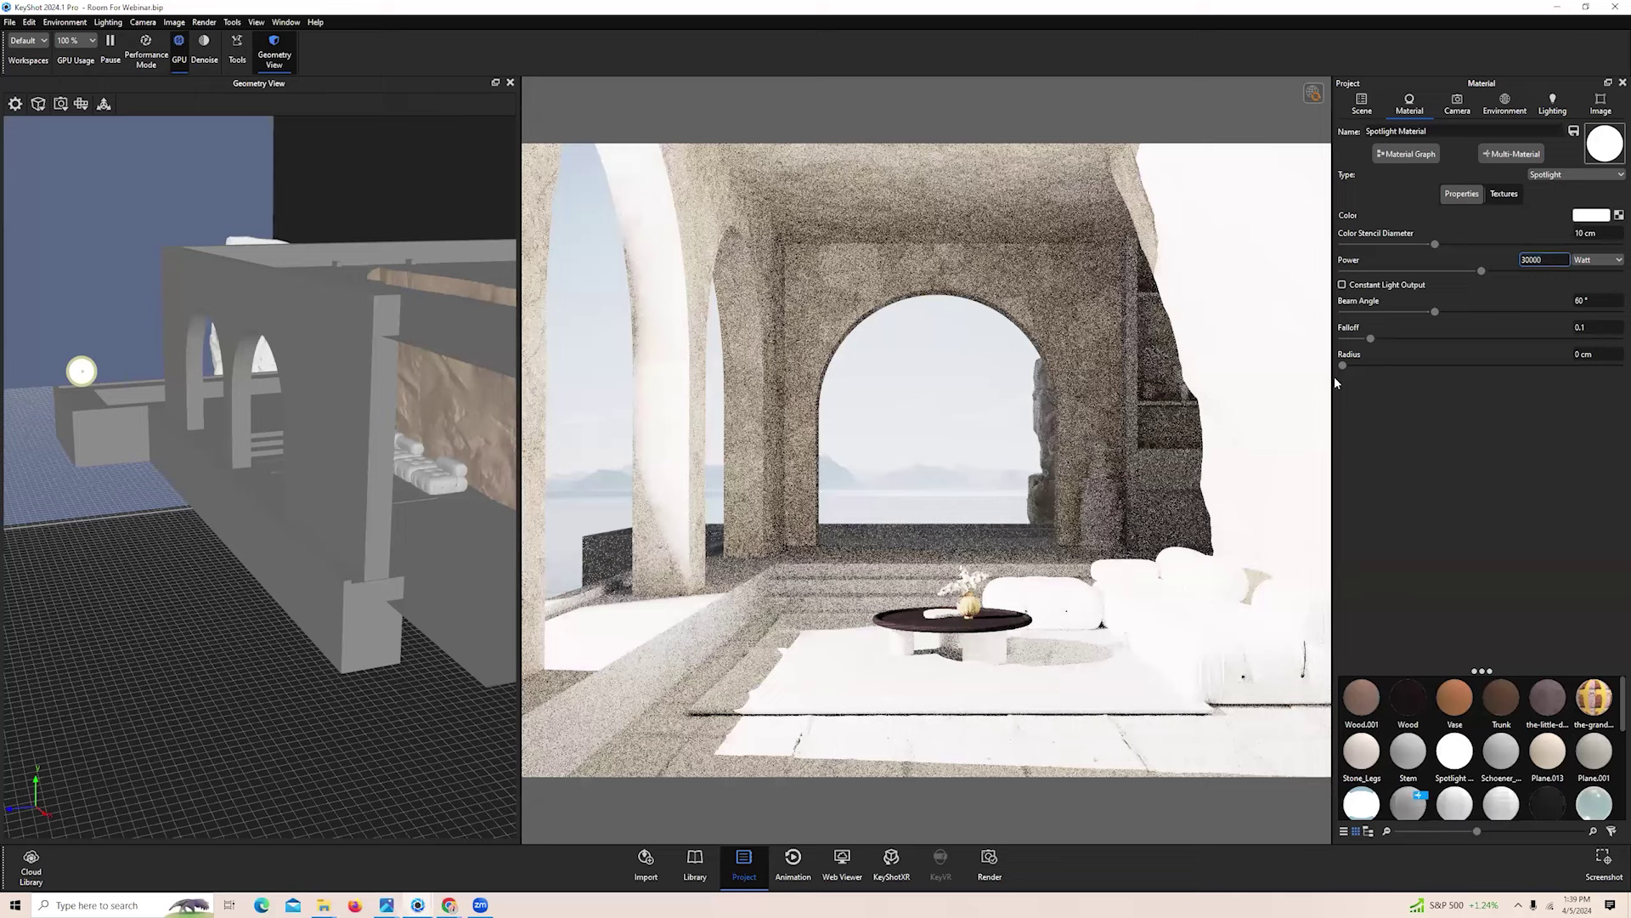
key(Return)
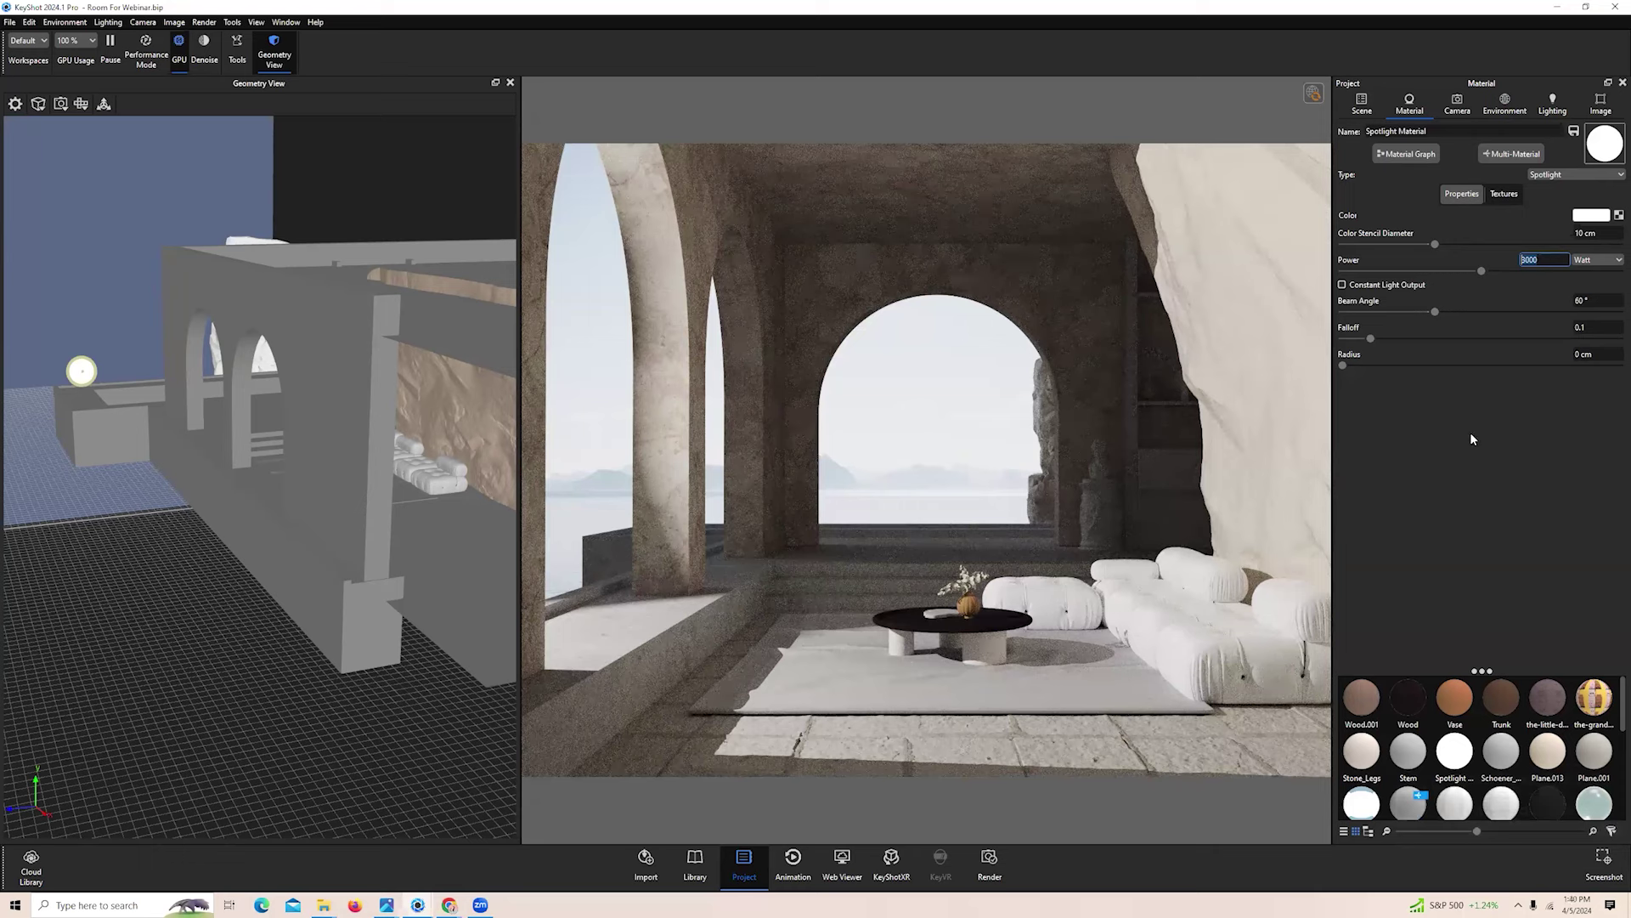
click(1343, 366)
drag(1384, 374, 1422, 382)
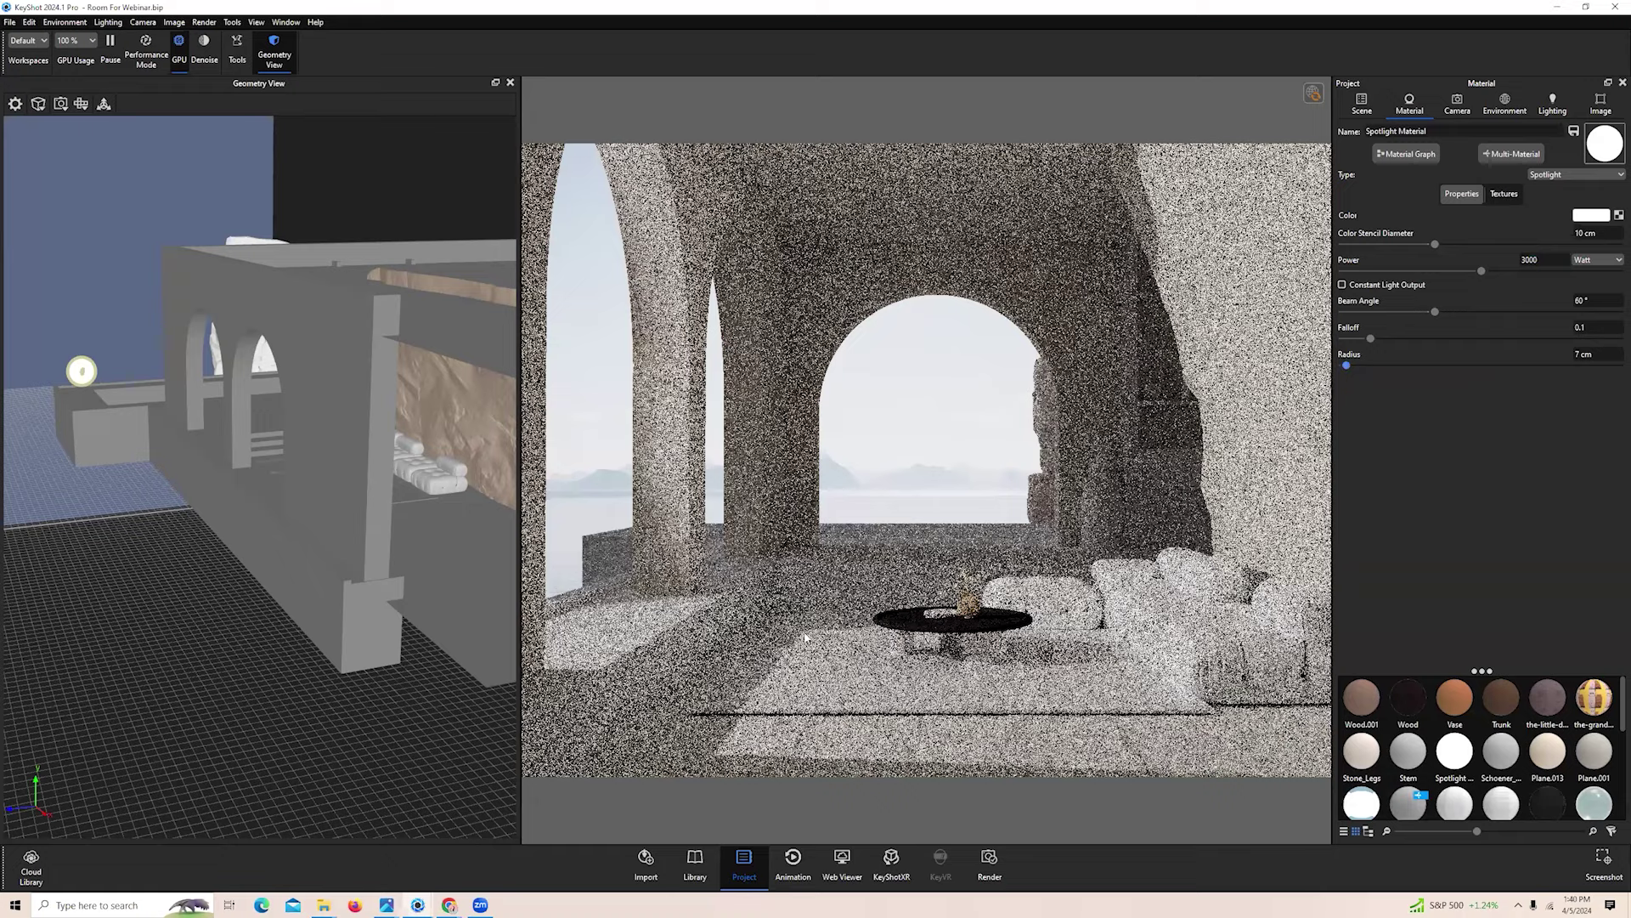
key(ctrl+z)
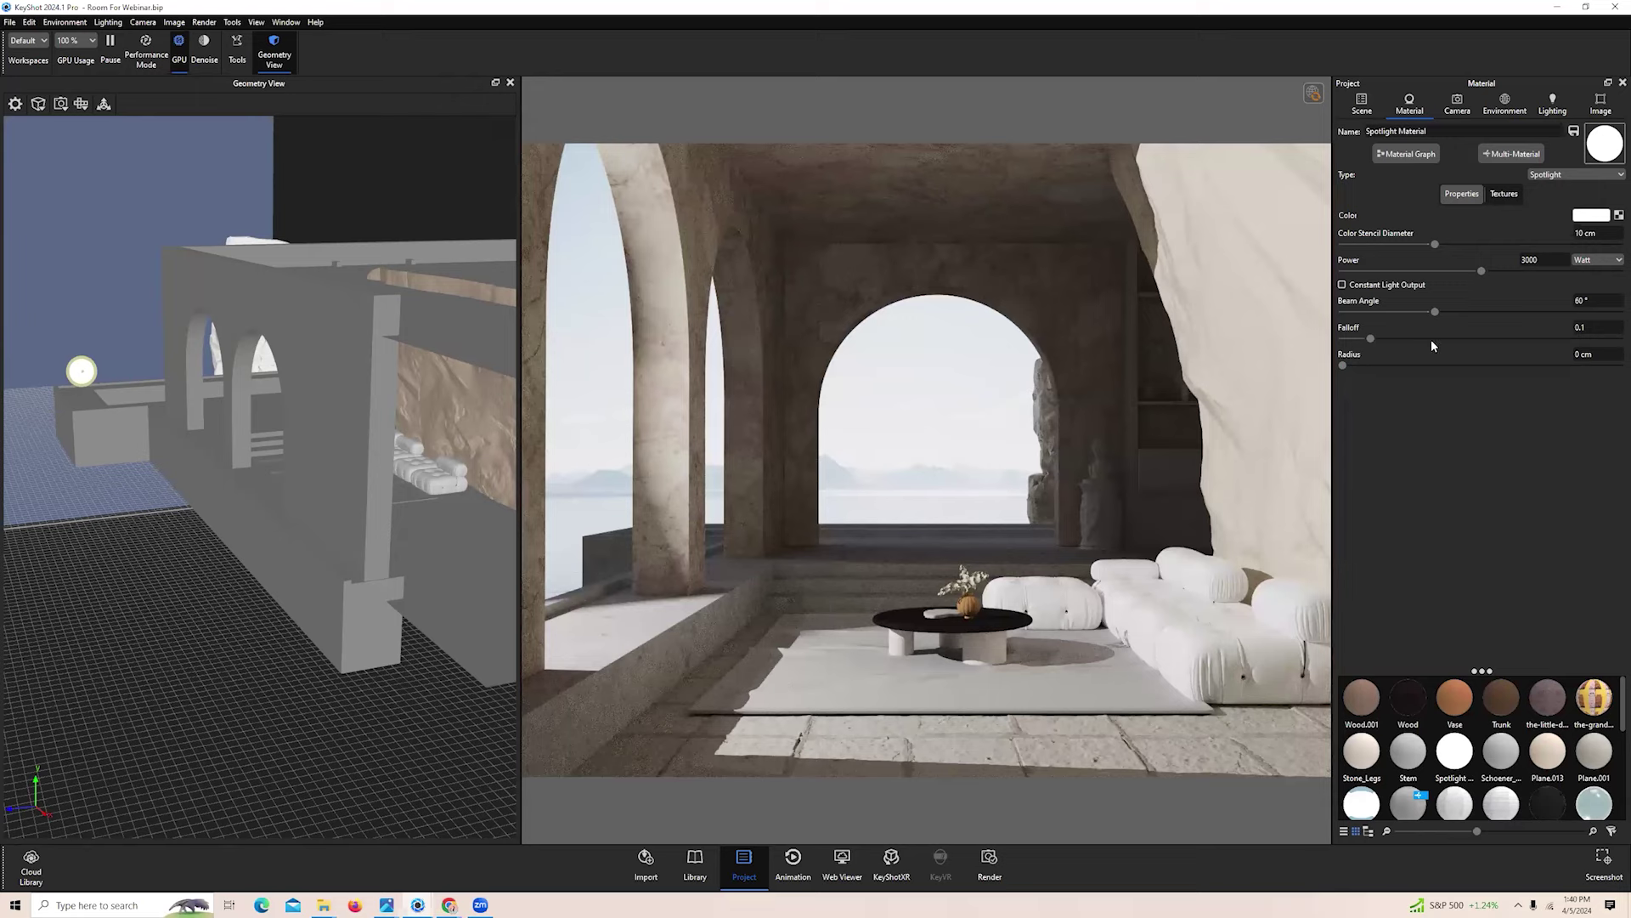
Try a larger radius for the spotlight, first about 18.5 cm and finally 50 cm
click(1343, 366)
key(Right)
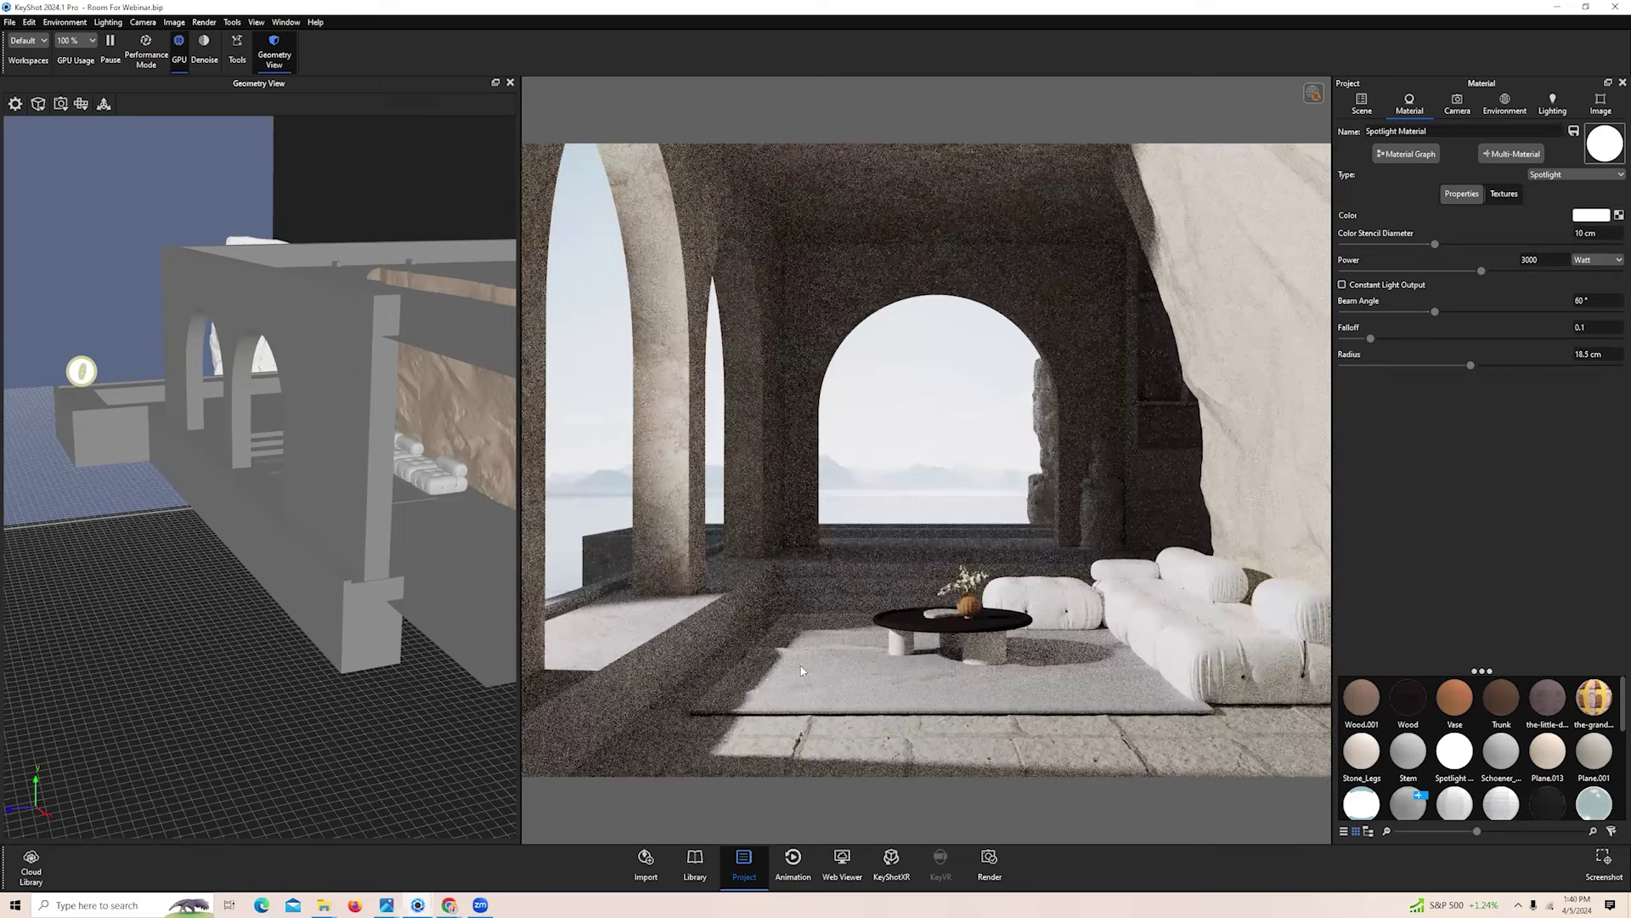
double_click(1588, 353)
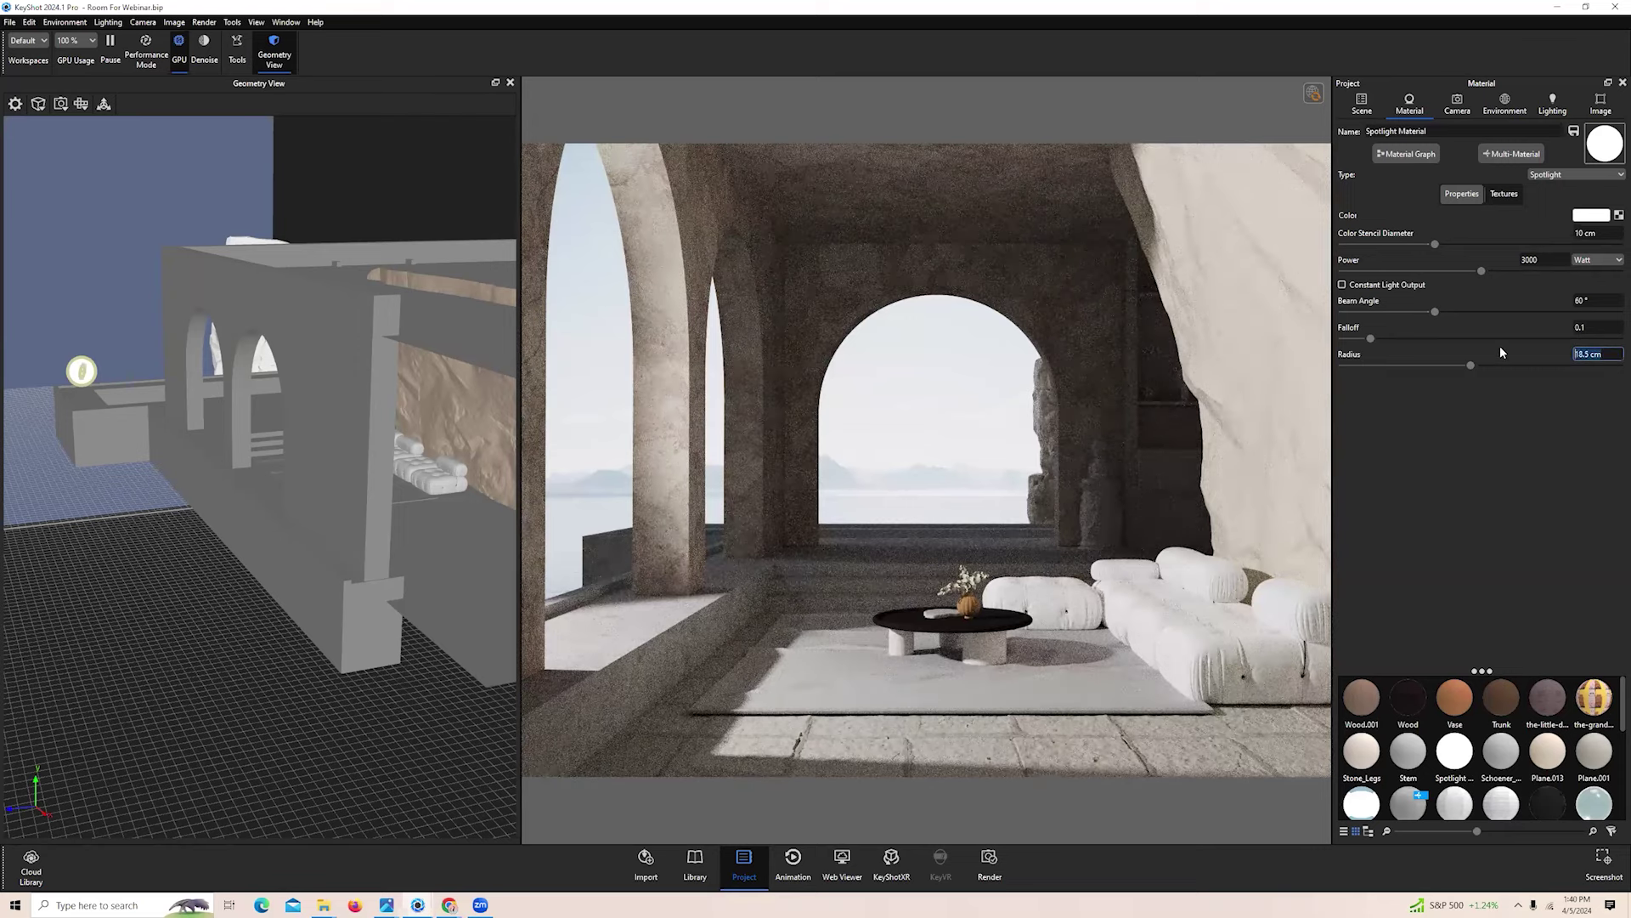
text(50)
key(Return)
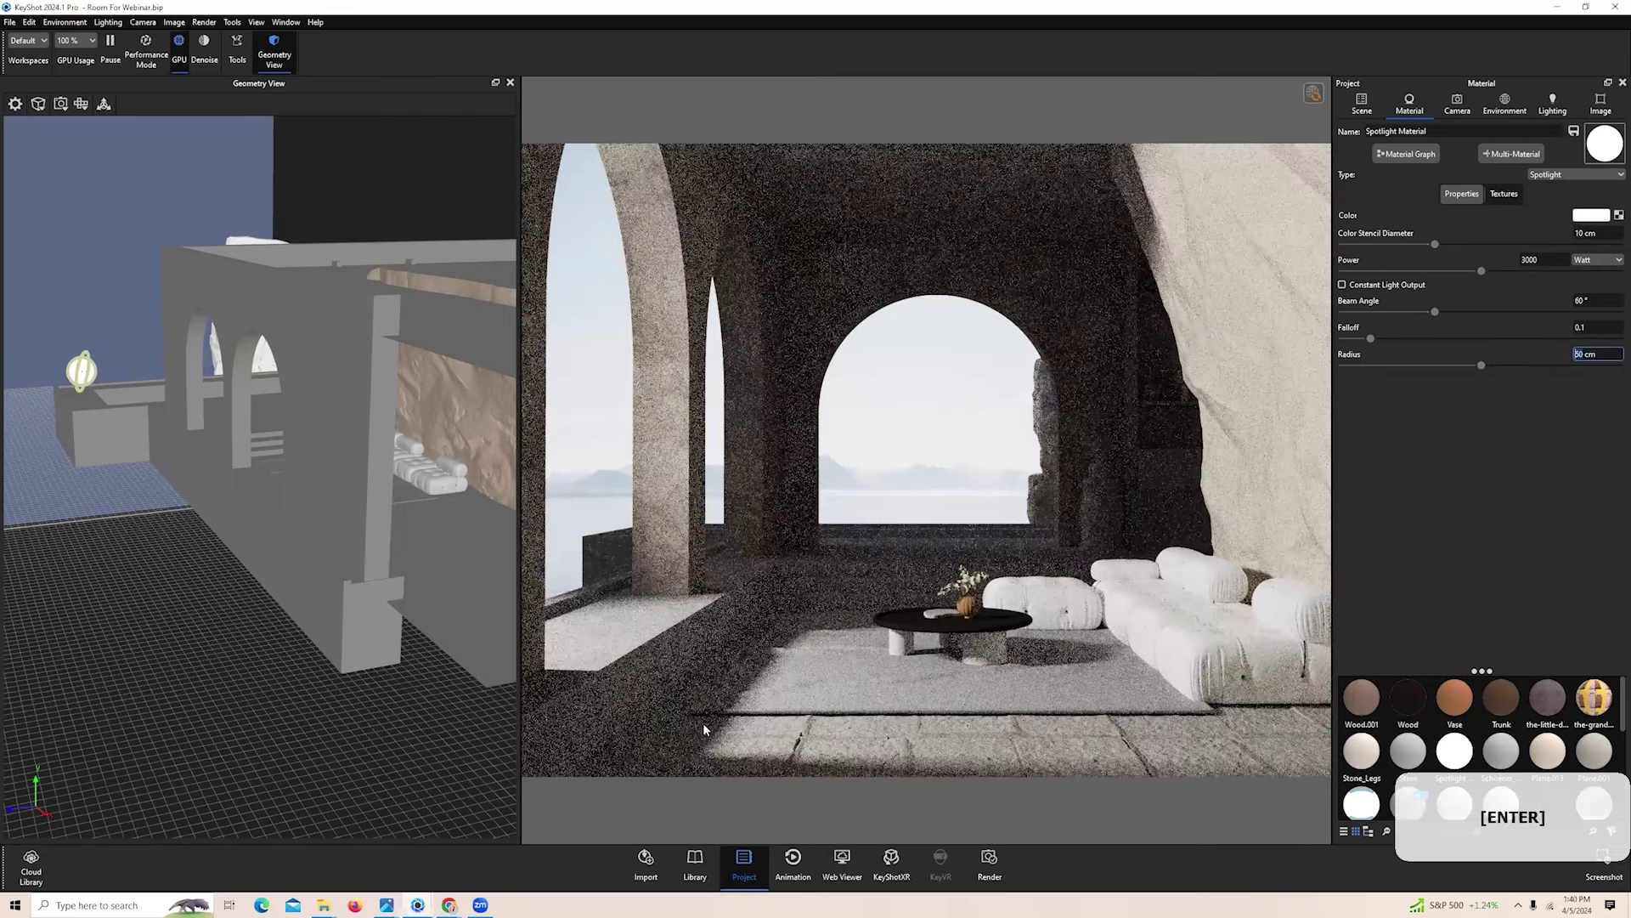
Try a spotlight radius of 200 cm and settle on 30 cm
text(200)
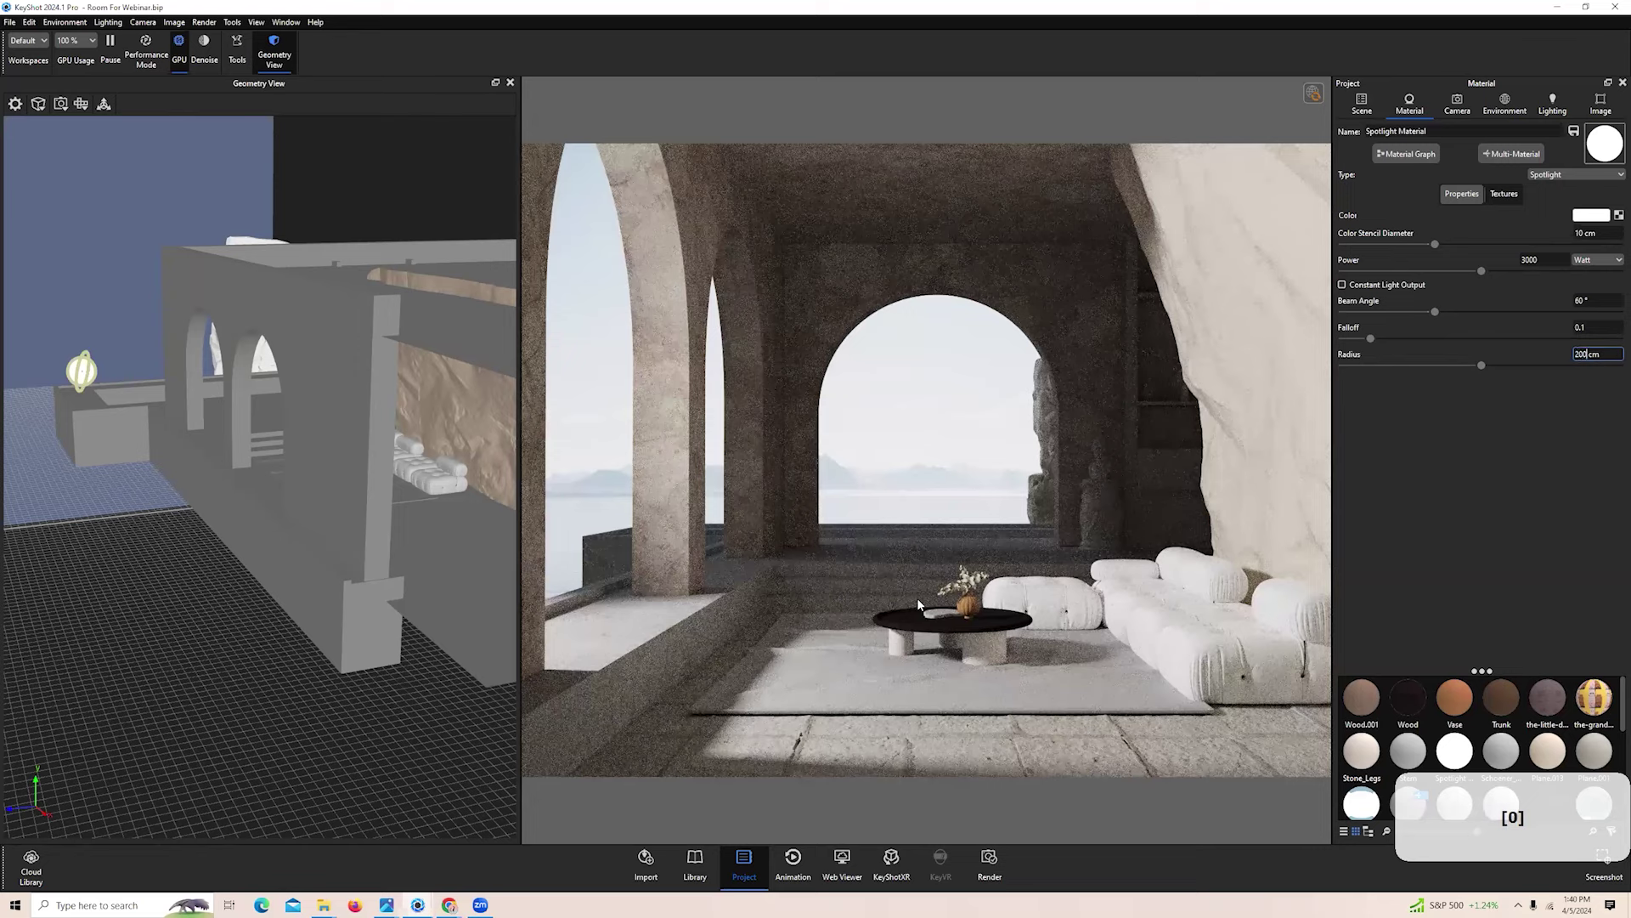
key(Return)
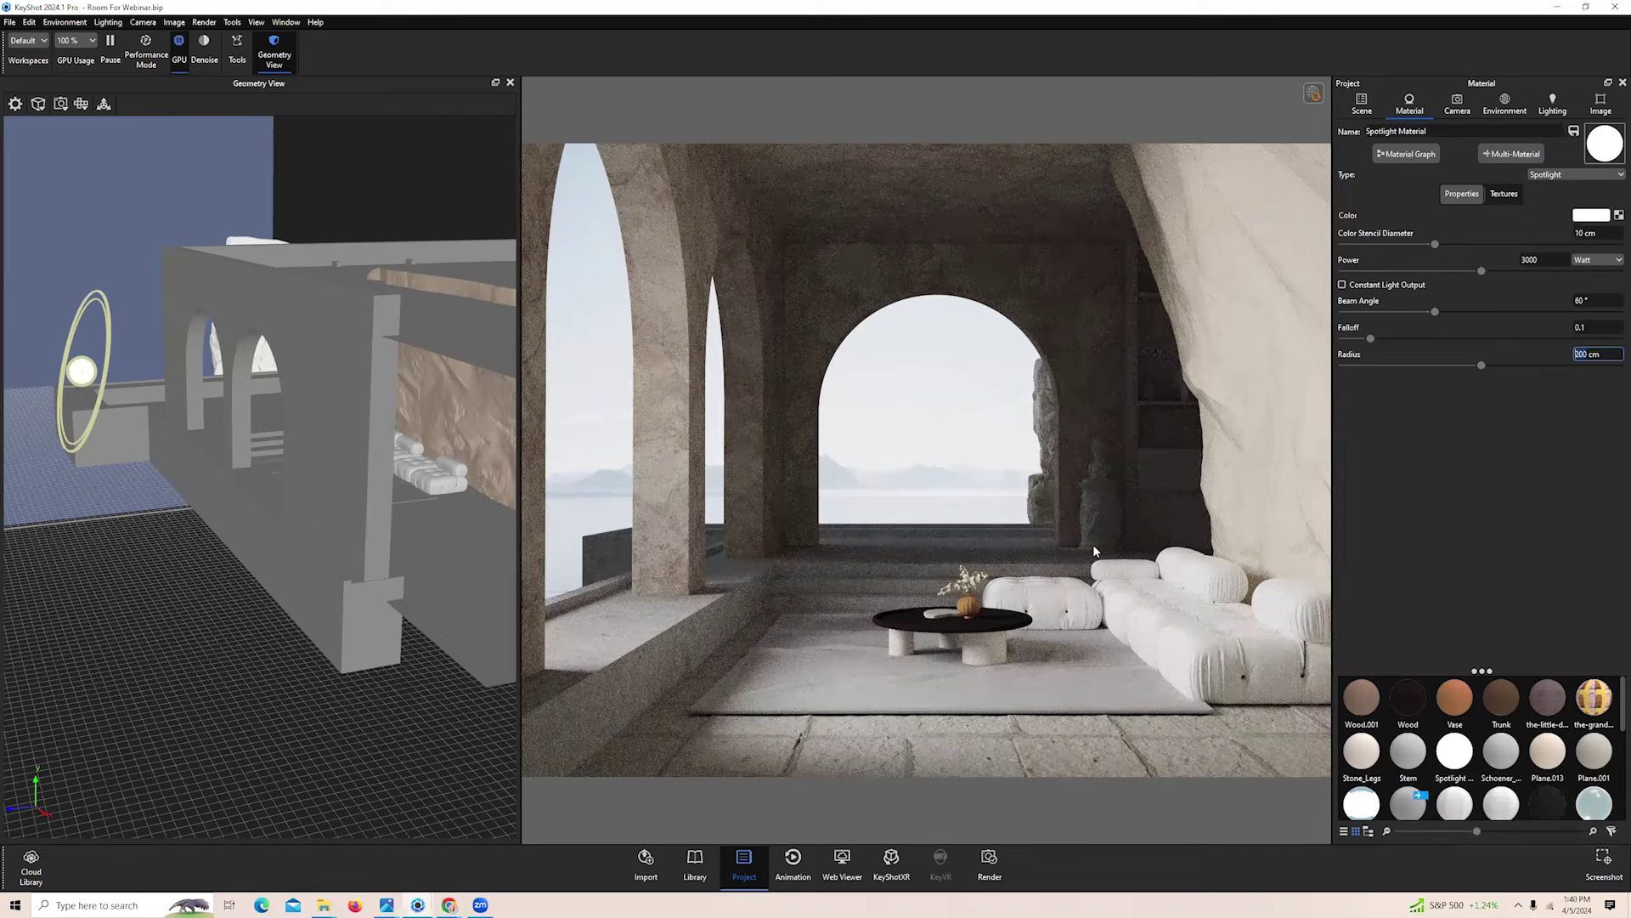
text(30)
key(Return)
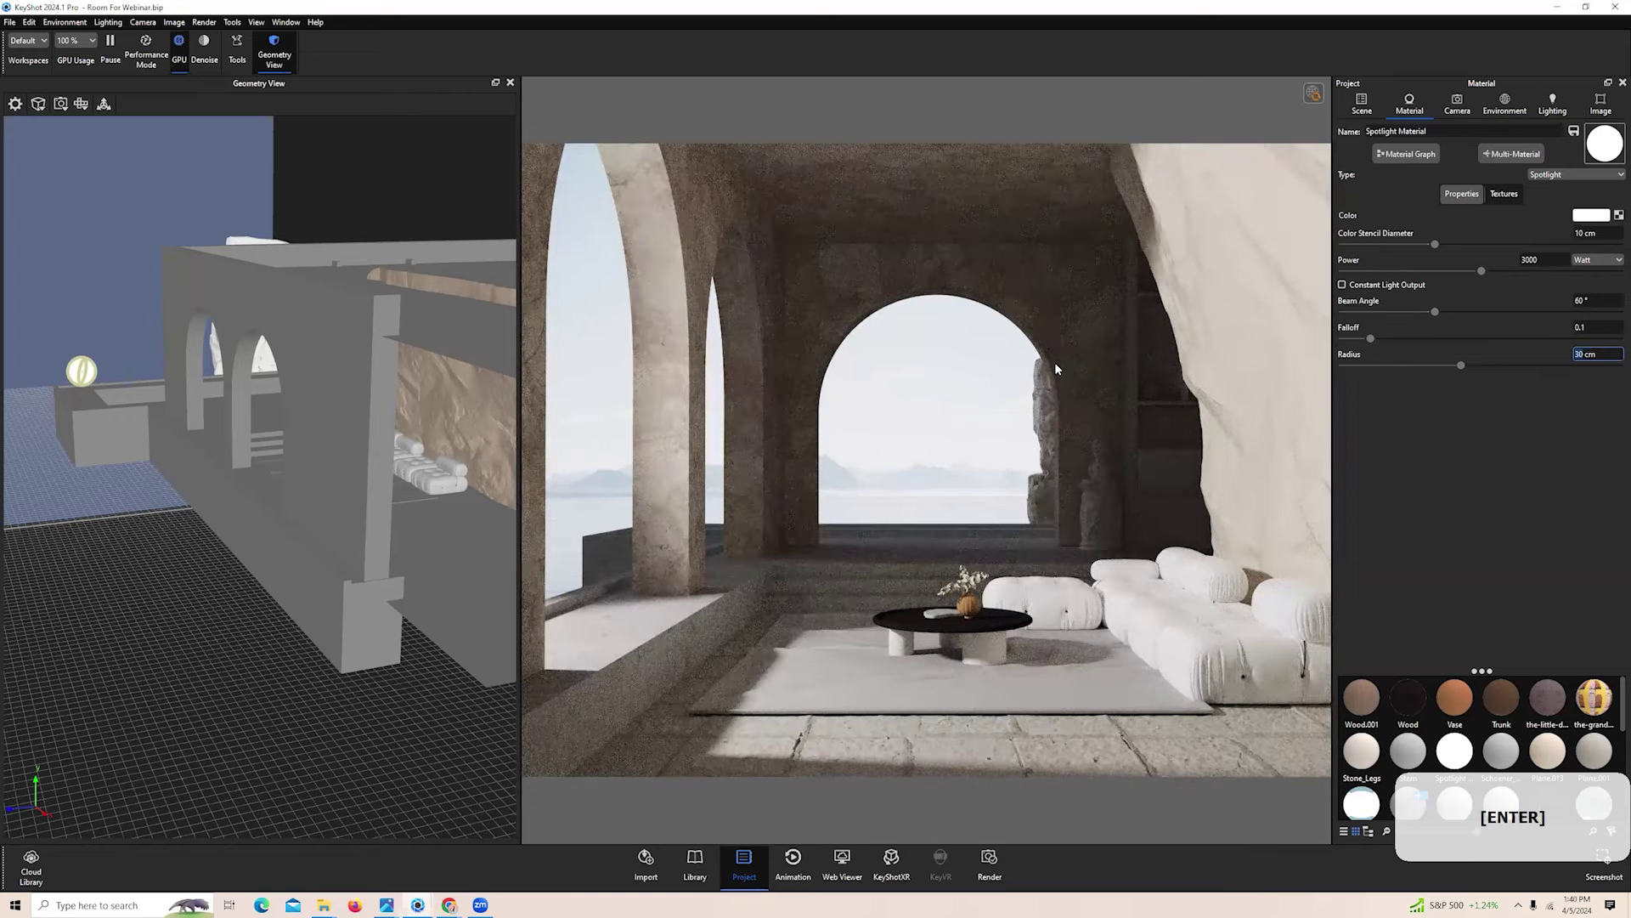
Reactivate the Move tool for the spotlight and switch its axis from Local to Global
click(107, 113)
drag(206, 452, 157, 586)
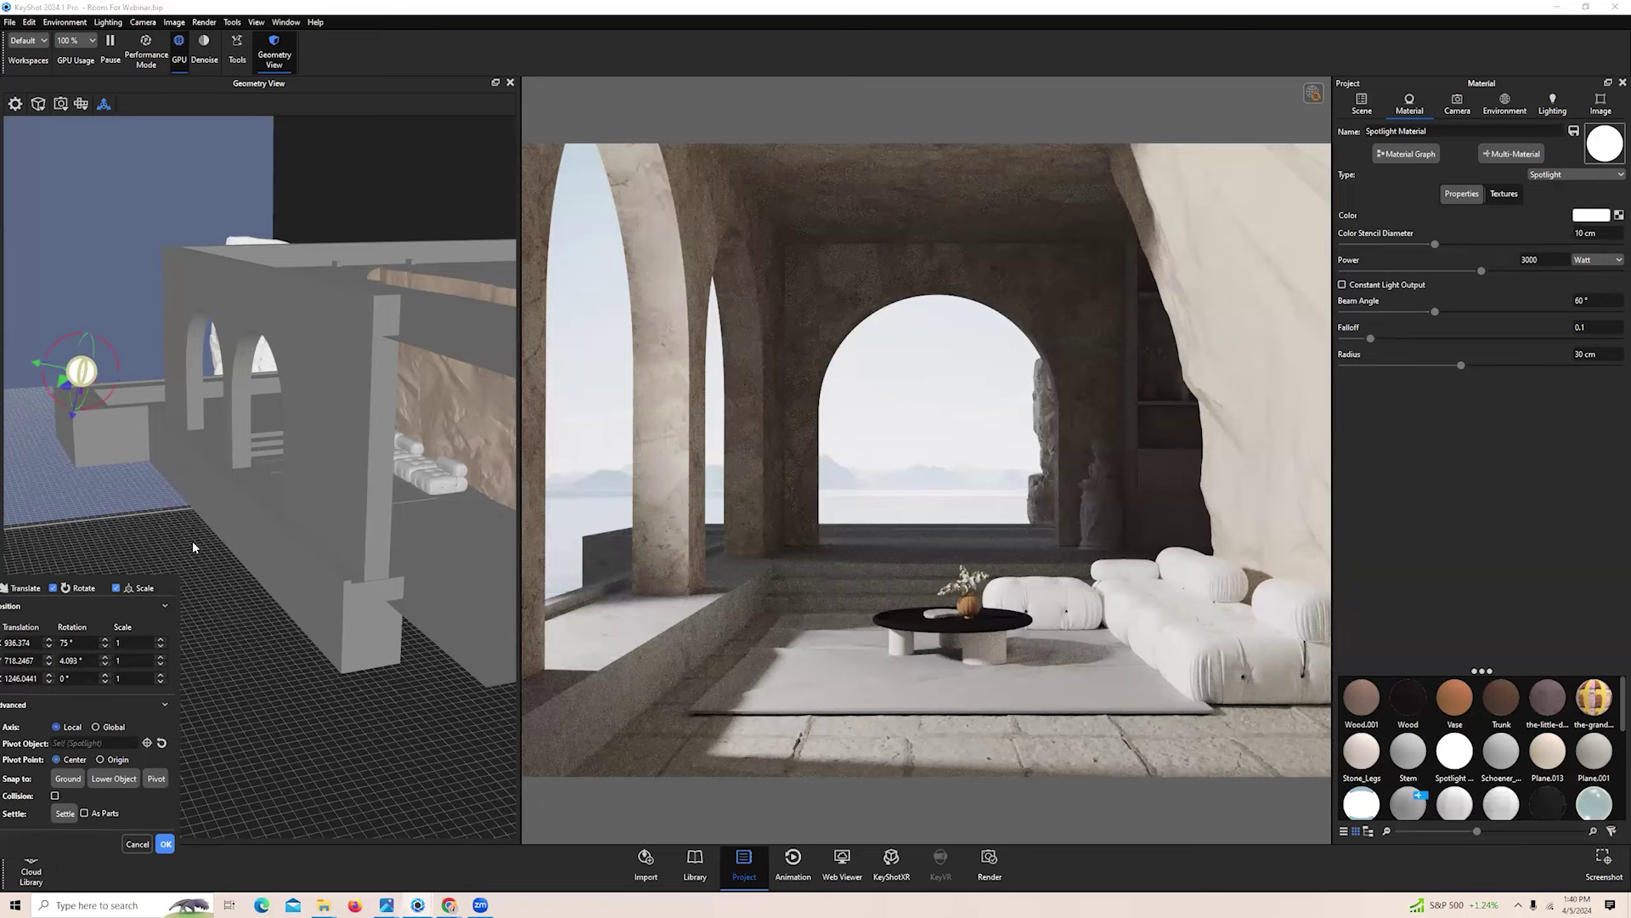
drag(194, 544, 242, 555)
drag(164, 496, 263, 503)
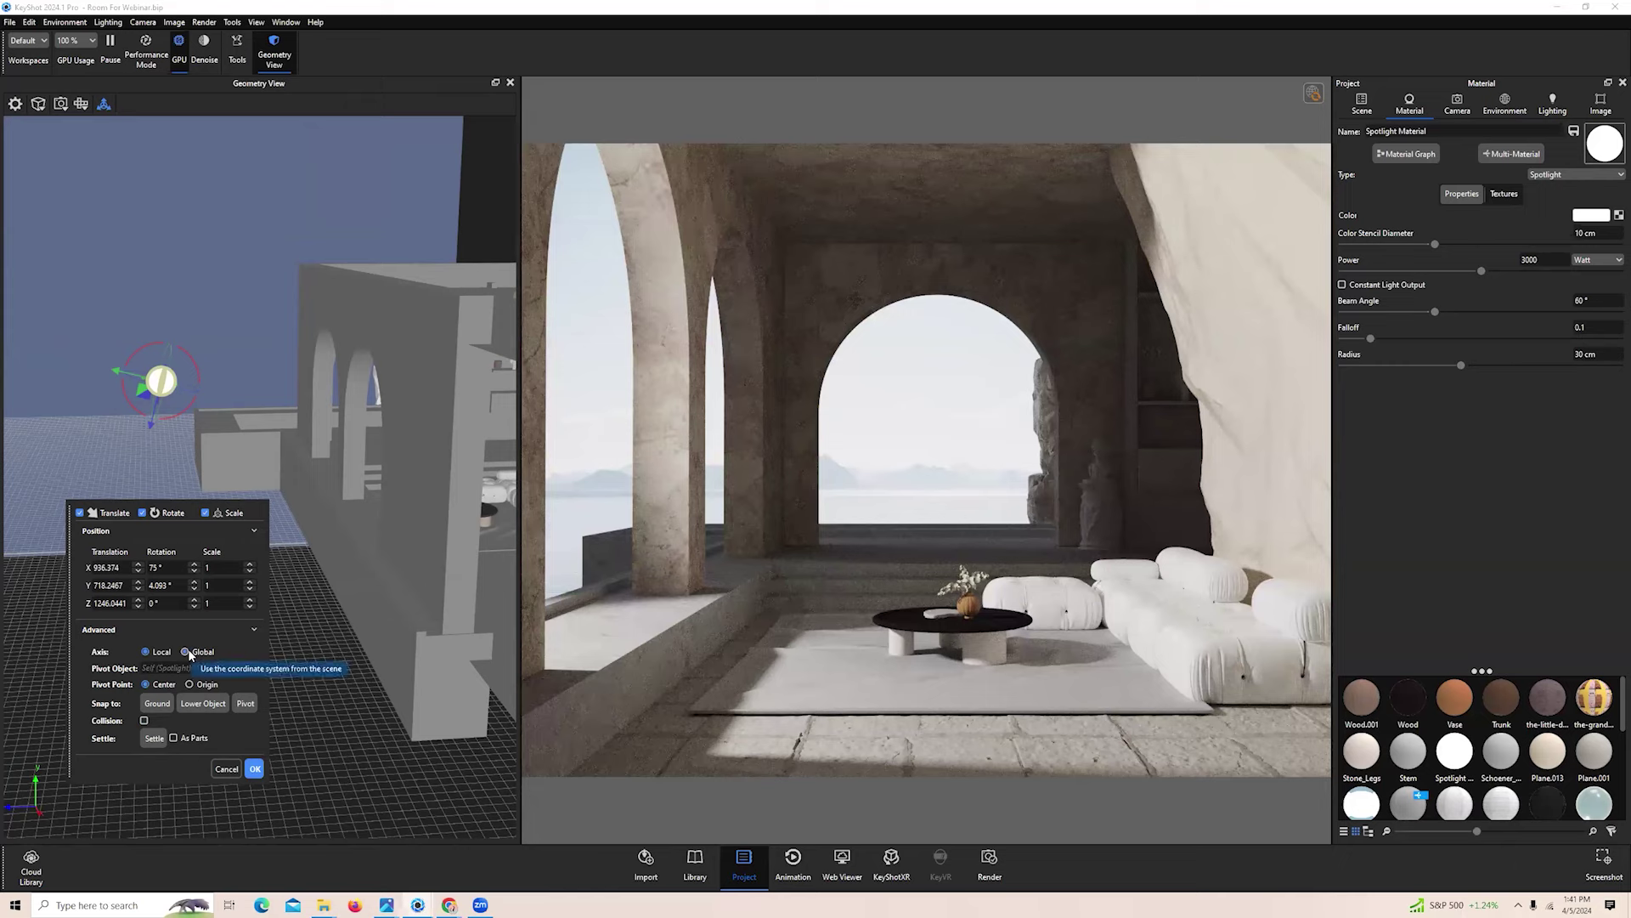
scroll(205, 247, up, 1)
scroll(205, 248, up, 1)
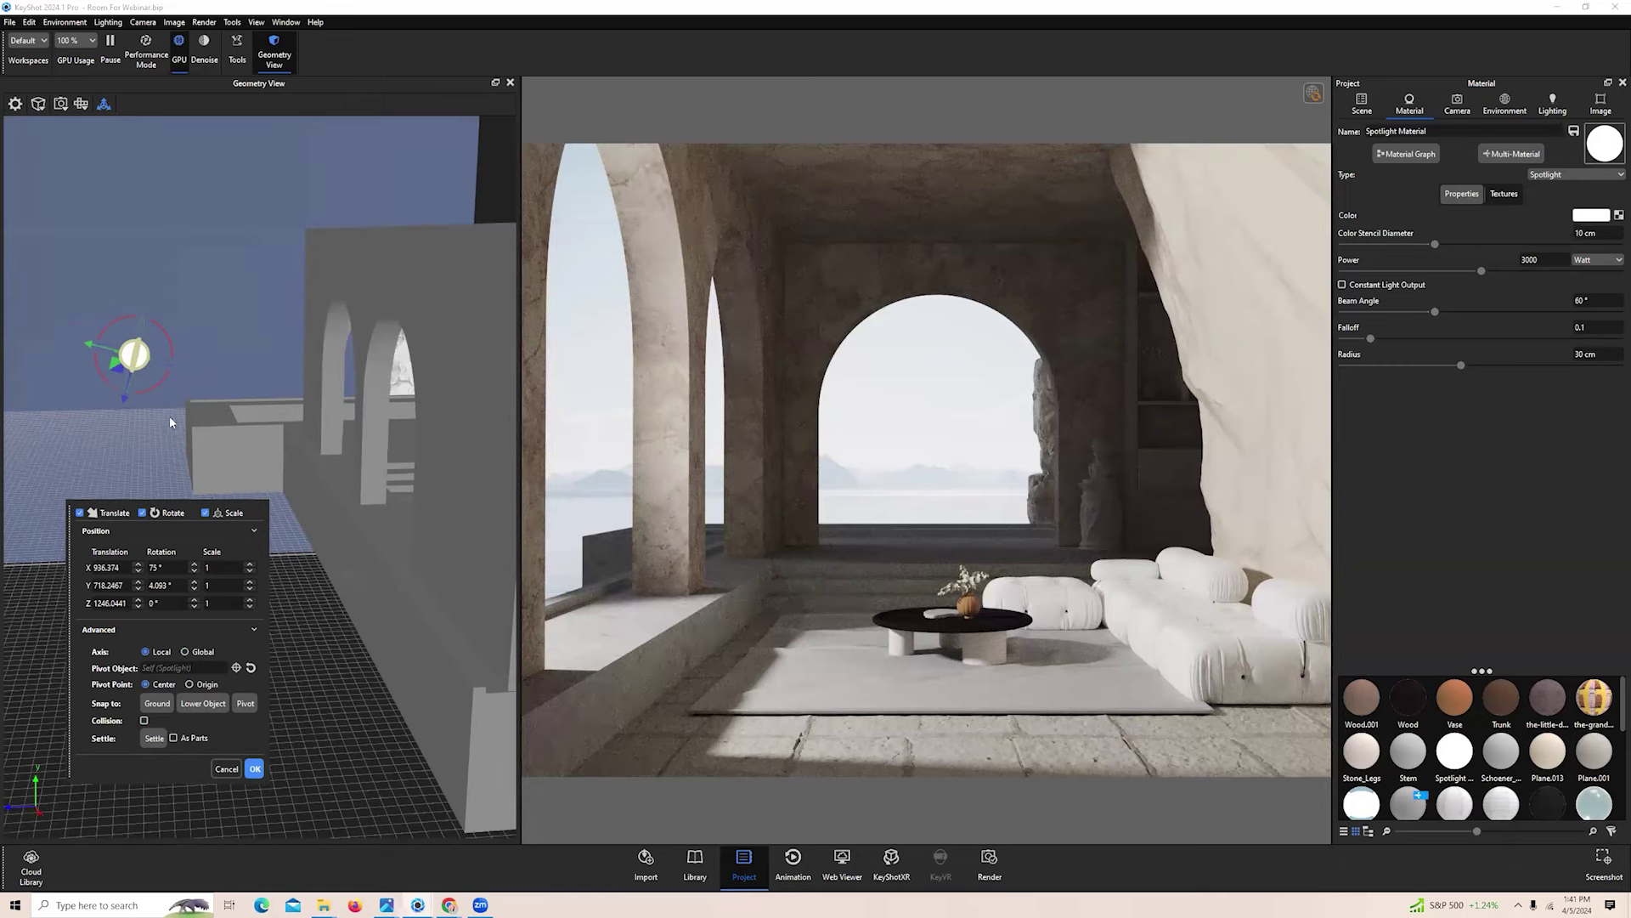
mouse_move(170, 415)
mouse_down()
mouse_move(320, 379)
mouse_move(380, 420)
mouse_move(171, 401)
mouse_up()
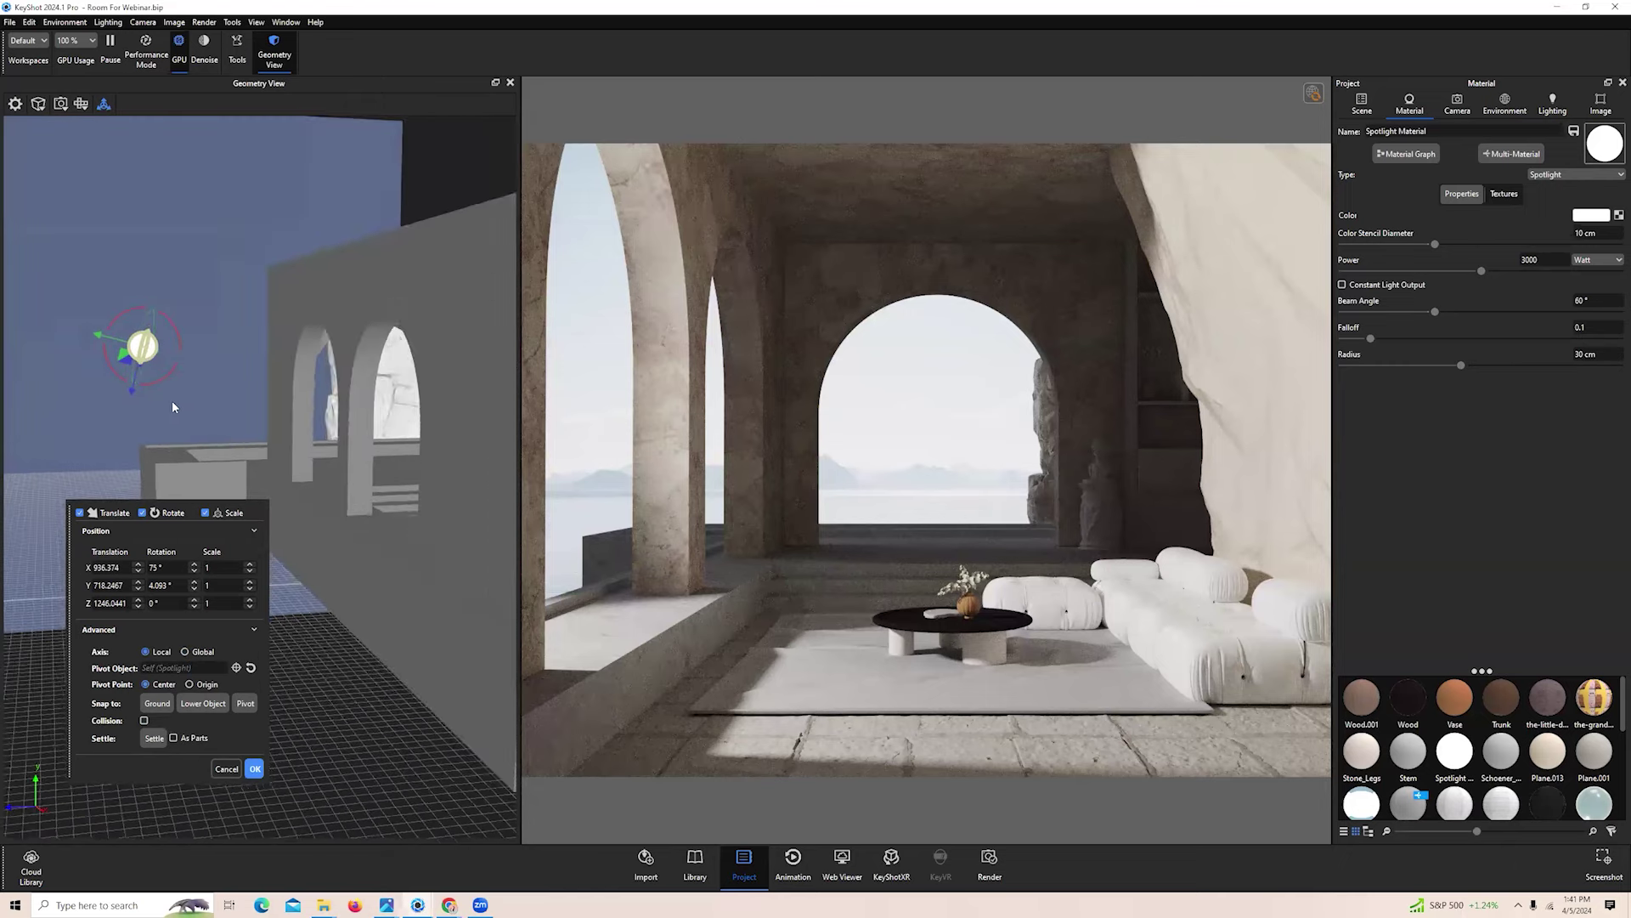
drag(249, 519, 238, 528)
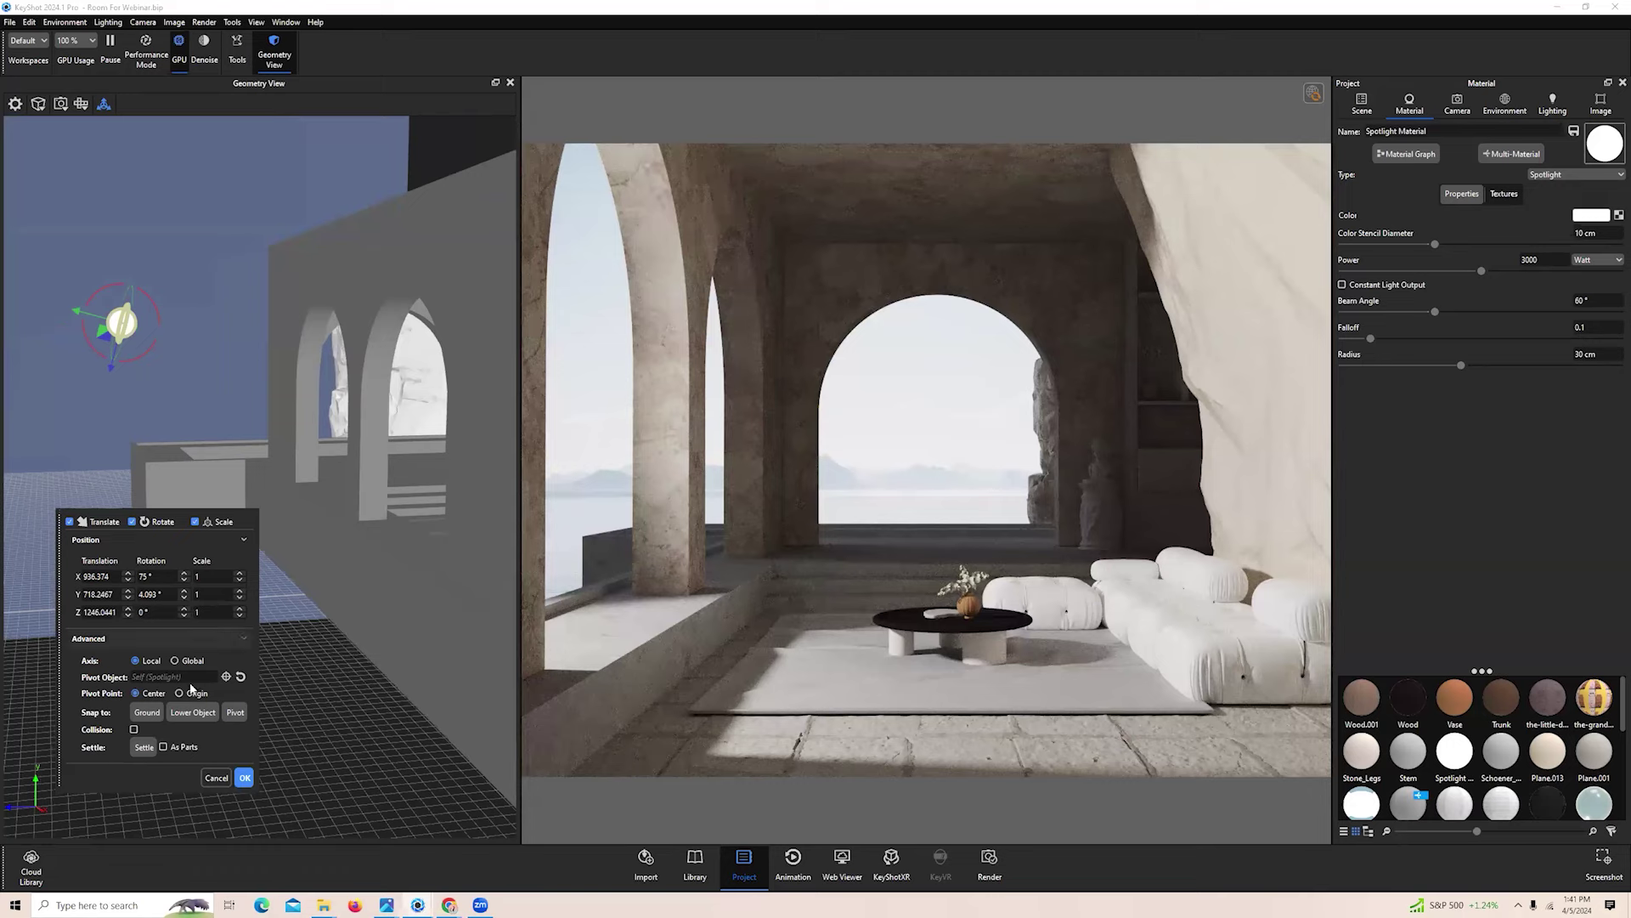
click(176, 661)
Lower the spotlight along the global Y axis to about Y 600 outside the side arches
drag(119, 274, 119, 283)
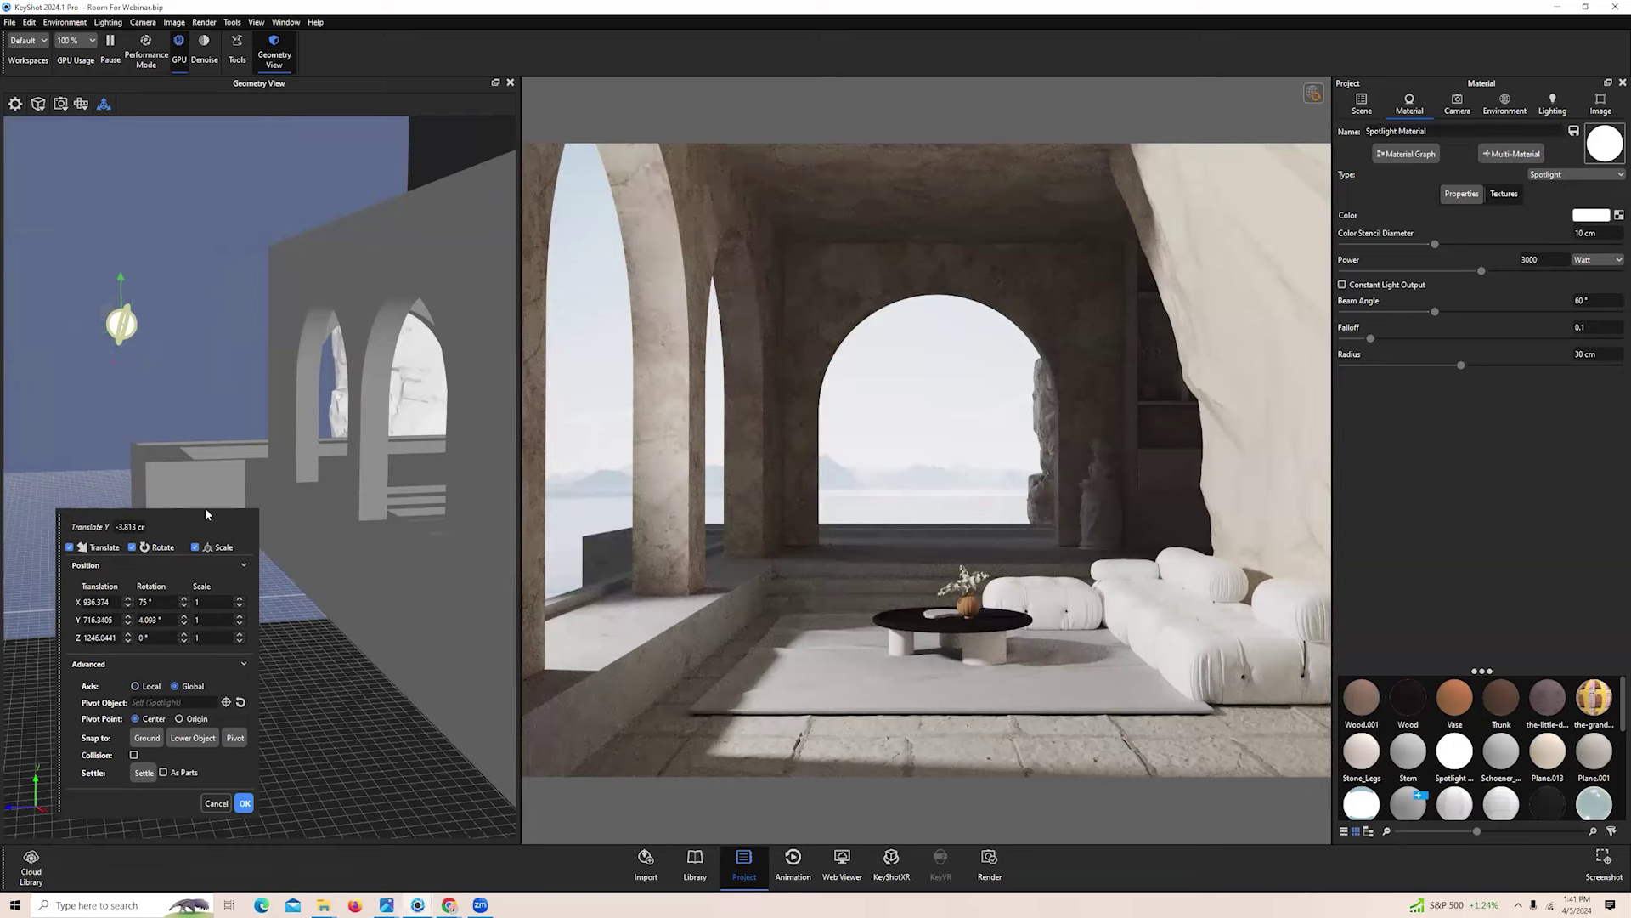
drag(205, 509, 224, 517)
drag(101, 297, 117, 326)
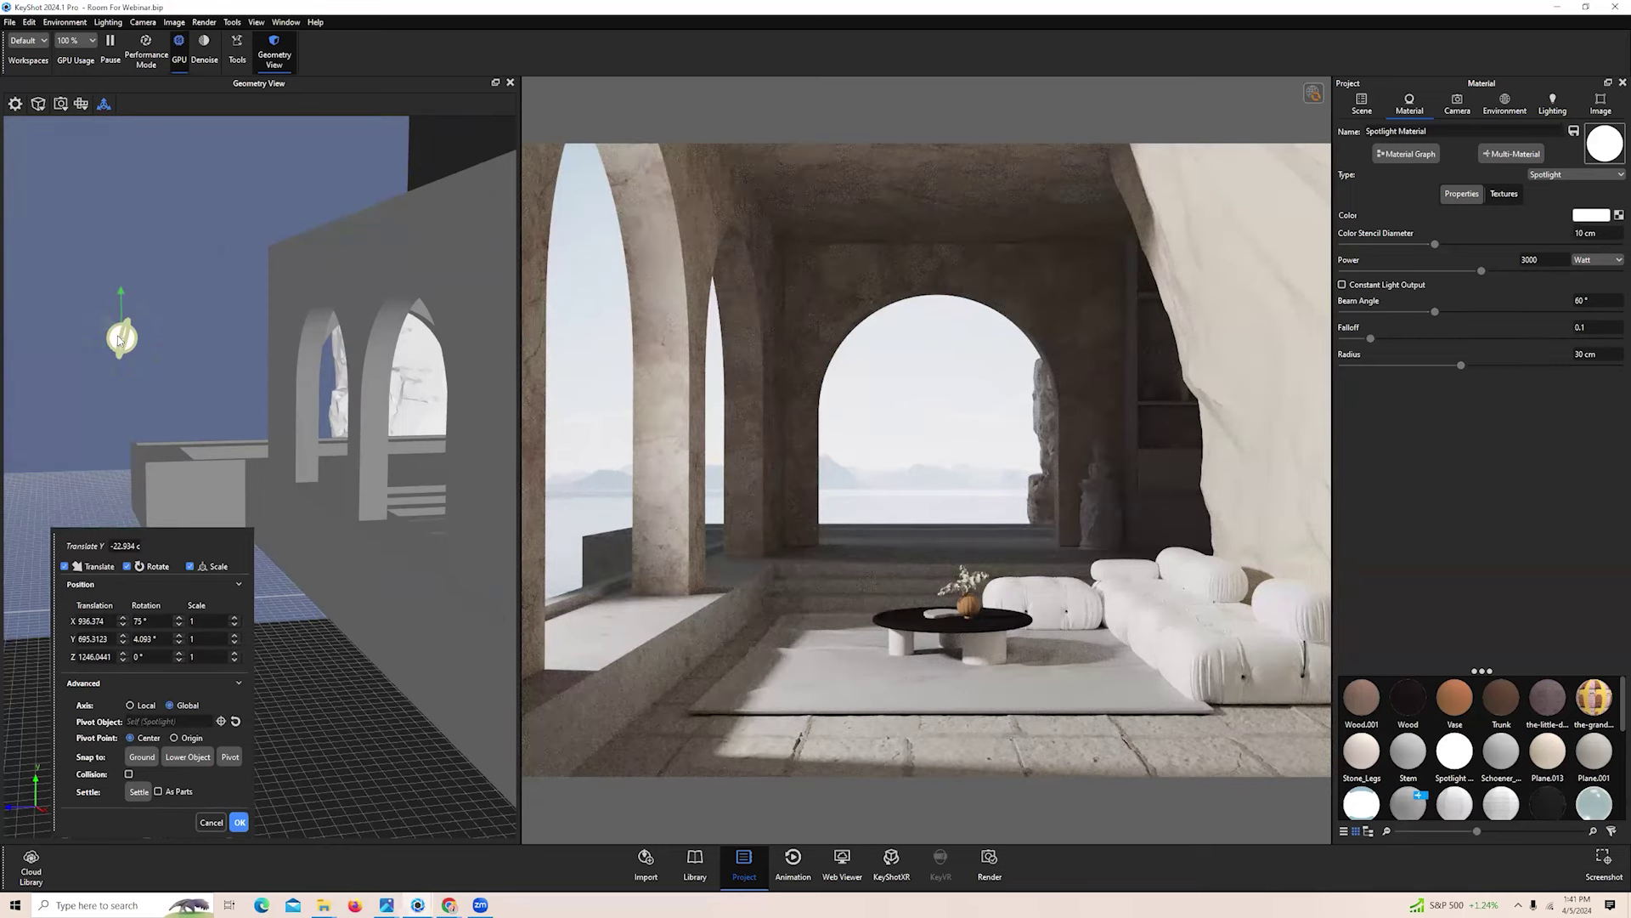
drag(119, 349, 250, 444)
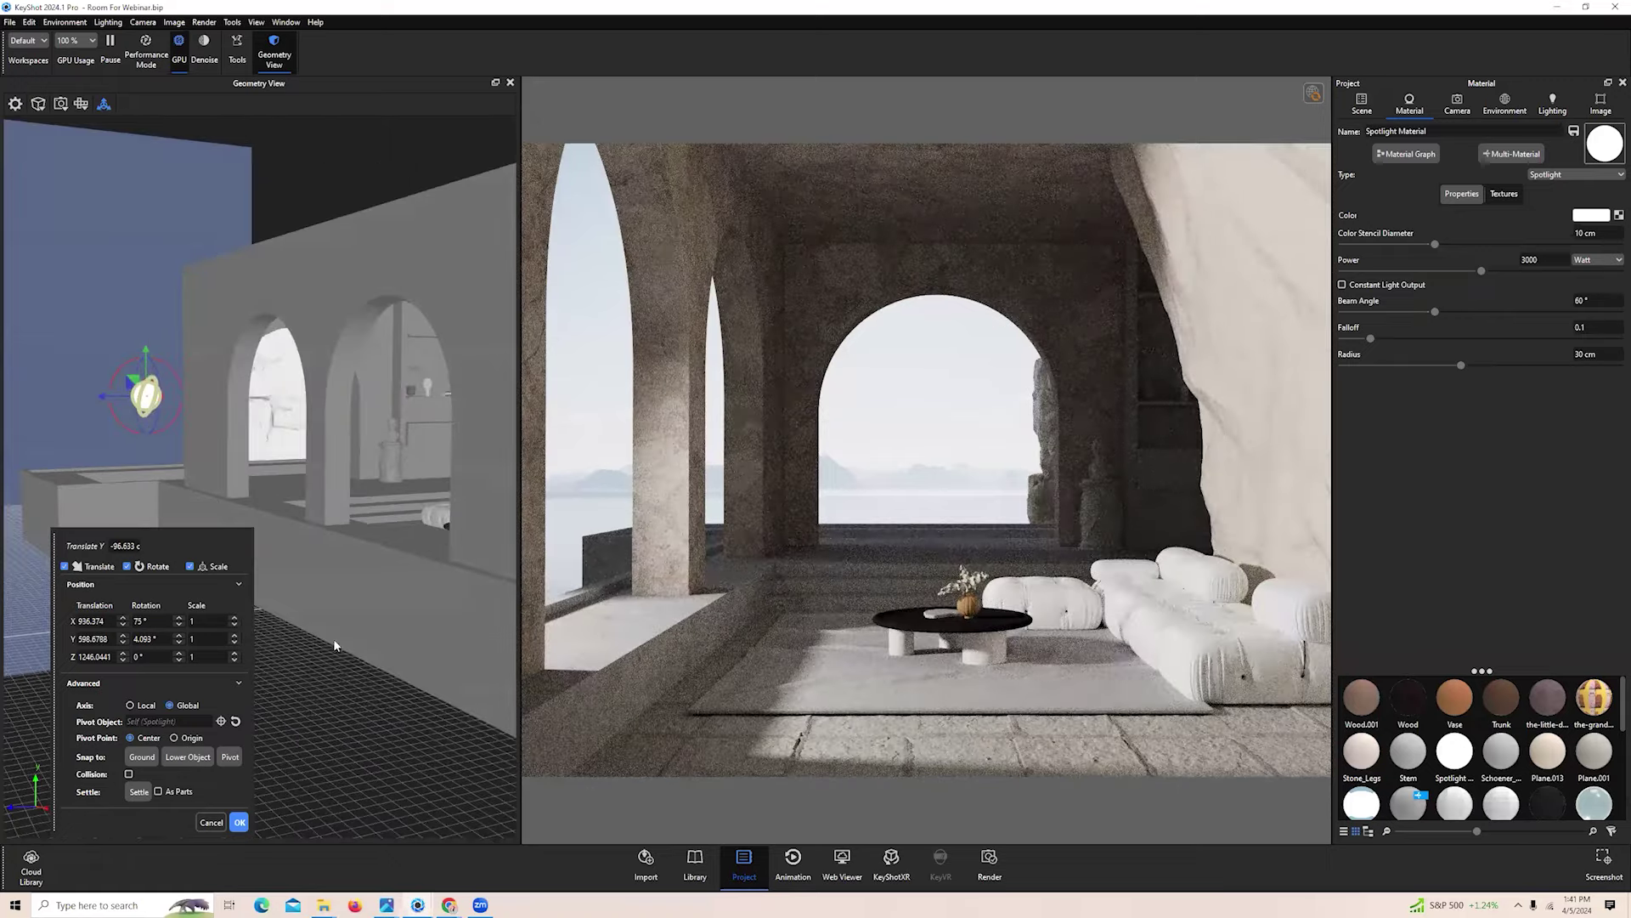
Rotate the spotlight about the global Y axis by about 11.5° to aim it toward the statue corner and accept the transform
drag(269, 696, 1142, 647)
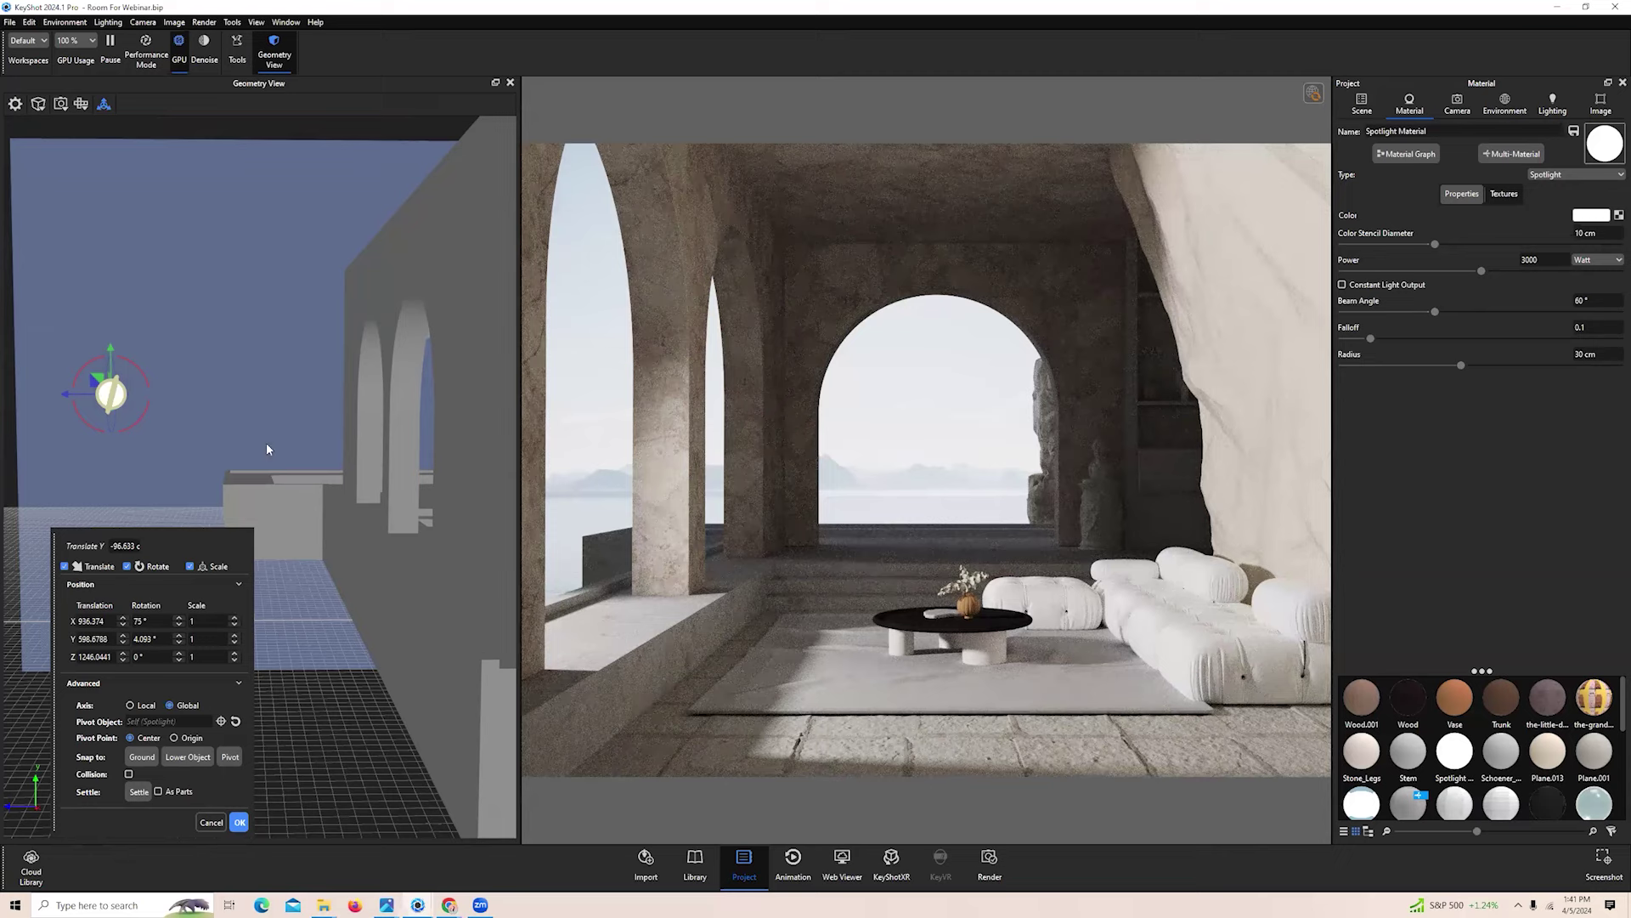
drag(267, 449, 333, 649)
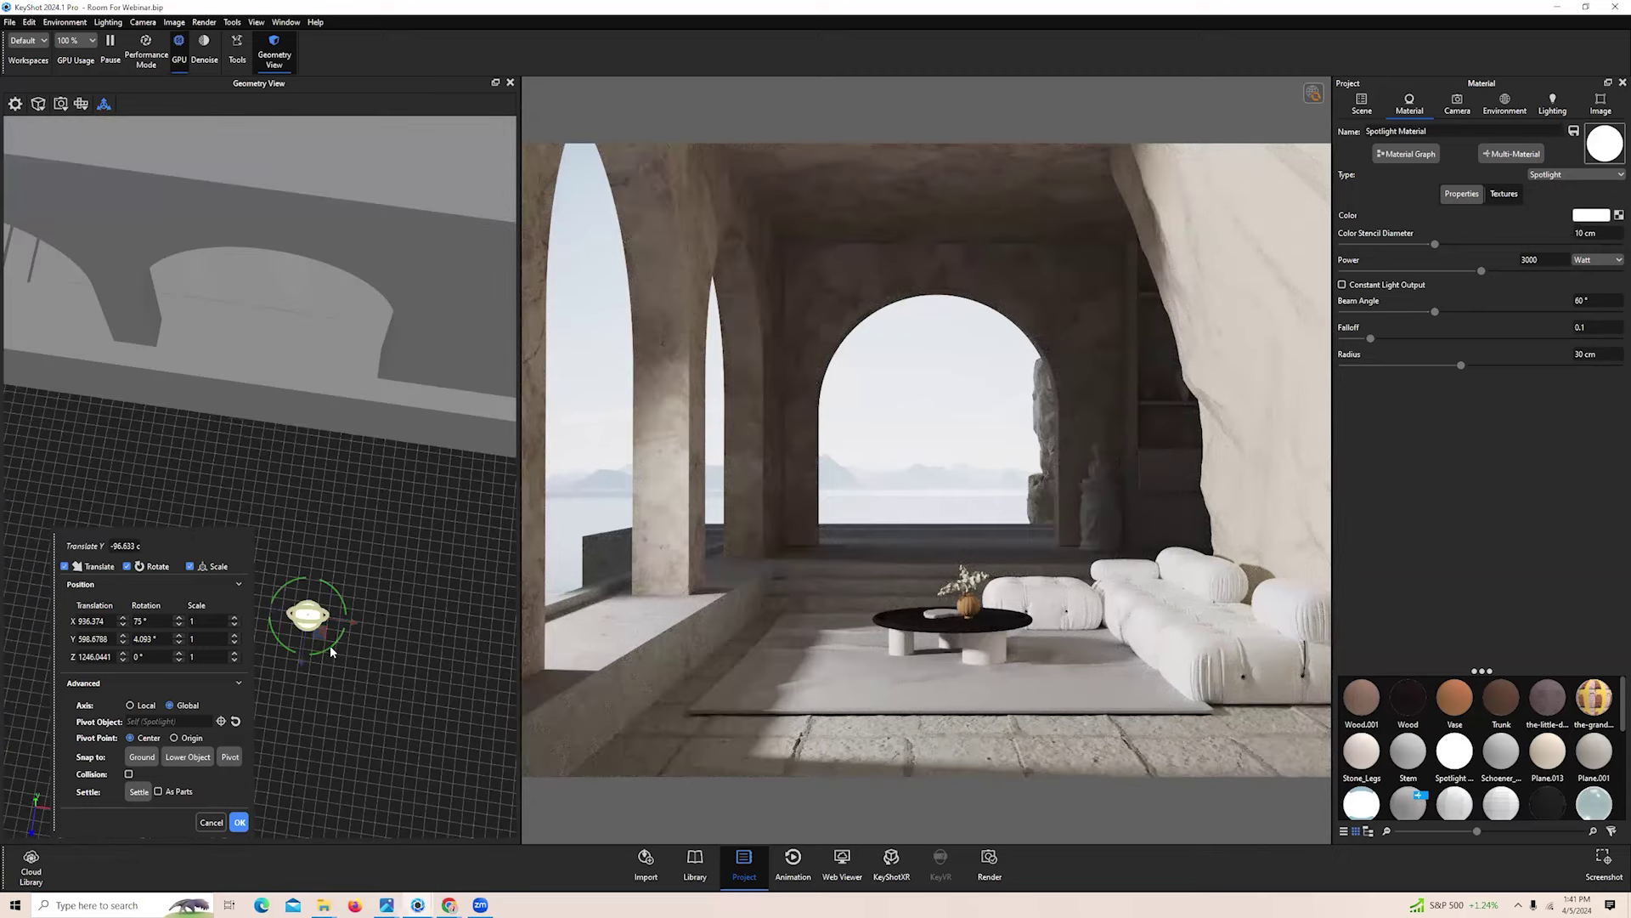
drag(343, 639, 336, 655)
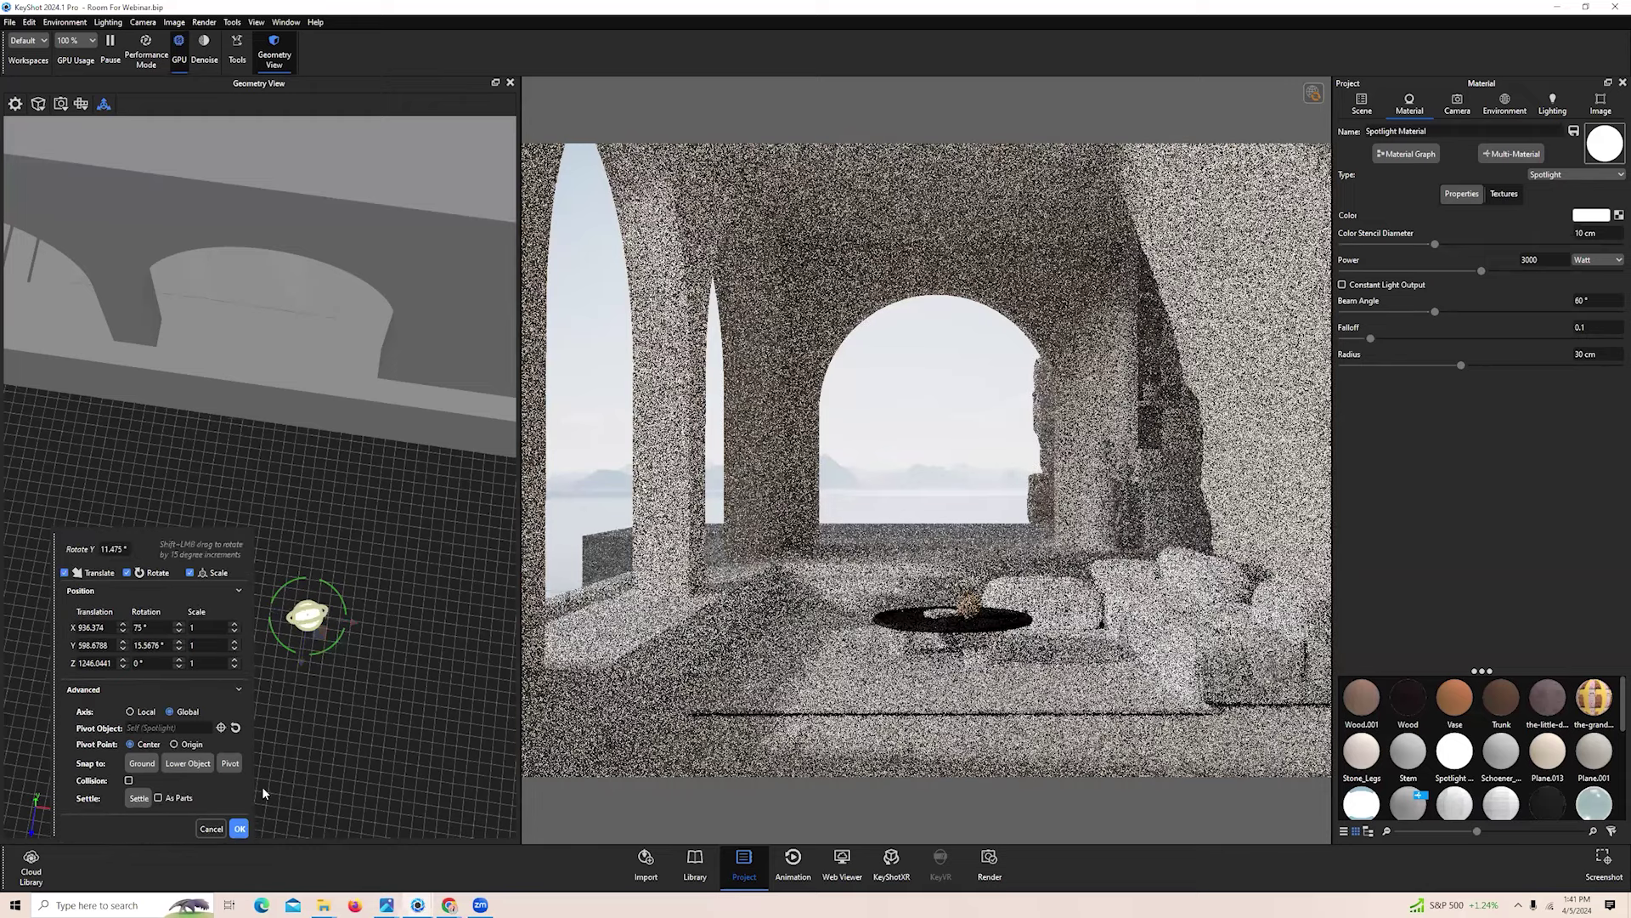
click(240, 829)
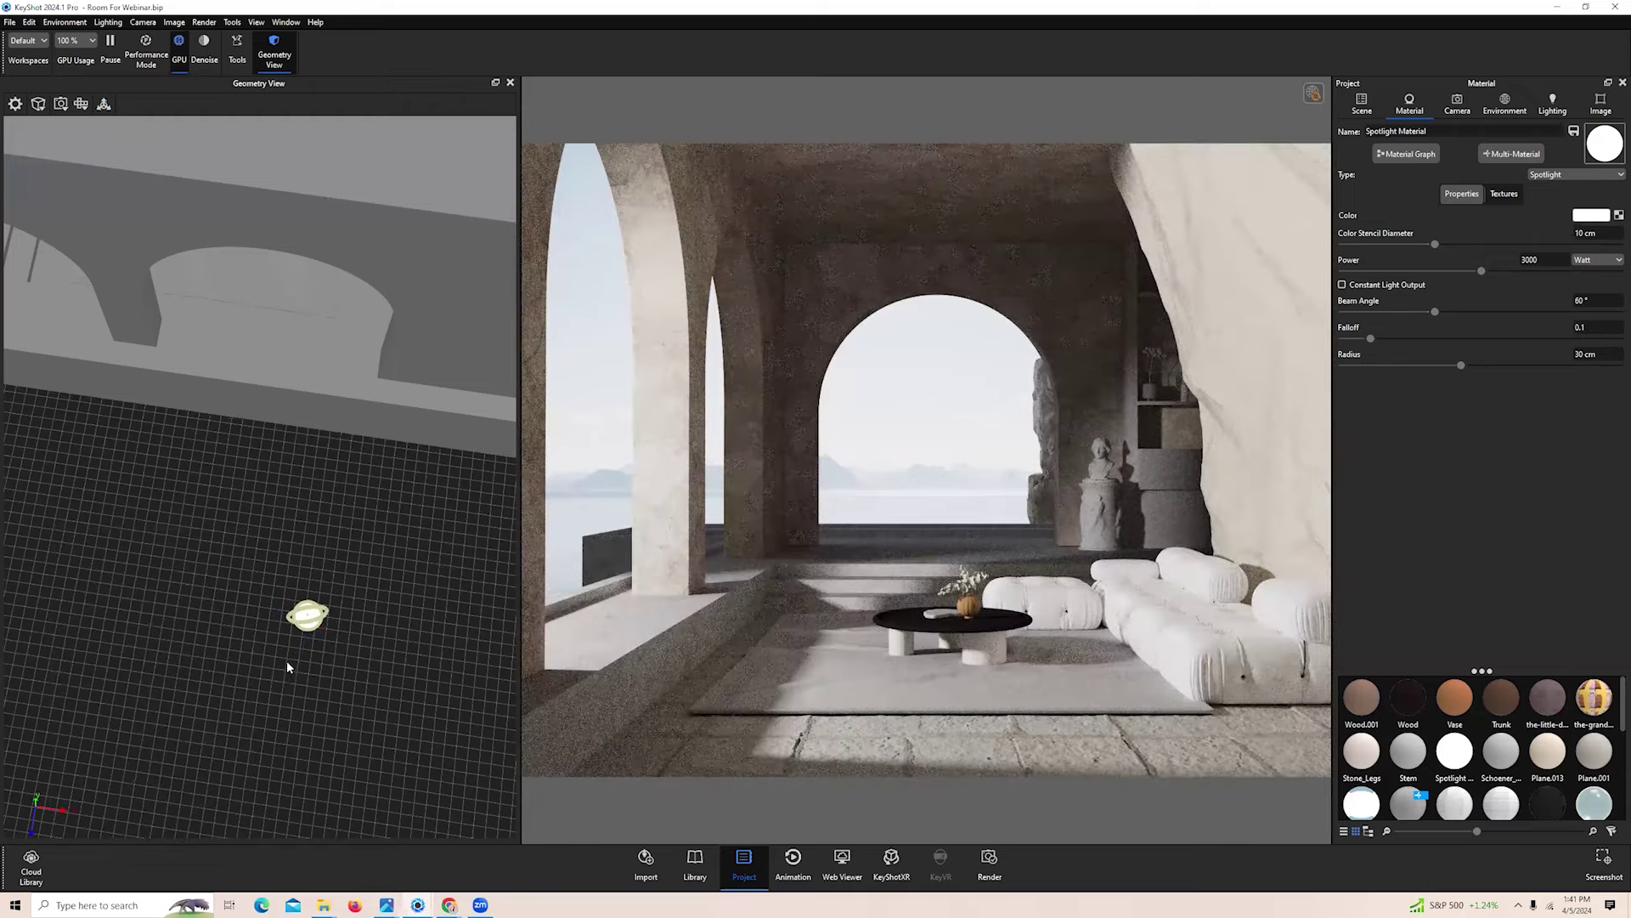
Set the spotlight's beam angle to 80°
drag(351, 622, 229, 502)
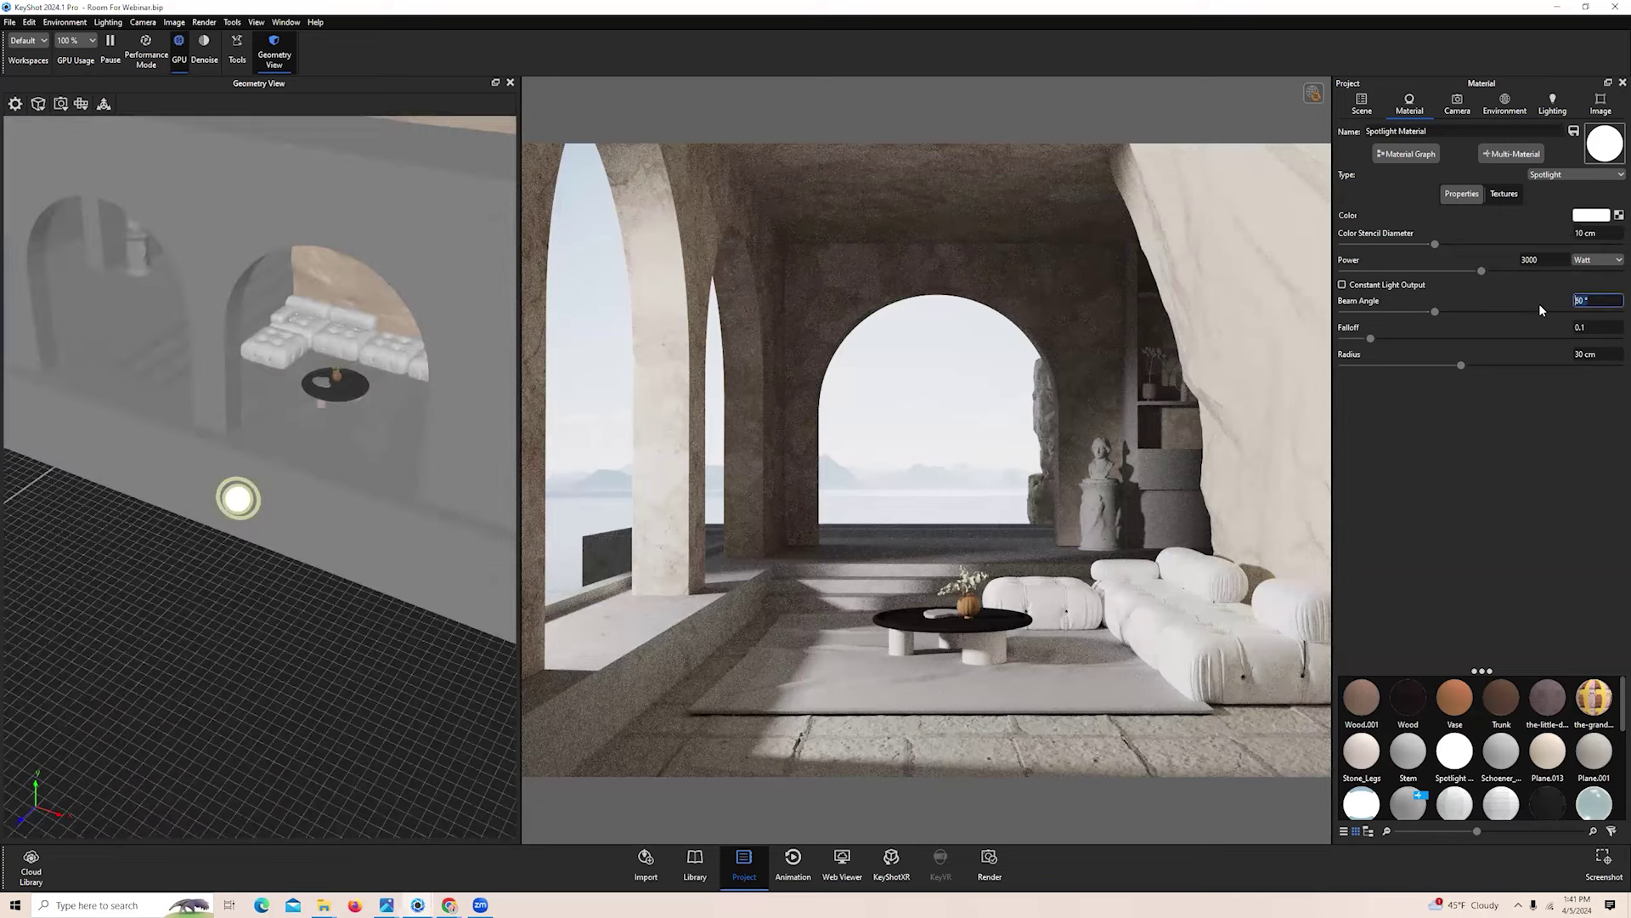
text(80)
key(Return)
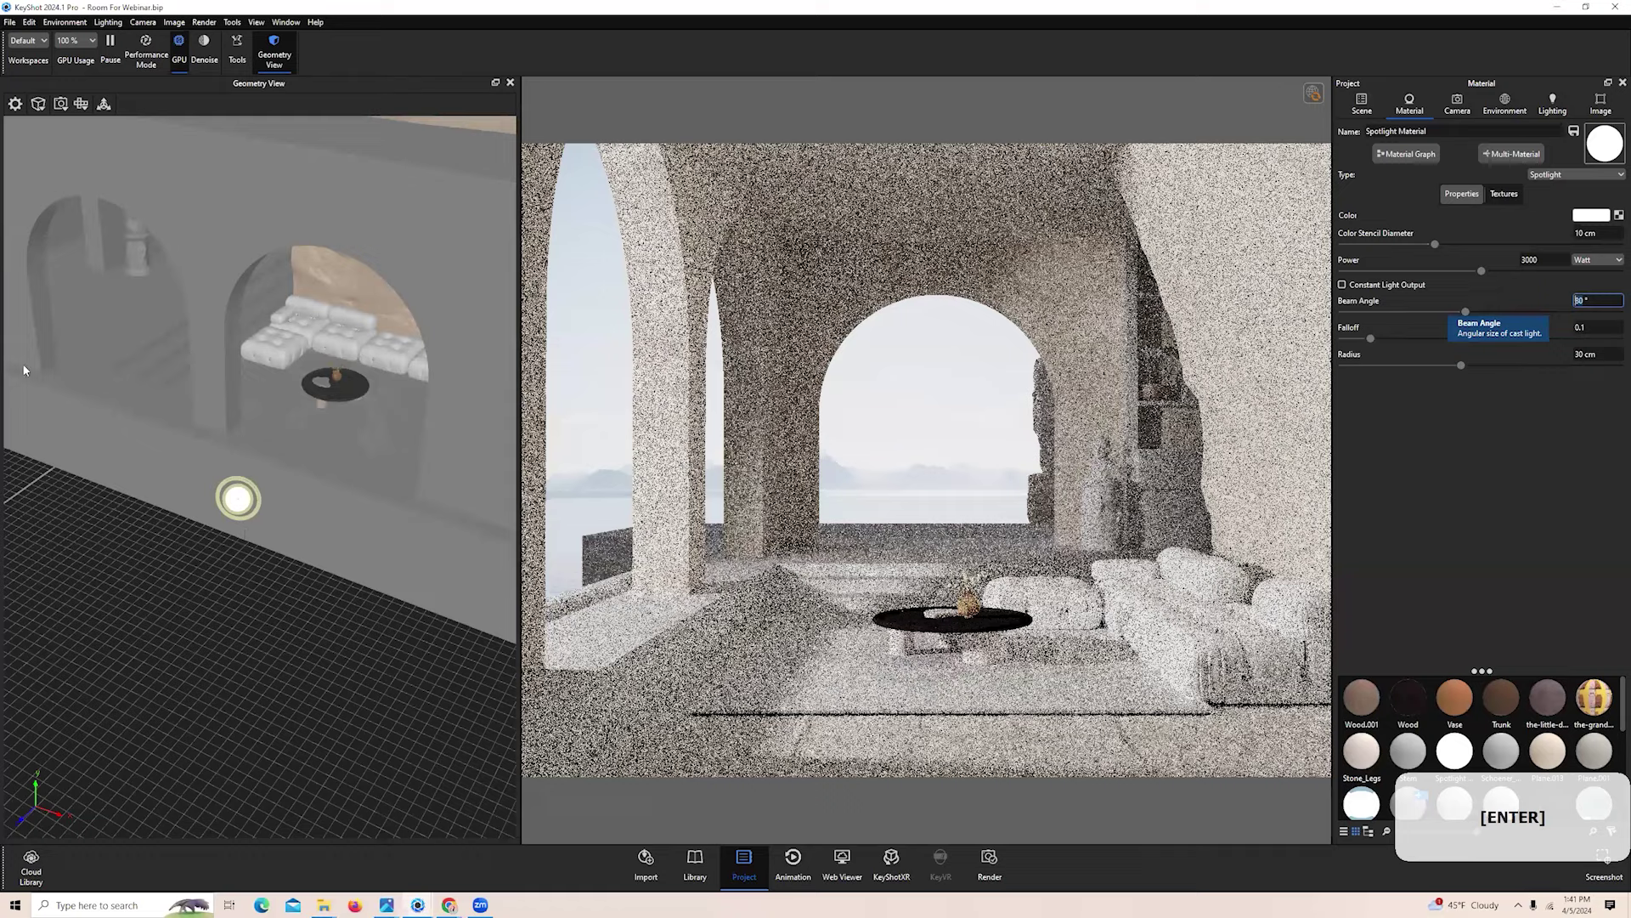
Reactivate Move with scaling turned off and shift the spotlight away from the arches to about X 1487 and Z 1754
drag(290, 559, 265, 433)
click(104, 104)
click(241, 552)
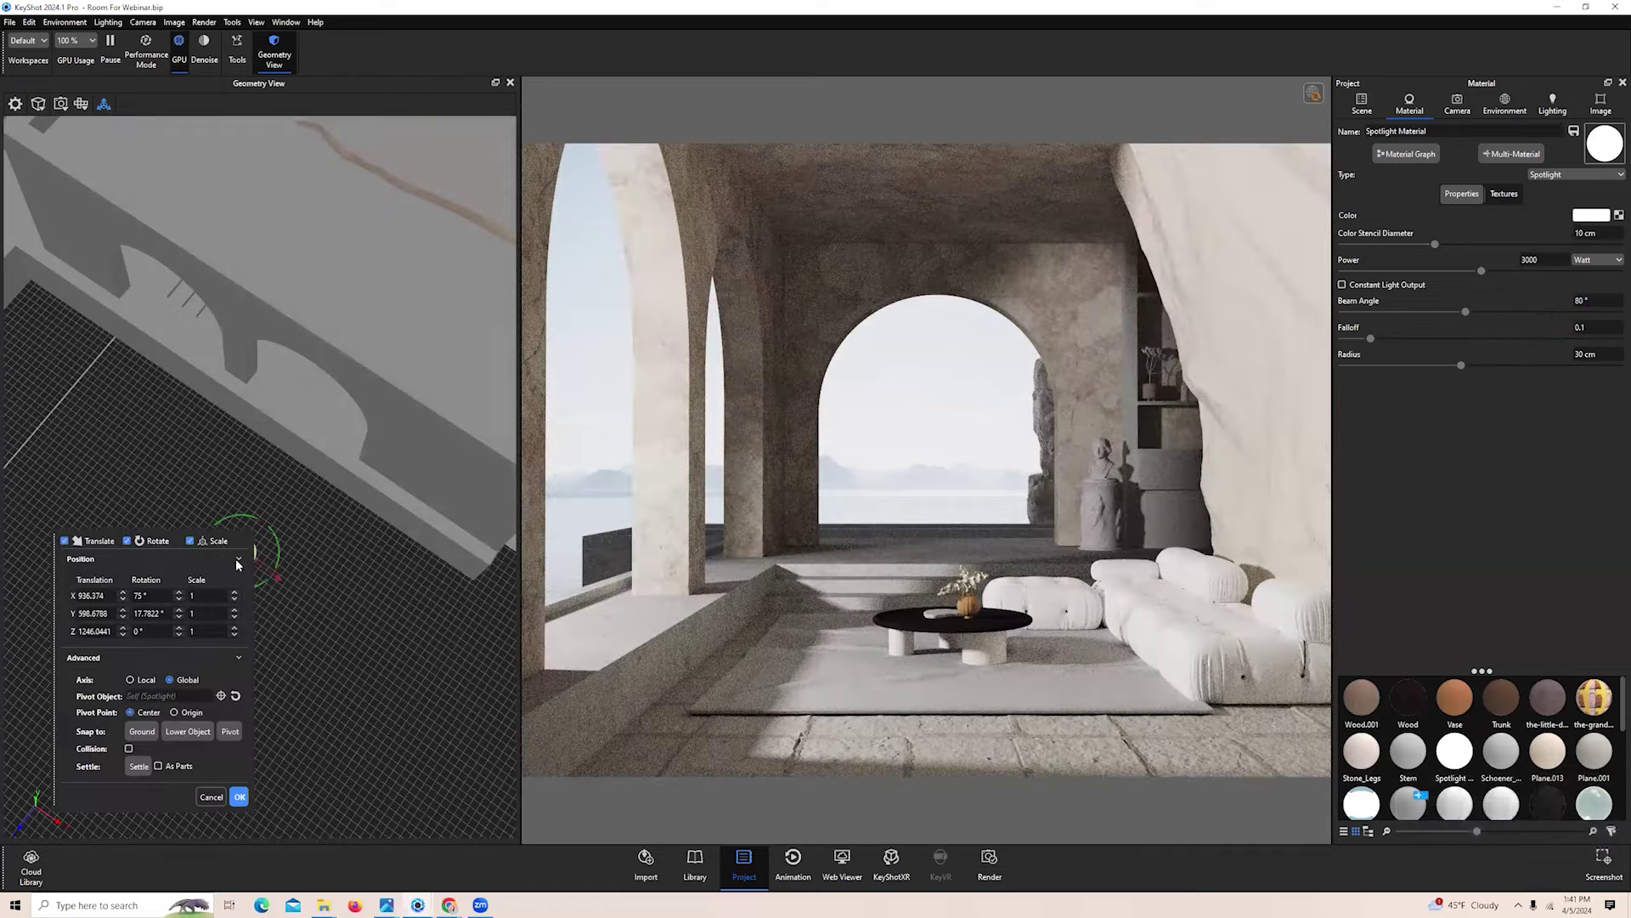
drag(193, 513, 143, 737)
scroll(385, 627, down, 5)
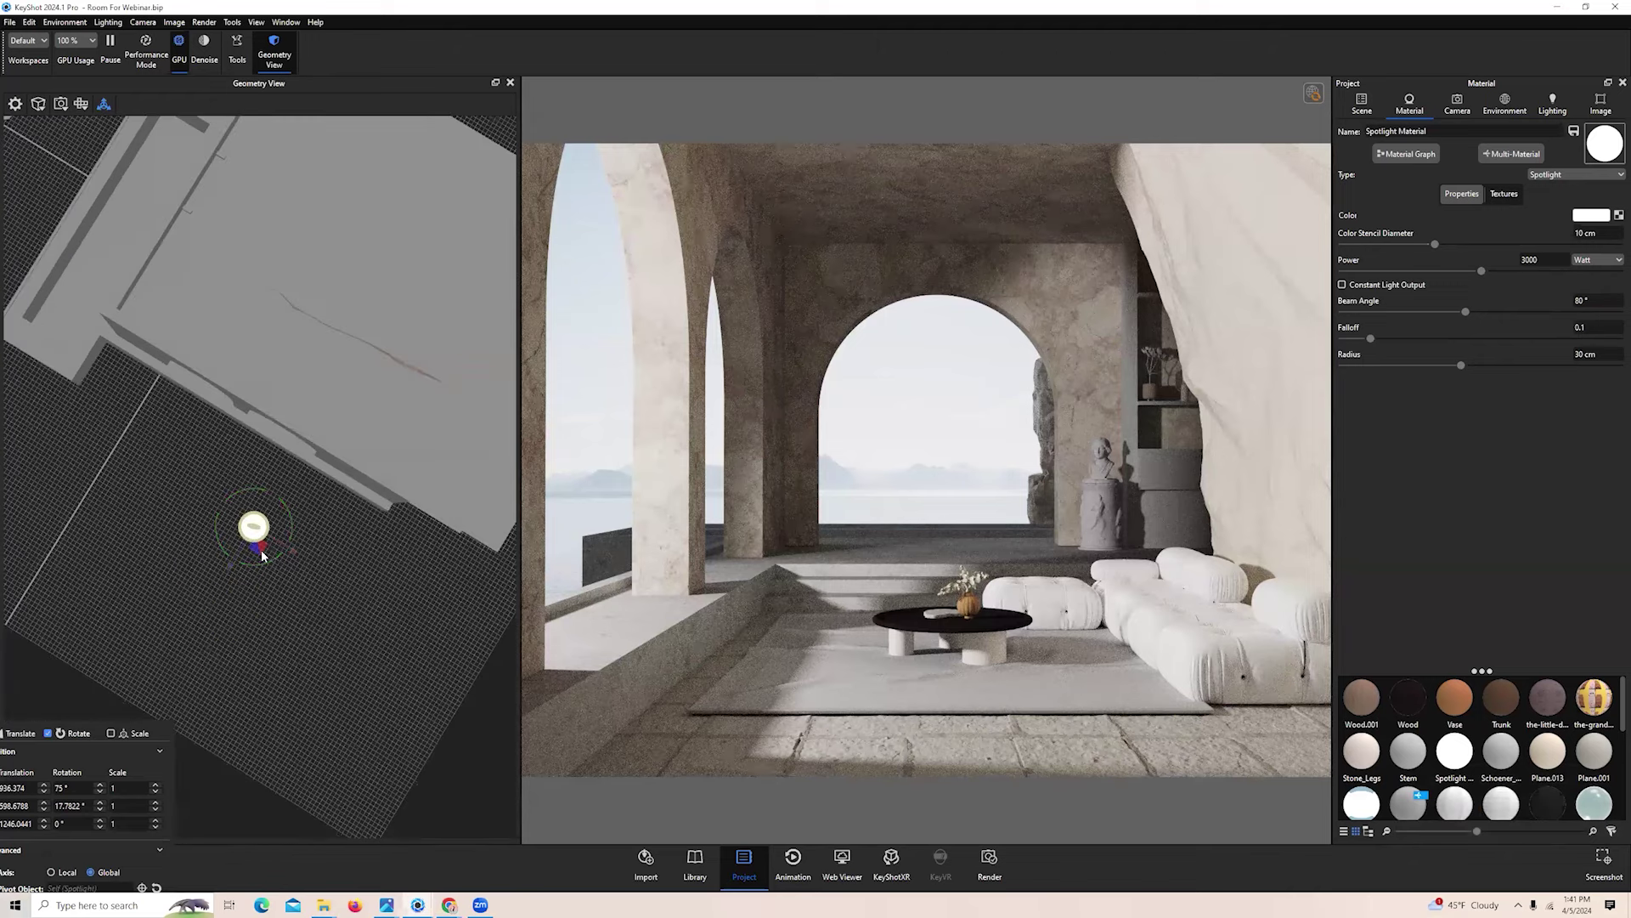
drag(262, 554, 299, 690)
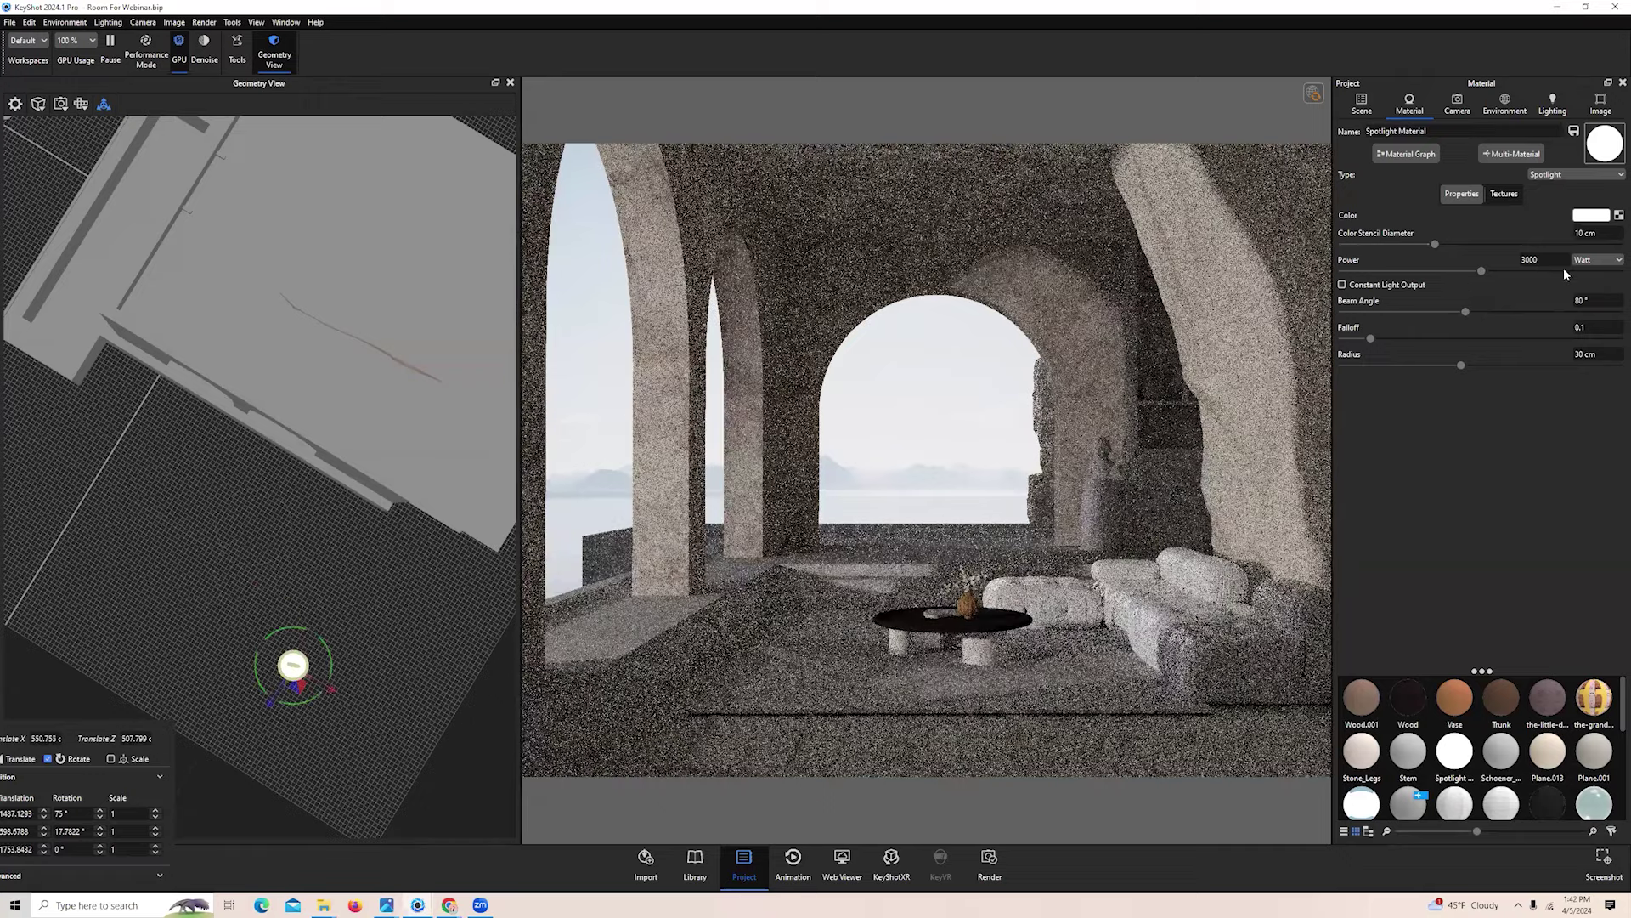
Try a spotlight power of 30000 W and a reduced one of 20000 W
click(1552, 259)
key(Return)
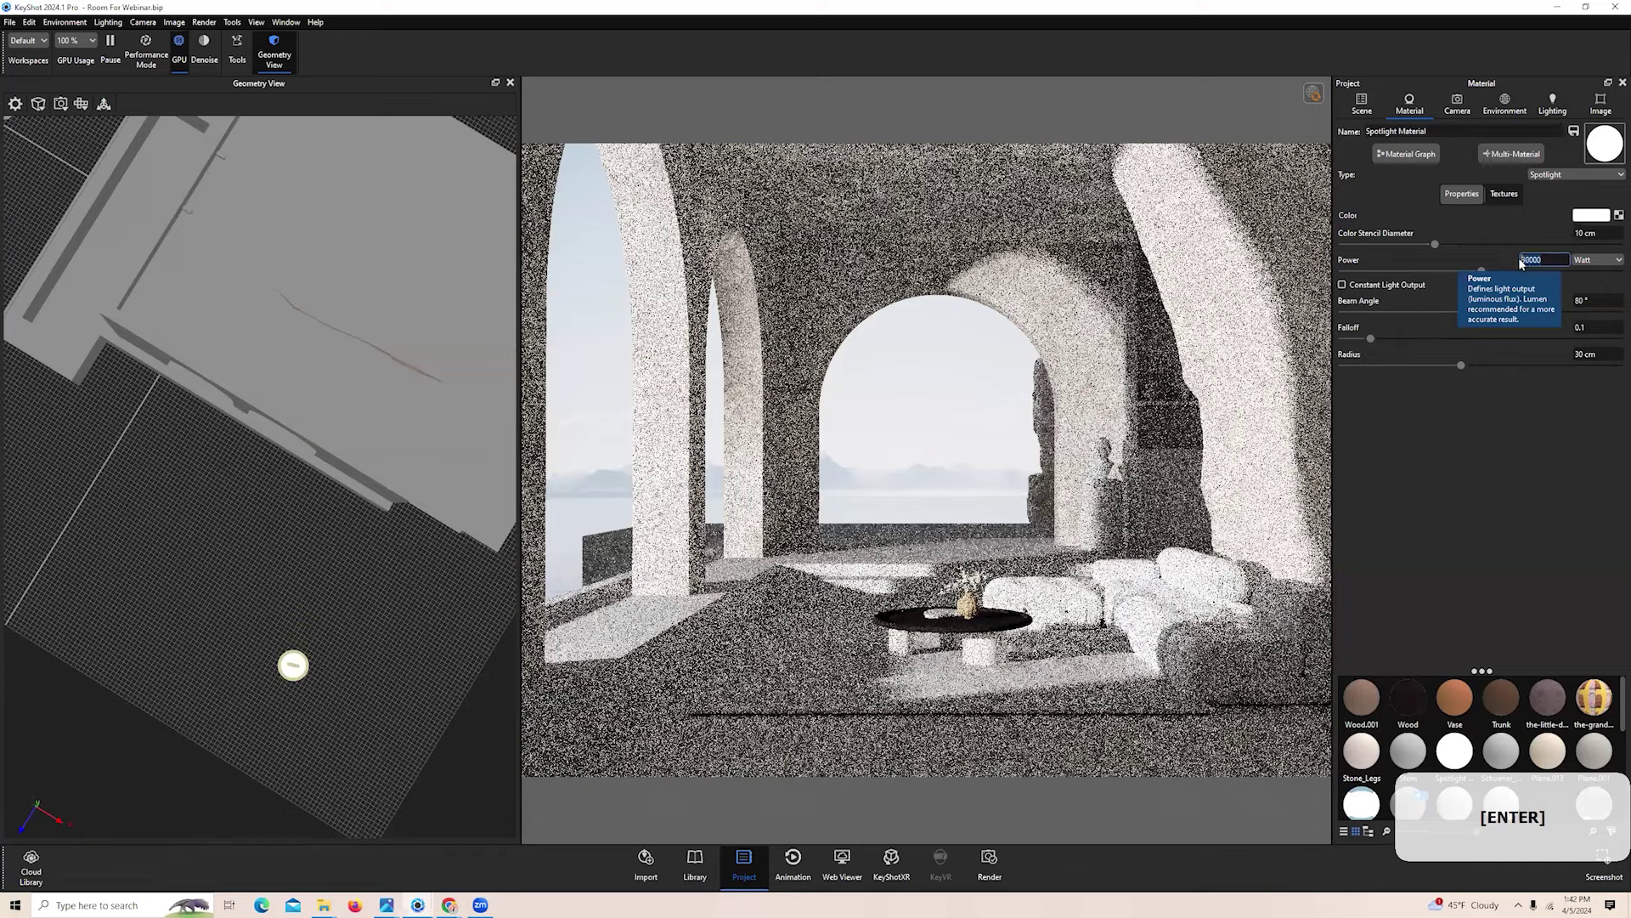
key(Right)
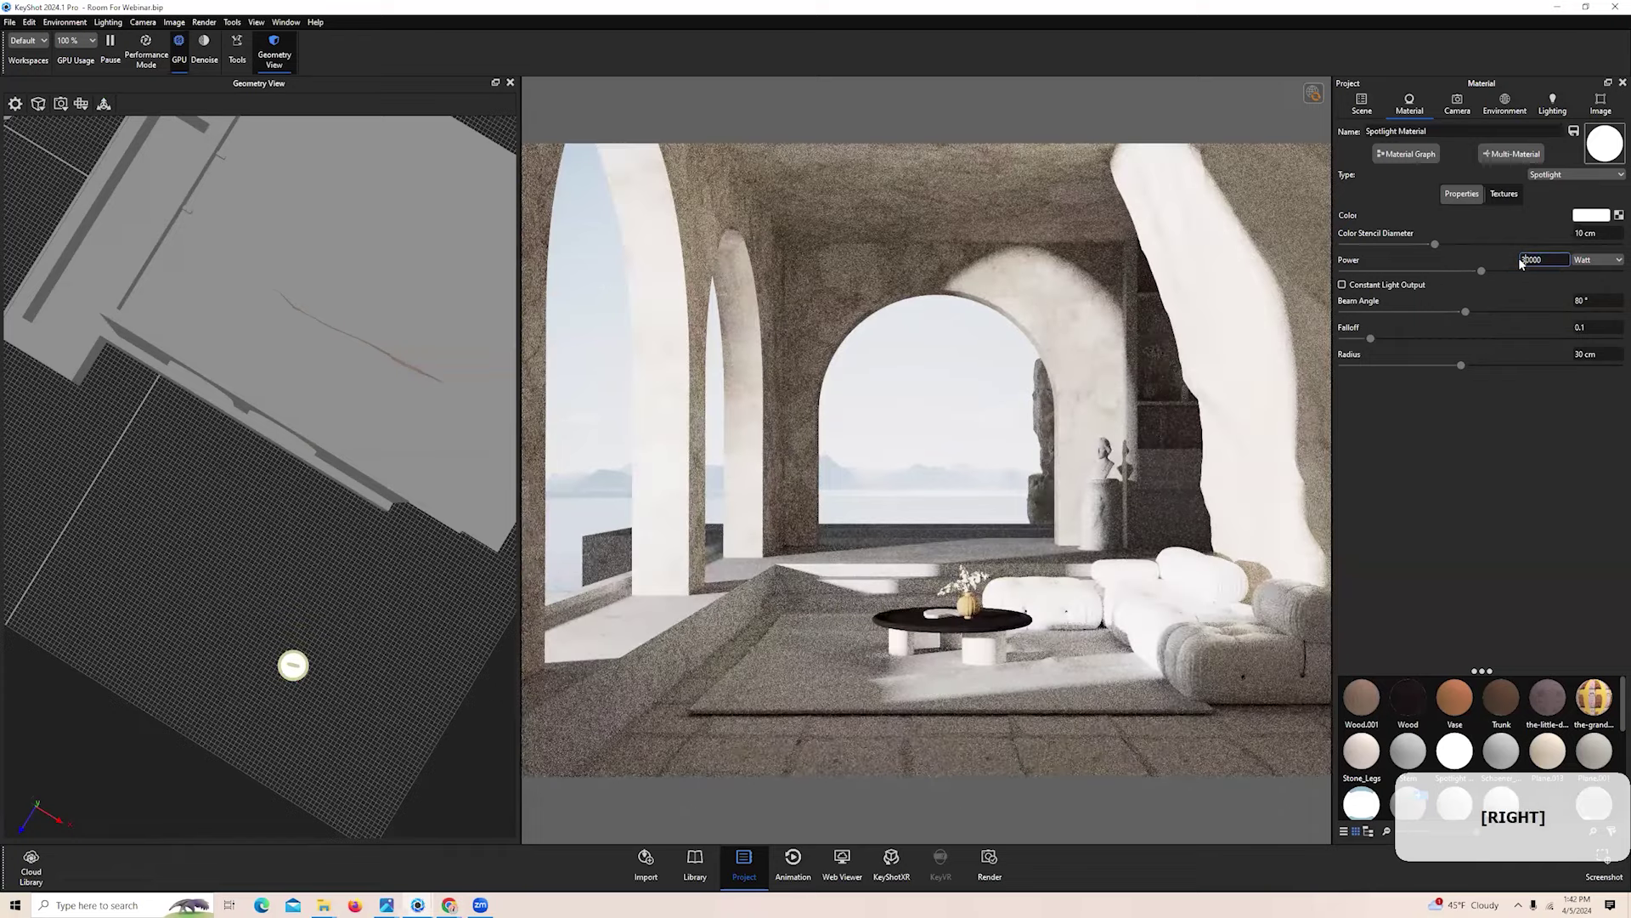
text(2)
key(BackSpace)
key(BackSpace)
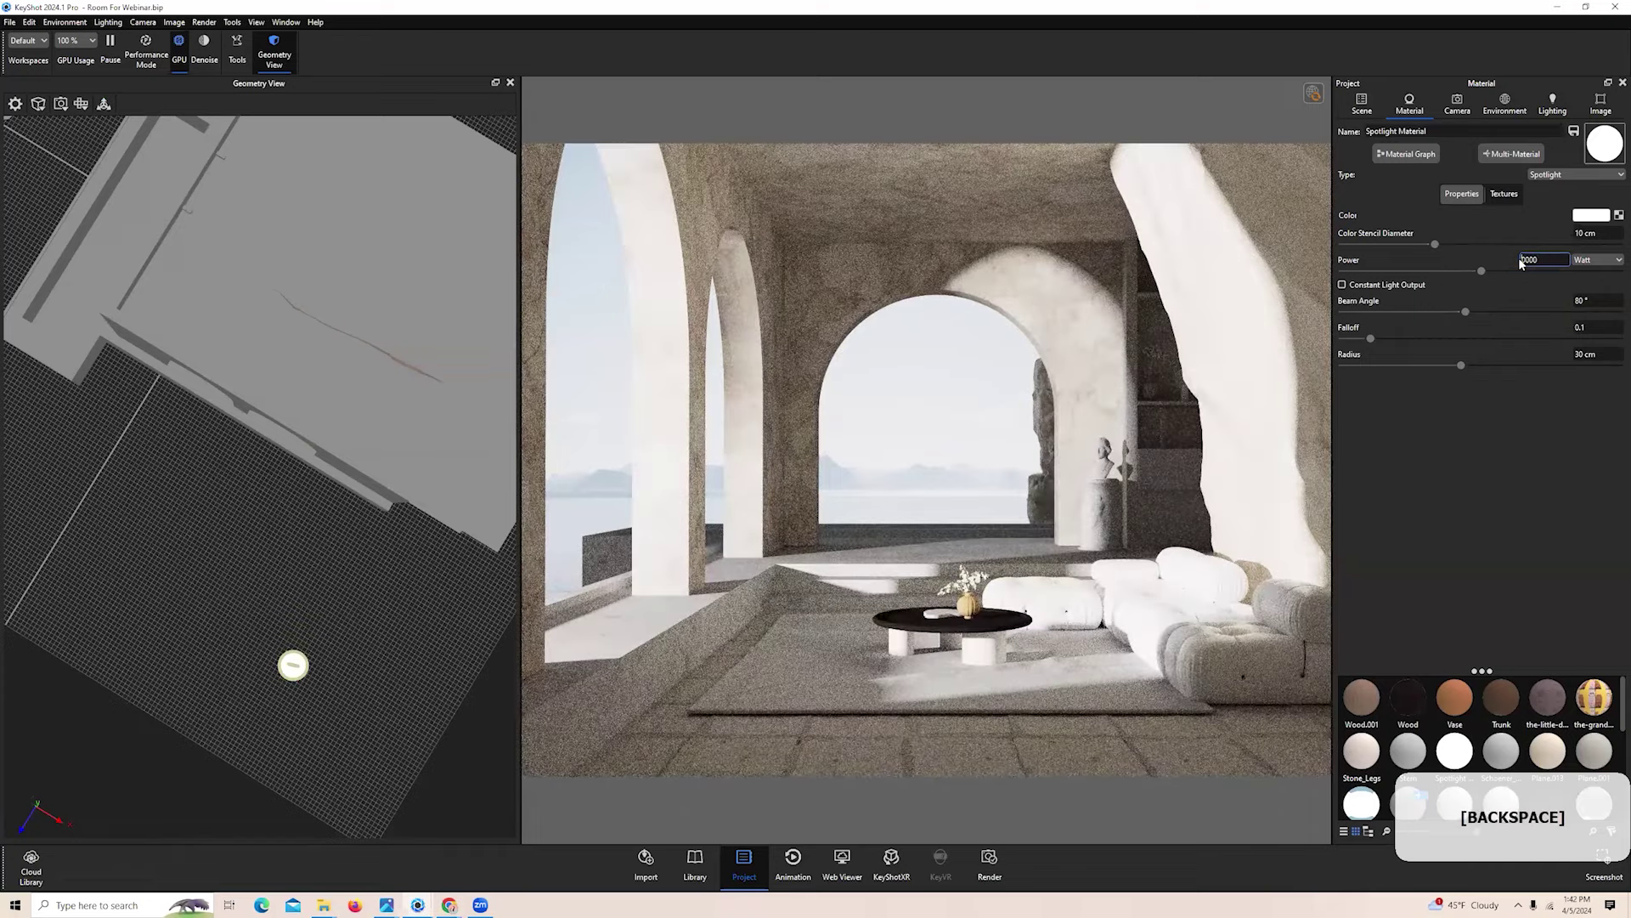
text(2)
key(Return)
Set the spotlight's power to 10000 W
key(BackSpace)
text(1)
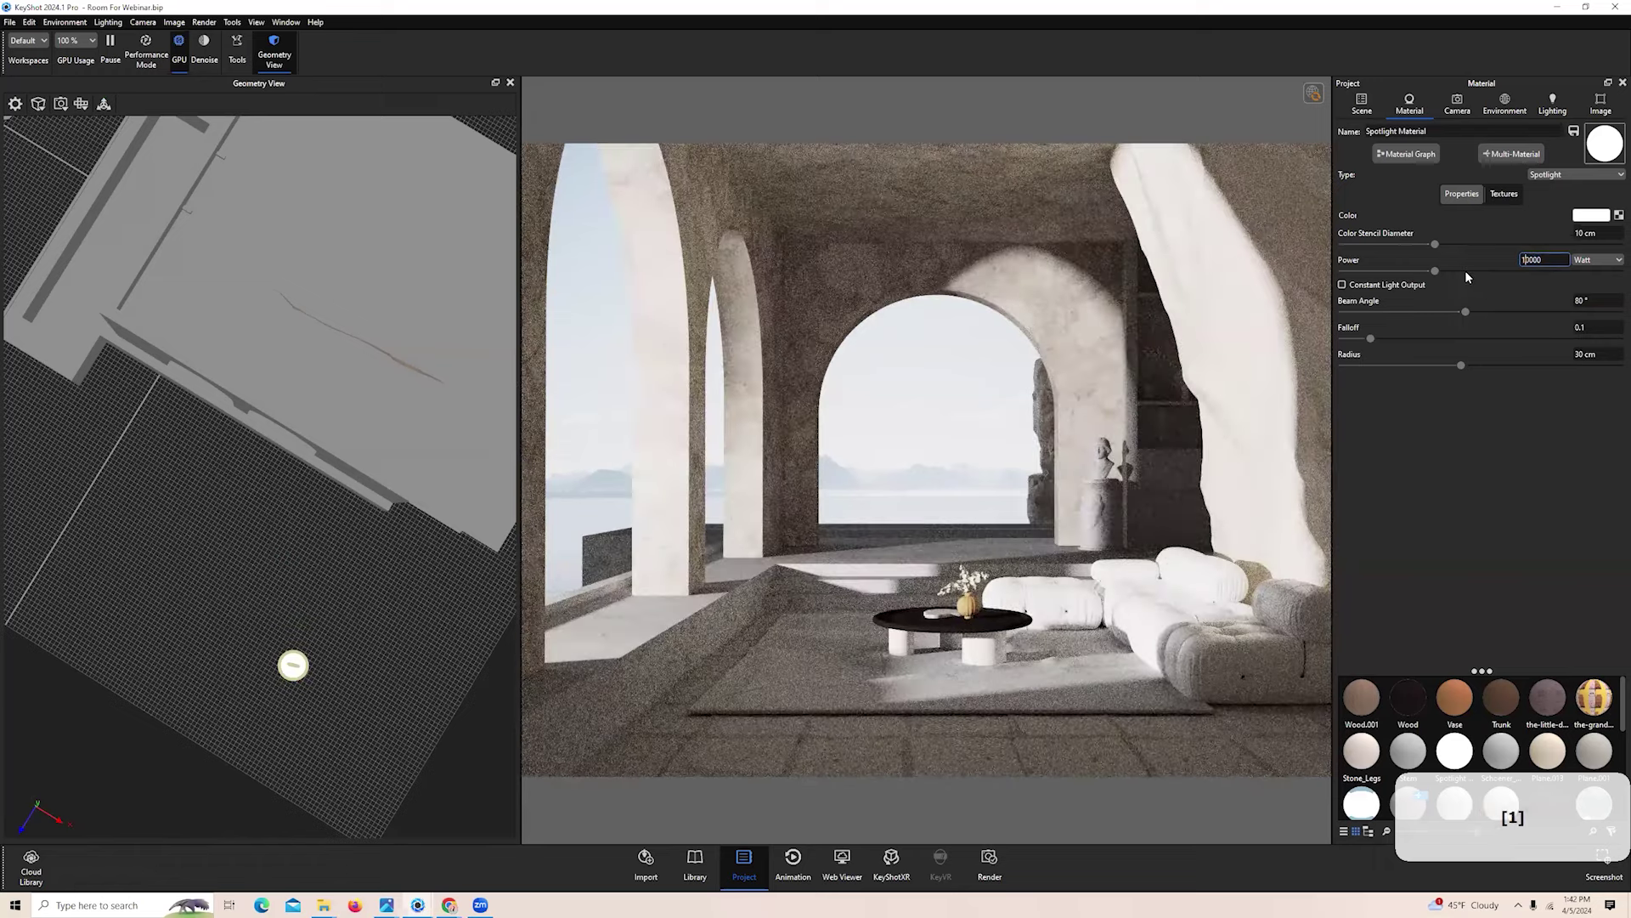
key(Return)
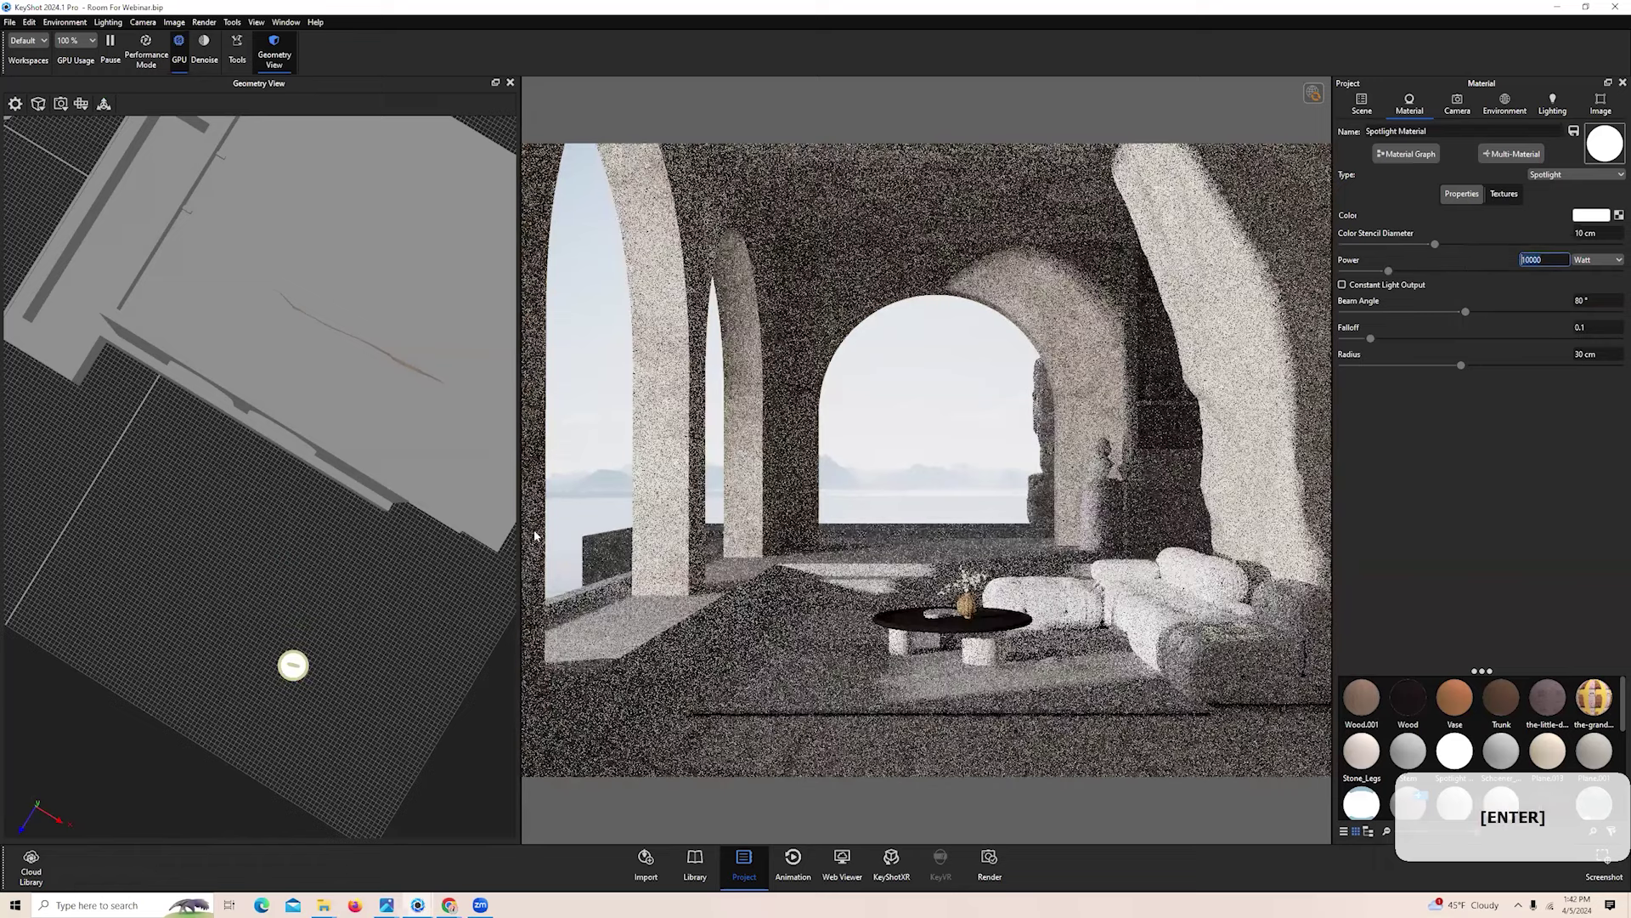
Move the spotlight outside the arches to about X 1325 and rotate it to about 57° around Y
drag(311, 290, 353, 158)
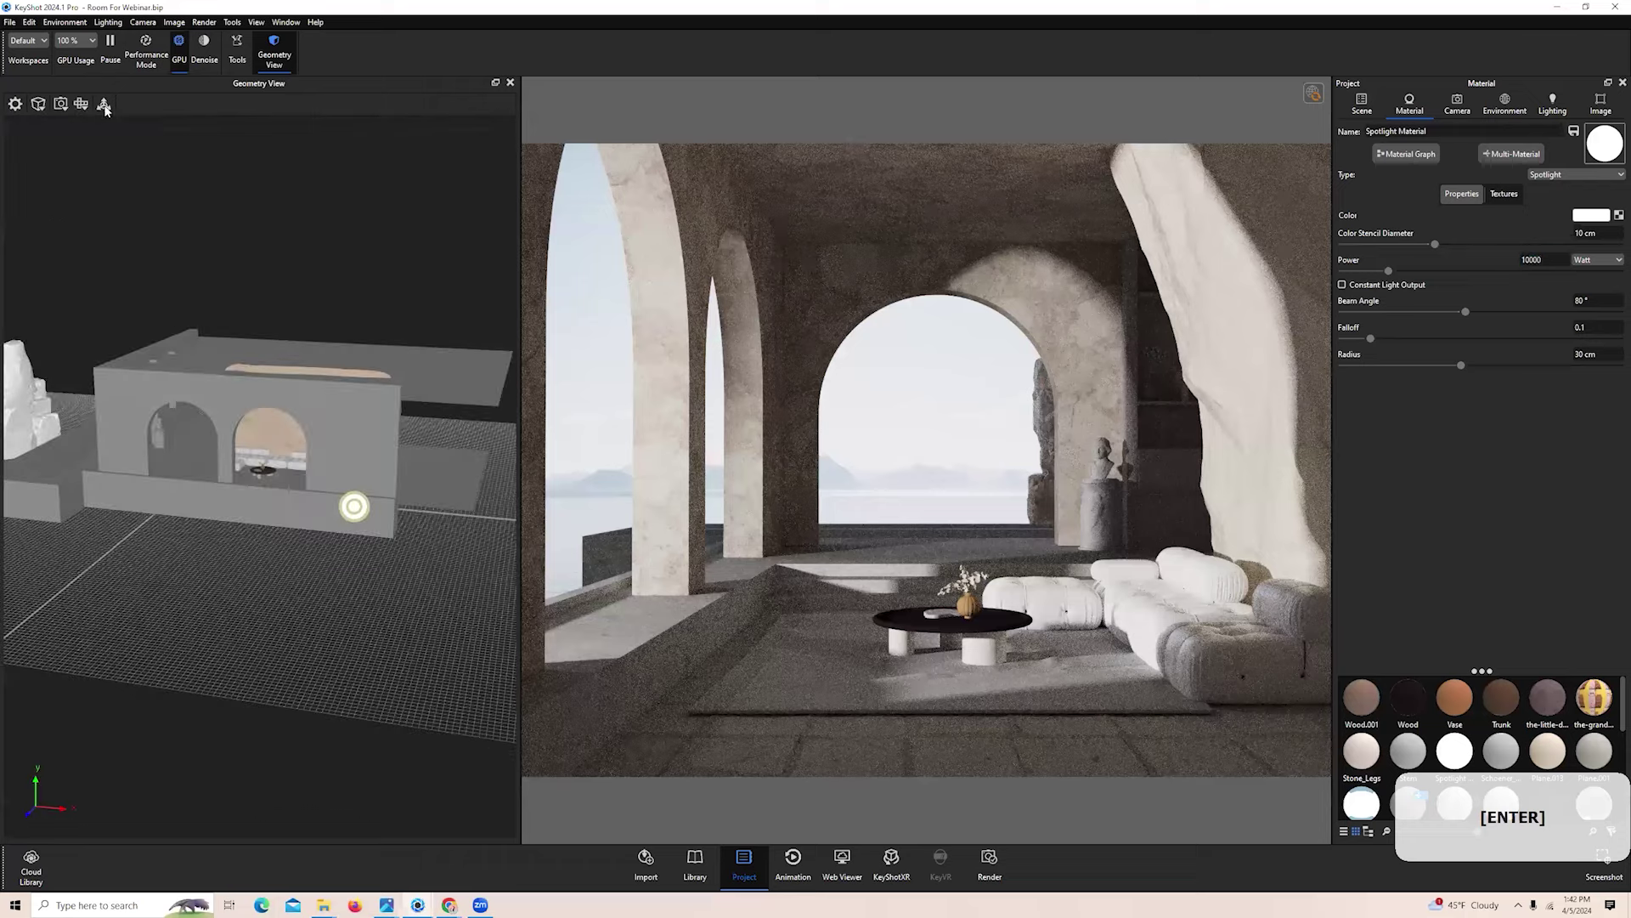
click(103, 103)
drag(355, 241, 327, 258)
drag(340, 509, 328, 552)
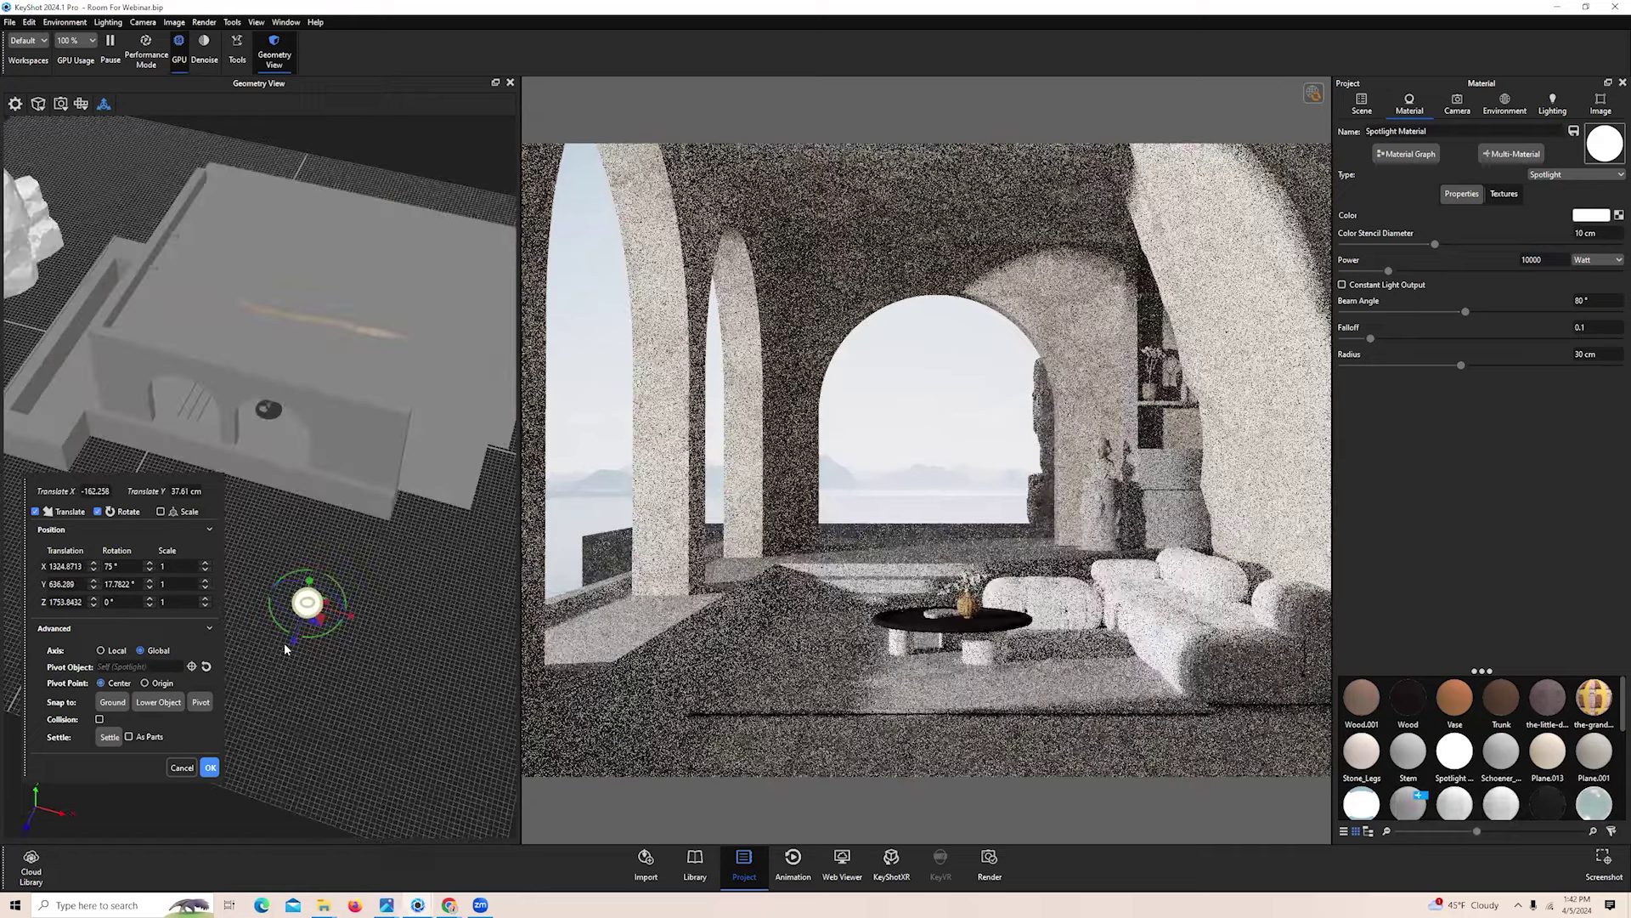
drag(286, 649, 320, 645)
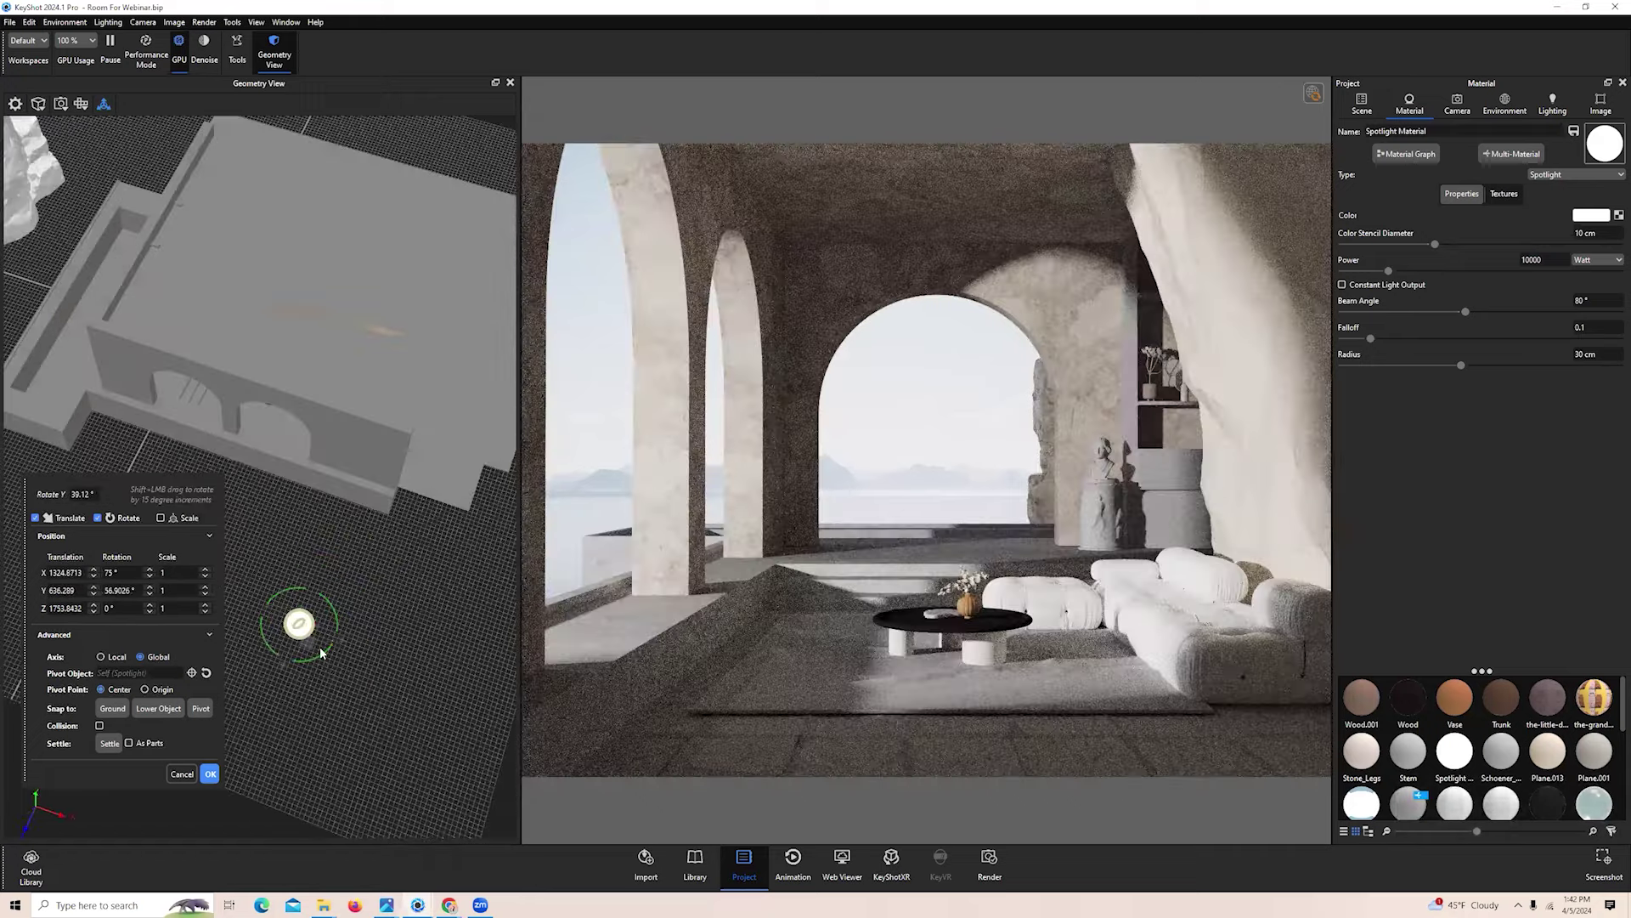
click(210, 774)
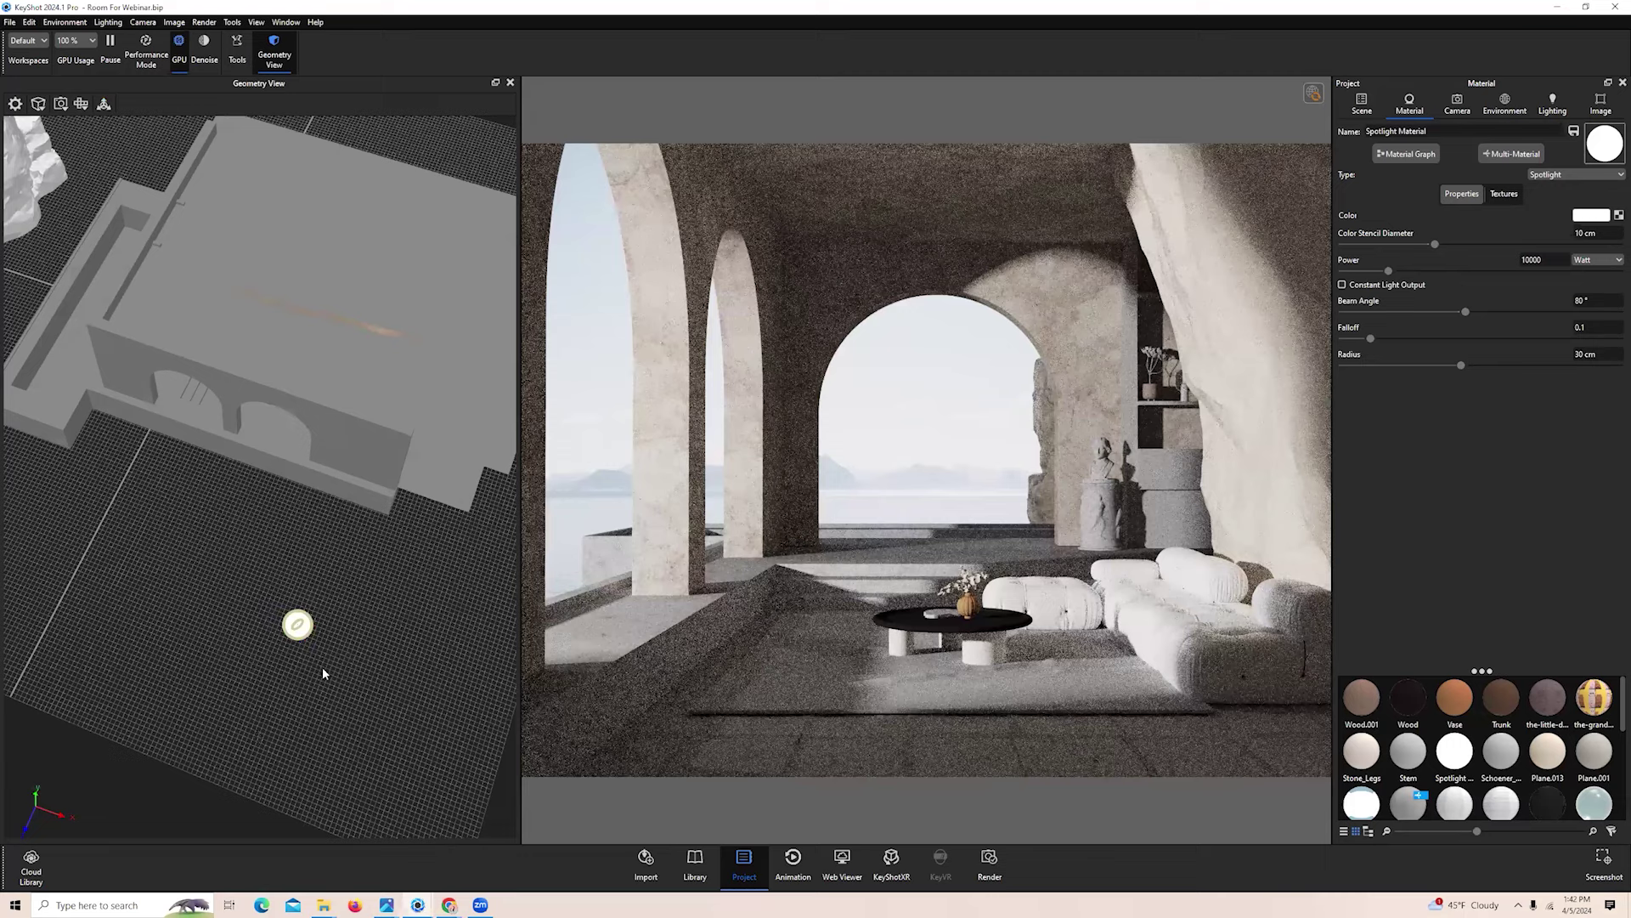
Try an image white balance of -1 and settle on about -0.28
click(1600, 109)
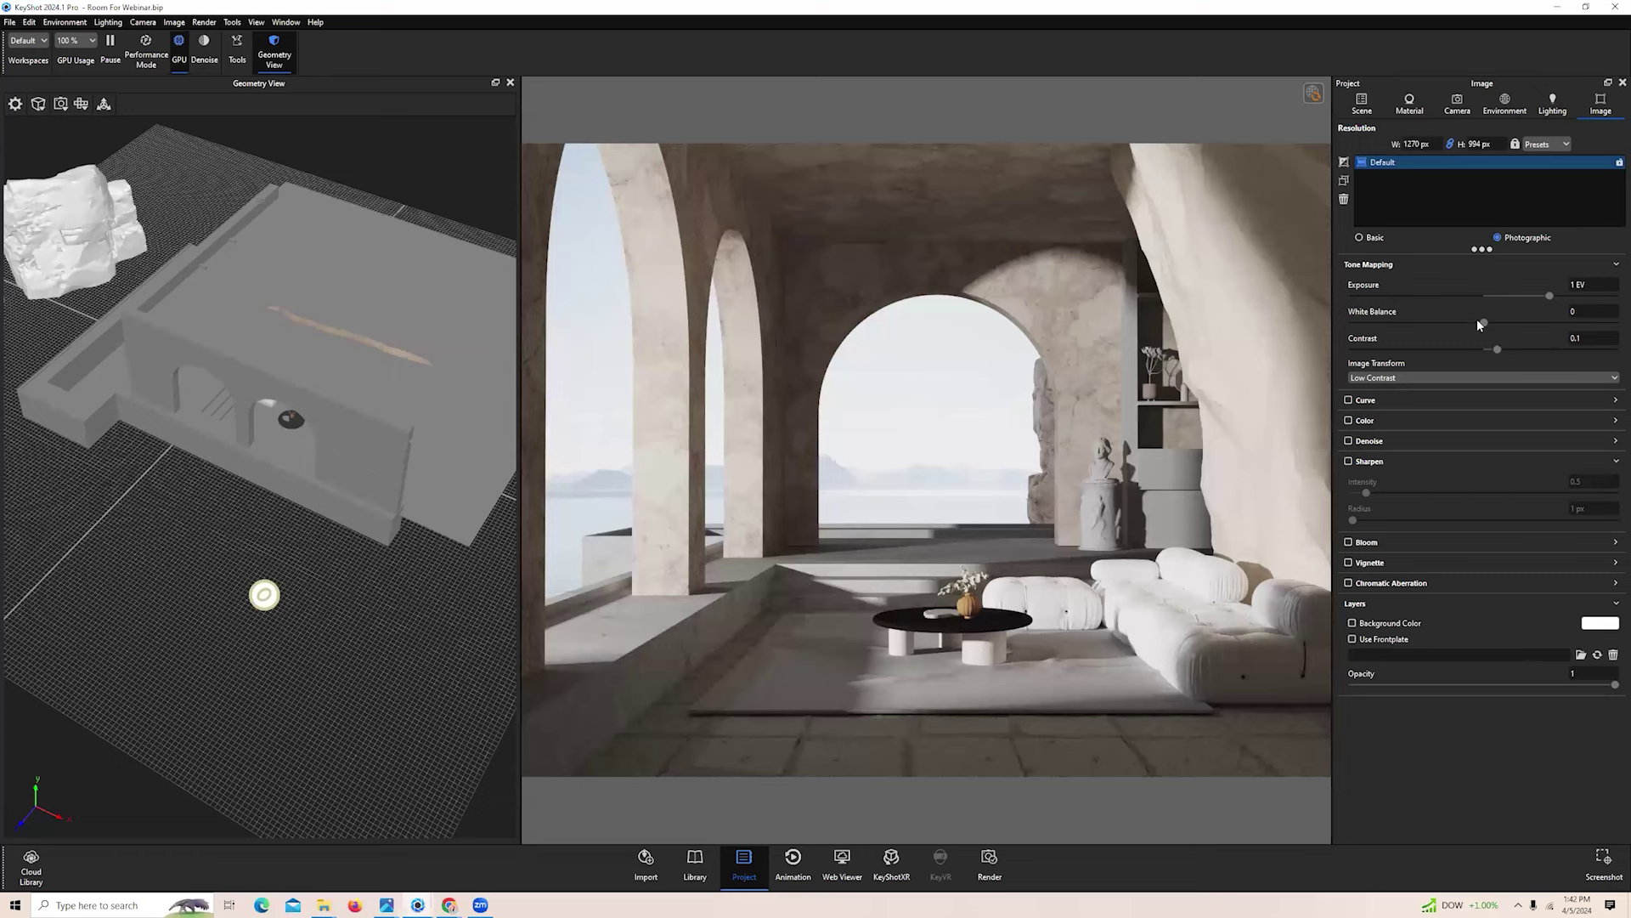
drag(1484, 326, 1322, 357)
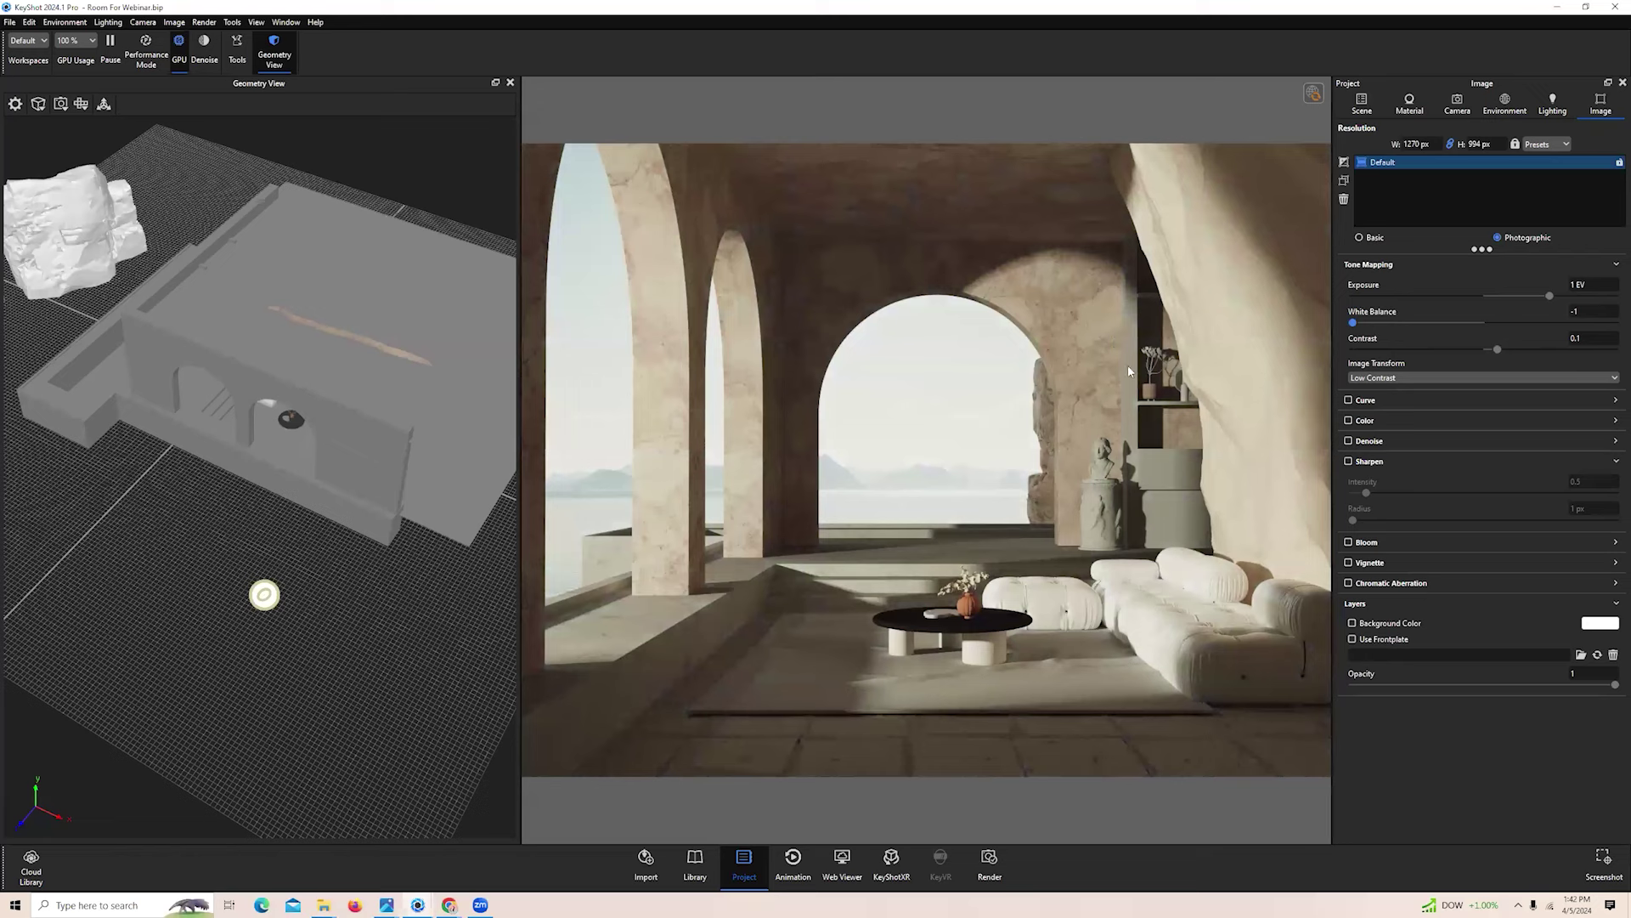
drag(1366, 323, 1451, 353)
click(1604, 313)
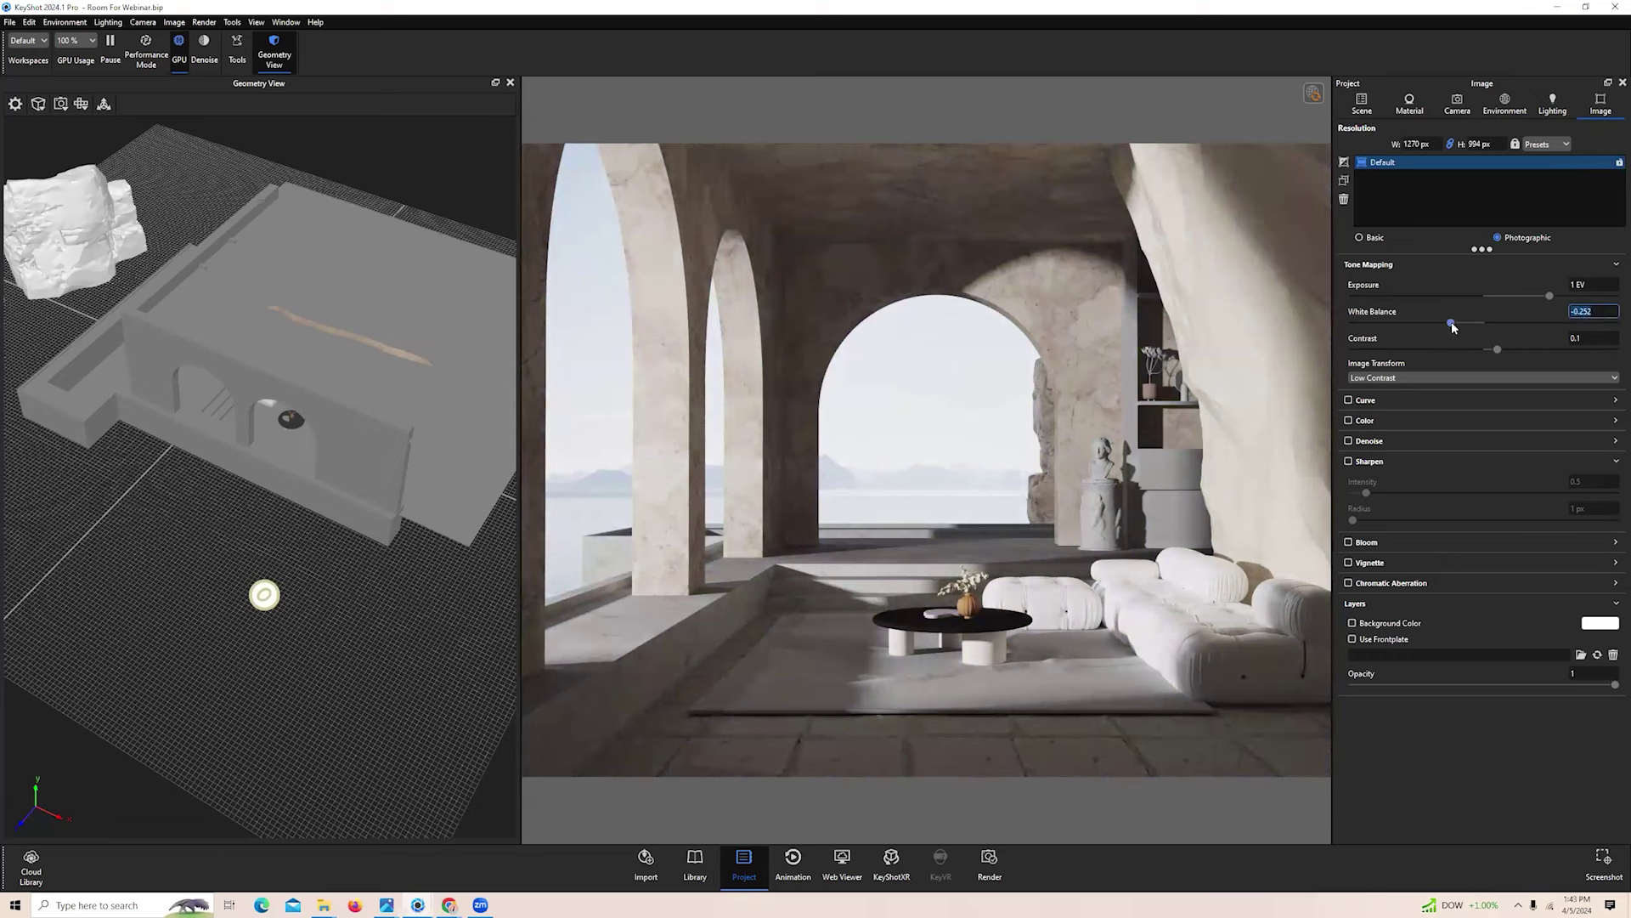
drag(1450, 324, 1447, 326)
Enable the image's color adjustments, set the vibrance to about 0.17 and dismiss the save reminder
click(1368, 421)
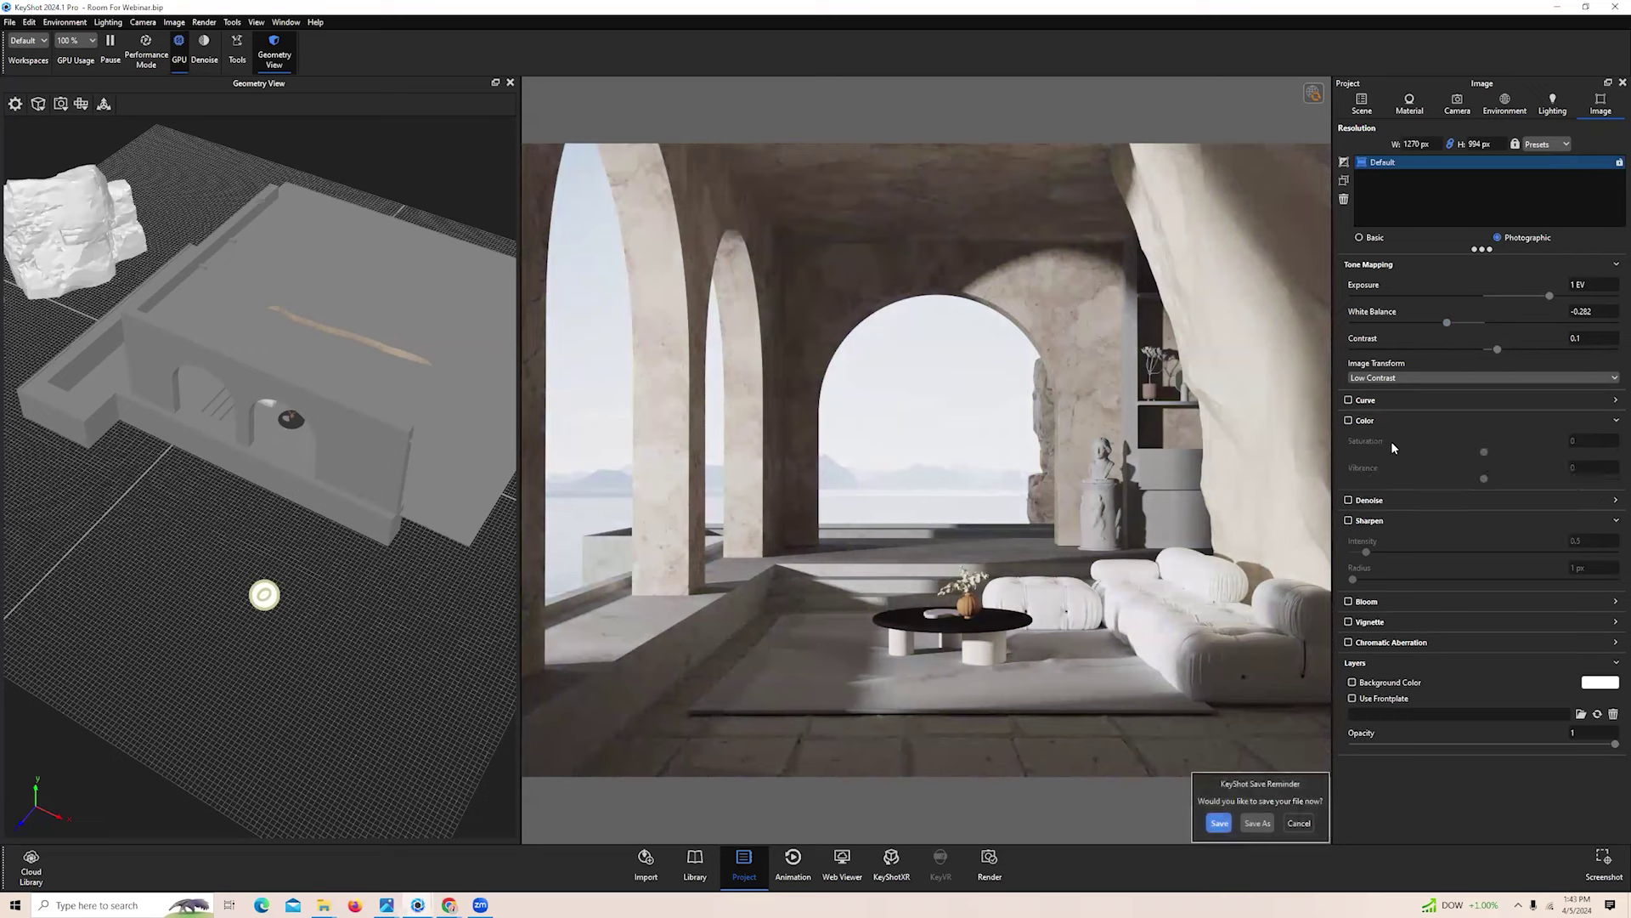
click(1349, 420)
mouse_move(1479, 478)
mouse_down()
mouse_move(1526, 481)
mouse_move(1505, 484)
mouse_up()
click(1298, 822)
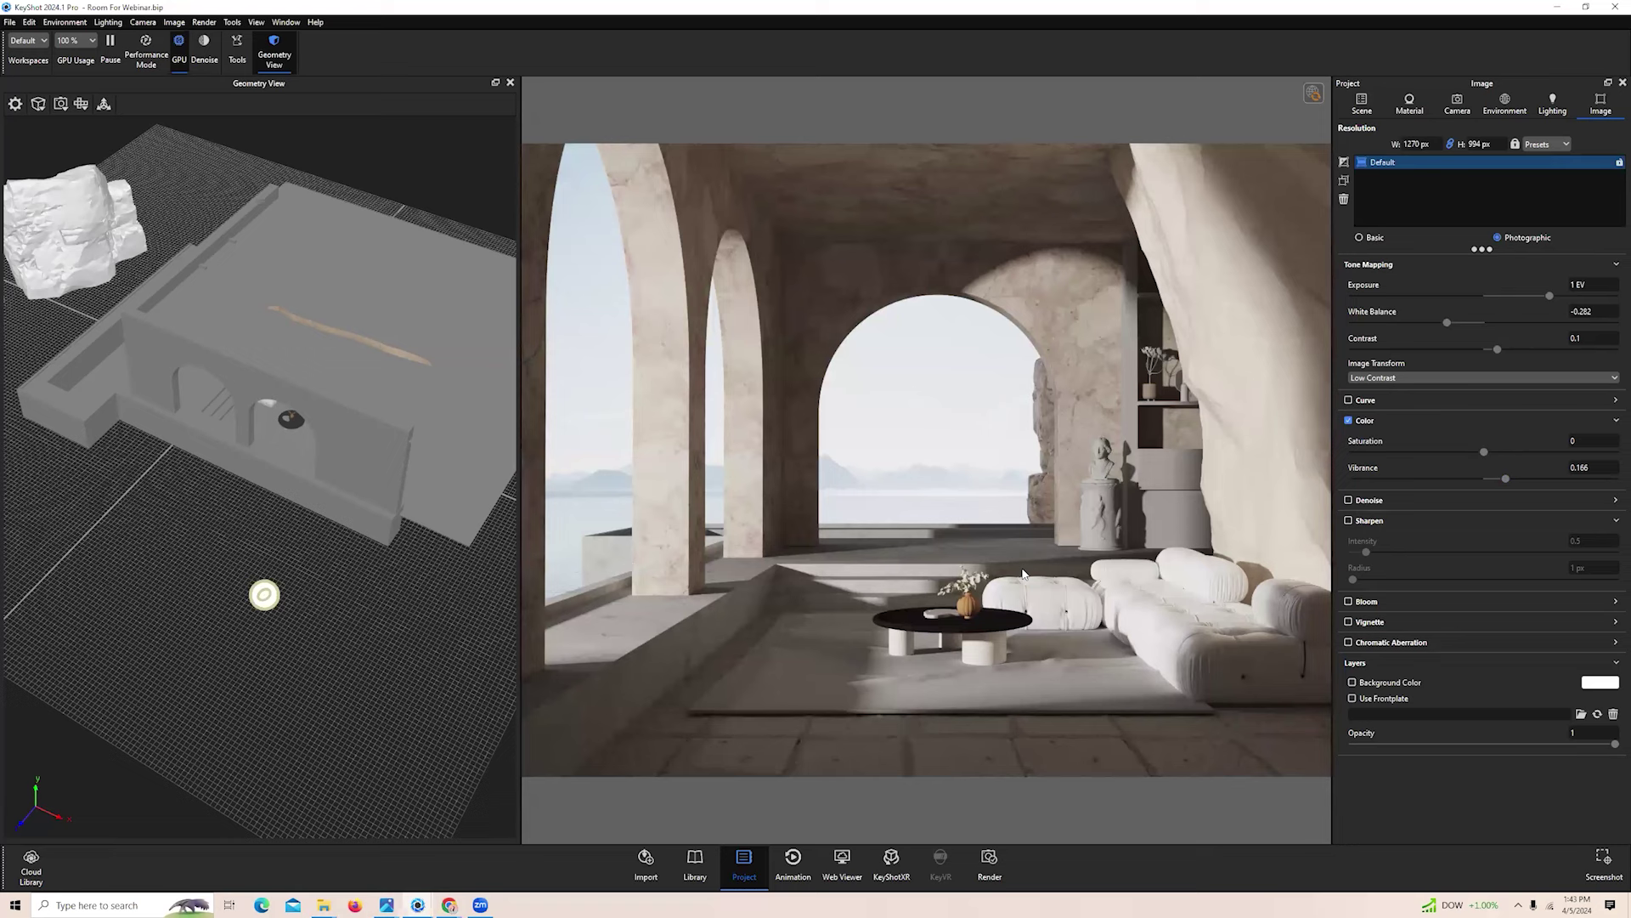
Show the environment's settings and open its brightness value for editing
click(1457, 102)
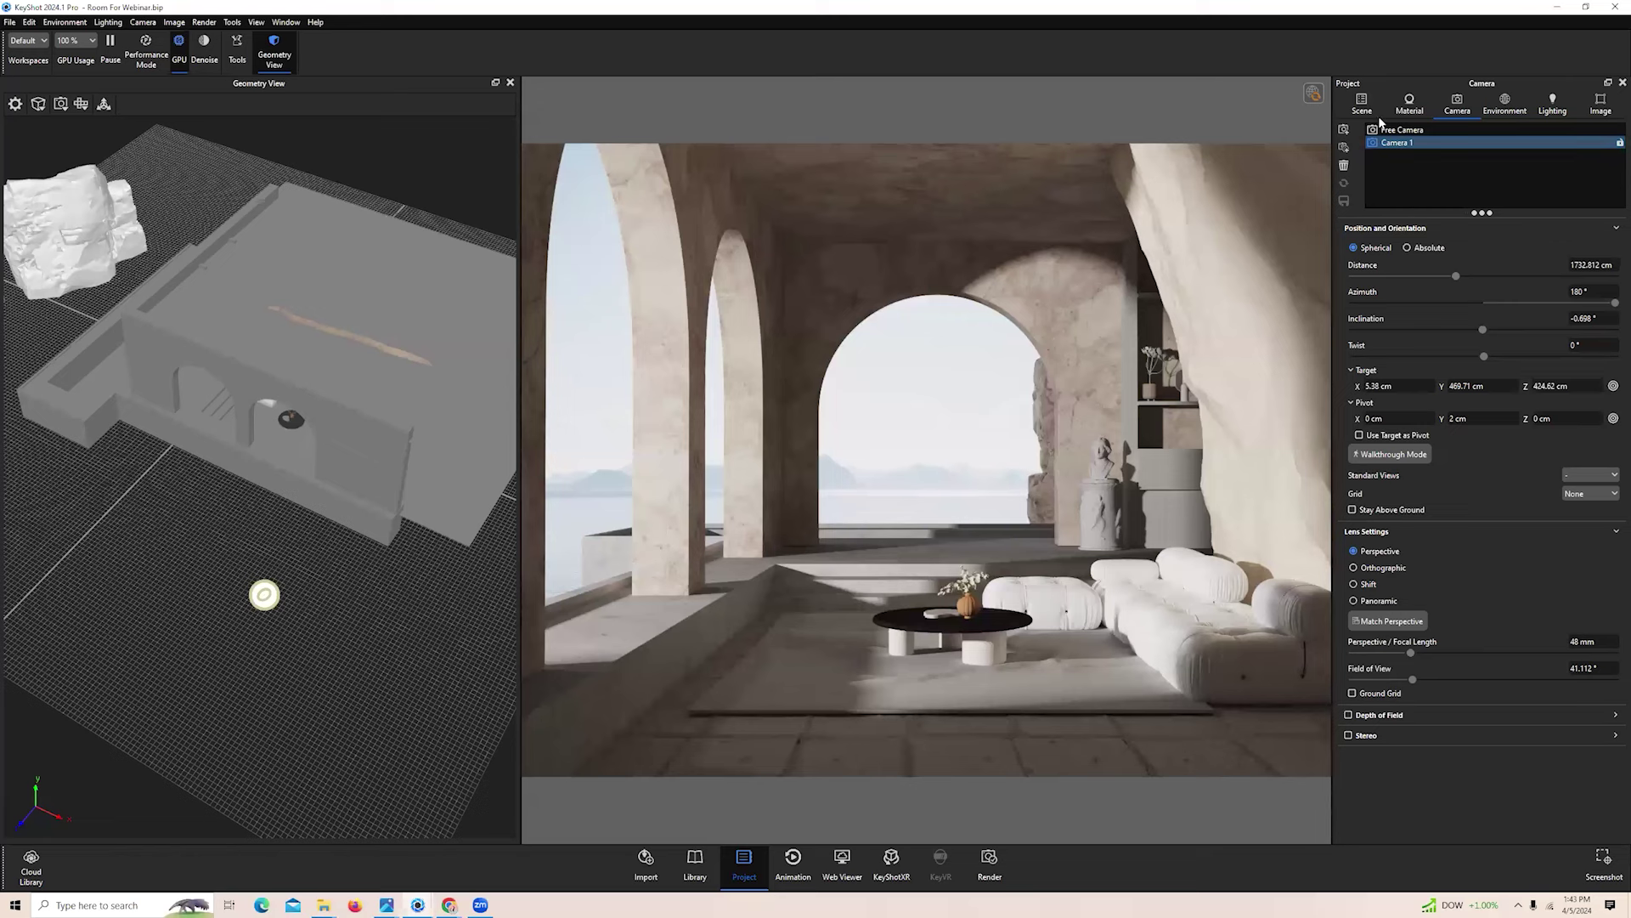
click(1402, 130)
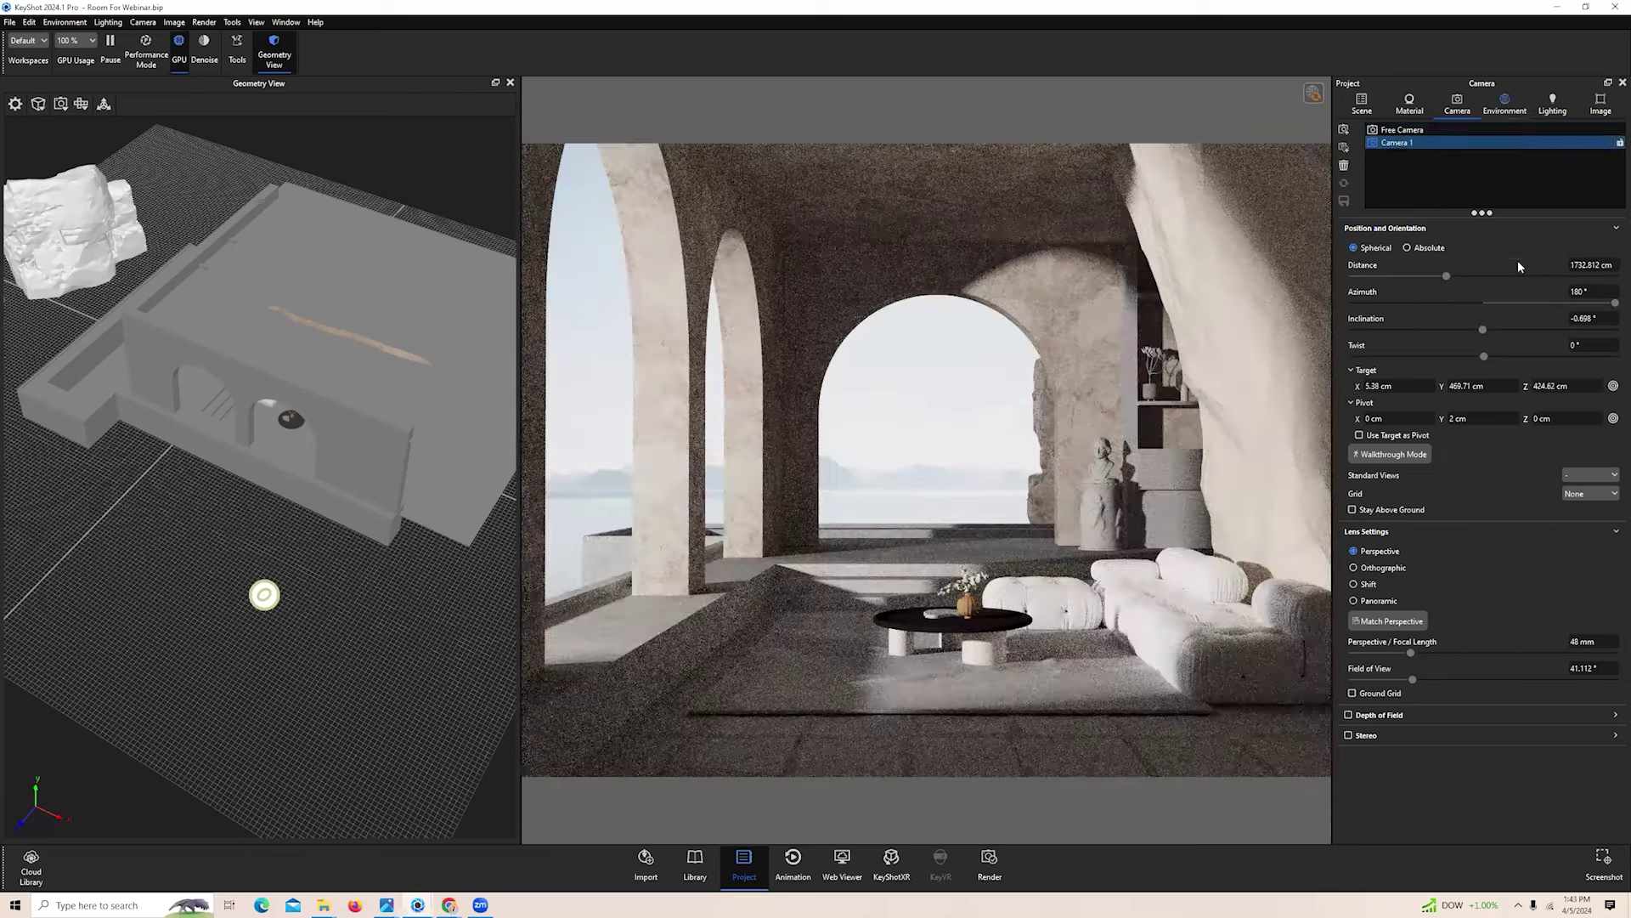
click(1485, 297)
click(1460, 298)
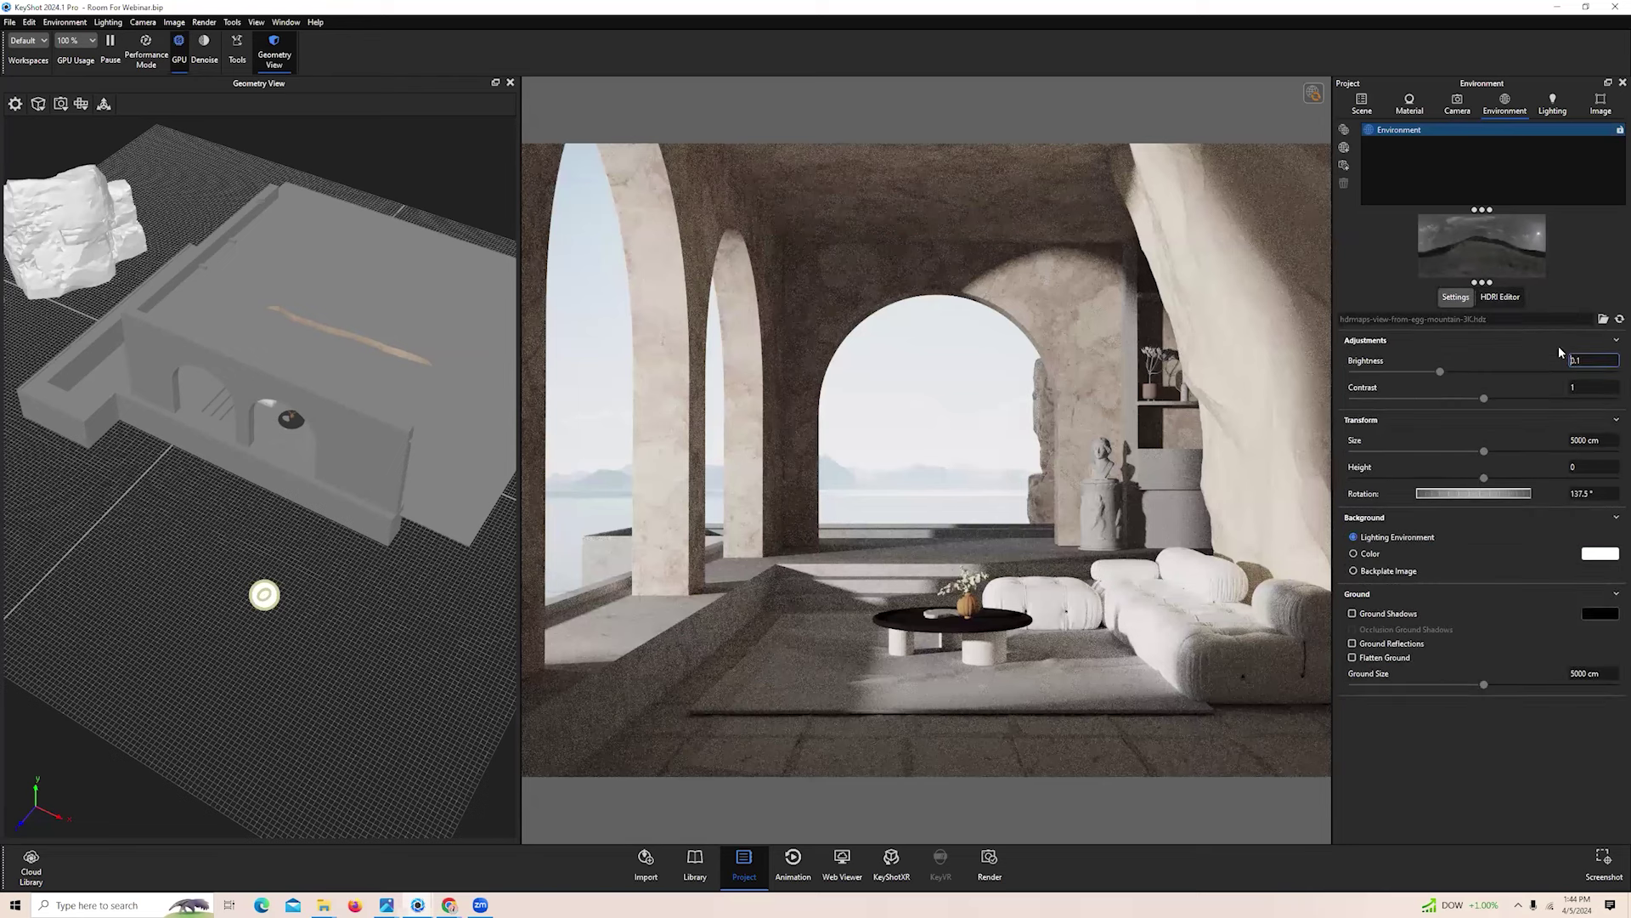
double_click(1597, 360)
Switch the layout back to the Default workspace and browse the library's environments
click(28, 40)
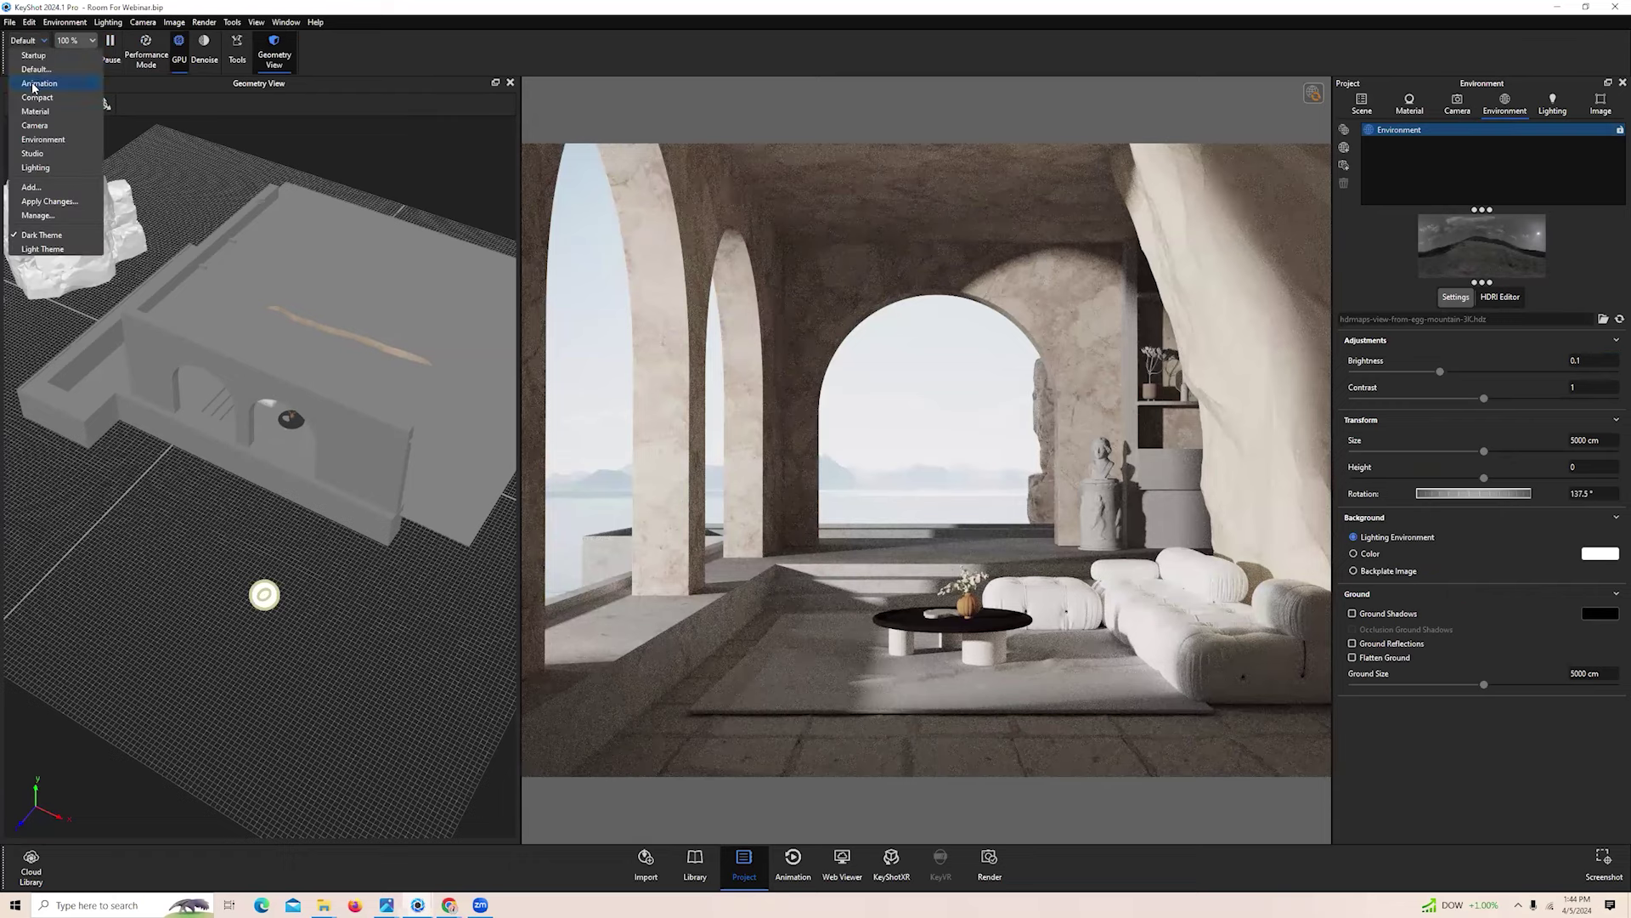
click(42, 75)
click(850, 462)
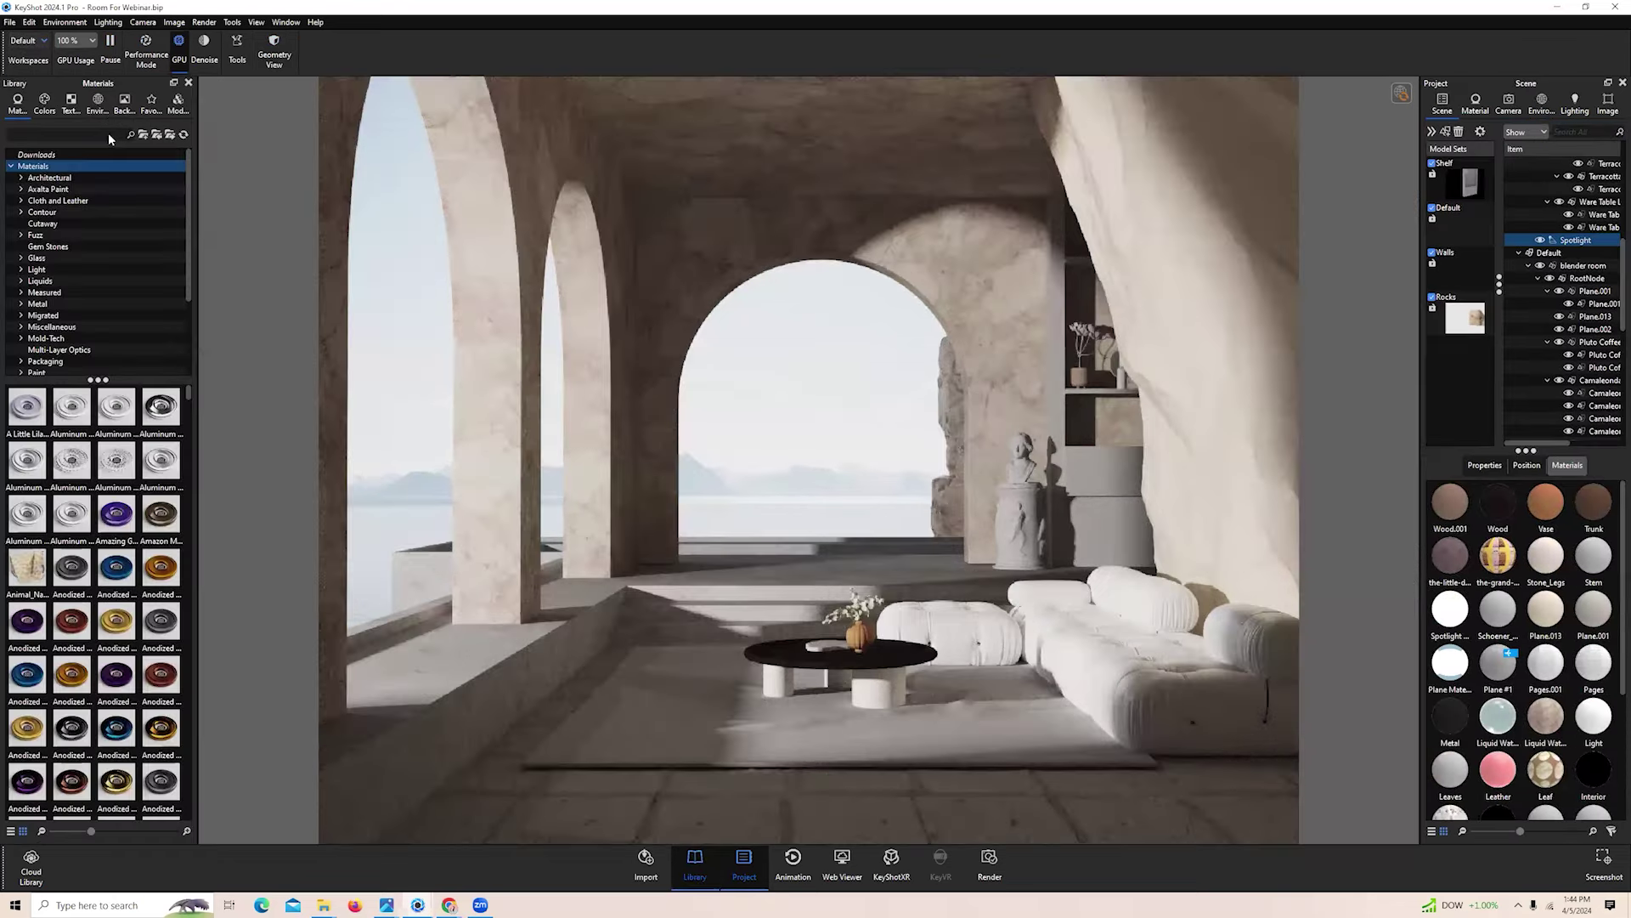
click(98, 104)
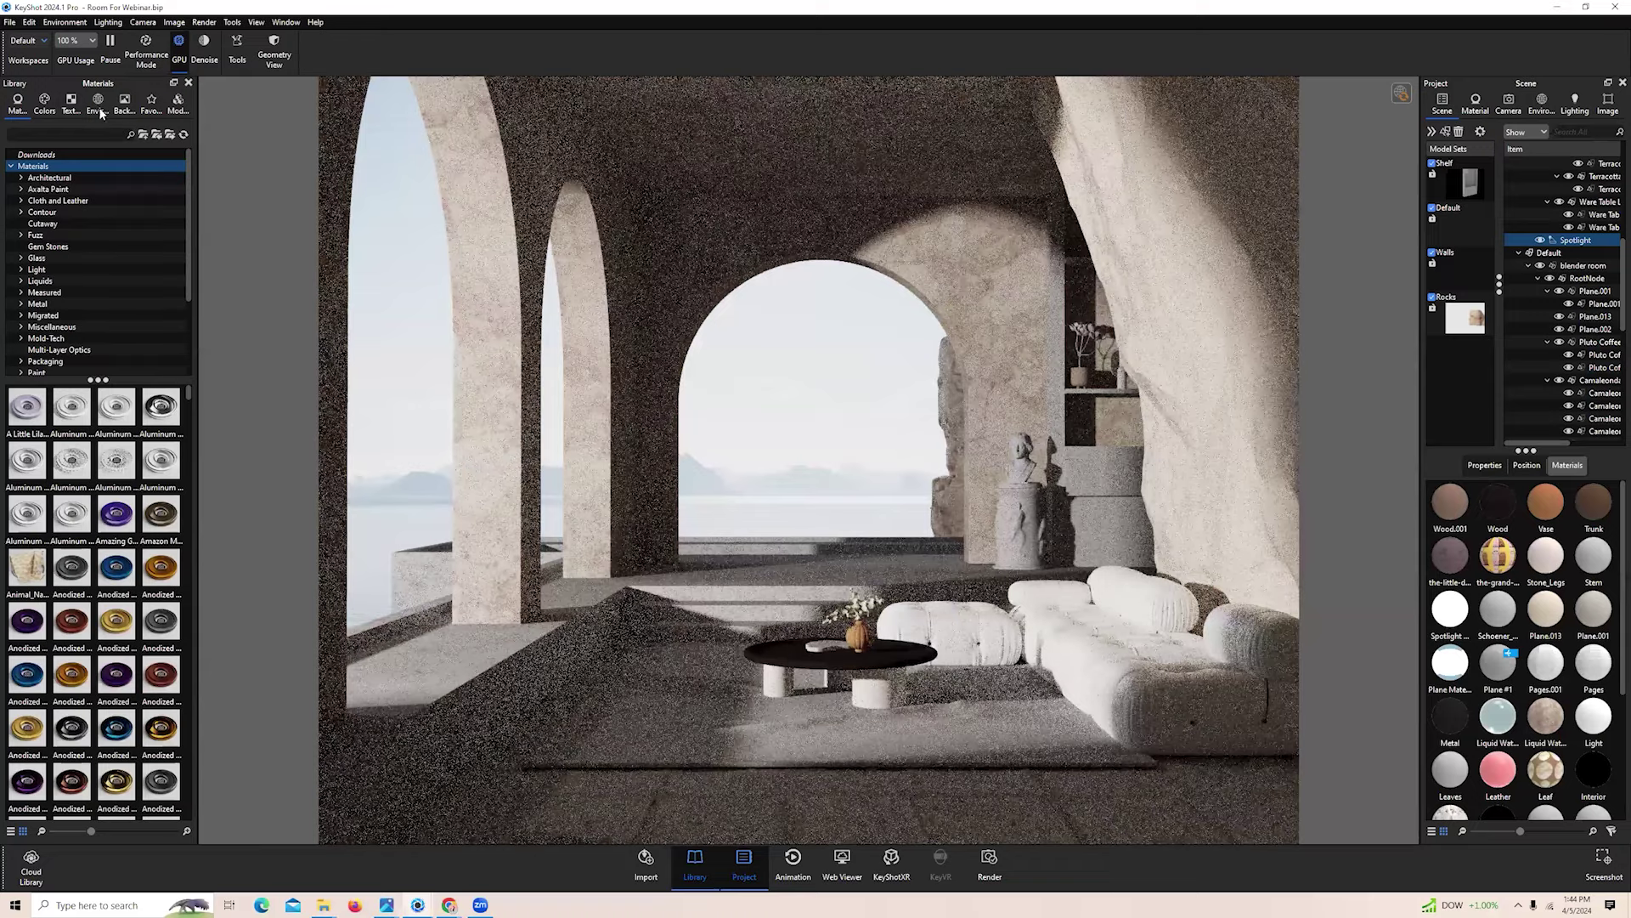
scroll(117, 716, down, 5)
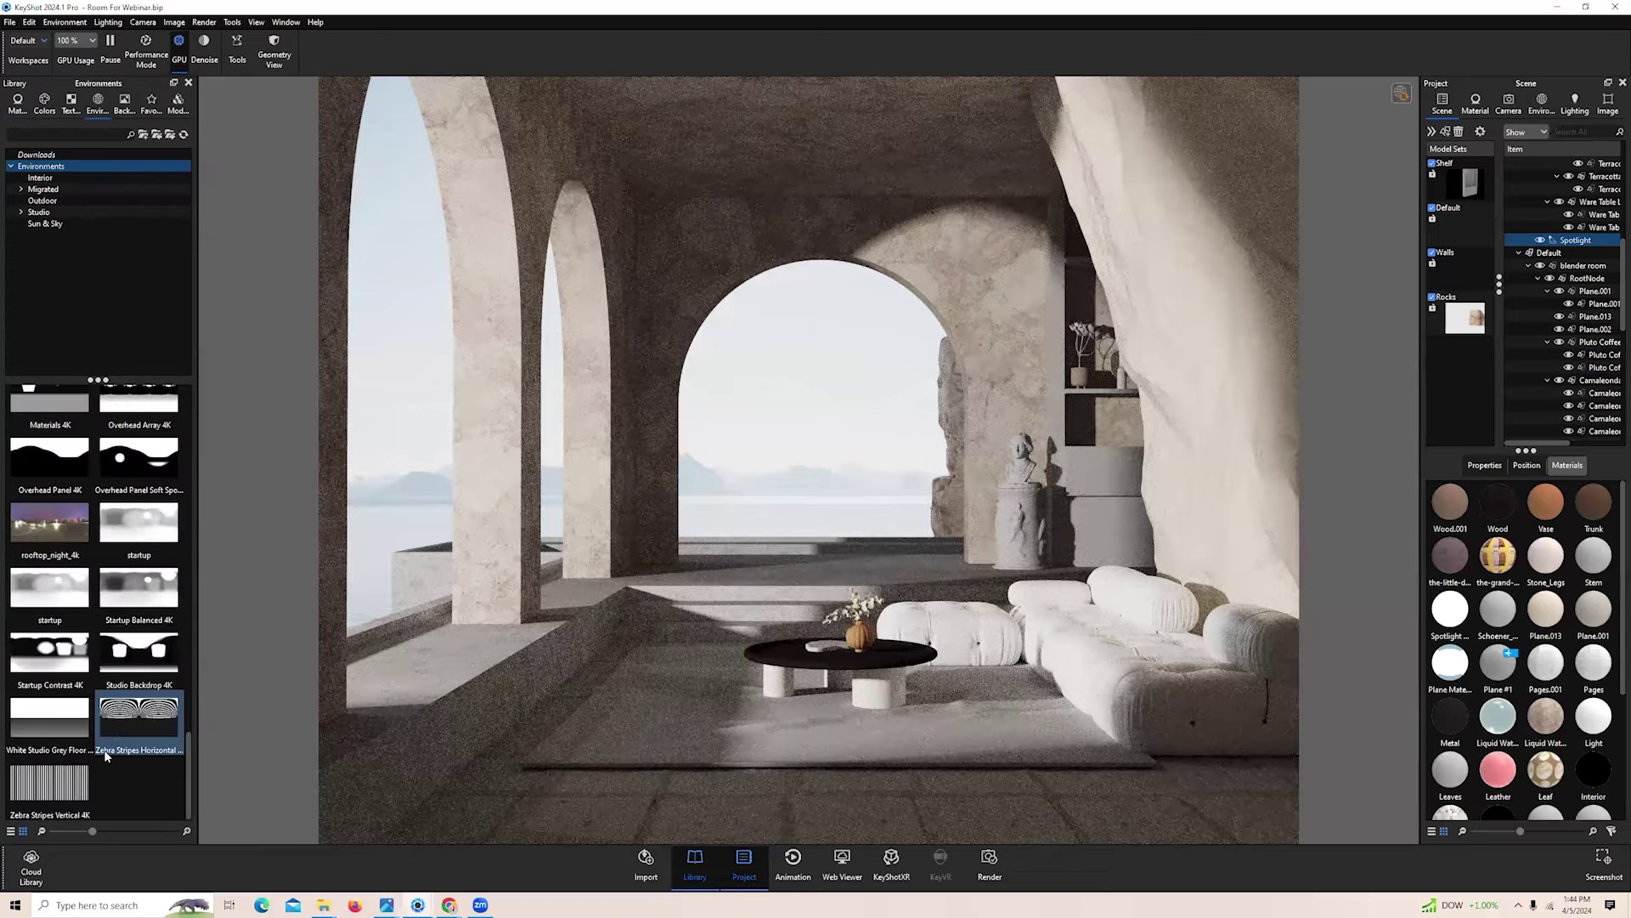
scroll(105, 756, up, 15)
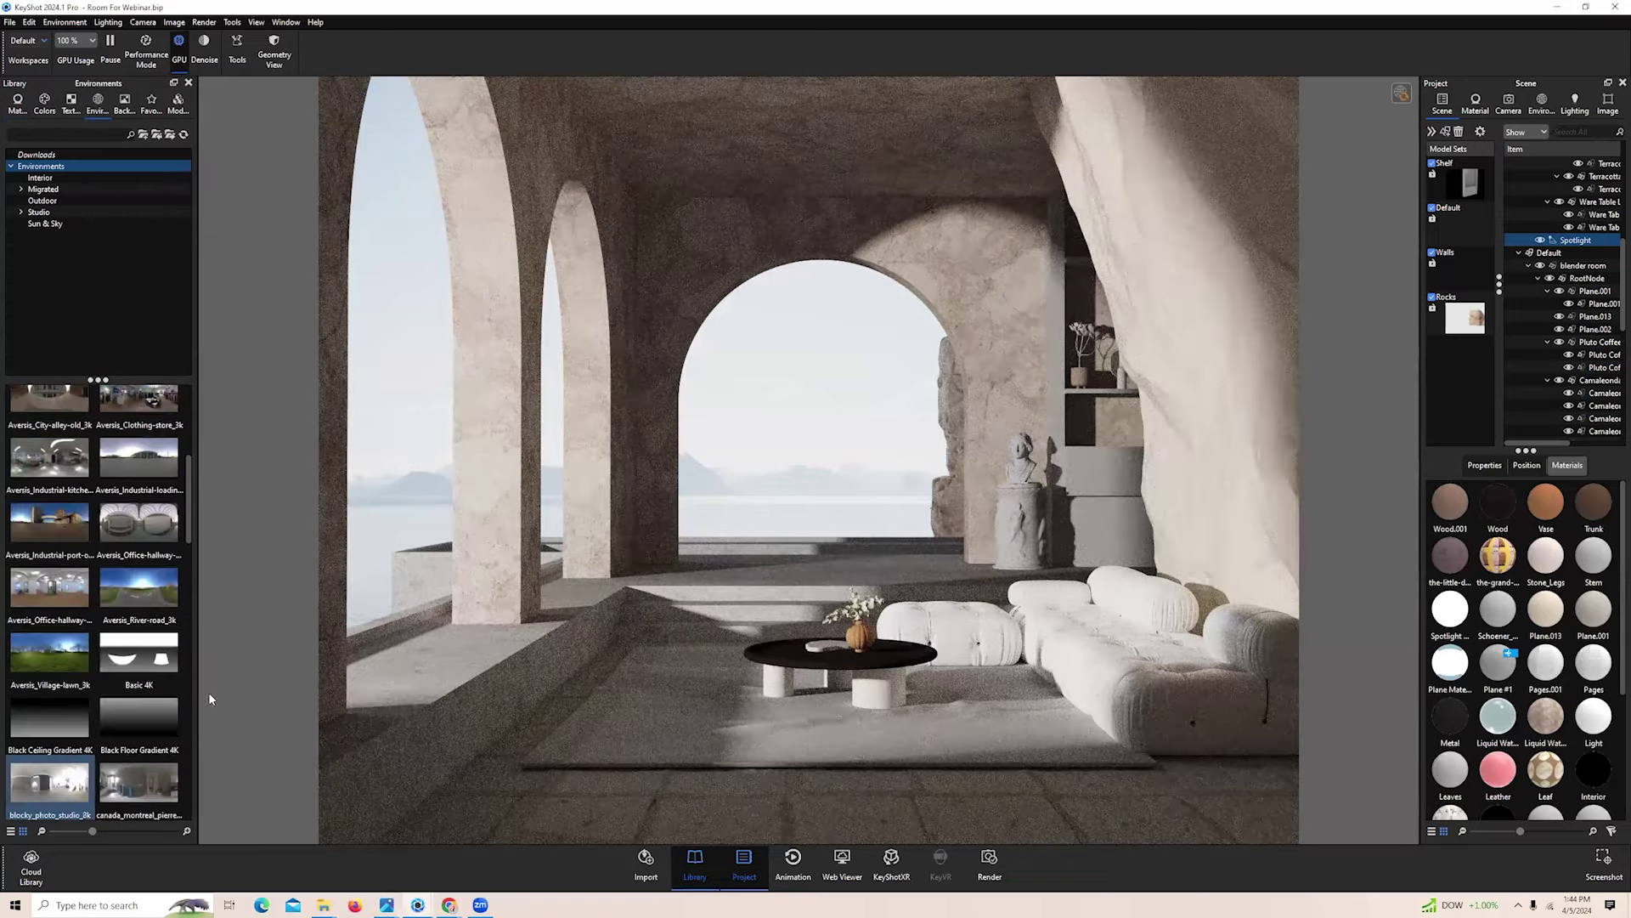
Change the environment's HDRI background from an image to a plain color and add a circular light pin
click(1541, 102)
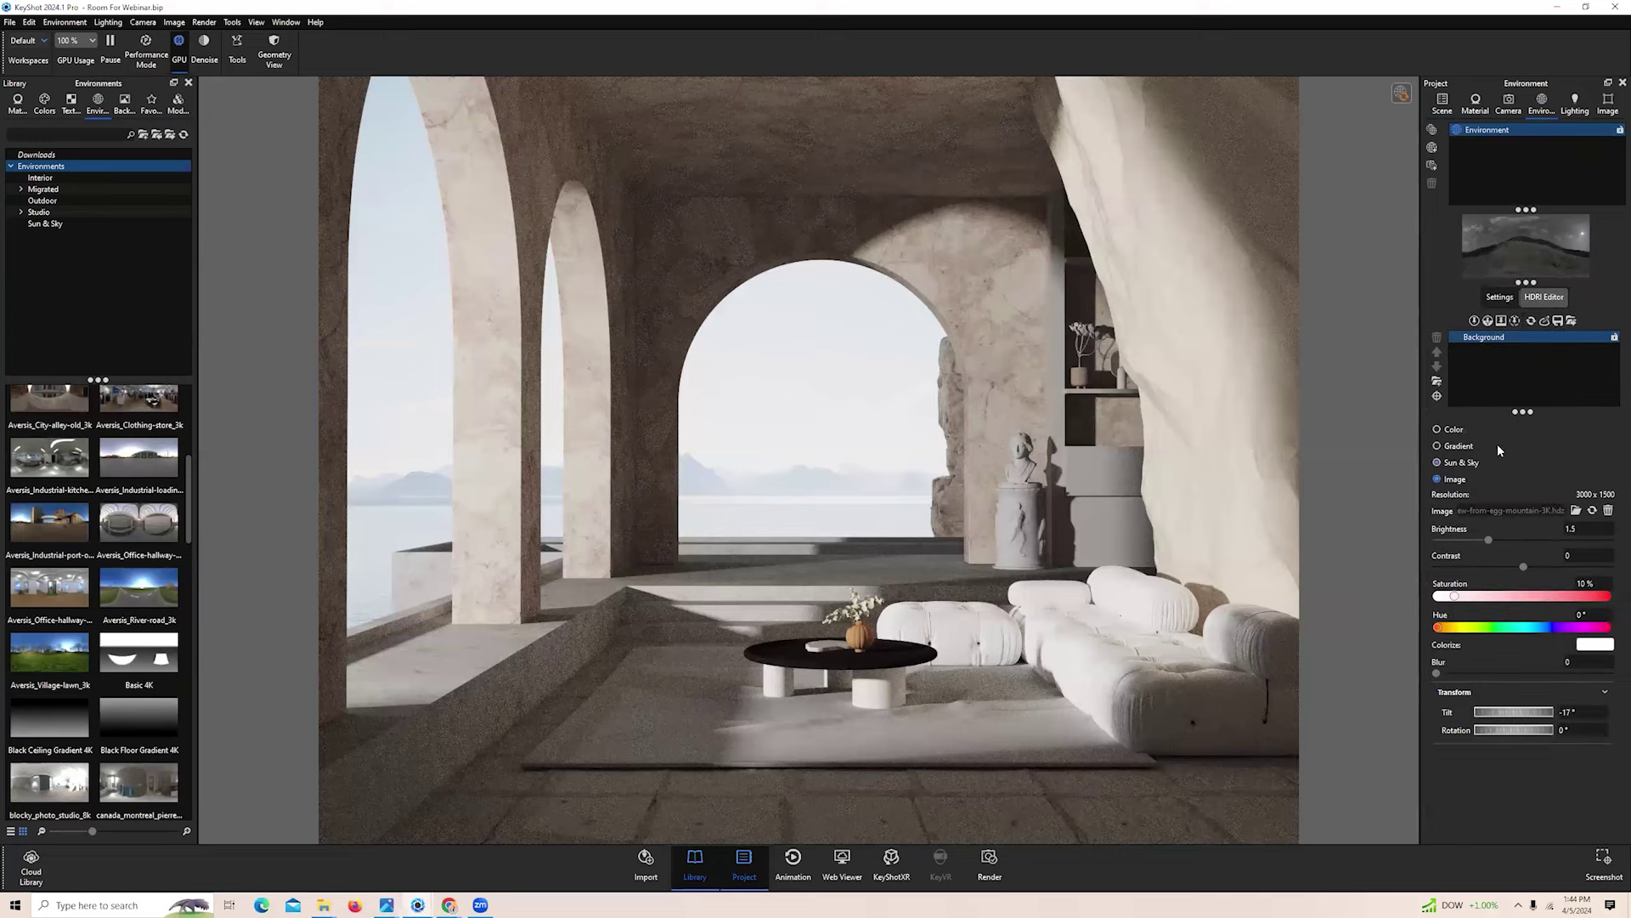
click(1453, 429)
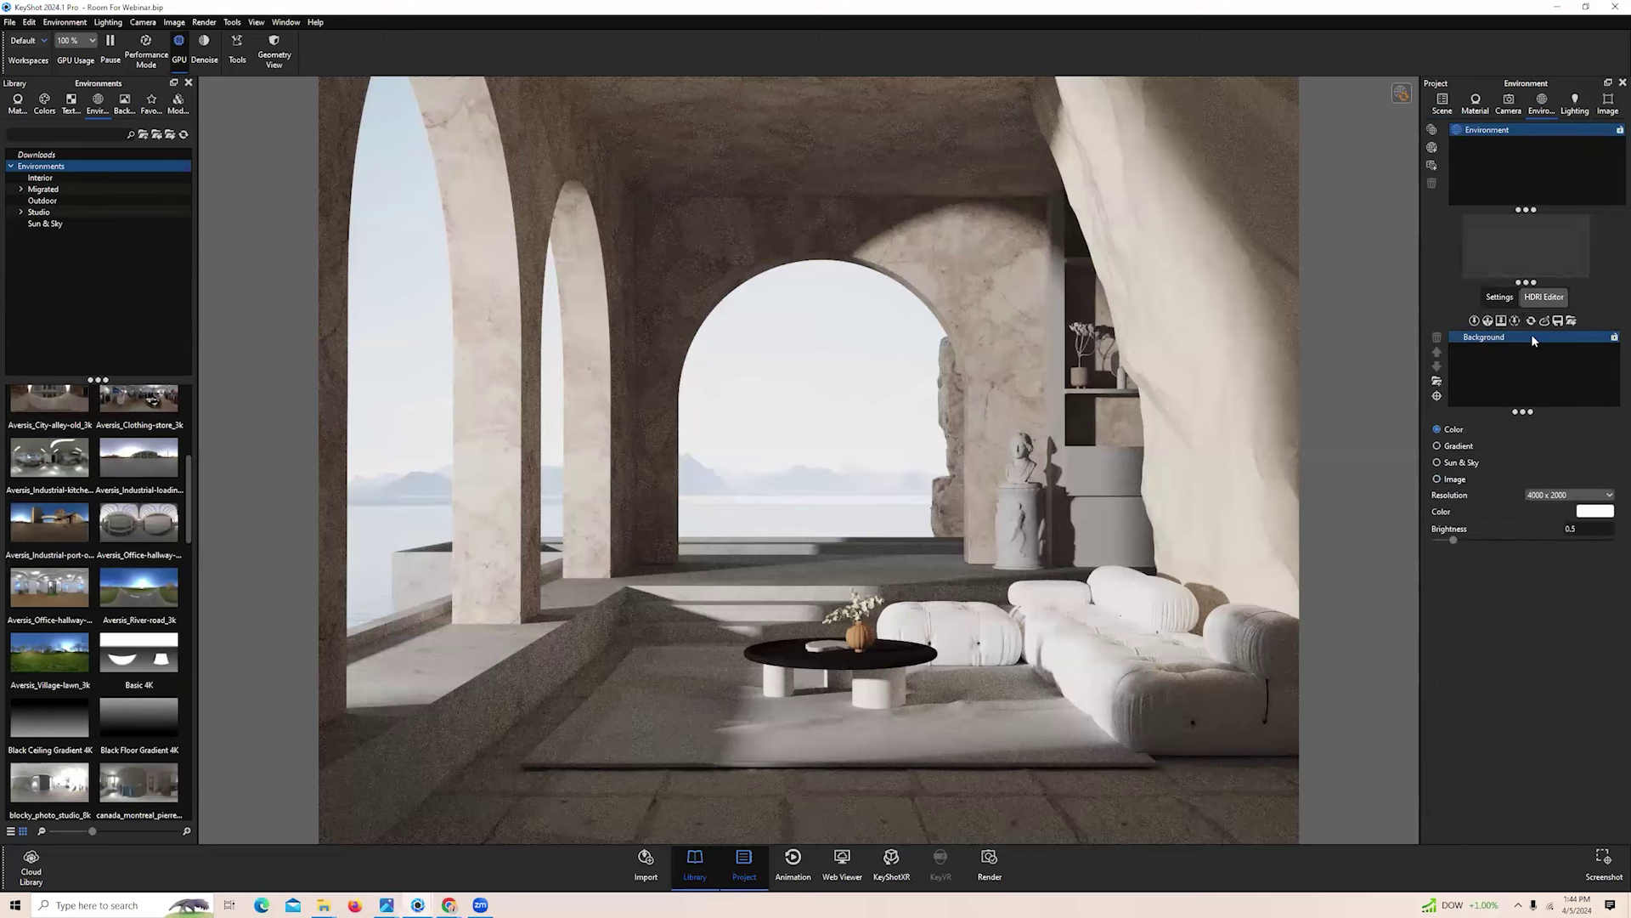
click(1474, 321)
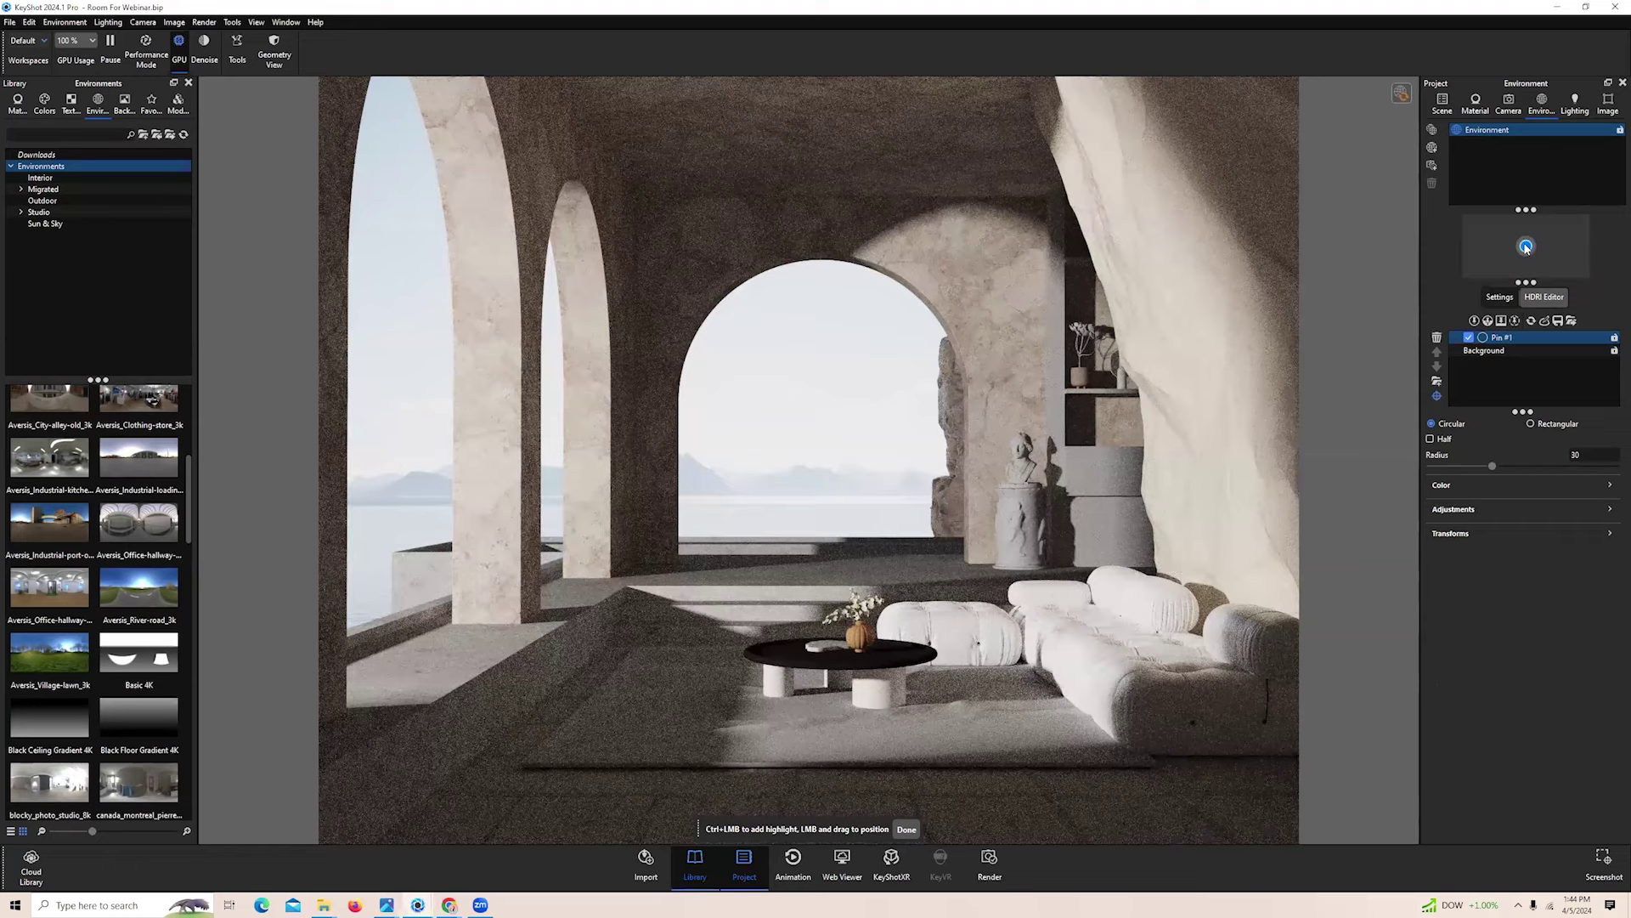
Switch to the Free Camera, end highlight placement and view the building's side arches from outside
click(1508, 104)
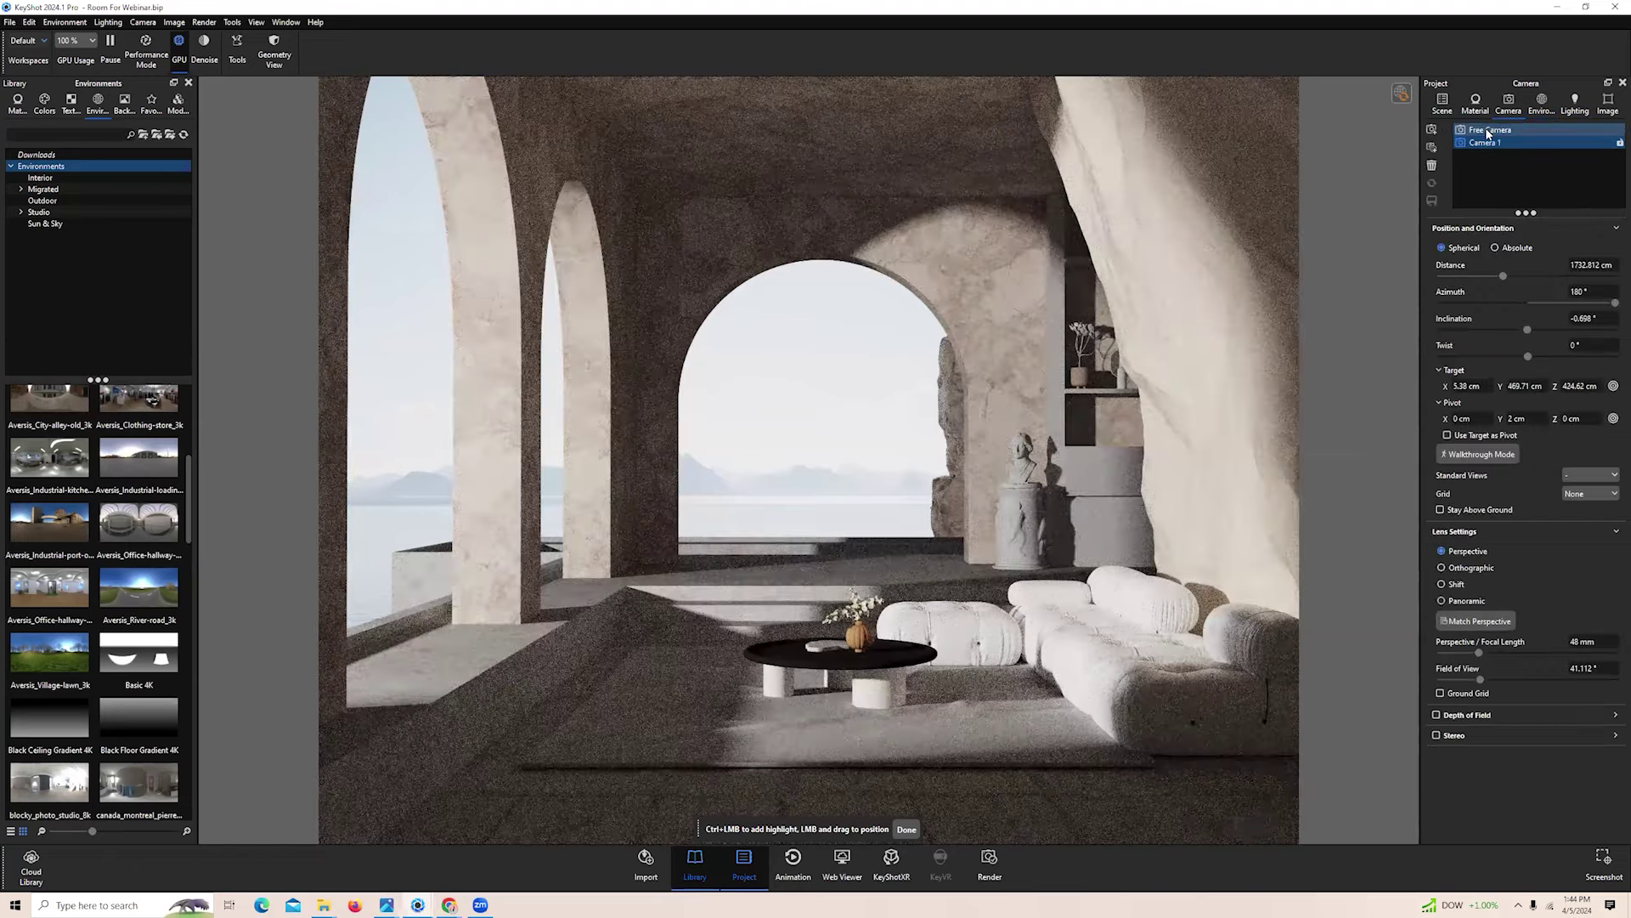
click(1487, 132)
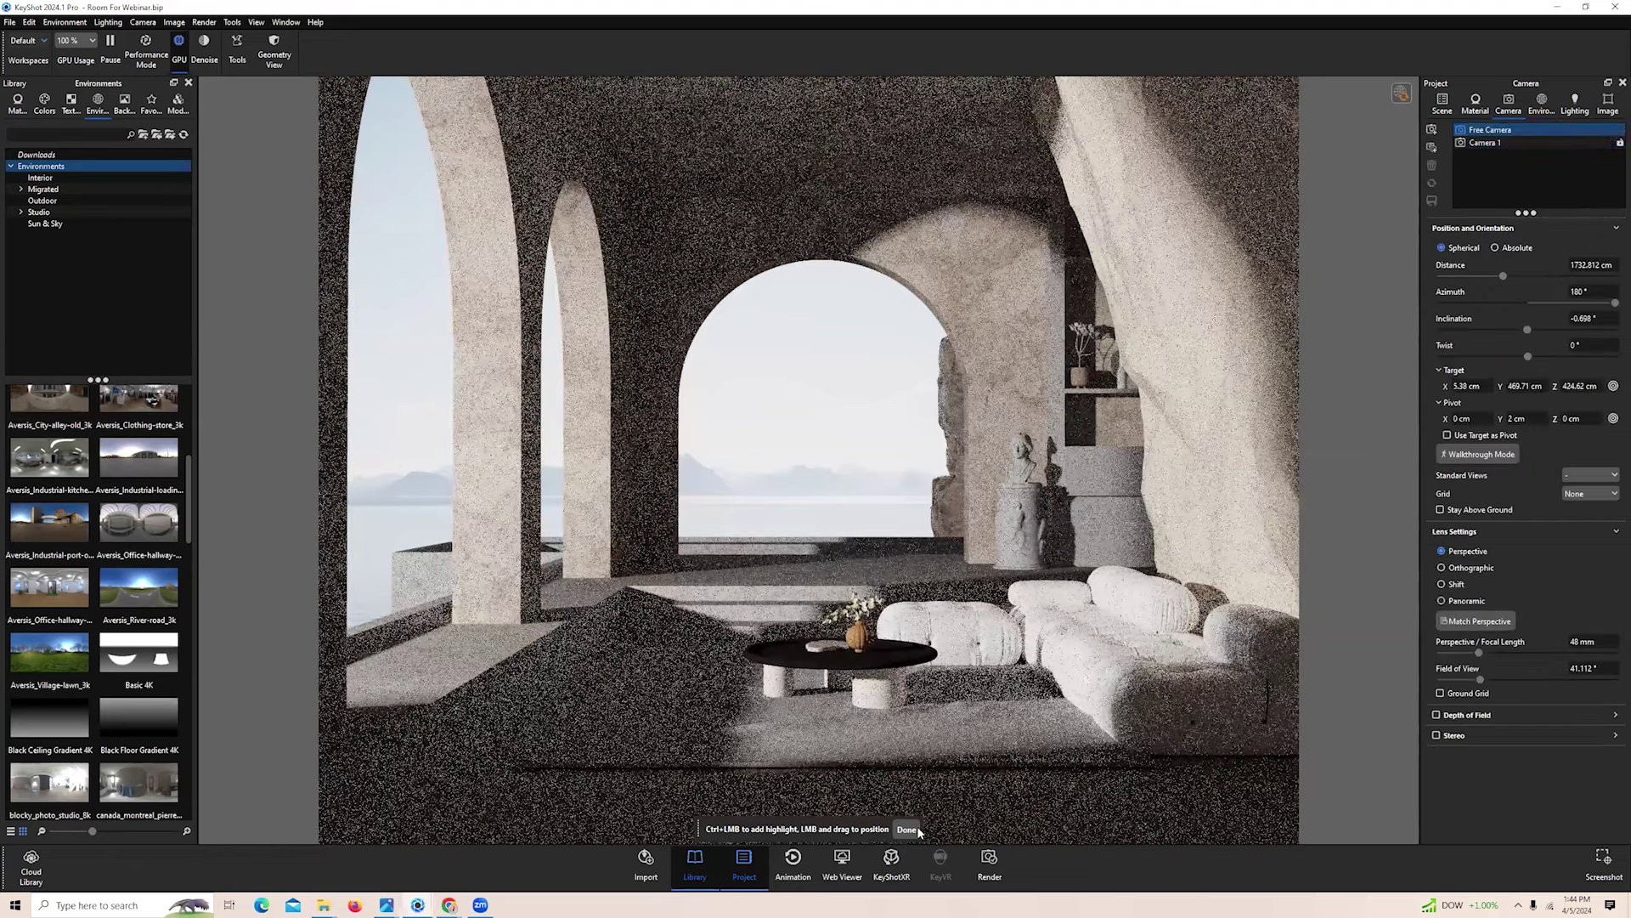
click(907, 829)
scroll(971, 767, down, 8)
drag(971, 767, 975, 349)
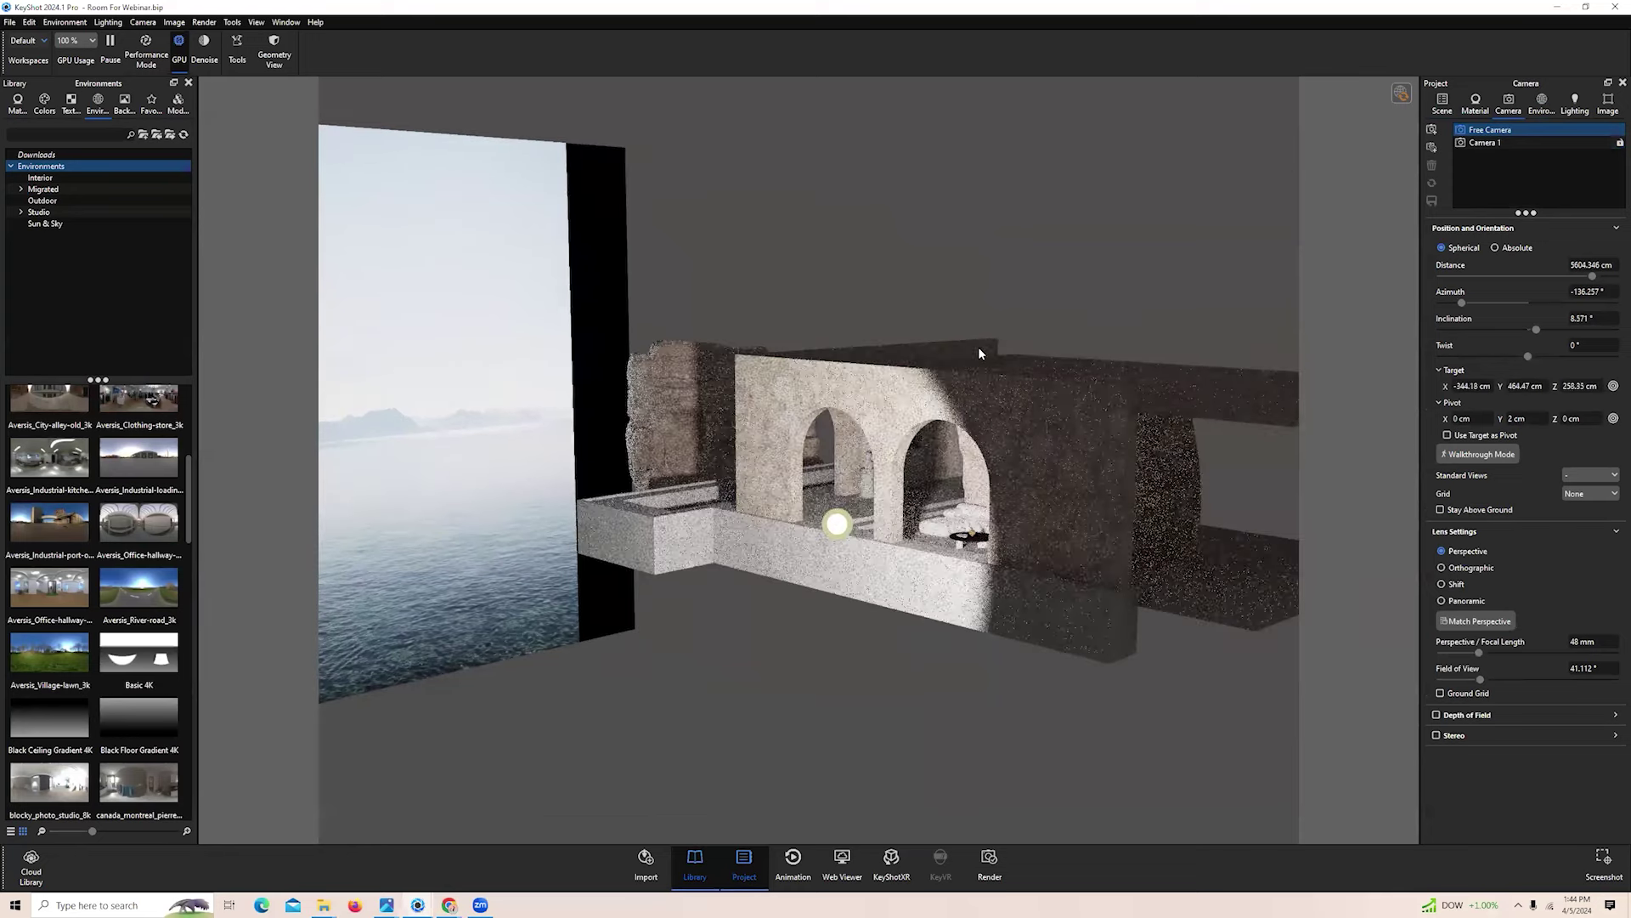
Reposition the environment pin and place its highlight on the coffee table seen through the arch
click(1542, 103)
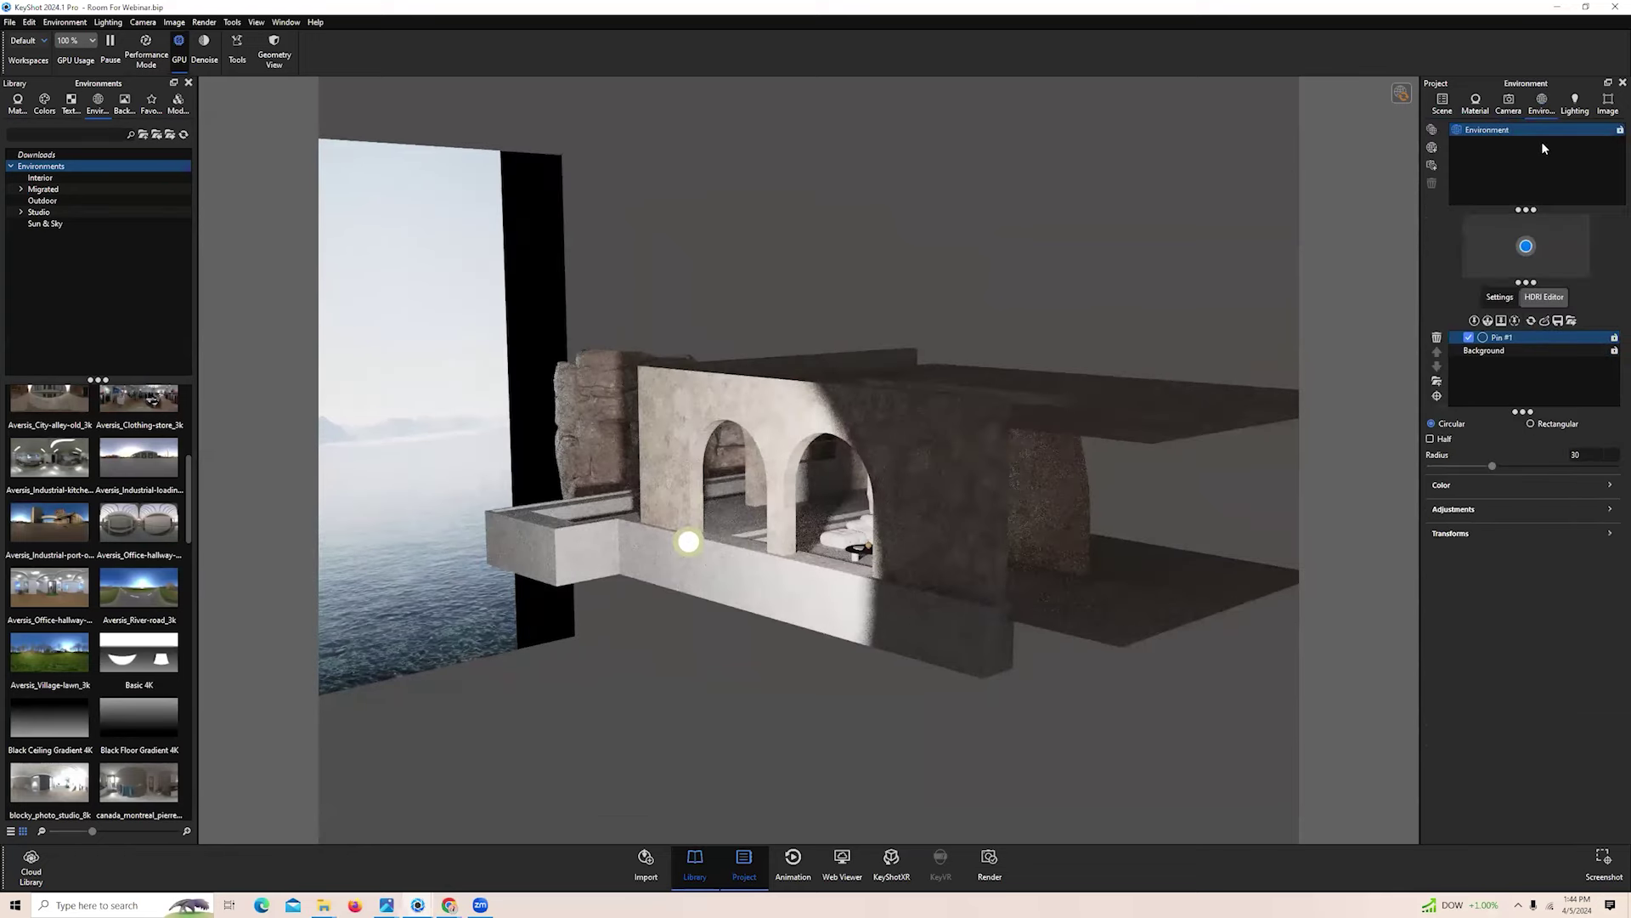
drag(1528, 255, 1507, 253)
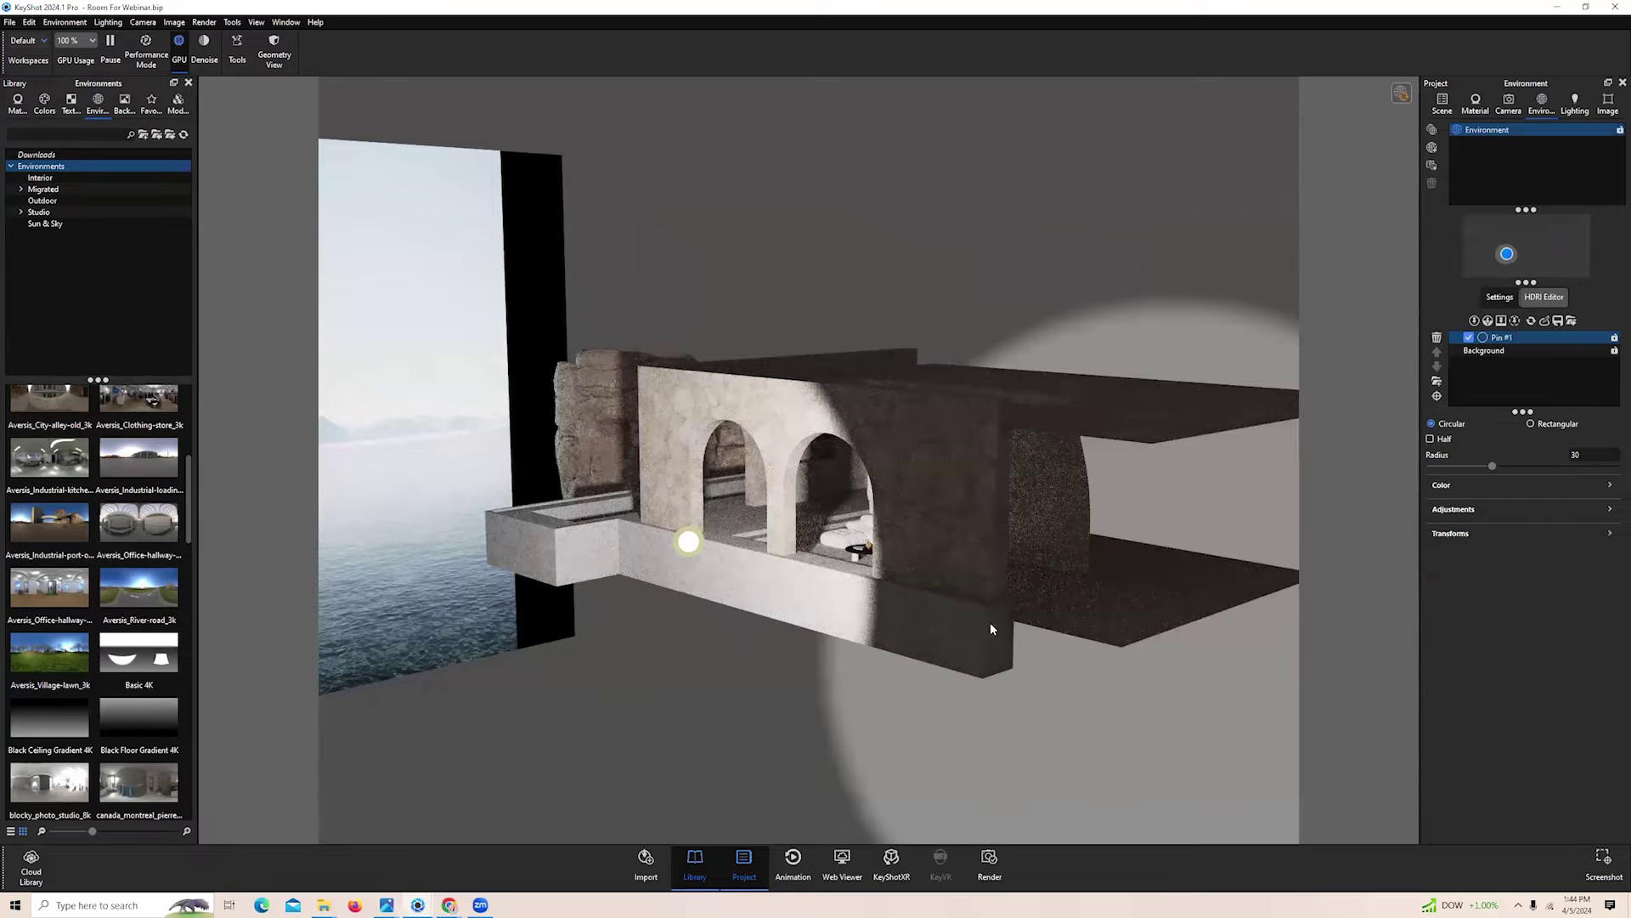
scroll(991, 623, up, 5)
click(1436, 396)
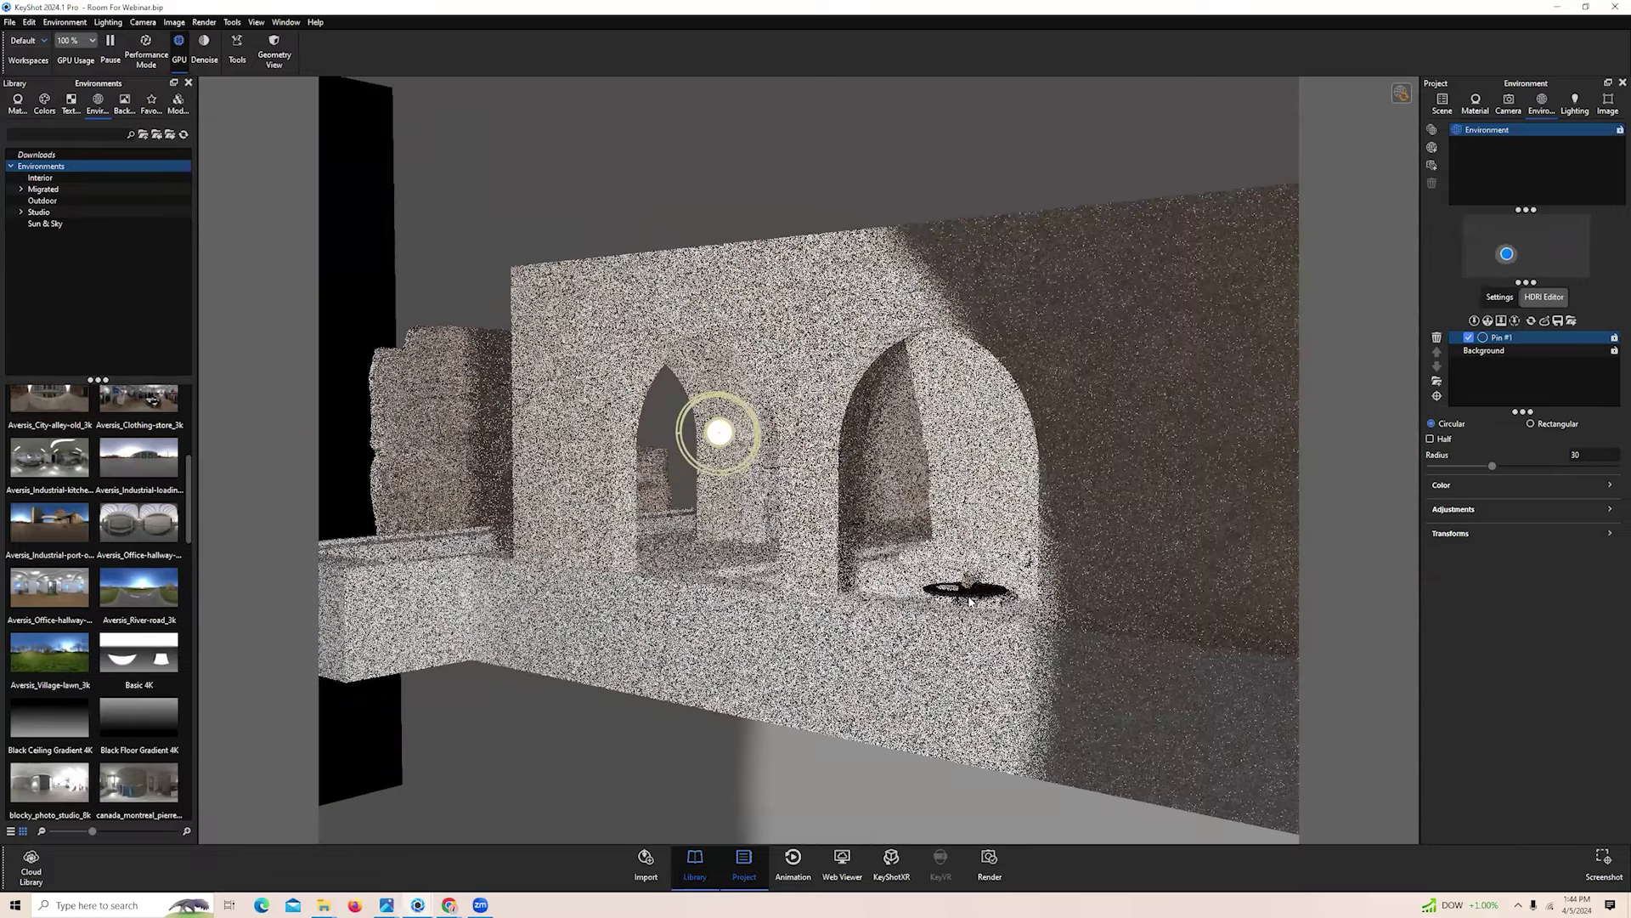
click(986, 598)
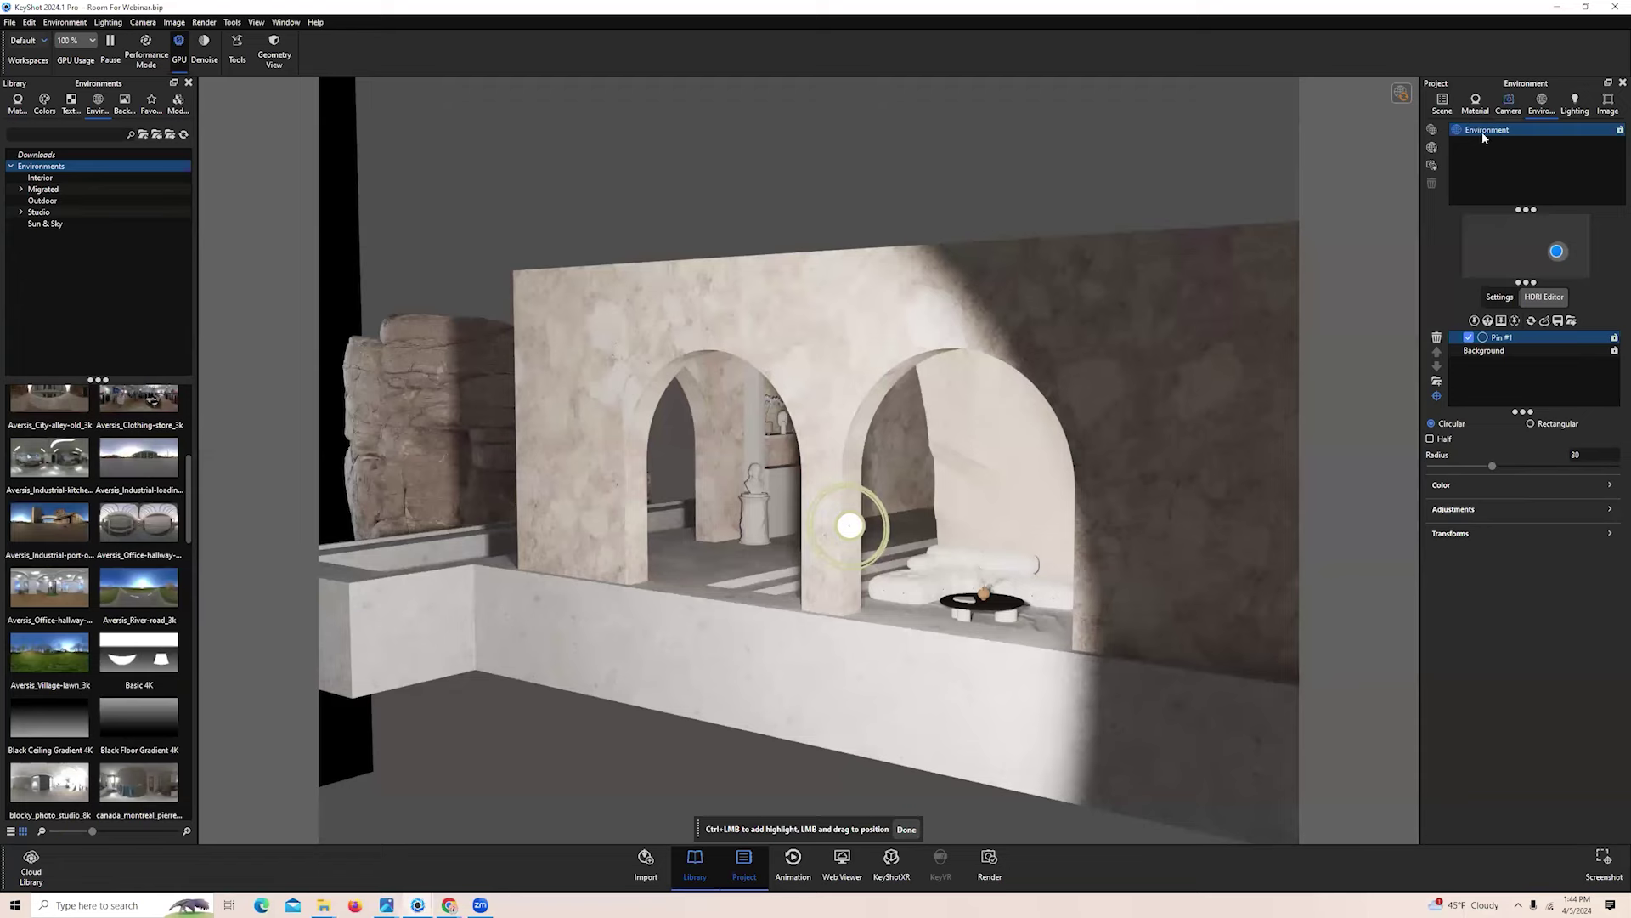
Return to the Camera 1 view and set the environment pin's brightness to 1.5
click(1508, 105)
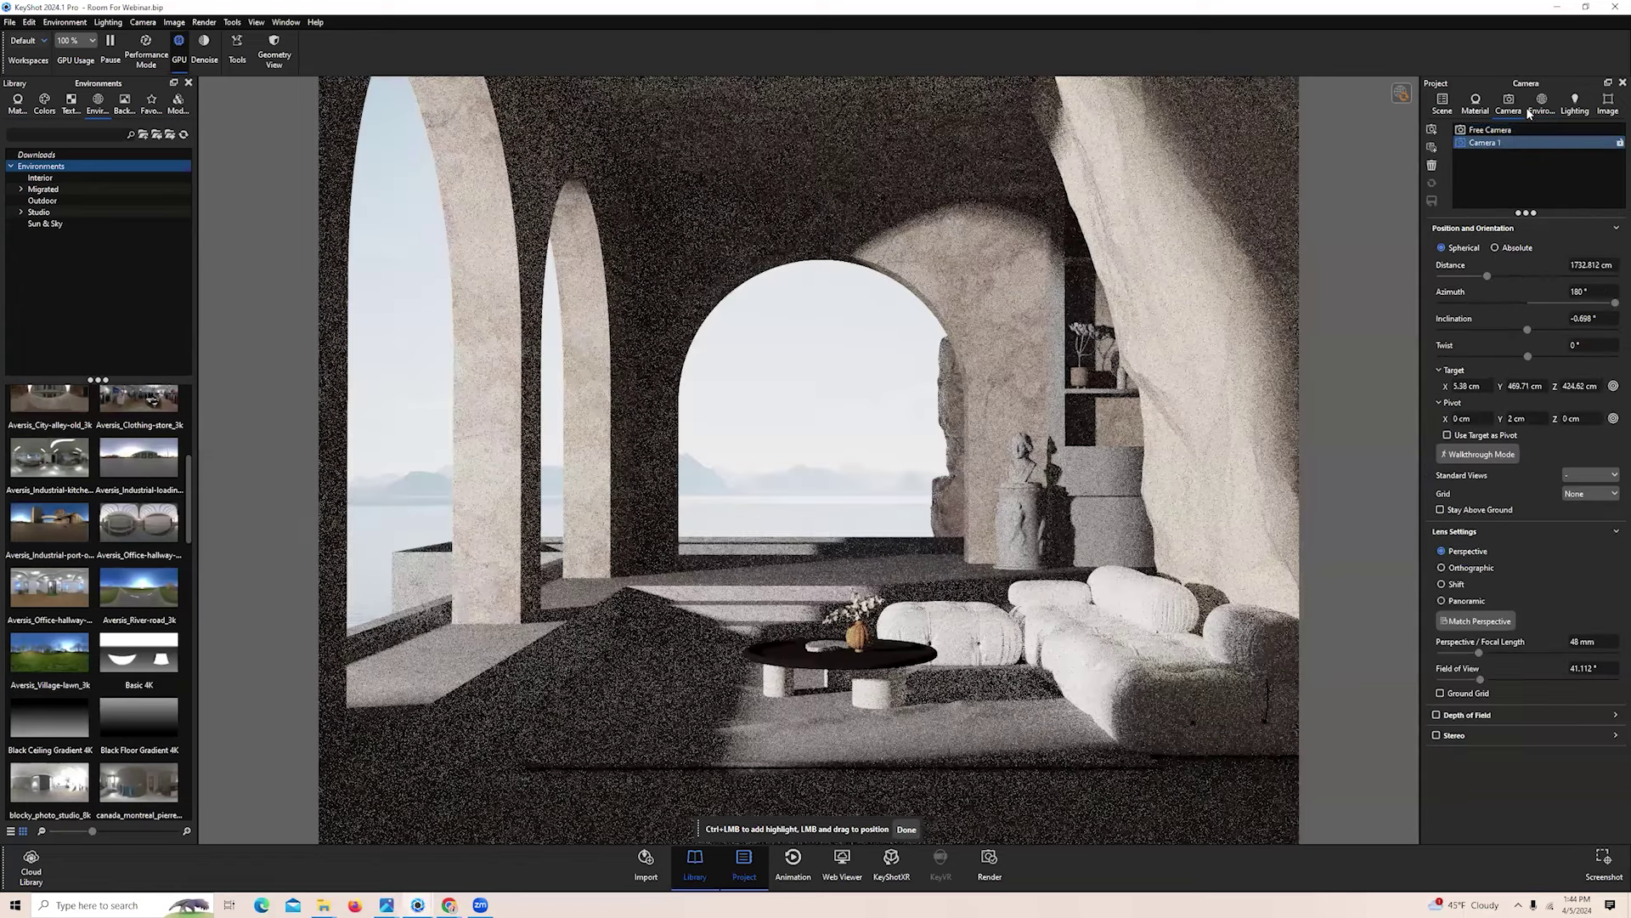
click(1528, 108)
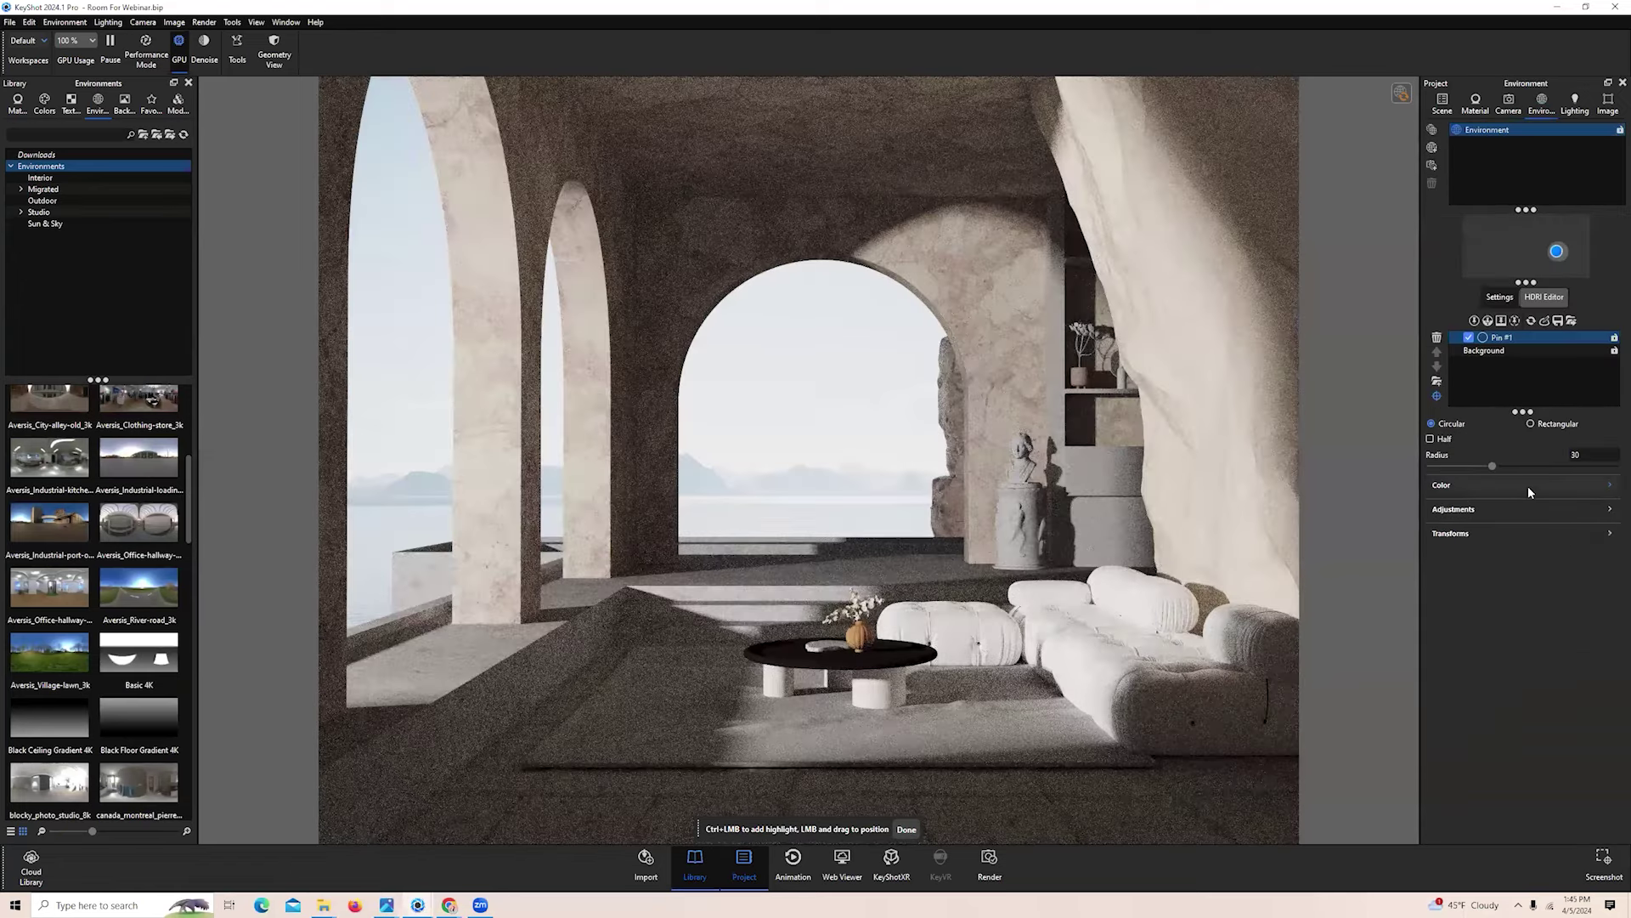
click(1528, 486)
text(.5)
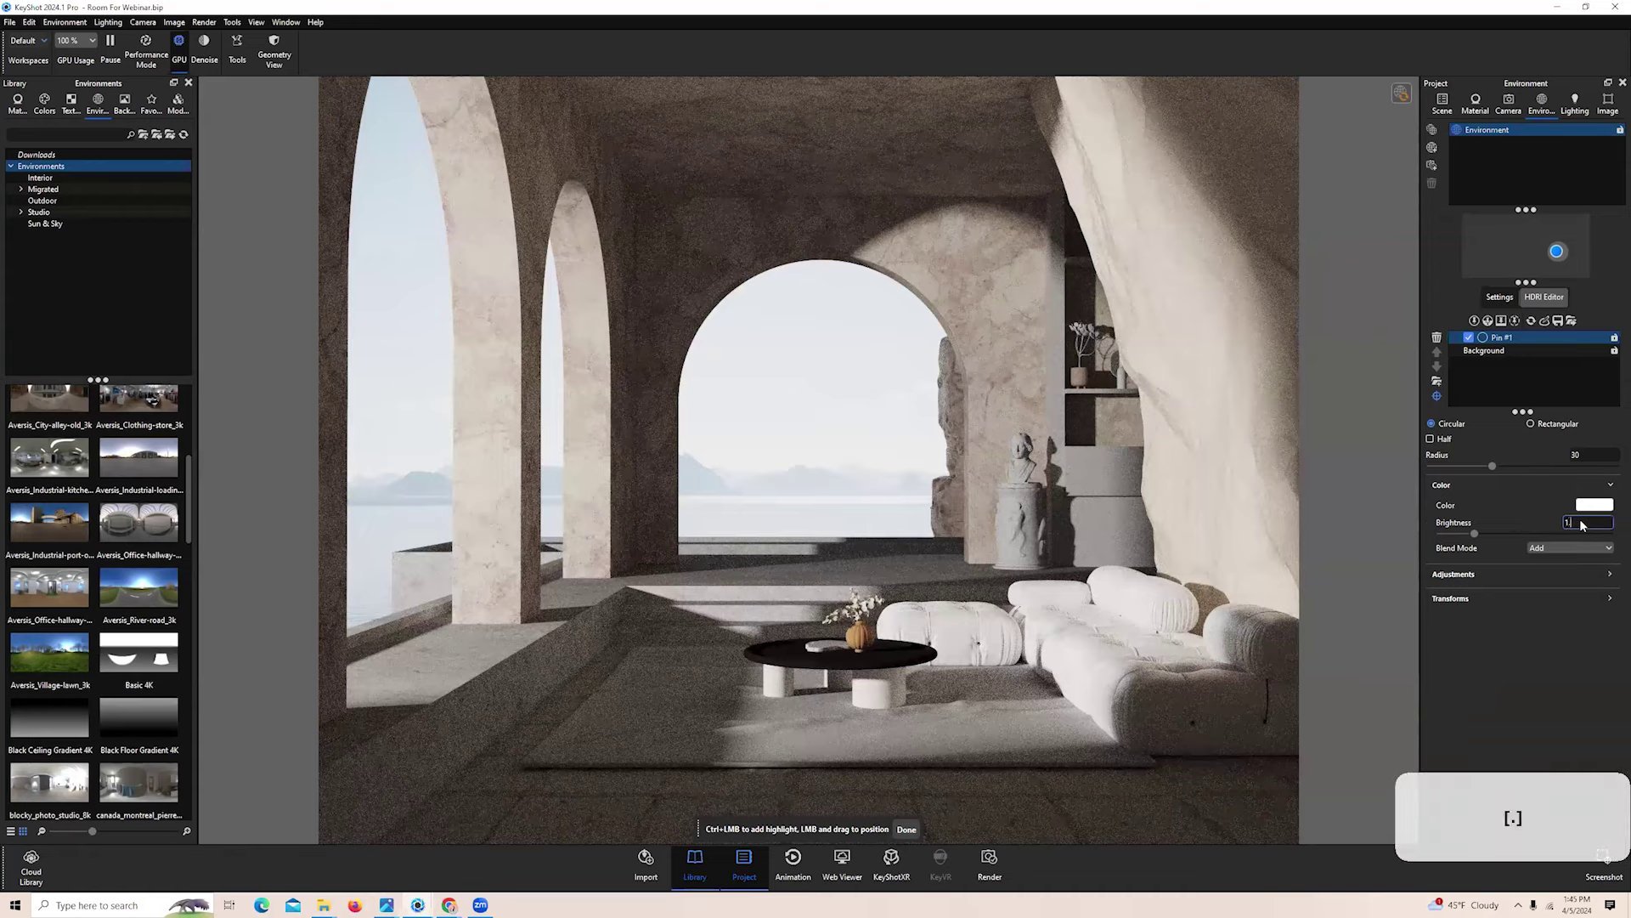
key(Return)
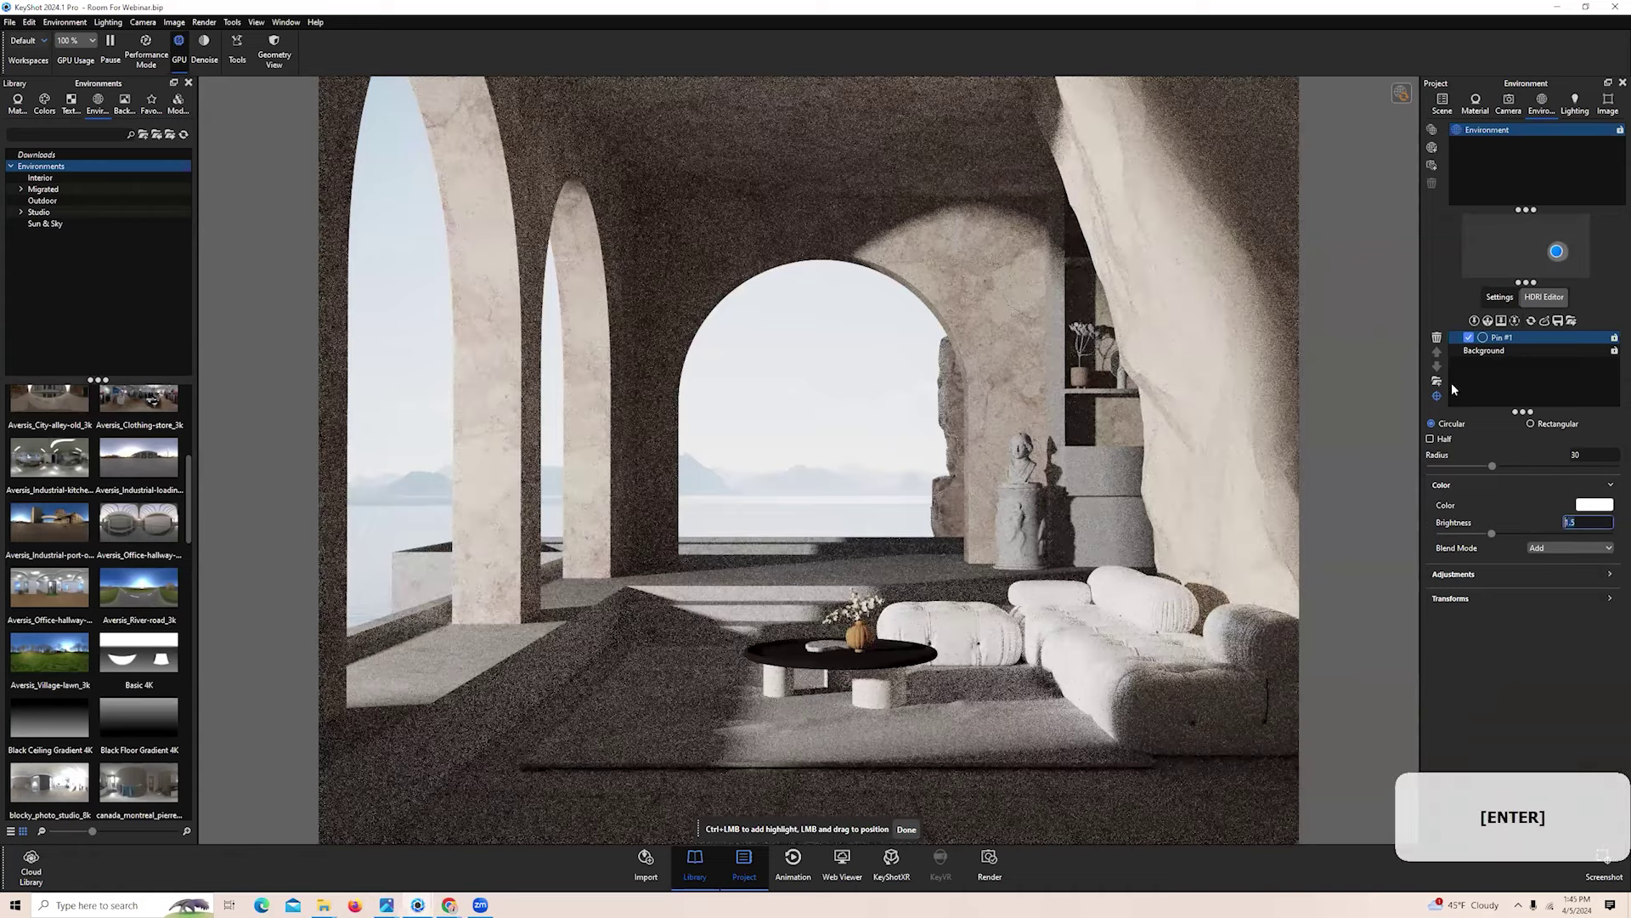
Place the environment pin's highlight on the sofa's back cushion and finish highlight placement
click(1179, 585)
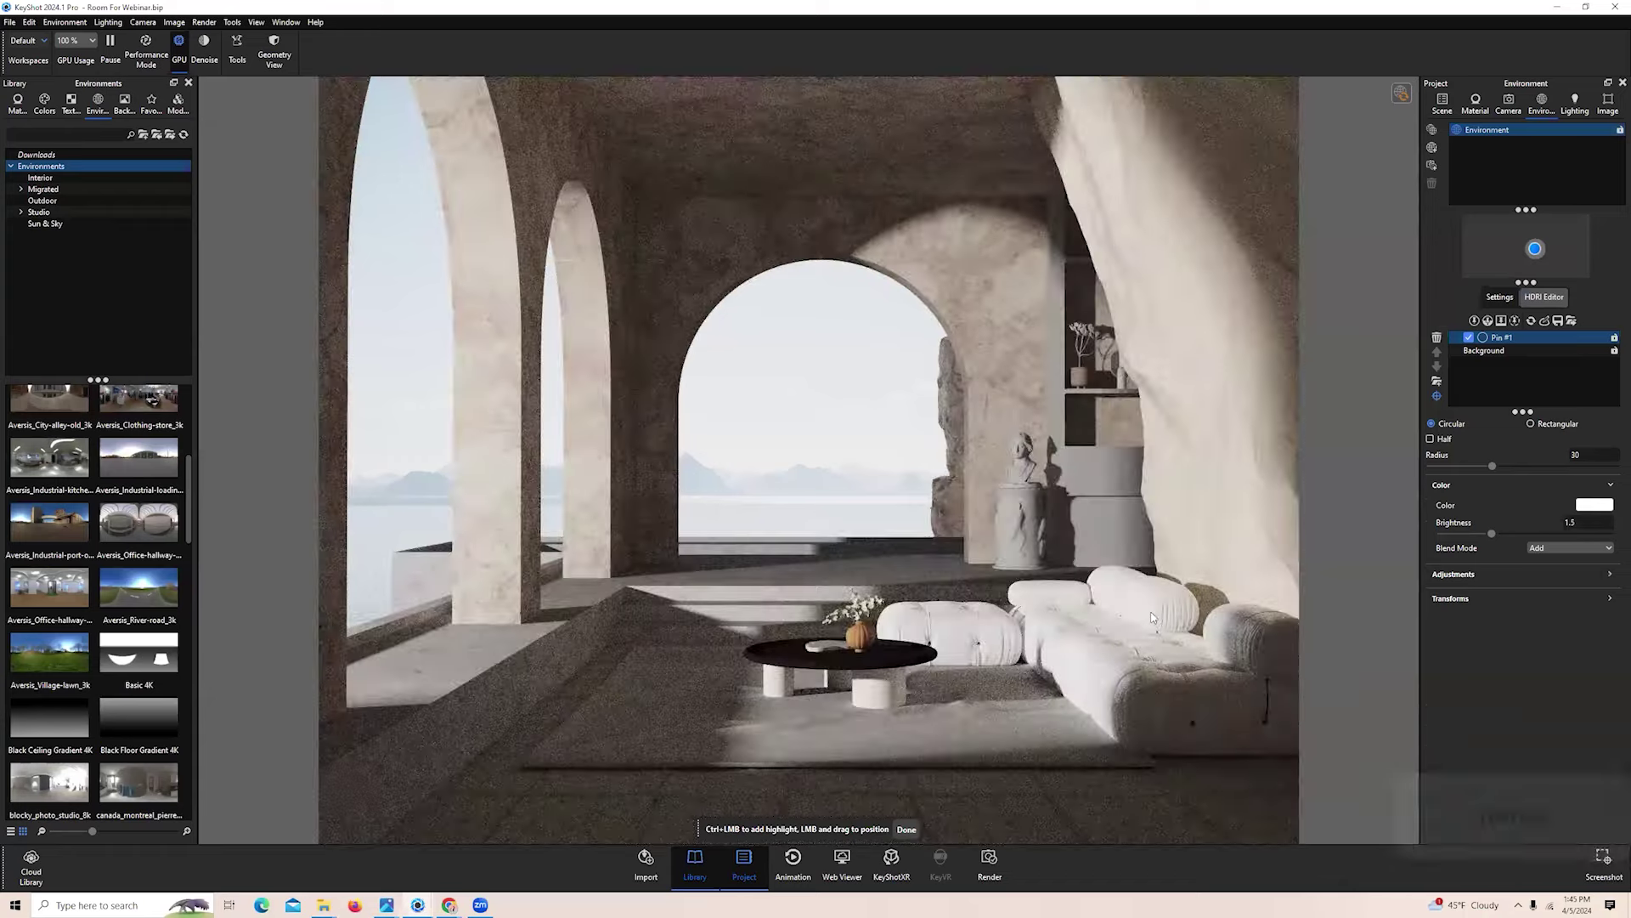
click(1156, 617)
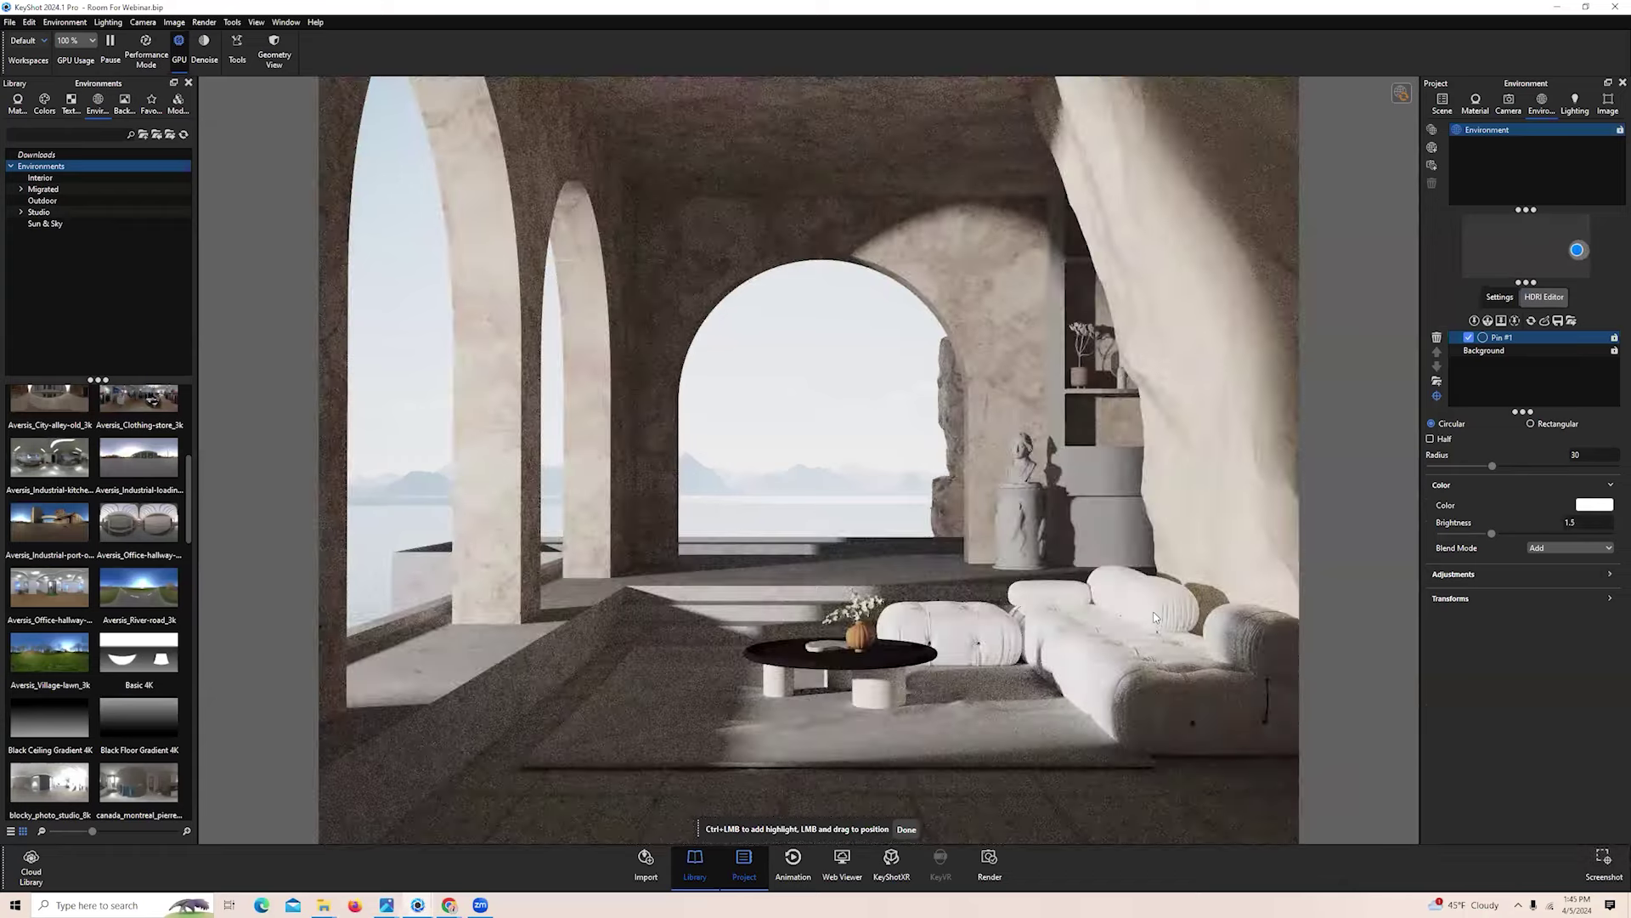
click(906, 830)
Darken the HDRI background color to light grey, hex D0D0D0
click(1563, 350)
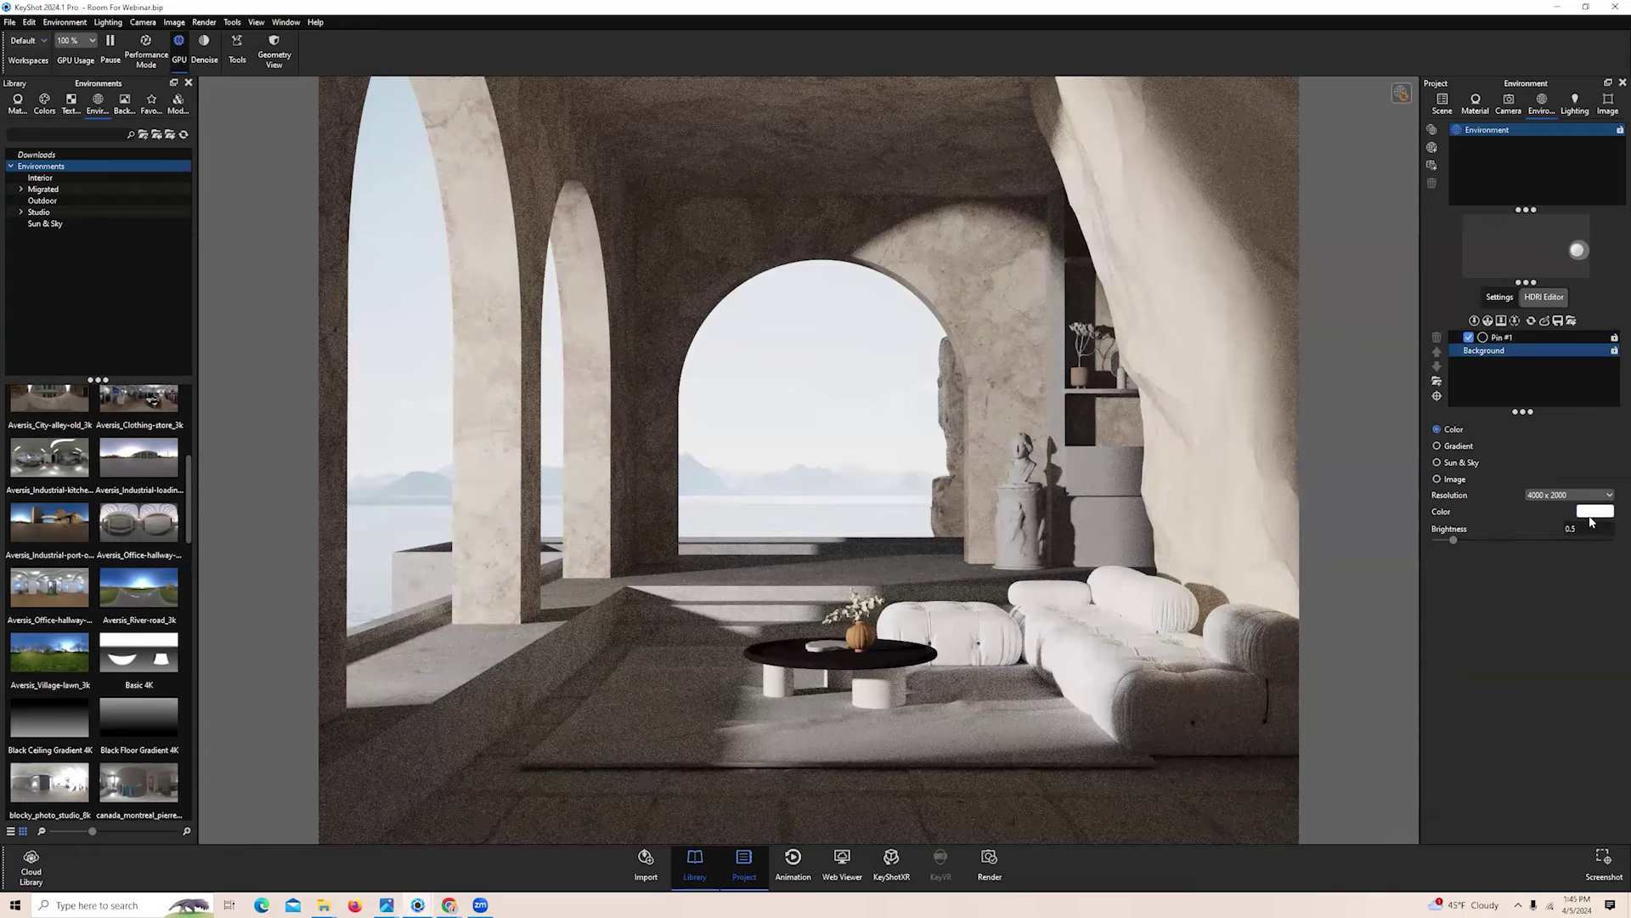
click(1595, 510)
click(1506, 510)
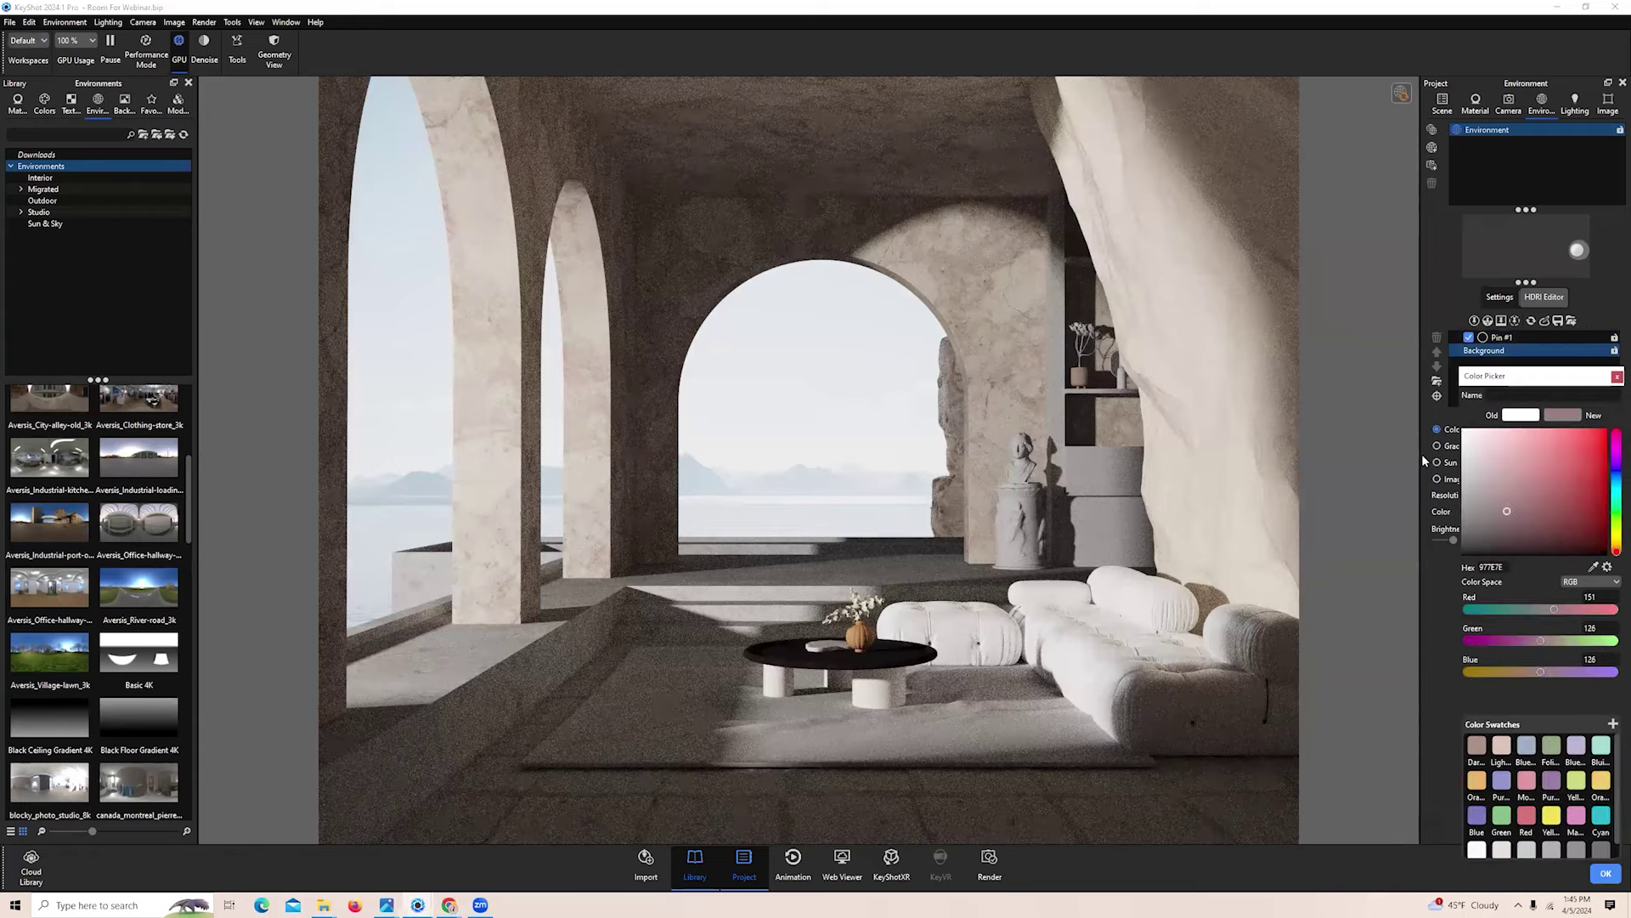
click(1463, 470)
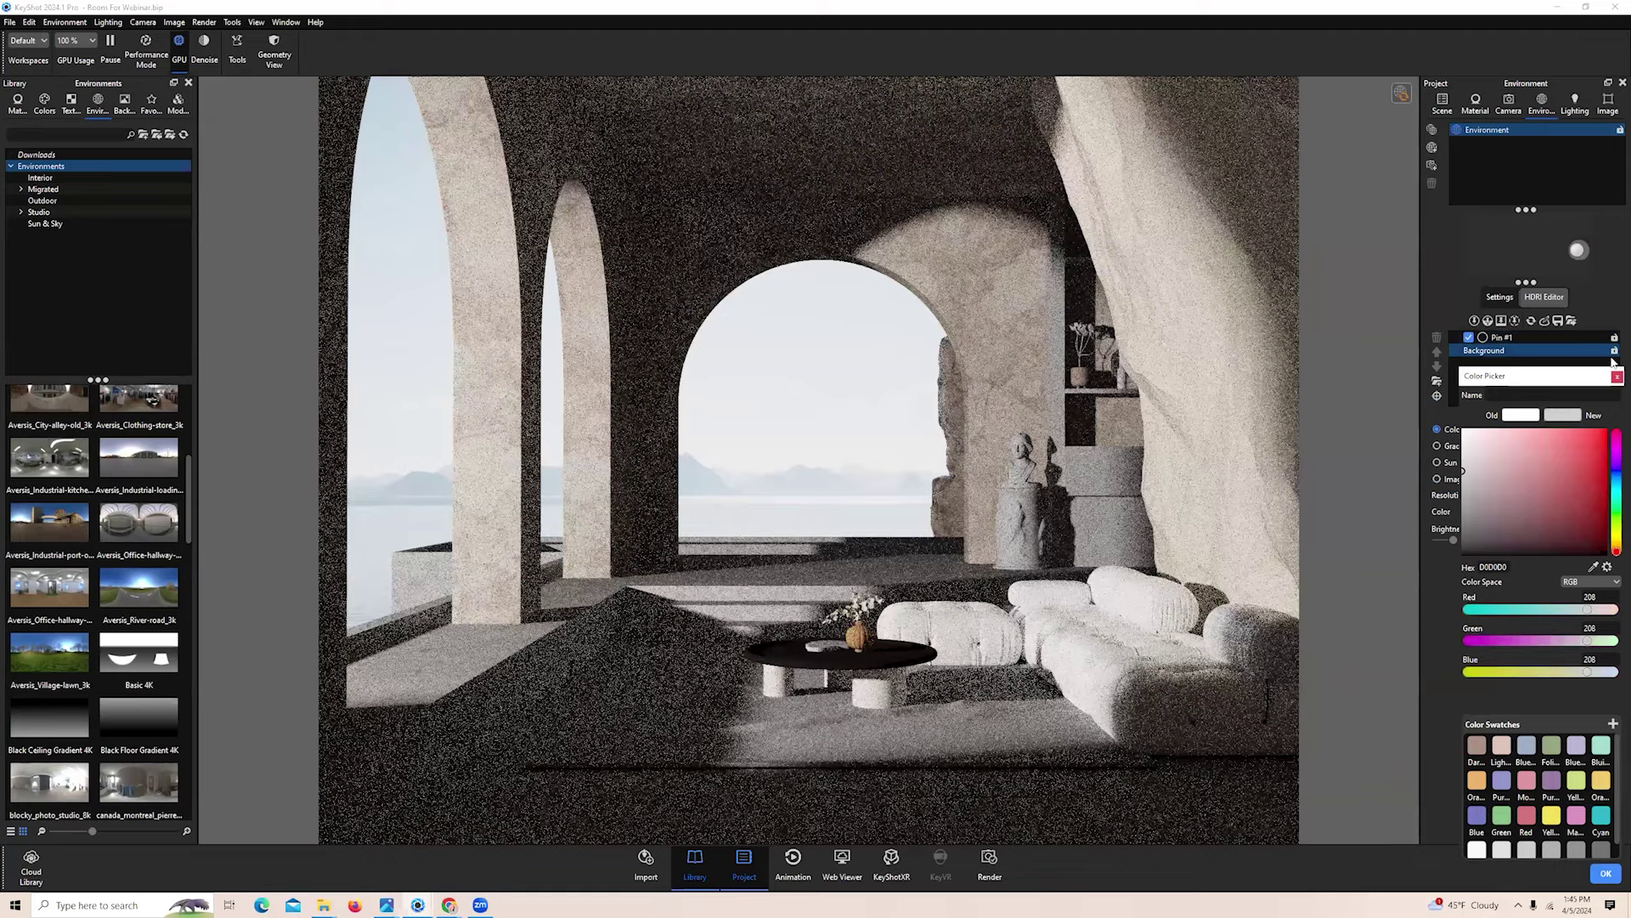
Close the color picker and set the environment's overall brightness to 1
click(1500, 297)
click(1556, 297)
click(1500, 296)
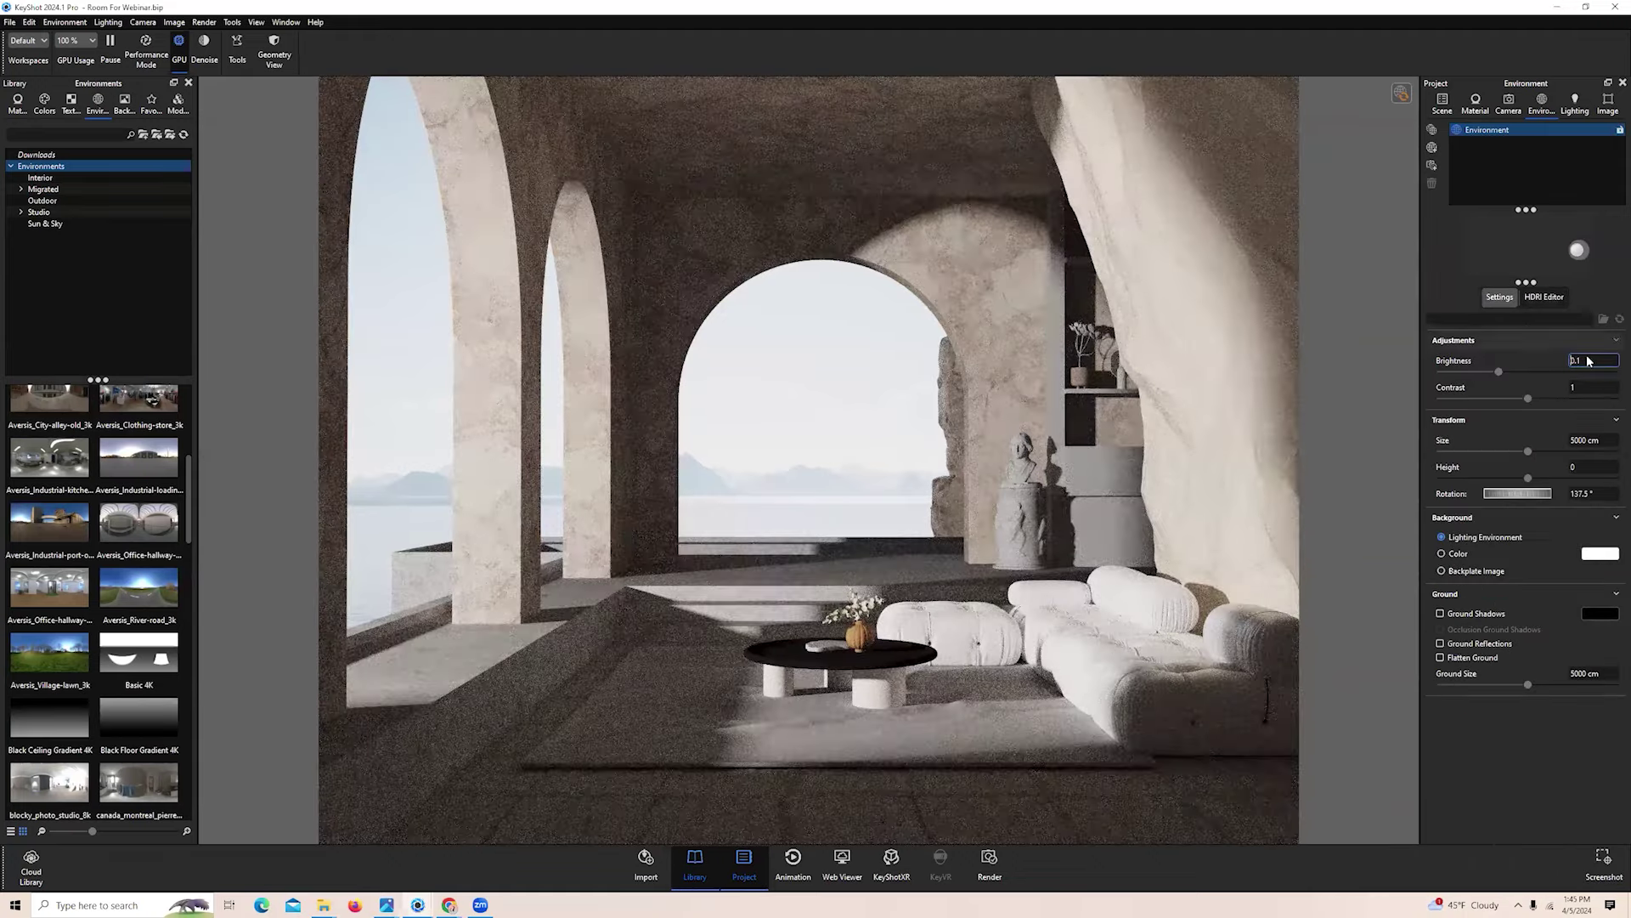
text(1)
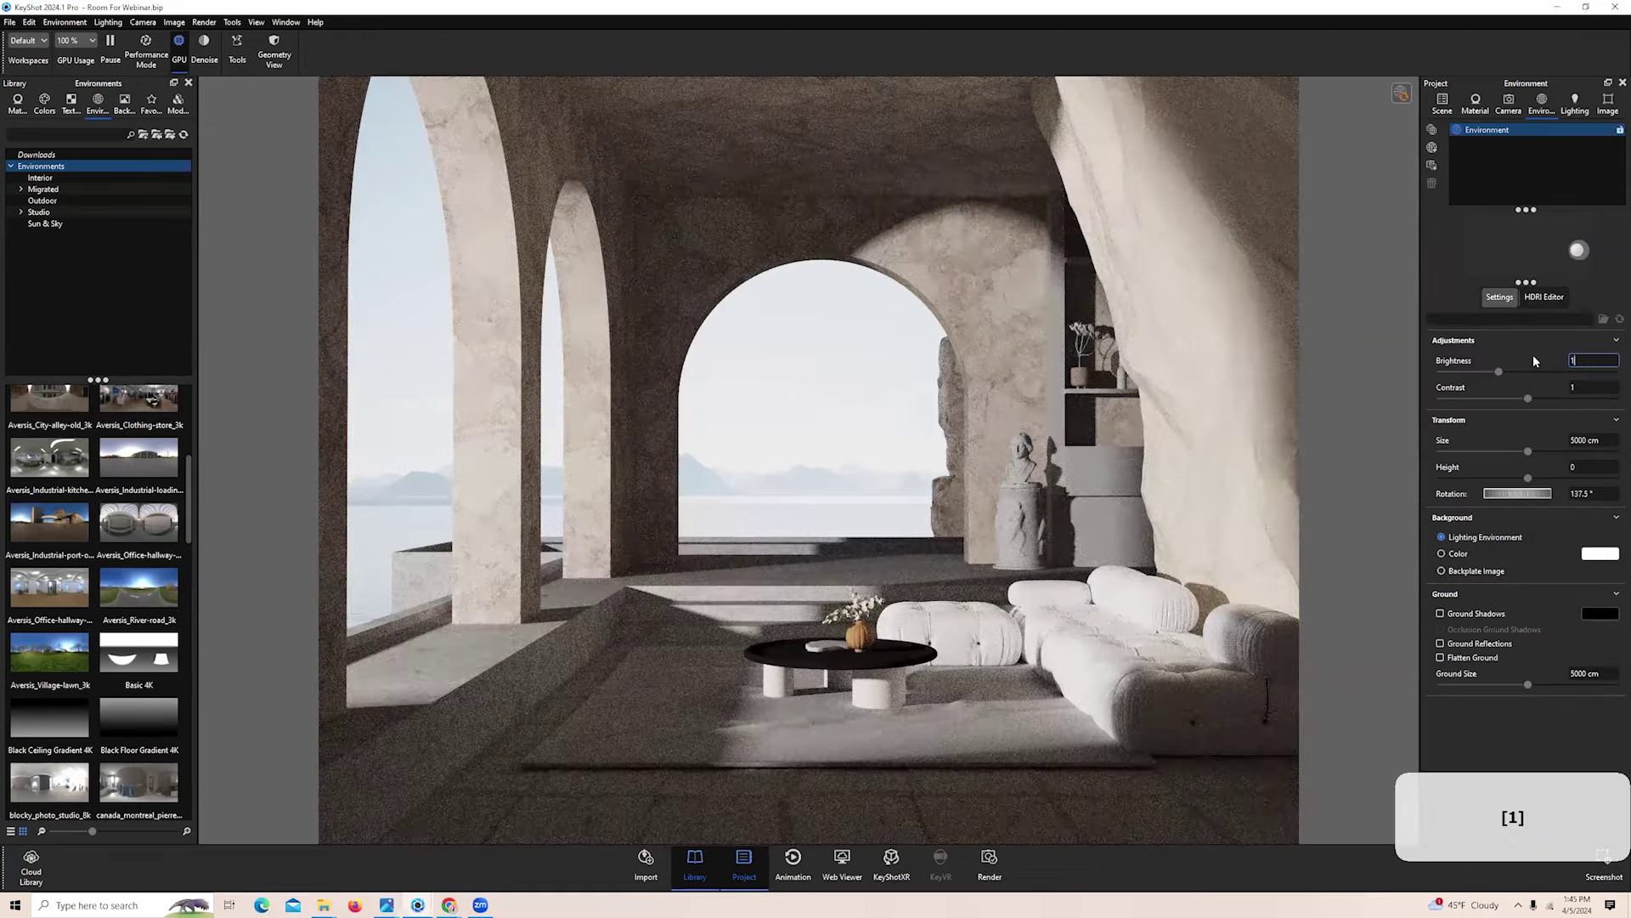
key(Return)
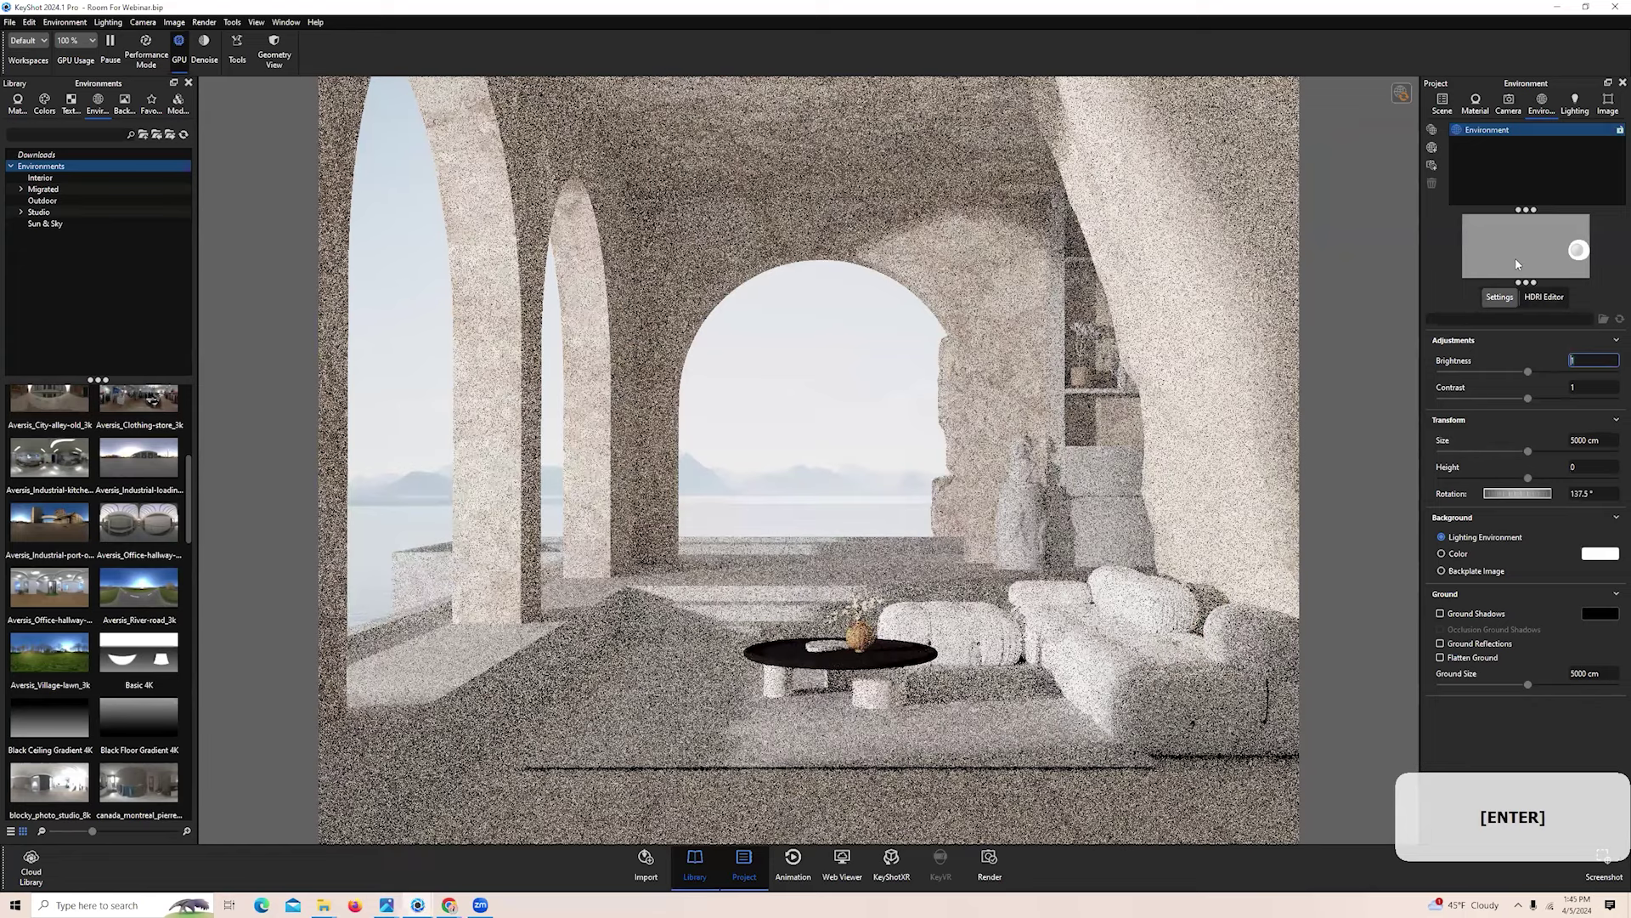
Darken the HDRI background color further to a medium grey, hex 939191
click(1544, 296)
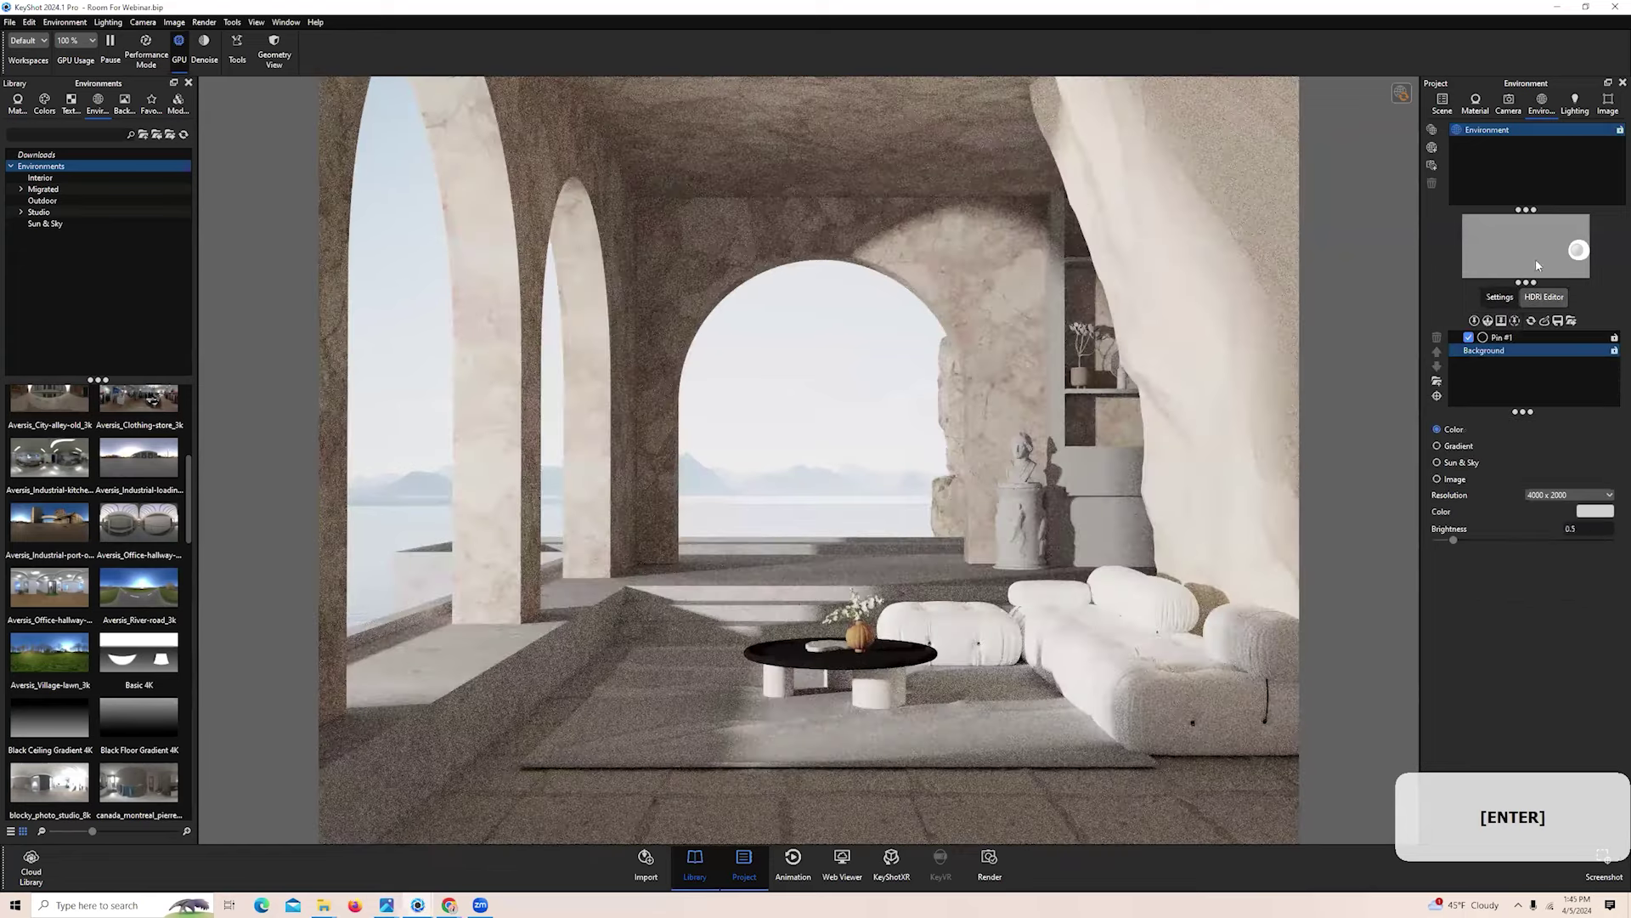
click(1596, 513)
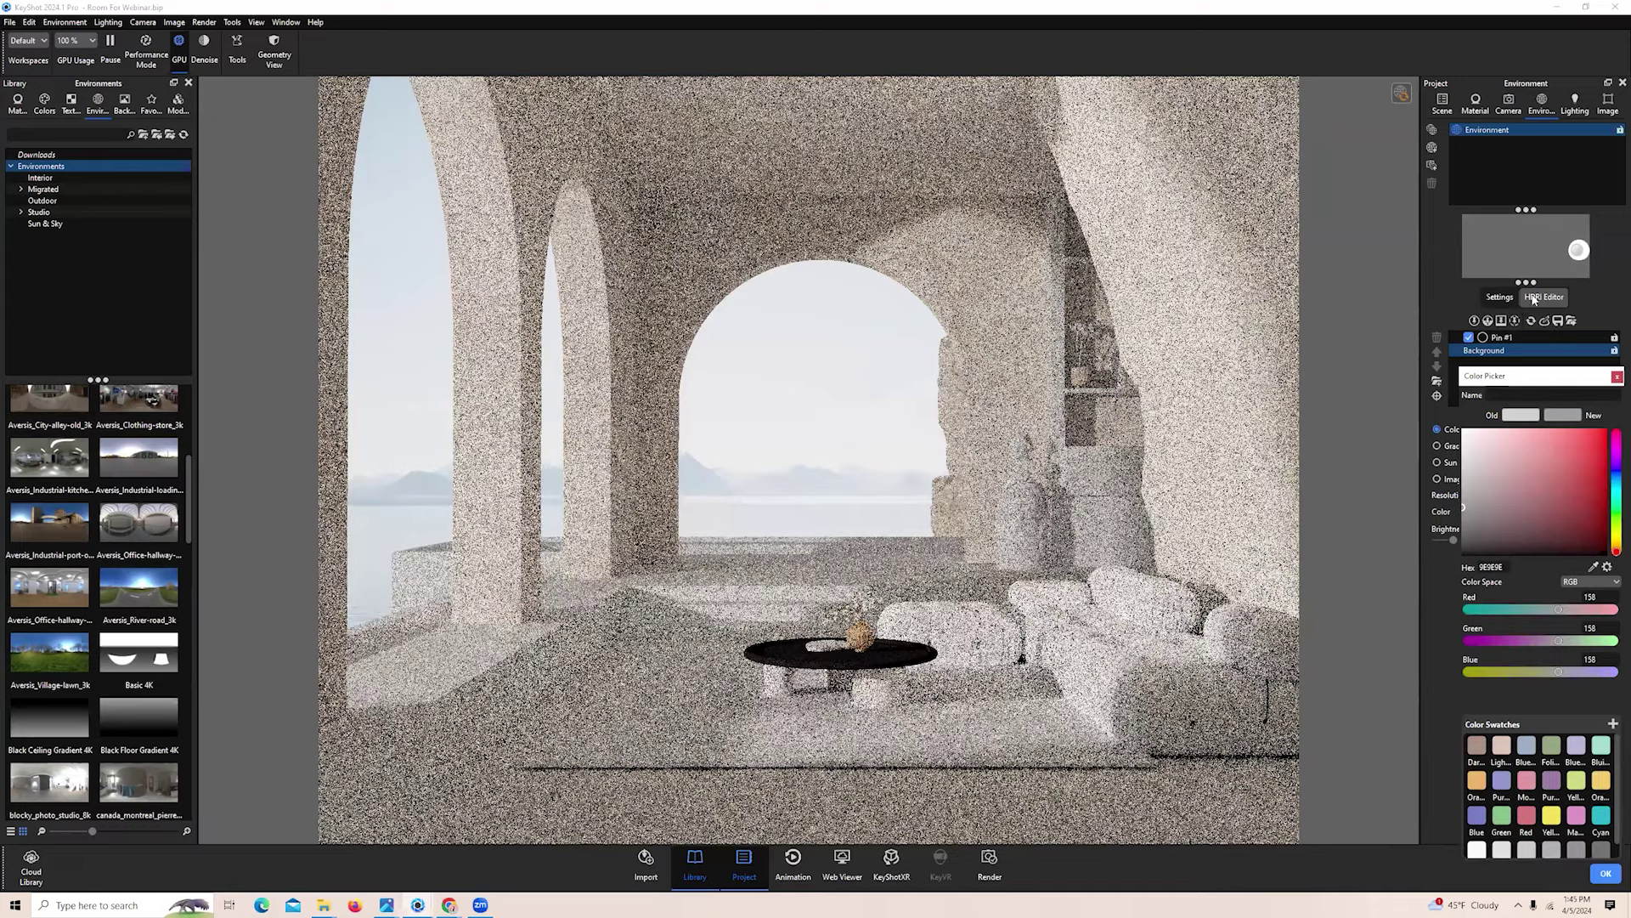
click(1503, 297)
click(1539, 299)
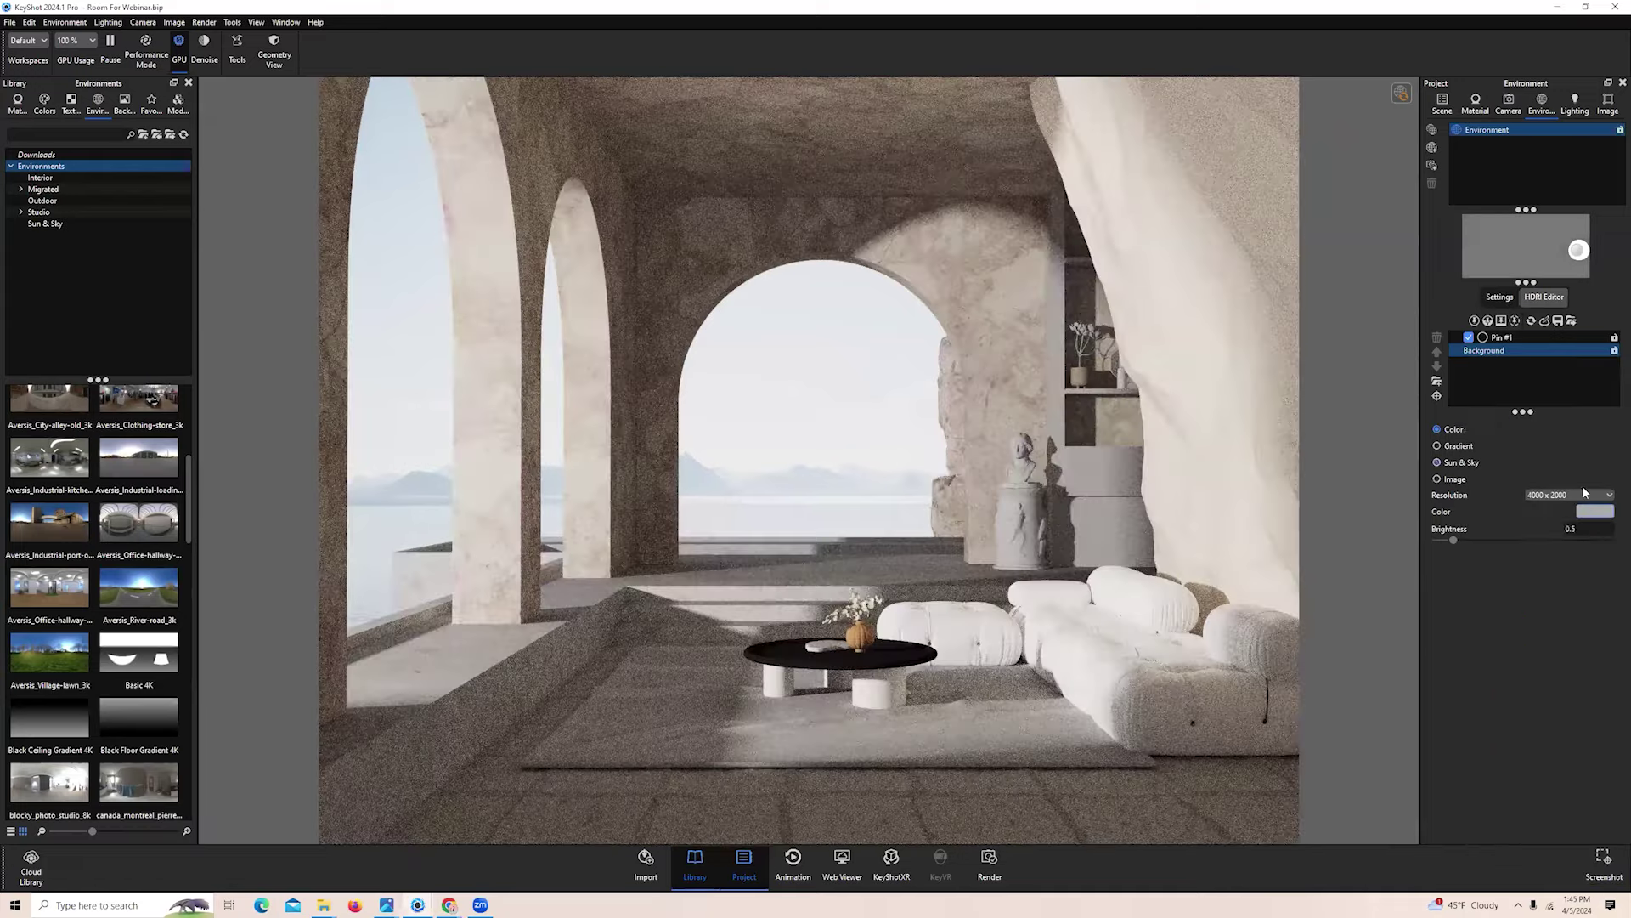
click(1594, 513)
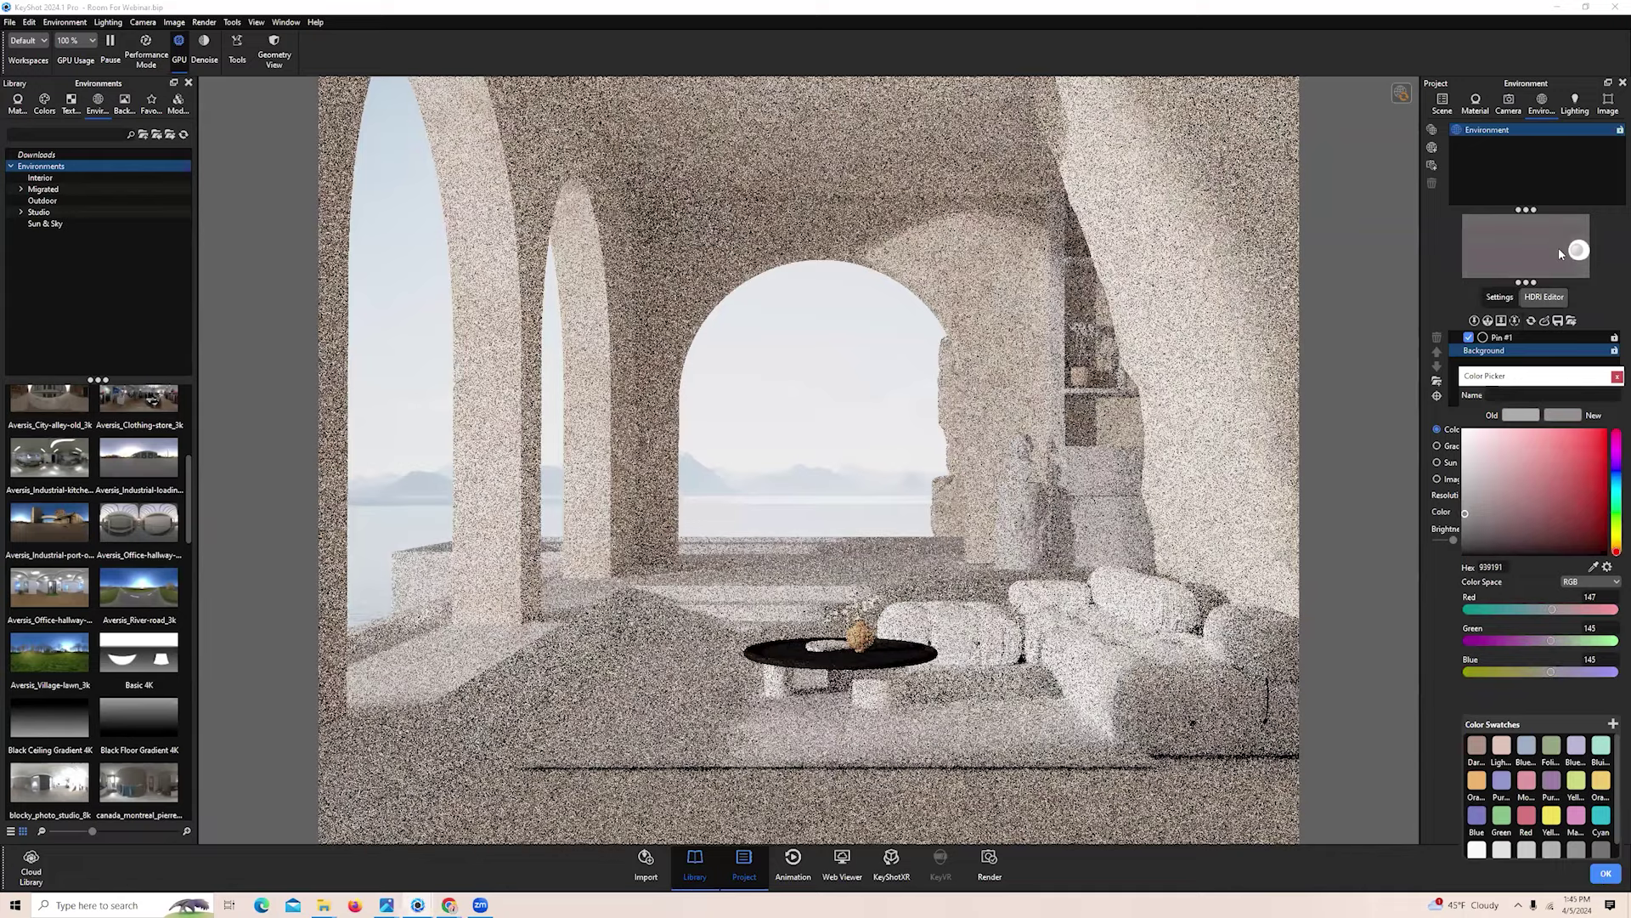
Shift the environment pin within the HDRI and view the building's side arches from outside with the Free Camera
click(1560, 250)
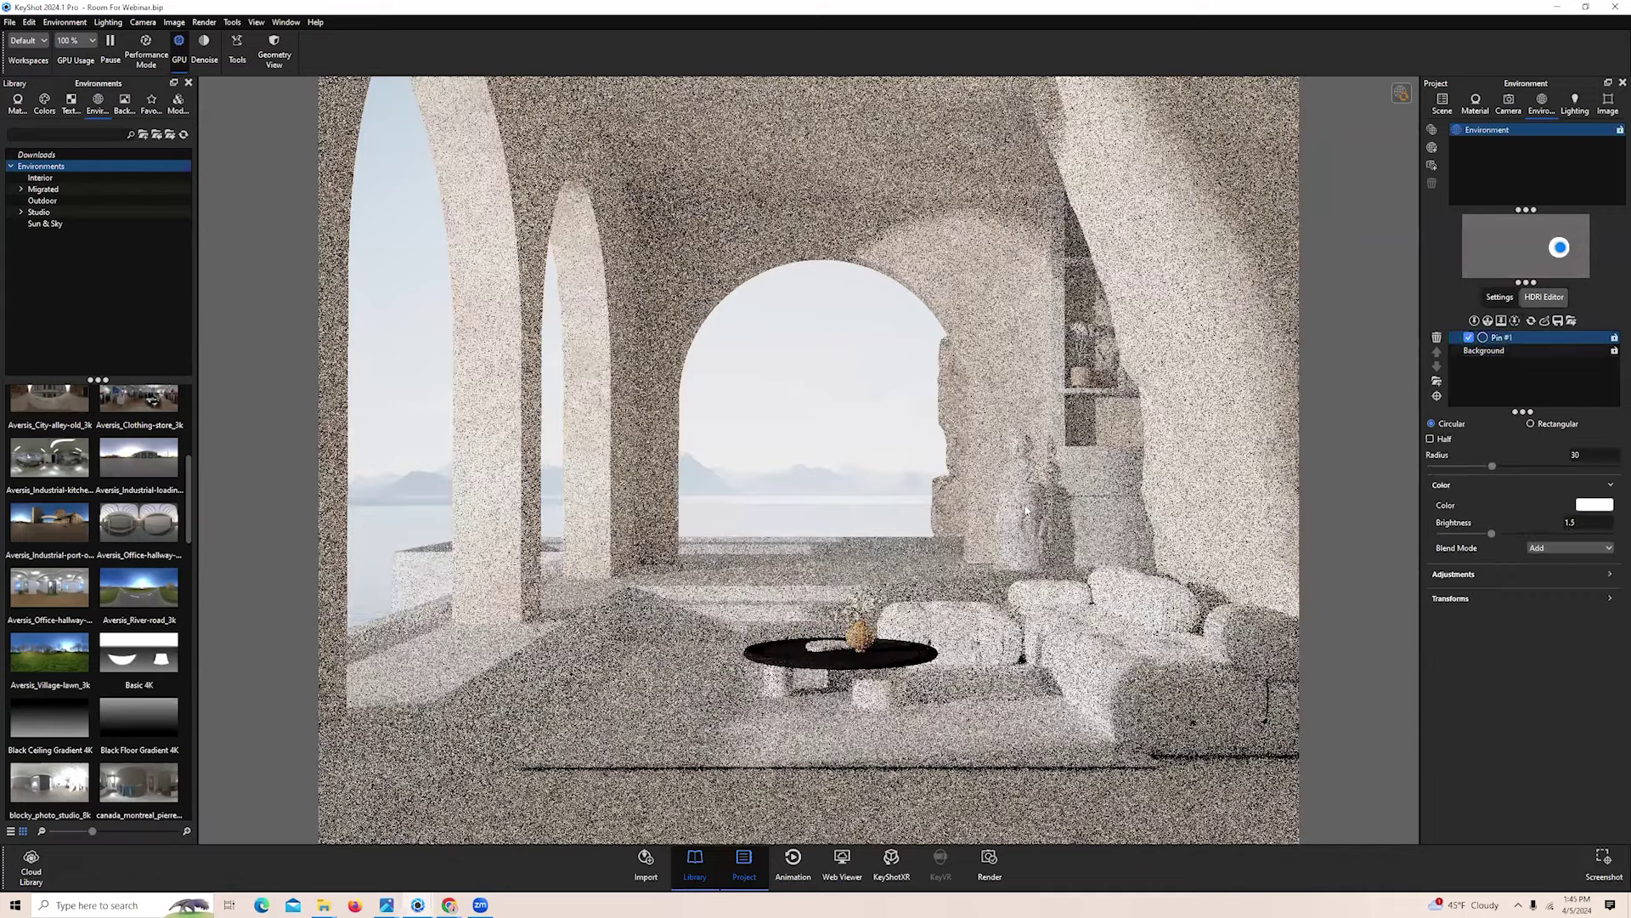
click(1509, 103)
click(1483, 130)
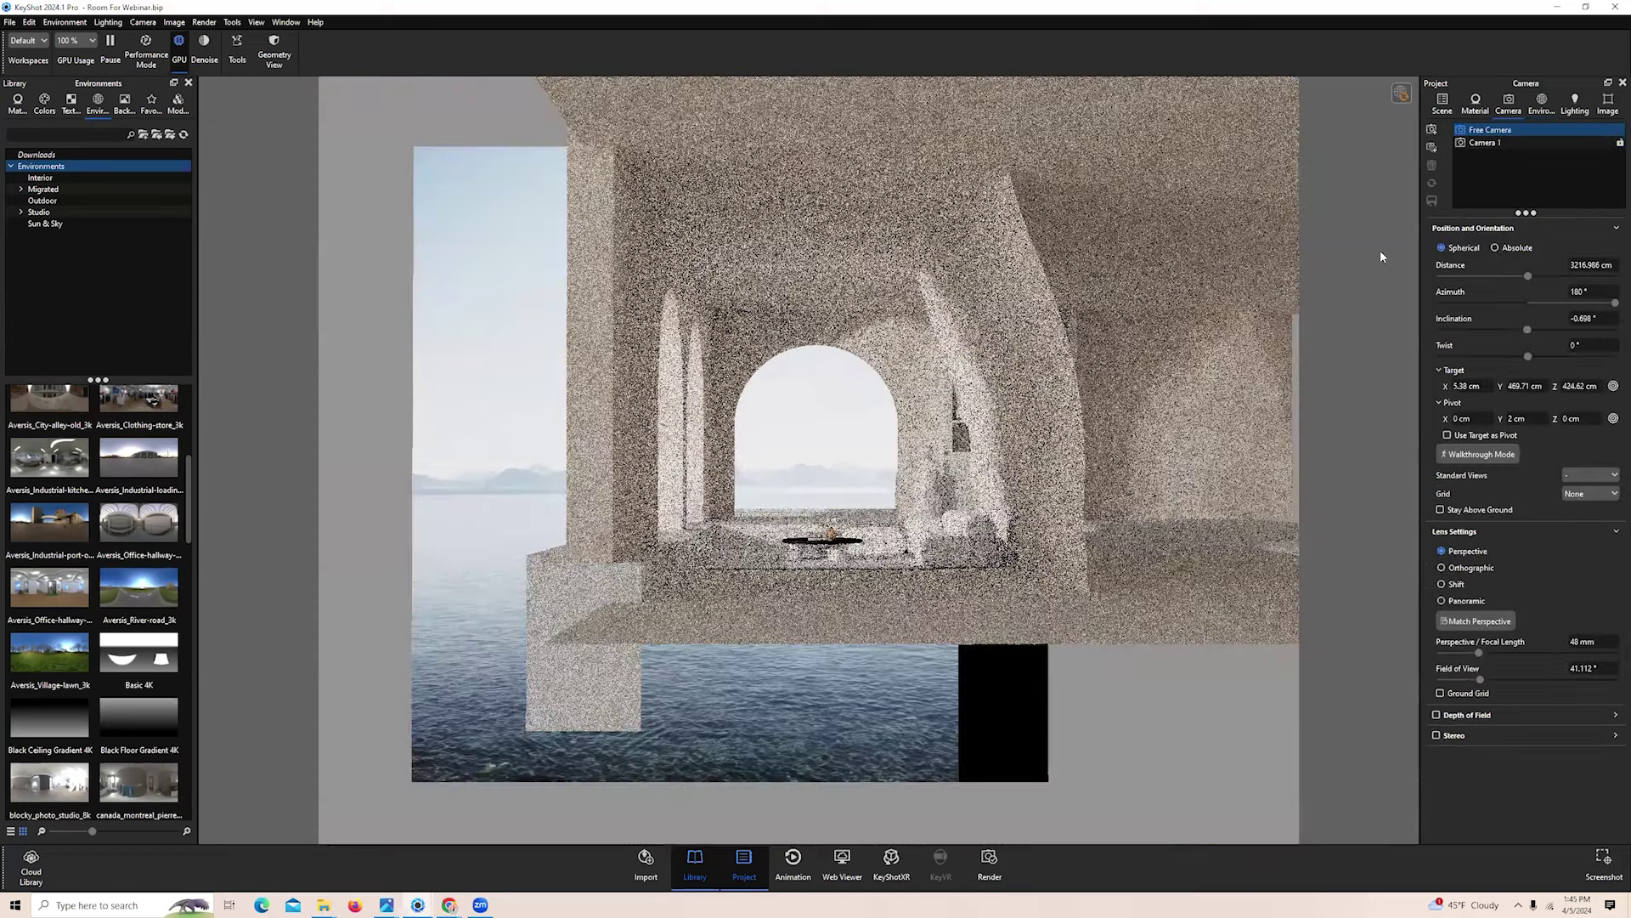
drag(909, 726, 944, 737)
scroll(943, 738, down, 5)
click(1541, 102)
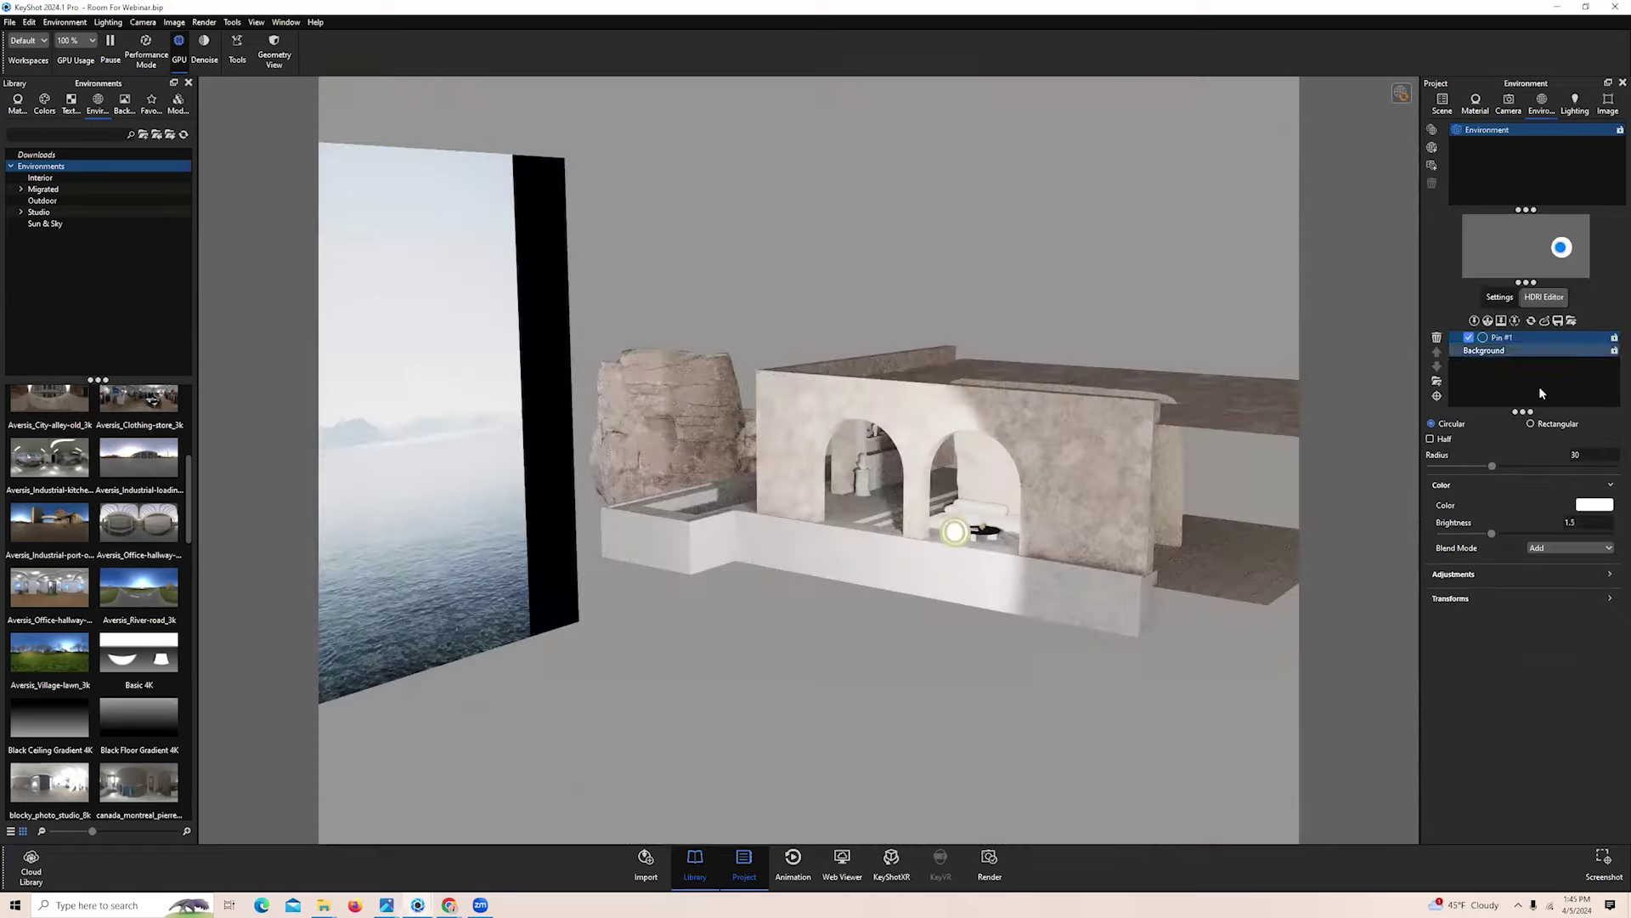
Reposition the environment pin's highlight around the arches on the building's side wall and finish highlight placement
click(1436, 396)
click(986, 533)
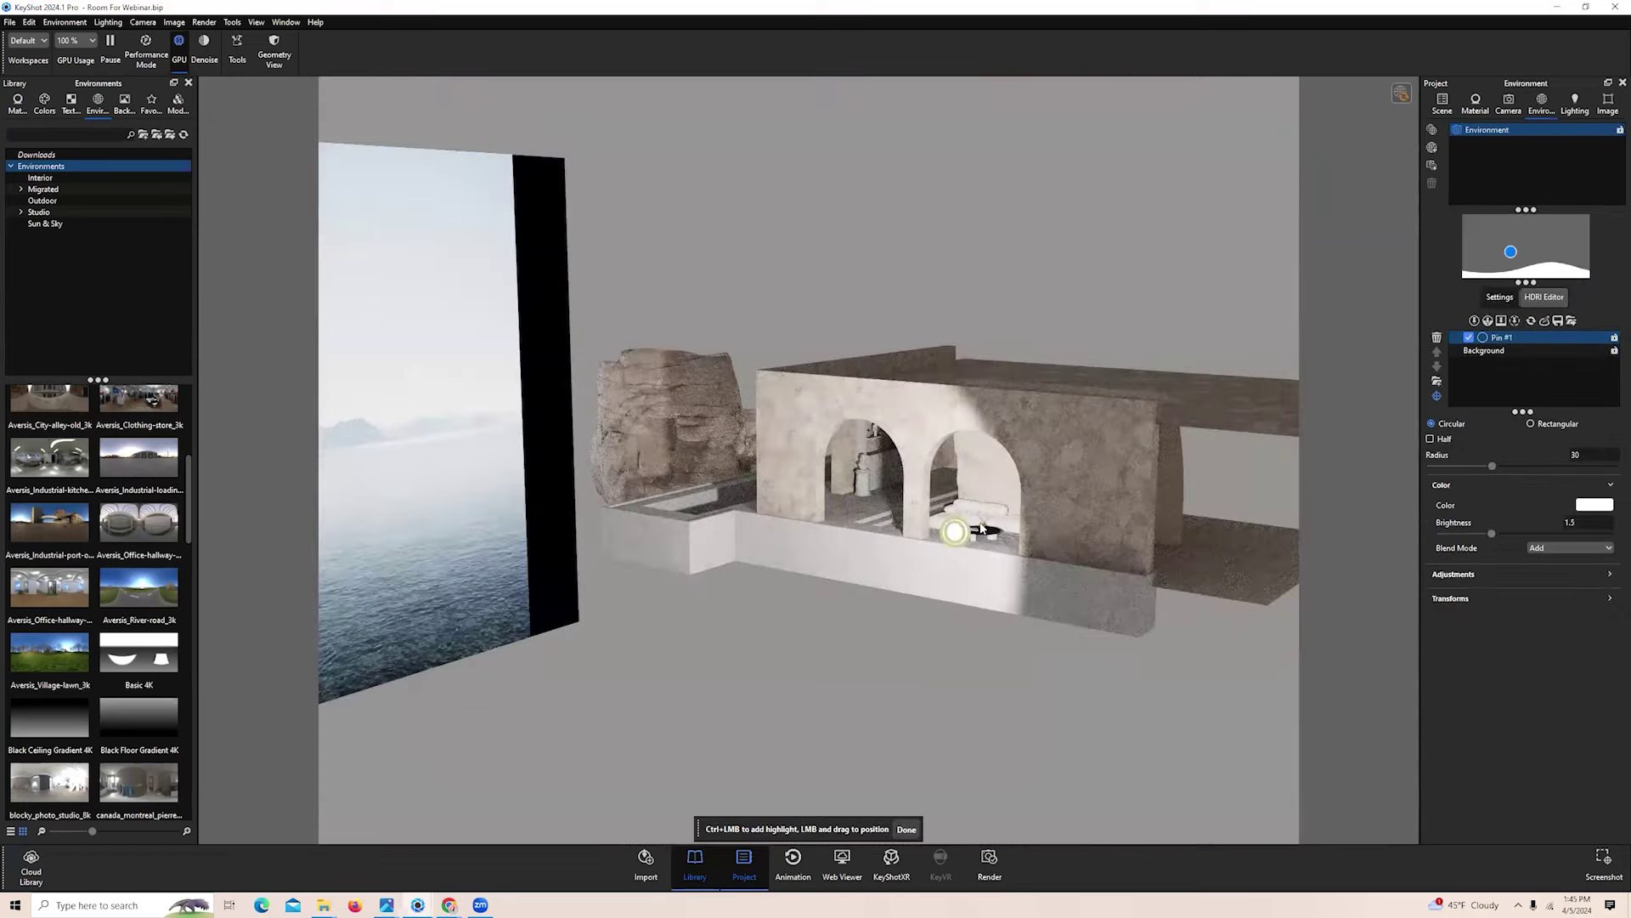
click(1024, 462)
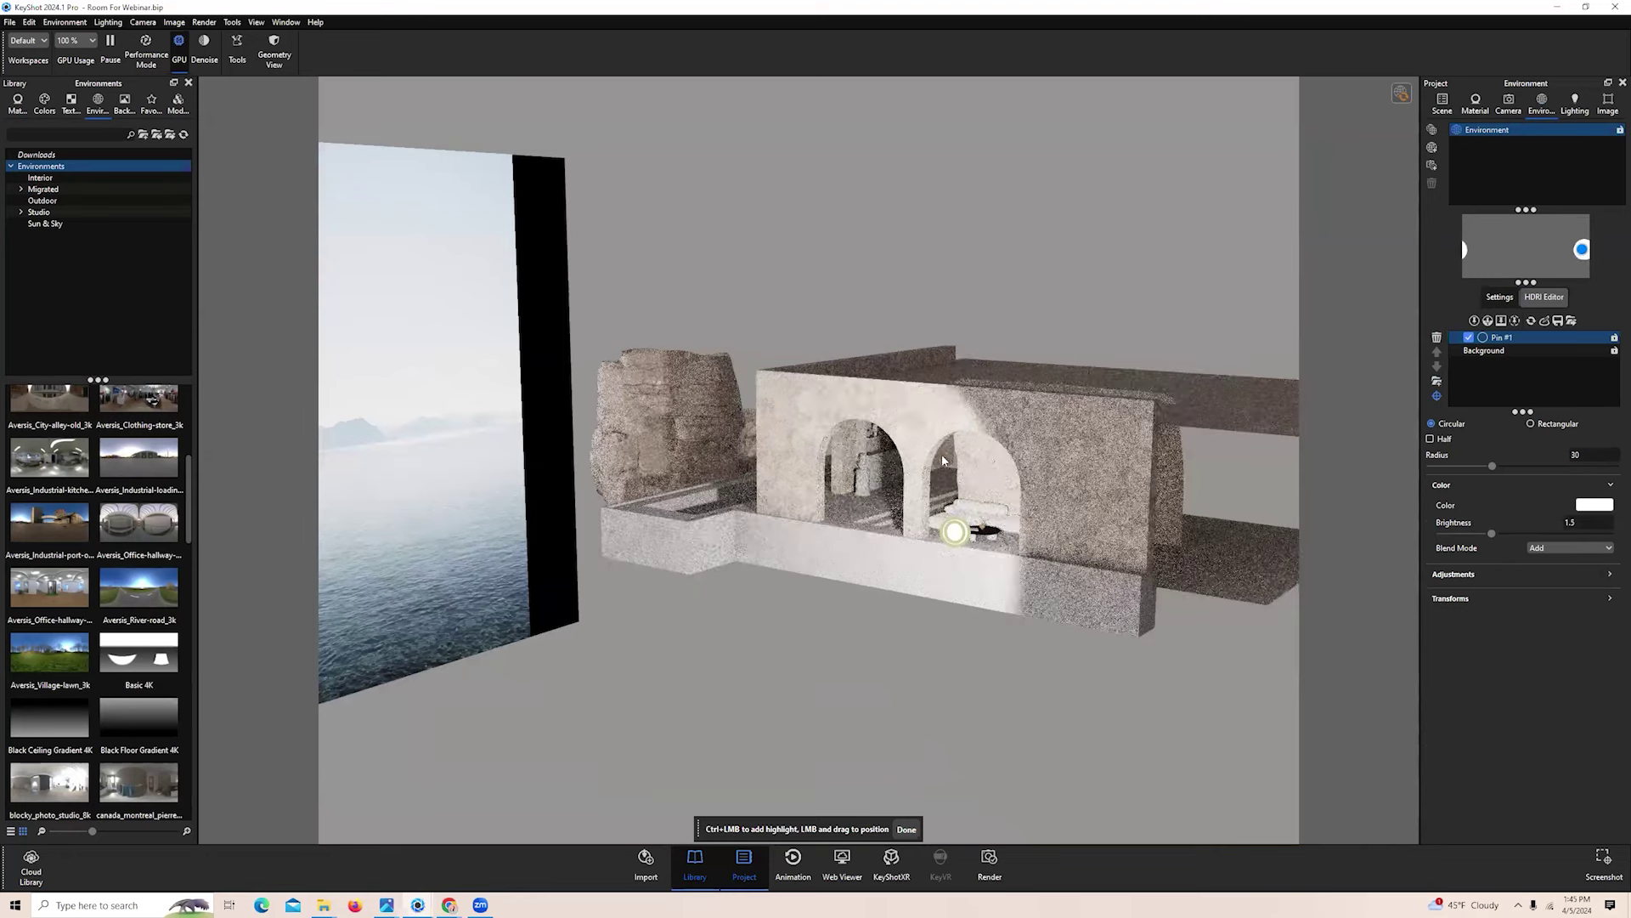
click(942, 419)
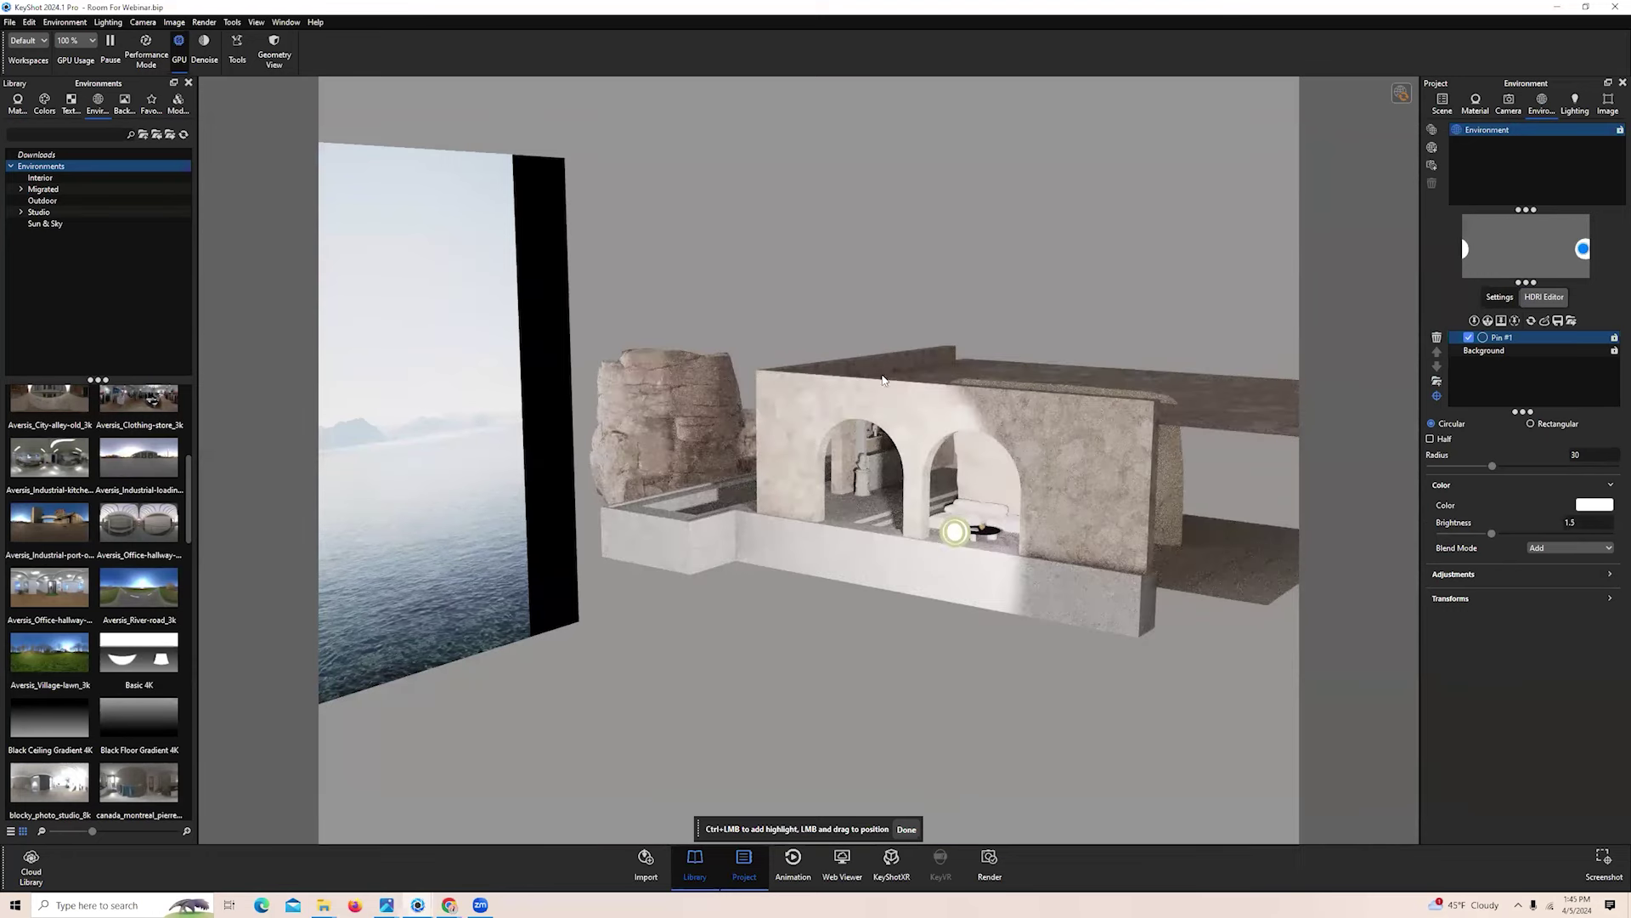
click(909, 830)
Orbit to the opposite side of the building and move the environment pin slightly higher in the HDRI, above the roof
scroll(1104, 476, down, 1)
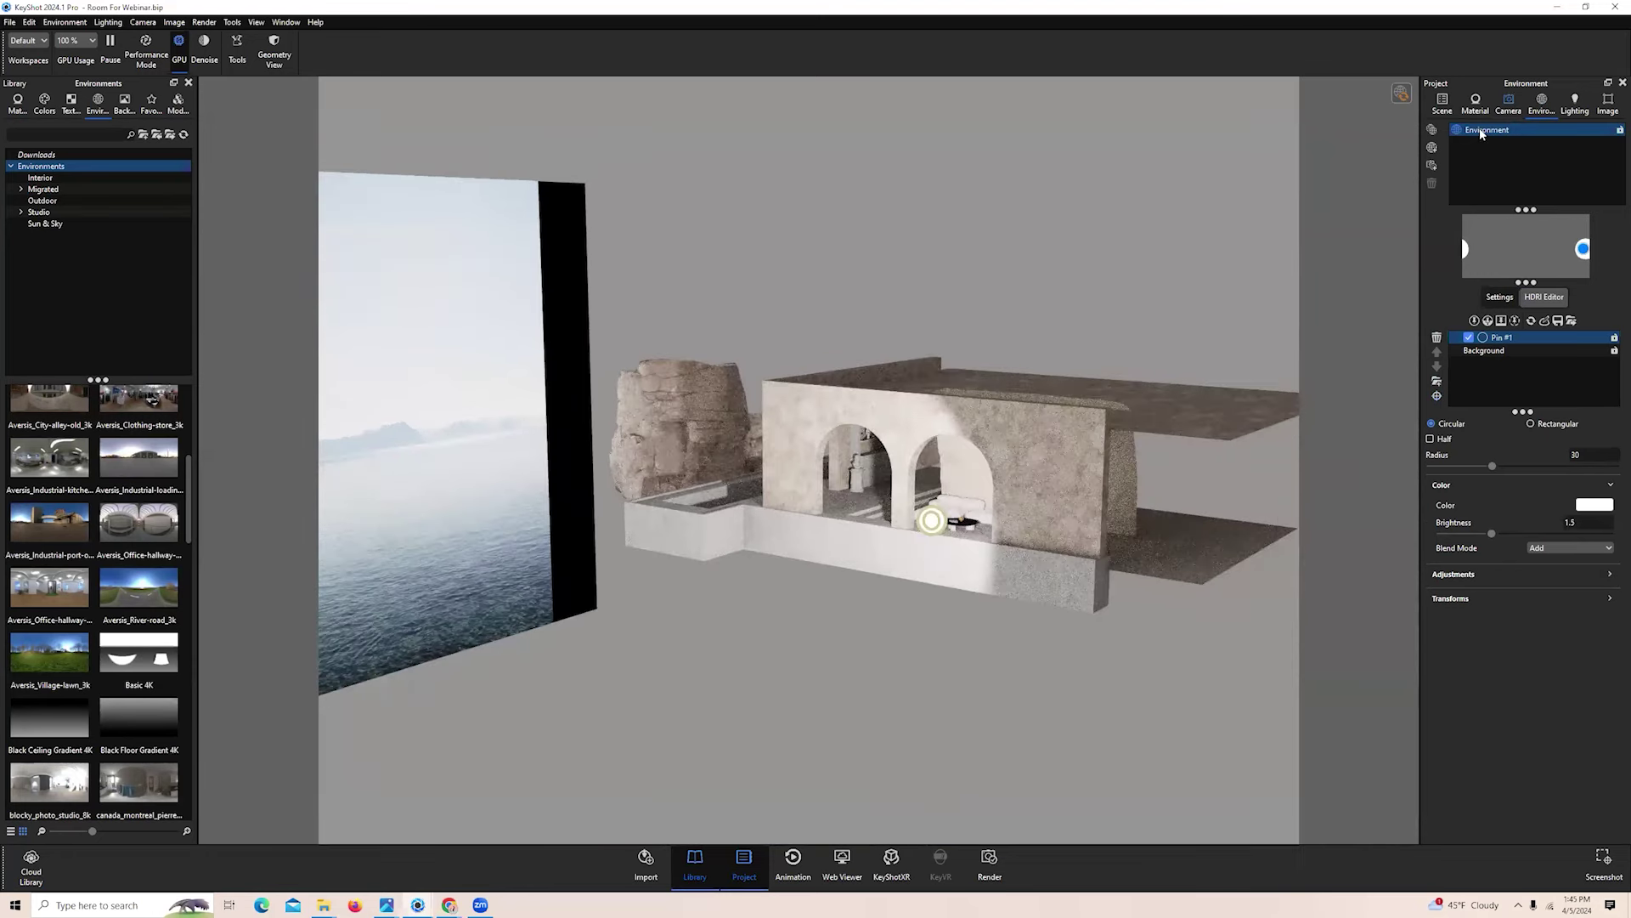
click(1508, 104)
scroll(769, 327, down, 3)
drag(769, 330, 1275, 157)
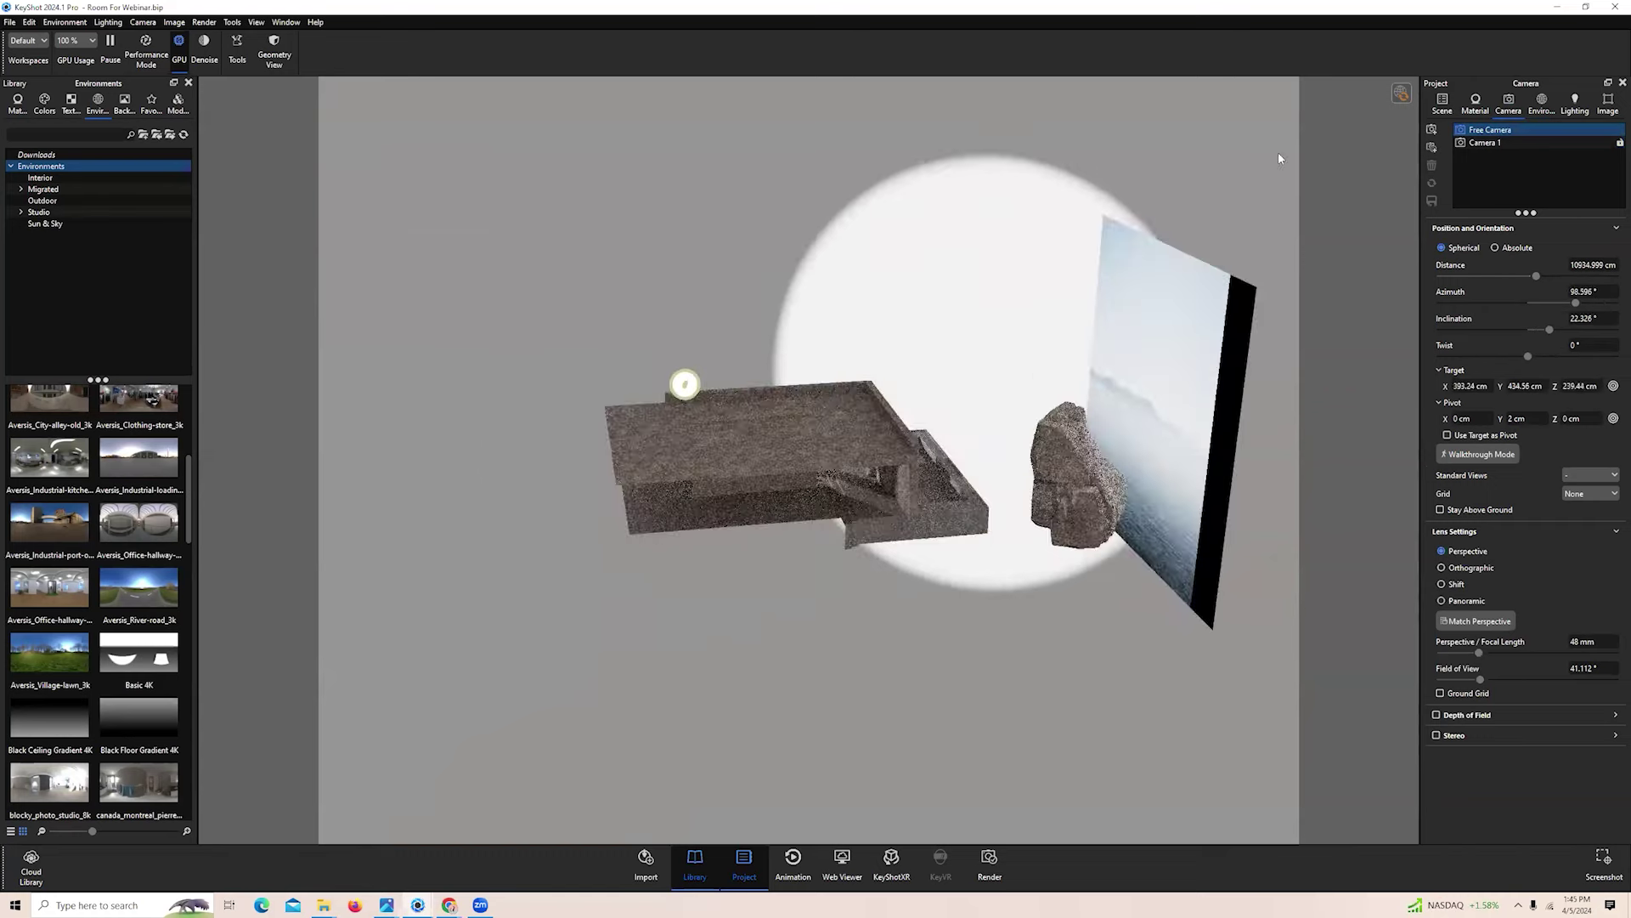
click(1542, 105)
drag(1583, 248, 1568, 240)
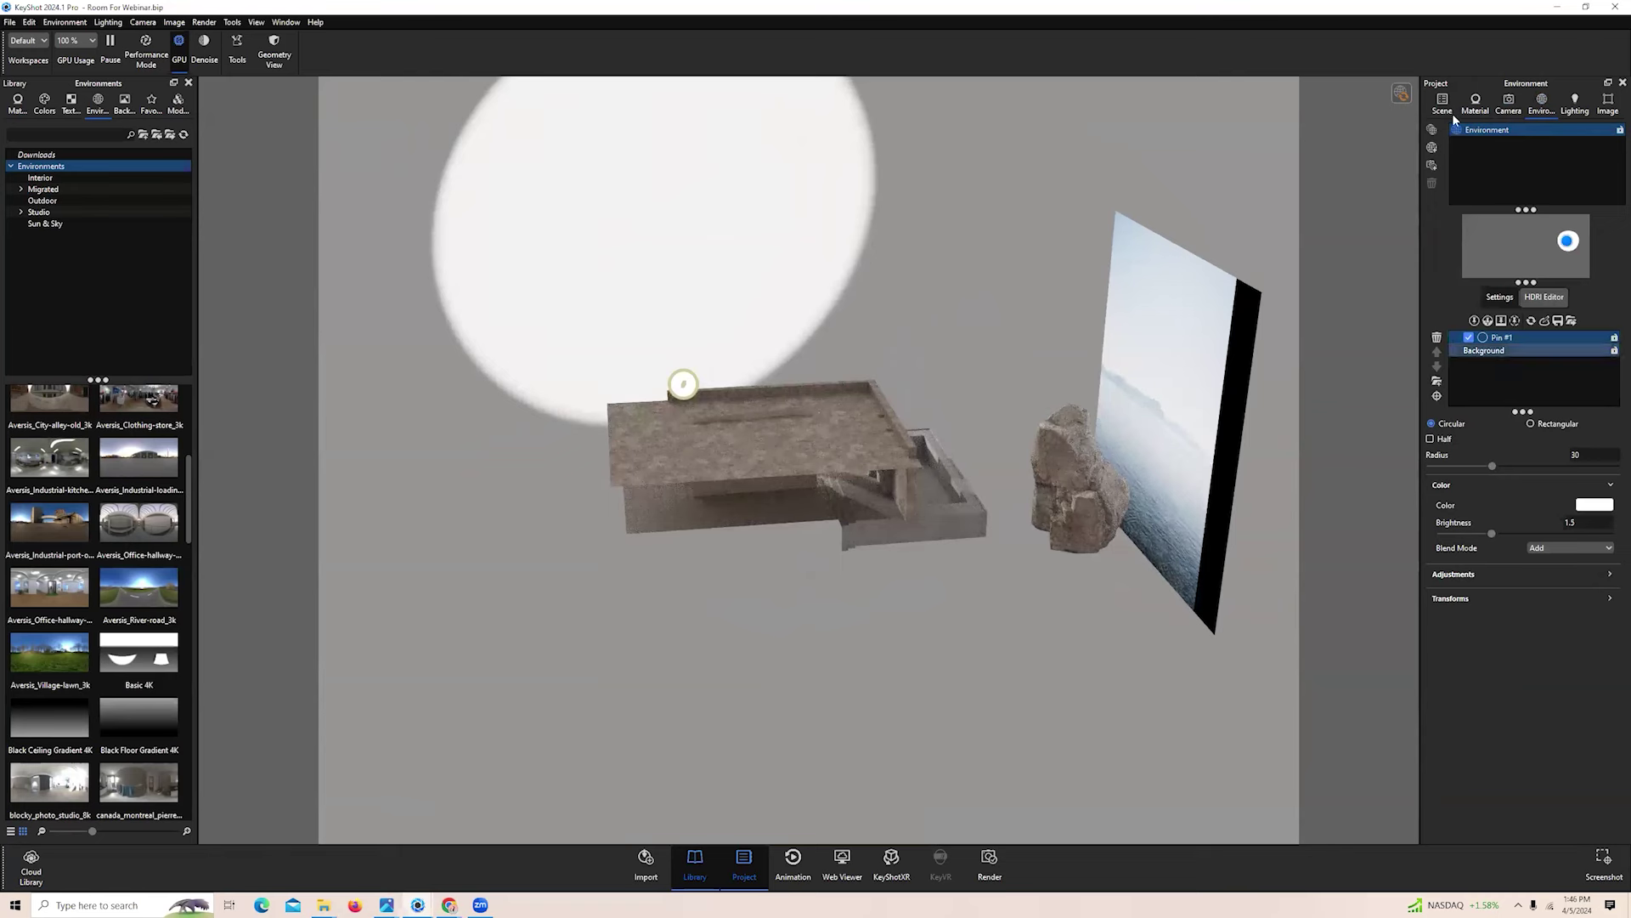
Try a plain color as the scene background and switch back to Lighting Environment
click(1501, 297)
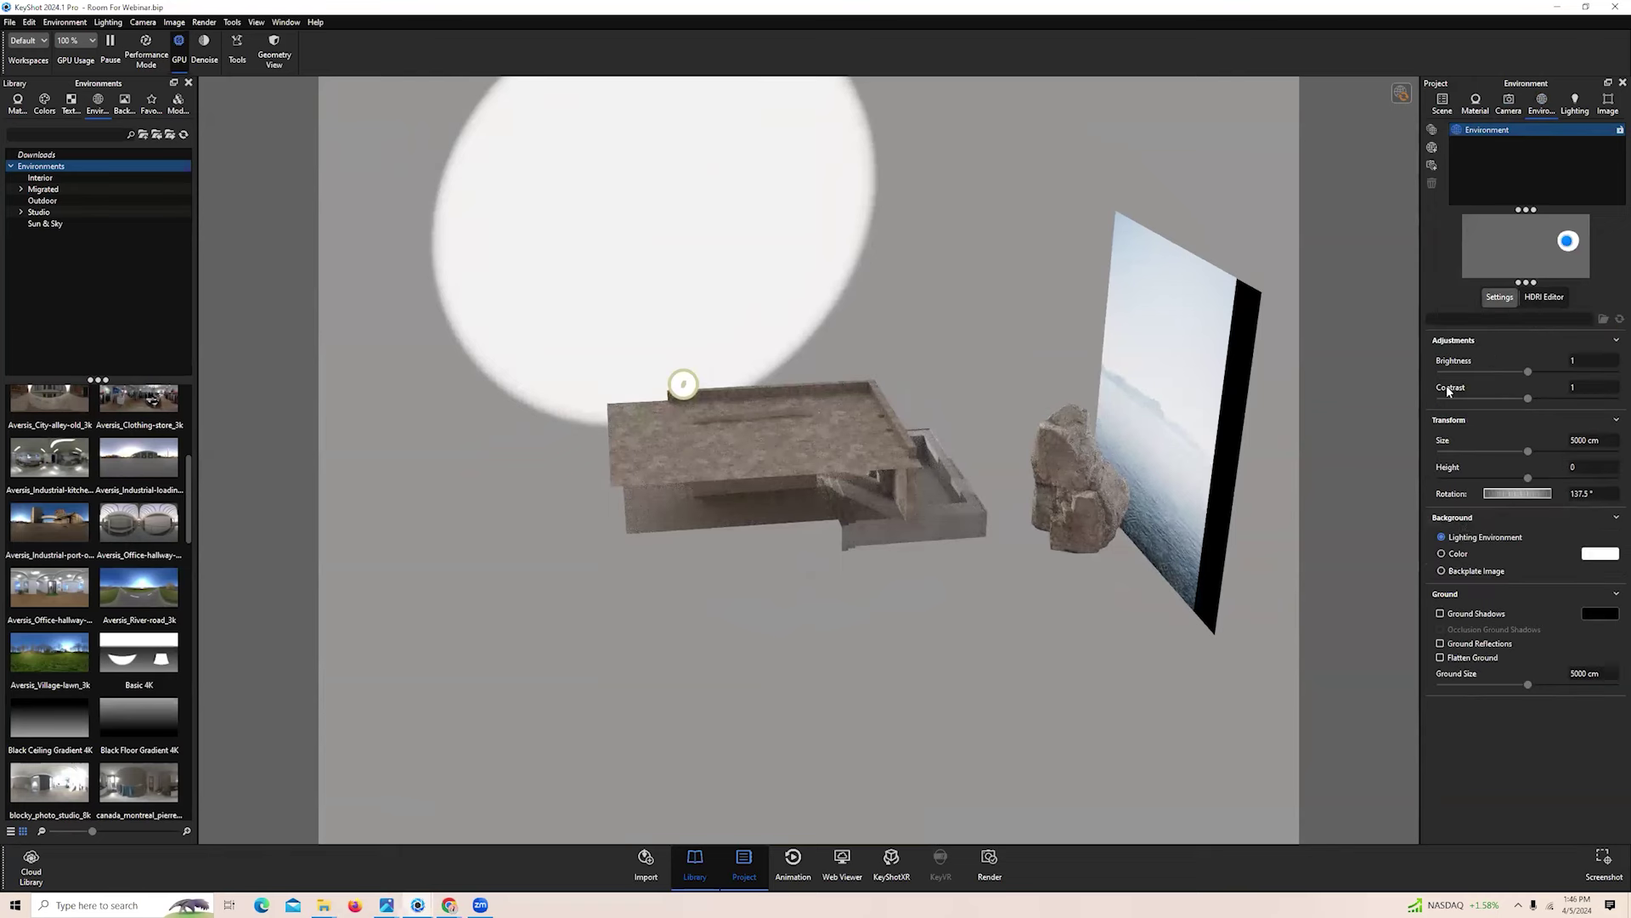
click(1442, 554)
click(1442, 537)
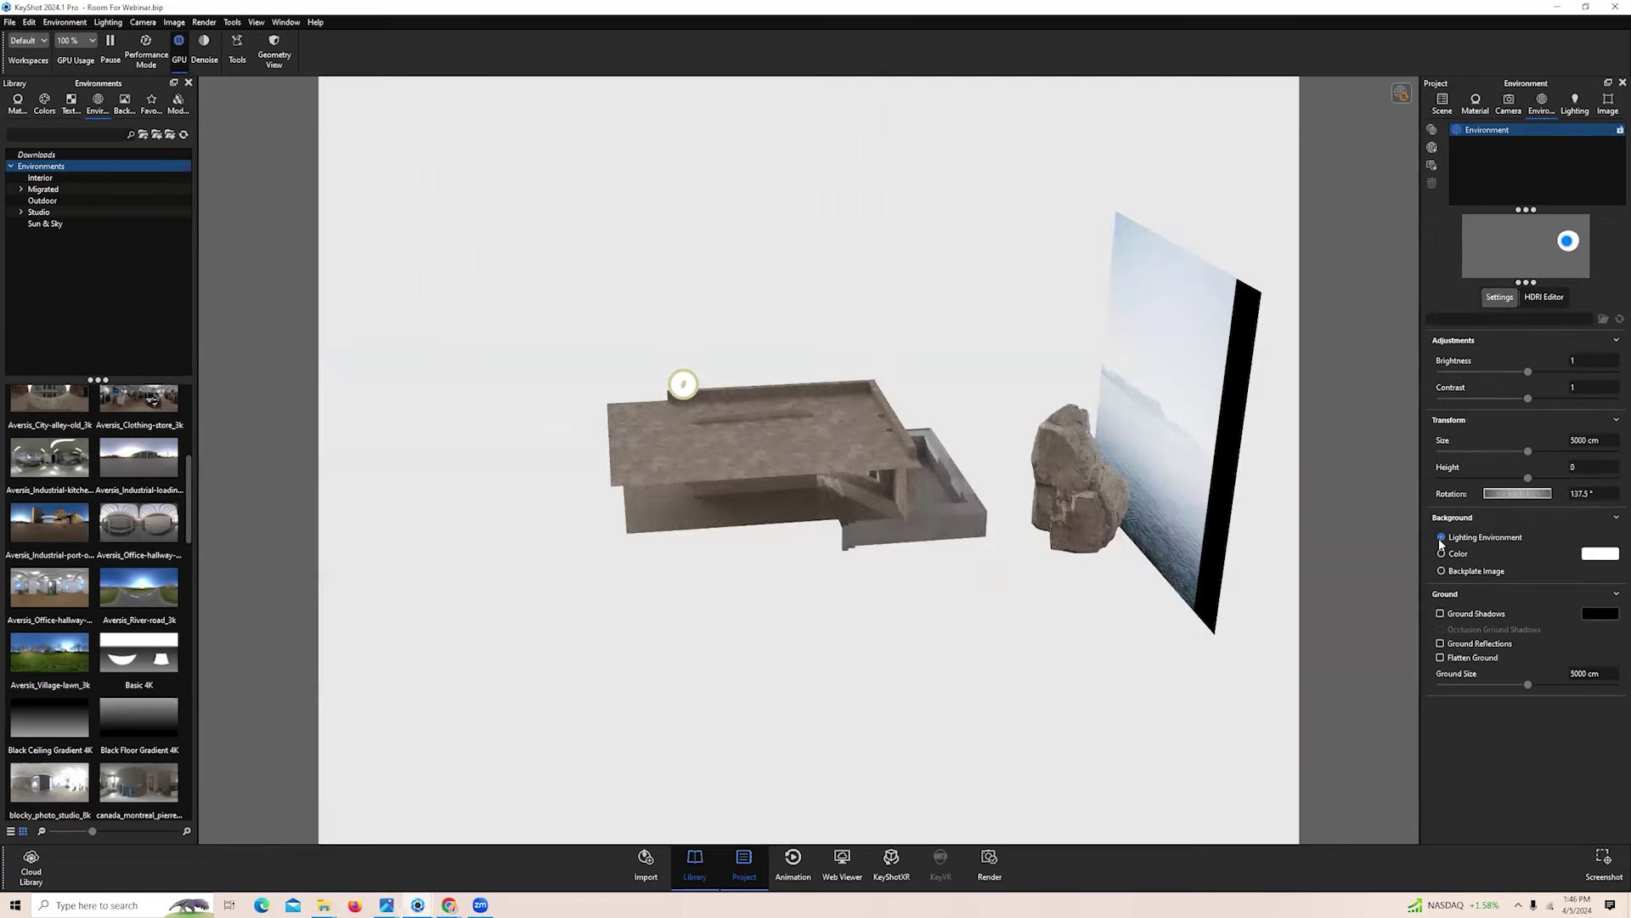
From the Camera 1 view, compare the room with environment brightness at 0 and restore it to 1
click(1509, 103)
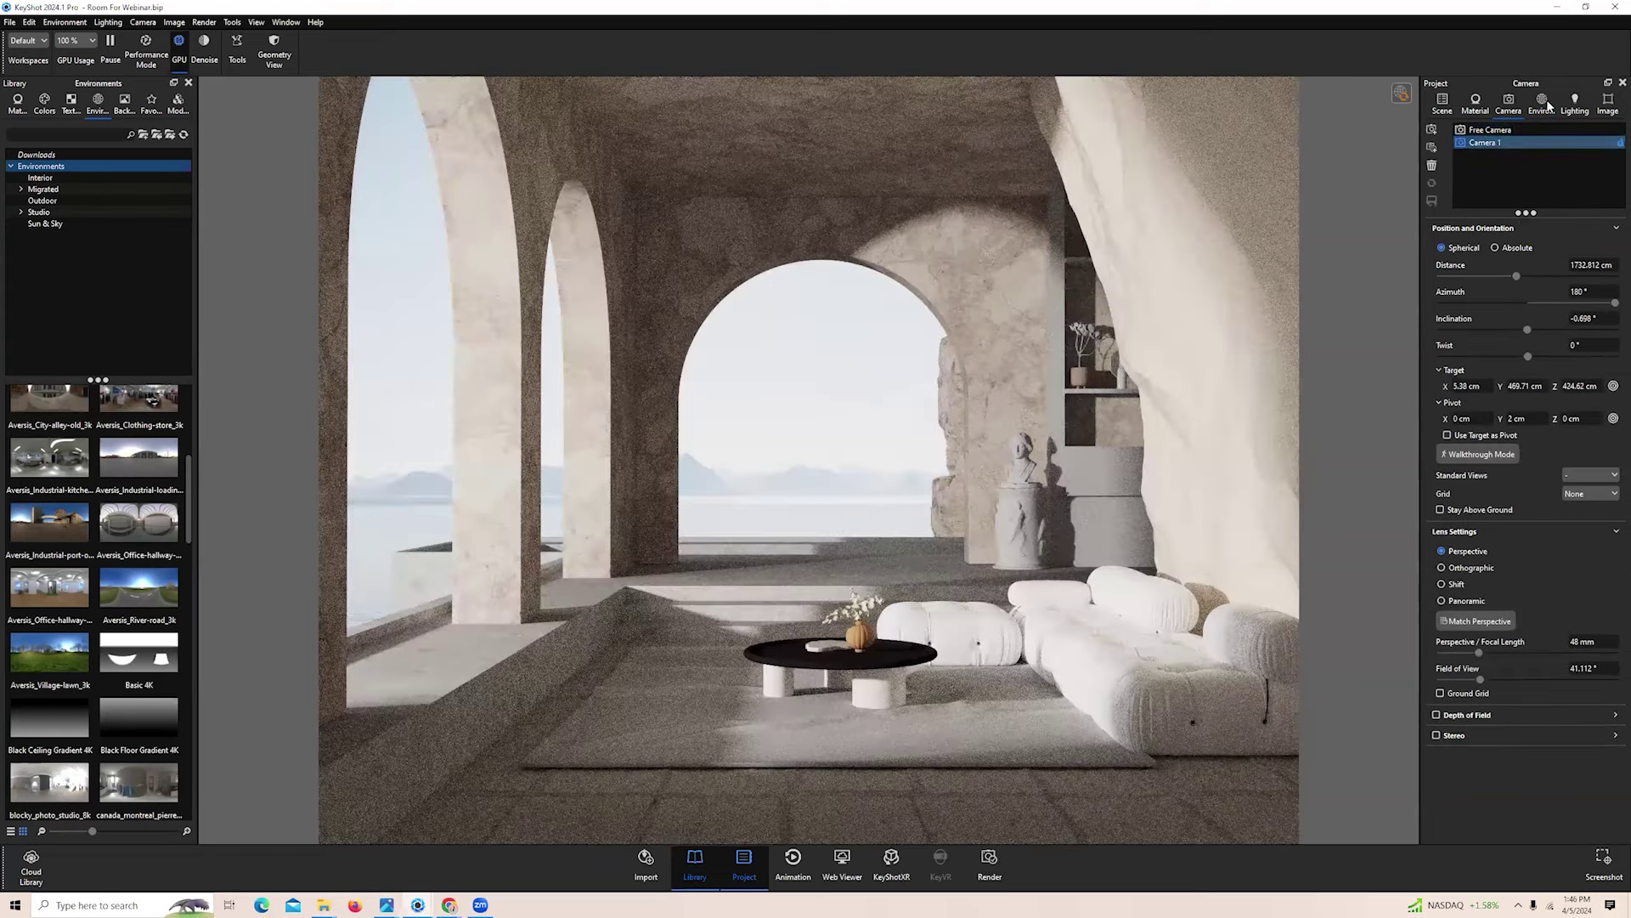
click(1545, 103)
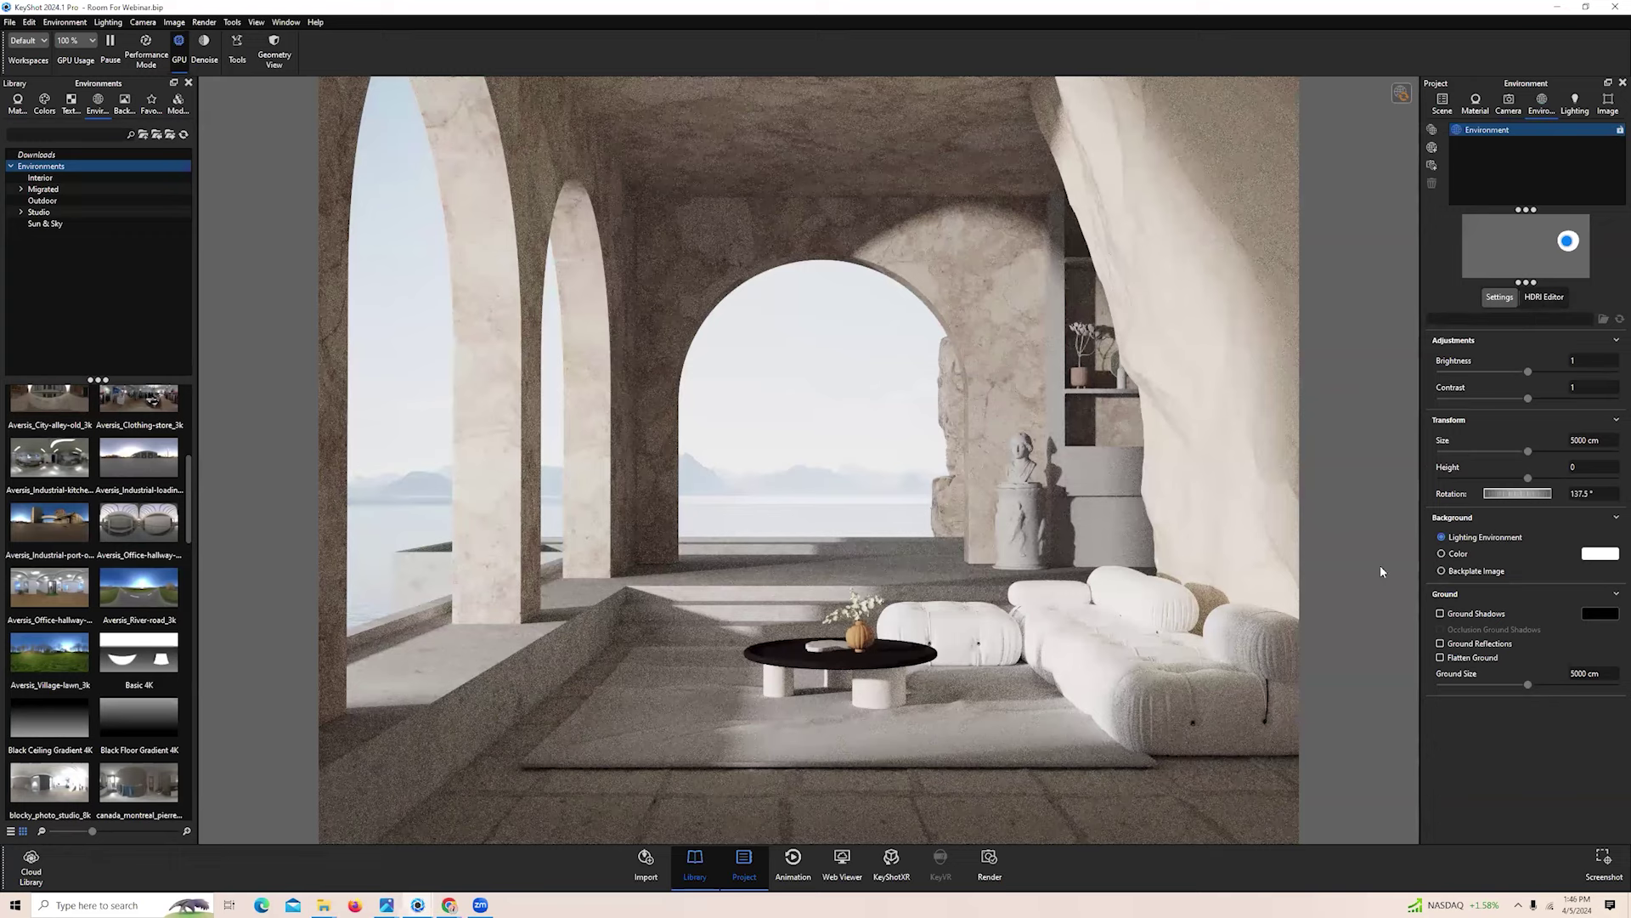
click(1595, 364)
text(0)
key(Return)
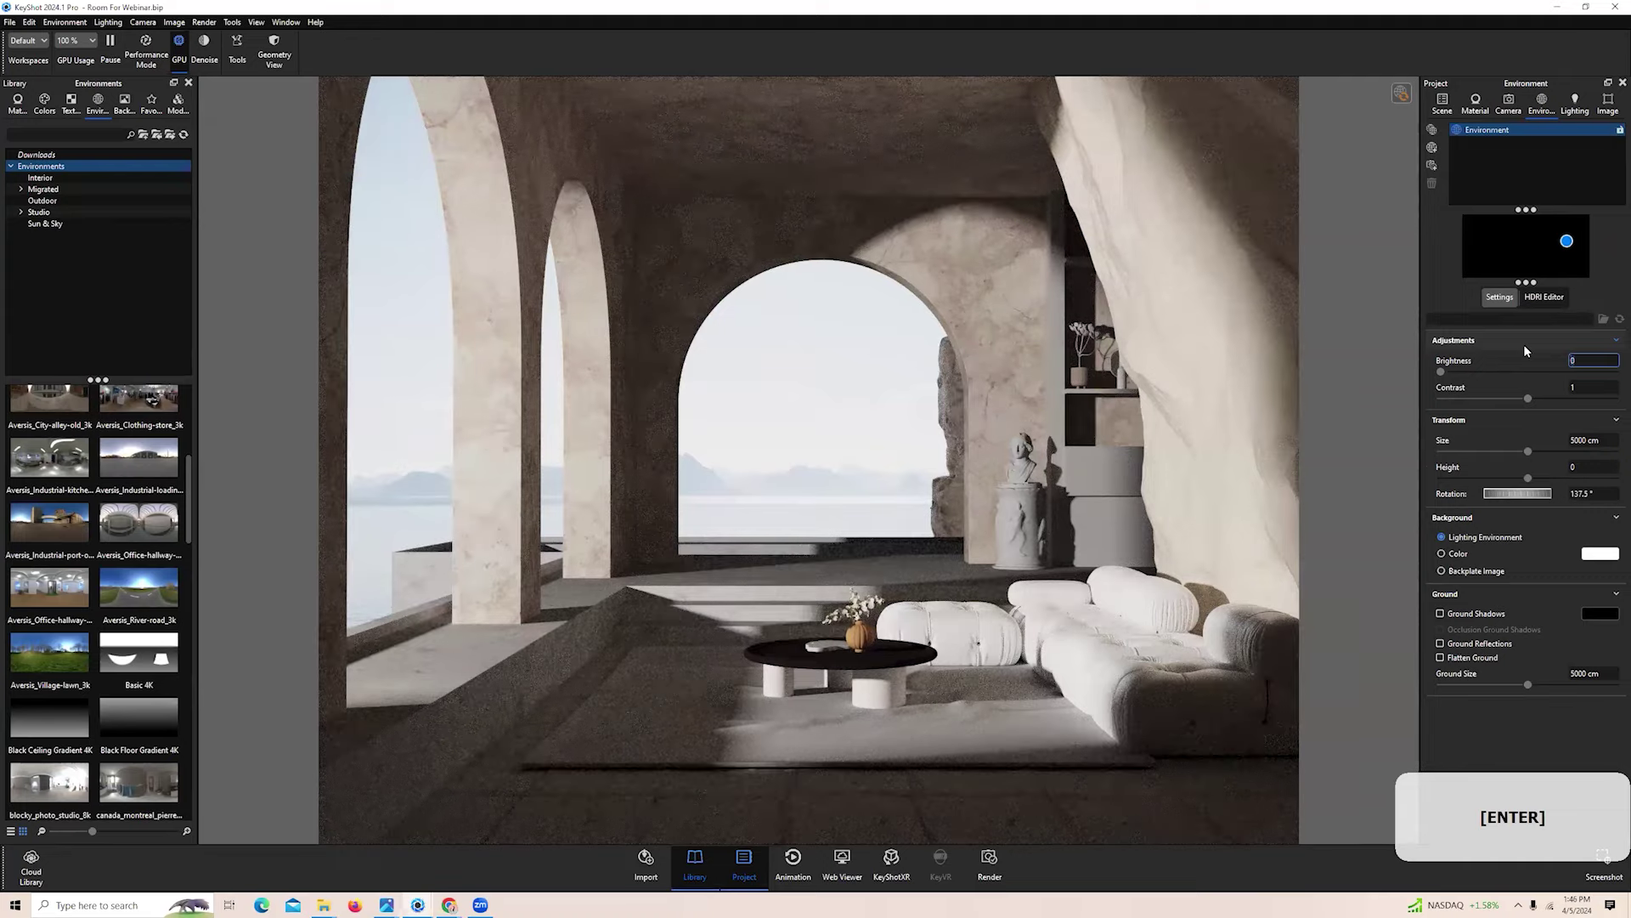
text(1)
key(Return)
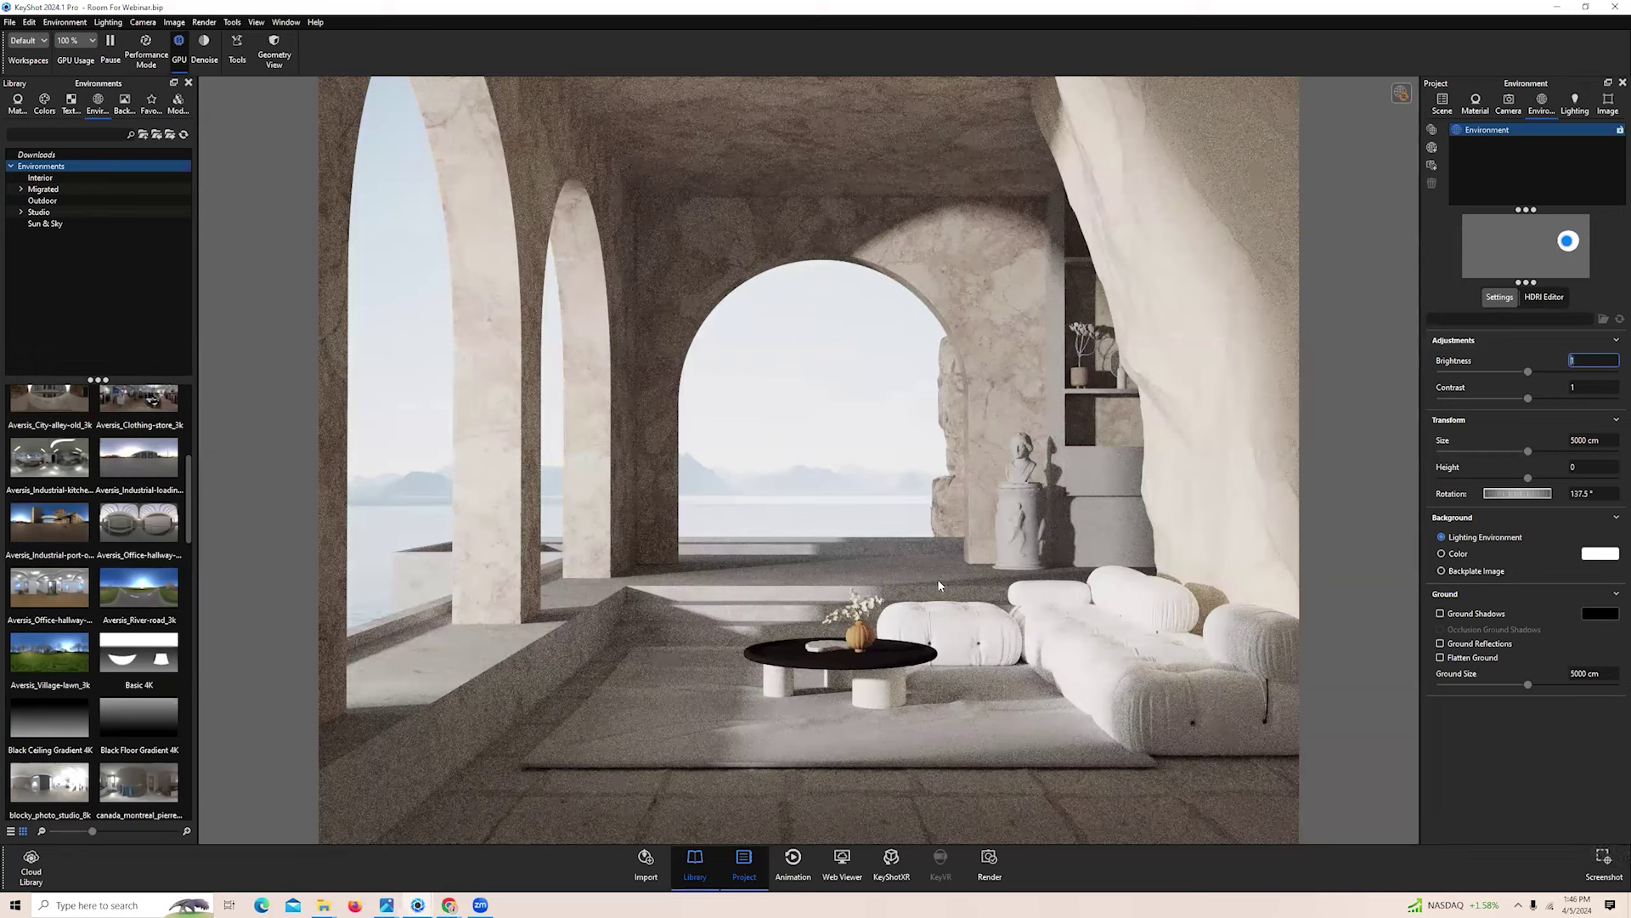
Use the Free Camera to frame the empty pool outside the arches and add a Plane primitive to the scene
click(1508, 104)
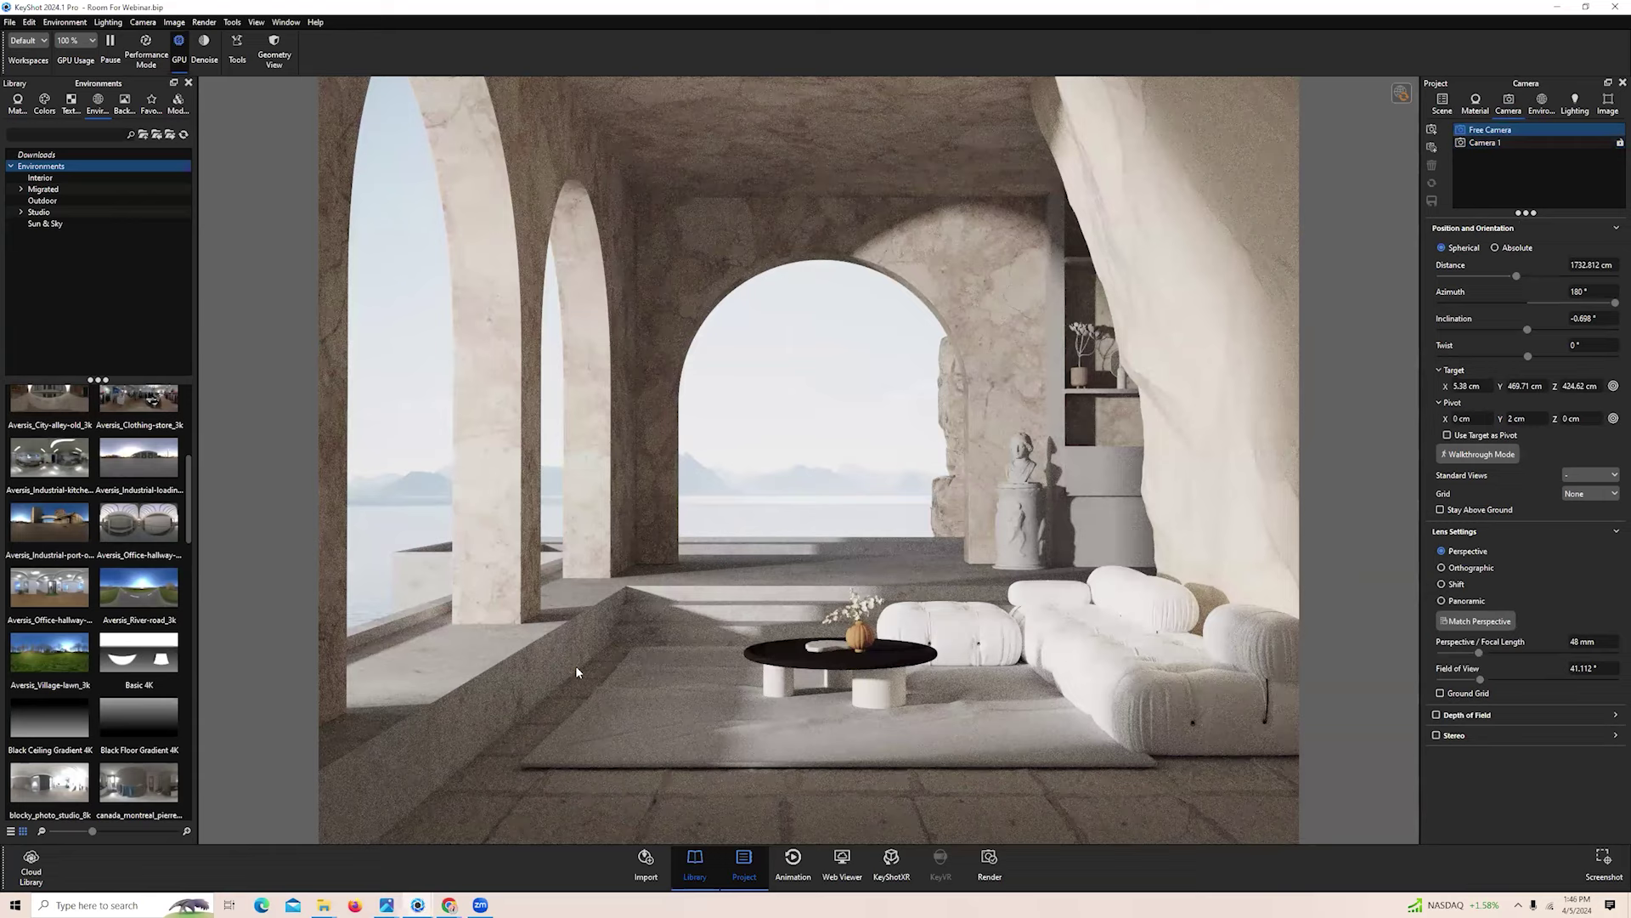
scroll(1027, 748, down, 10)
drag(639, 636, 797, 733)
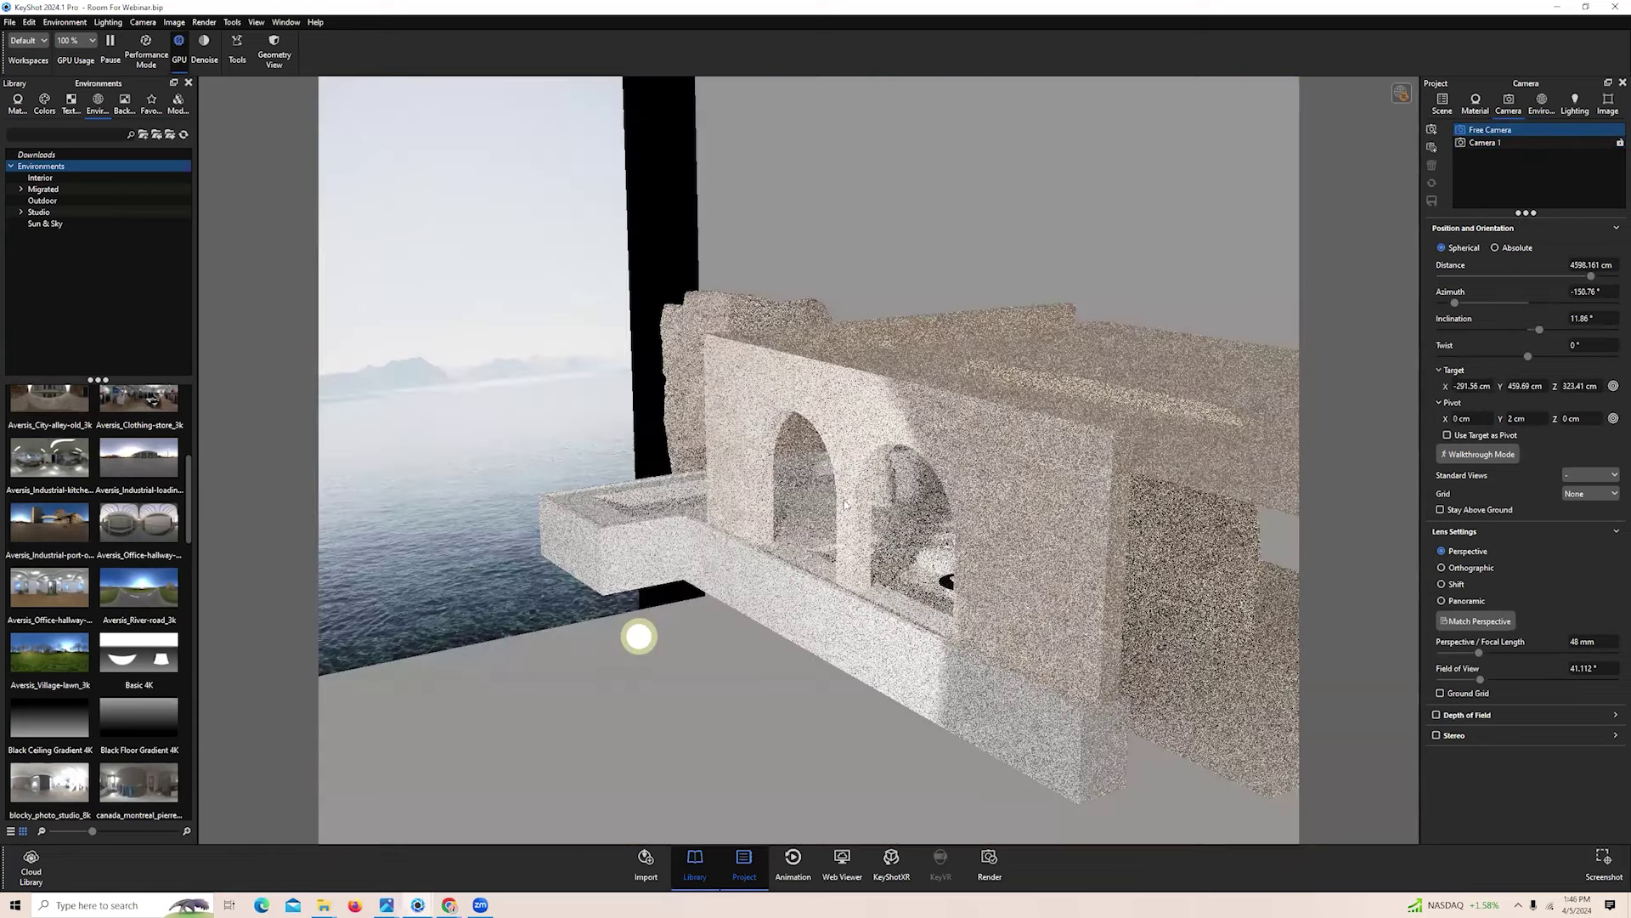
drag(846, 504, 974, 556)
scroll(974, 561, up, 6)
middle_drag(888, 815, 935, 699)
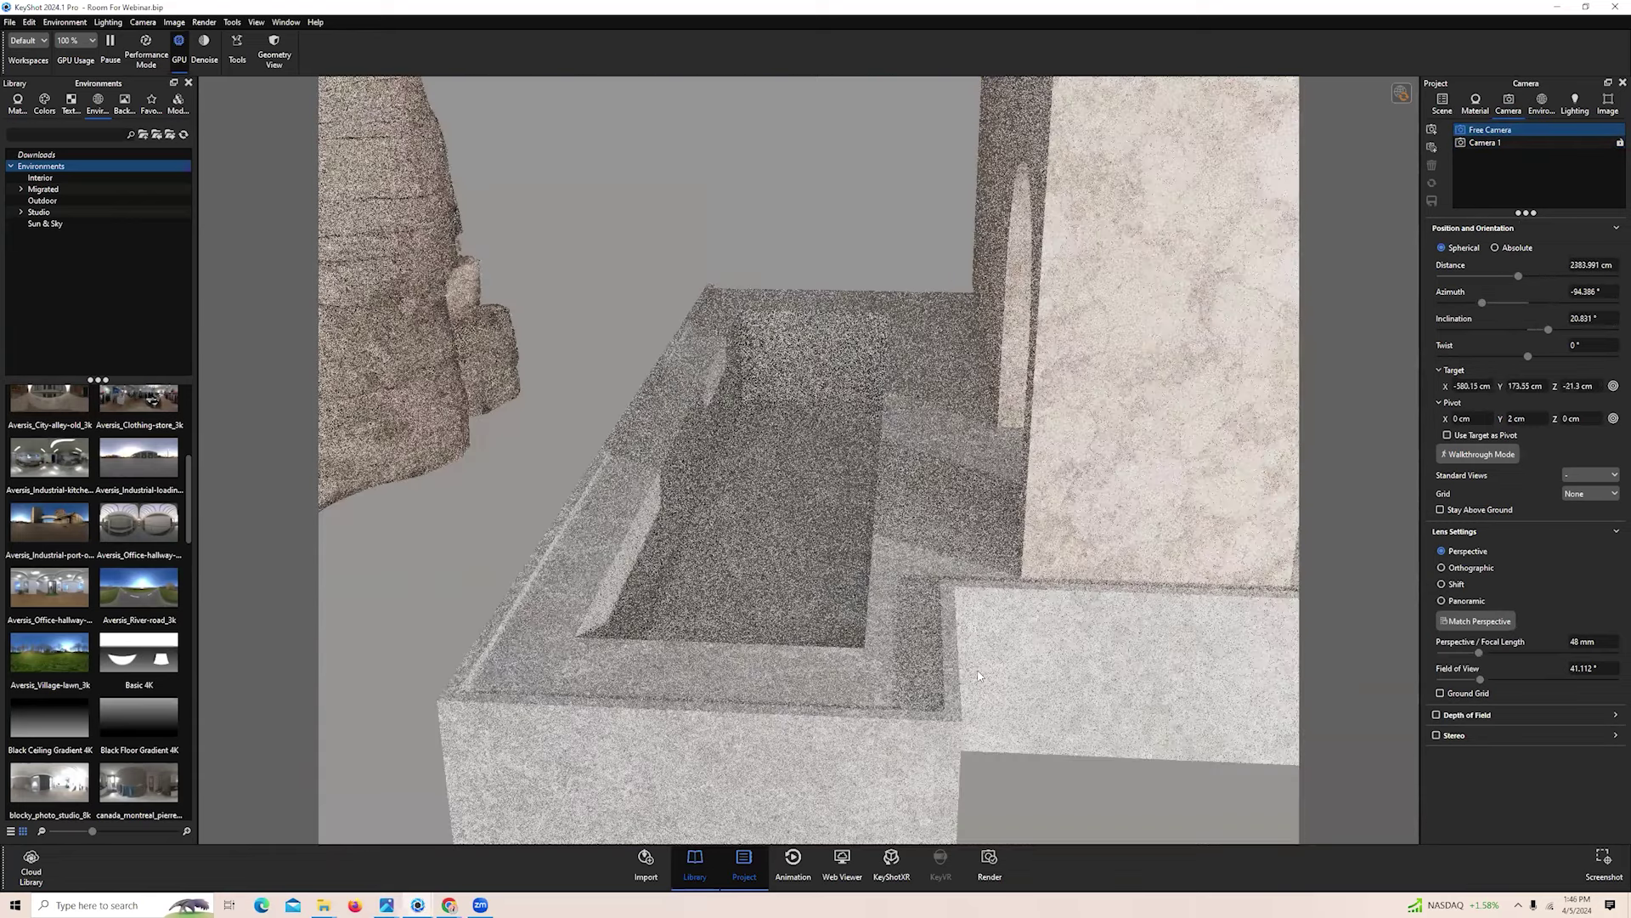
scroll(833, 463, down, 5)
drag(833, 463, 799, 476)
scroll(803, 671, up, 7)
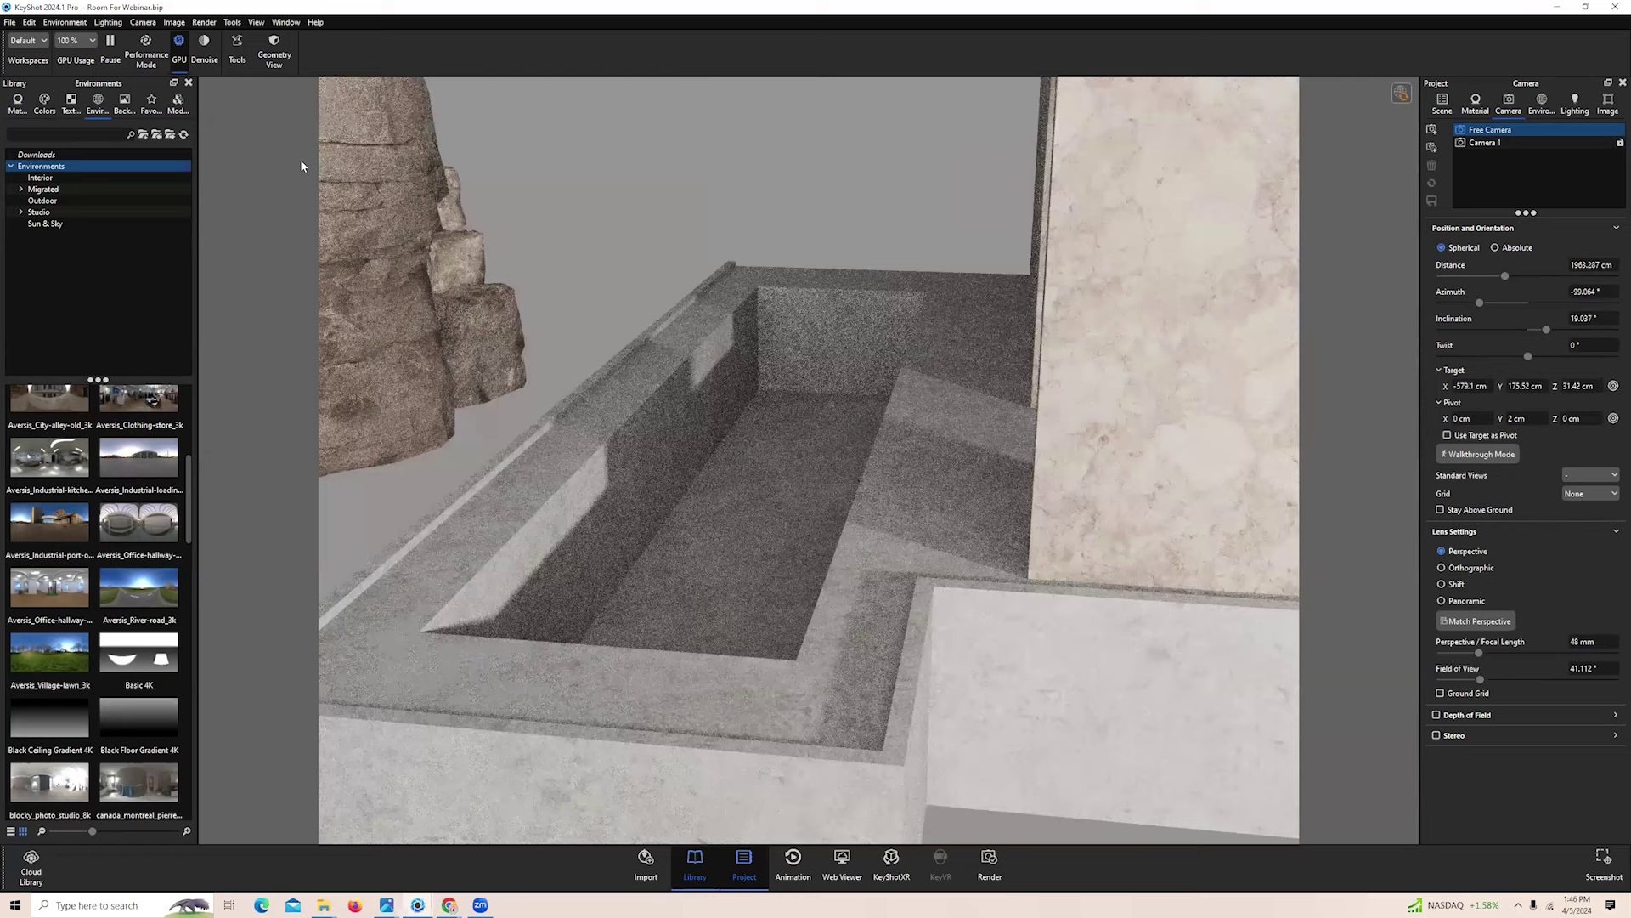
click(31, 23)
mouse_move(85, 70)
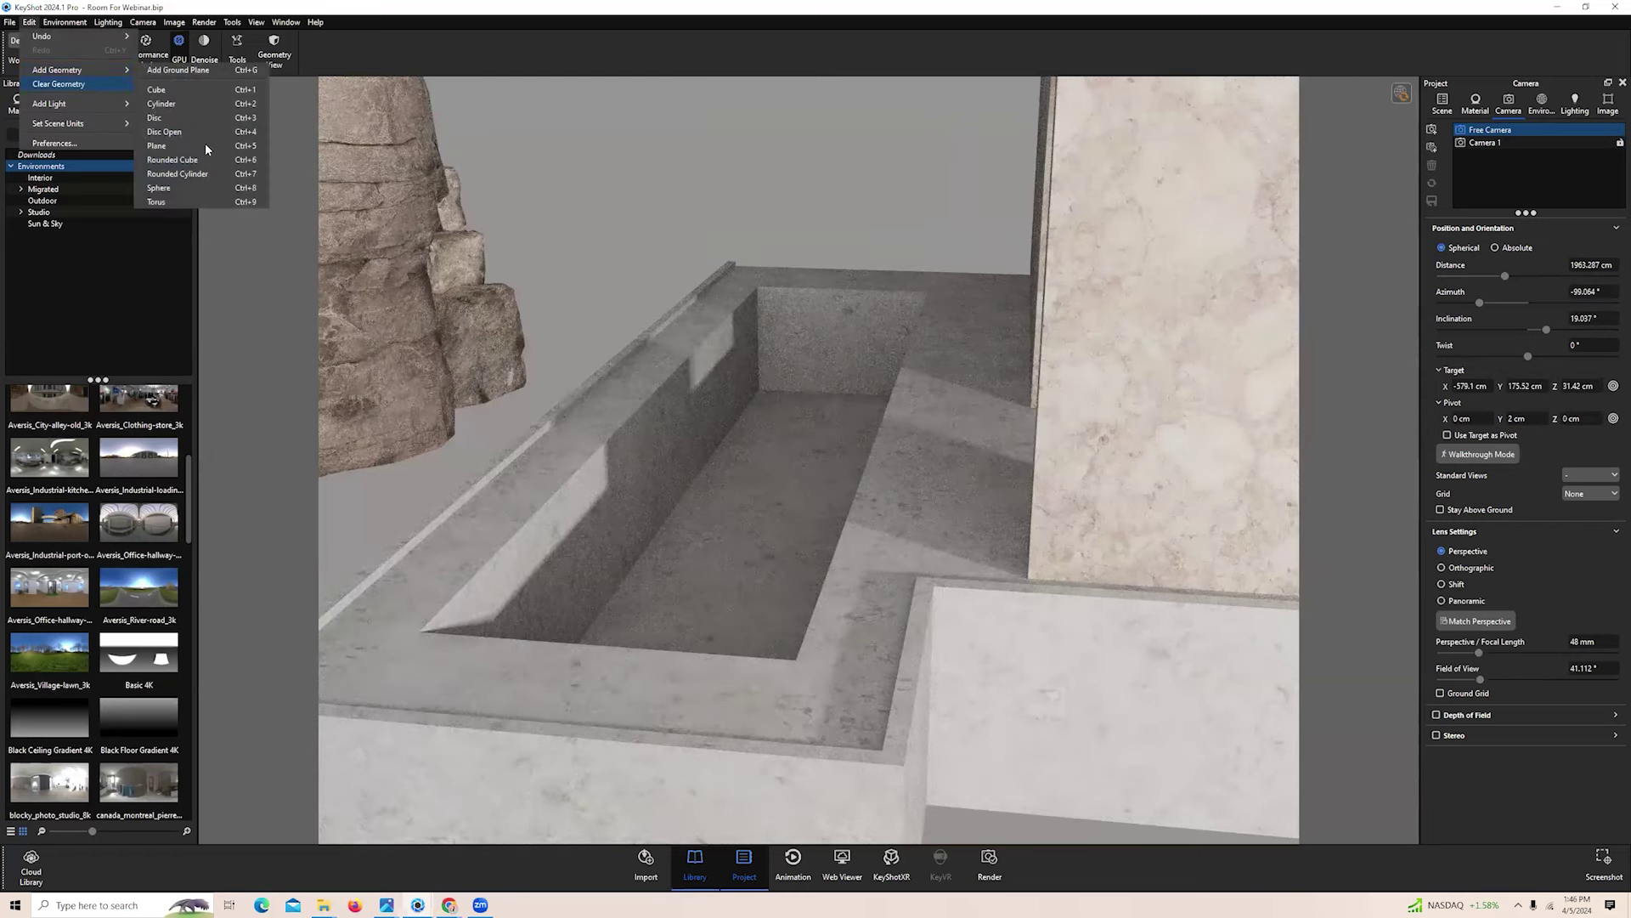
click(192, 147)
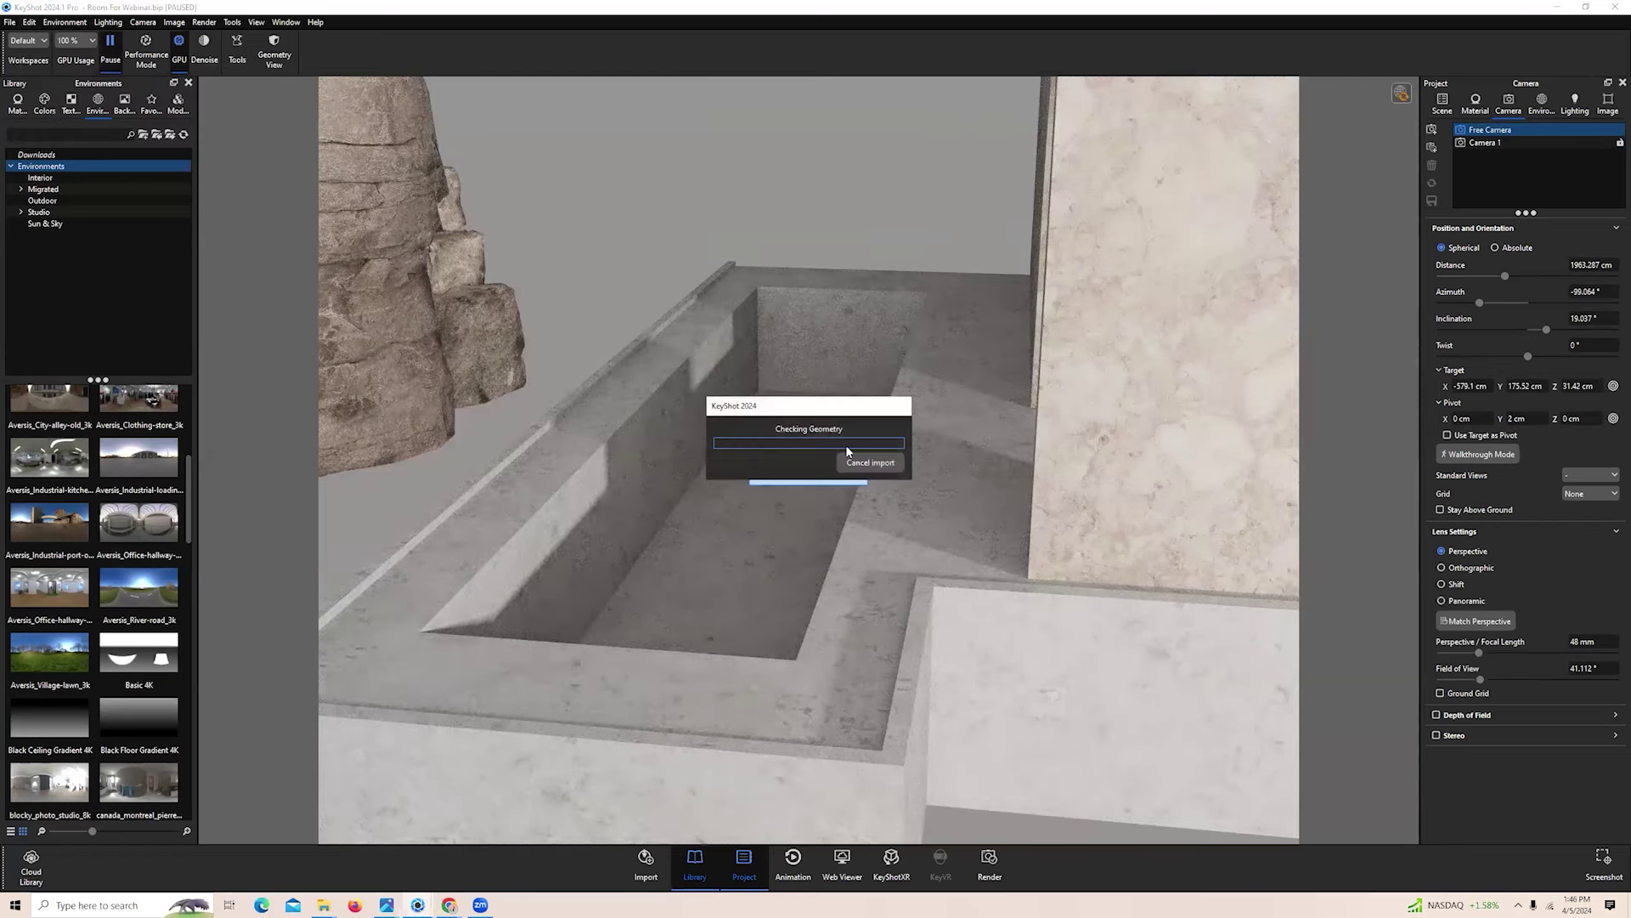
Move the new plane into the pool at about X -646.3 and Y 133.95, and enable scaling for it
drag(1209, 573, 875, 456)
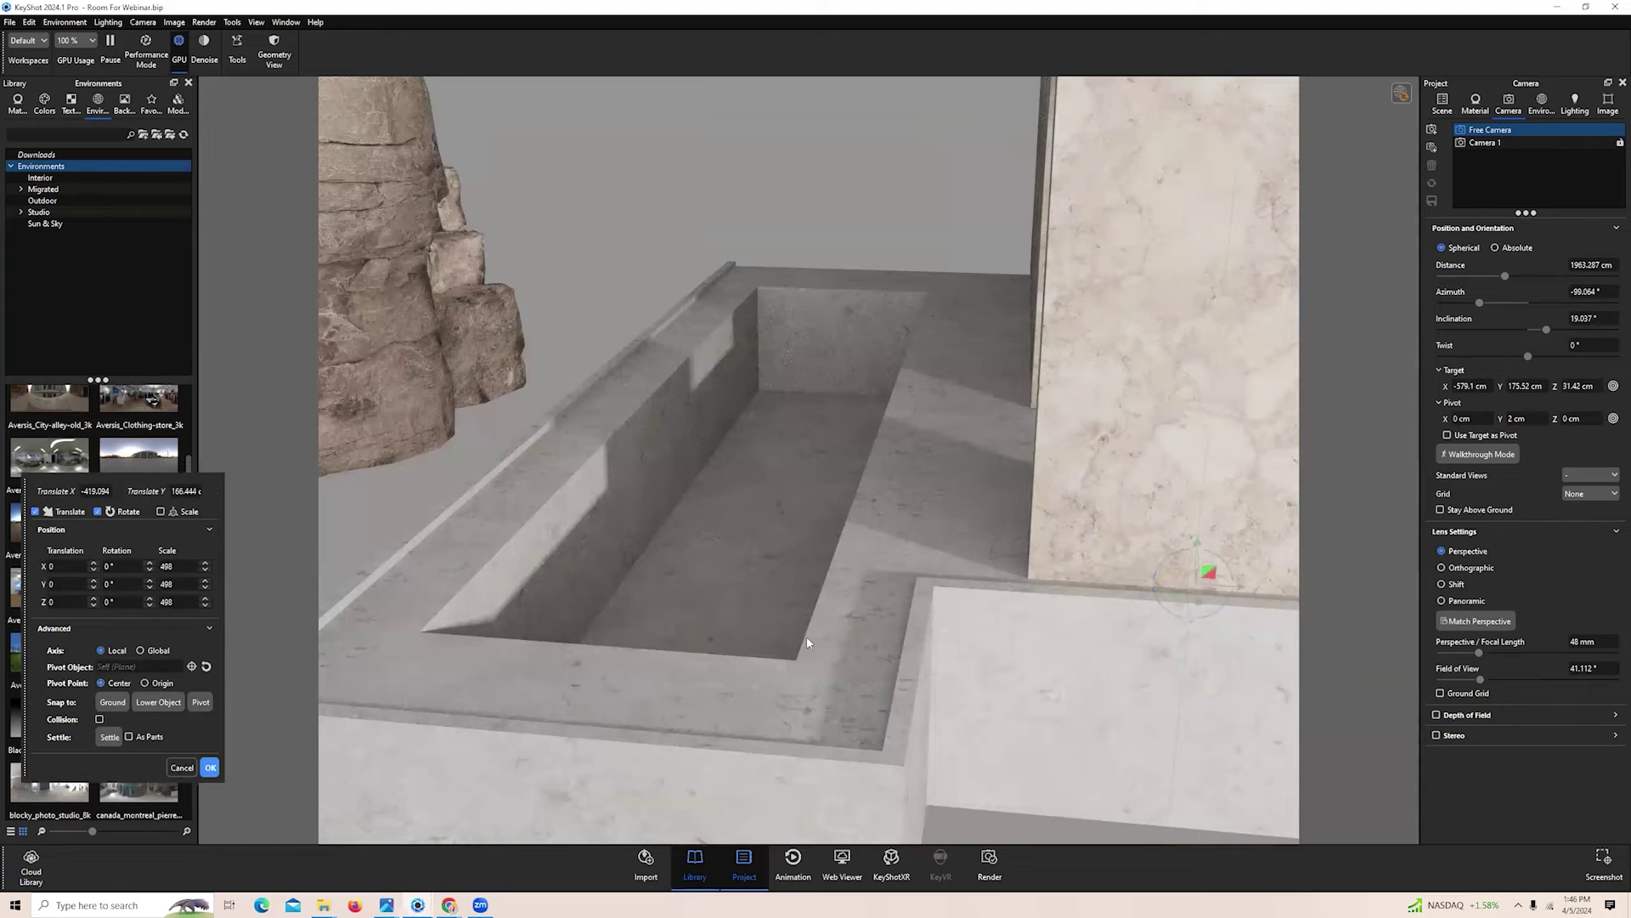
drag(874, 683, 917, 459)
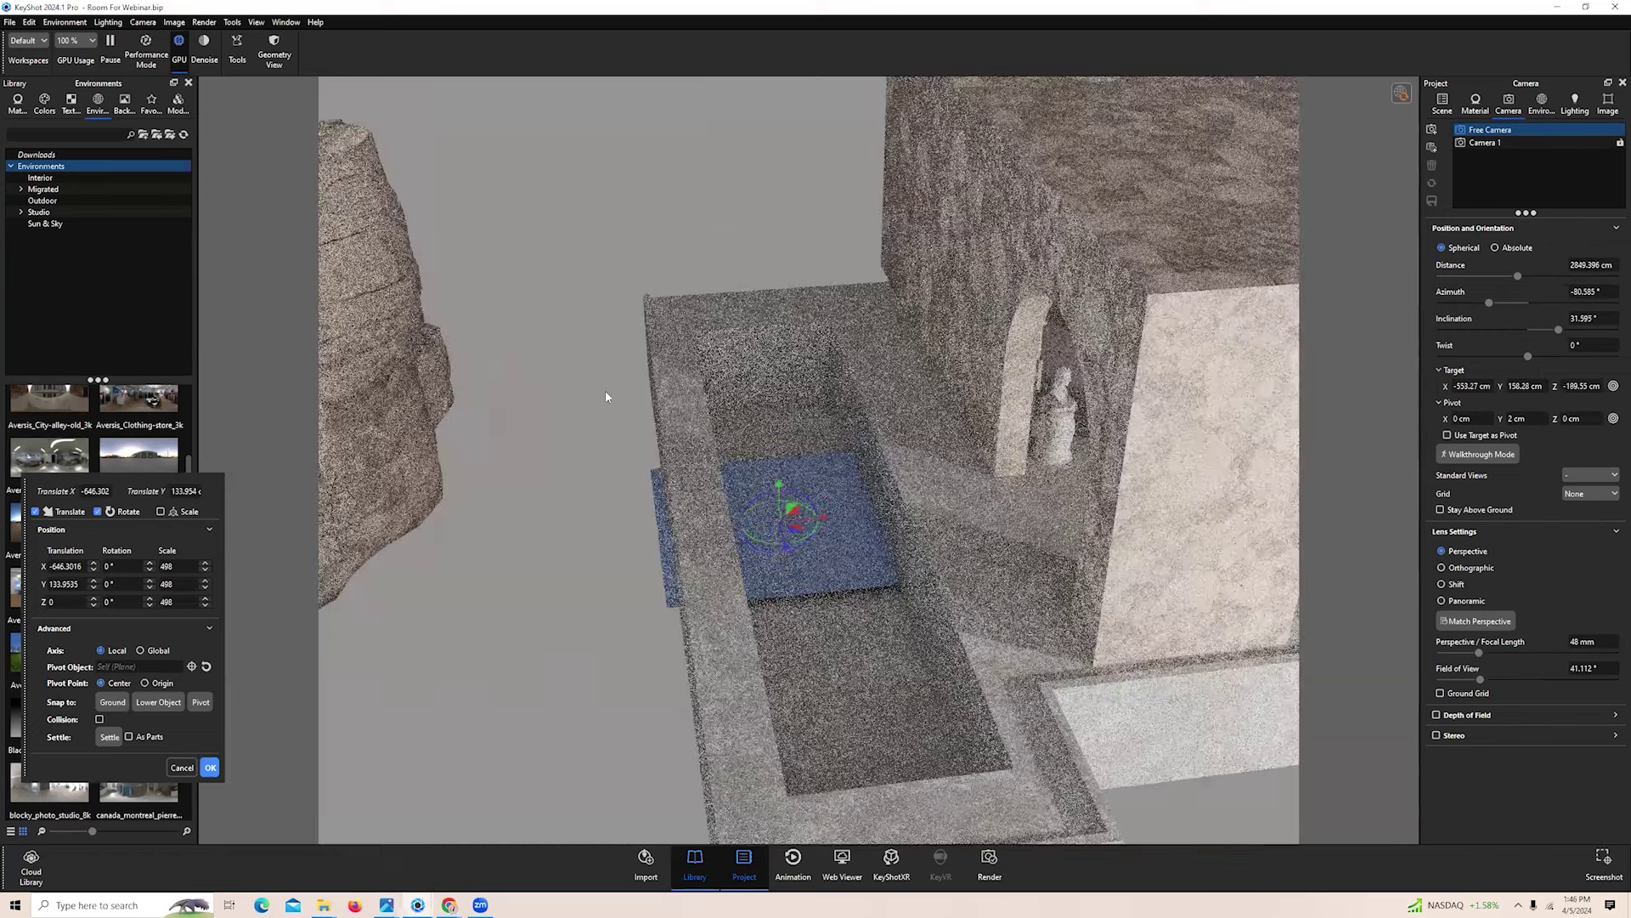
click(160, 512)
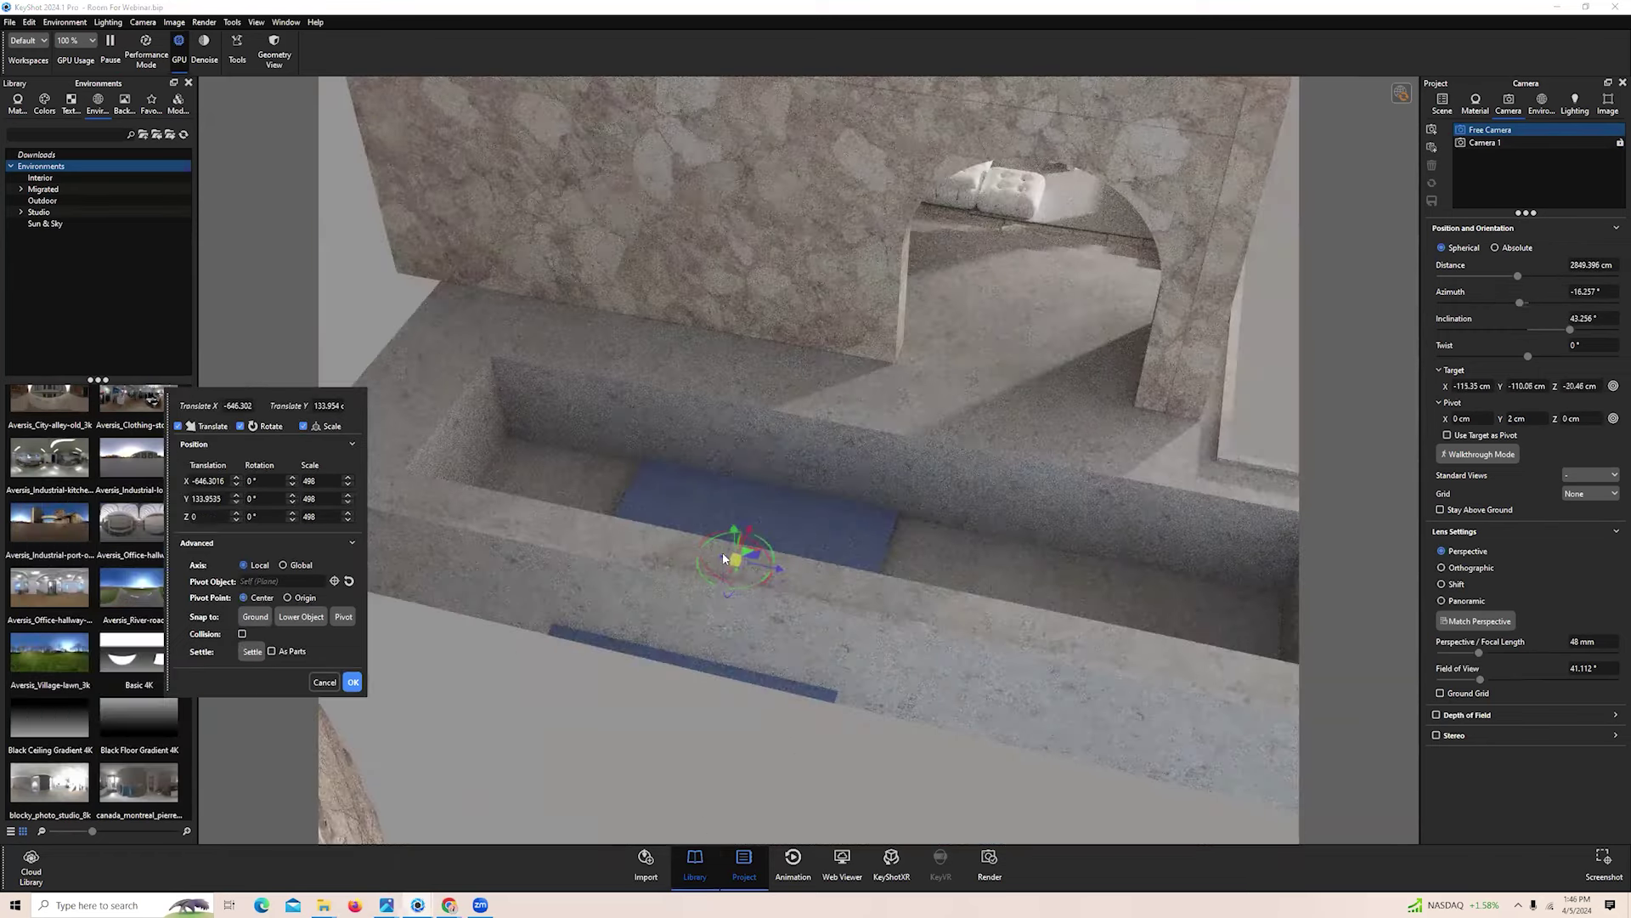
drag(721, 557, 579, 540)
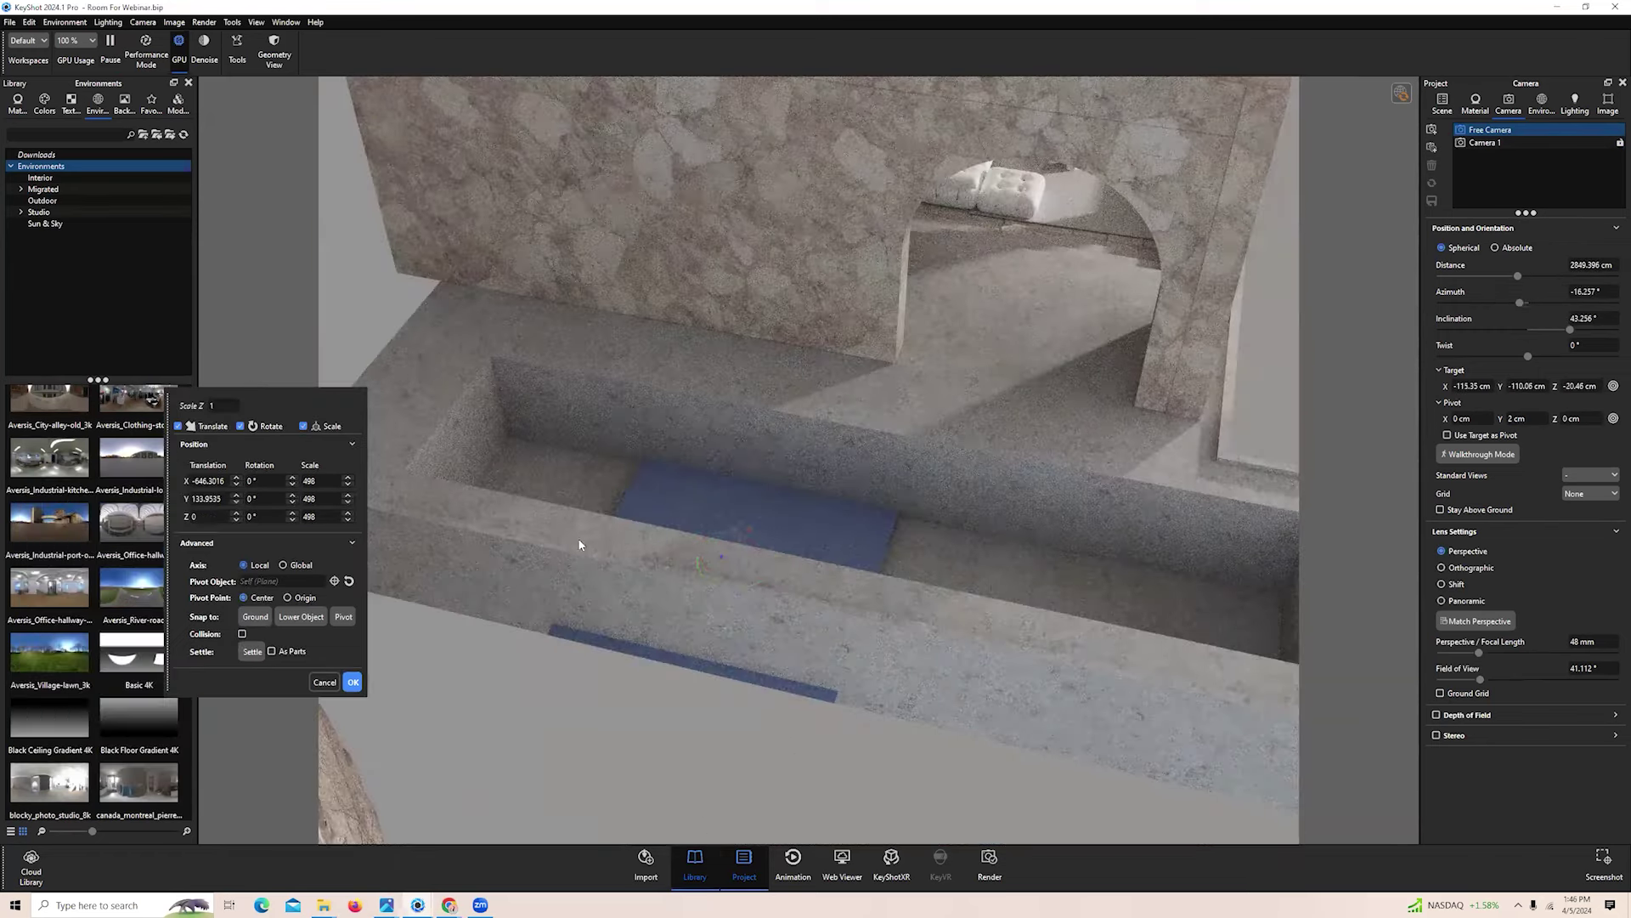
drag(750, 560, 736, 564)
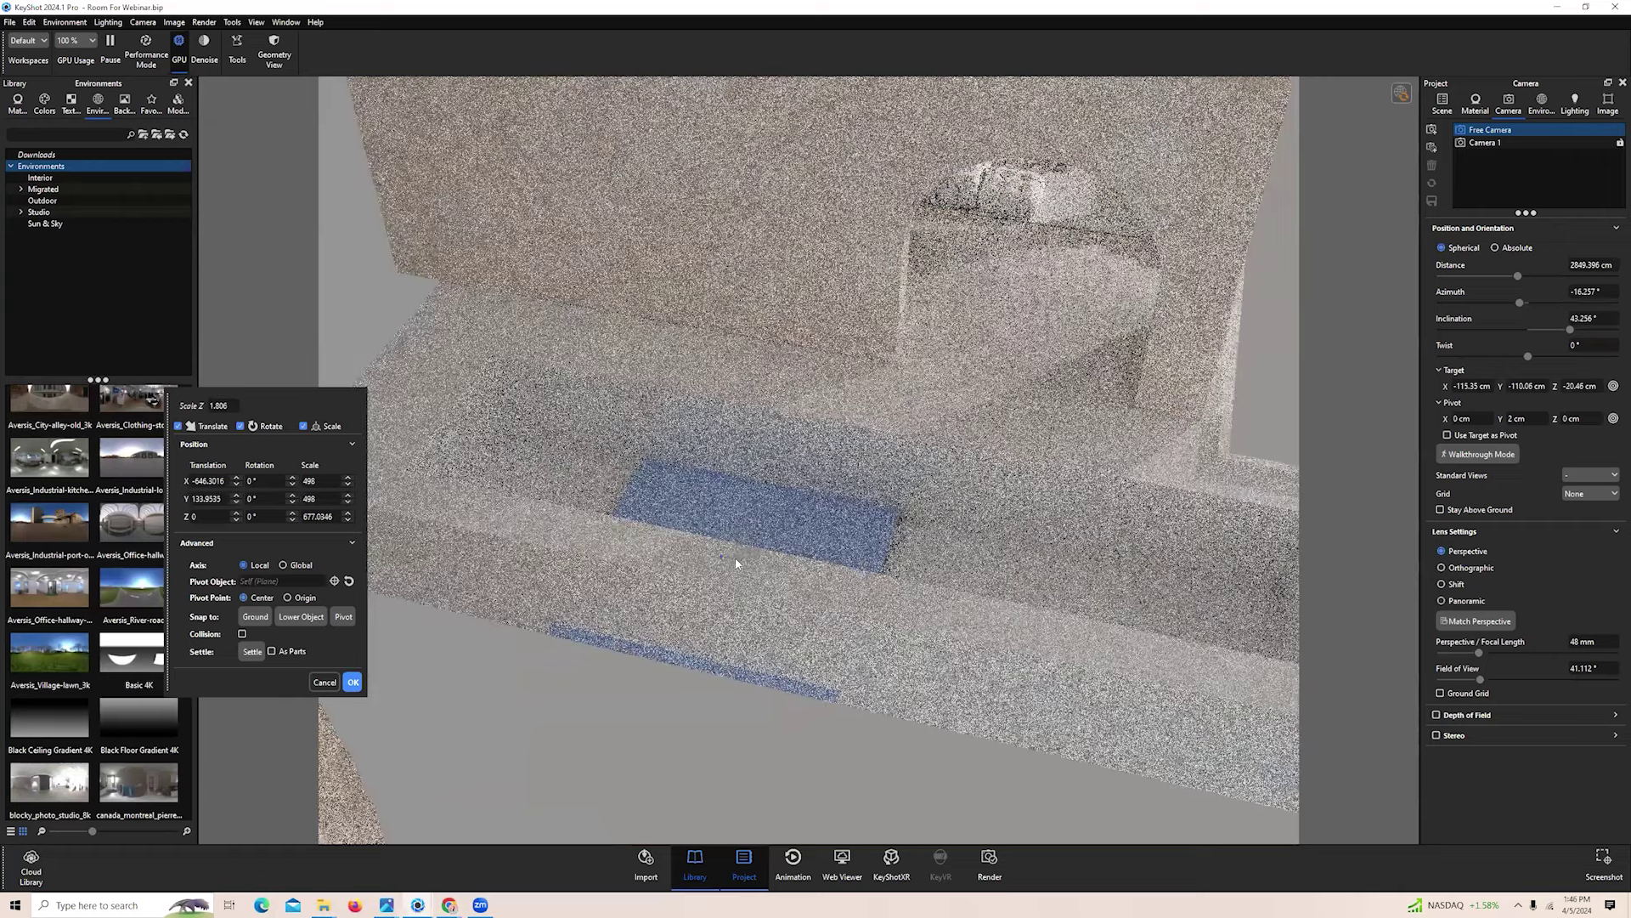
key(ctrl+z)
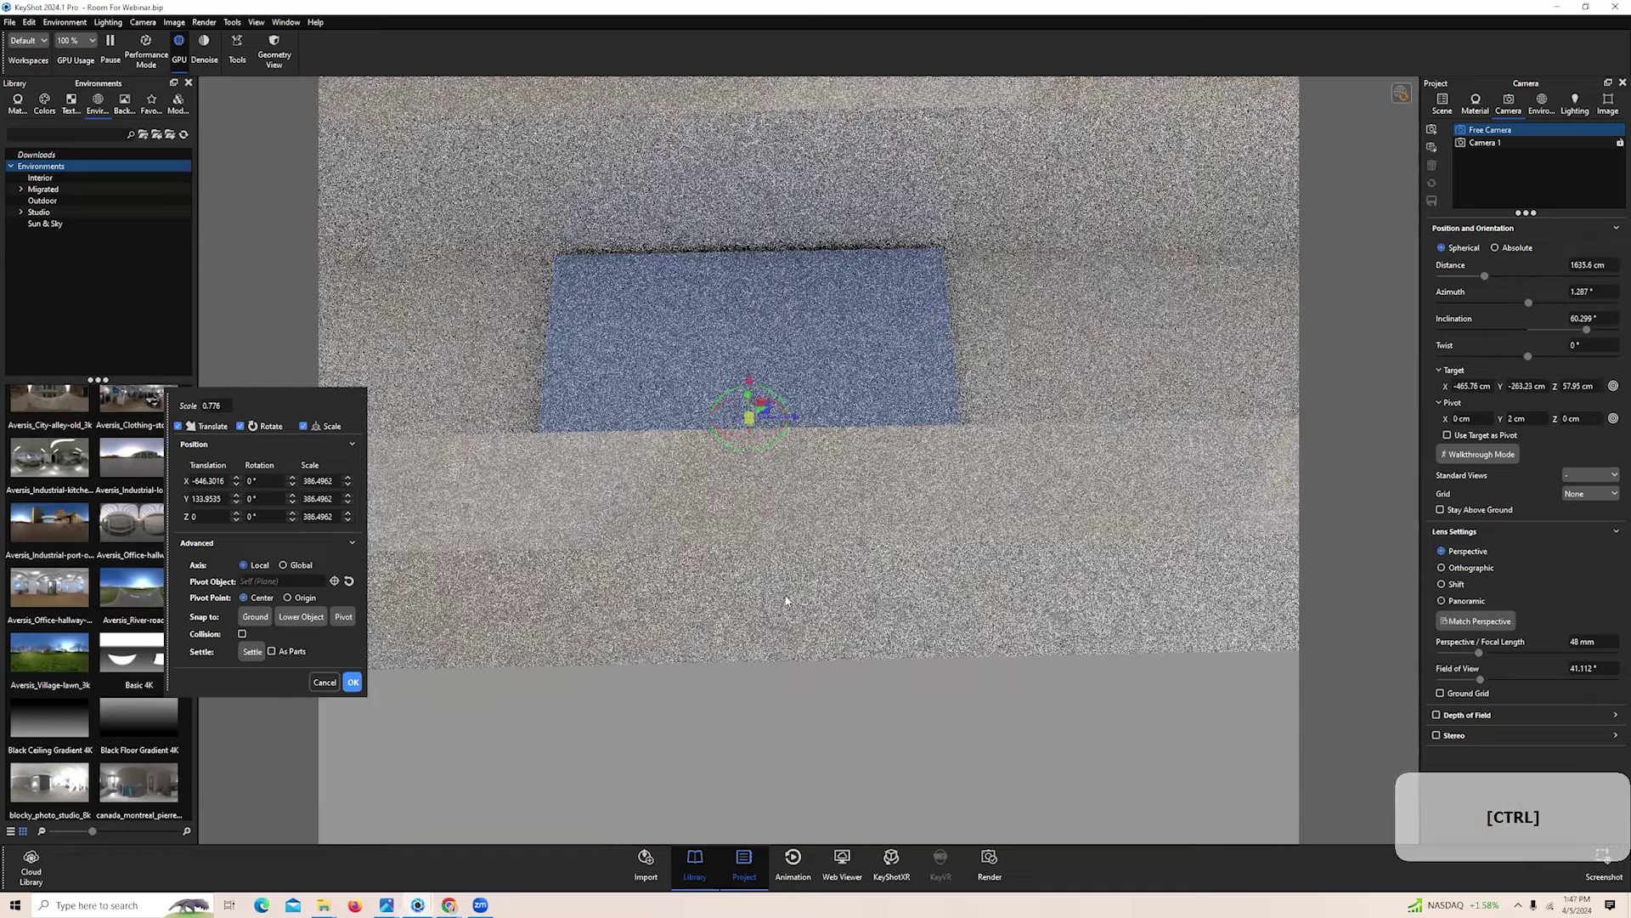
Scale the plane to about 440.7 in X and Y and 1400.7 in Z so it spans the pool
drag(830, 586, 959, 545)
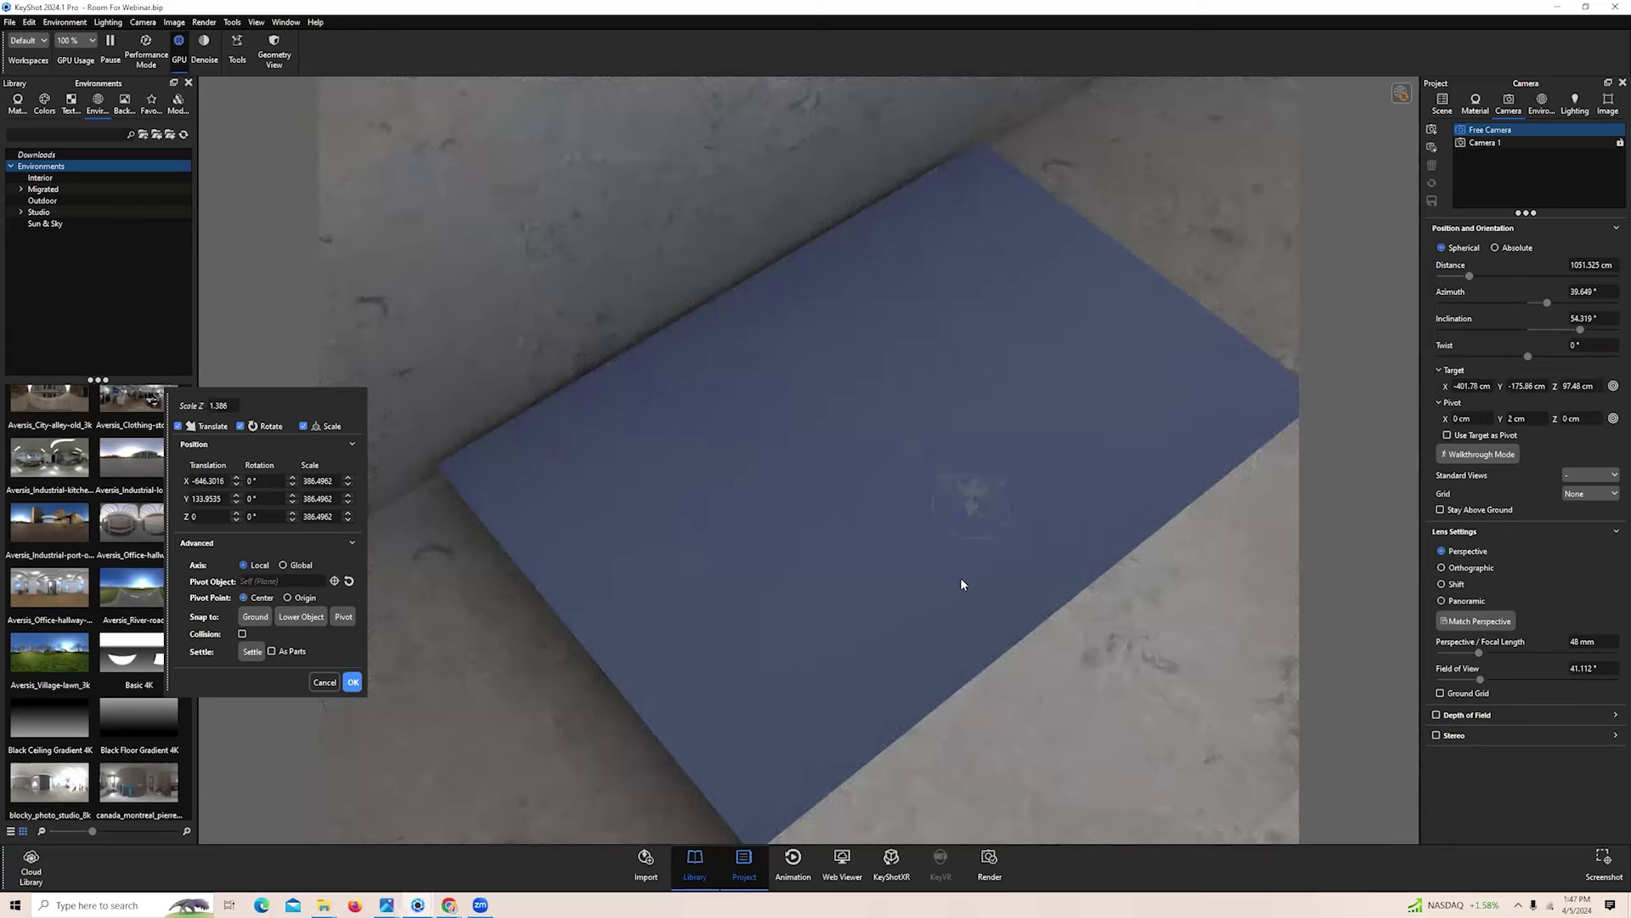
drag(1006, 540, 671, 548)
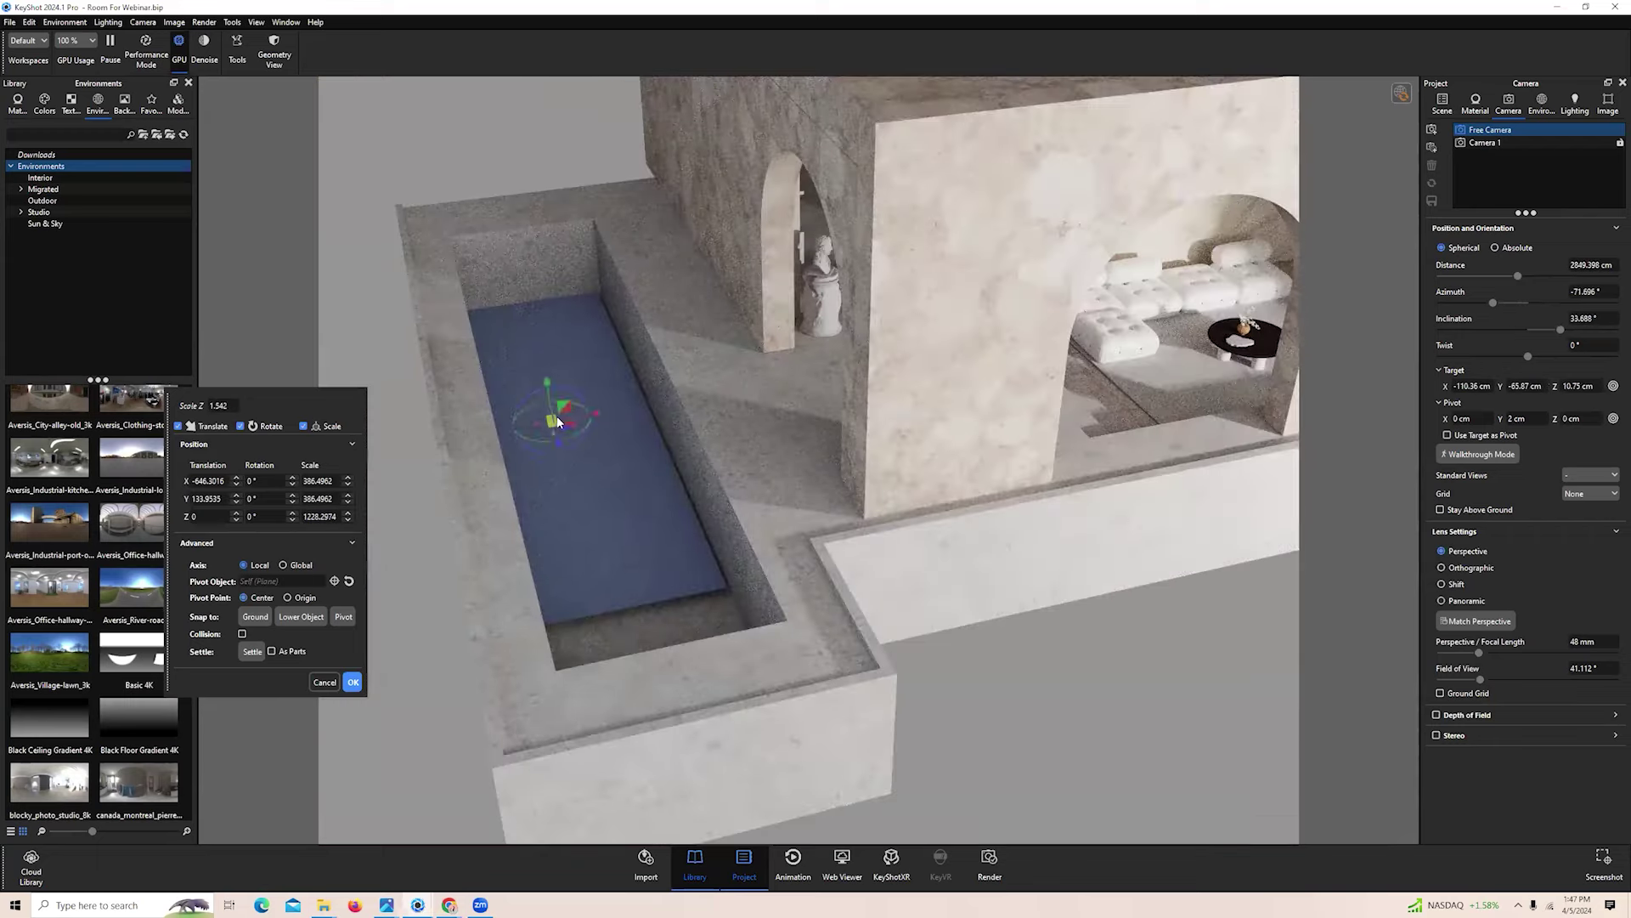
drag(558, 416, 586, 414)
Raise the plane to the pool's rim at about Y 303.88 and Z 122.3, and undo the stray rotation
drag(611, 436, 749, 480)
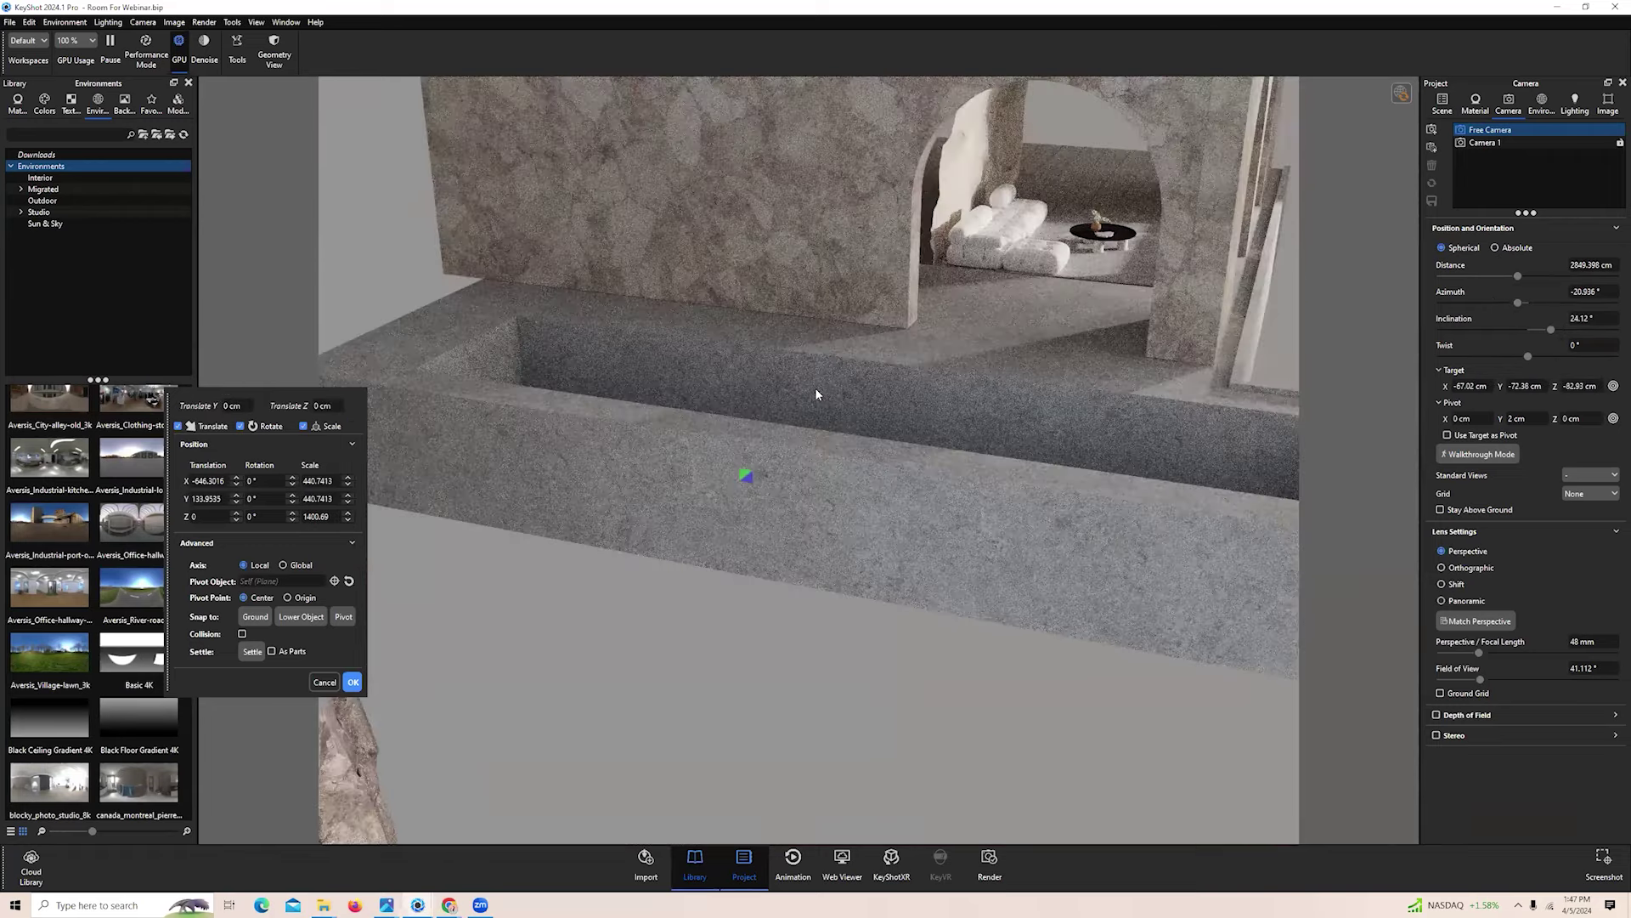
drag(814, 389, 814, 394)
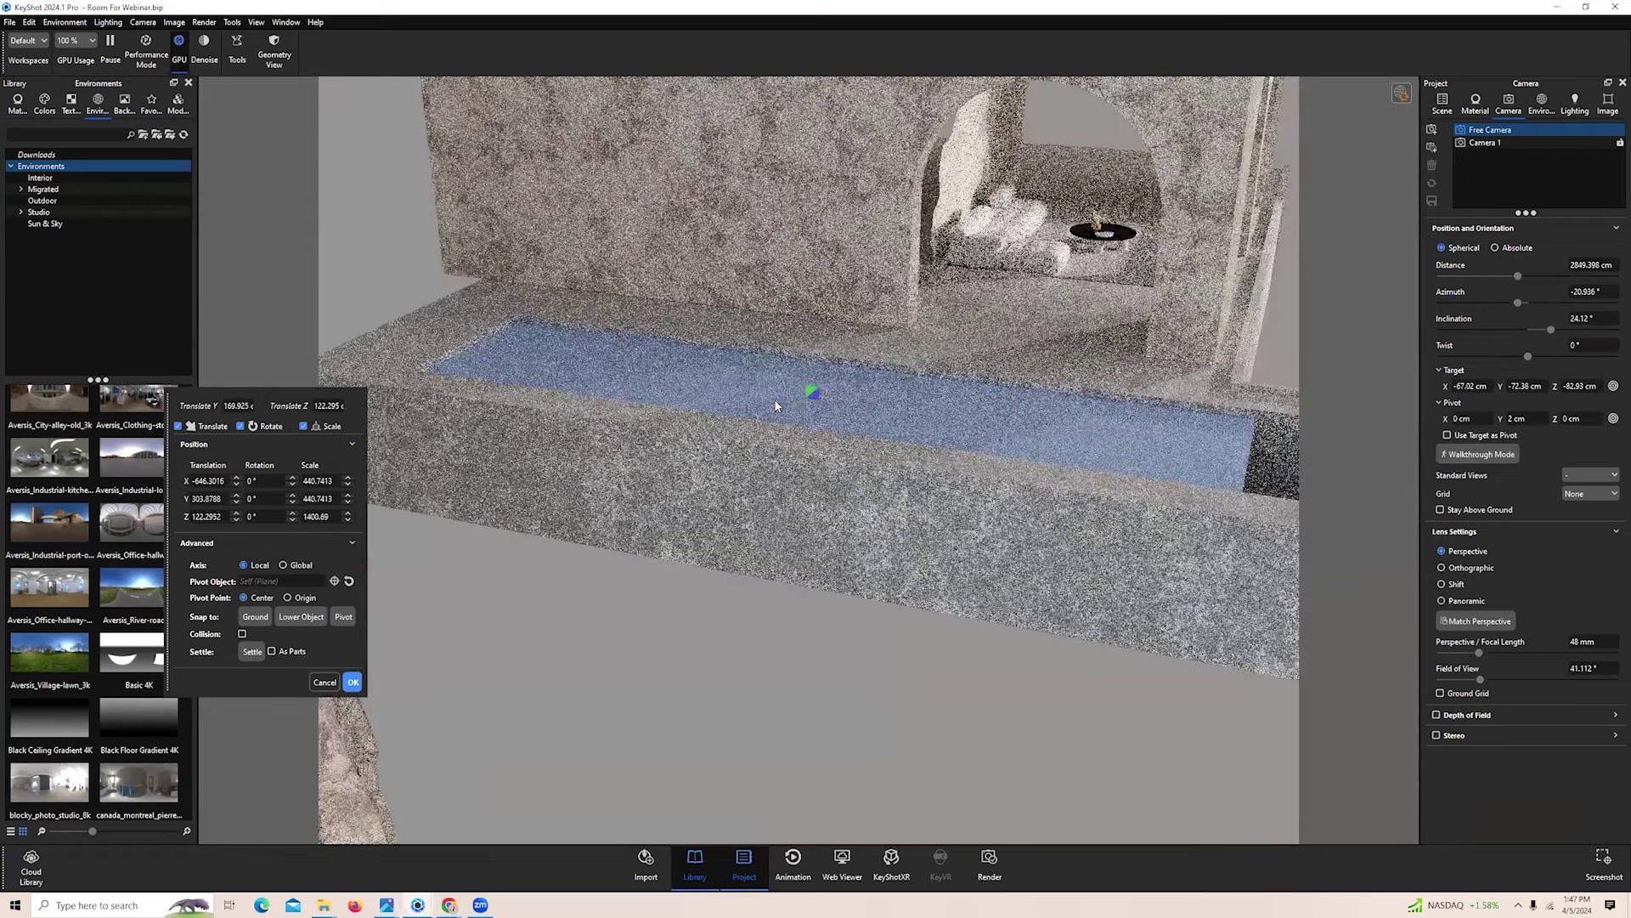
drag(761, 441, 716, 460)
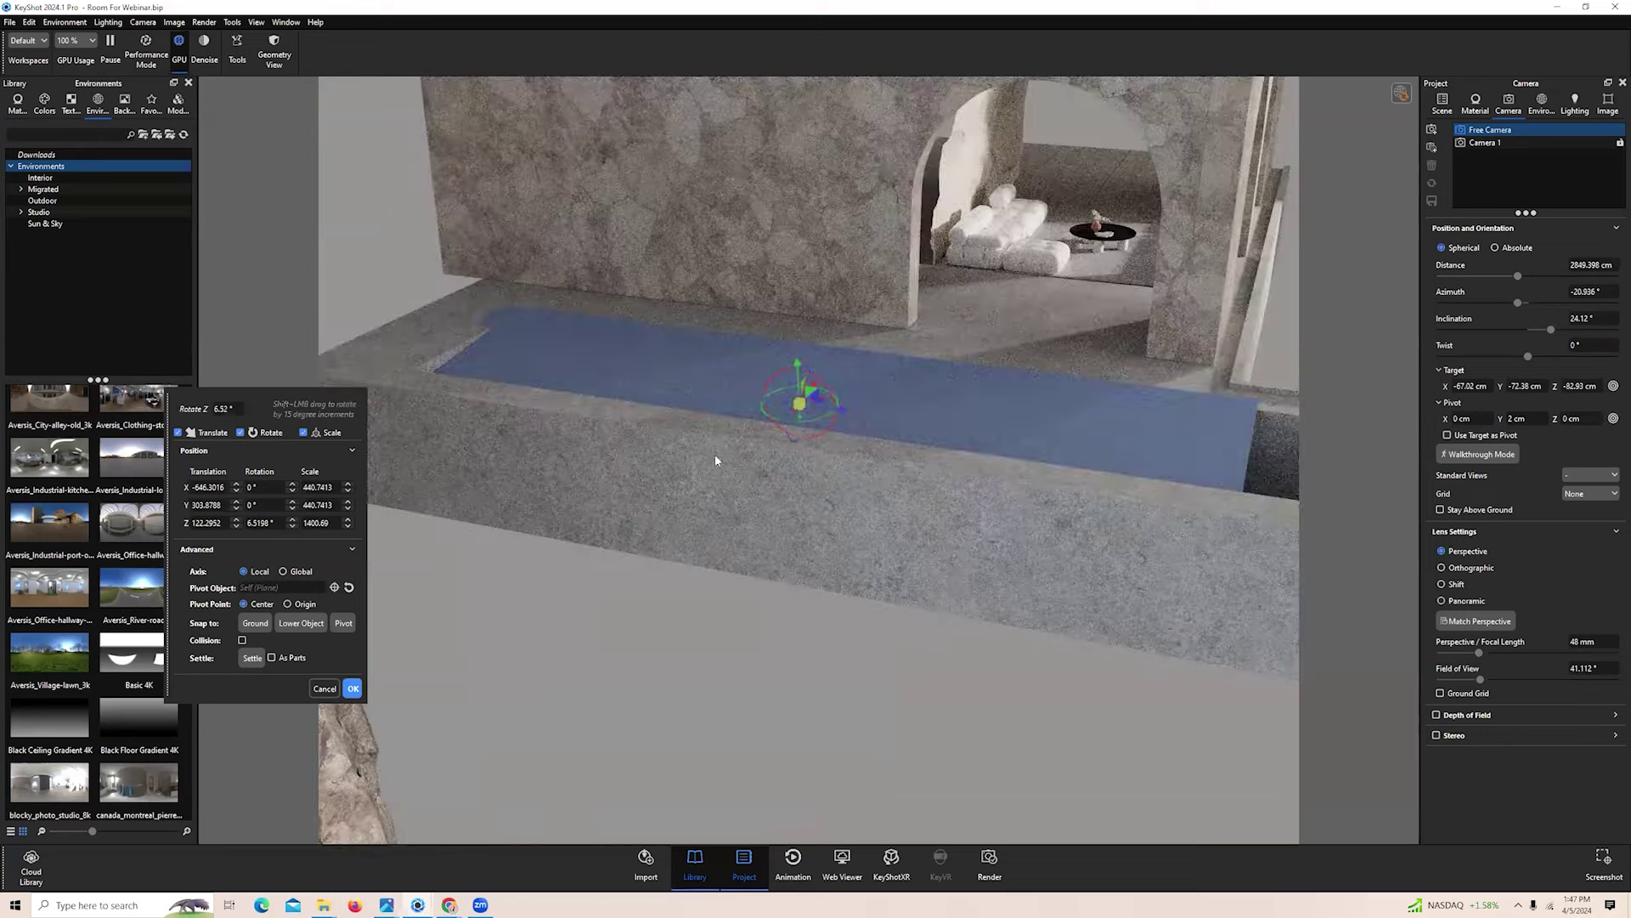
key(ctrl+z)
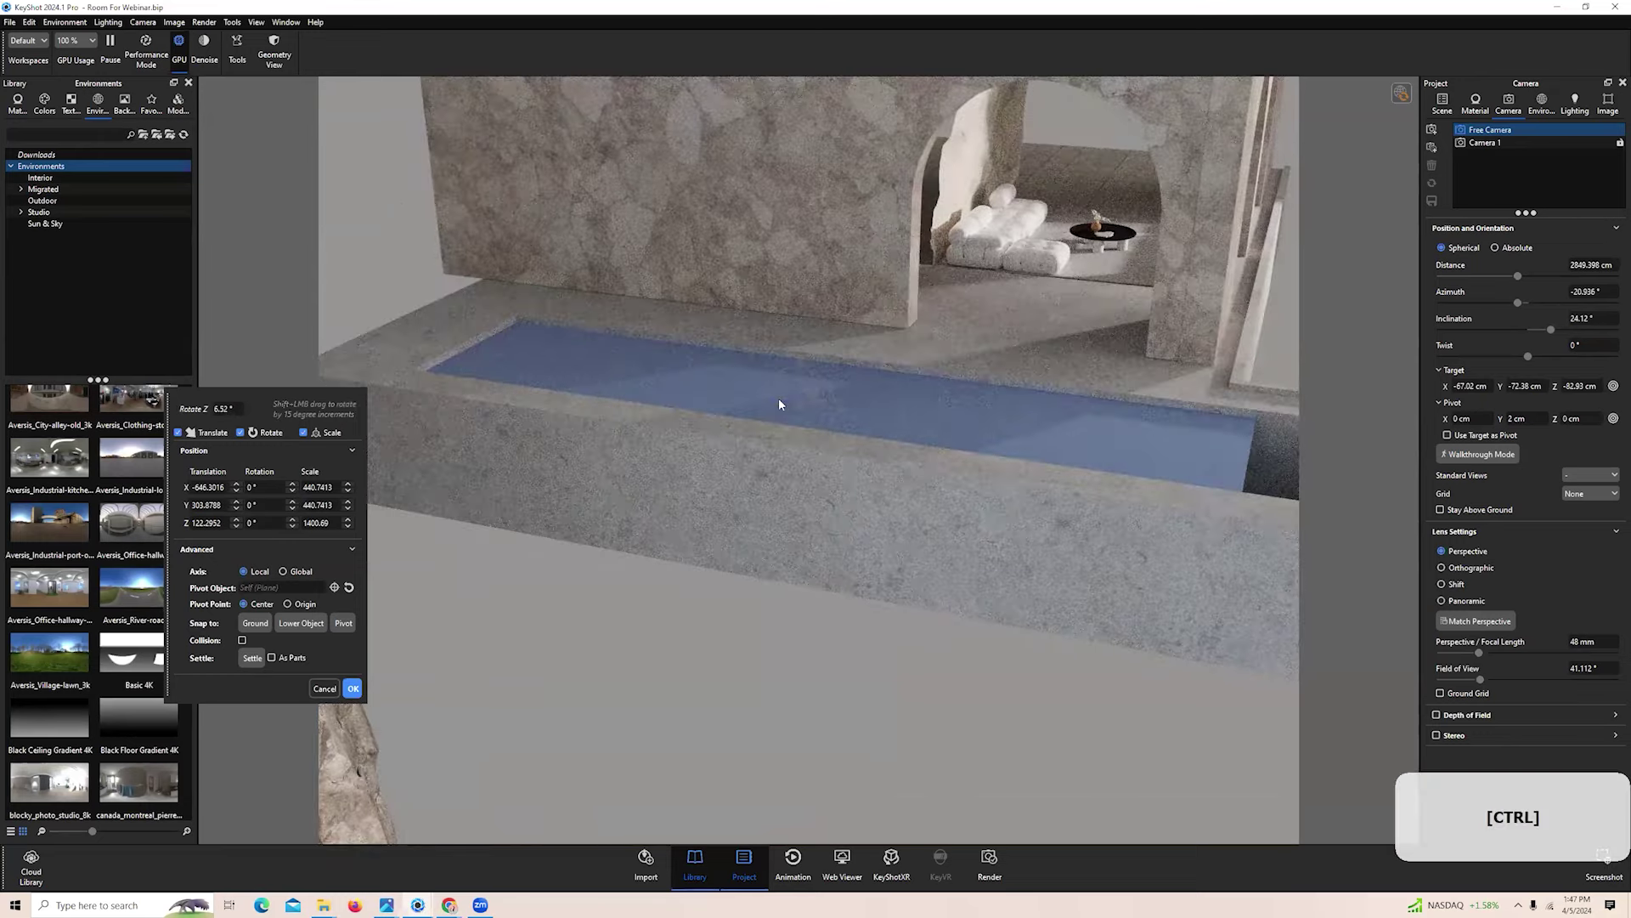
Stretch the plane along Z to about 1686.5 so it fills the pool's full length, and accept the placement
key(ctrl+z)
key(ctrl+z)
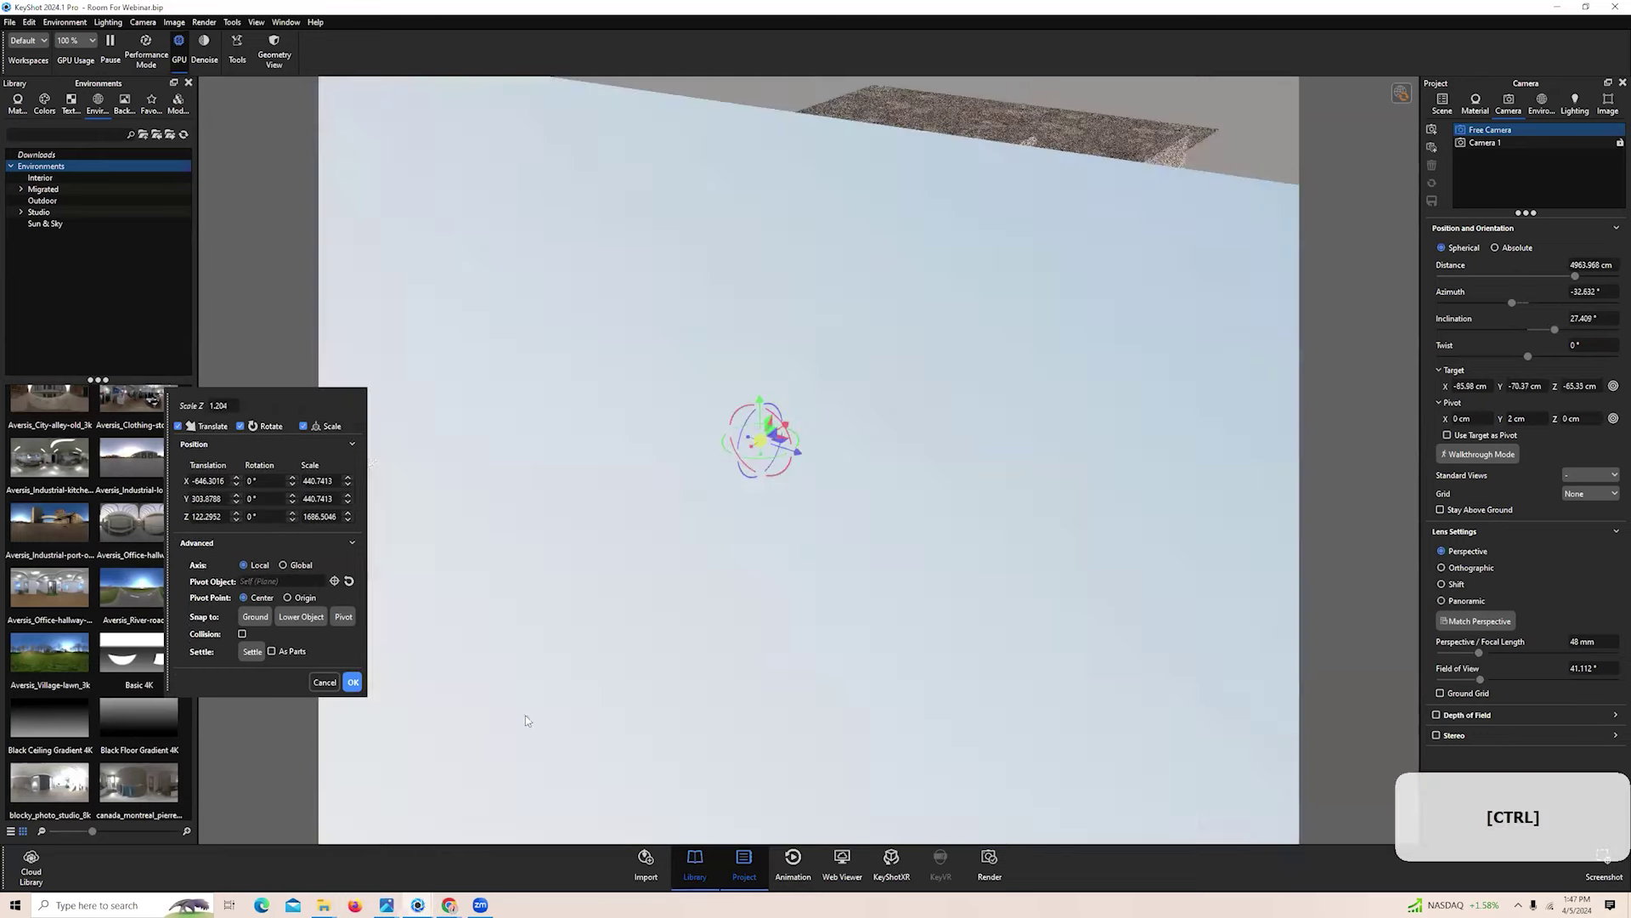
key(ctrl+z)
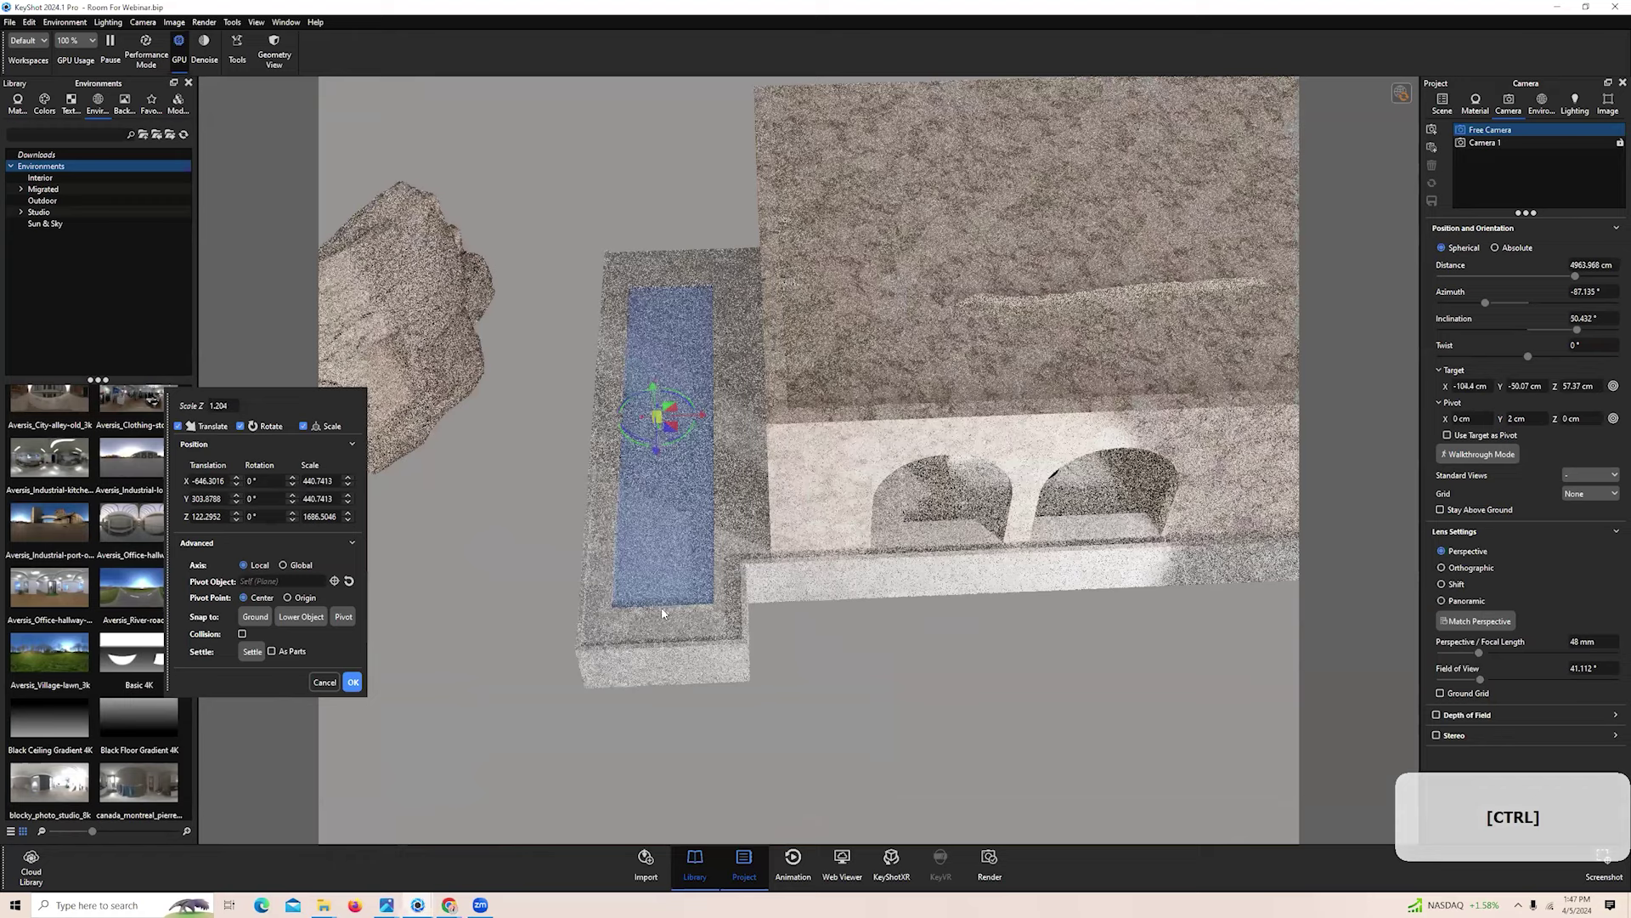
scroll(677, 544, up, 5)
drag(936, 416, 1003, 255)
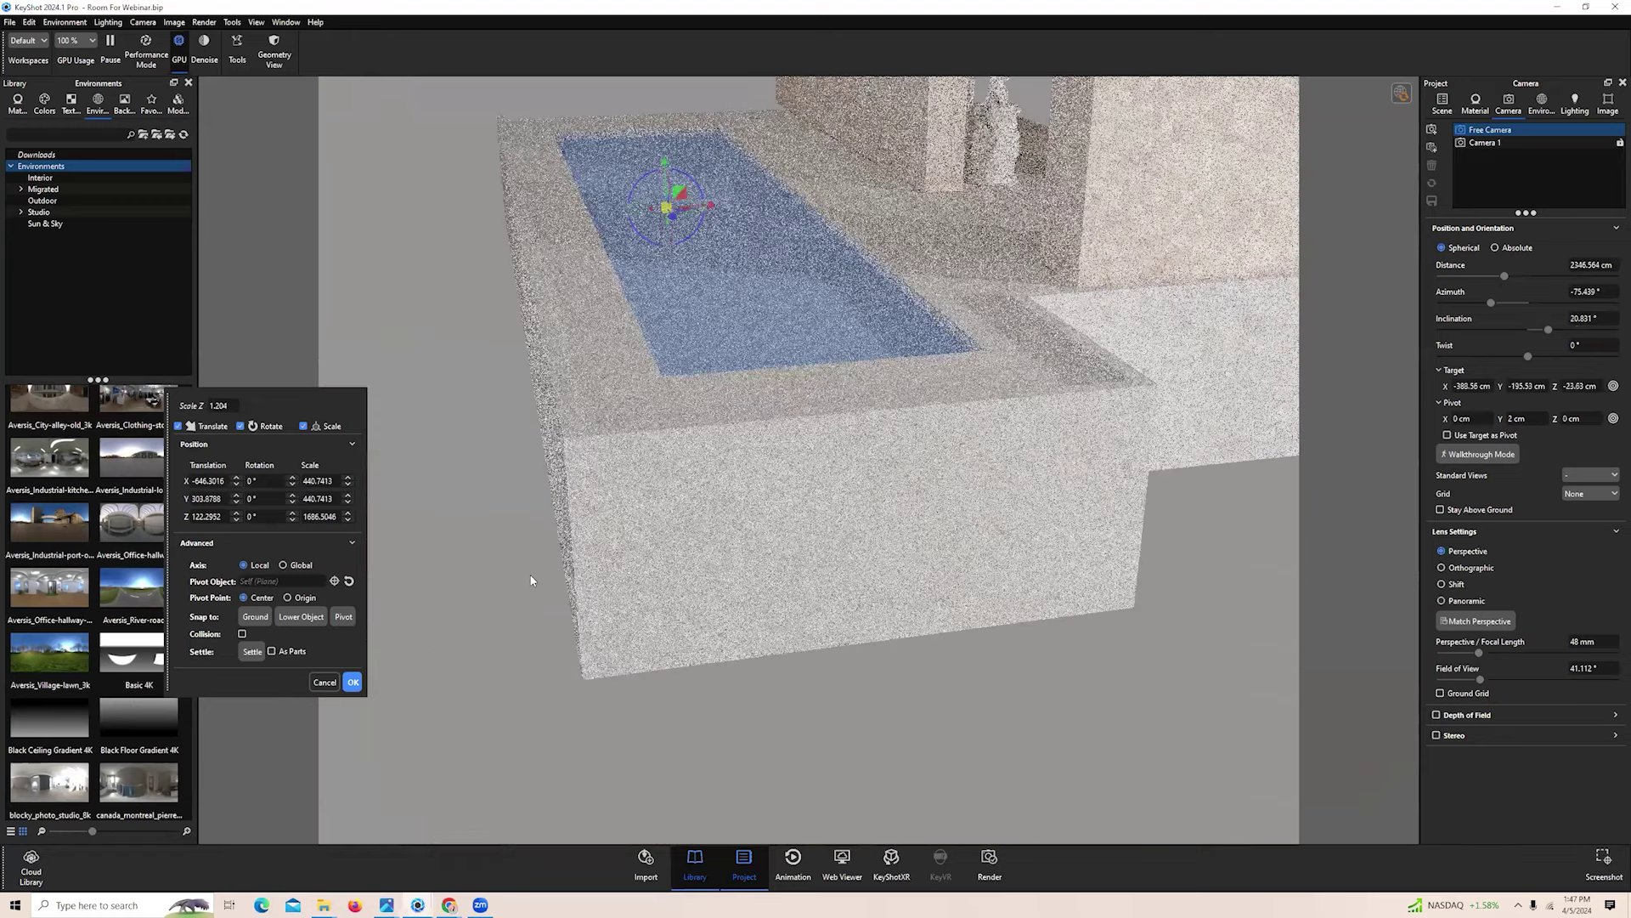
click(353, 682)
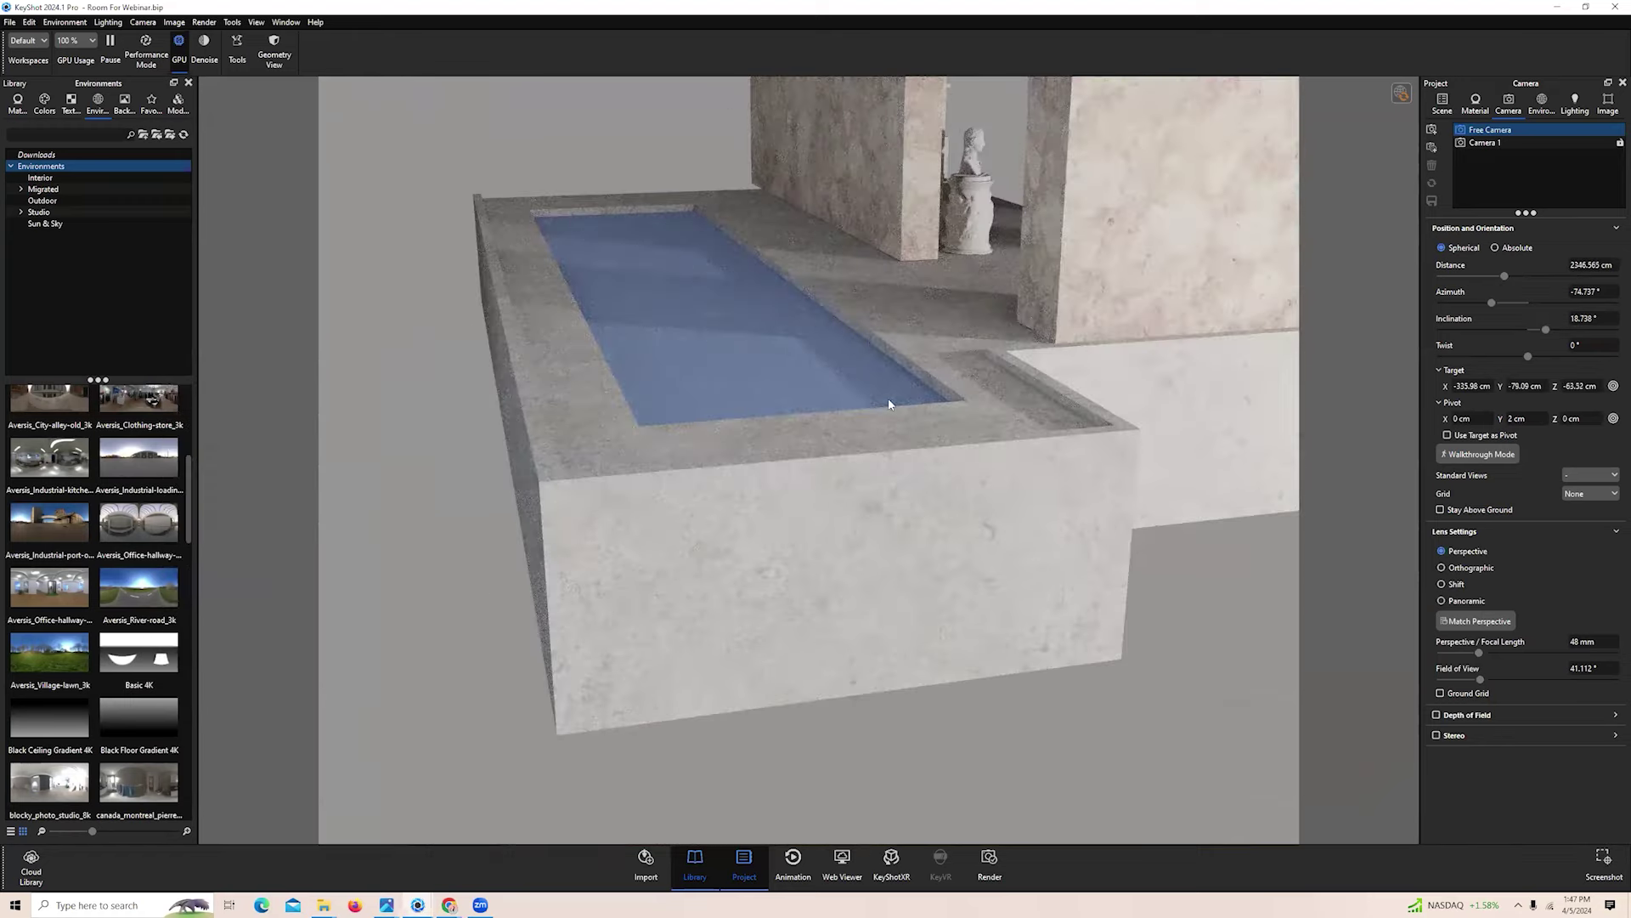
Apply the Liquid Water Ripples Displace library material to the pool plane without linking it to the existing duplicate material
middle_drag(768, 436, 767, 527)
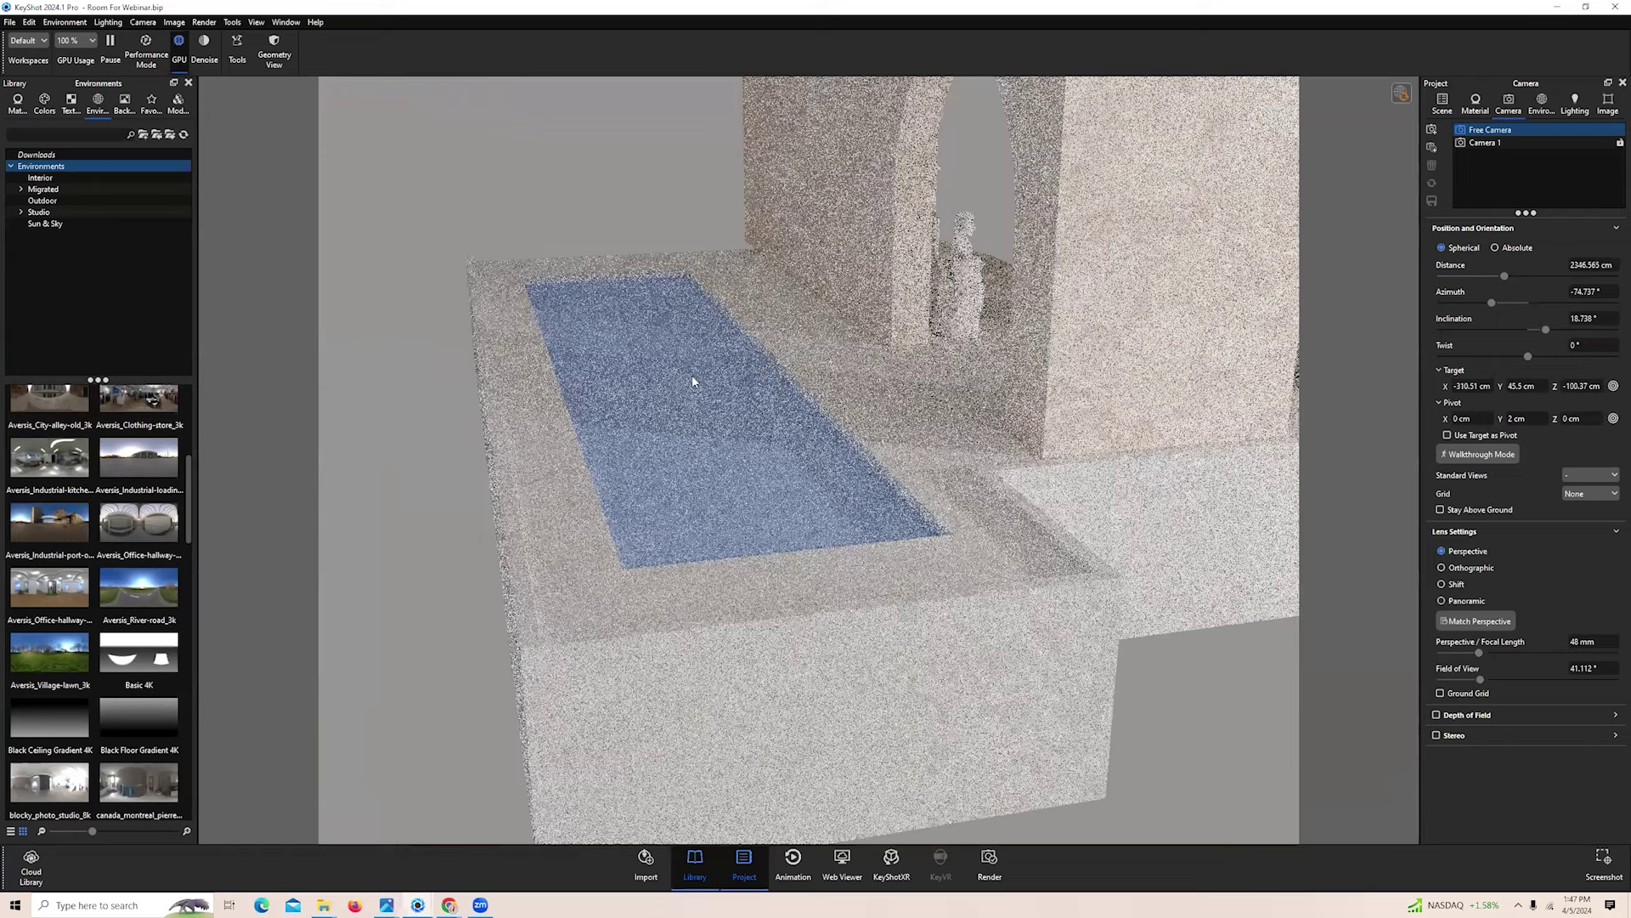
click(692, 381)
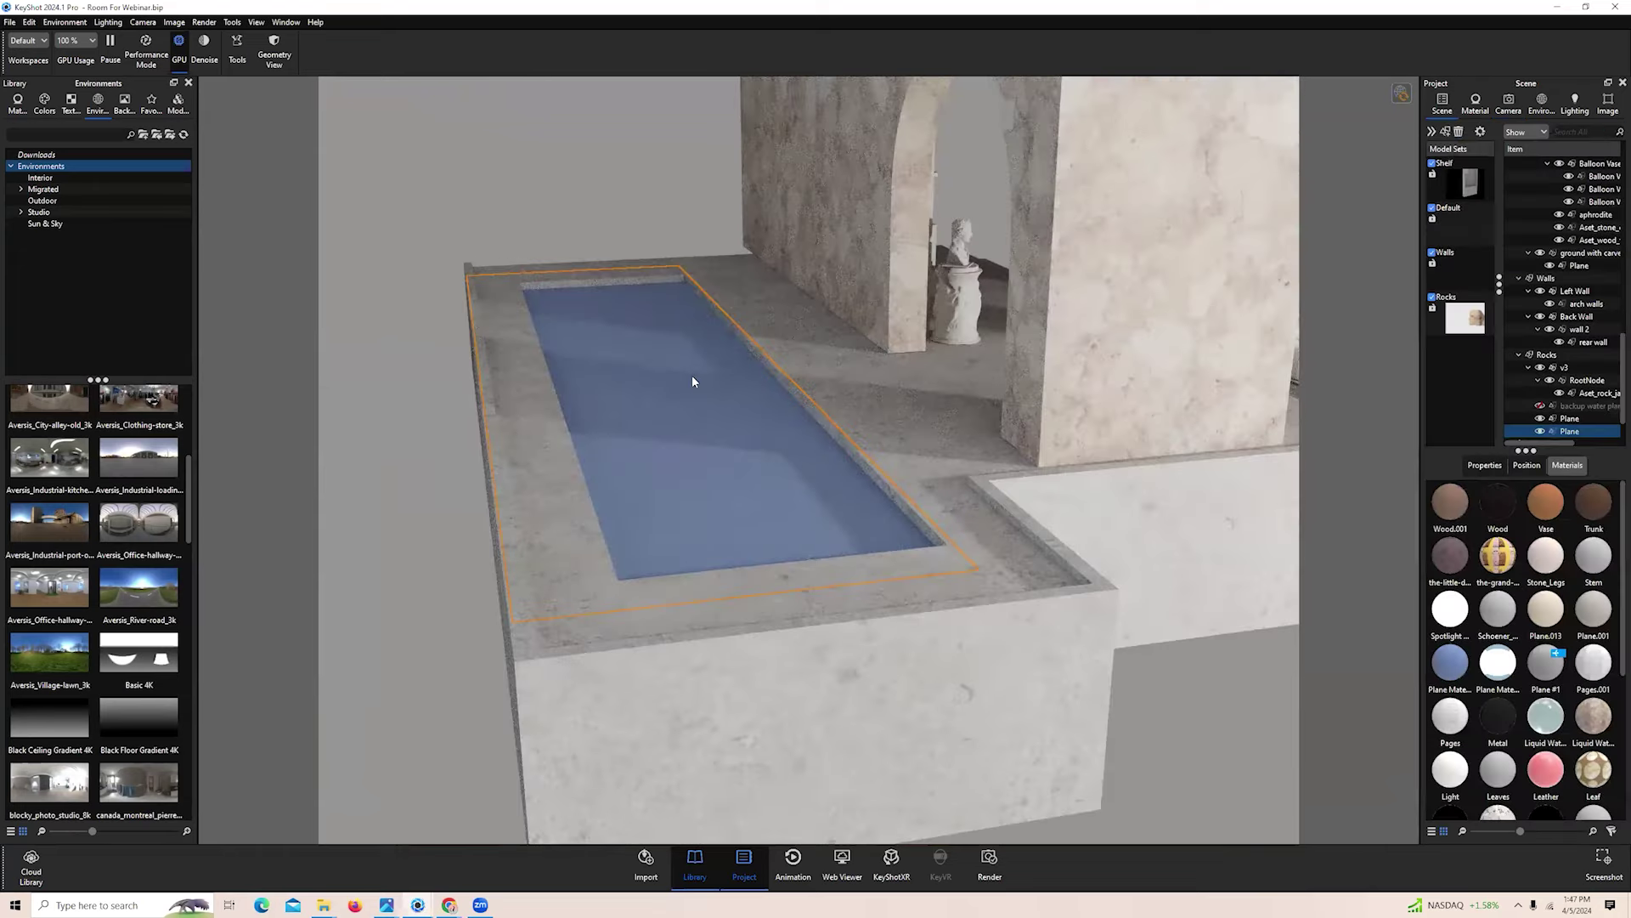
double_click(685, 473)
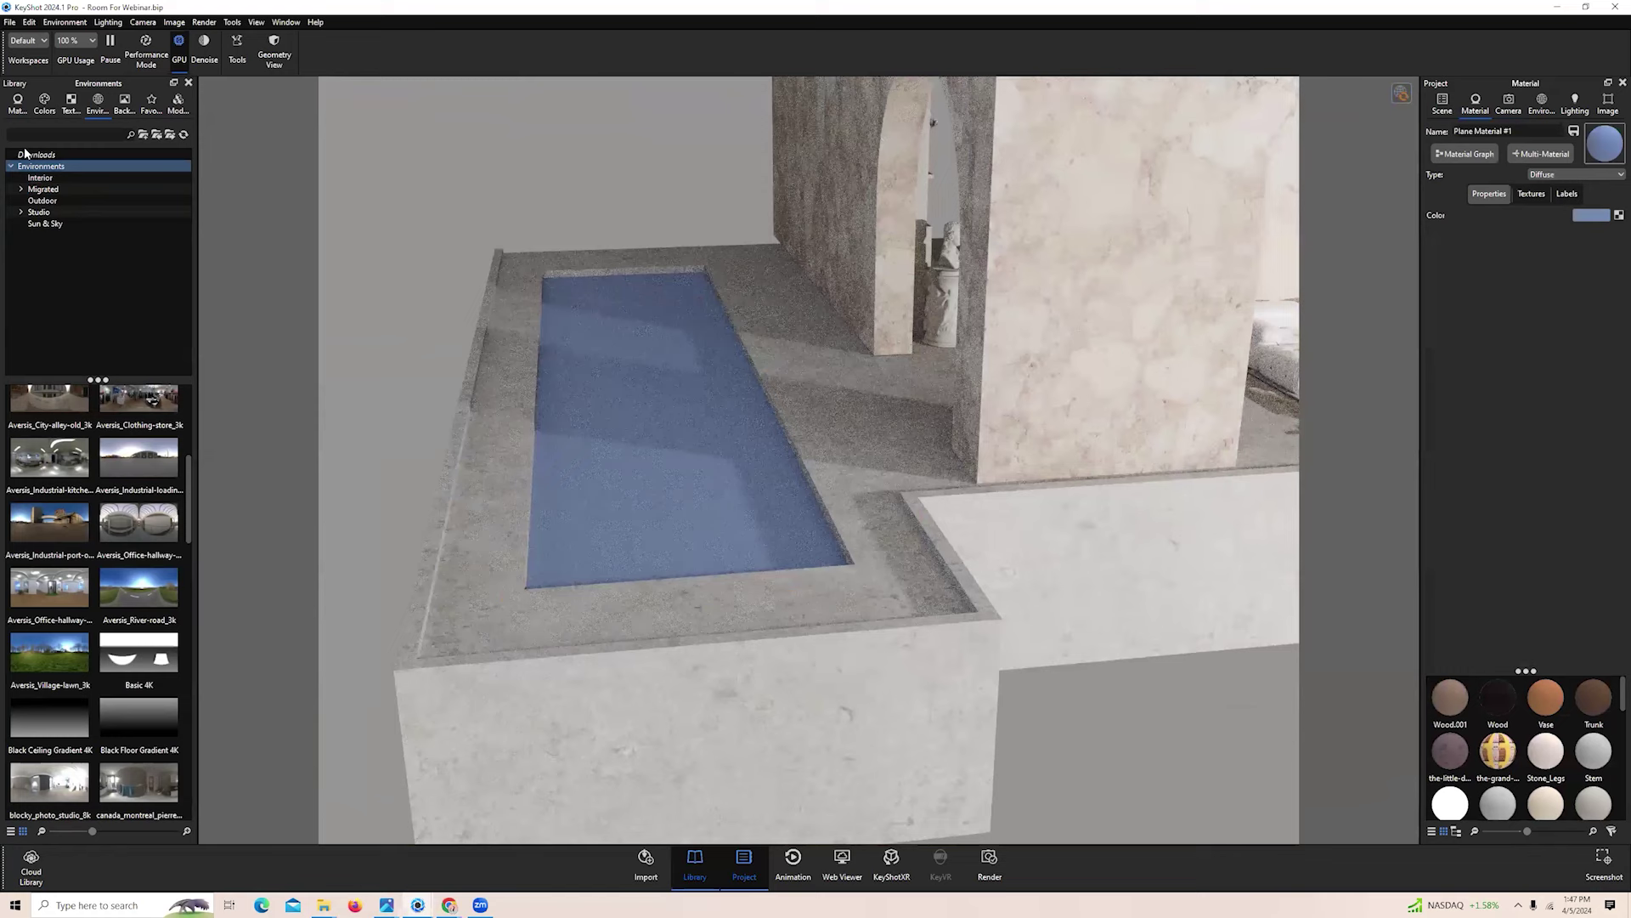
click(18, 104)
click(63, 280)
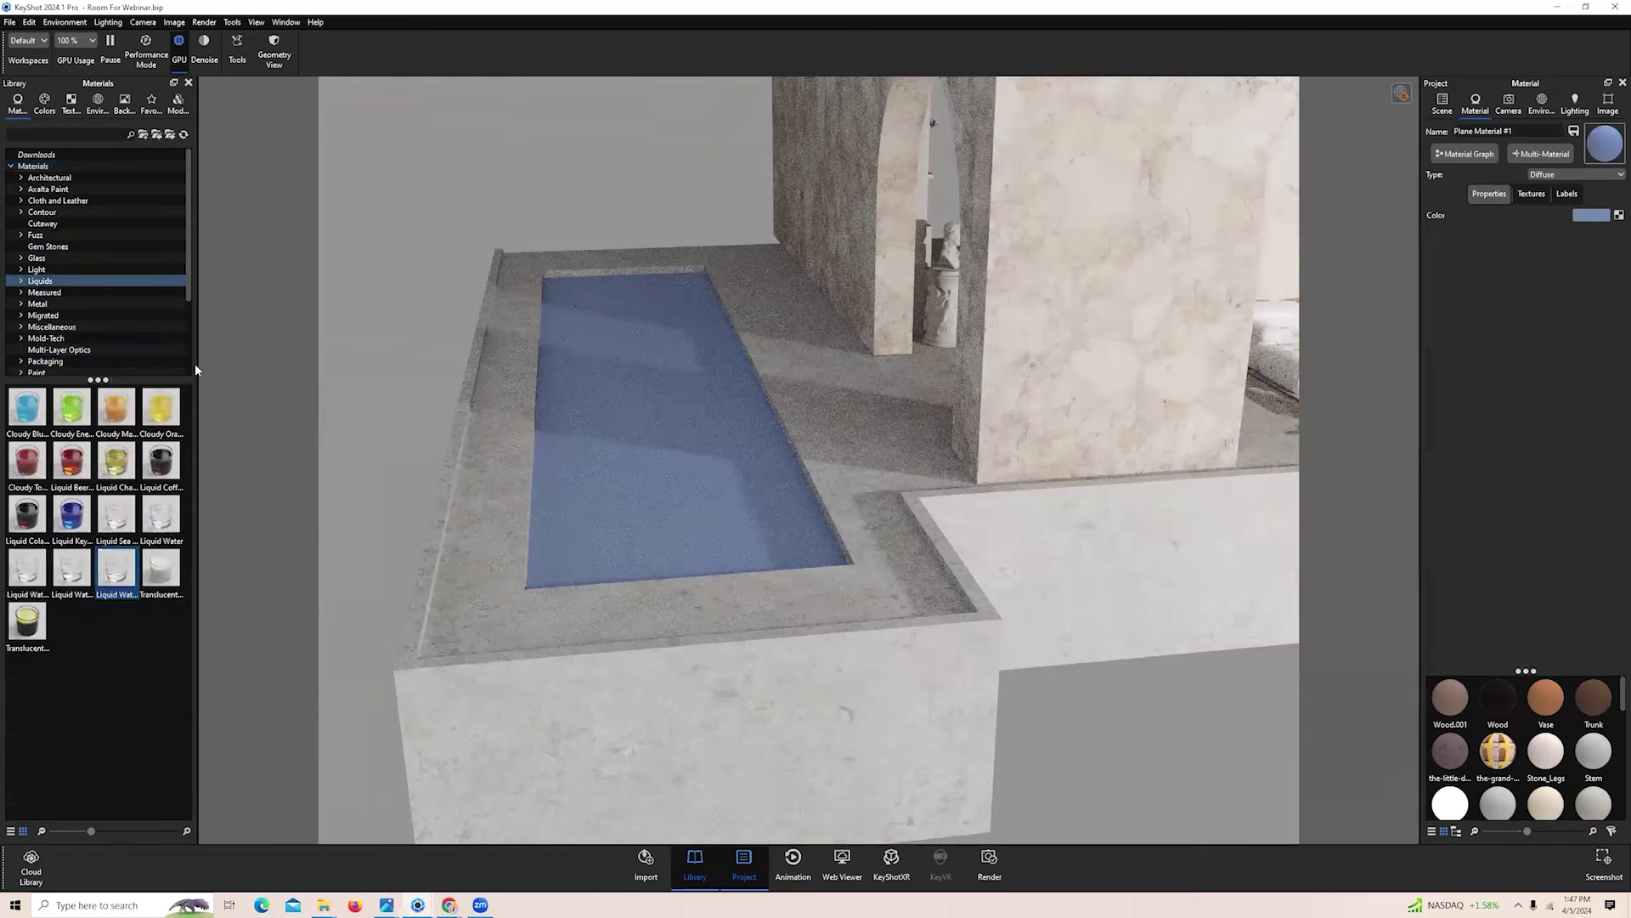
mouse_move(116, 578)
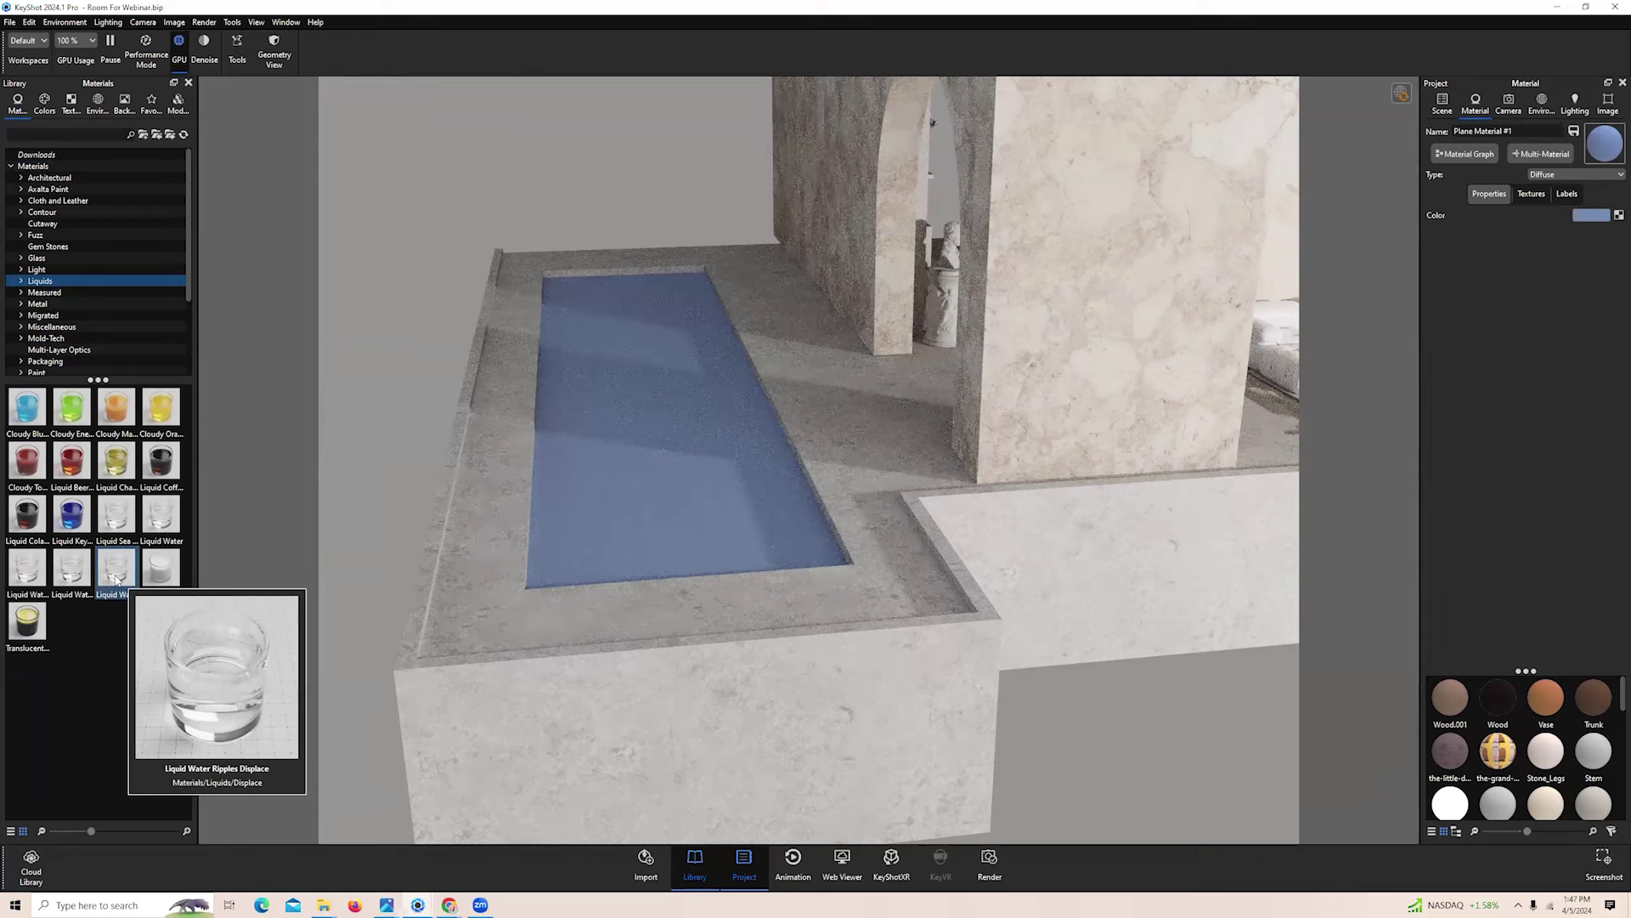
drag(116, 578, 649, 455)
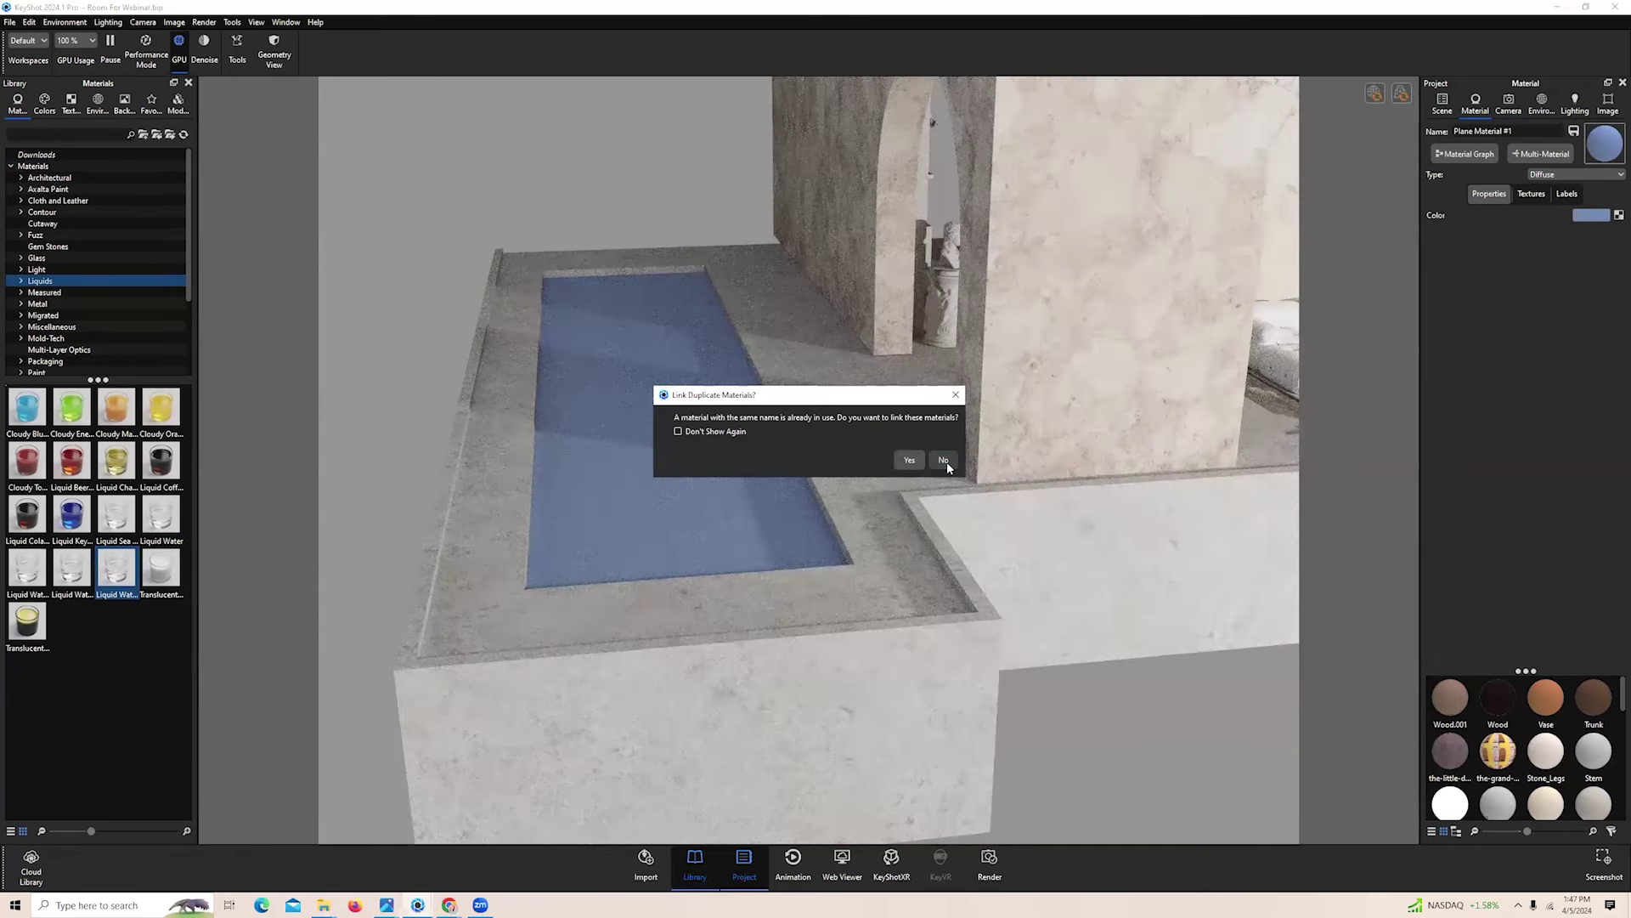
key(Return)
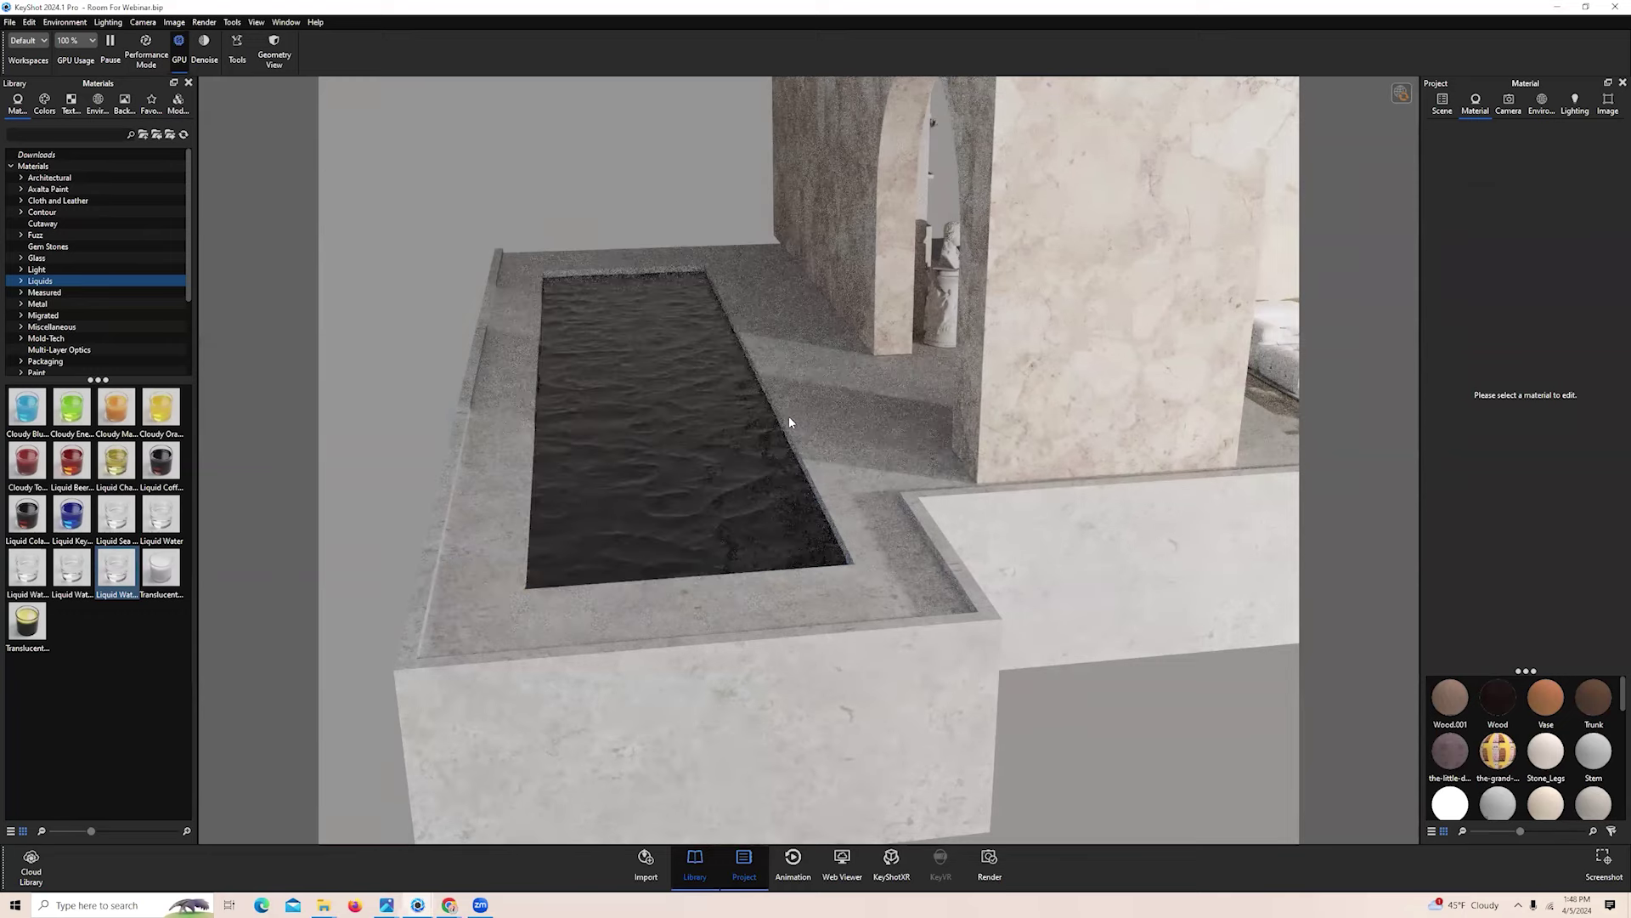
Inspect the rippled water up close and hide the water plane in the scene
scroll(708, 526, down, 4)
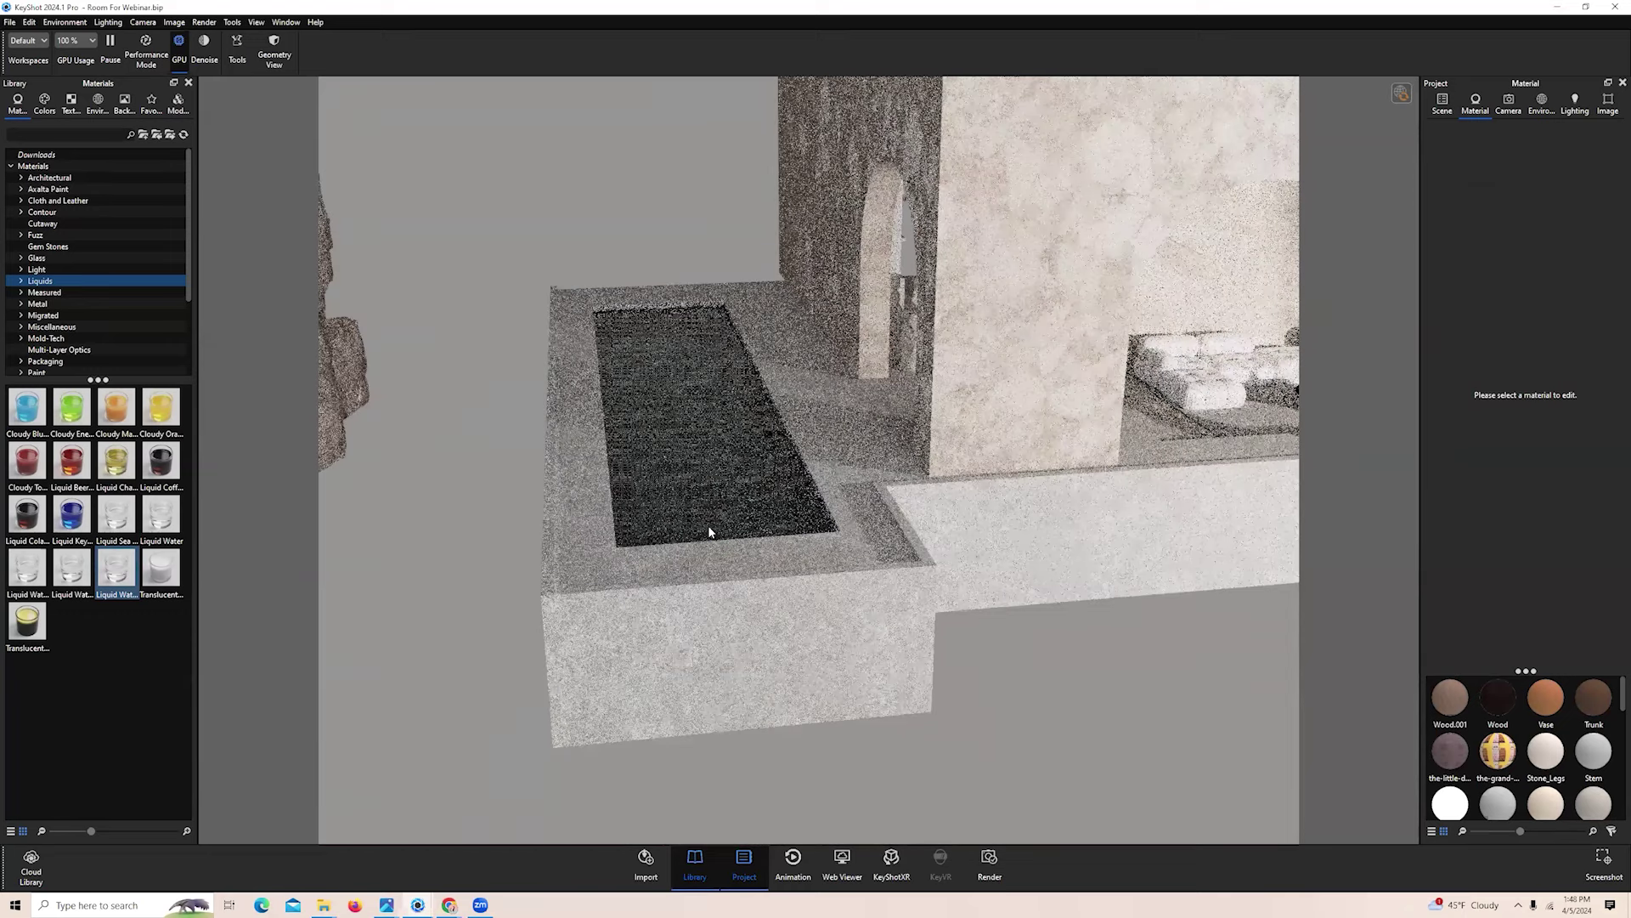
scroll(708, 527, up, 5)
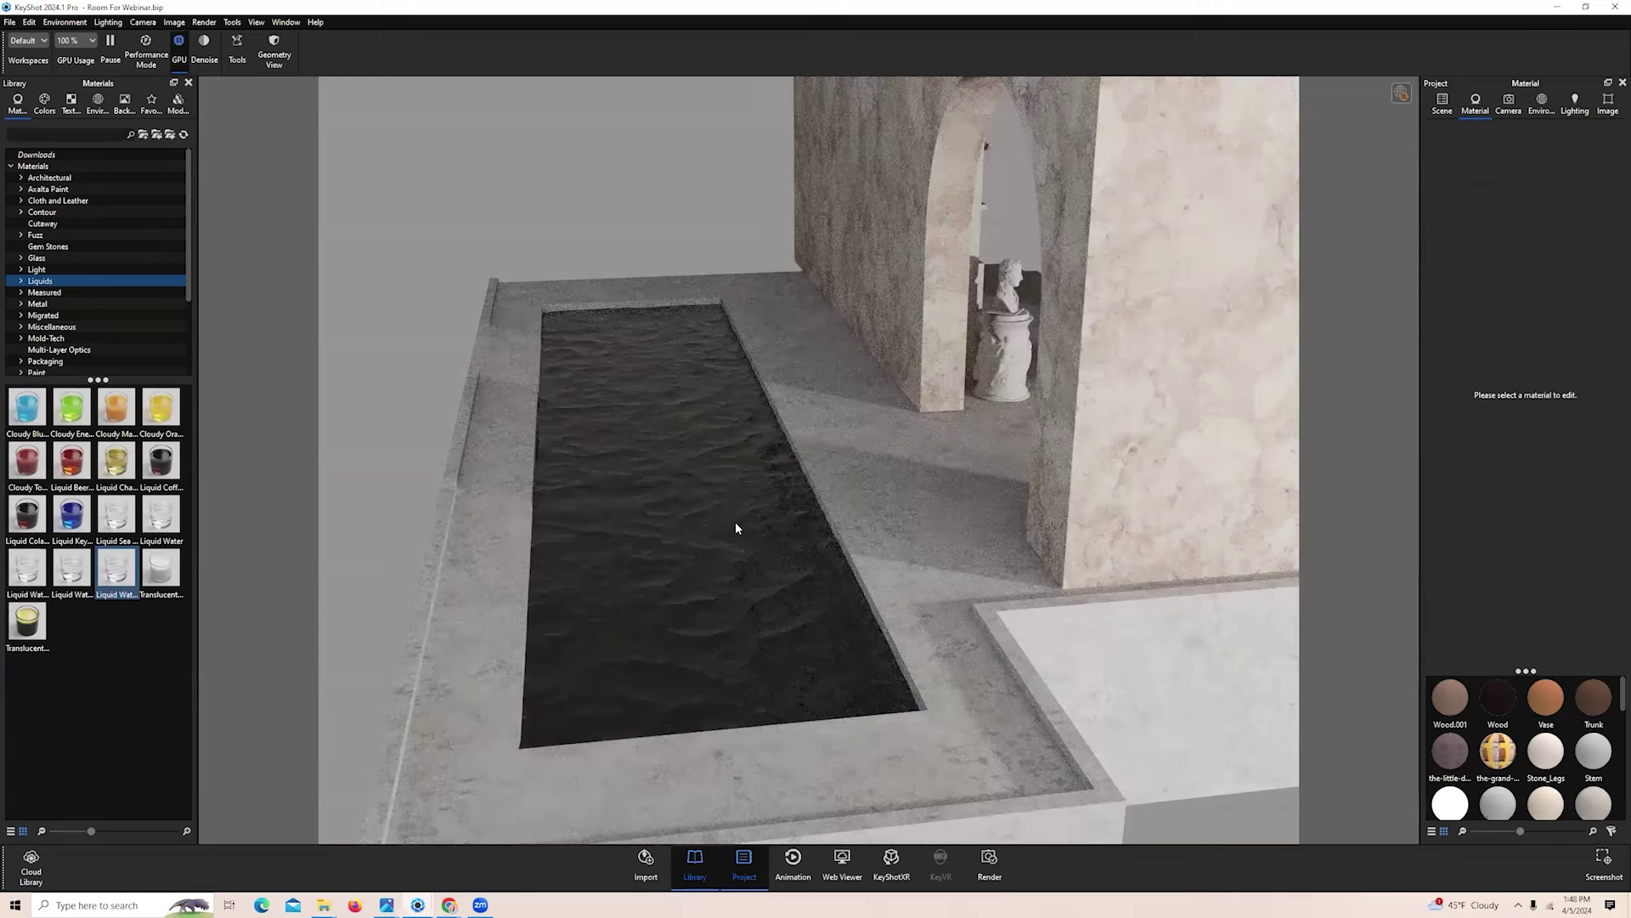
drag(862, 484, 751, 409)
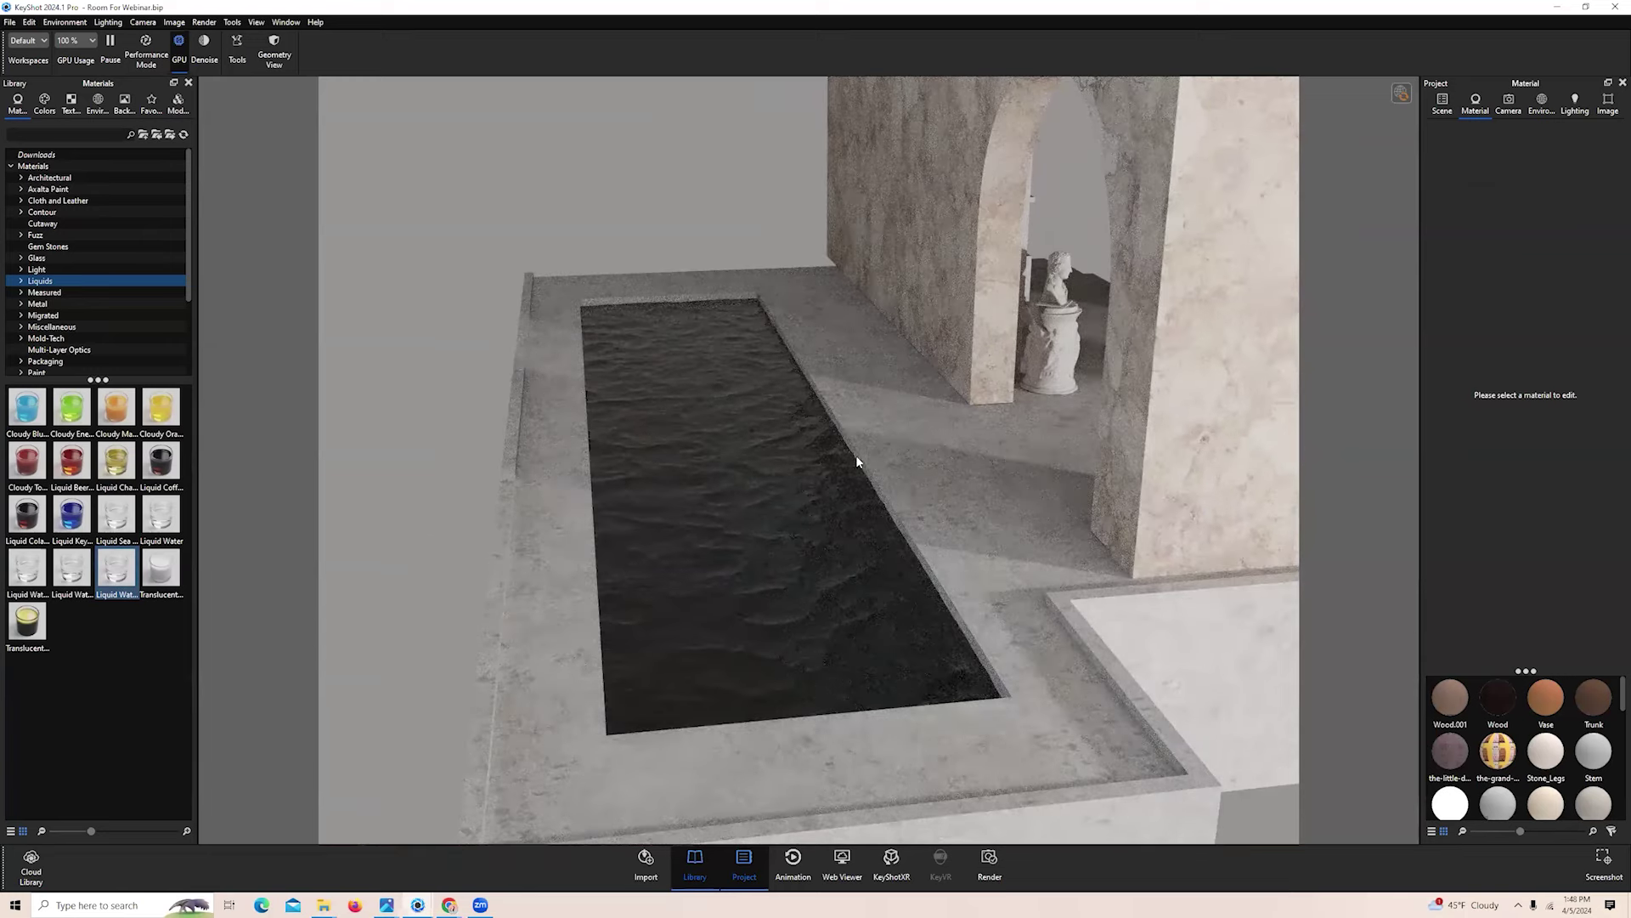
drag(929, 497, 838, 512)
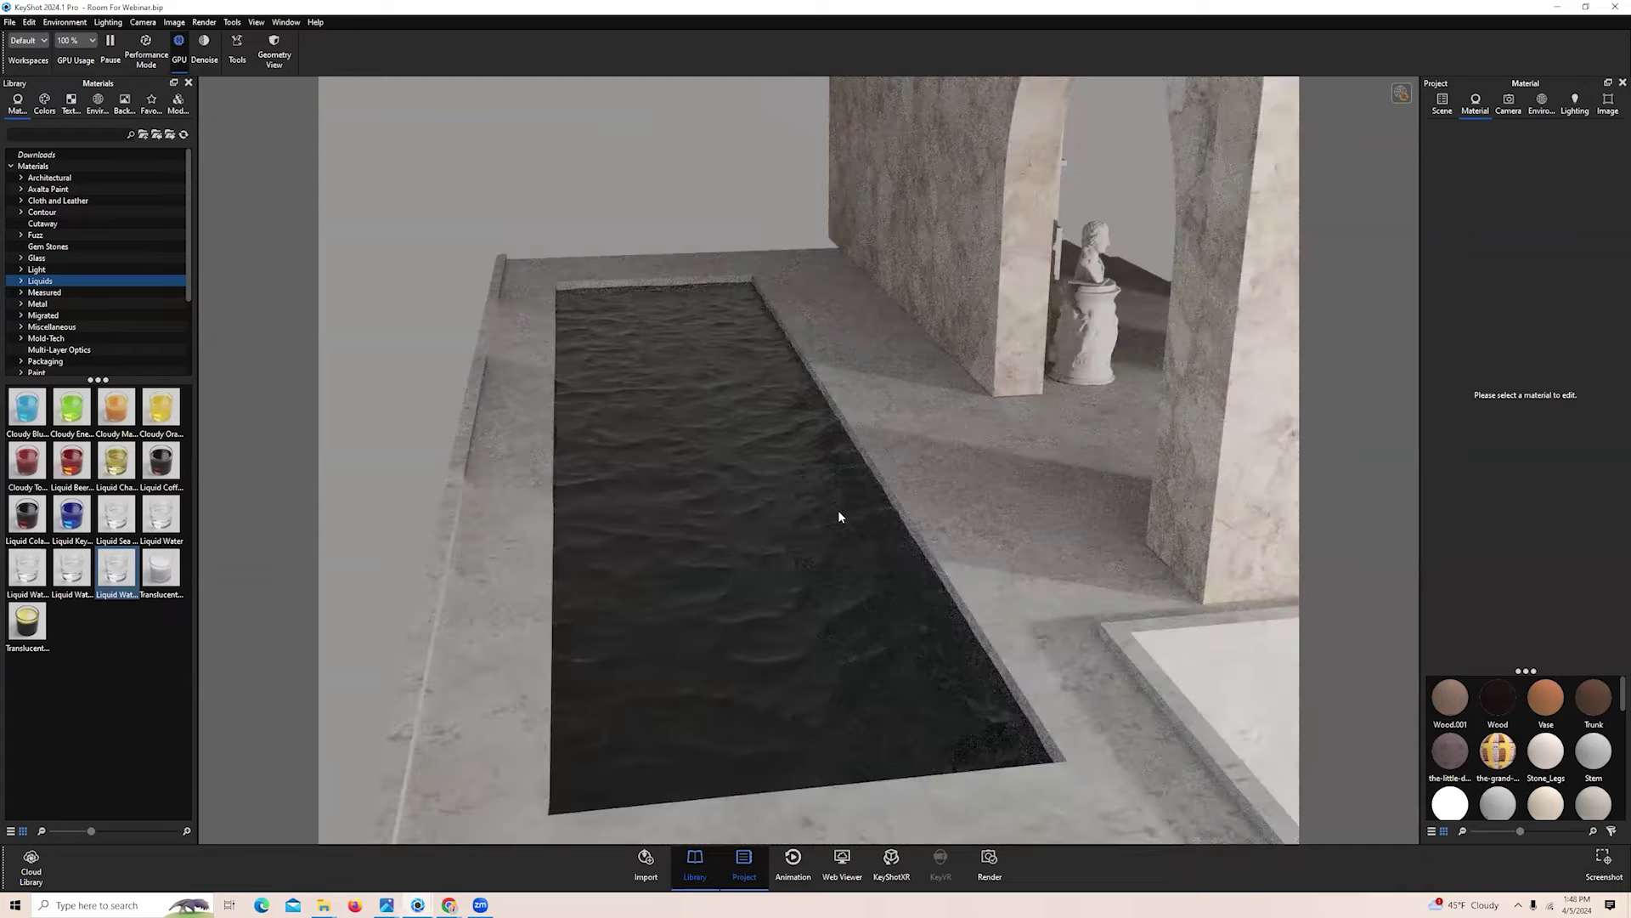
drag(491, 564, 798, 547)
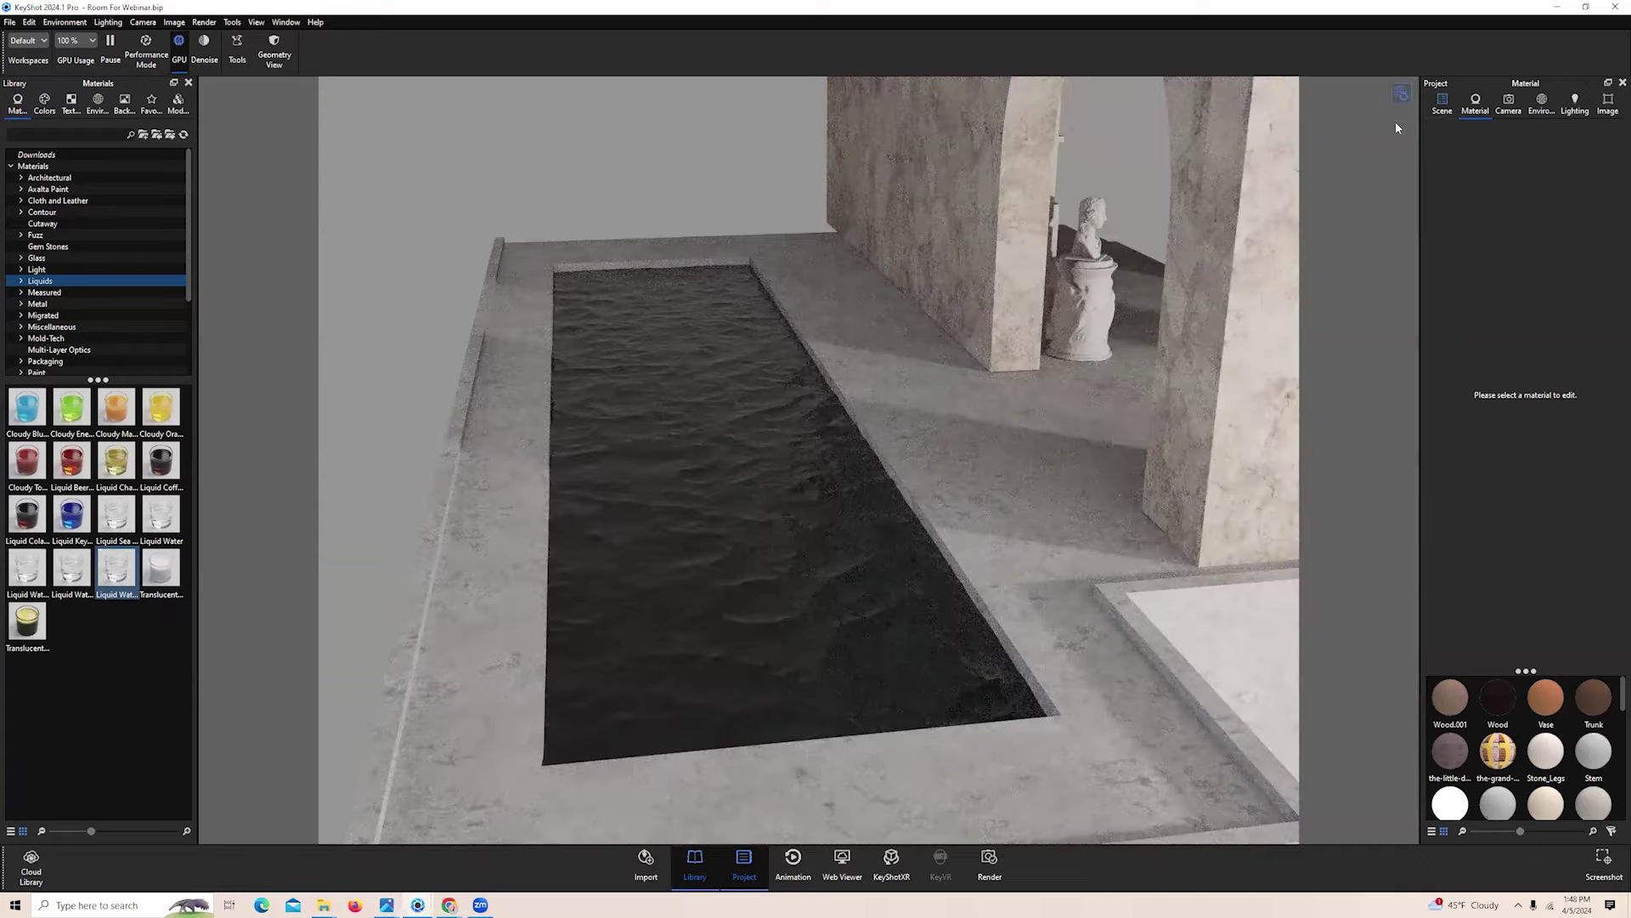
click(708, 433)
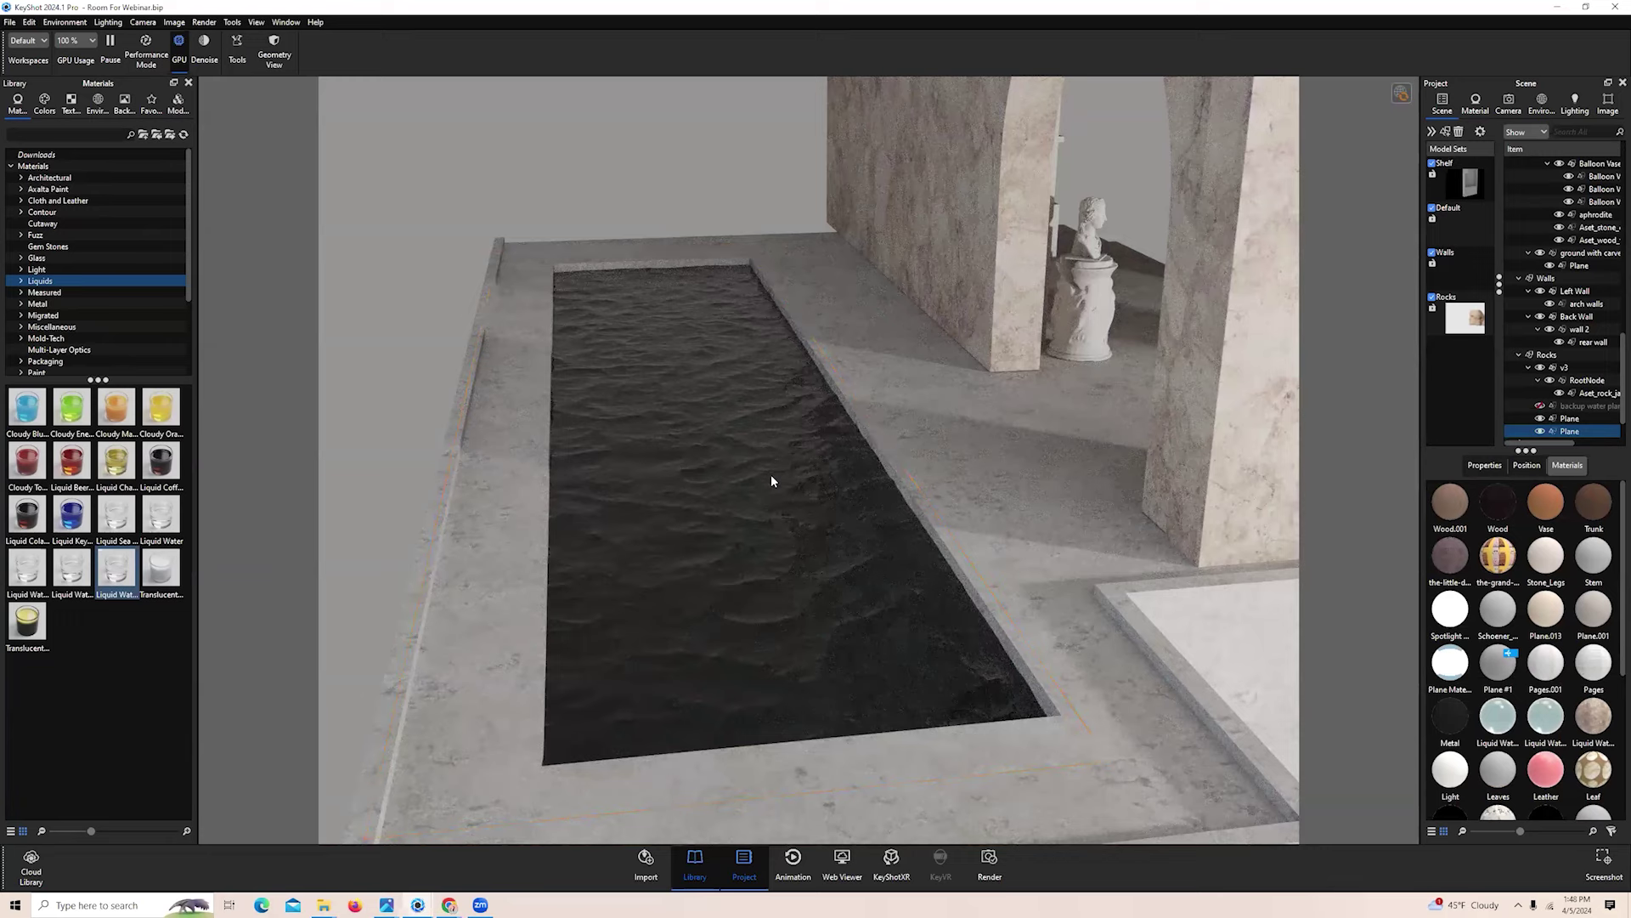
drag(772, 475, 729, 441)
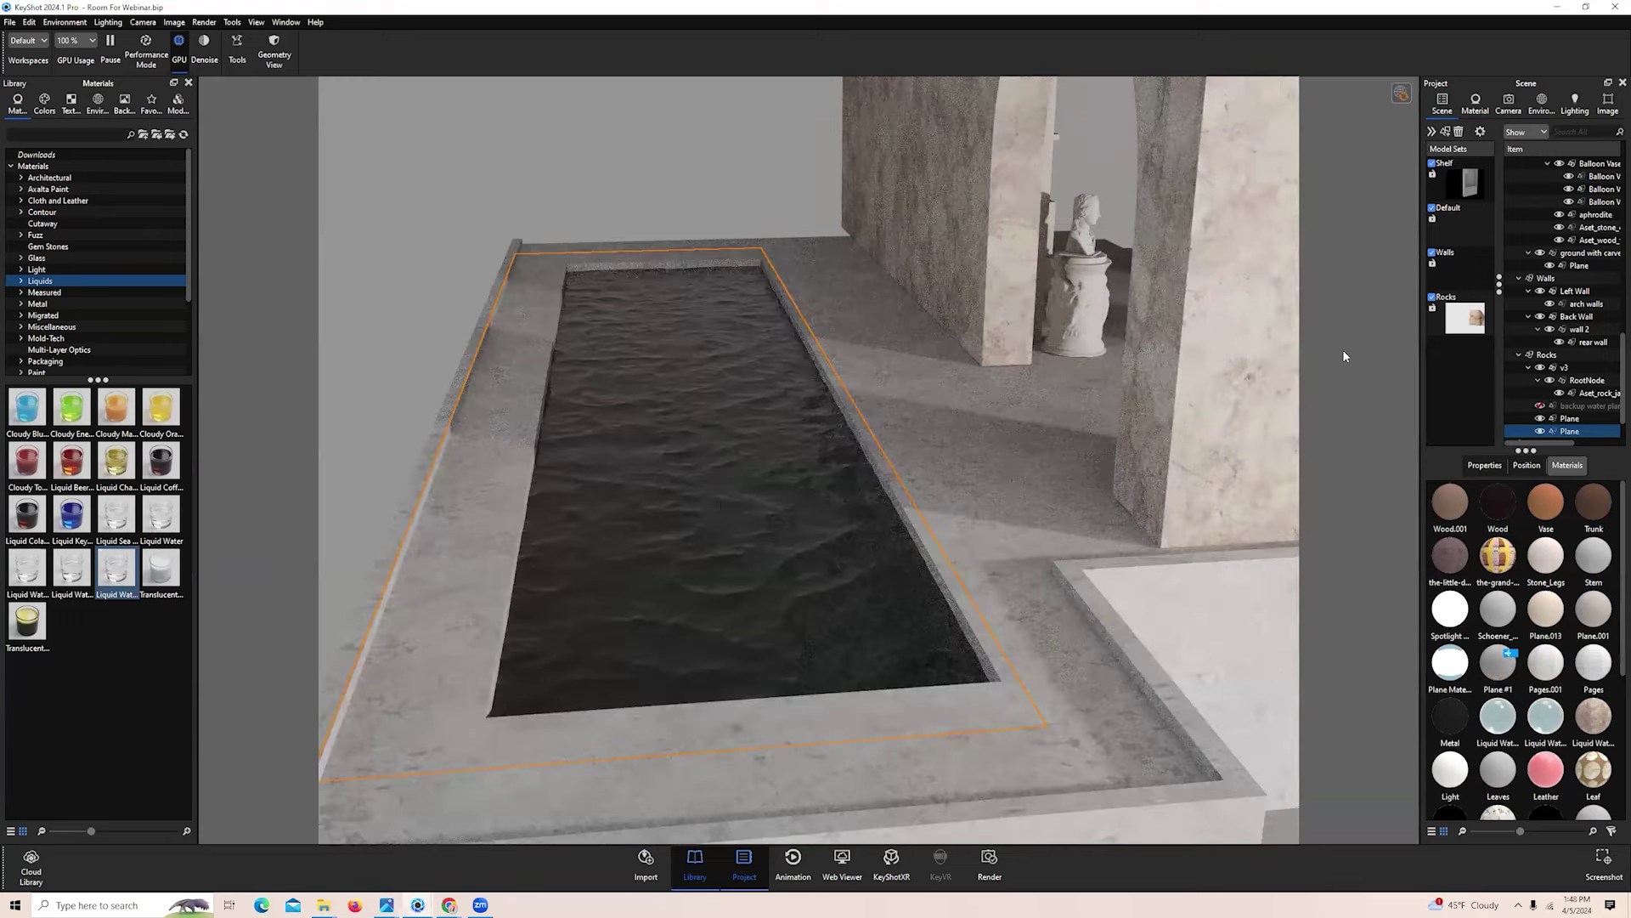
click(1541, 430)
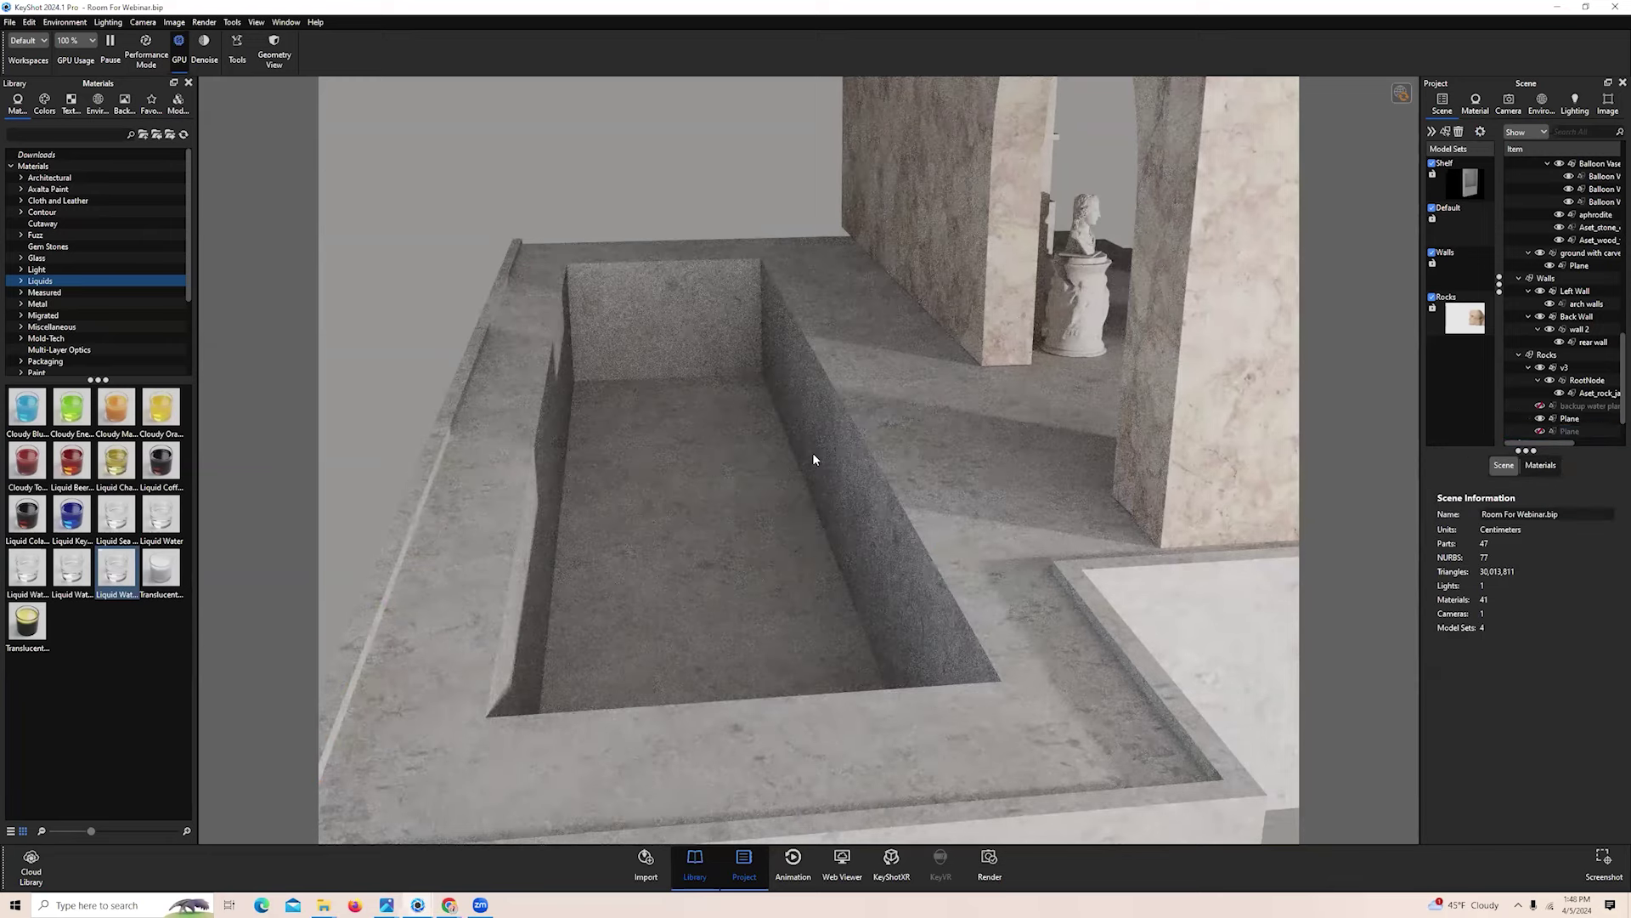
Split the pool's inner surfaces from the ground object into a separate part with Split Object Surfaces
scroll(749, 457, up, 3)
right_click(785, 456)
click(841, 595)
ctrl+click(978, 497)
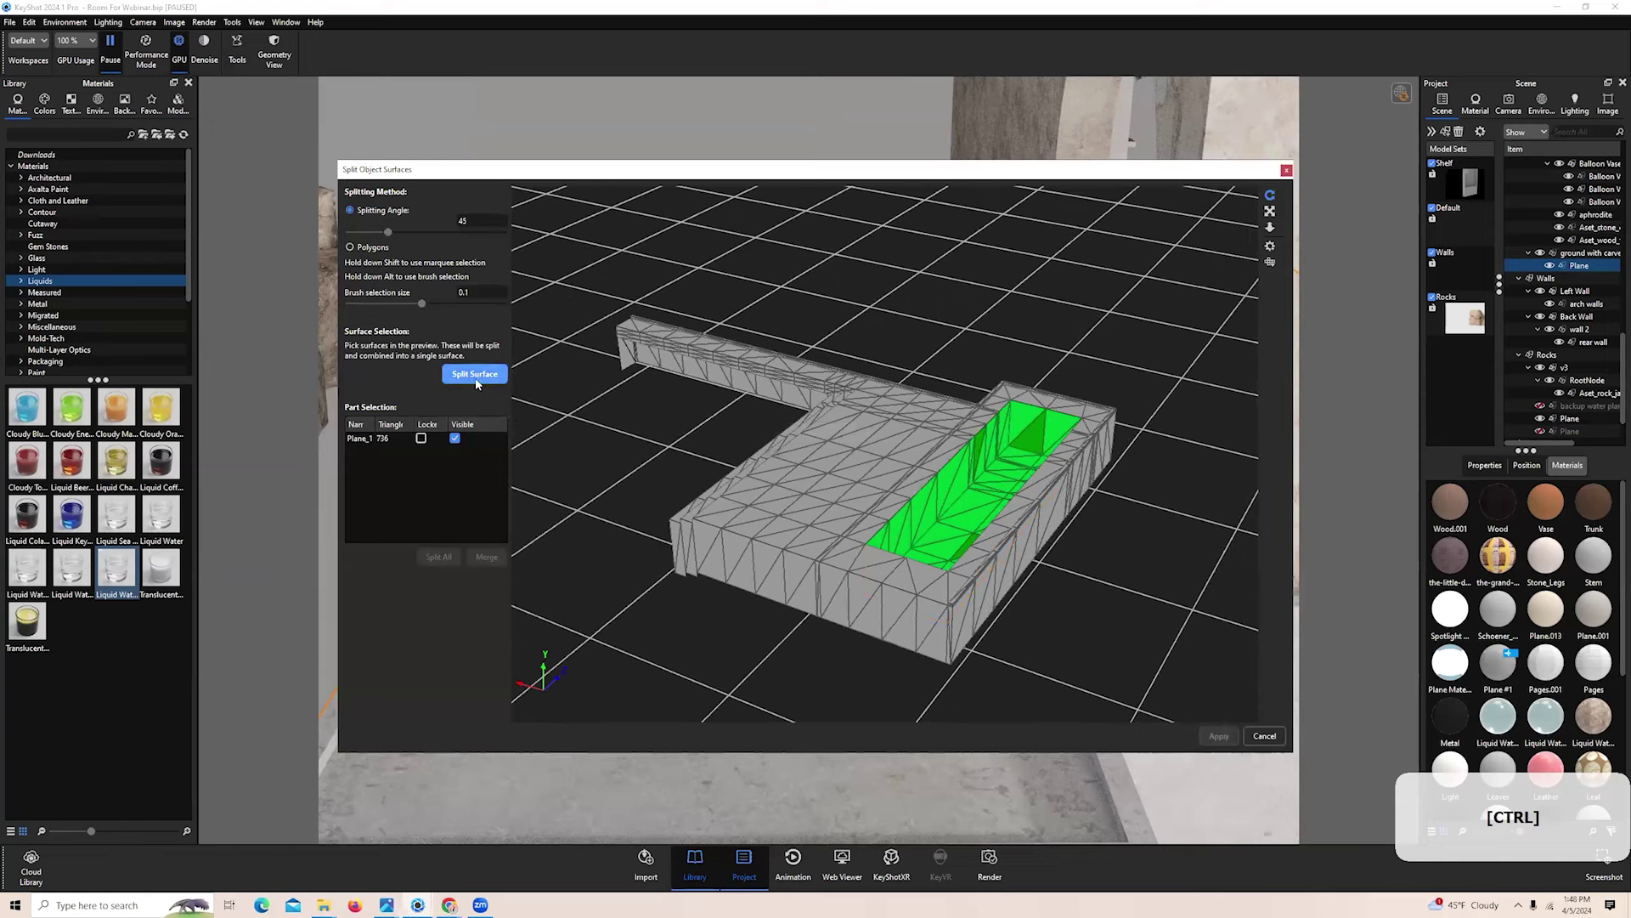
click(474, 374)
click(1219, 736)
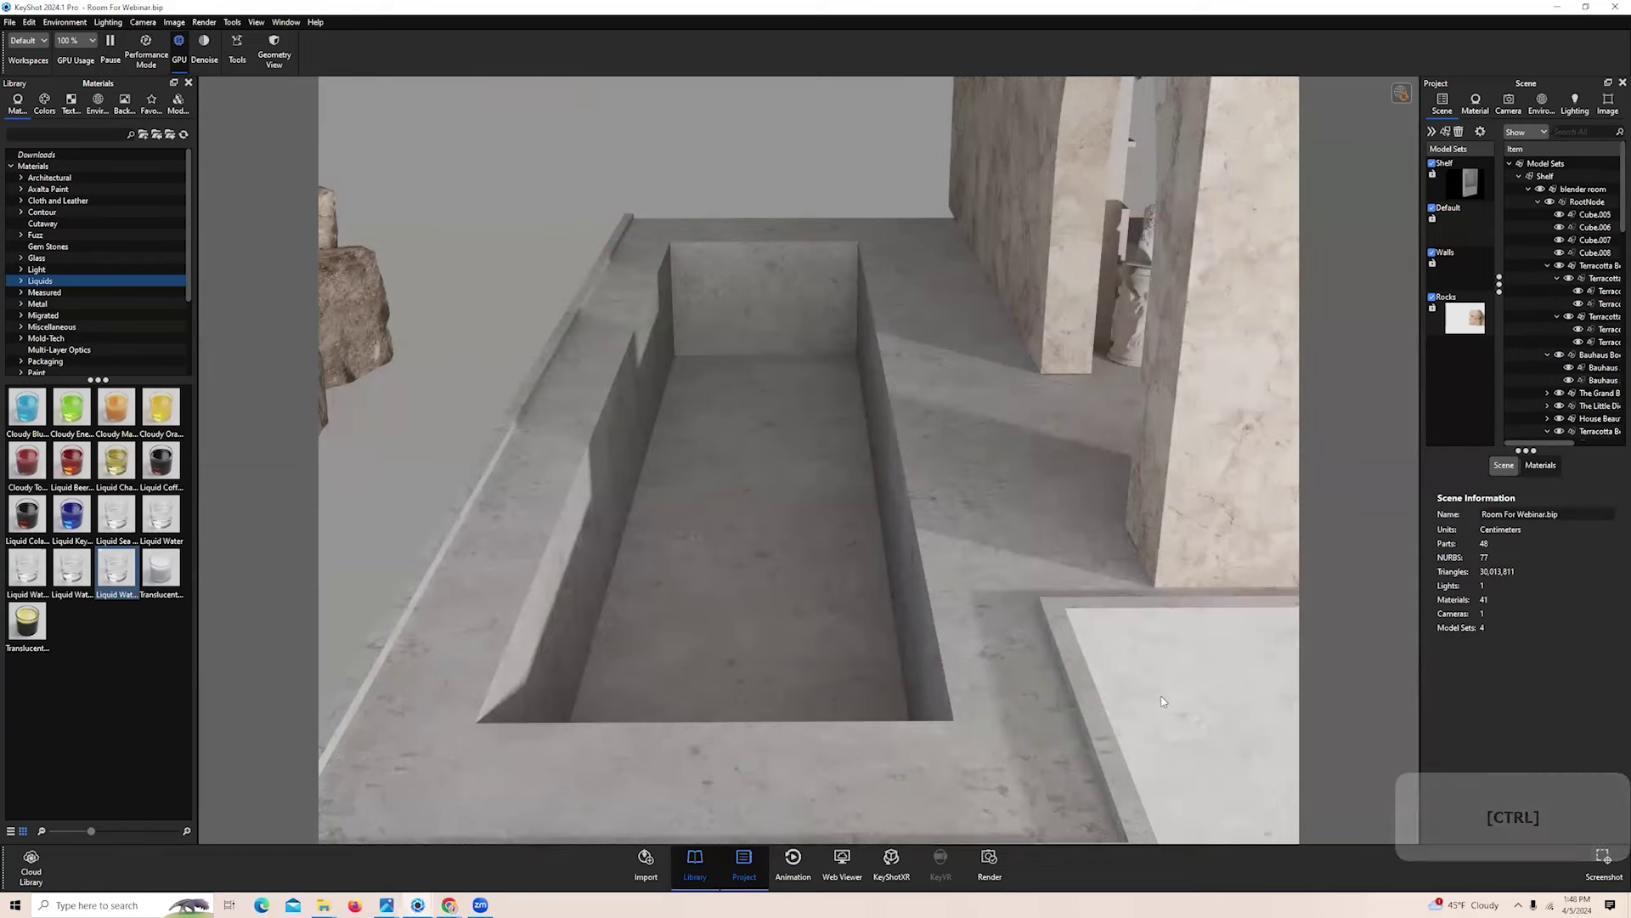
Select the separated pool basin and examine its Plane #1 material in the Material Graph
click(710, 492)
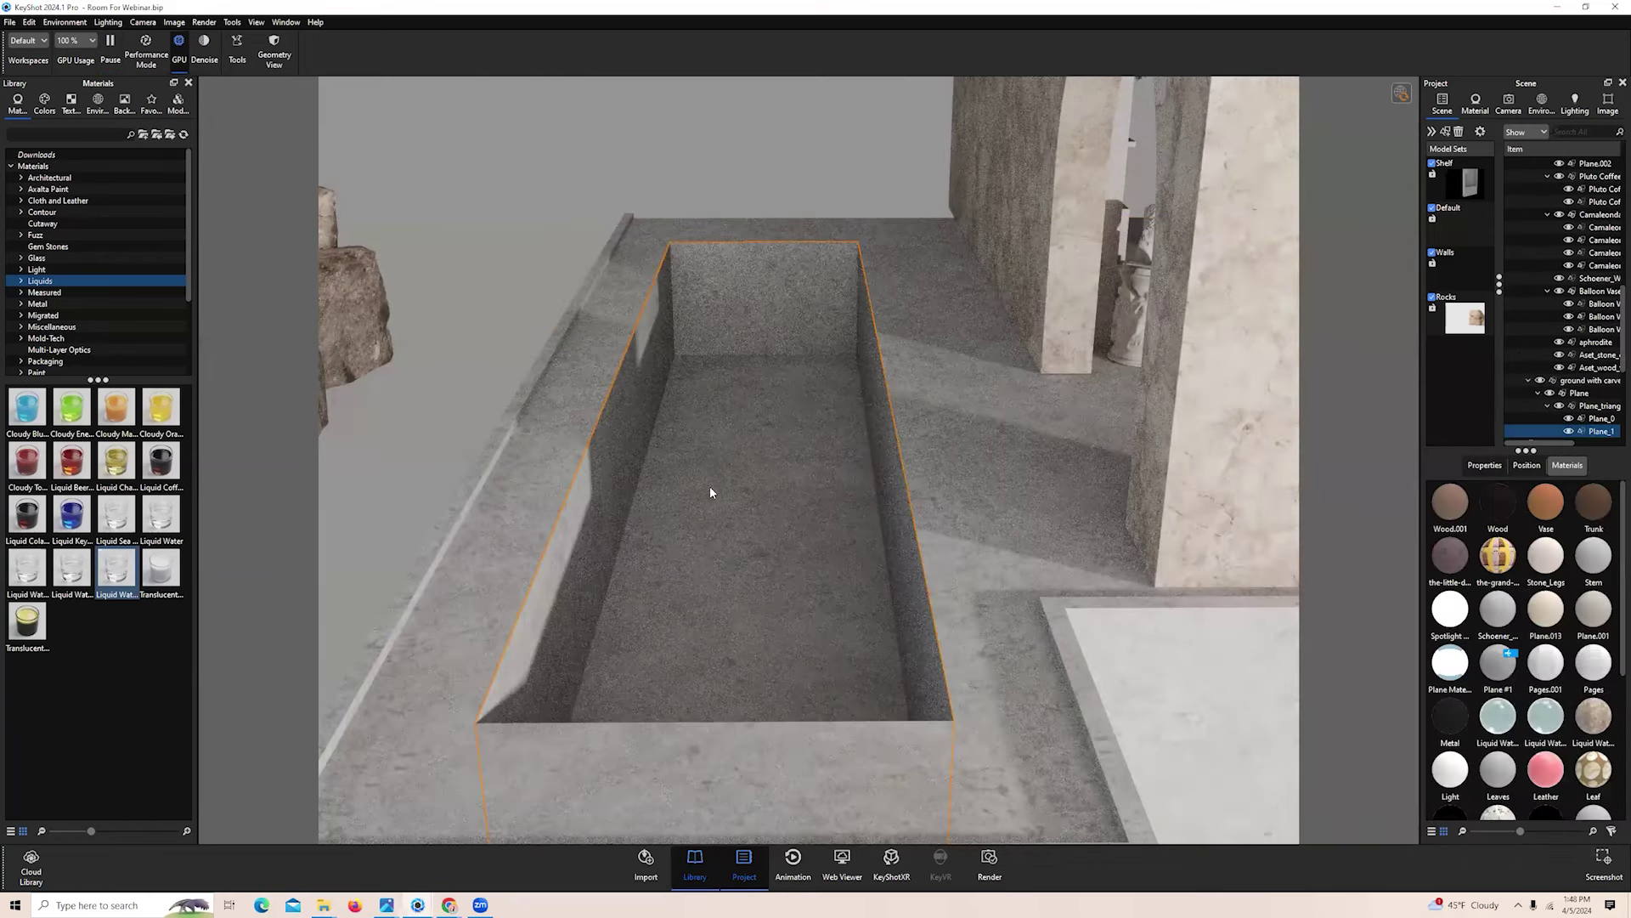
double_click(782, 467)
click(1461, 155)
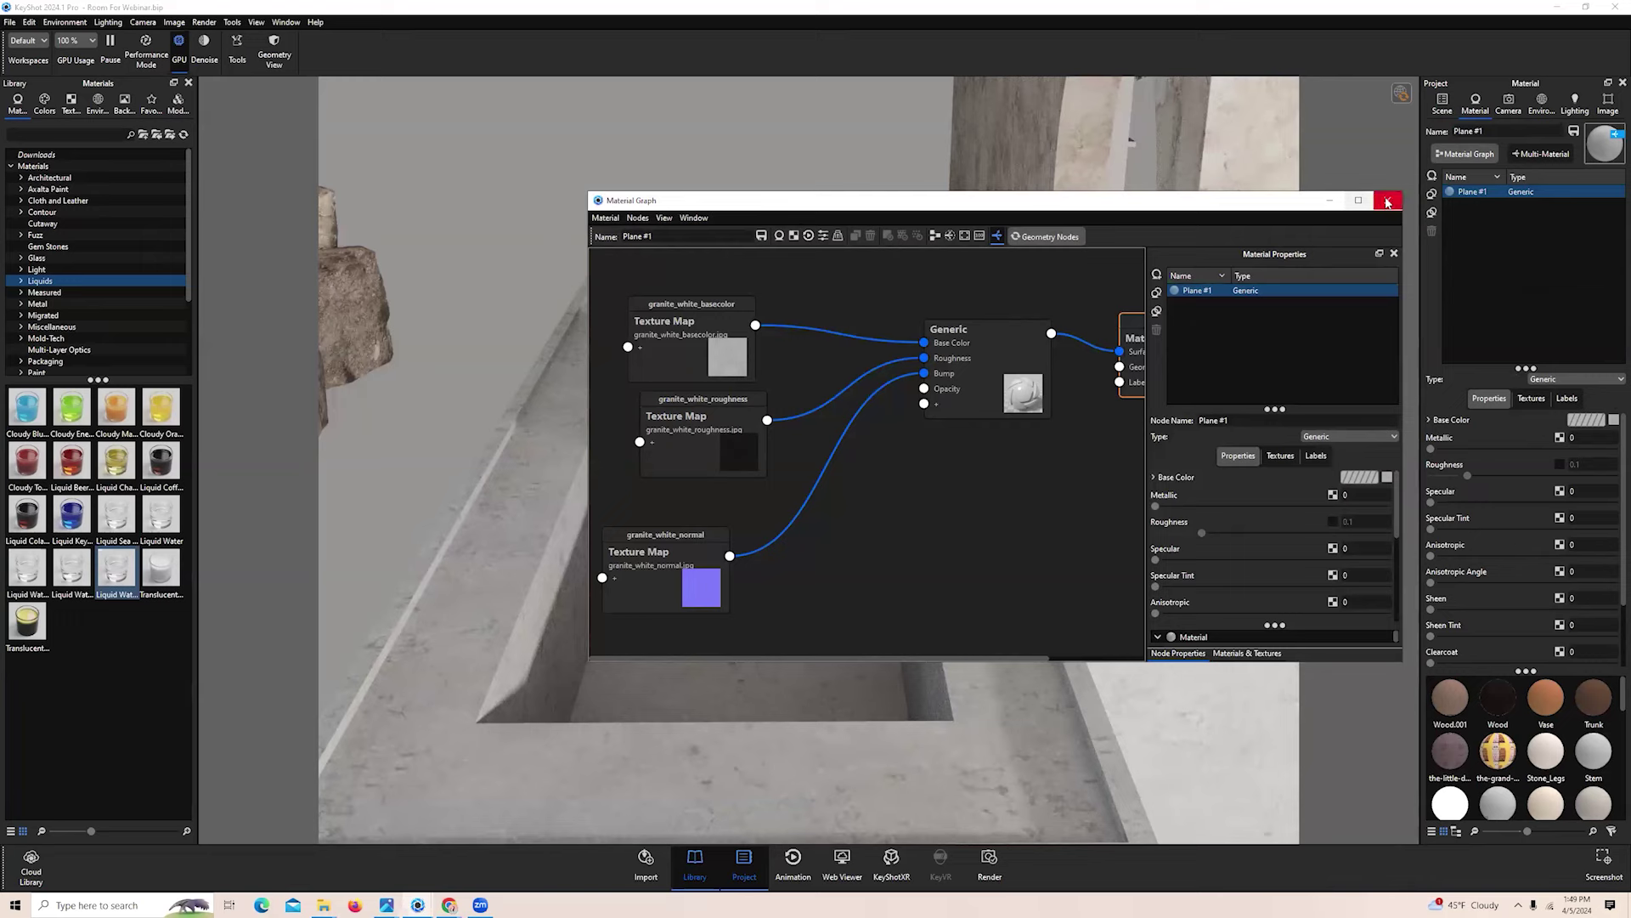
Unlink the pool basin's material from the ground's and delete its granite base color, roughness and normal texture maps
click(1392, 202)
click(1443, 102)
click(746, 470)
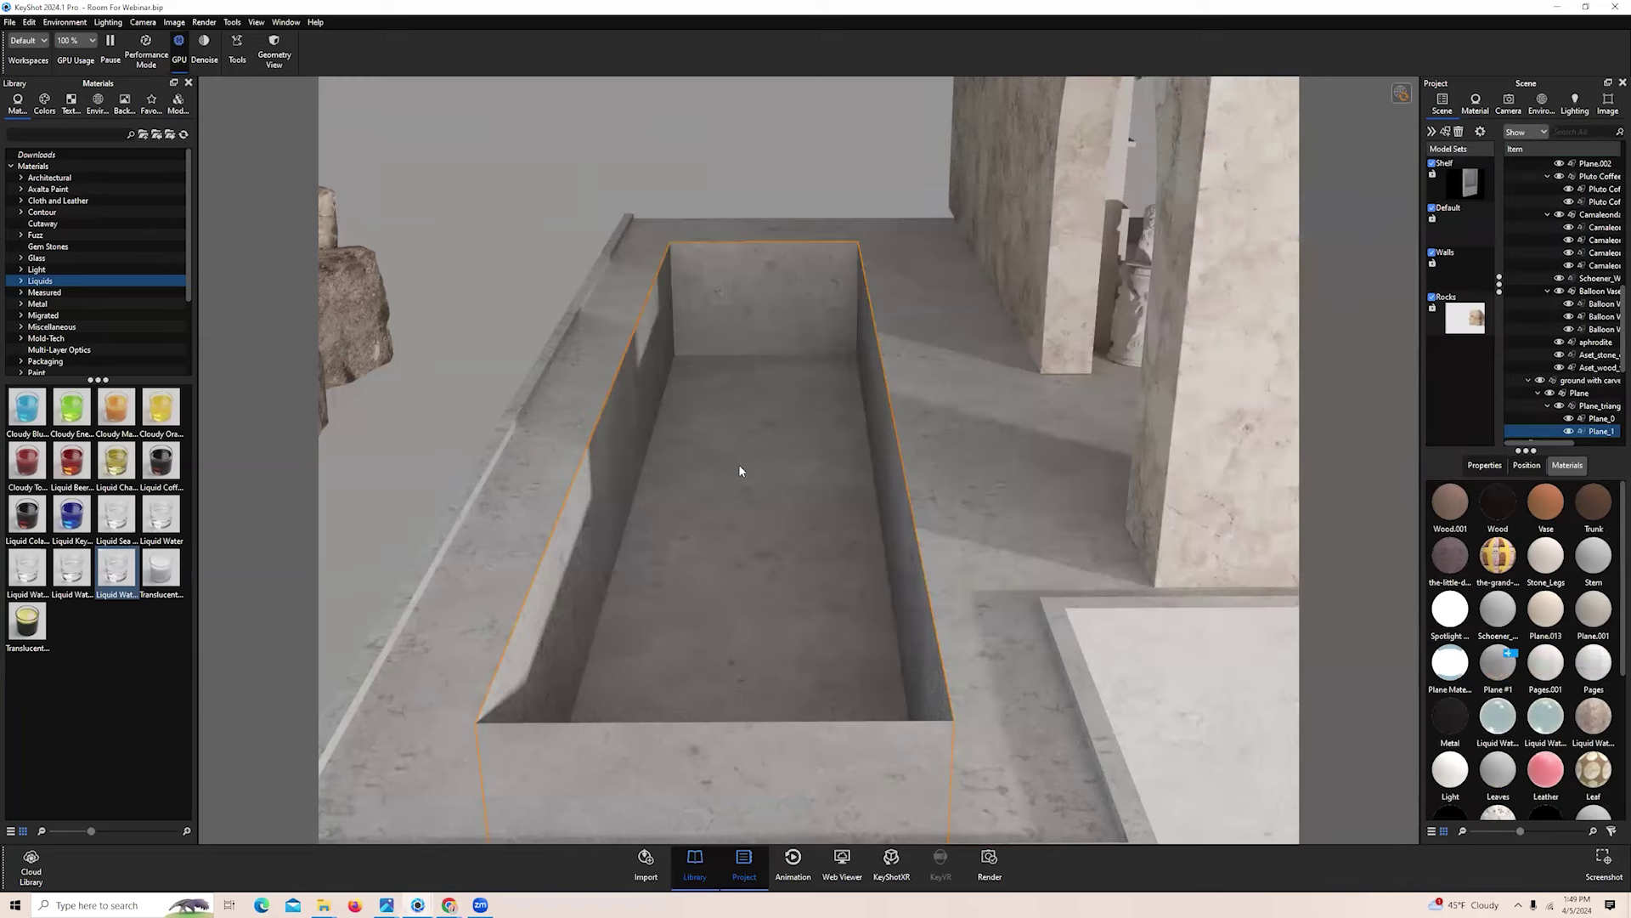
right_click(739, 470)
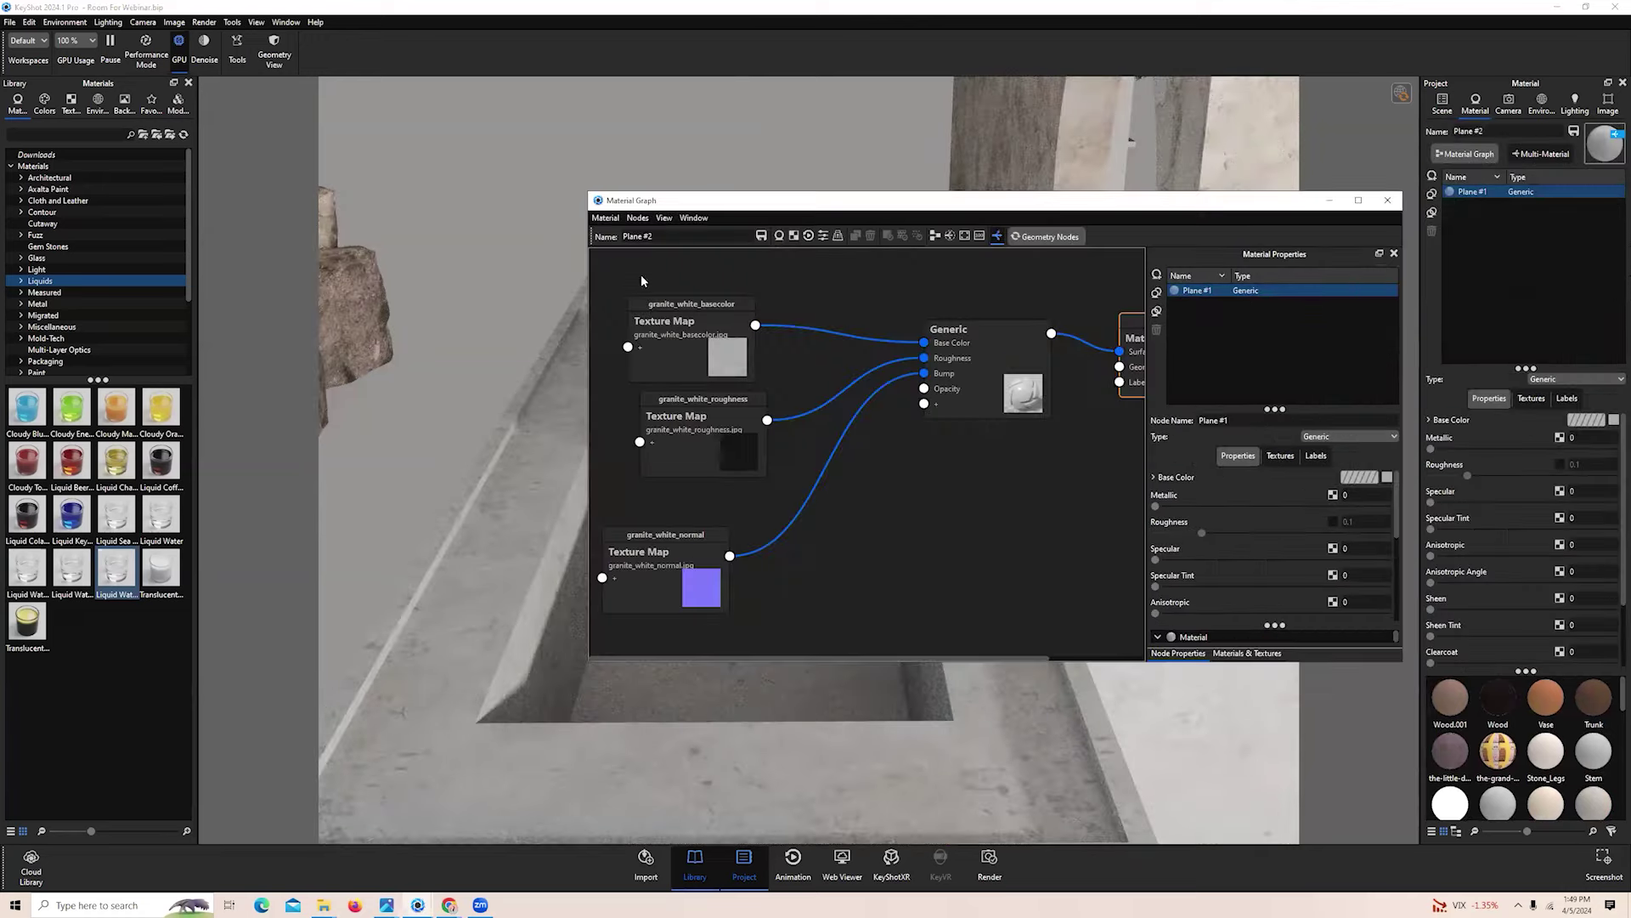
shift+drag(627, 281, 742, 646)
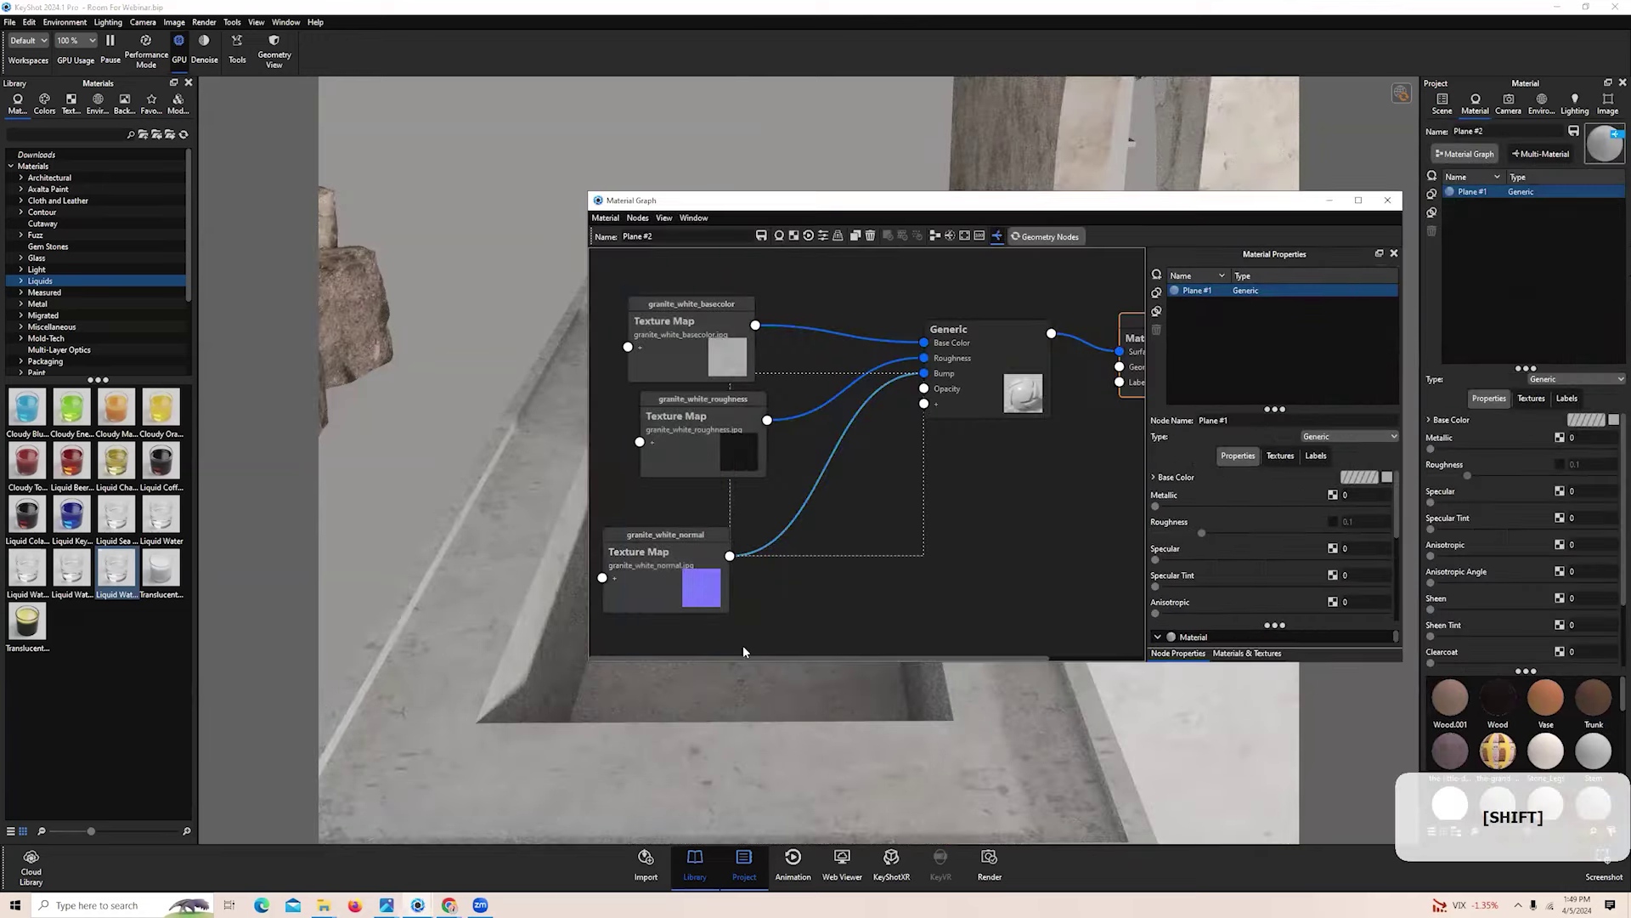
key(Delete)
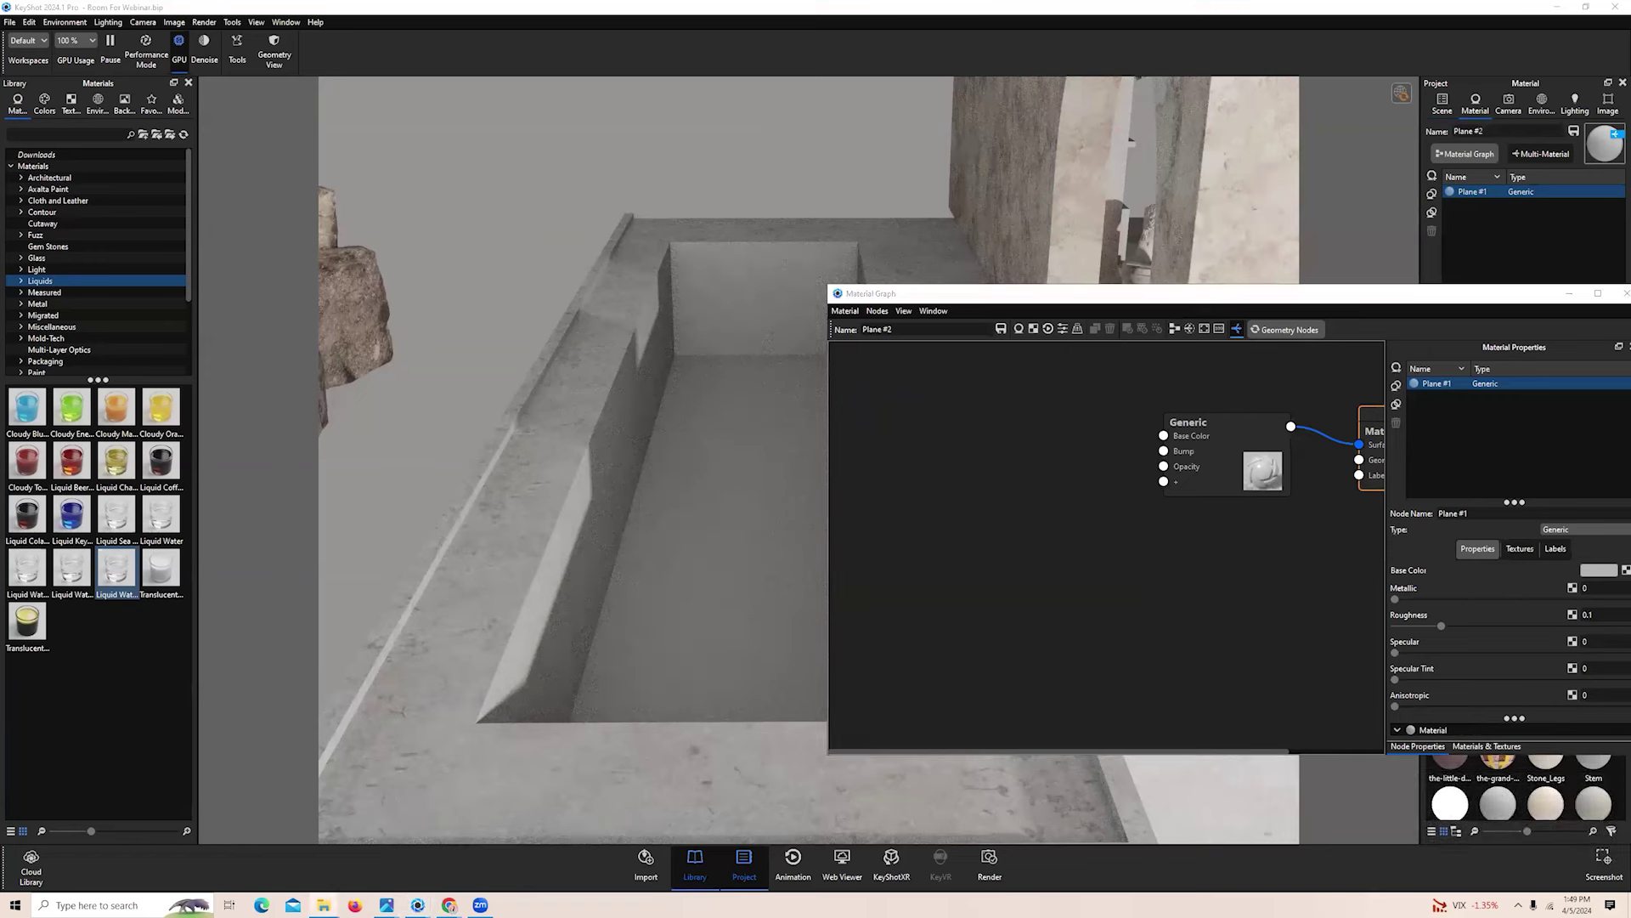
Bring the swimming_pool_tile_4K Albedo, Normal and Roughness images into the basin's Material Graph and spread the nodes apart
key(ctrl)
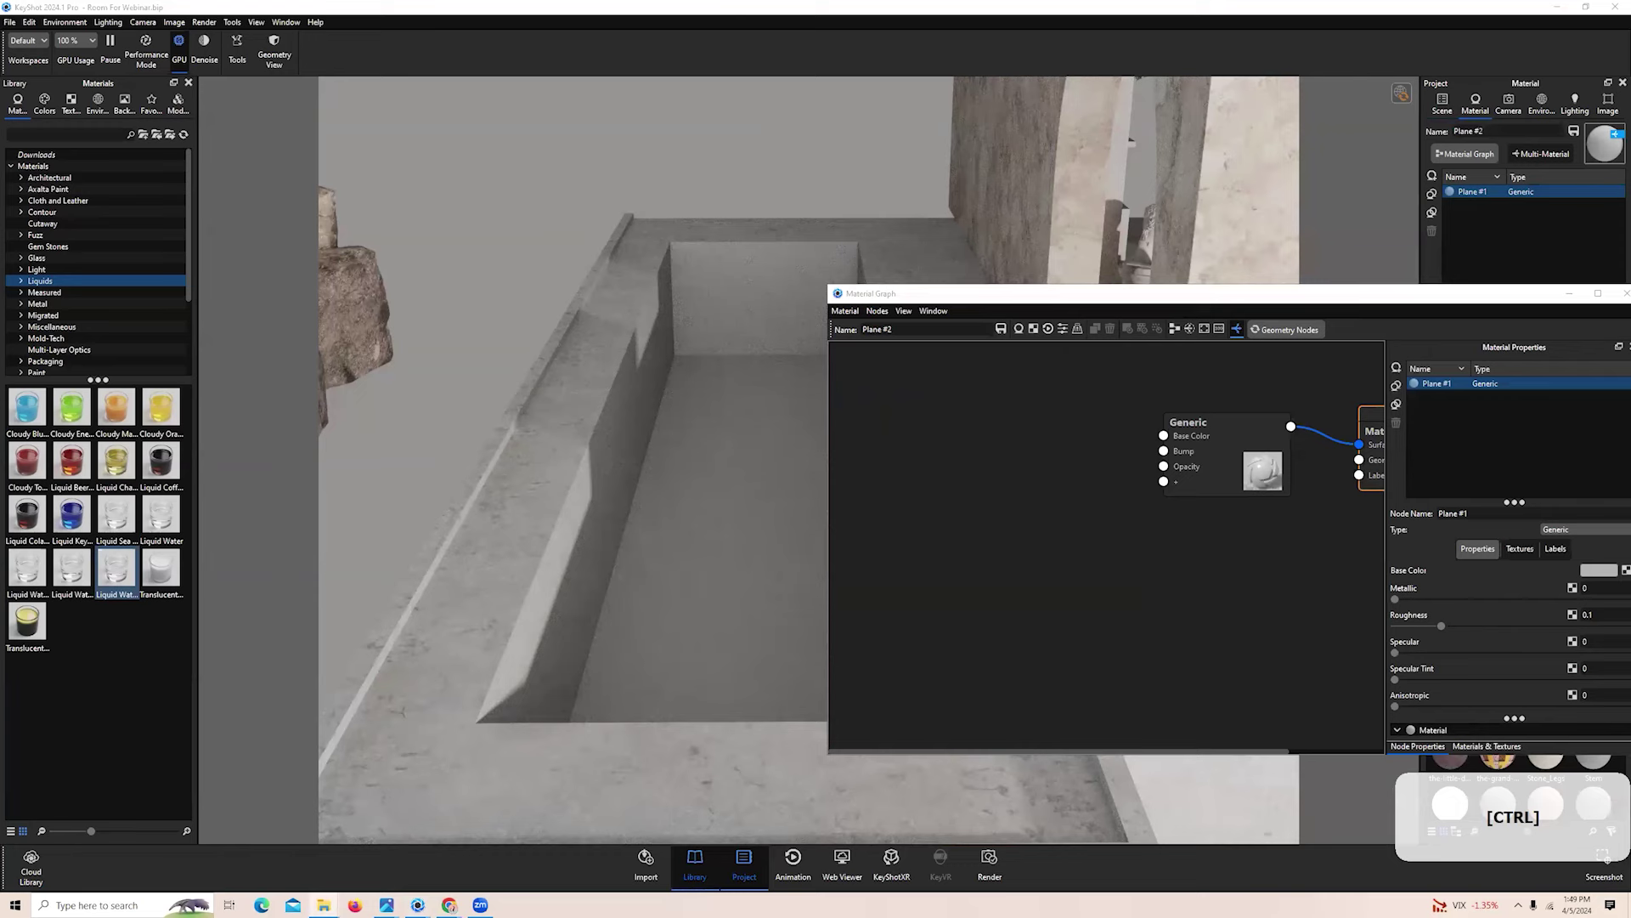
drag(1630, 336, 1001, 508)
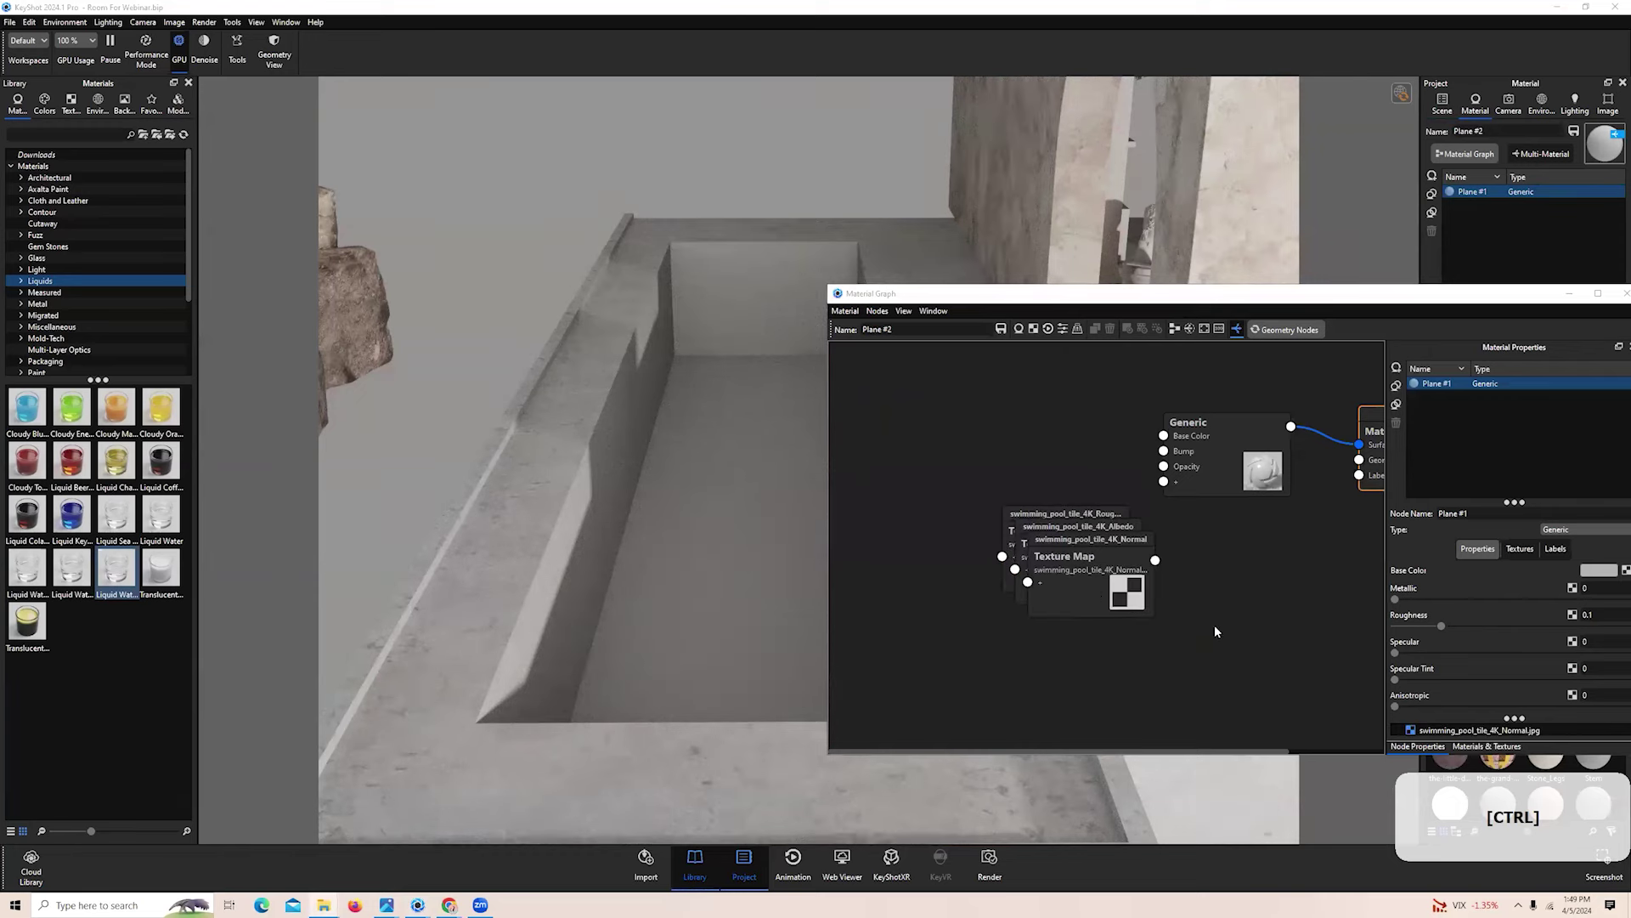
drag(1072, 554, 951, 398)
drag(1068, 556, 965, 628)
drag(1101, 537, 1147, 685)
Connect the swimming_pool_tile_4K_Albedo texture to the Generic material's Base Color and rearrange the texture nodes around it
drag(996, 606, 1155, 435)
drag(931, 429, 869, 542)
click(1047, 512)
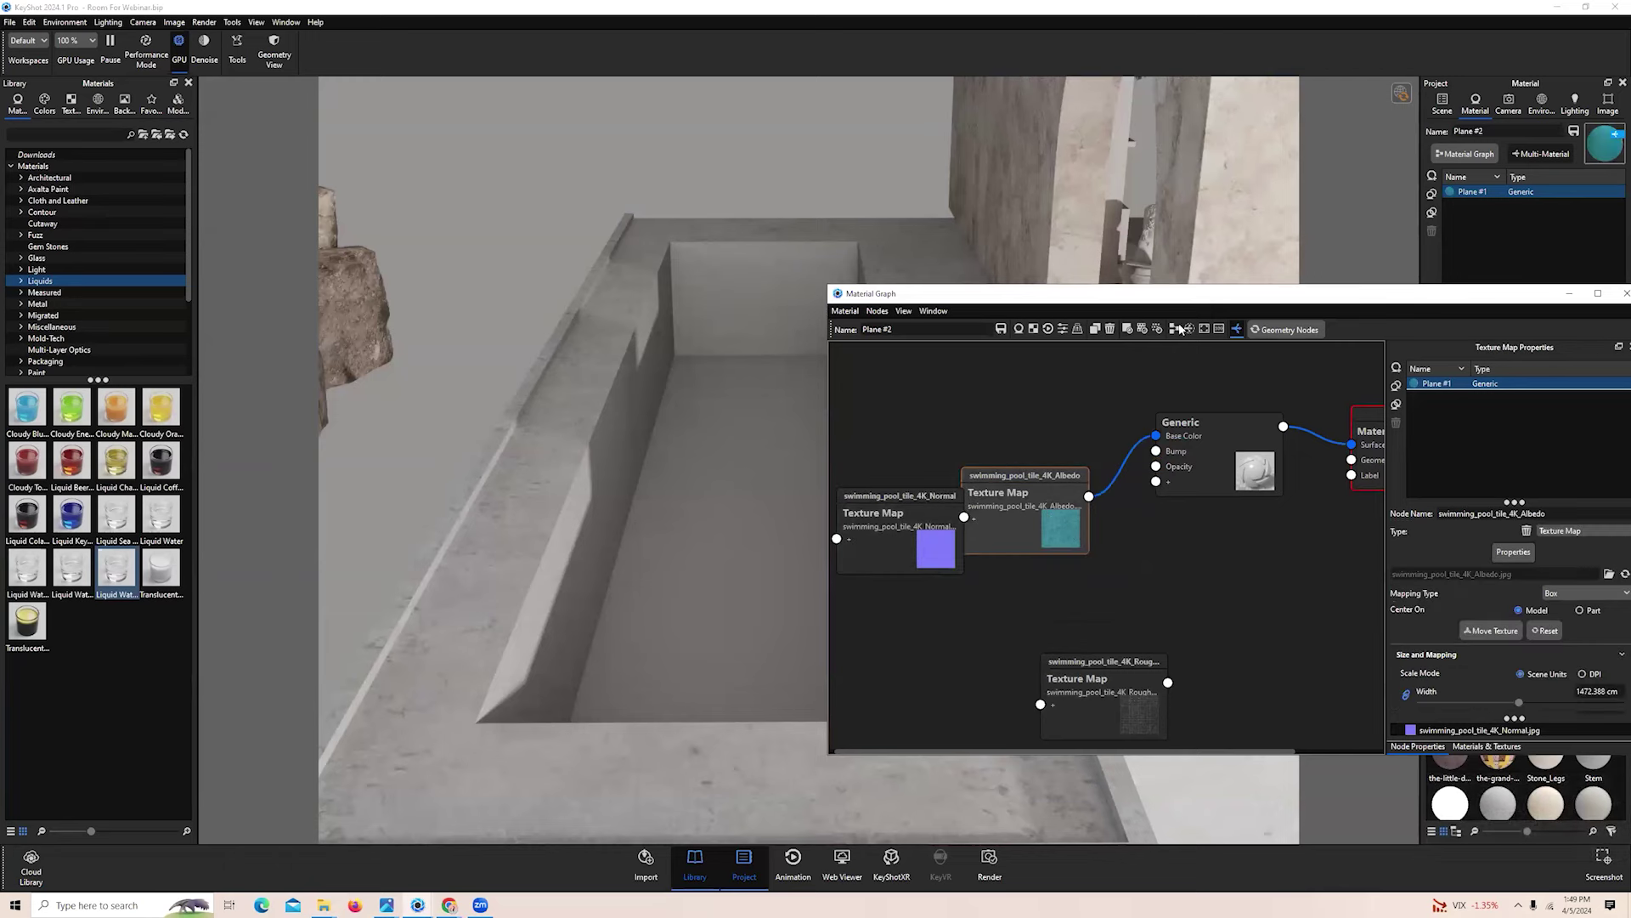
drag(1184, 295, 1198, 279)
drag(1043, 509, 1067, 439)
scroll(1055, 487, down, 2)
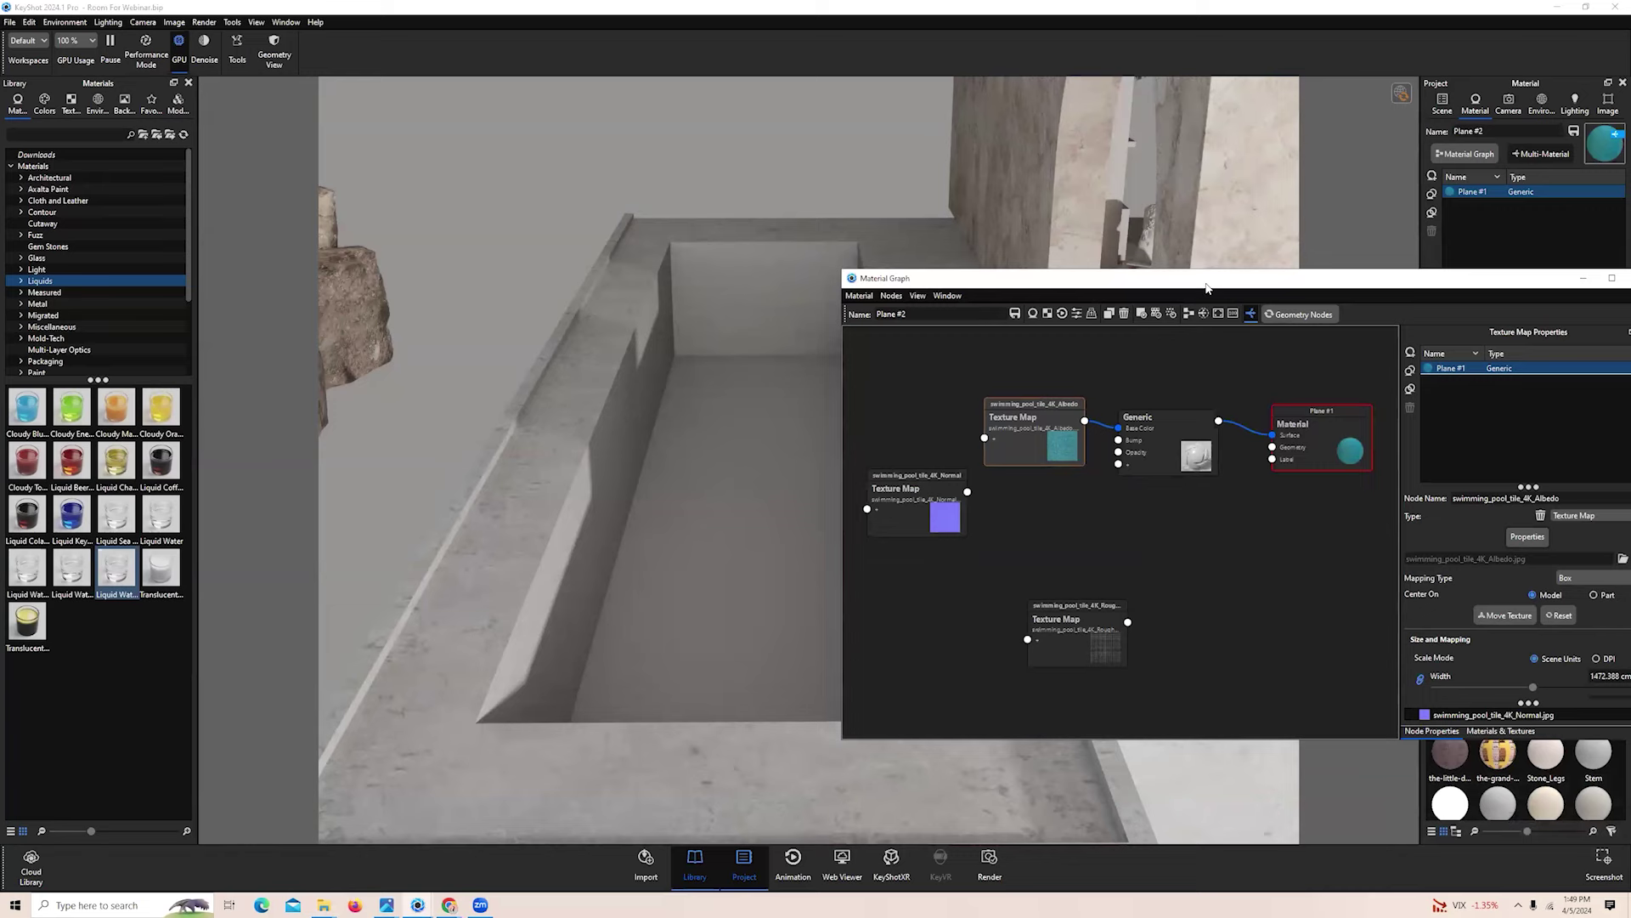
Scale the Albedo tile texture on the pool basin to a width of 1000 cm with proportional height
drag(1207, 288, 515, 277)
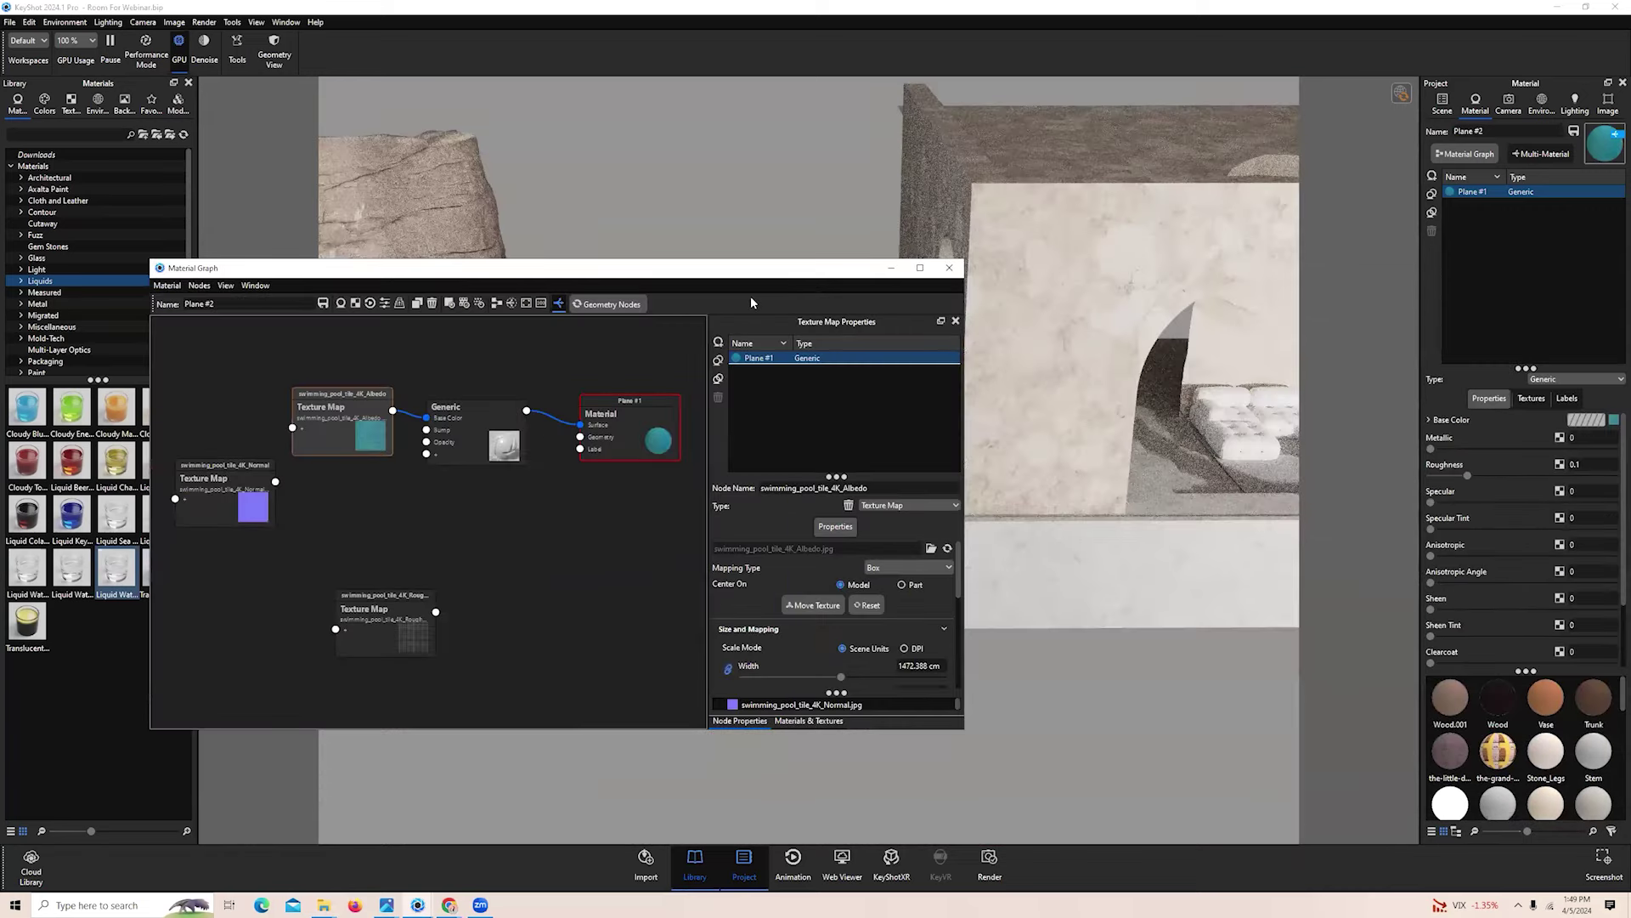
drag(748, 269, 491, 255)
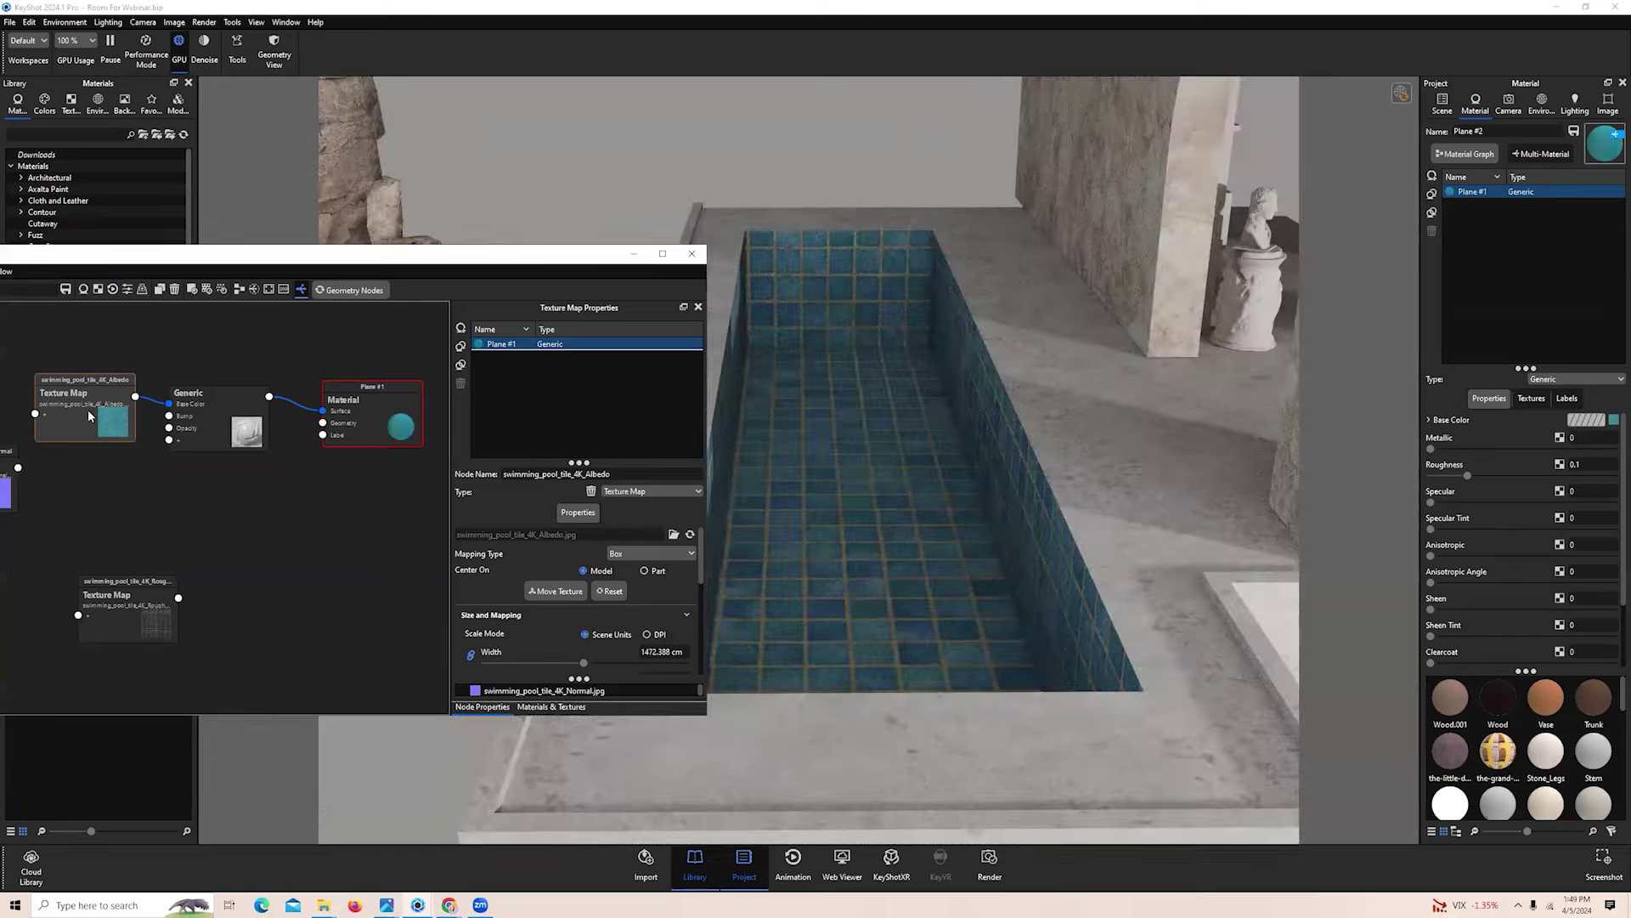
drag(471, 246, 484, 180)
scroll(646, 604, down, 1)
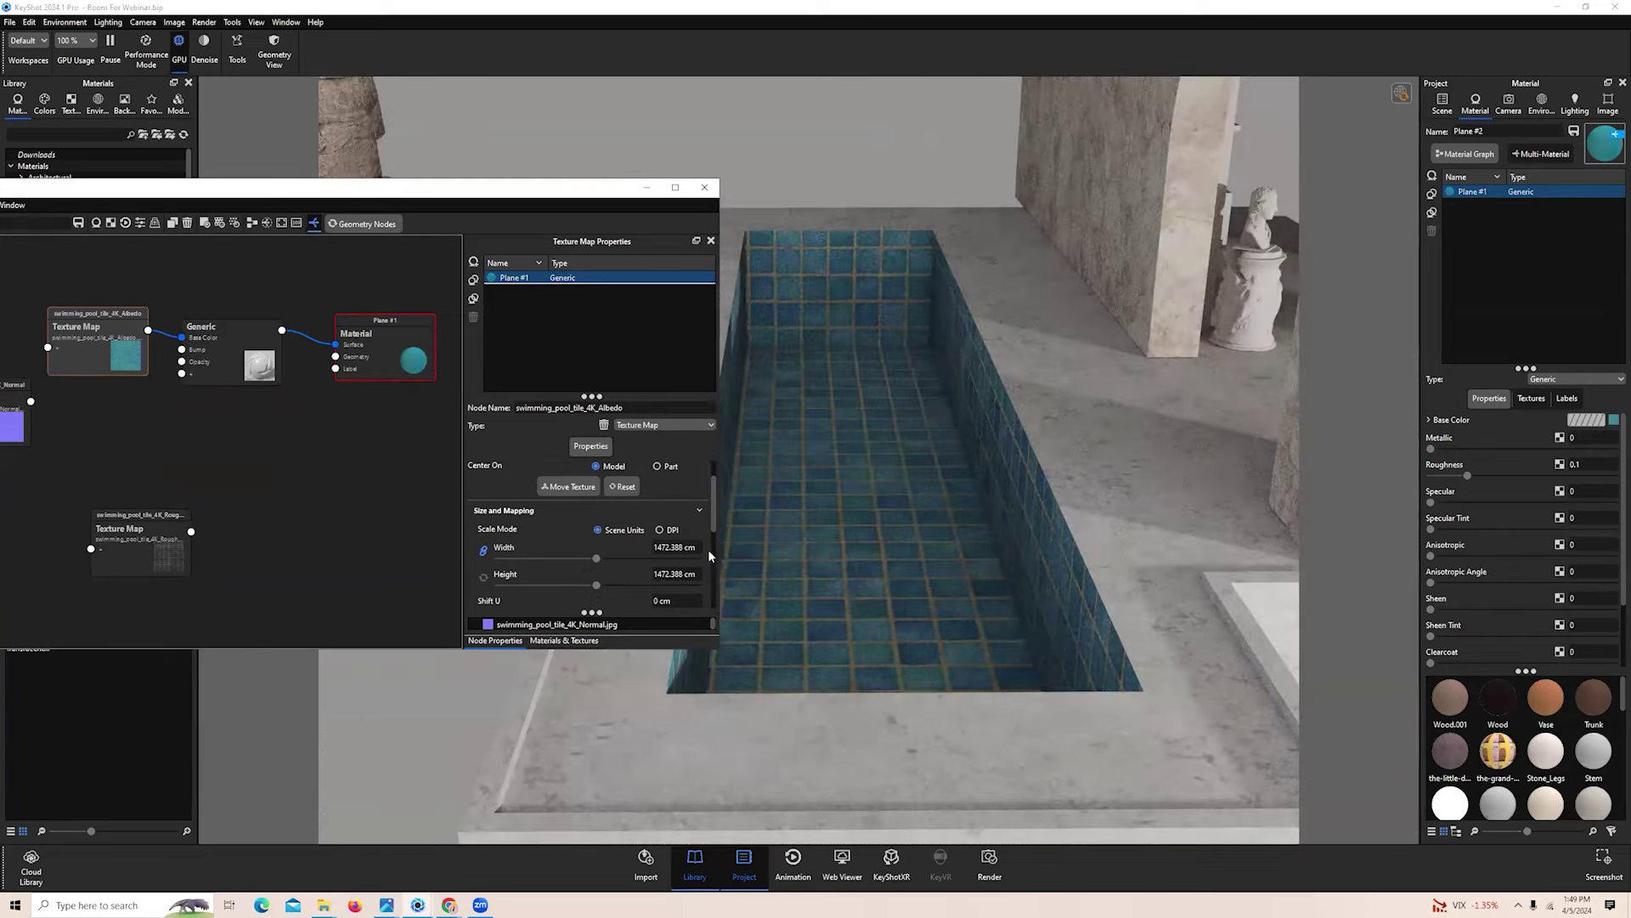
click(676, 547)
text(1000)
key(Return)
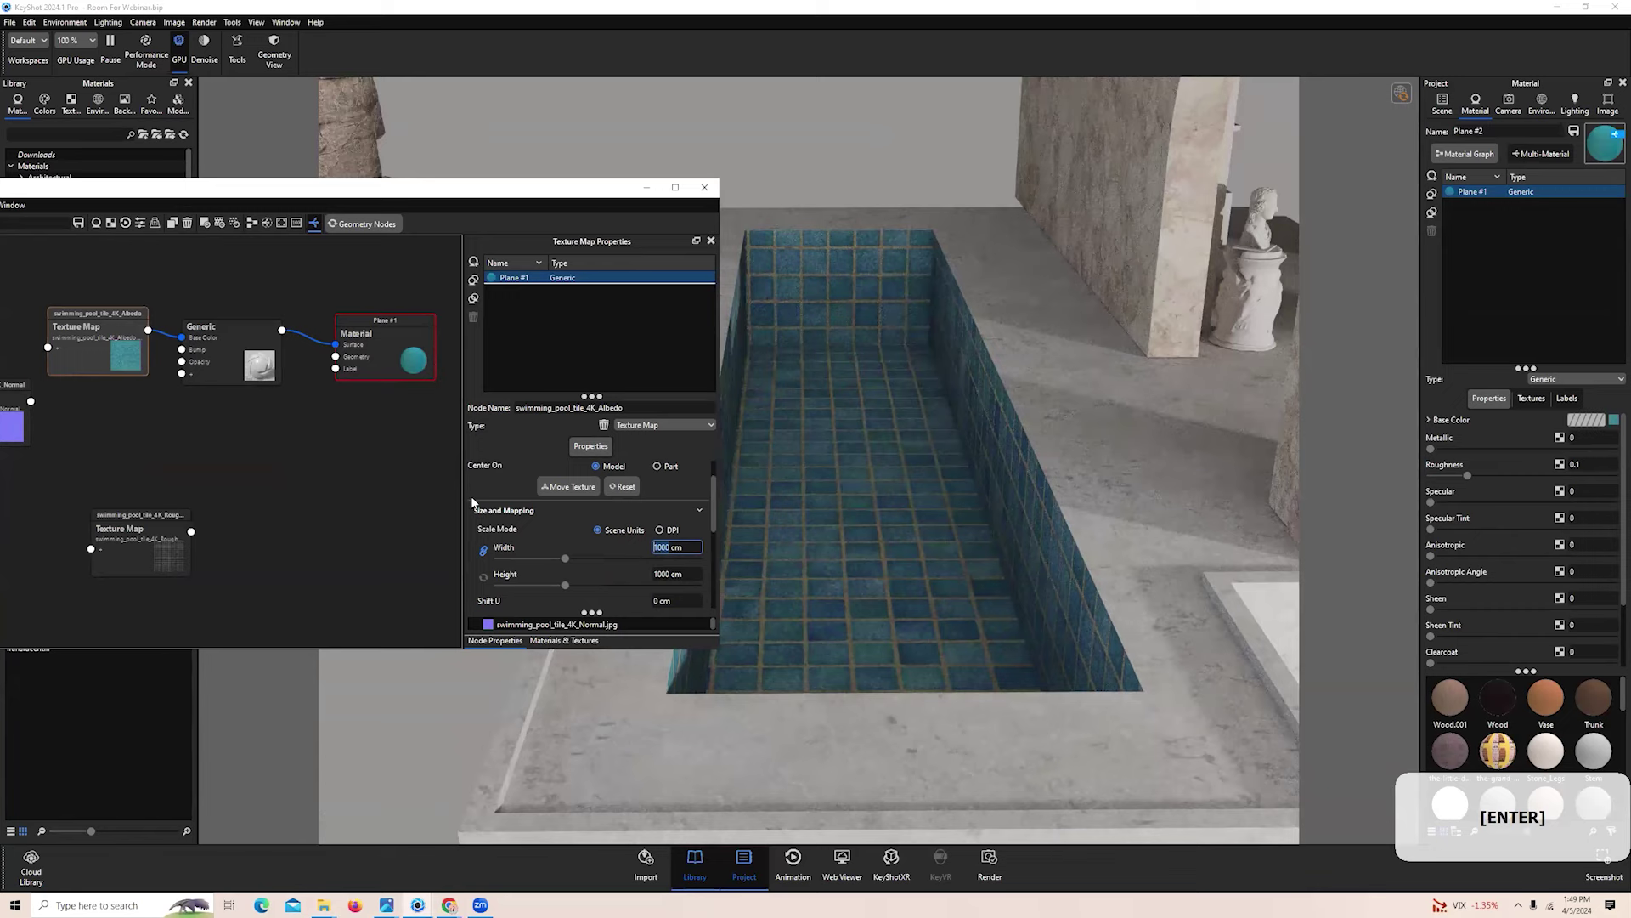
drag(508, 191, 570, 180)
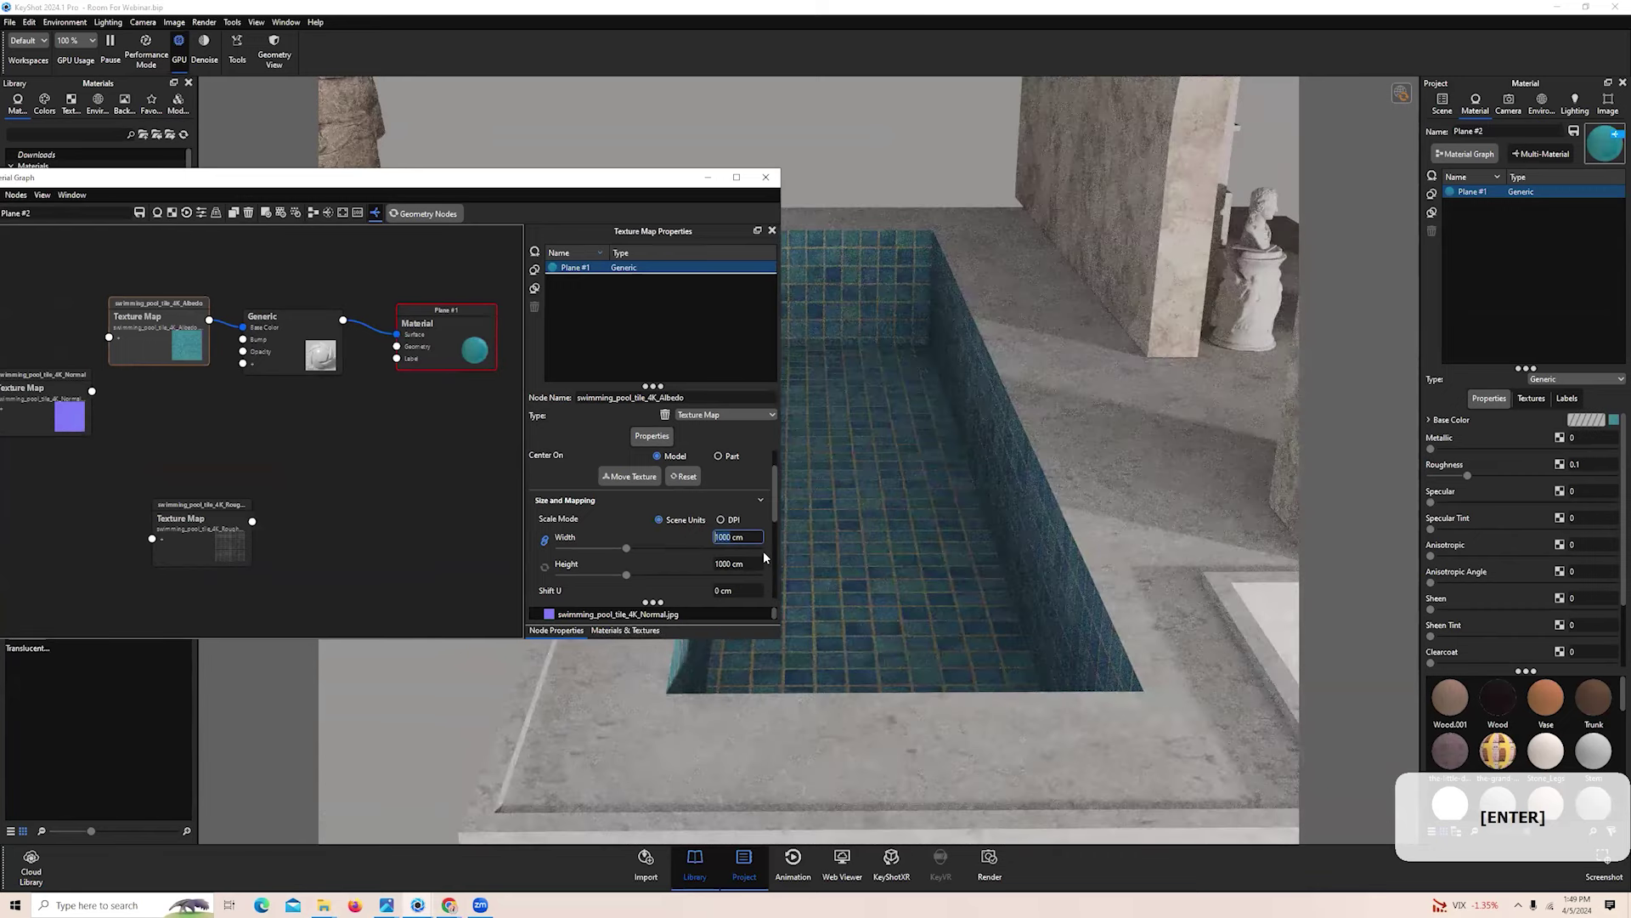
Connect the tile Normal map to the material's Bump input and the tile Roughness map to Roughness
drag(72, 405, 243, 342)
drag(253, 521, 283, 350)
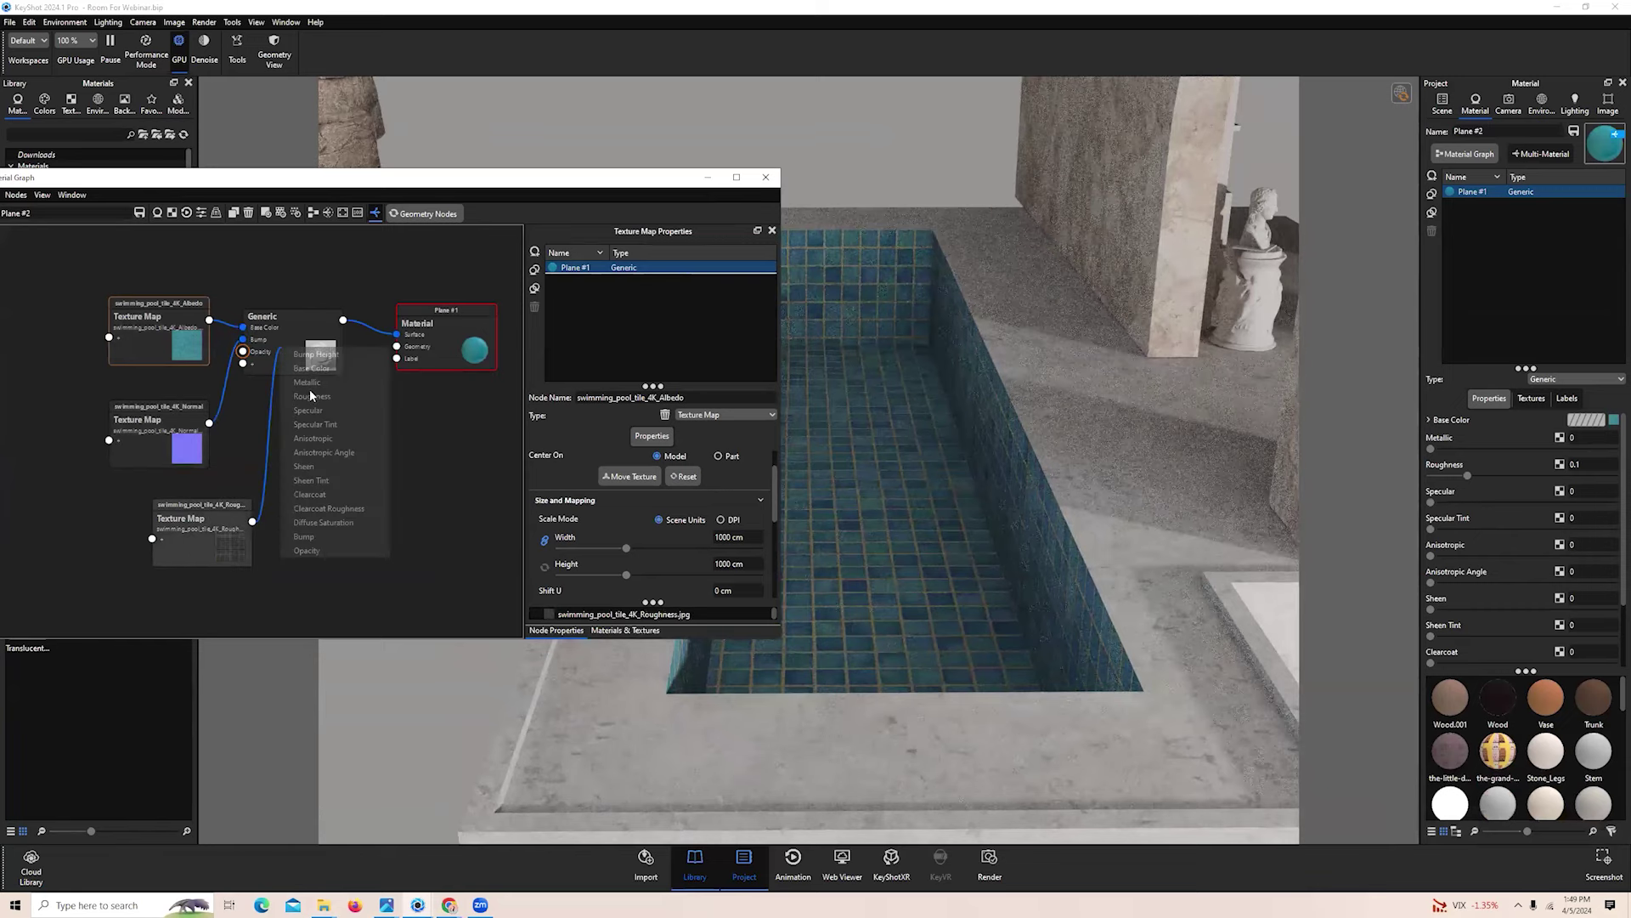
drag(206, 540, 175, 537)
Set the Normal tile texture's width to 1000 cm and close the Material Graph
click(164, 418)
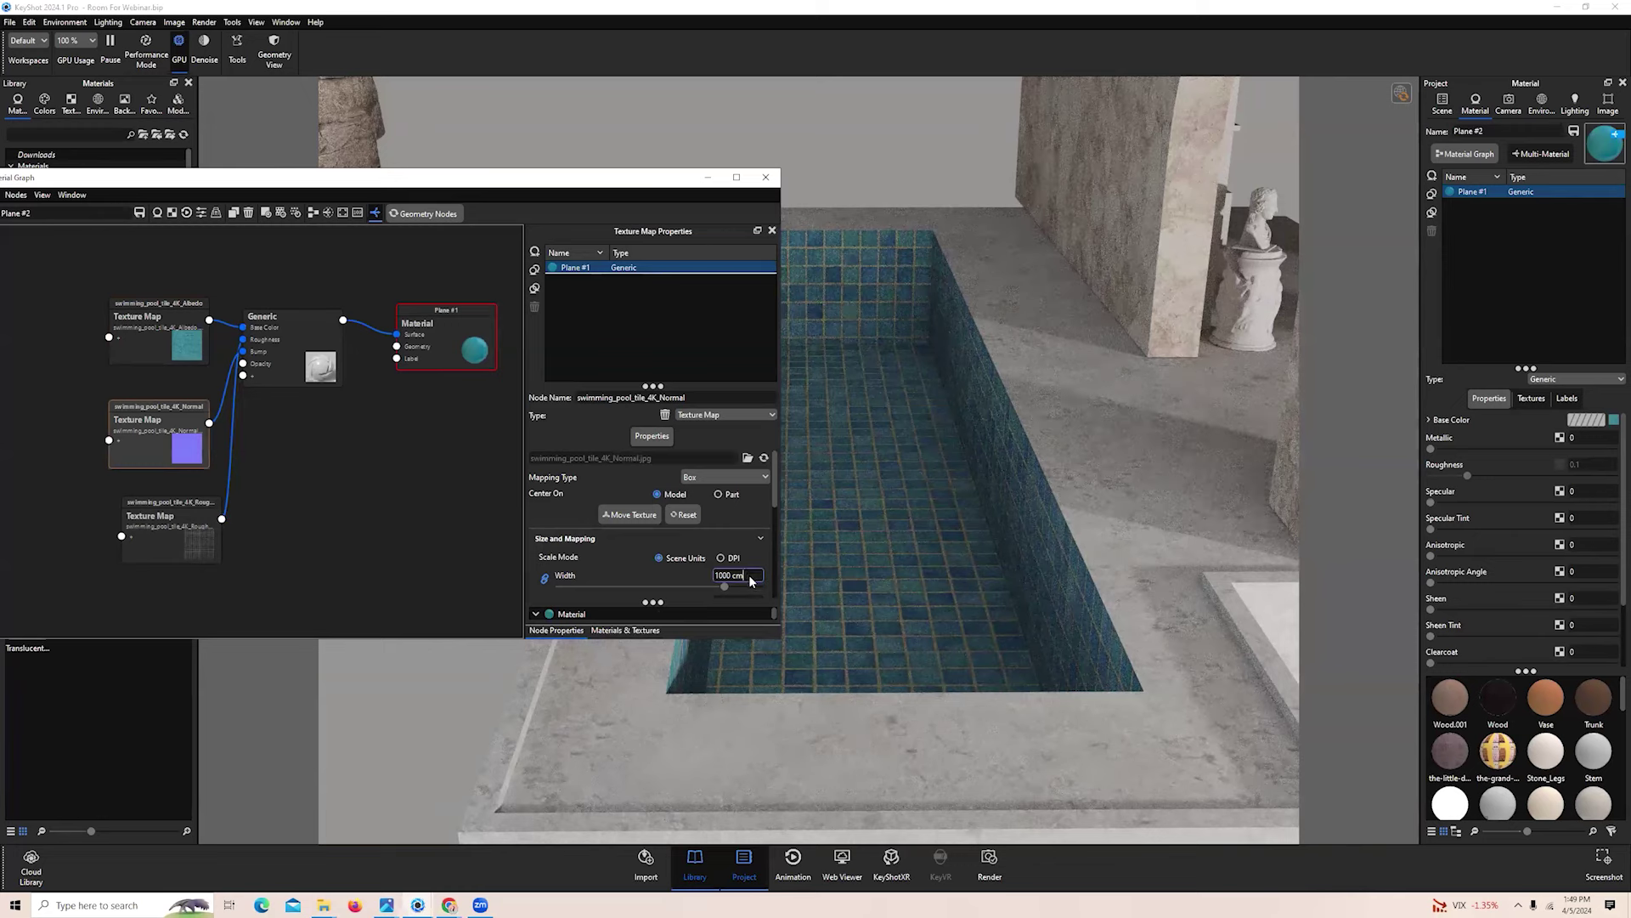
click(736, 575)
scroll(741, 569, down, 1)
click(318, 497)
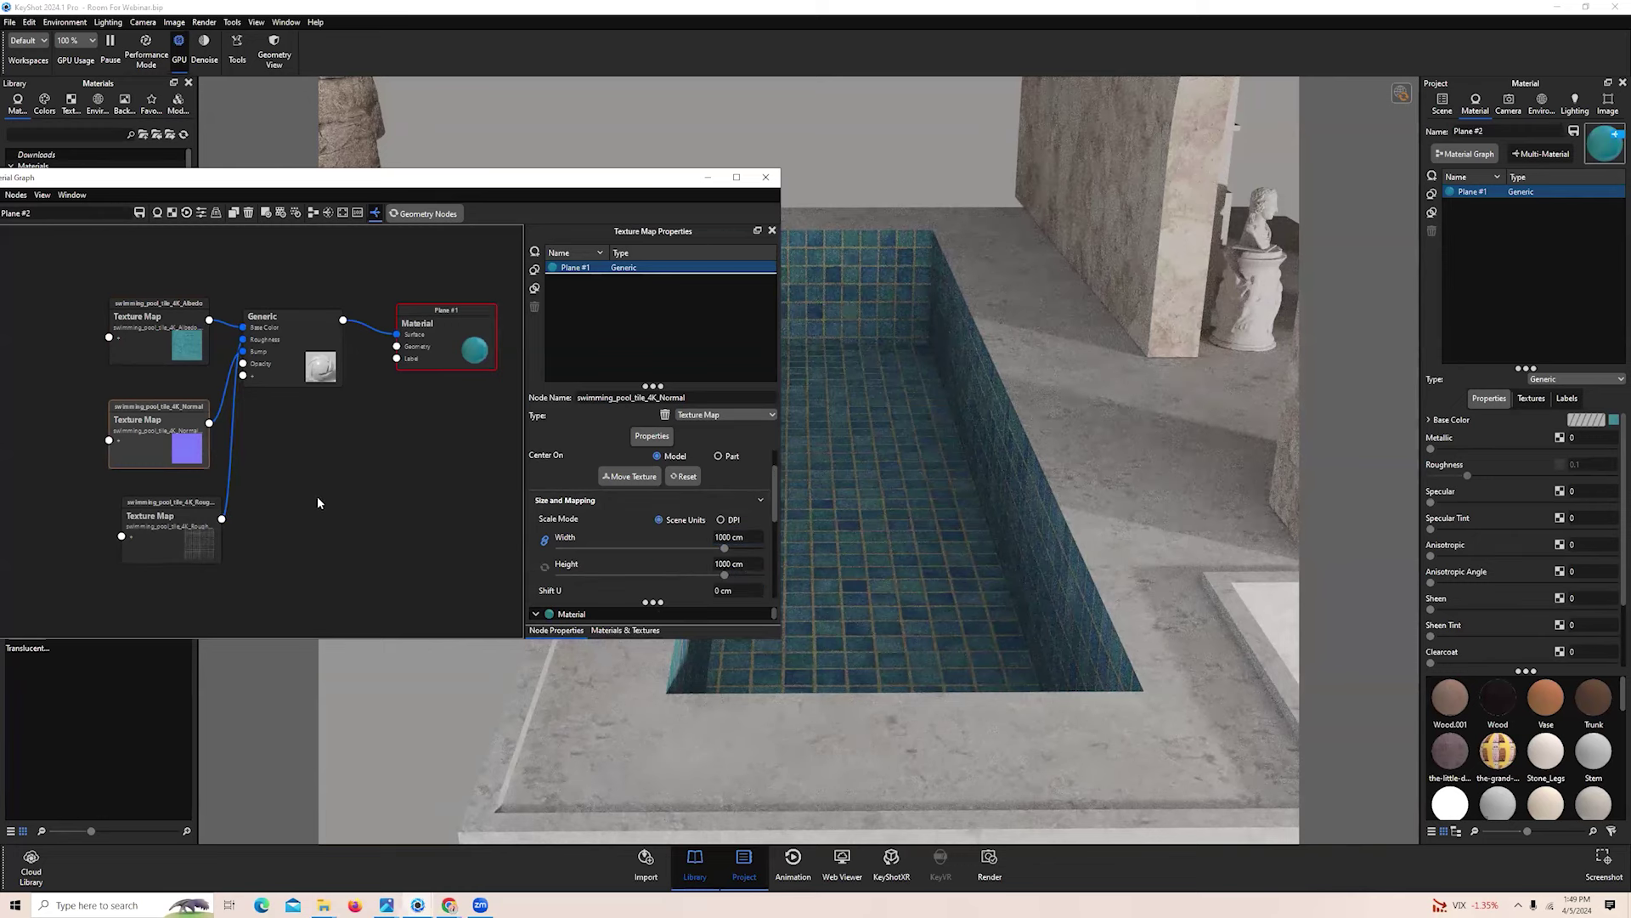
drag(613, 178, 673, 183)
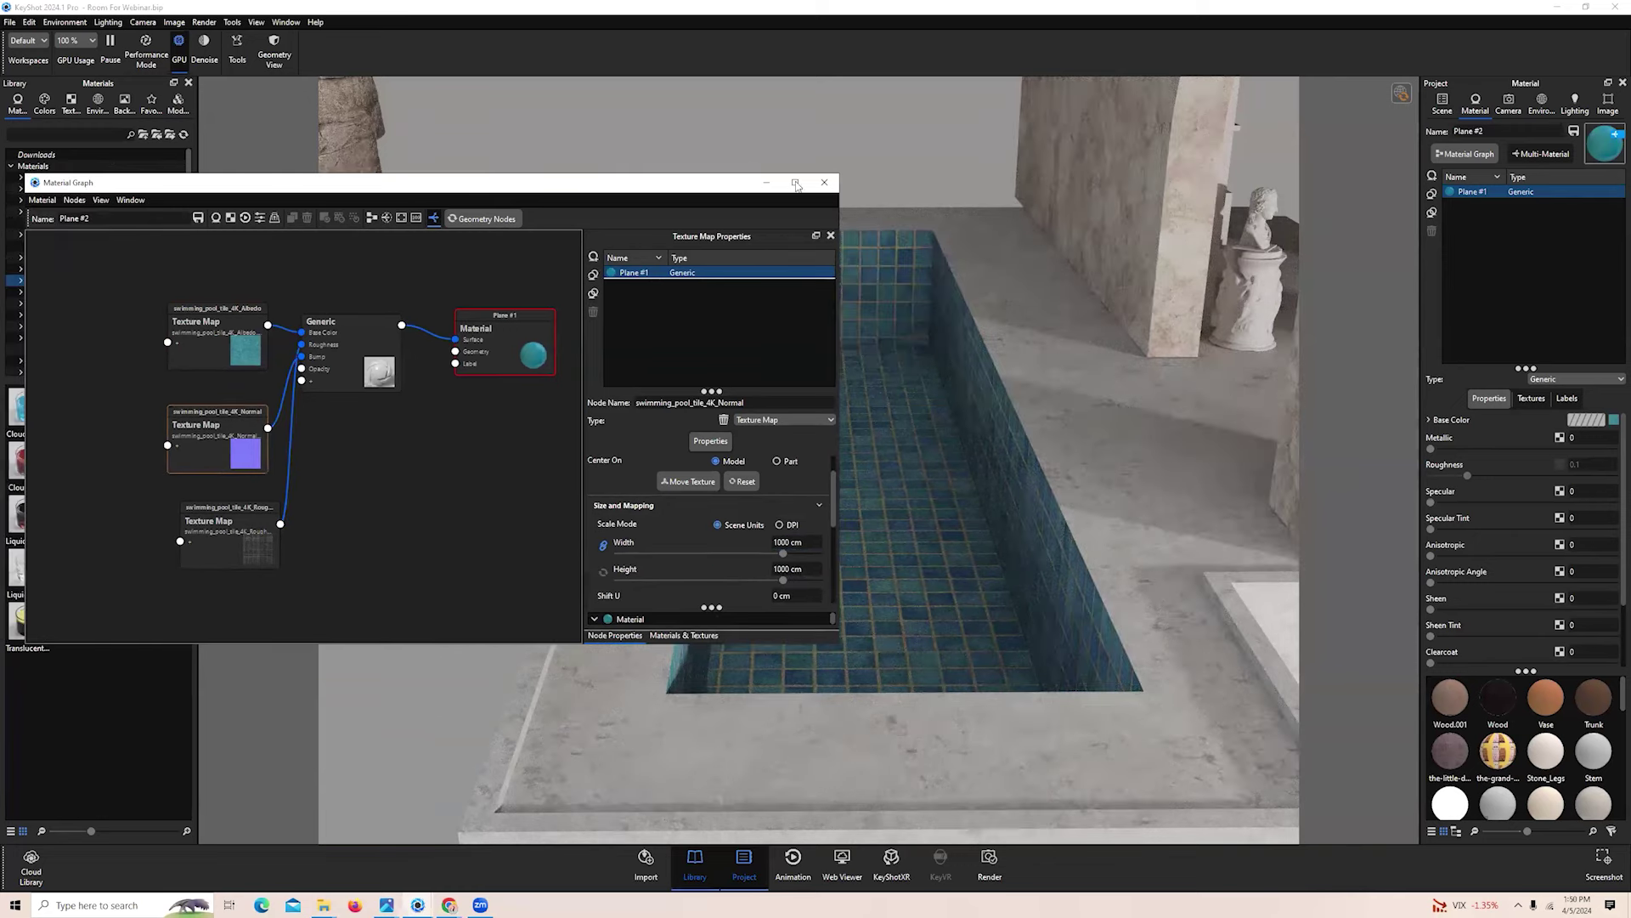
click(824, 182)
Unhide the Plane with the Liquid Water Ripples Displace material in the scene list to cover the tiled basin
click(1444, 104)
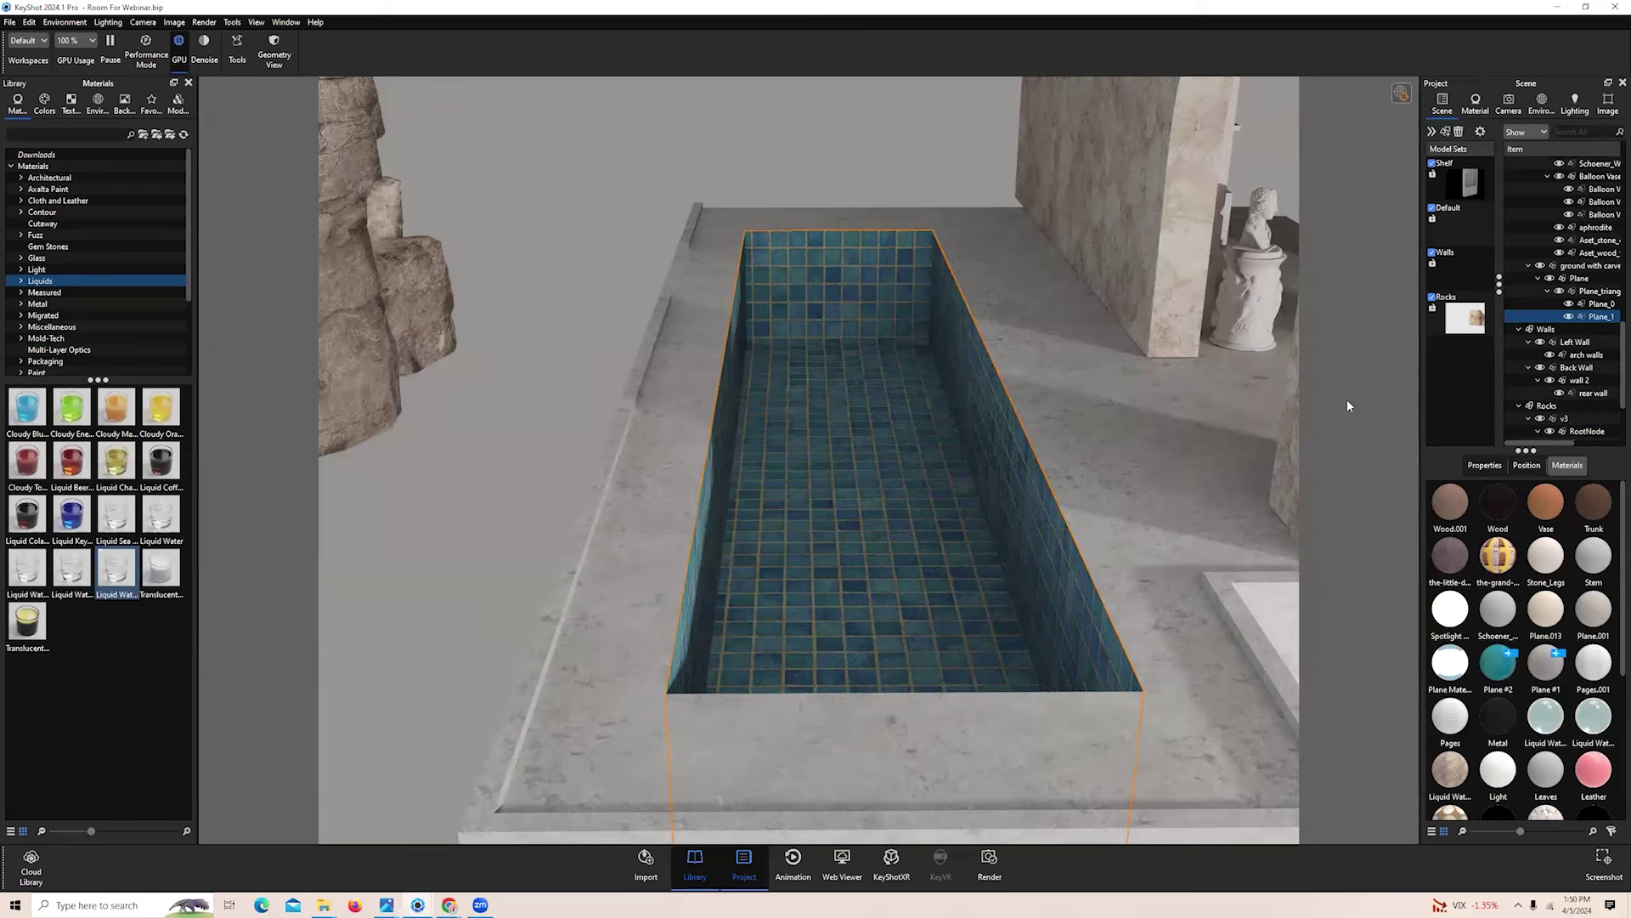
drag(1417, 406, 1271, 407)
scroll(1393, 382, down, 3)
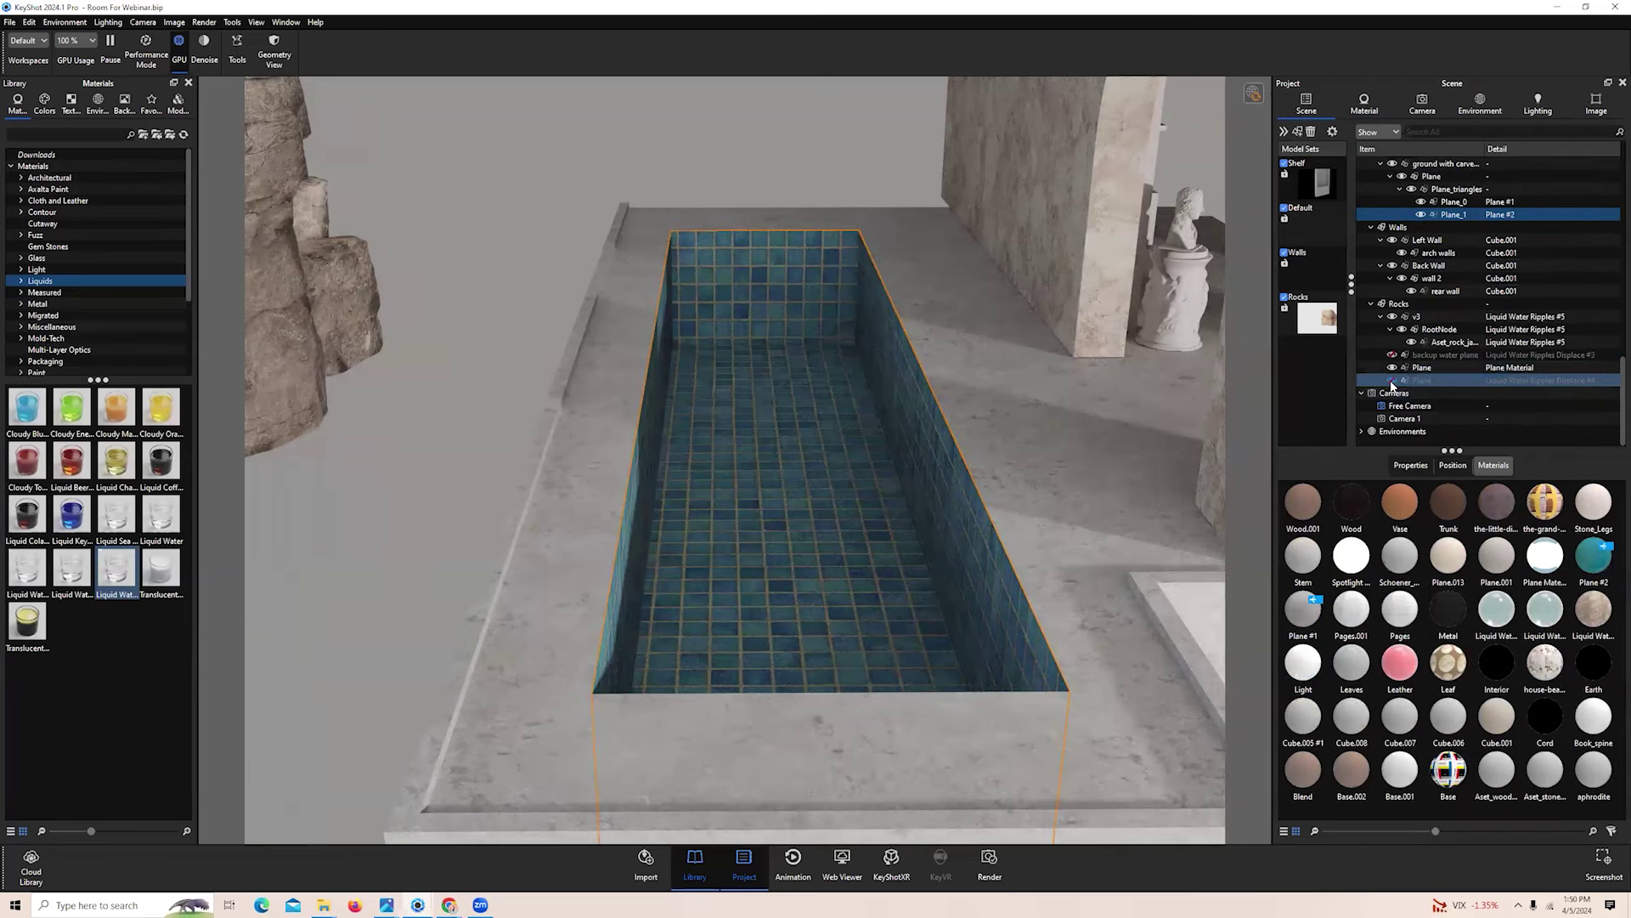
click(1394, 384)
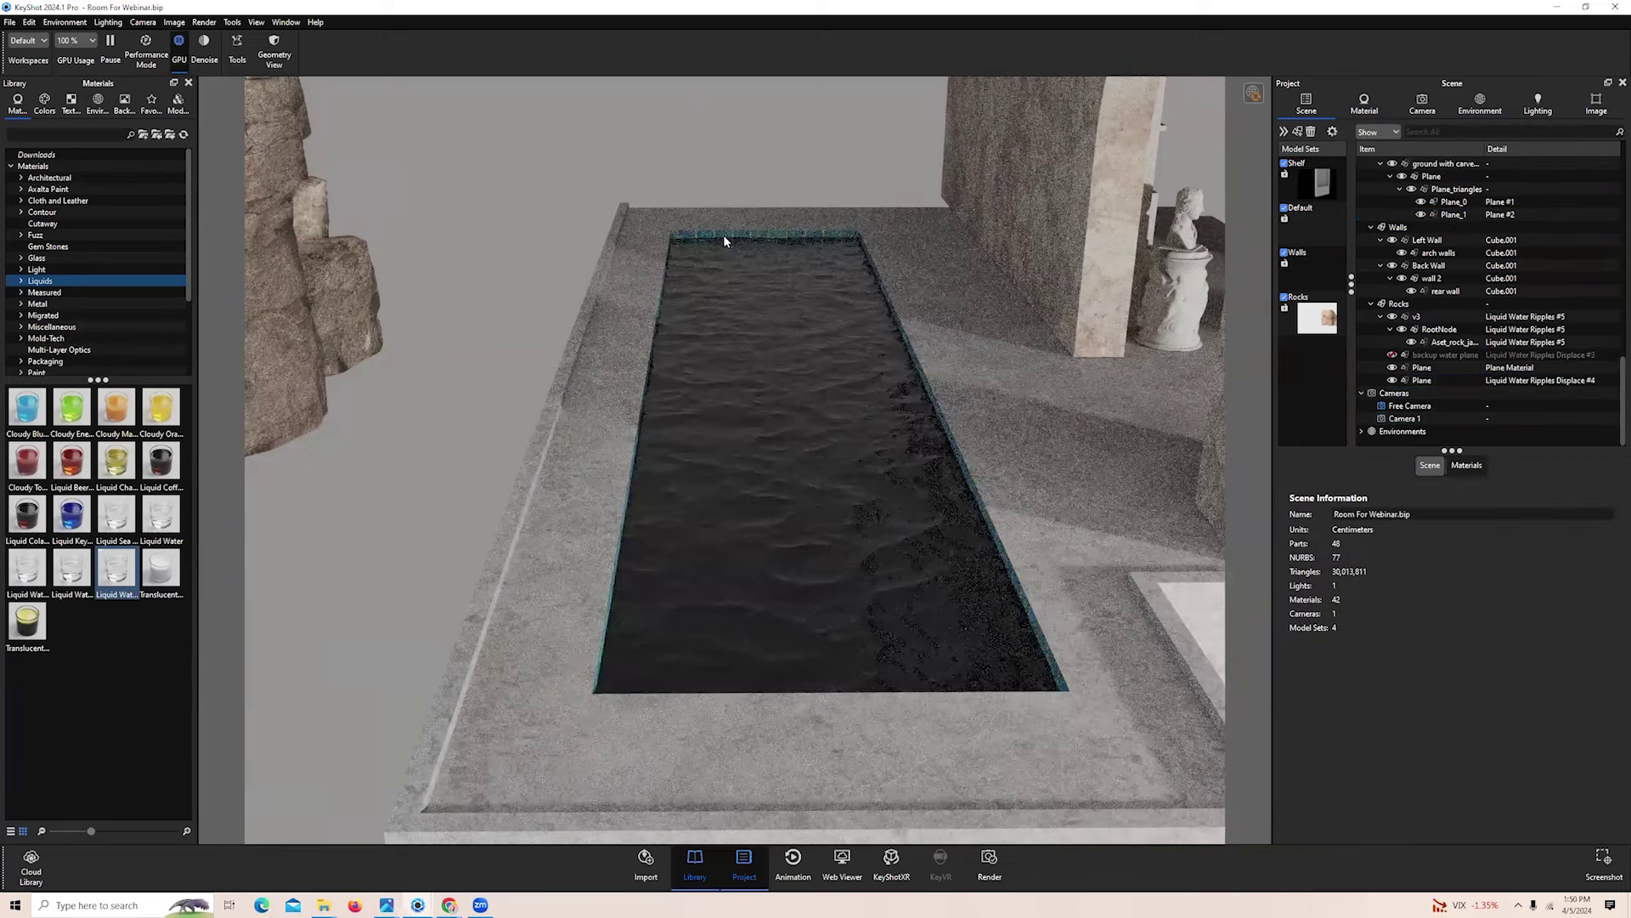
drag(724, 241, 776, 400)
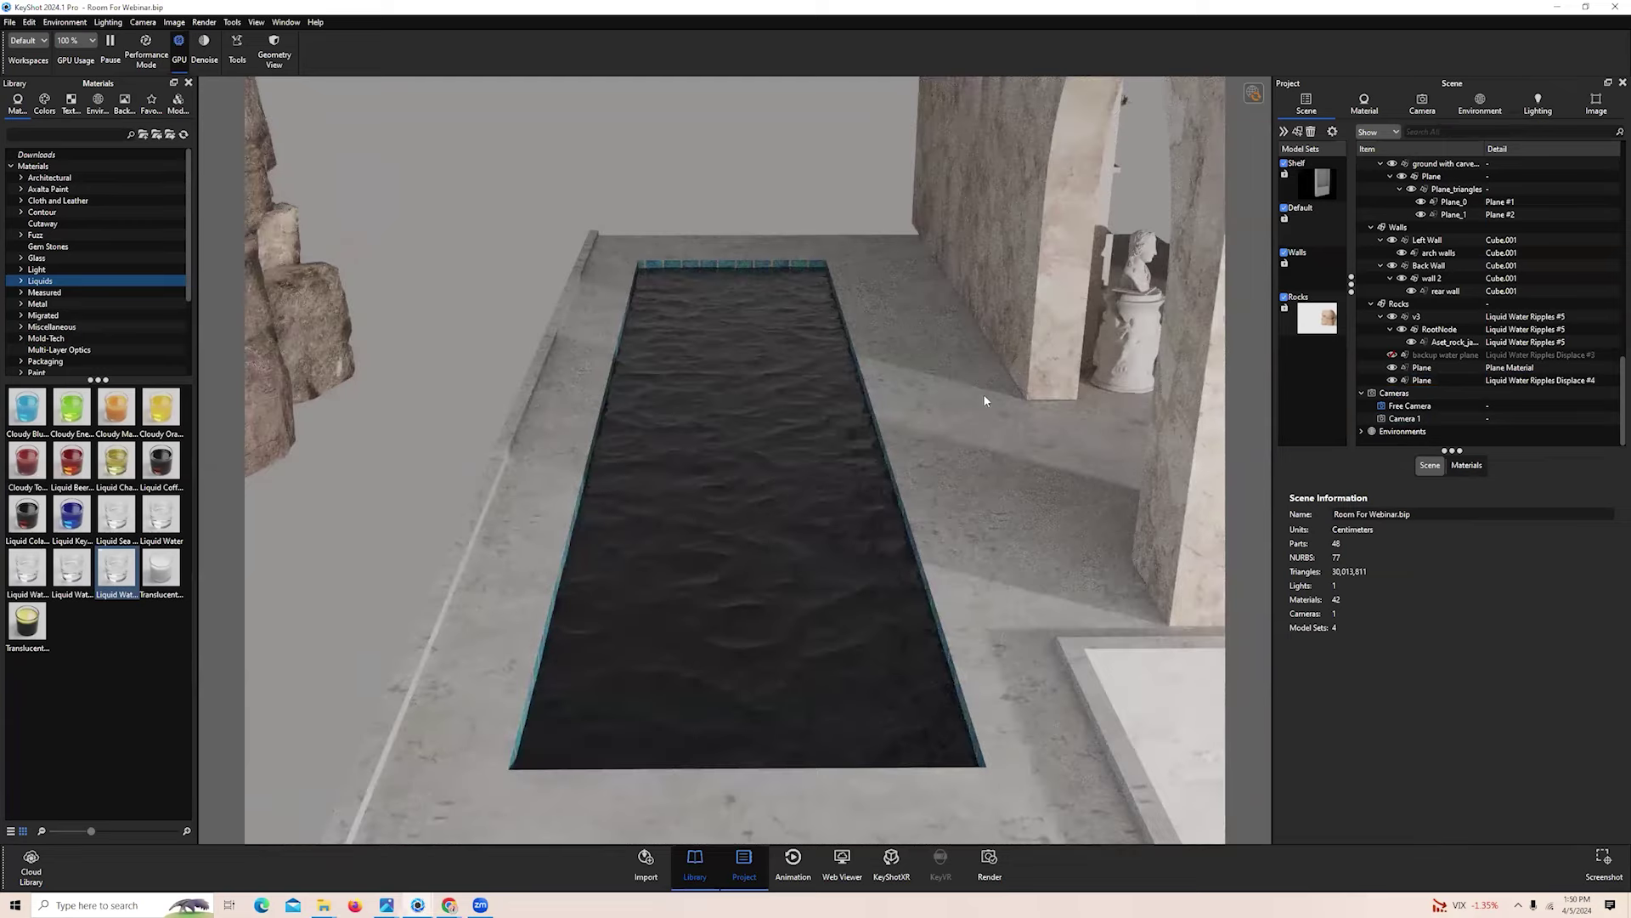
scroll(823, 546, down, 10)
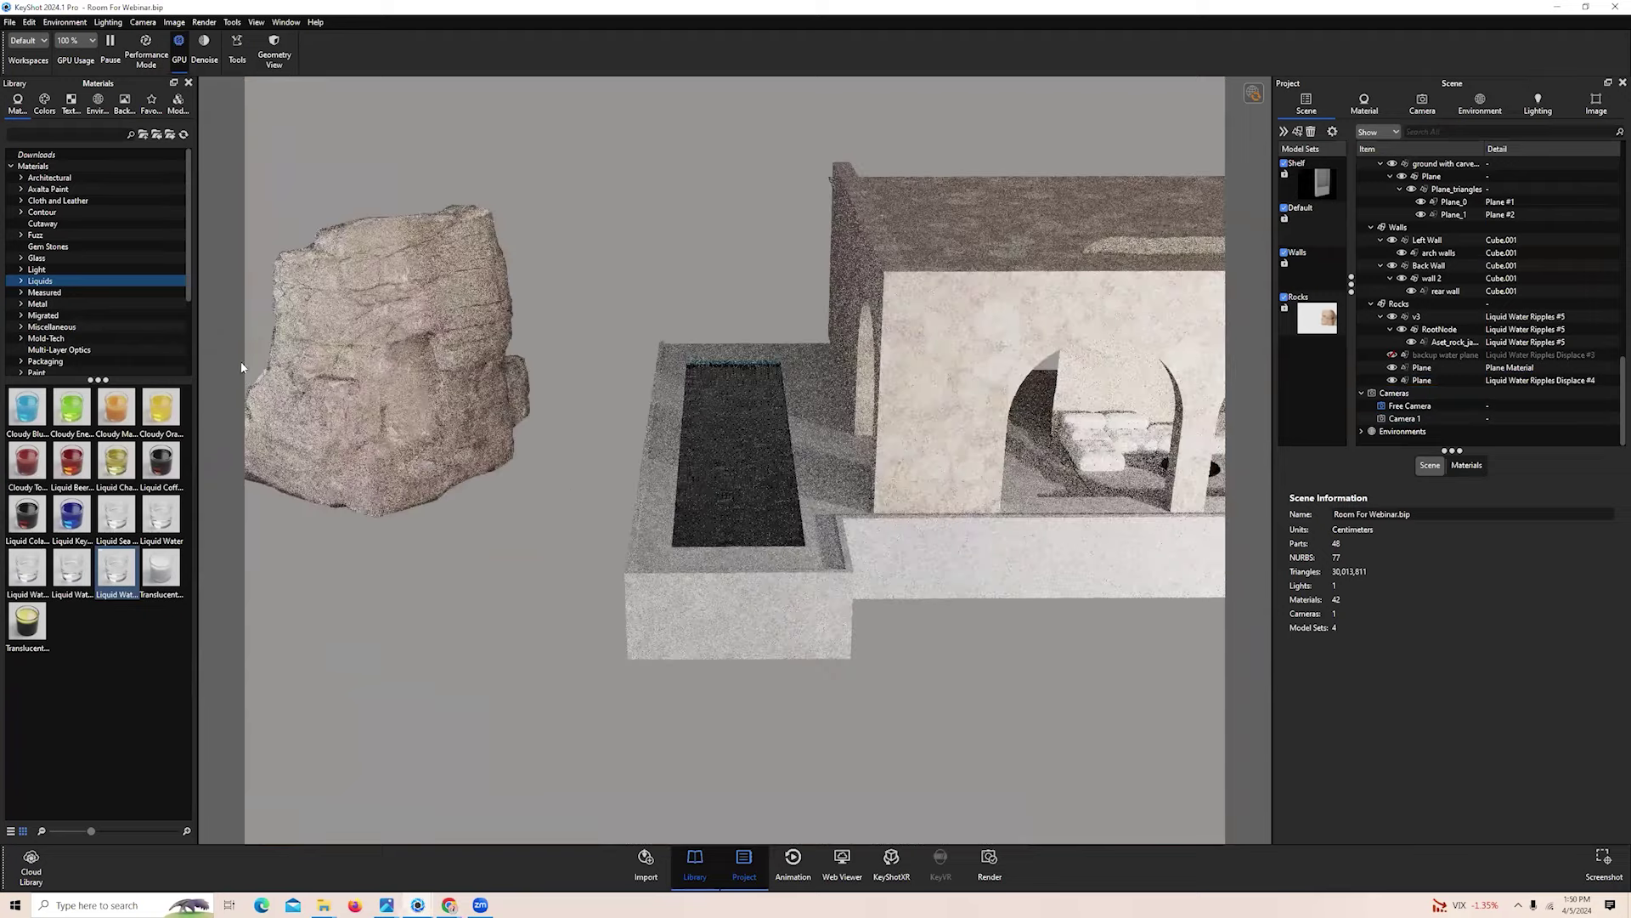
scroll(245, 368, up, 7)
Add a blank environment and the 2 Panels Tilted 4K environment from the library to the scene's environment list
click(1473, 114)
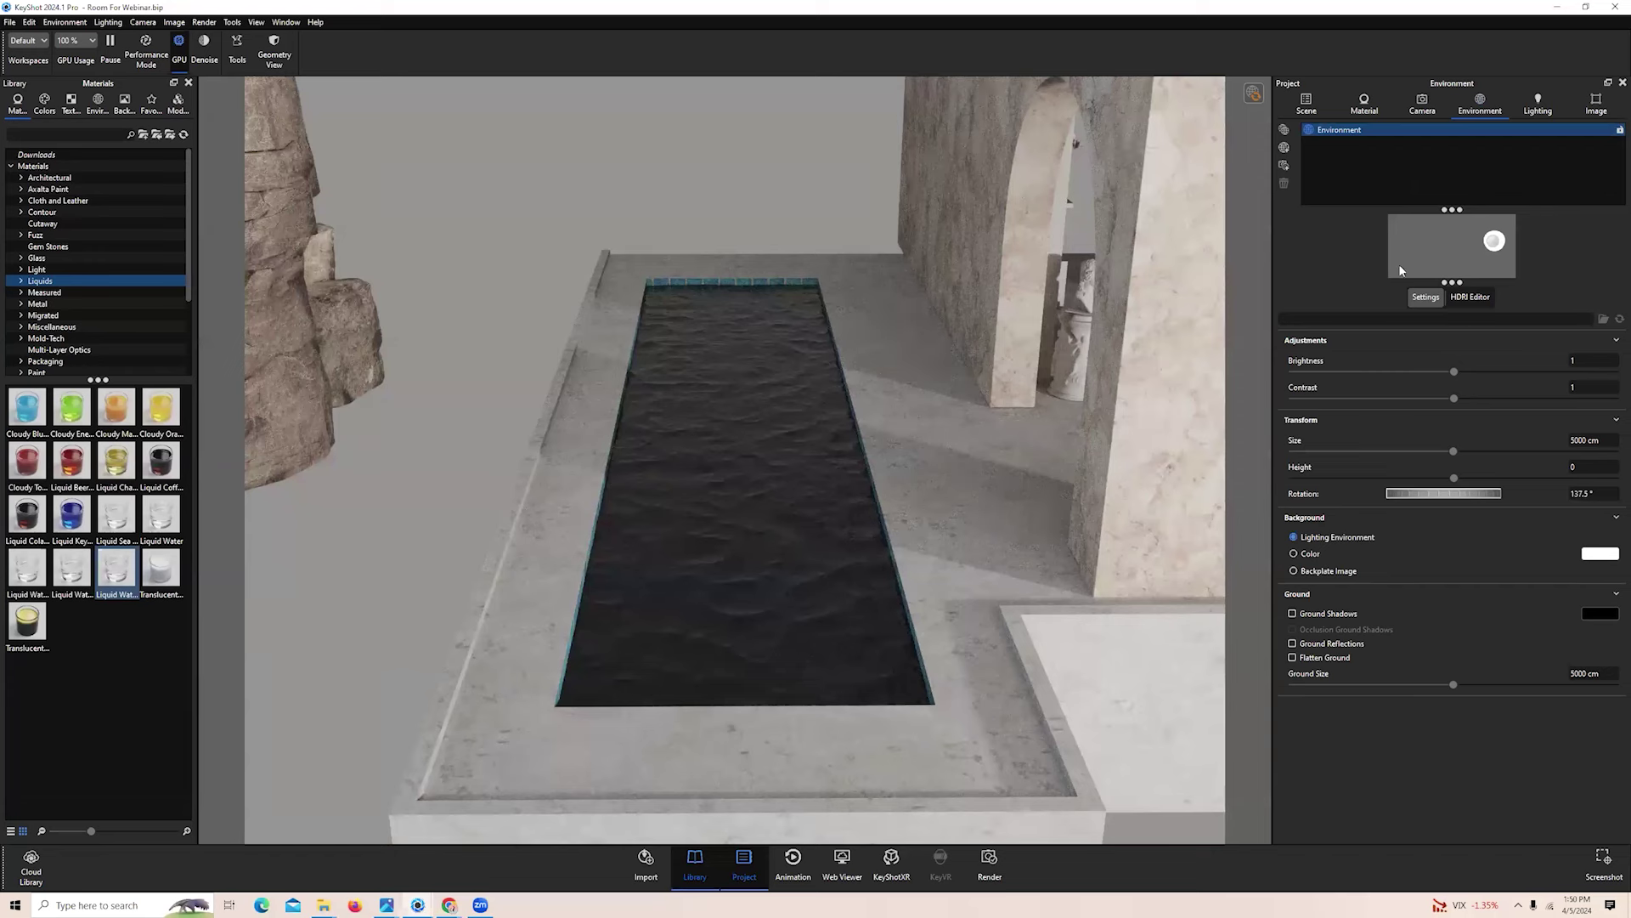
click(1284, 148)
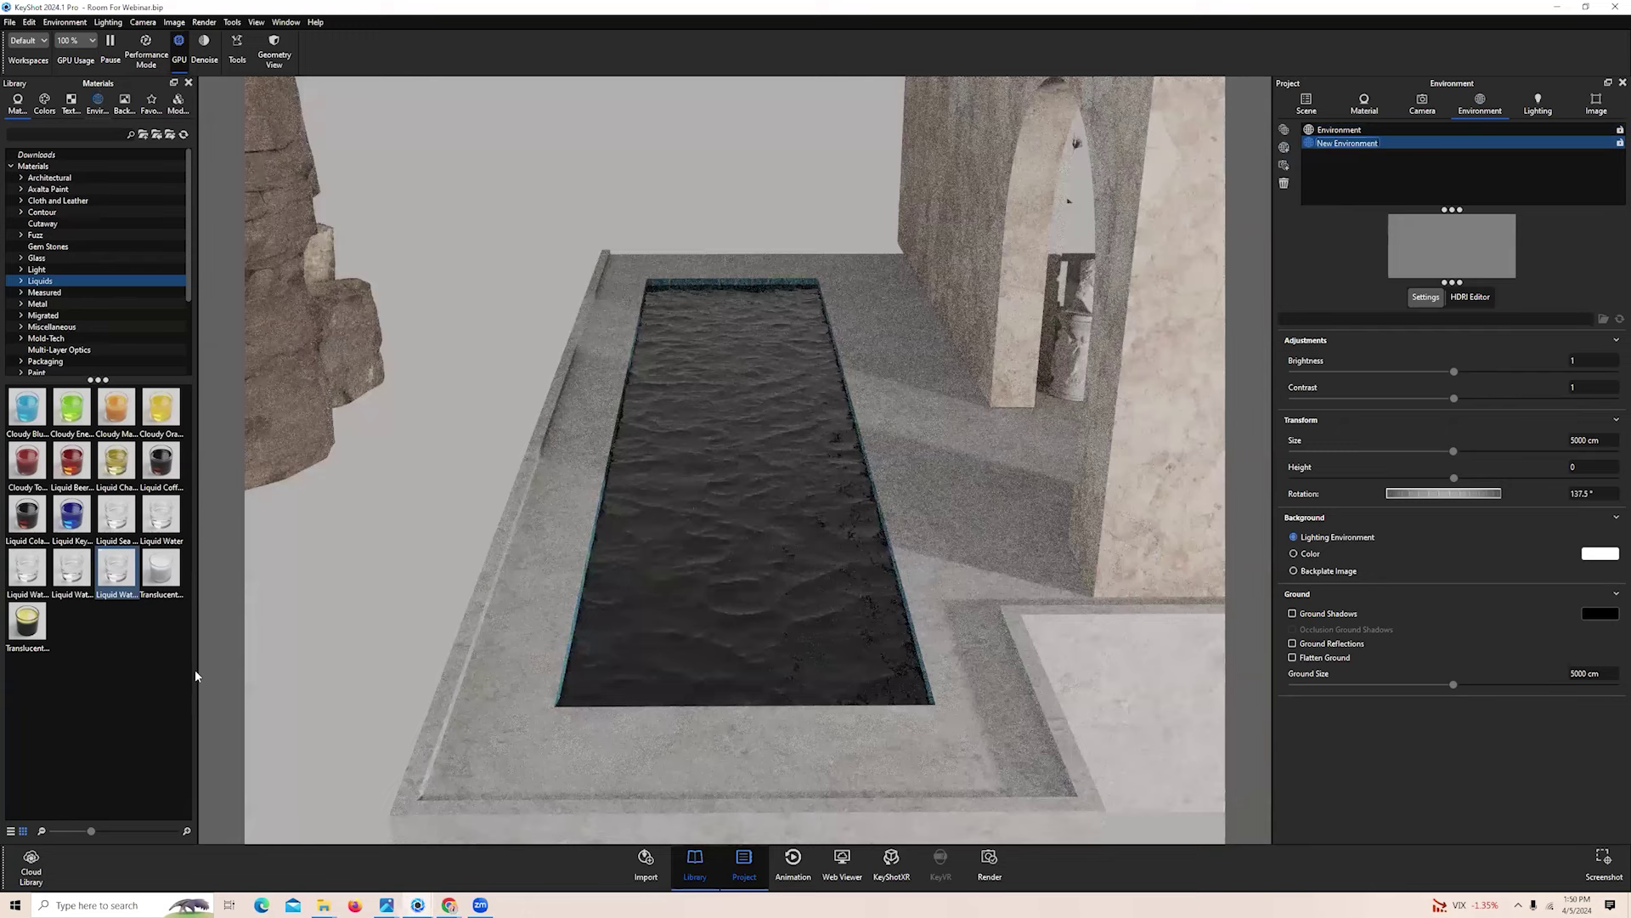
click(100, 103)
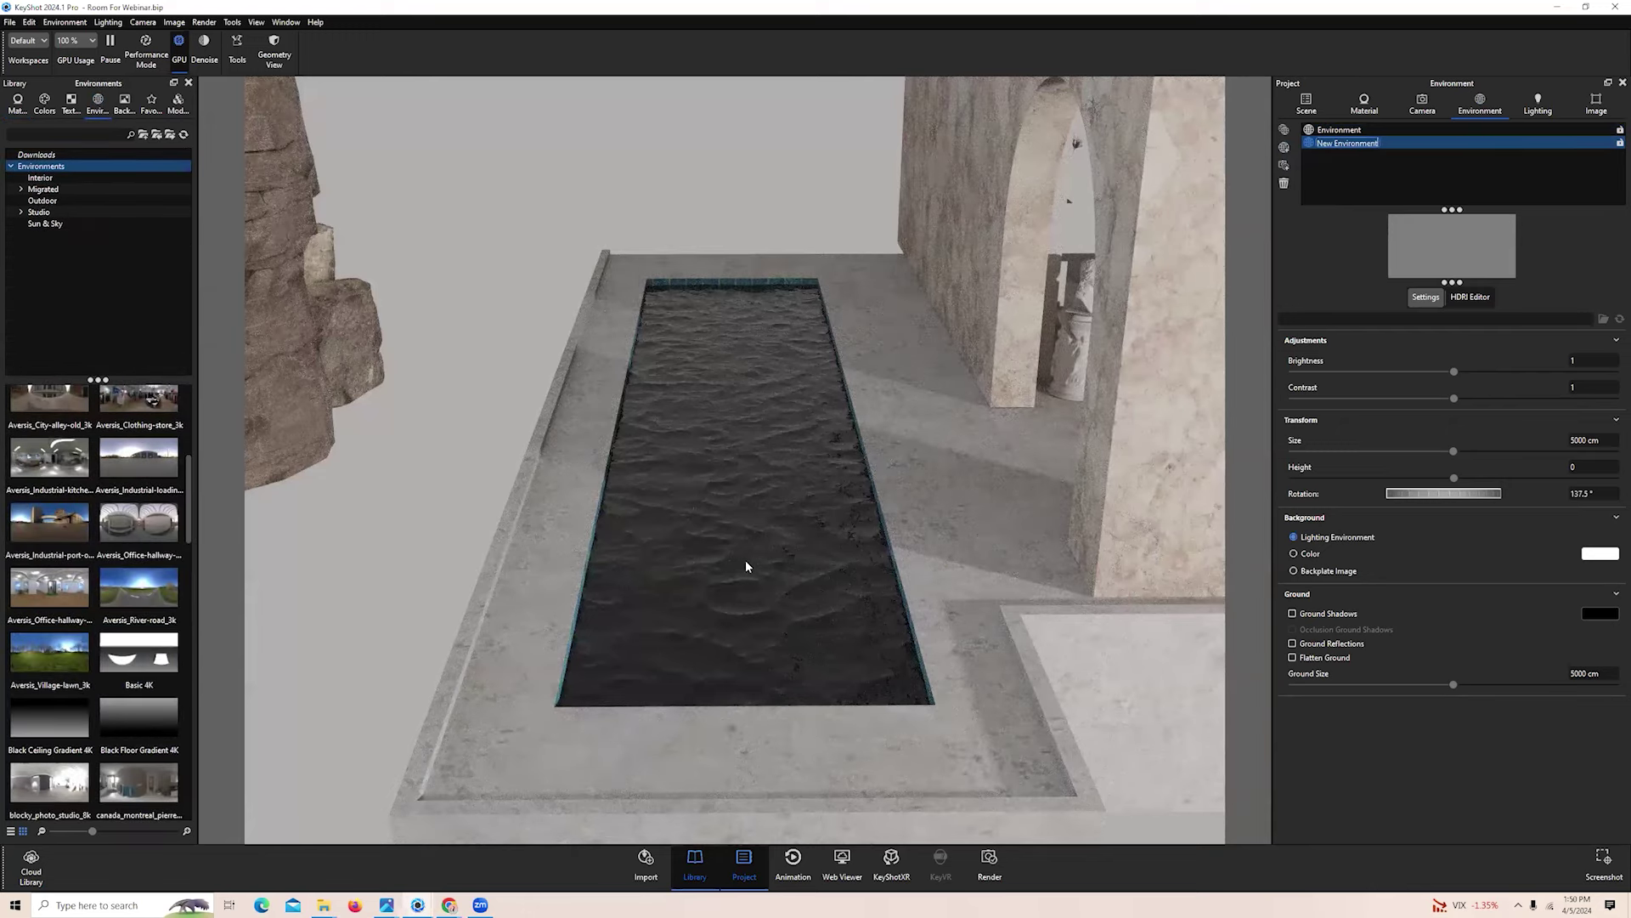
scroll(151, 416, up, 5)
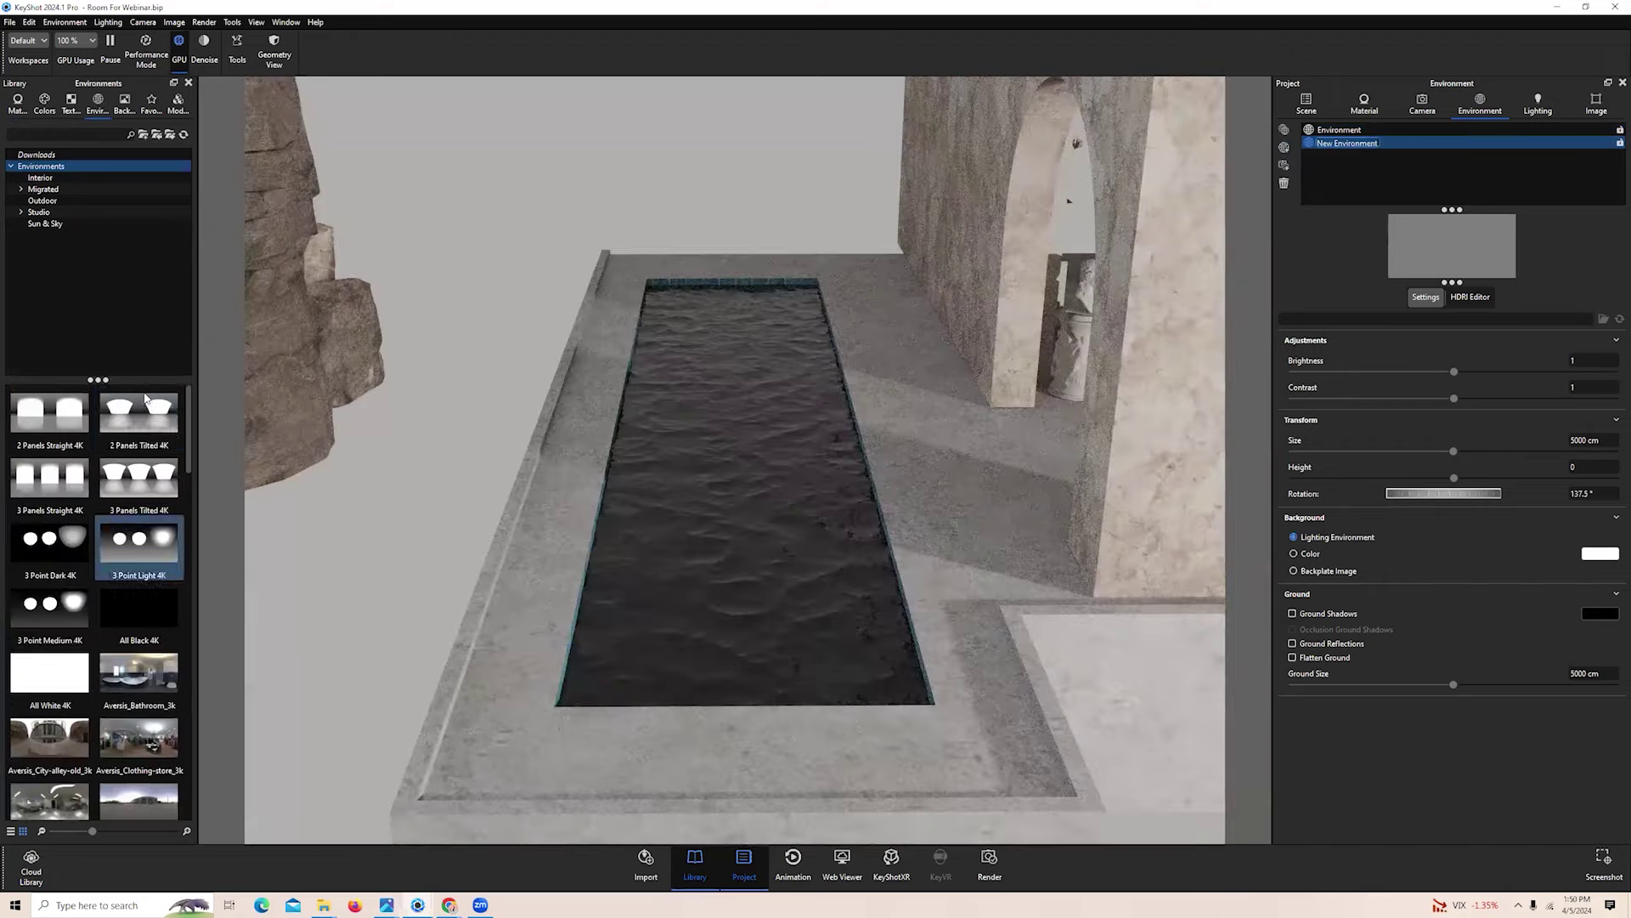
drag(150, 405, 1347, 149)
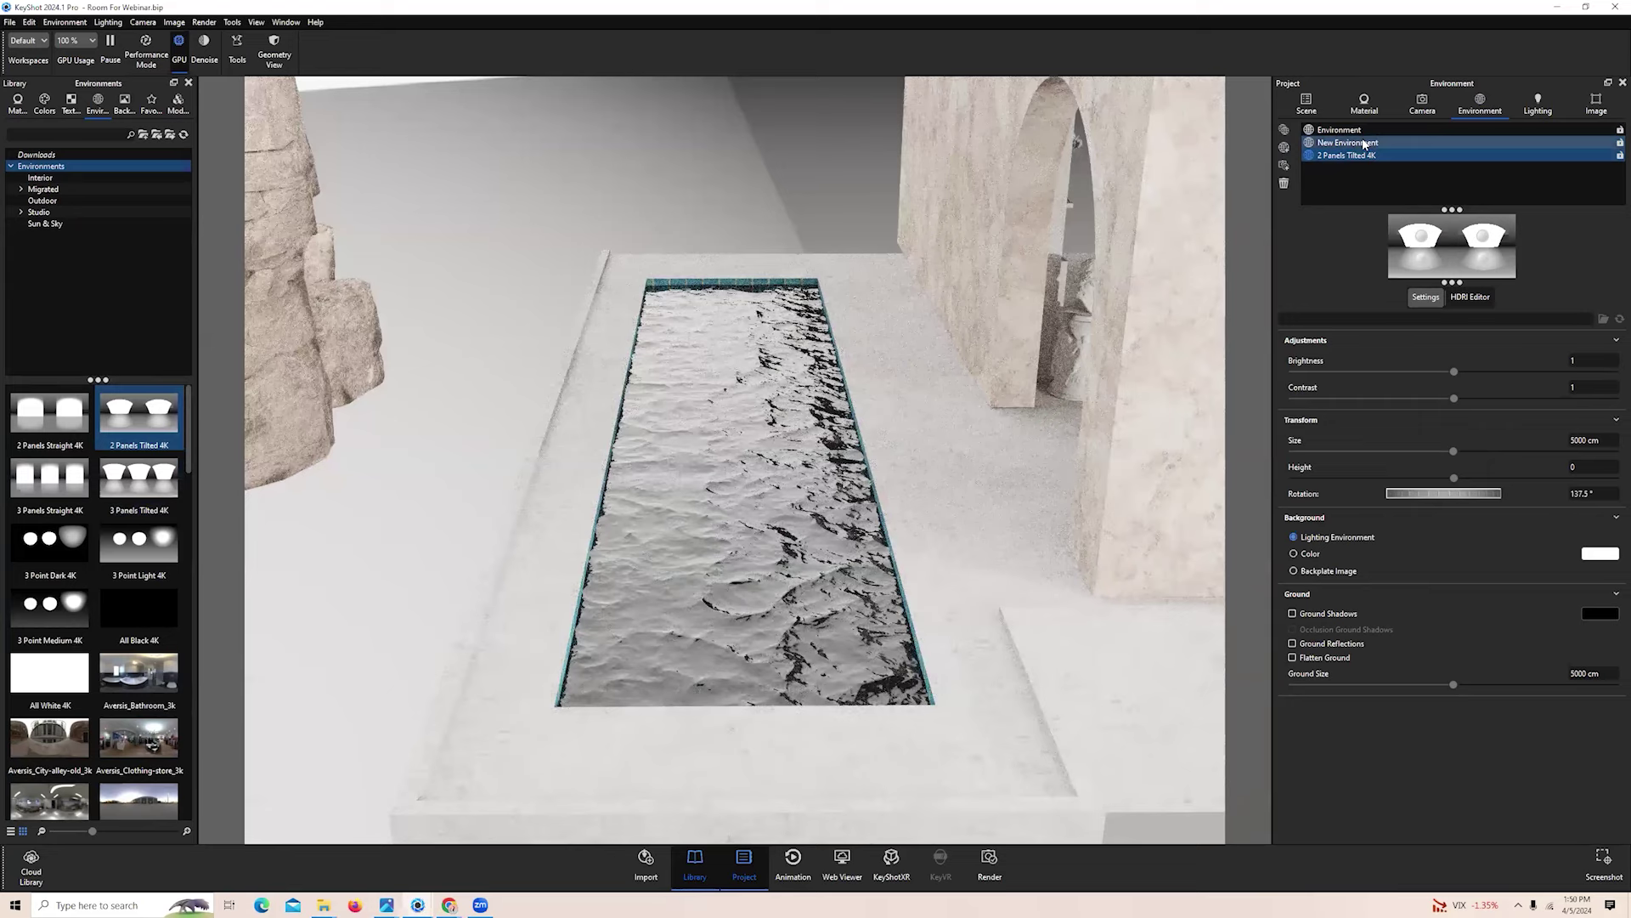
Delete the blank New Environment from the environment list and confirm its removal
right_click(1364, 144)
click(1395, 222)
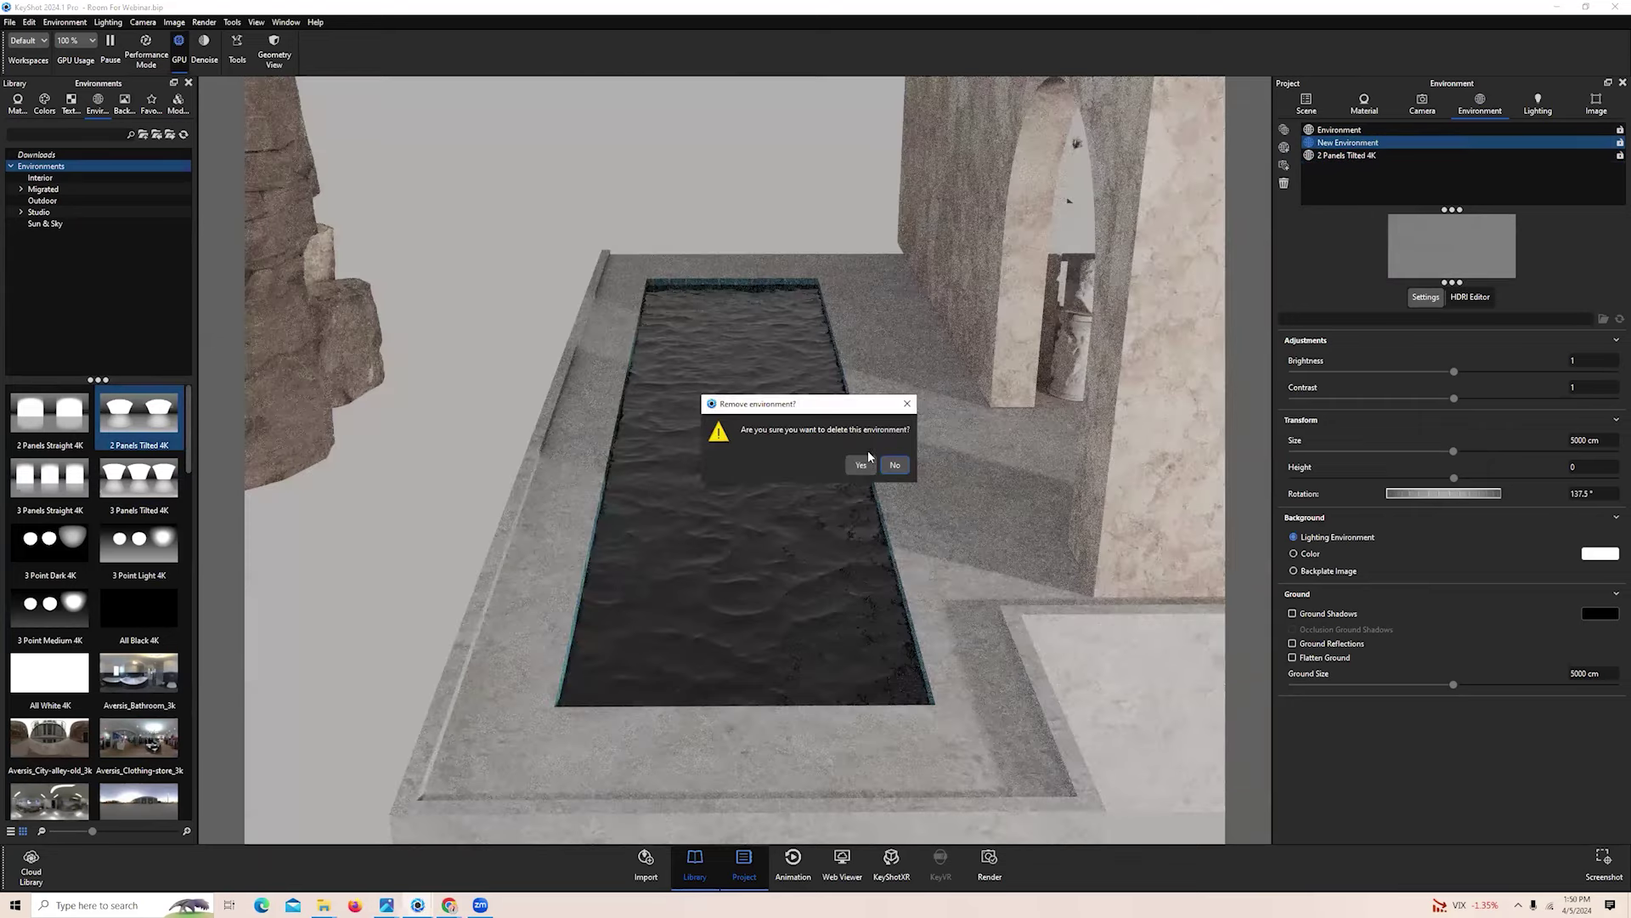
click(861, 465)
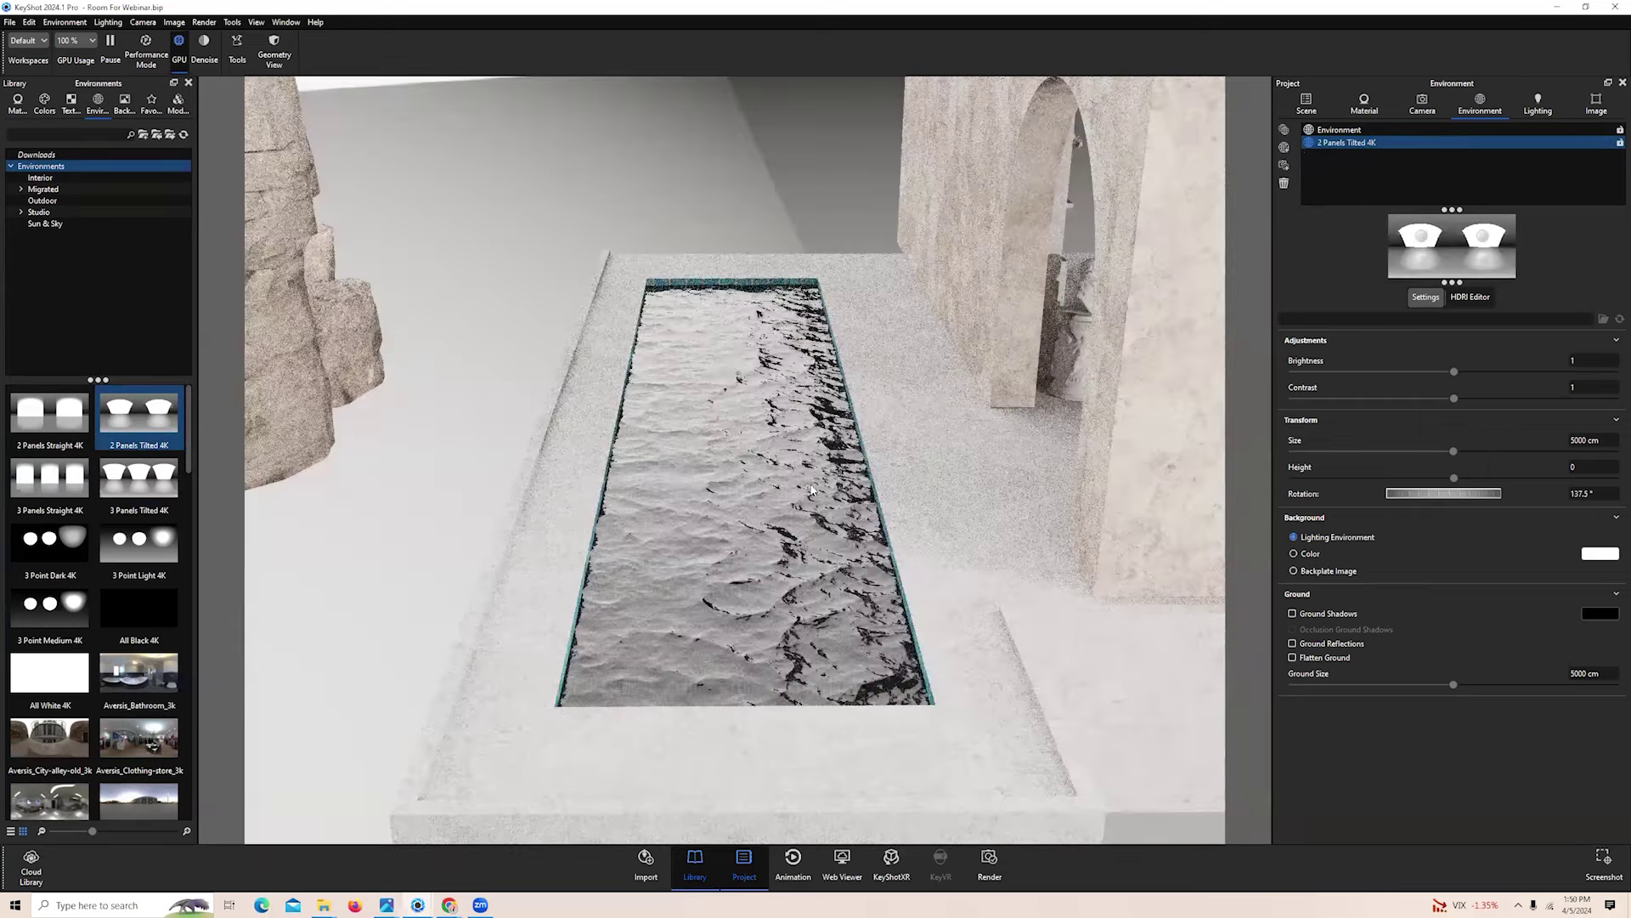
Enable Caustics in the General Lighting settings and check the pool water over the tiled basin
scroll(848, 192, down, 3)
scroll(852, 188, up, 3)
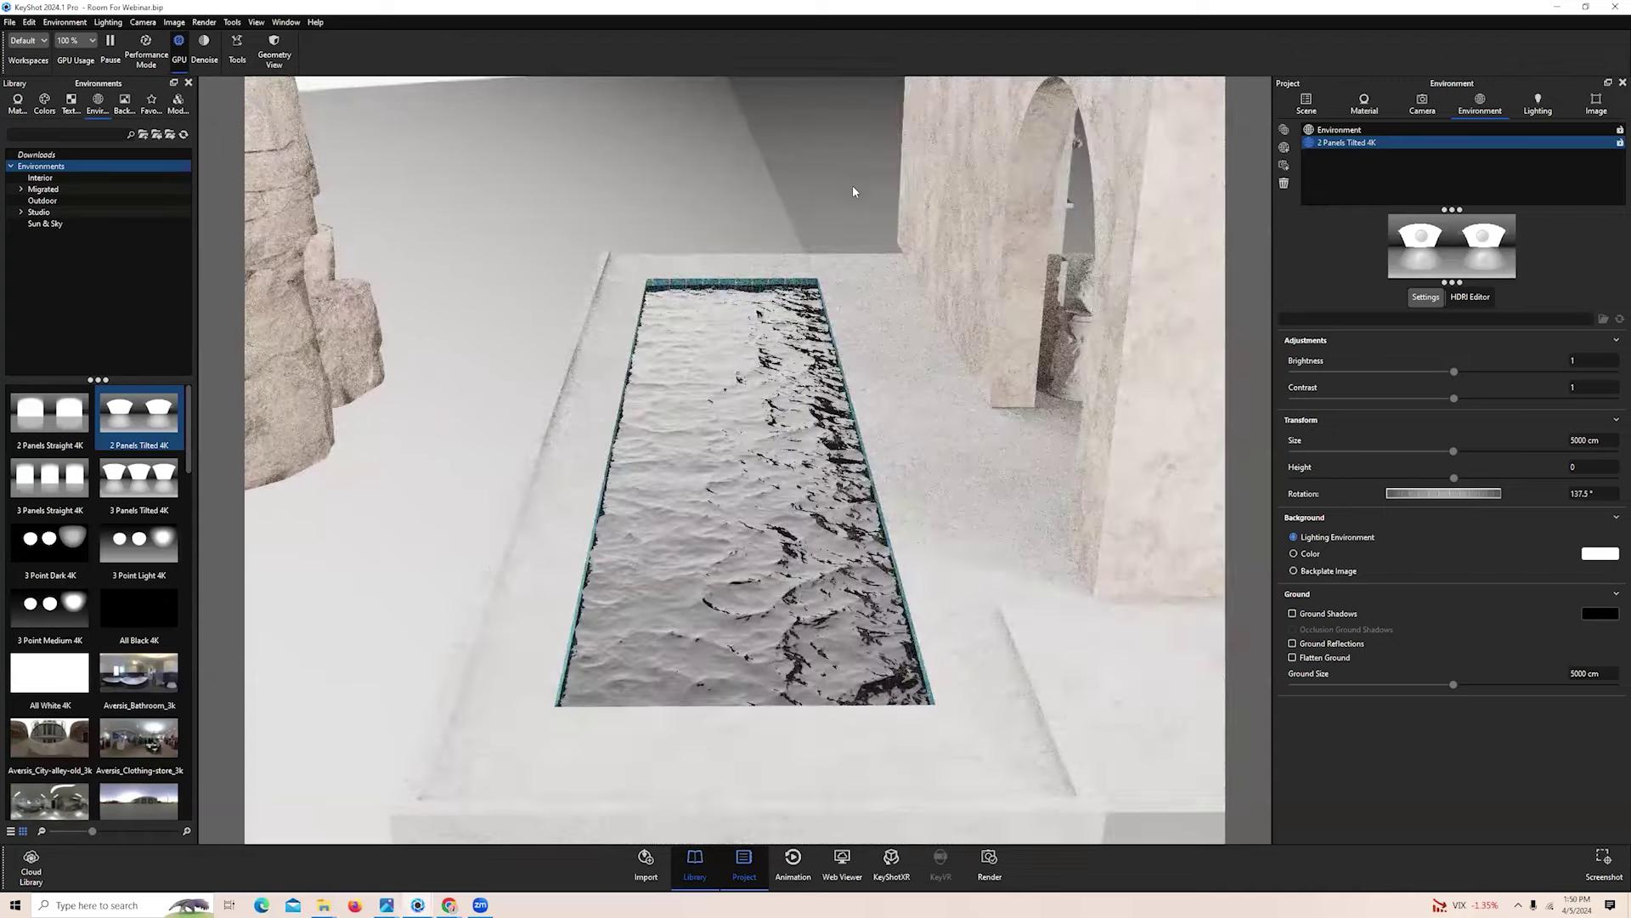
drag(435, 536, 473, 508)
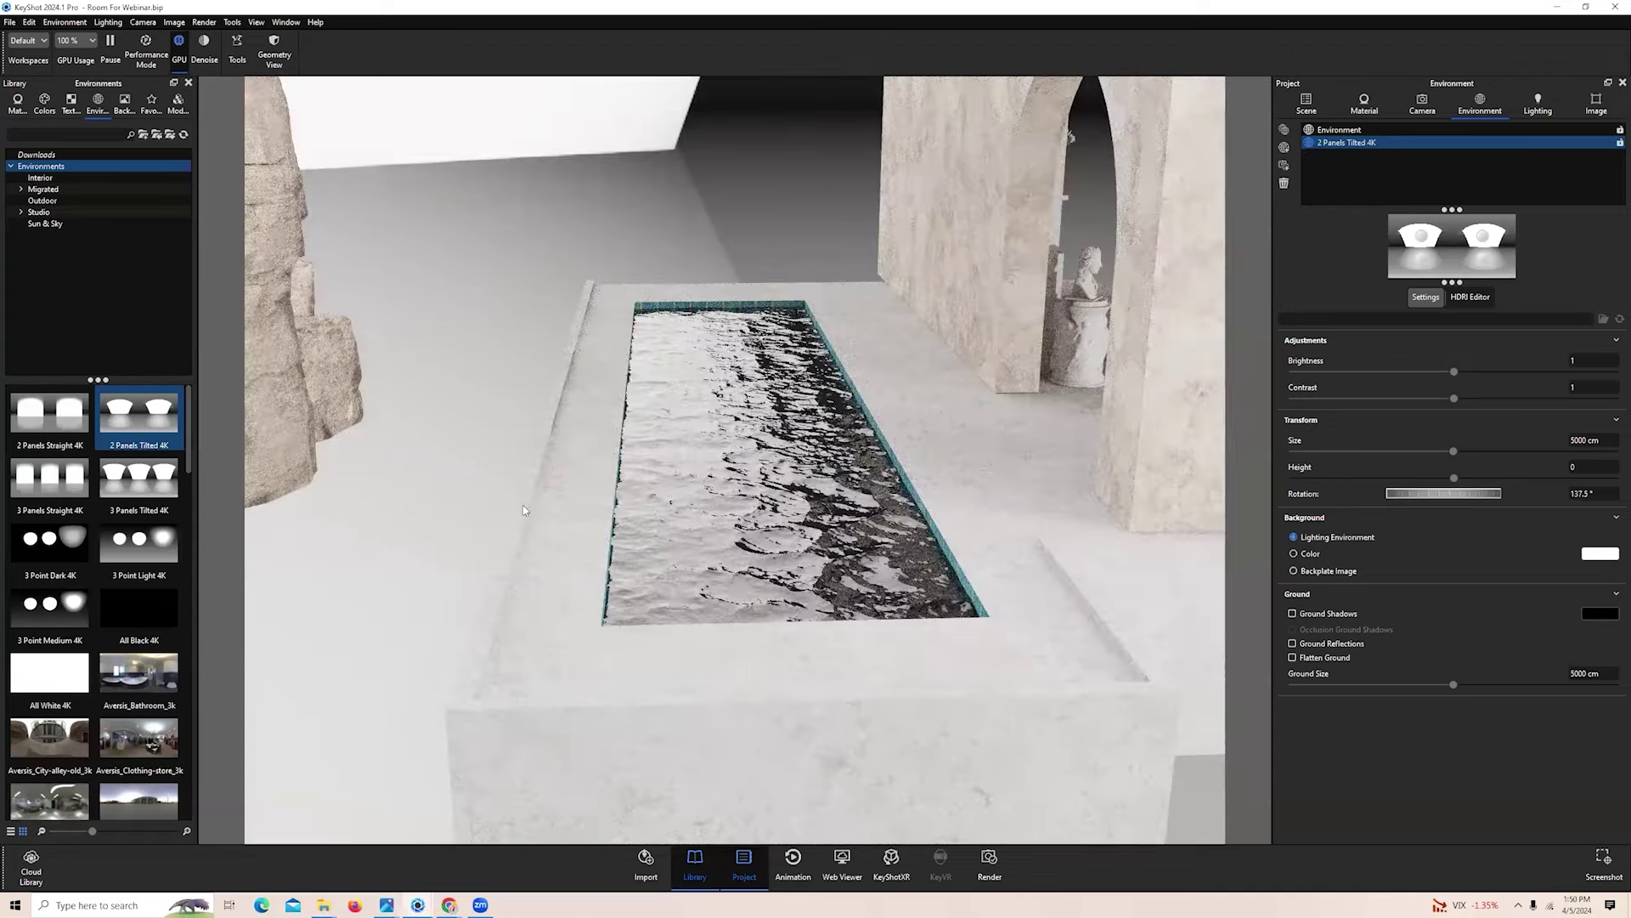
drag(792, 598, 806, 632)
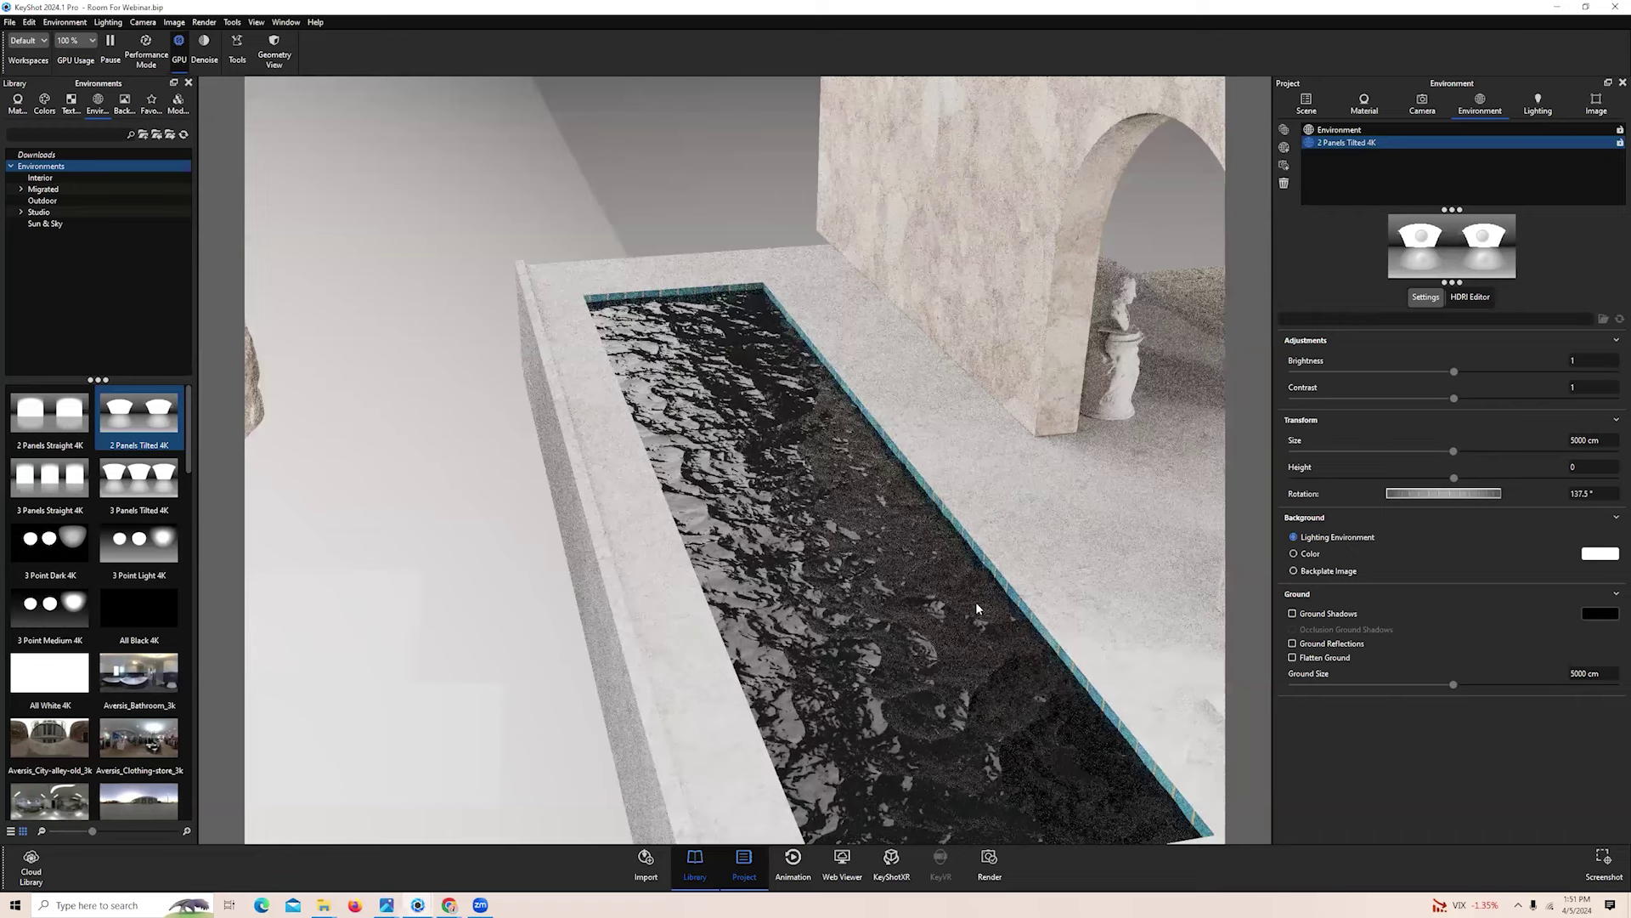
click(1535, 104)
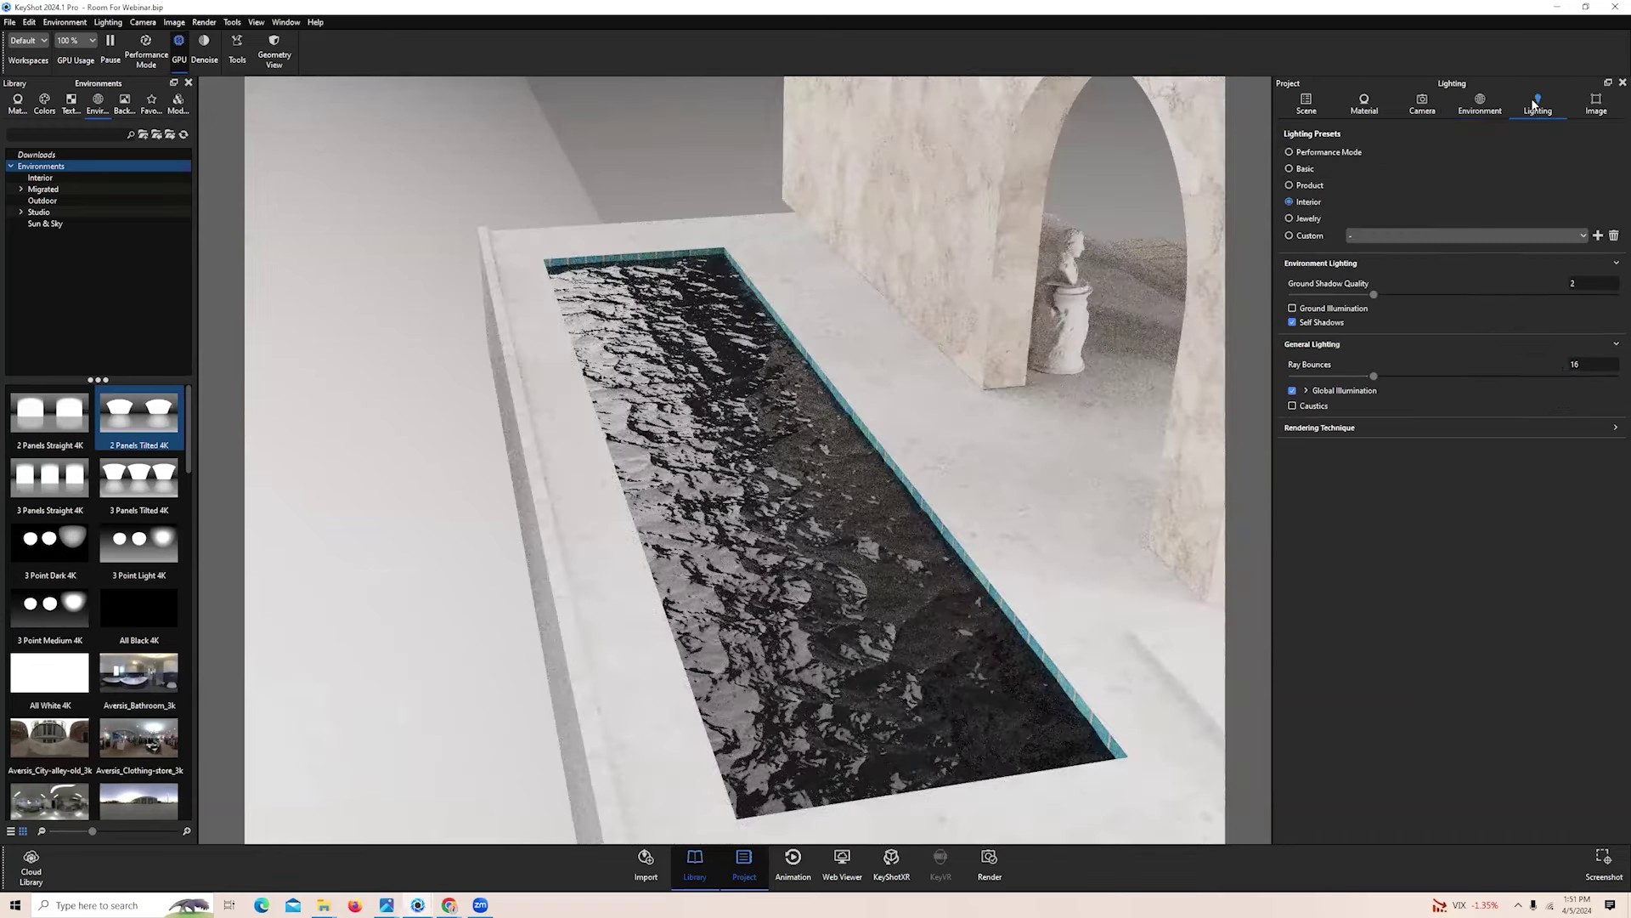
click(1292, 407)
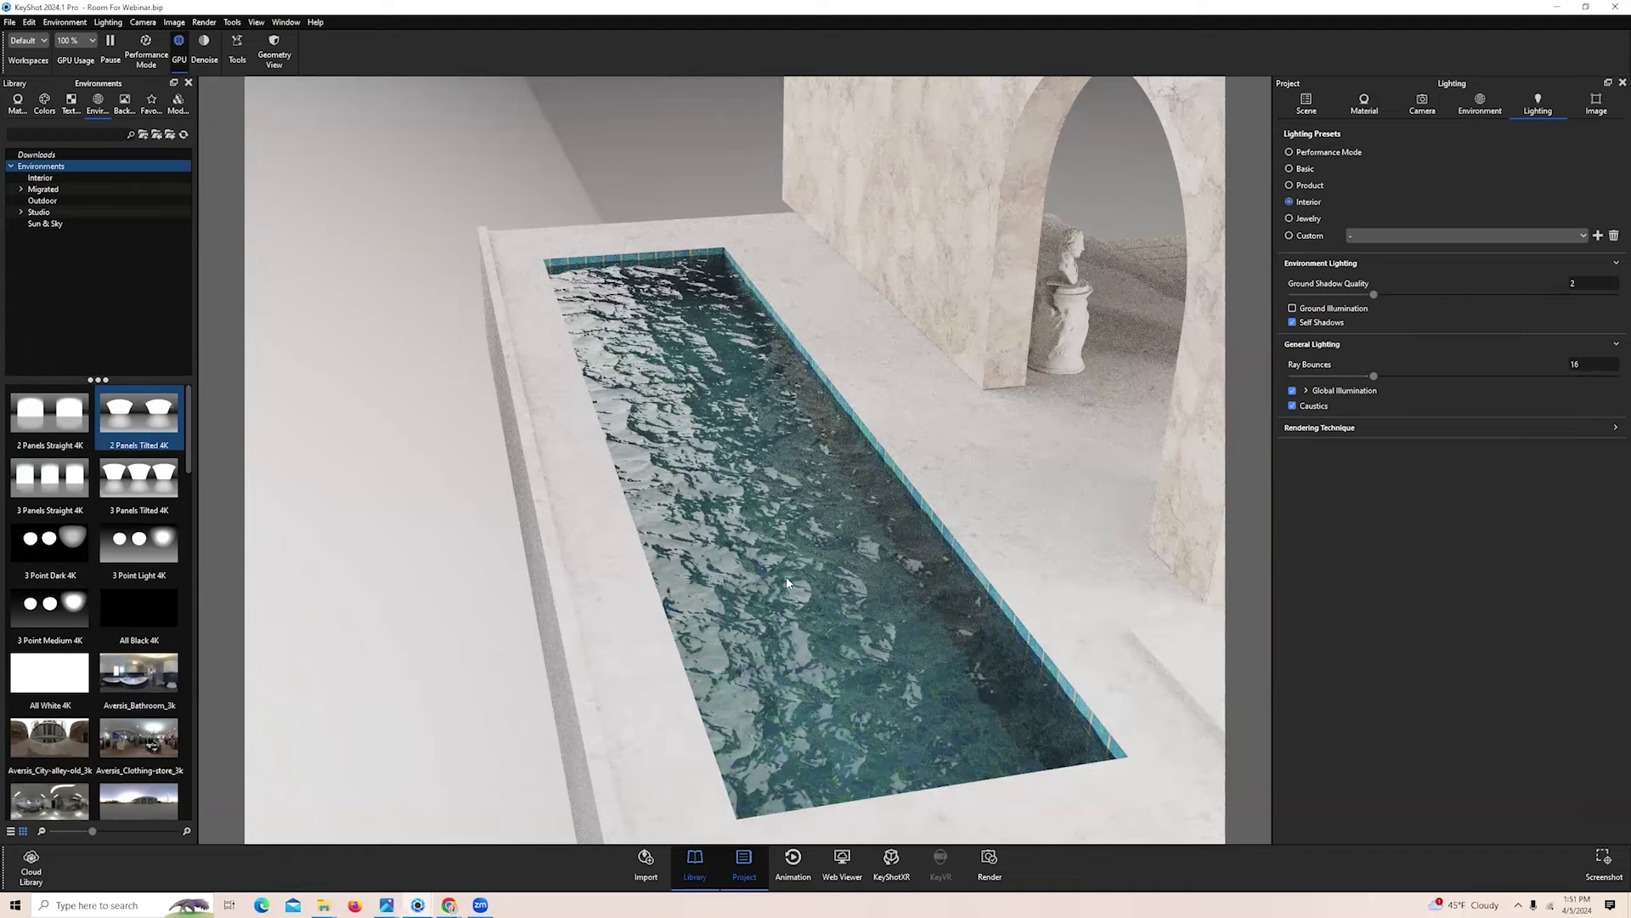
drag(787, 582, 840, 477)
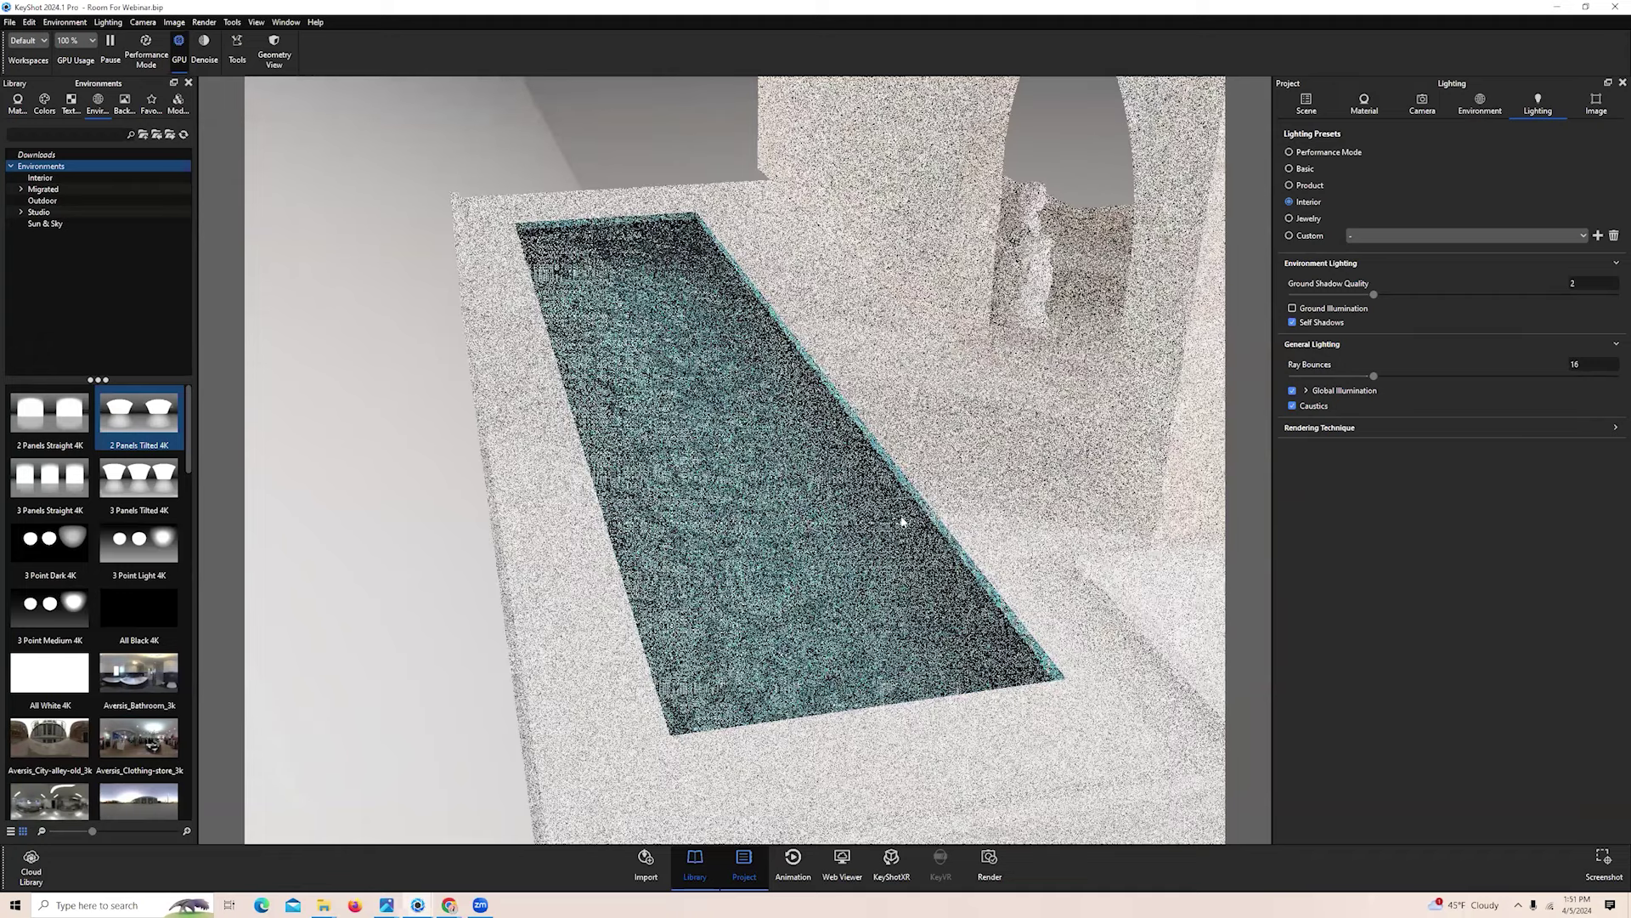
Add a blank environment to the environment list and darken its background colour to hex 4D4D4D
scroll(776, 687, up, 3)
scroll(821, 669, down, 2)
drag(821, 669, 843, 602)
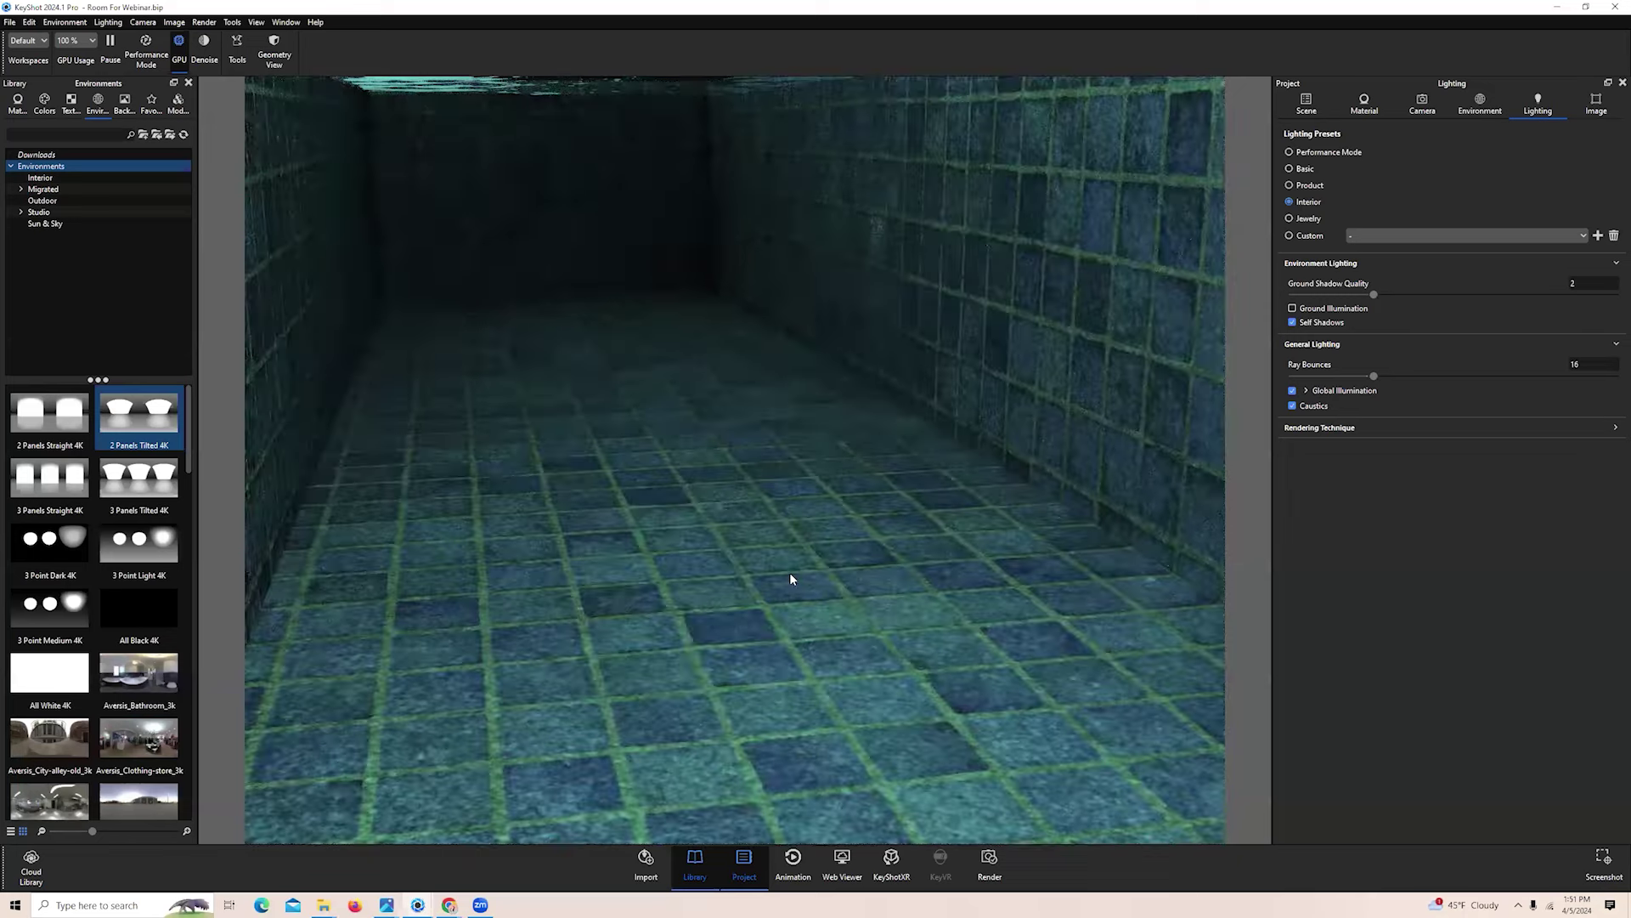
drag(779, 547, 804, 567)
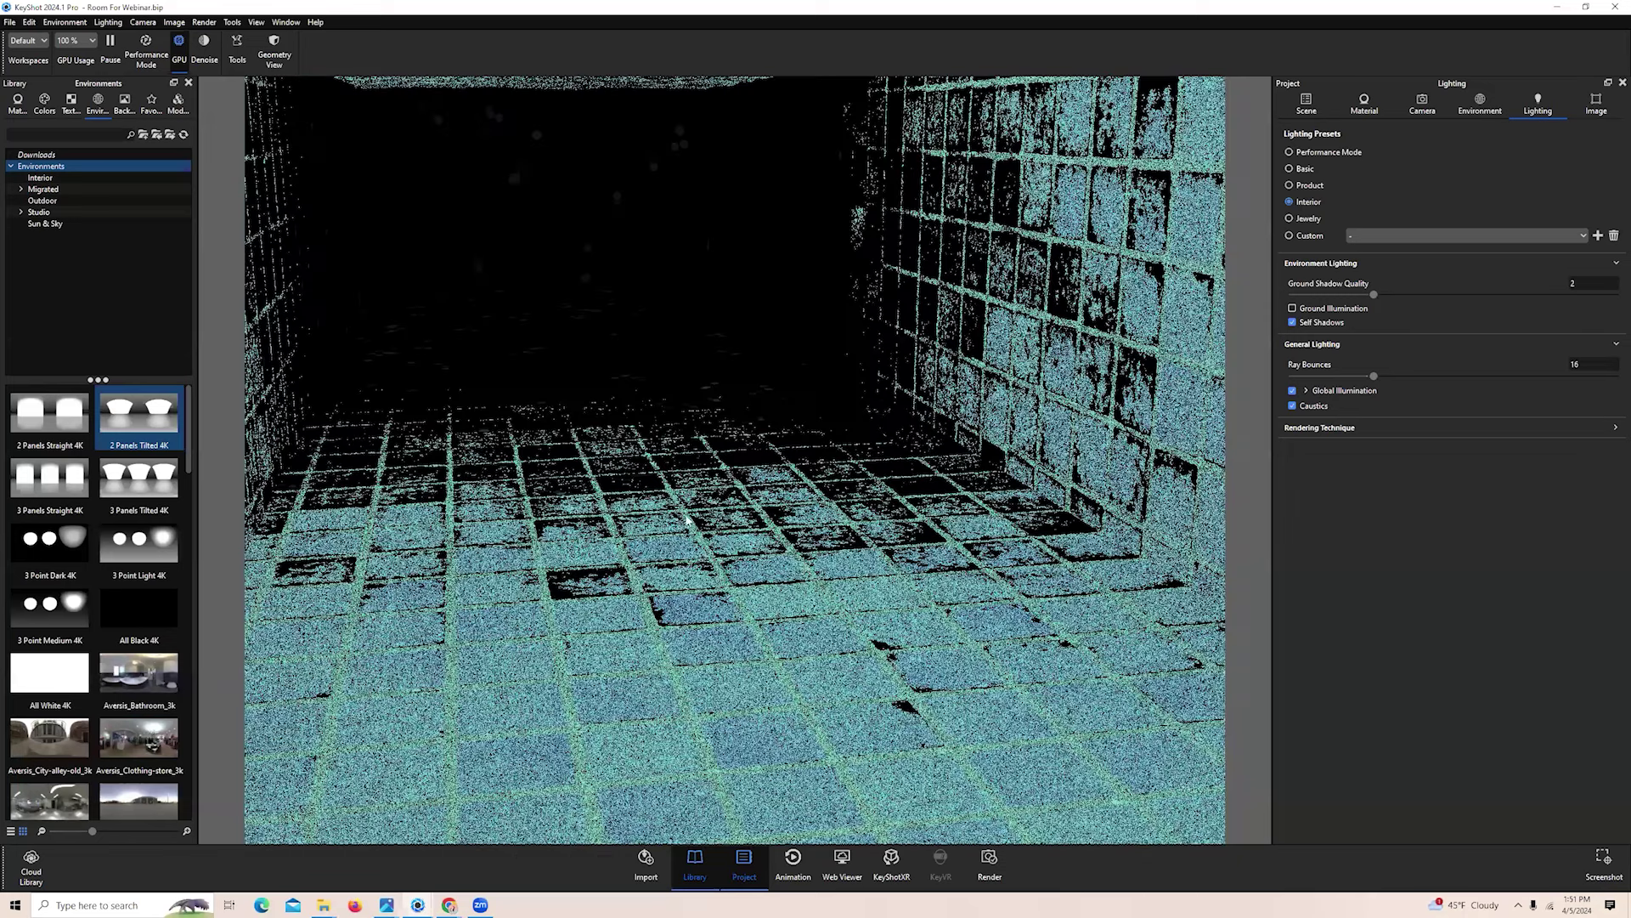
drag(687, 519, 708, 468)
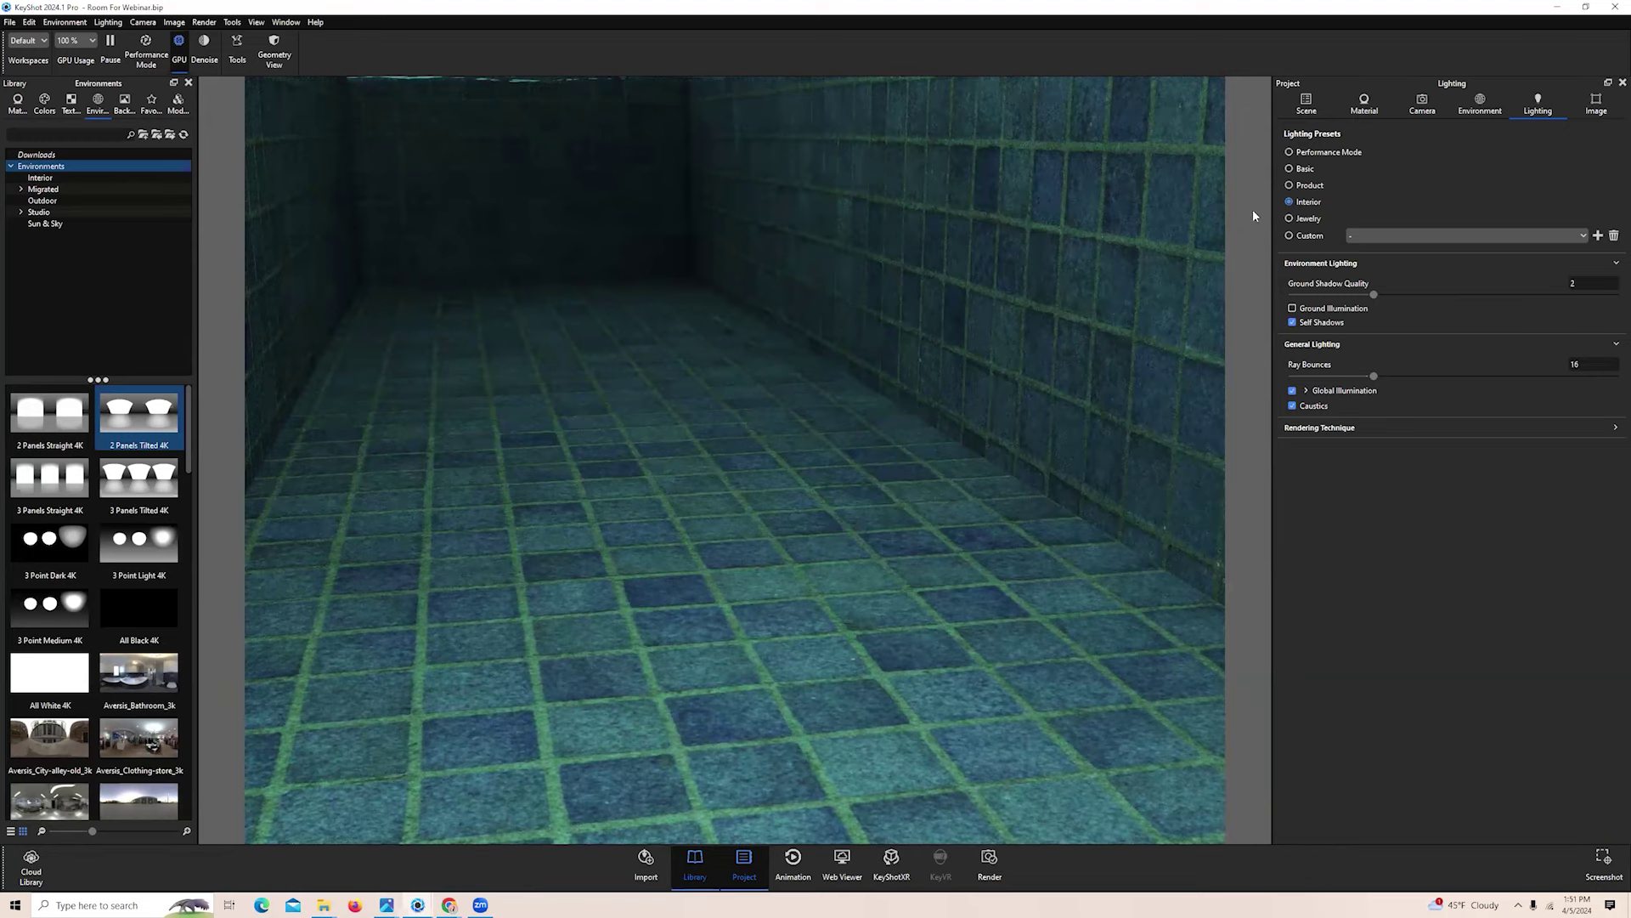
click(1285, 154)
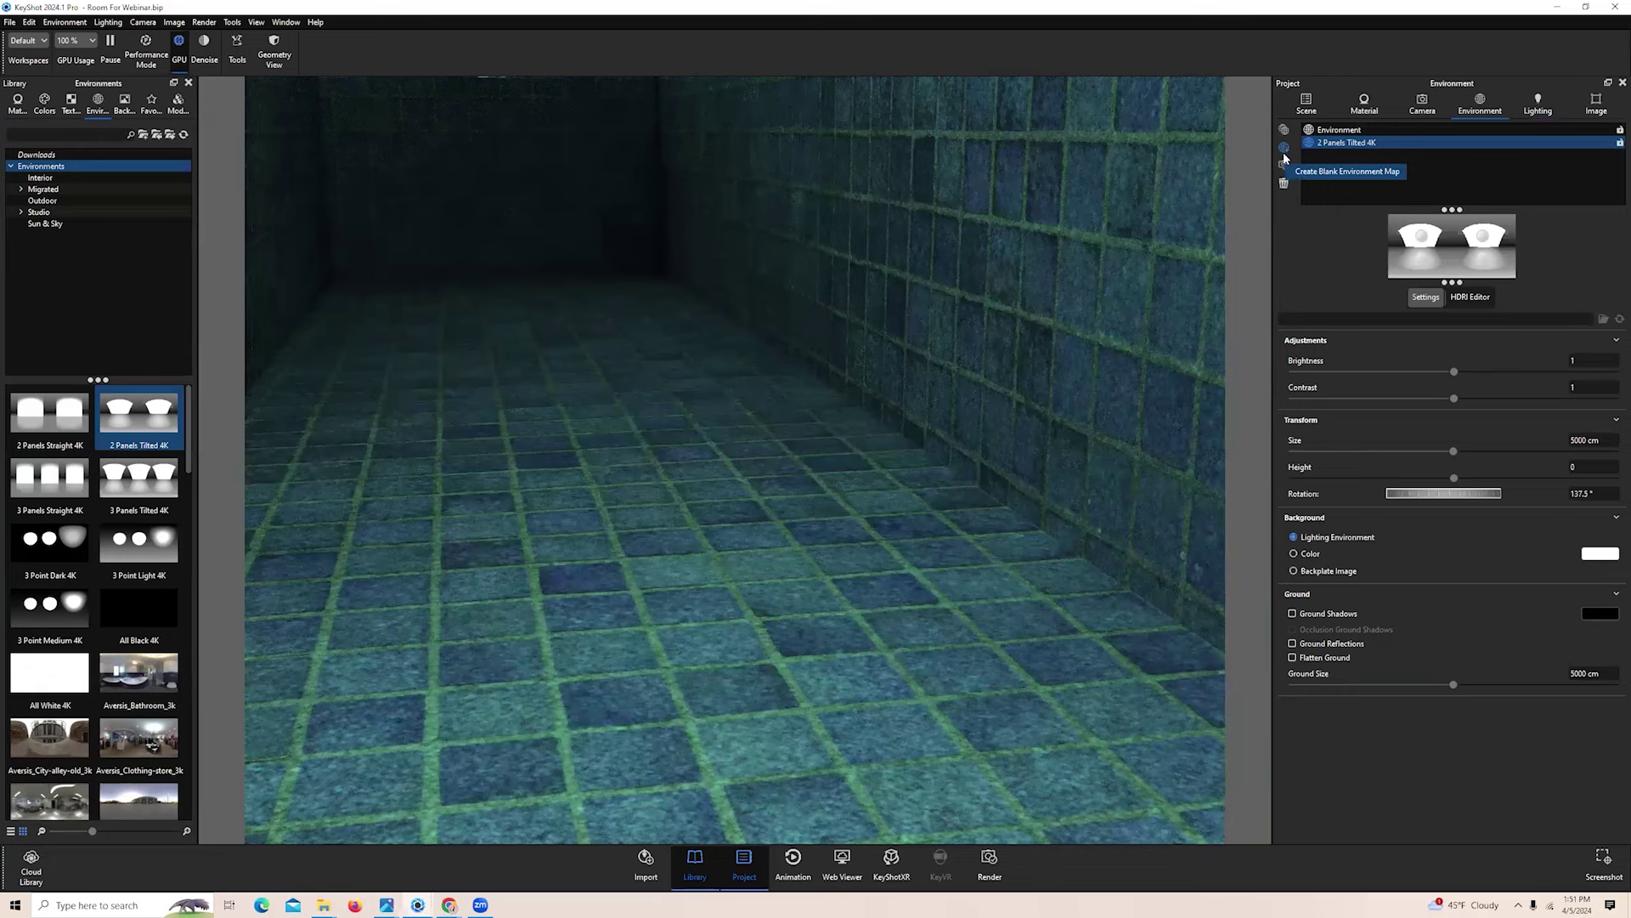
click(1285, 151)
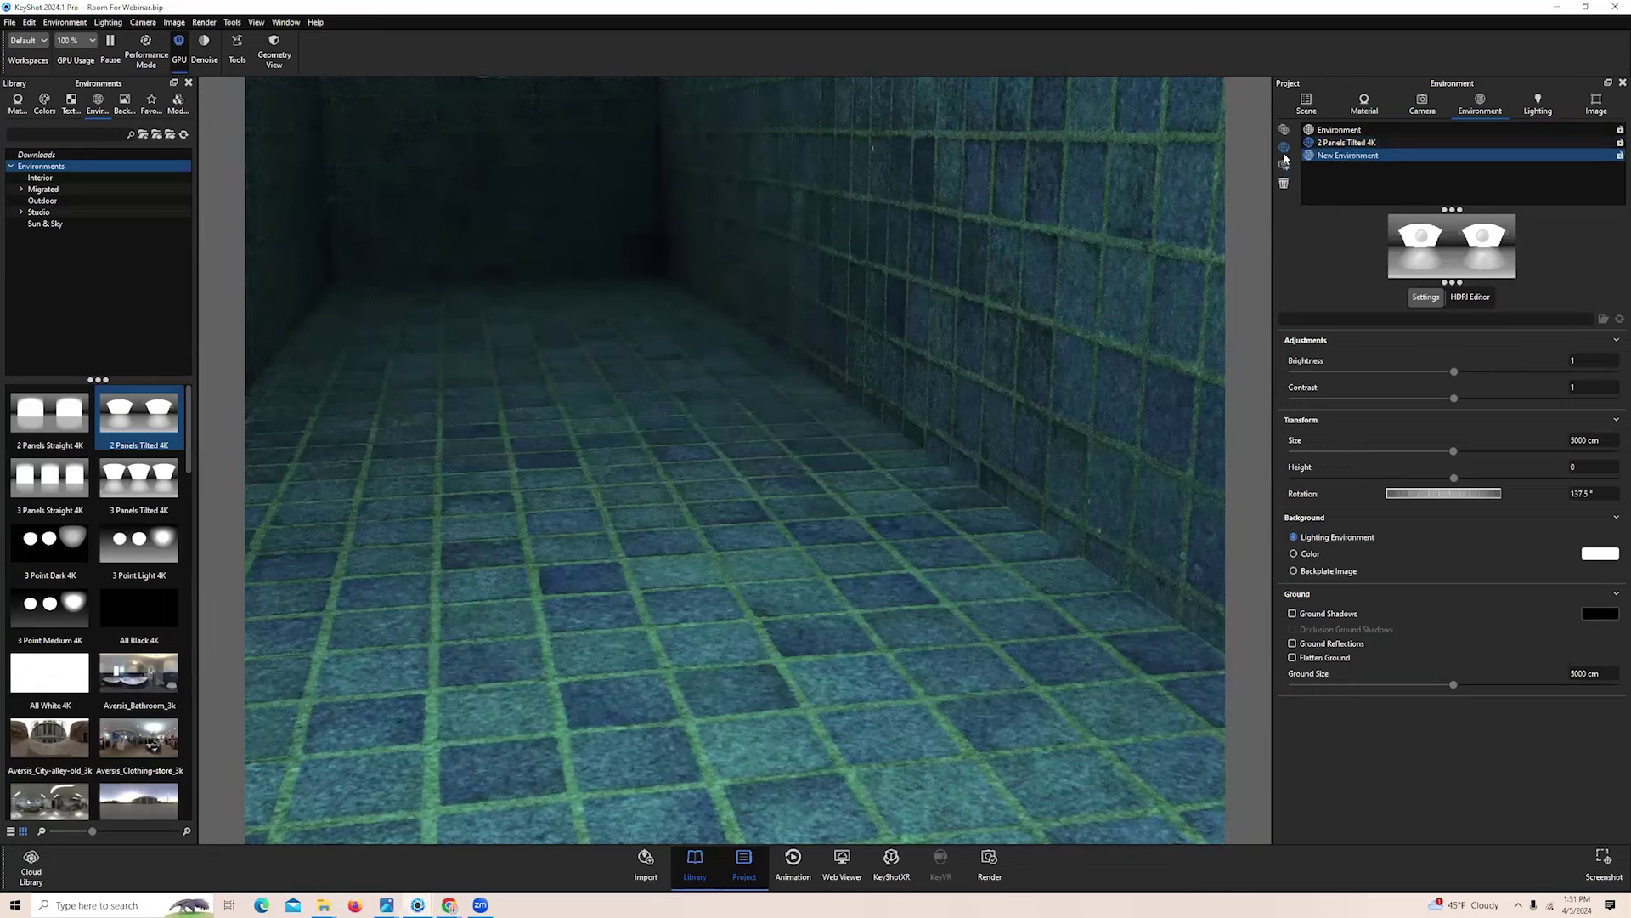
click(1471, 299)
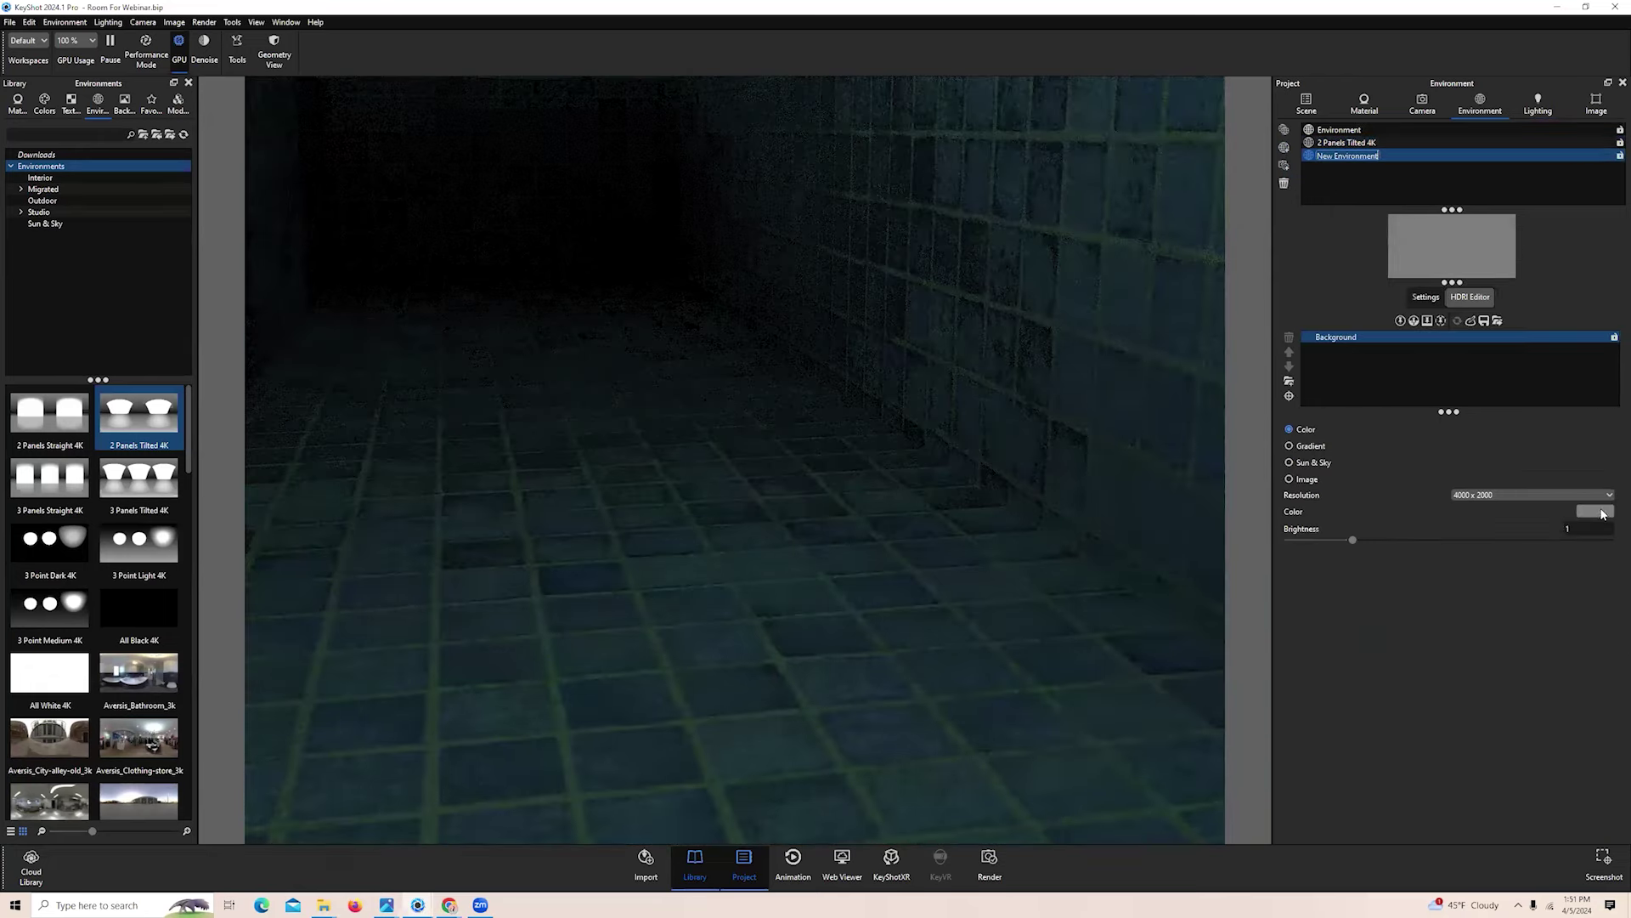
click(1602, 511)
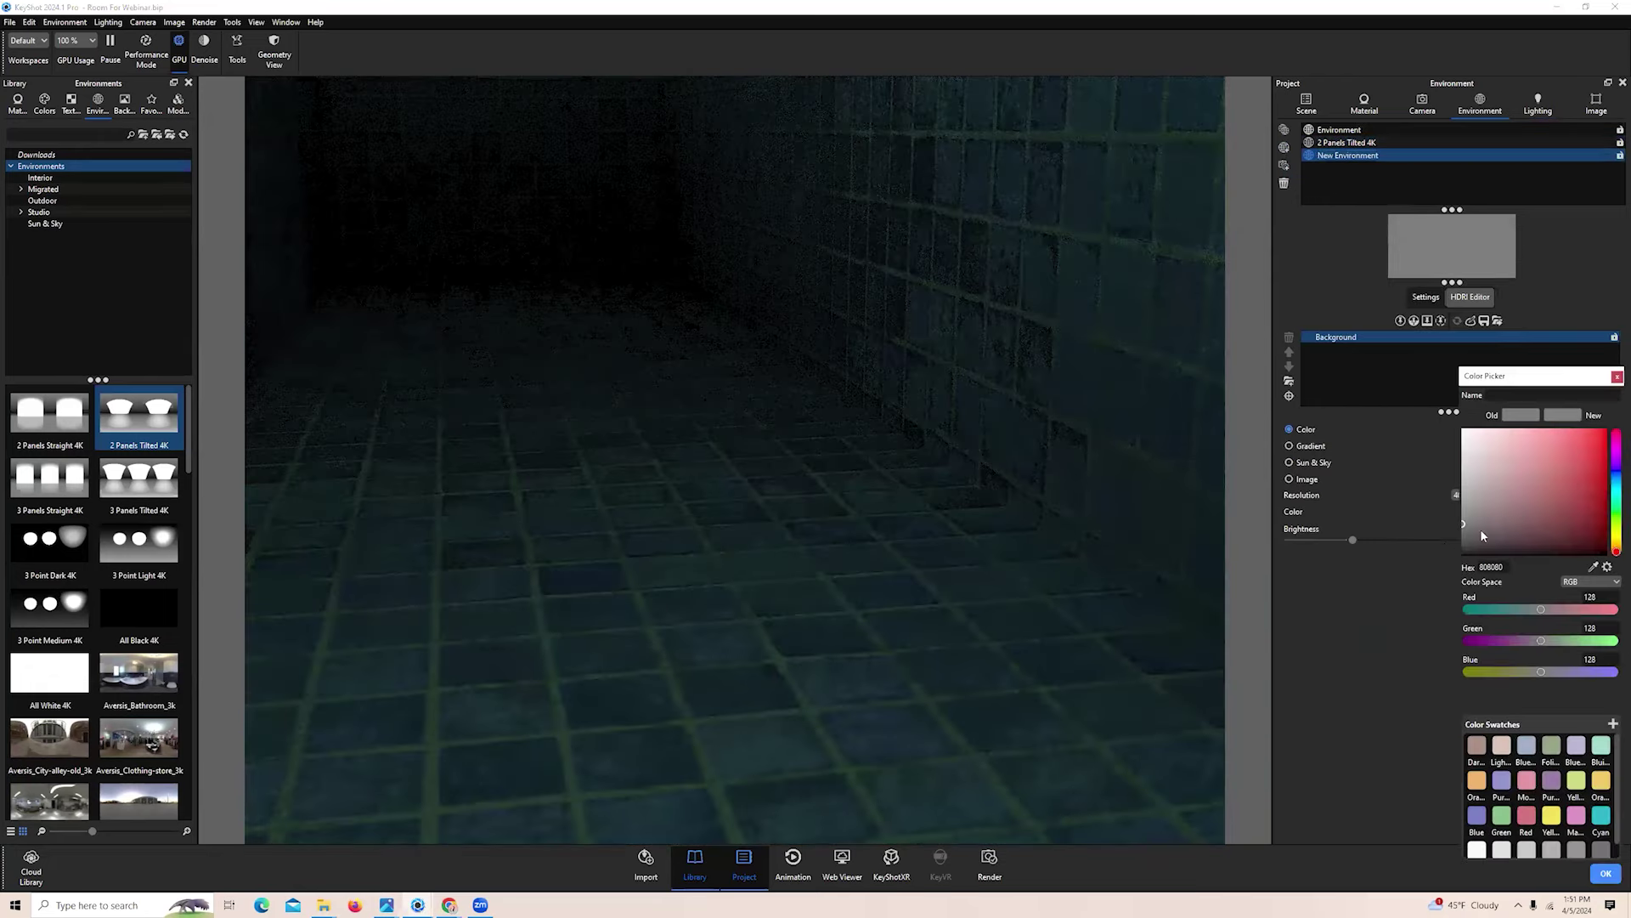
drag(1480, 535, 1444, 542)
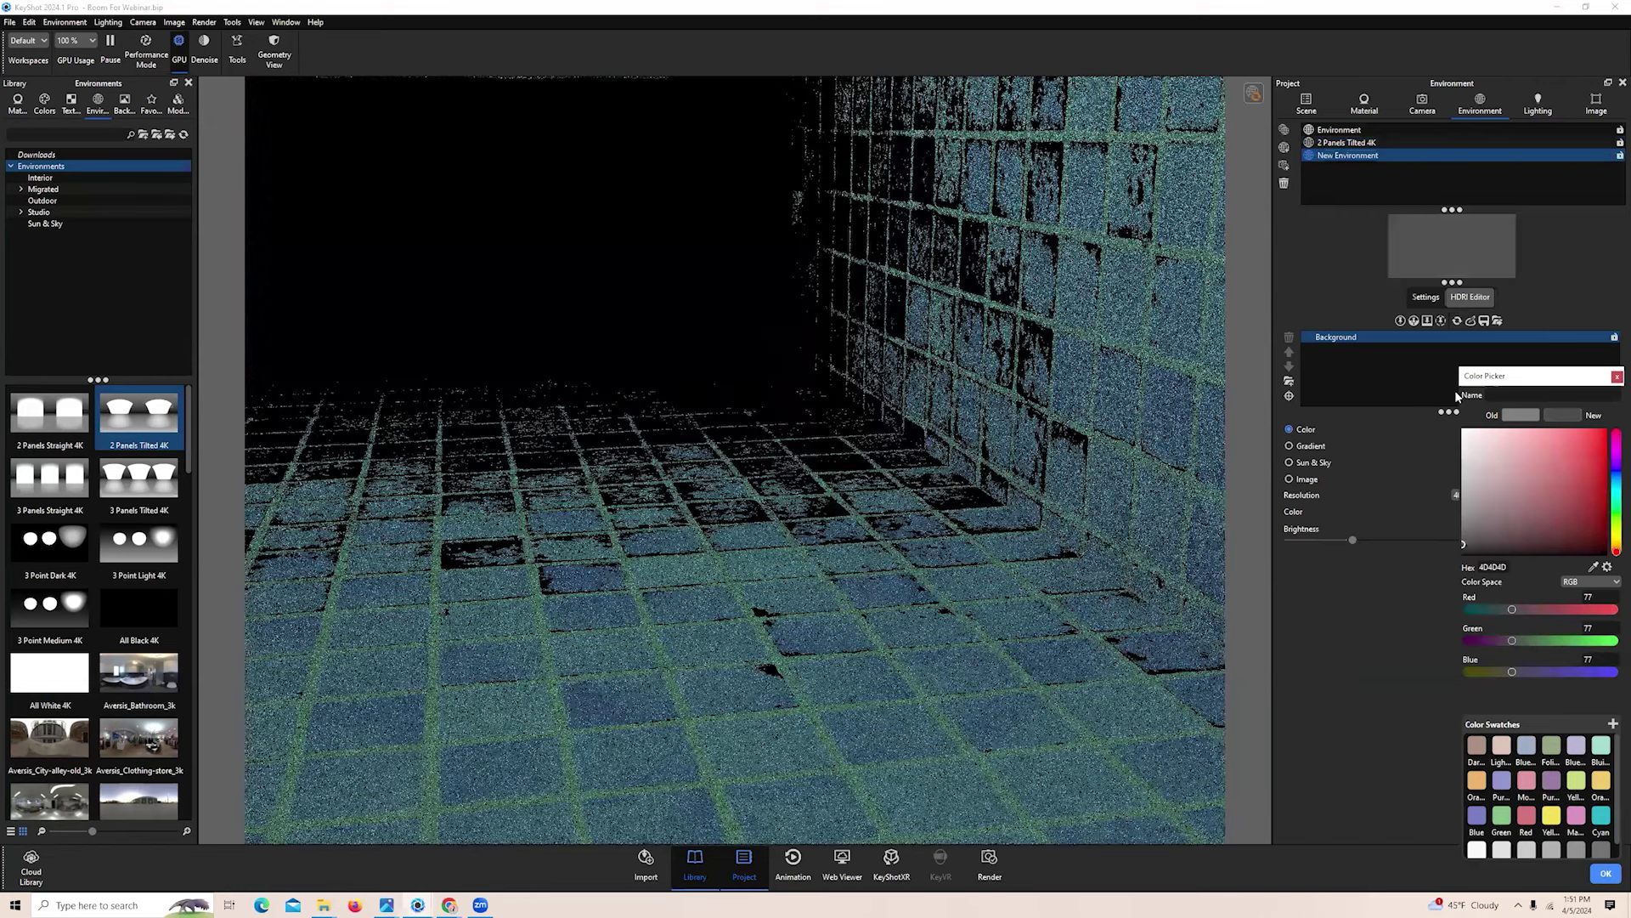
Add a circular light pin to the new environment and set its radius to 0.5
click(1352, 365)
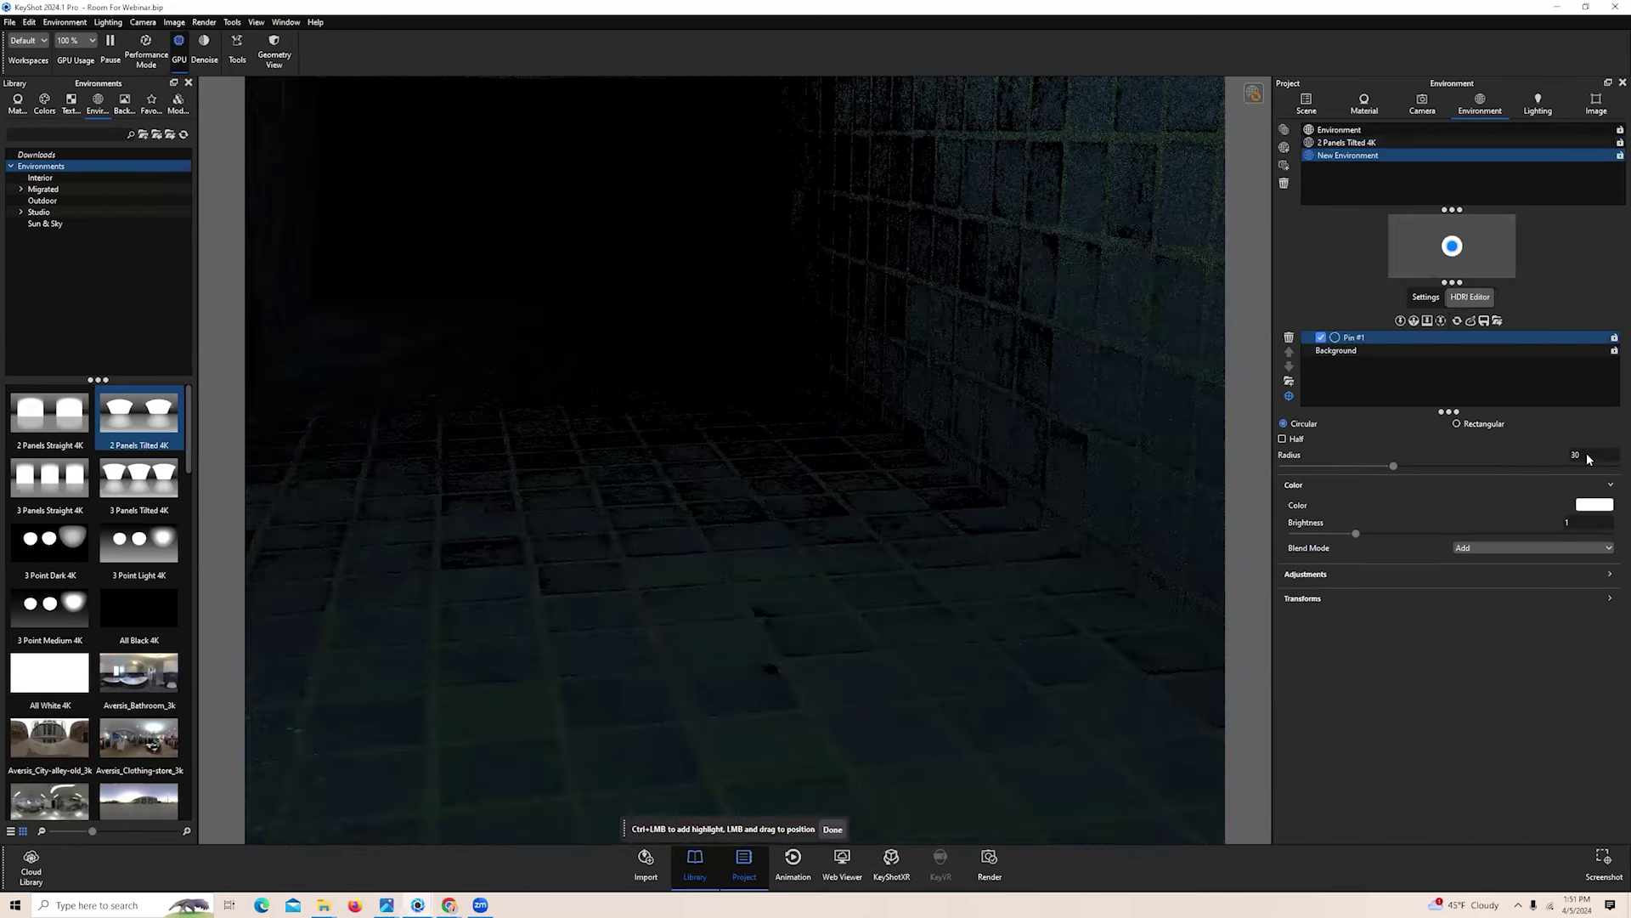
drag(1589, 455, 1544, 451)
text(0.5)
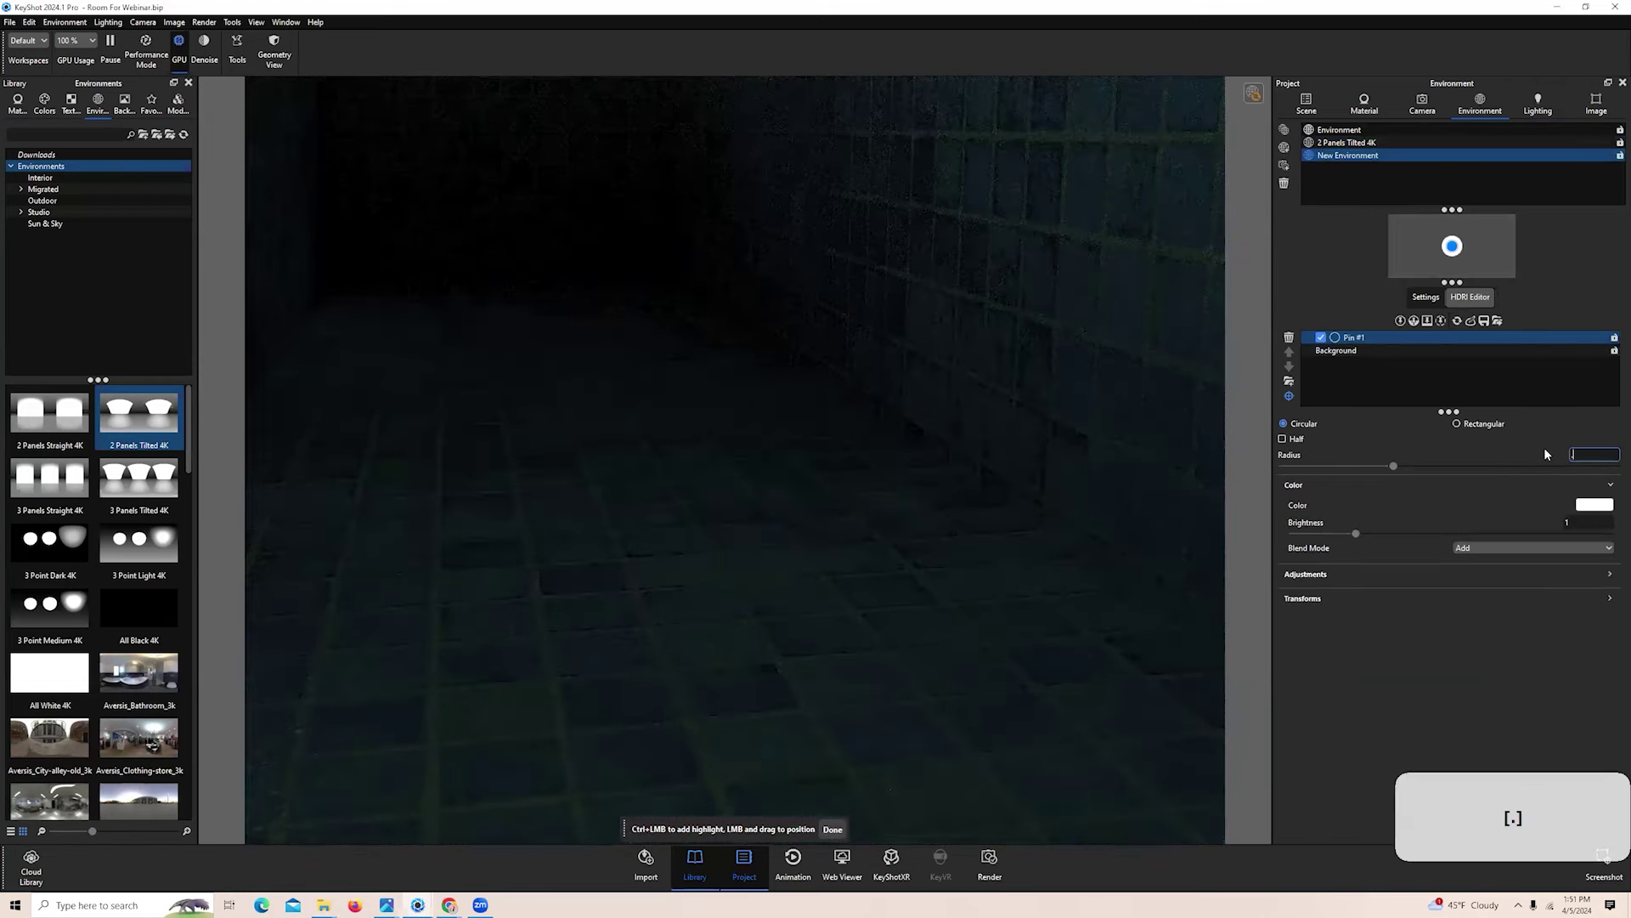
key(Return)
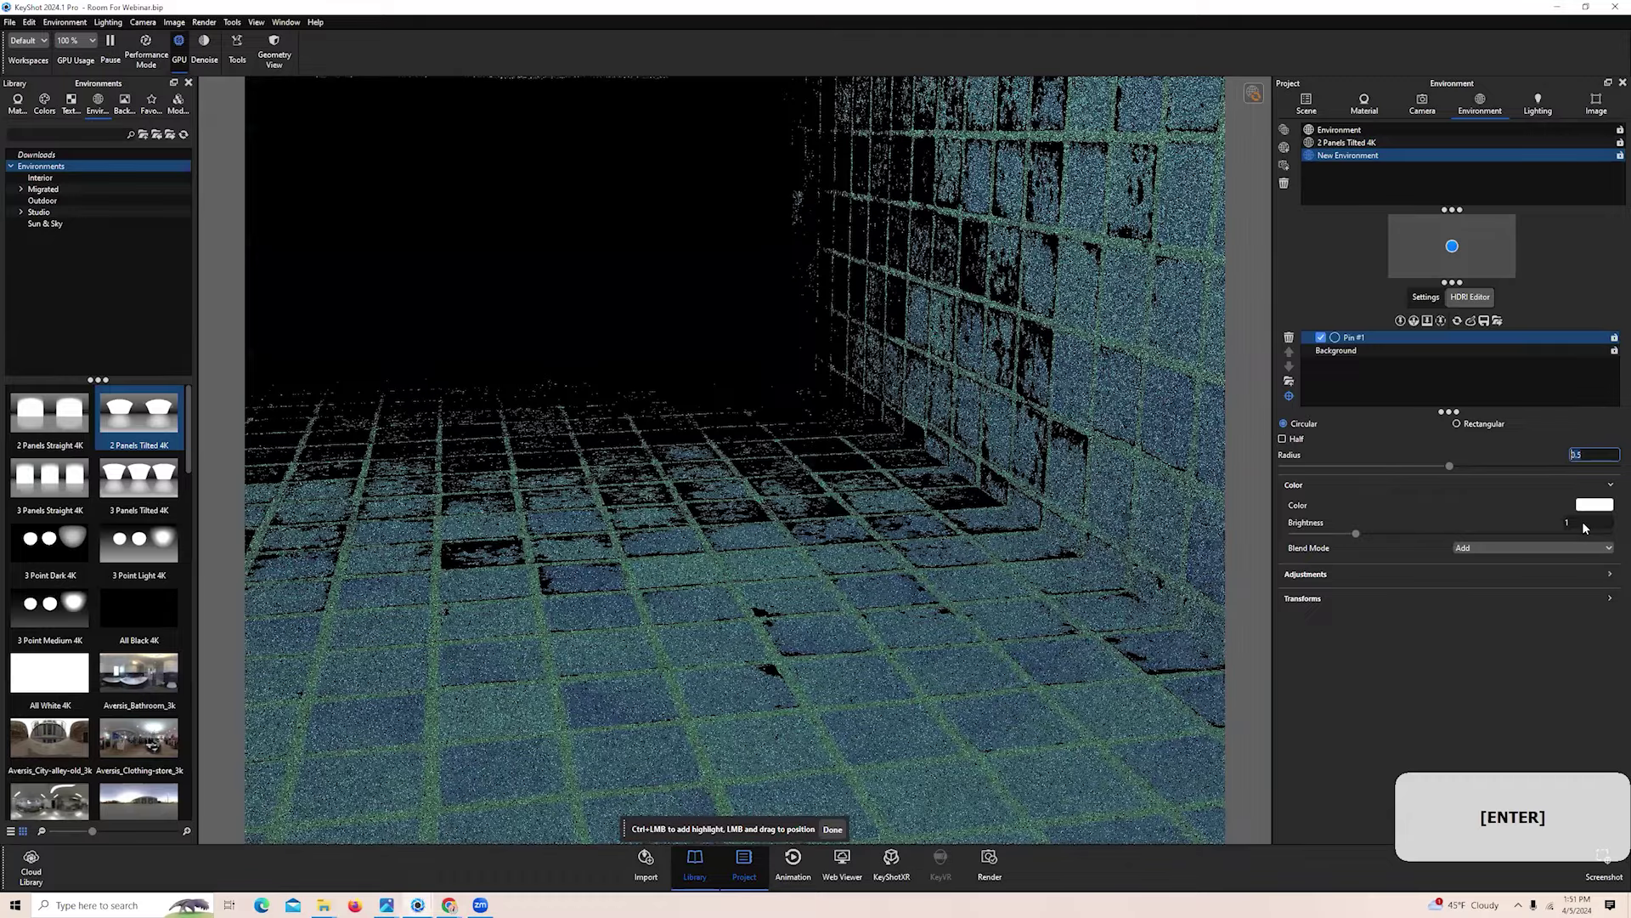
Set the pin's brightness to 100000 and move it up and slightly left of centre on the HDRI map
double_click(1583, 523)
text(100000)
key(Return)
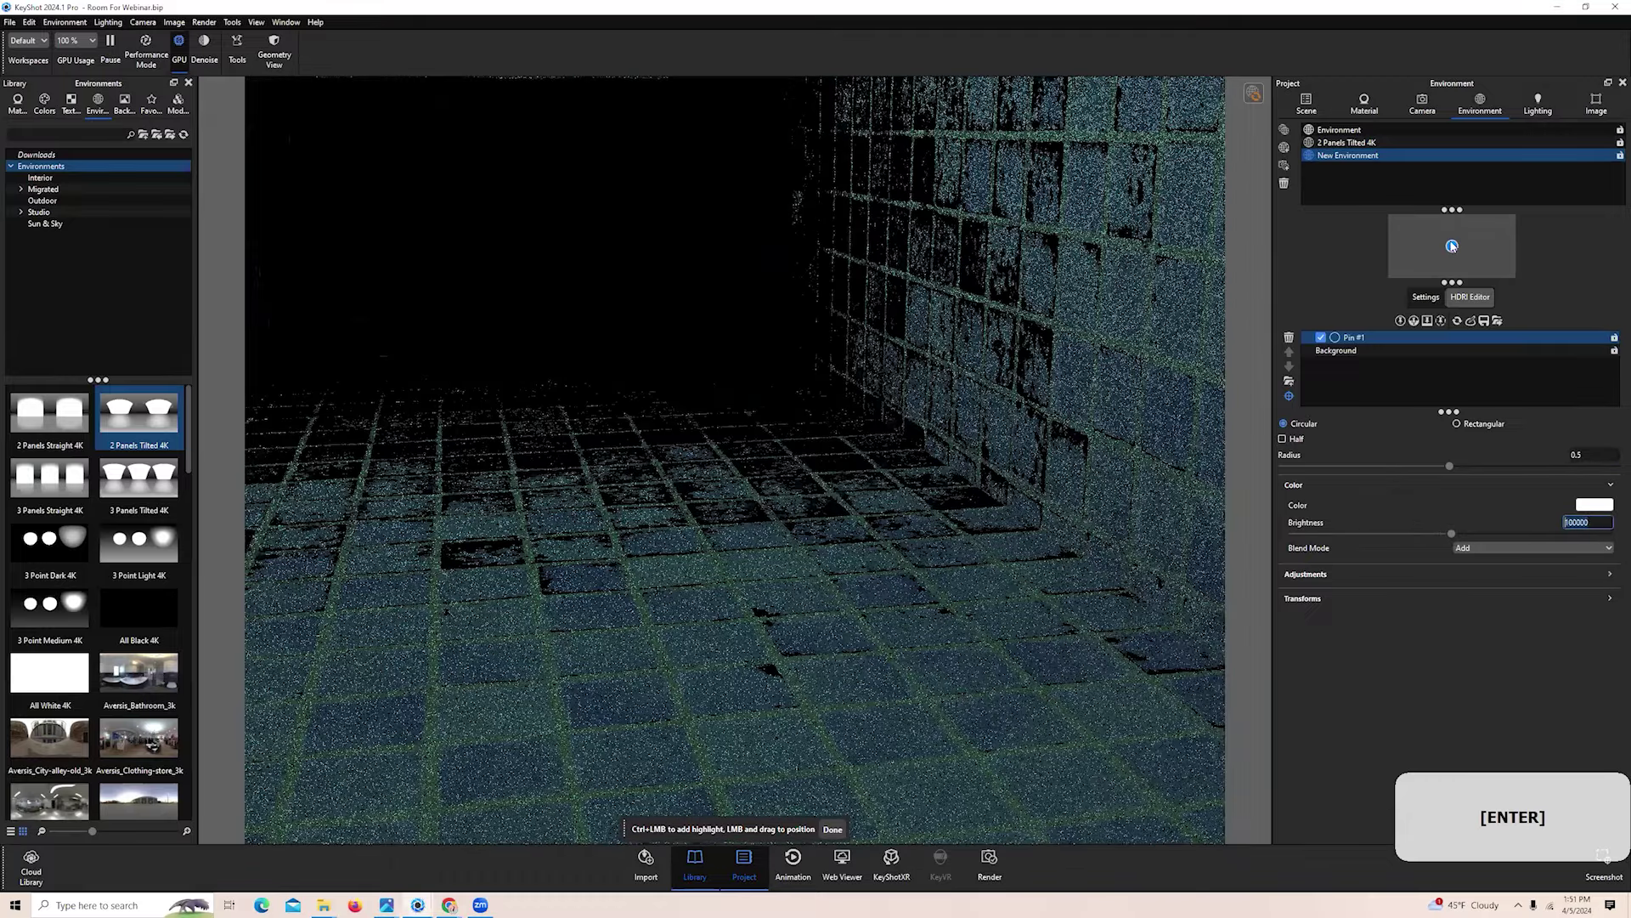
drag(1452, 246, 1452, 238)
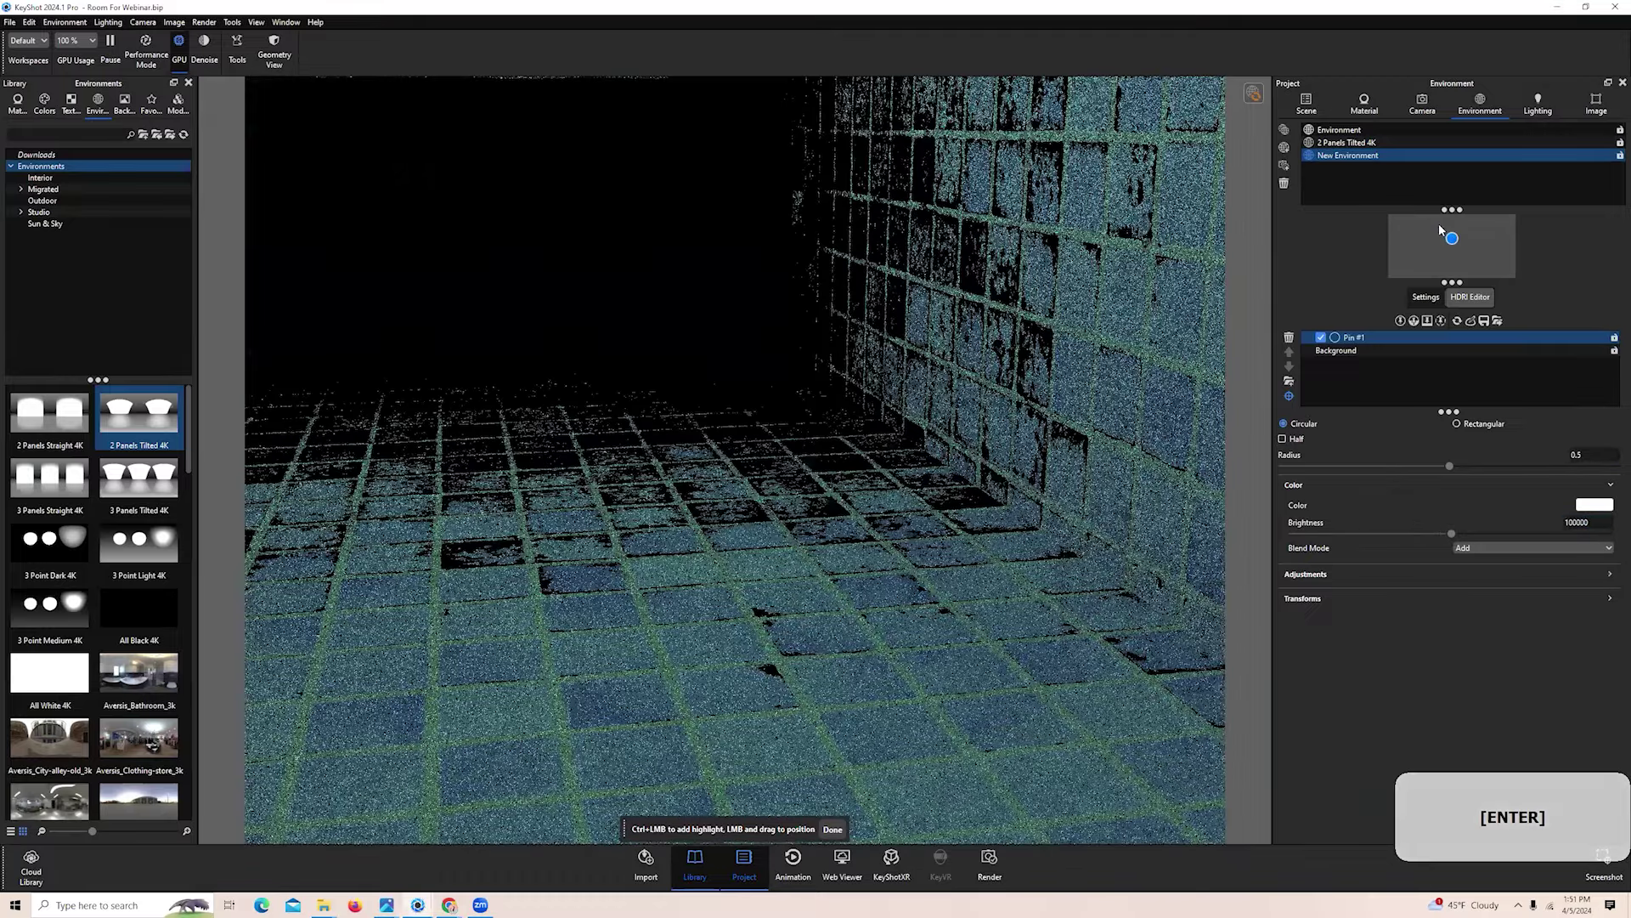
drag(1441, 229, 1440, 225)
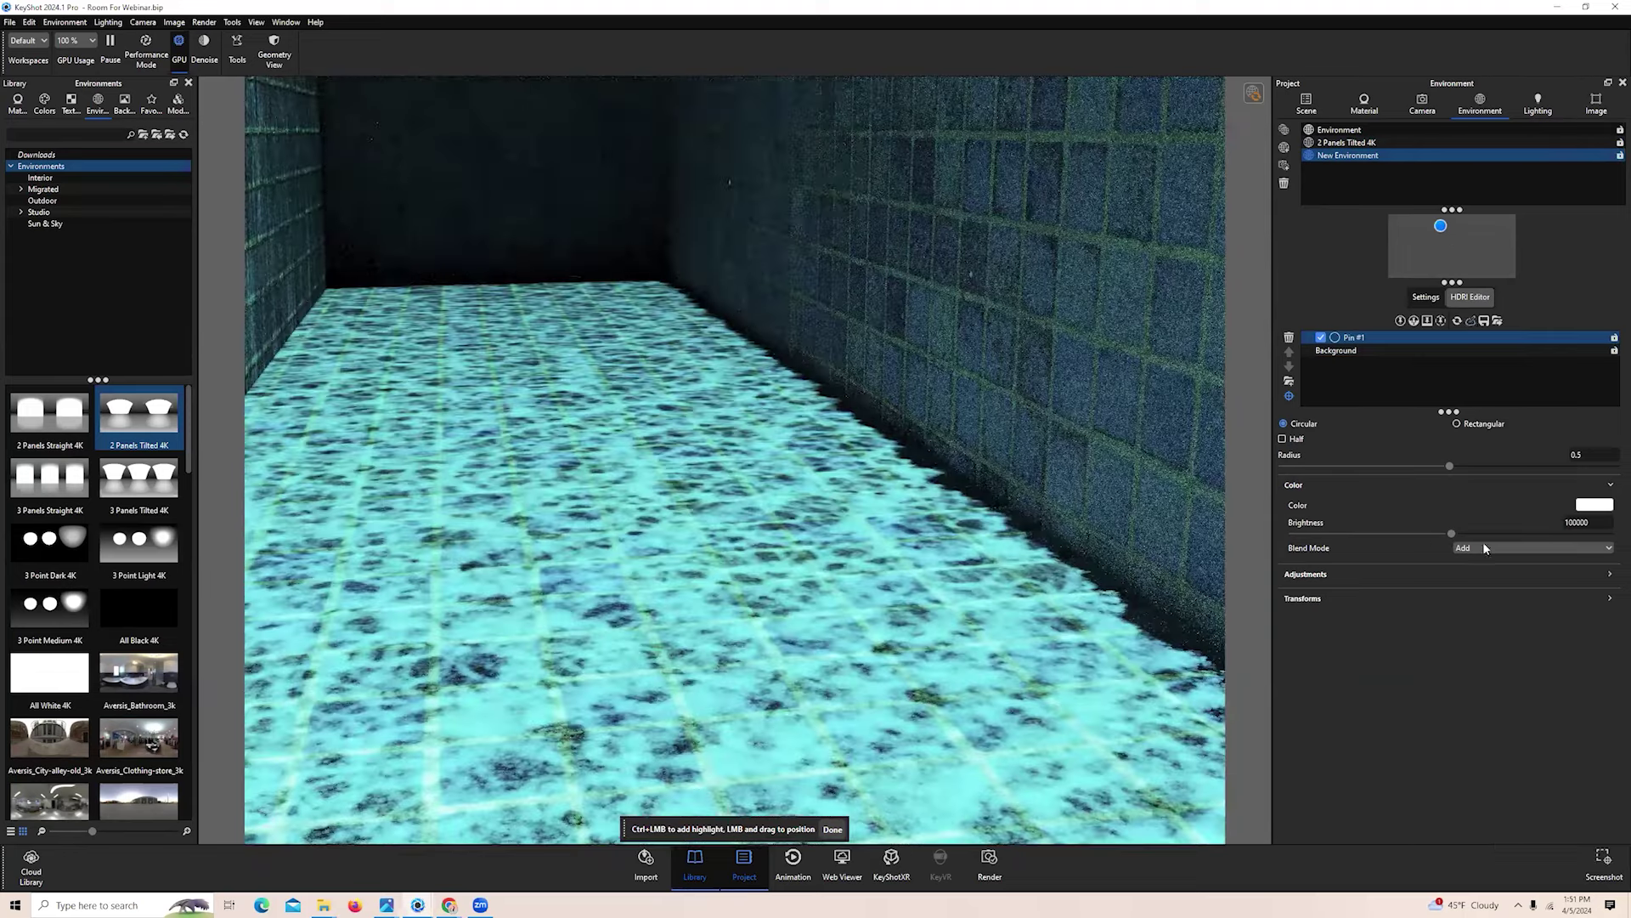
Reduce the pin's radius to 0.3 and its brightness to 50000, and finish the pin placement
double_click(1594, 464)
text(0.3)
key(Return)
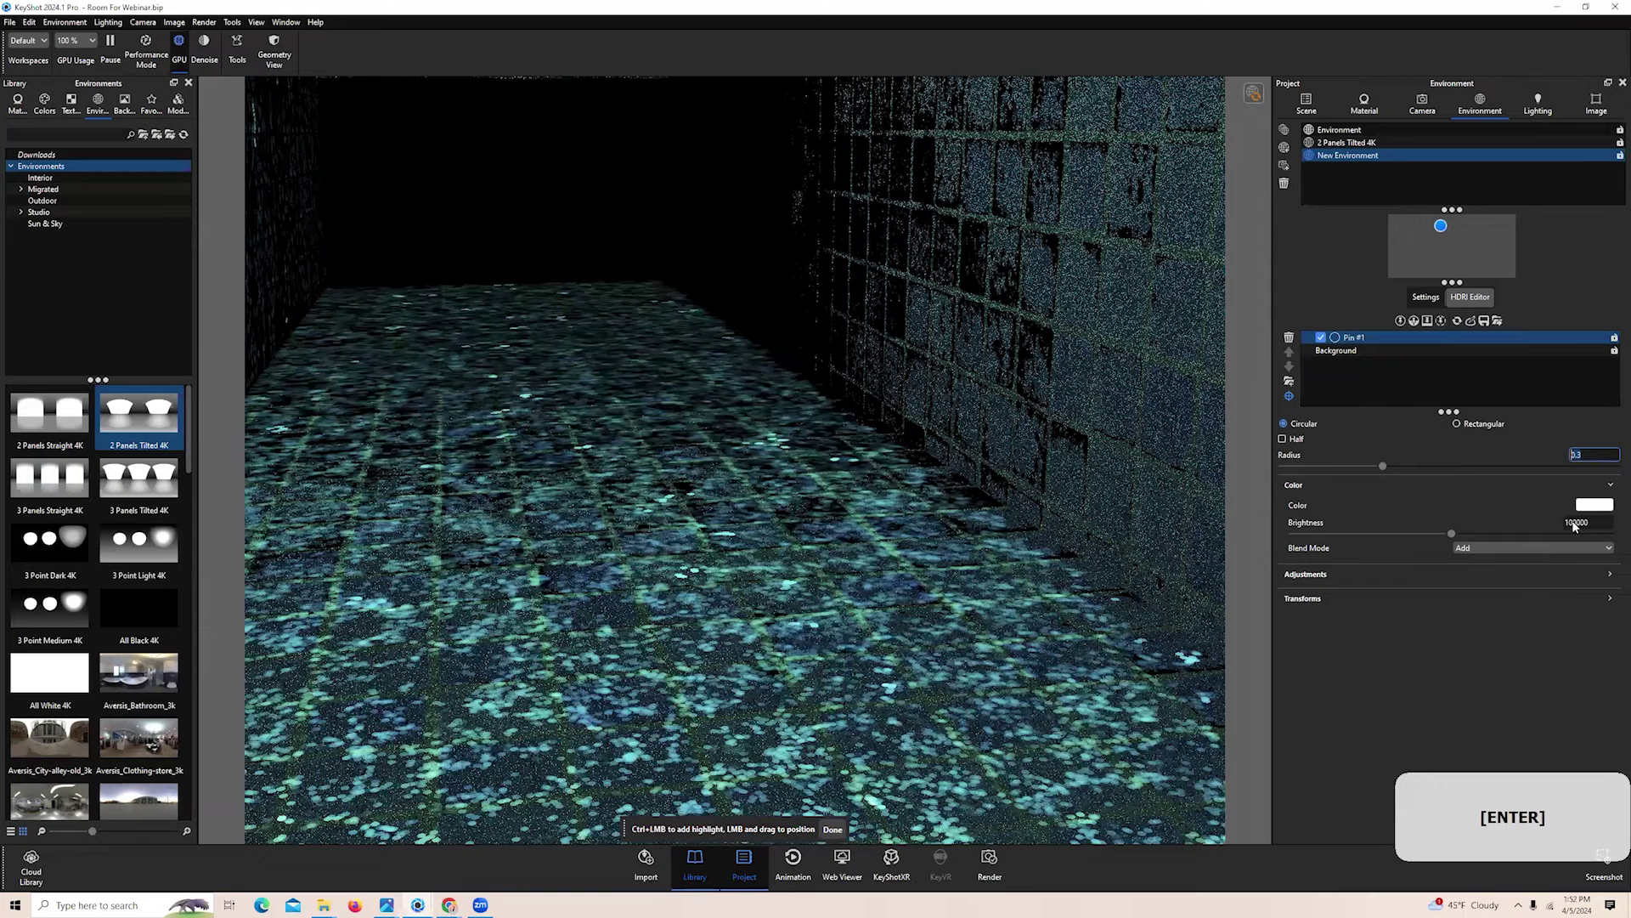
double_click(1553, 520)
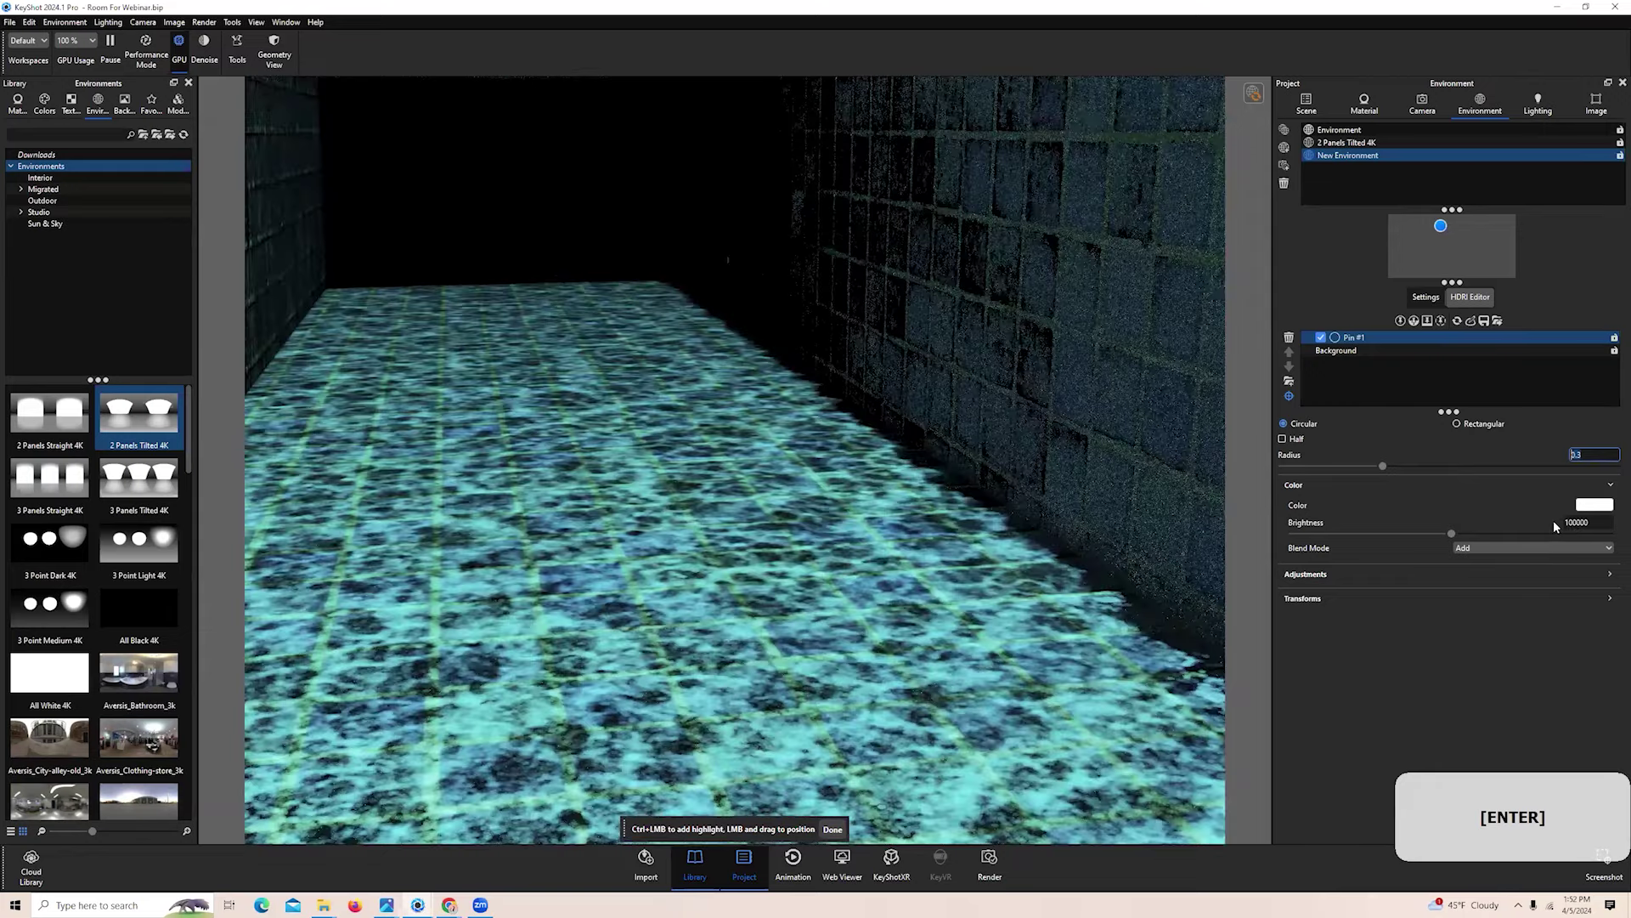
text(5)
key(Return)
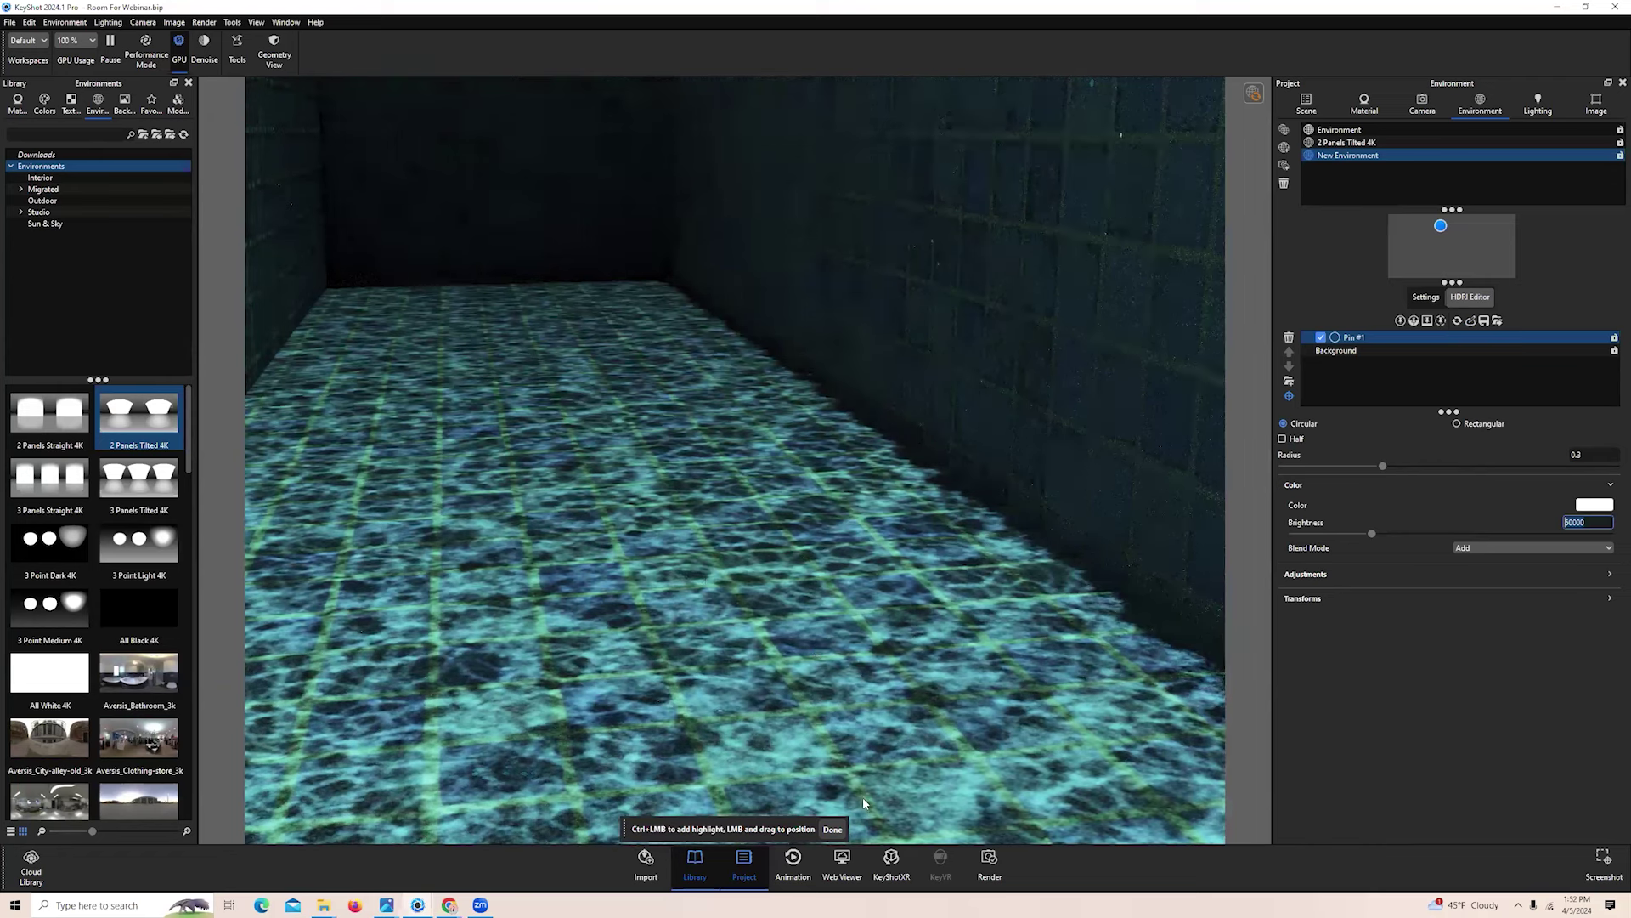
click(833, 829)
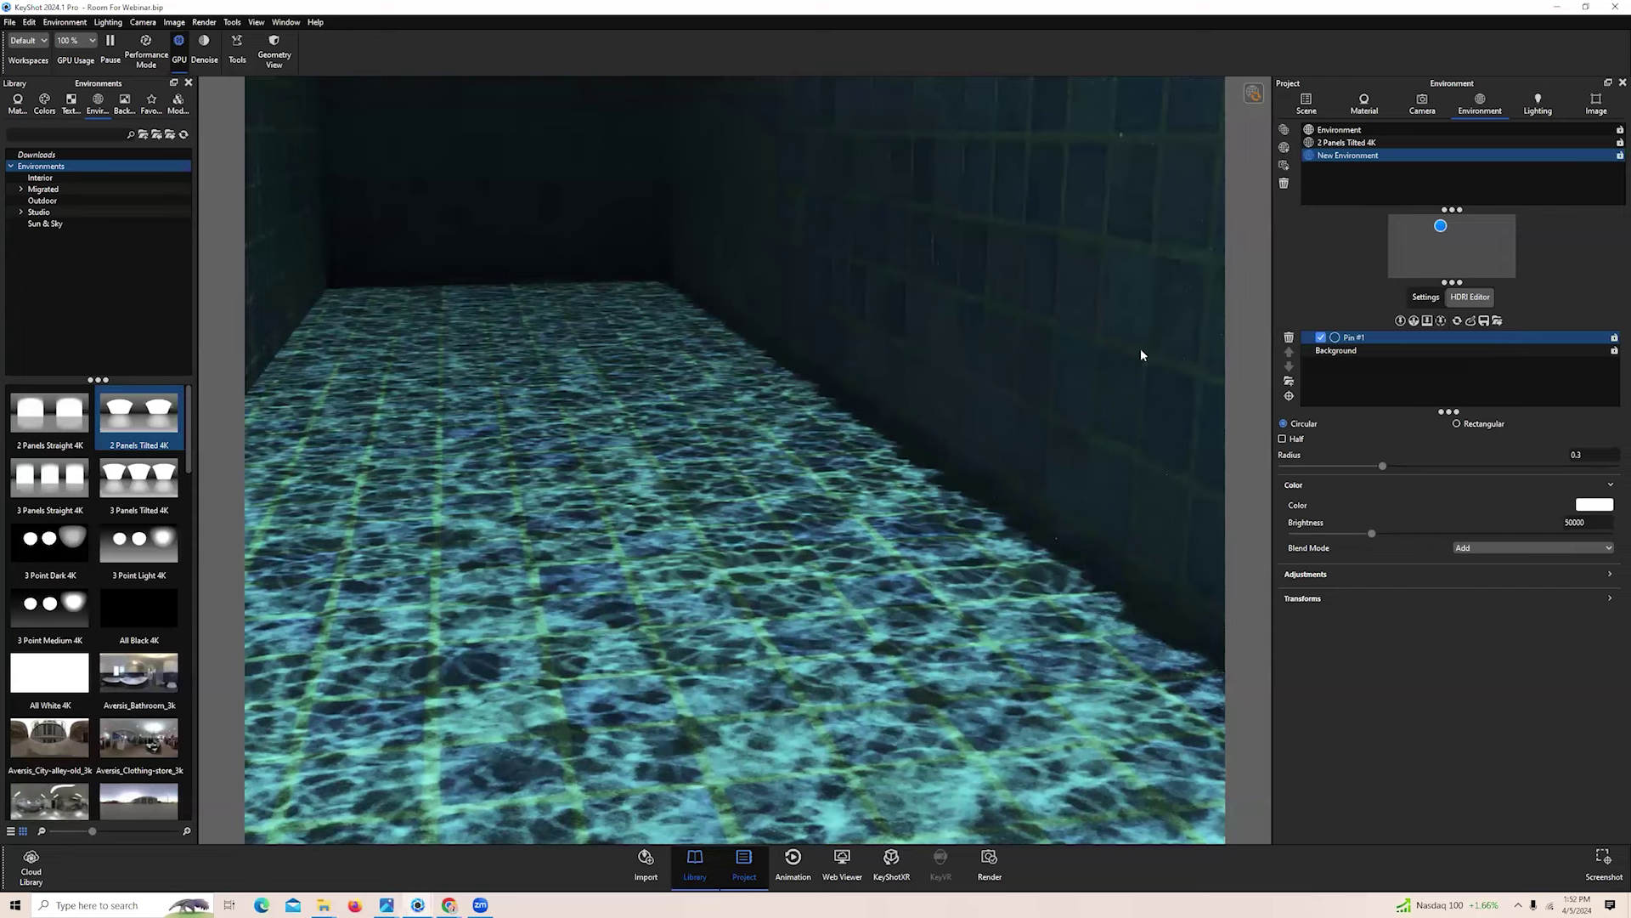
Delete New Environment and 2 Panels Tilted 4K from the environment list, keeping only the original Environment
scroll(1006, 349, down, 3)
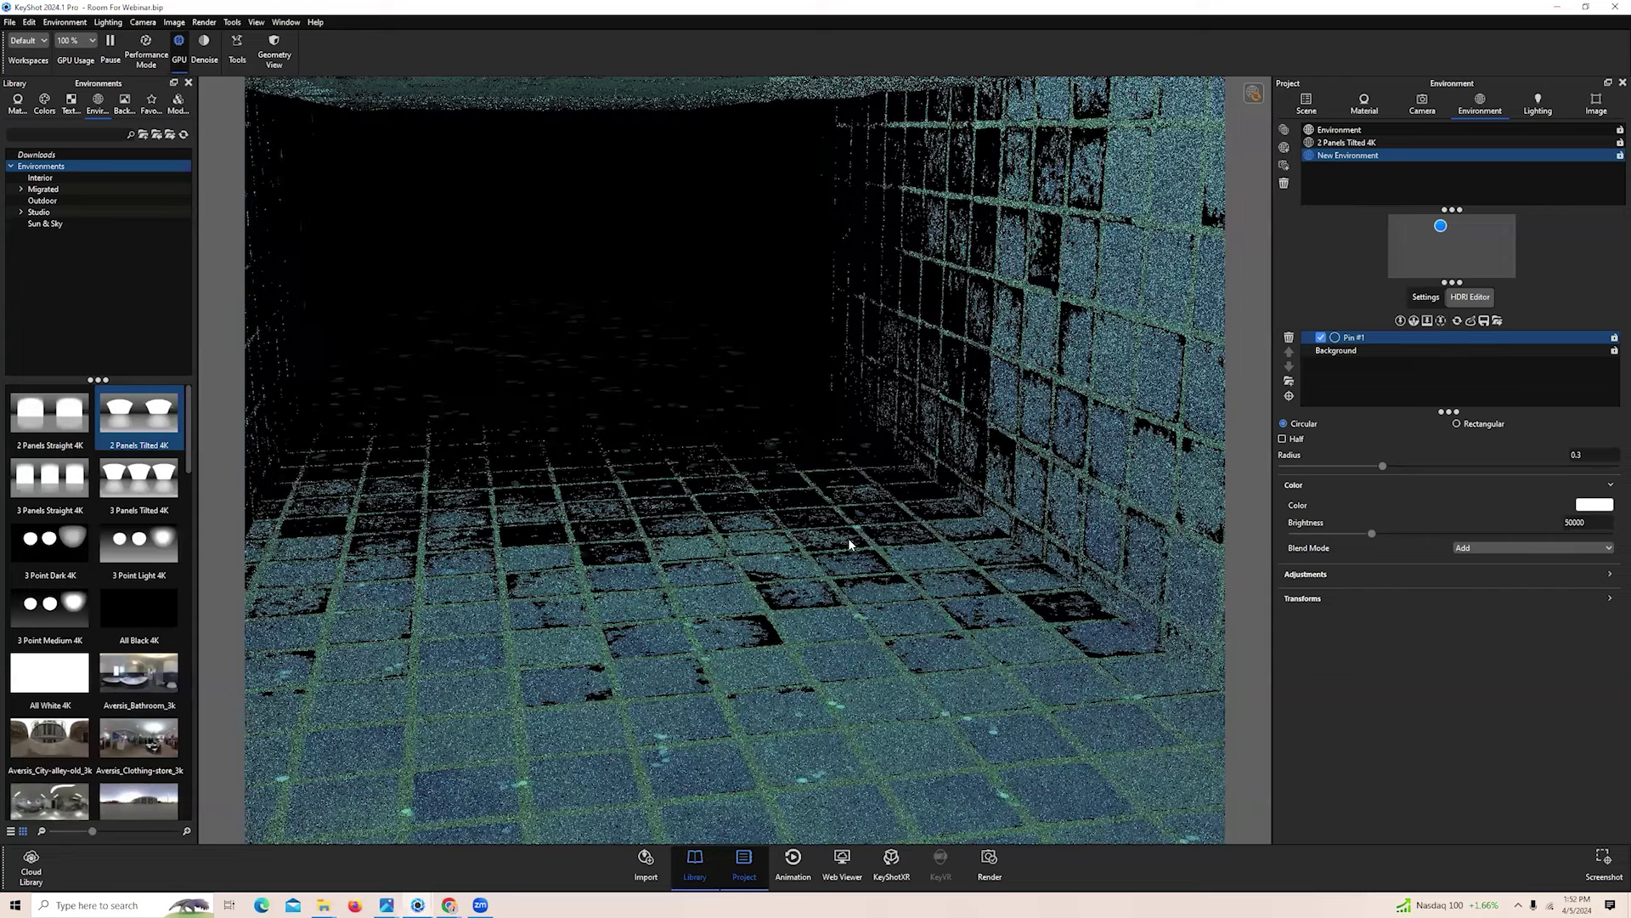
scroll(653, 582, down, 3)
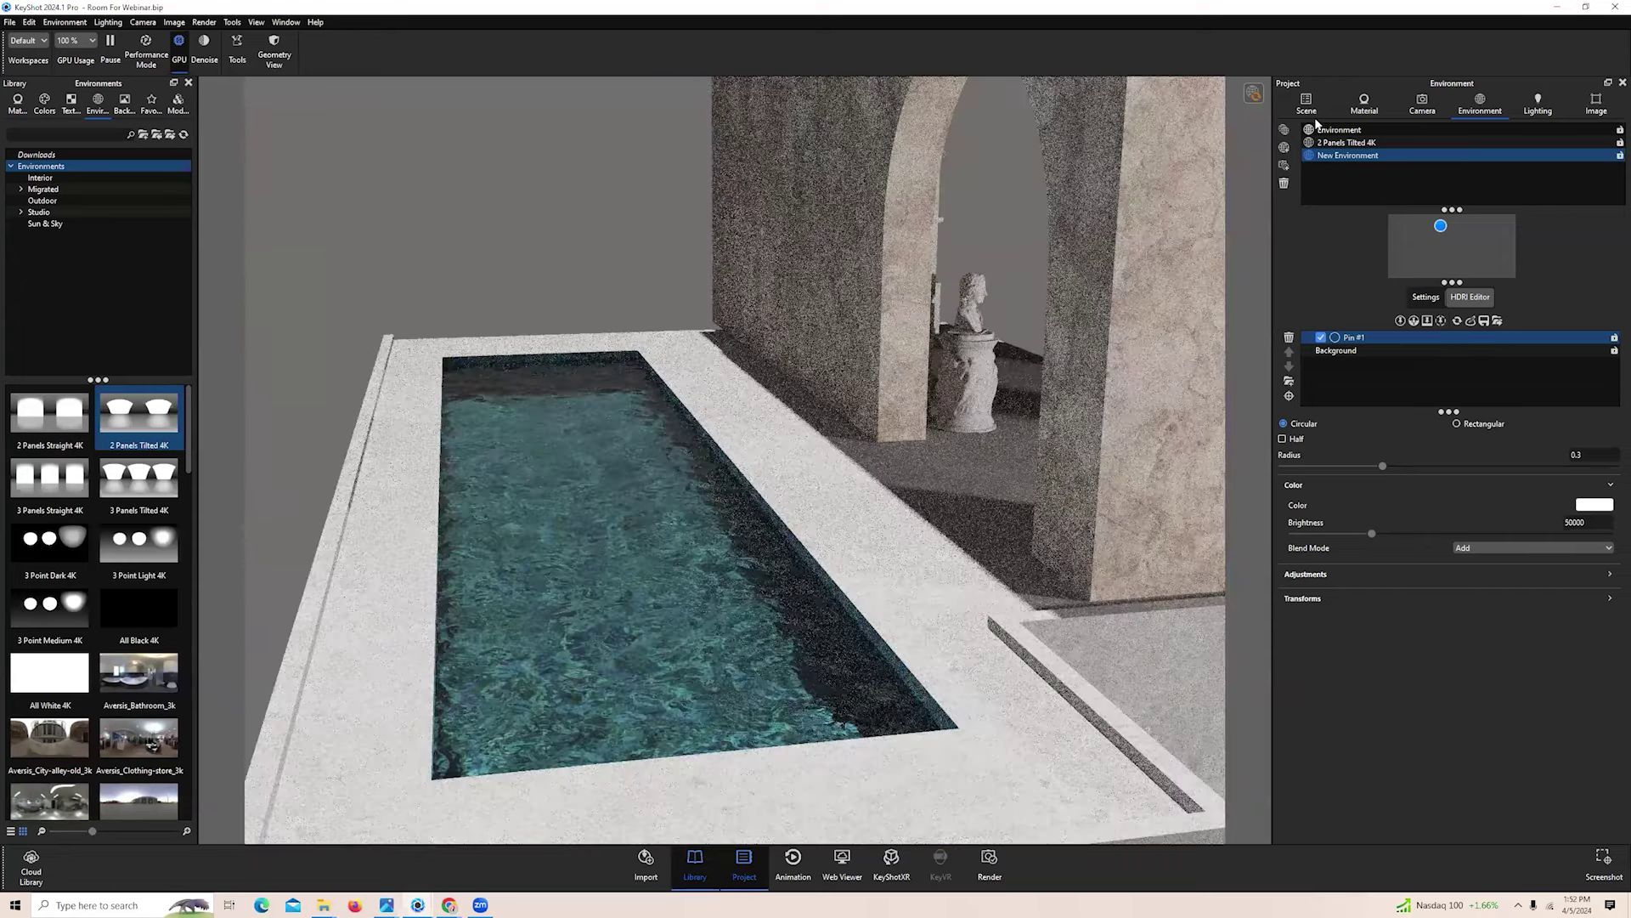
click(1323, 106)
click(1483, 106)
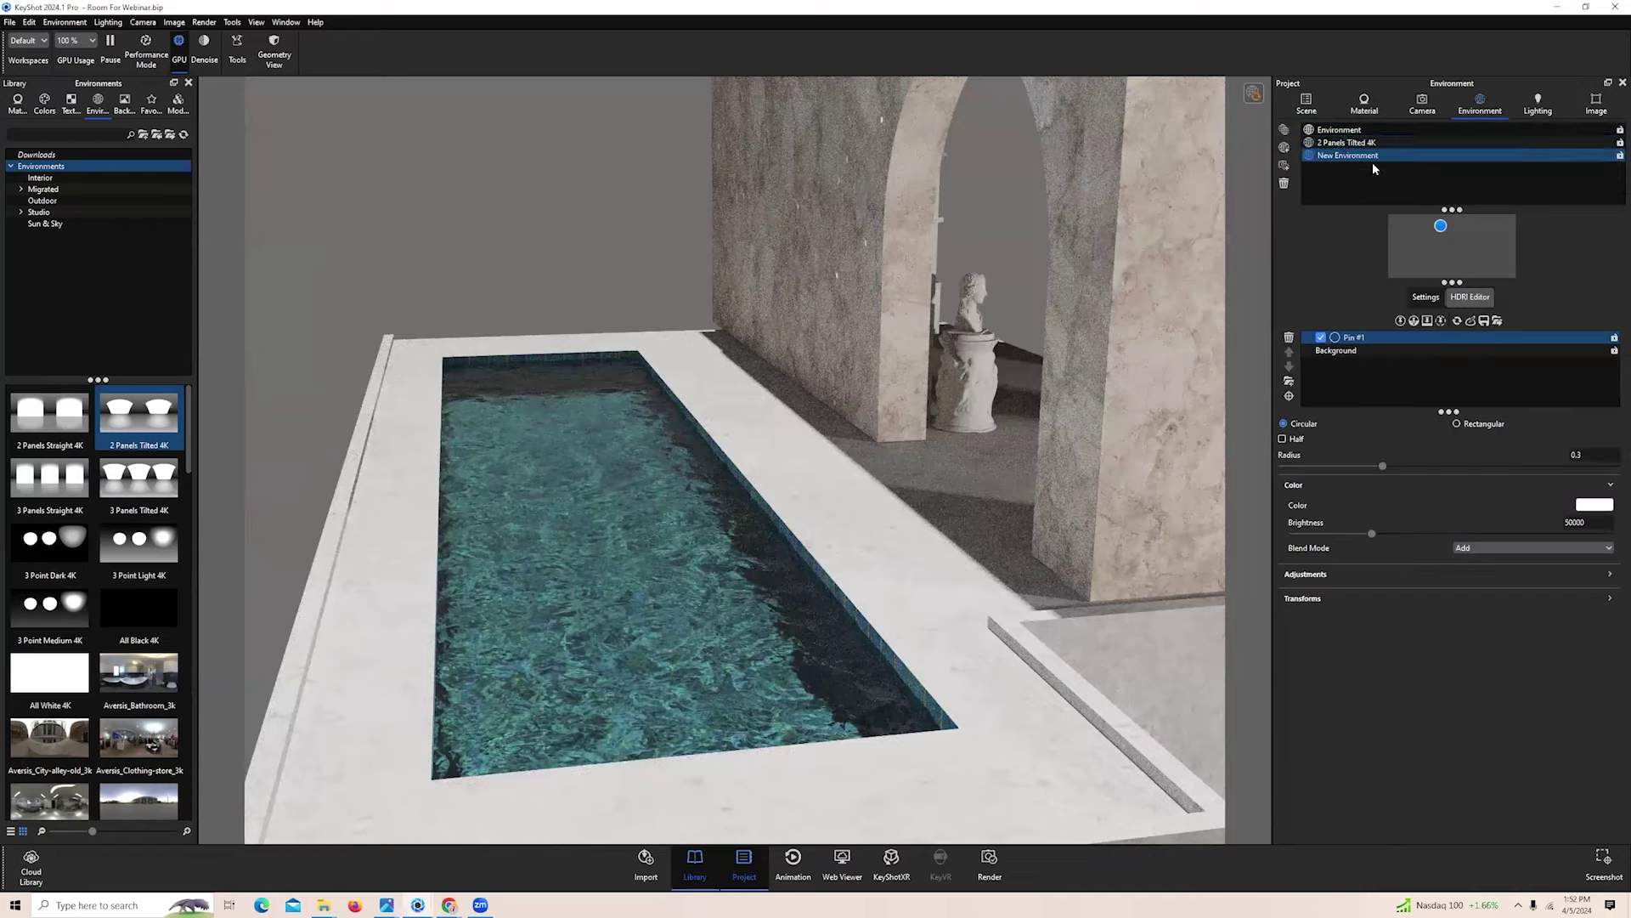
right_click(1332, 158)
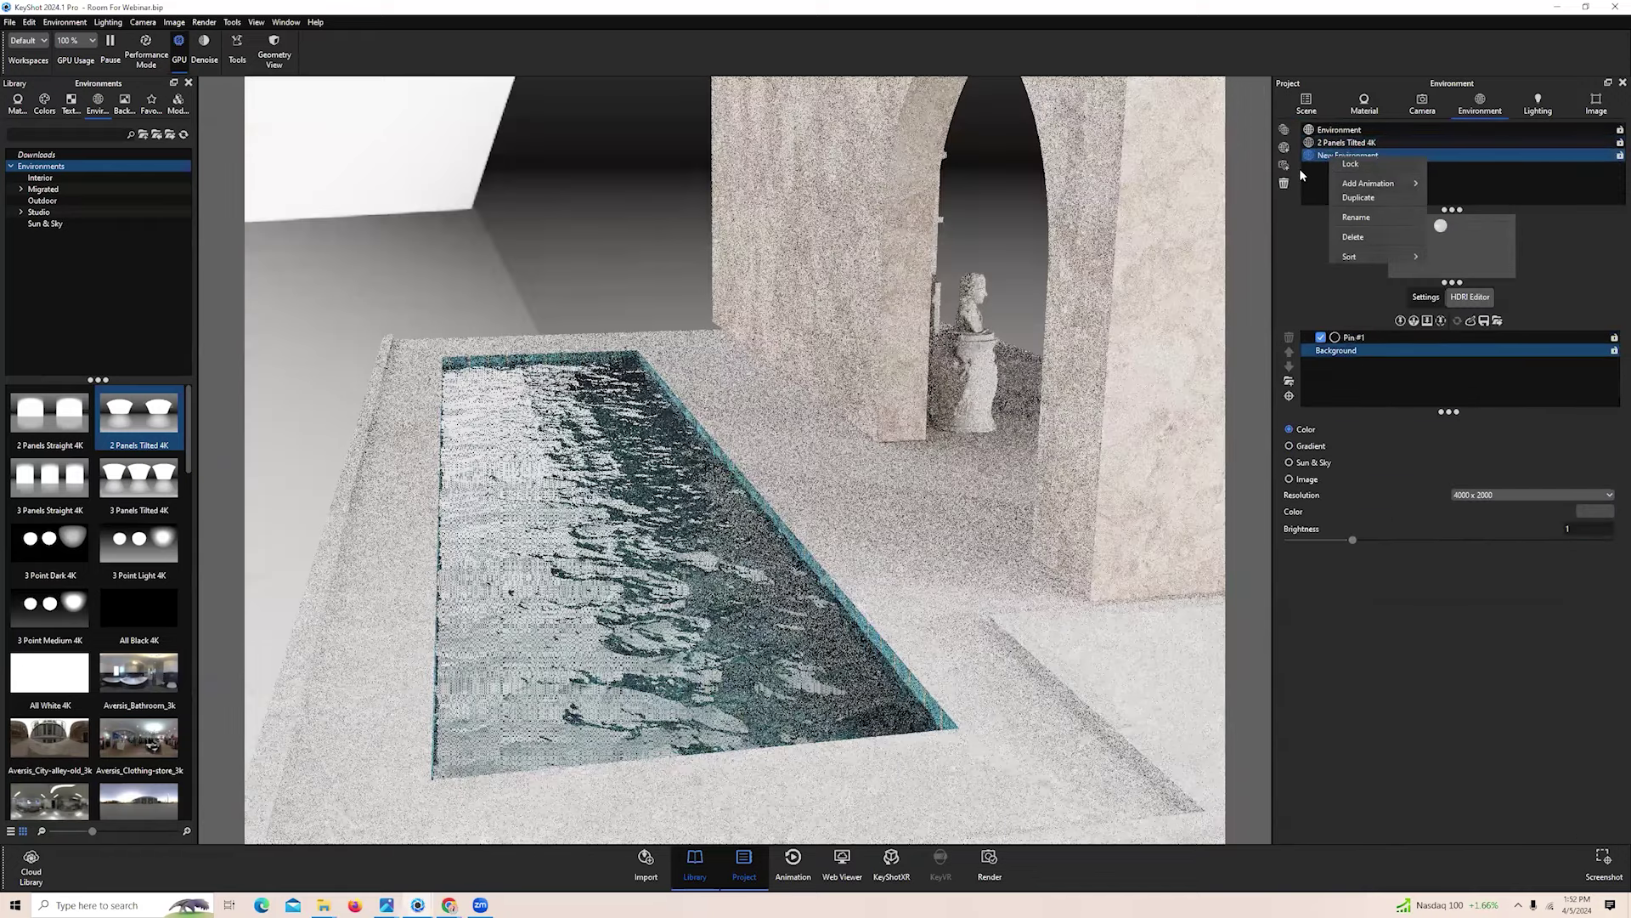
click(1353, 237)
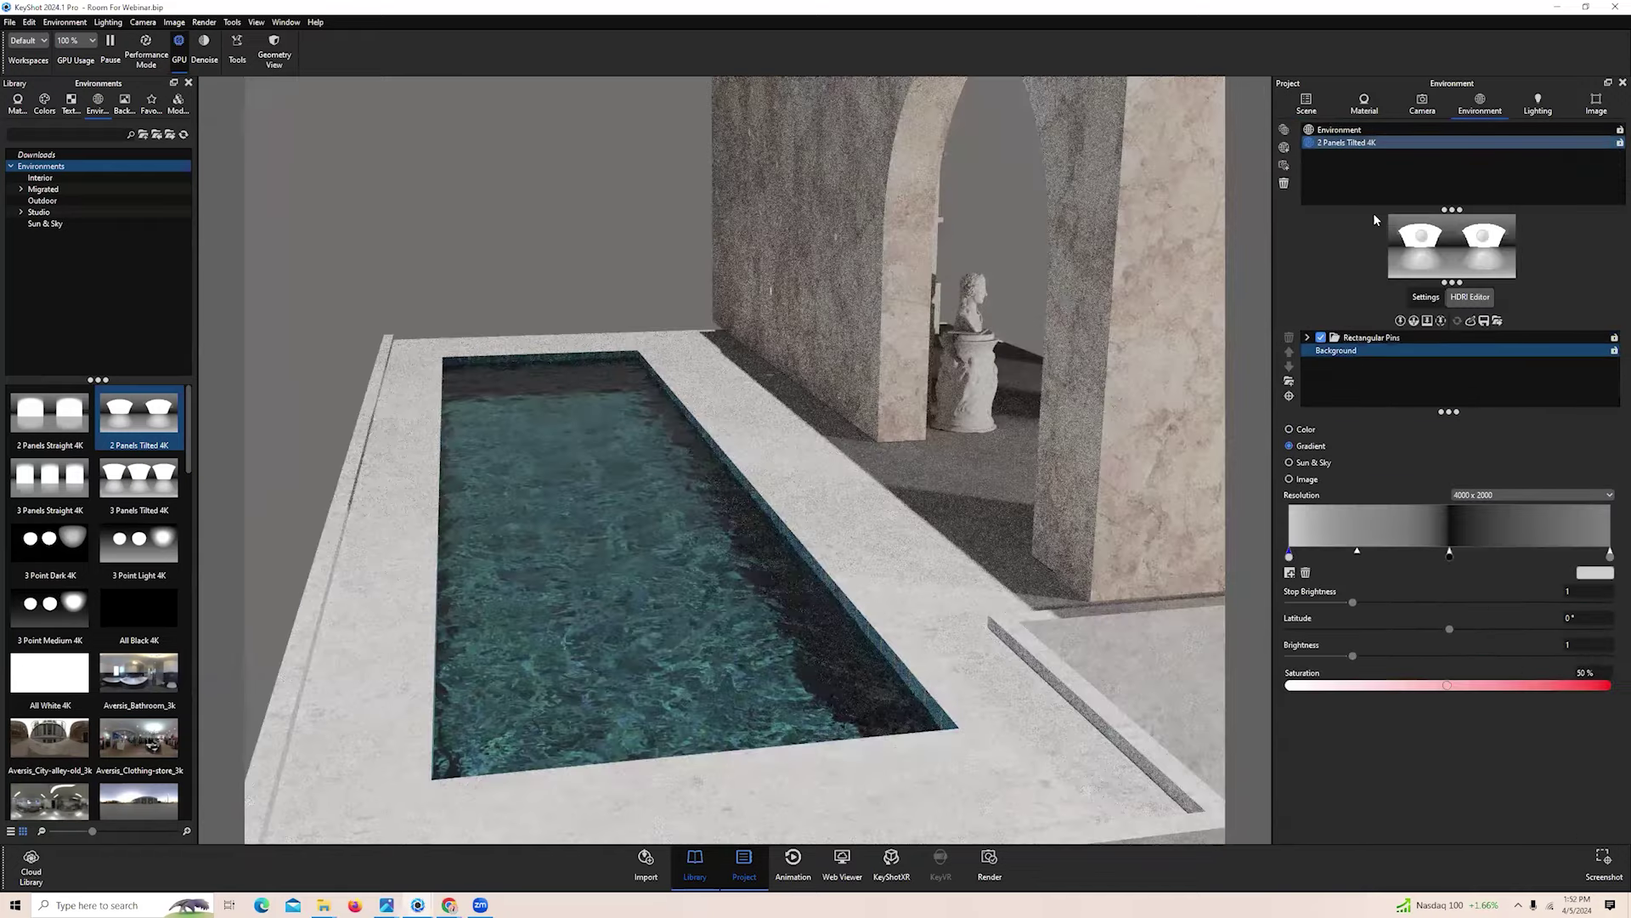
right_click(1351, 143)
click(1363, 221)
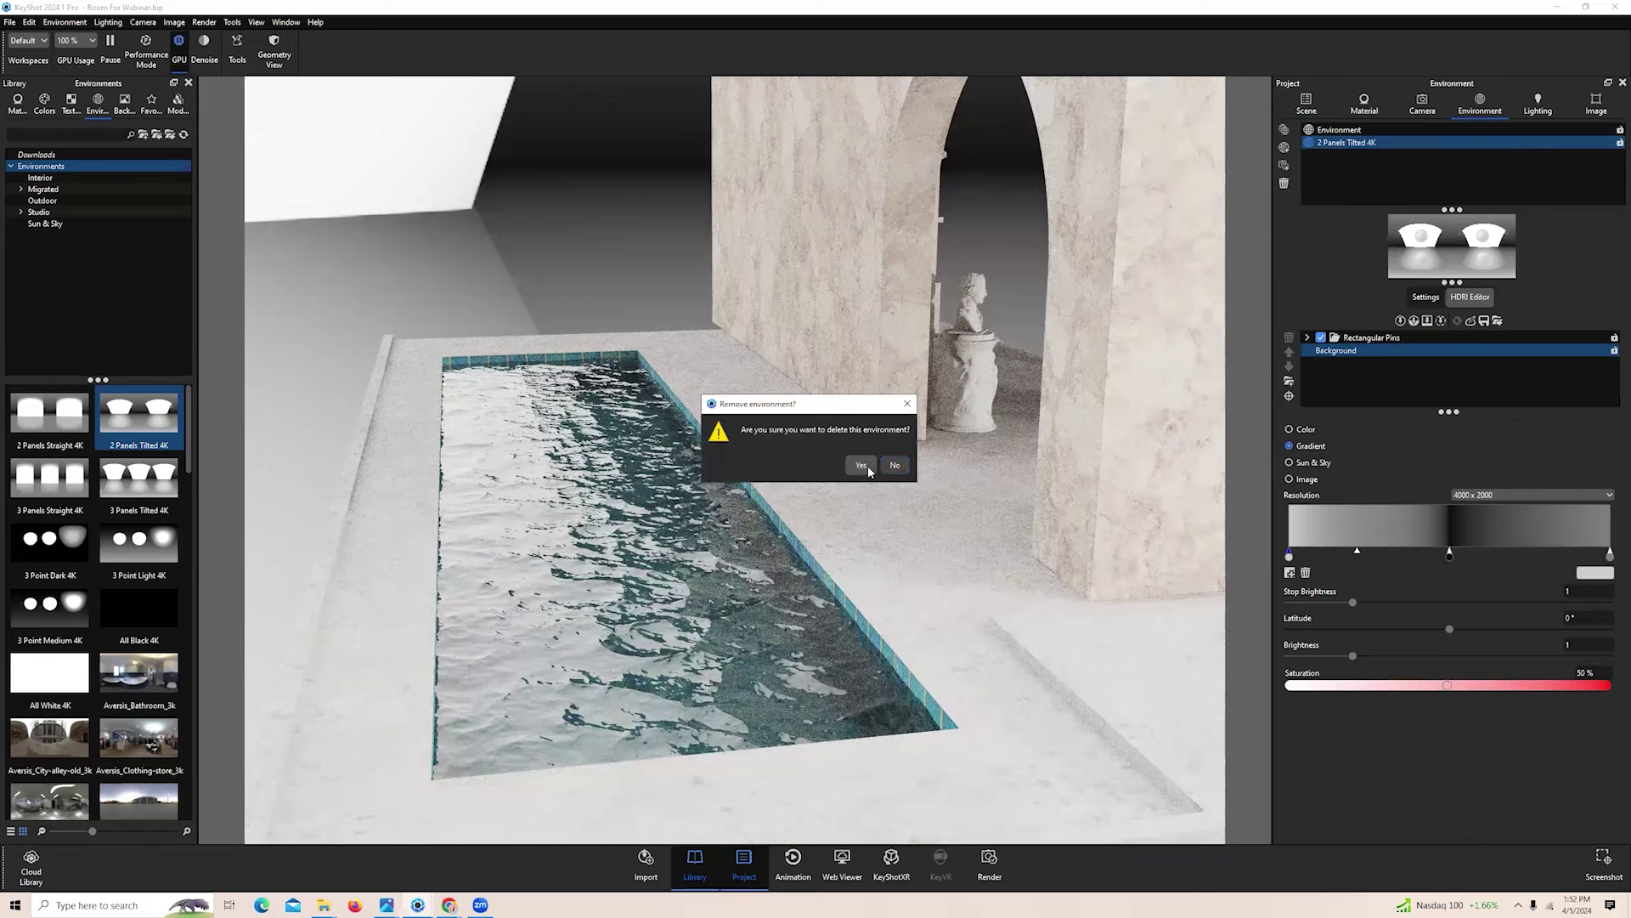
click(860, 466)
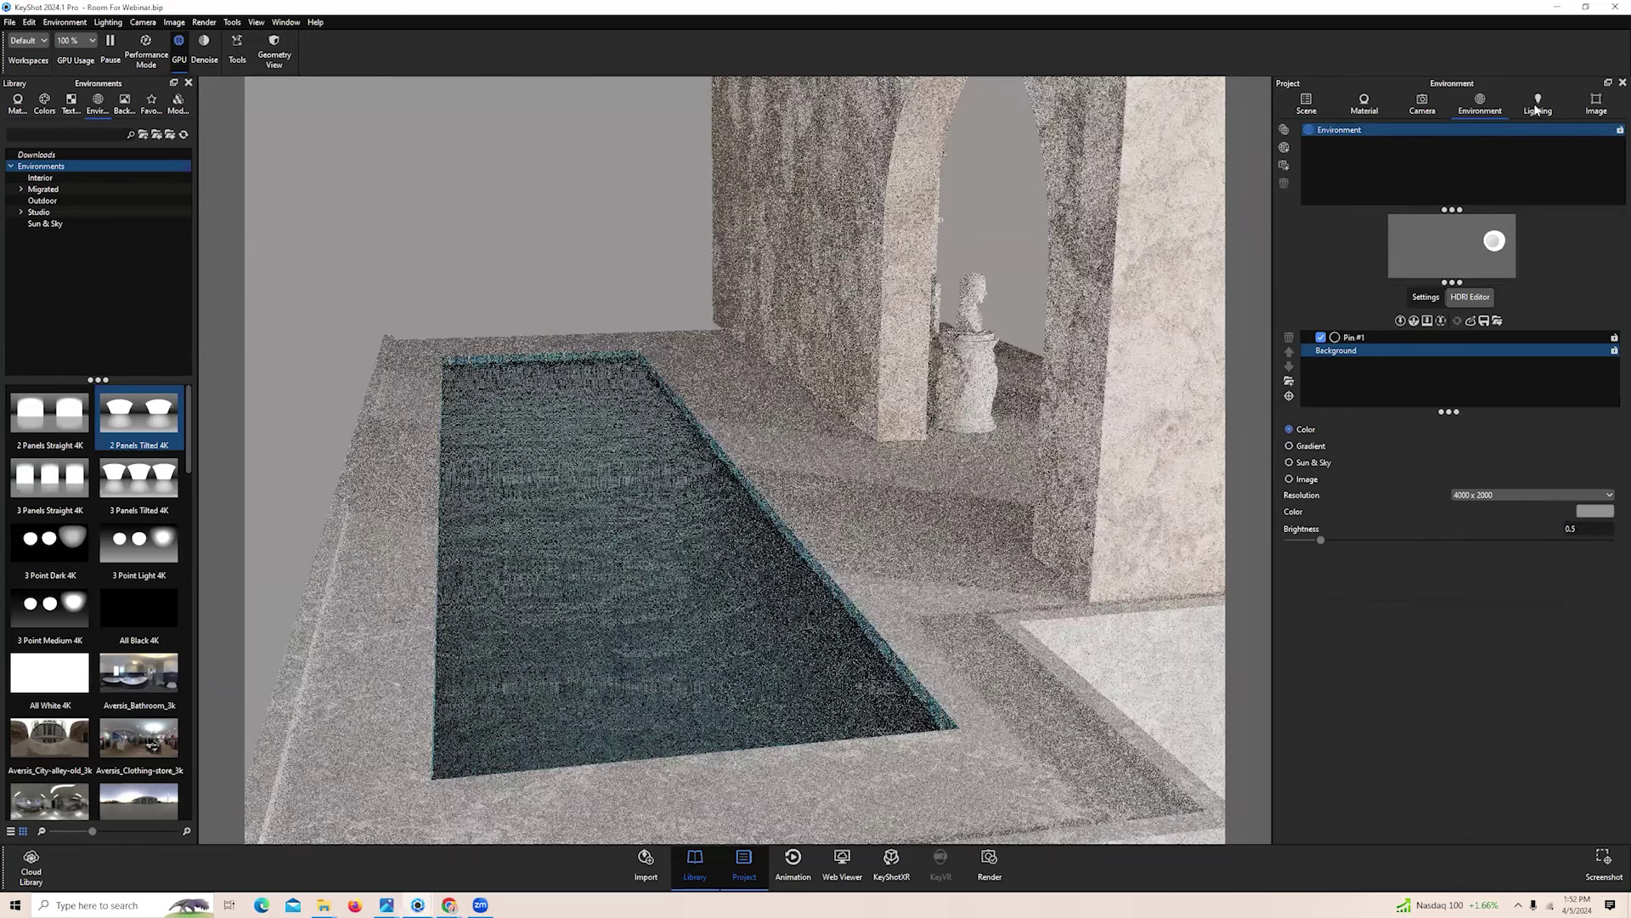
Return the view from the pool to the saved Camera 1
click(1538, 103)
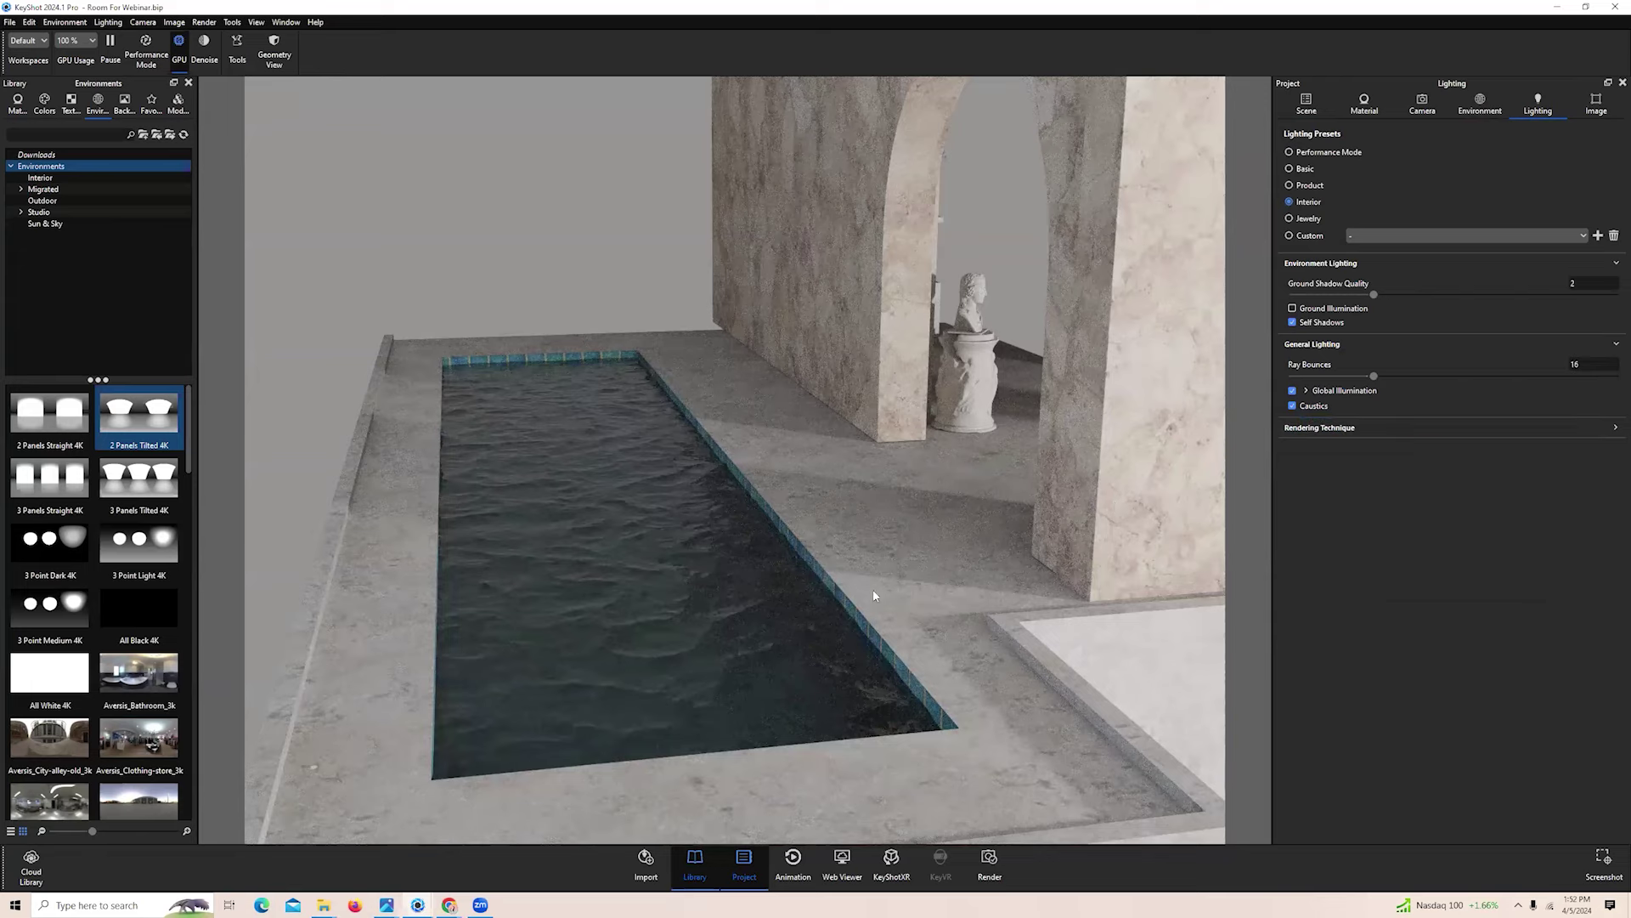
drag(980, 569, 1252, 434)
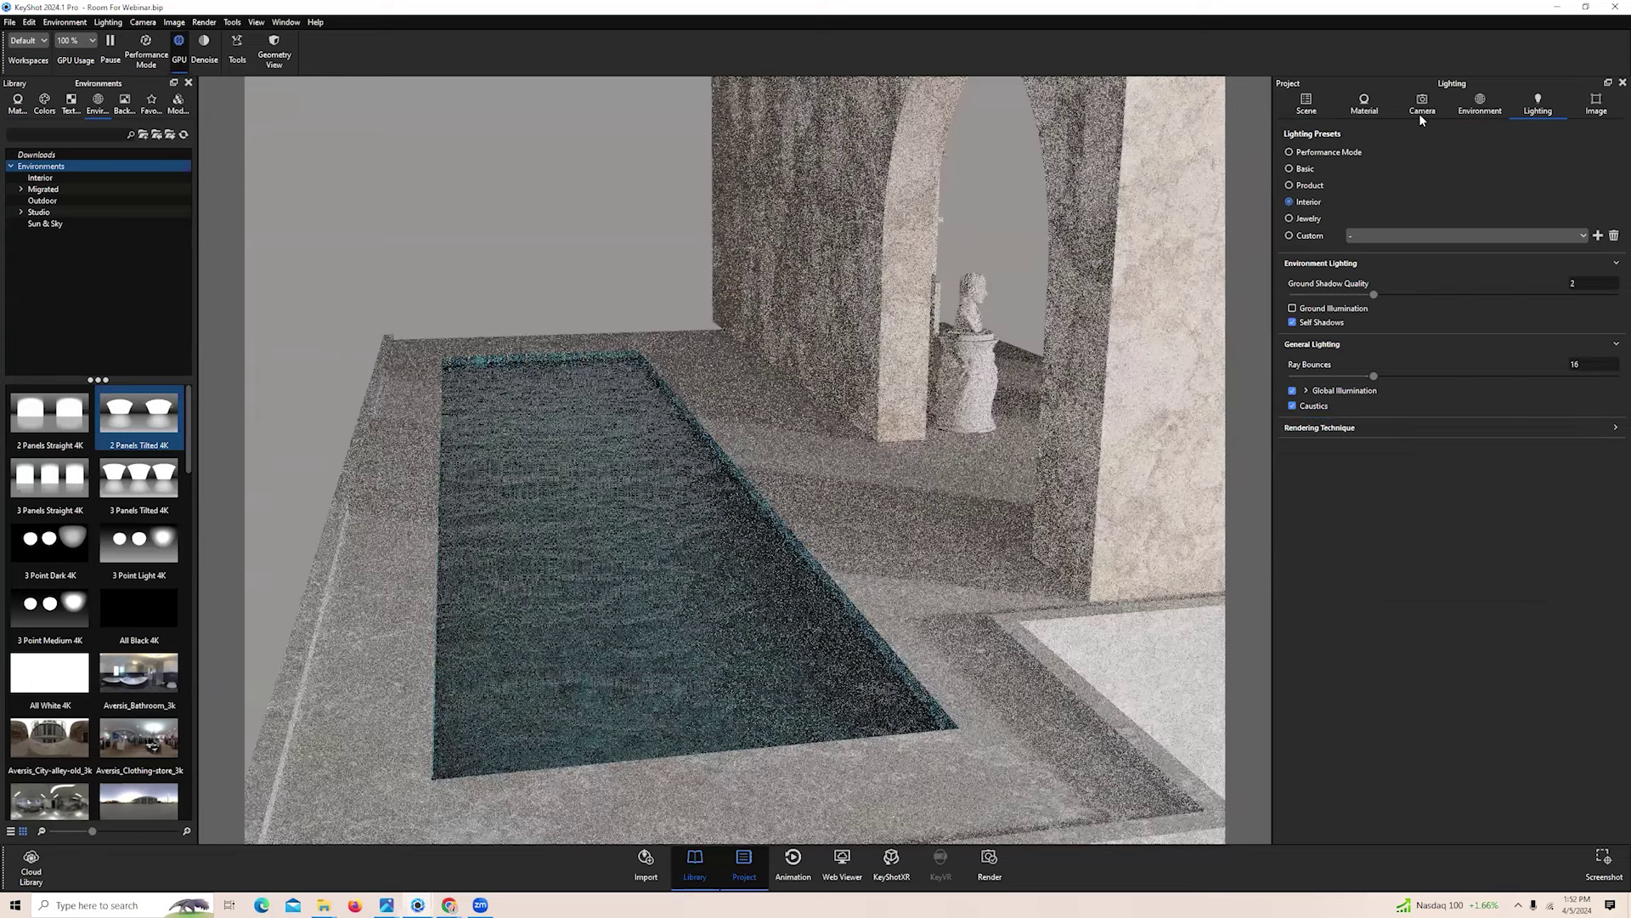
click(1420, 107)
click(1347, 142)
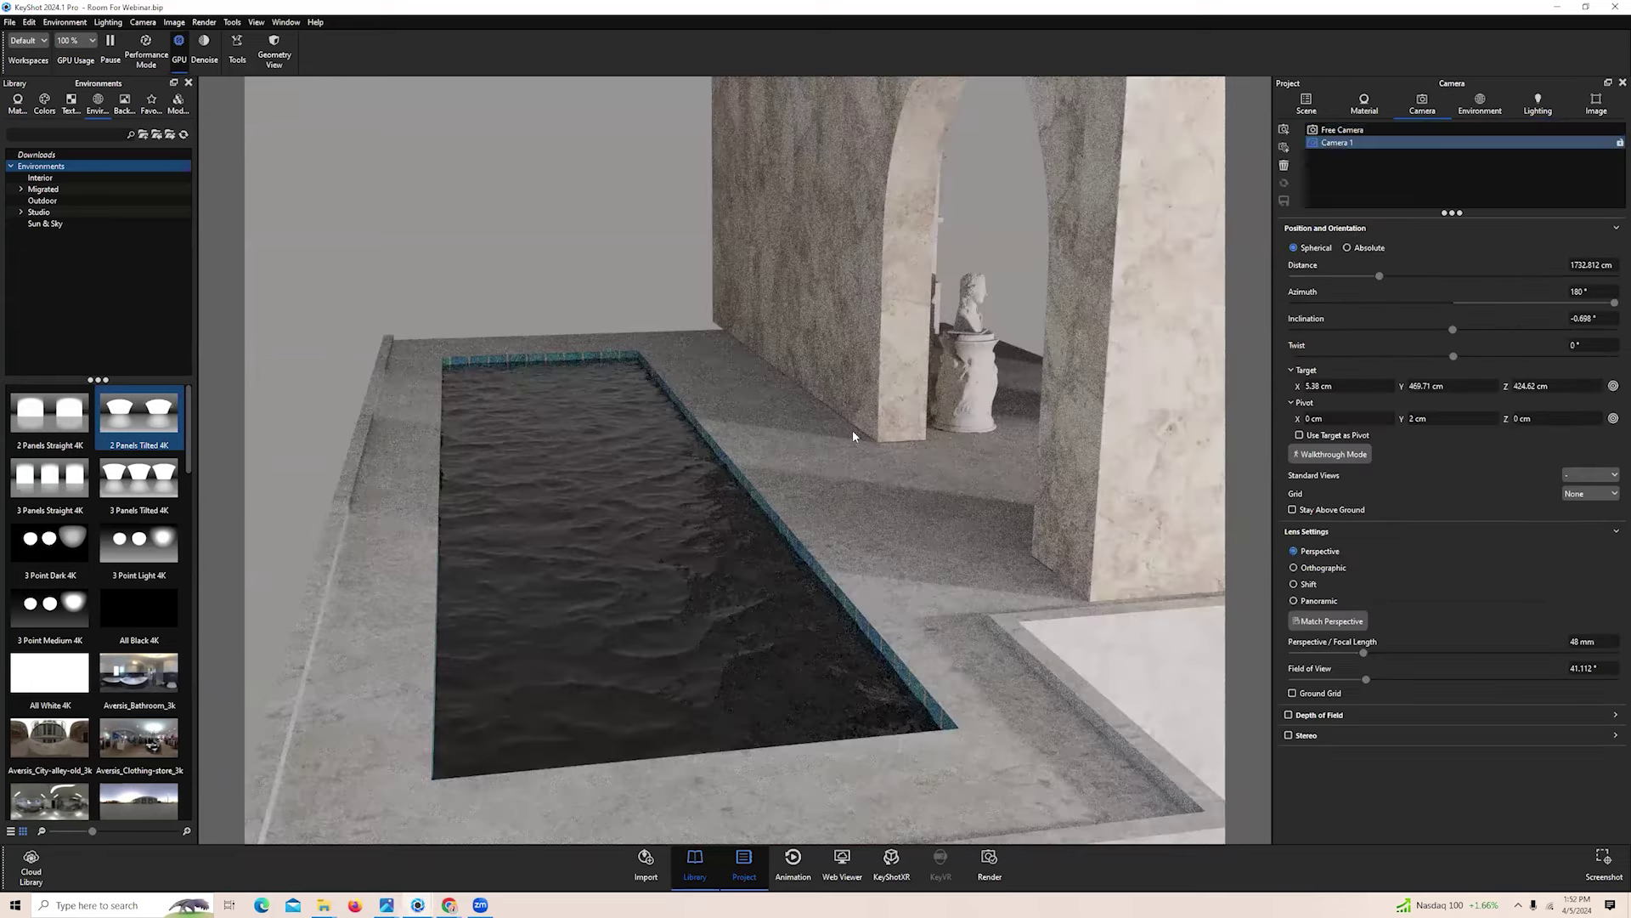
Raise the Plane with the Liquid Water Ripples Displace #4 material by about 4.6 cm along Y with the Move Tool
click(1309, 103)
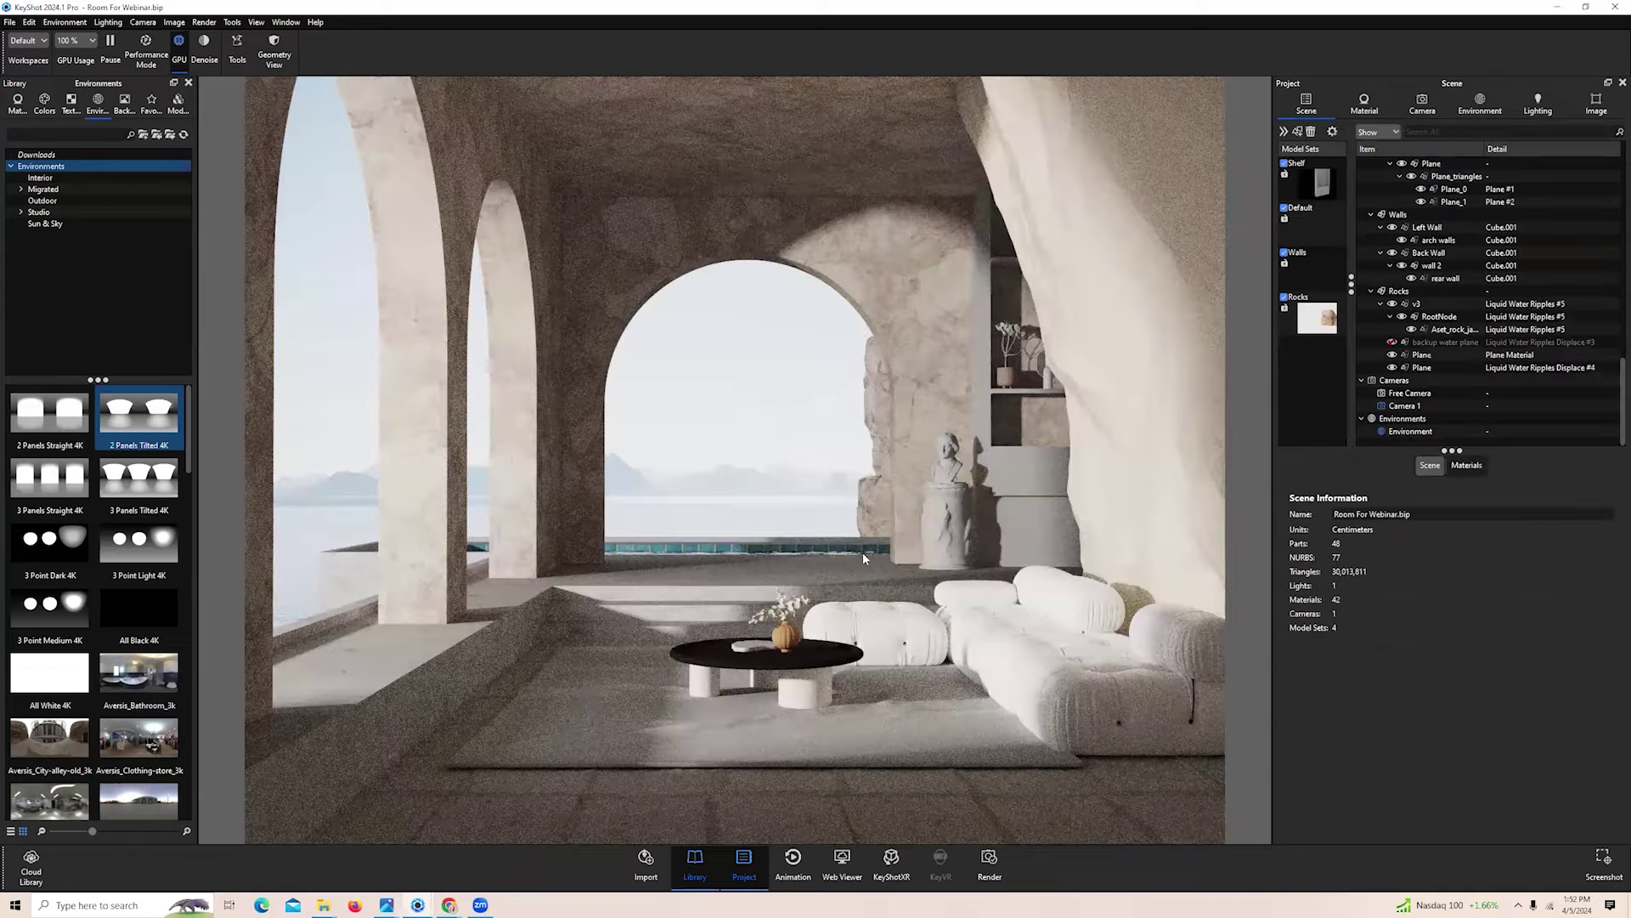
click(861, 554)
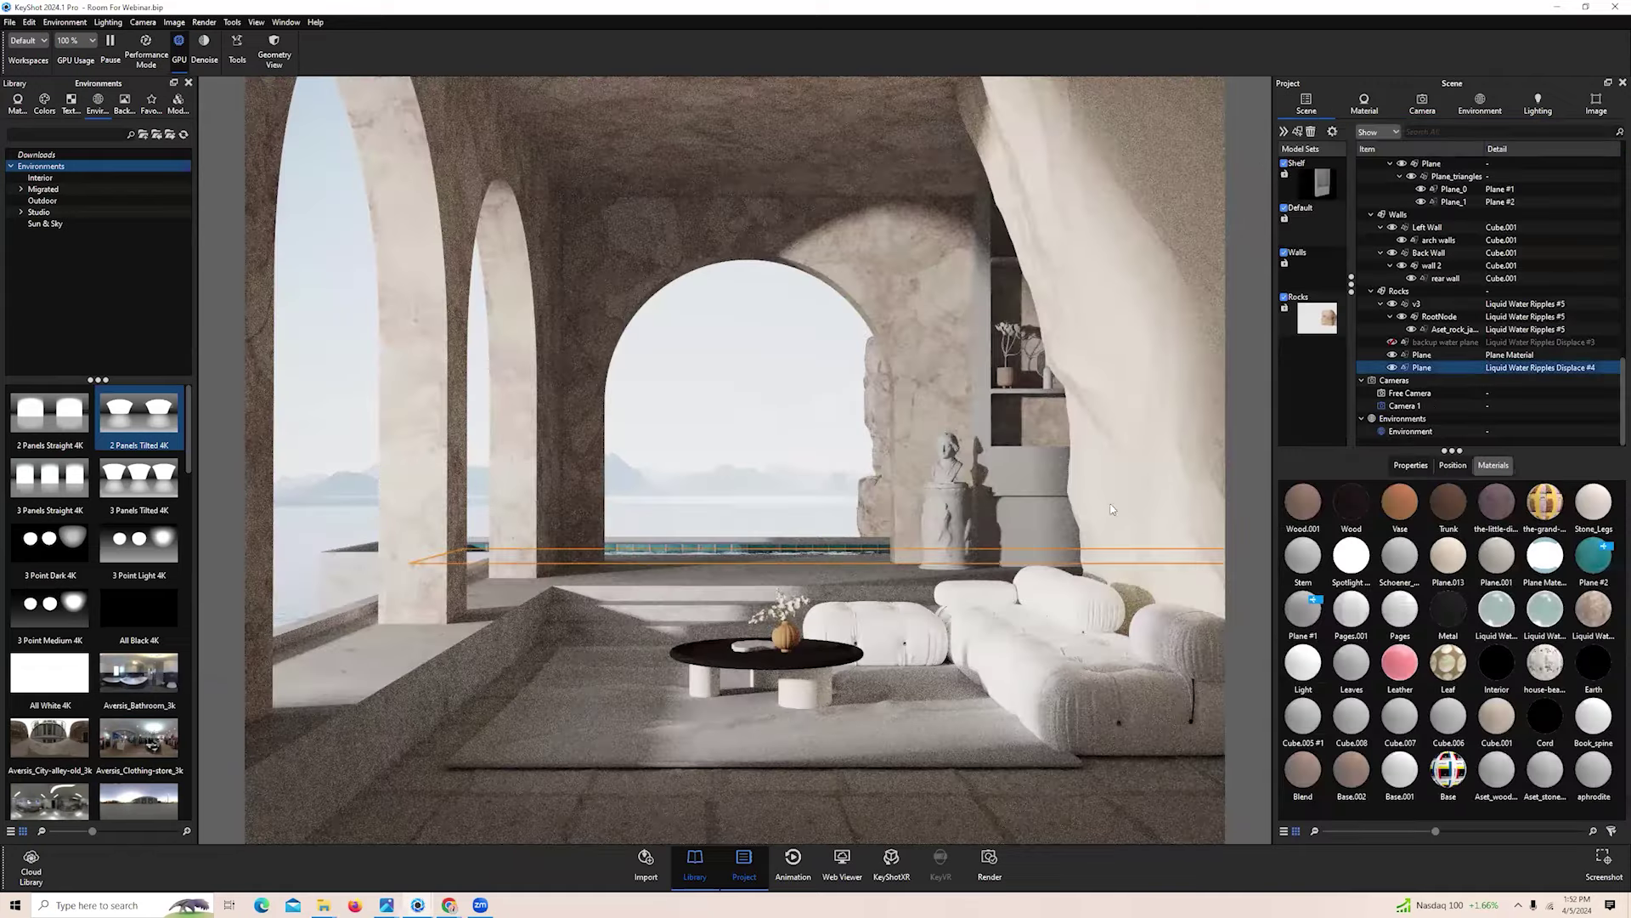
click(1453, 465)
click(1452, 496)
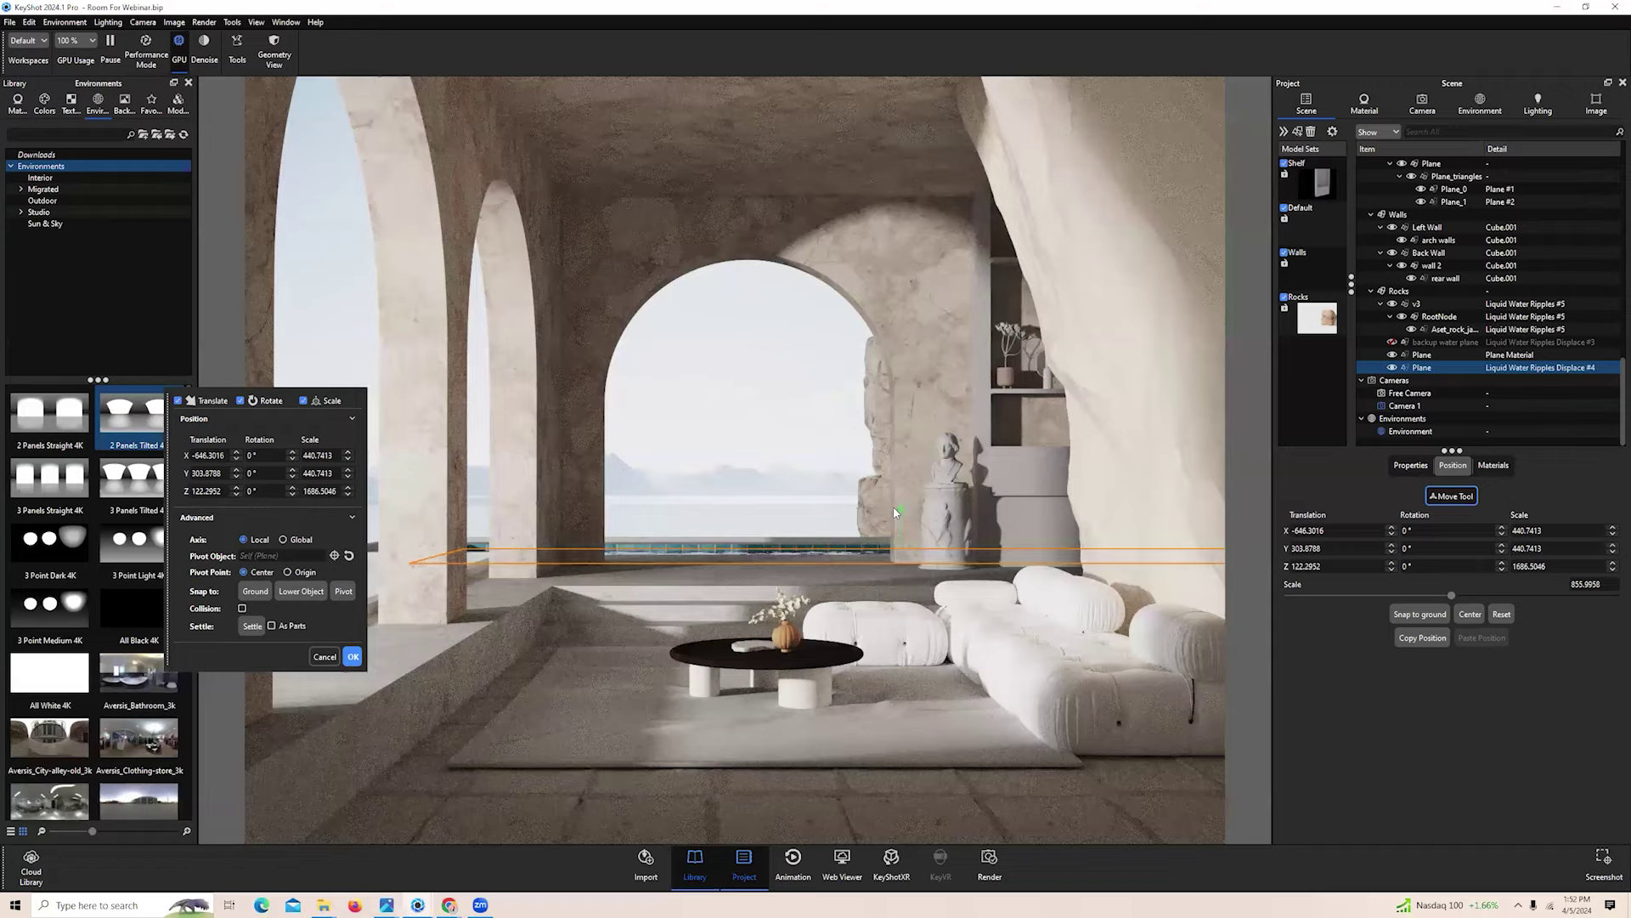
drag(897, 514, 896, 511)
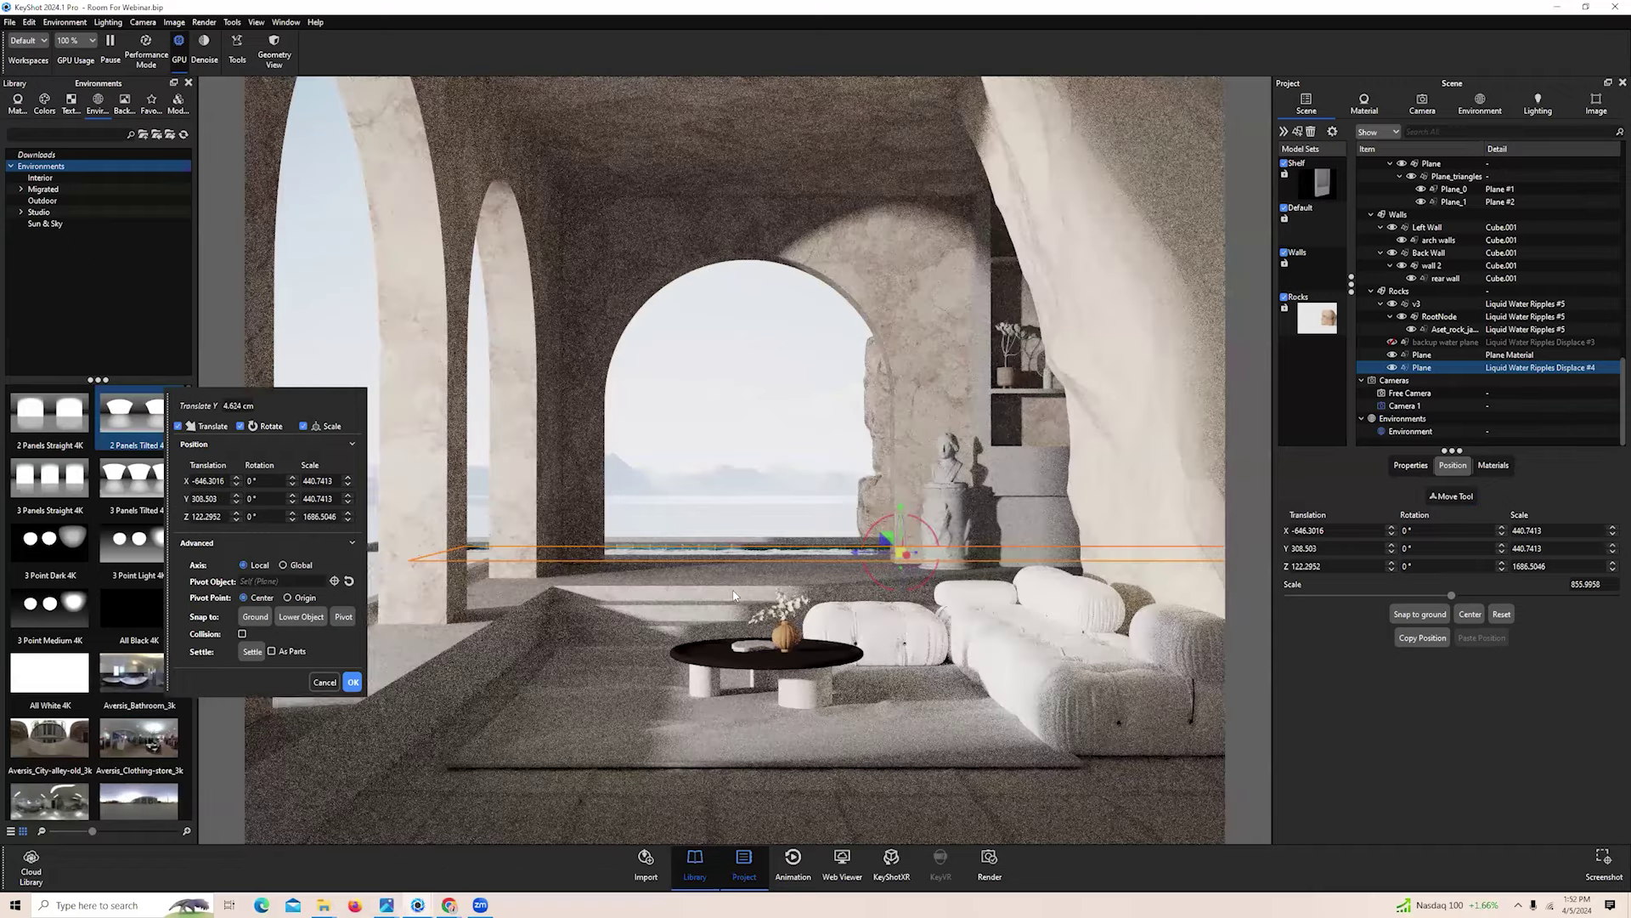
click(352, 681)
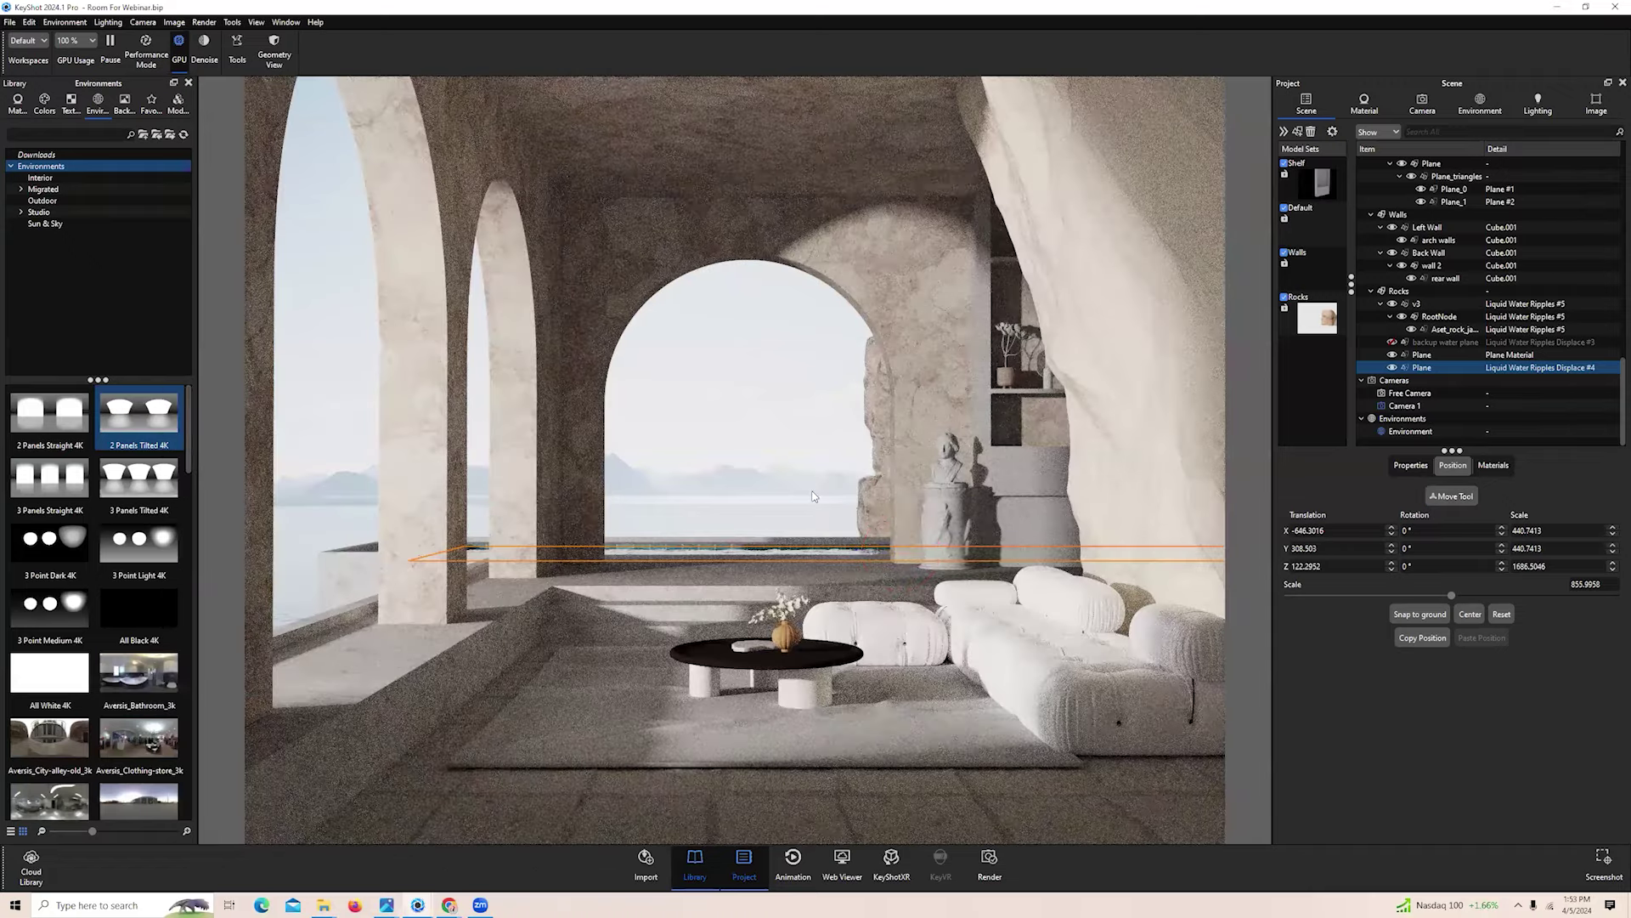
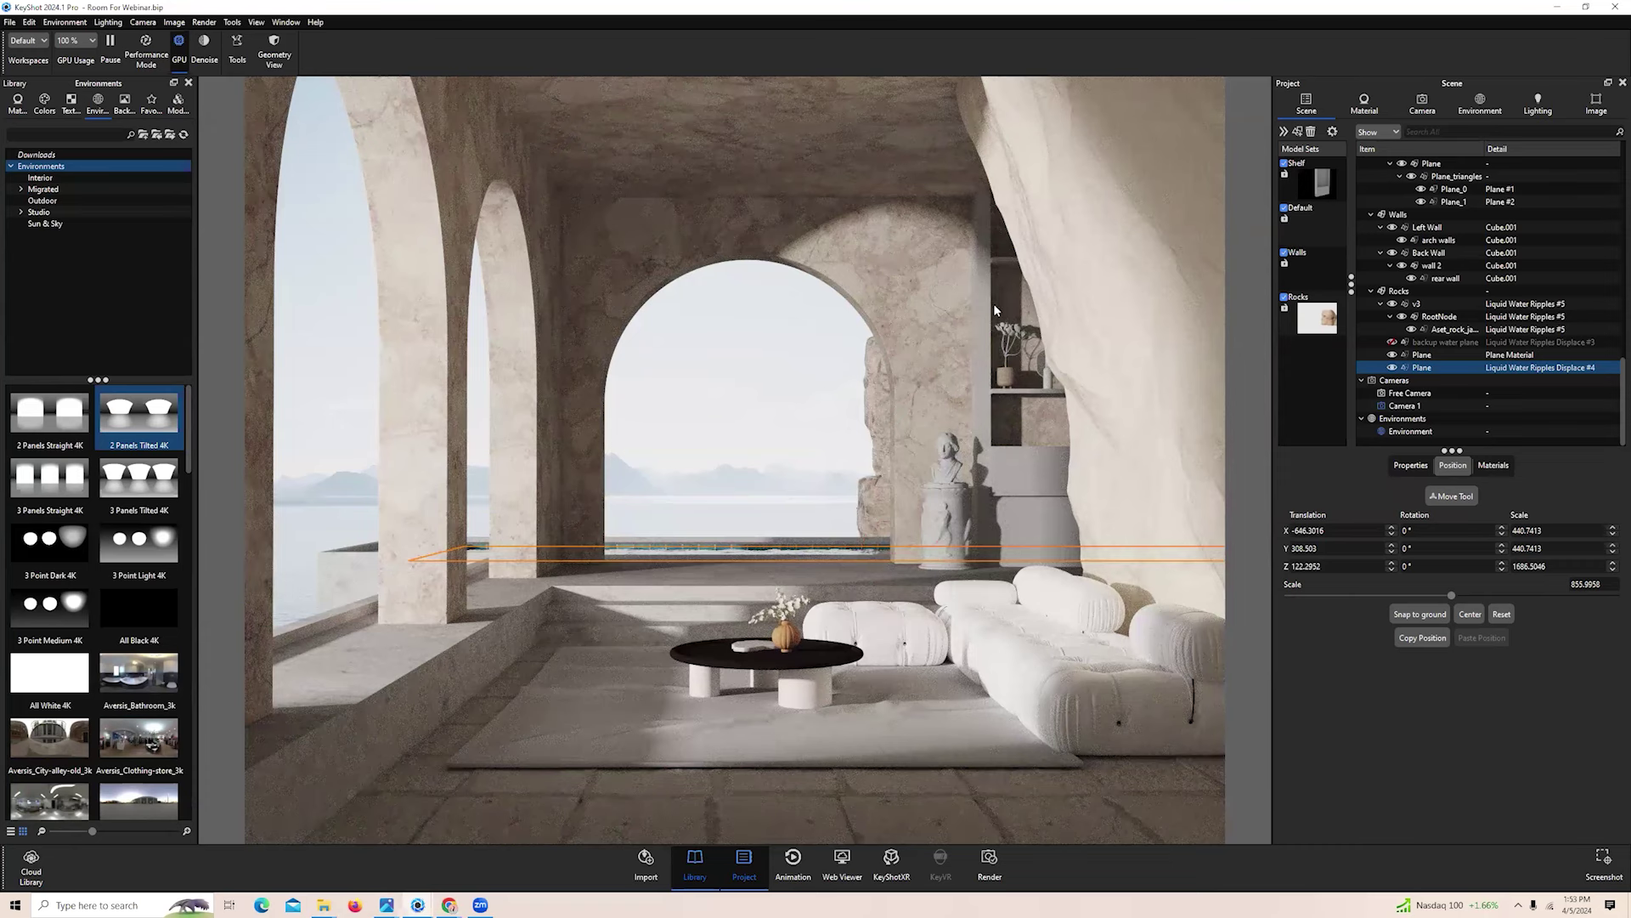
click(692, 567)
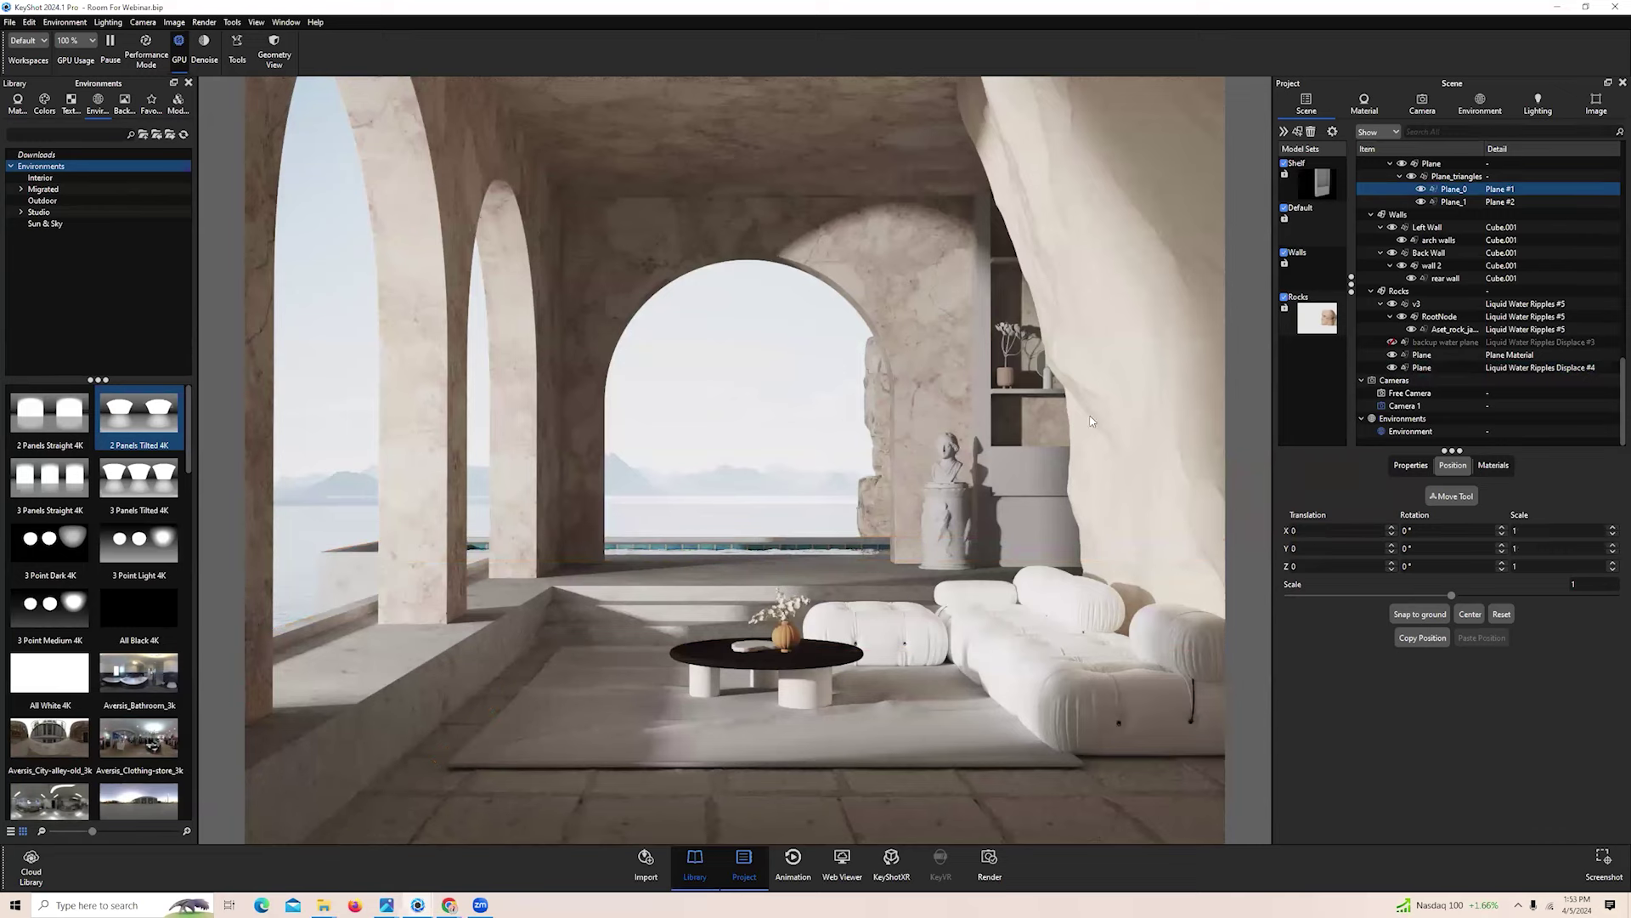
Preview the granite_white_roughness texture of the Plane #1 material in its graph, and return the view to the saved Camera 1
drag(494, 629, 340, 626)
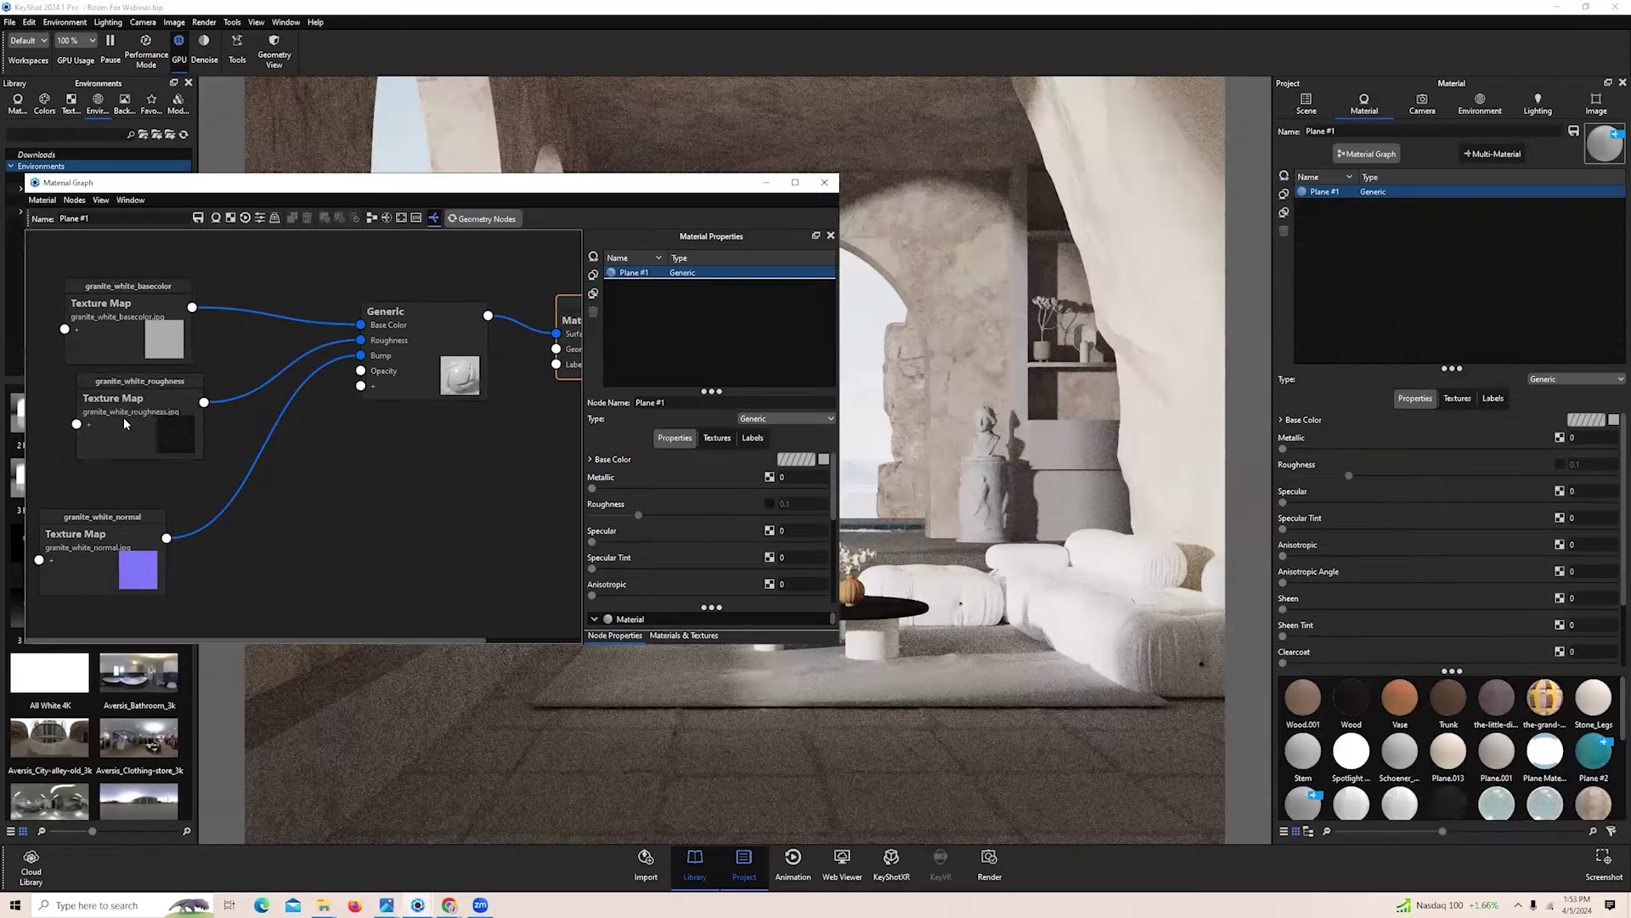
key(c)
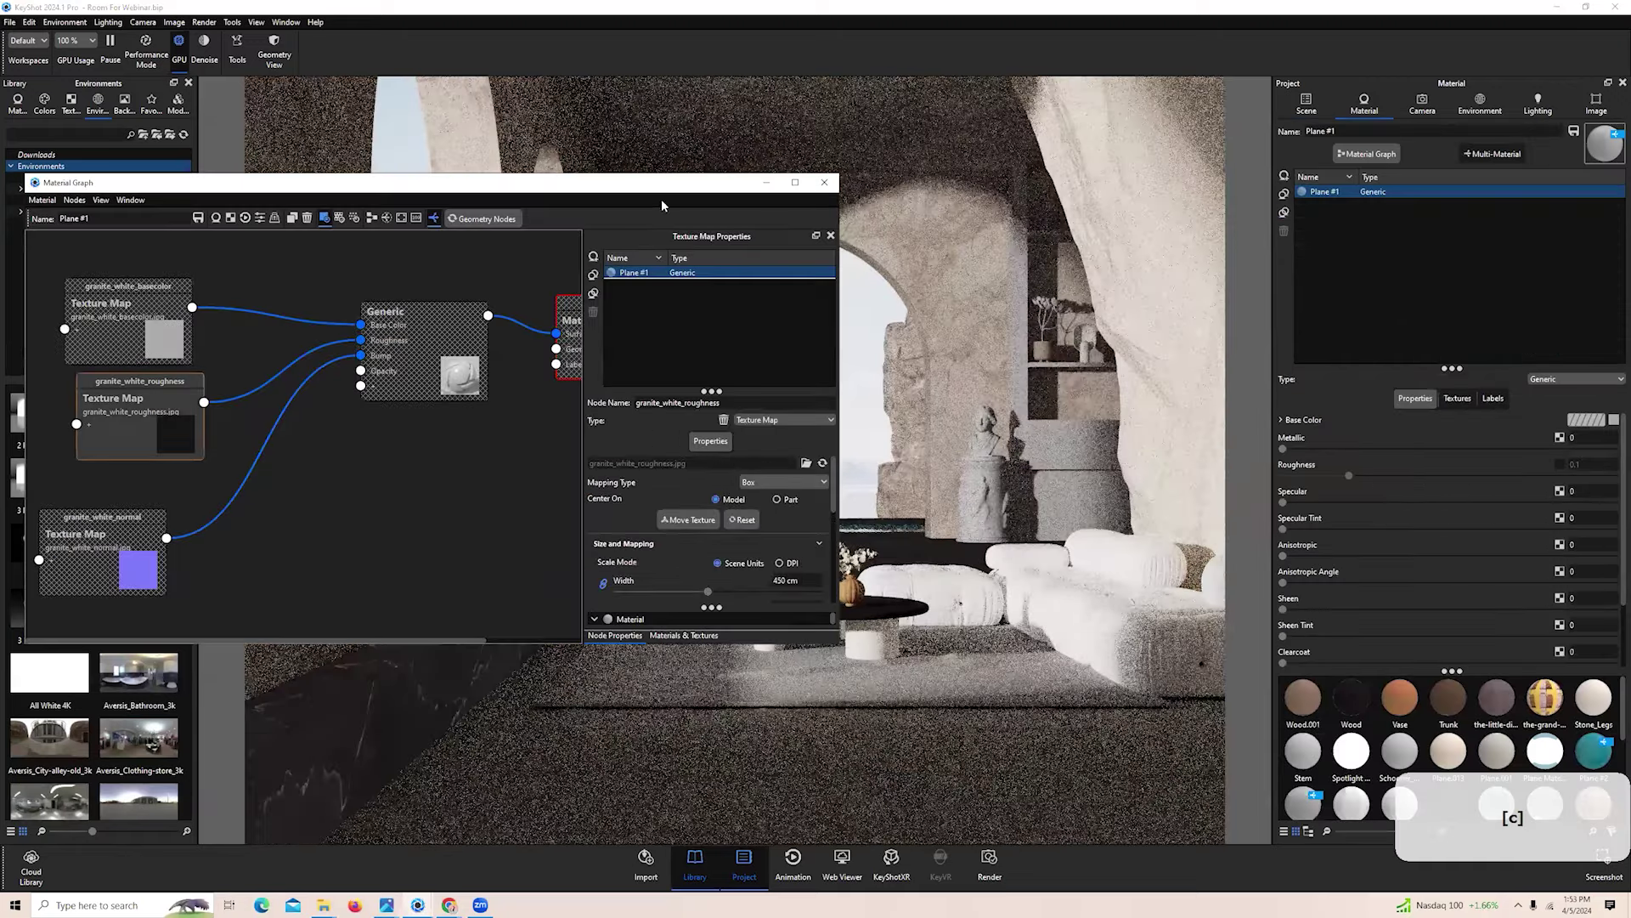
click(824, 181)
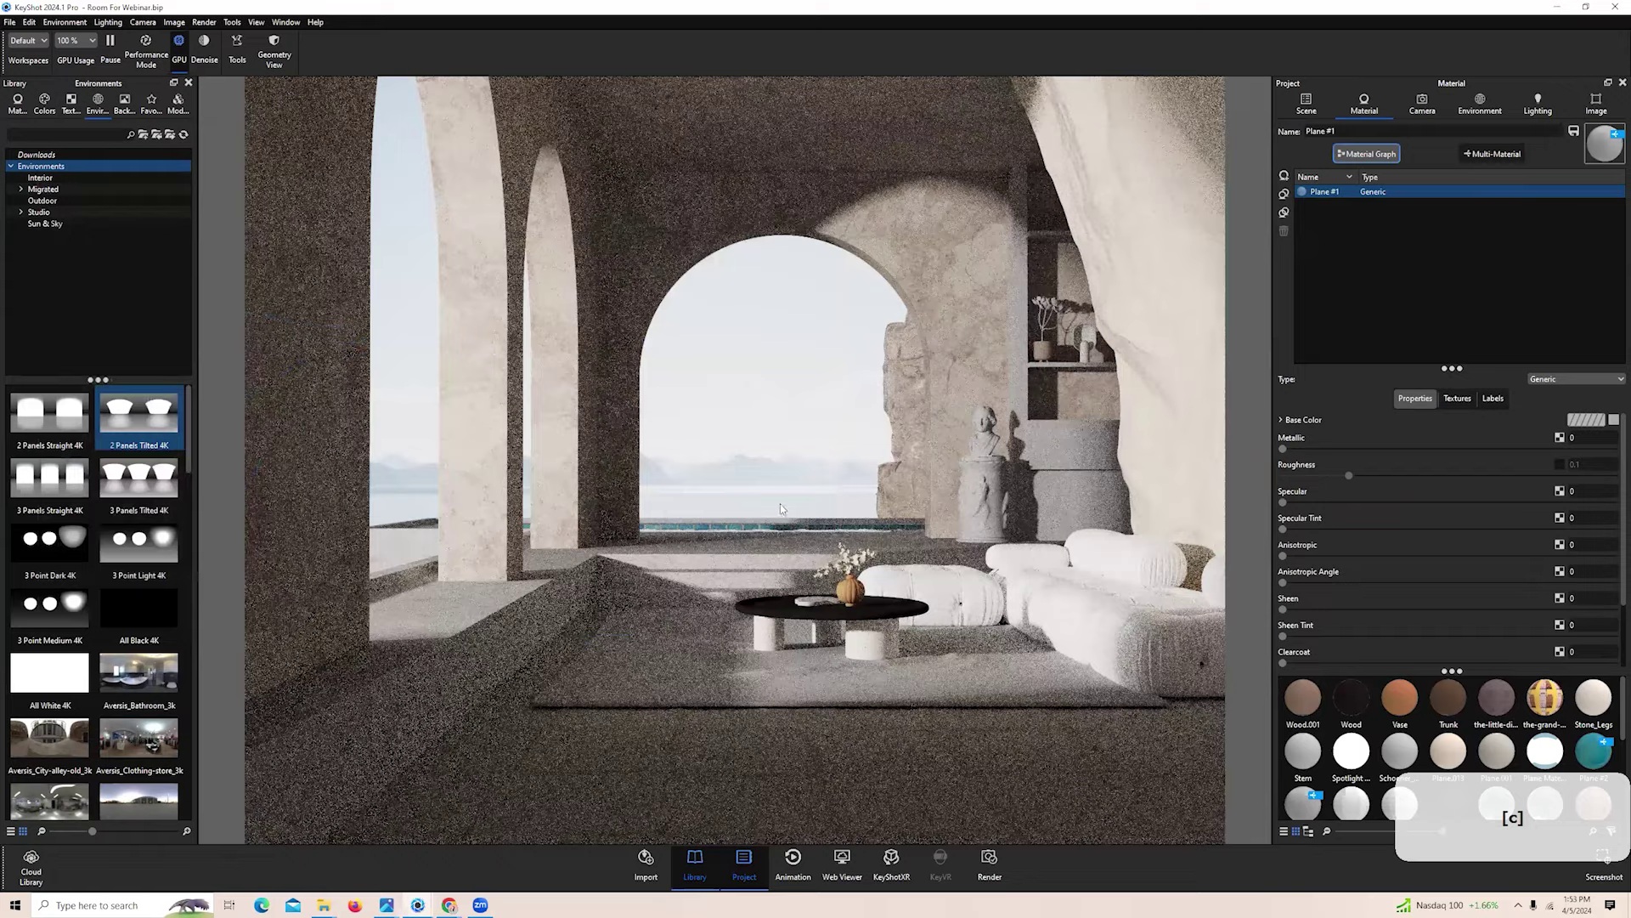
click(1427, 109)
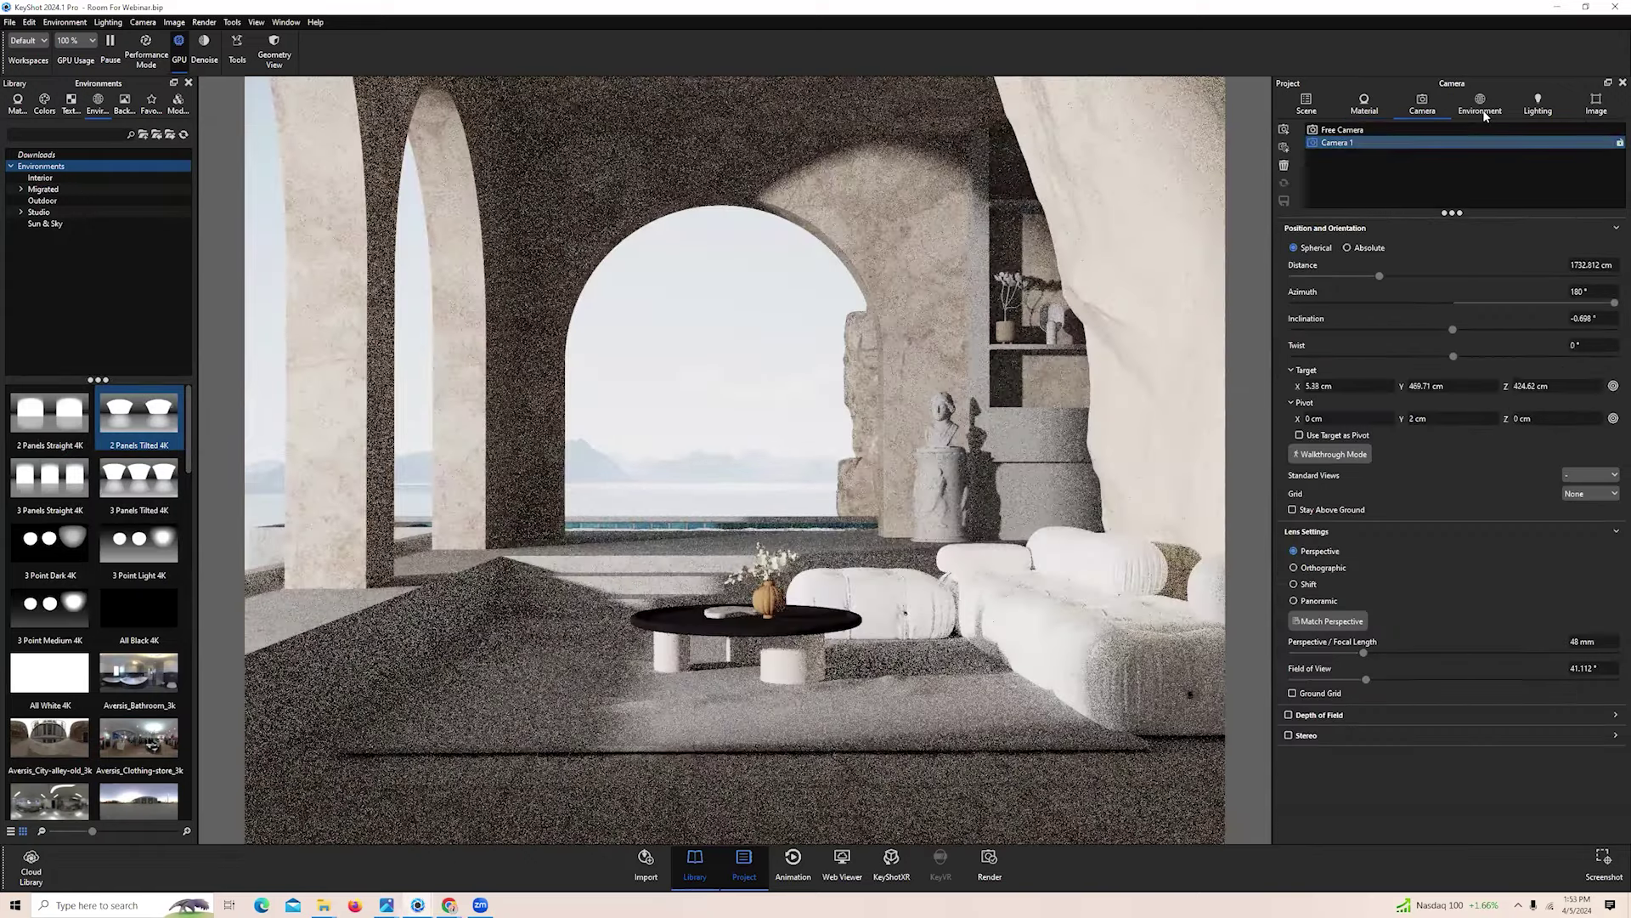
click(1478, 105)
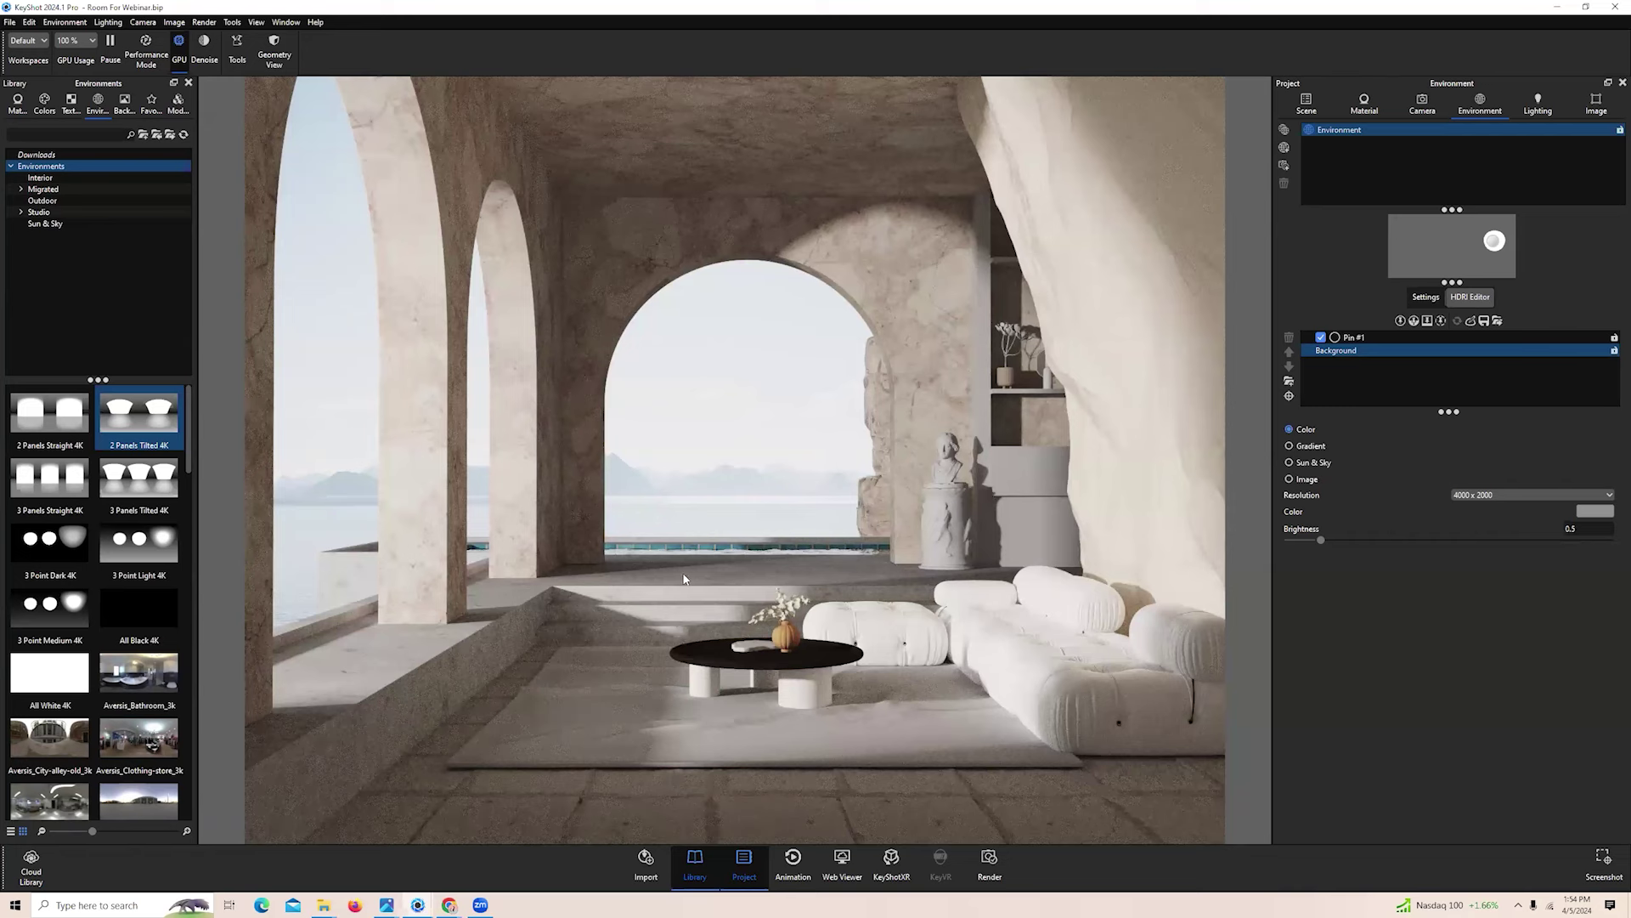
Pause rendering of the webinar room, switch to the Finished Room.bip scene and resume its rendering
click(110, 46)
mouse_move(419, 905)
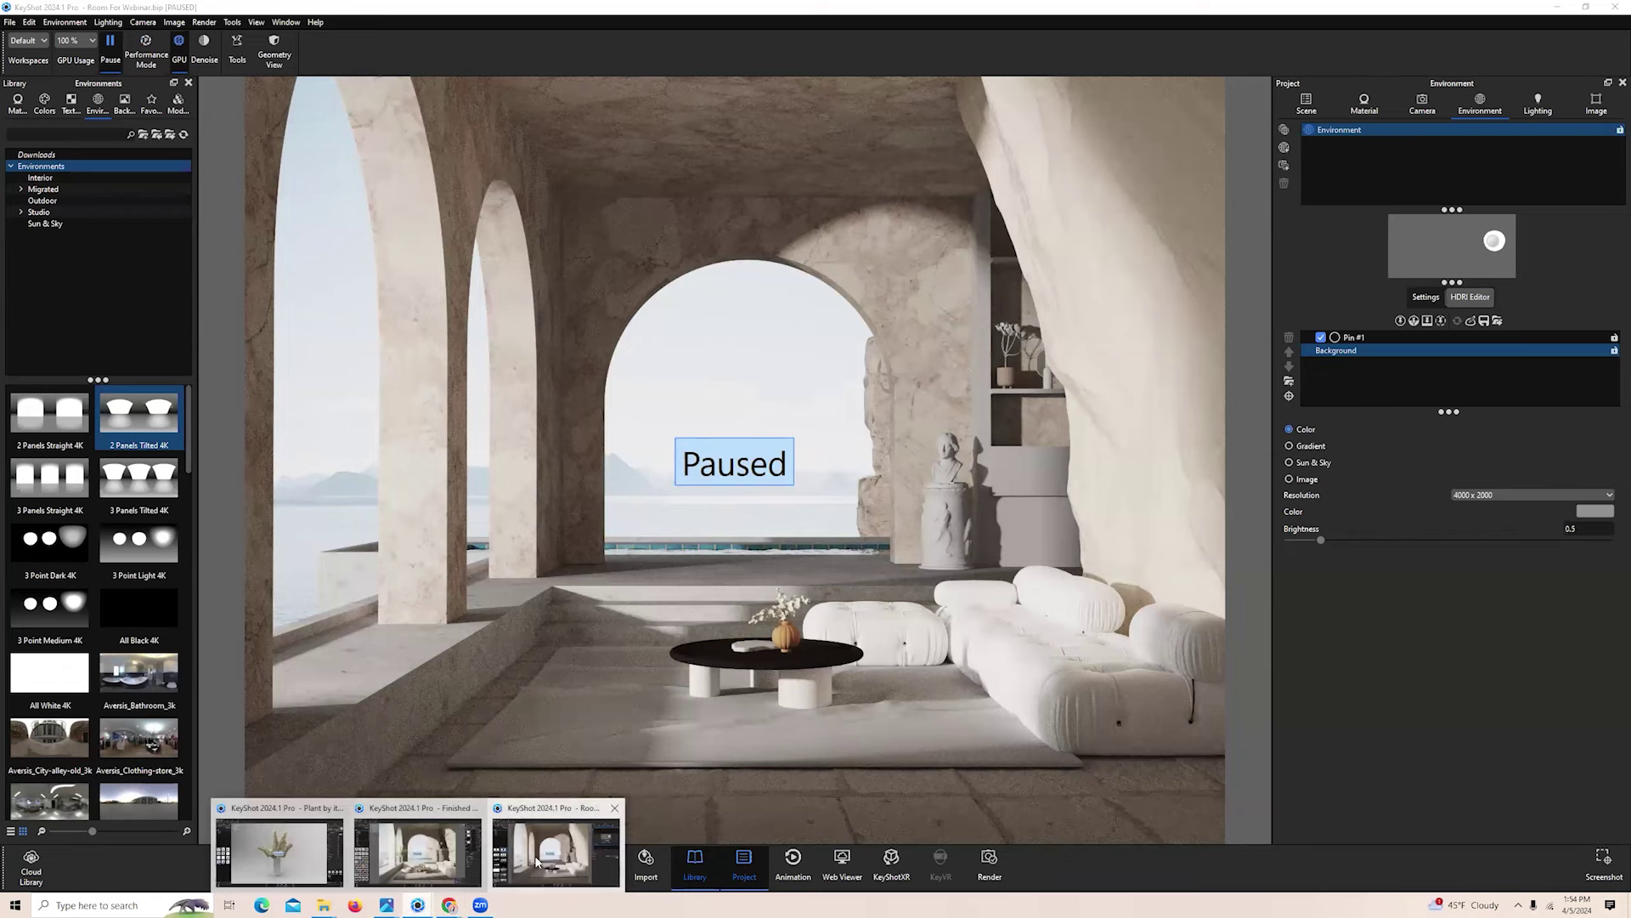
click(459, 854)
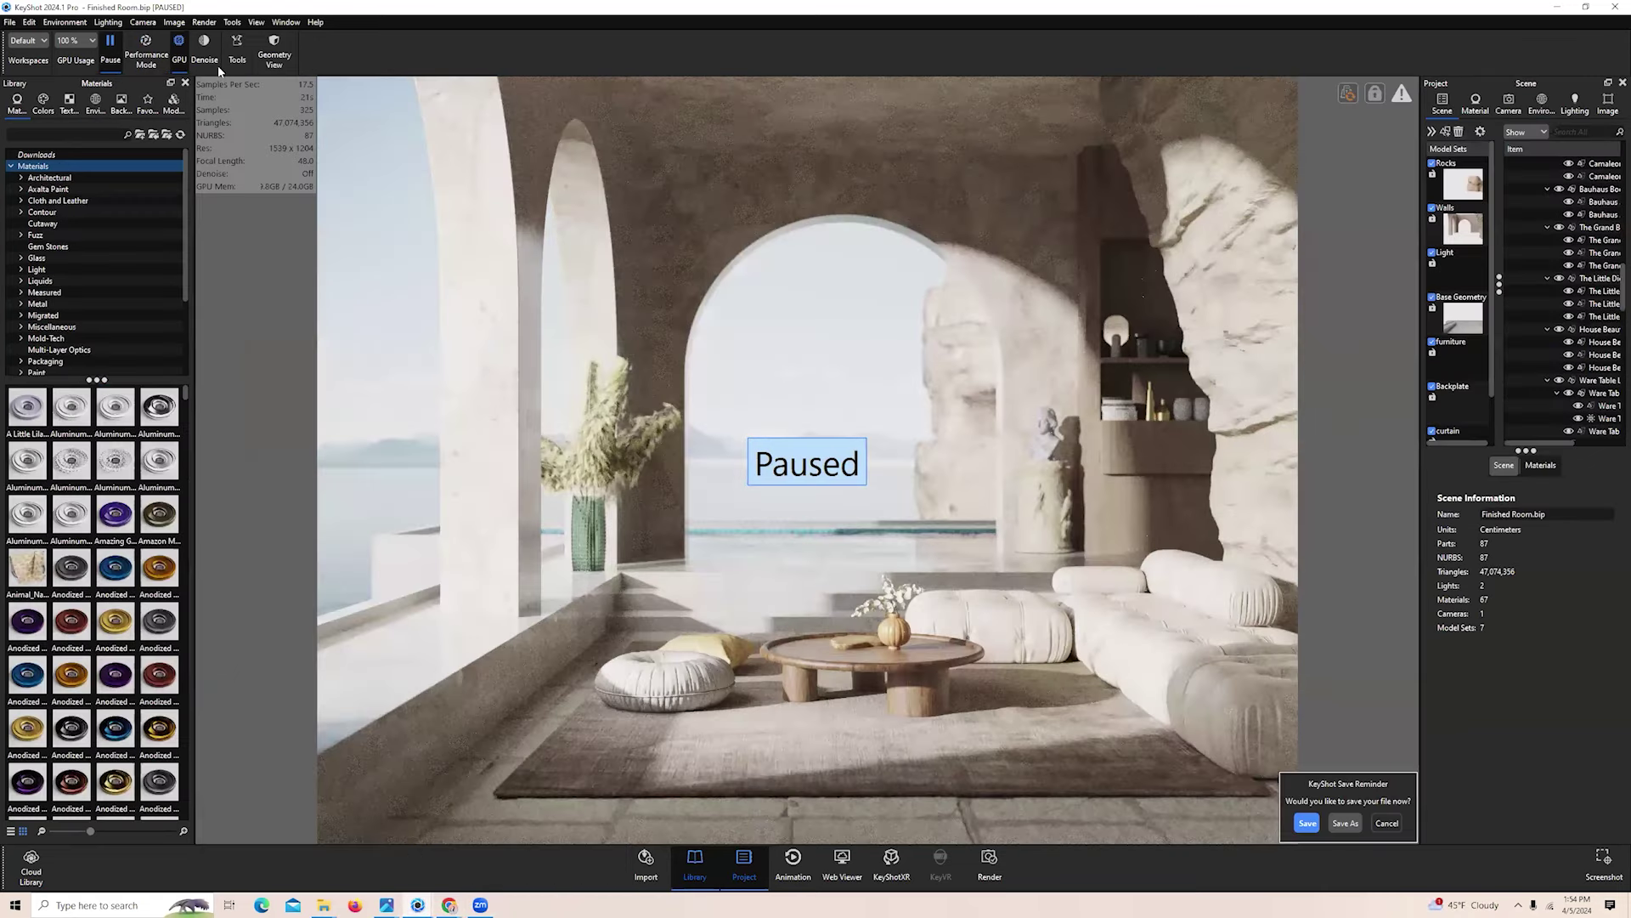
click(110, 47)
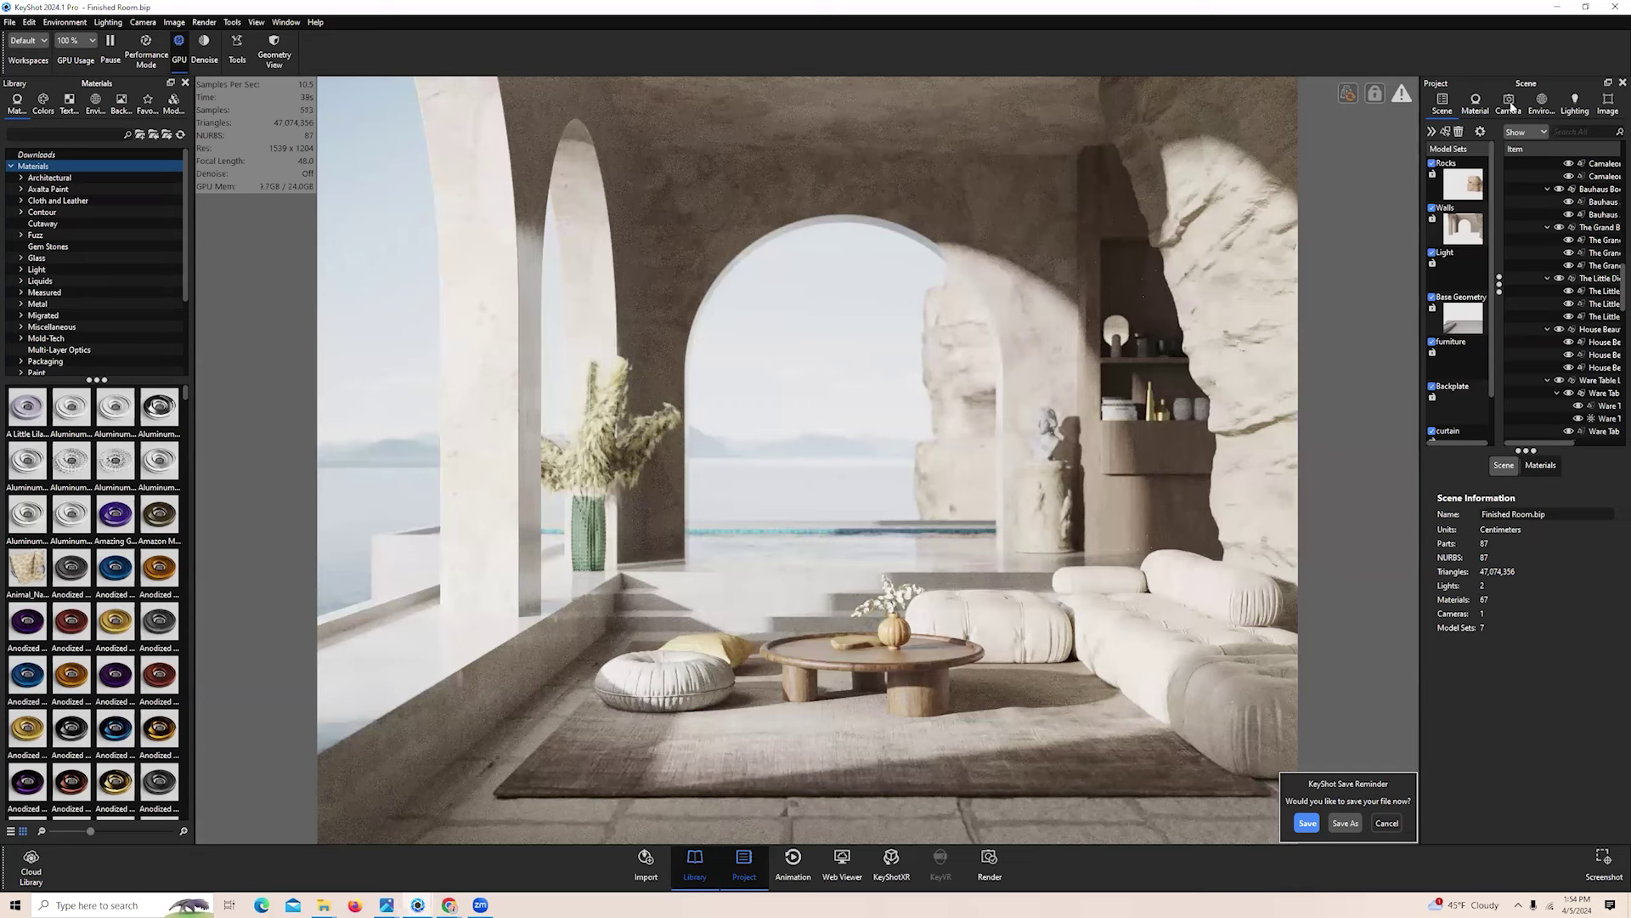
Apply the Finished image style to the finished room, and show its Color and Curve adjustments
click(1609, 101)
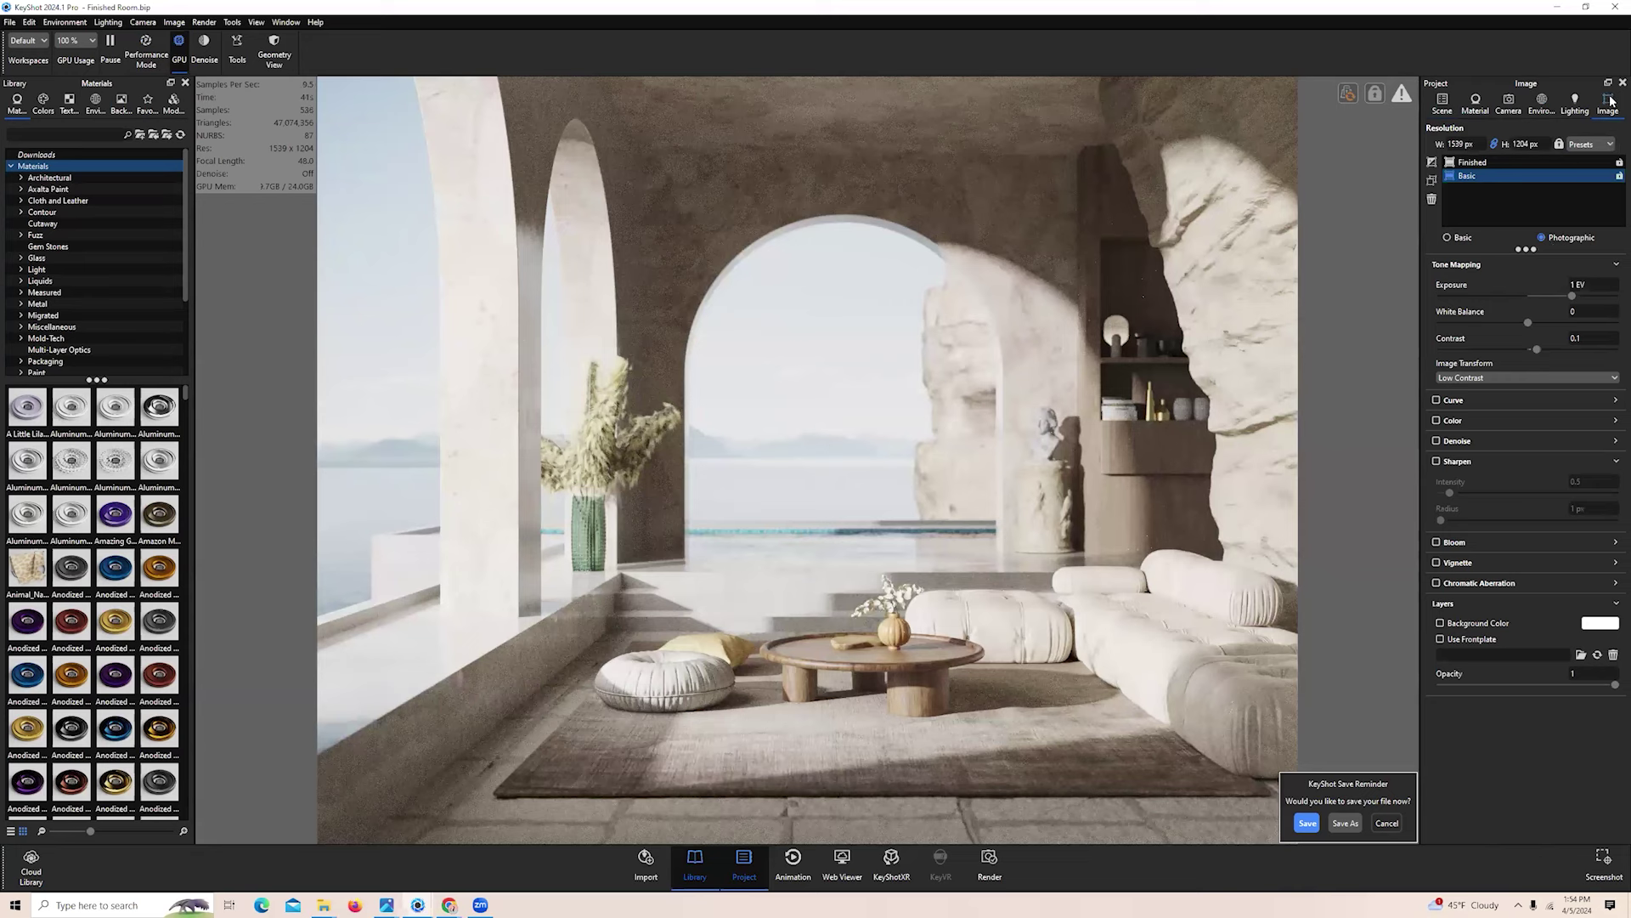
click(1592, 286)
click(1475, 163)
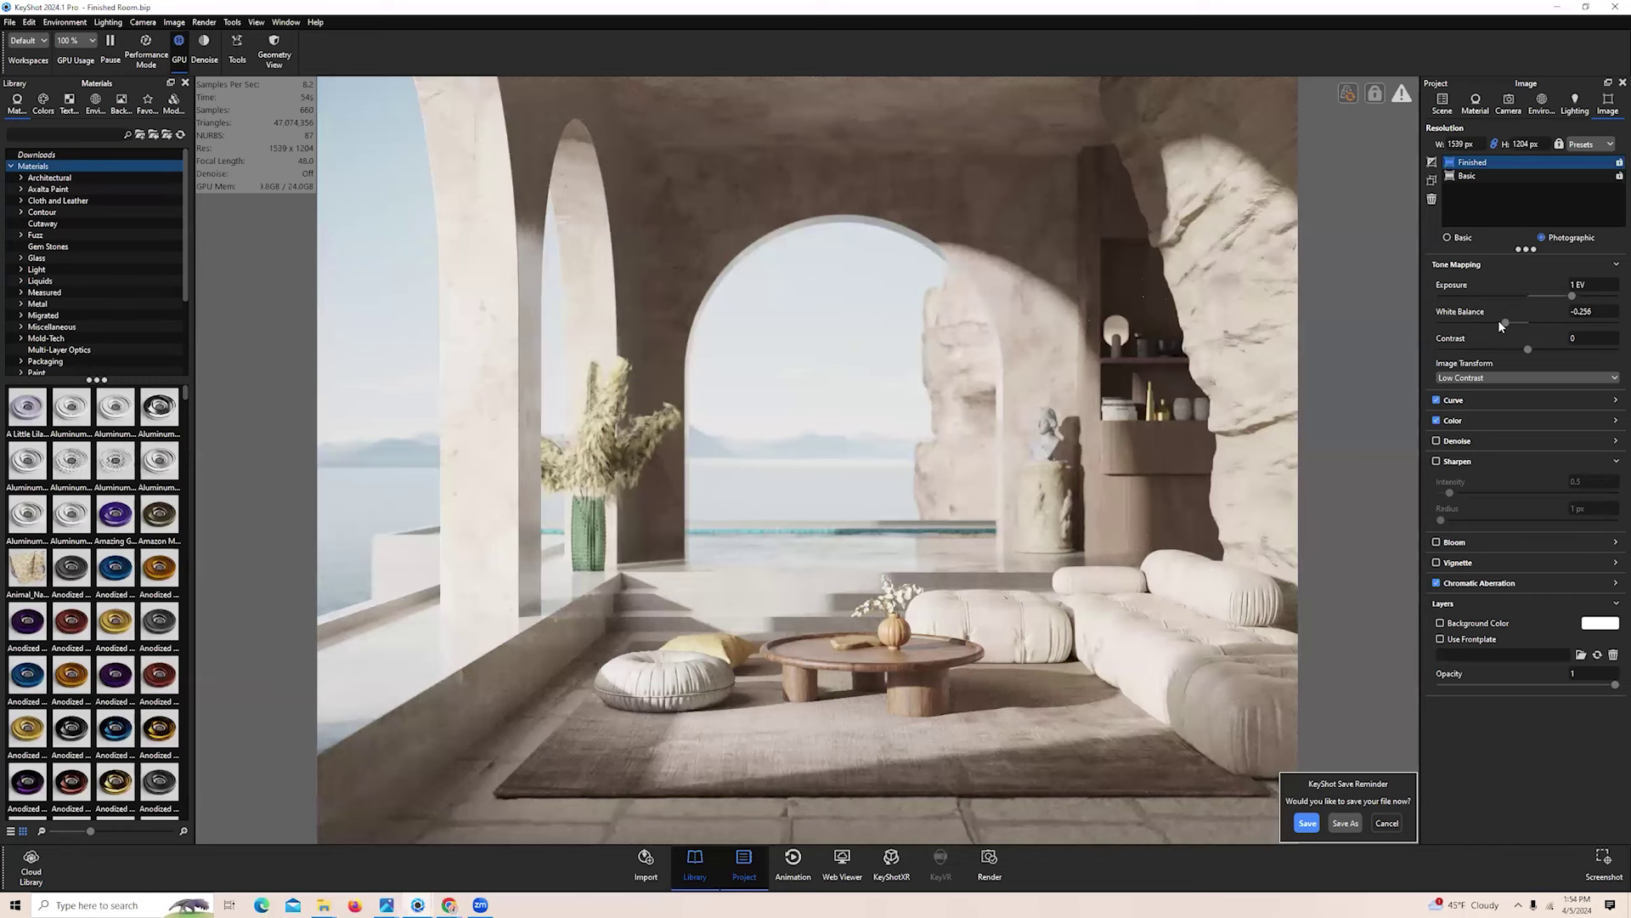
click(1485, 420)
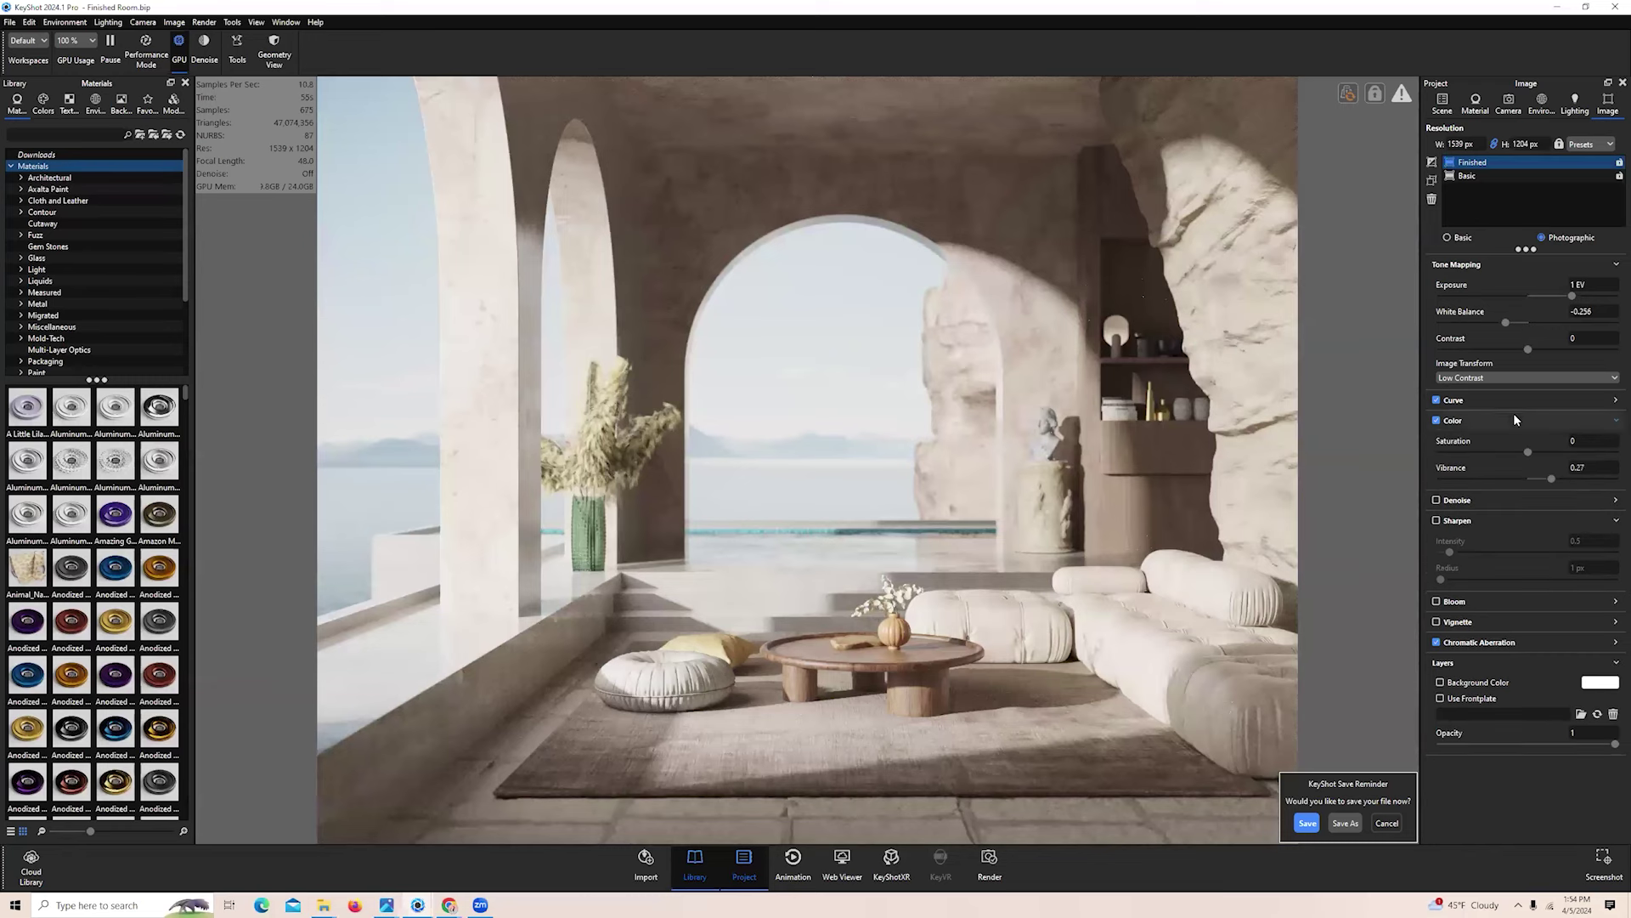
click(1514, 419)
click(1533, 398)
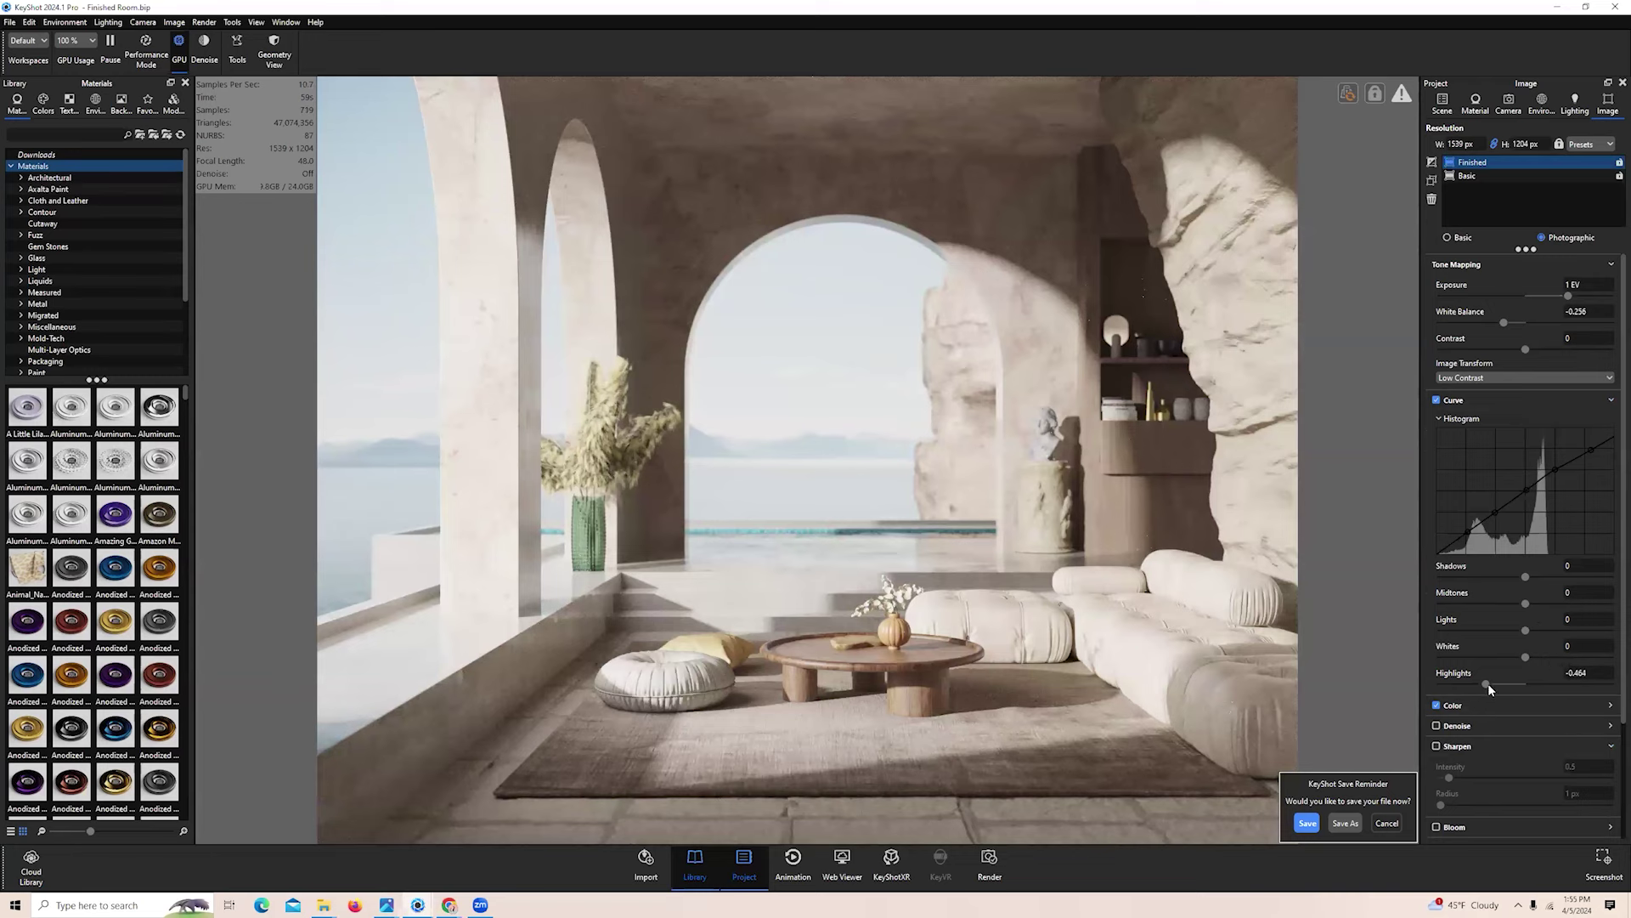
Reset the curve's Highlights to 0 to compare the brightness, and lower them again to about -0.422
drag(1487, 684, 1484, 684)
key(ctrl+z)
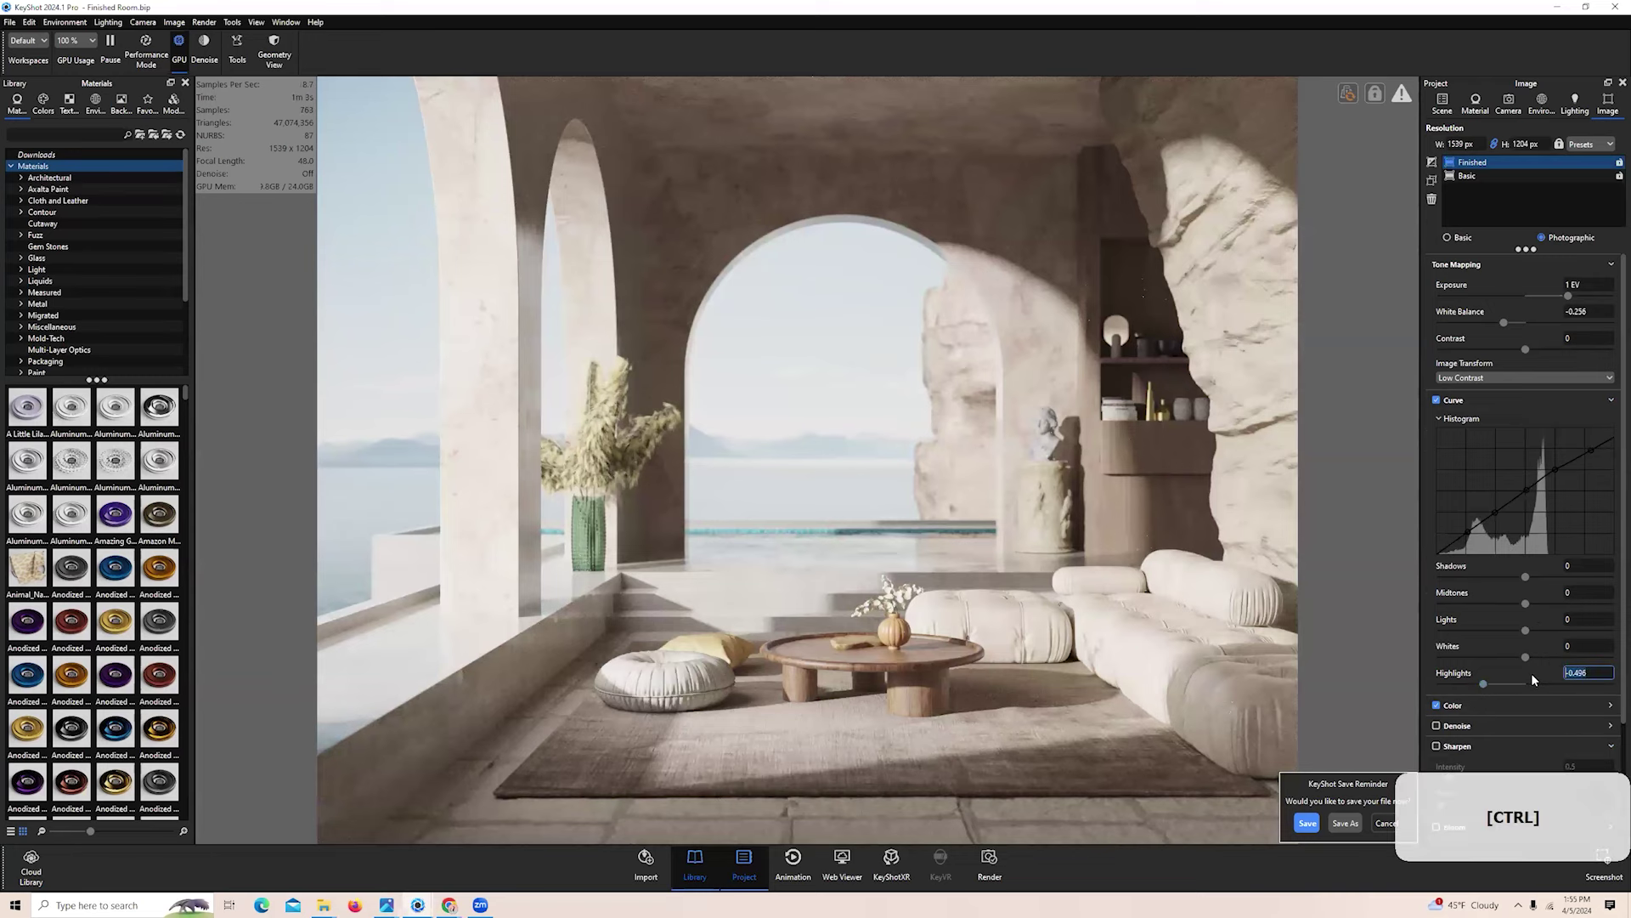
text(0)
key(Return)
key(ctrl)
drag(1525, 684, 1487, 683)
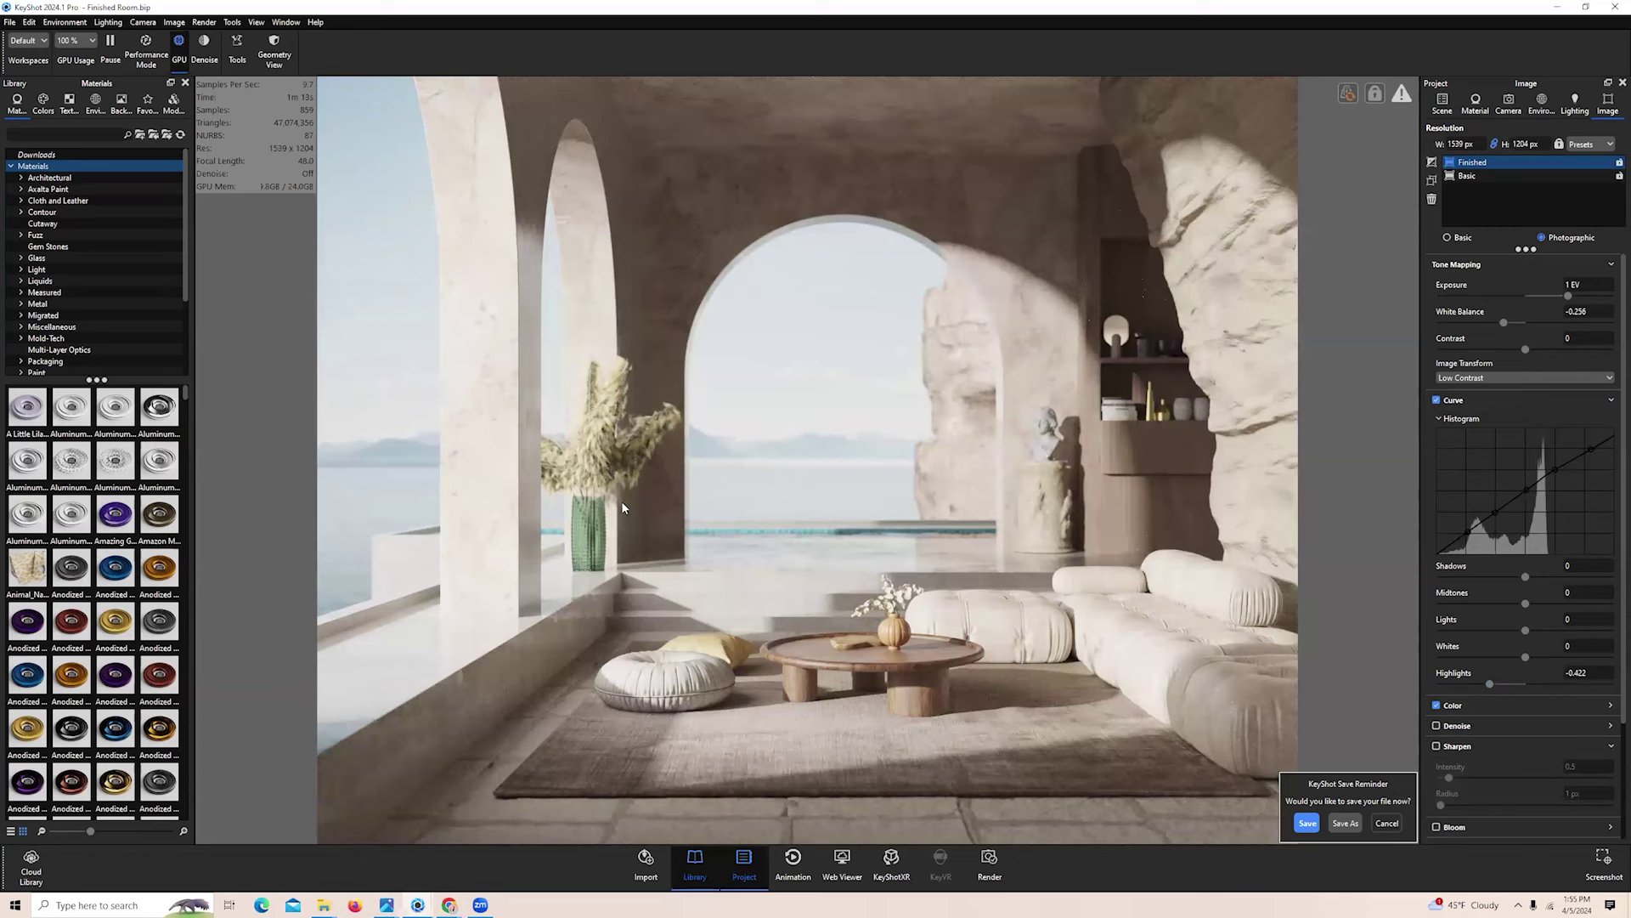
Pause rendering of the finished room, switch to the Plant by itself.bip scene and resume its rendering
click(110, 42)
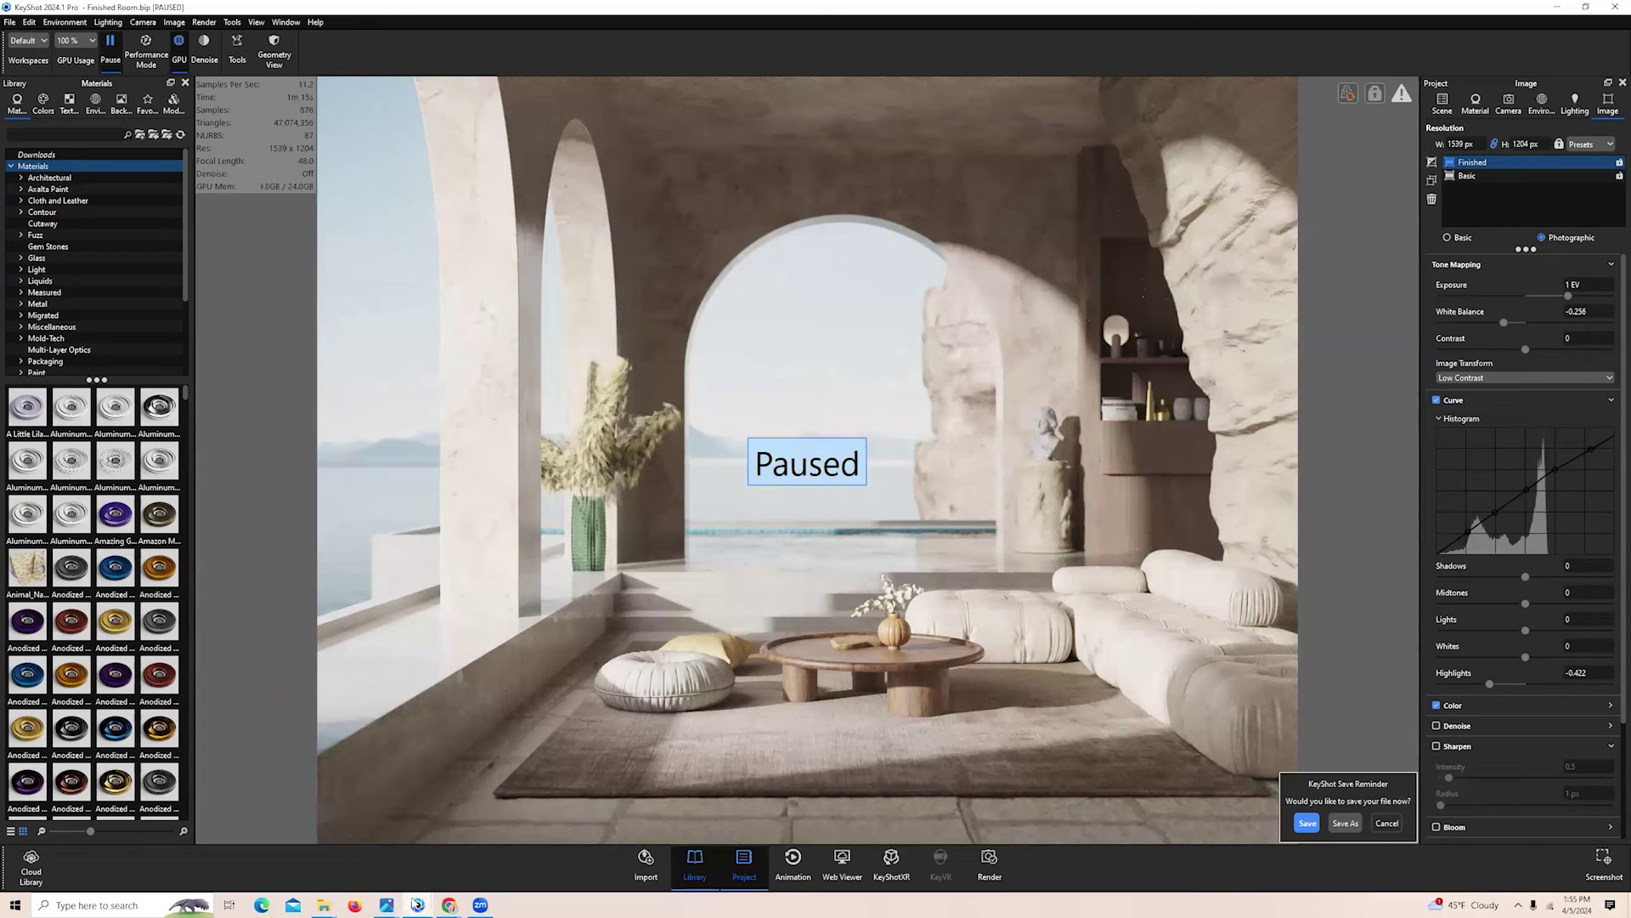
mouse_move(417, 904)
click(277, 853)
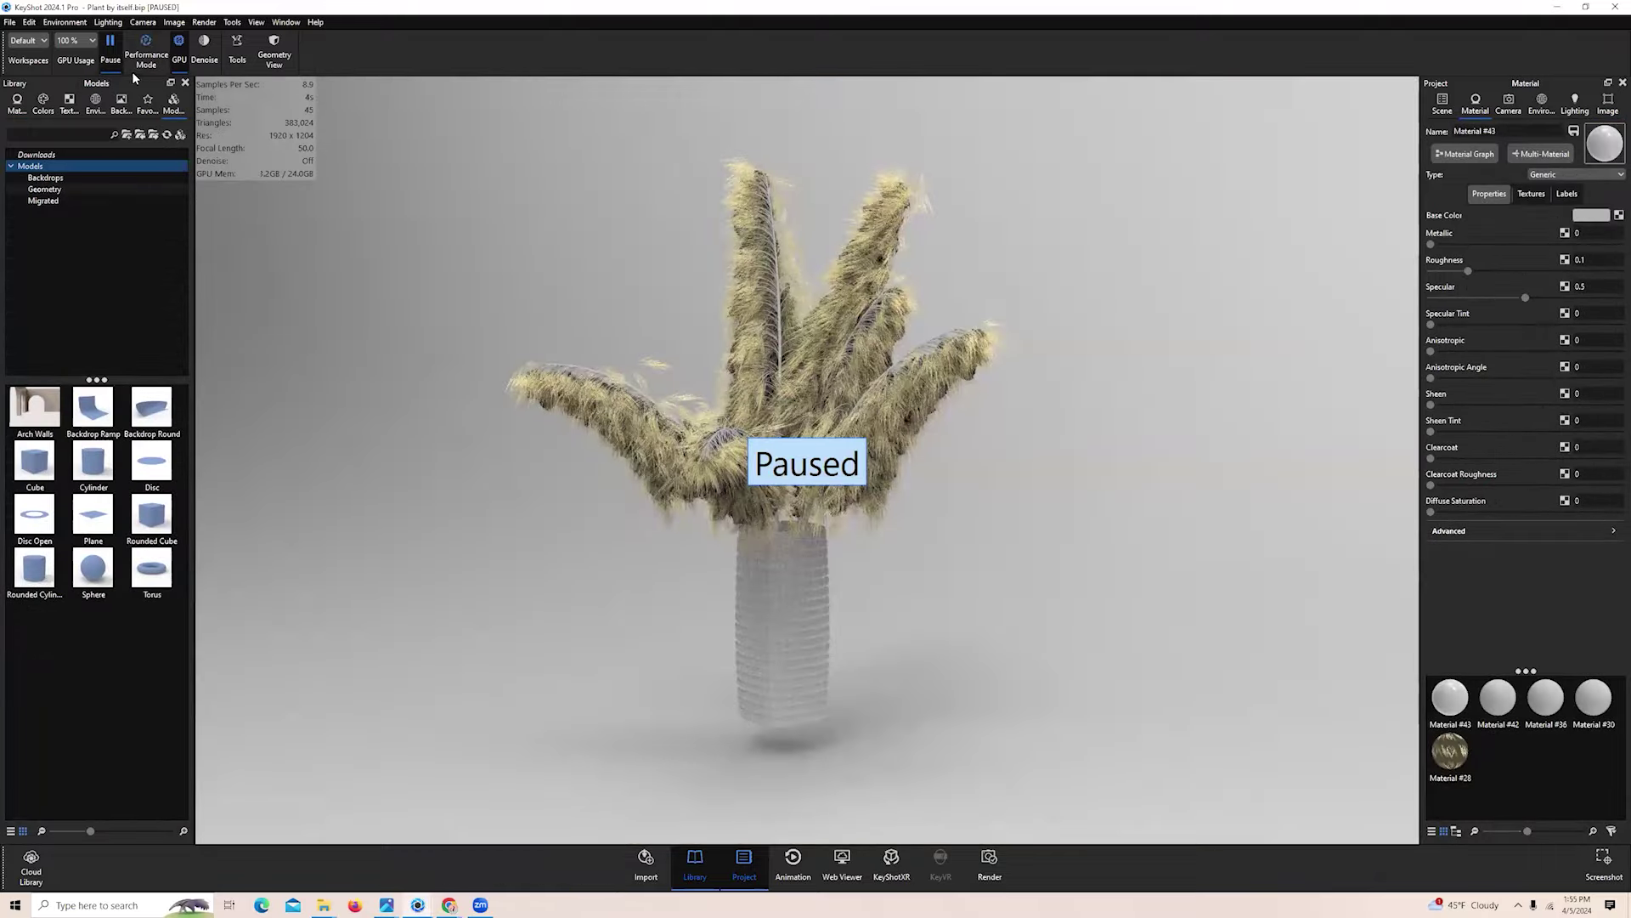
click(109, 41)
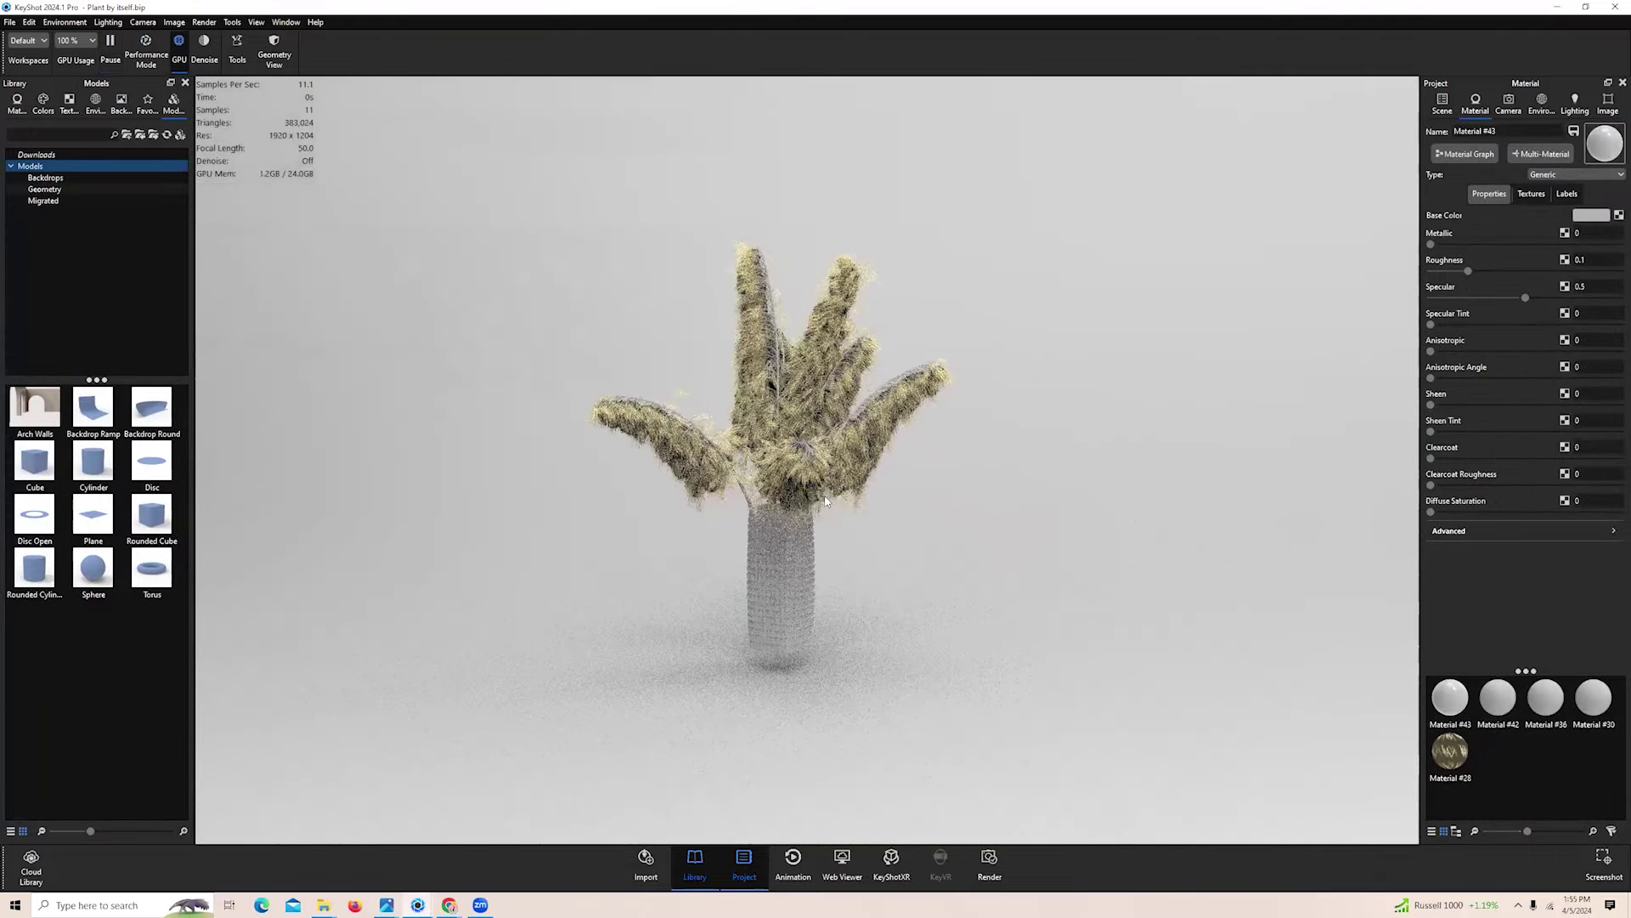
Open the material graph of the pampas grass material, Material #28, and place its window clear of the plant
drag(814, 419, 838, 426)
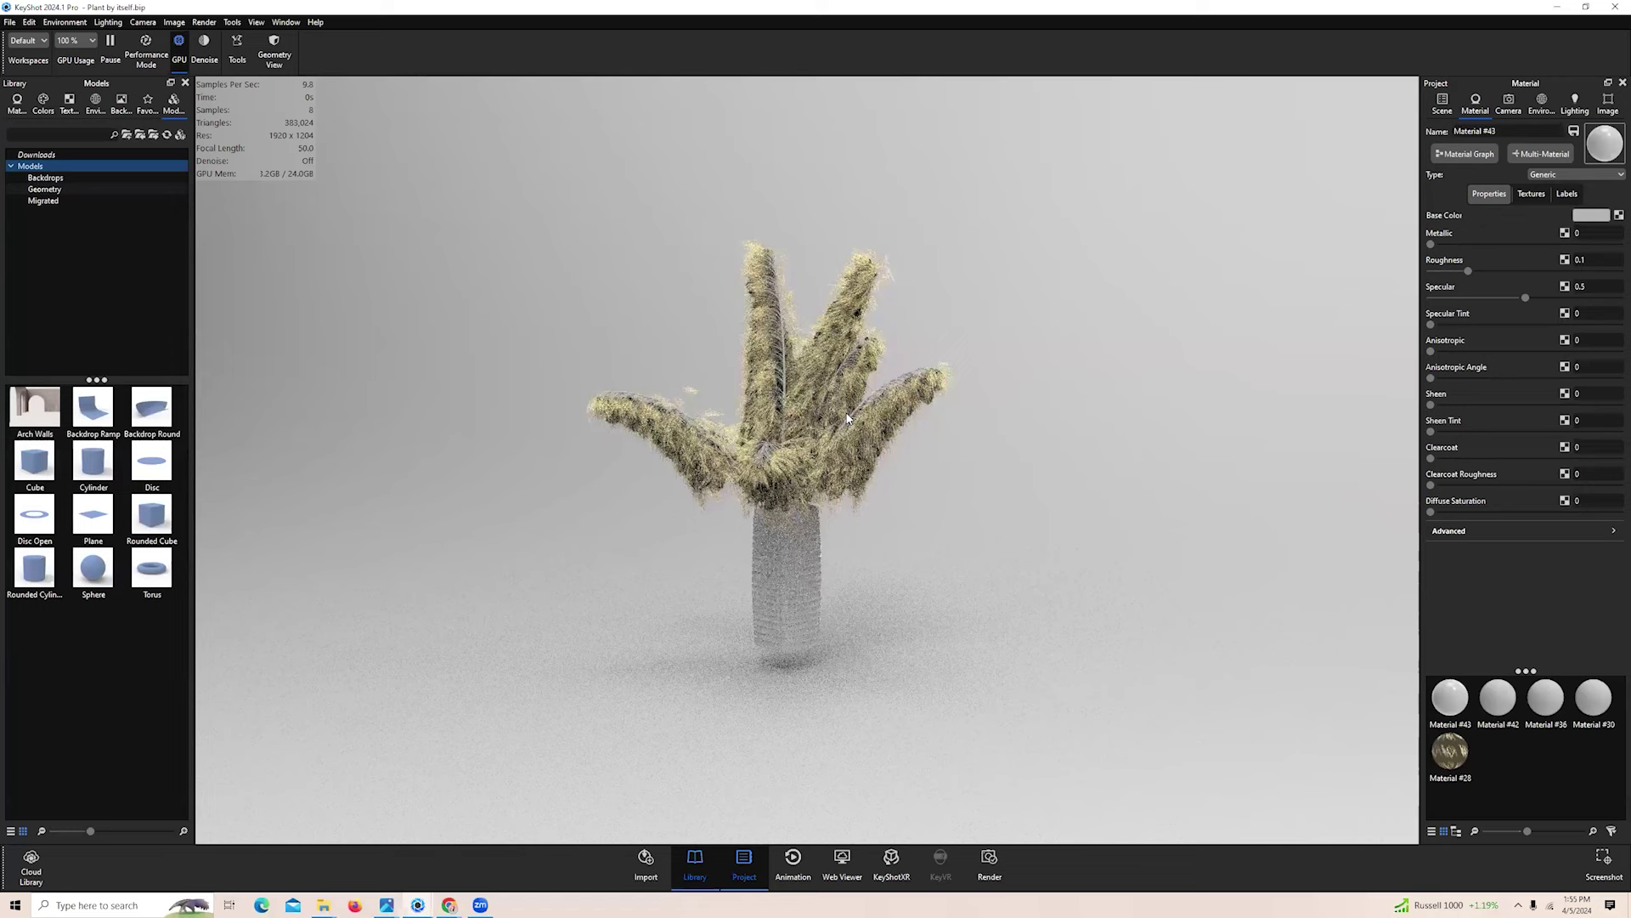
scroll(847, 418, up, 3)
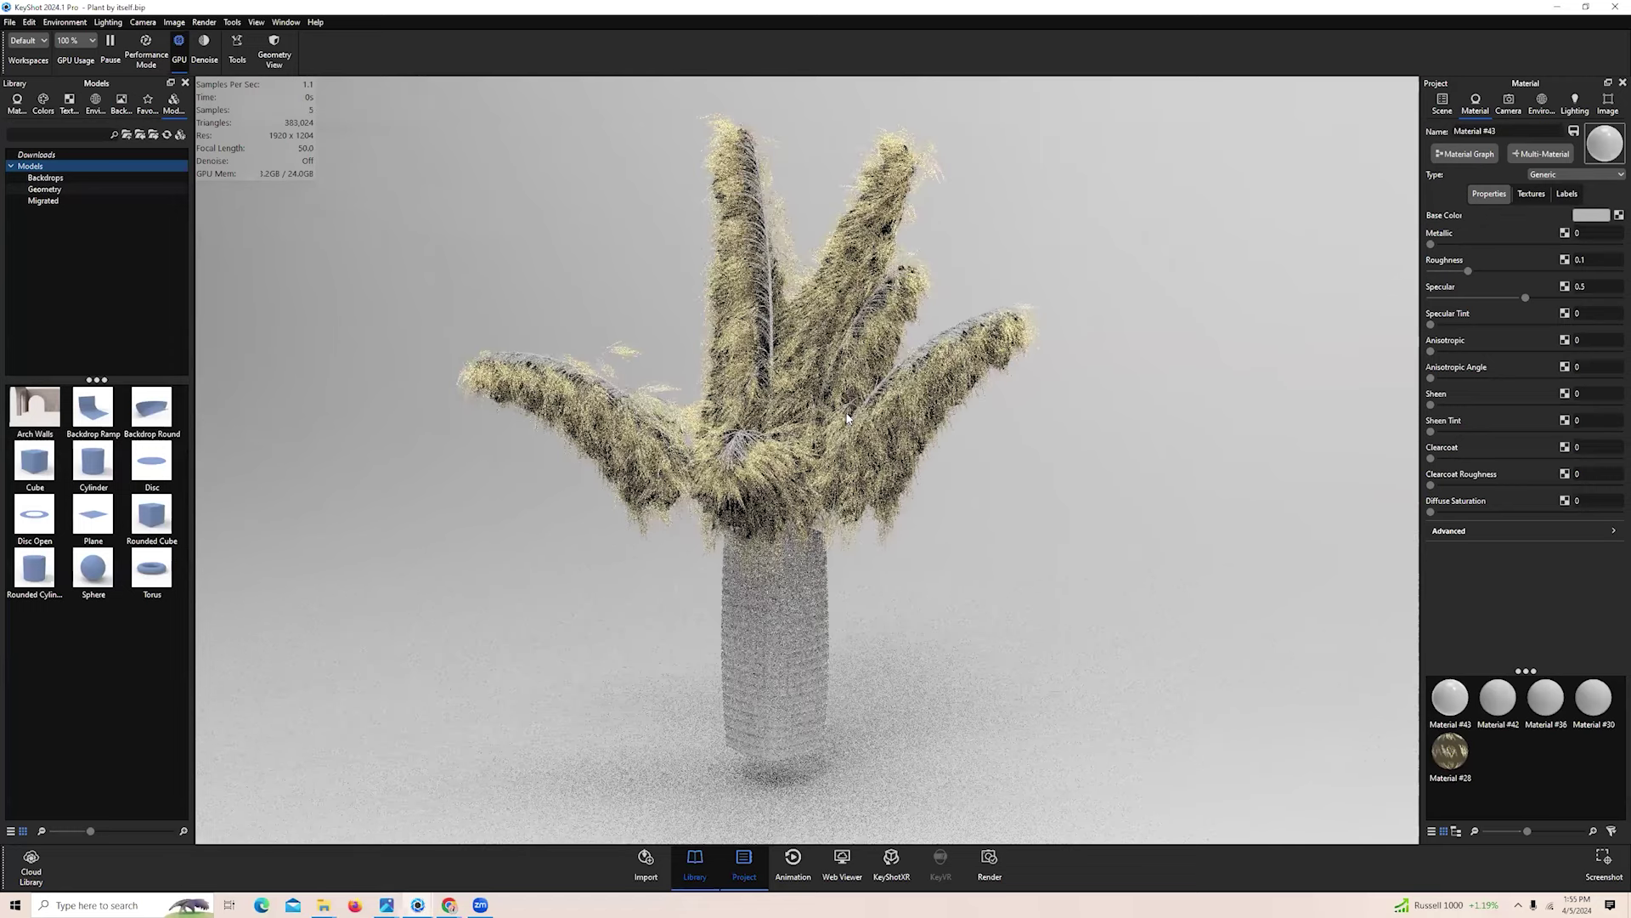
double_click(863, 371)
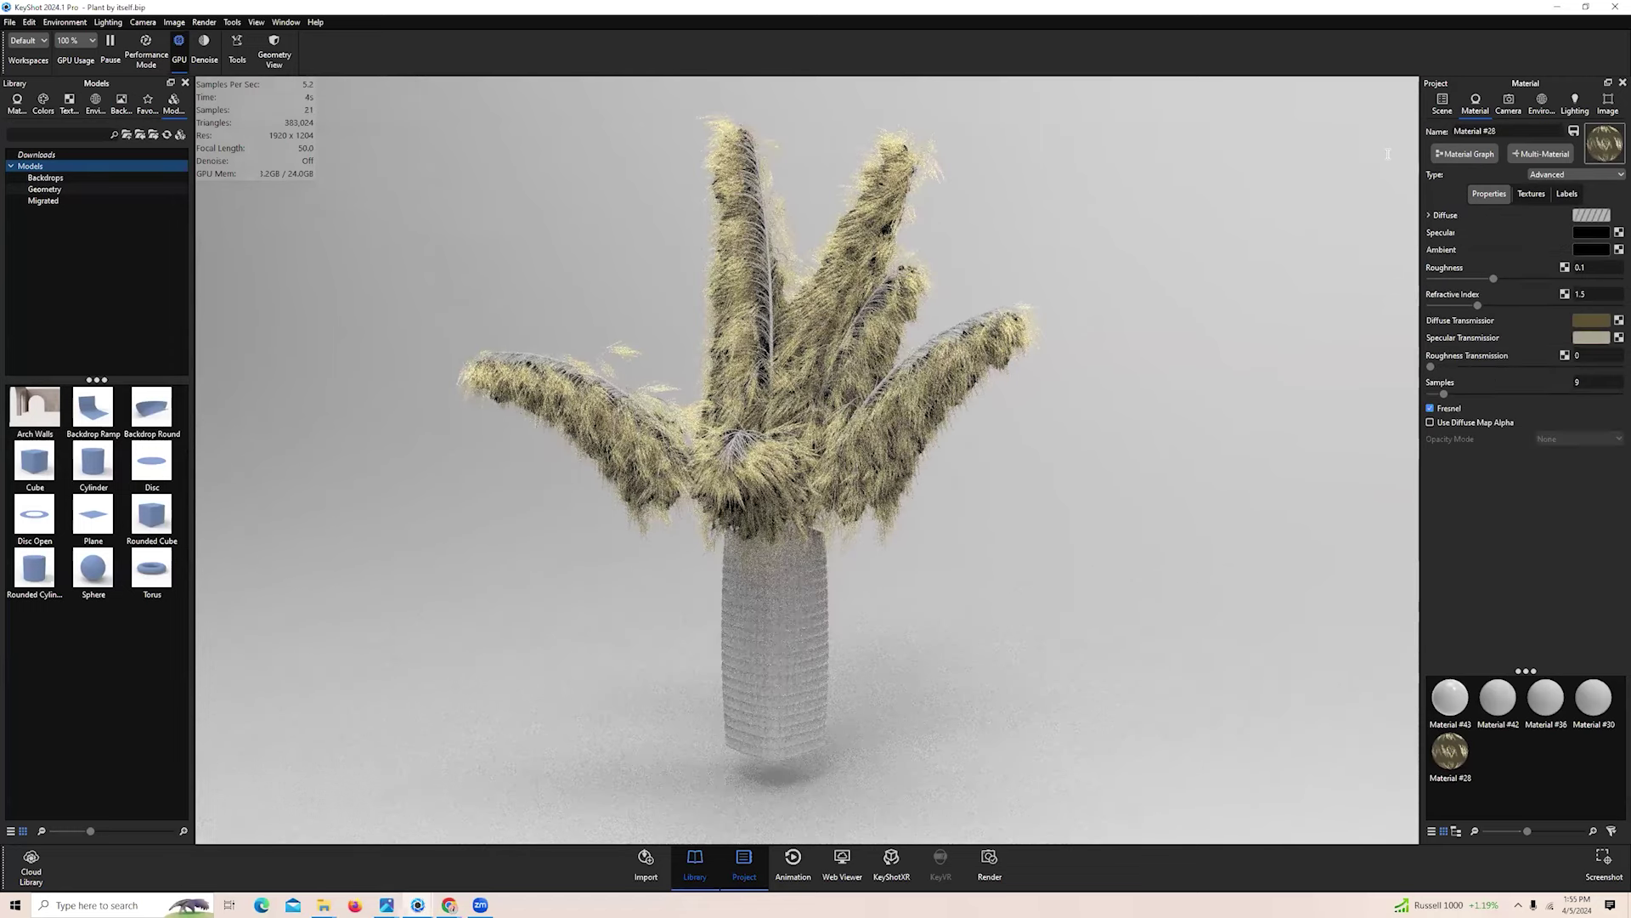
click(1479, 153)
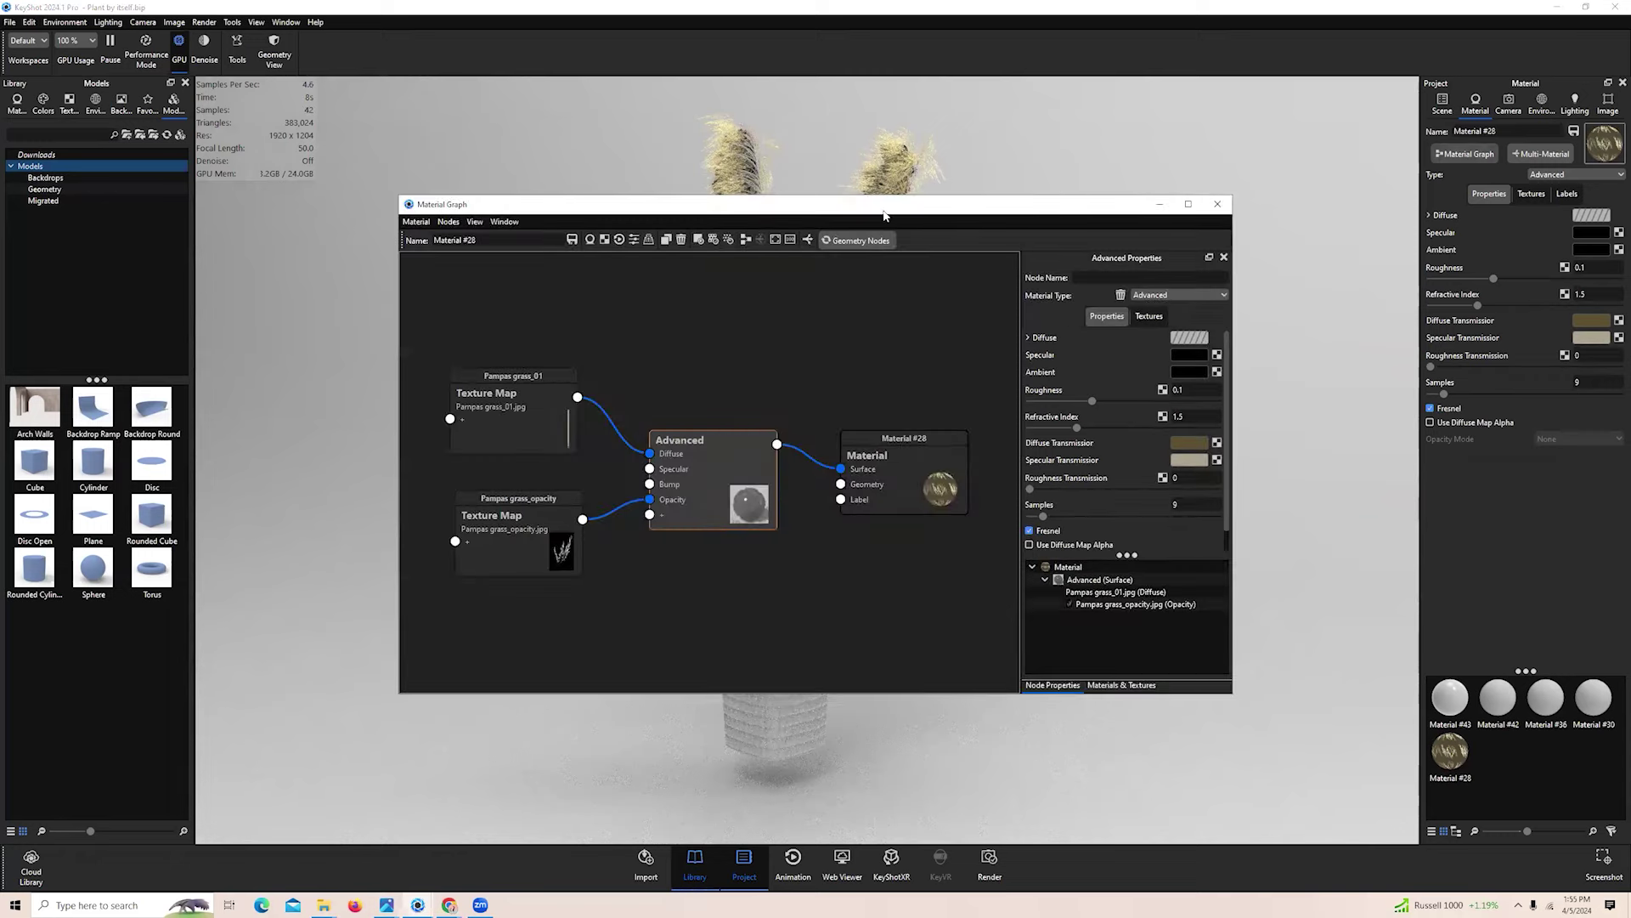
drag(884, 212, 447, 176)
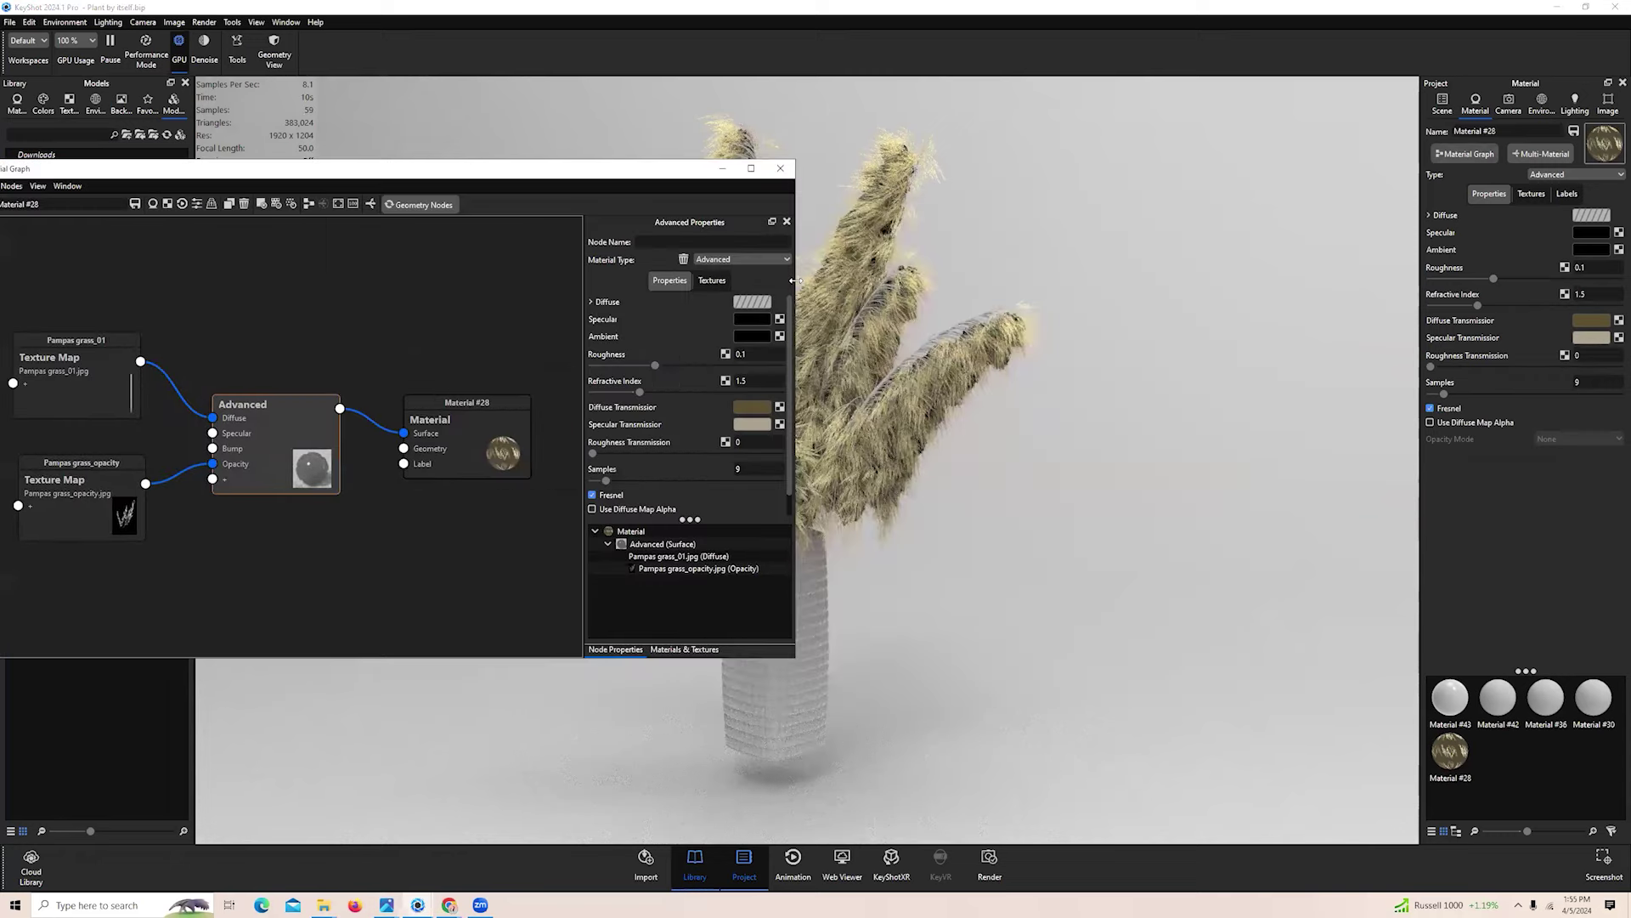
drag(797, 280, 616, 278)
drag(500, 174, 1539, 166)
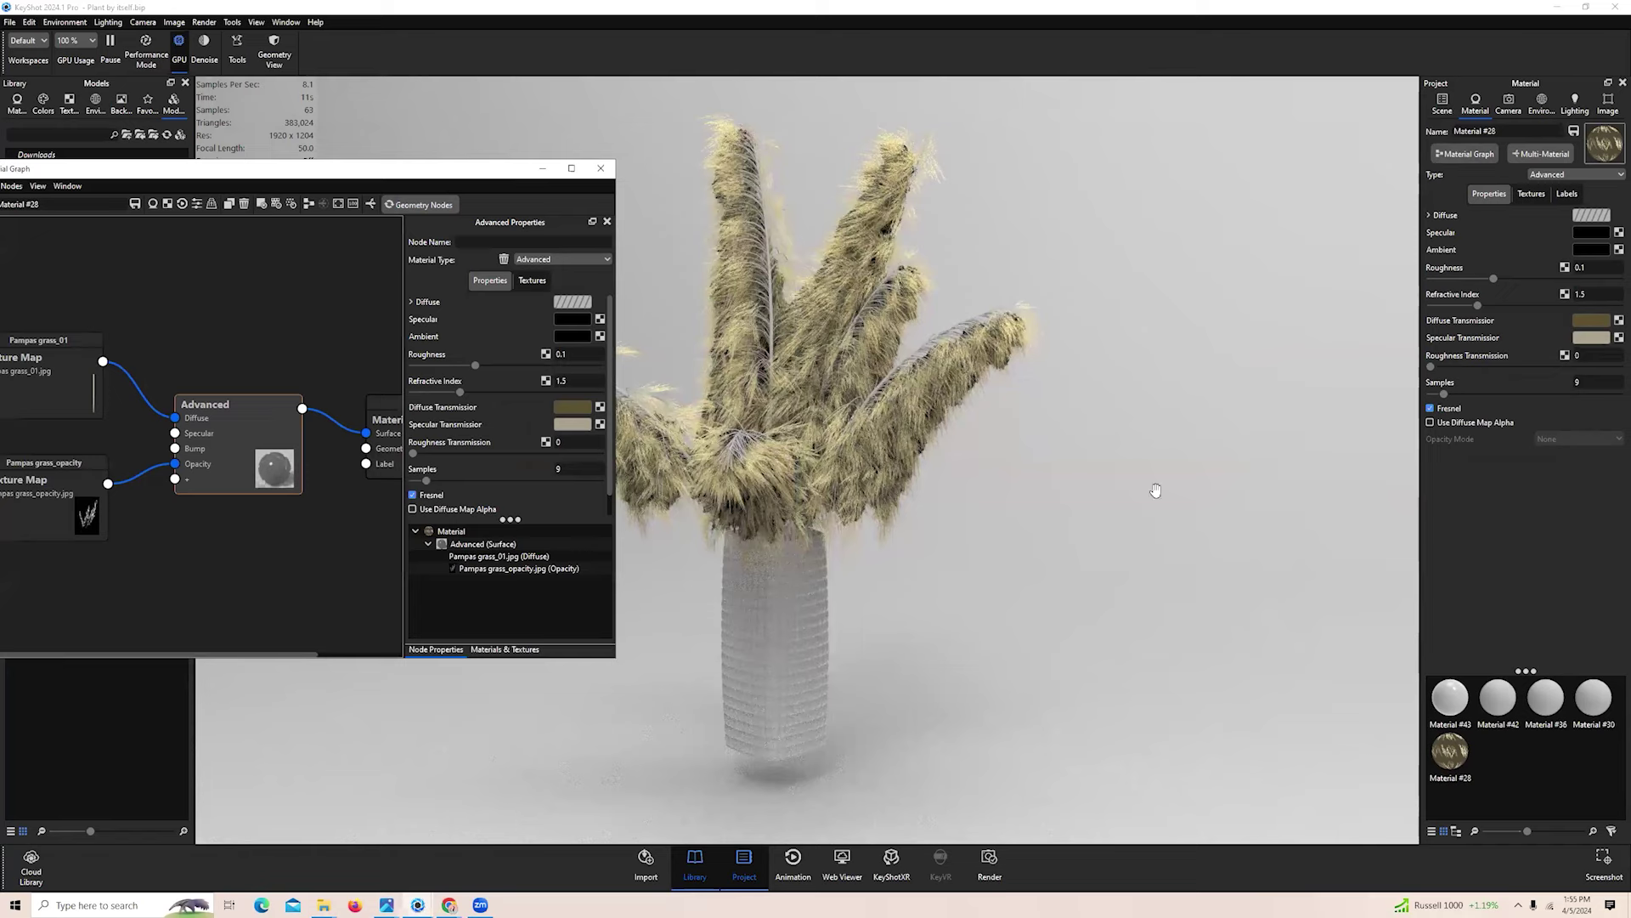
Disconnect the Pampas grass_opacity texture from the Advanced node's Opacity input to compare the look, and reconnect it
drag(1081, 507, 1082, 523)
drag(1212, 457, 1153, 466)
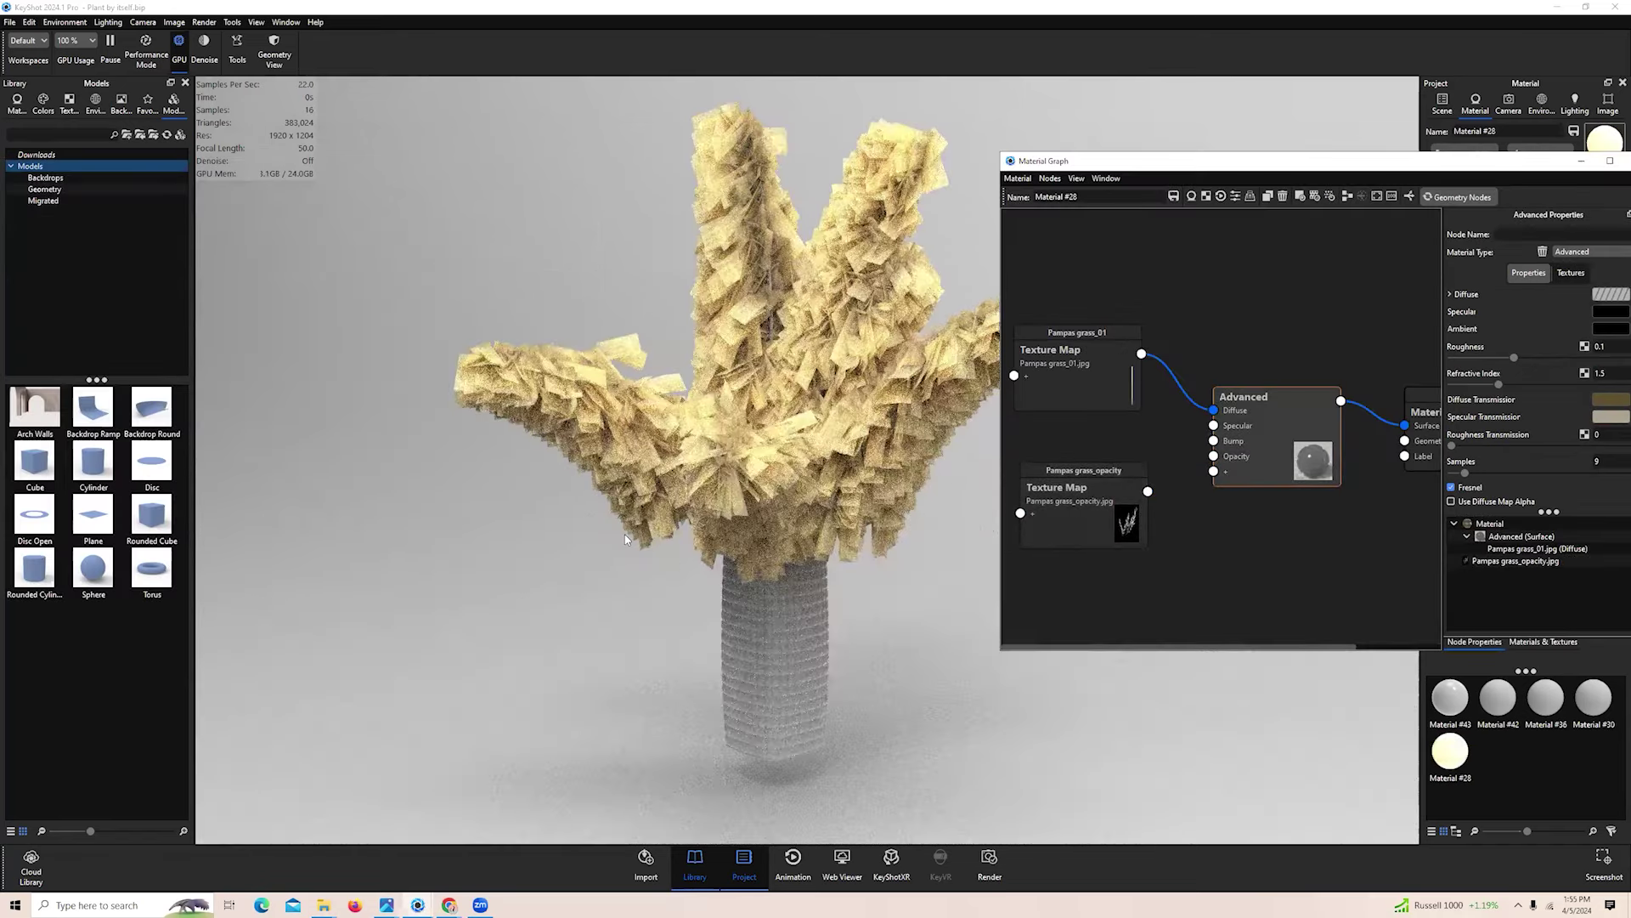
middle_drag(699, 474, 624, 540)
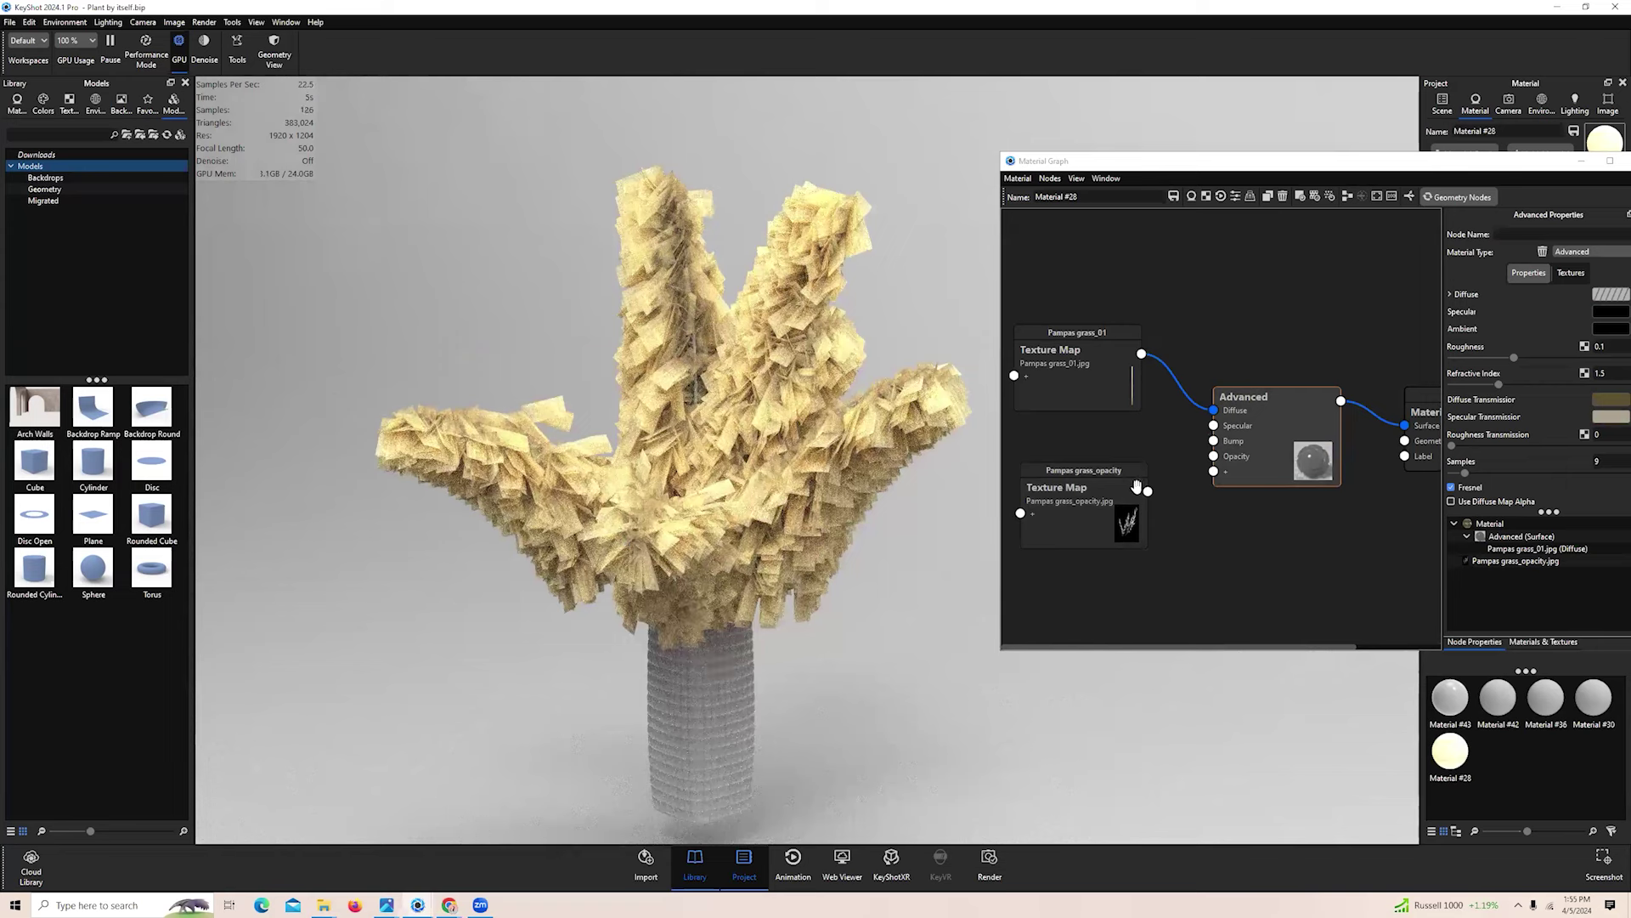
click(1076, 532)
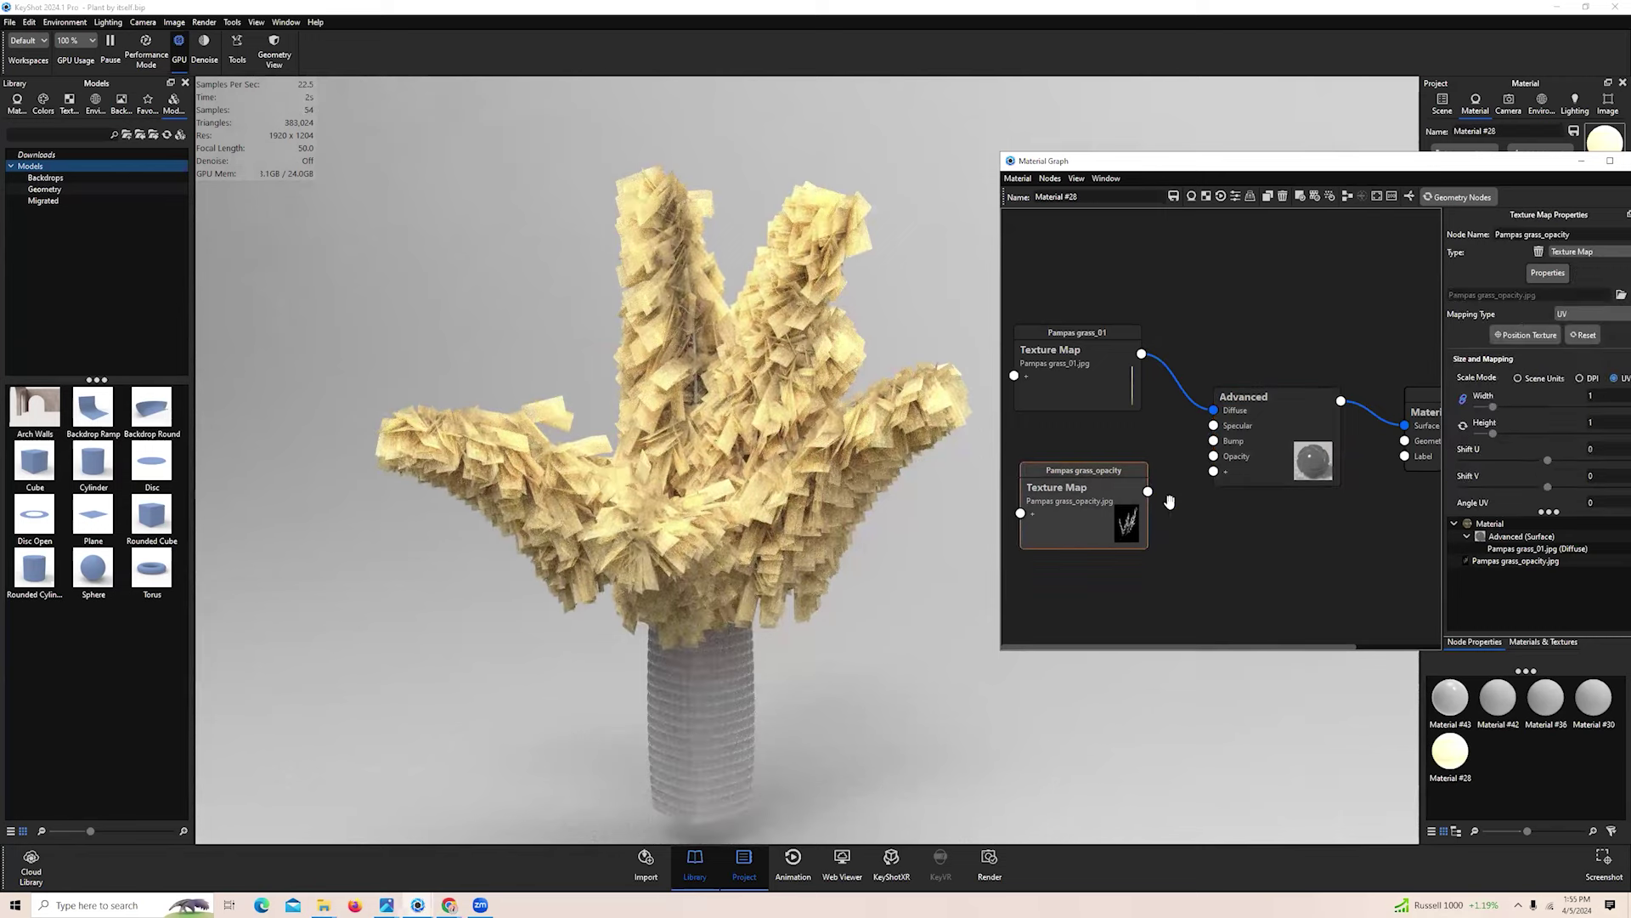
drag(1148, 492, 1214, 456)
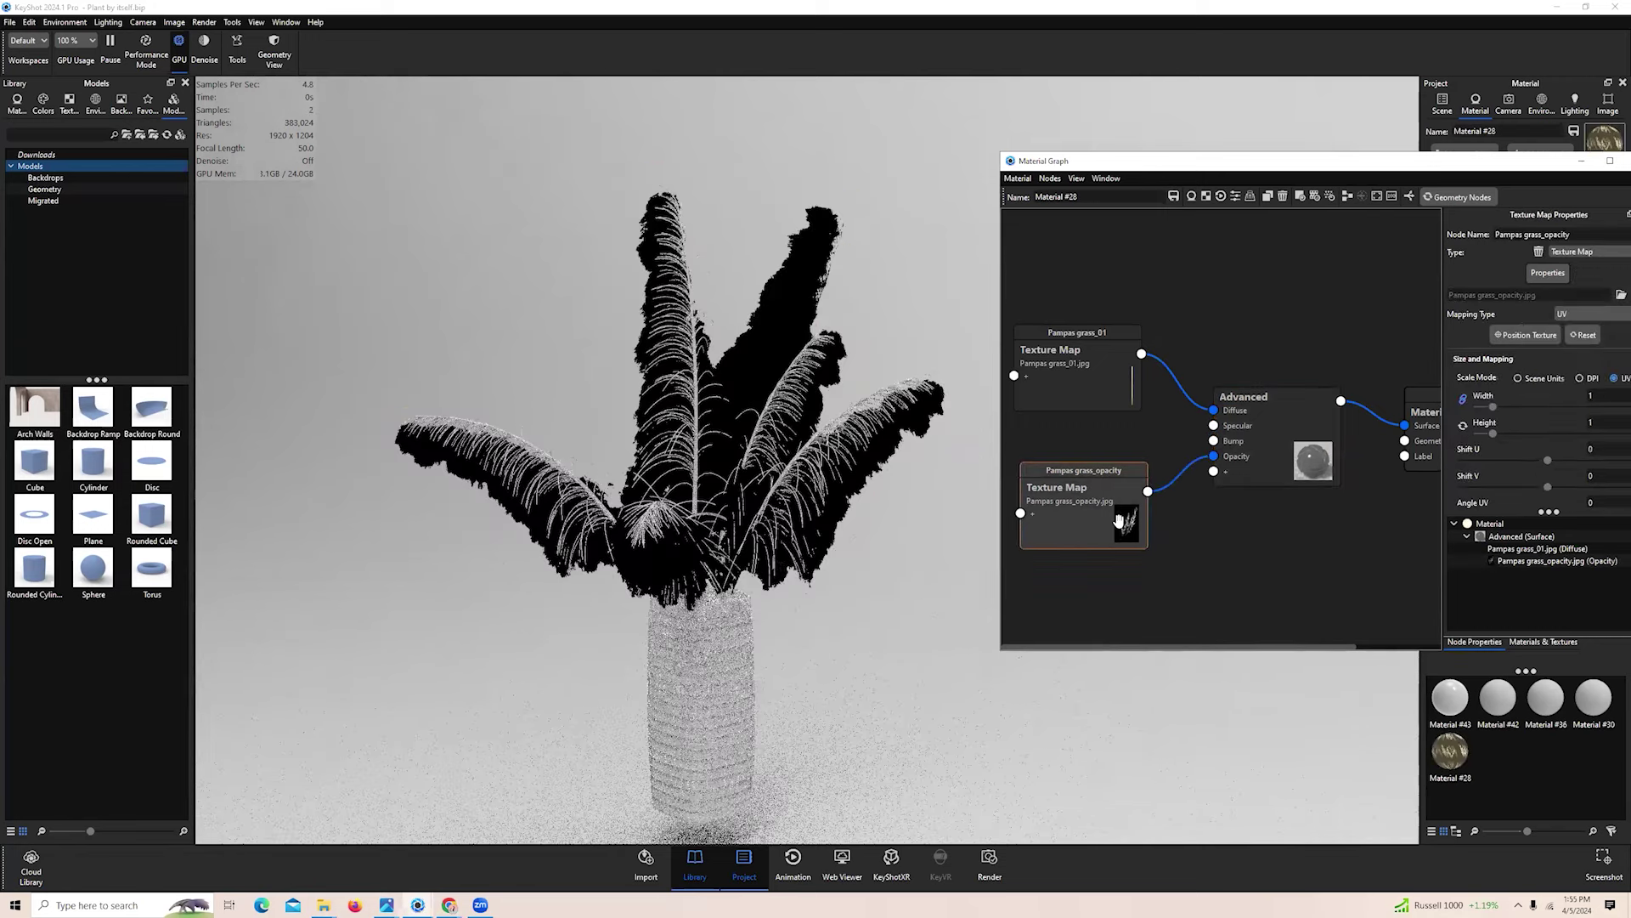
Preview the Pampas grass_opacity texture alone on the plant to examine which parts it masks out
click(1087, 499)
key(c)
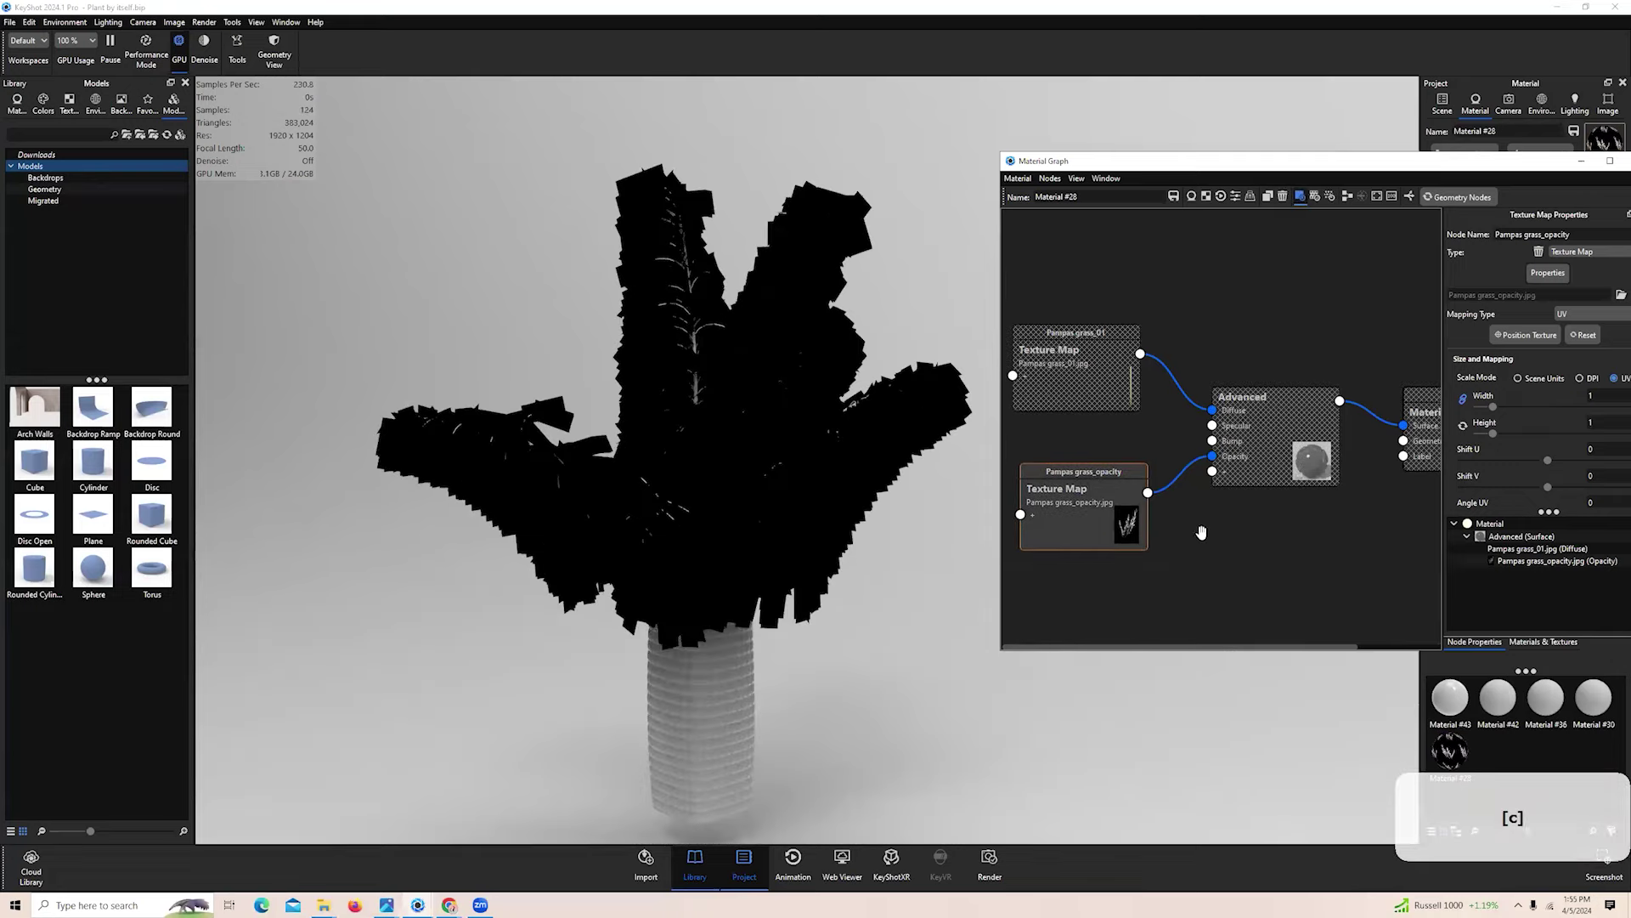
key(c)
key(c)
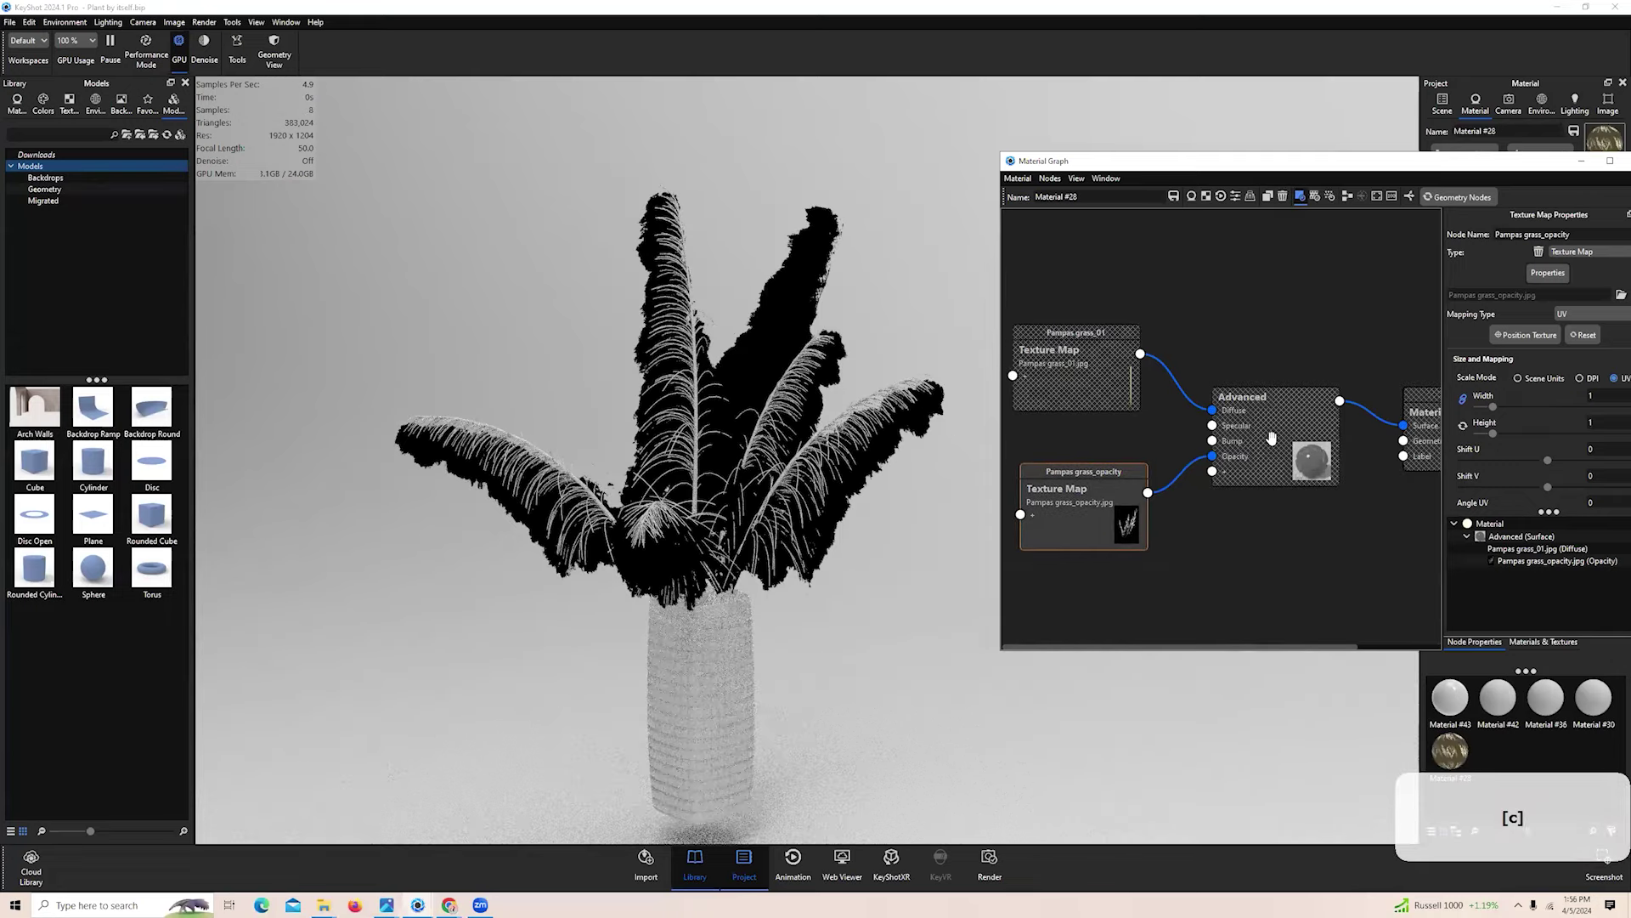
mouse_move(1212, 456)
mouse_down()
mouse_move(1122, 477)
mouse_move(1212, 457)
mouse_up()
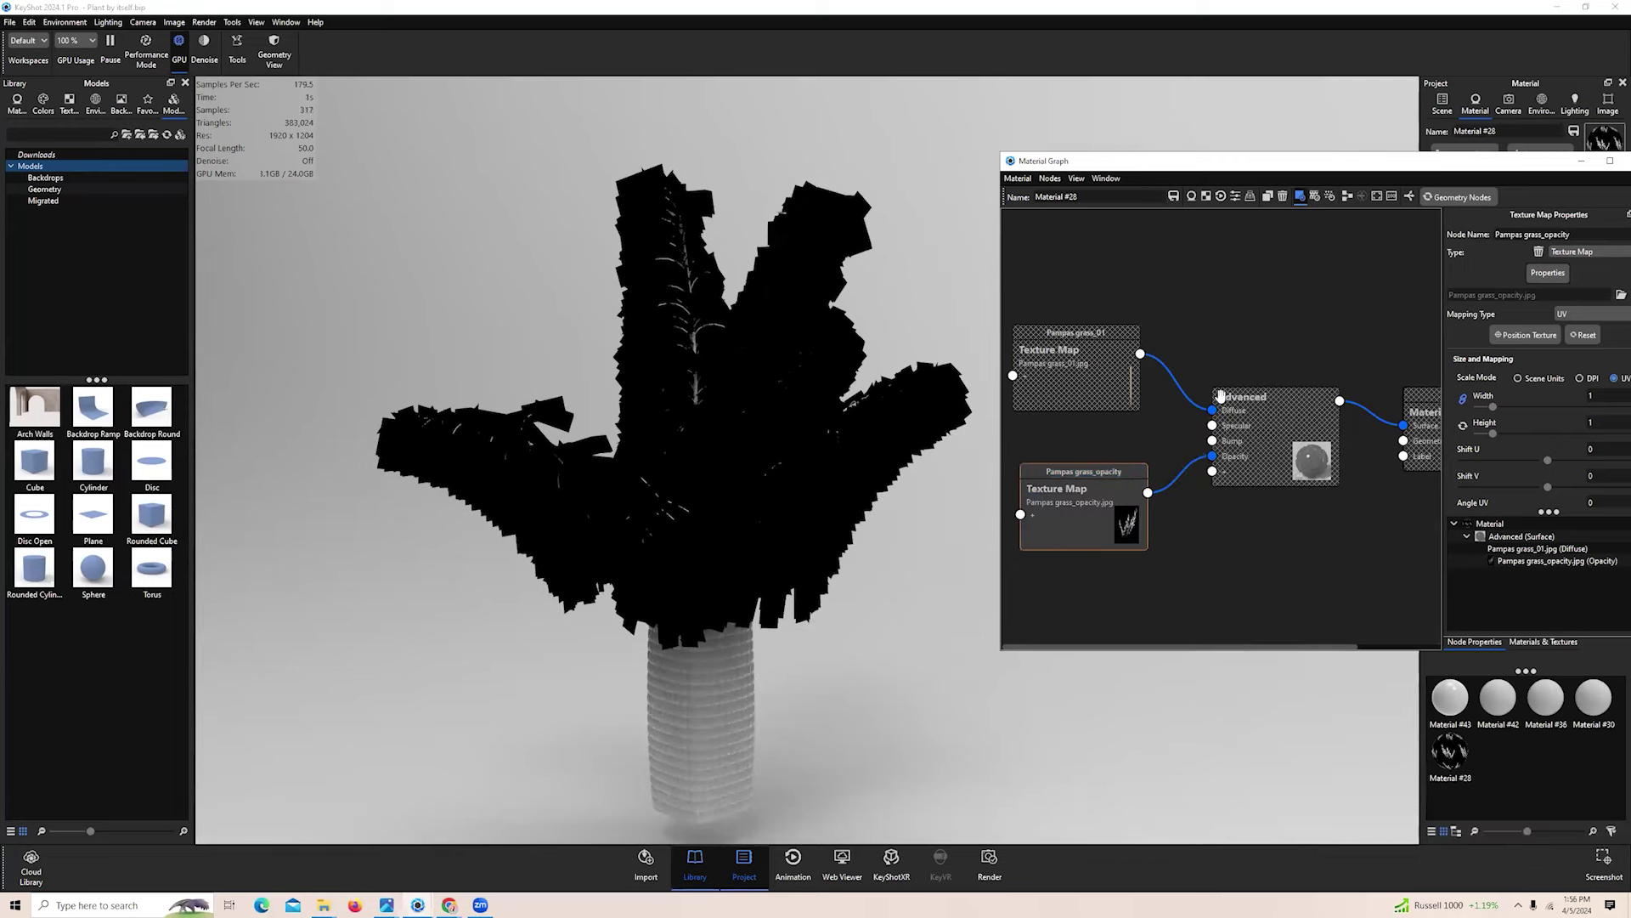
mouse_move(1209, 183)
mouse_down()
mouse_move(1085, 201)
mouse_move(1197, 163)
mouse_up()
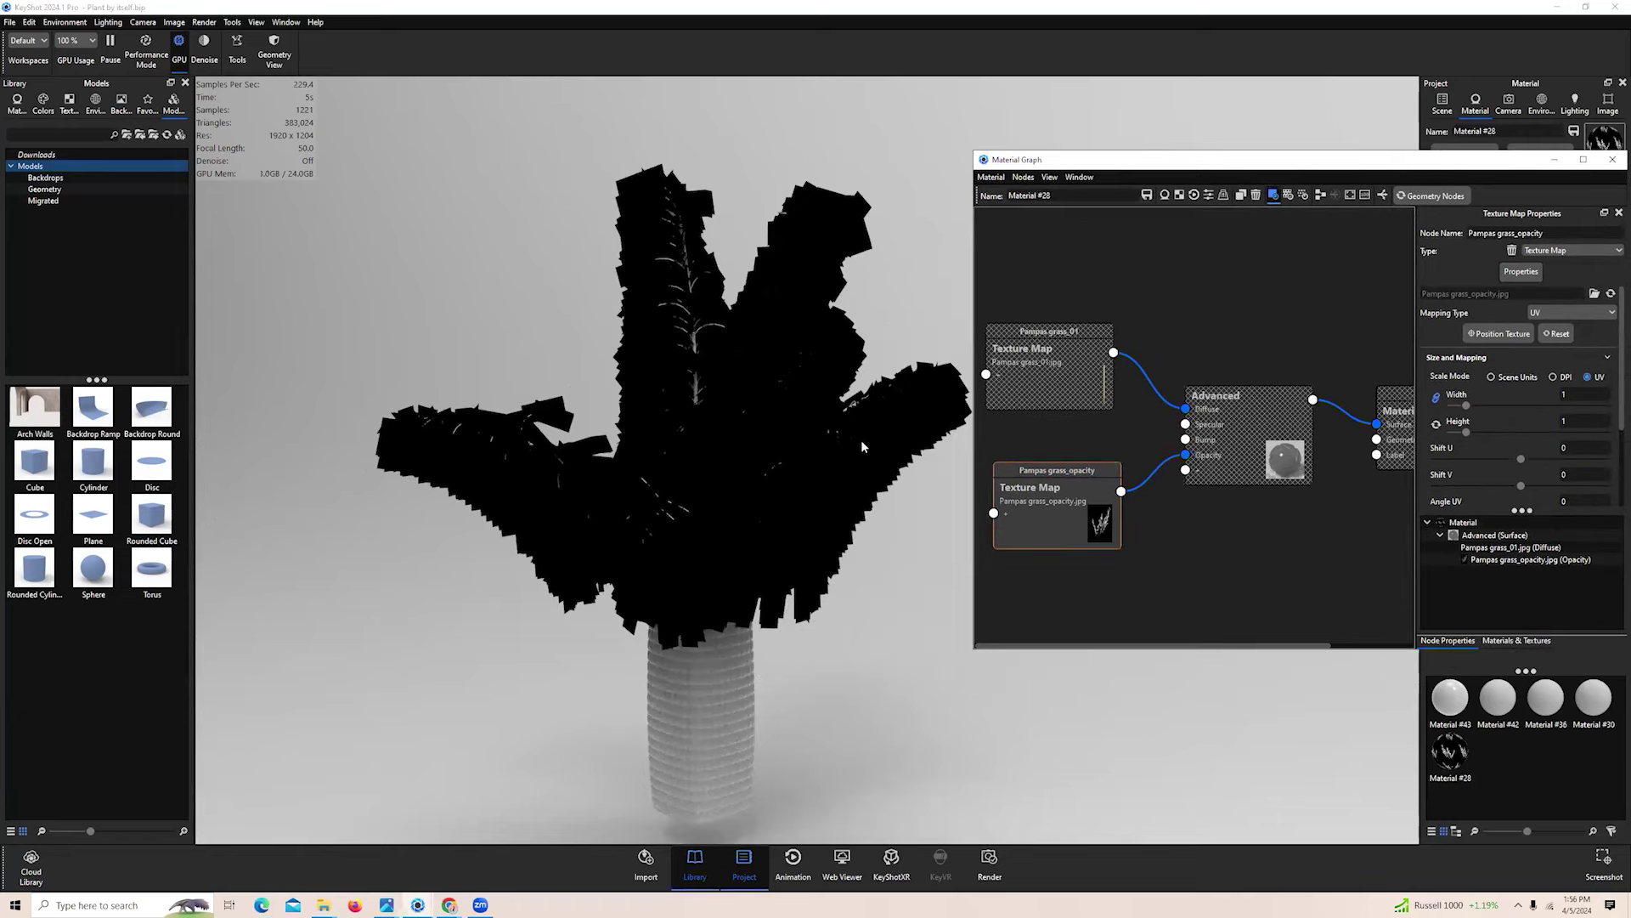
Close the material graph and examine the plant's fronds up close from different angles
drag(1455, 161, 1209, 164)
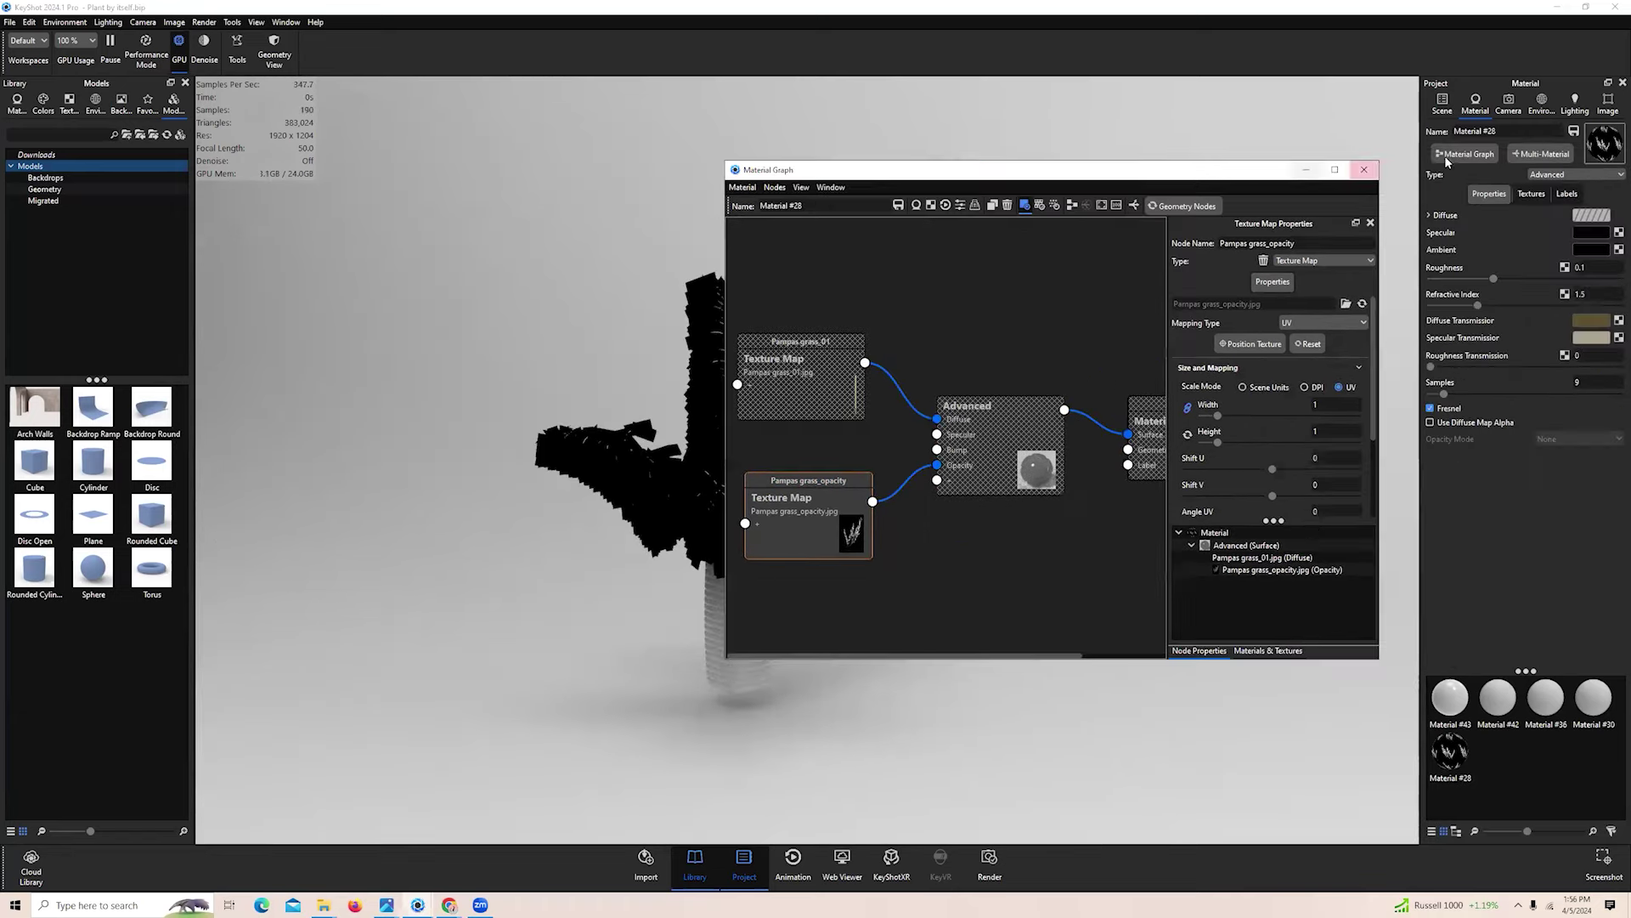
click(1371, 172)
drag(917, 500, 766, 513)
scroll(767, 512, up, 5)
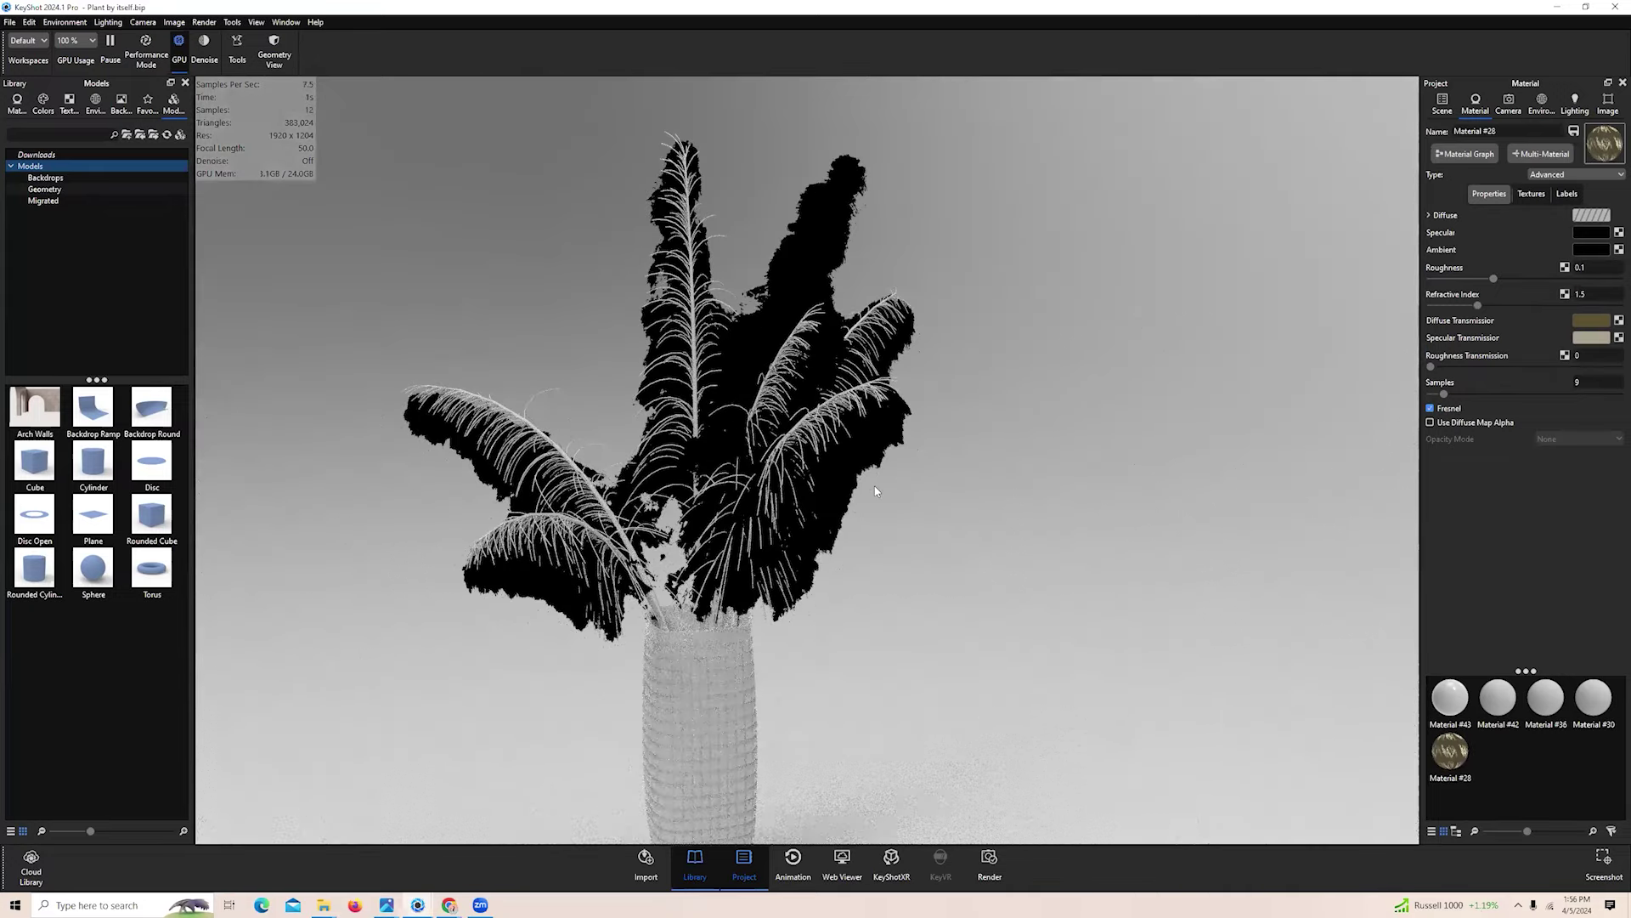
drag(875, 491, 1062, 502)
Pause the plant scene's real-time rendering and switch to the Finished Room scene
click(112, 45)
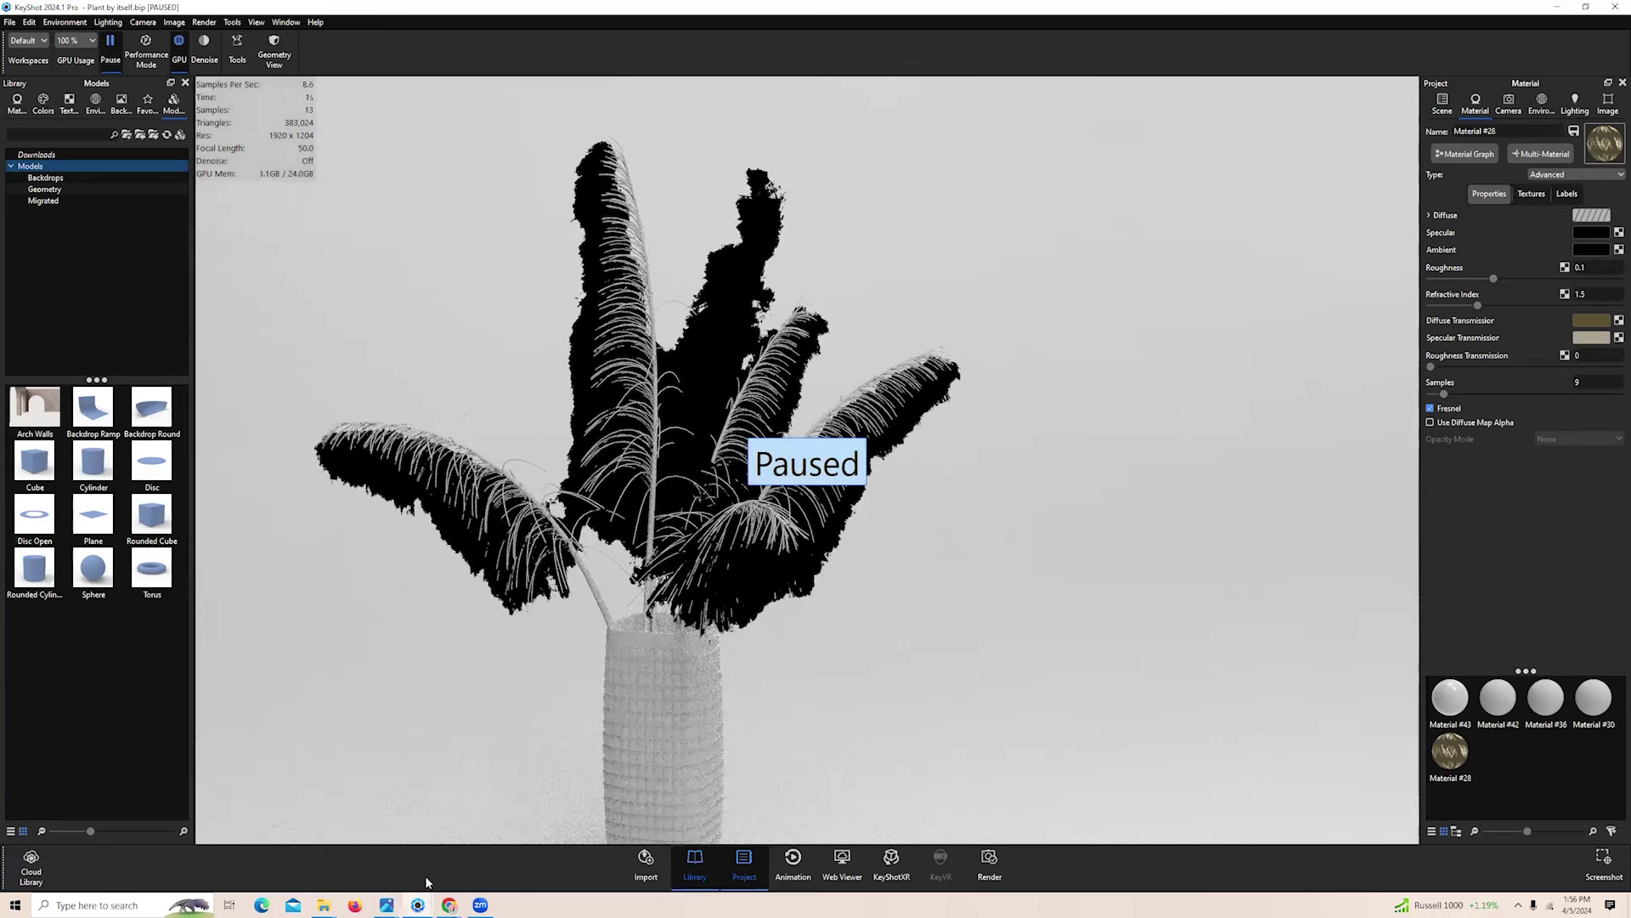
mouse_move(408, 903)
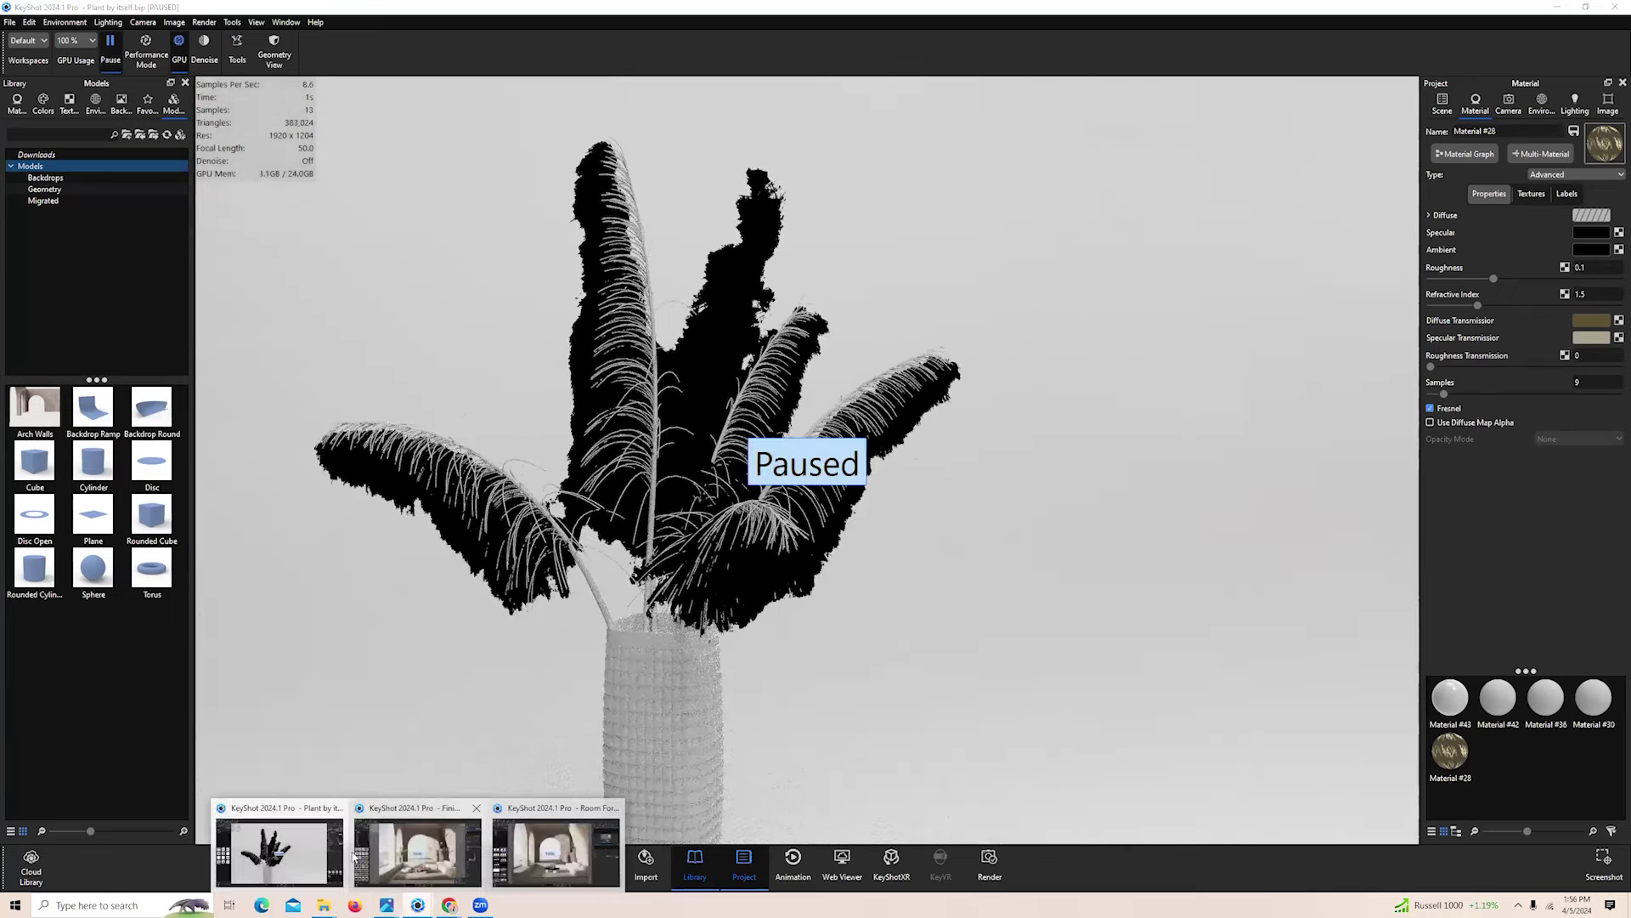
click(409, 854)
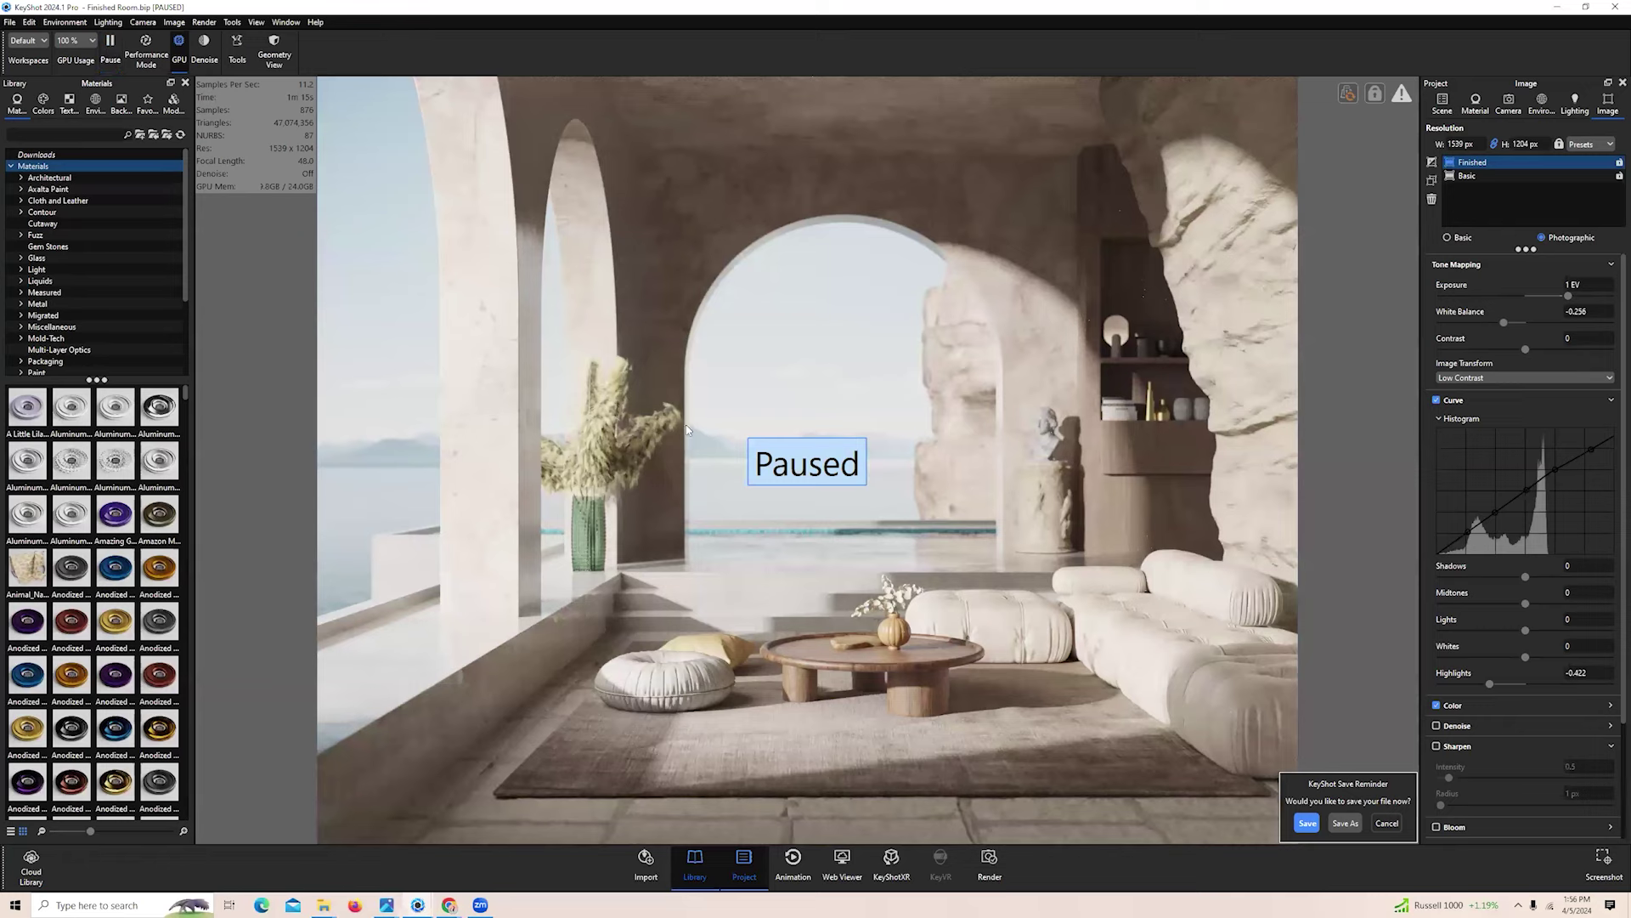
Inspect the texture and opacity connections in the room's pampas grass material graph, Material #28, and close the graph
double_click(609, 439)
click(1441, 109)
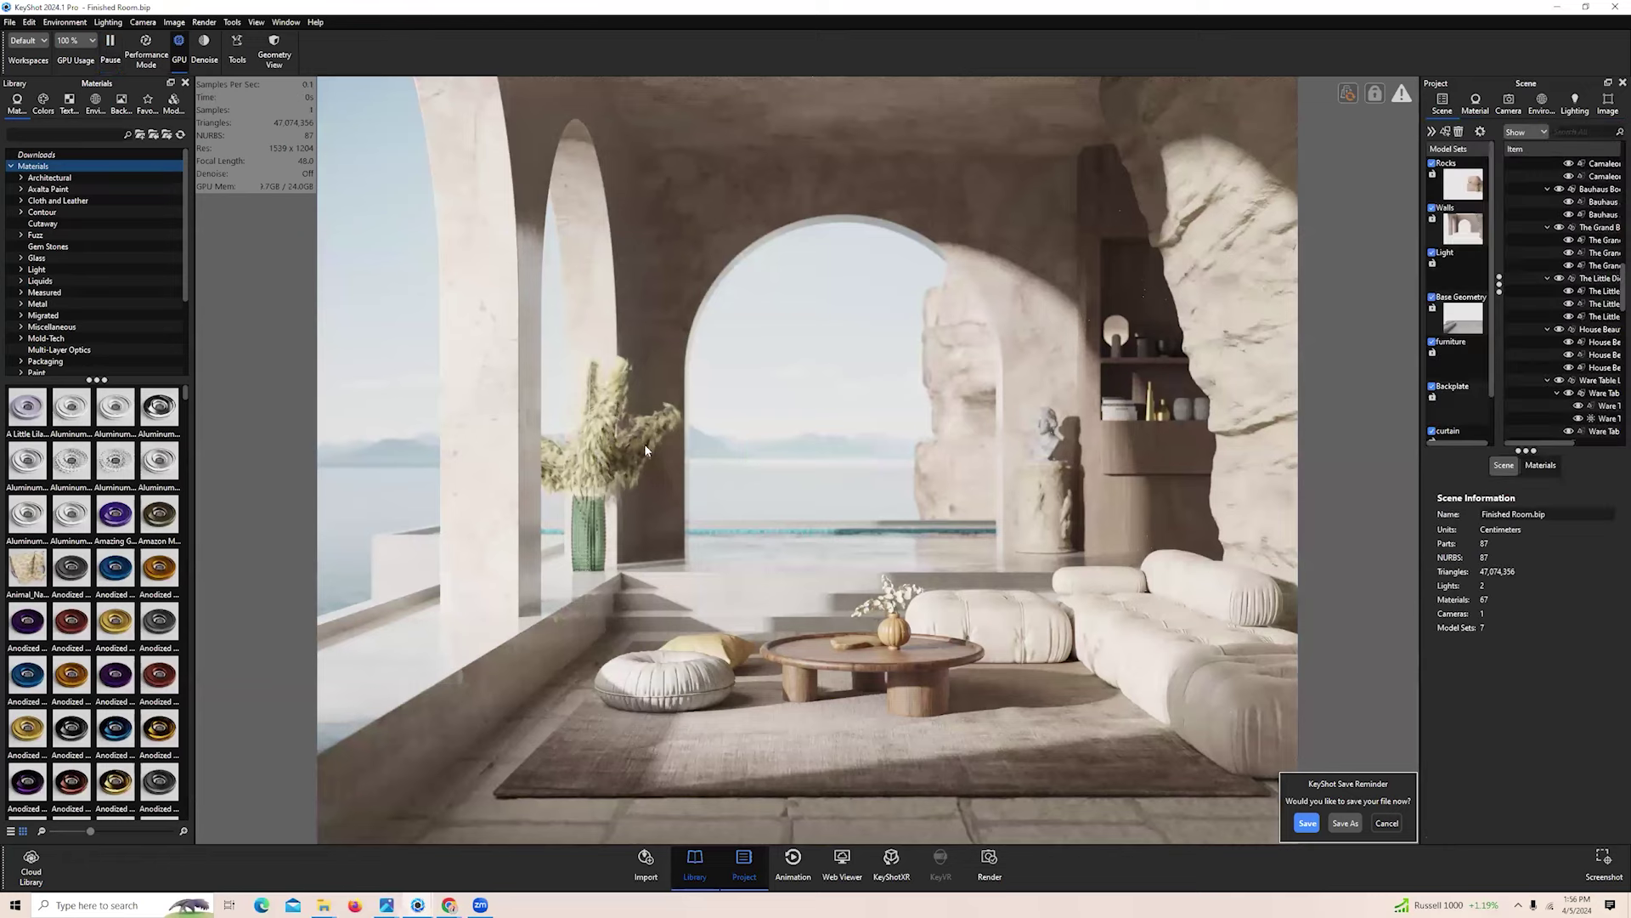
click(644, 444)
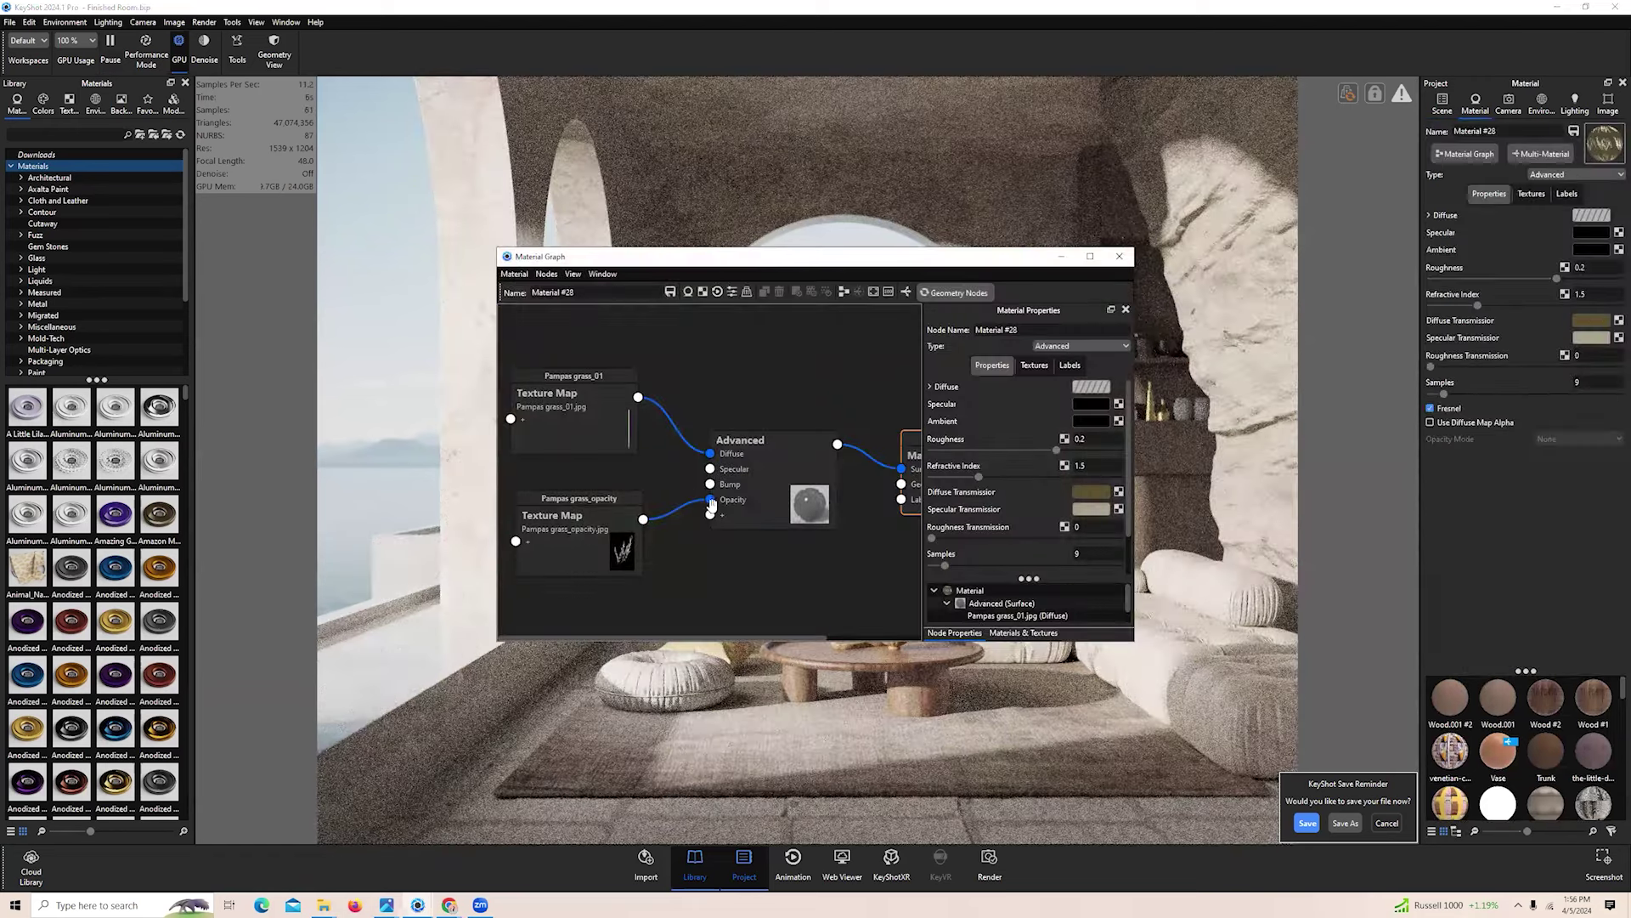
click(1120, 258)
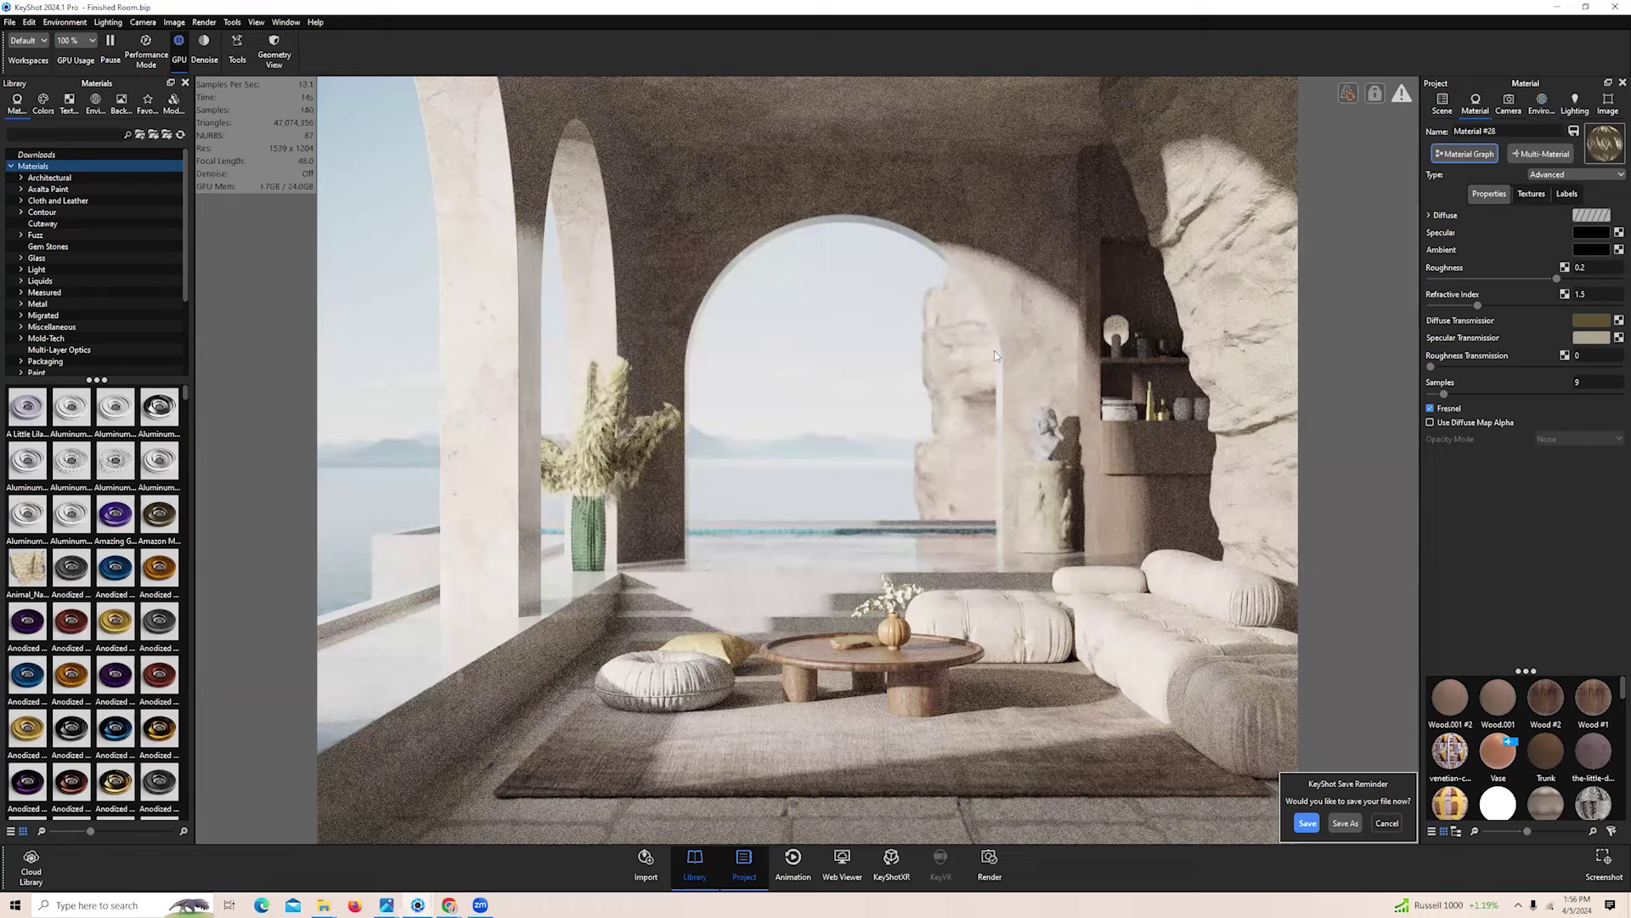
Raise the ray bounces in the room scene's lighting settings to 80
click(1543, 107)
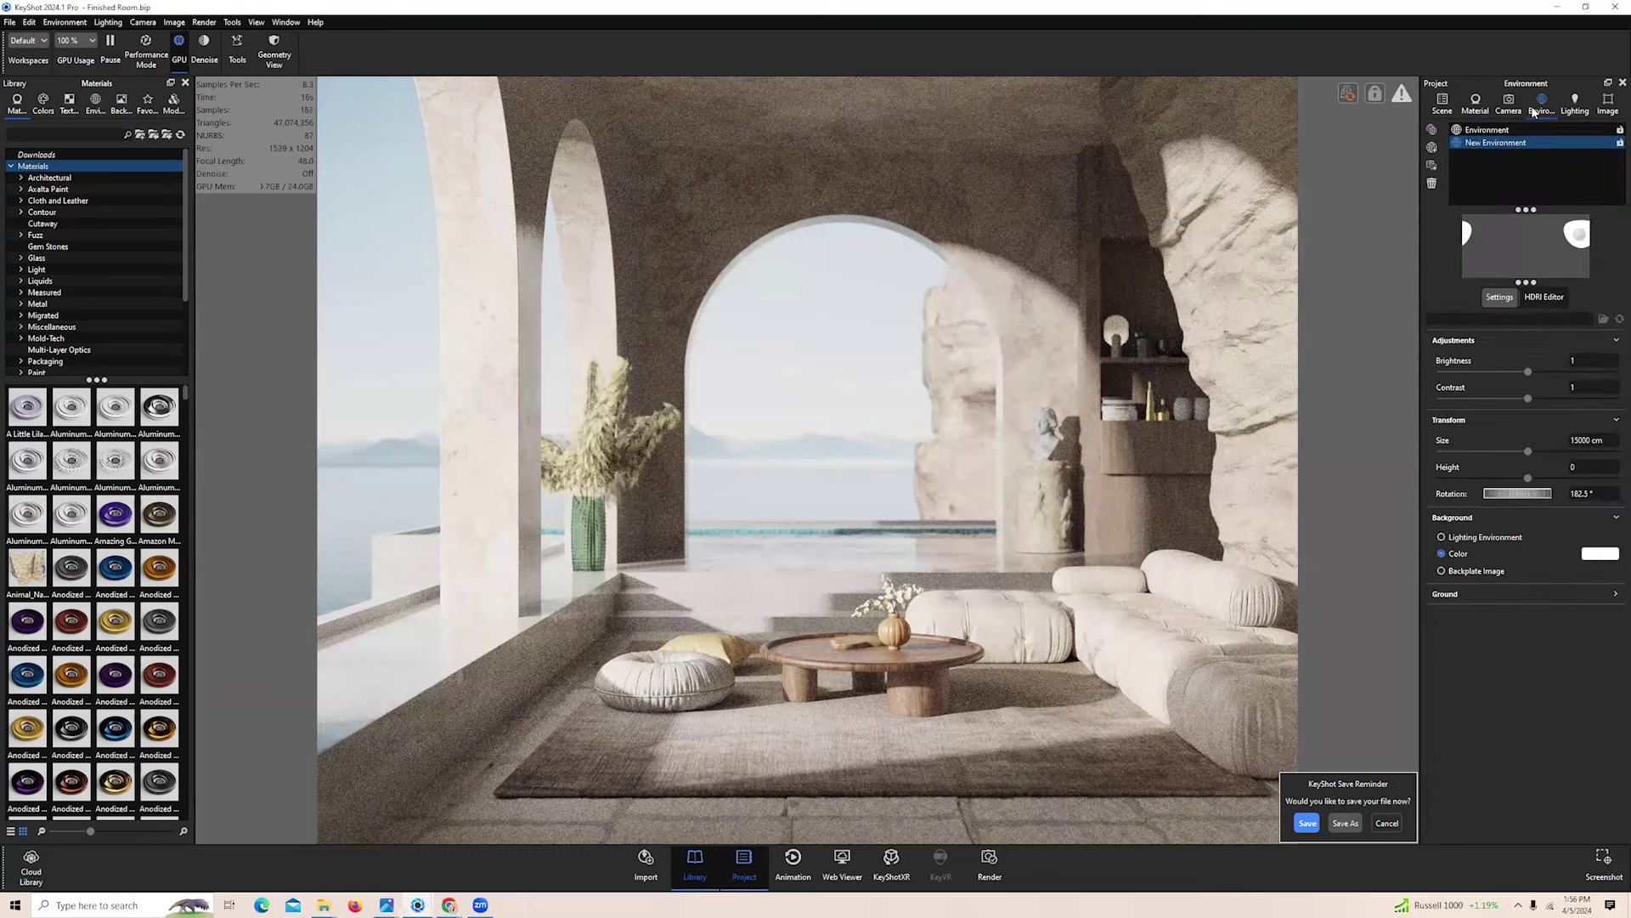
click(1573, 106)
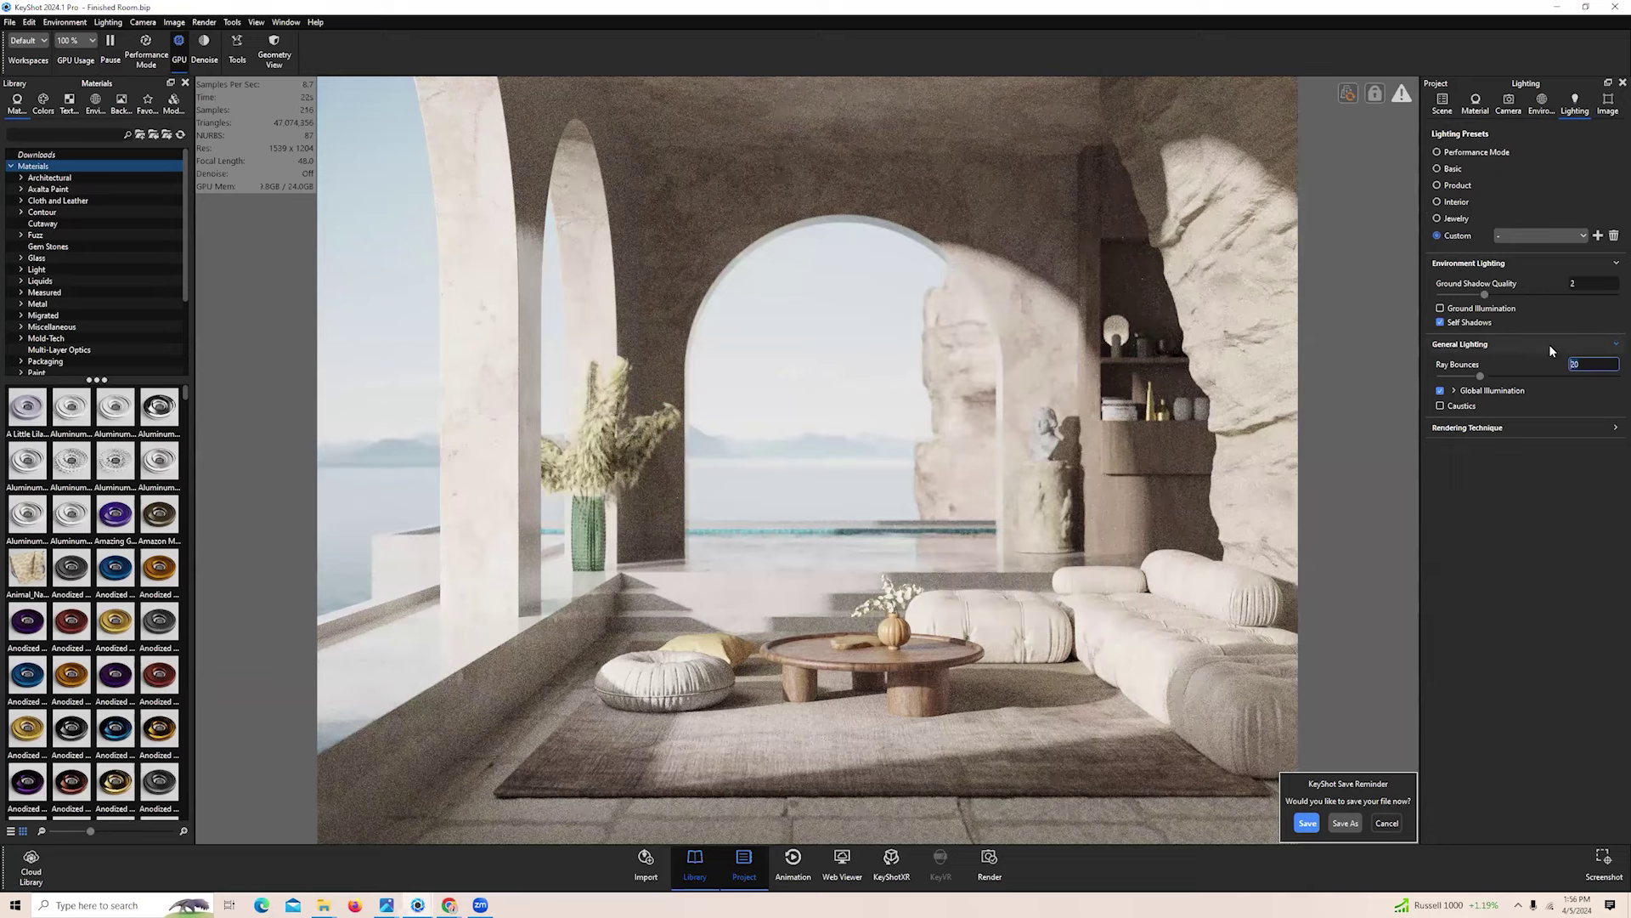
text(8)
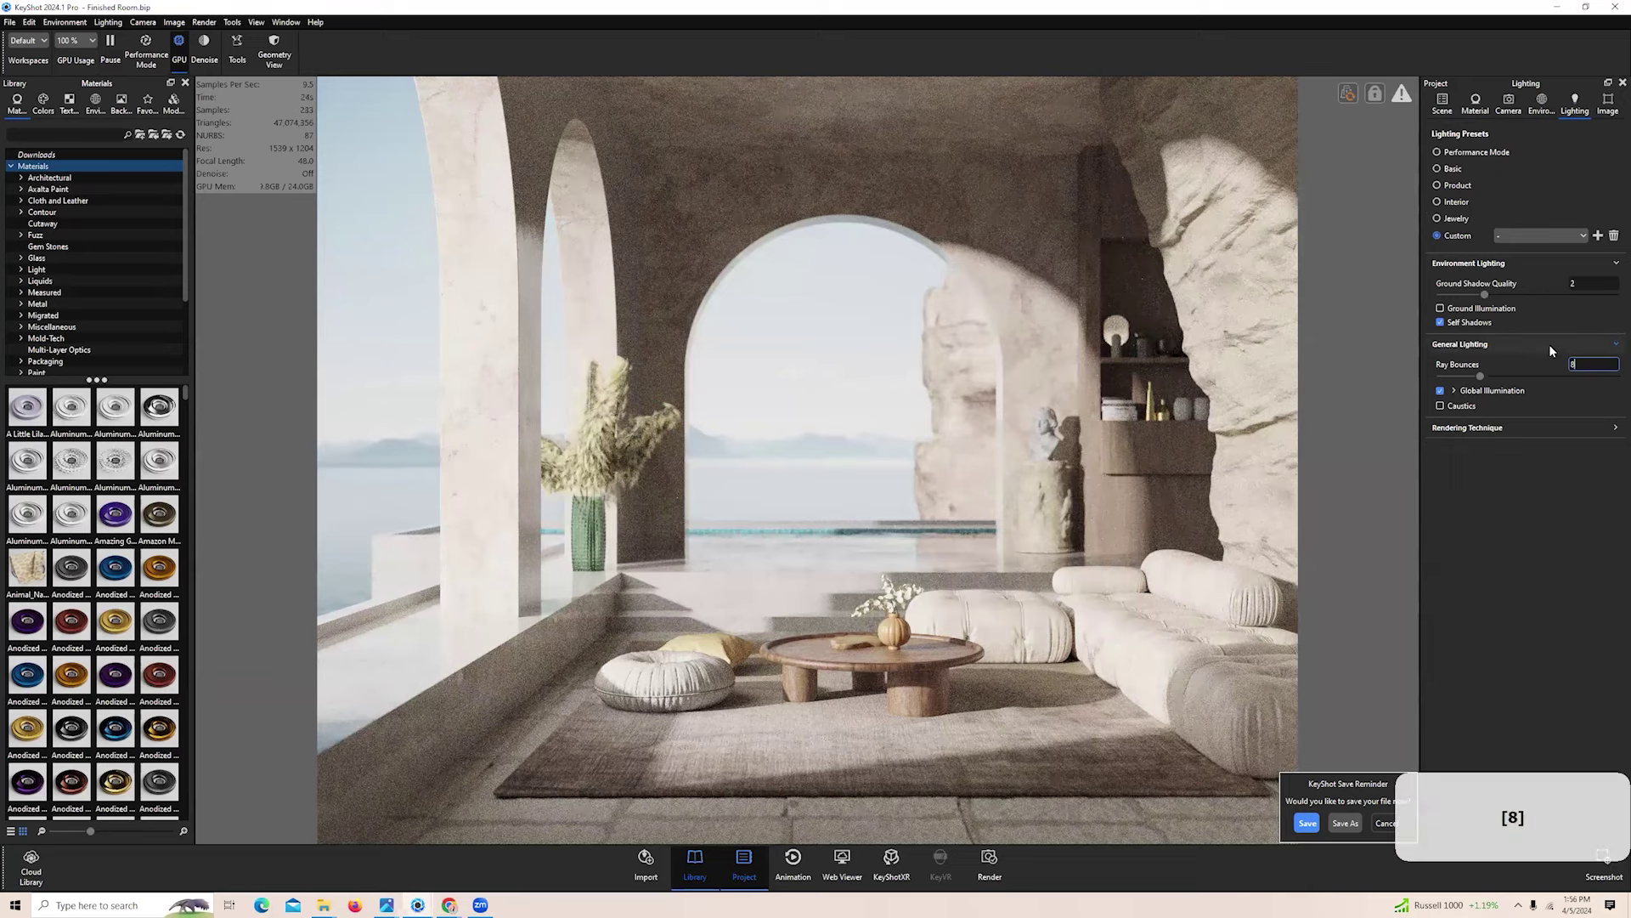
text(0)
key(Return)
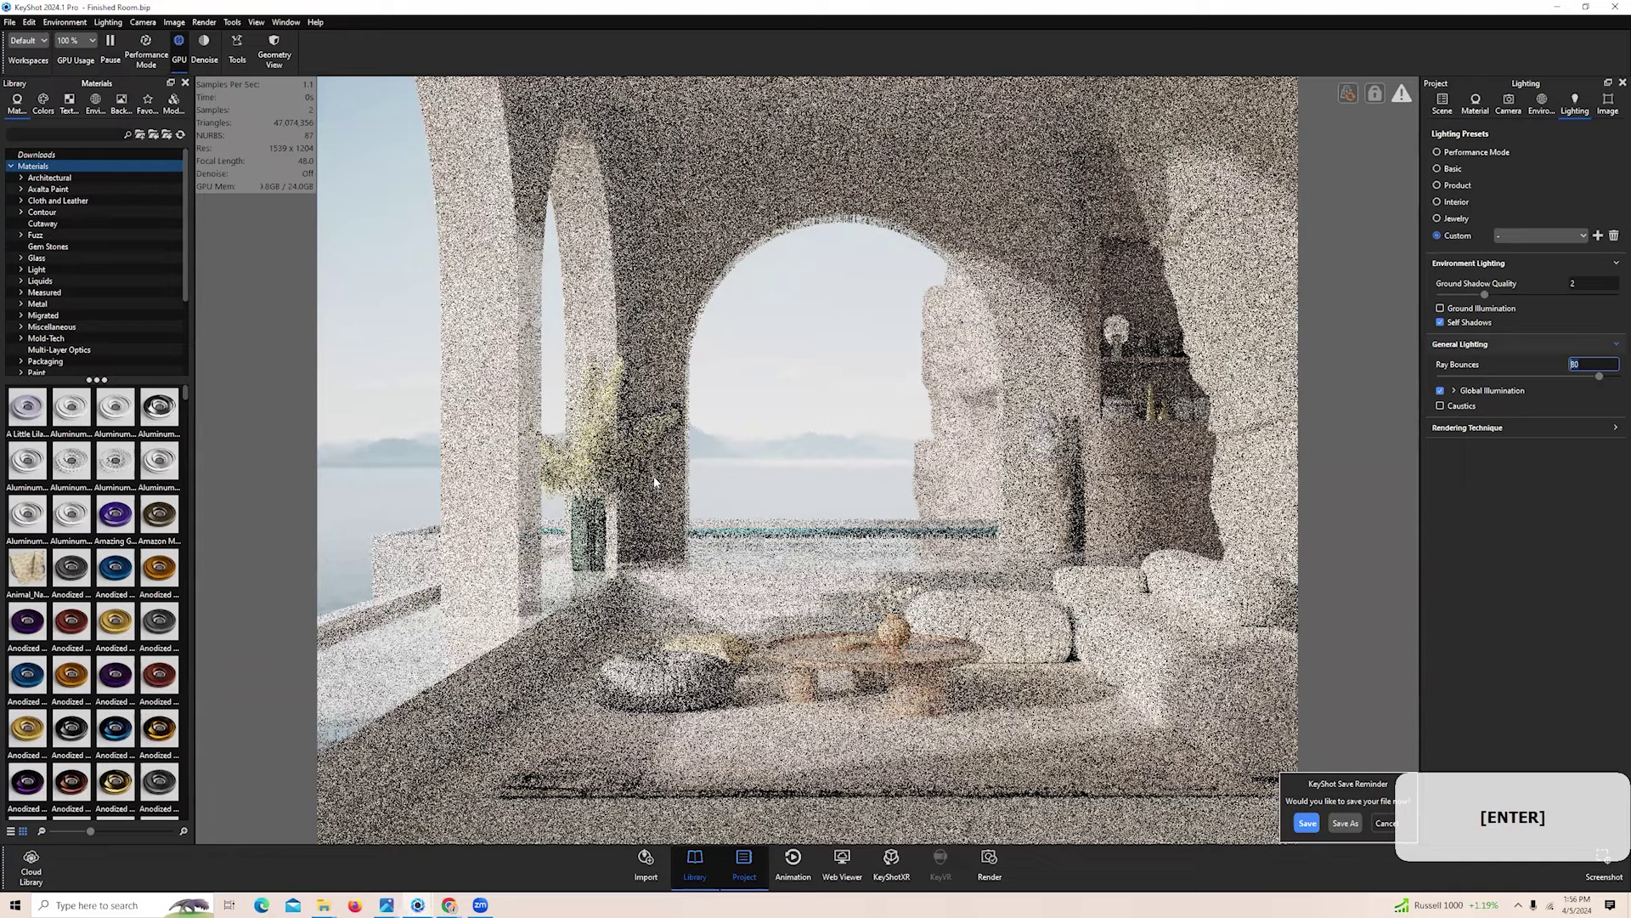
Enable a render region and fit it around the pampas grass at about 338 by 375 px
key(ctrl+shift+r)
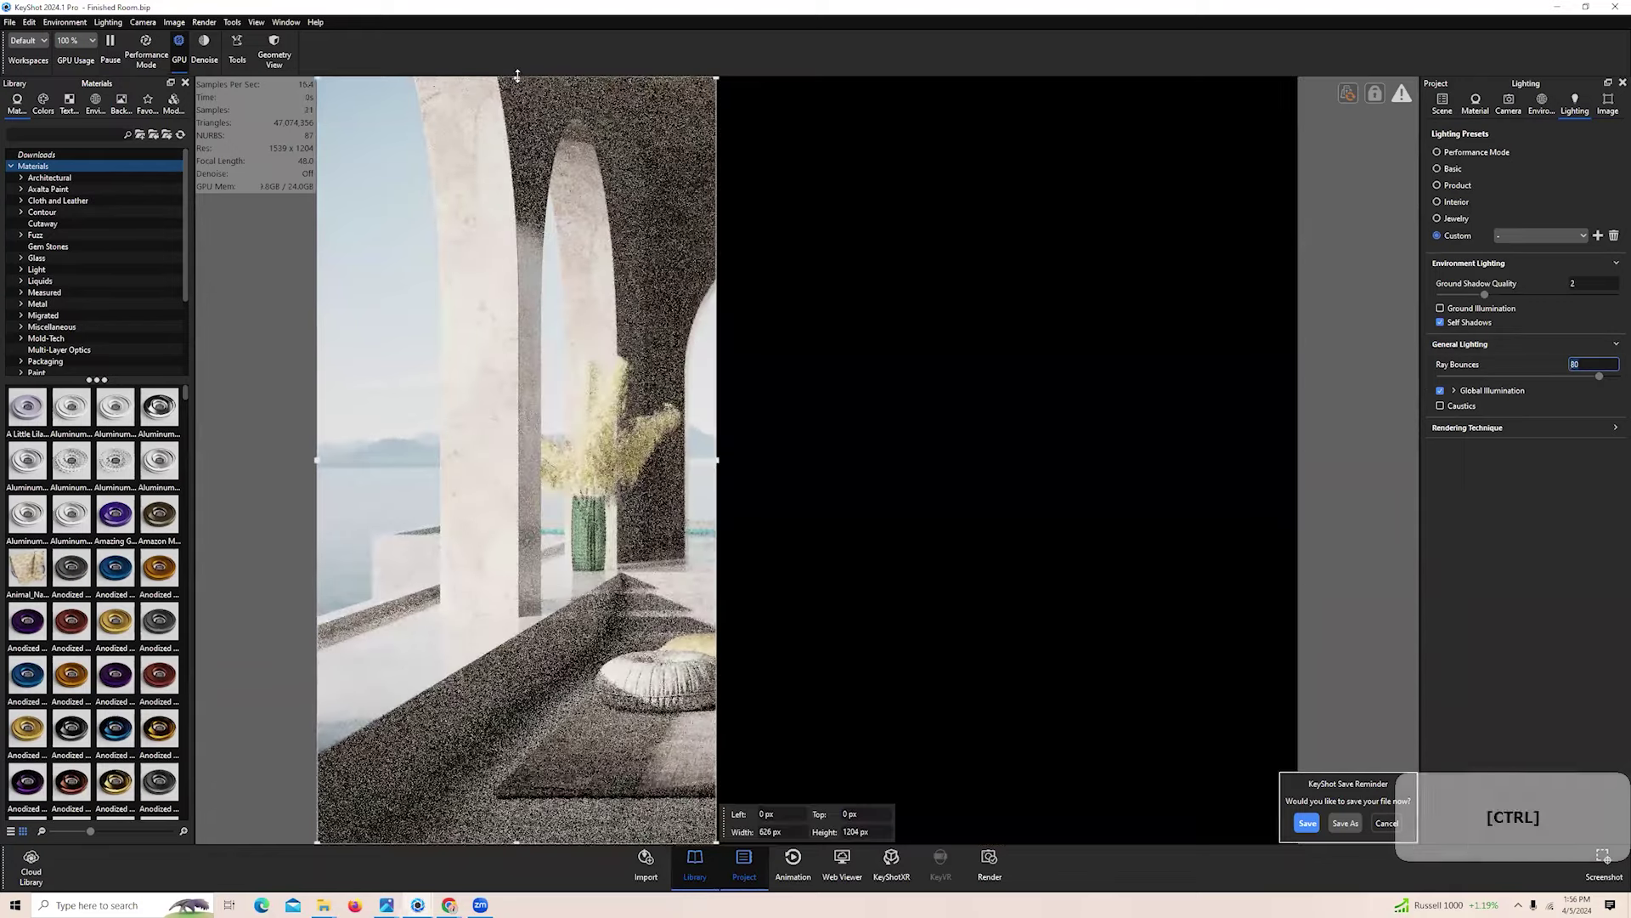
drag(518, 78, 511, 503)
drag(523, 701, 641, 445)
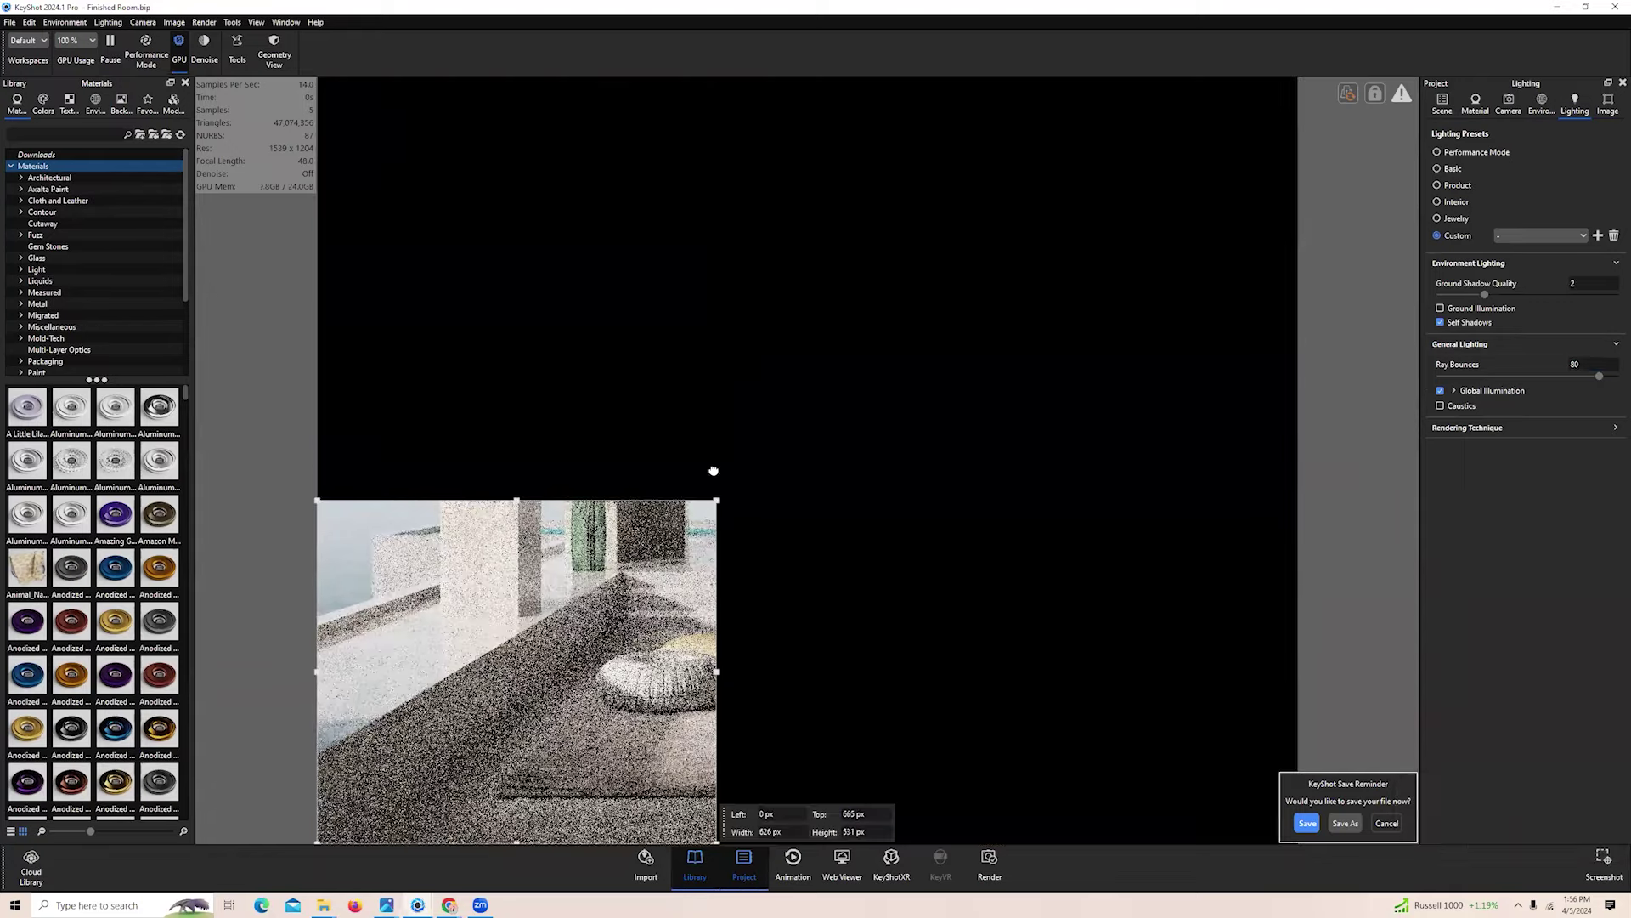
drag(836, 588, 655, 500)
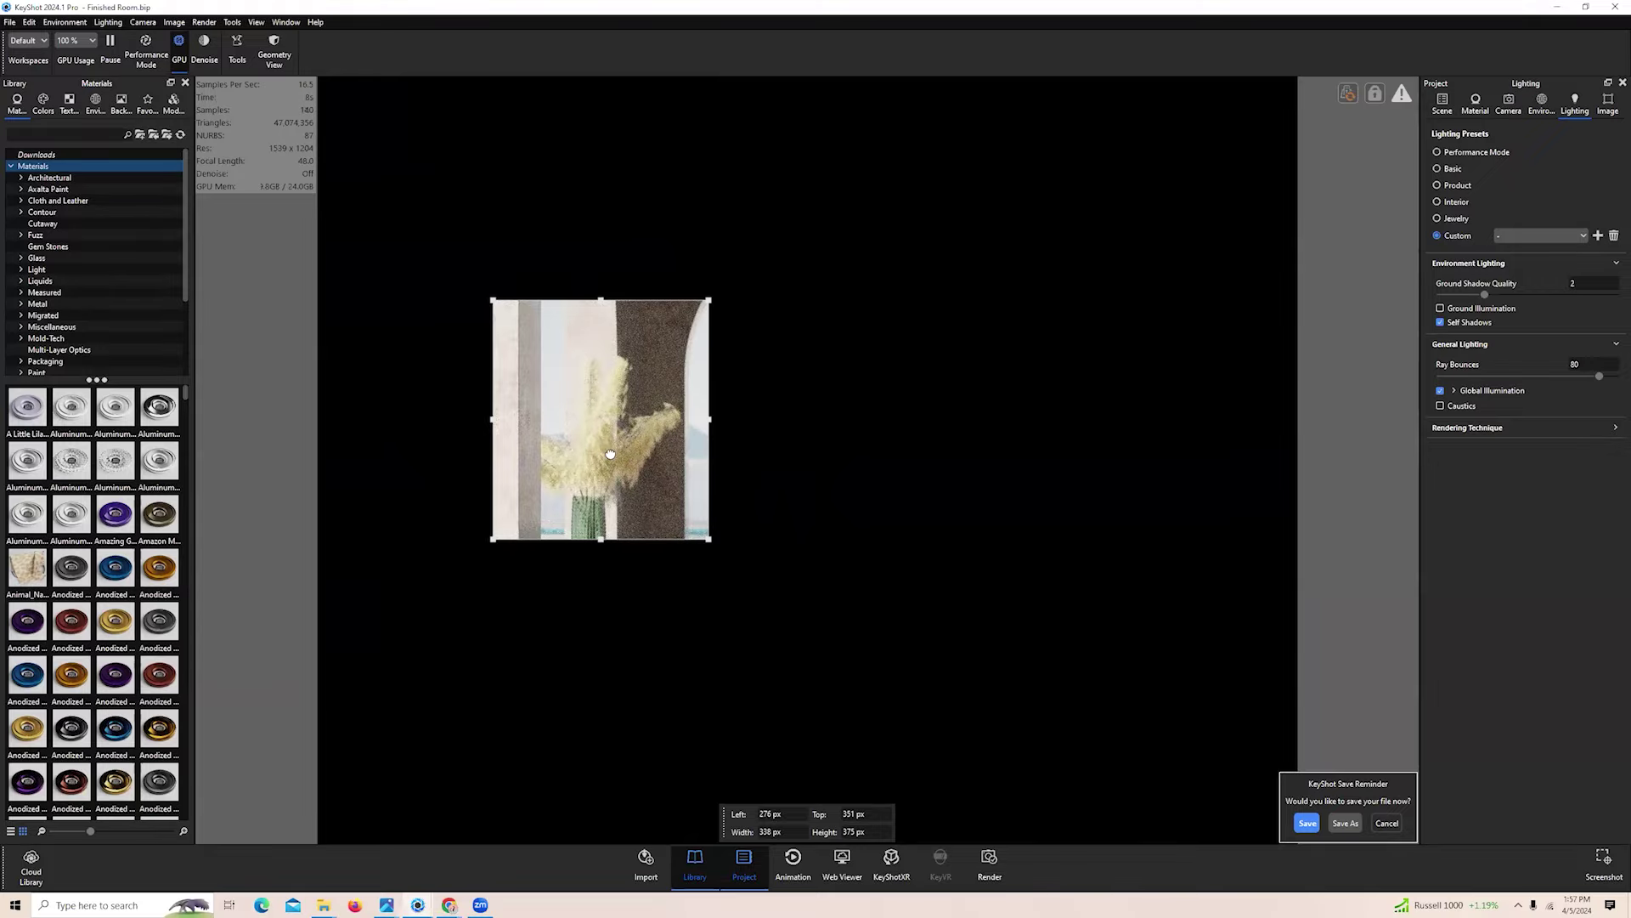
Set the ray bounces to 20 to compare the pampas grass, and restore them to 80
click(1586, 366)
text(20)
key(Return)
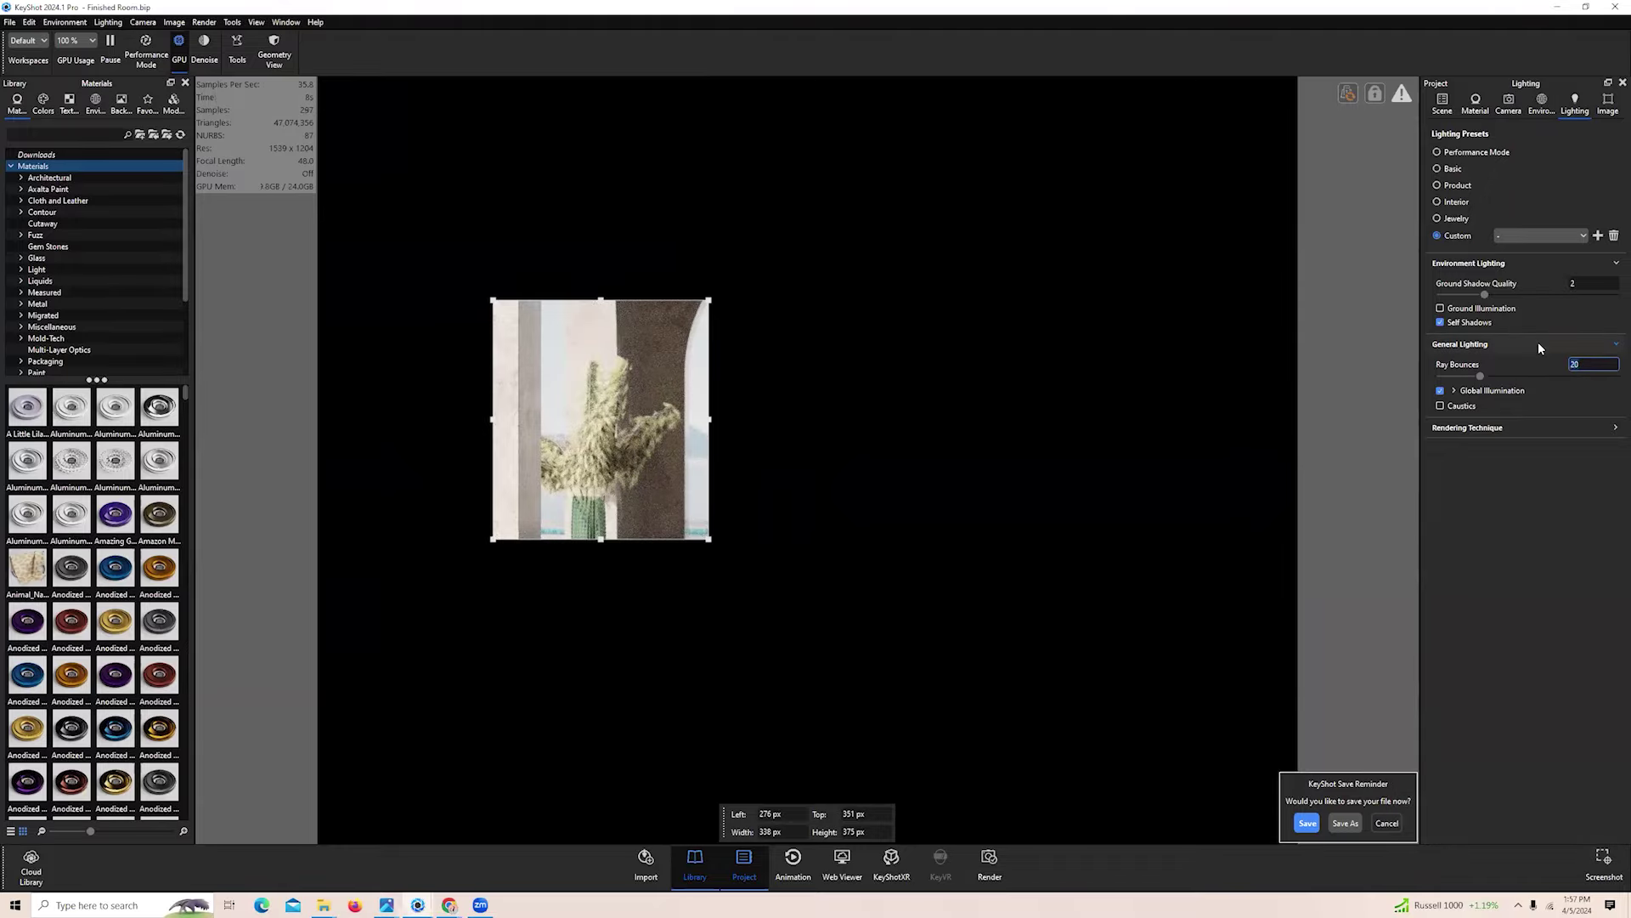
text(80)
key(Return)
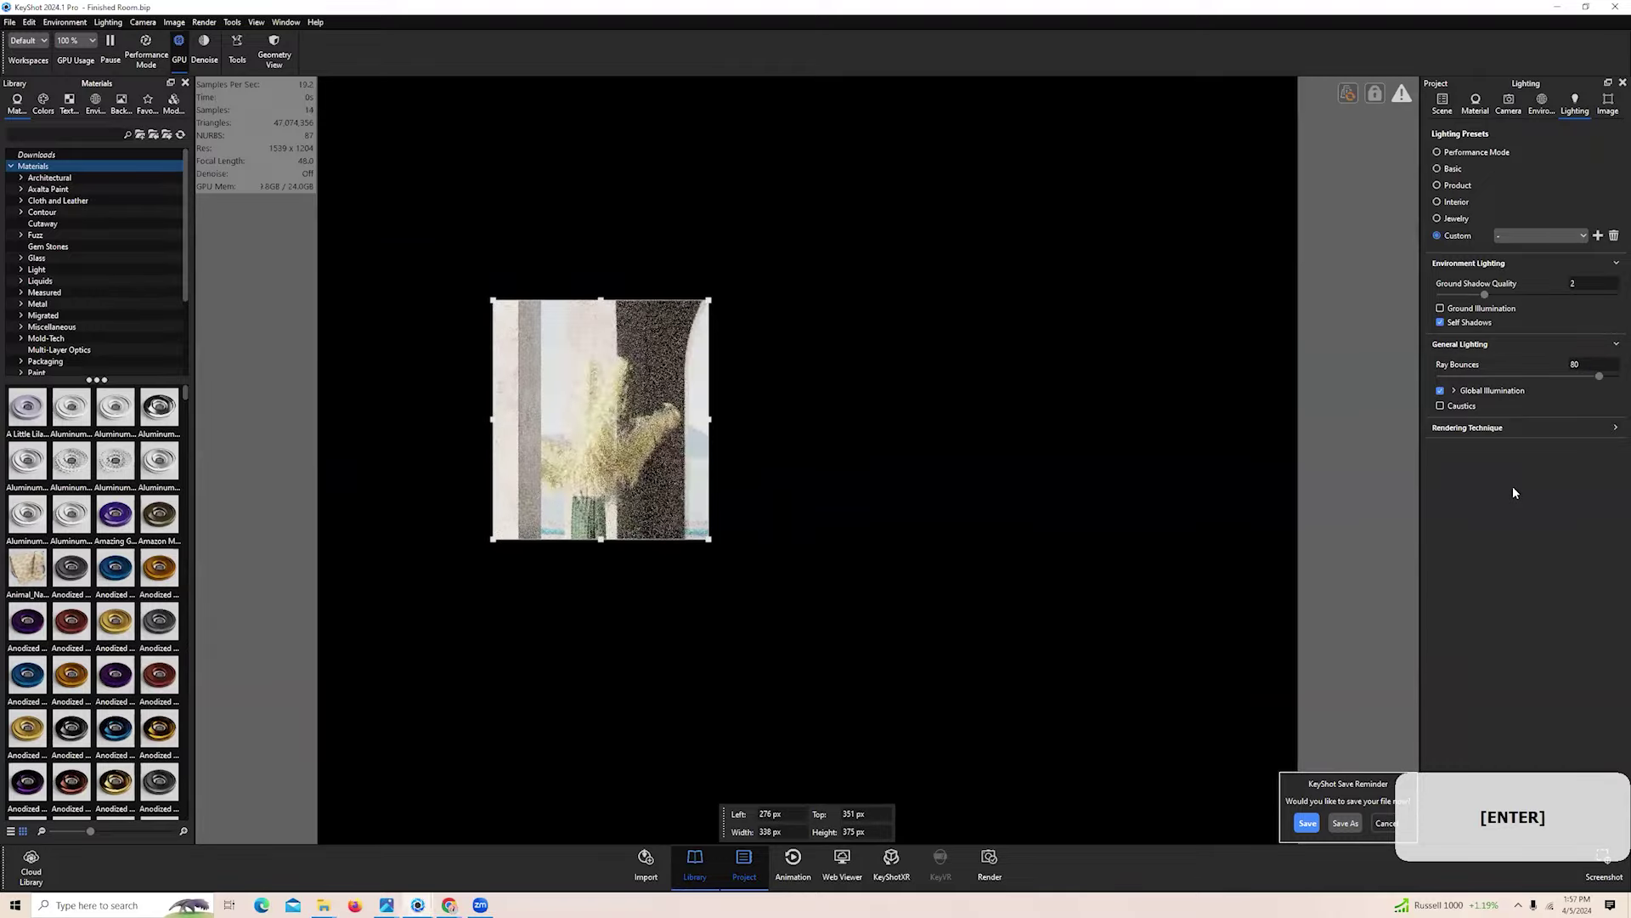
Turn off the render region and dismiss the save reminder without saving
key(shift+ctrl)
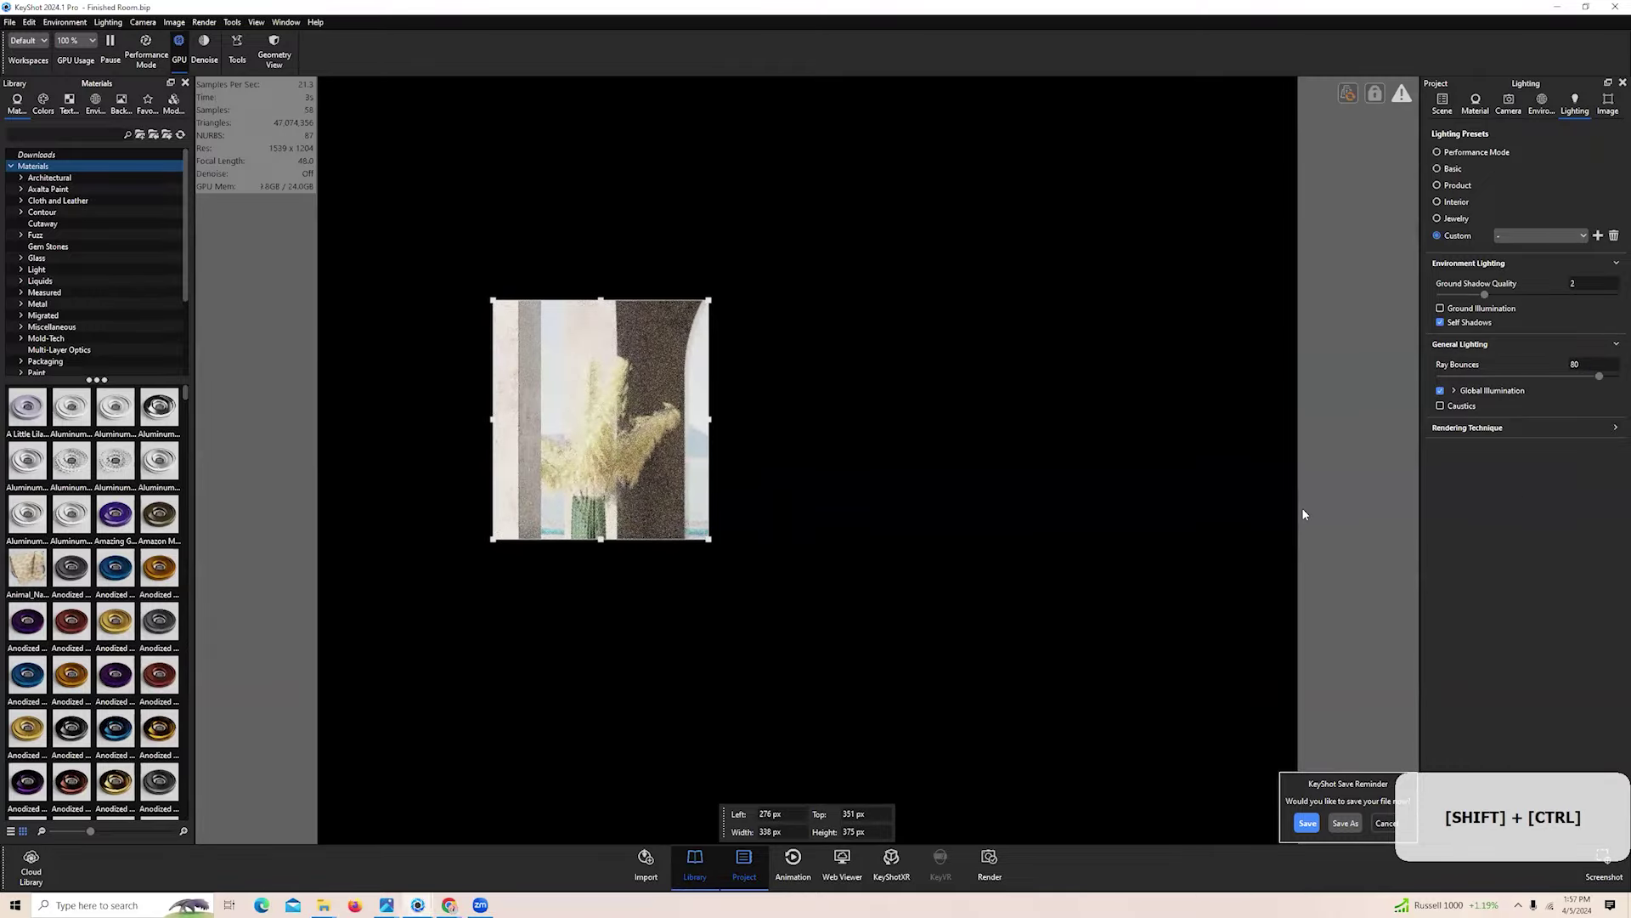
ctrl+shift+click(881, 507)
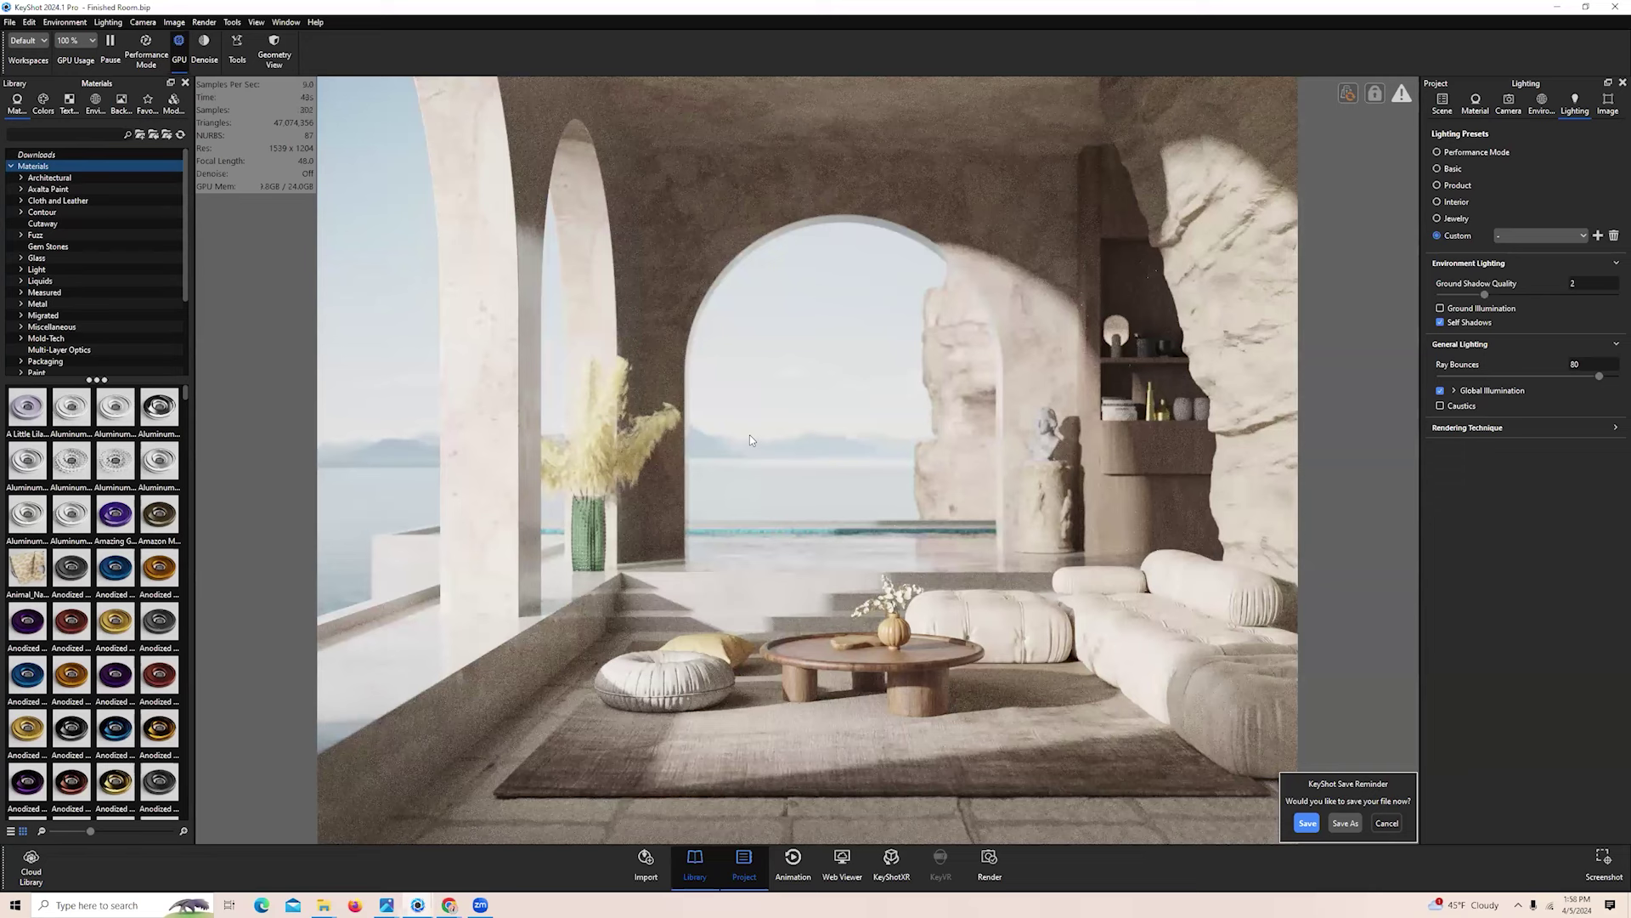
click(1389, 824)
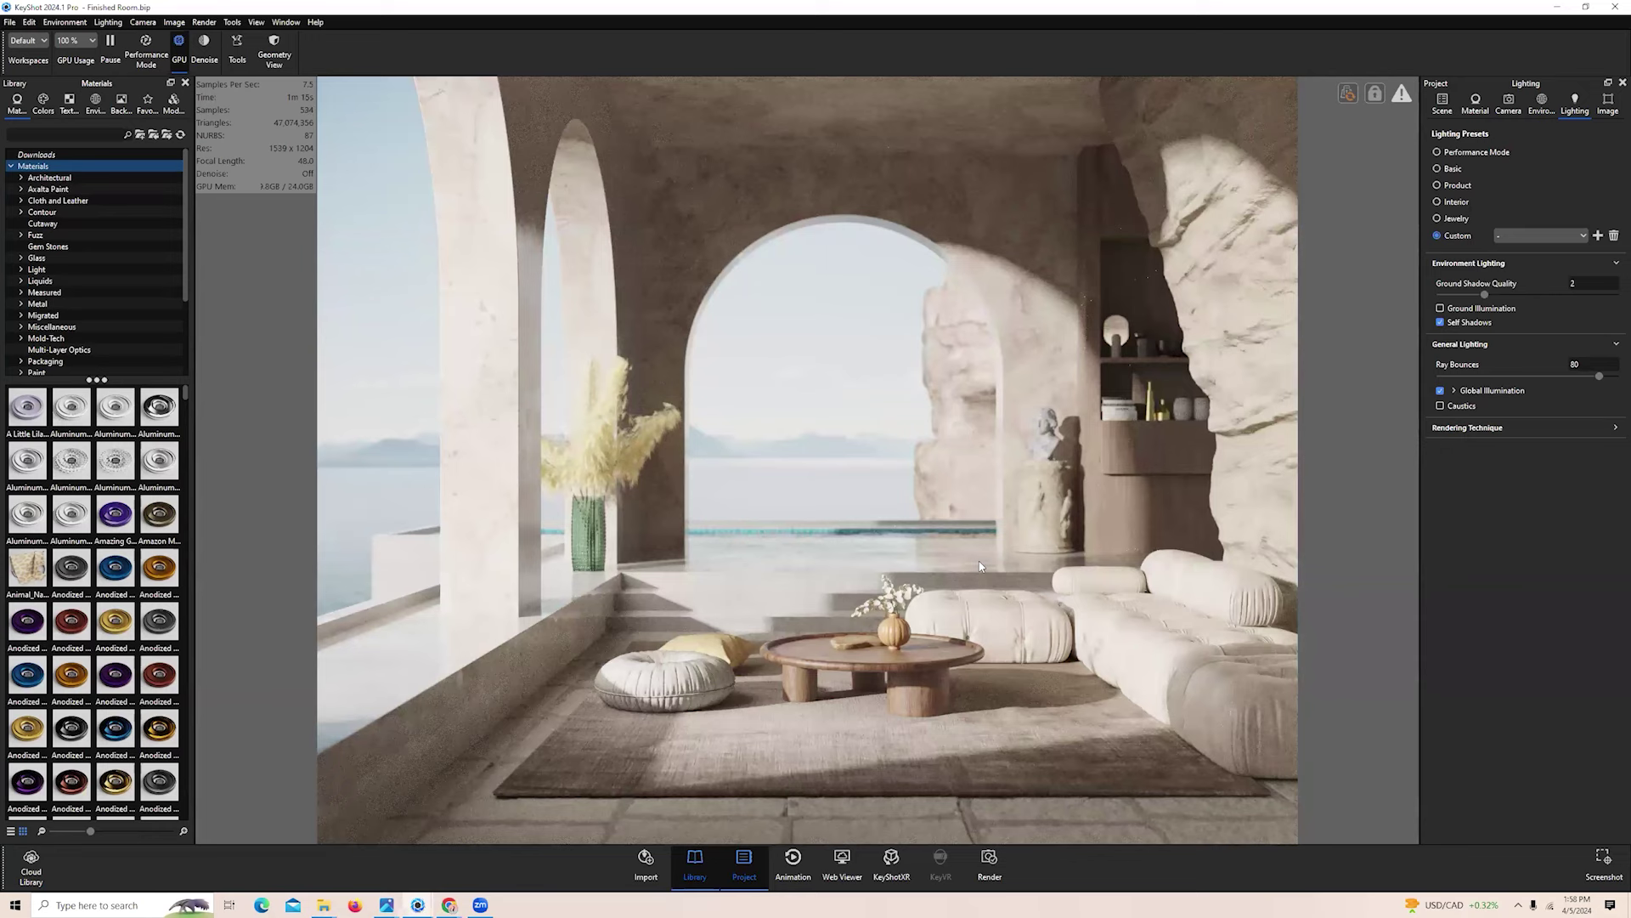
Examine the room's parts and model sets in the scene tree, and check the camera list
click(1451, 111)
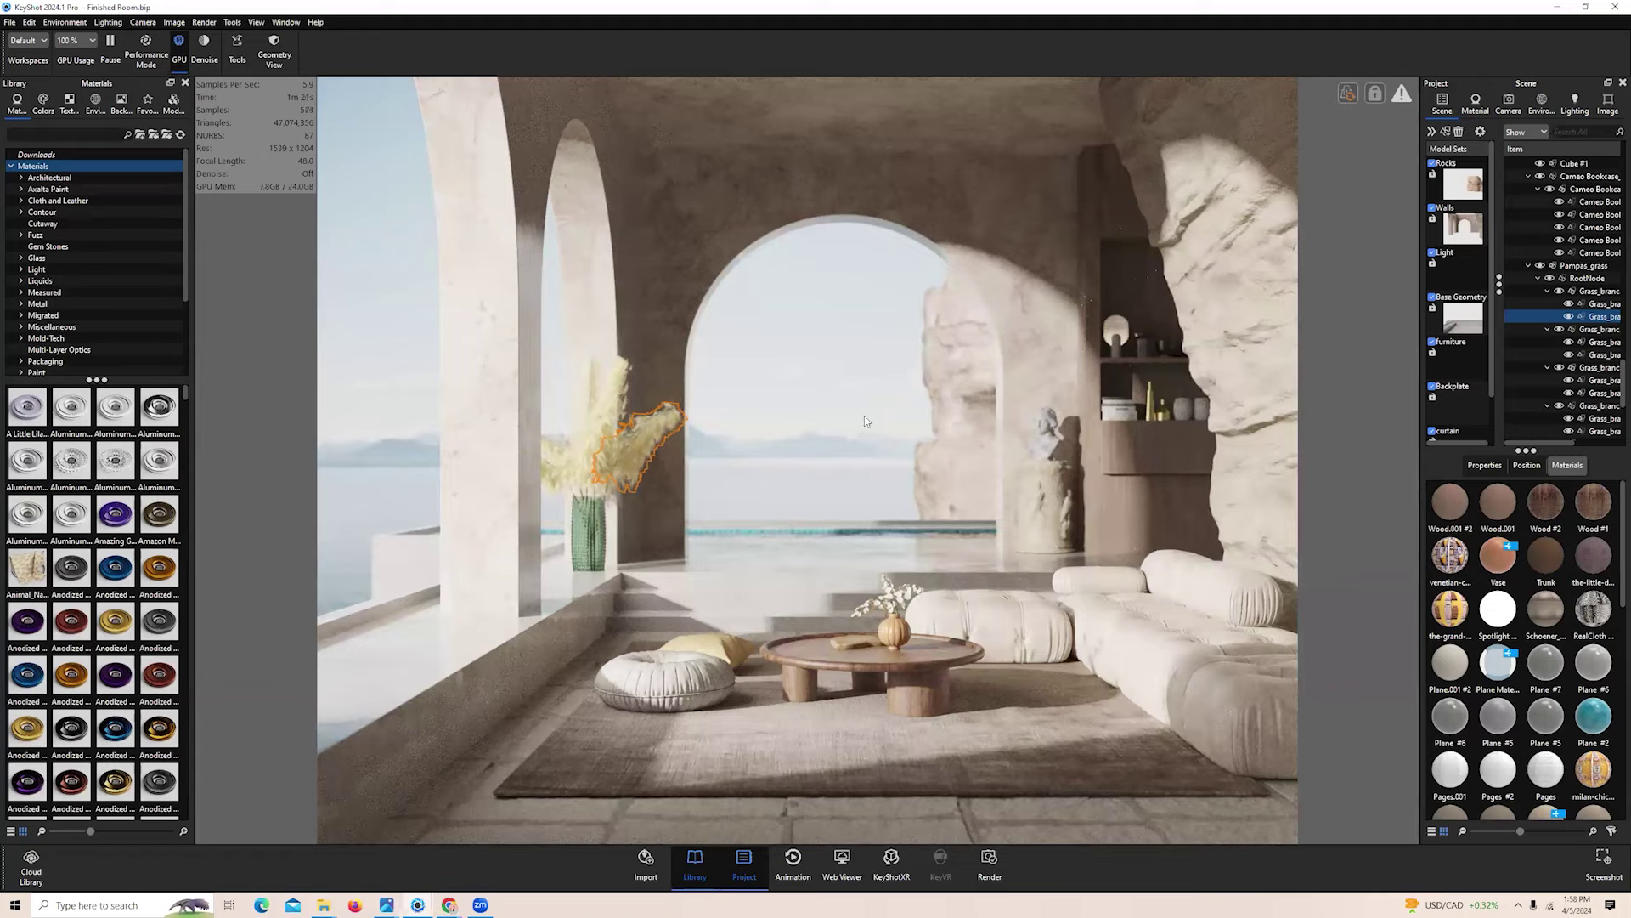
click(1064, 214)
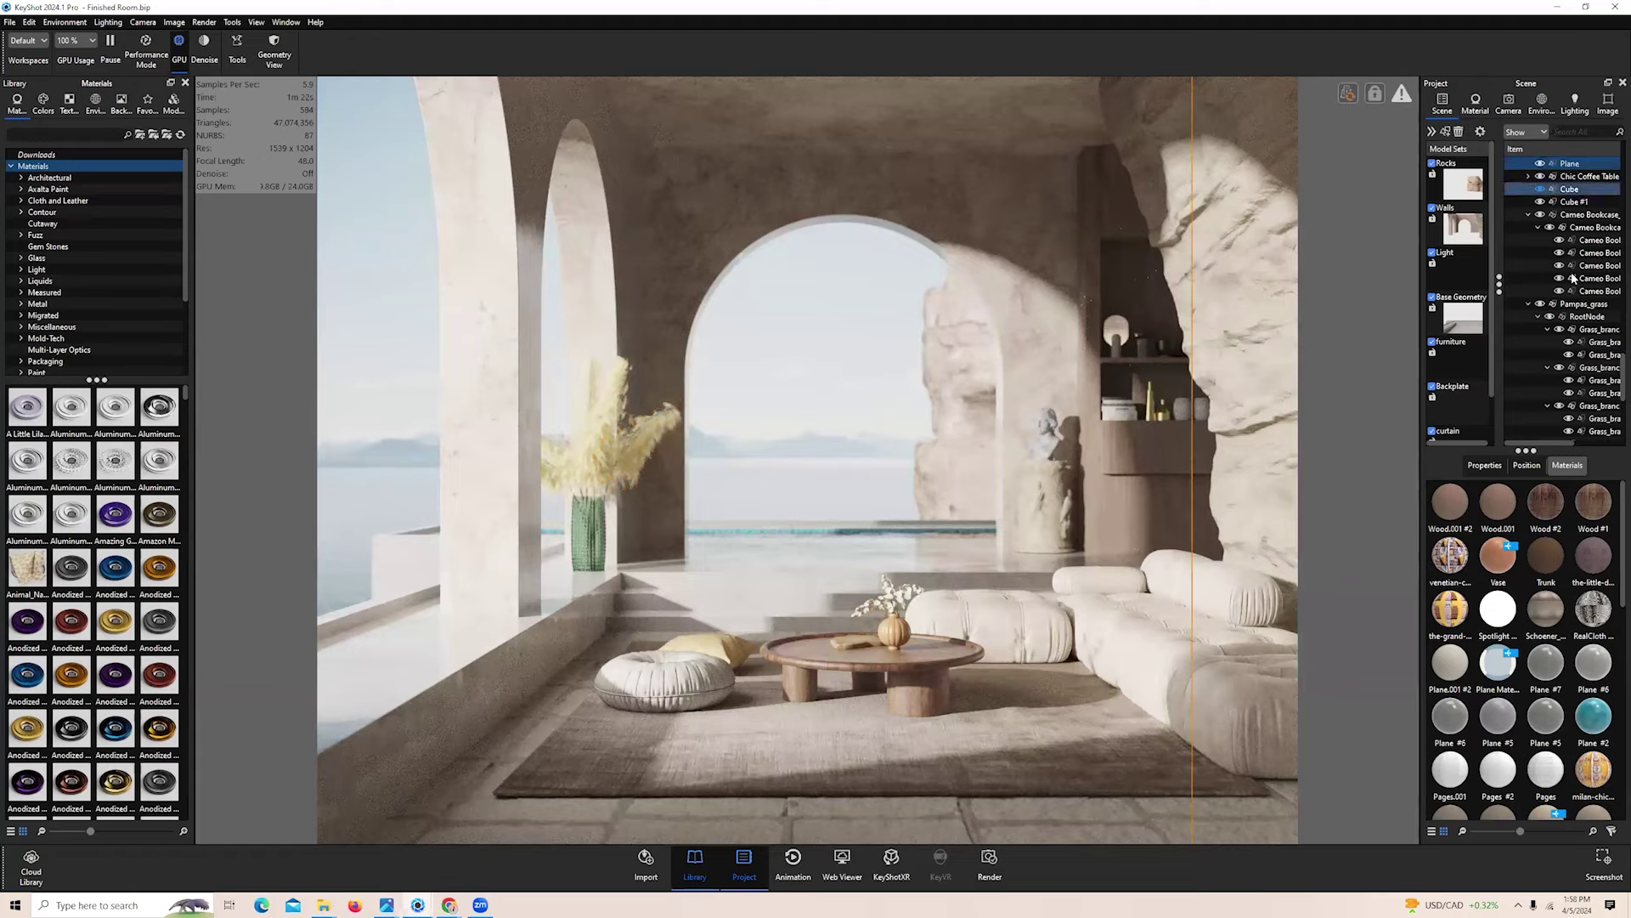
scroll(1576, 278, up, 8)
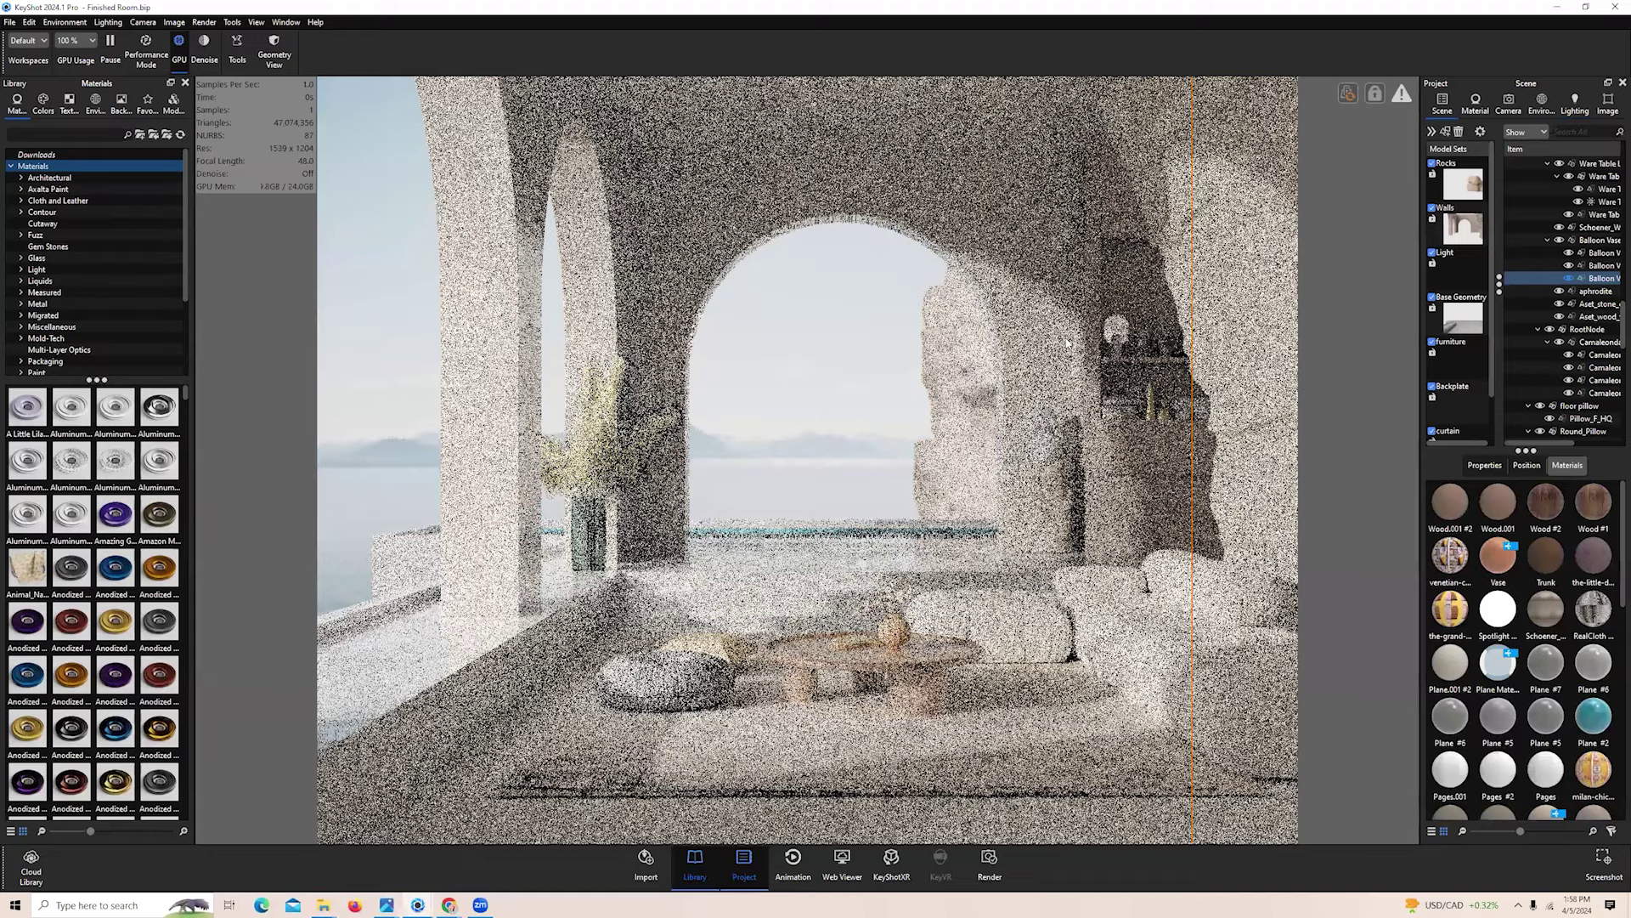
click(881, 416)
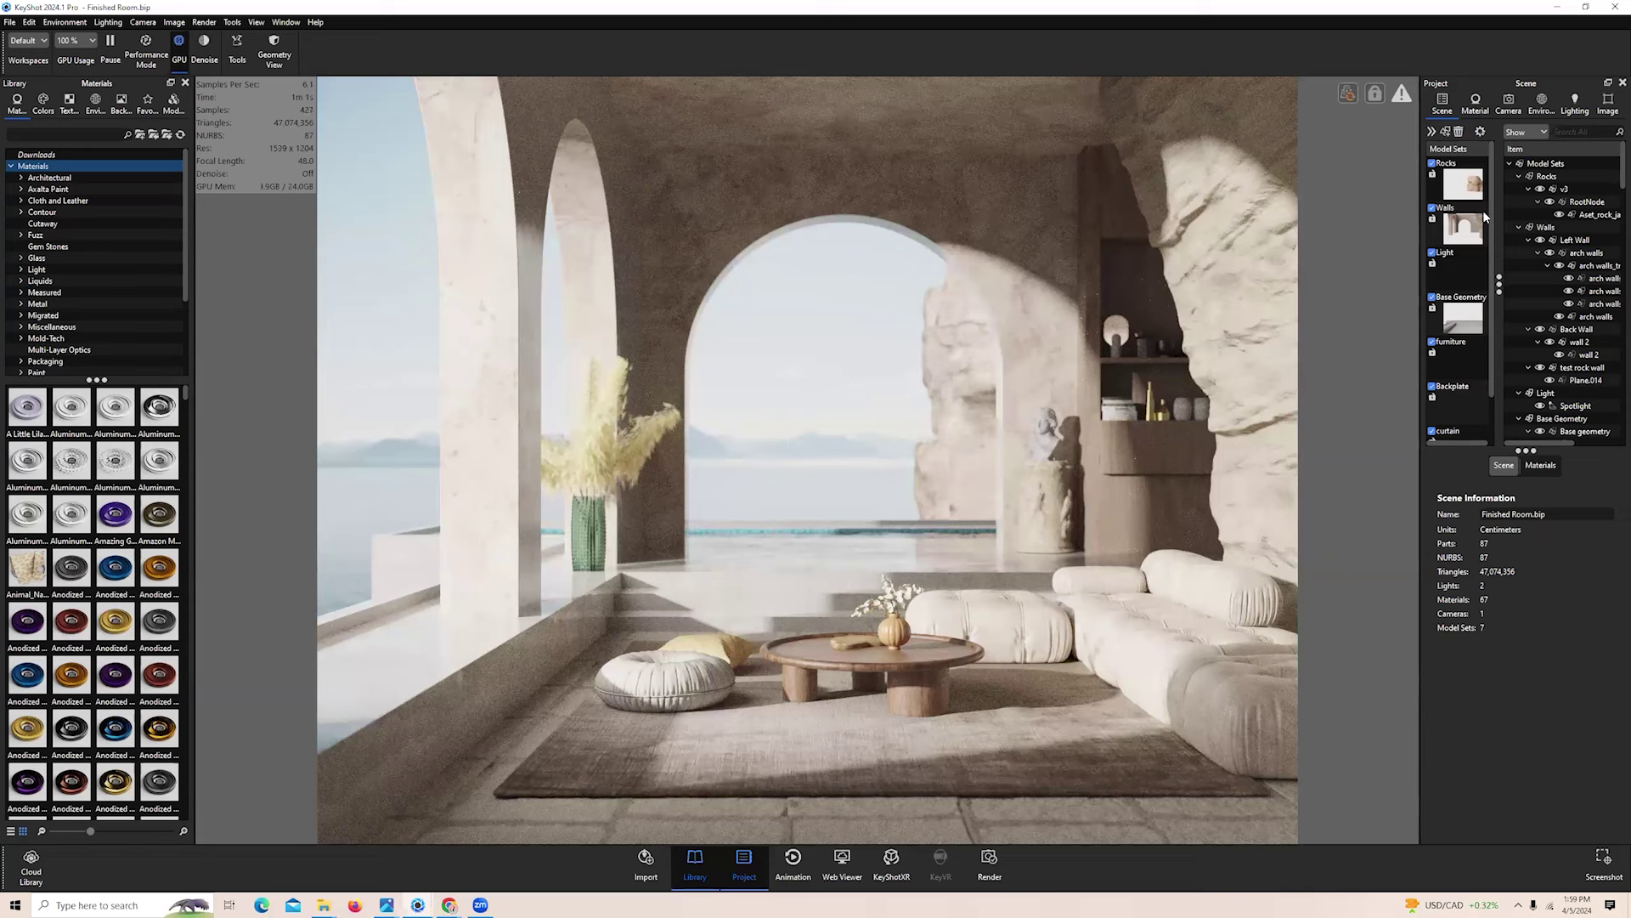
click(1511, 109)
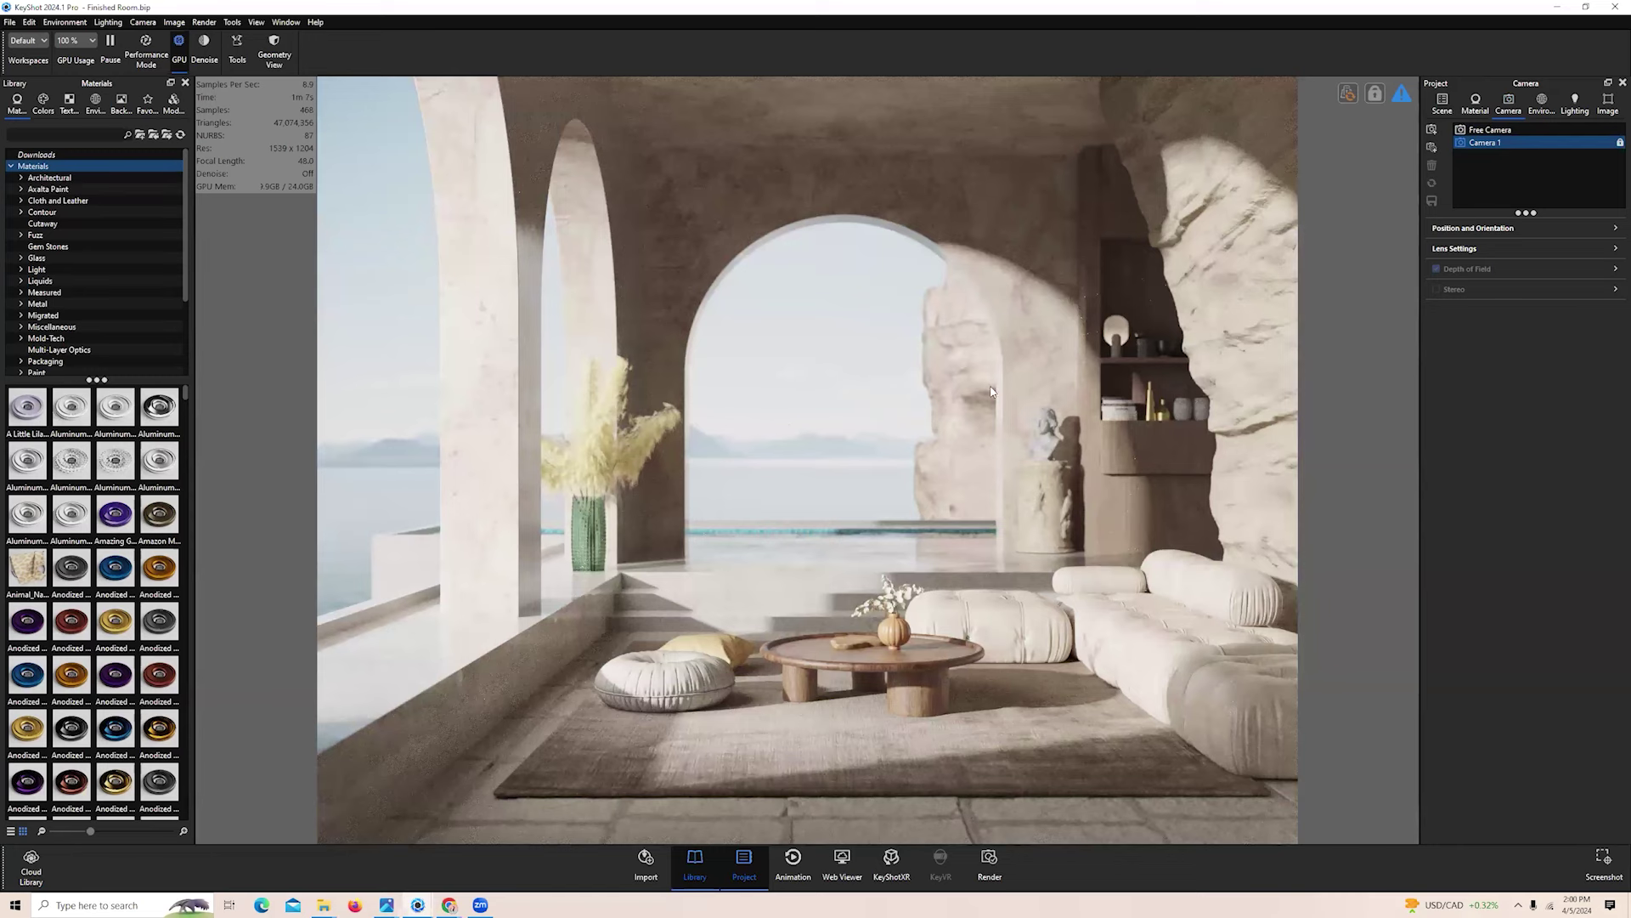
Lower the white balance of the Finished image style to about -0.36
click(1606, 104)
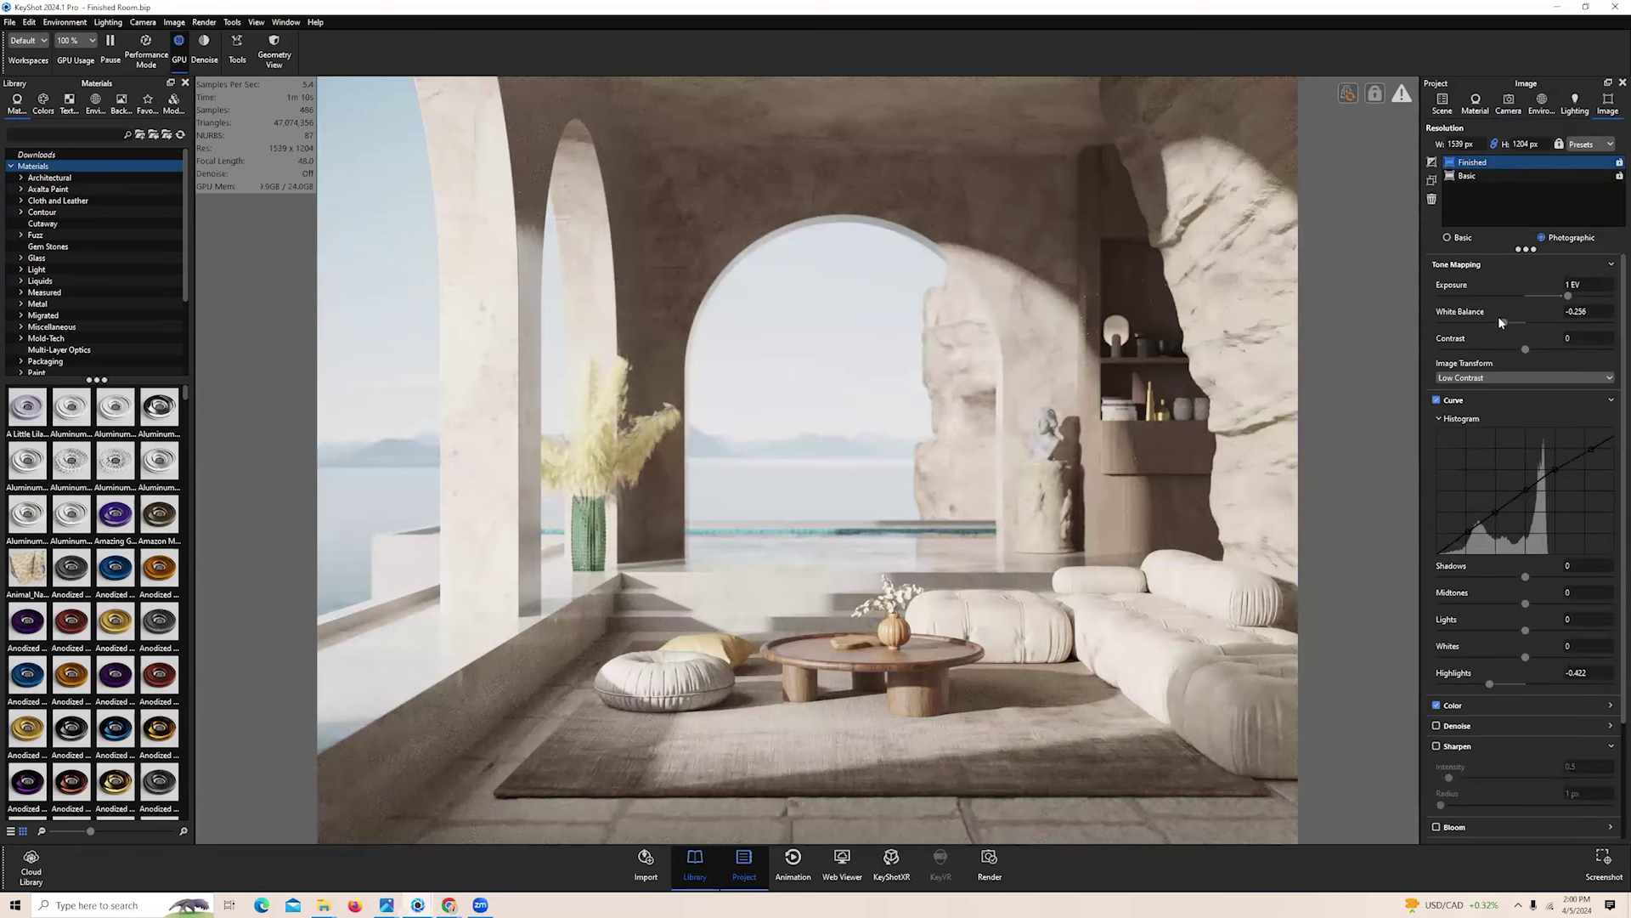
key(ctrl)
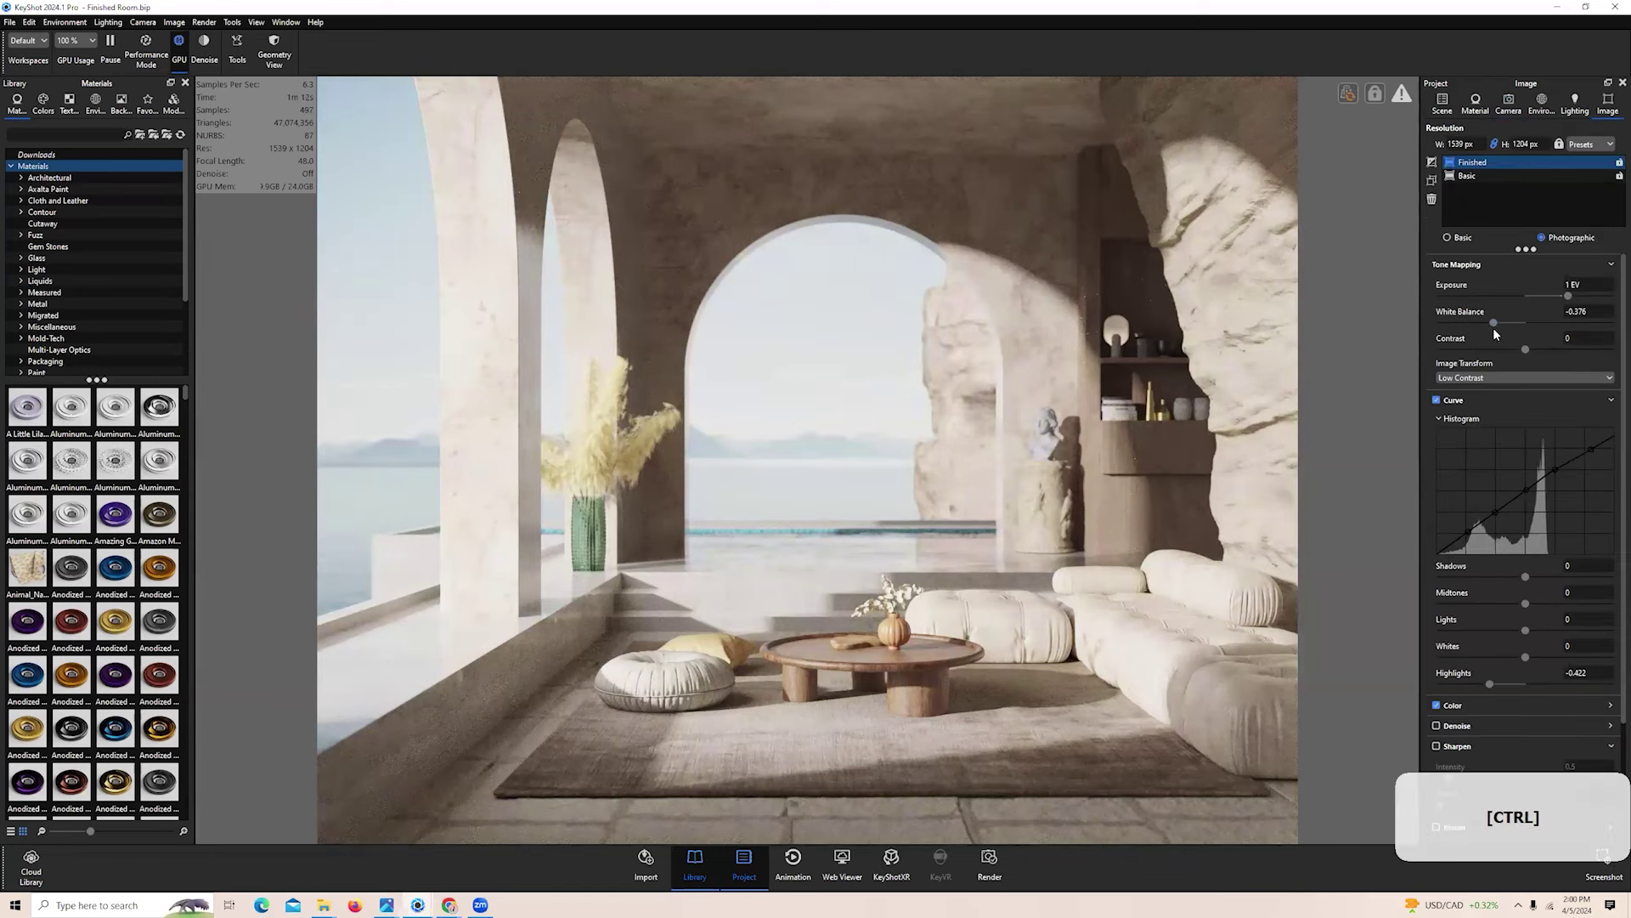
drag(1504, 323, 1499, 324)
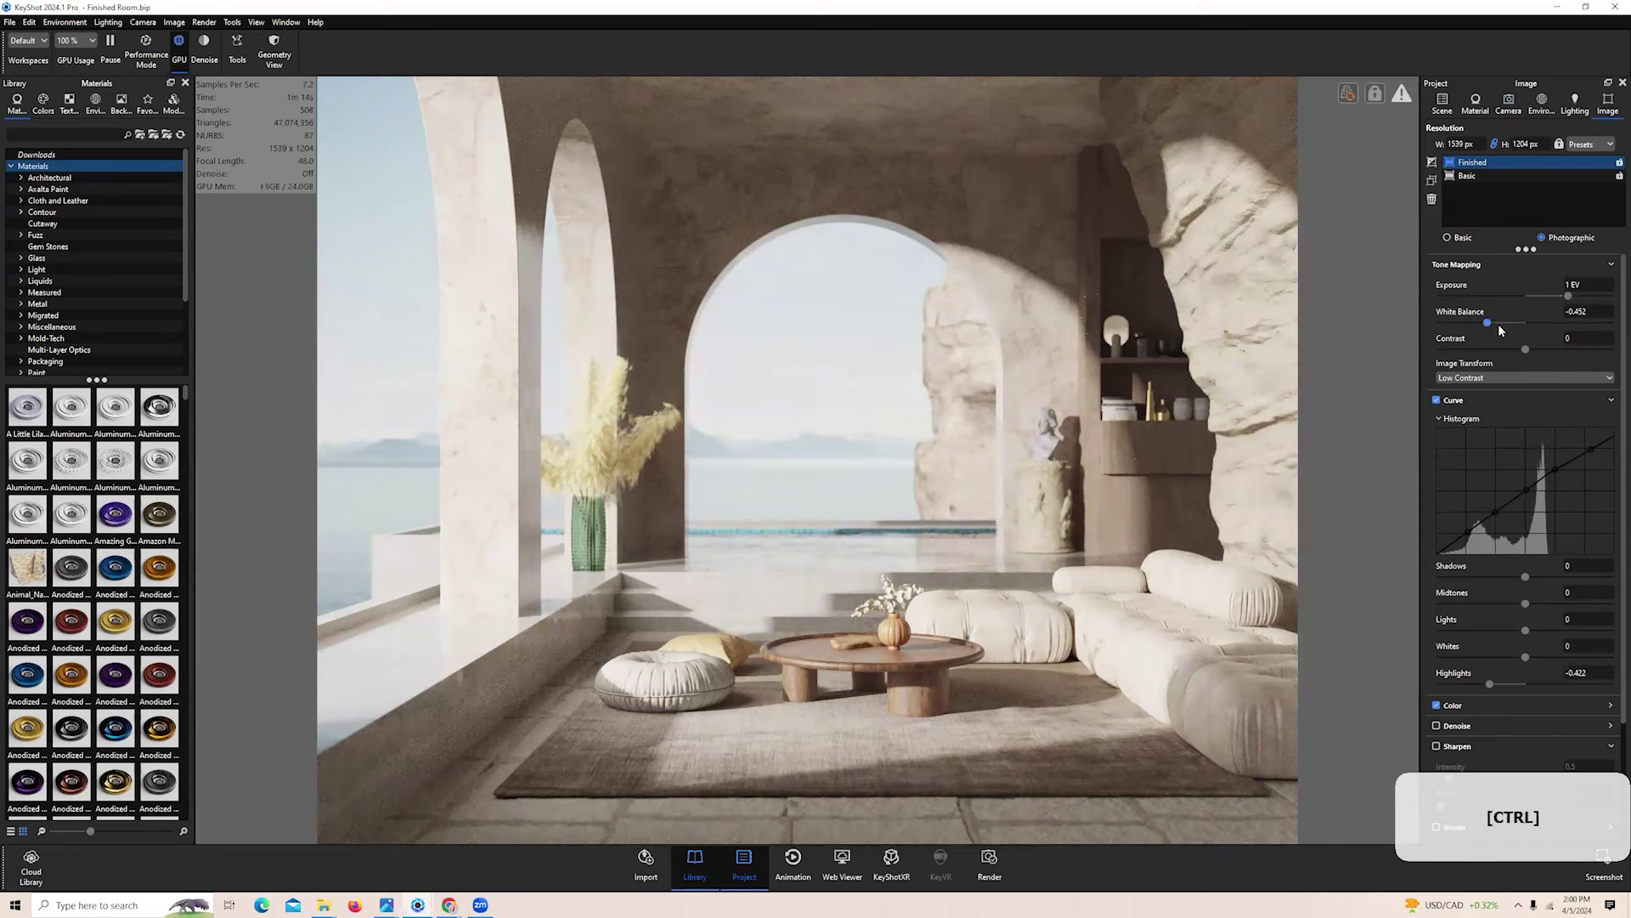
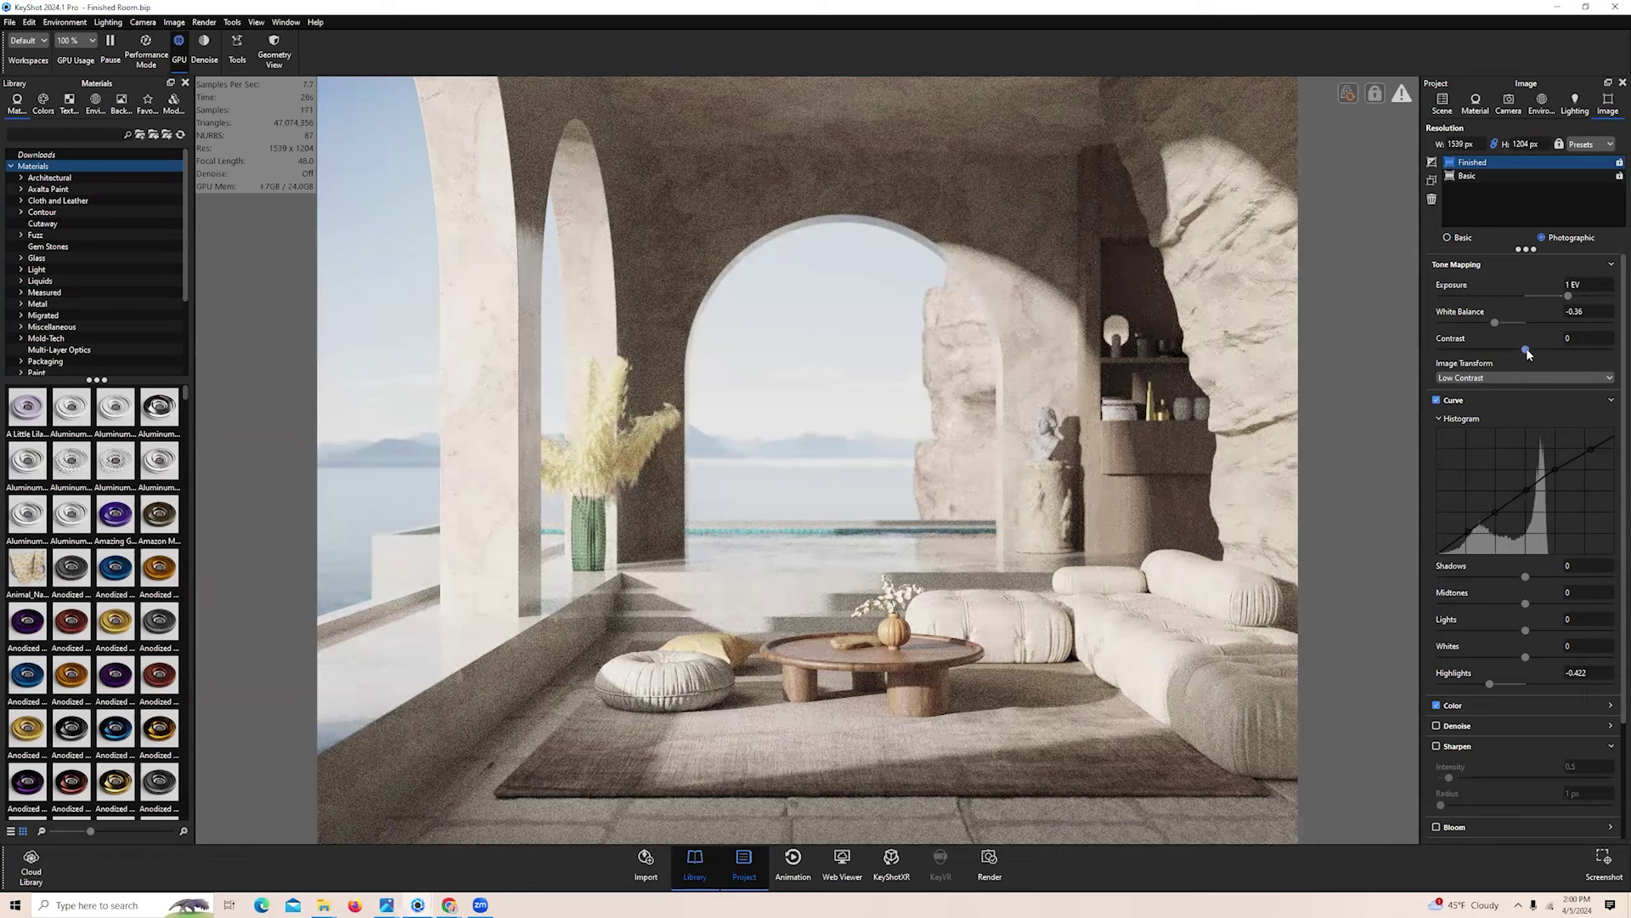
Try a stronger contrast of 0.5 on the Finished image style
drag(1577, 341, 1537, 332)
text(.)
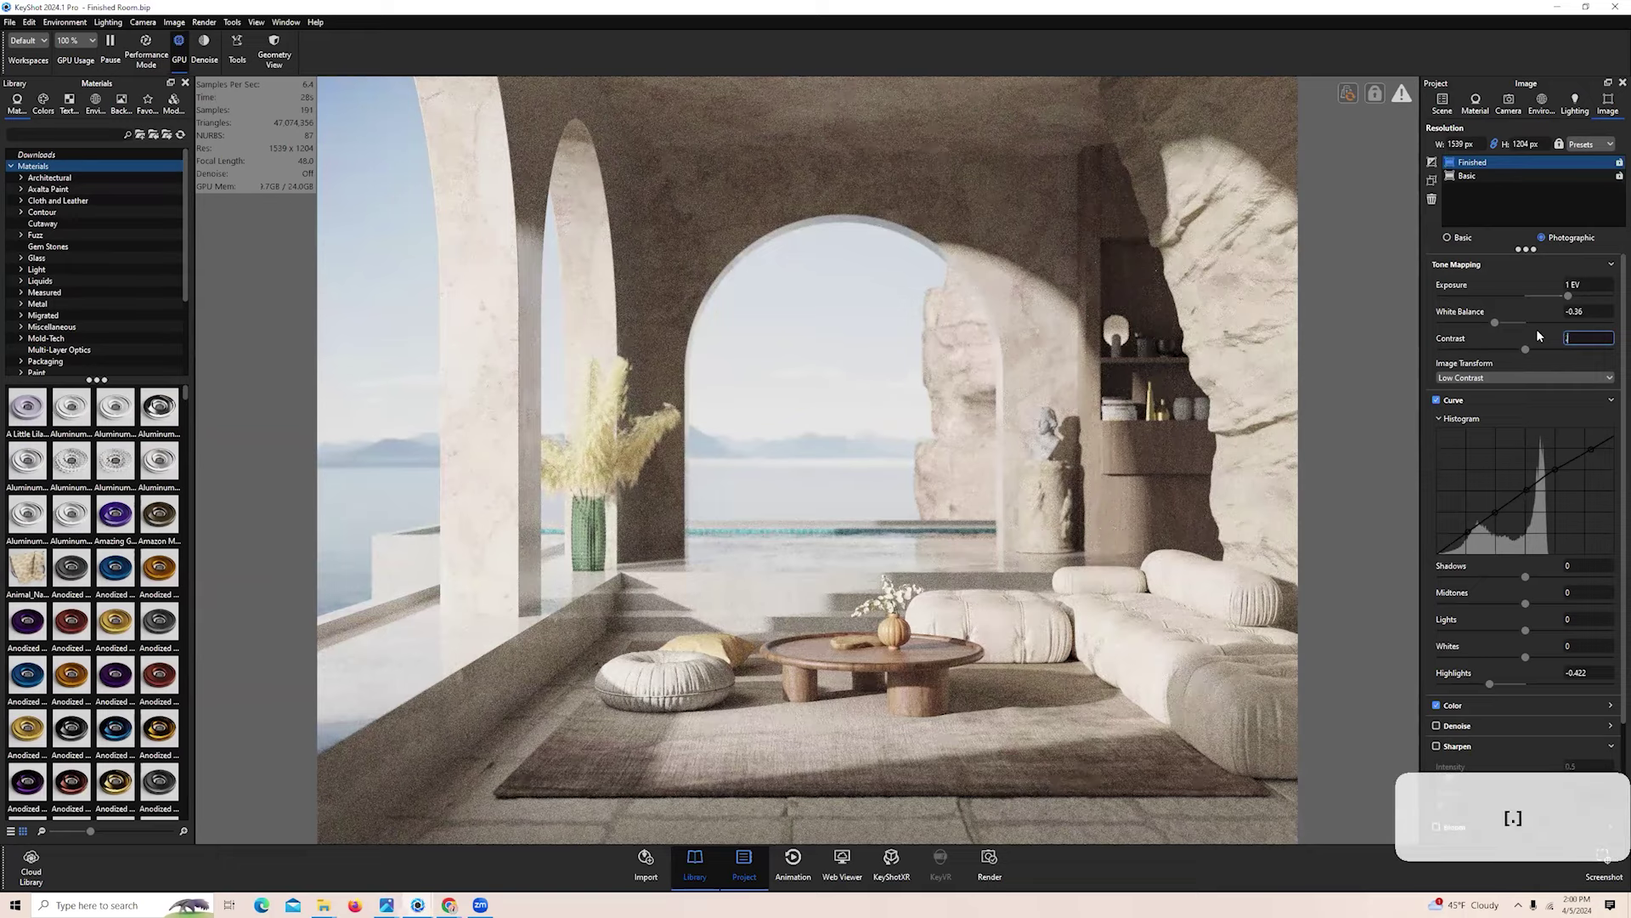
text(5)
key(Return)
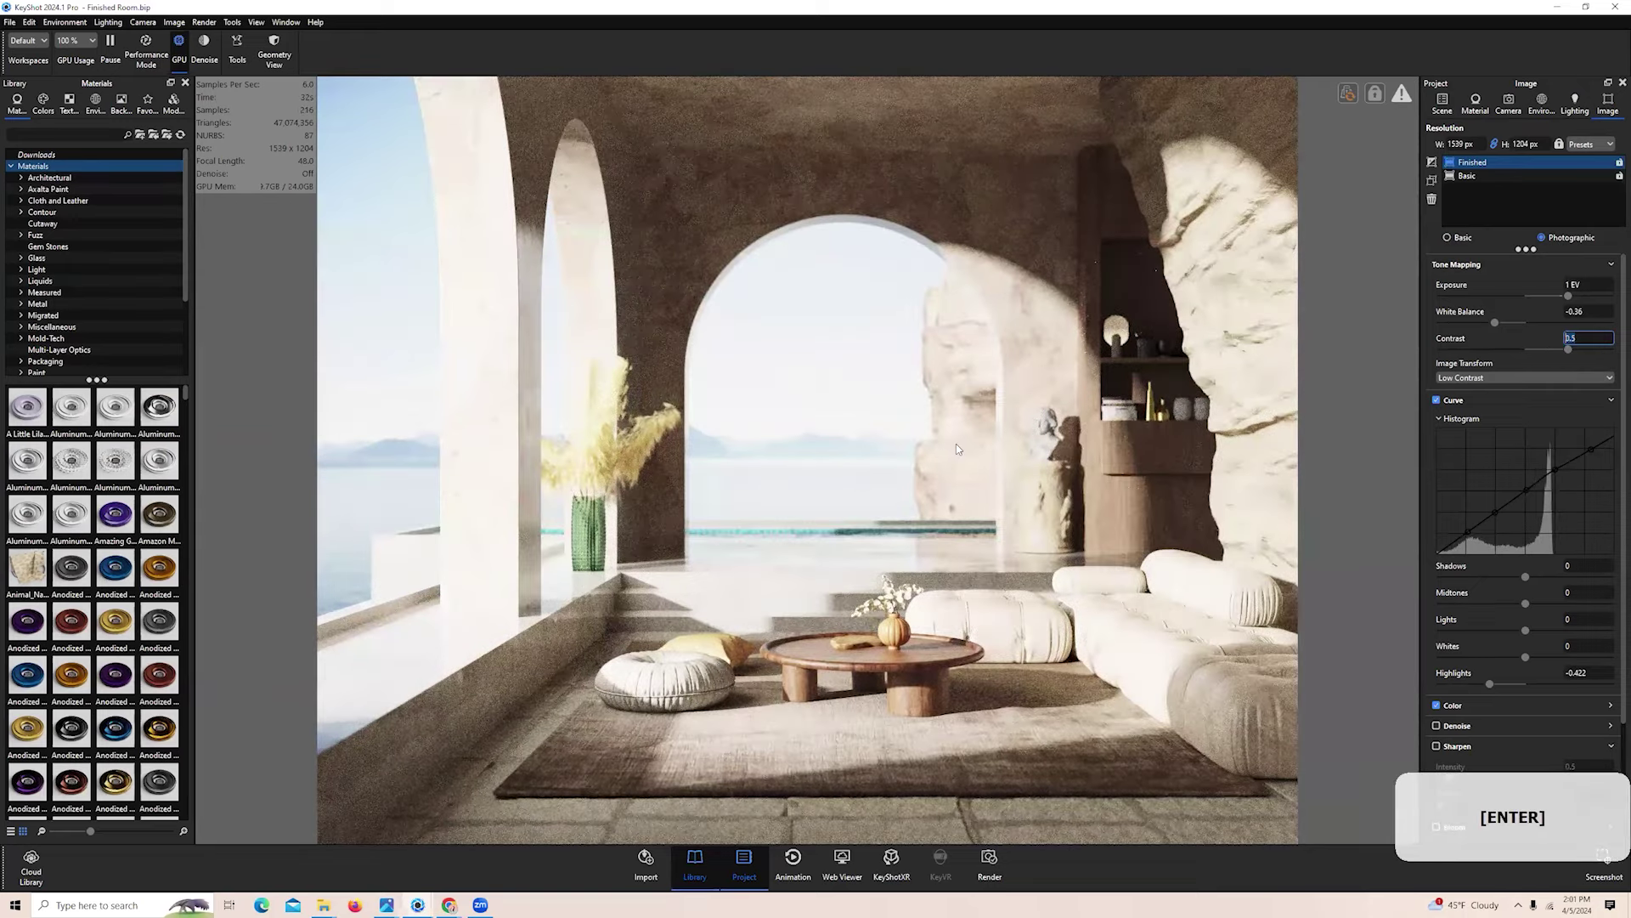
Set the Finished image style's contrast to -0.3
text(.)
key(BackSpace)
text(-0.3)
key(Return)
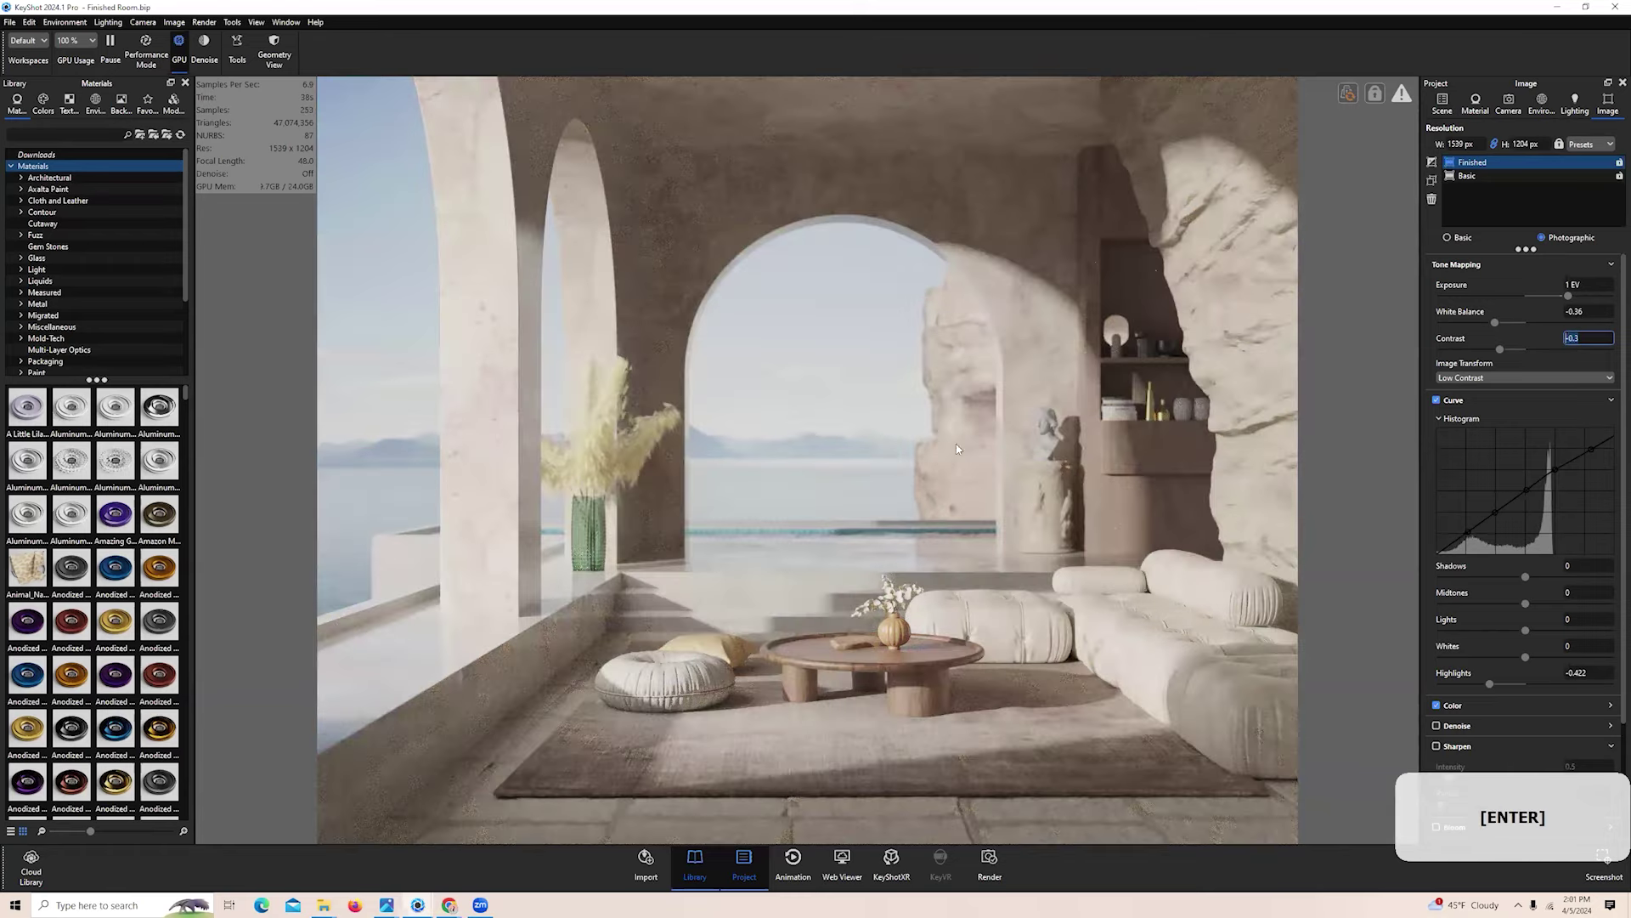
Select the coffee table's top and legs in the room to locate them in the scene tree
click(1442, 104)
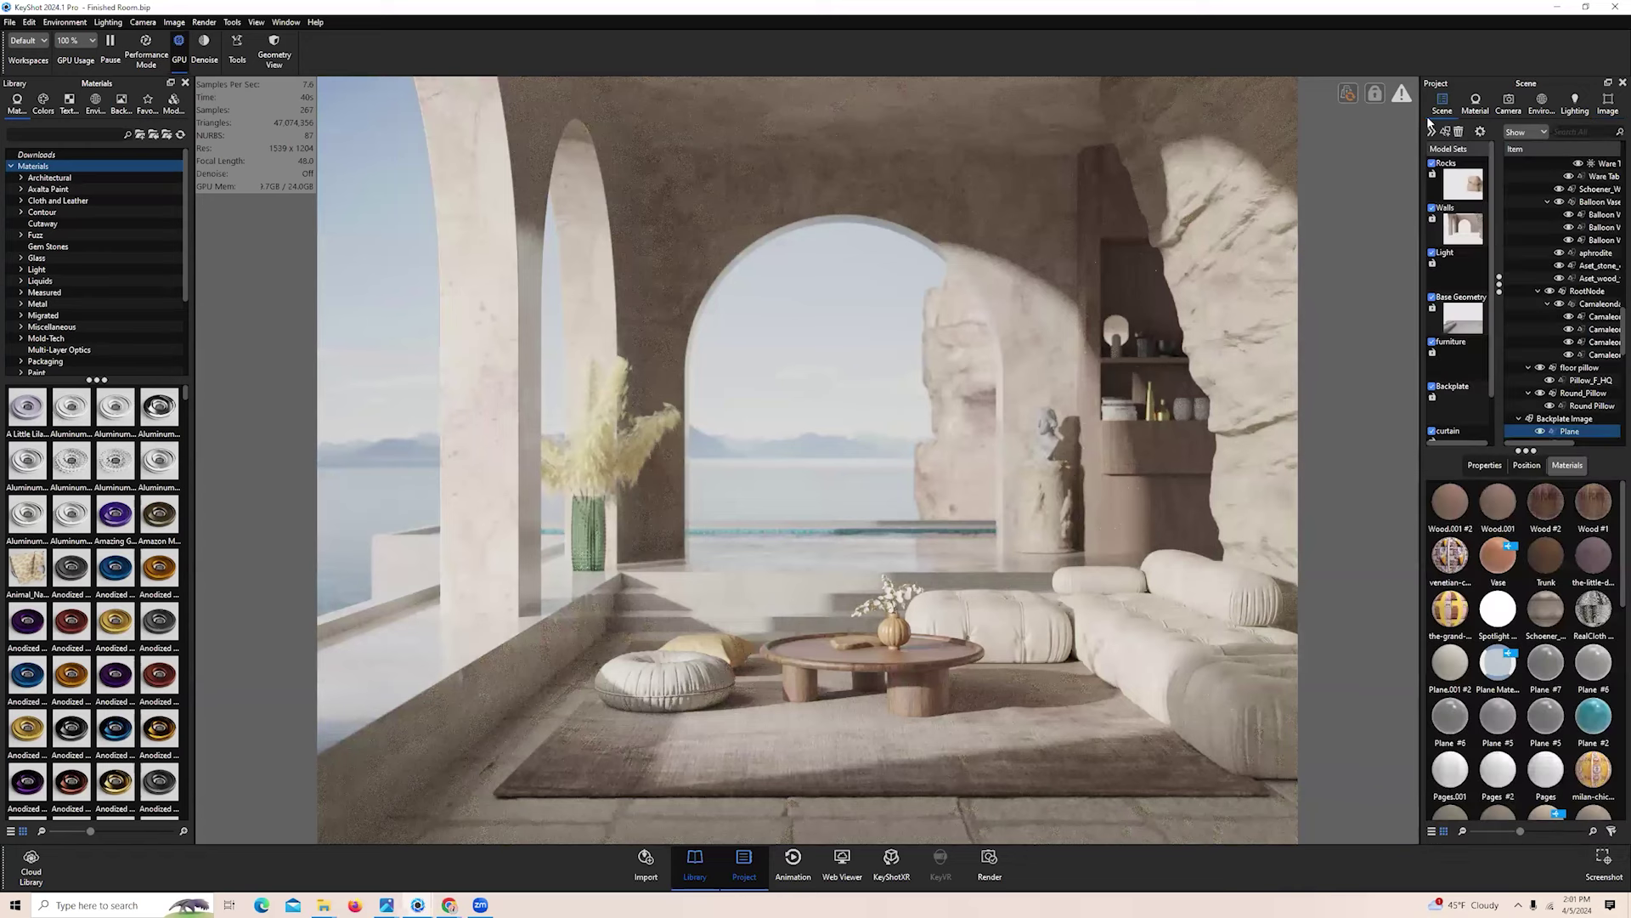
click(929, 669)
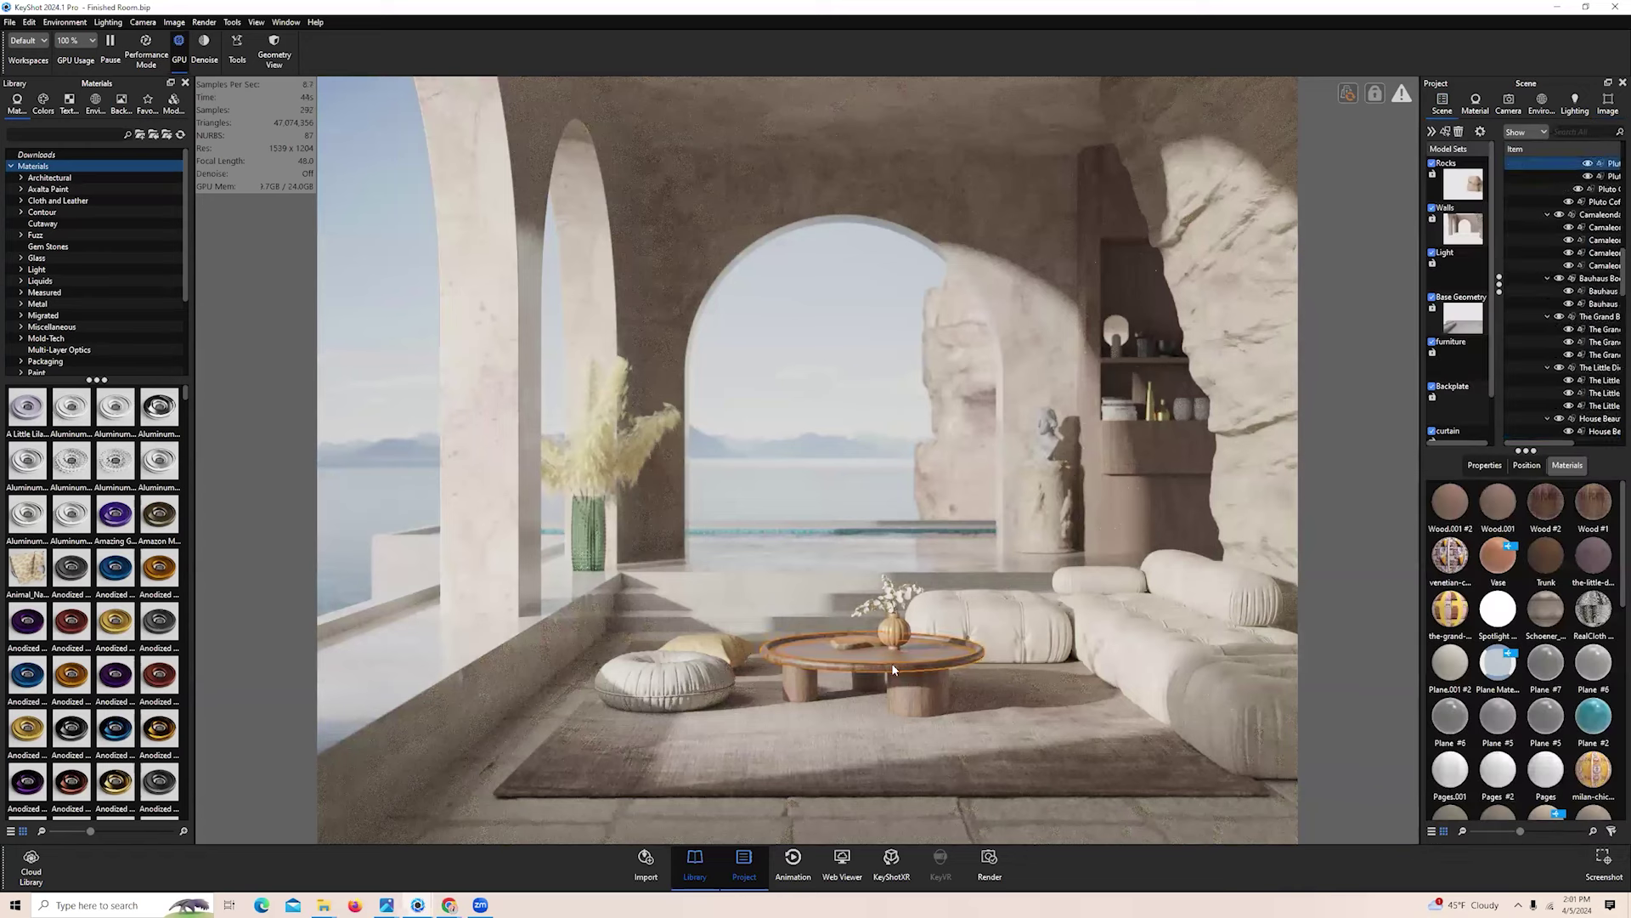
click(916, 704)
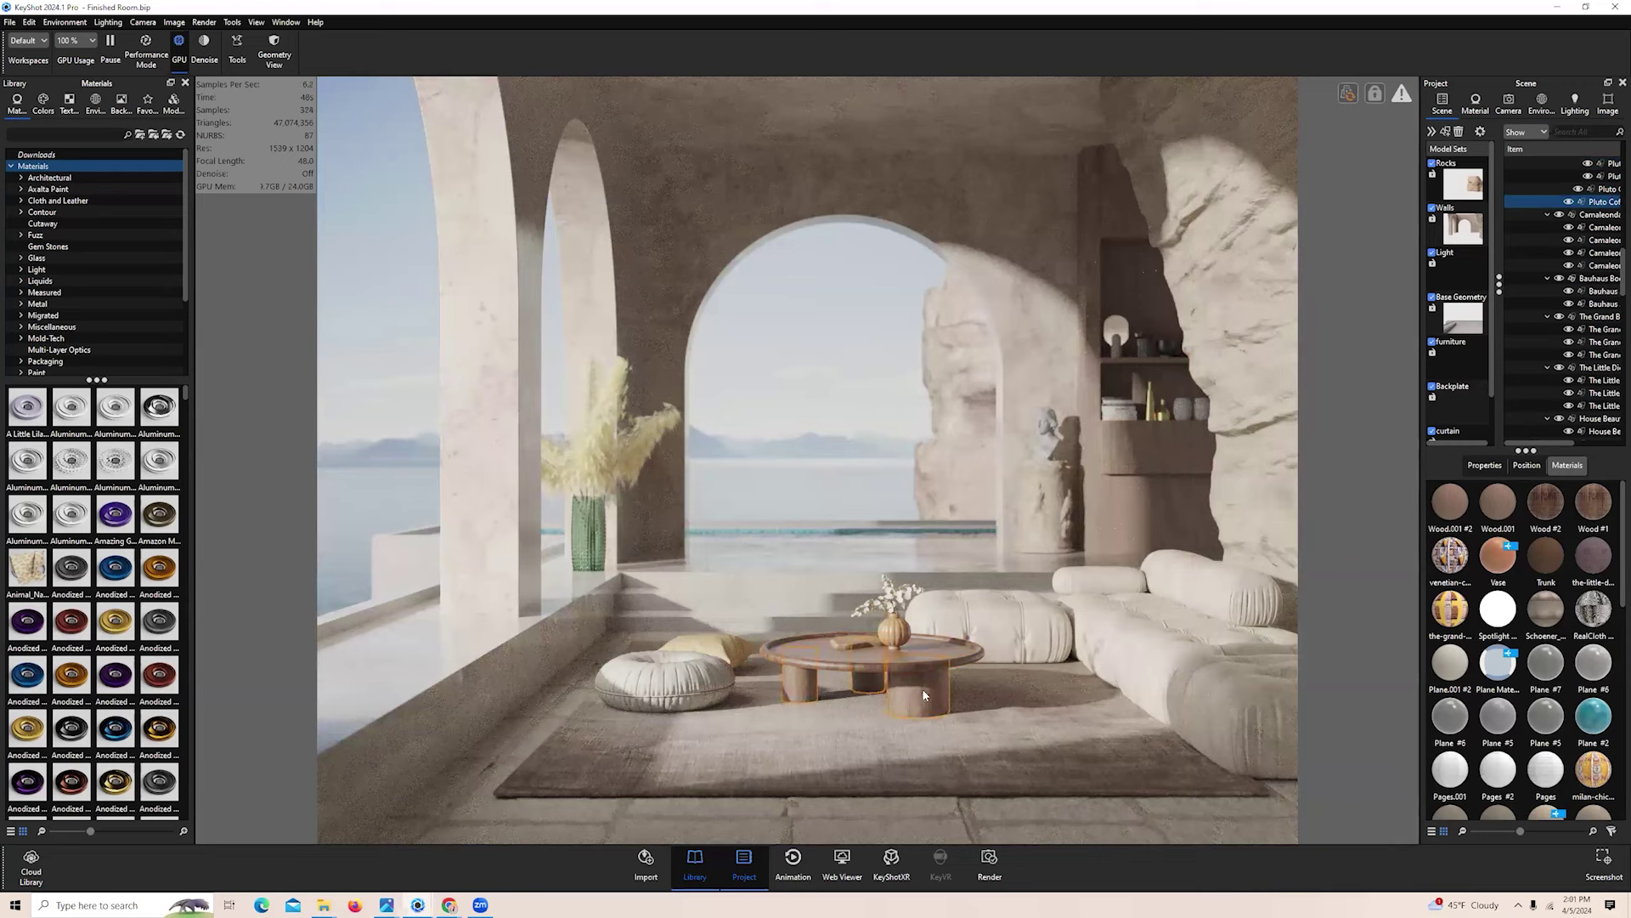
Open the material graph of the bookcase's wood material, Wood #1, and inspect its Color Adjust node
double_click(1174, 517)
click(1466, 154)
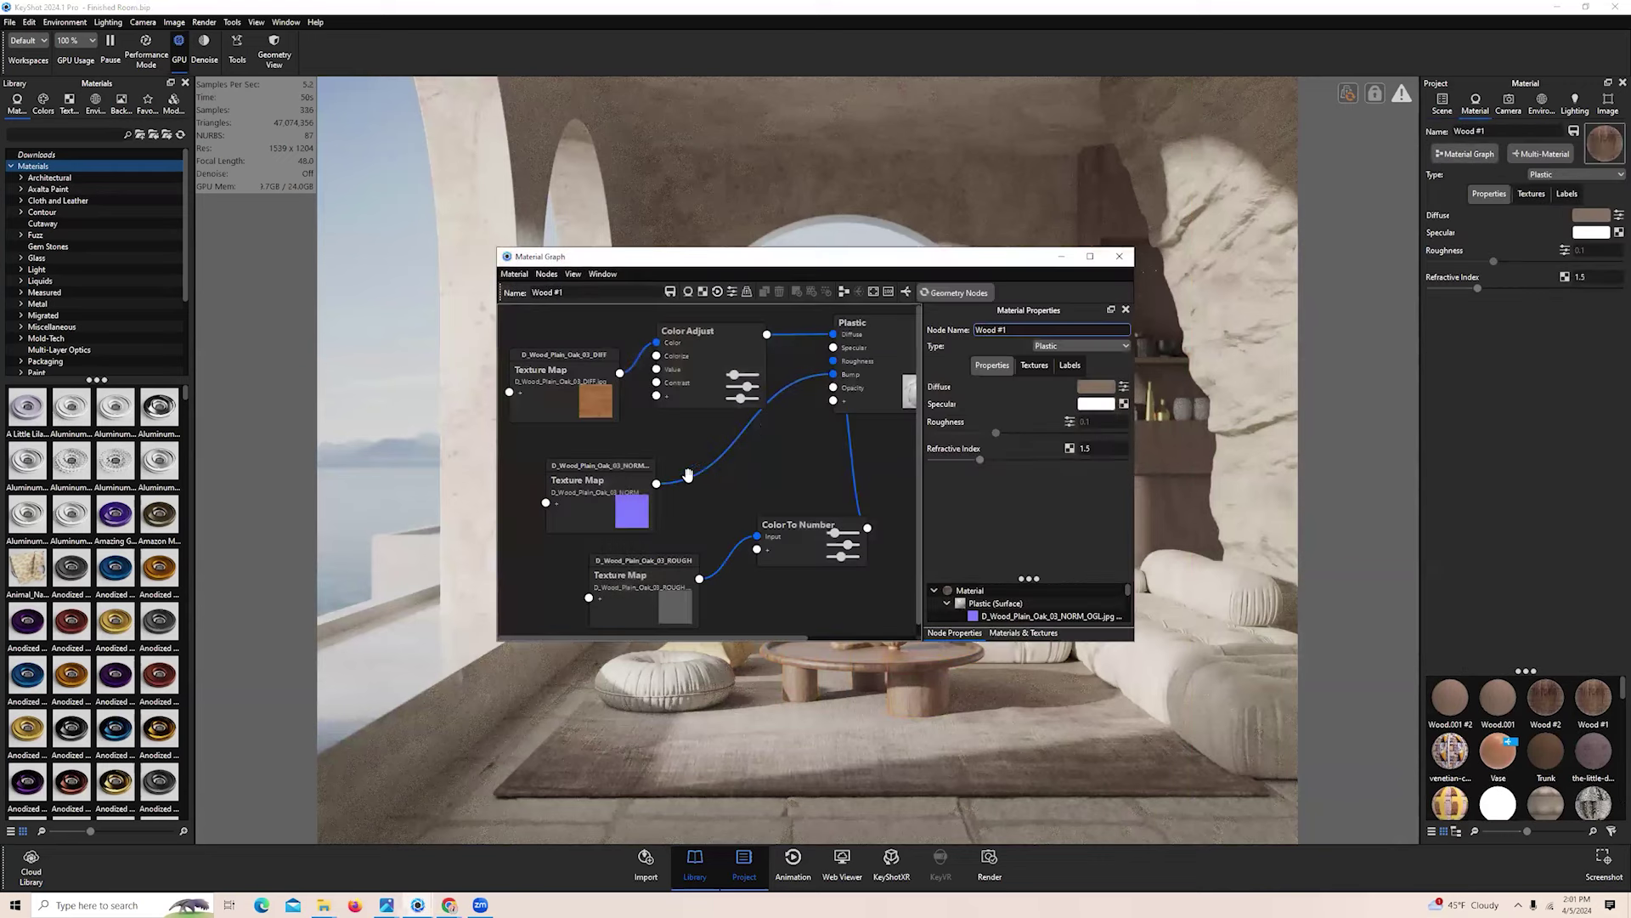
click(663, 390)
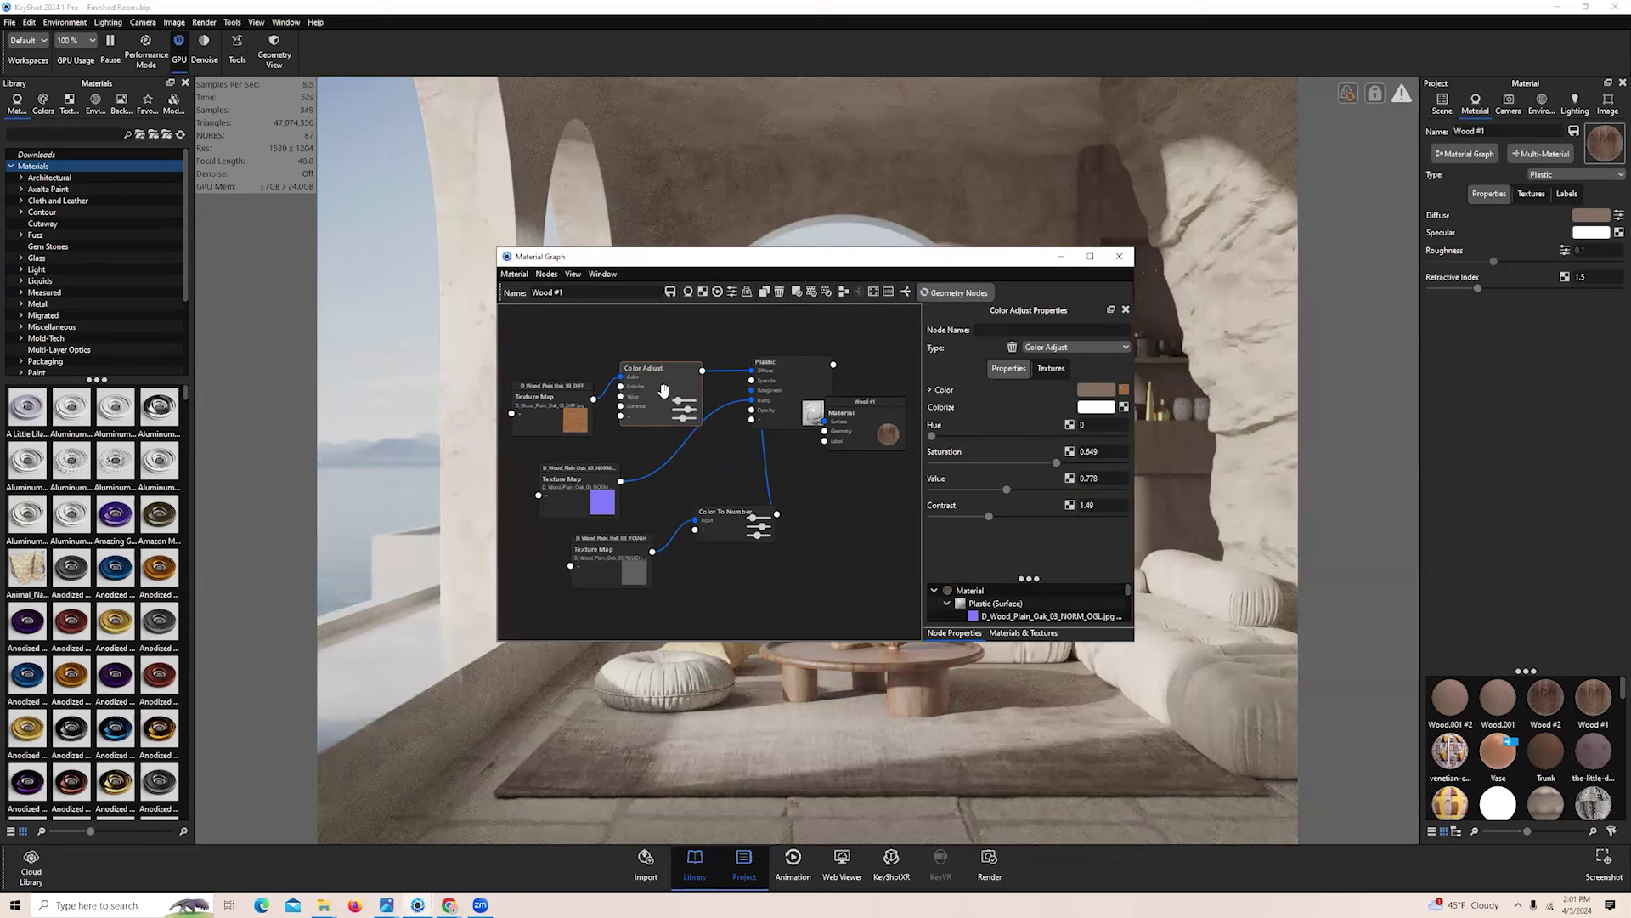
Spread out the Color Adjust, Color To Number, Plastic and Material nodes in the Wood #1 graph
drag(669, 379, 673, 380)
drag(715, 532, 680, 500)
drag(780, 406, 929, 439)
drag(807, 367, 824, 385)
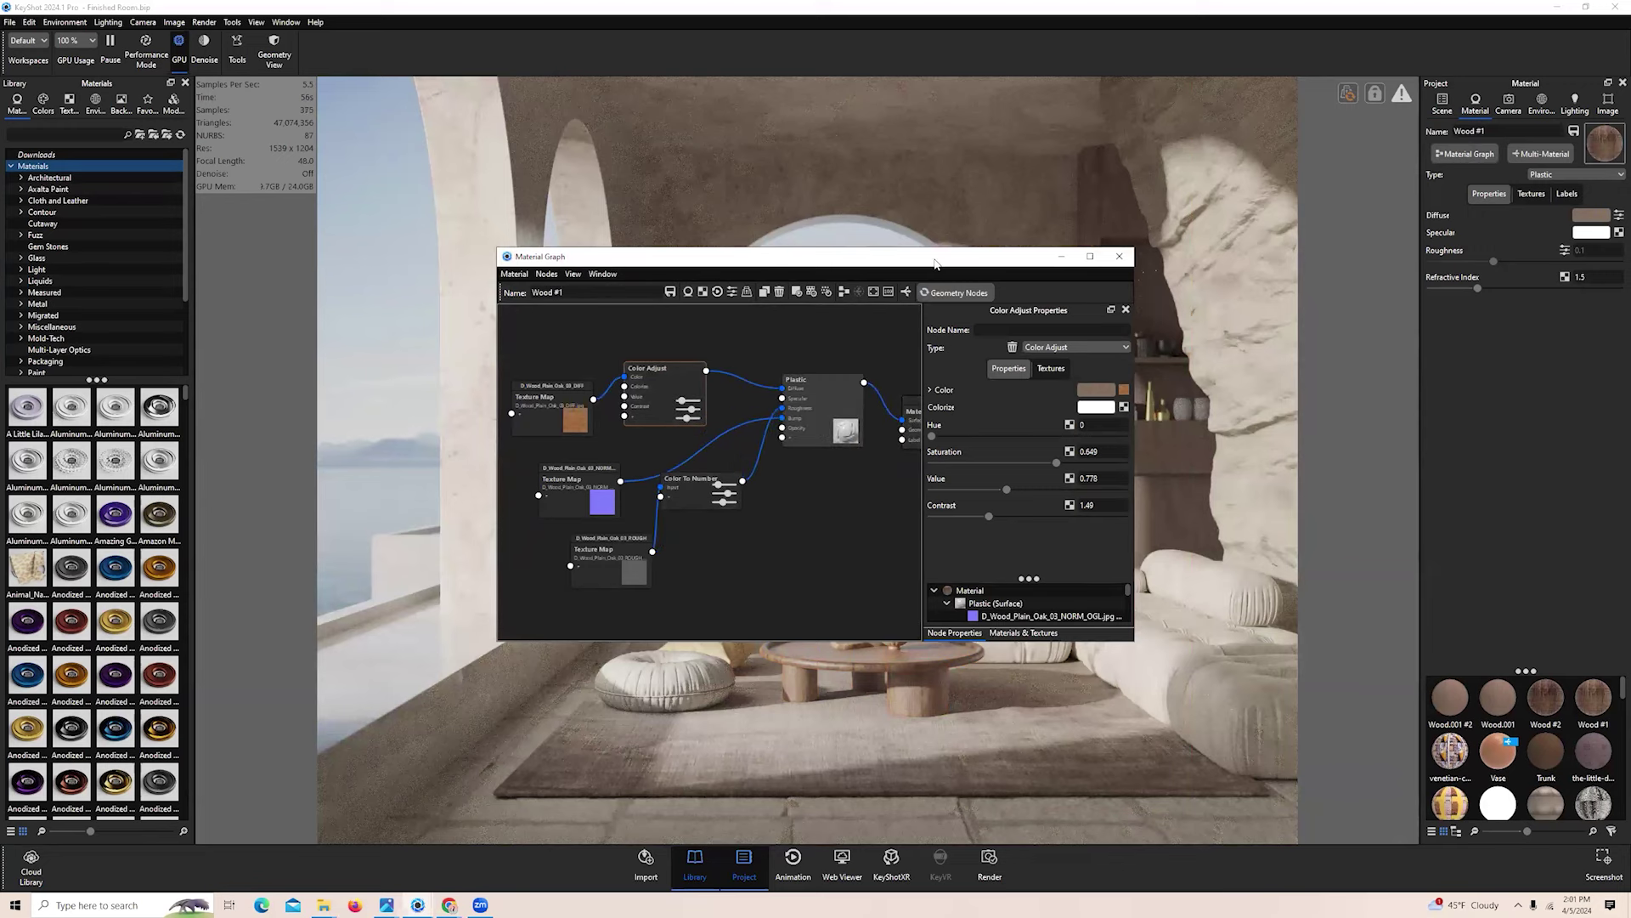
Try a contrast of 2 on the wood material's Color Adjust node while keeping the room in view
drag(934, 263, 371, 257)
click(544, 498)
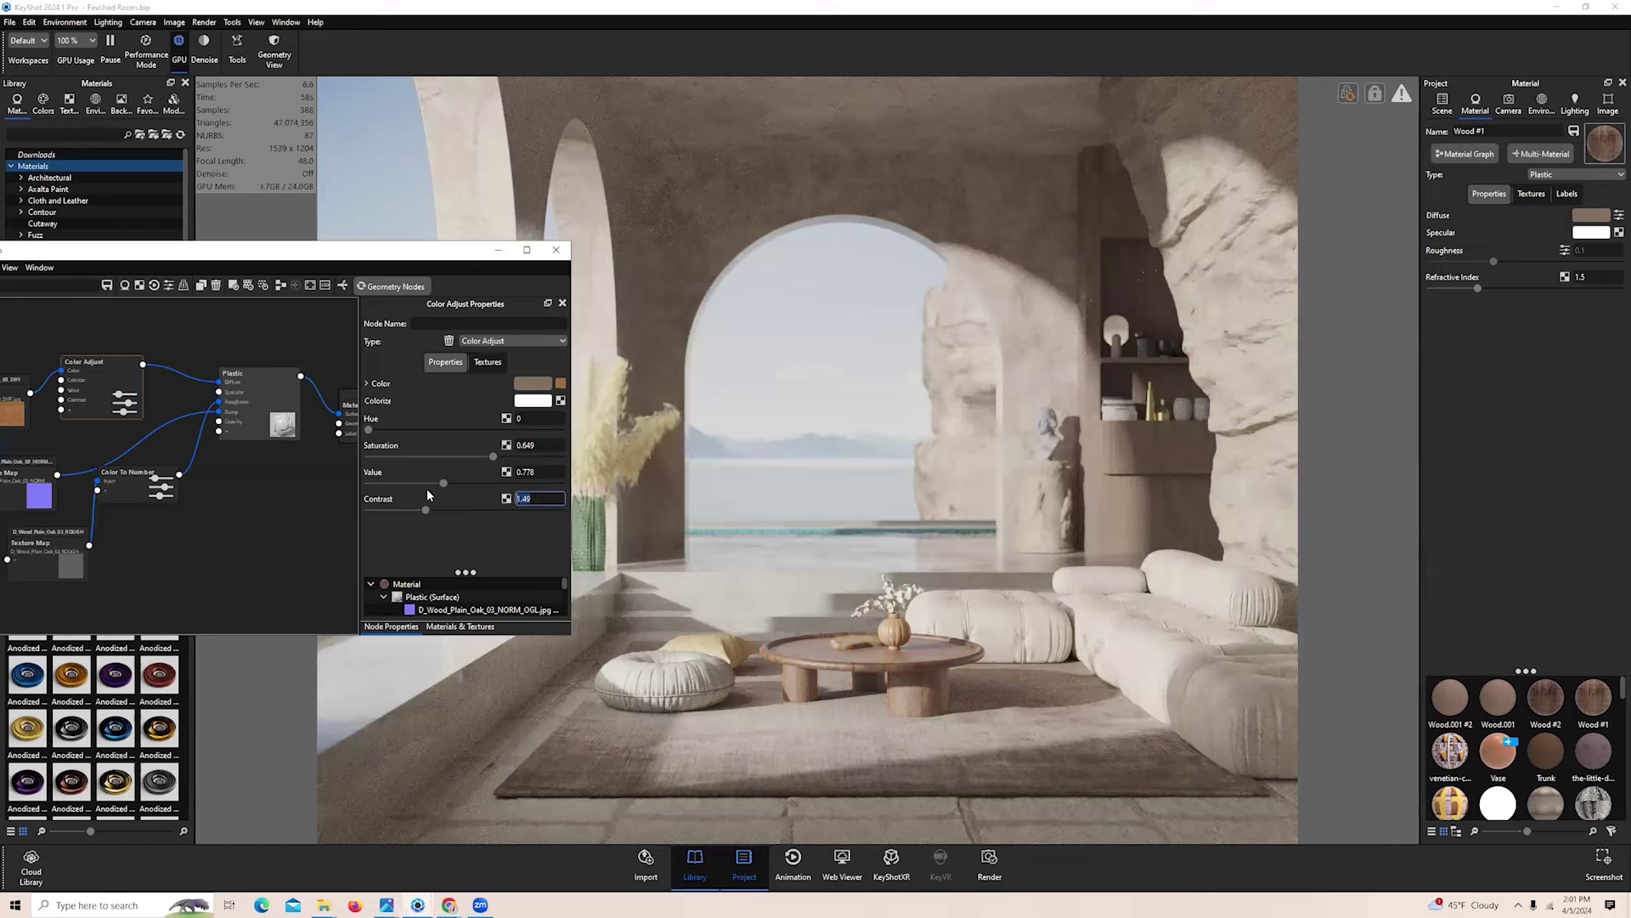
text(2)
key(Return)
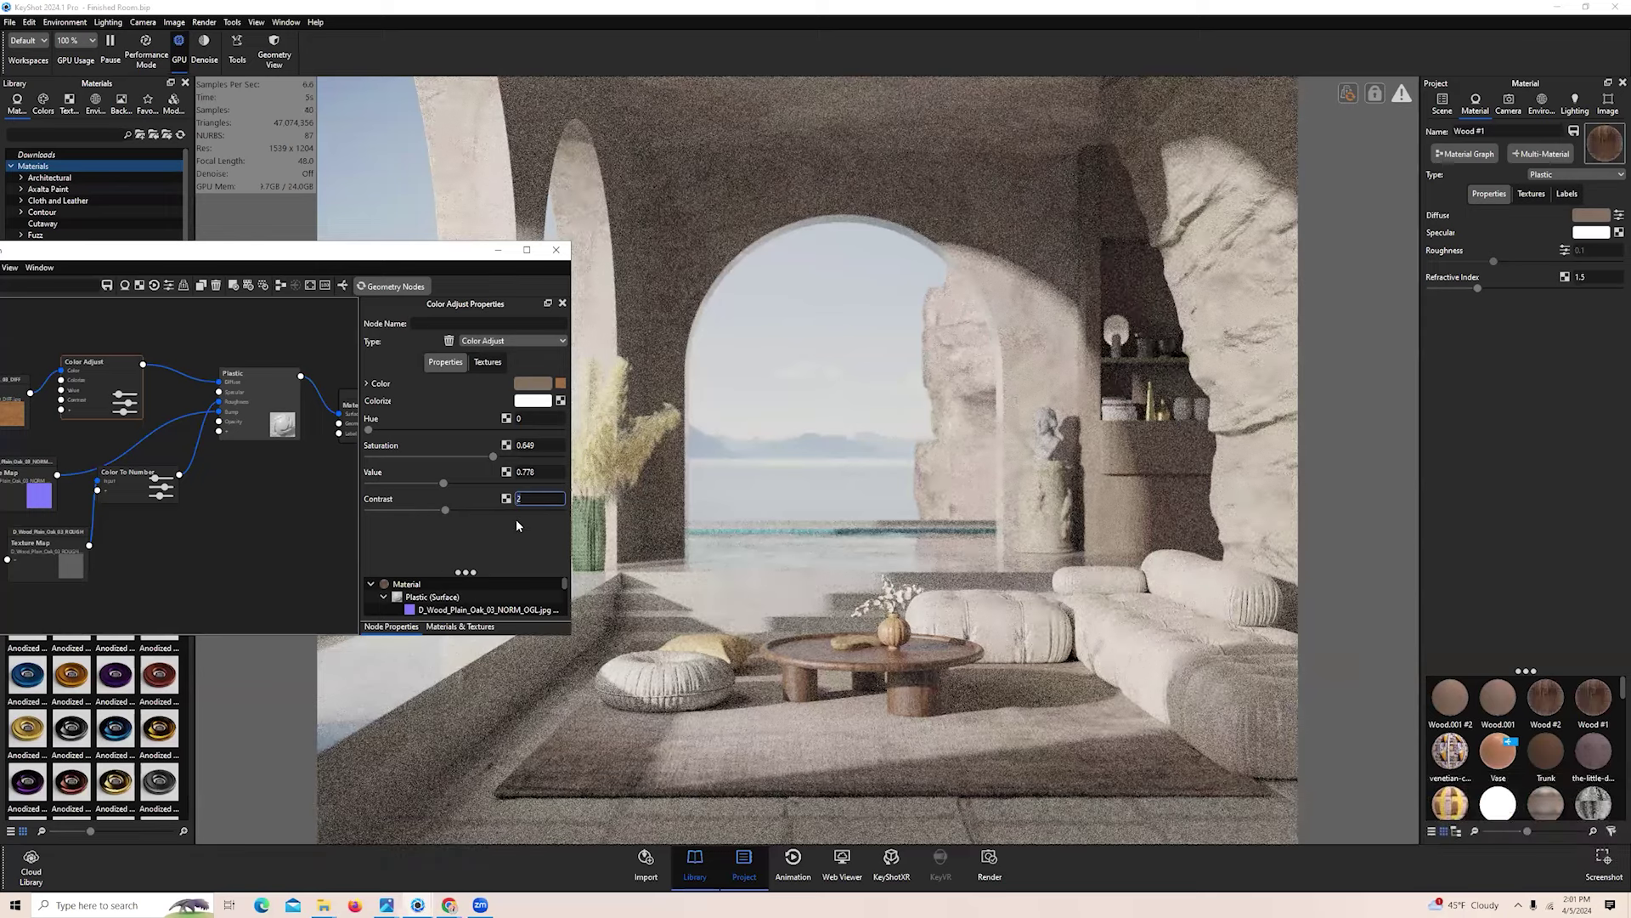
Set the Color Adjust node's contrast to 1.5
text(1.5)
key(Return)
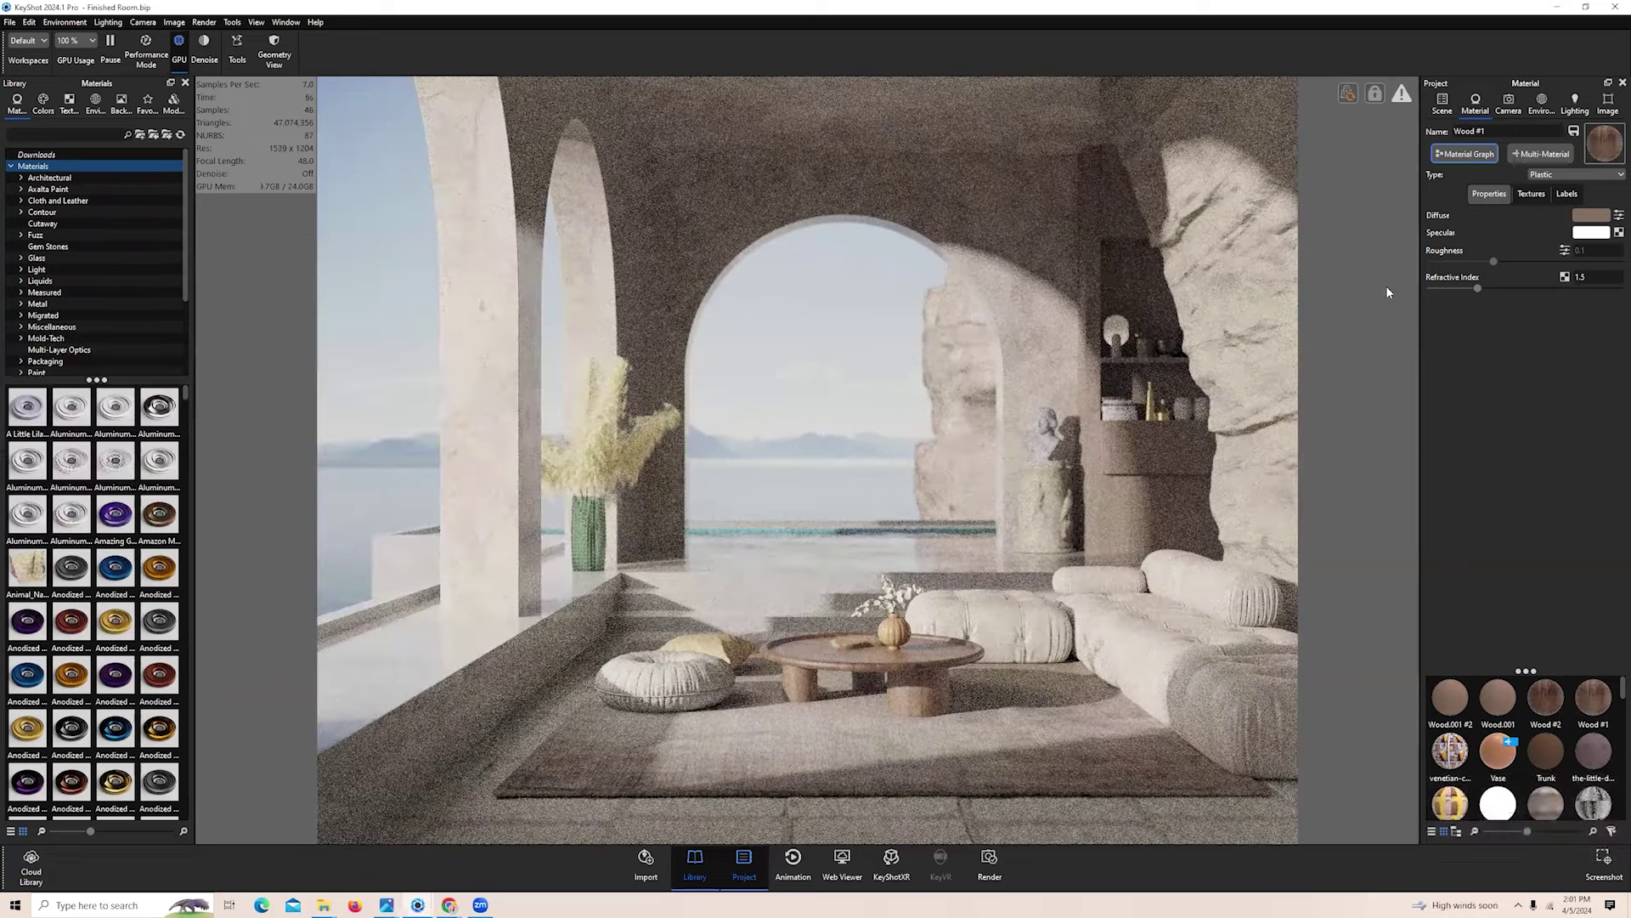
Select the raised floor beside the pool and open the graph of its material, Plane #5
click(1442, 104)
click(834, 577)
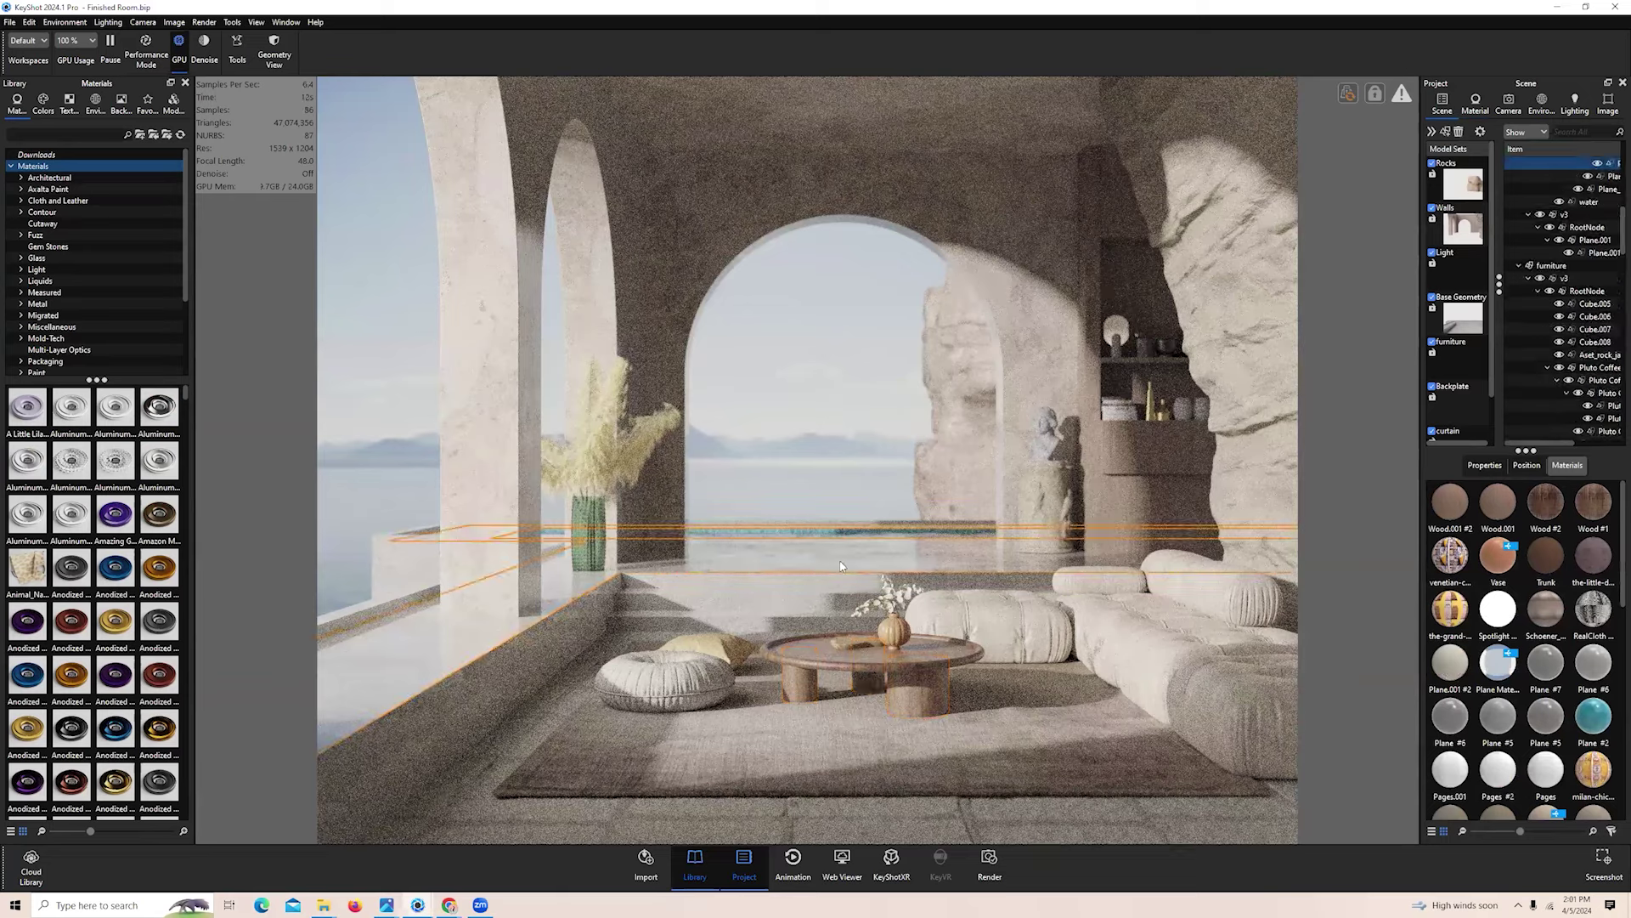
click(1475, 104)
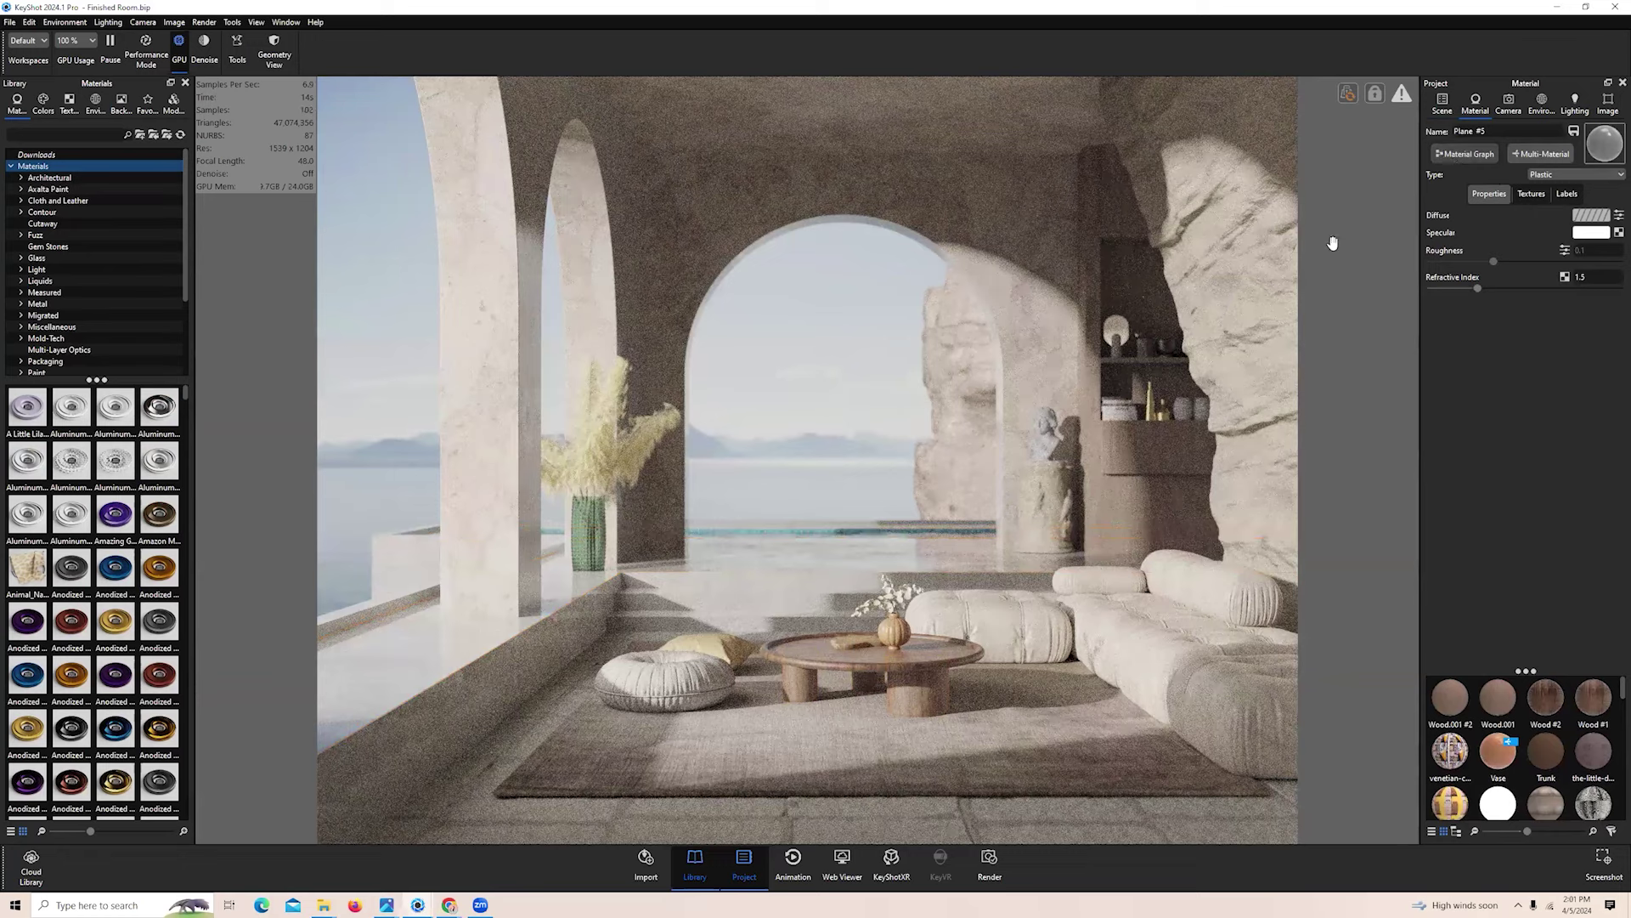
click(1465, 154)
scroll(730, 528, down, 3)
click(862, 466)
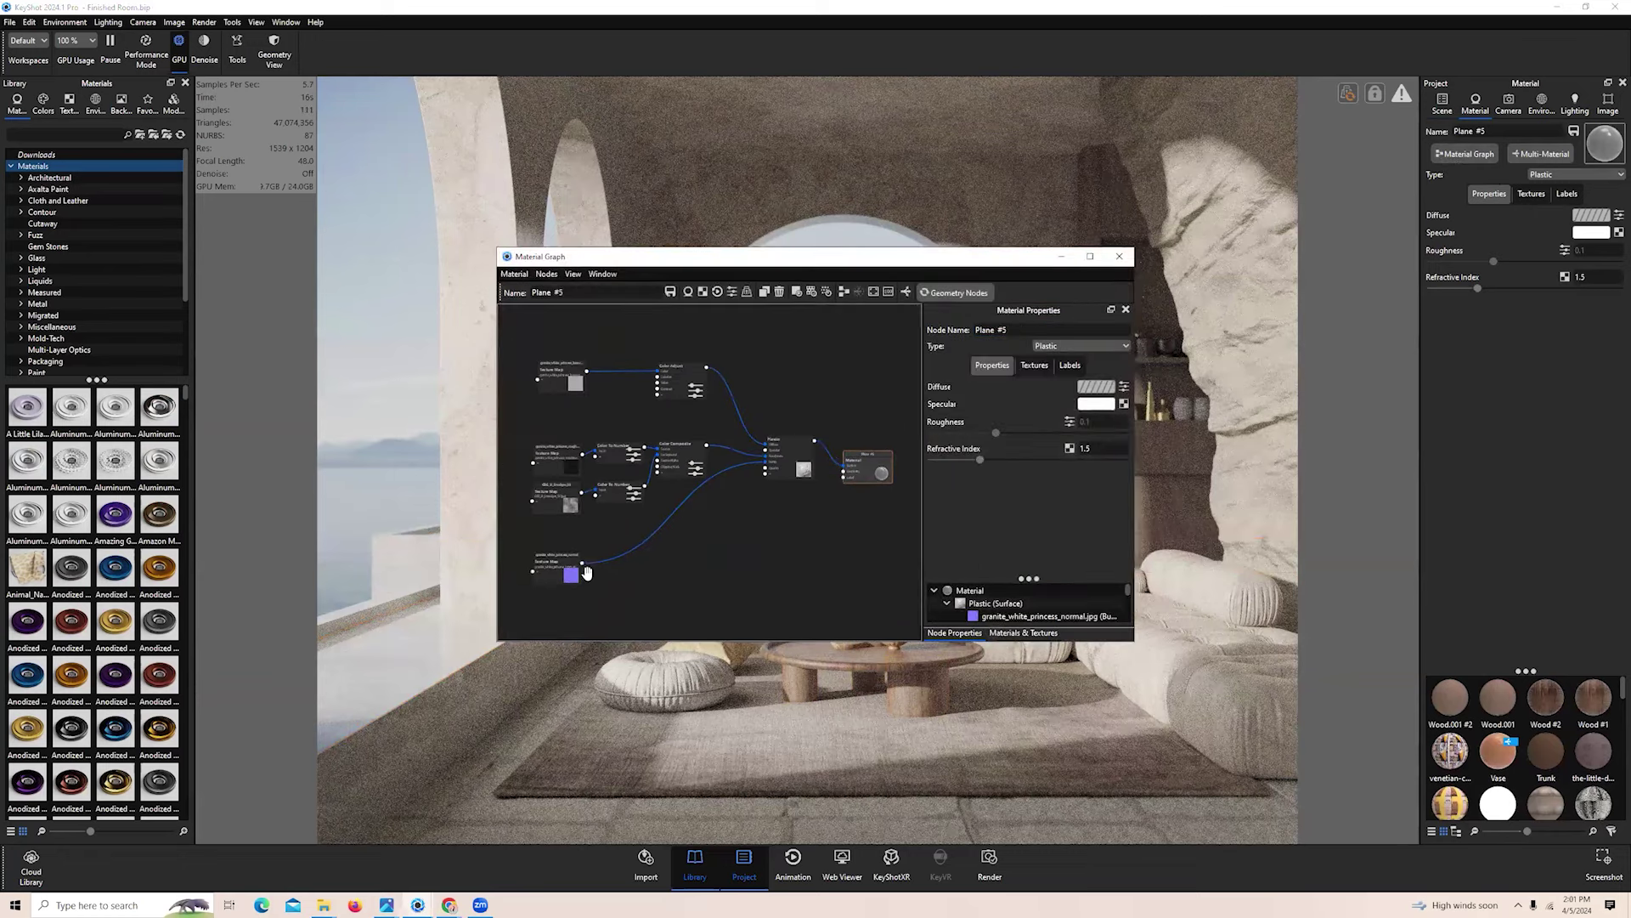
scroll(655, 492, up, 3)
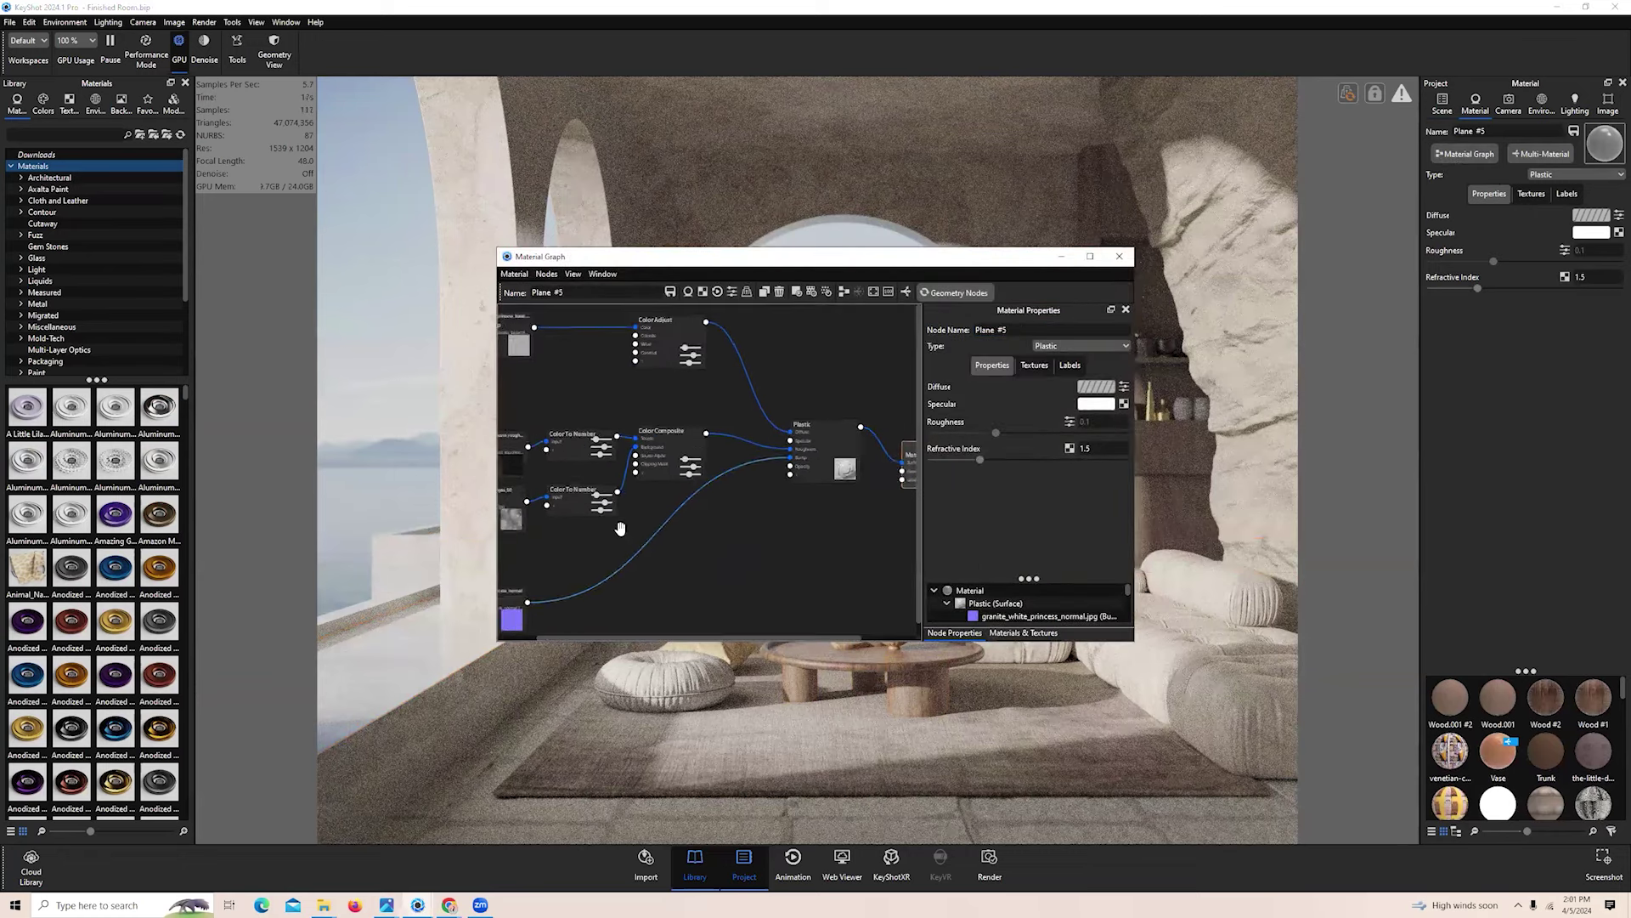
Delete the Color Composite node and both Color To Number nodes from the Plane #5 graph
click(659, 470)
key(Delete)
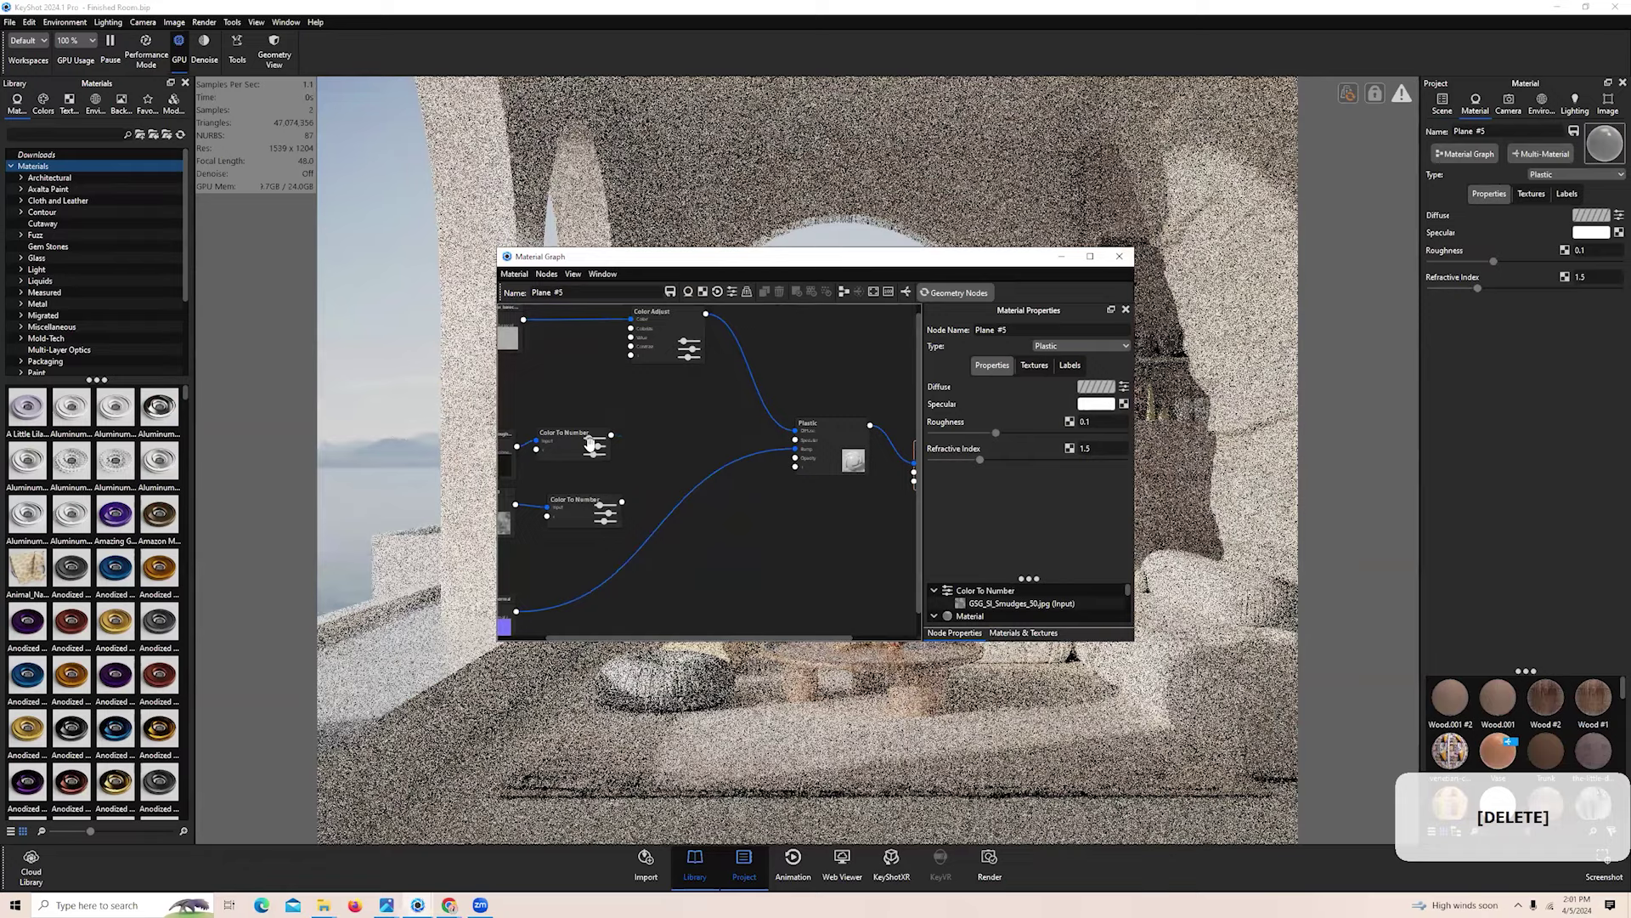
key(Delete)
click(562, 456)
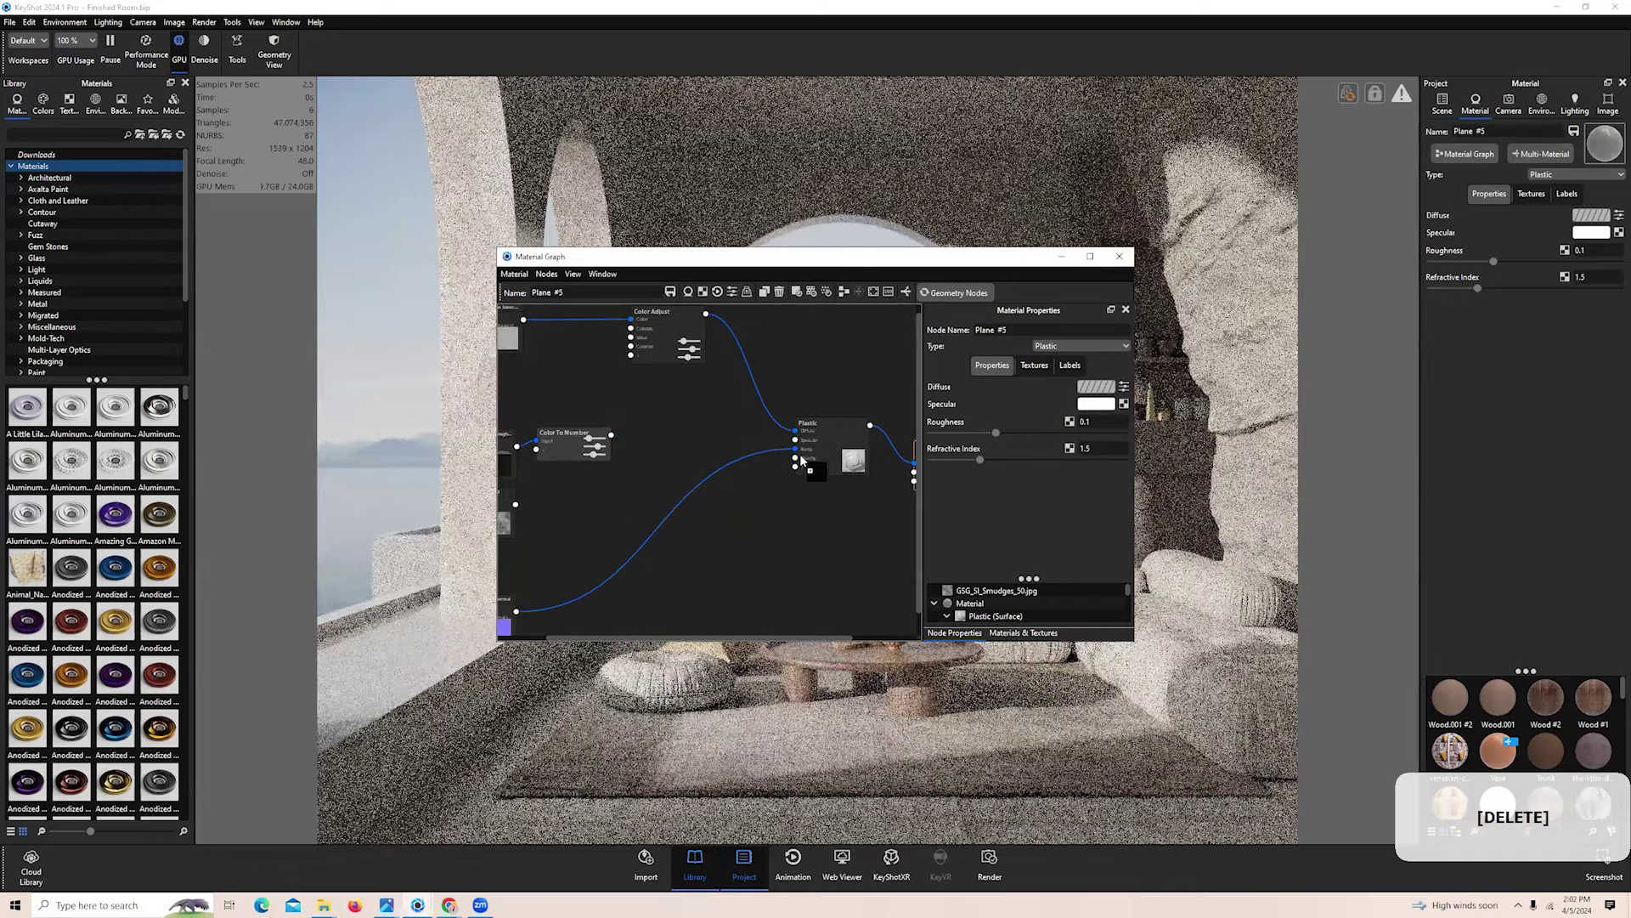
key(Delete)
Connect the granite roughness texture map directly to the Plastic node's Roughness and space out the roughness and smudges maps
drag(517, 446, 795, 463)
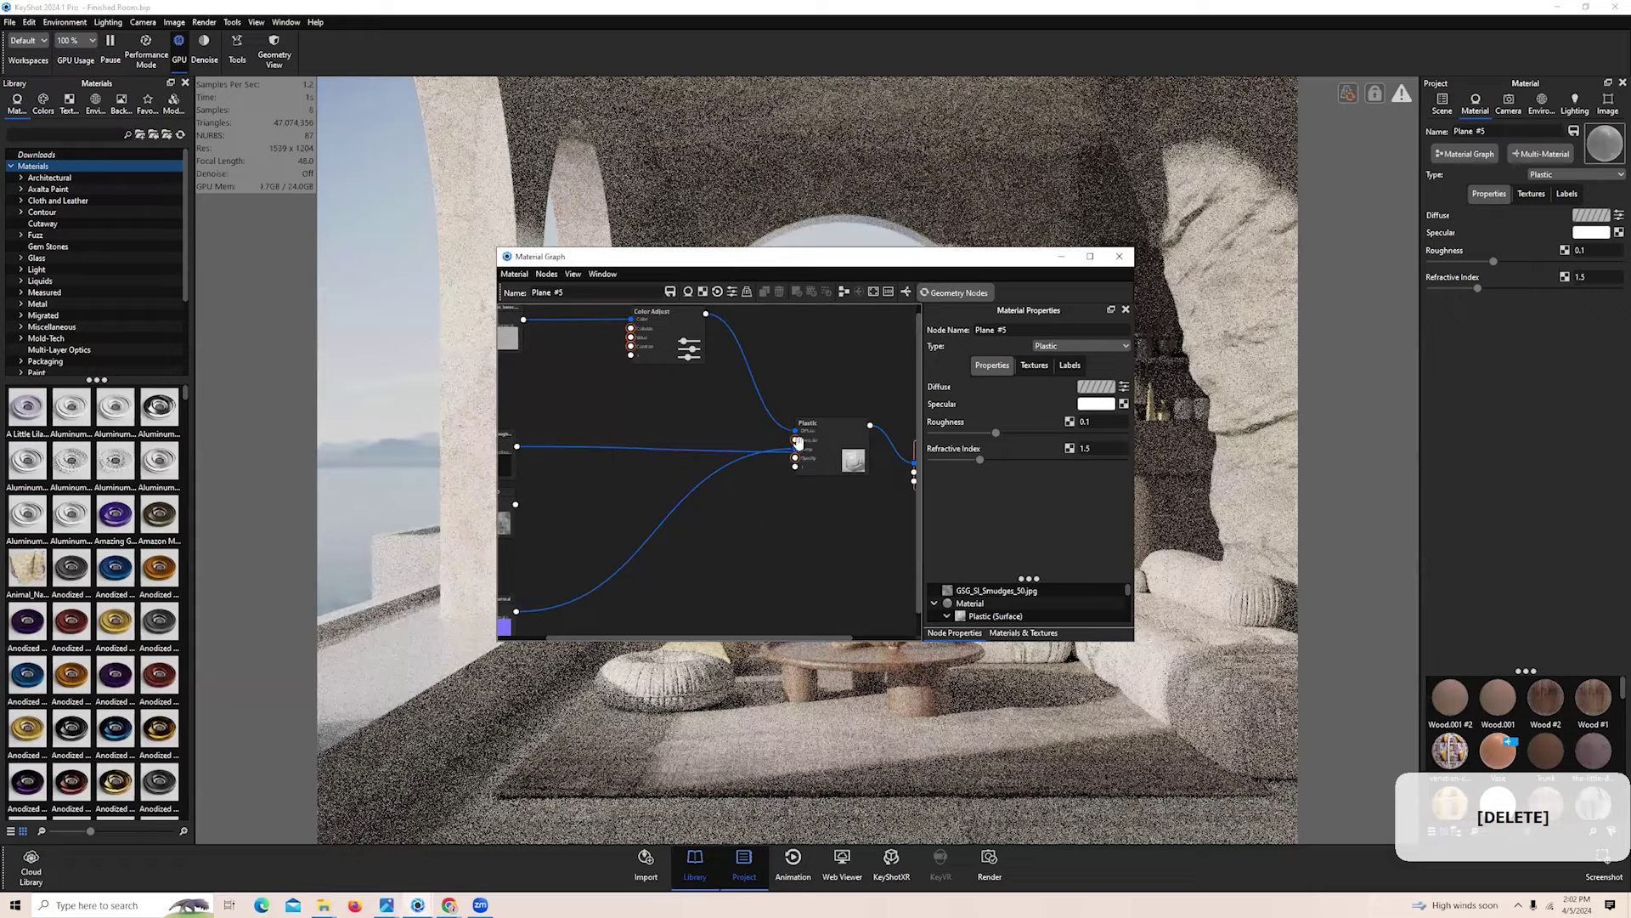
click(825, 498)
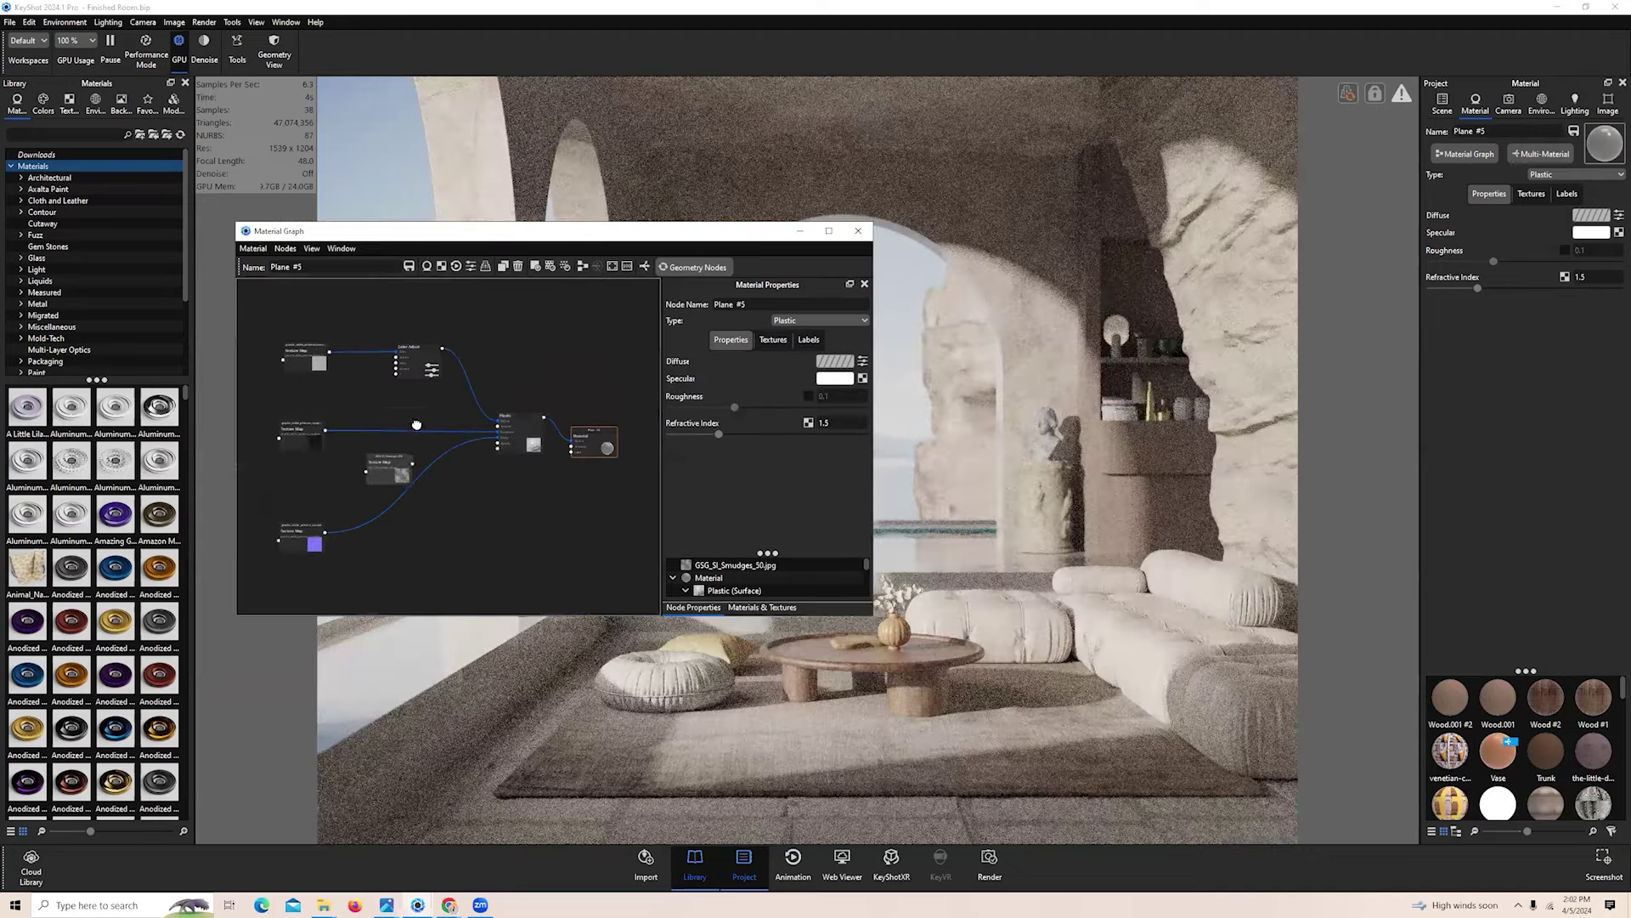
scroll(347, 490, up, 5)
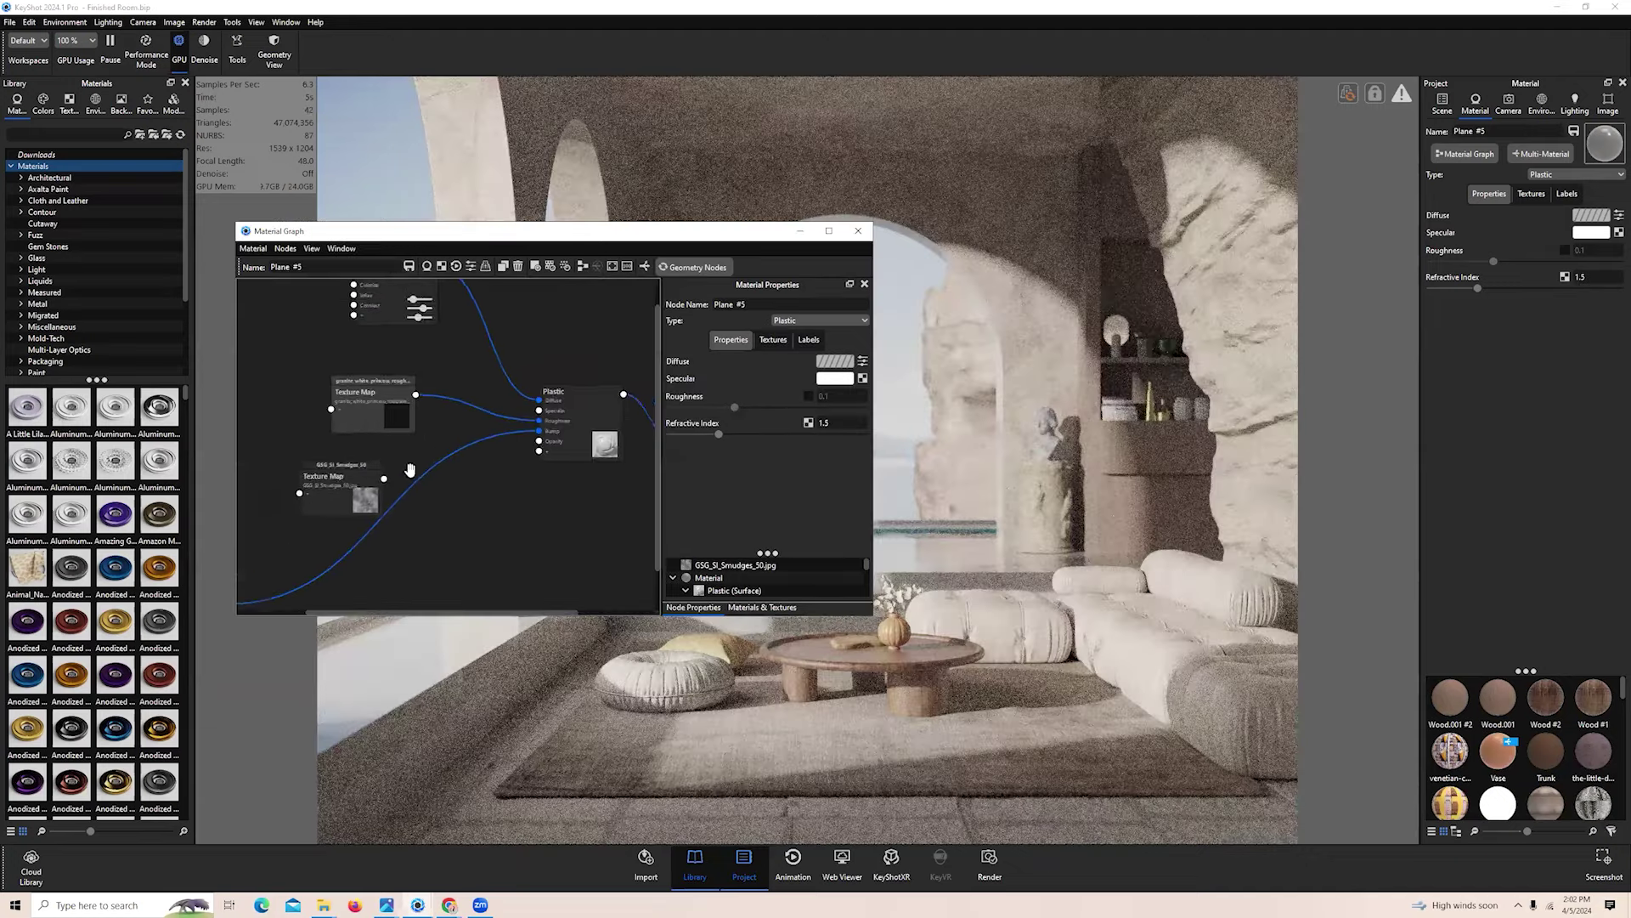
mouse_move(347, 490)
mouse_down()
mouse_move(250, 526)
mouse_move(224, 482)
mouse_up()
drag(391, 391, 342, 386)
Add a Color Composite node feeding Plastic's Roughness, with the granite roughness map as Source and the smudges map as Background
right_click(422, 436)
mouse_move(451, 581)
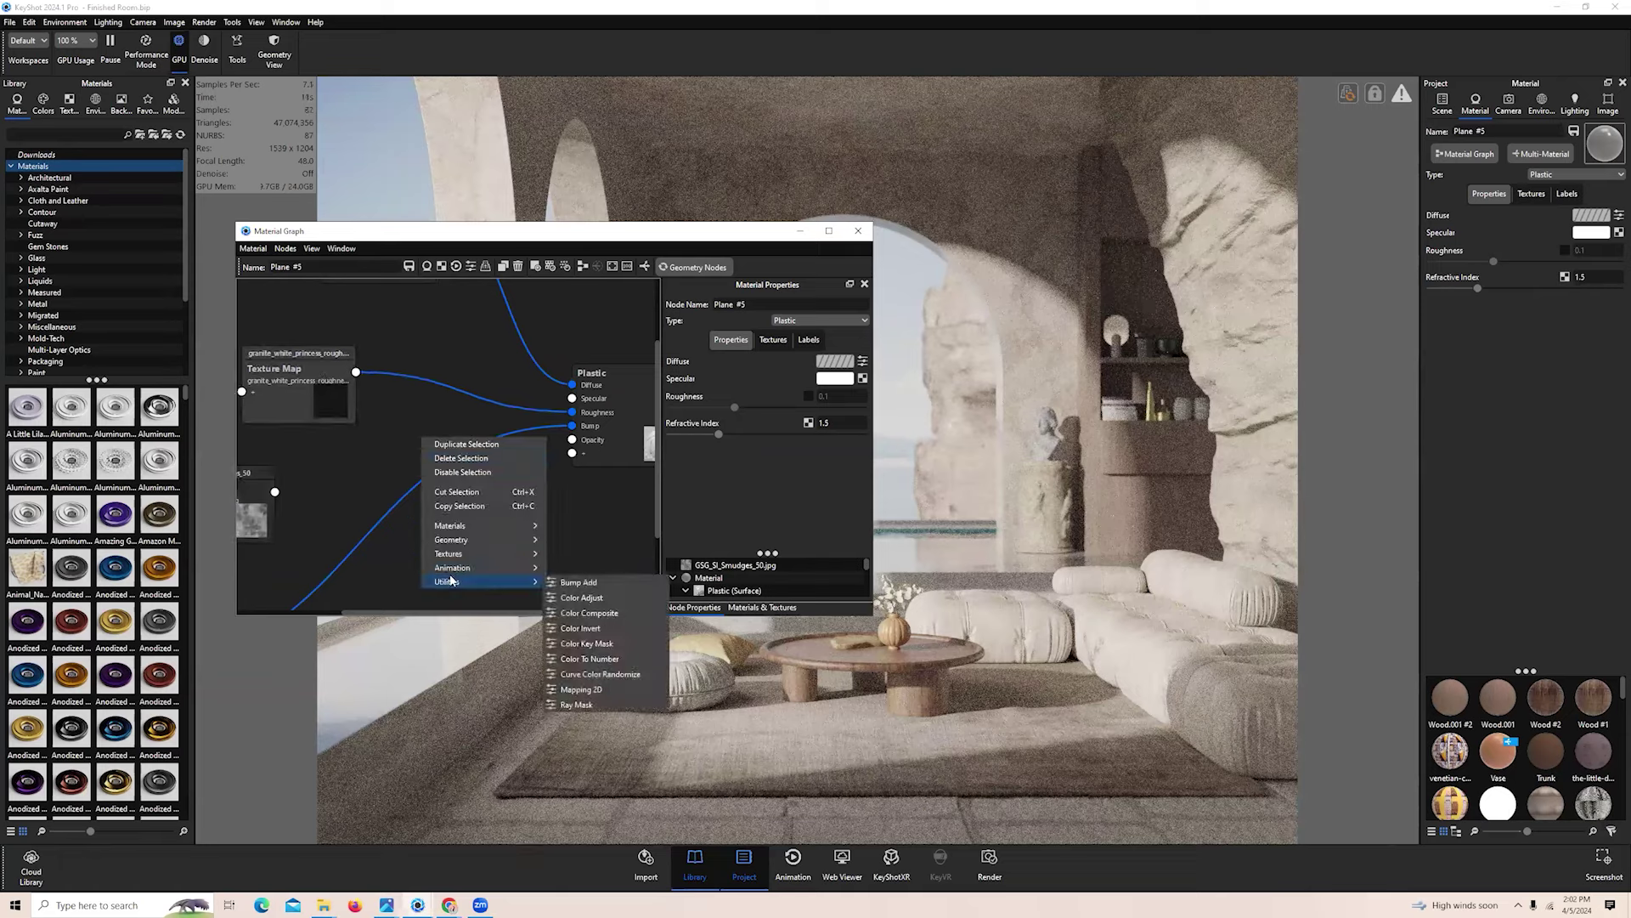
click(589, 612)
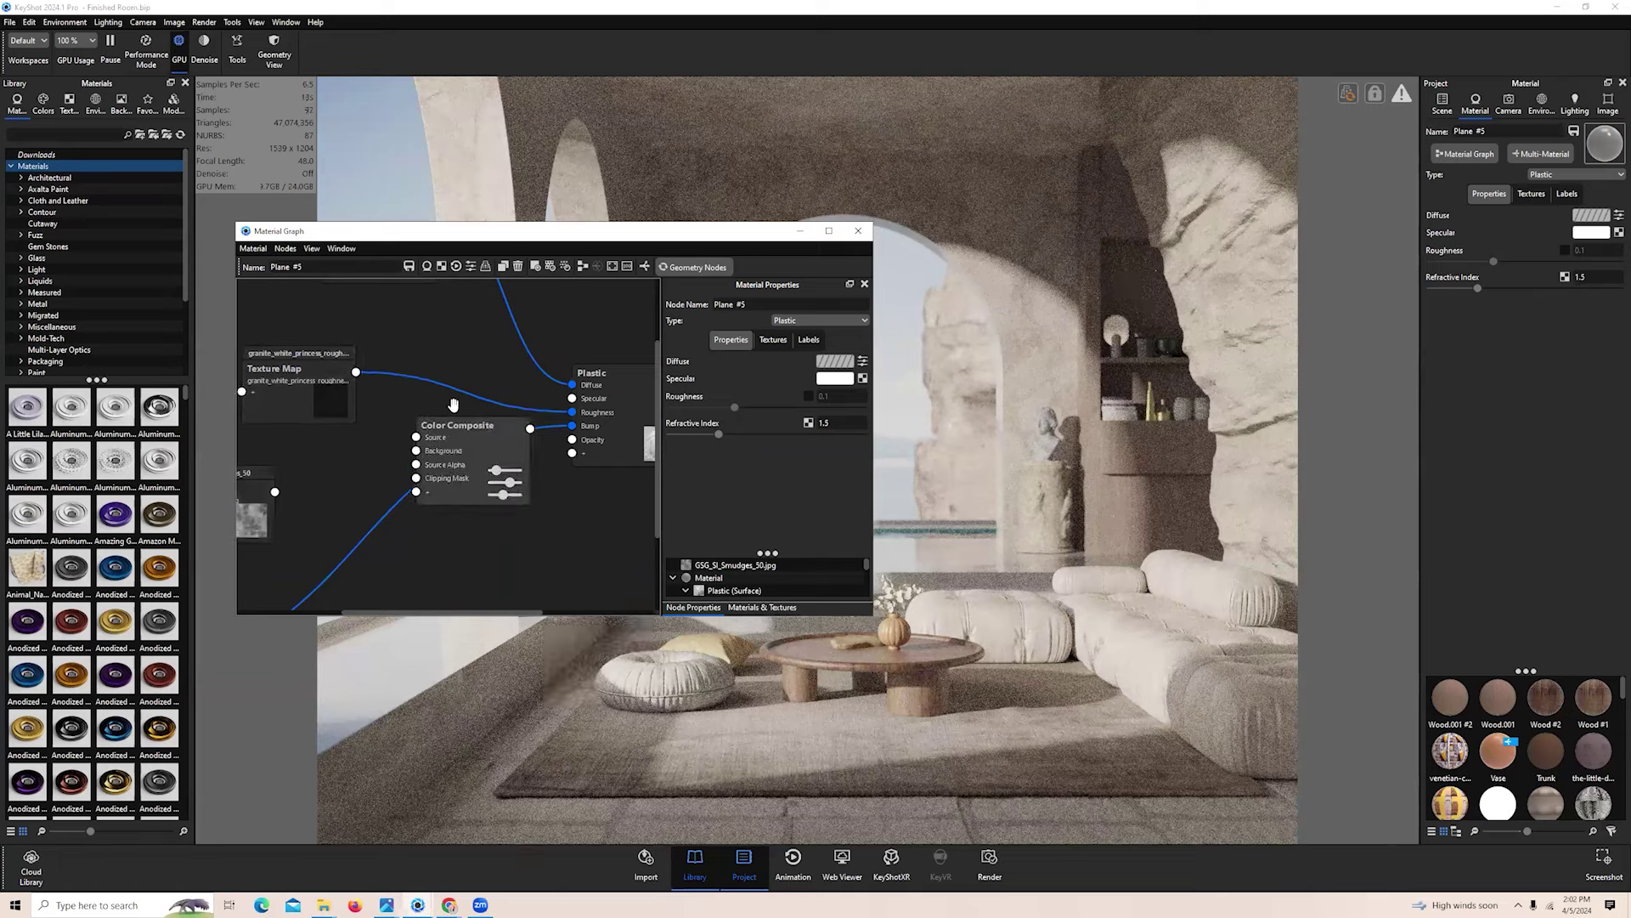
drag(435, 444, 420, 451)
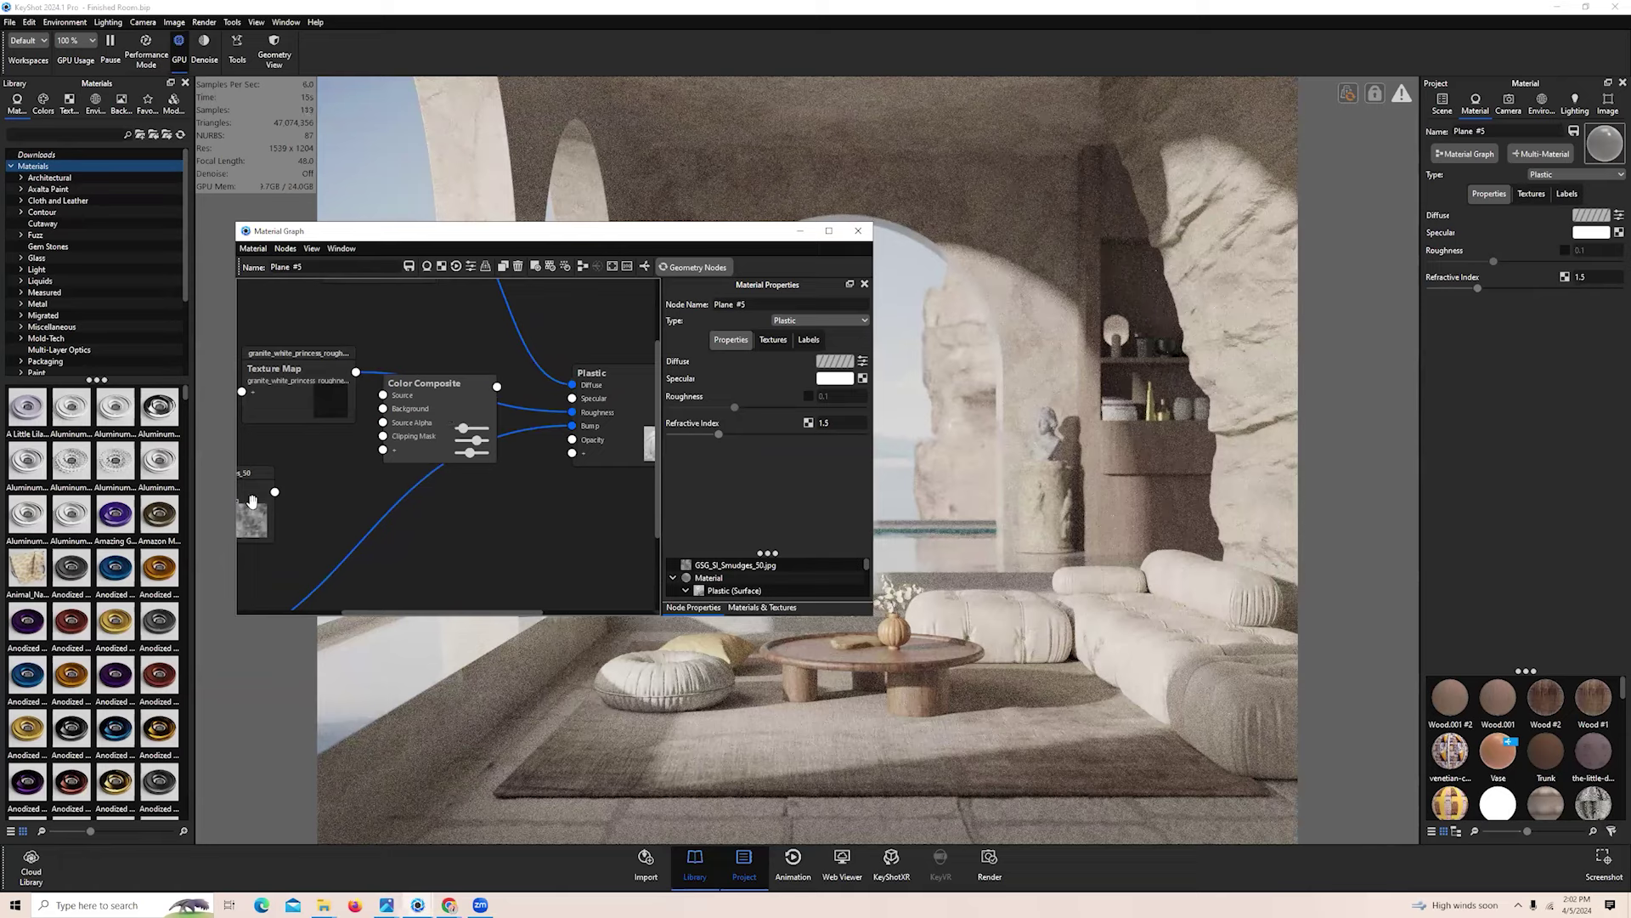
drag(257, 492, 256, 493)
drag(293, 396, 288, 393)
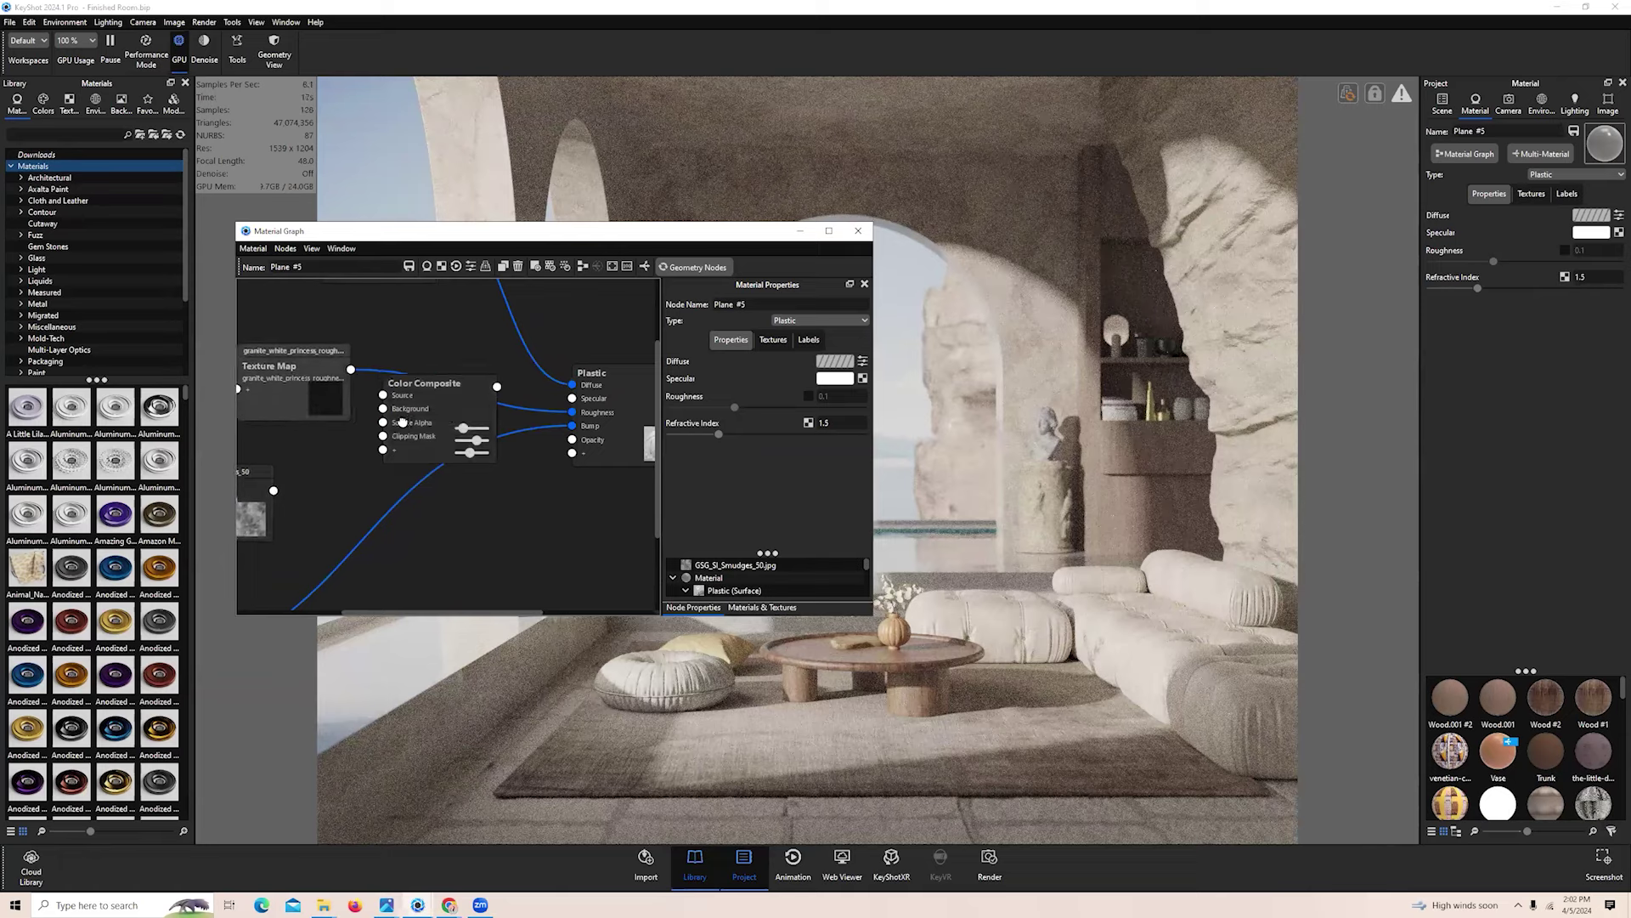
mouse_move(403, 420)
mouse_down()
mouse_move(375, 382)
mouse_move(468, 351)
mouse_up()
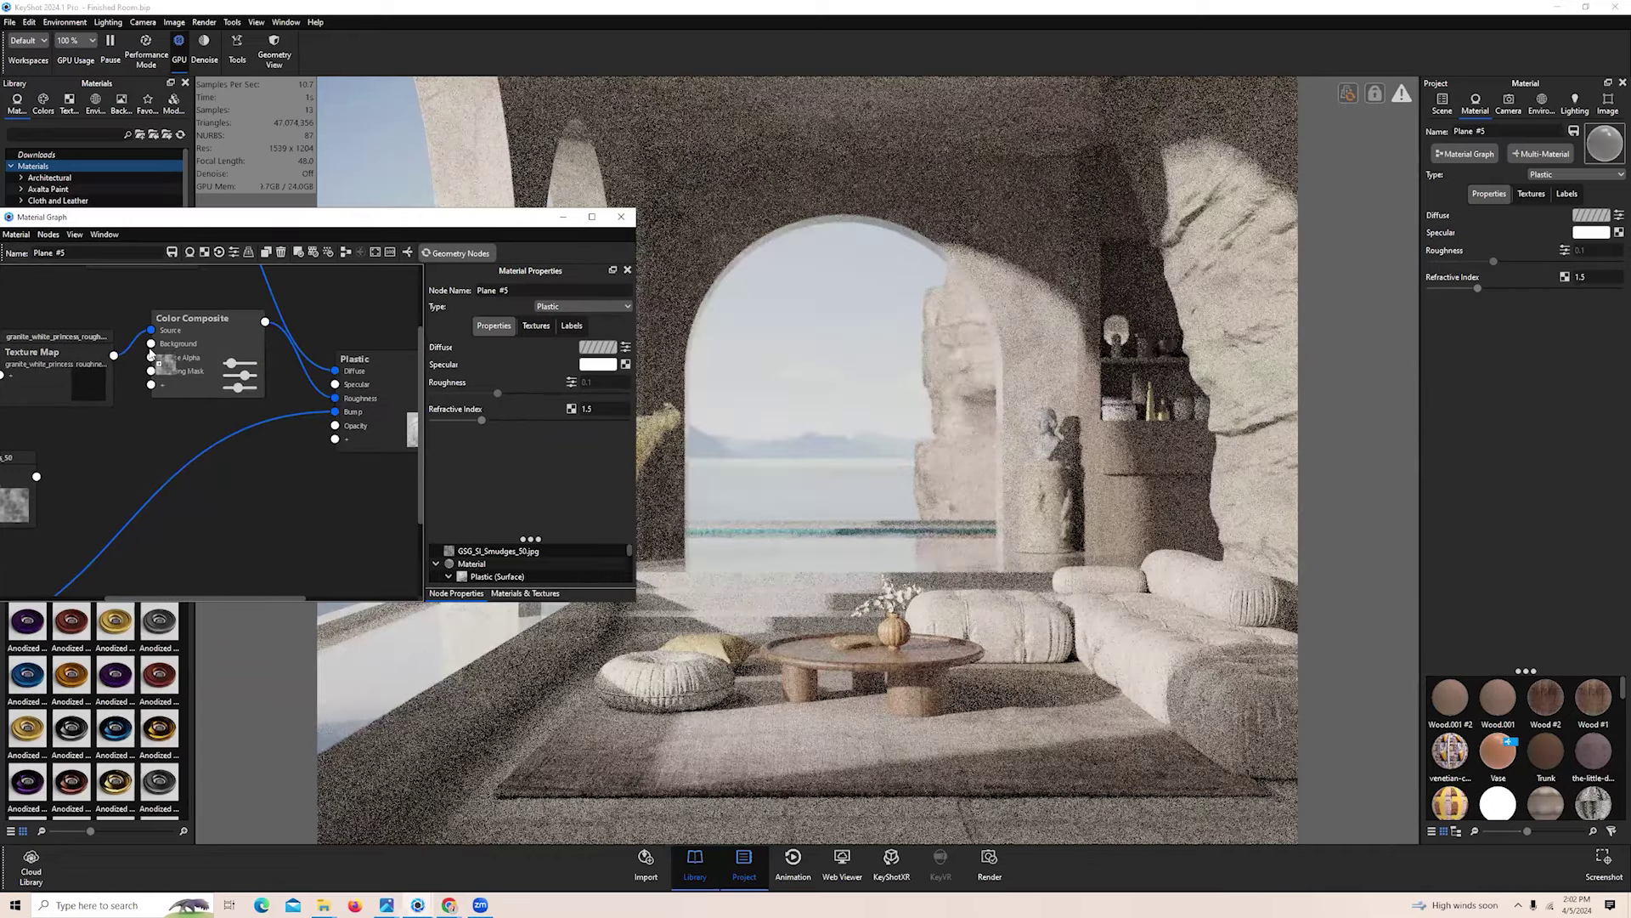
drag(36, 477, 151, 347)
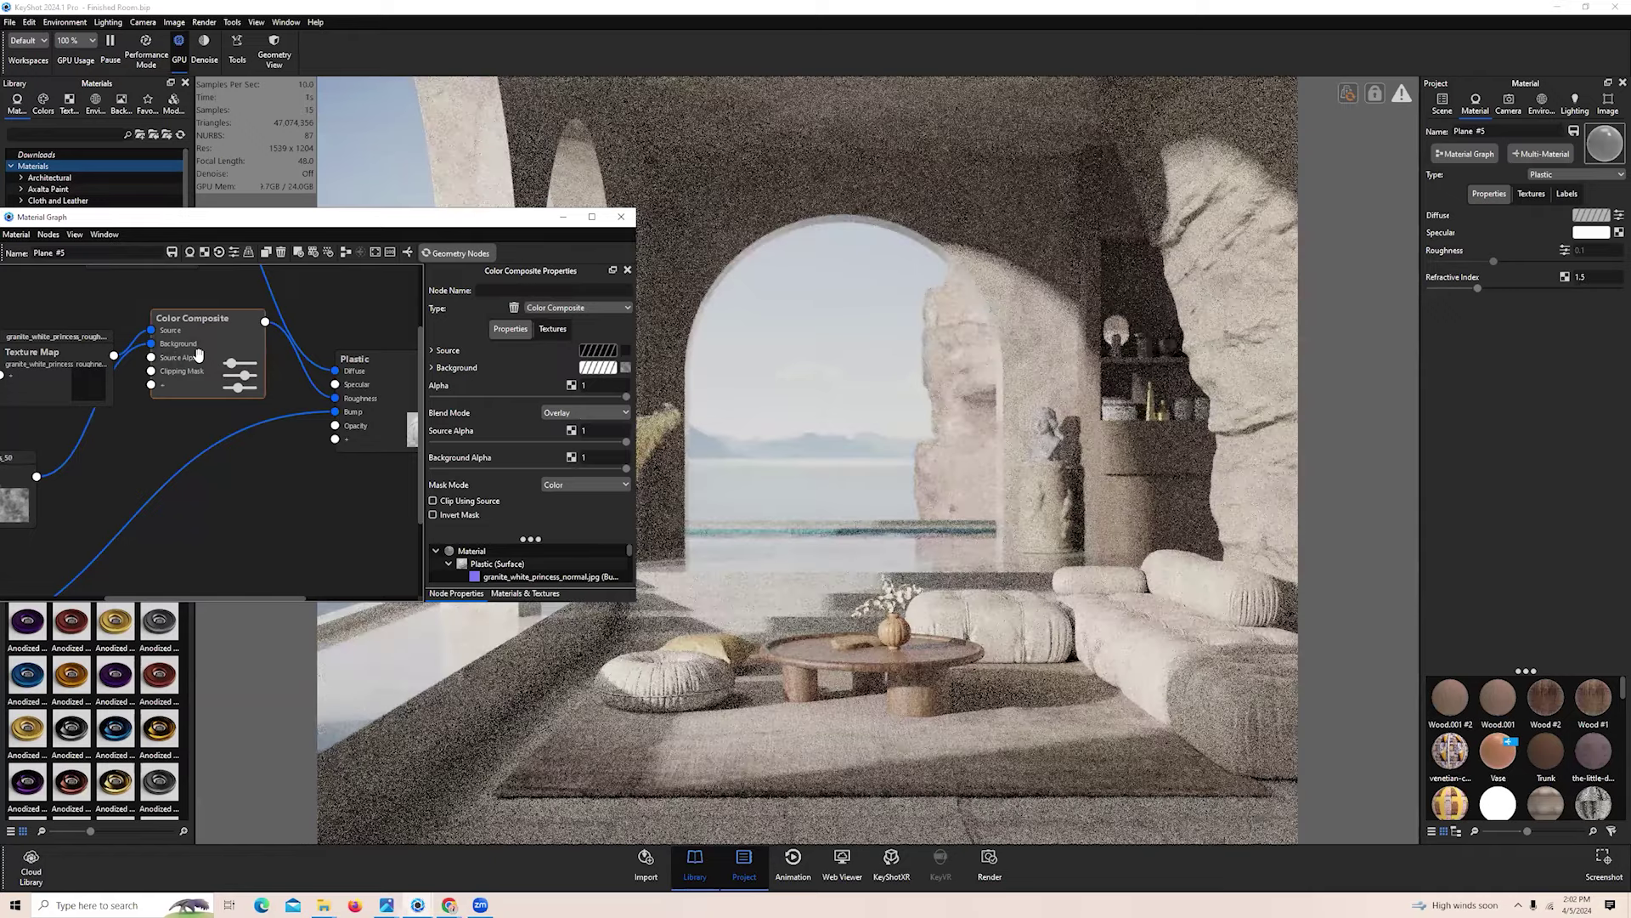
Preview the Color Composite's result on the floor and scale the GSG_SI_Smudges_50 map in scene units to a 400 cm width
key(c)
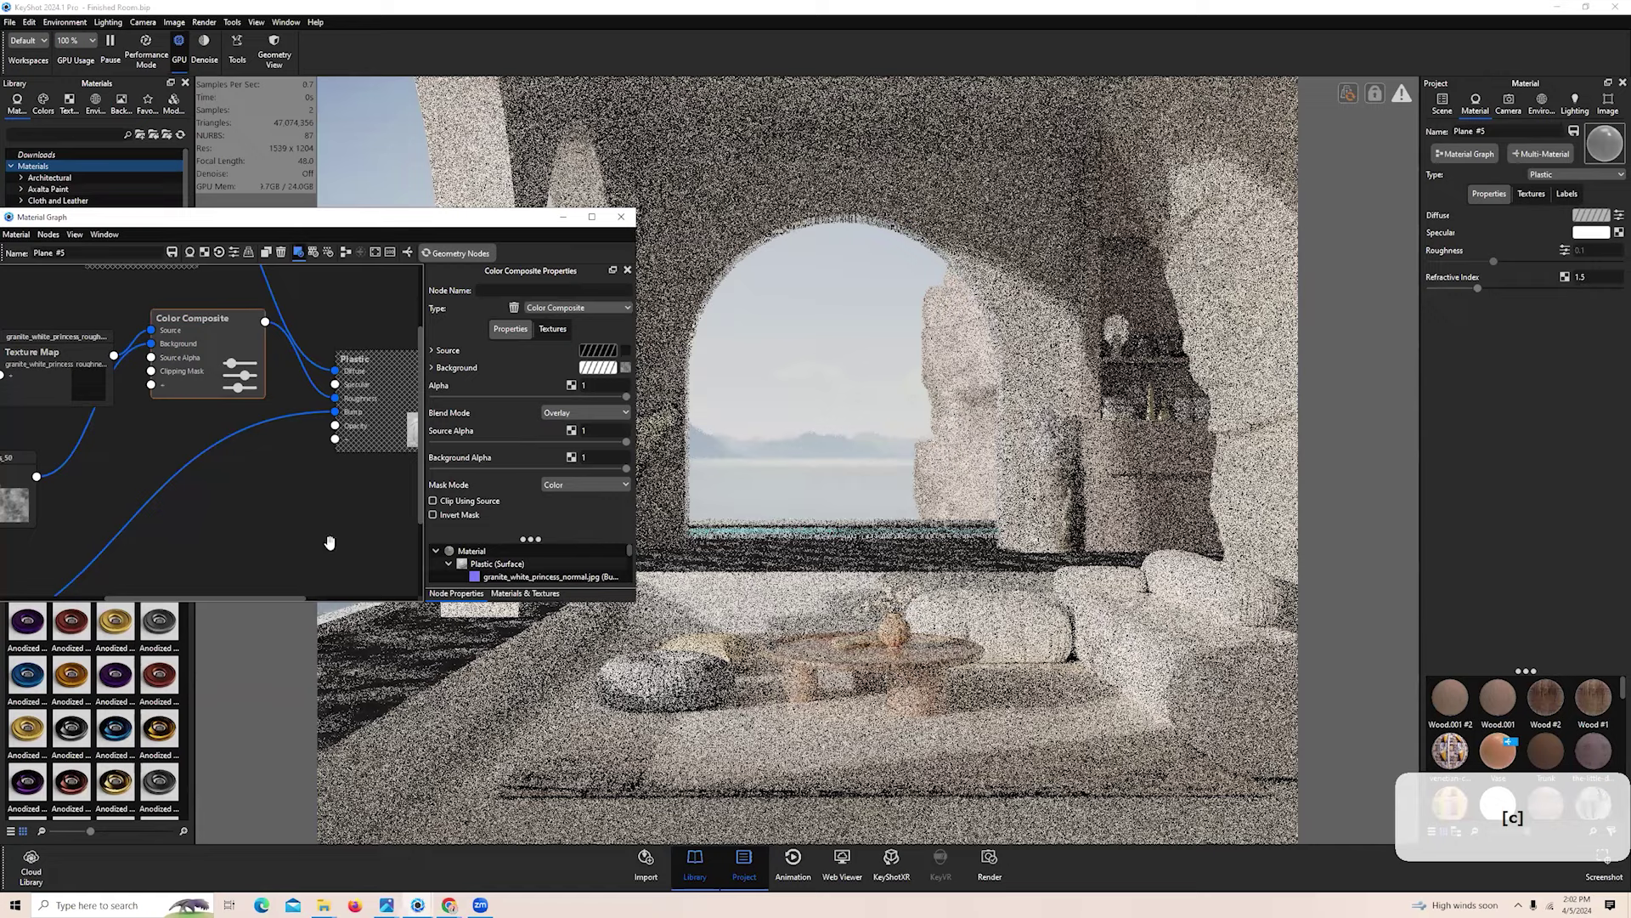
click(14, 502)
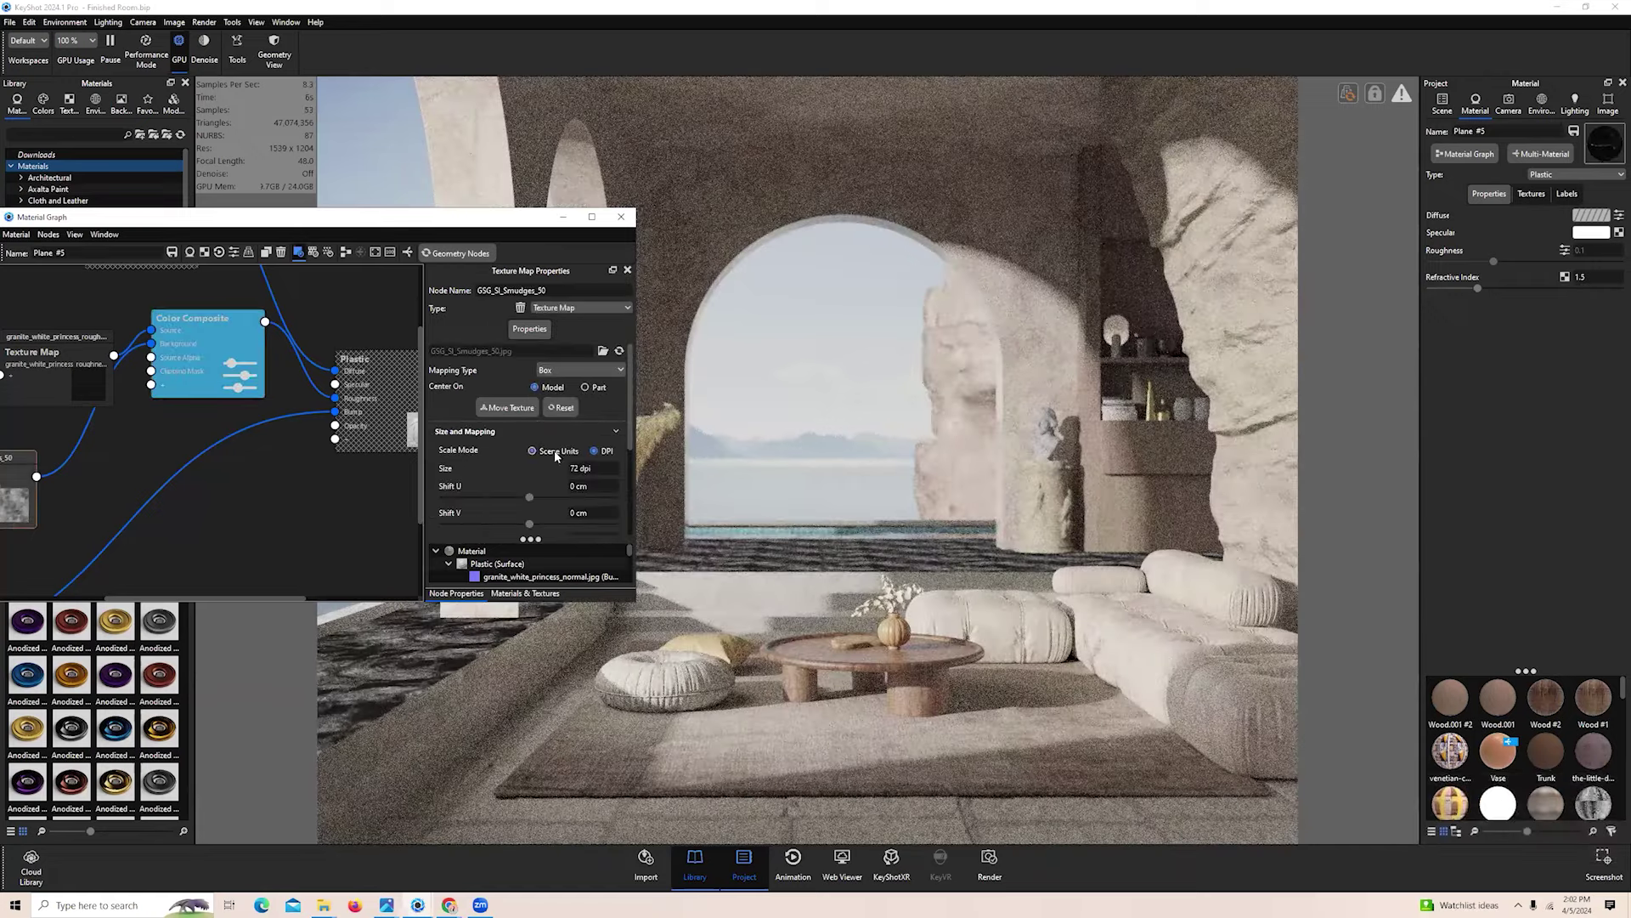
click(557, 452)
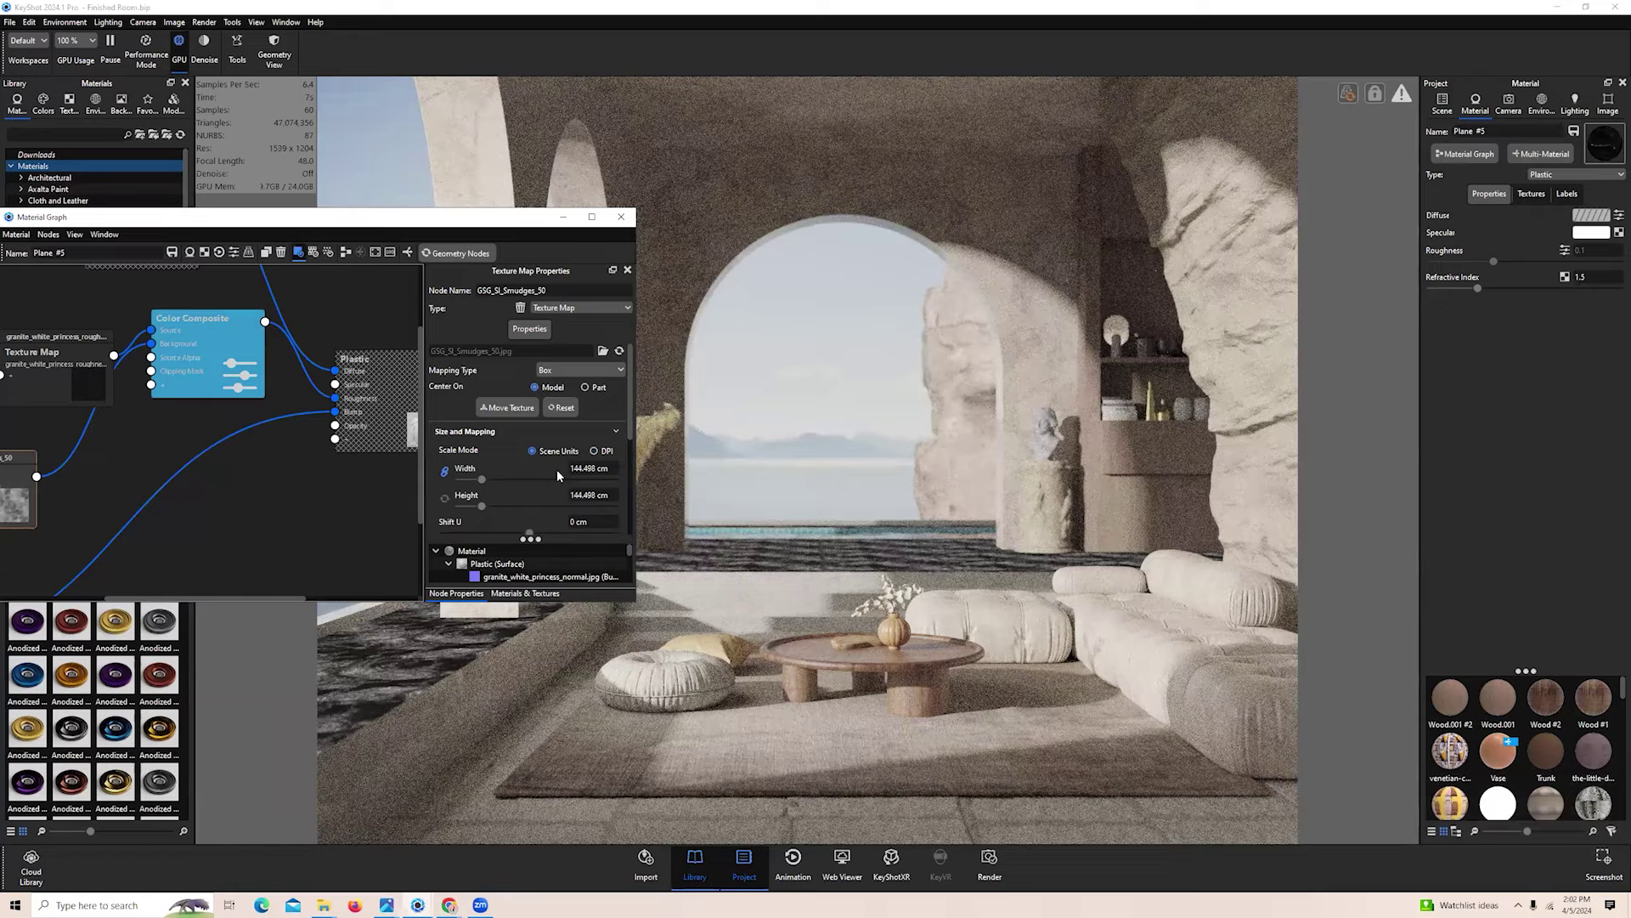
text(400)
key(Return)
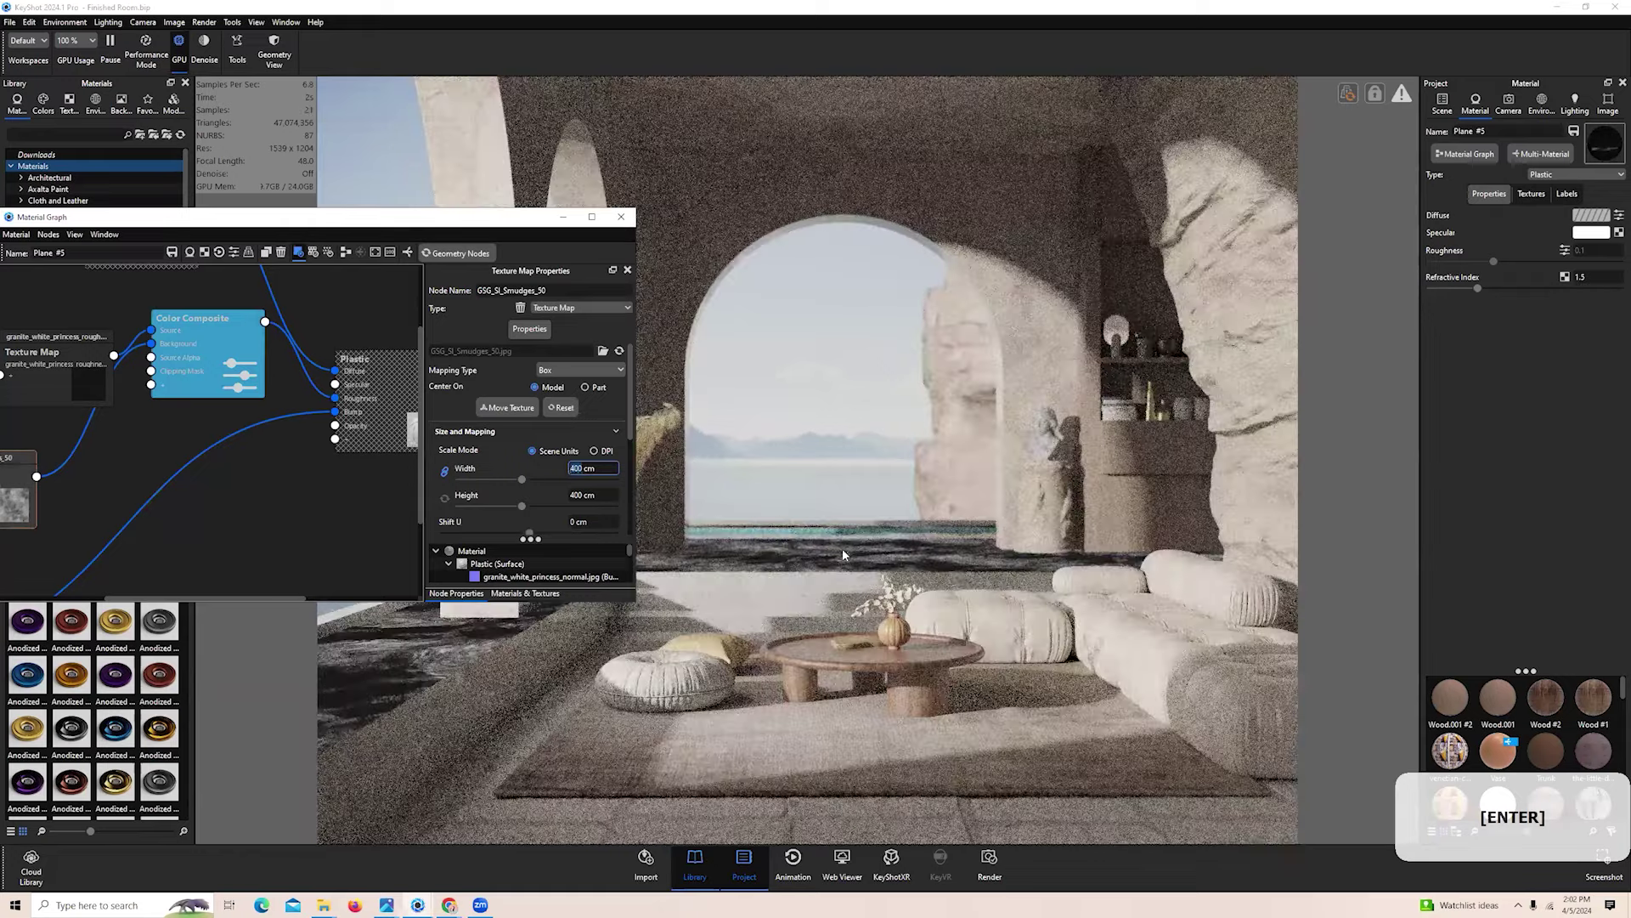
End the node color preview on the floor and close the Plane #5 material graph
key(c)
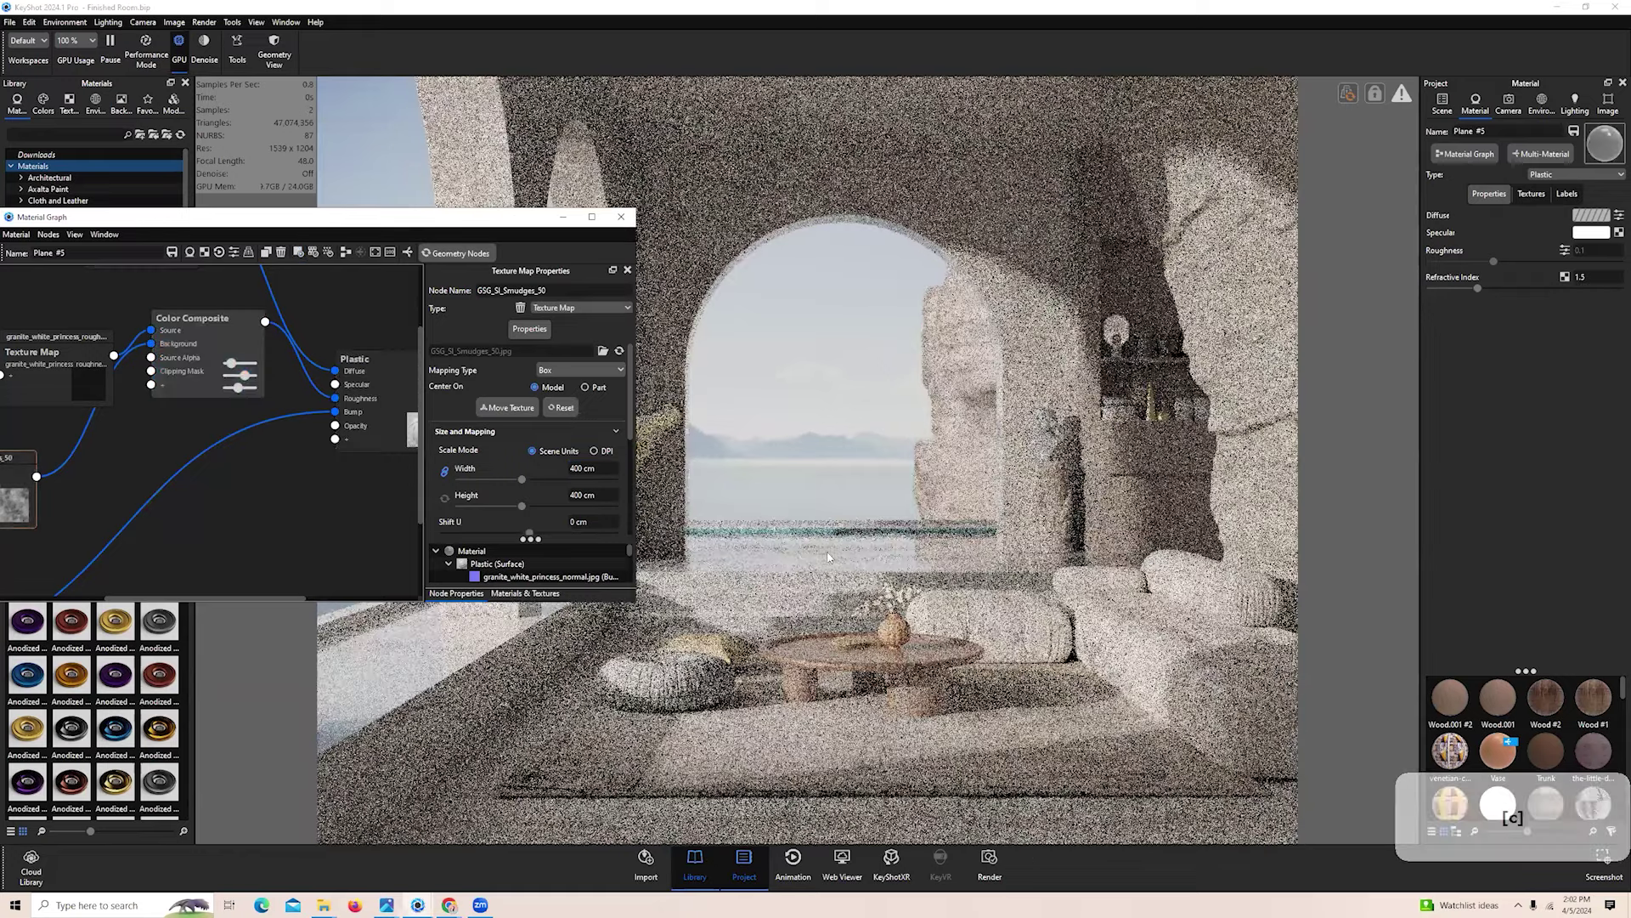
drag(209, 363, 212, 392)
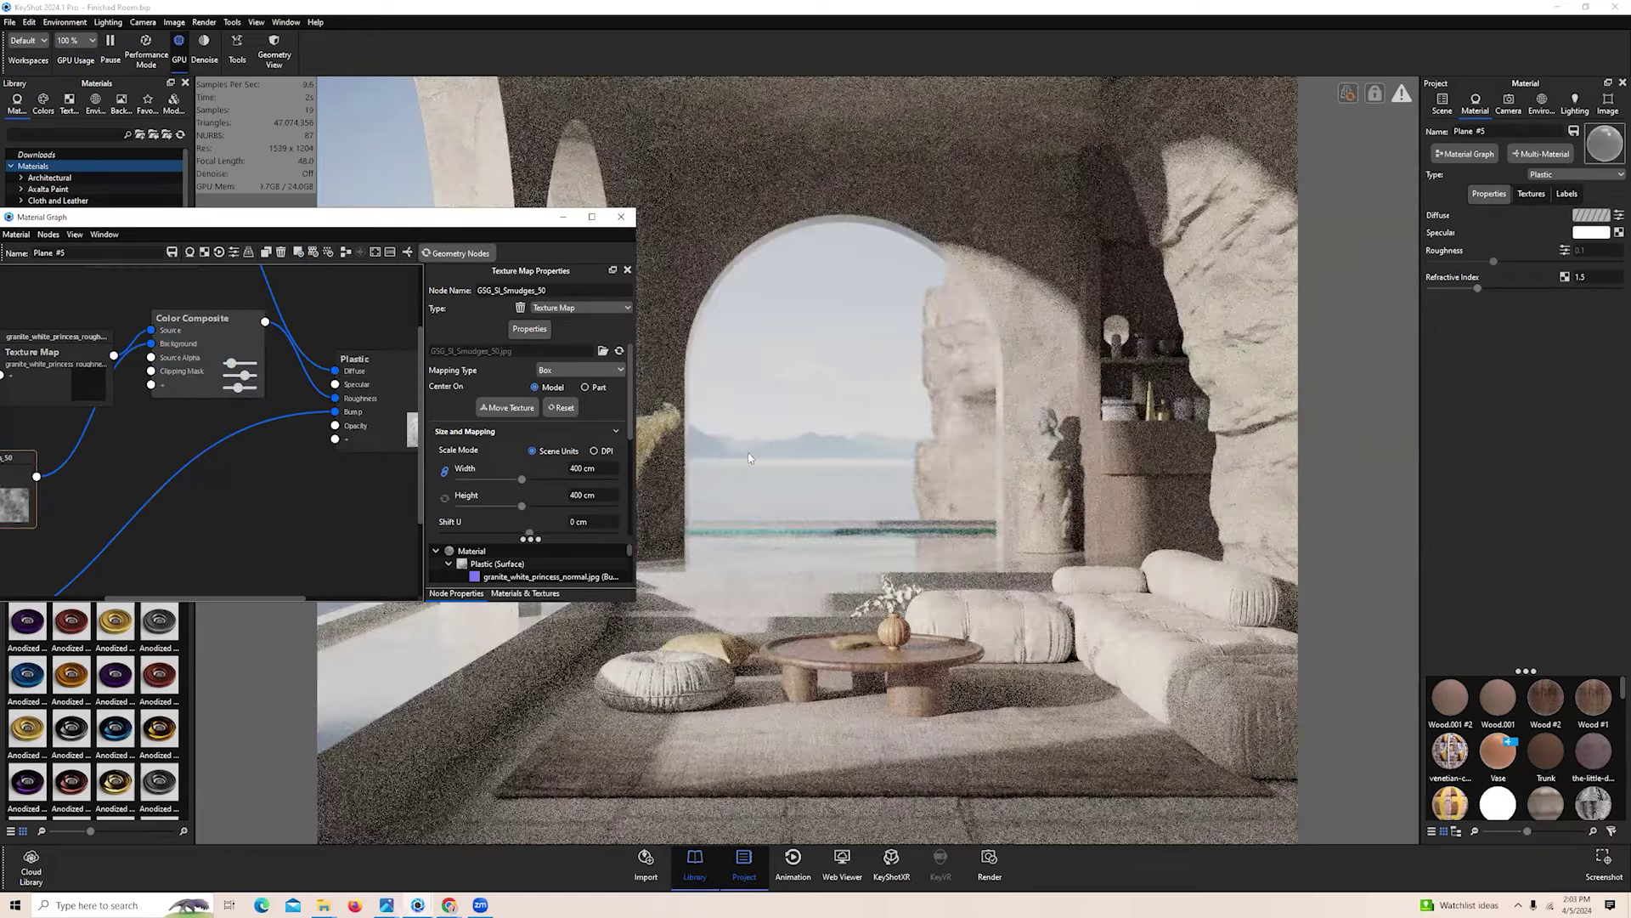
drag(490, 223, 549, 341)
click(644, 343)
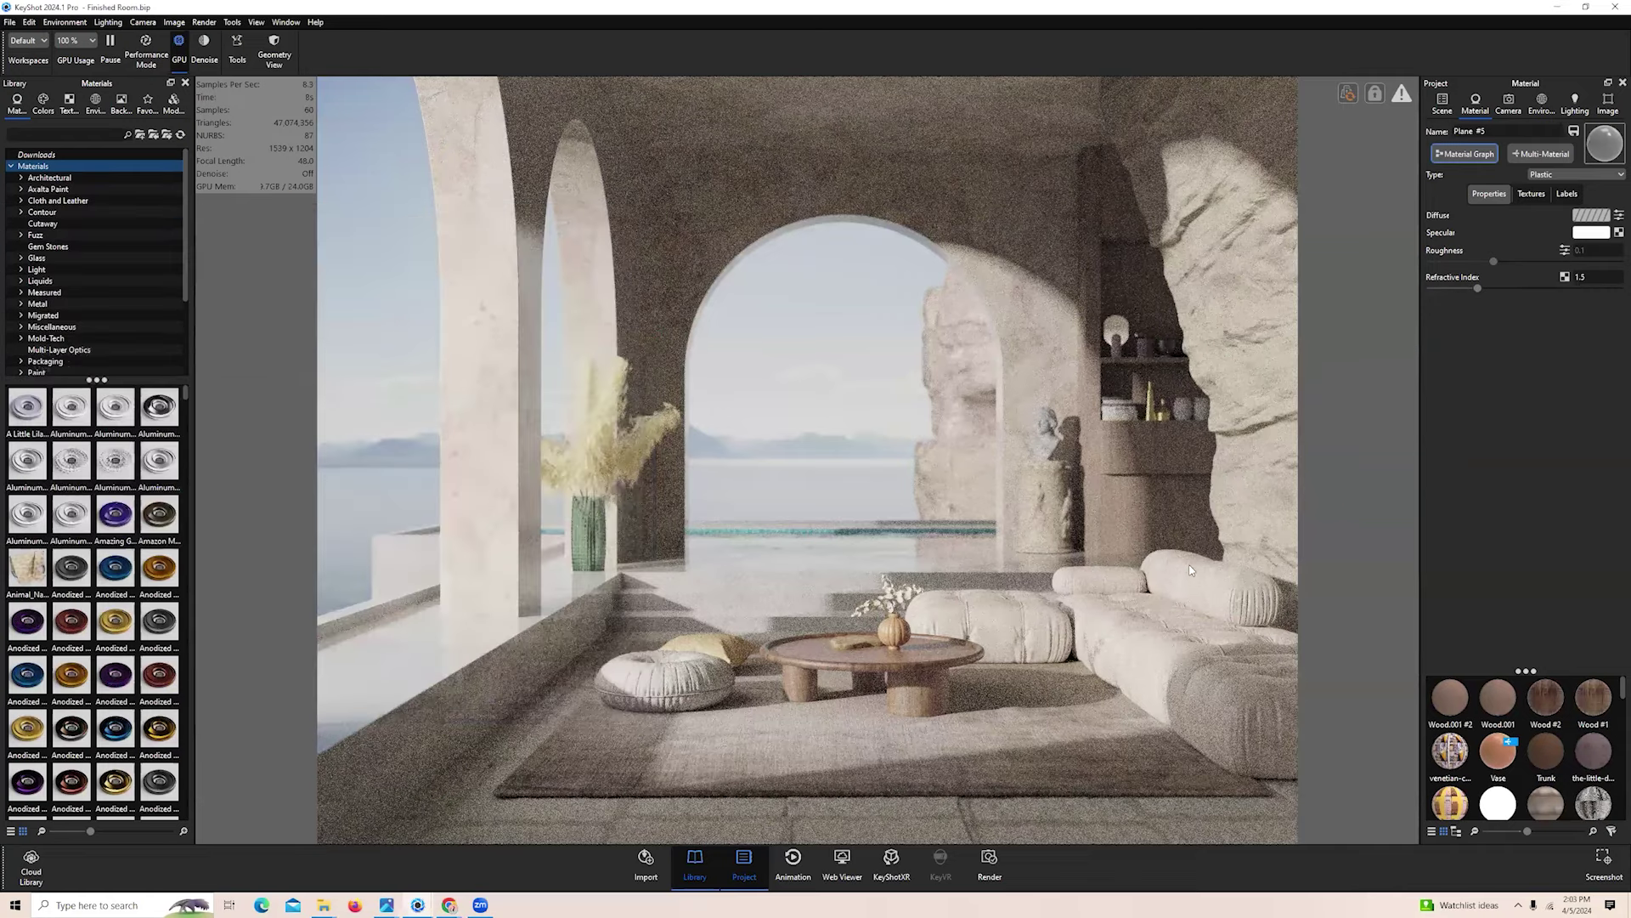
Reopen the floor's Plane #5 material graph and move its window aside to expose more of the room
click(1608, 102)
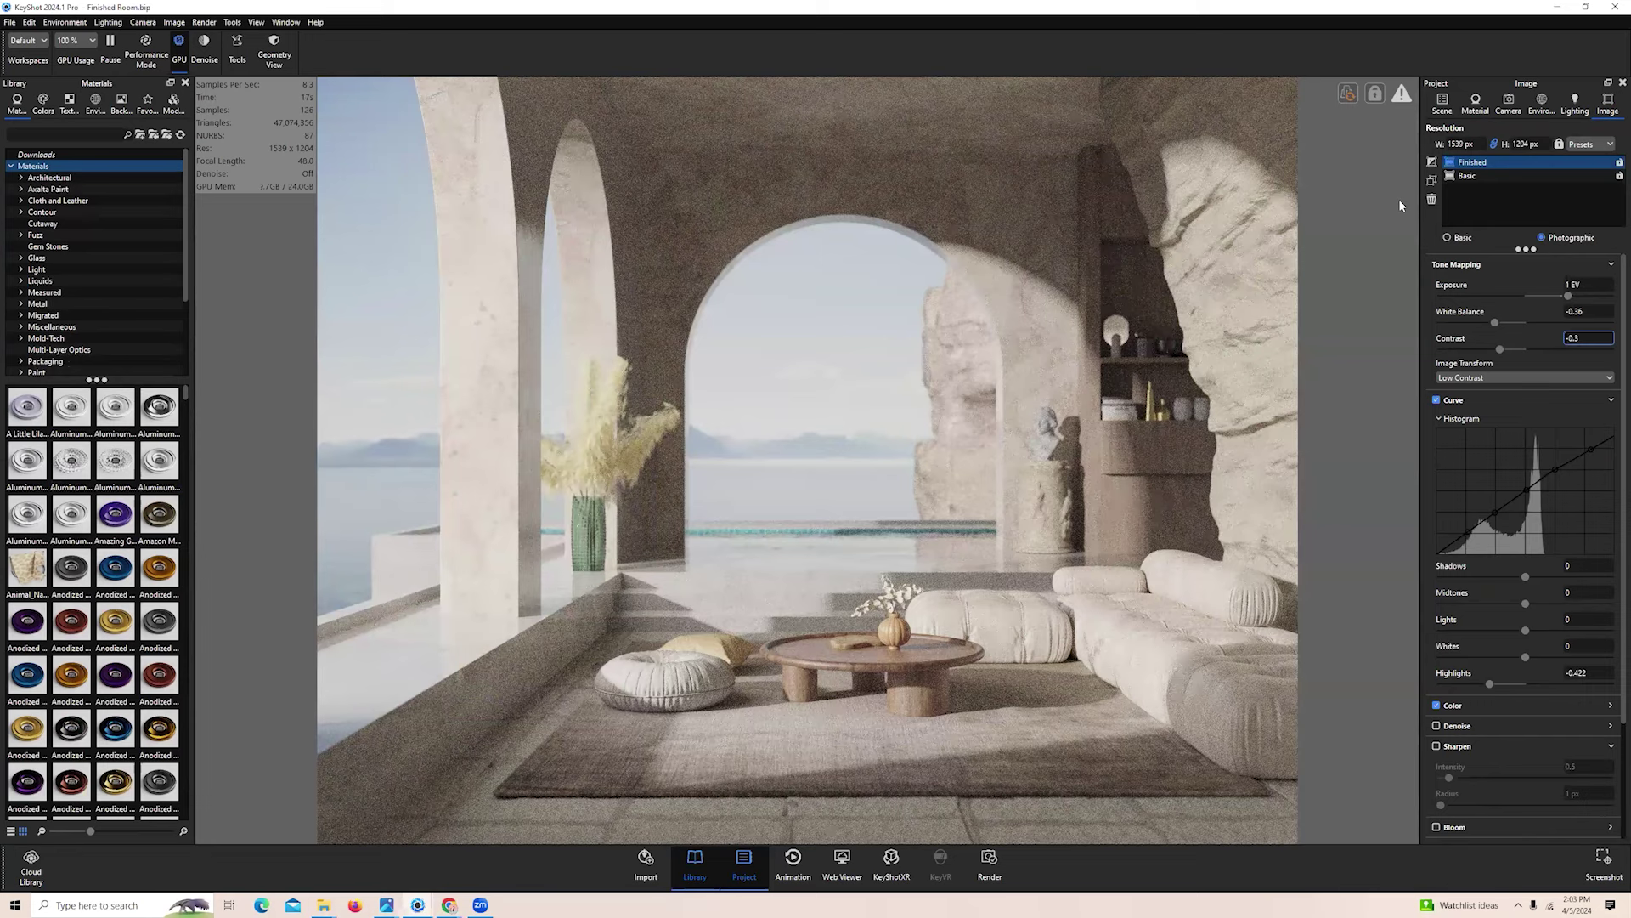
click(1445, 106)
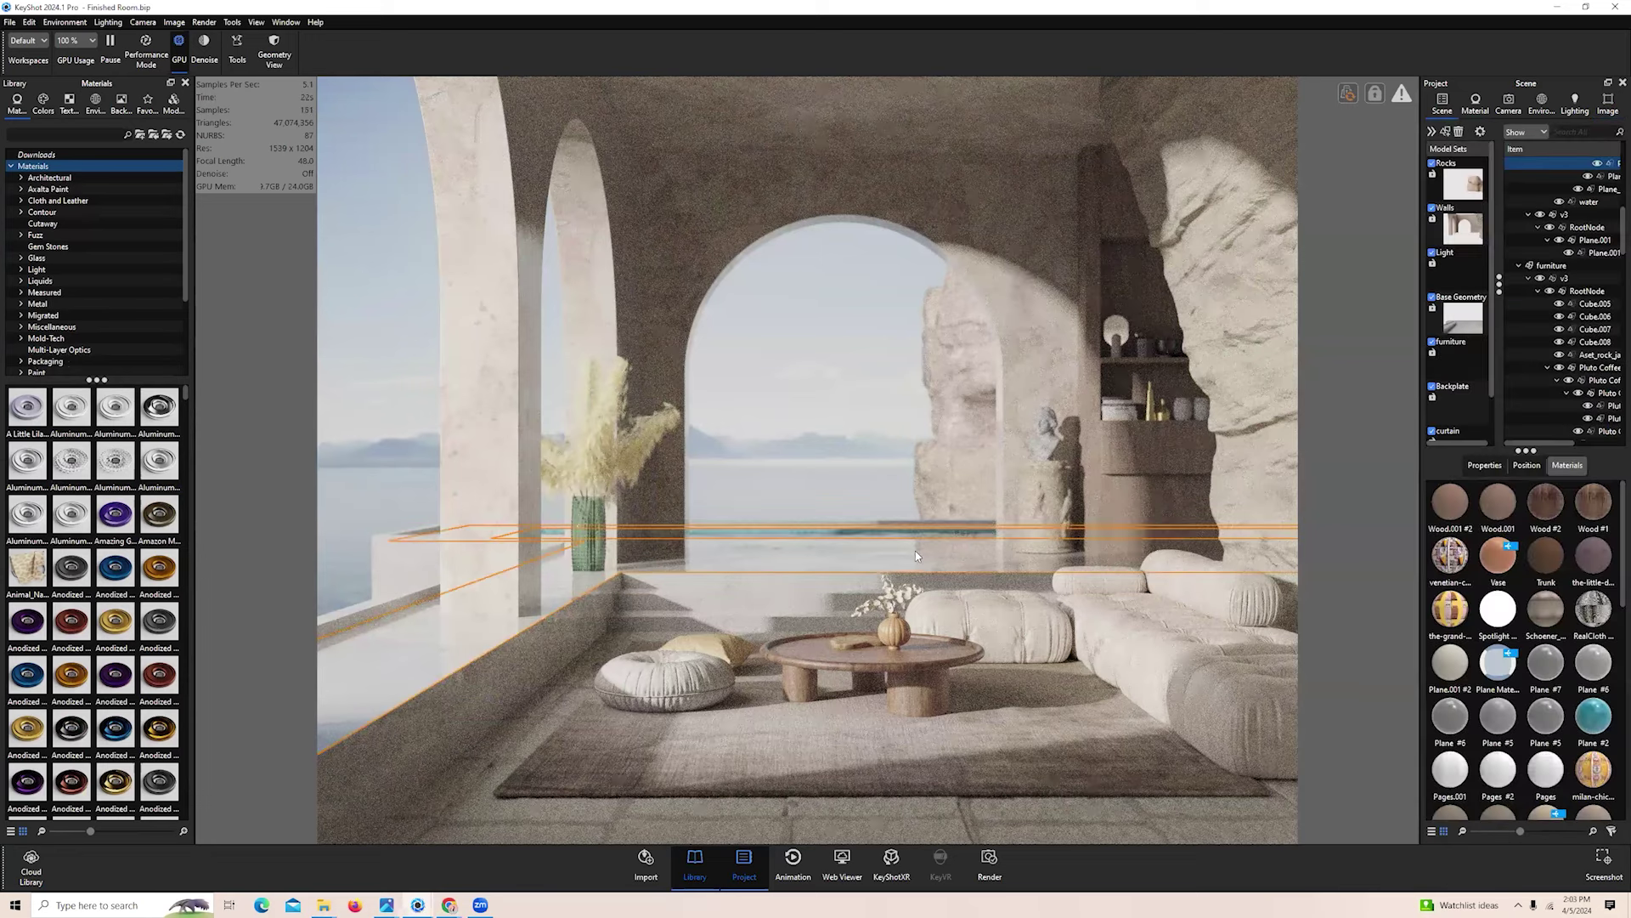
click(1476, 102)
click(1465, 155)
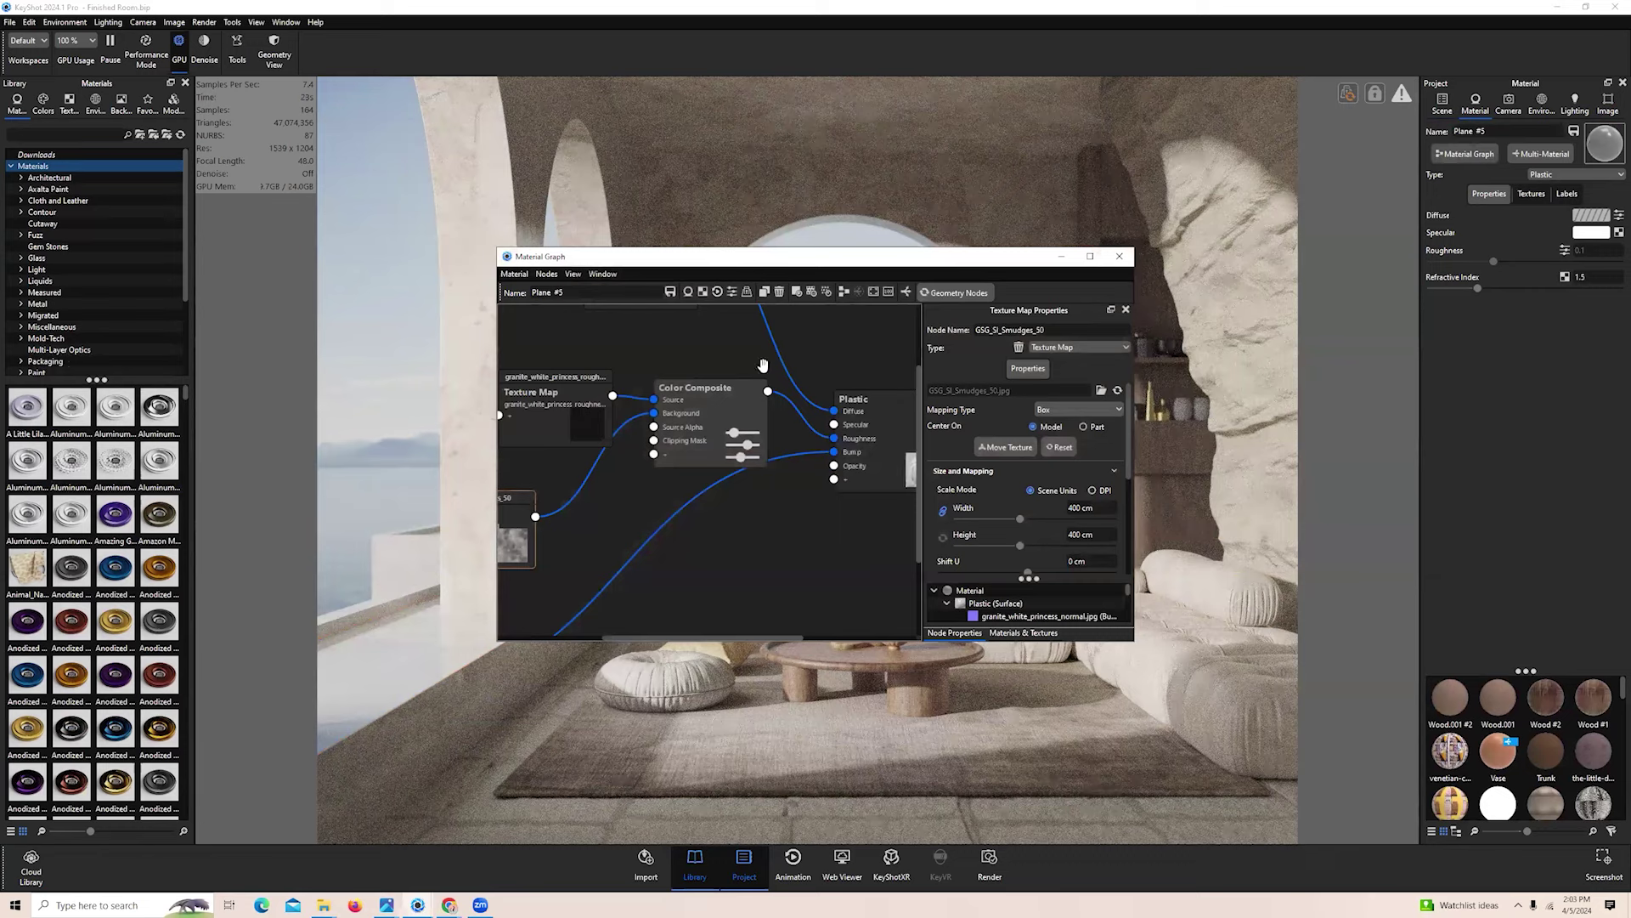
drag(802, 272, 654, 294)
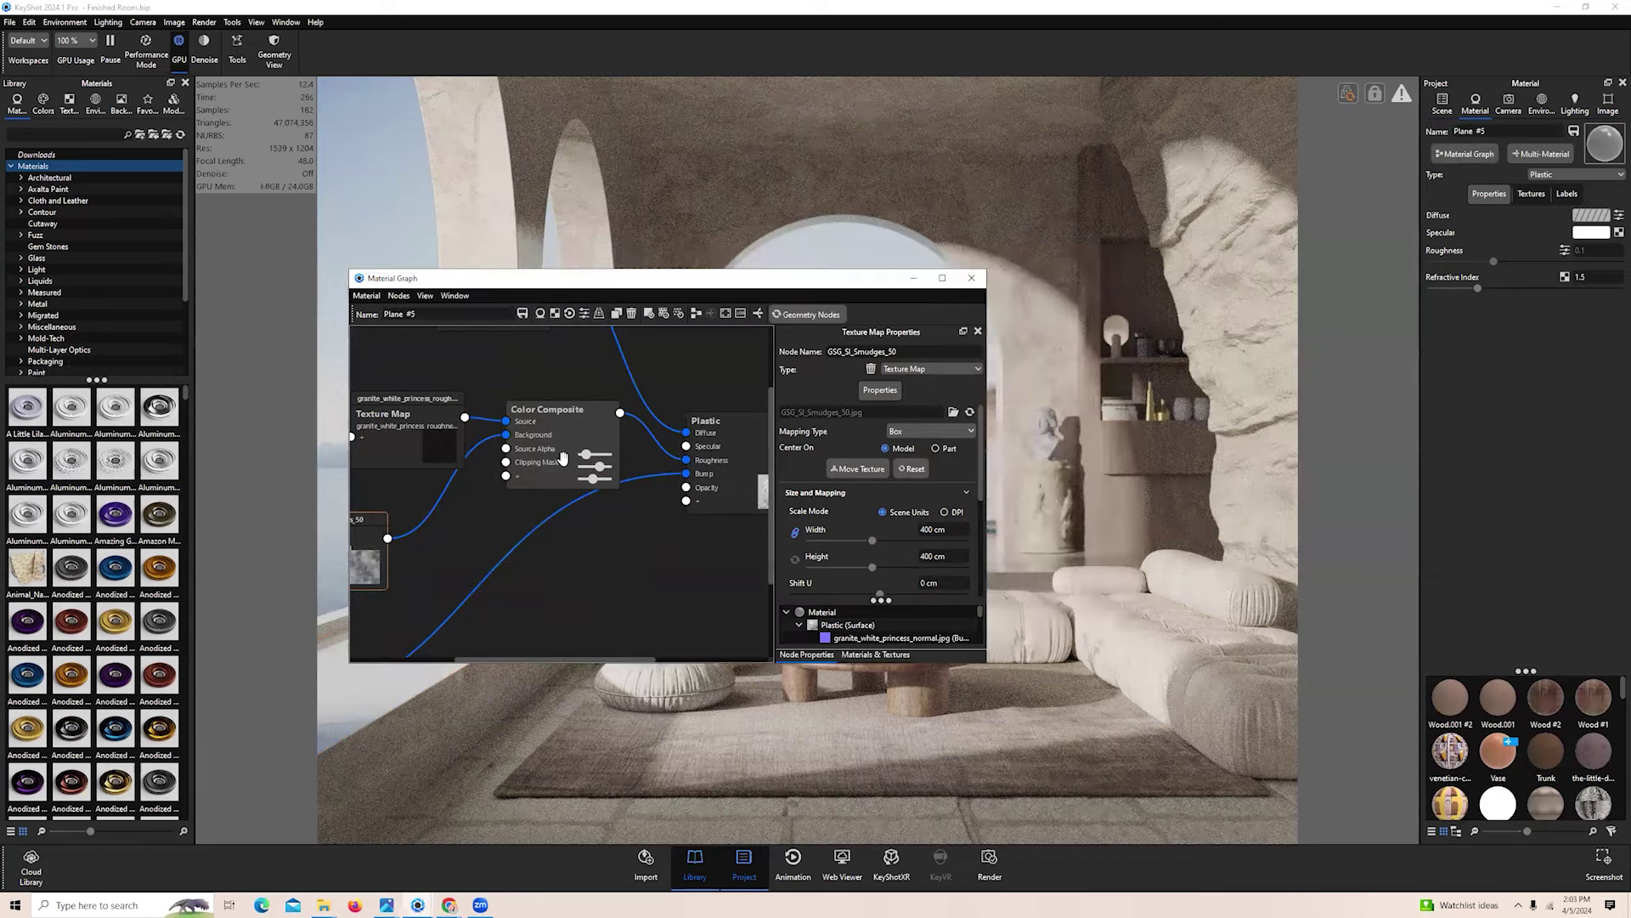
Preview the Color Composite node's output on the floor to examine the combined roughness pattern, and turn the preview off
click(562, 459)
key(c)
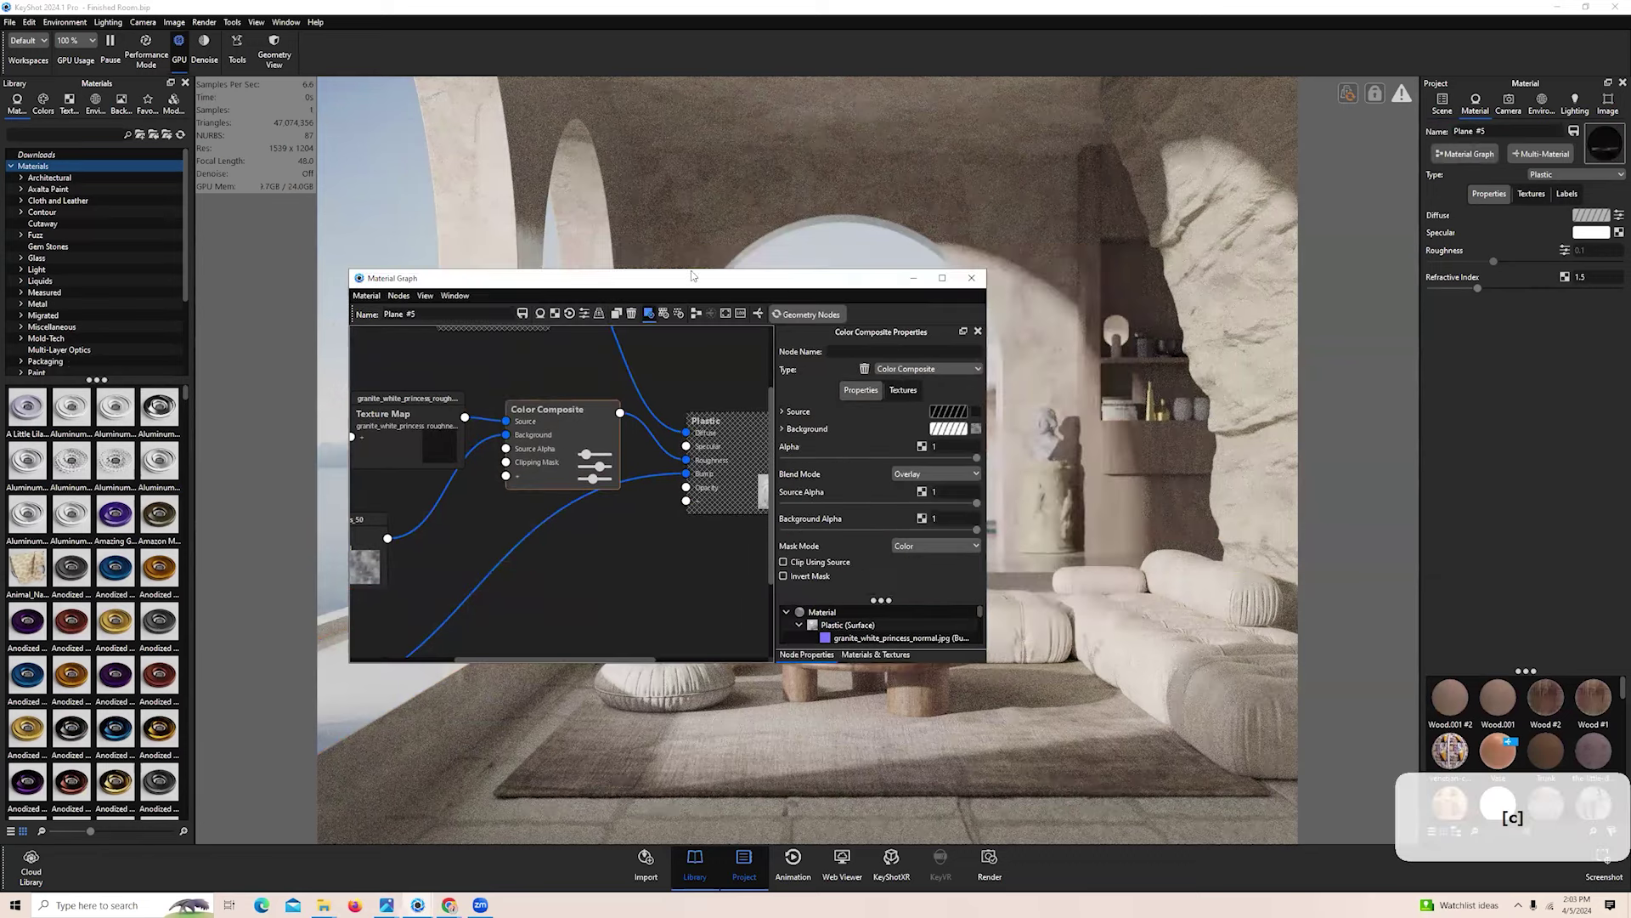
drag(692, 276, 315, 242)
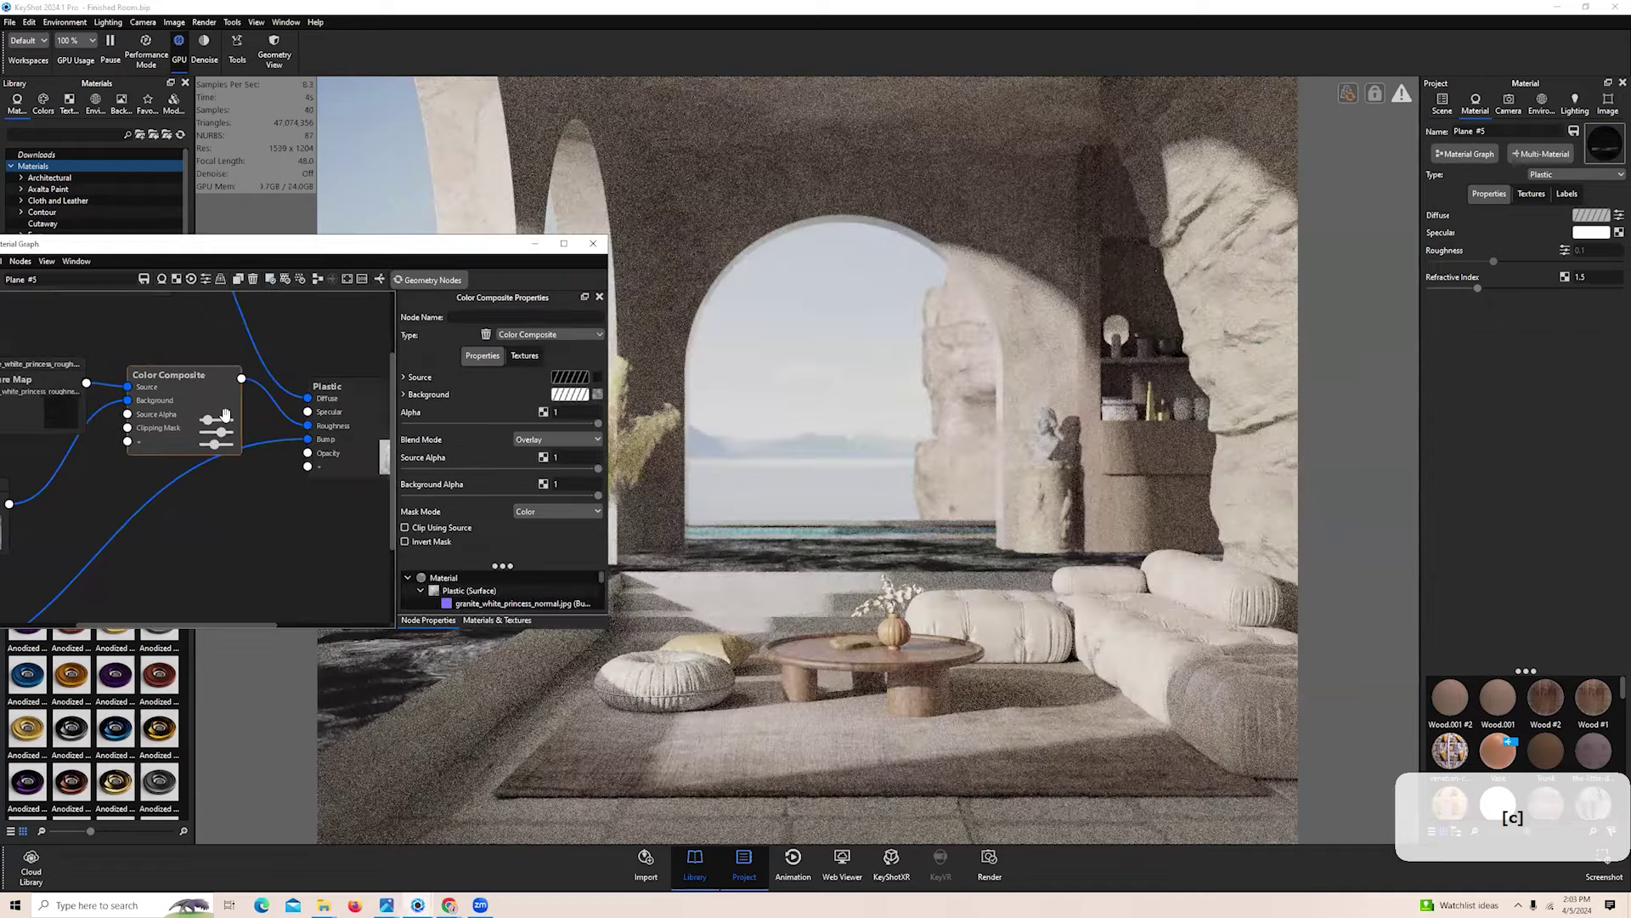
key(c)
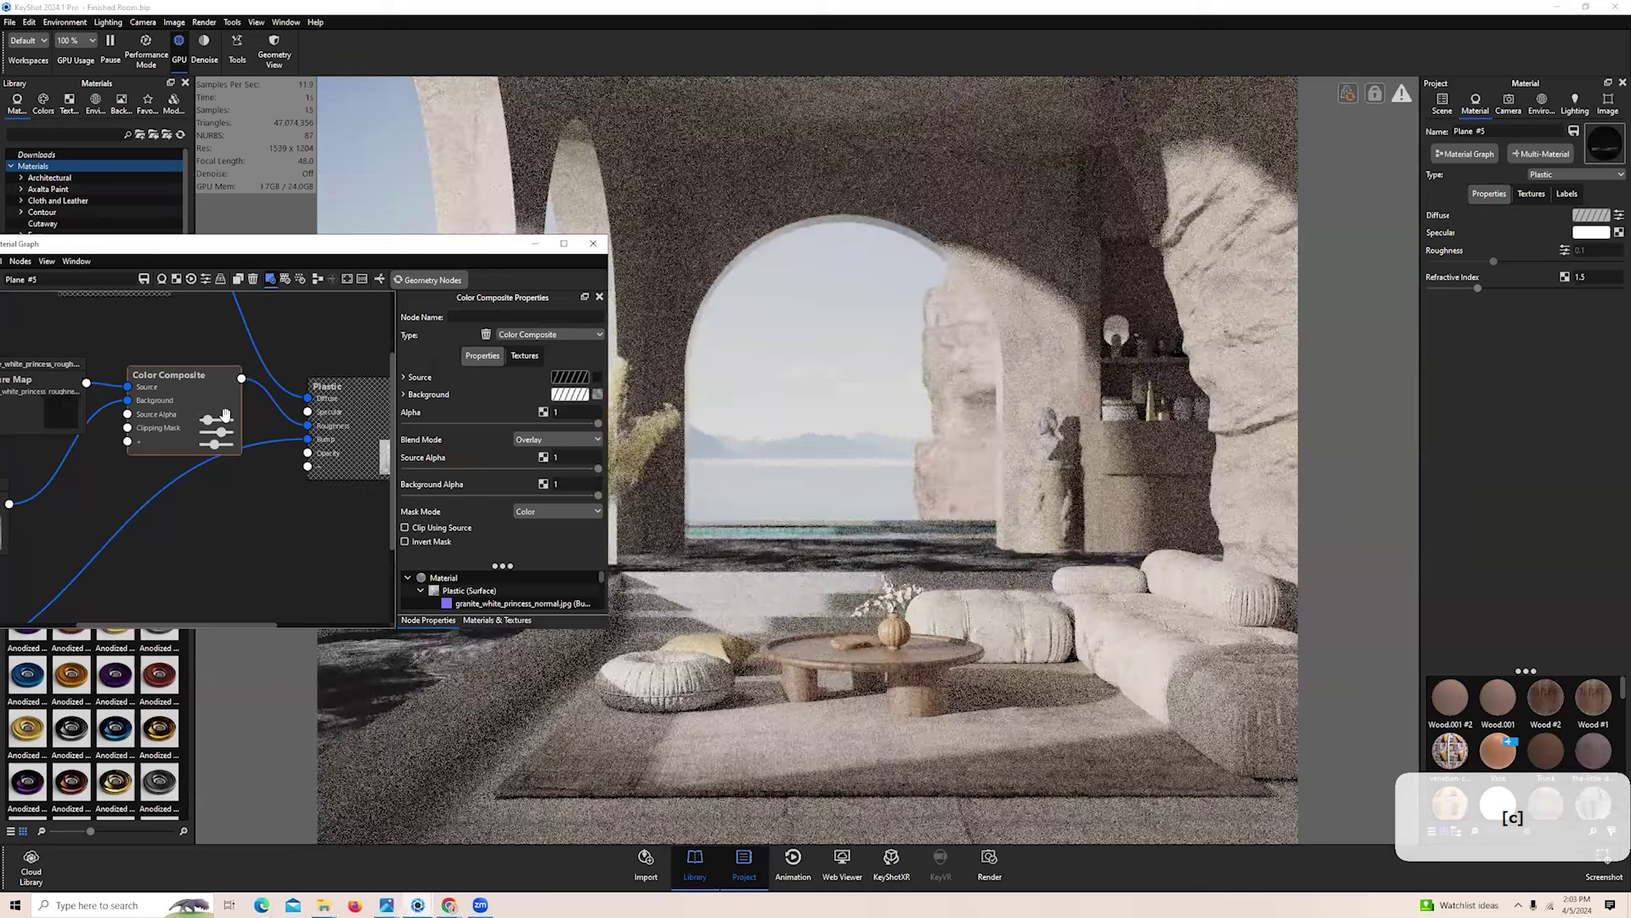
scroll(273, 516, down, 3)
scroll(186, 446, up, 2)
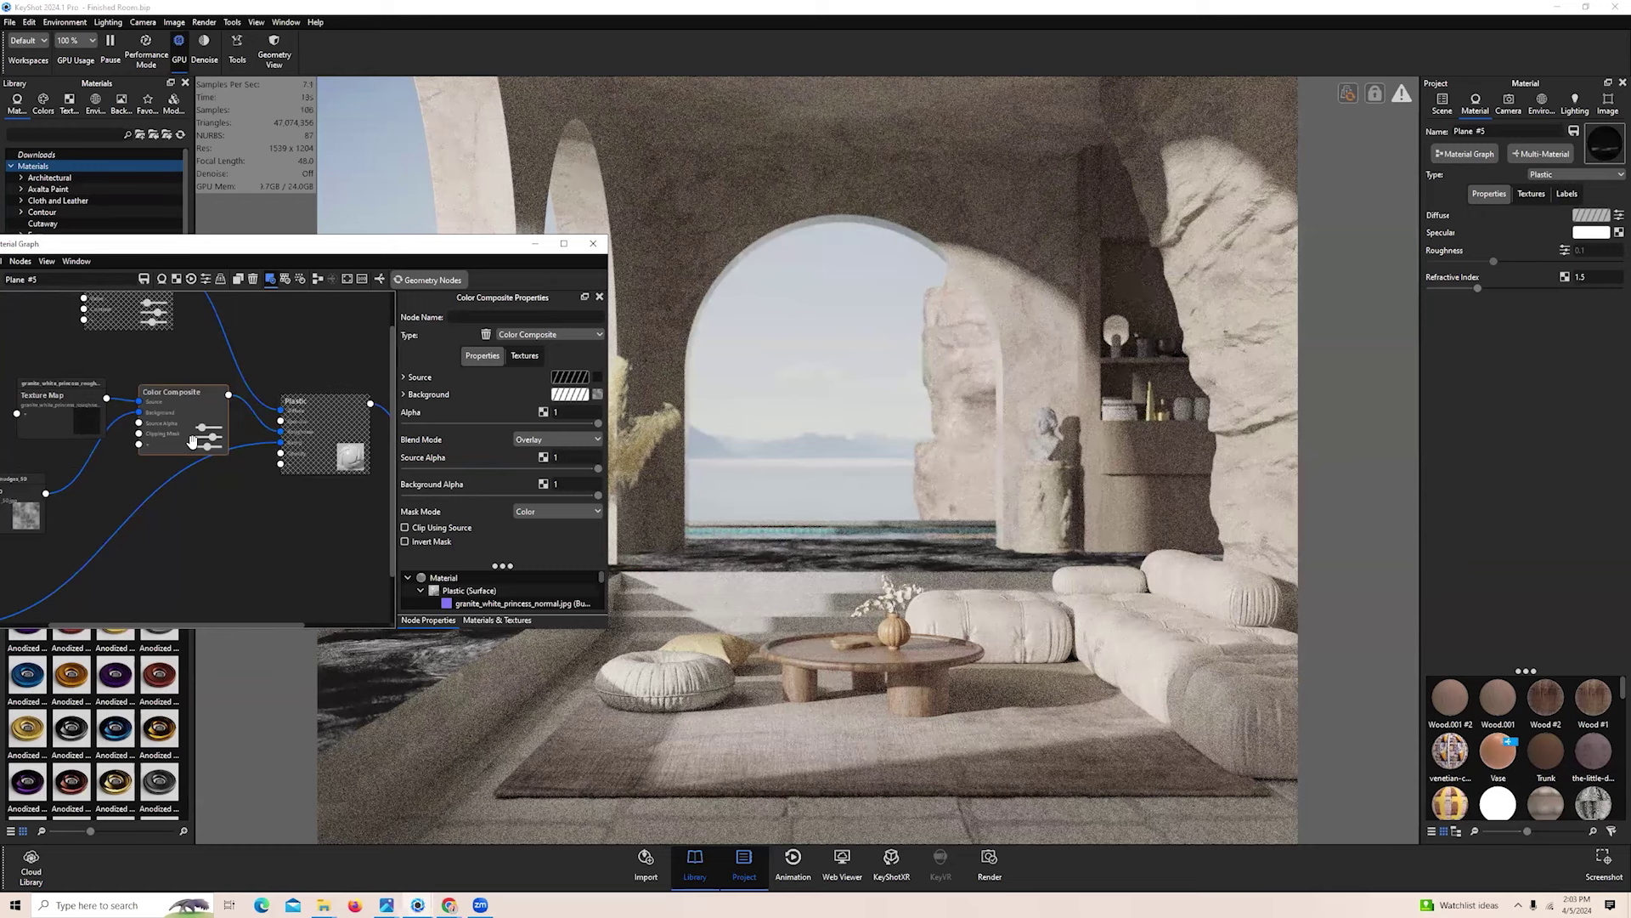
key(c)
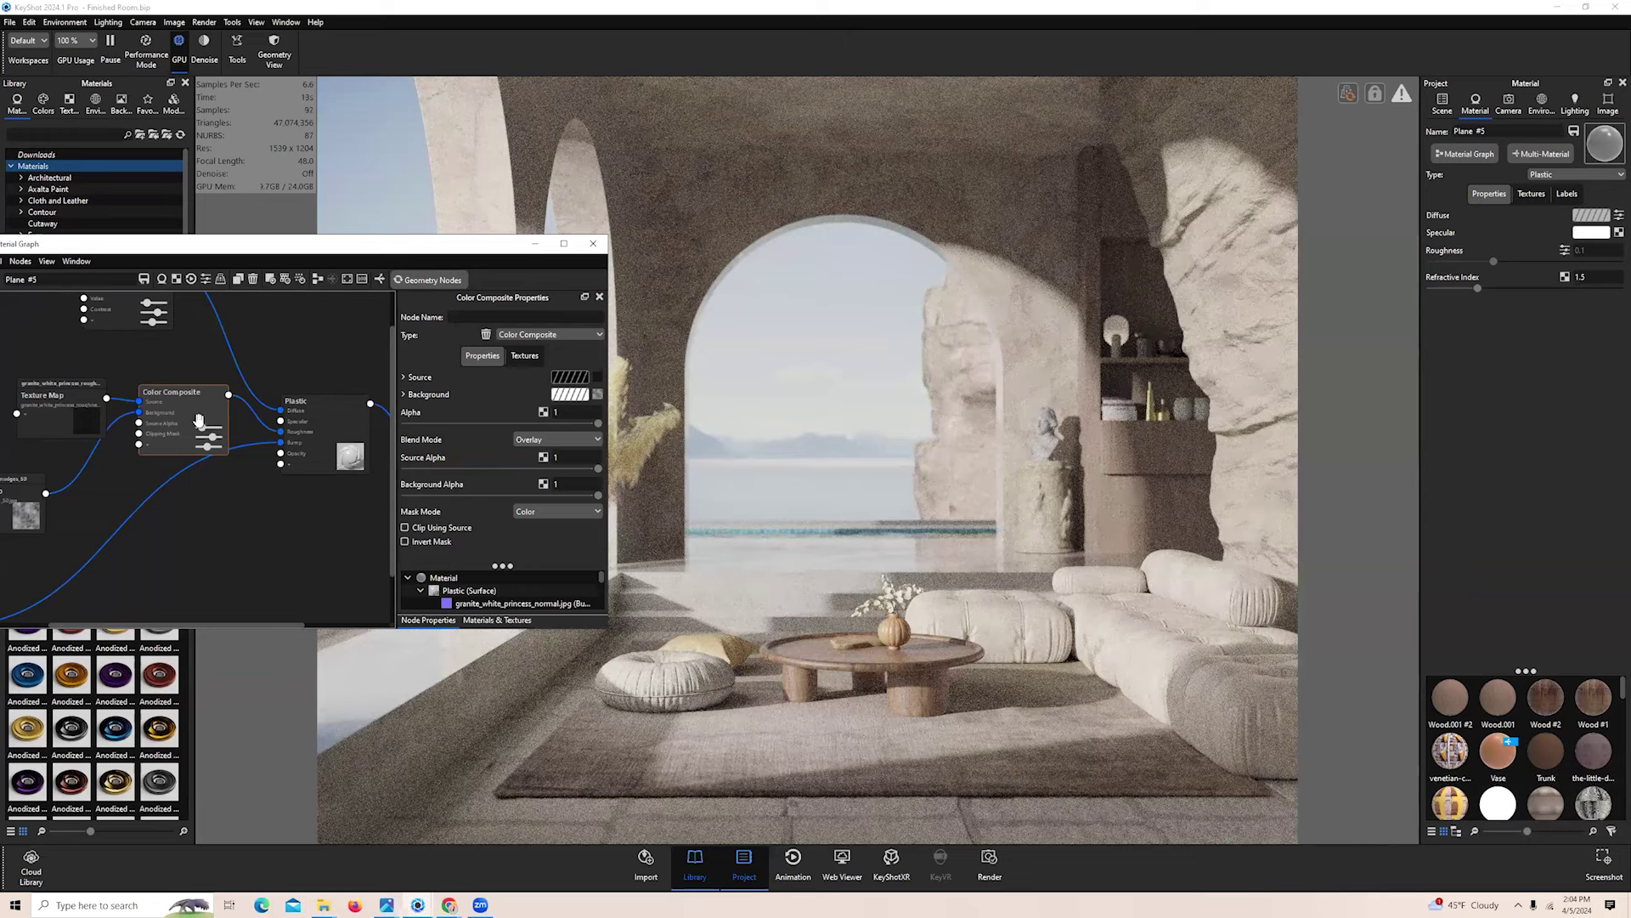
Toggle the node color preview on the floor and close the Plane #5 material graph
key(c)
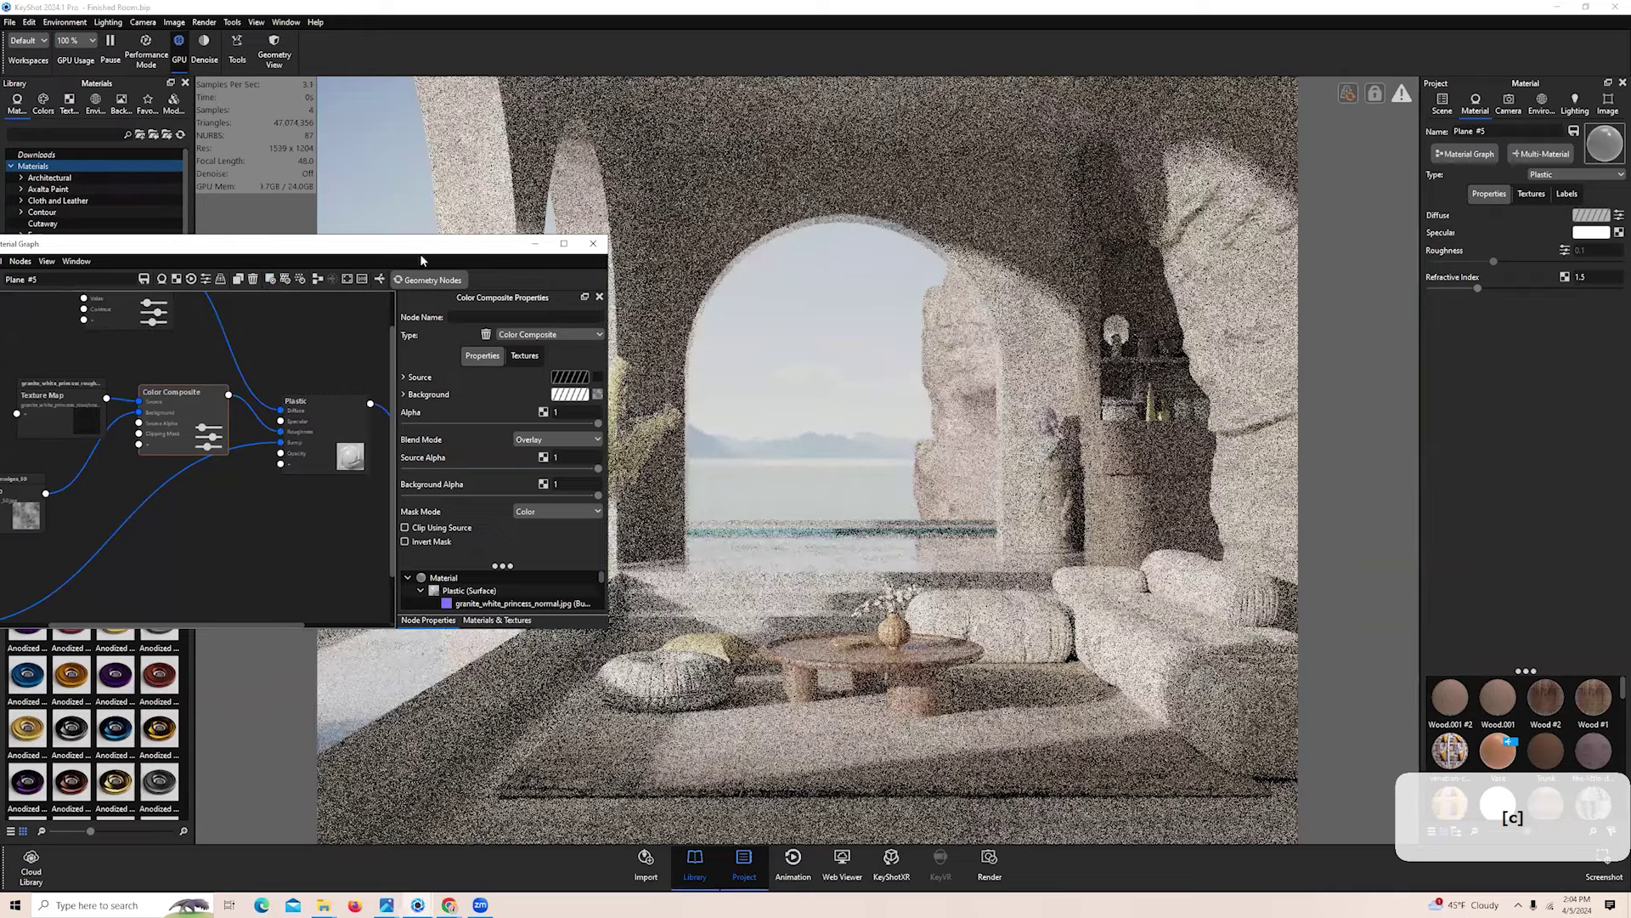
drag(586, 252, 587, 254)
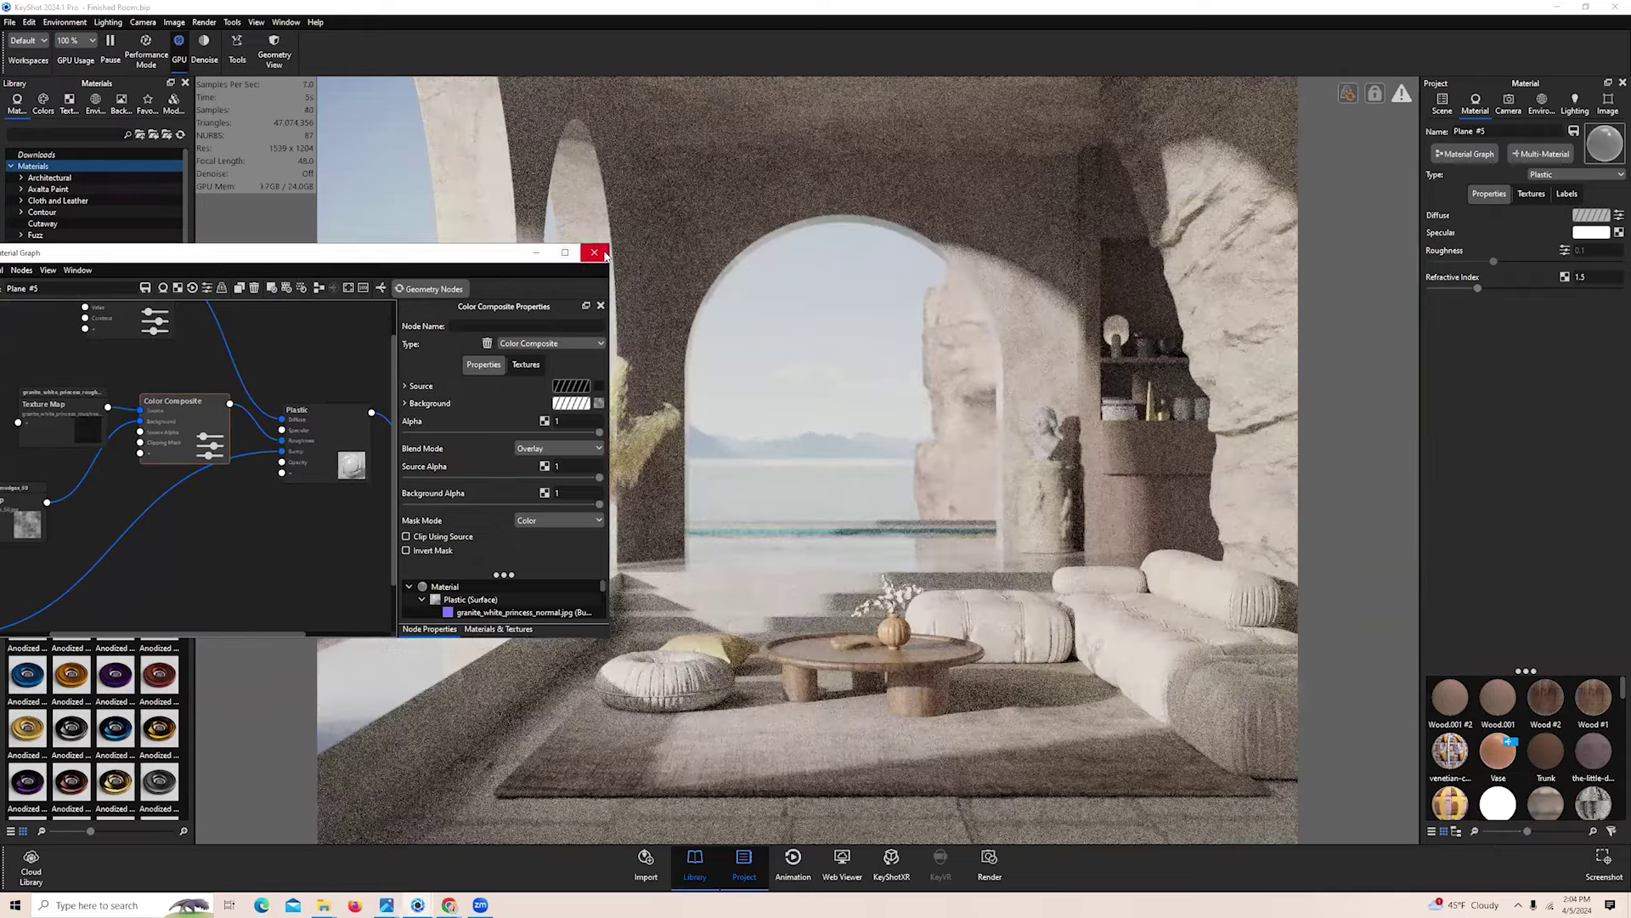
click(601, 253)
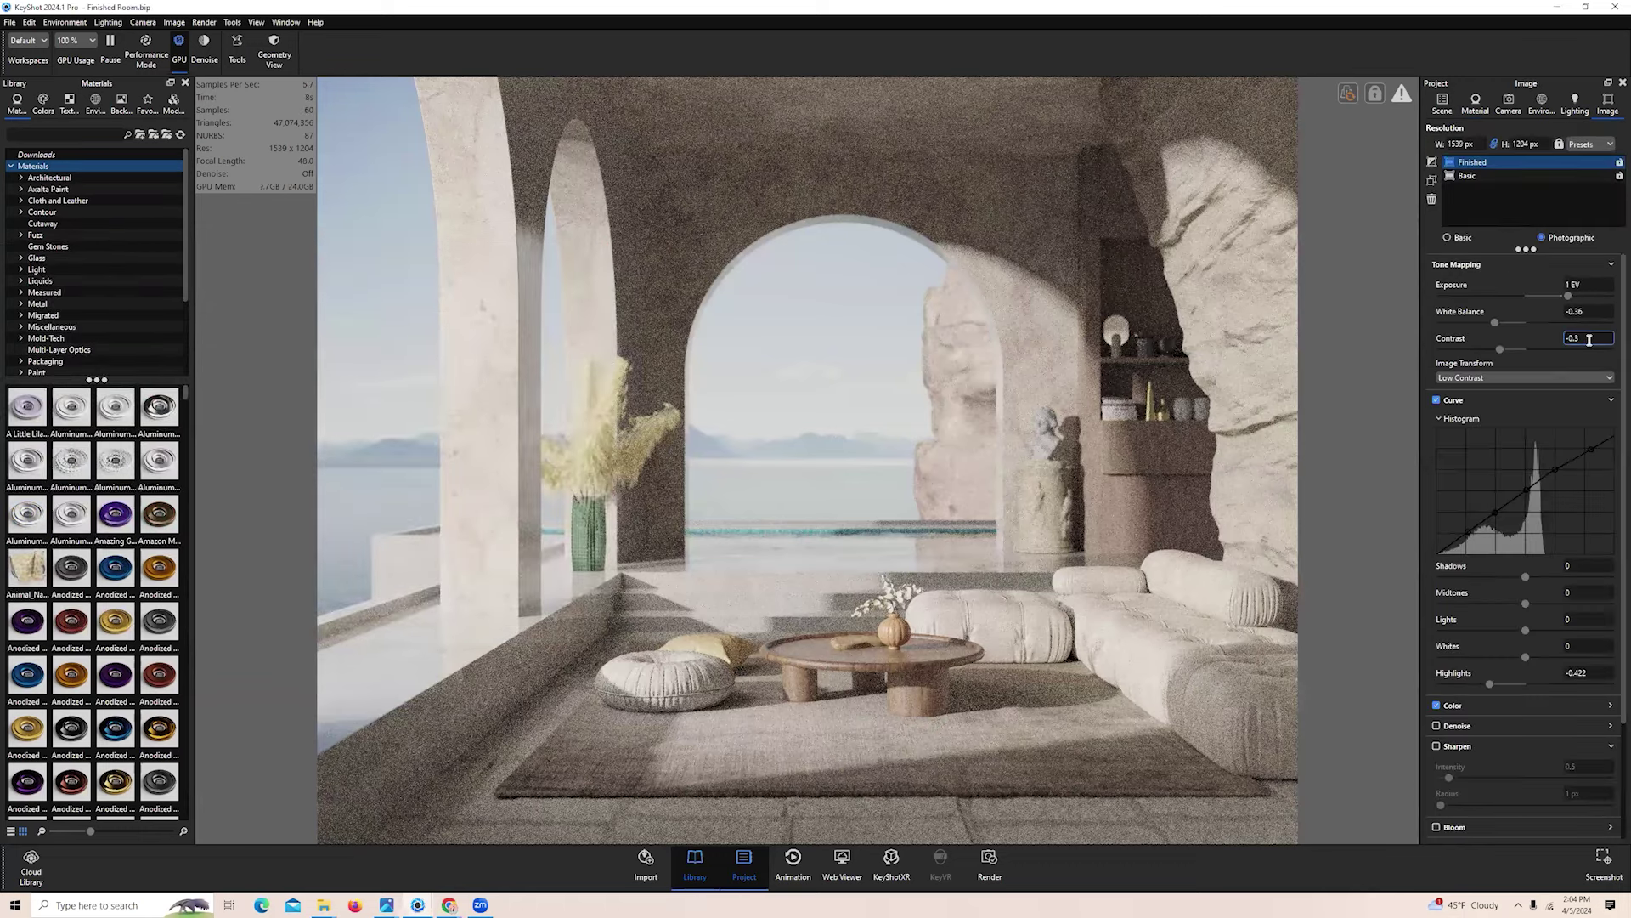
Set the contrast of the Finished image style to 0
text(0)
key(Return)
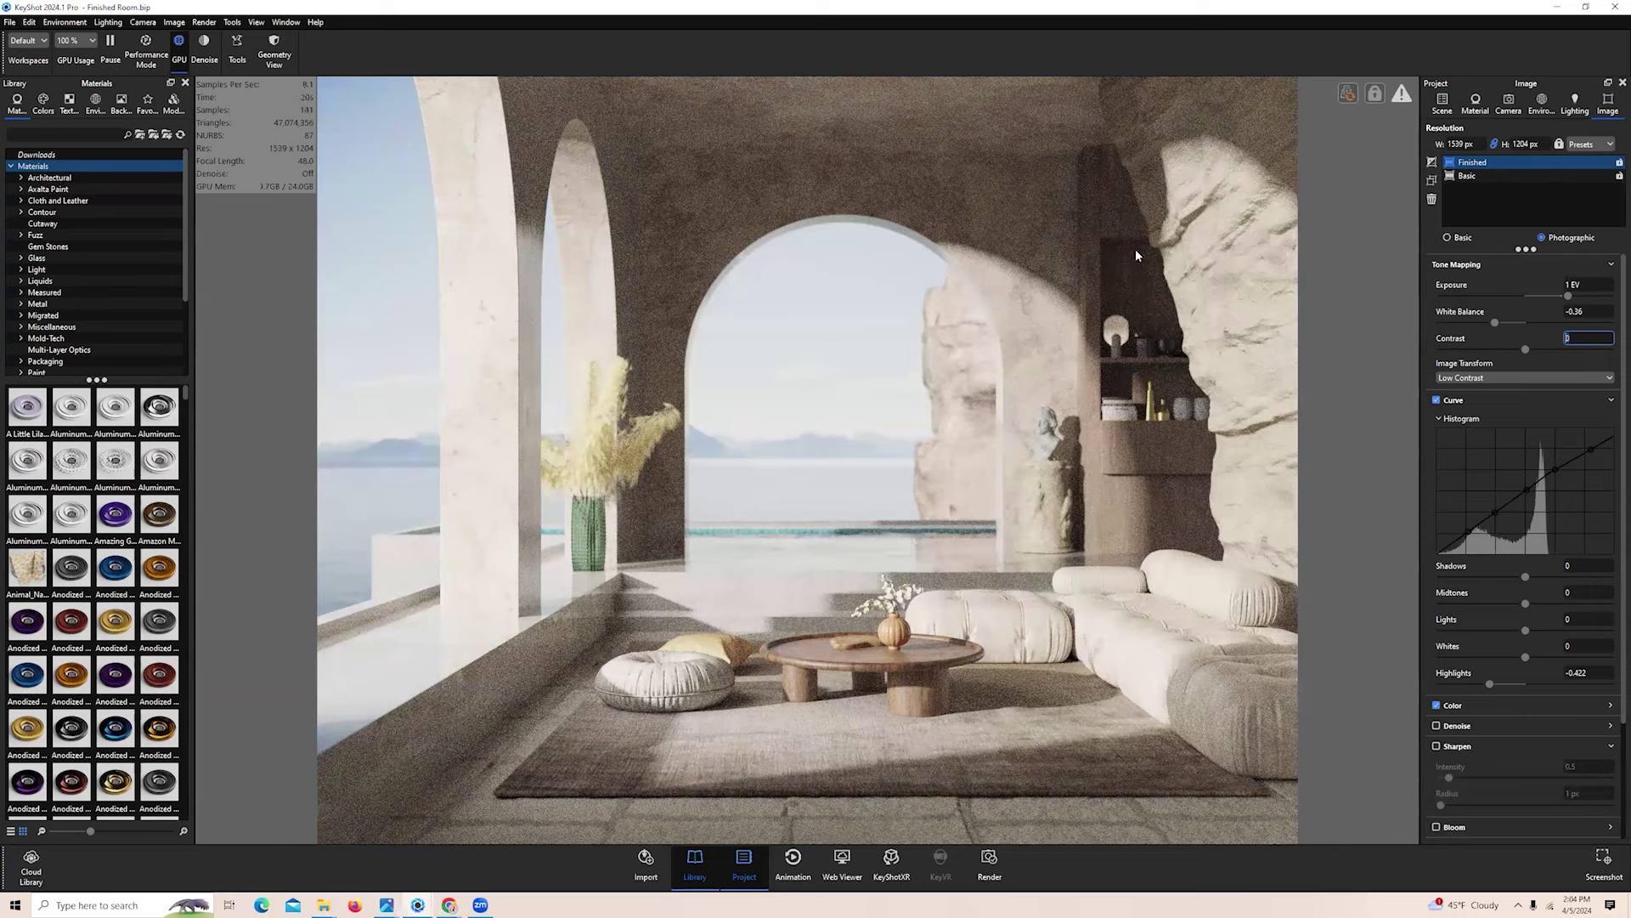
Select the backplate plane behind the central arch and hide it in the scene tree
click(1443, 103)
click(816, 408)
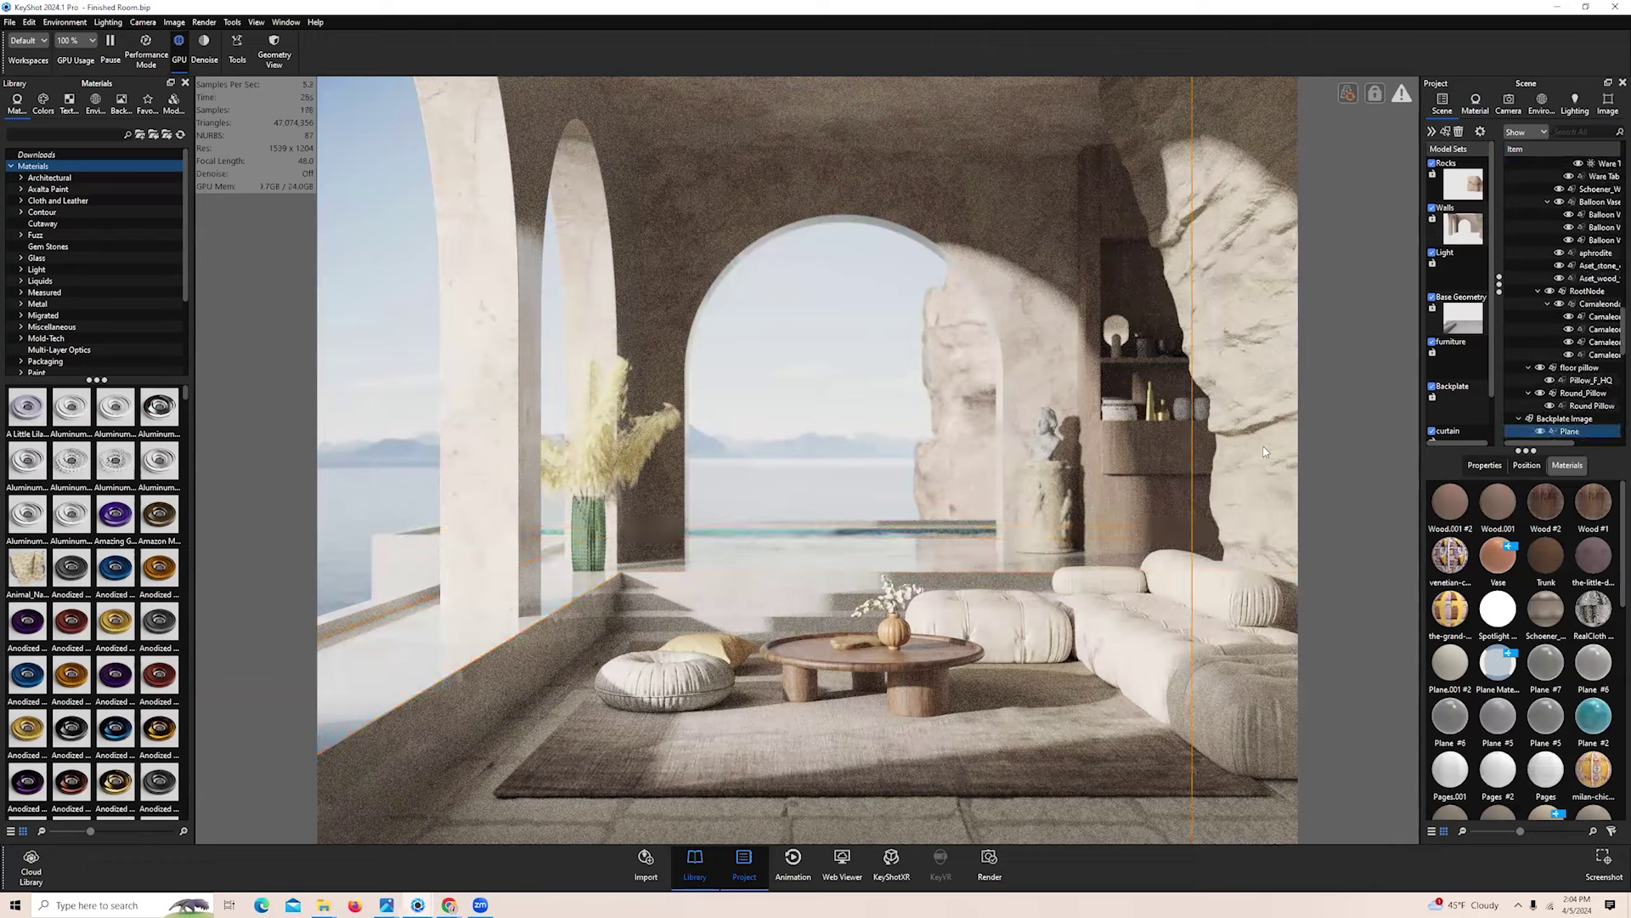
click(1541, 431)
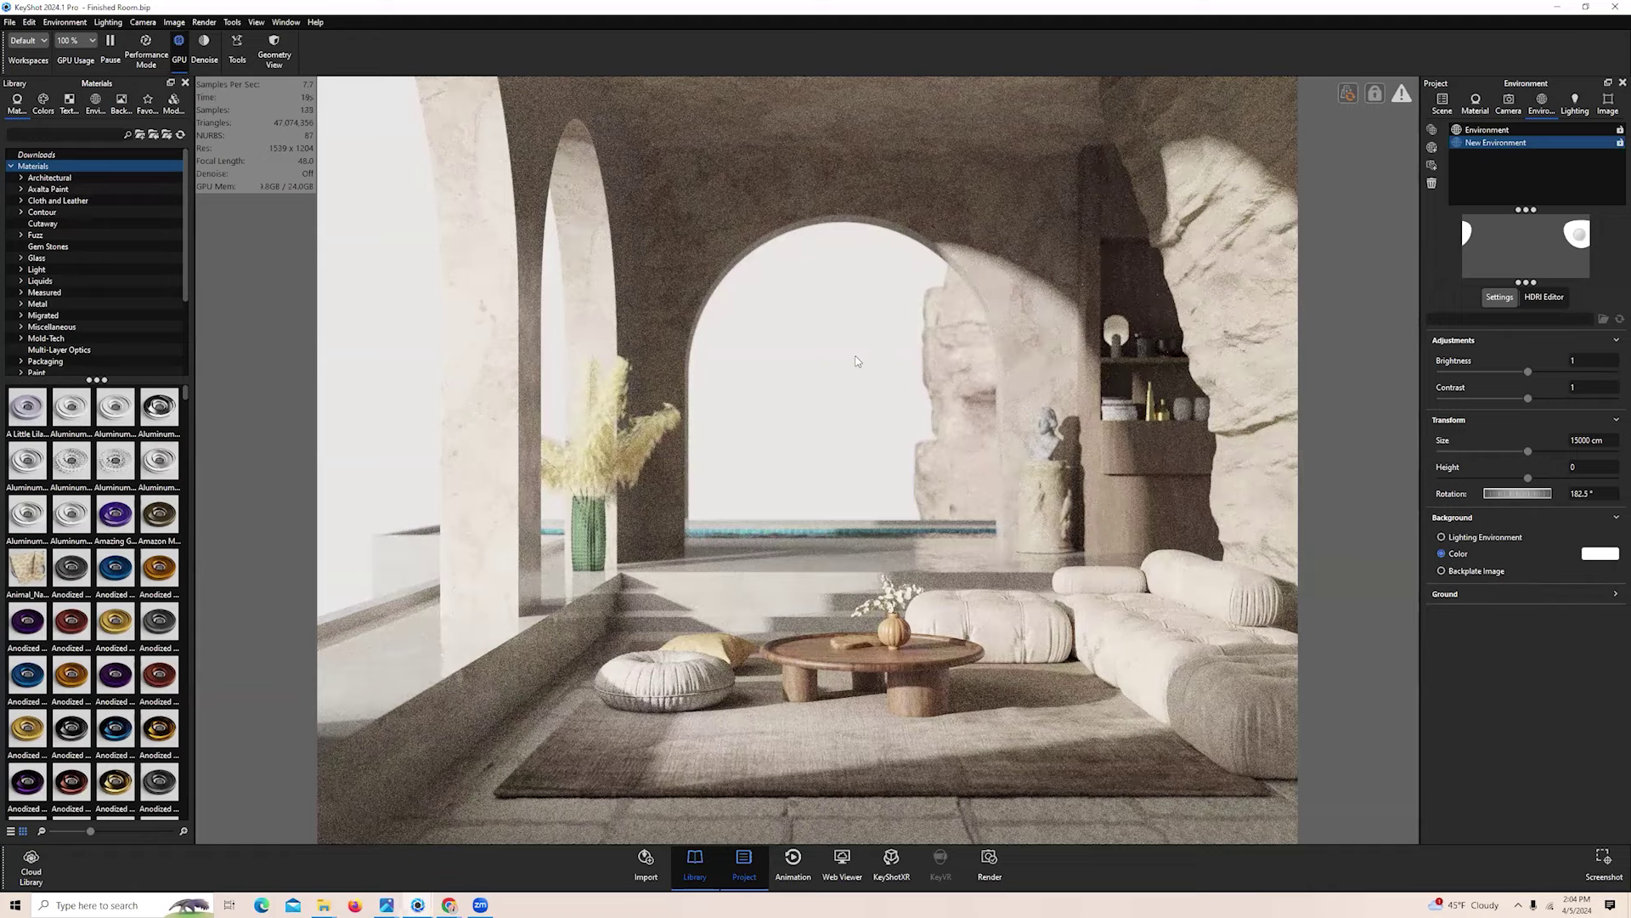
key(ctrl)
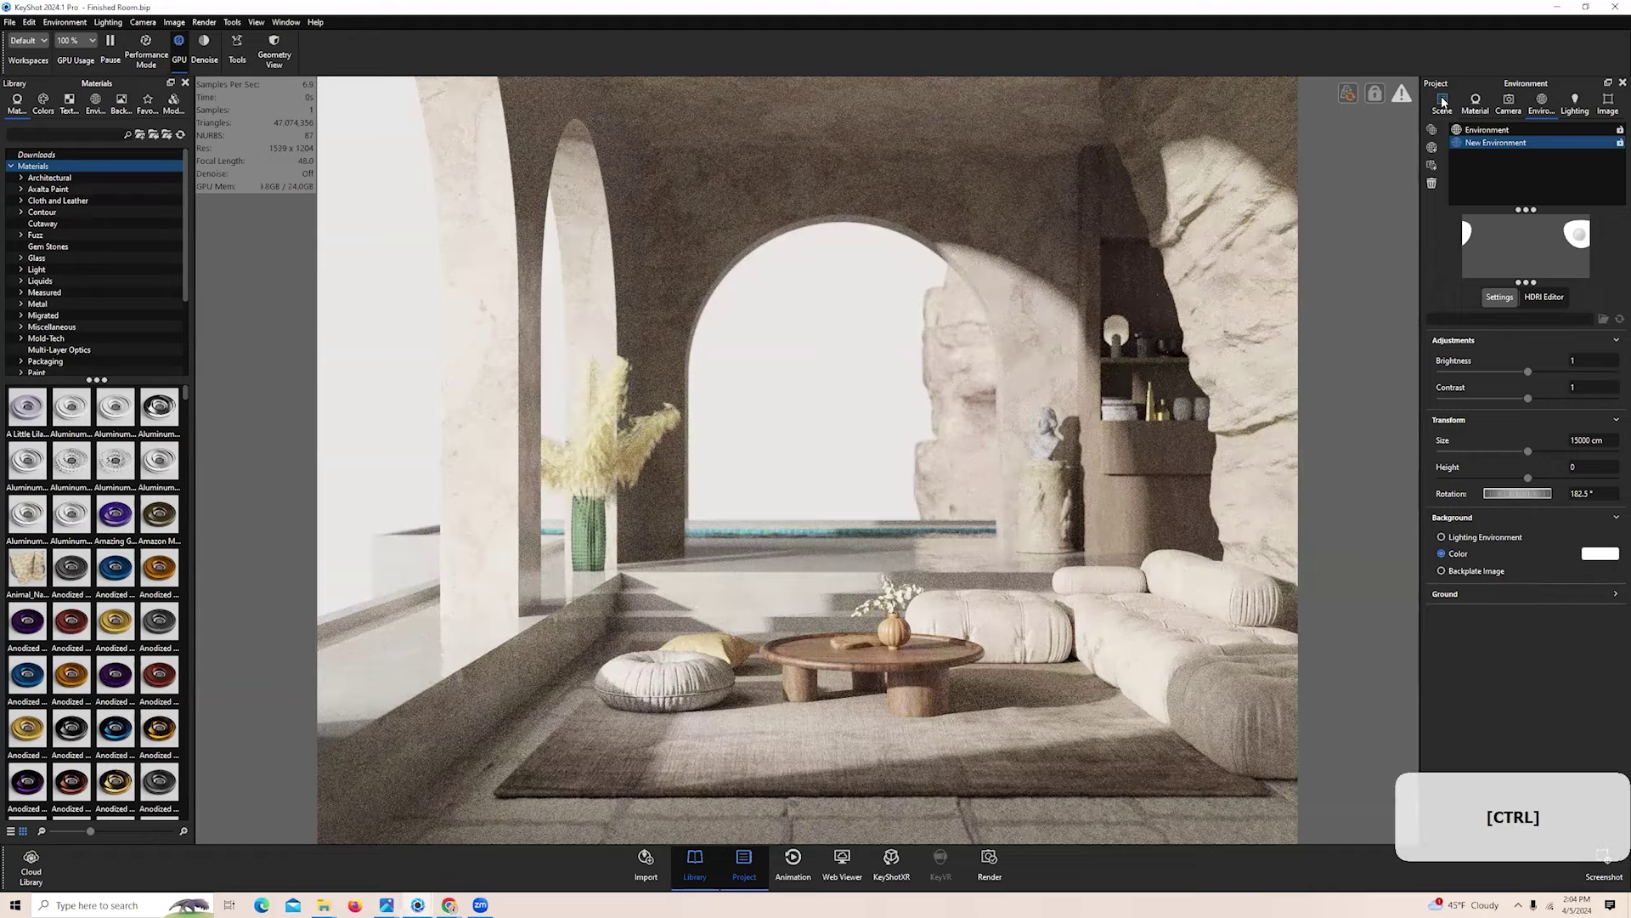